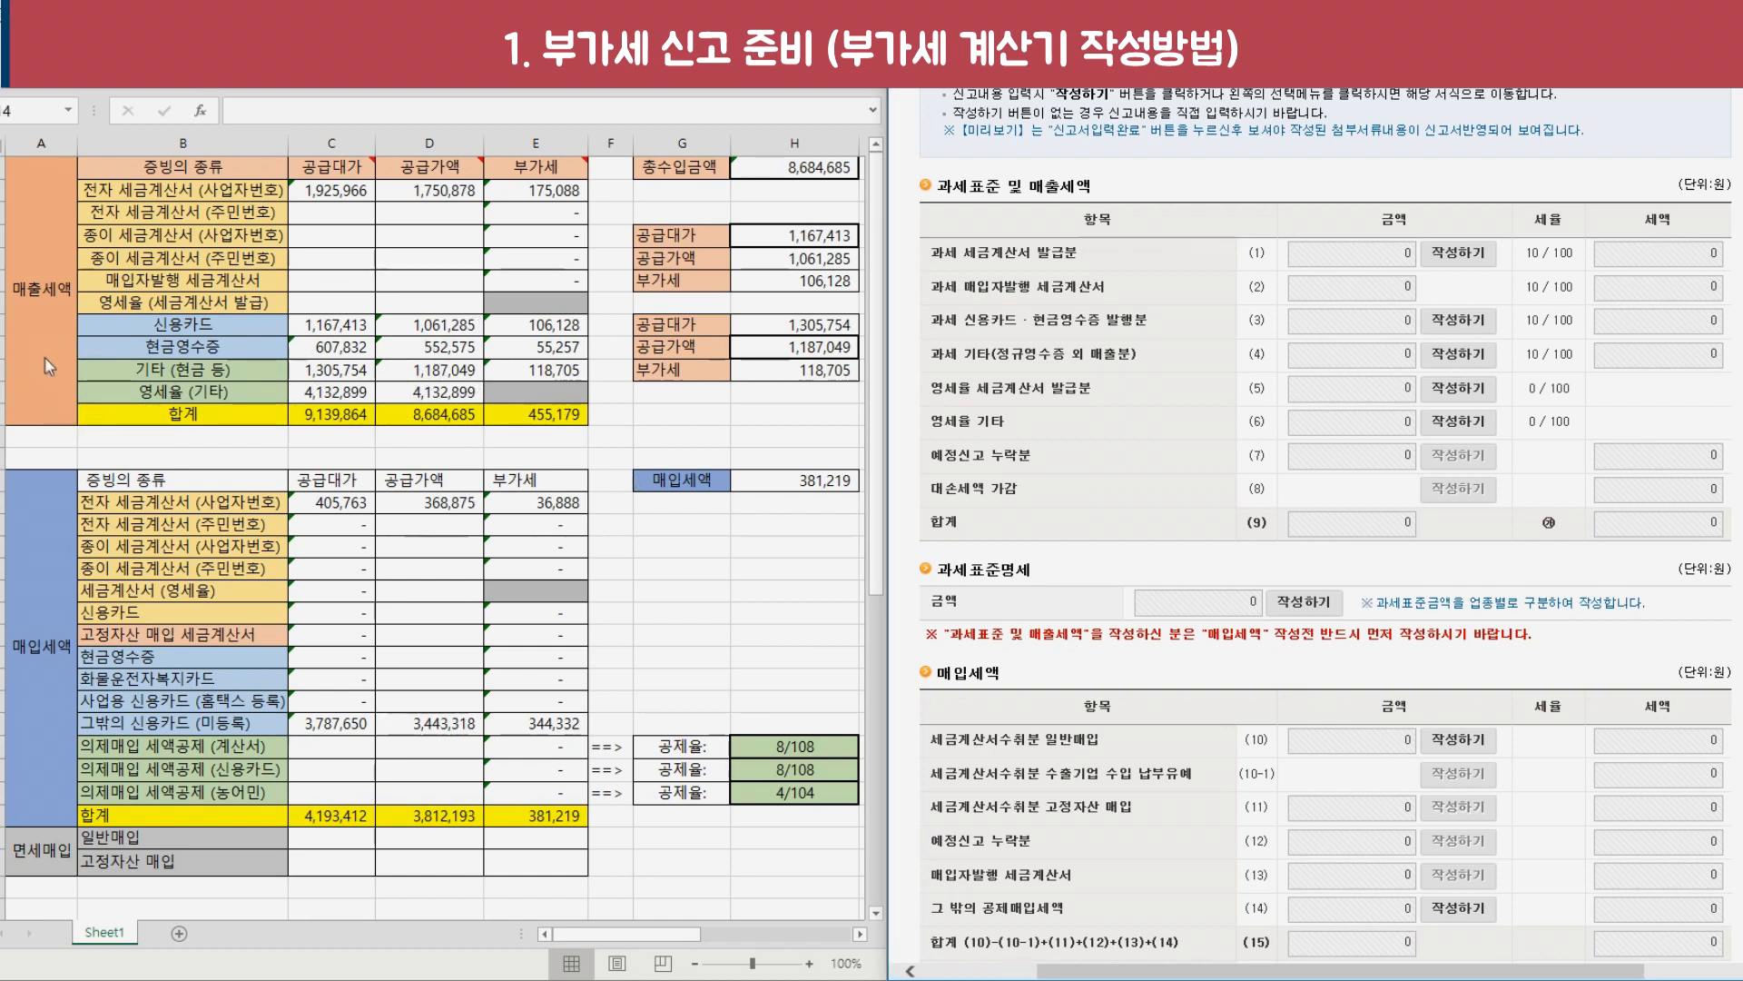
Highlight the sheet's sales tax, purchase tax and 경감/공제 세액 deduction blocks.
left_click_drag(37, 327, 508, 305)
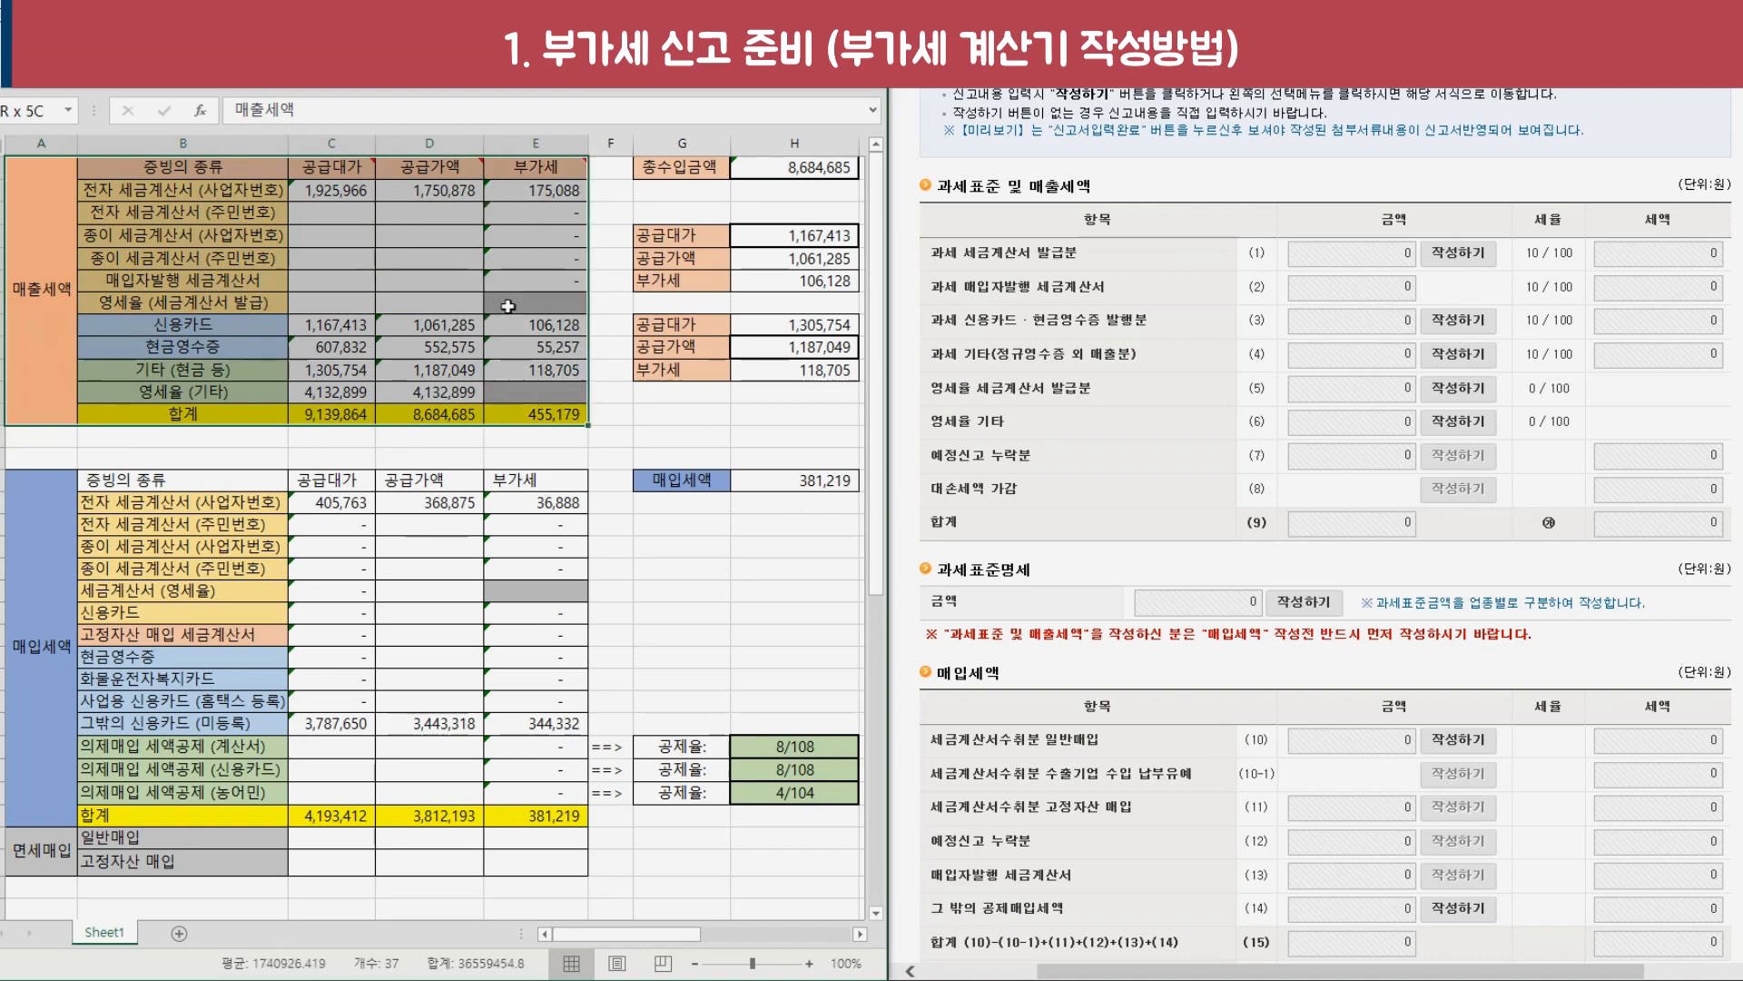
scroll(95, 543, "down", 2)
left_click_drag(54, 563, 536, 591)
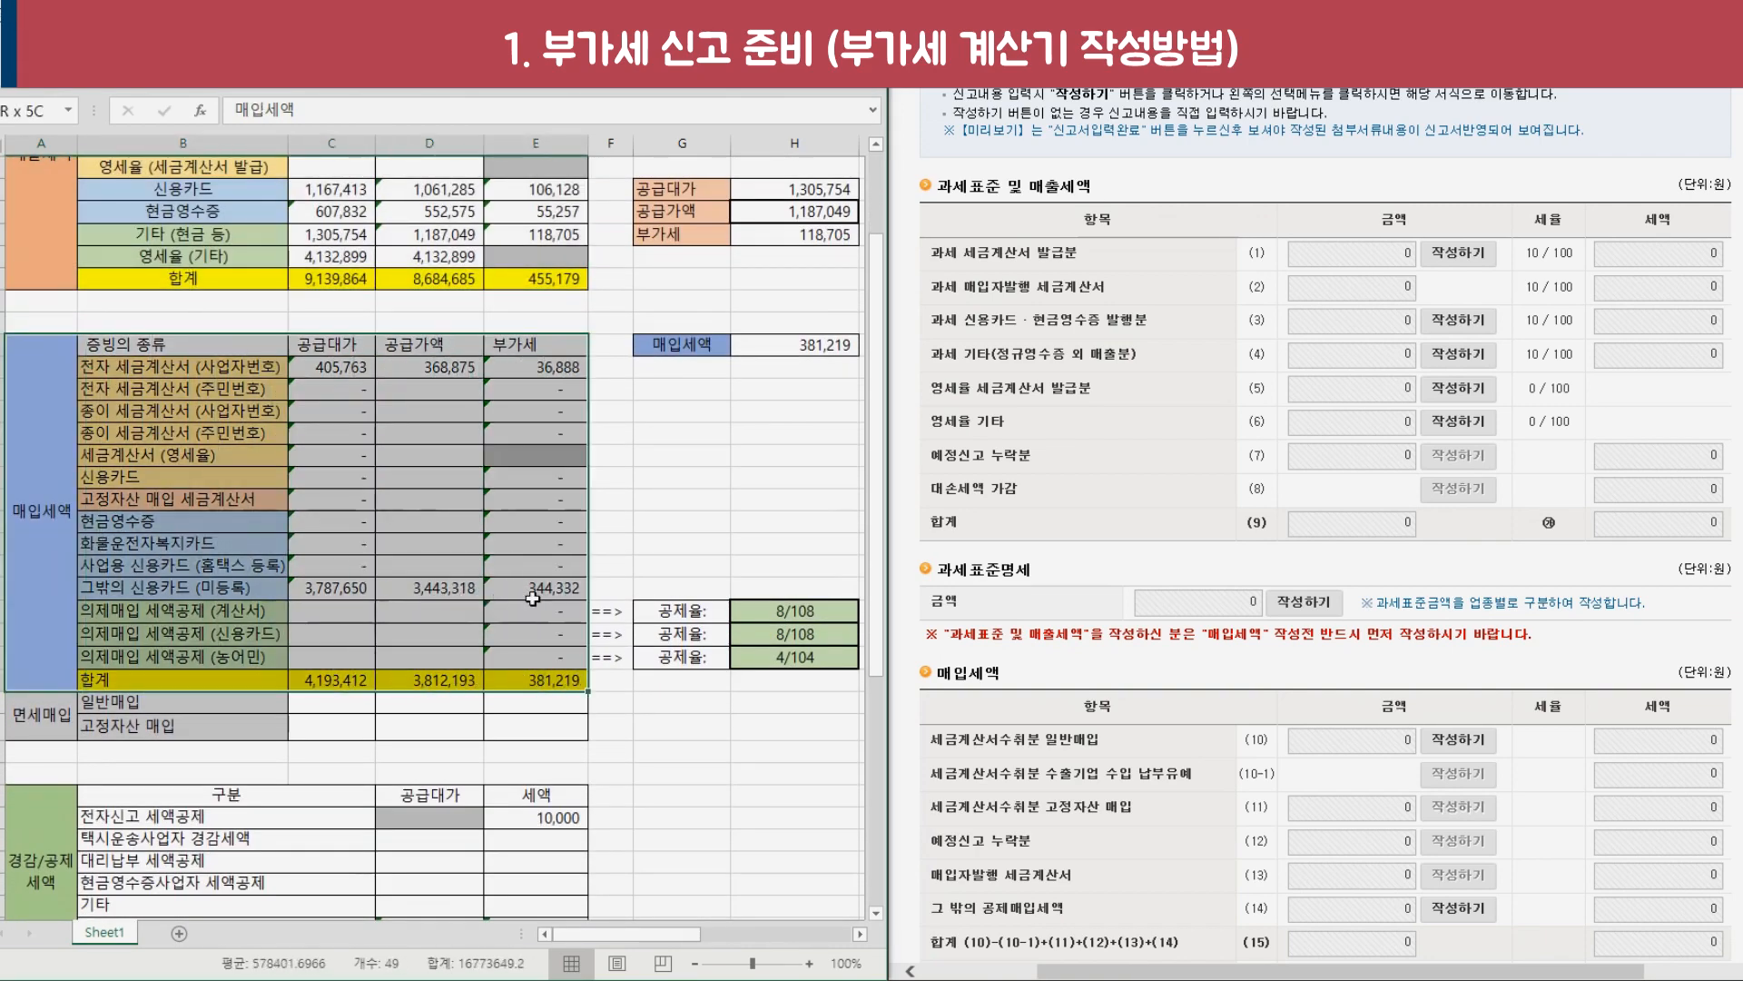
scroll(172, 743, "down", 3)
left_click_drag(32, 704, 519, 718)
scroll(519, 718, "up", 5)
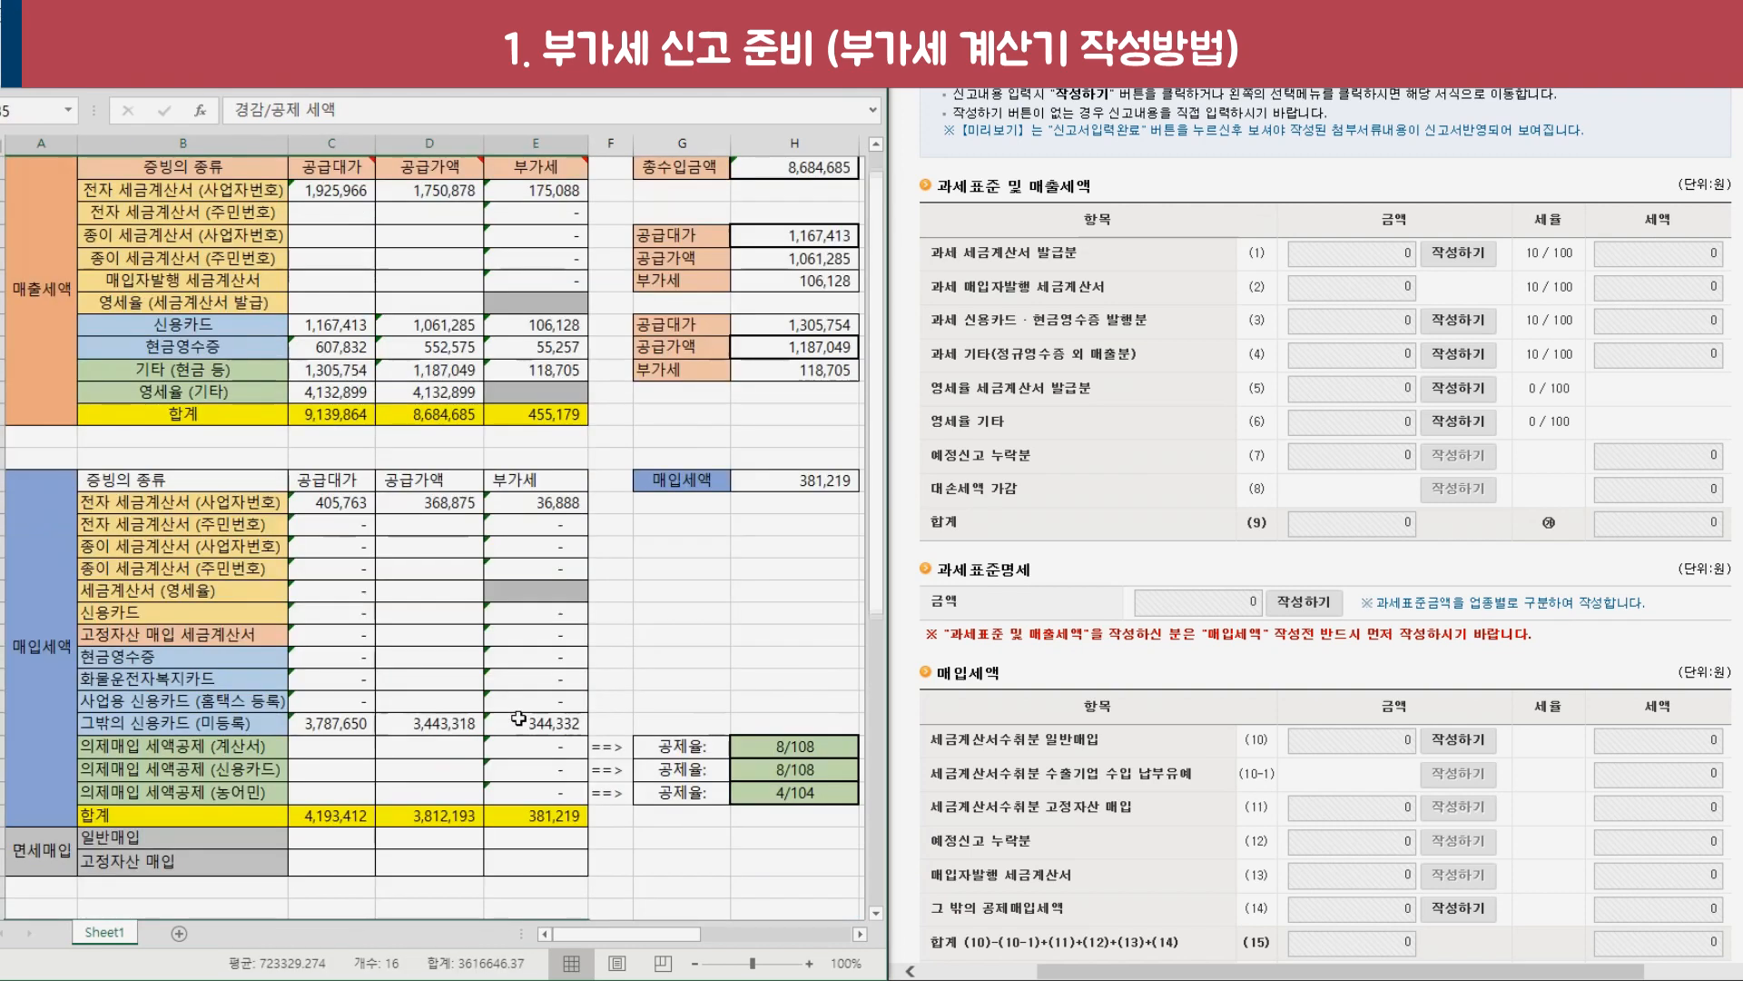
Review sales VAT 455,179, purchase VAT 381,219, deduction 33,078 and the 산출세액 label.
left_click(53, 346)
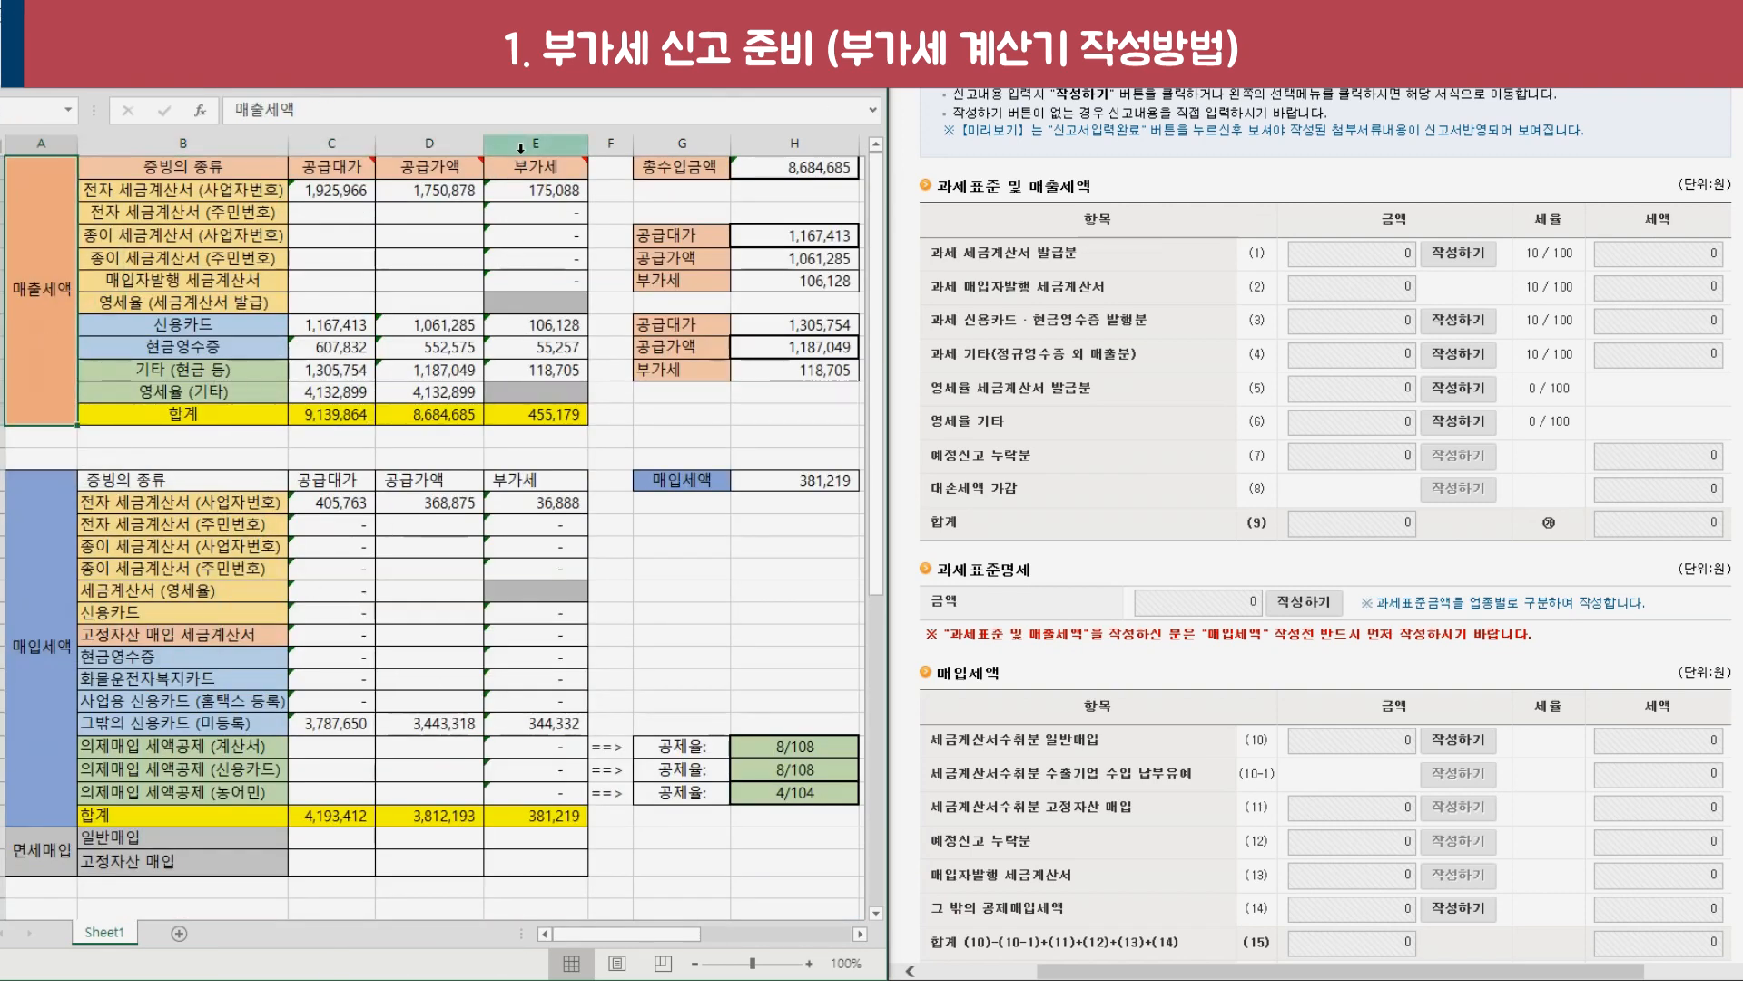
left_click(536, 413)
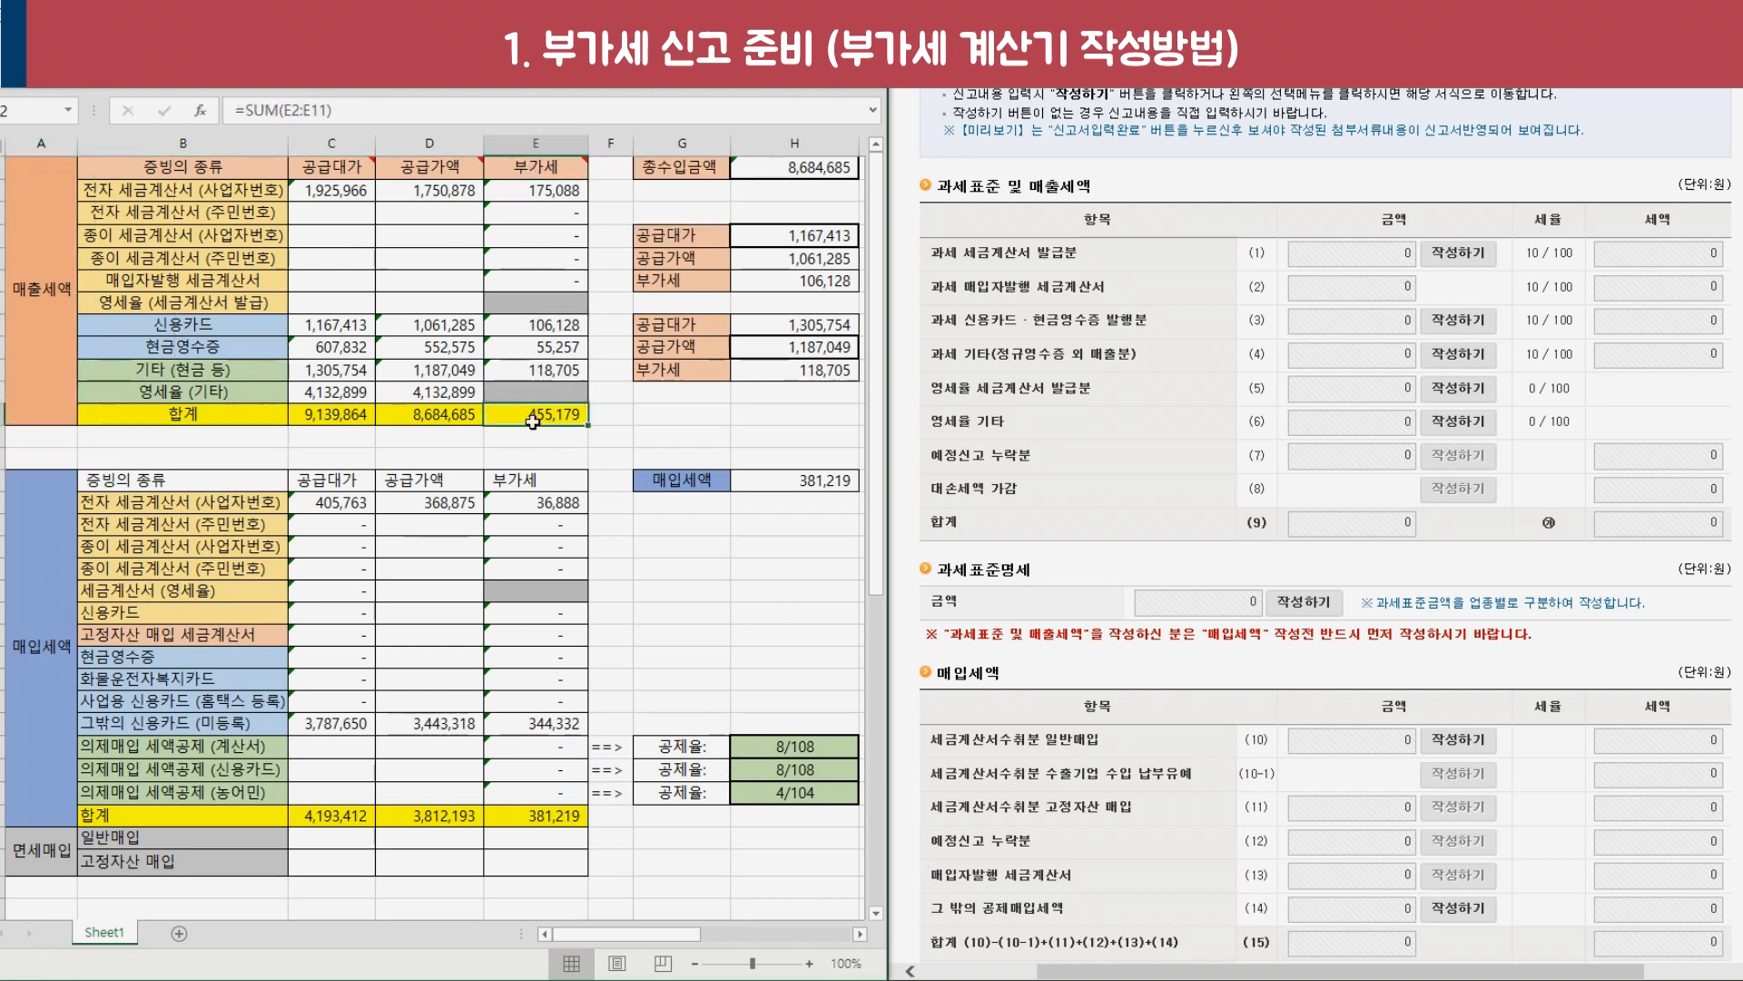
left_click(58, 693)
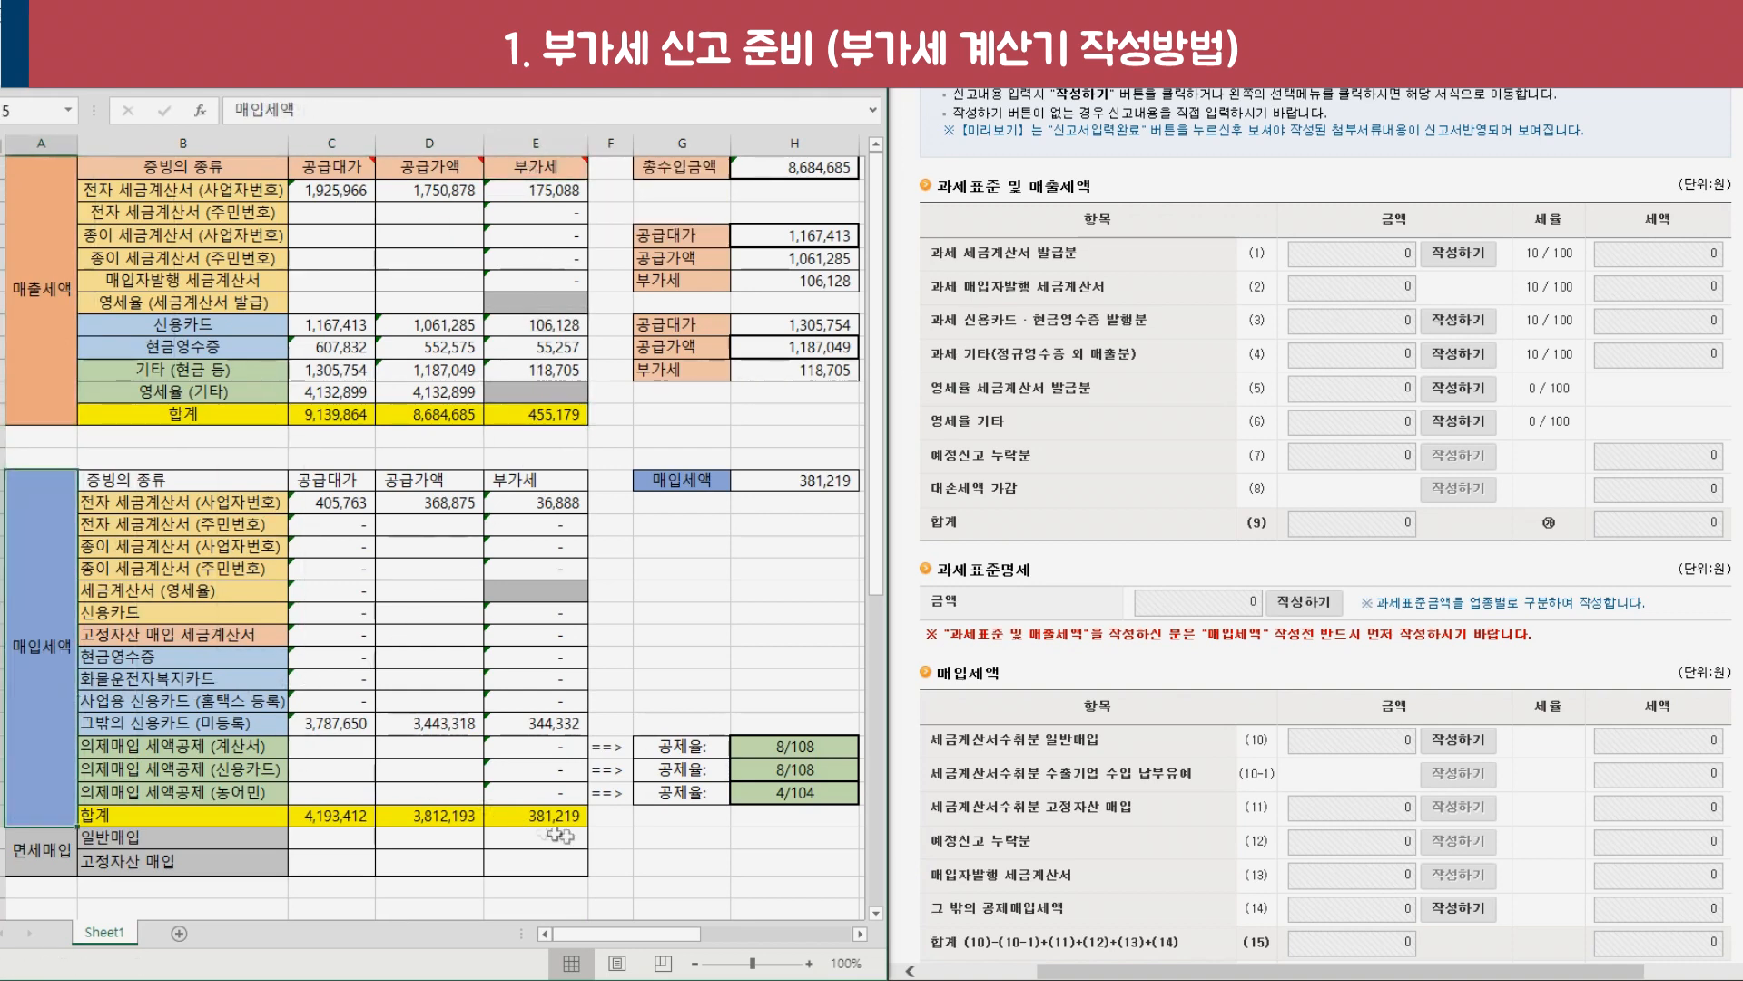
left_click(579, 822)
scroll(577, 822, "down", 4)
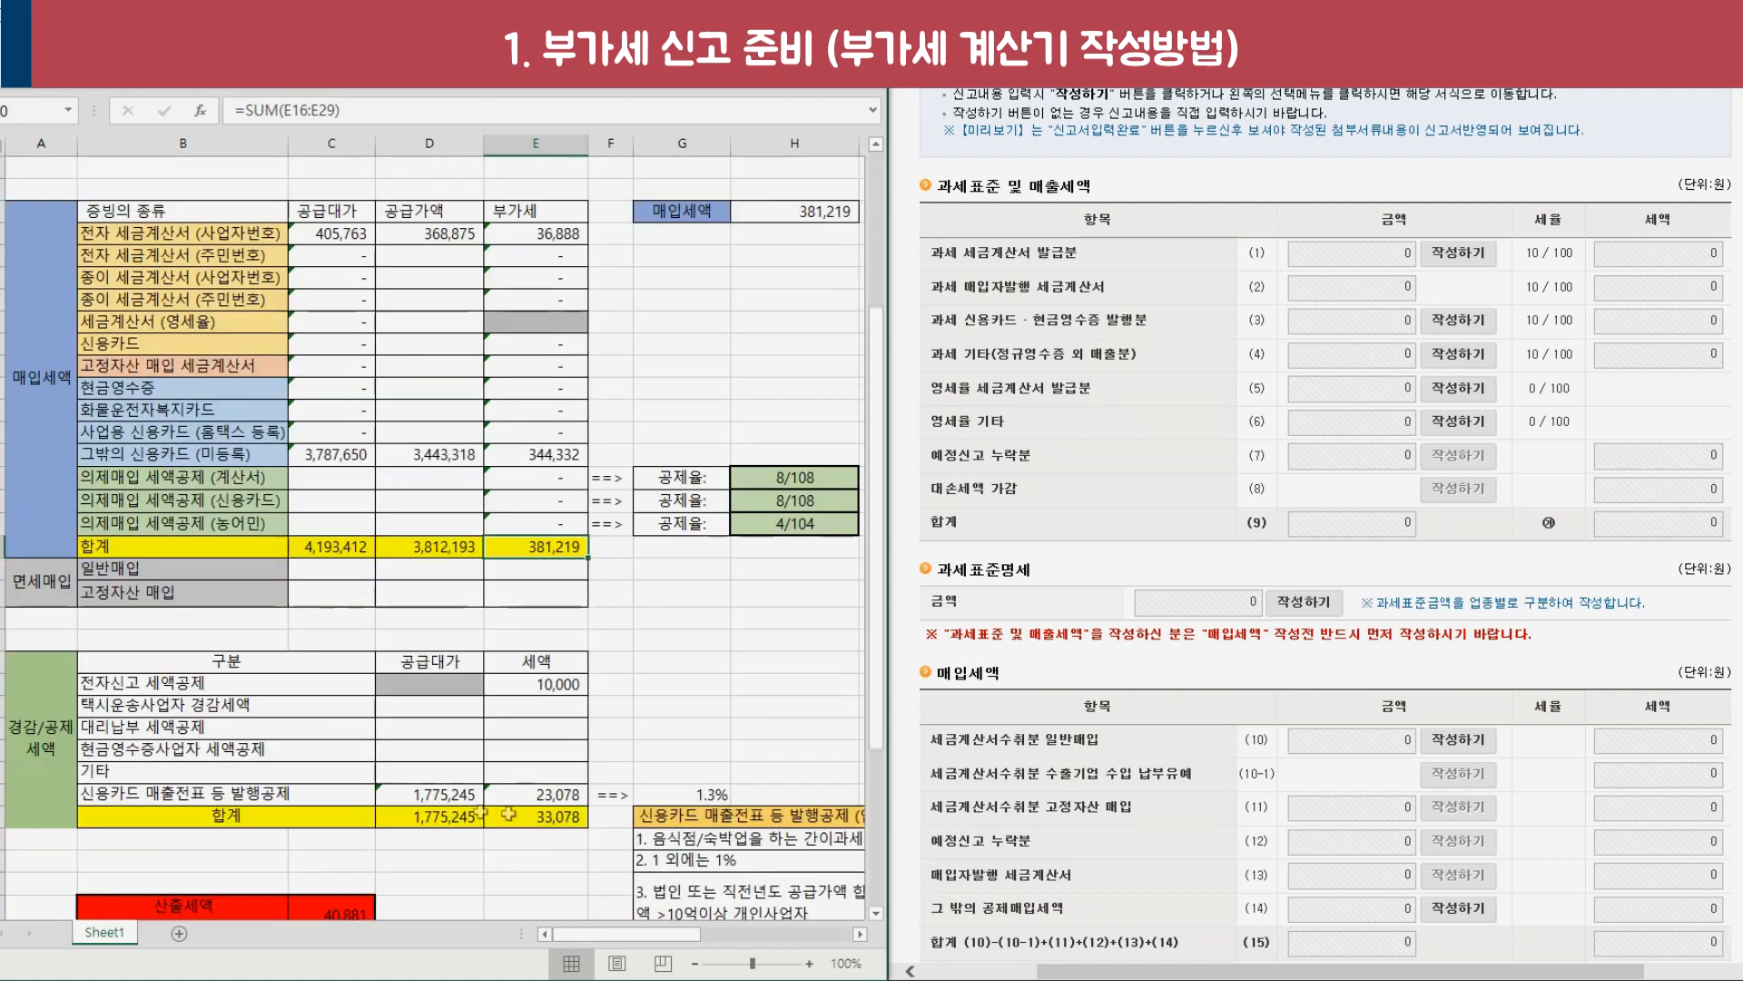
left_click(55, 761)
left_click(545, 818)
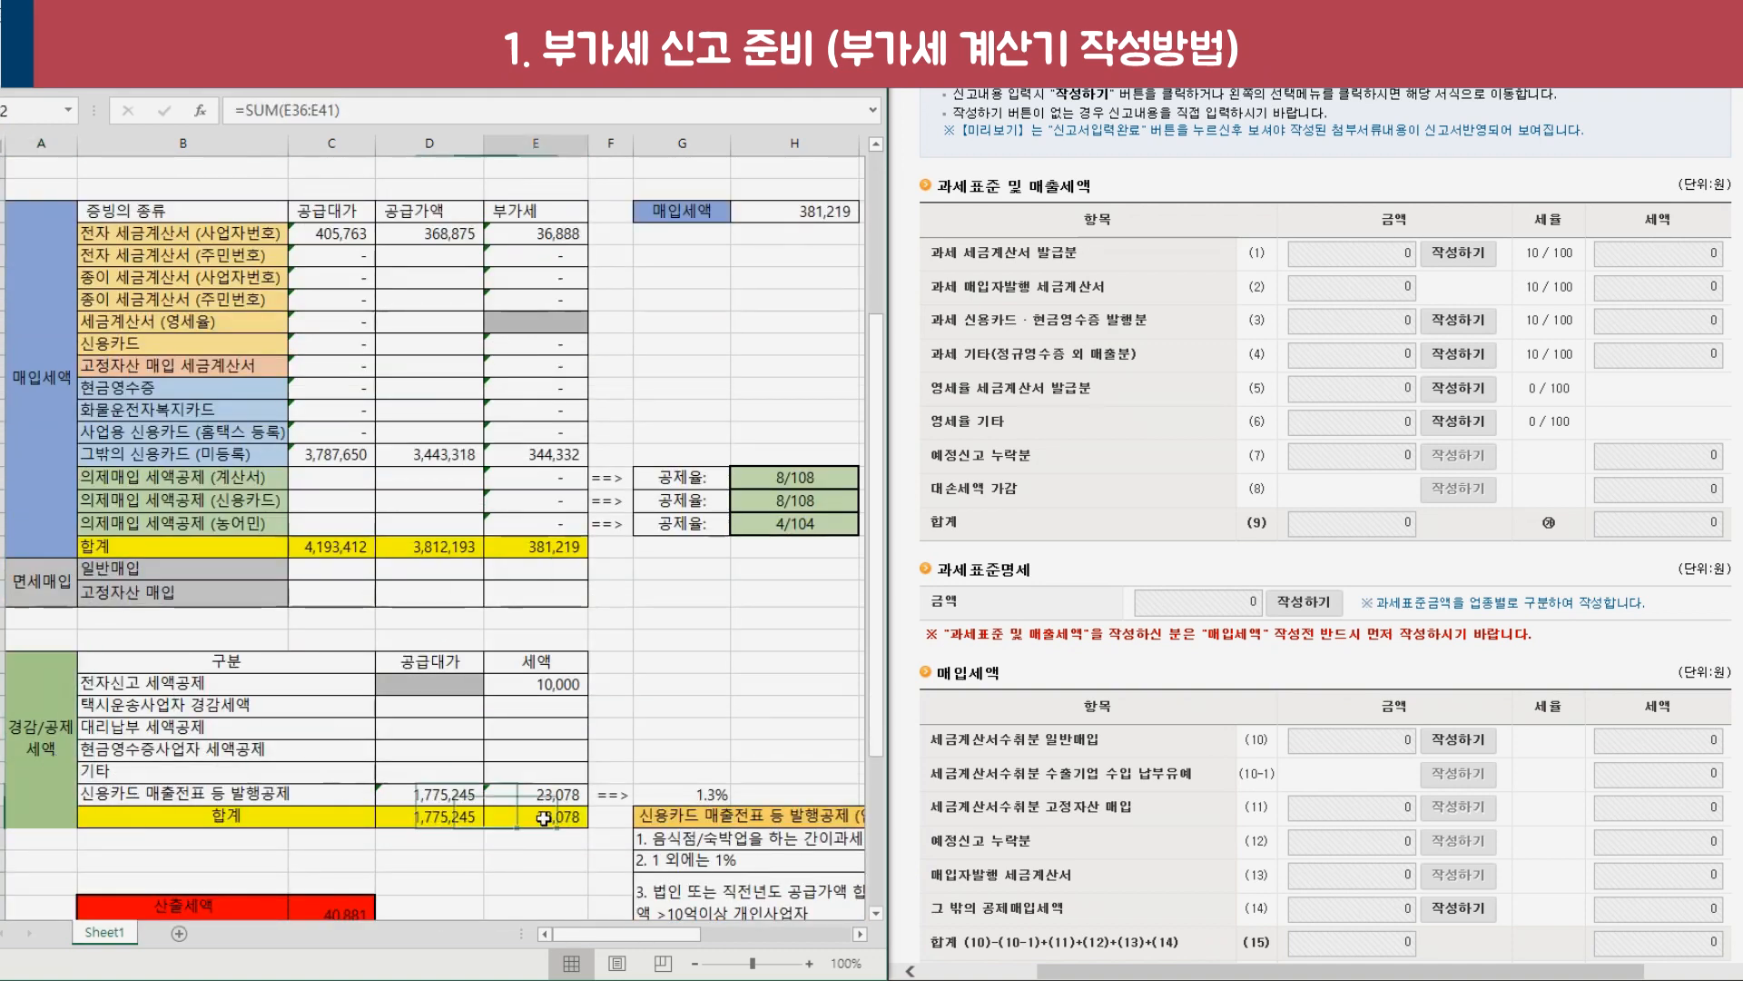
scroll(544, 818, "down", 1)
left_click(243, 841)
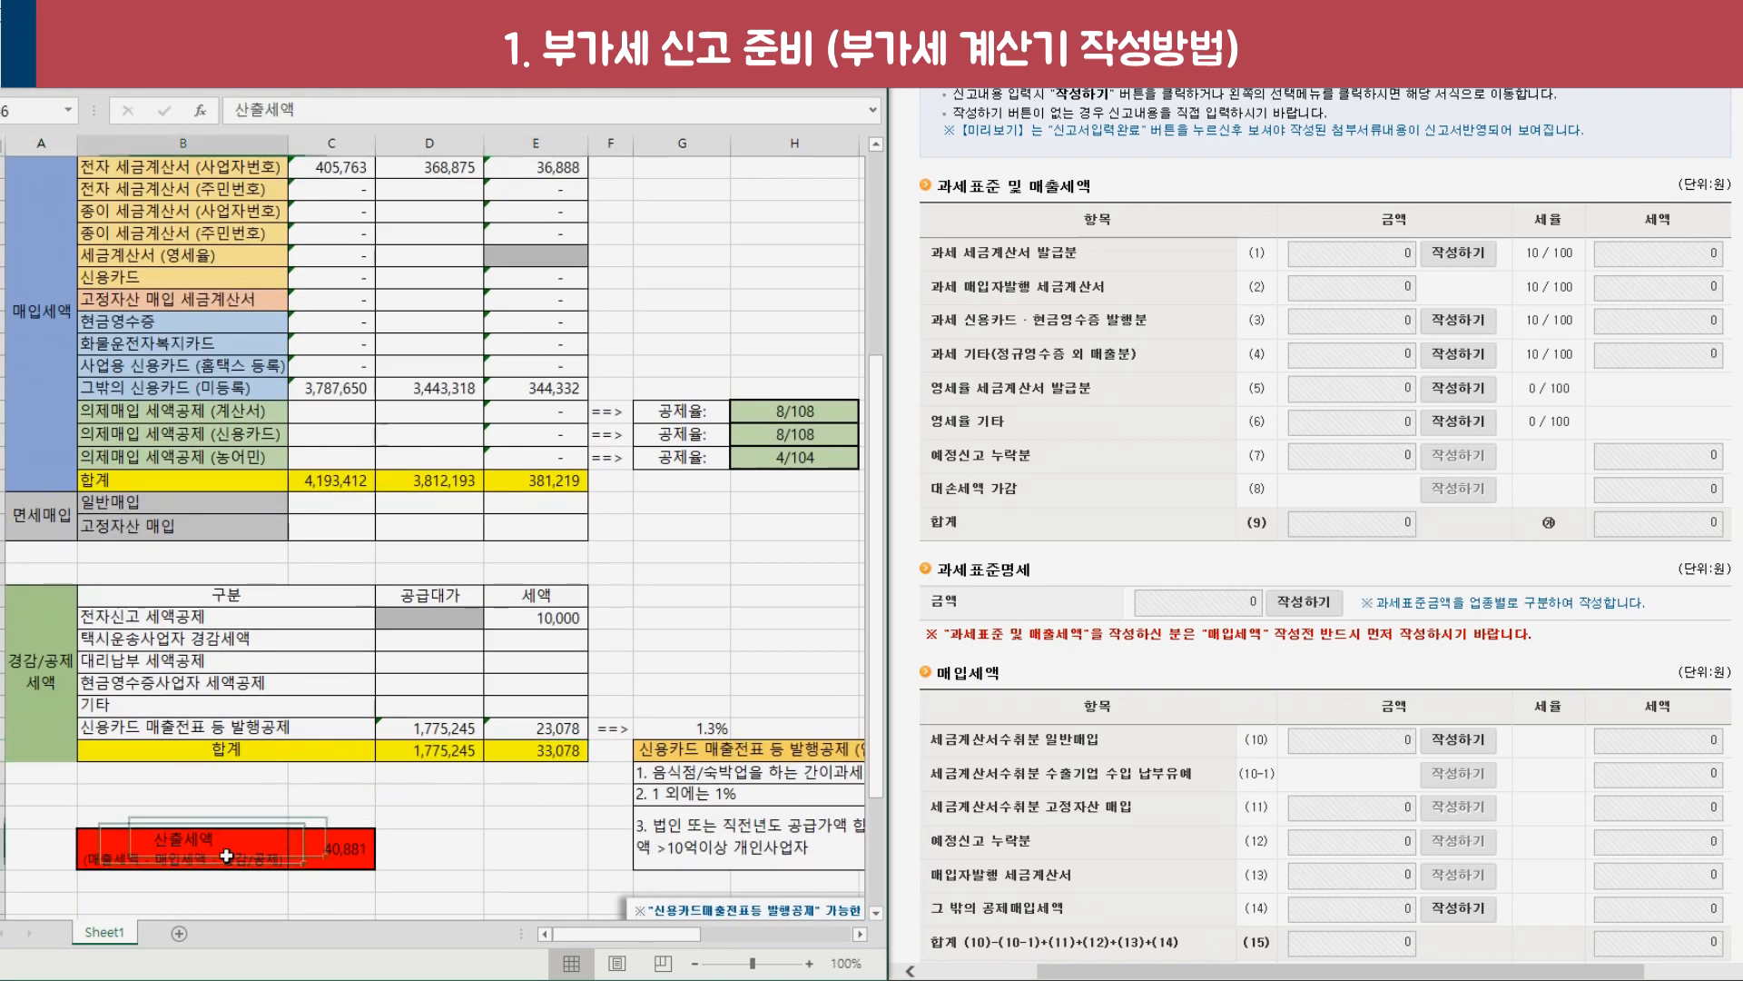
scroll(543, 436, "up", 5)
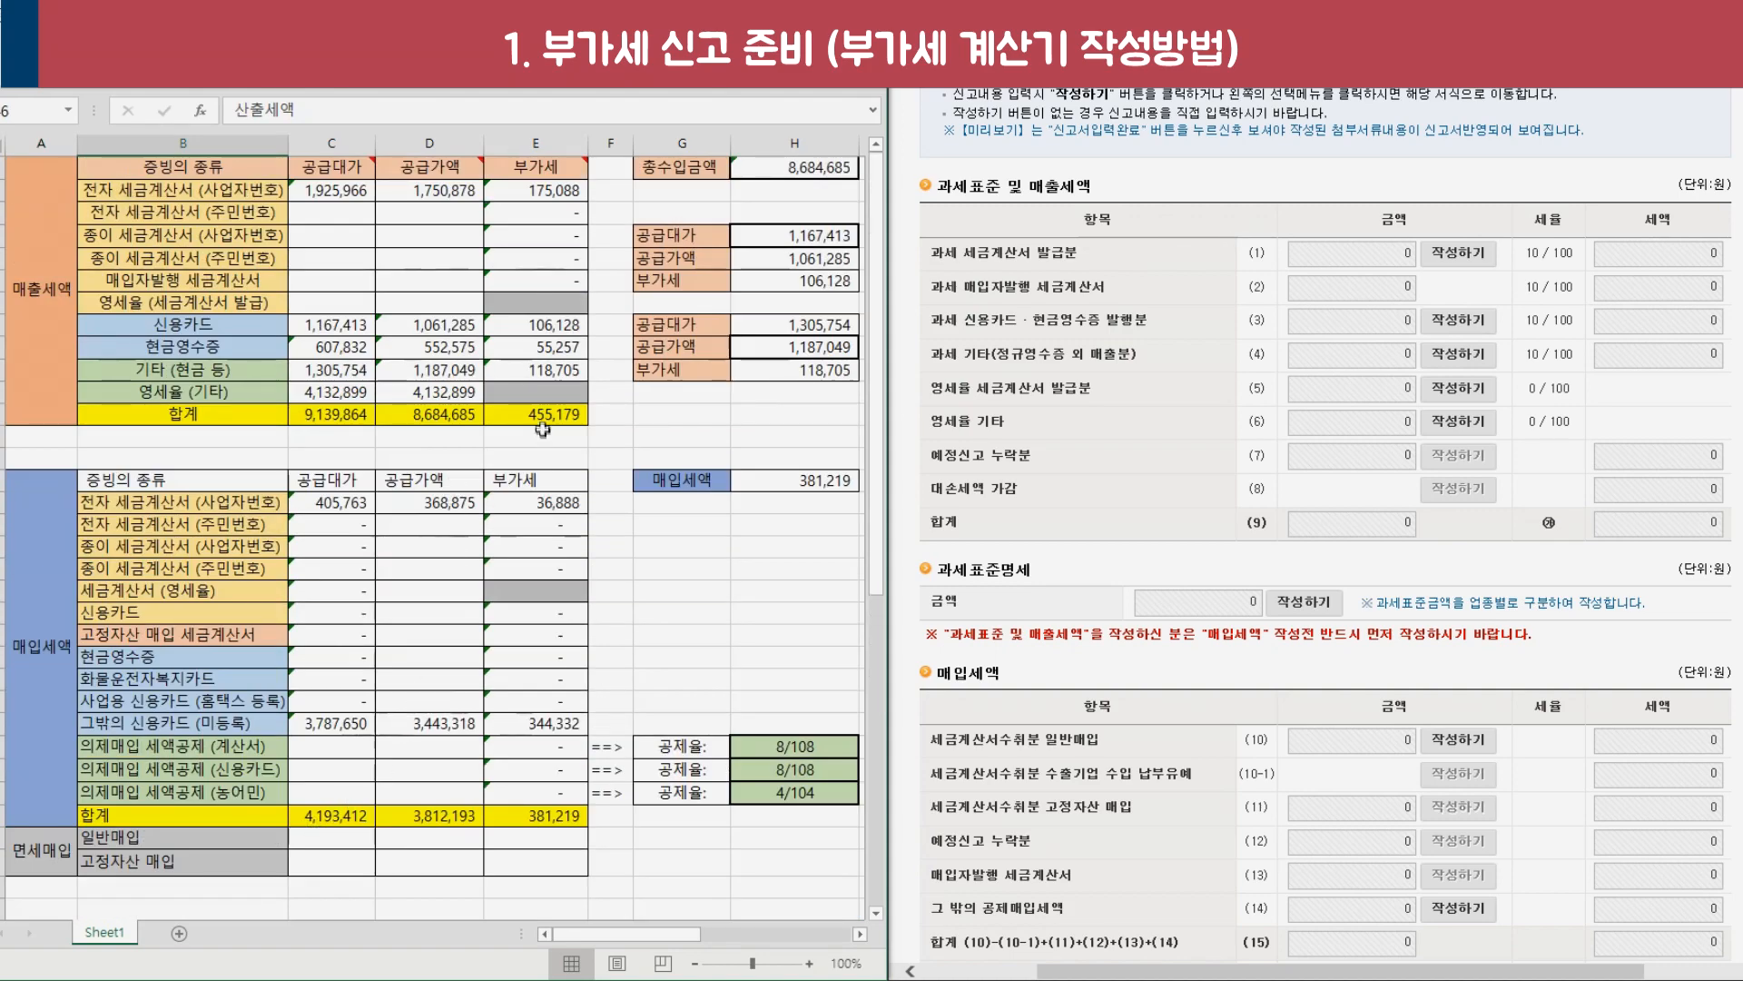
Revisit the three totals to show how the 40,881 computed tax is derived.
left_click(543, 426)
scroll(543, 425, "down", 1)
scroll(545, 667, "down", 2)
left_click(545, 626)
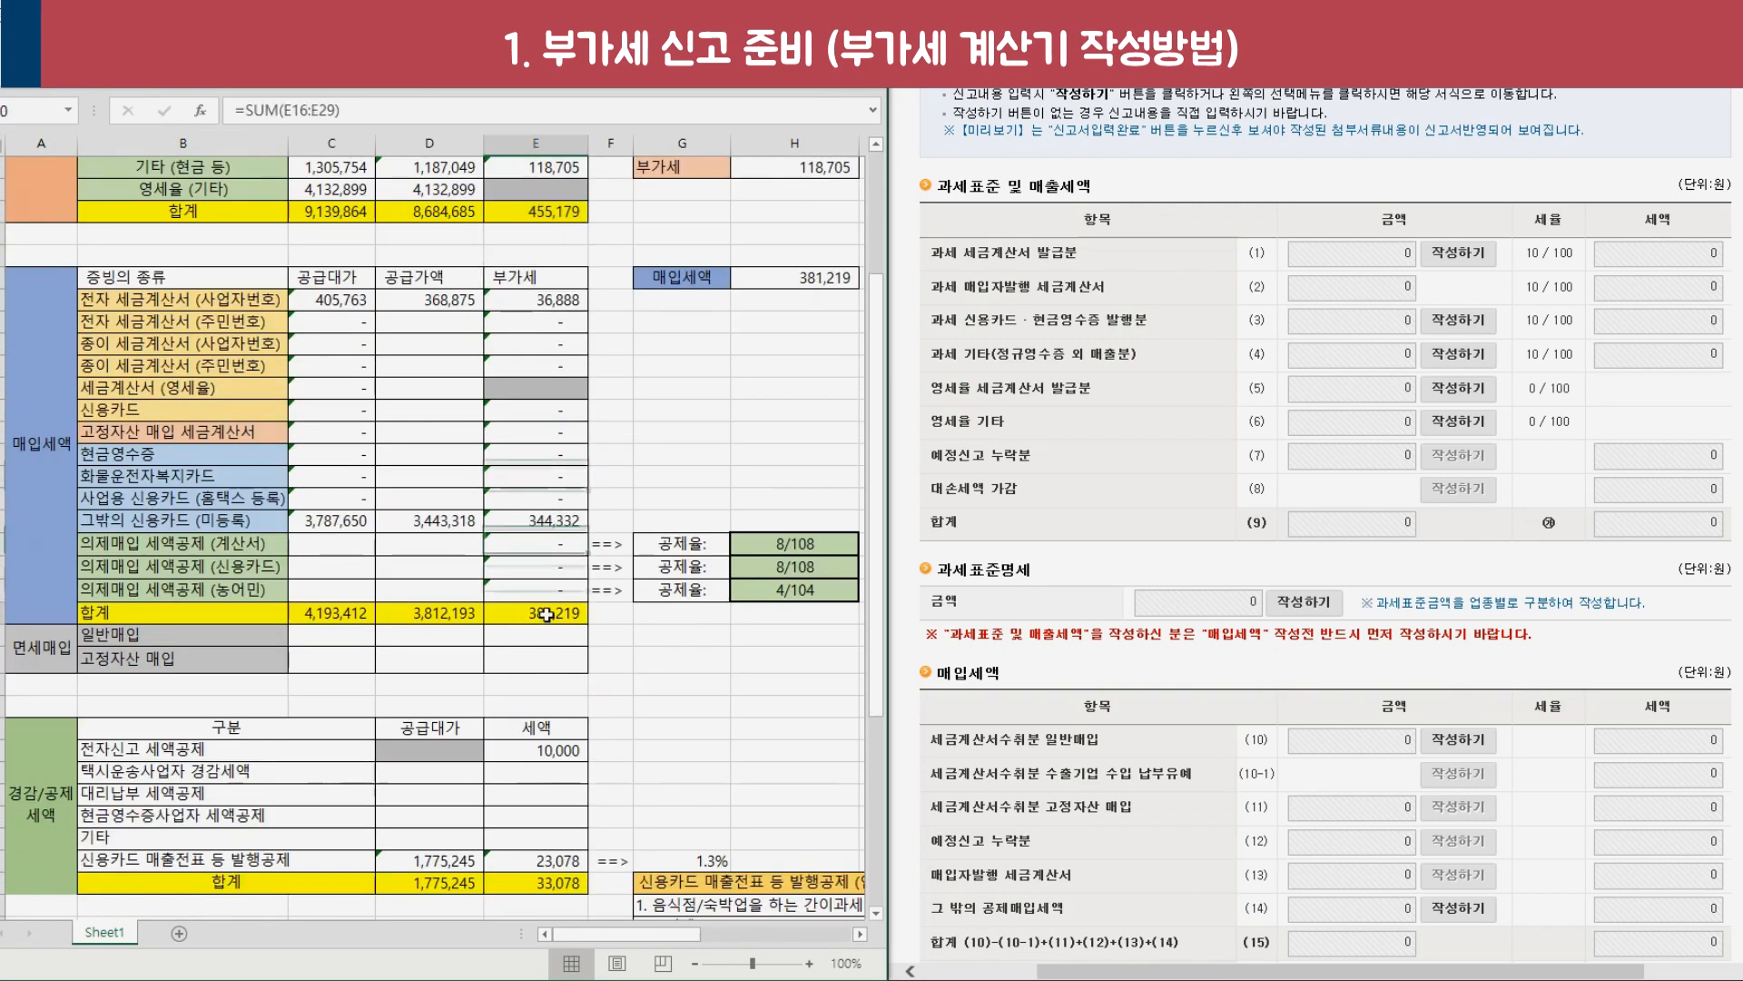
scroll(544, 627, "down", 2)
left_click(538, 752)
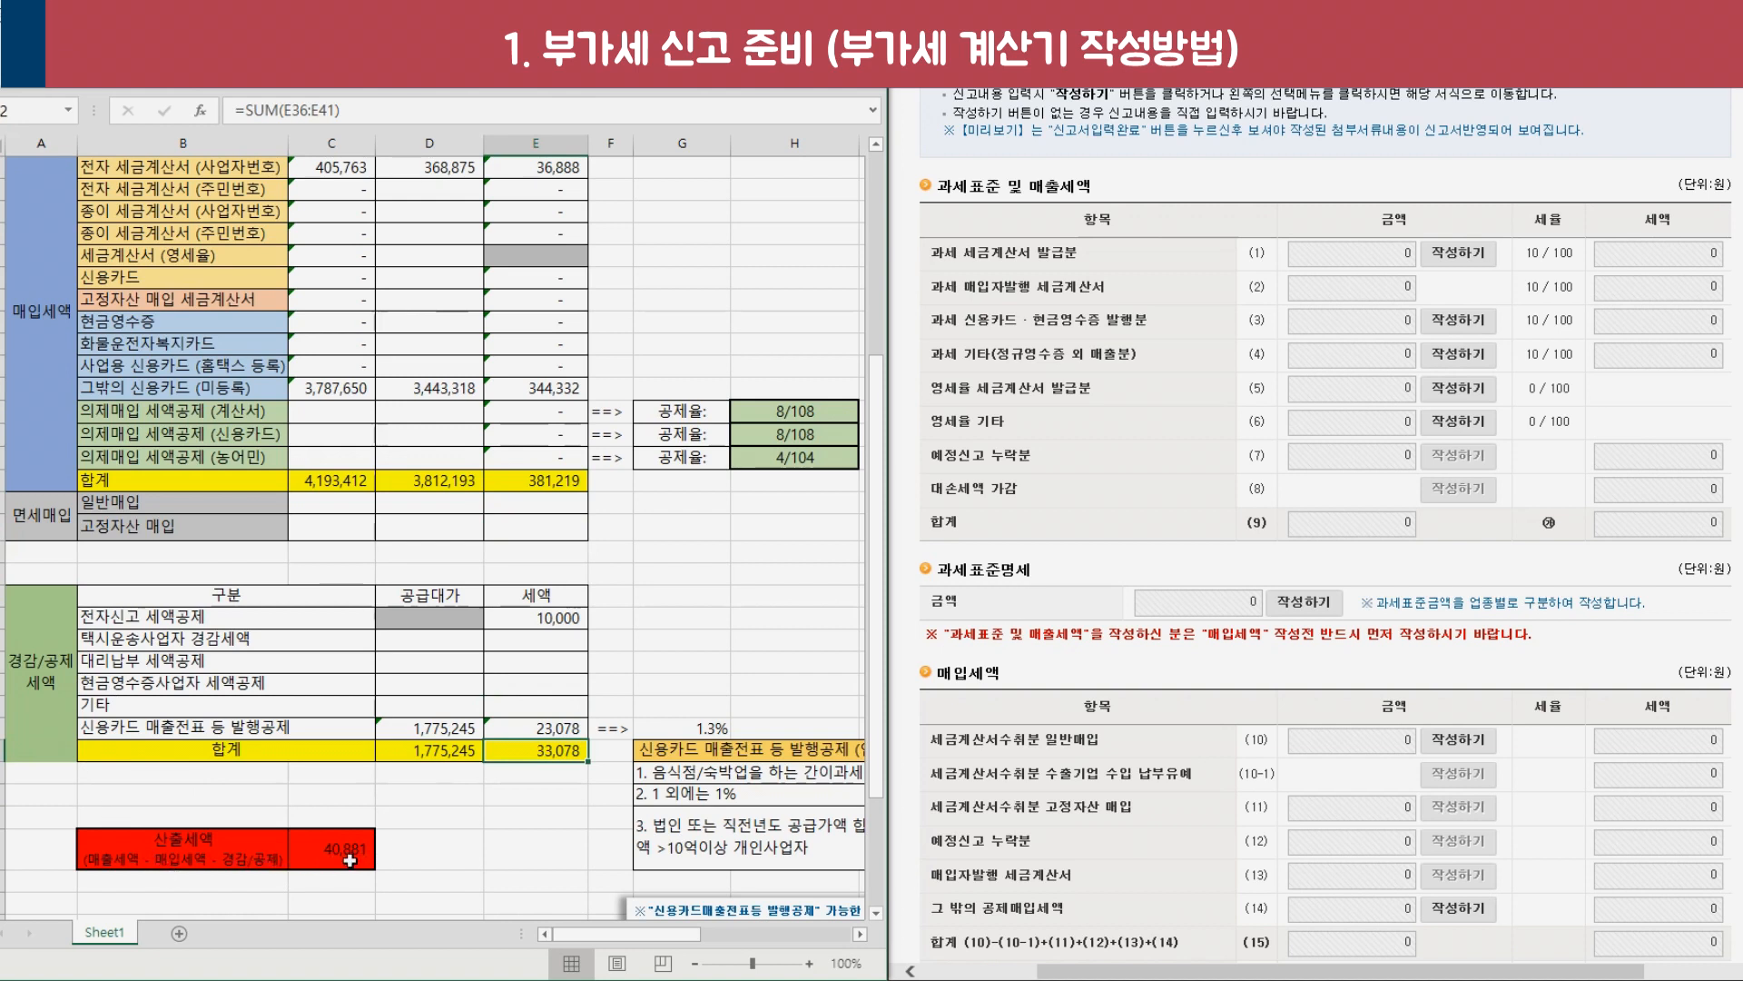
left_click(350, 860)
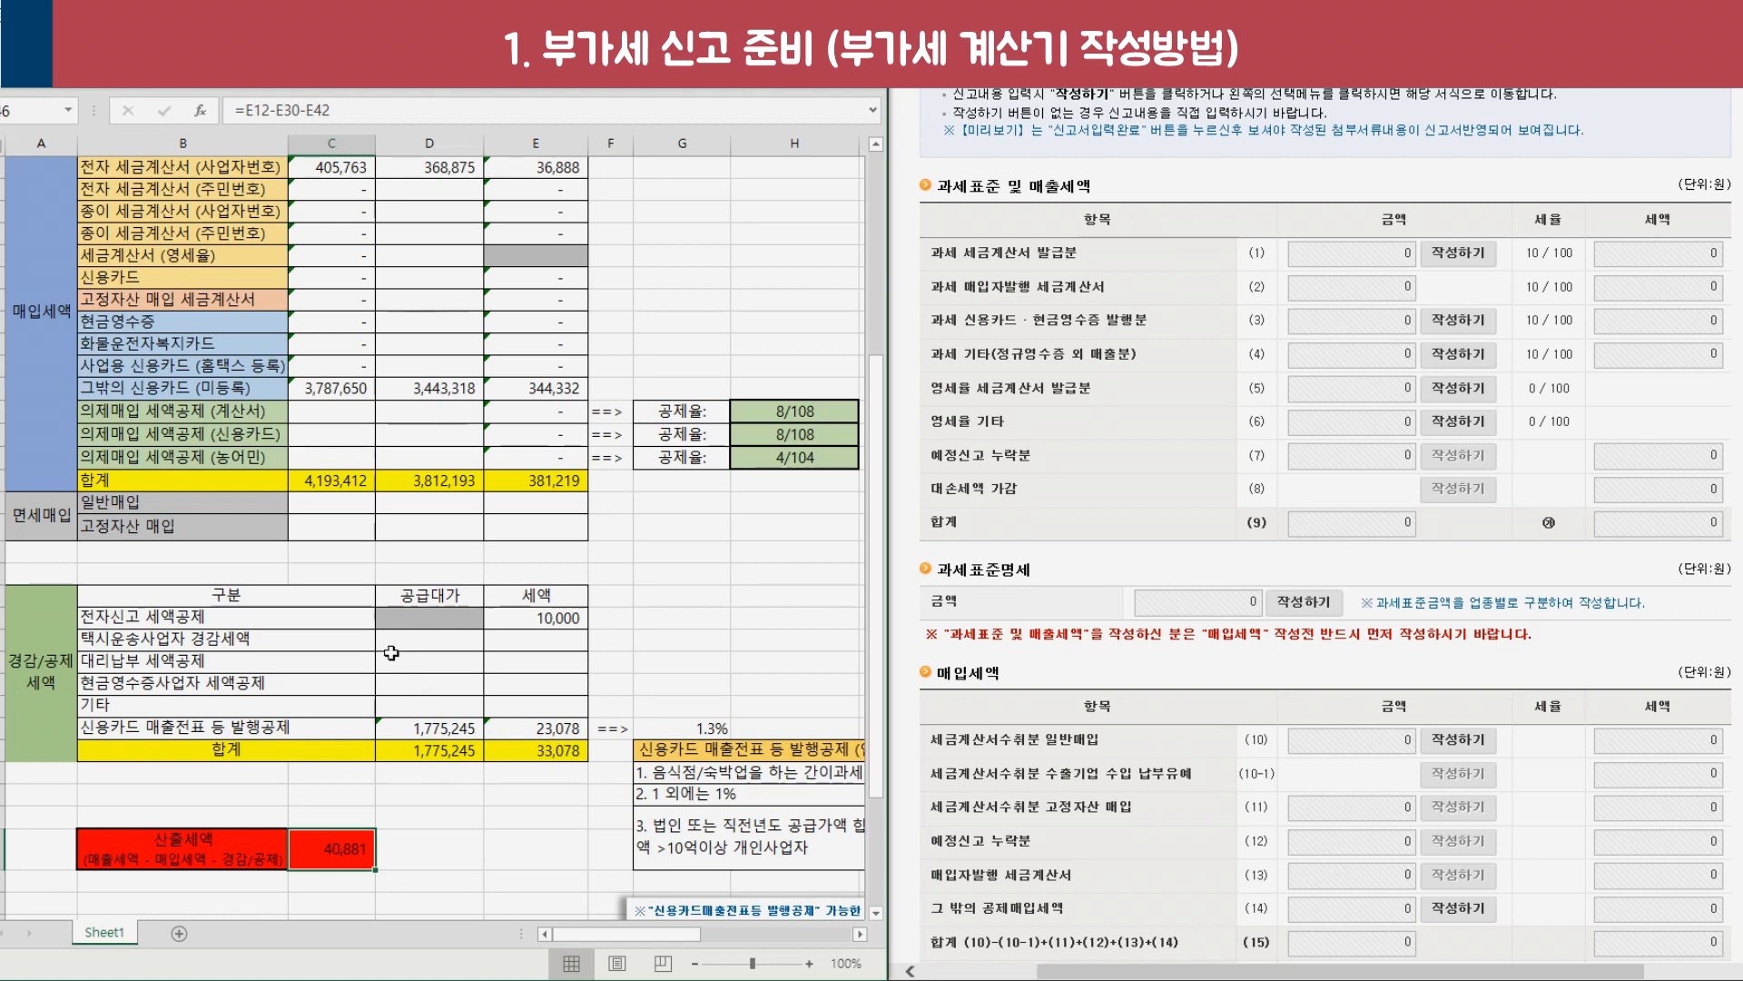
Inspect the 매입자발행 세금계산서 VAT formula and revisit the sales, purchase and deduction sections.
scroll(391, 652, "up", 5)
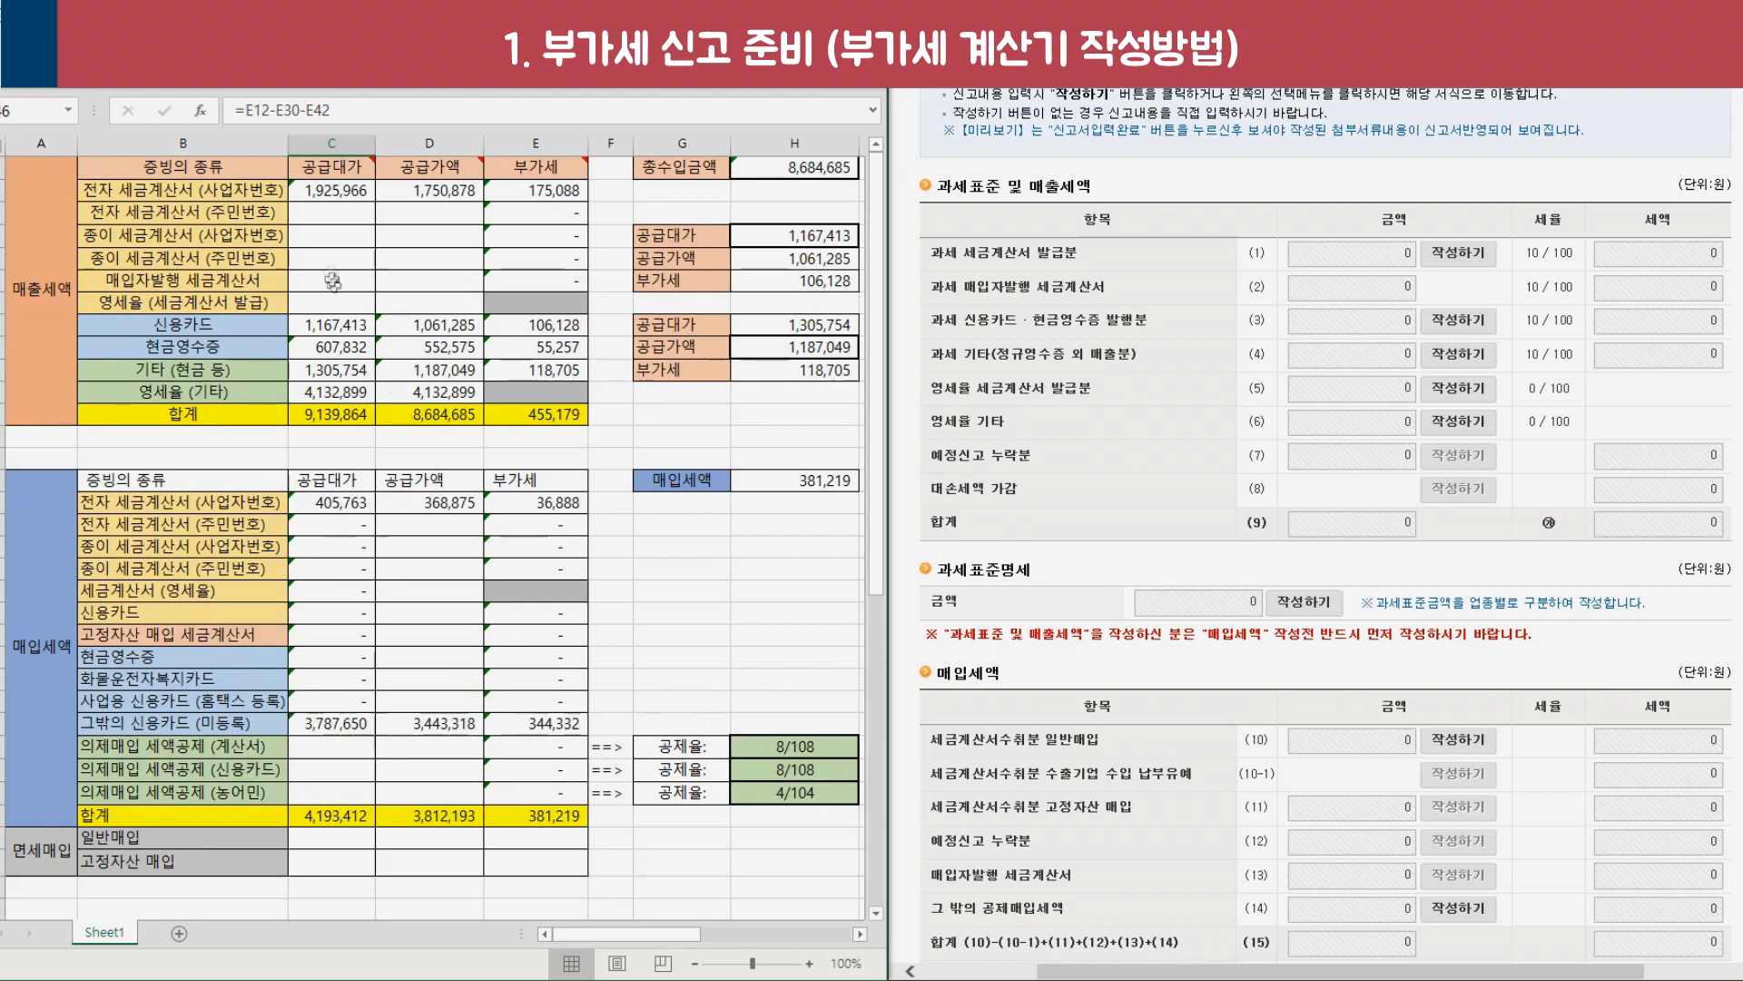
left_click(540, 281)
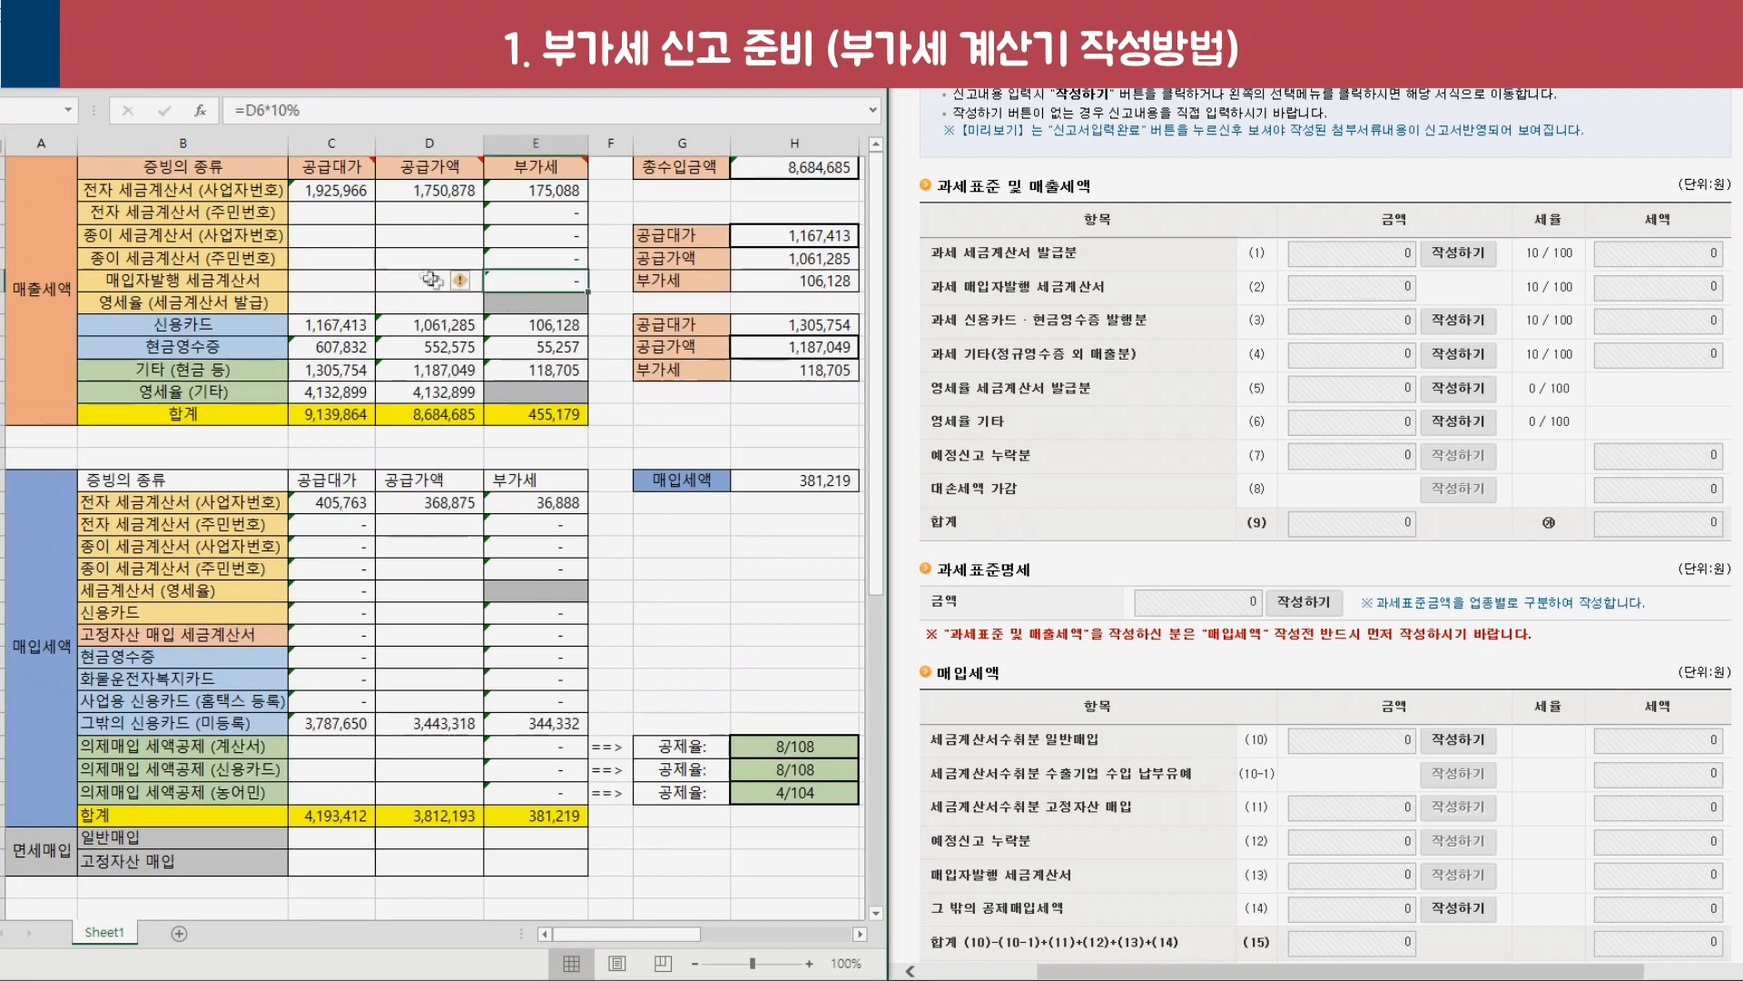
left_click(40, 286)
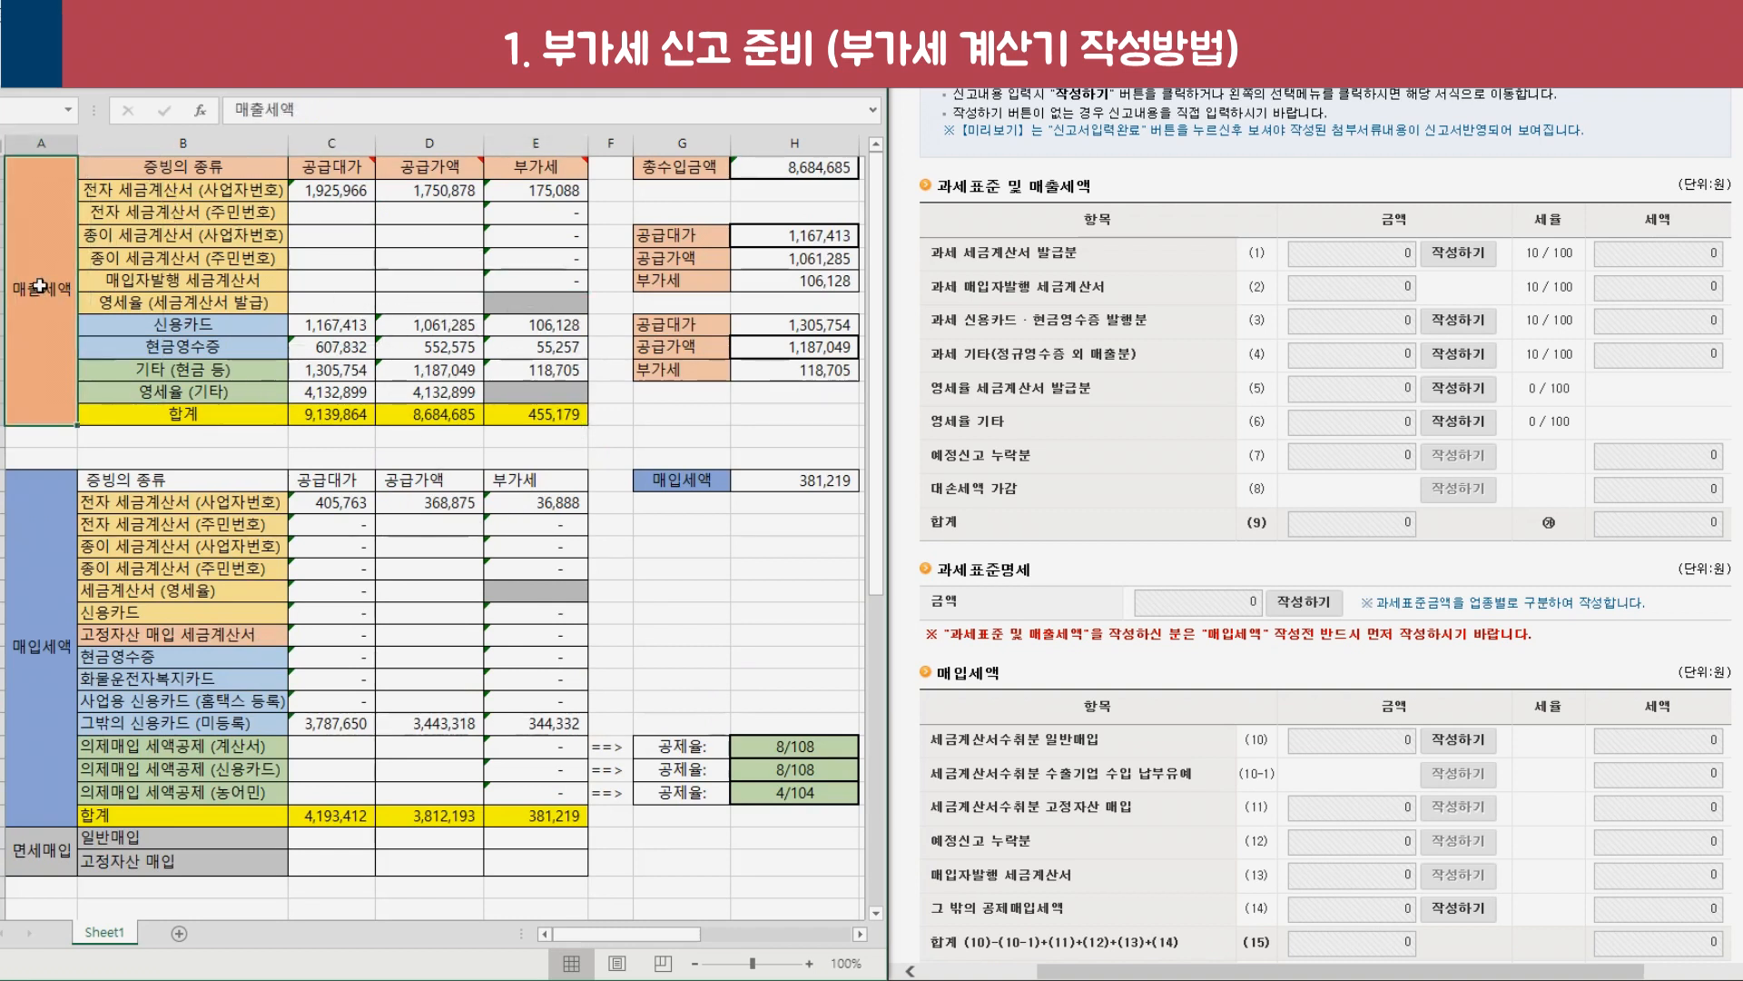
left_click(36, 670)
scroll(40, 691, "down", 2)
left_click(47, 860)
scroll(47, 860, "up", 2)
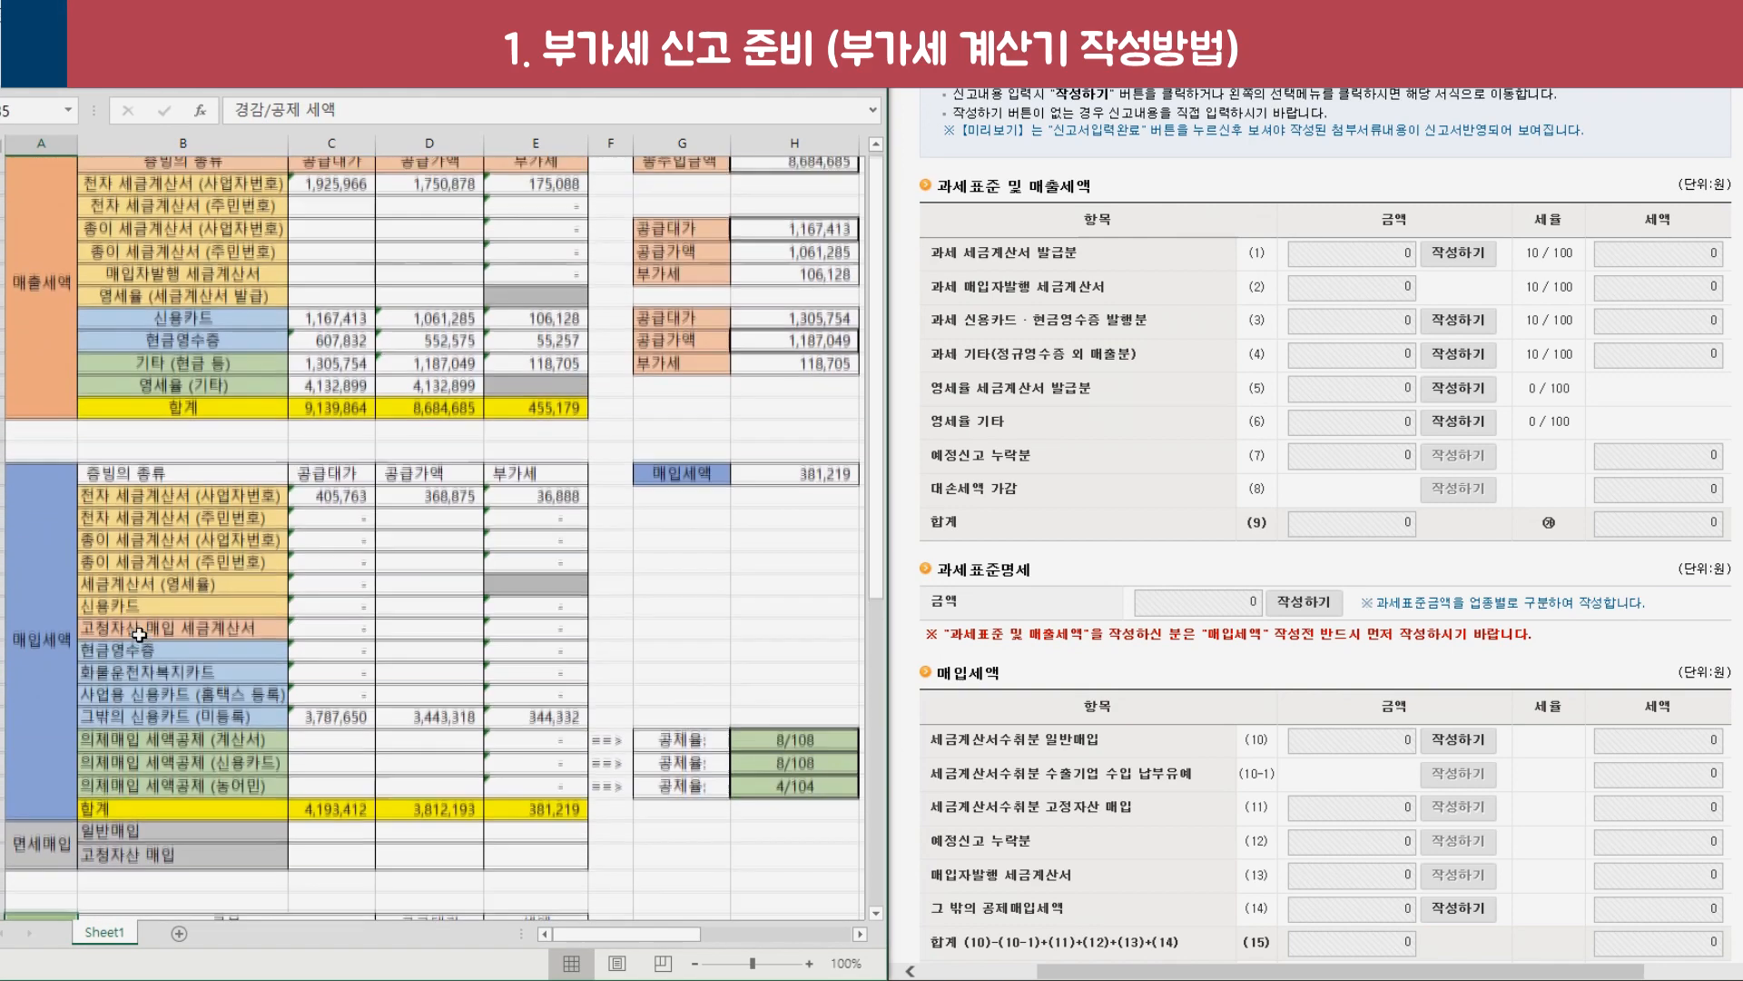
Go over the sales evidence types and the 공급대가, 공급가액 and 부가세 columns.
left_click(179, 168)
left_click_drag(210, 193, 210, 391)
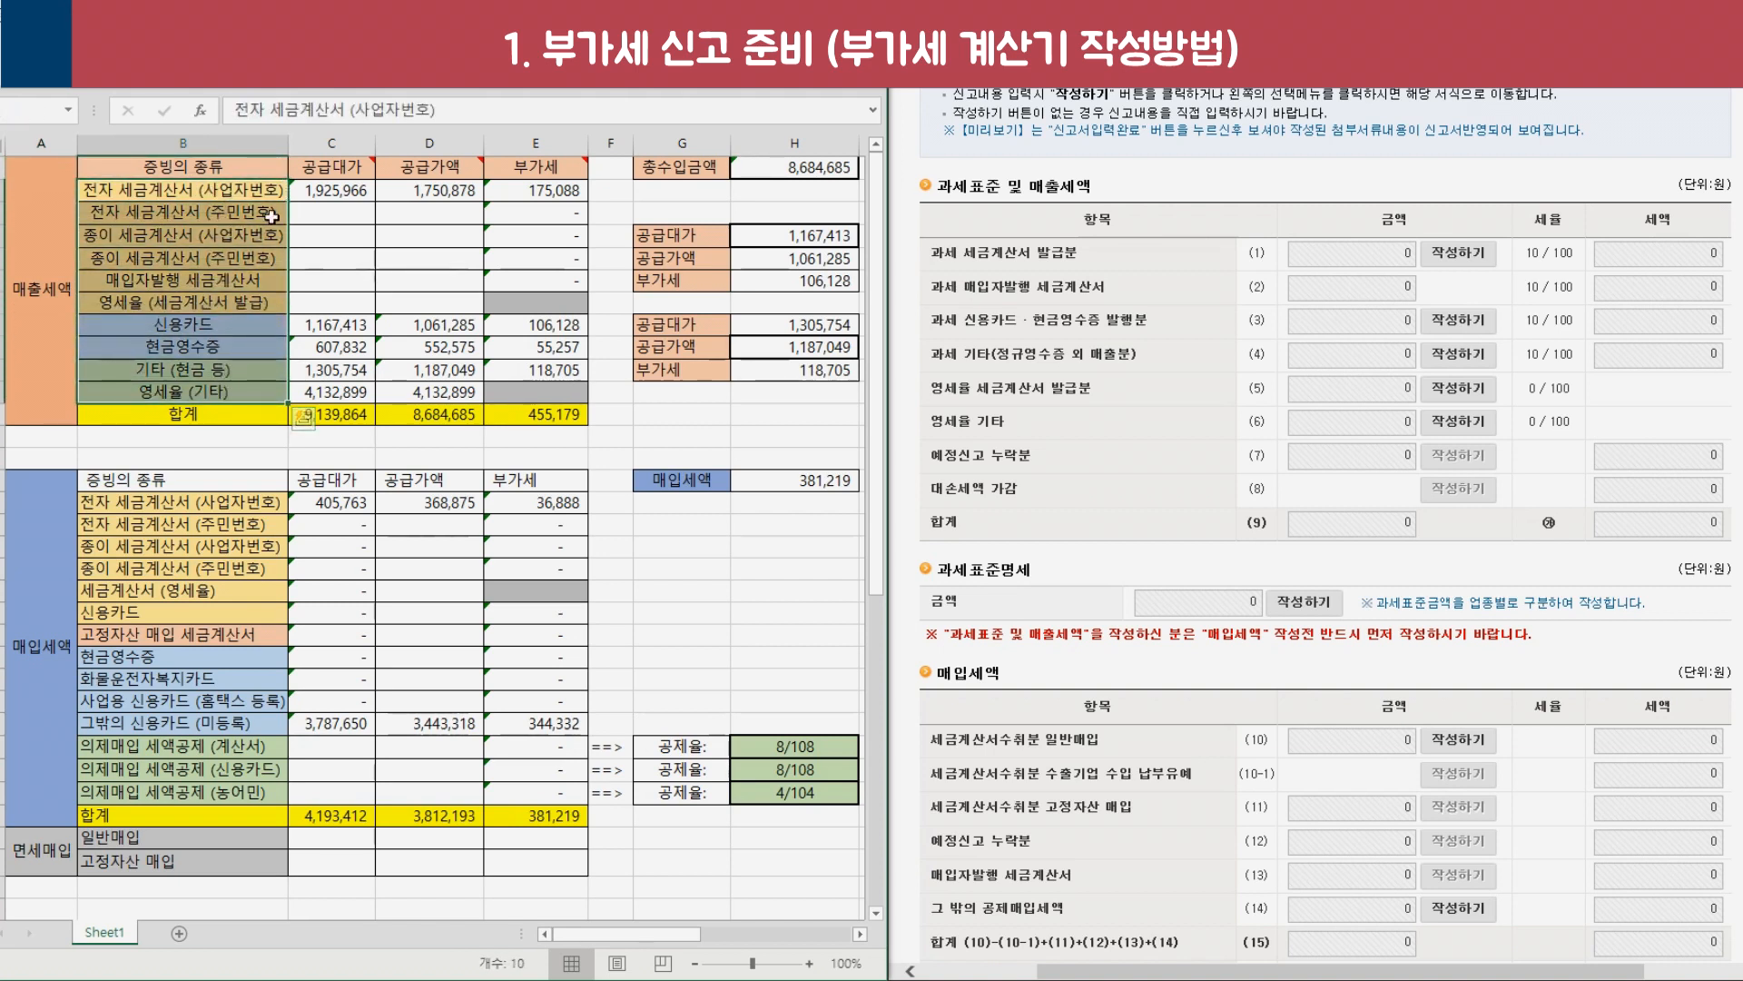
left_click(220, 164)
left_click(241, 188)
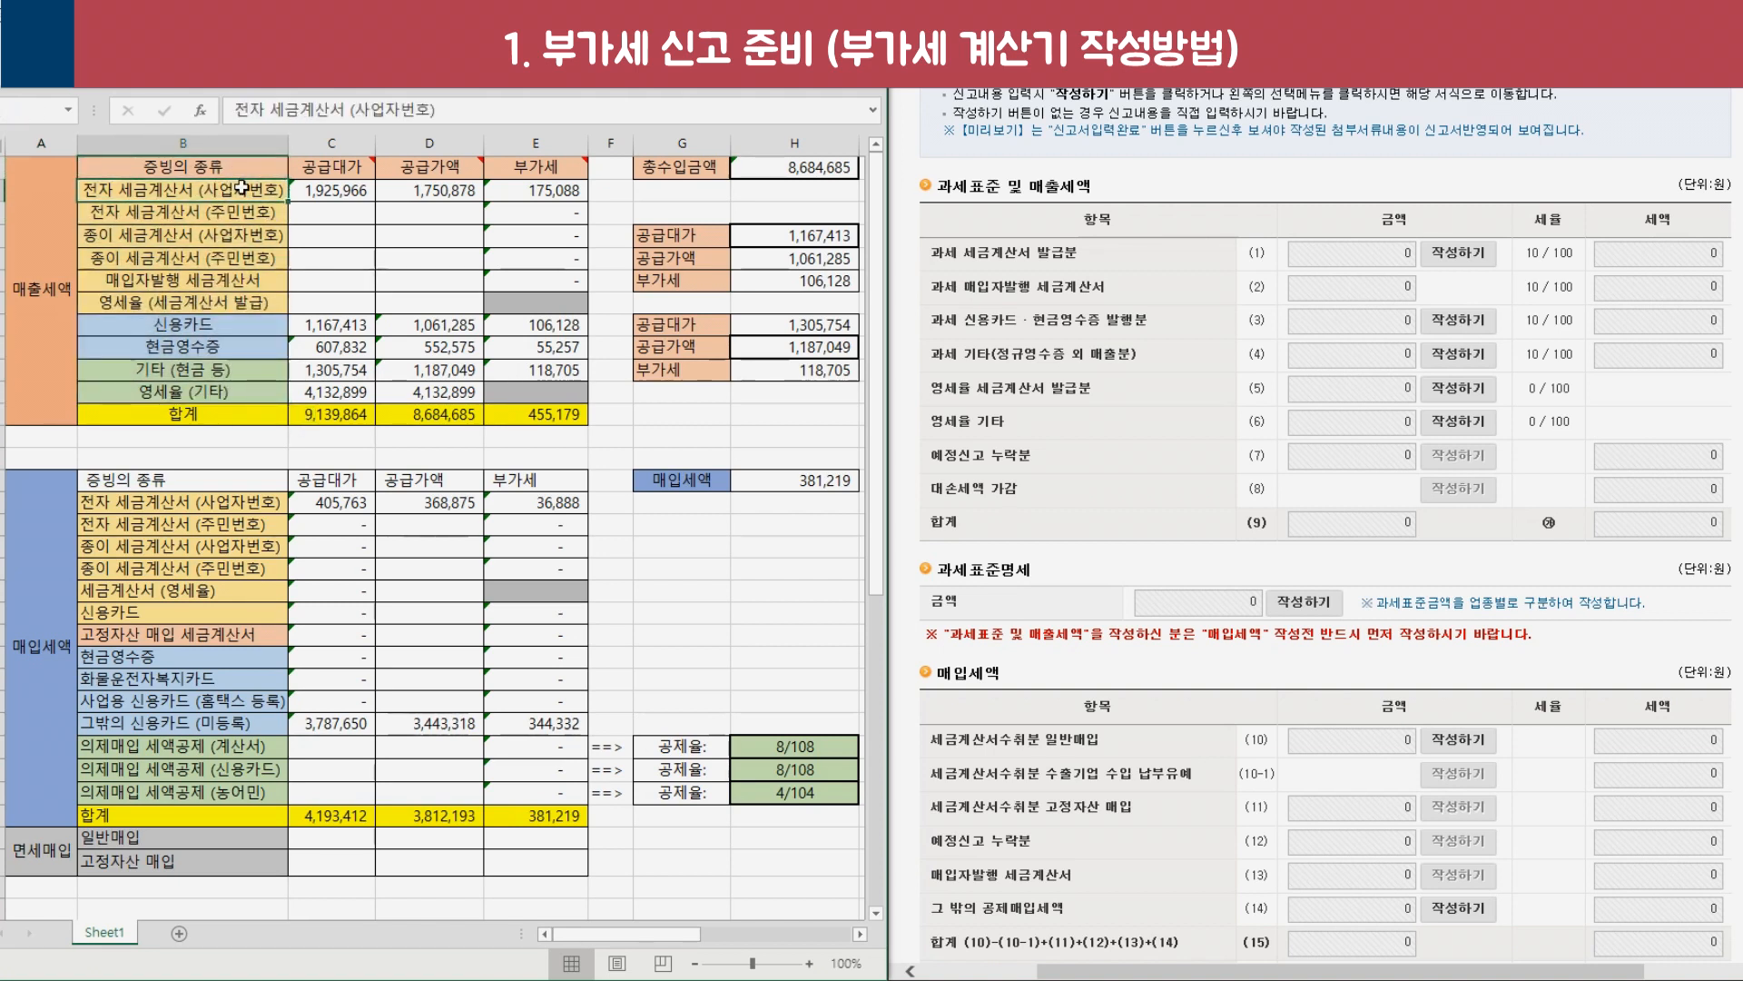
left_click(323, 167)
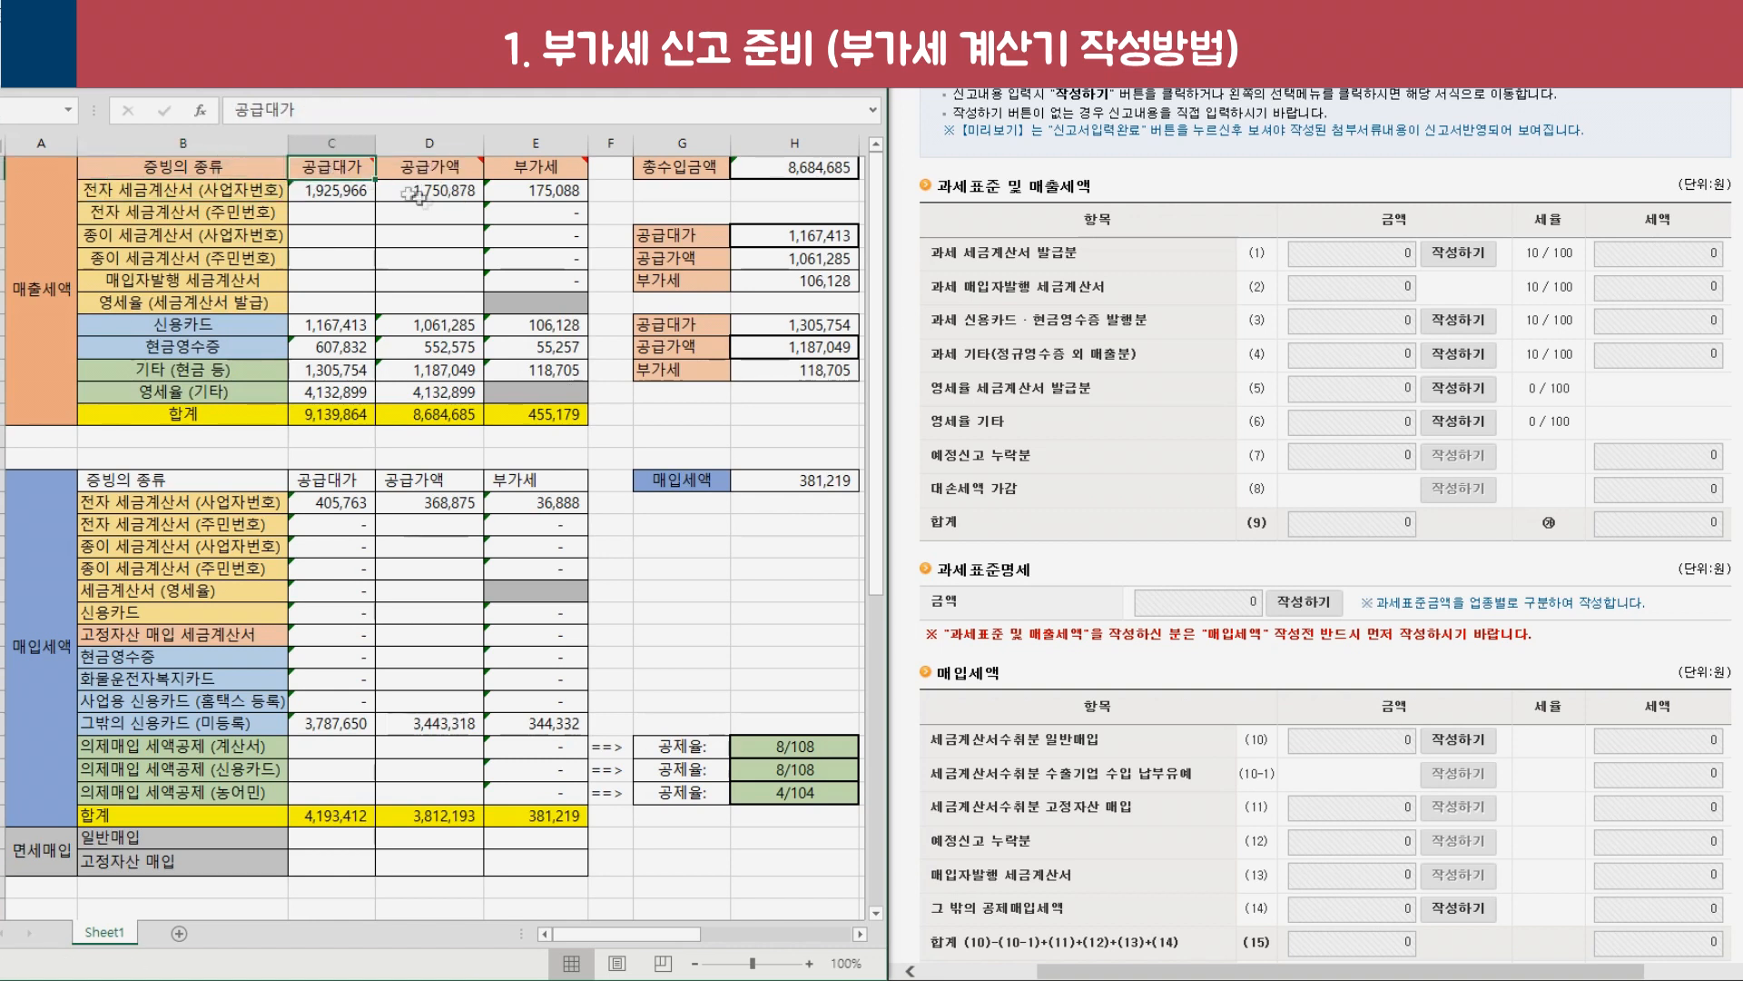
left_click(427, 167)
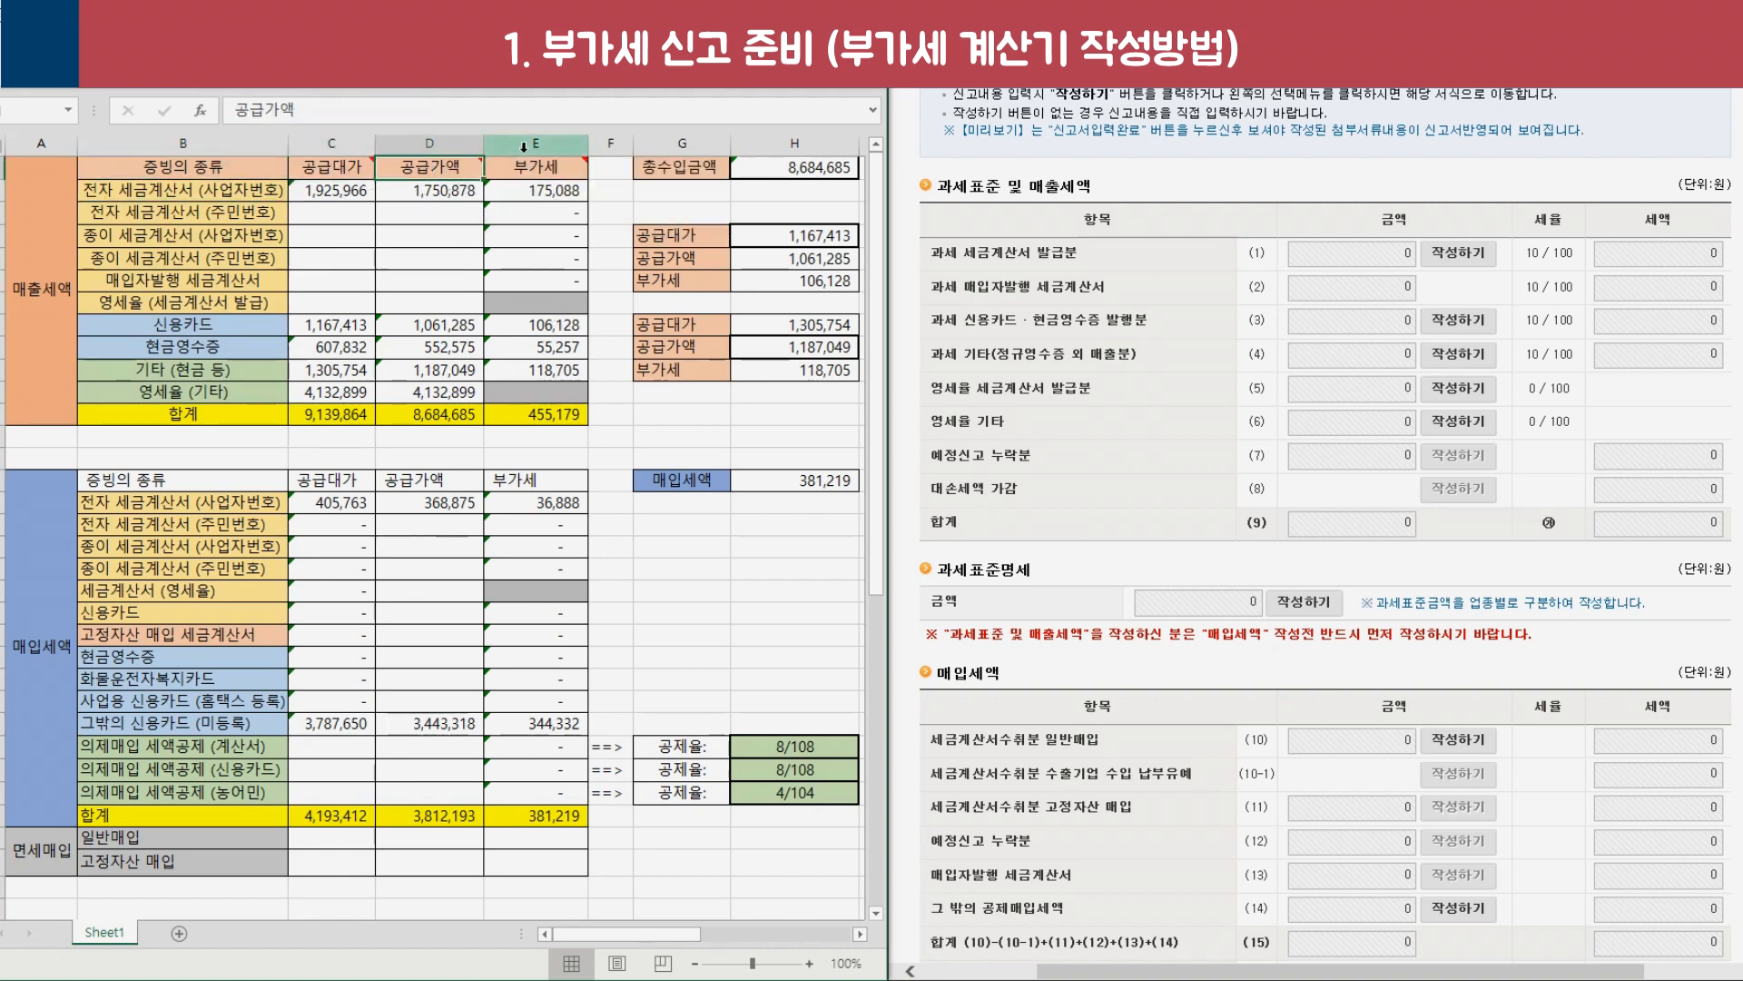
left_click(524, 168)
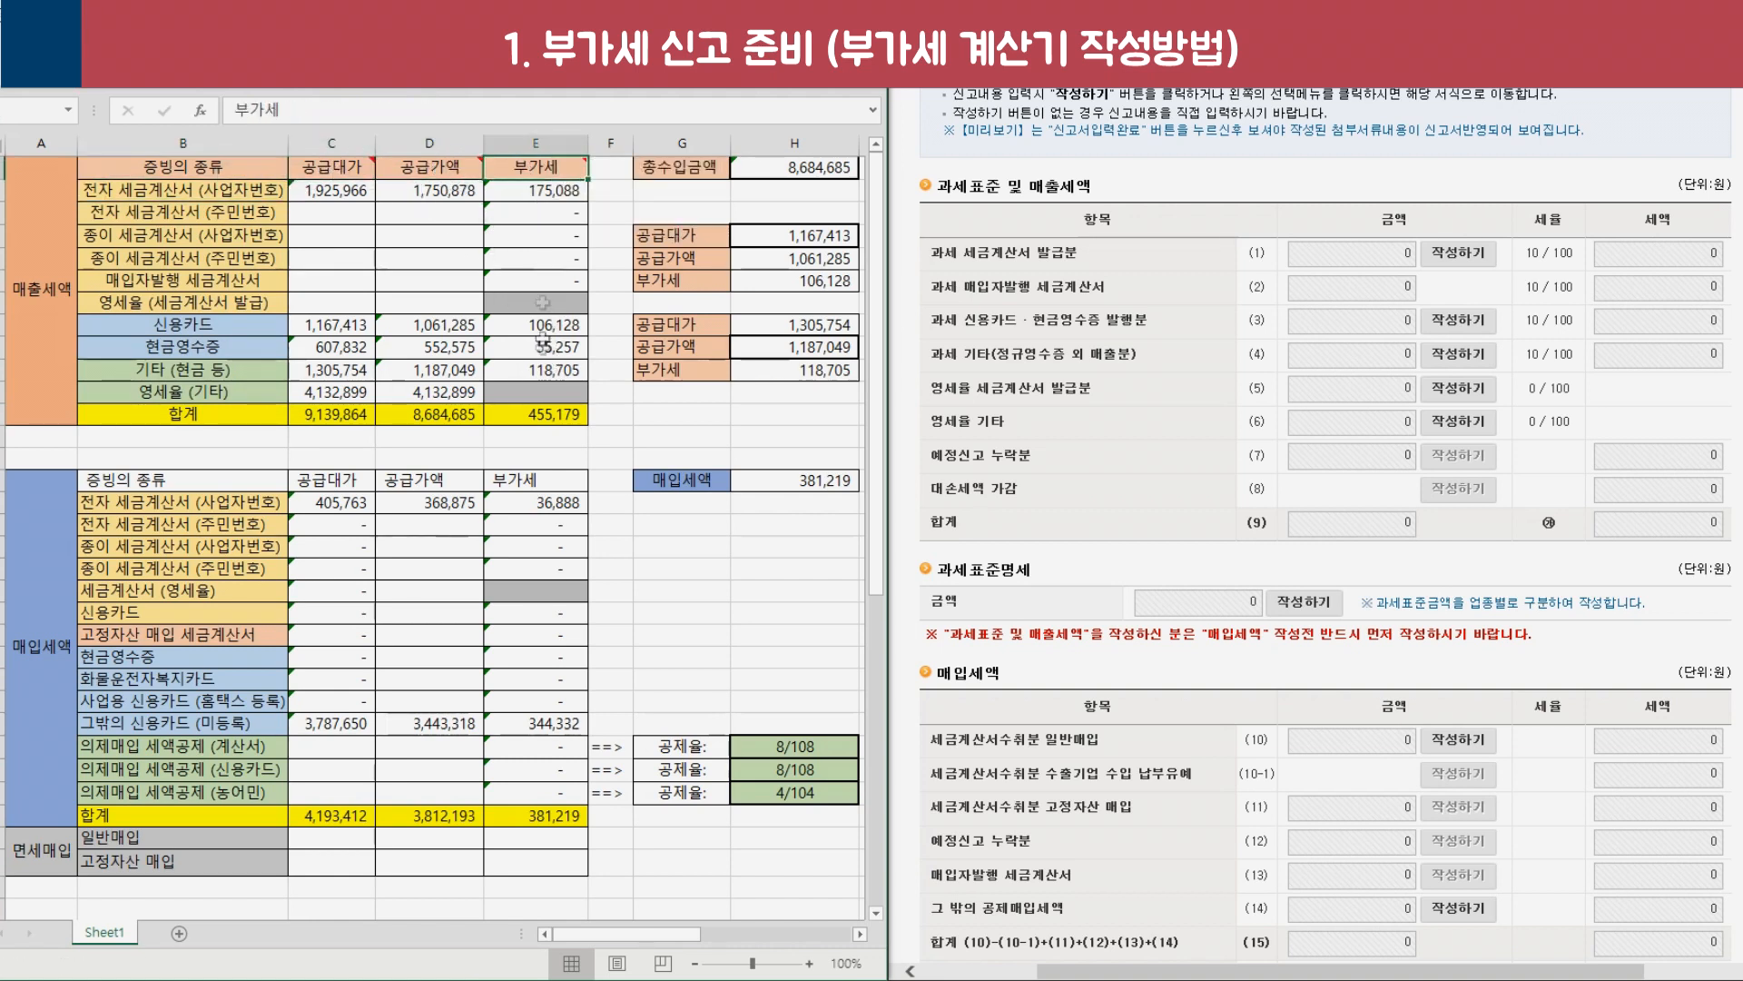
left_click(187, 280)
Highlight the electronic tax invoice figures and read the 공급대가 and 부가세 column notes.
left_click_drag(227, 193, 563, 193)
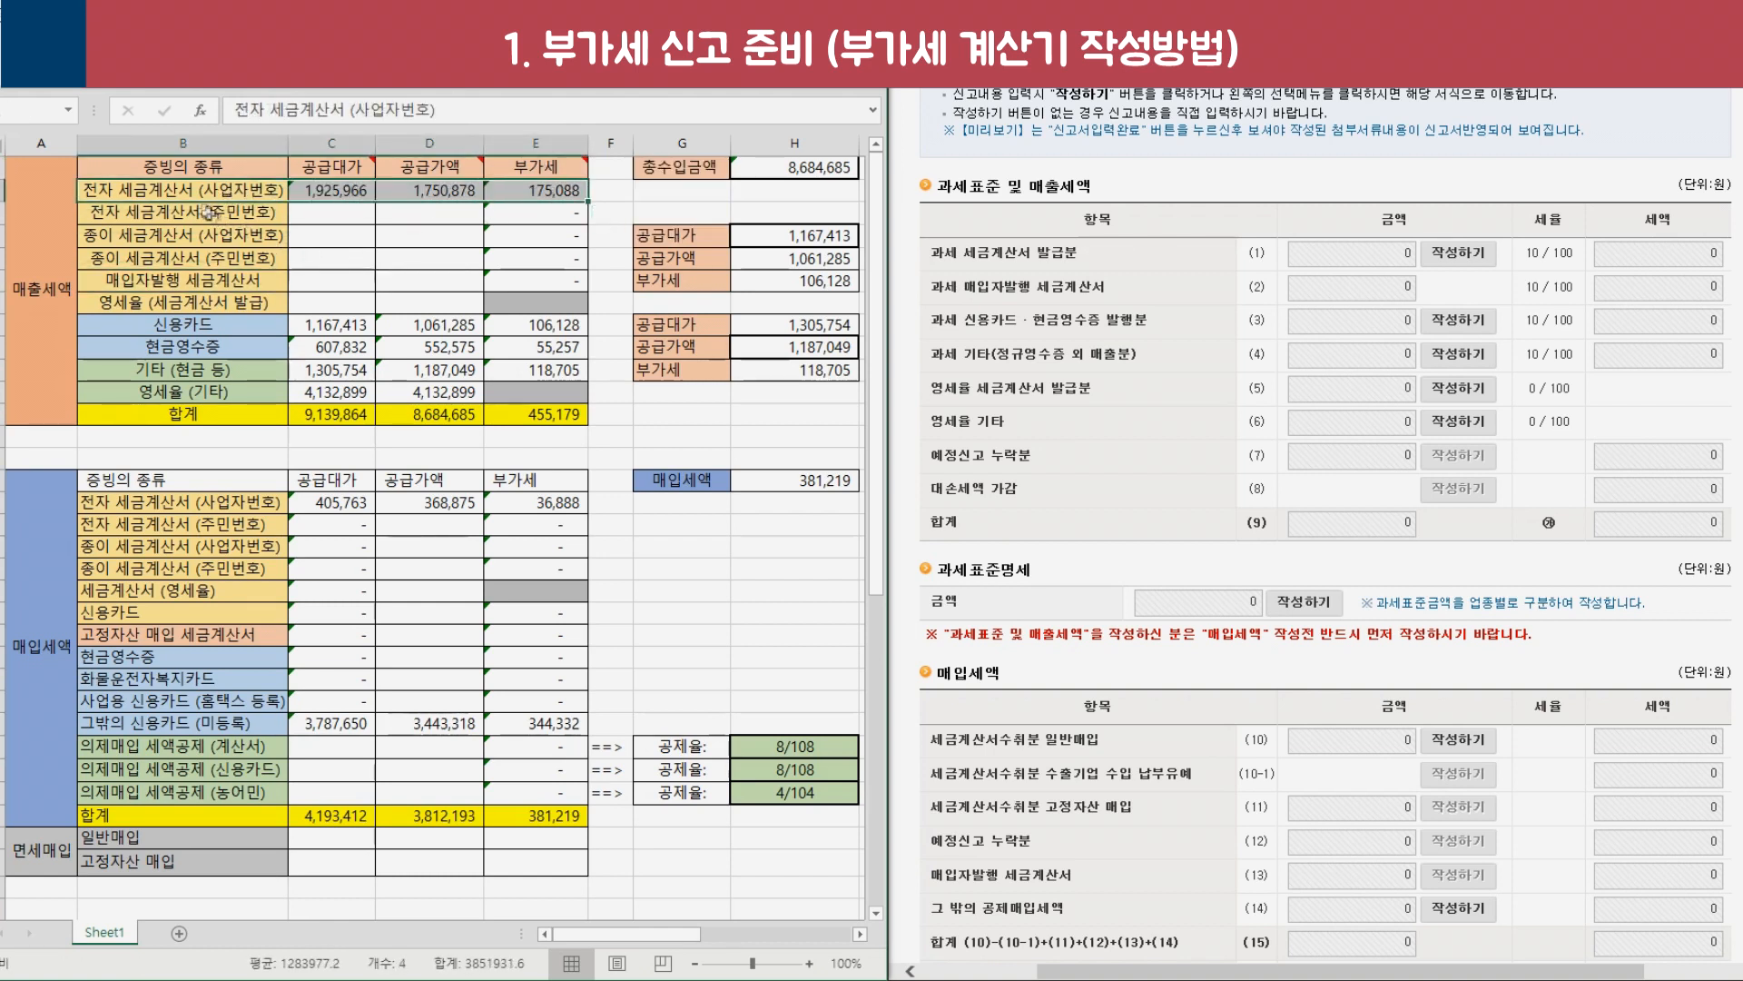
left_click_drag(186, 211, 509, 212)
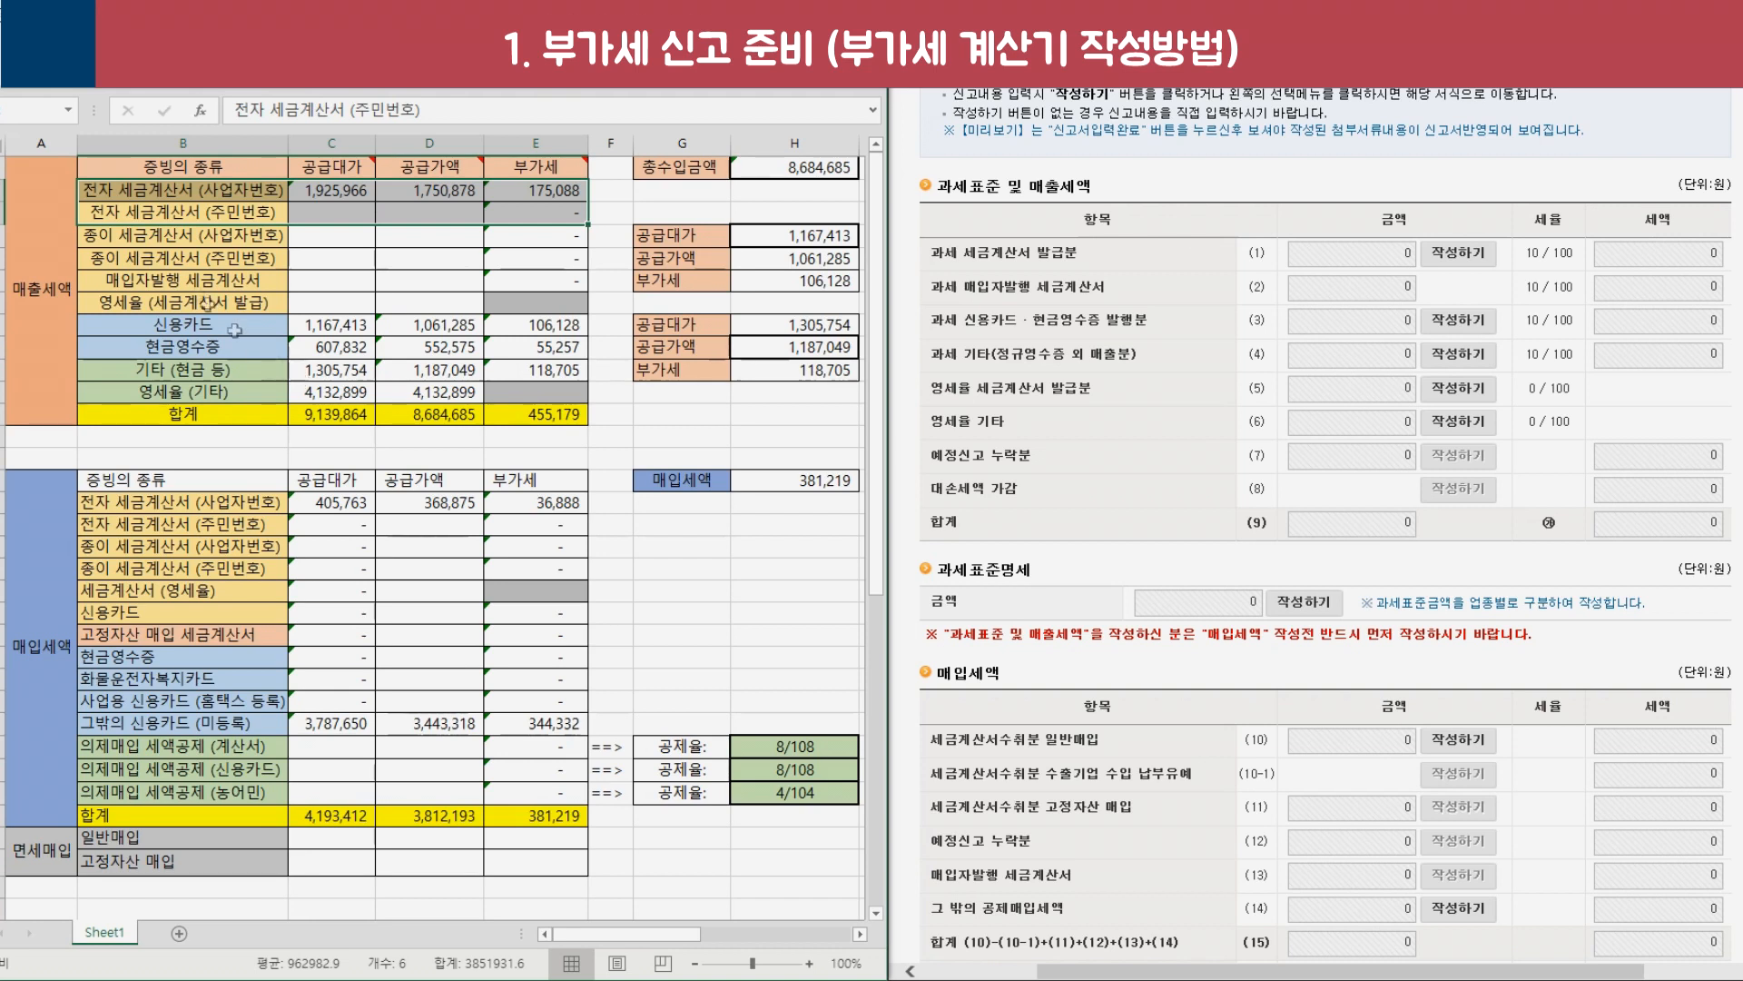
left_click_drag(181, 189, 197, 390)
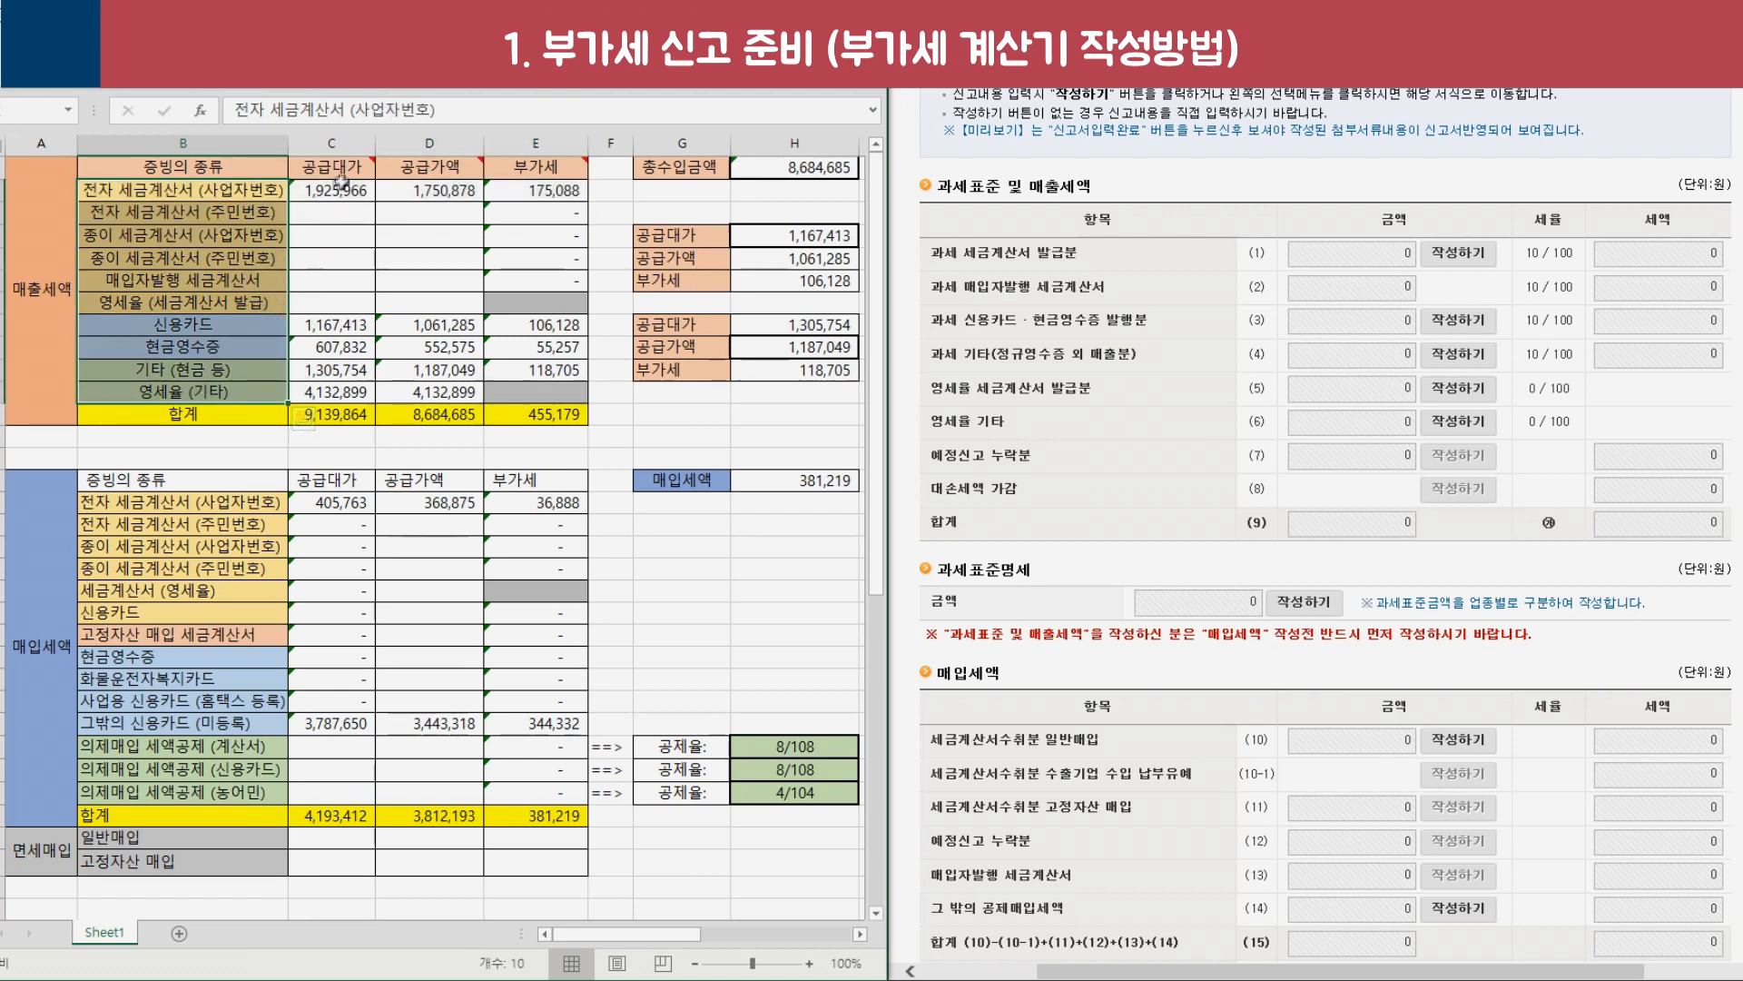
left_click(340, 167)
left_click(535, 167)
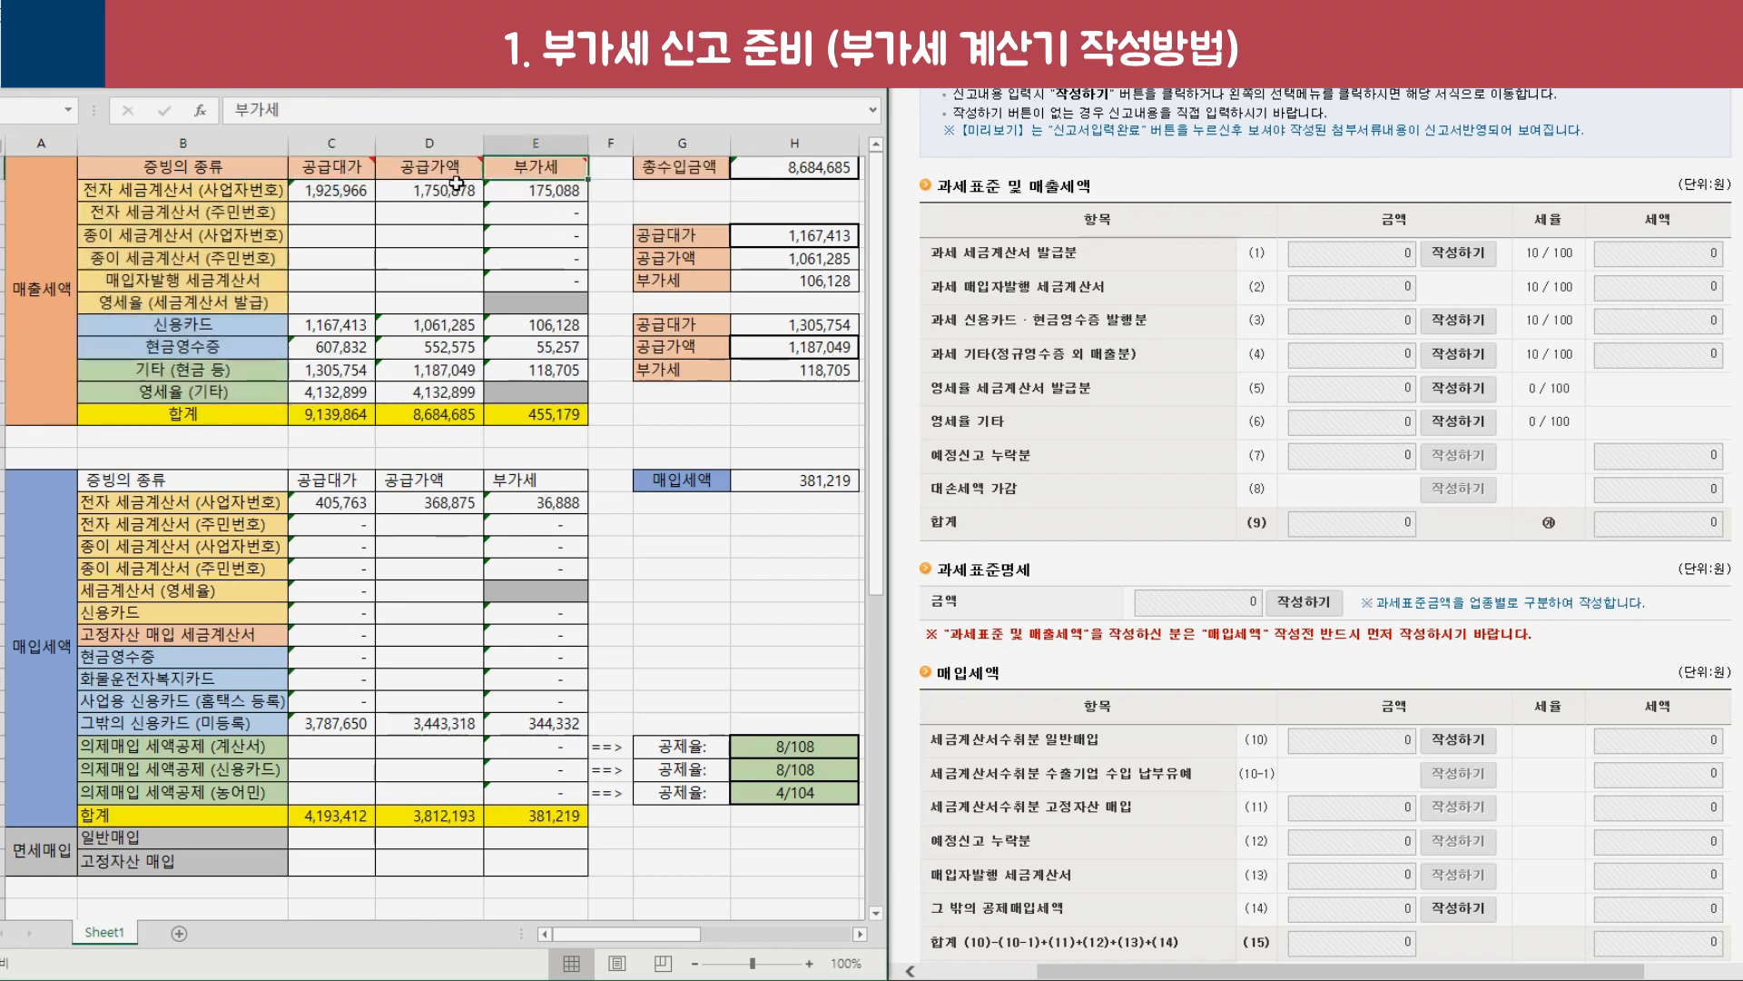
left_click(348, 171)
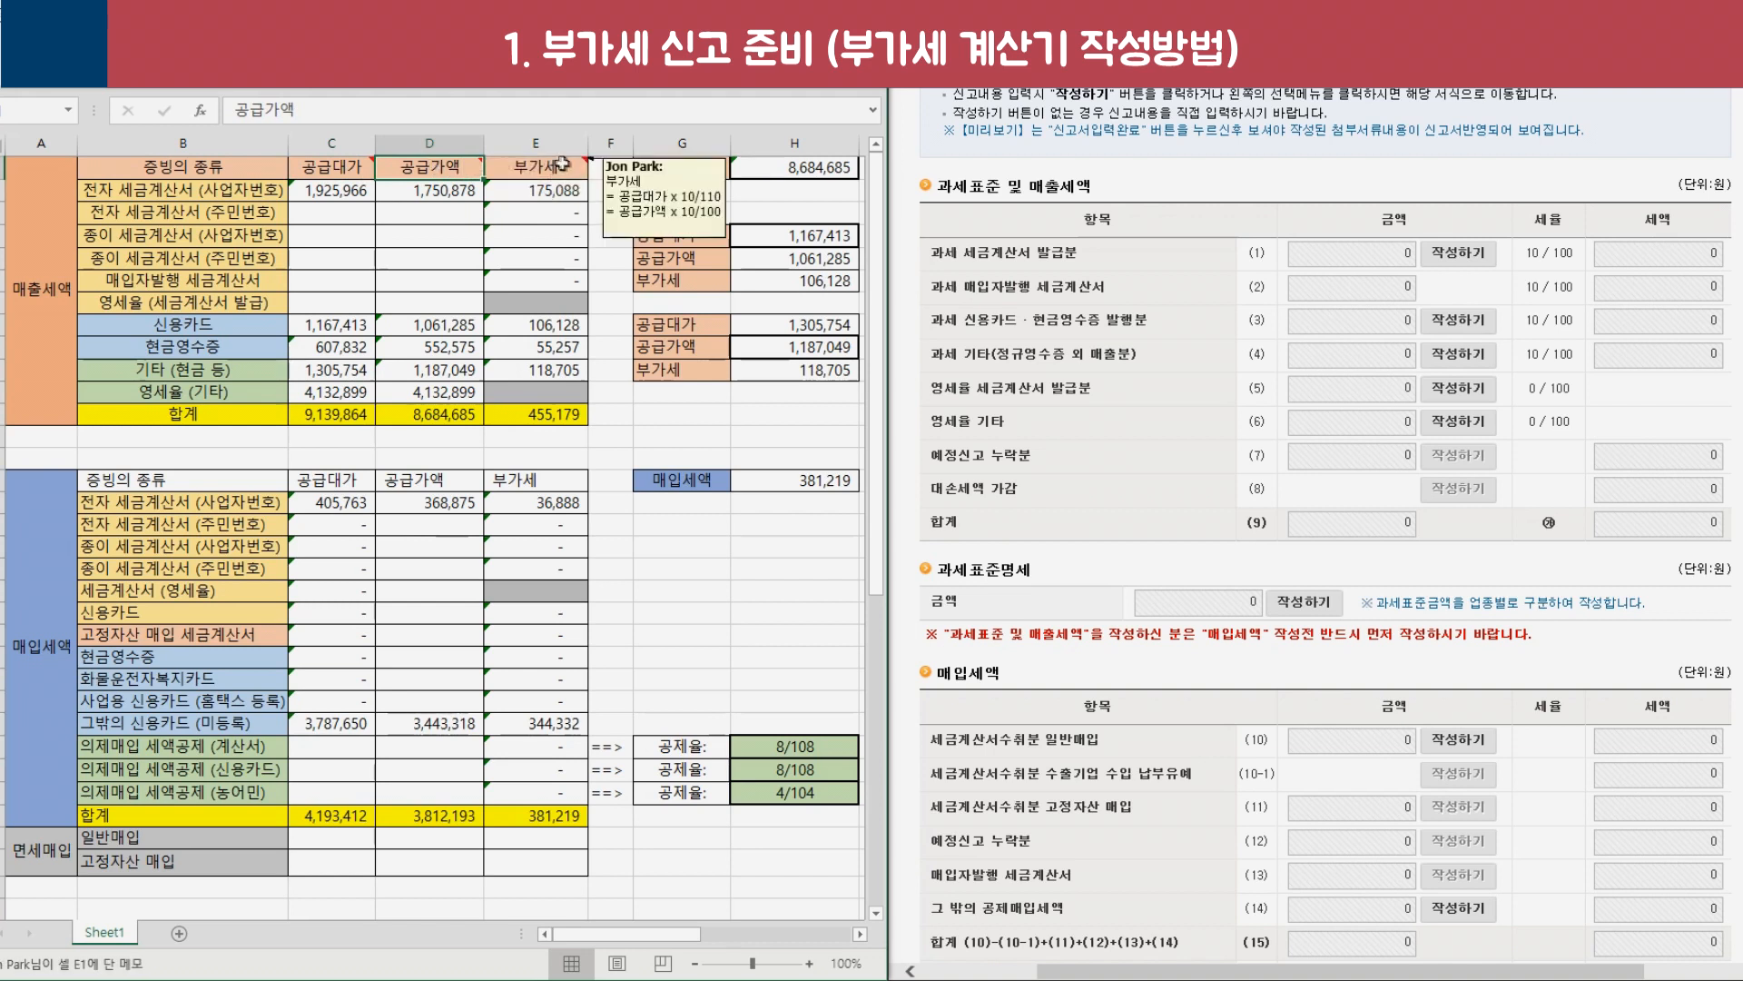
left_click(567, 165)
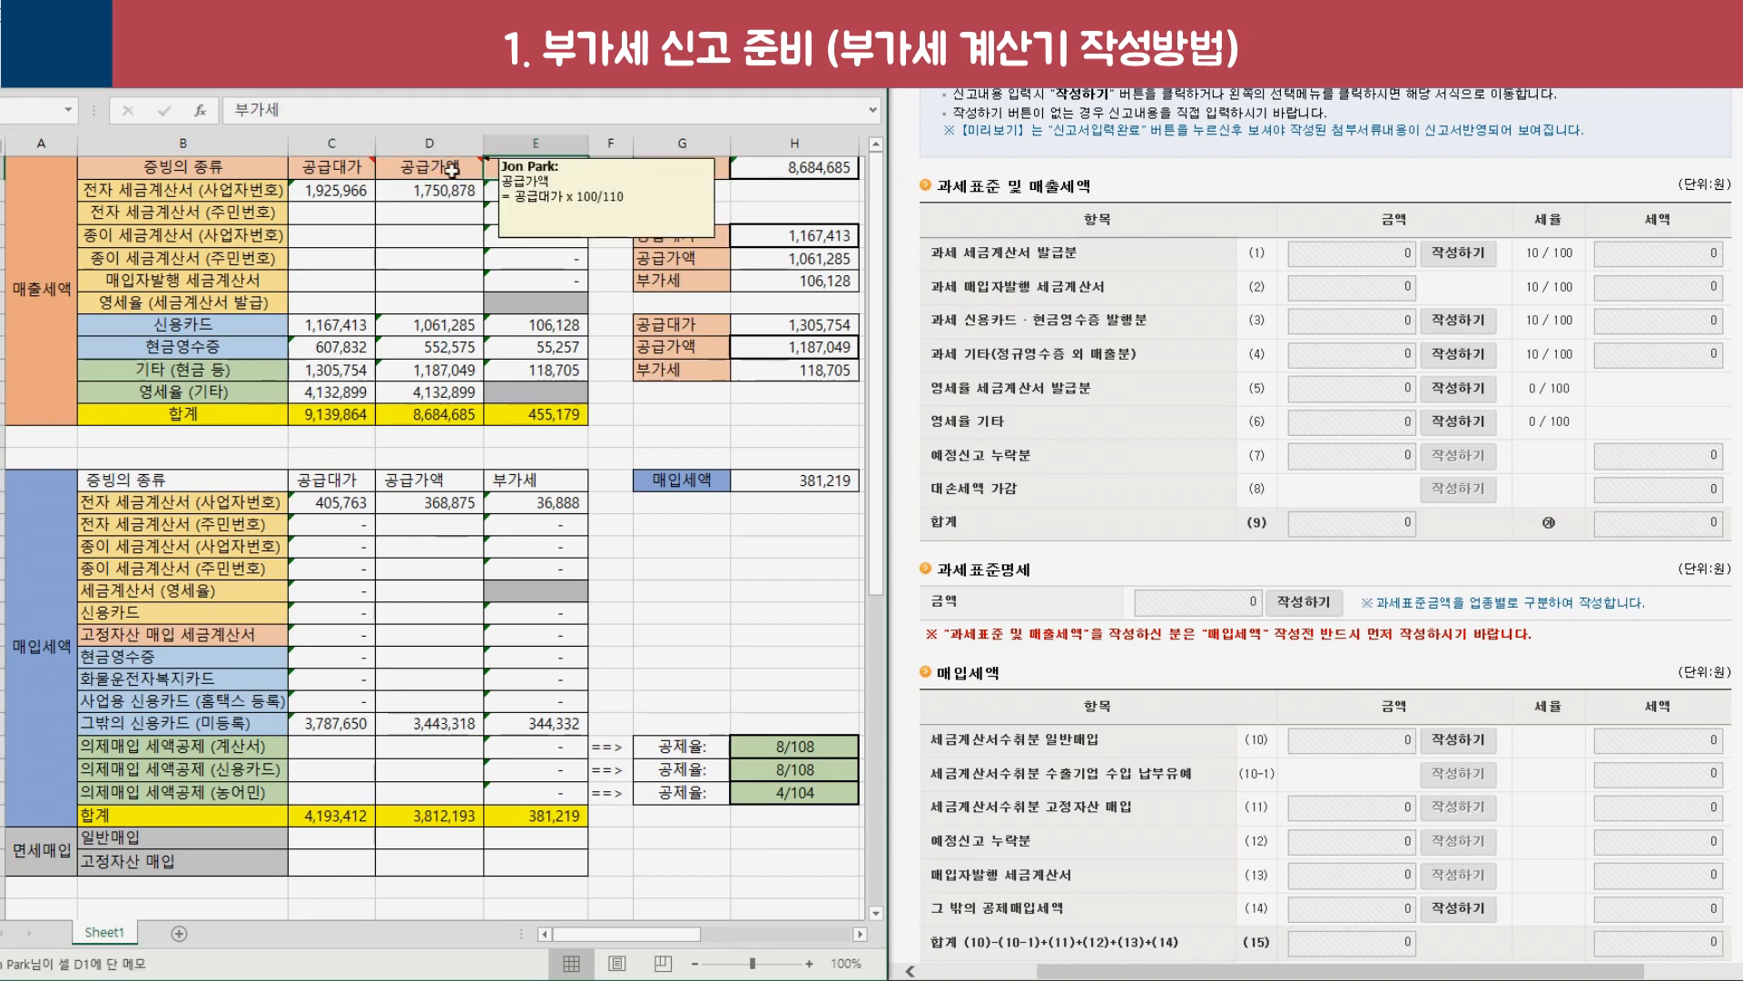
Highlight the sales row amounts and check how supply value is derived from 공급대가.
mouse_move(364, 167)
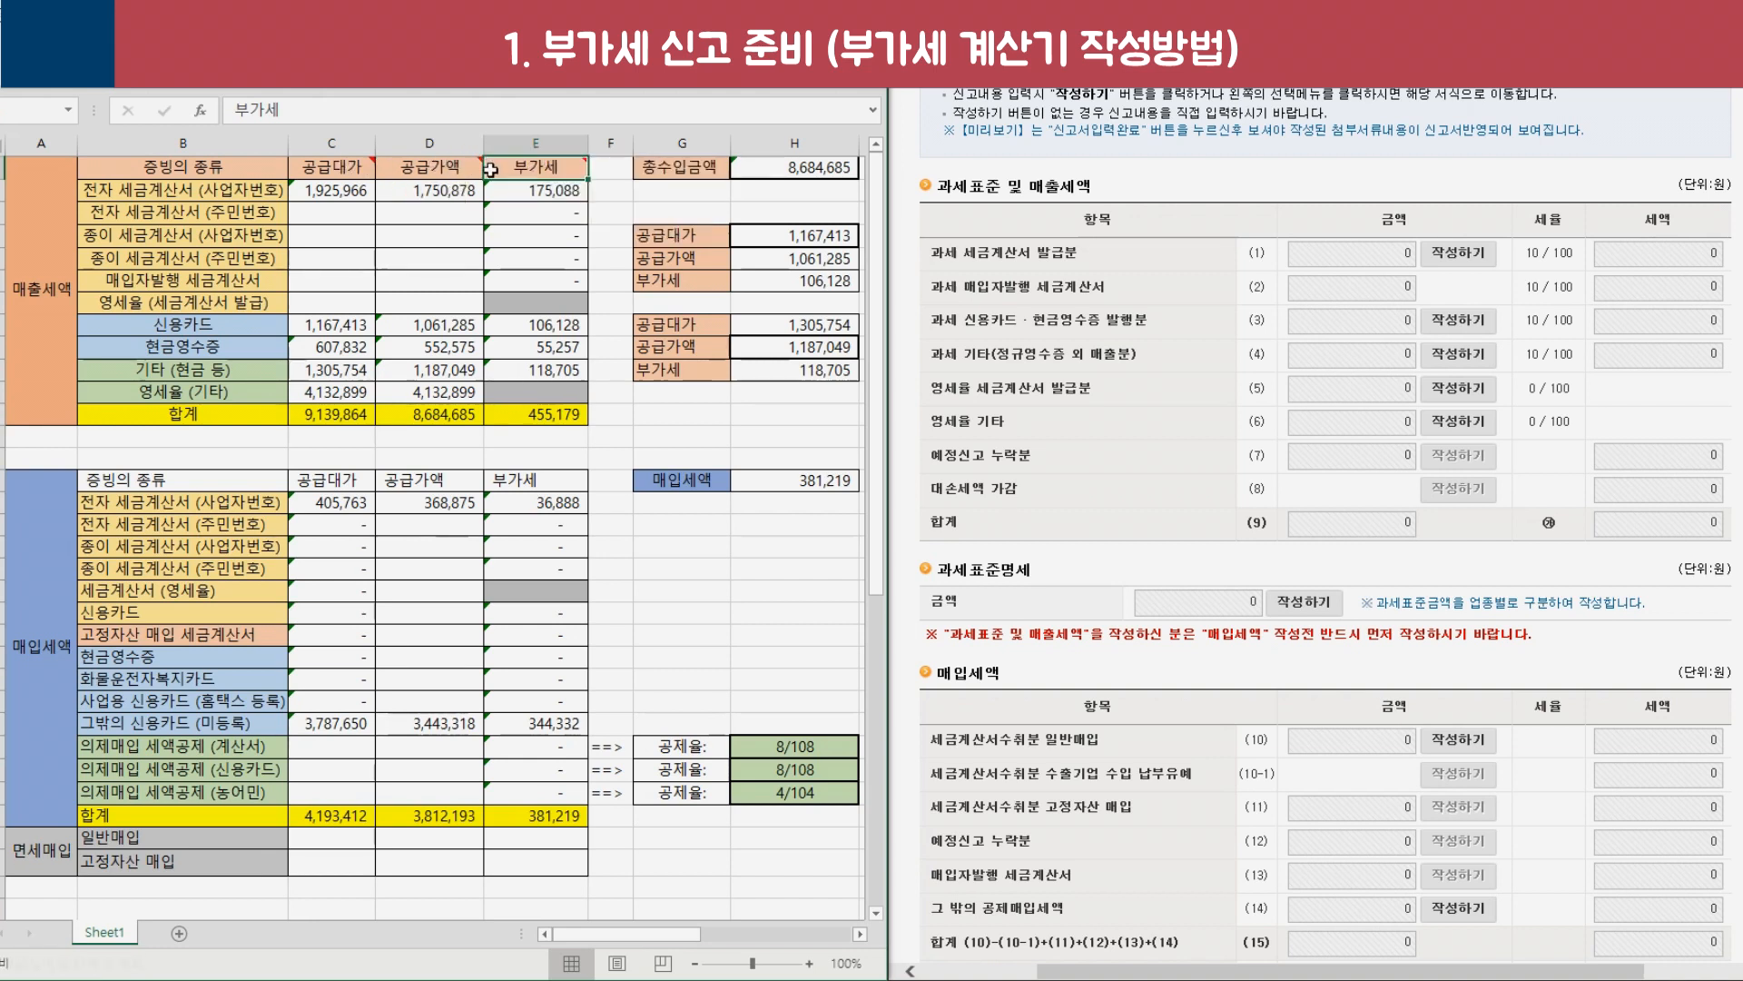
mouse_move(461, 170)
left_click_drag(415, 169, 536, 169)
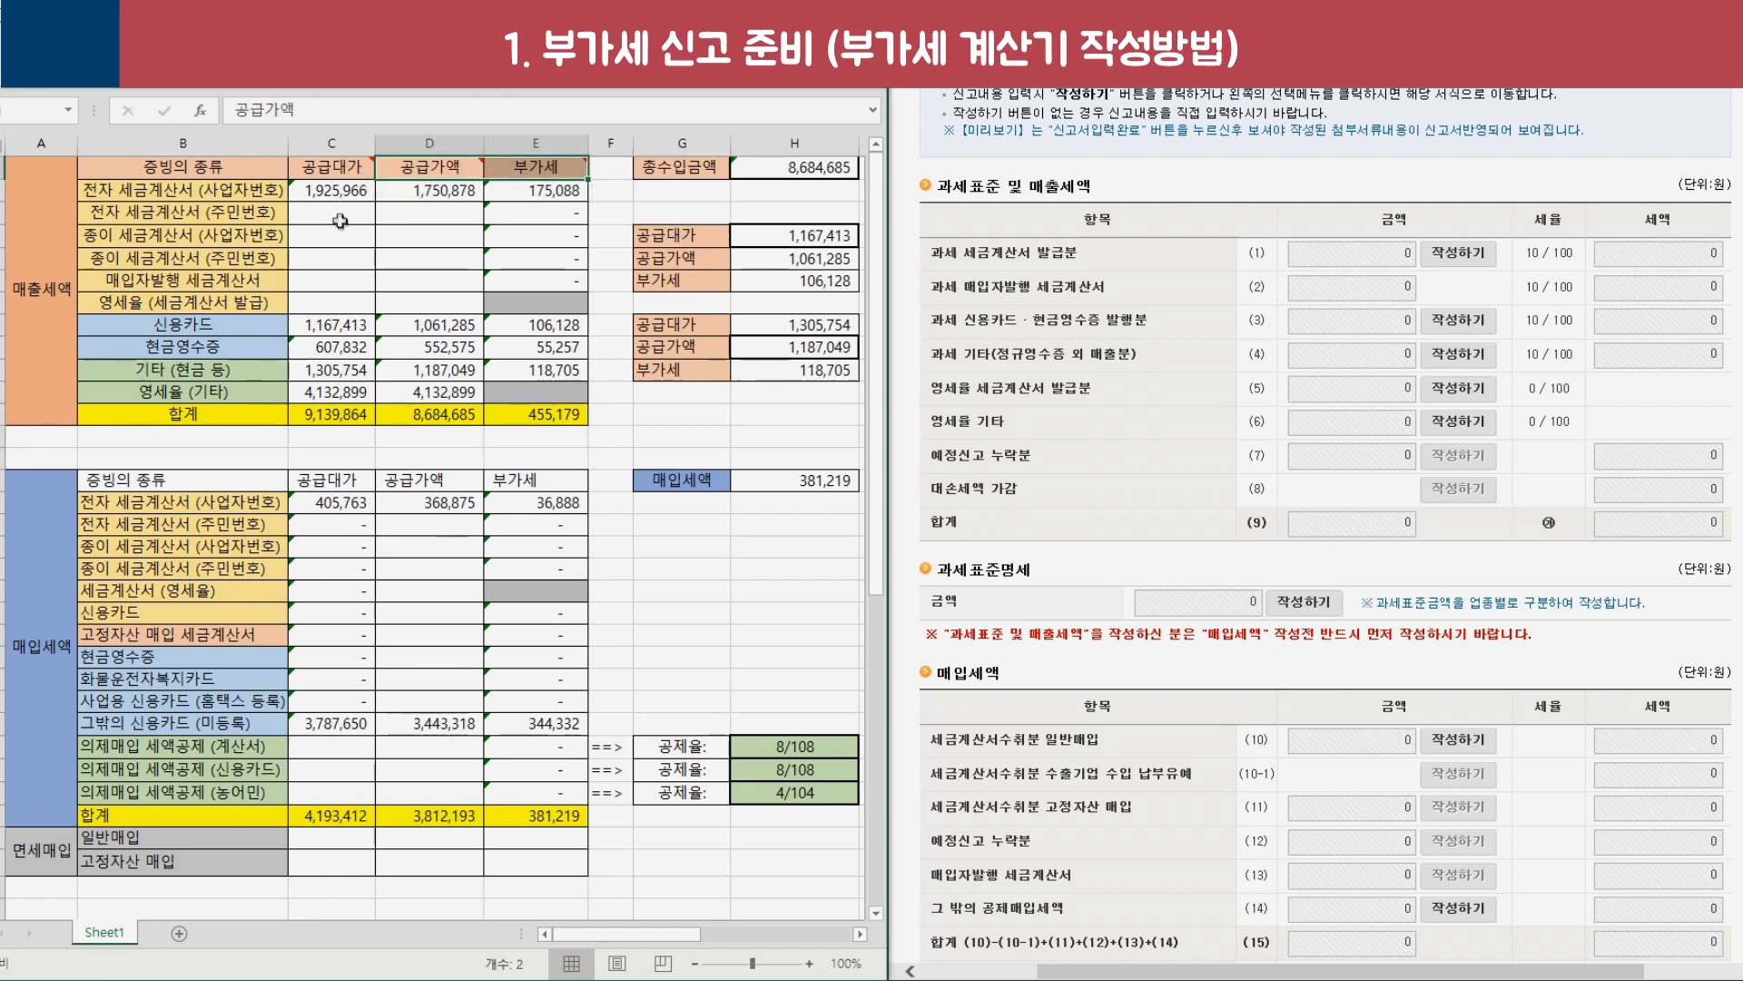
left_click(341, 233)
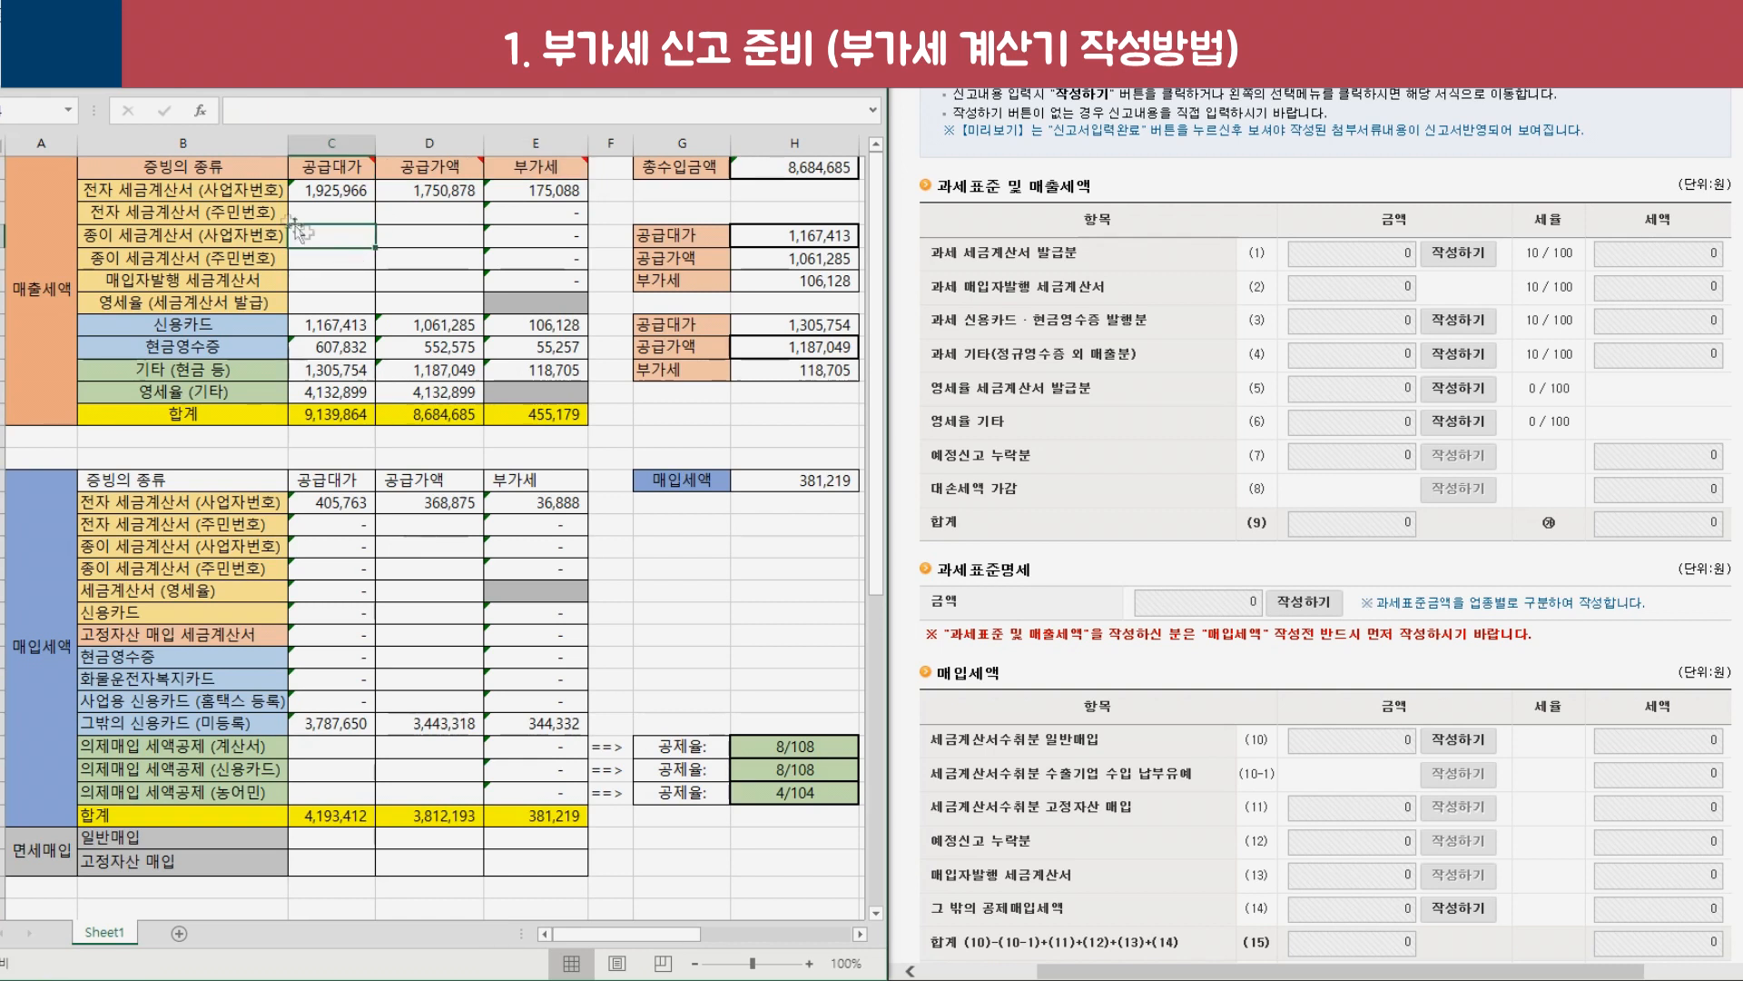
left_click(262, 197)
left_click_drag(332, 192, 545, 214)
left_click_drag(329, 225, 536, 373)
left_click_drag(186, 190, 336, 371)
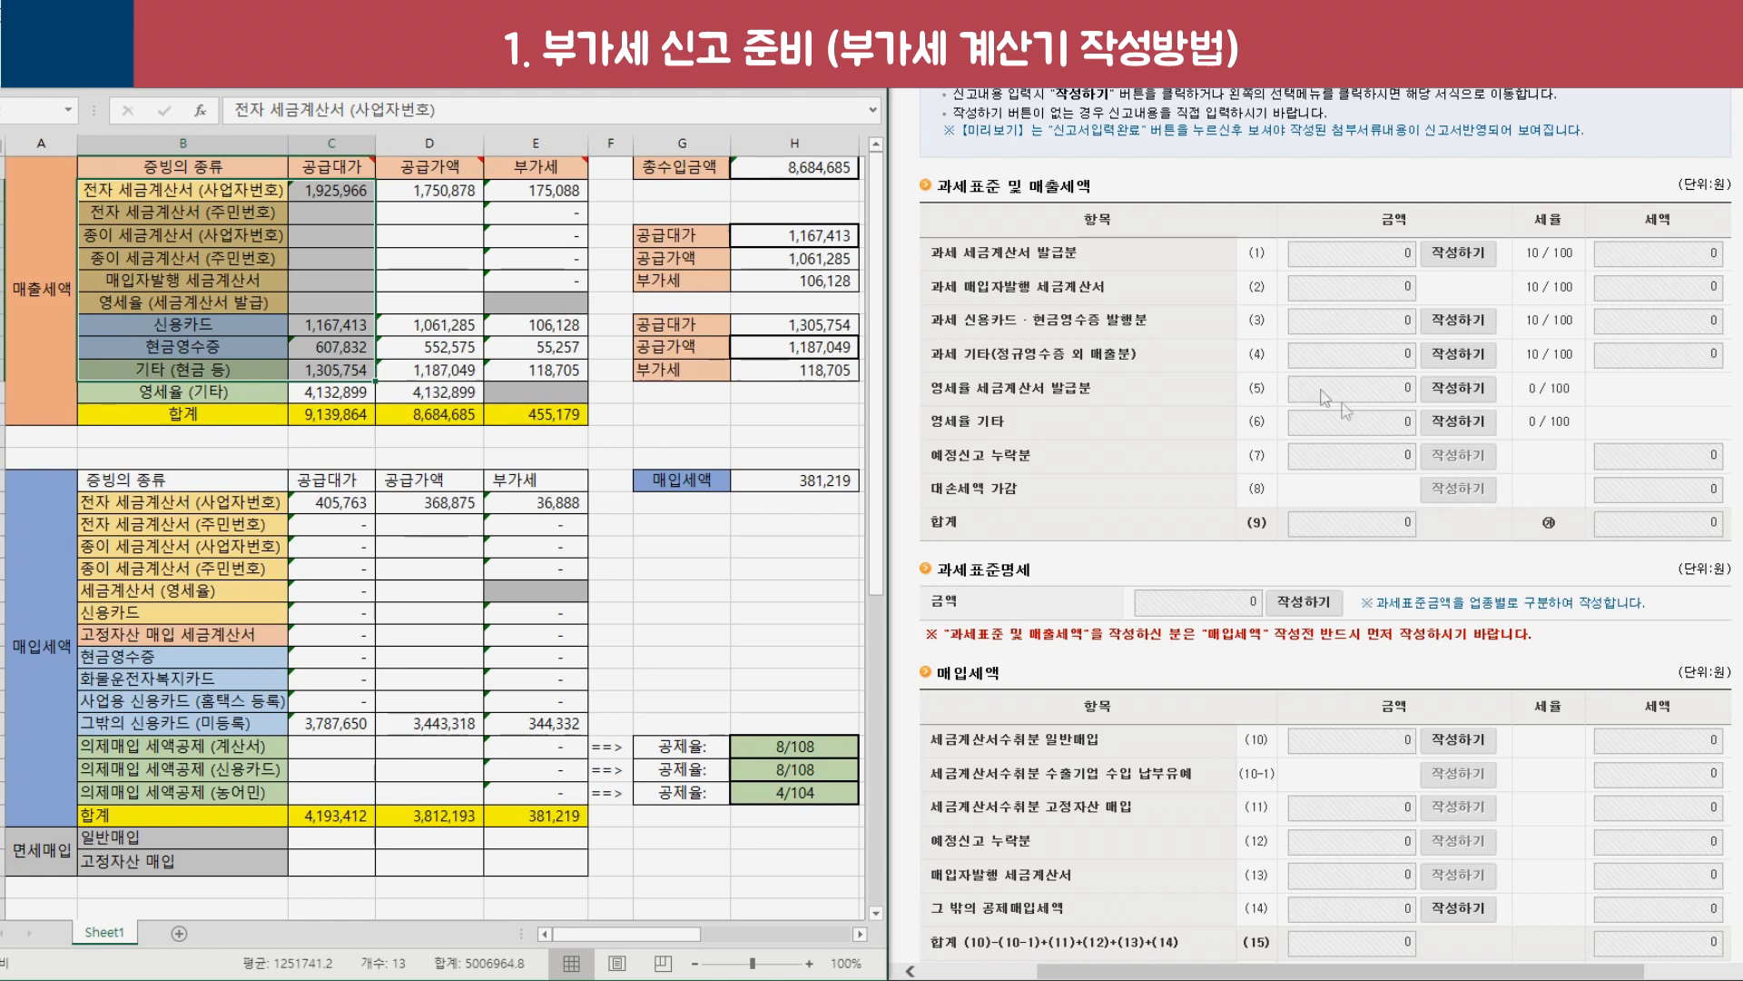
left_click(426, 324)
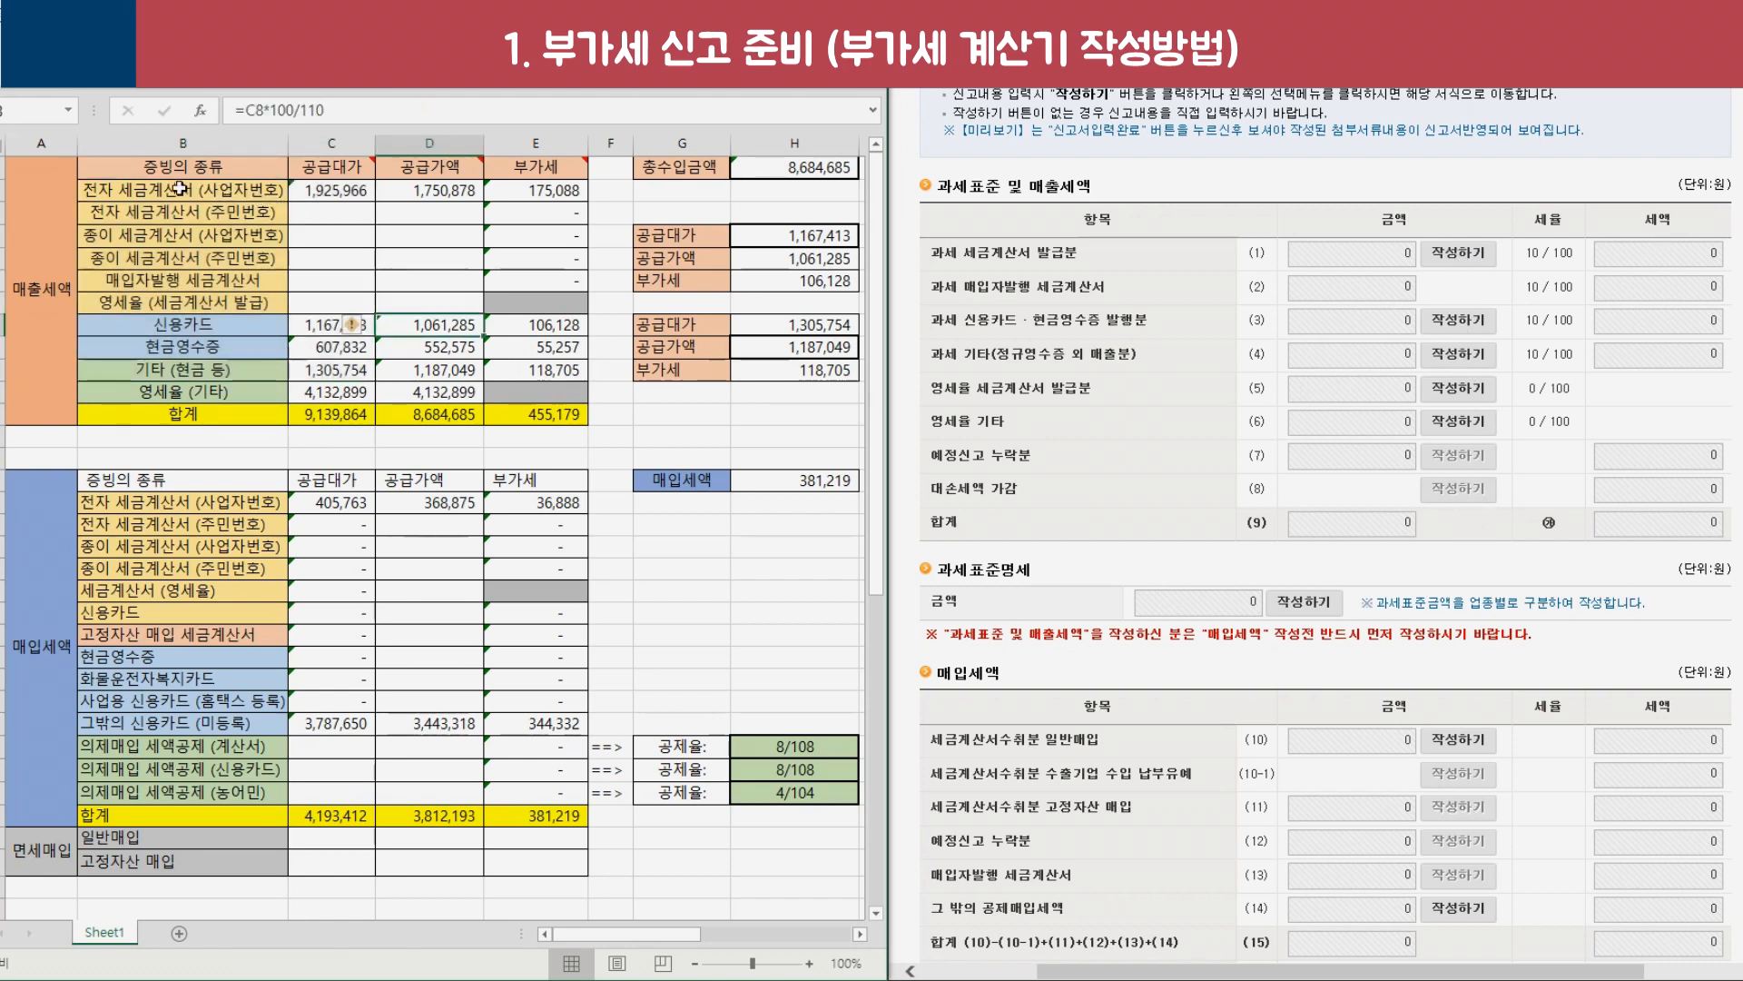
Mark the credit card, cash receipt and tax invoice rows on the sheet.
left_click(195, 187)
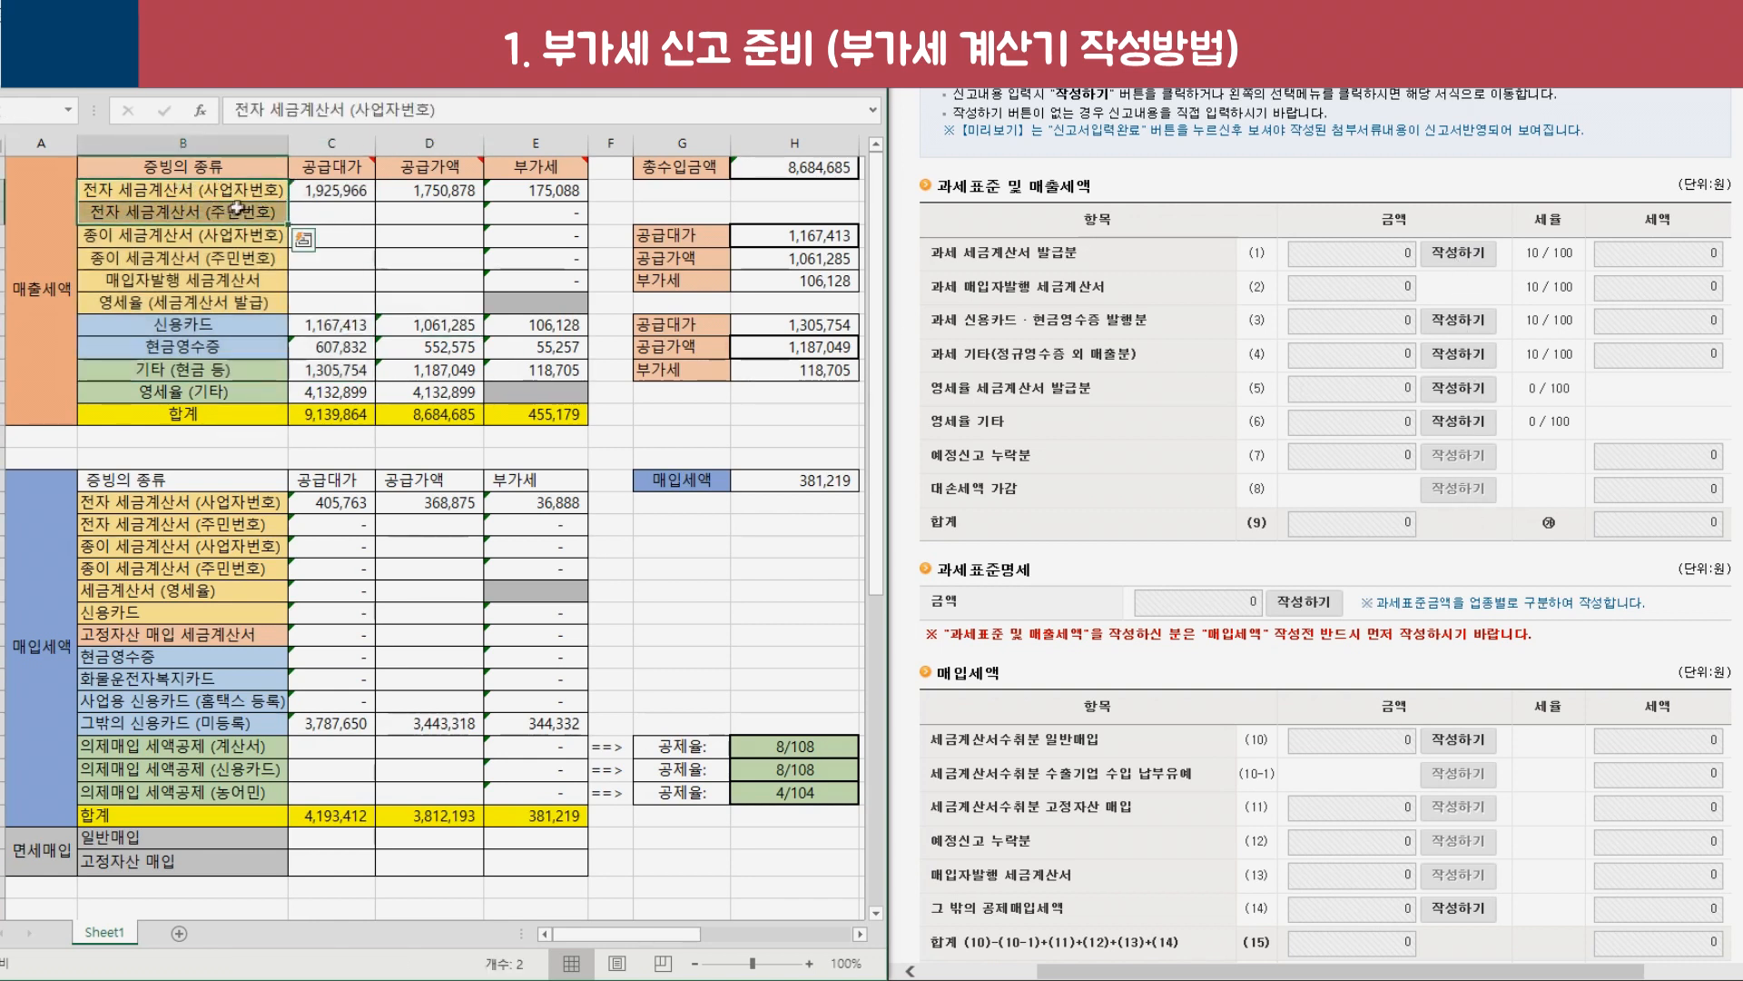
left_click_drag(200, 325, 195, 346)
left_click(192, 349)
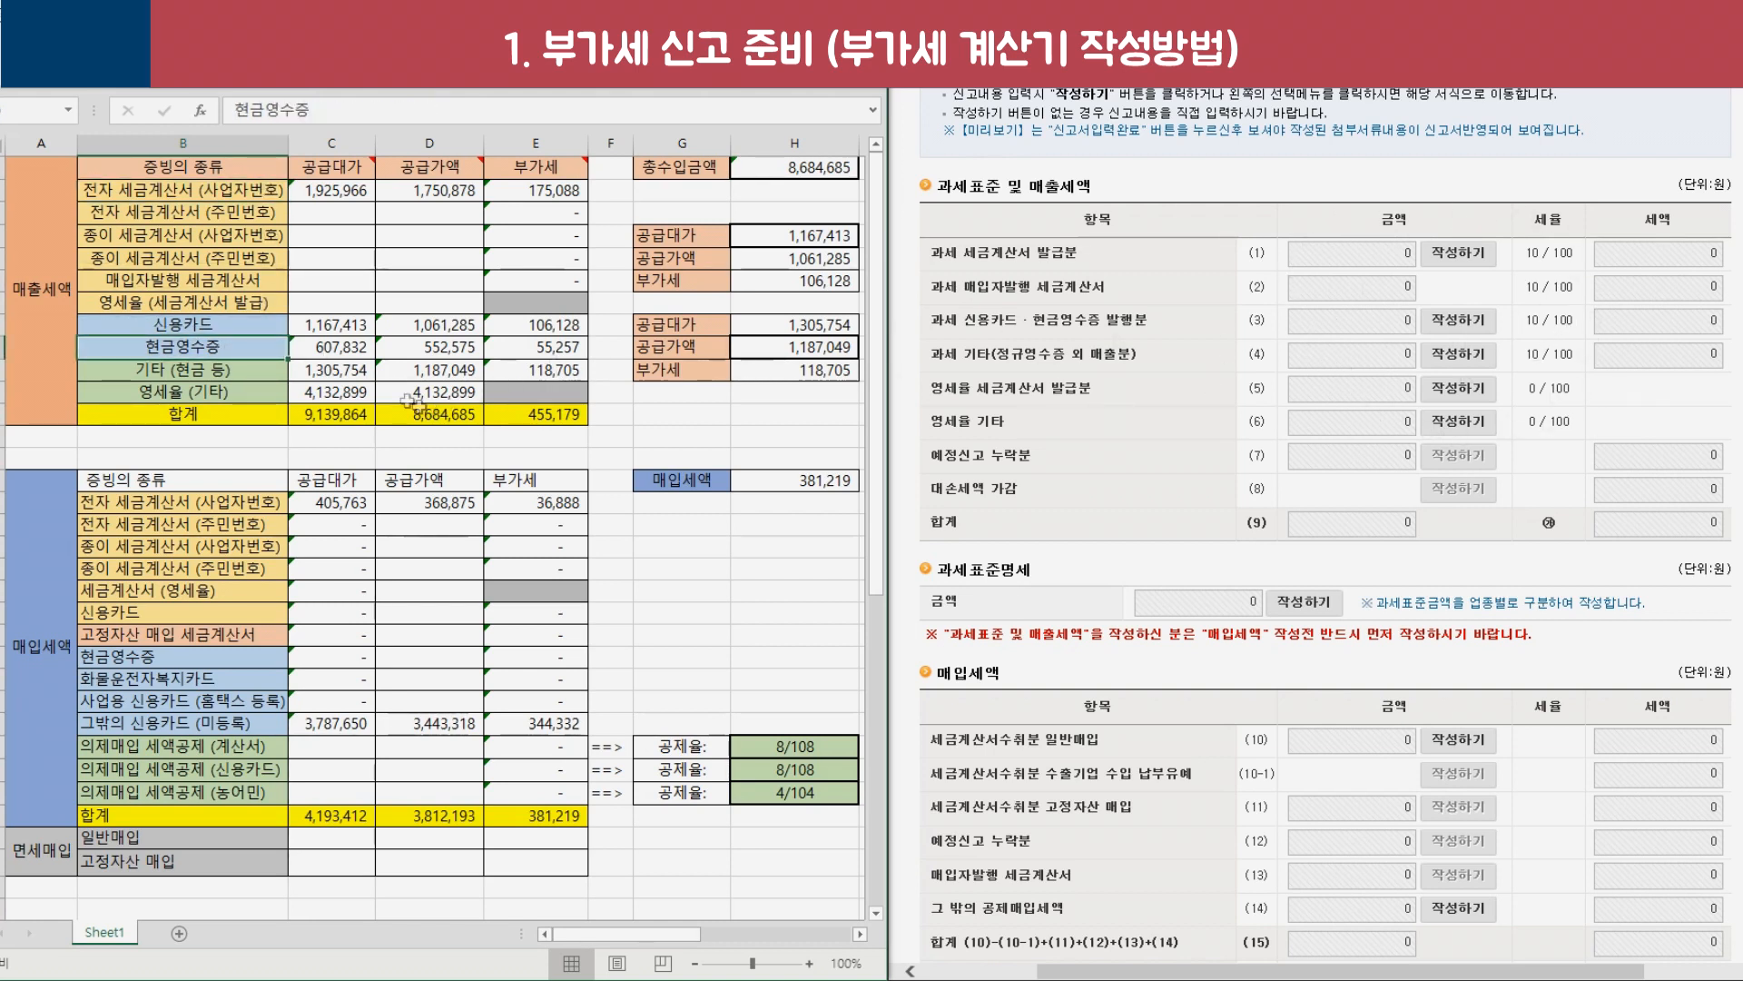
left_click(256, 324)
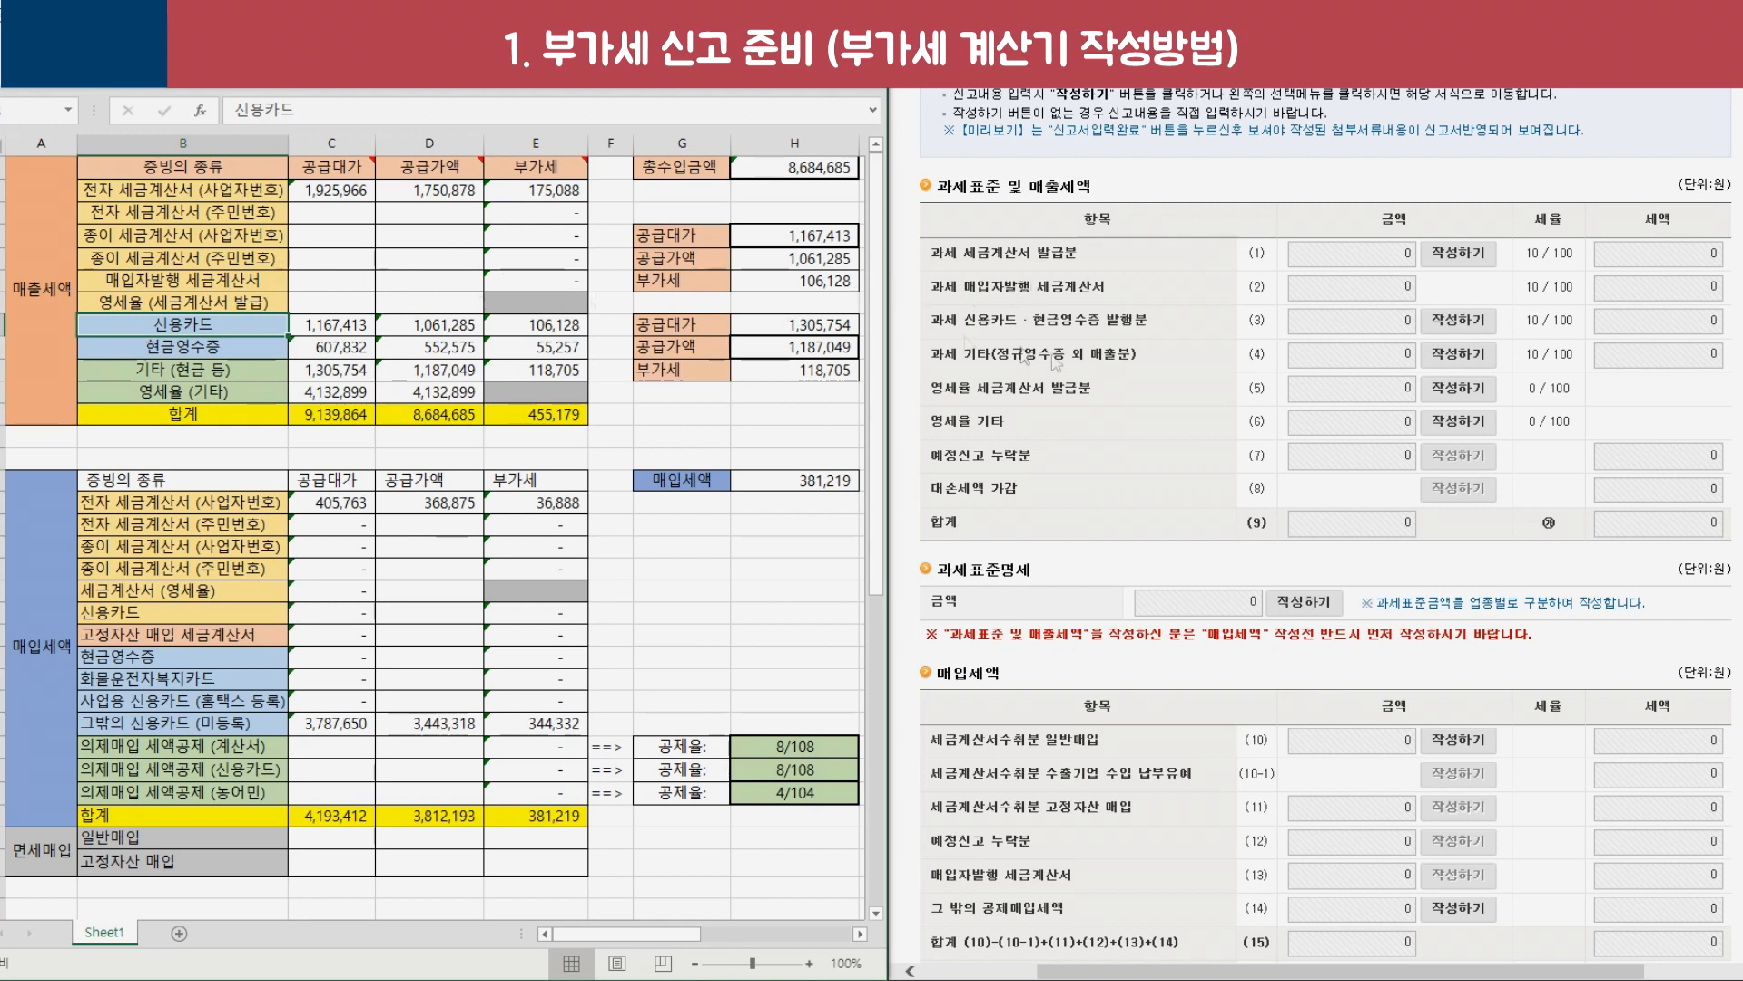
left_click(286, 257)
left_click_drag(135, 188, 190, 213)
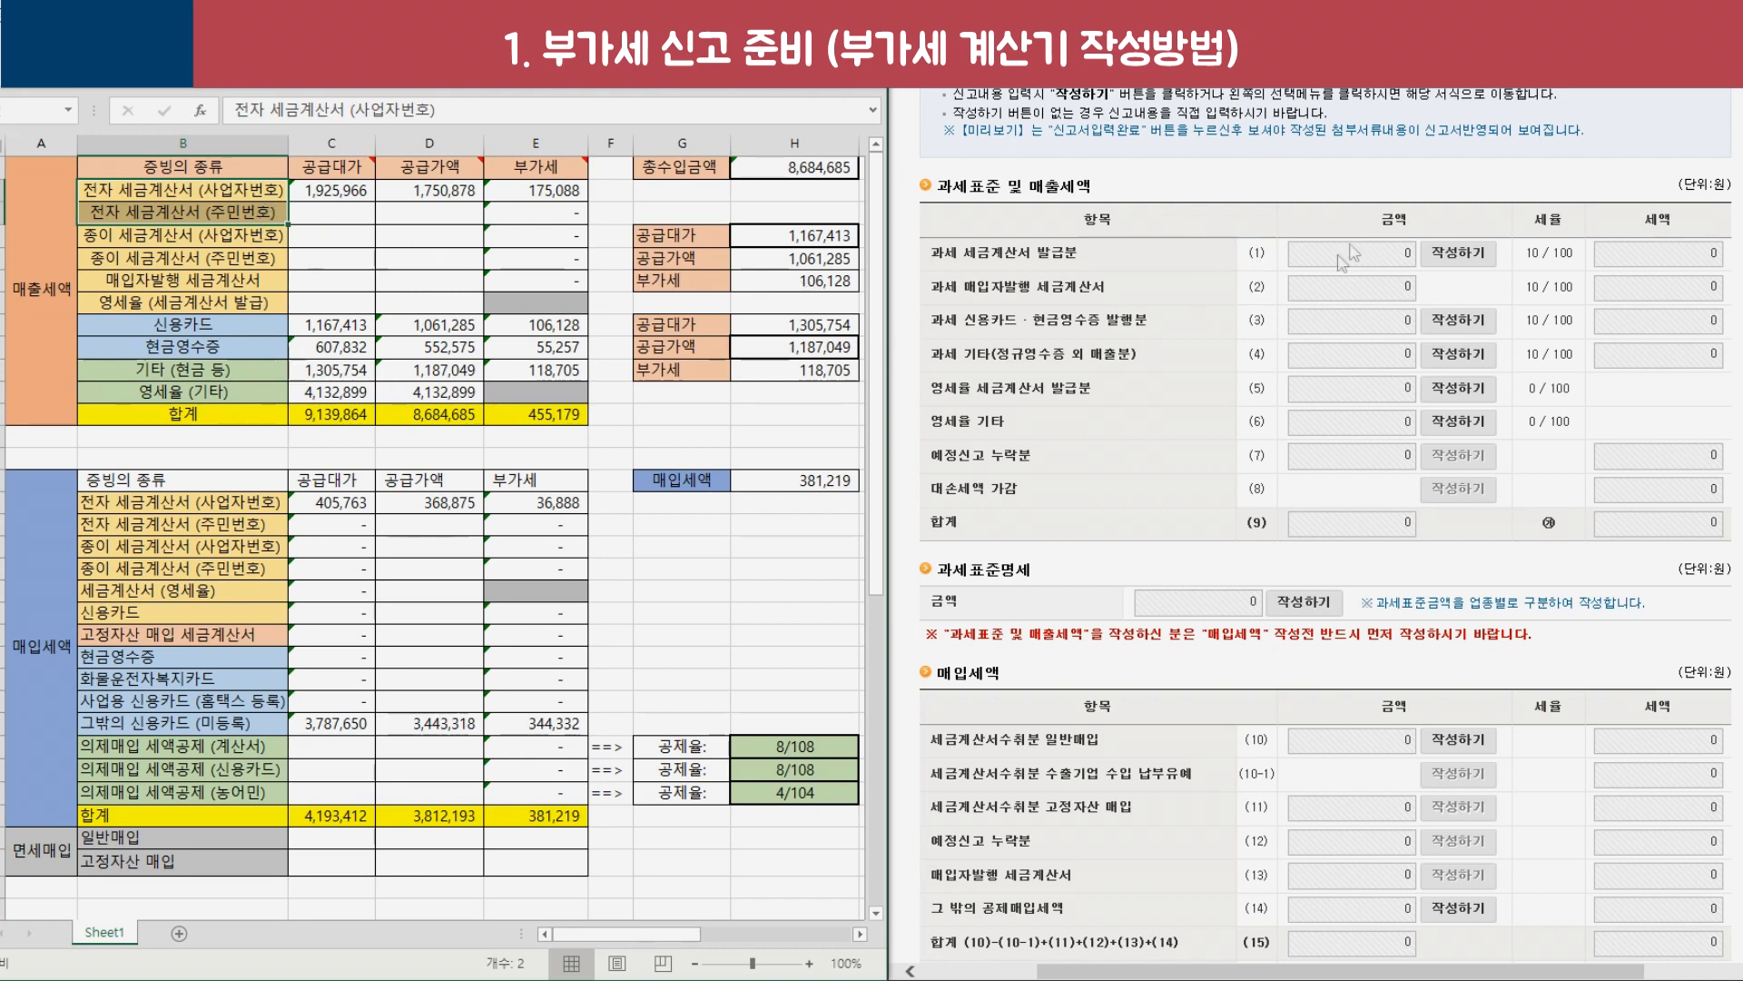
Load Hometax's e-invoice sales: 41 buyers, 48 invoices, 1,750,878 supply value, 175,087 tax.
left_click(970, 260)
left_click_drag(966, 253, 1072, 251)
left_click(1460, 257)
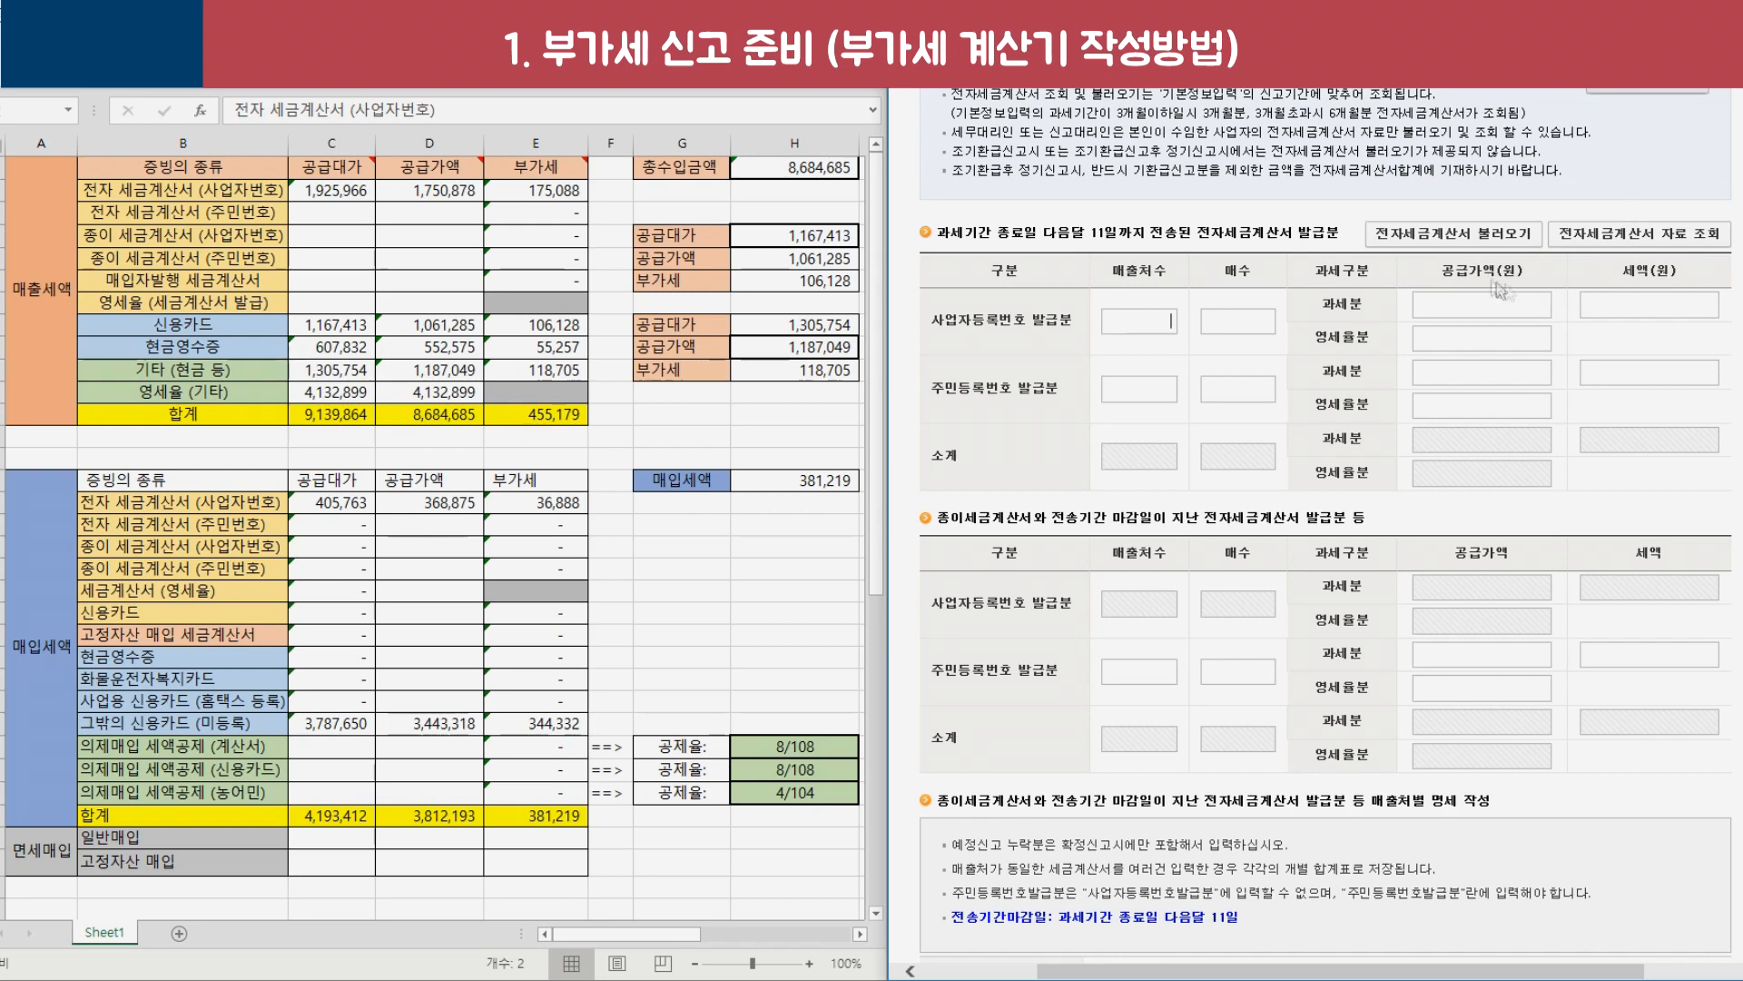
left_click(1447, 238)
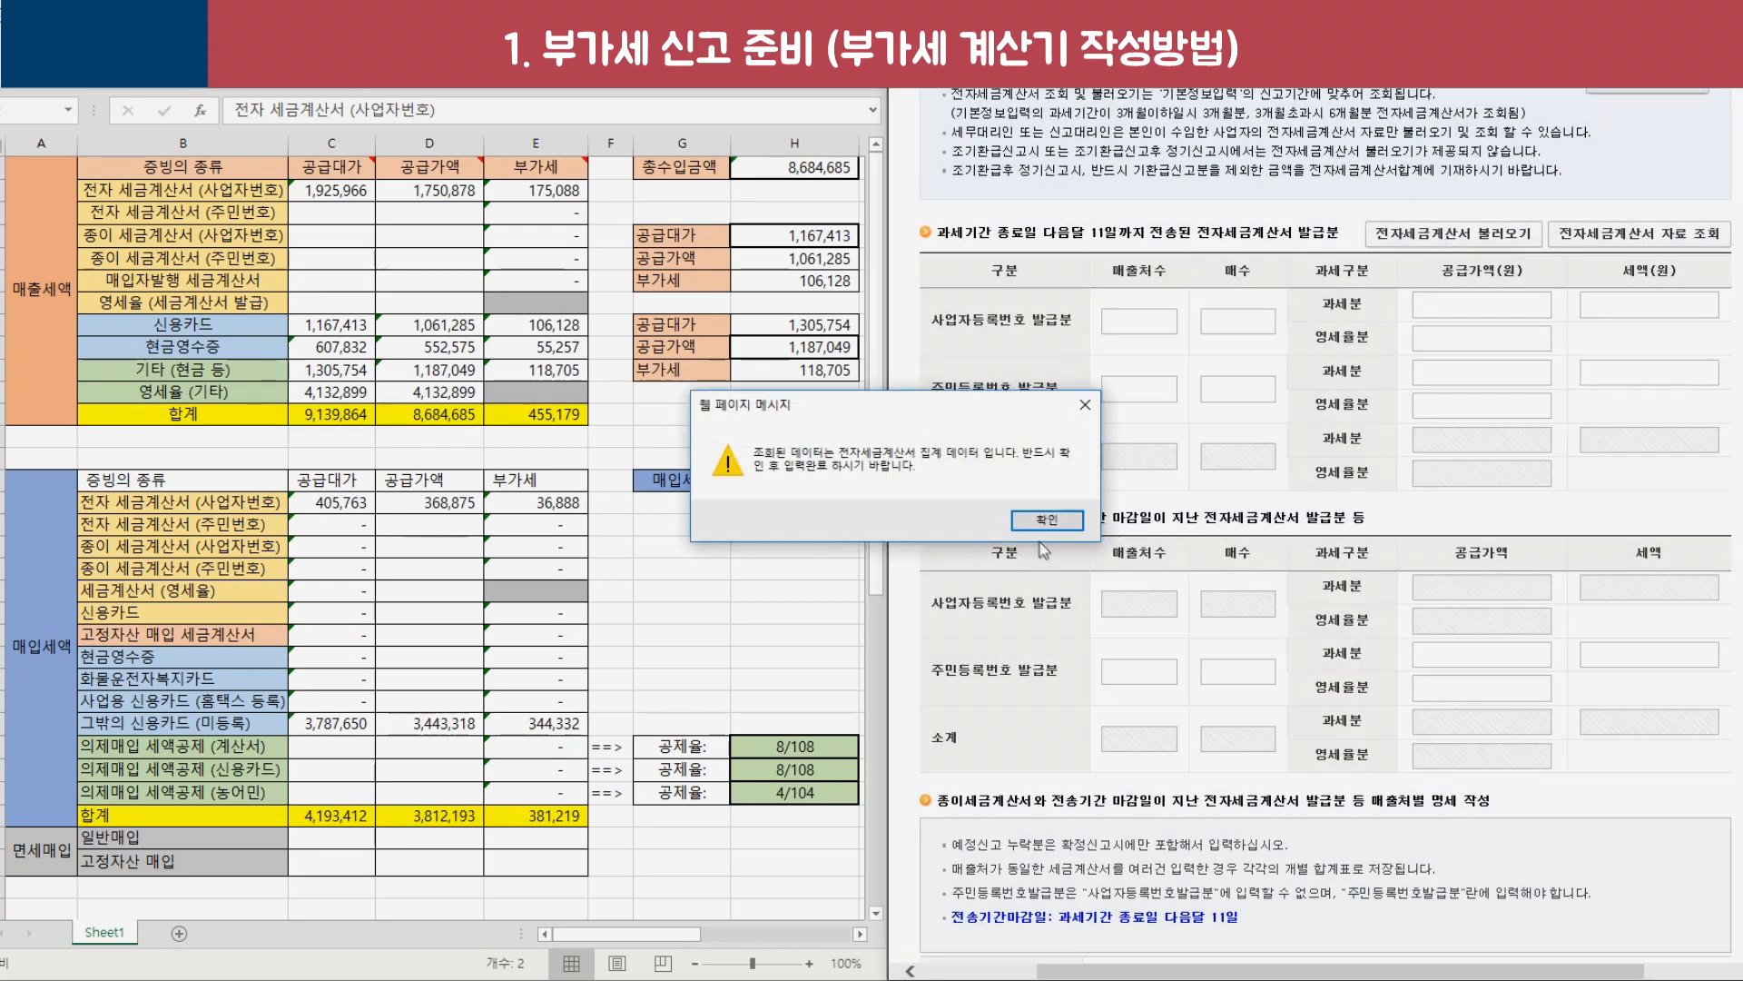
left_click(1047, 520)
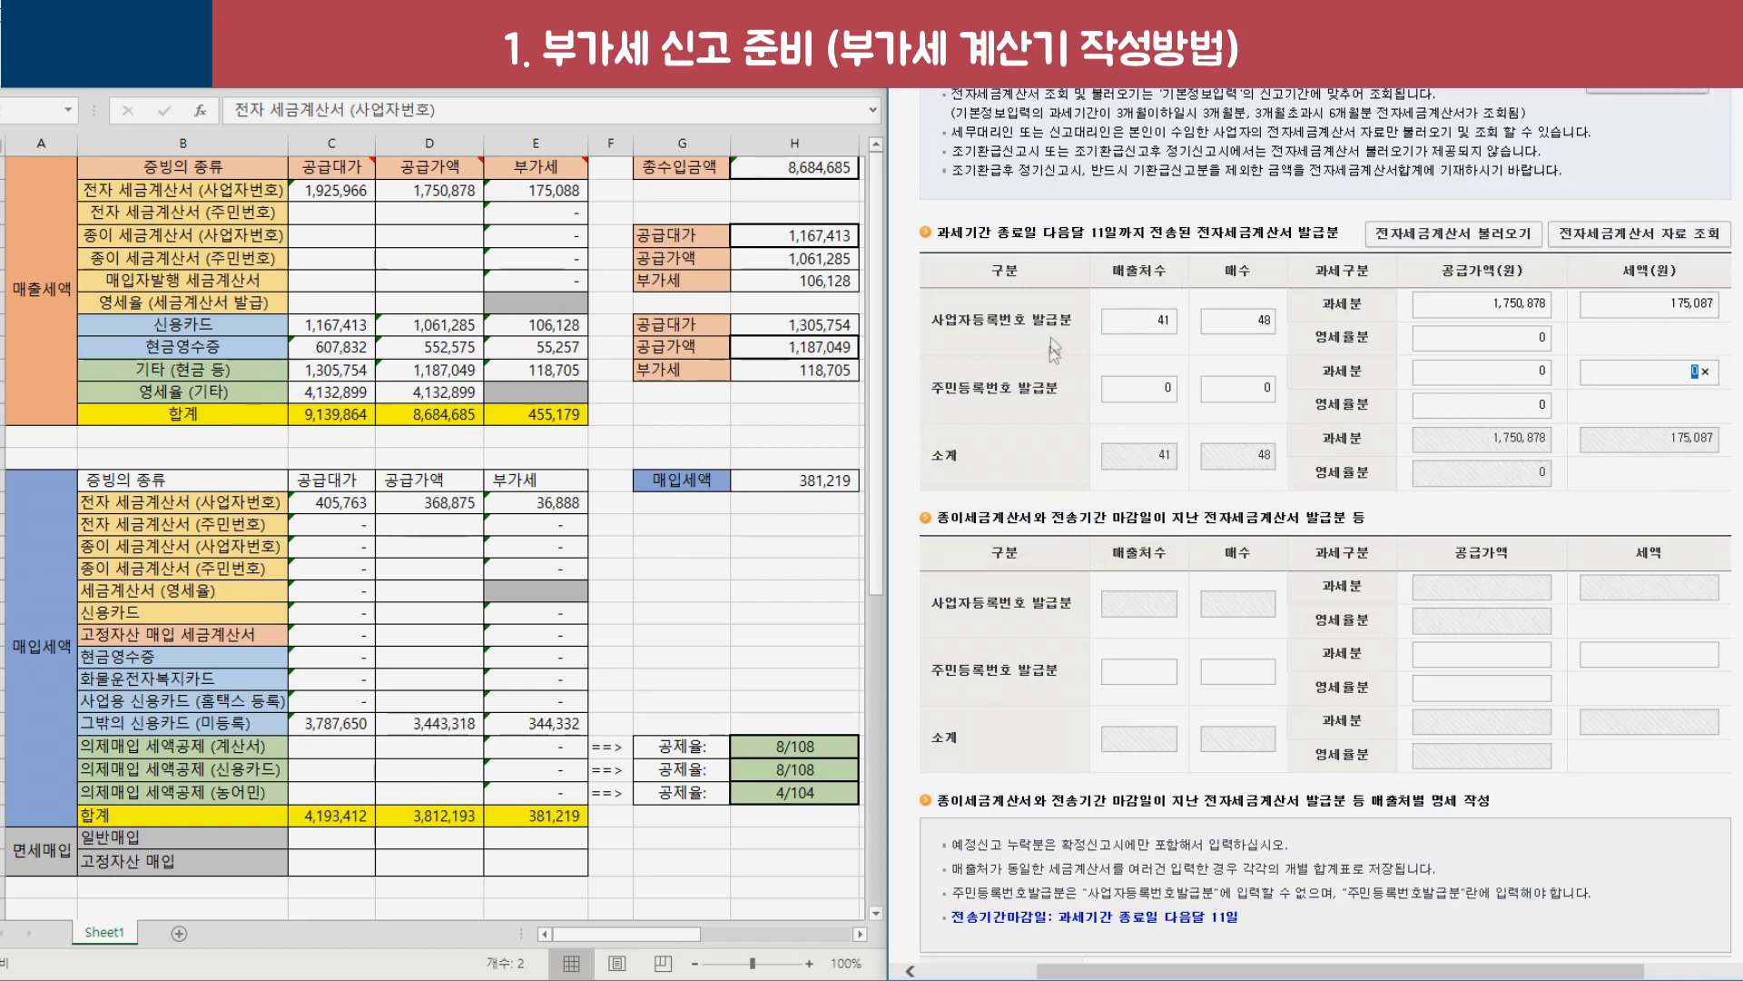
left_click_drag(1202, 239, 1304, 236)
left_click_drag(933, 320, 984, 328)
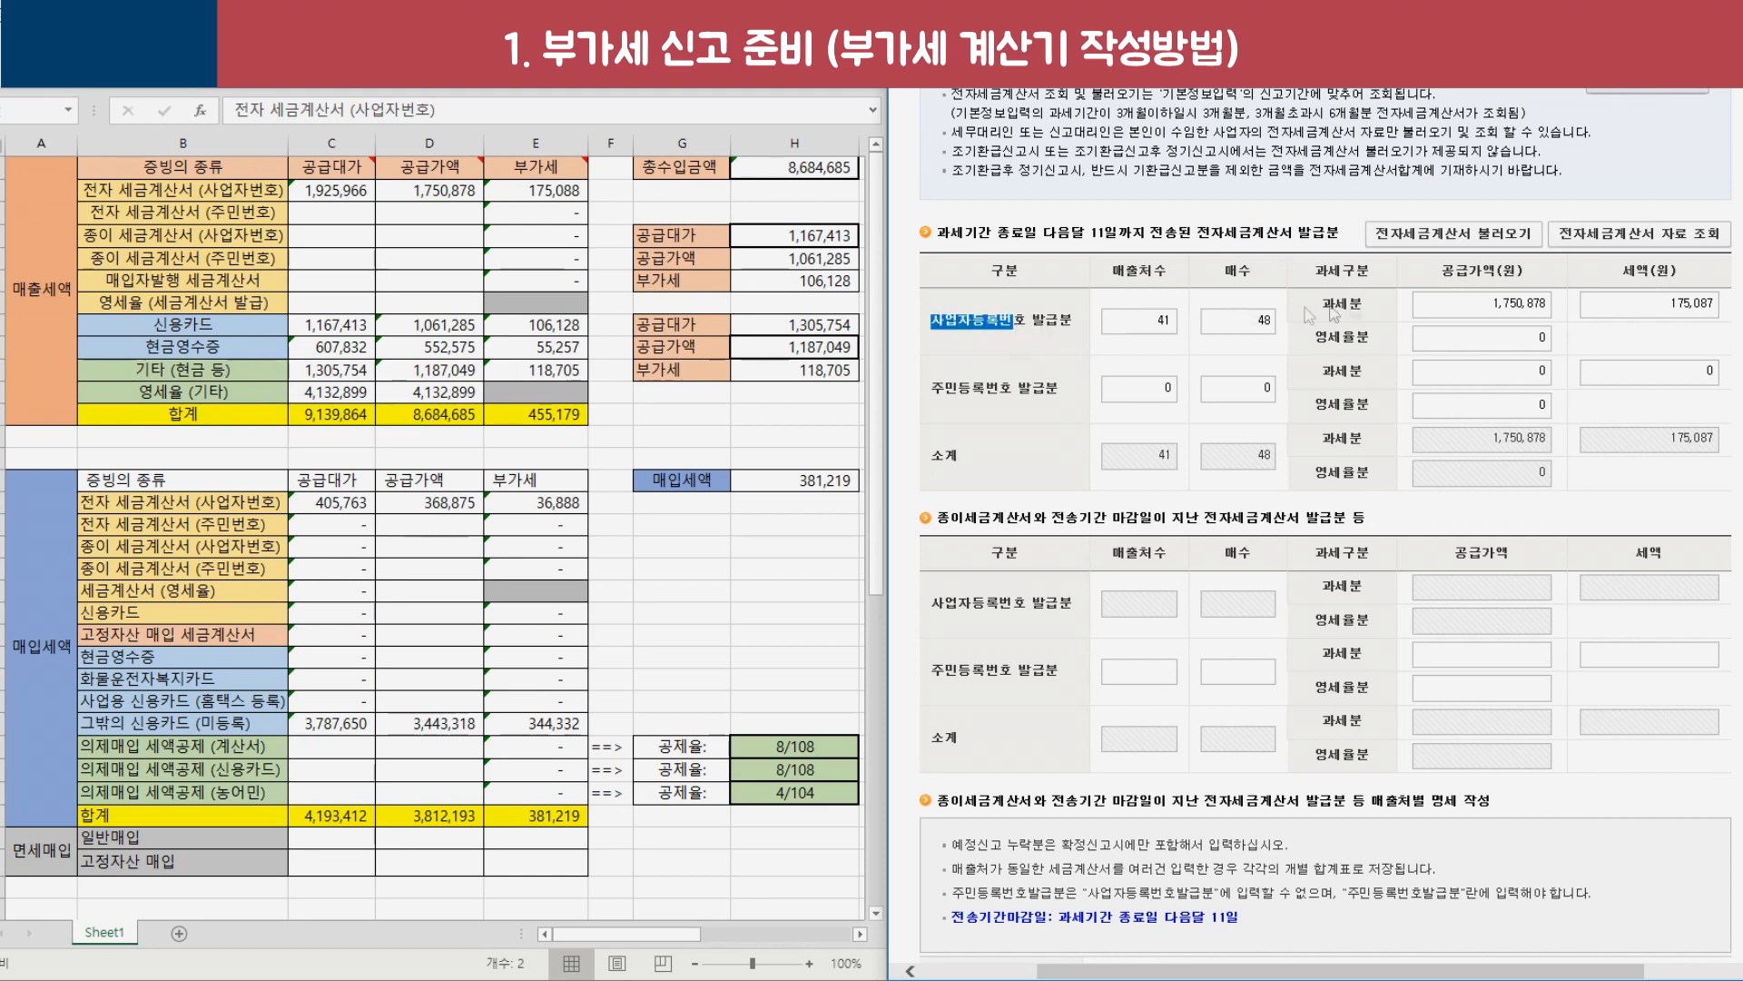
Carry Hometax's 1,750,878 supply value into D2 for the electronic tax invoice row.
left_click_drag(1494, 307, 1551, 318)
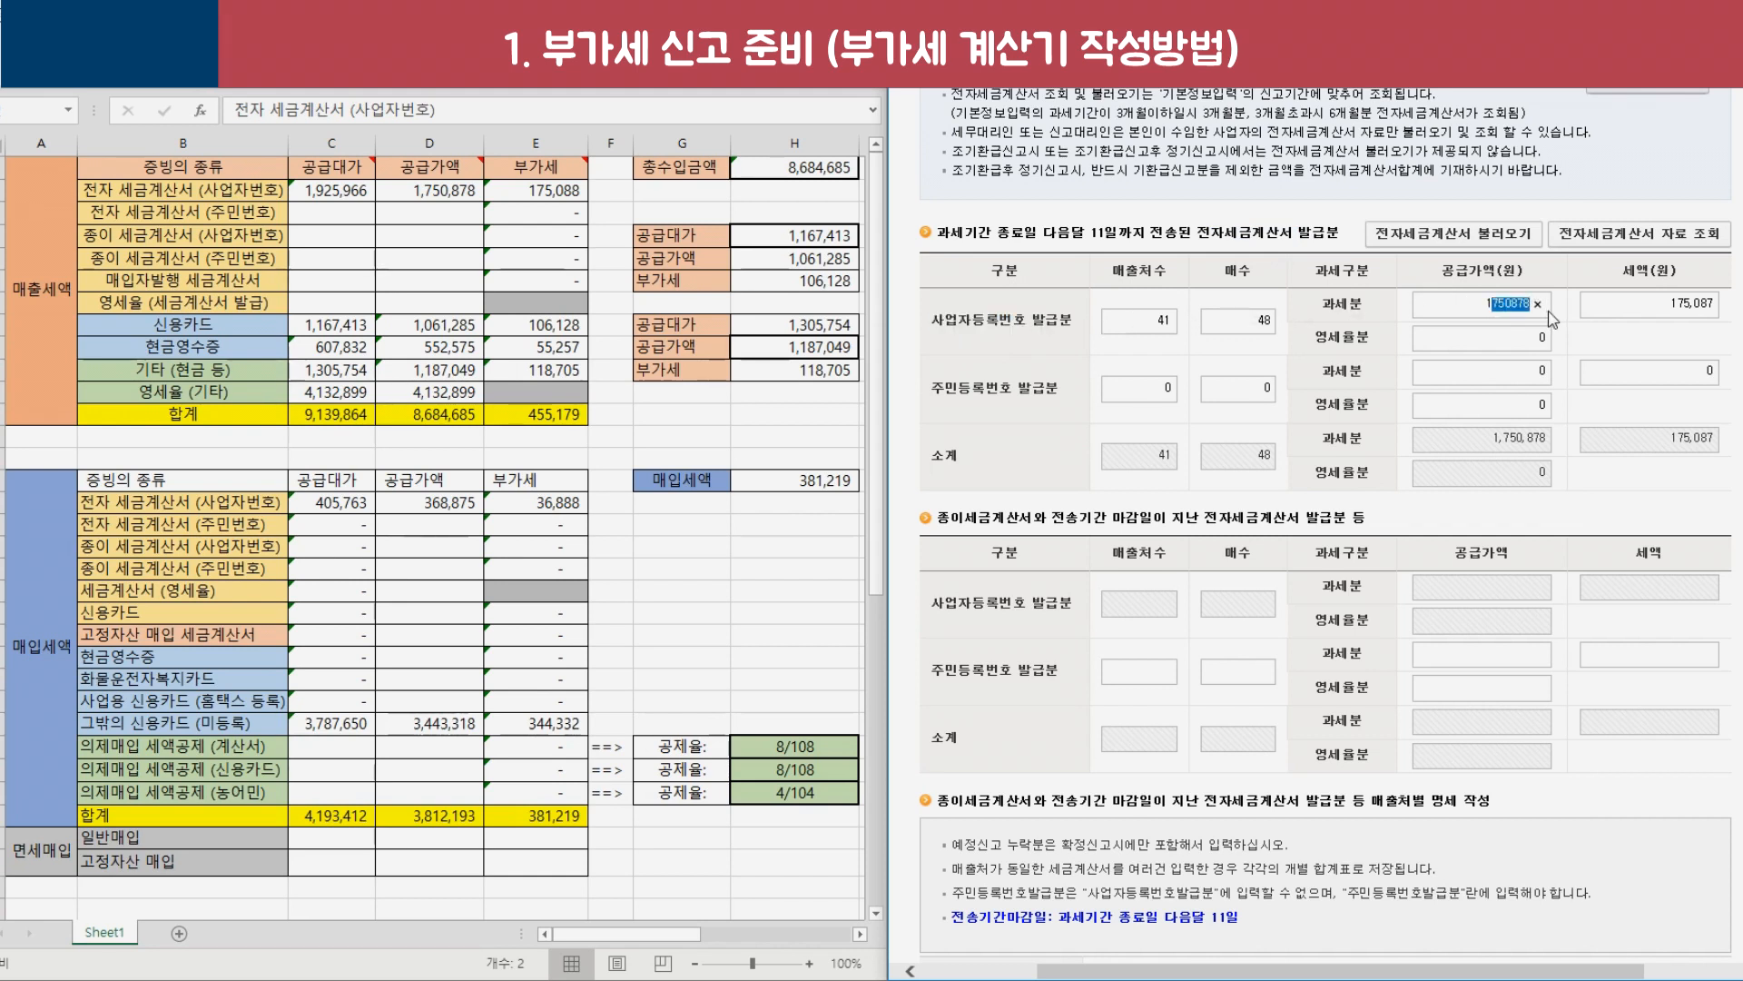
left_click(438, 192)
left_click_drag(178, 191, 581, 218)
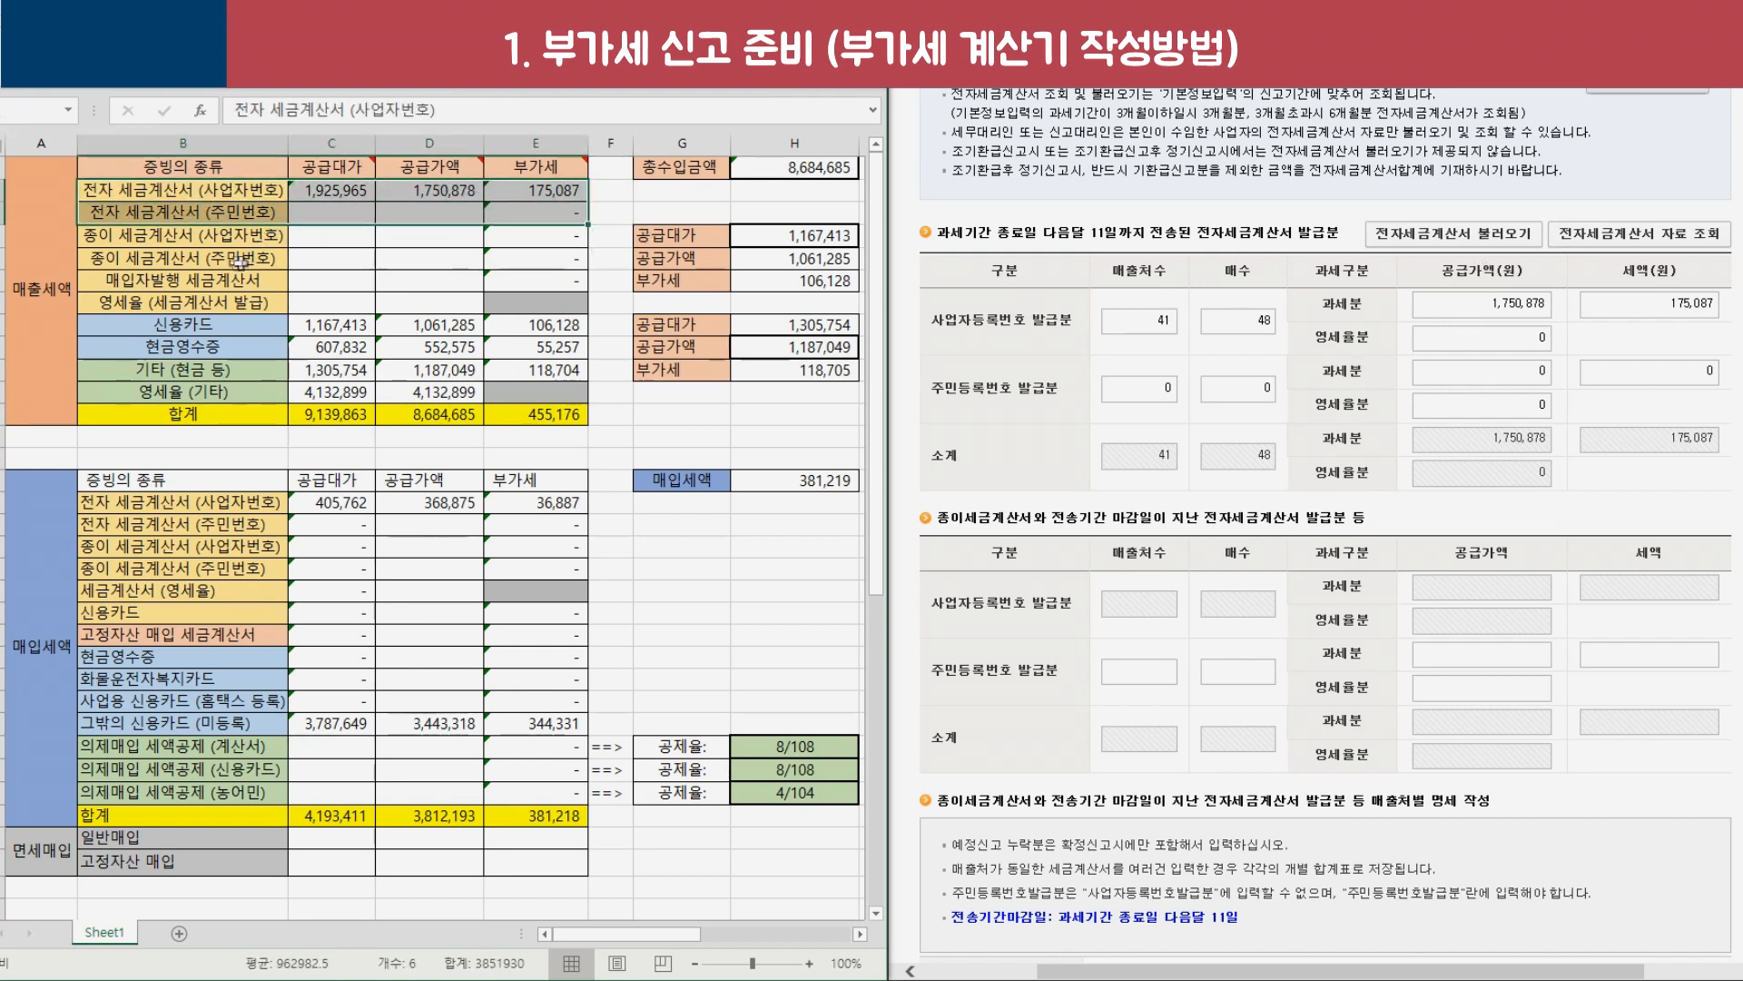
Review the empty paper, buyer-issued and zero-rated invoice rows, then the card and cash receipt rows.
left_click_drag(168, 238, 514, 261)
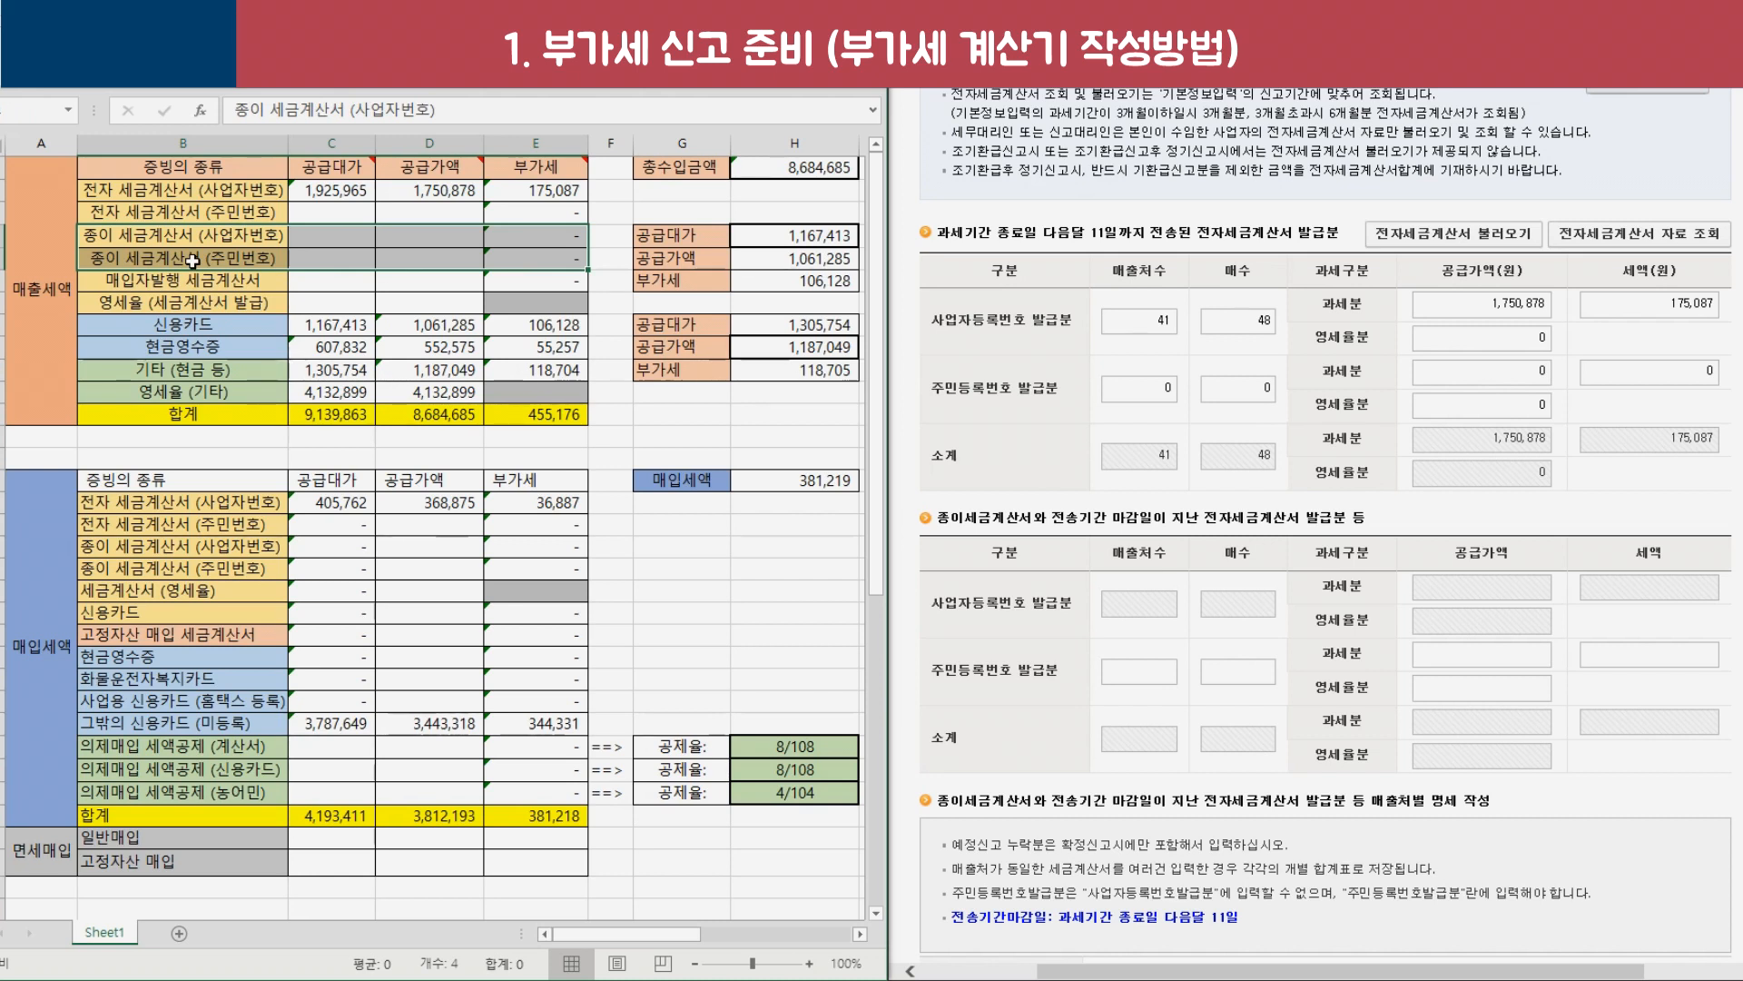
left_click(326, 237)
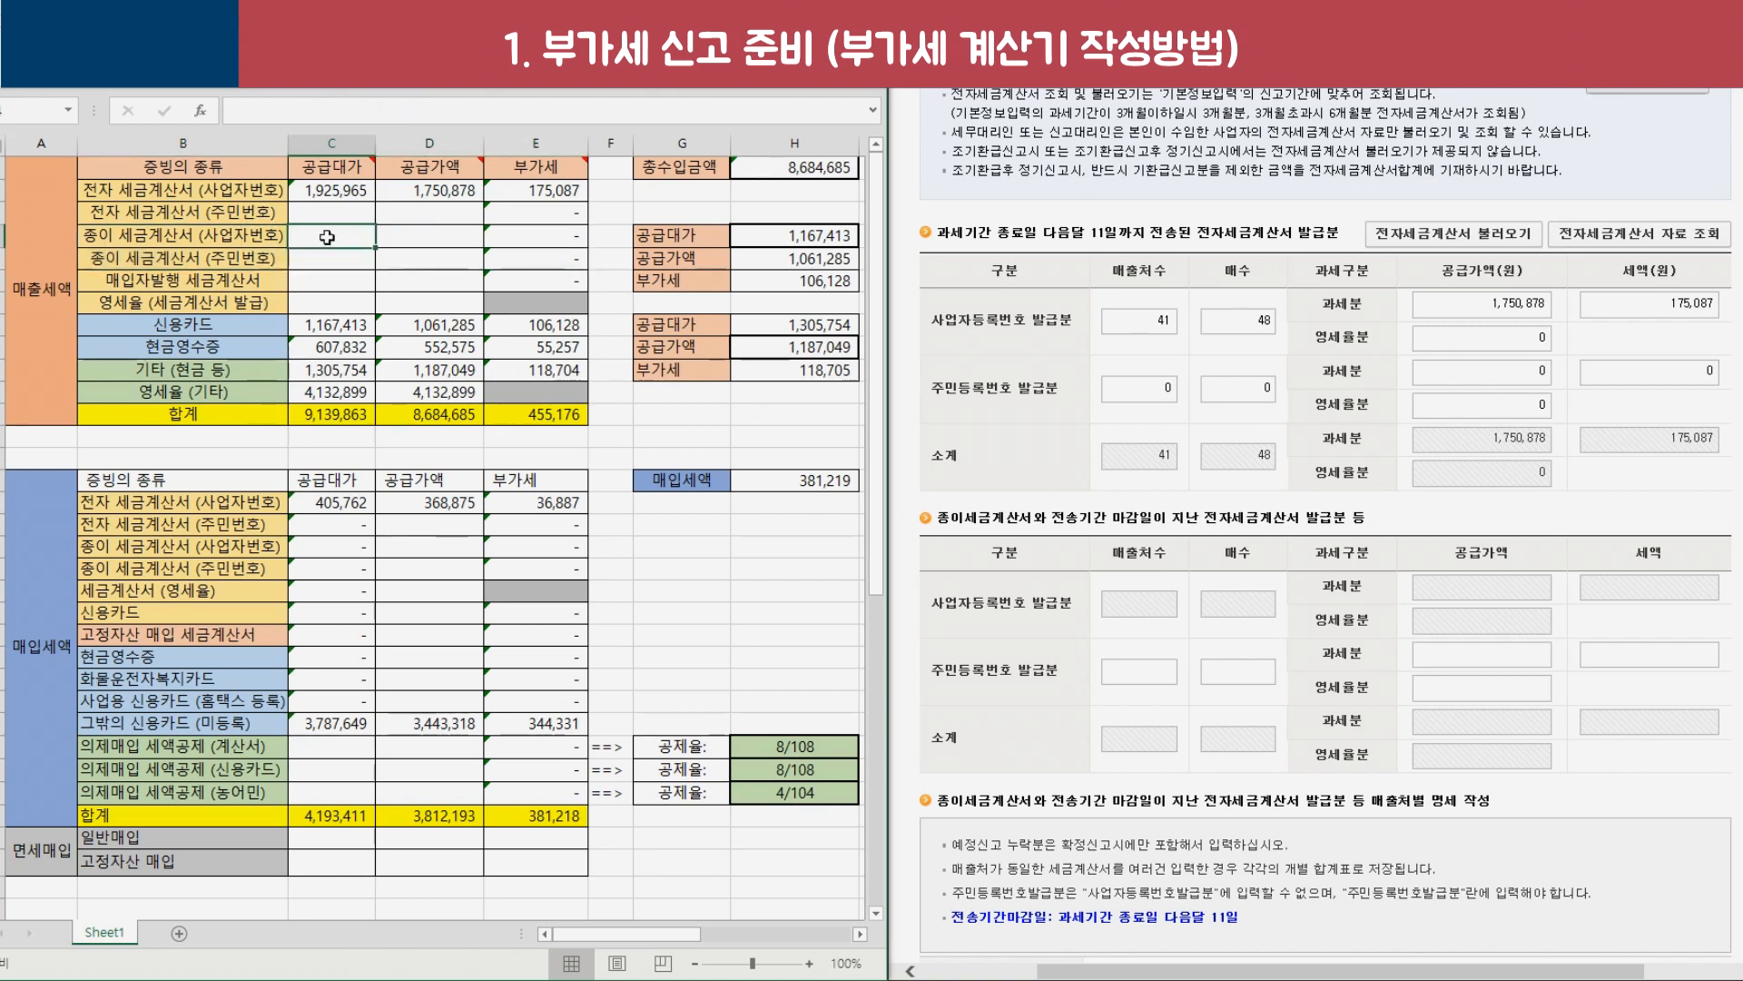
left_click_drag(363, 247, 540, 263)
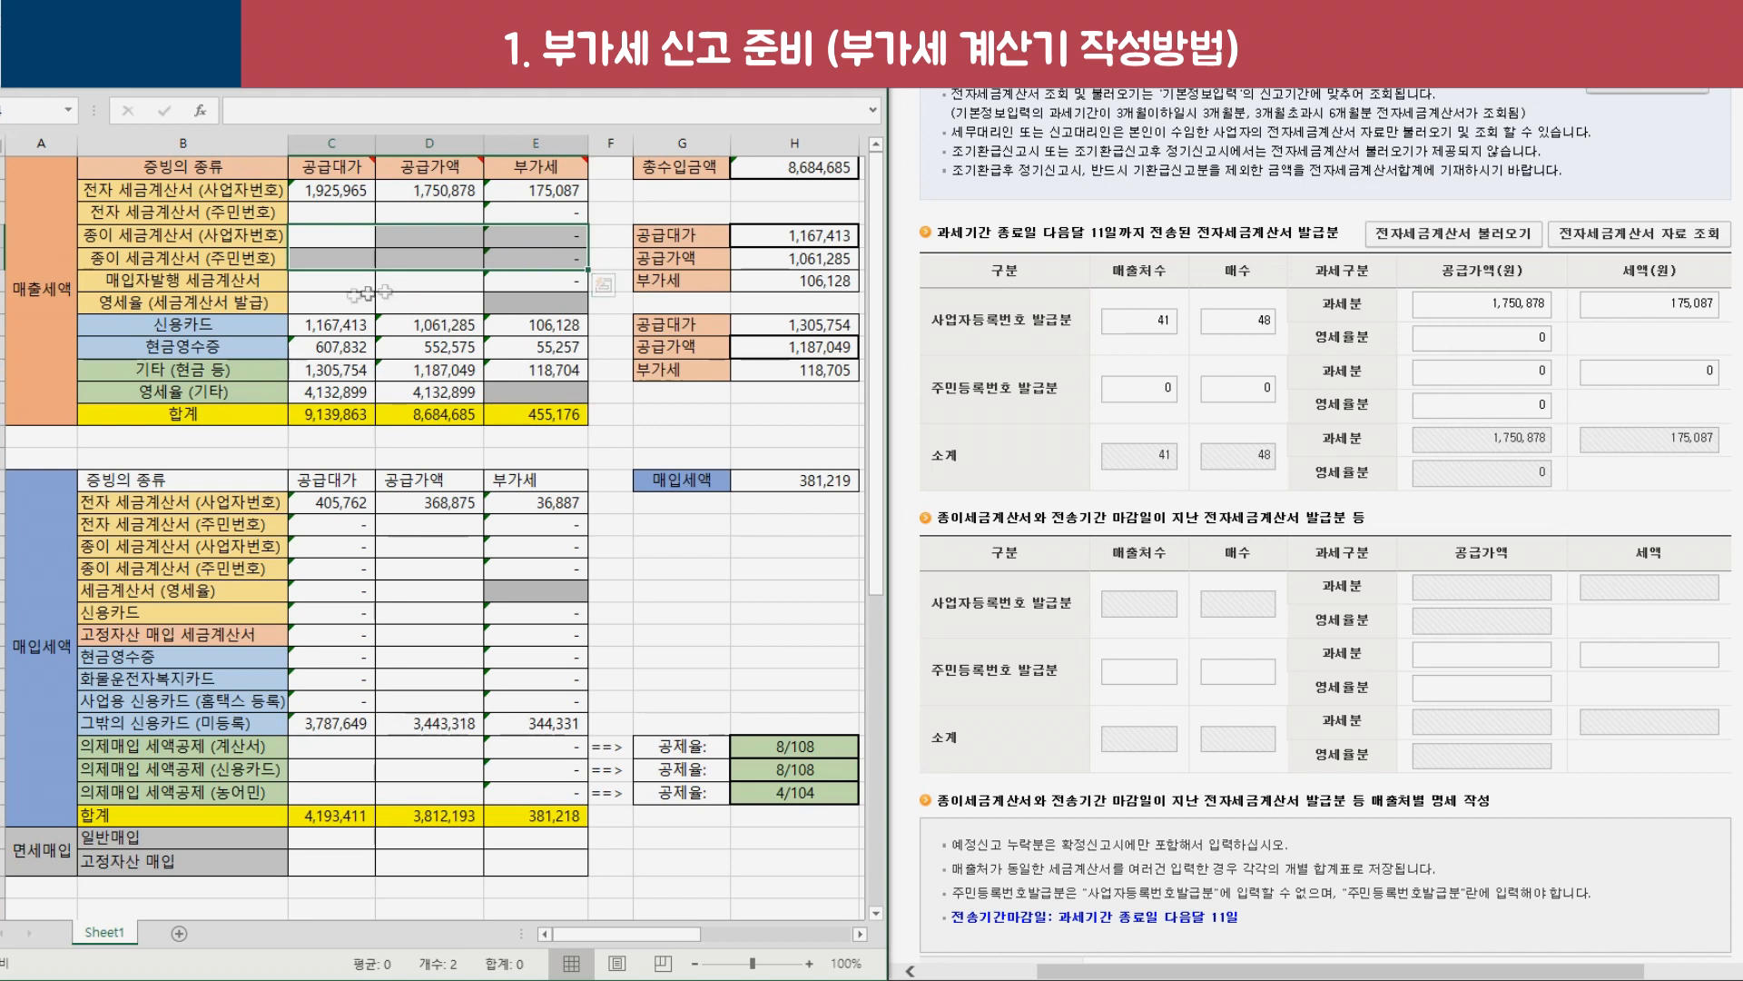
left_click(428, 237)
left_click_drag(208, 282, 545, 303)
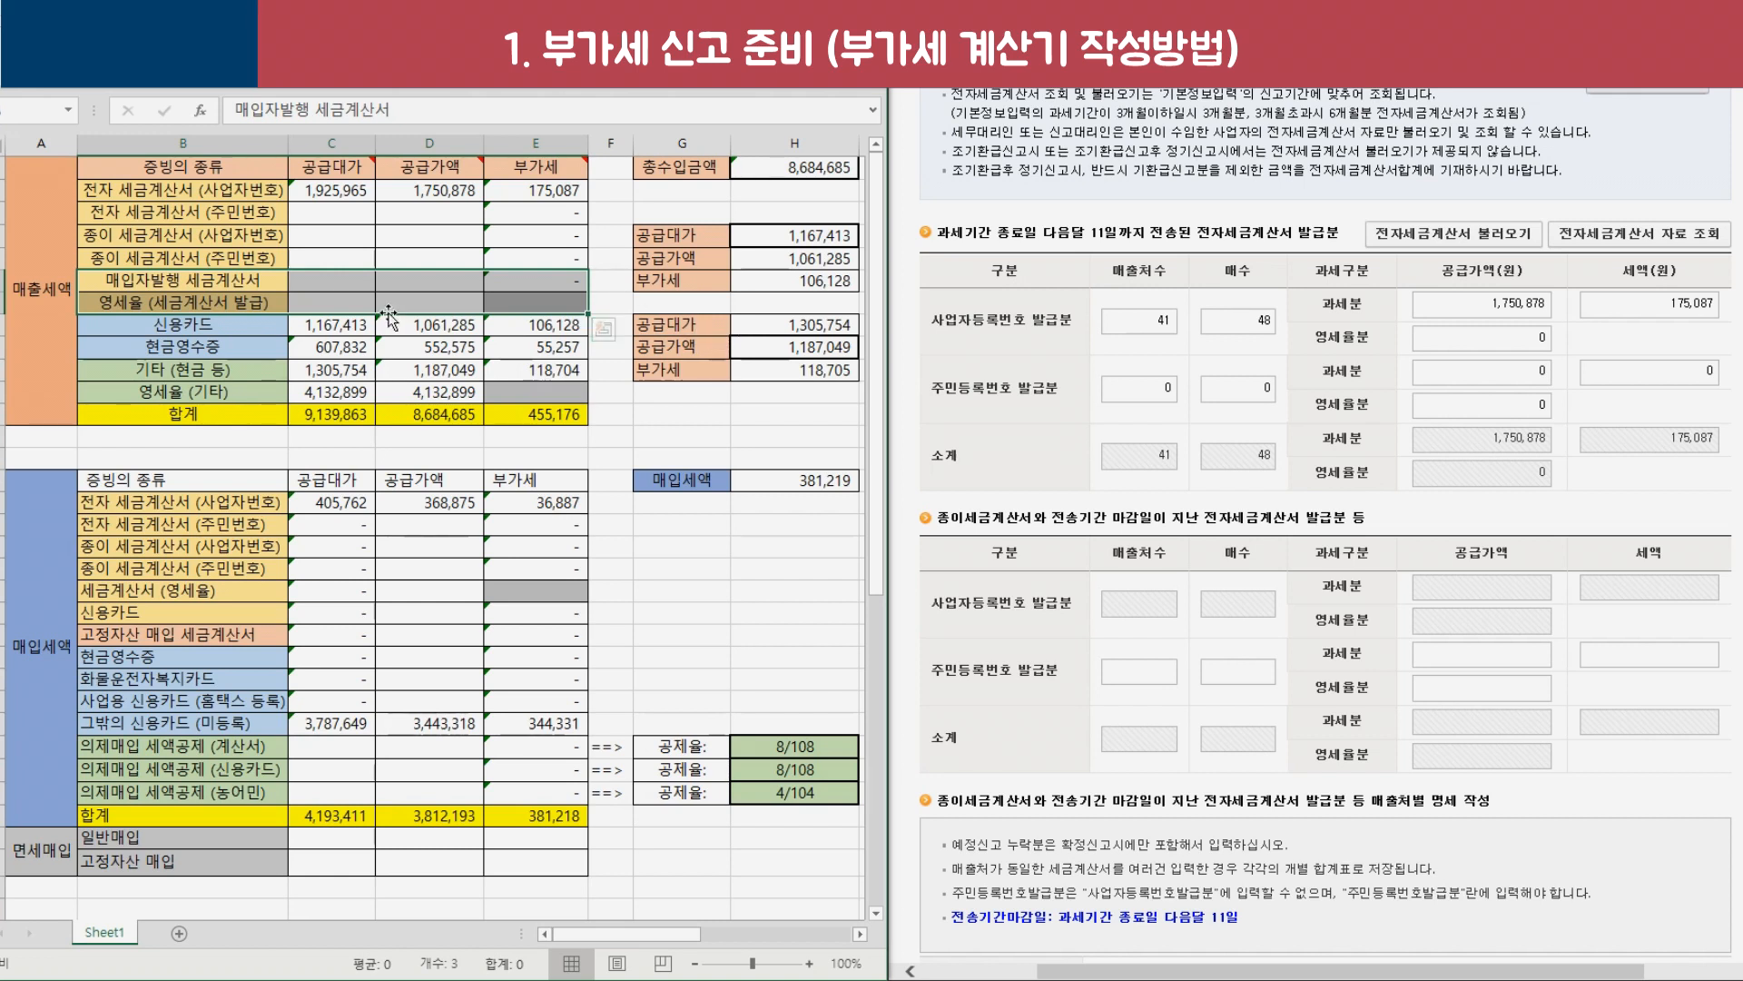
left_click_drag(356, 284, 525, 313)
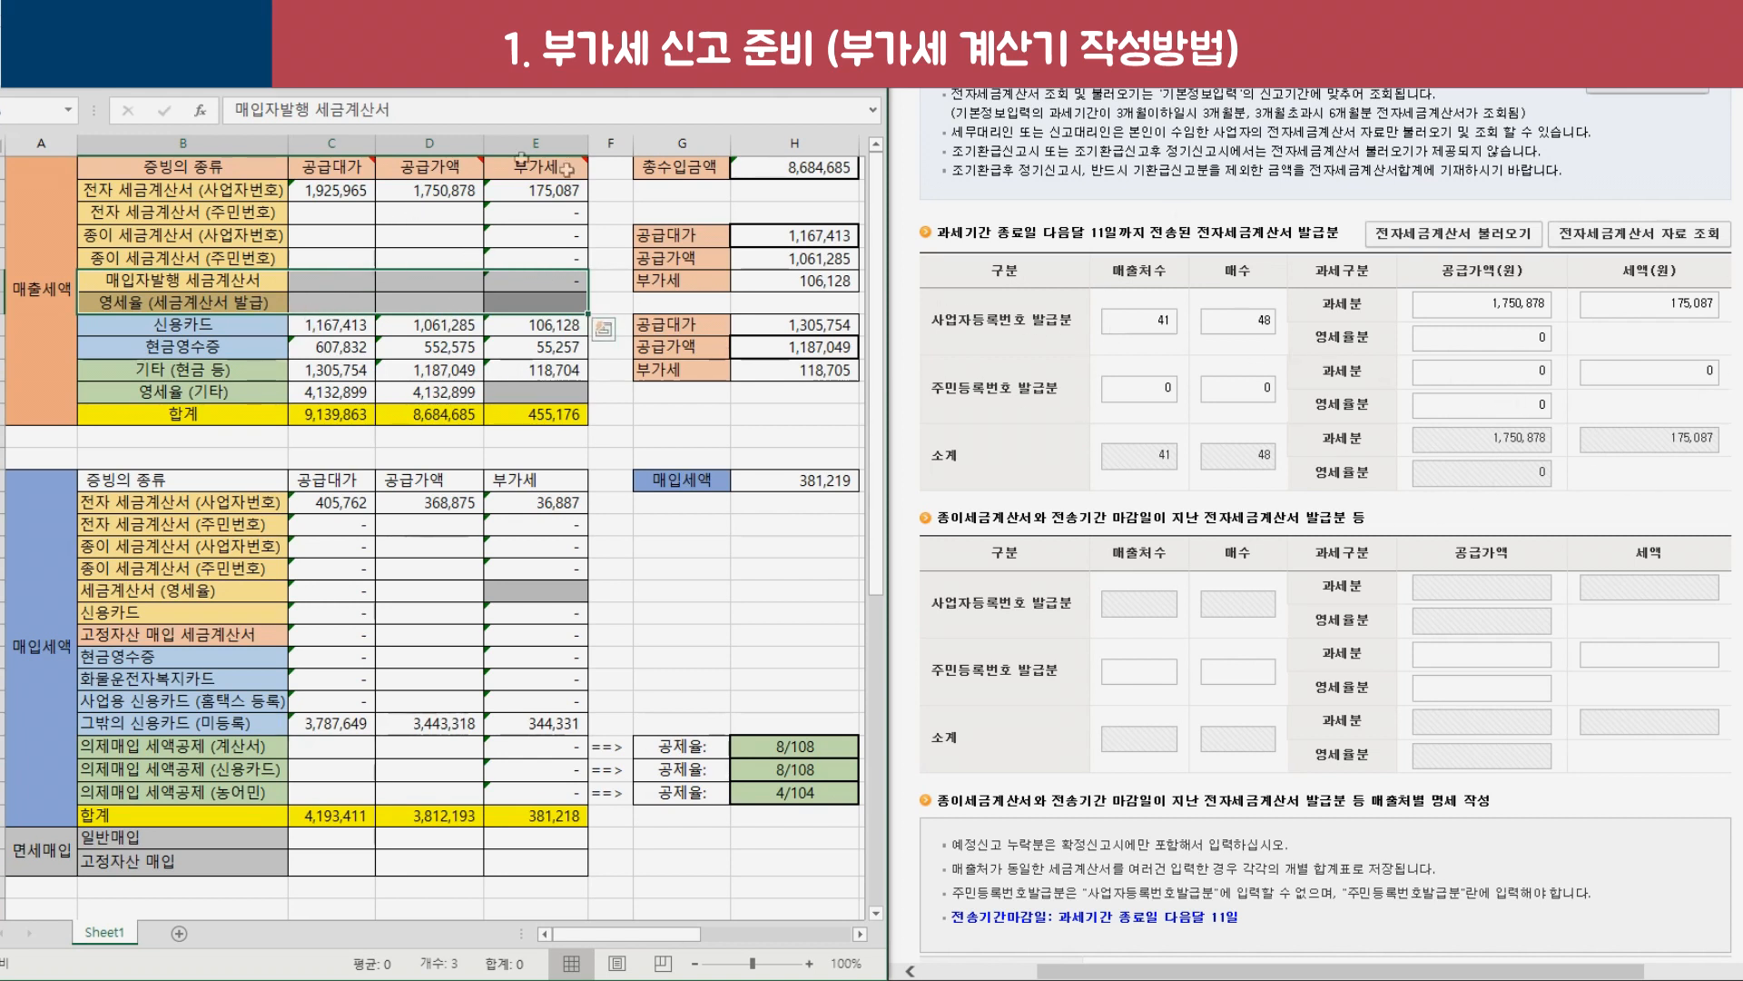
left_click_drag(296, 234, 545, 302)
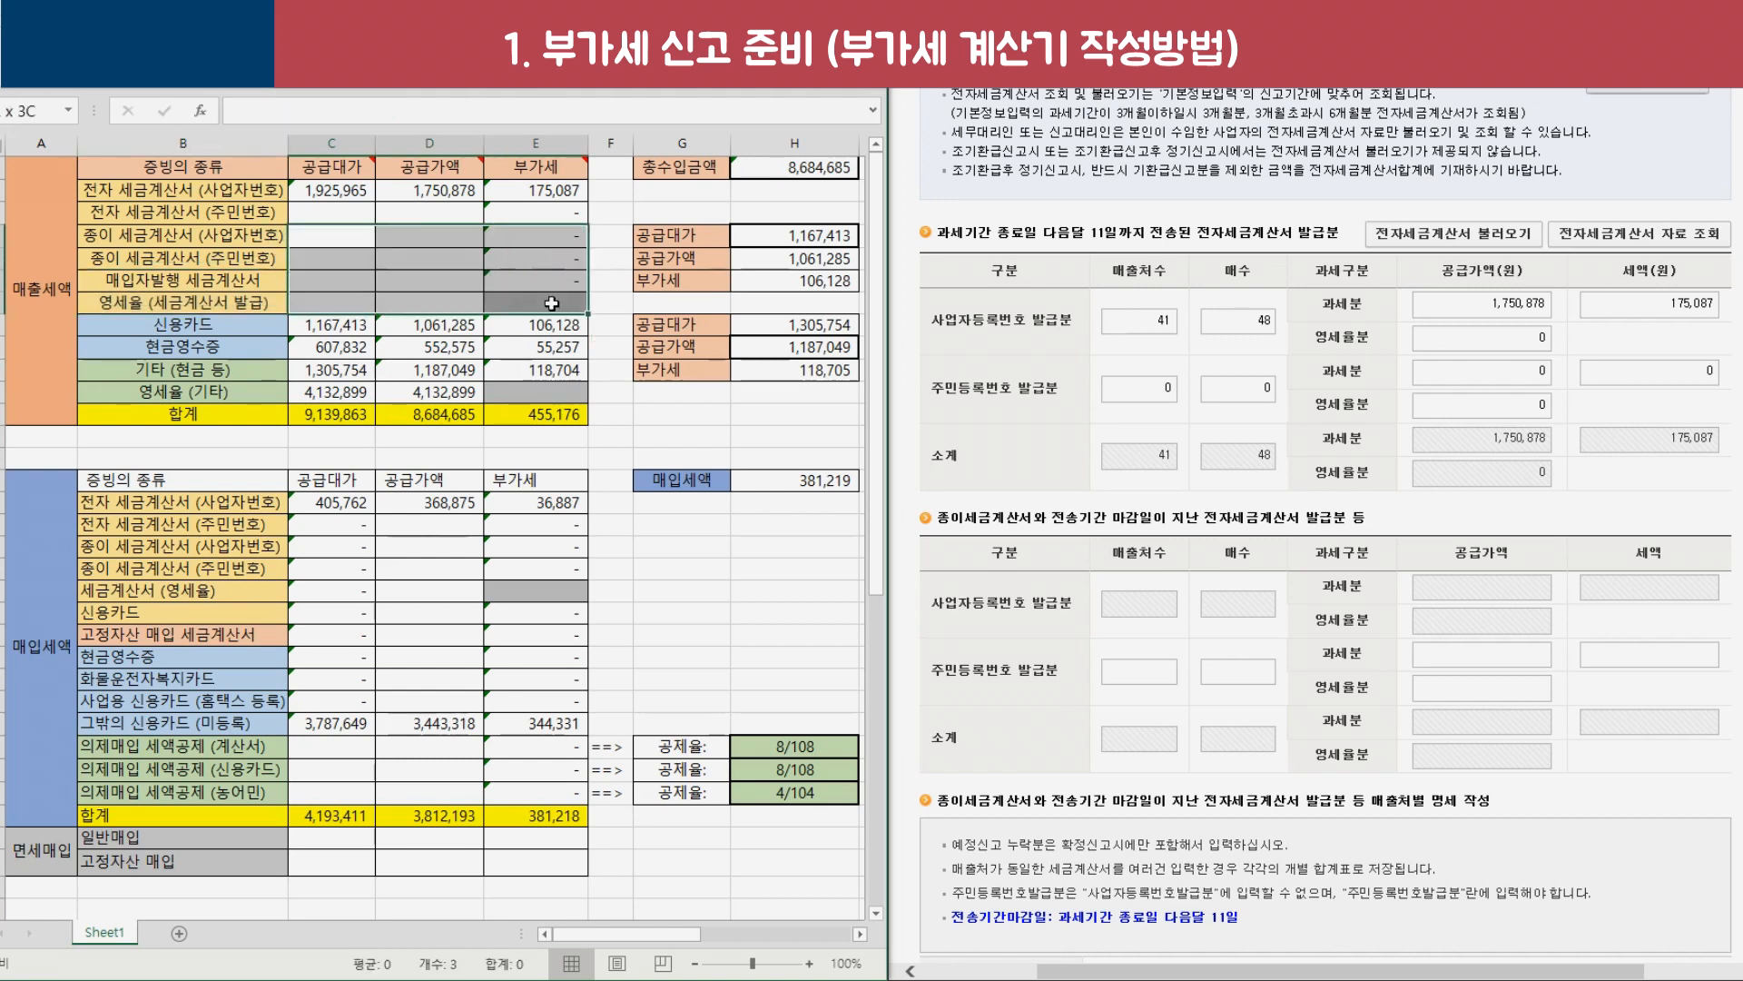
left_click_drag(227, 333, 545, 350)
scroll(1338, 408, "down", 7)
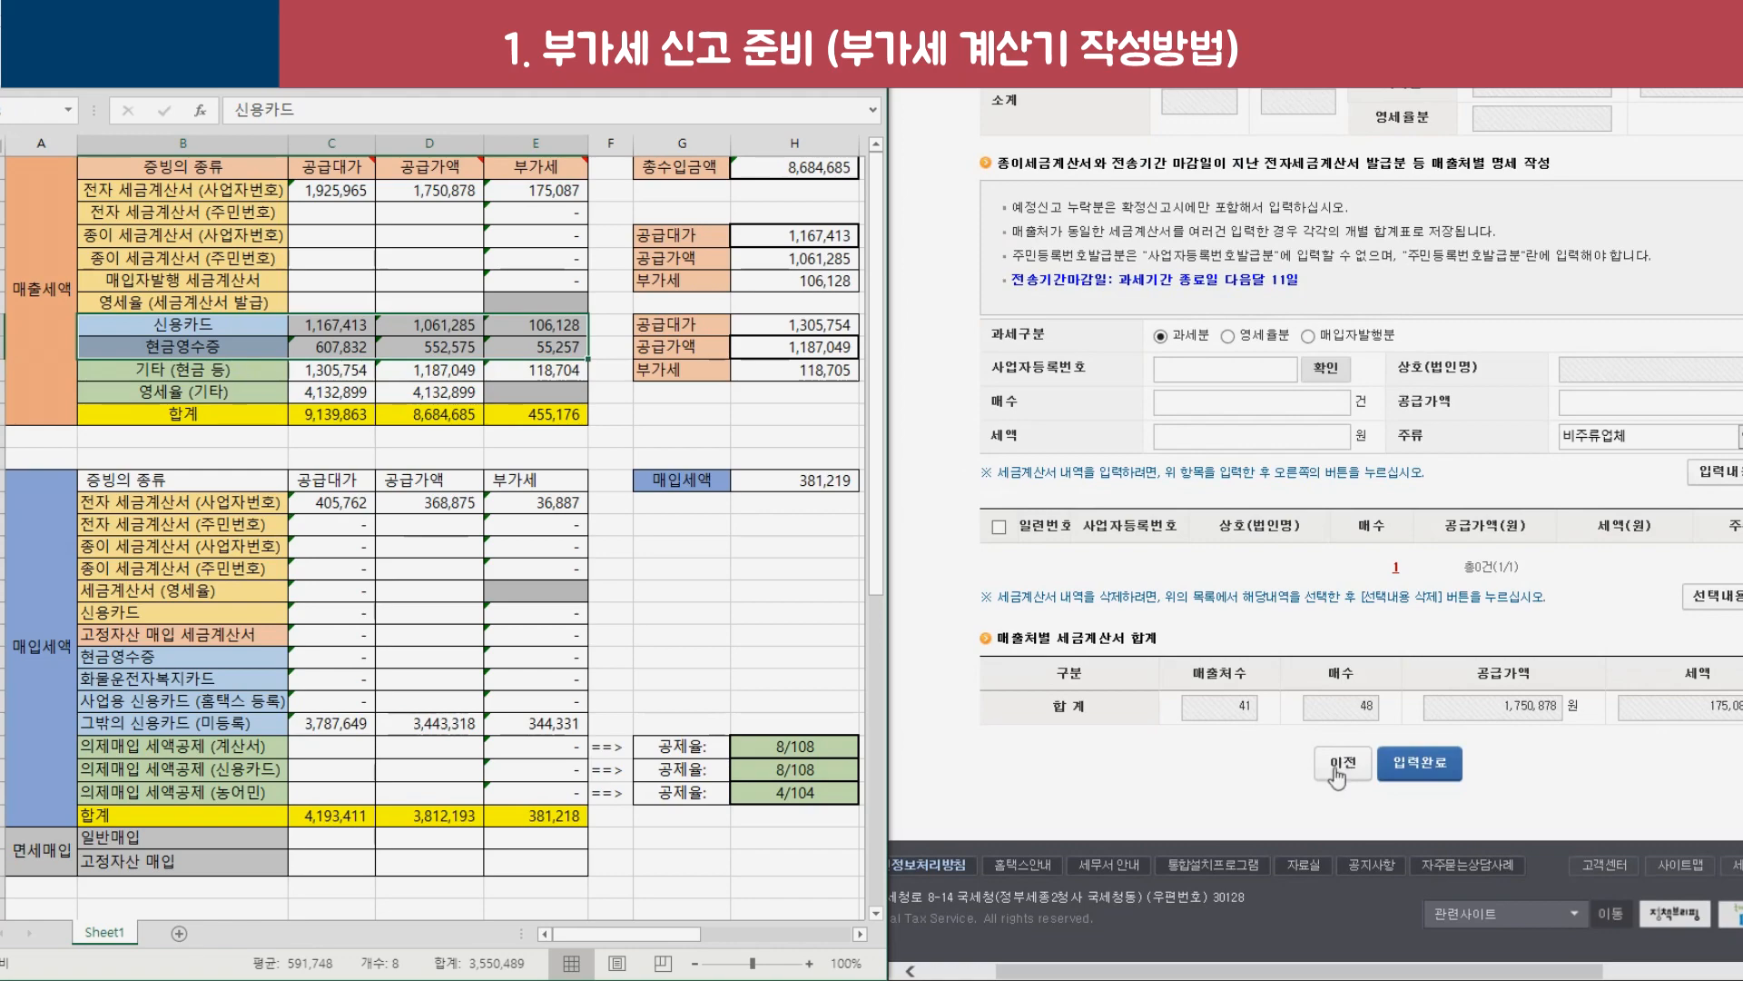
Open the 신용카드매출금액등 발행금액집계표 form and its 발행내역조회 card sales lookup.
left_click(1337, 765)
scroll(1060, 346, "down", 3)
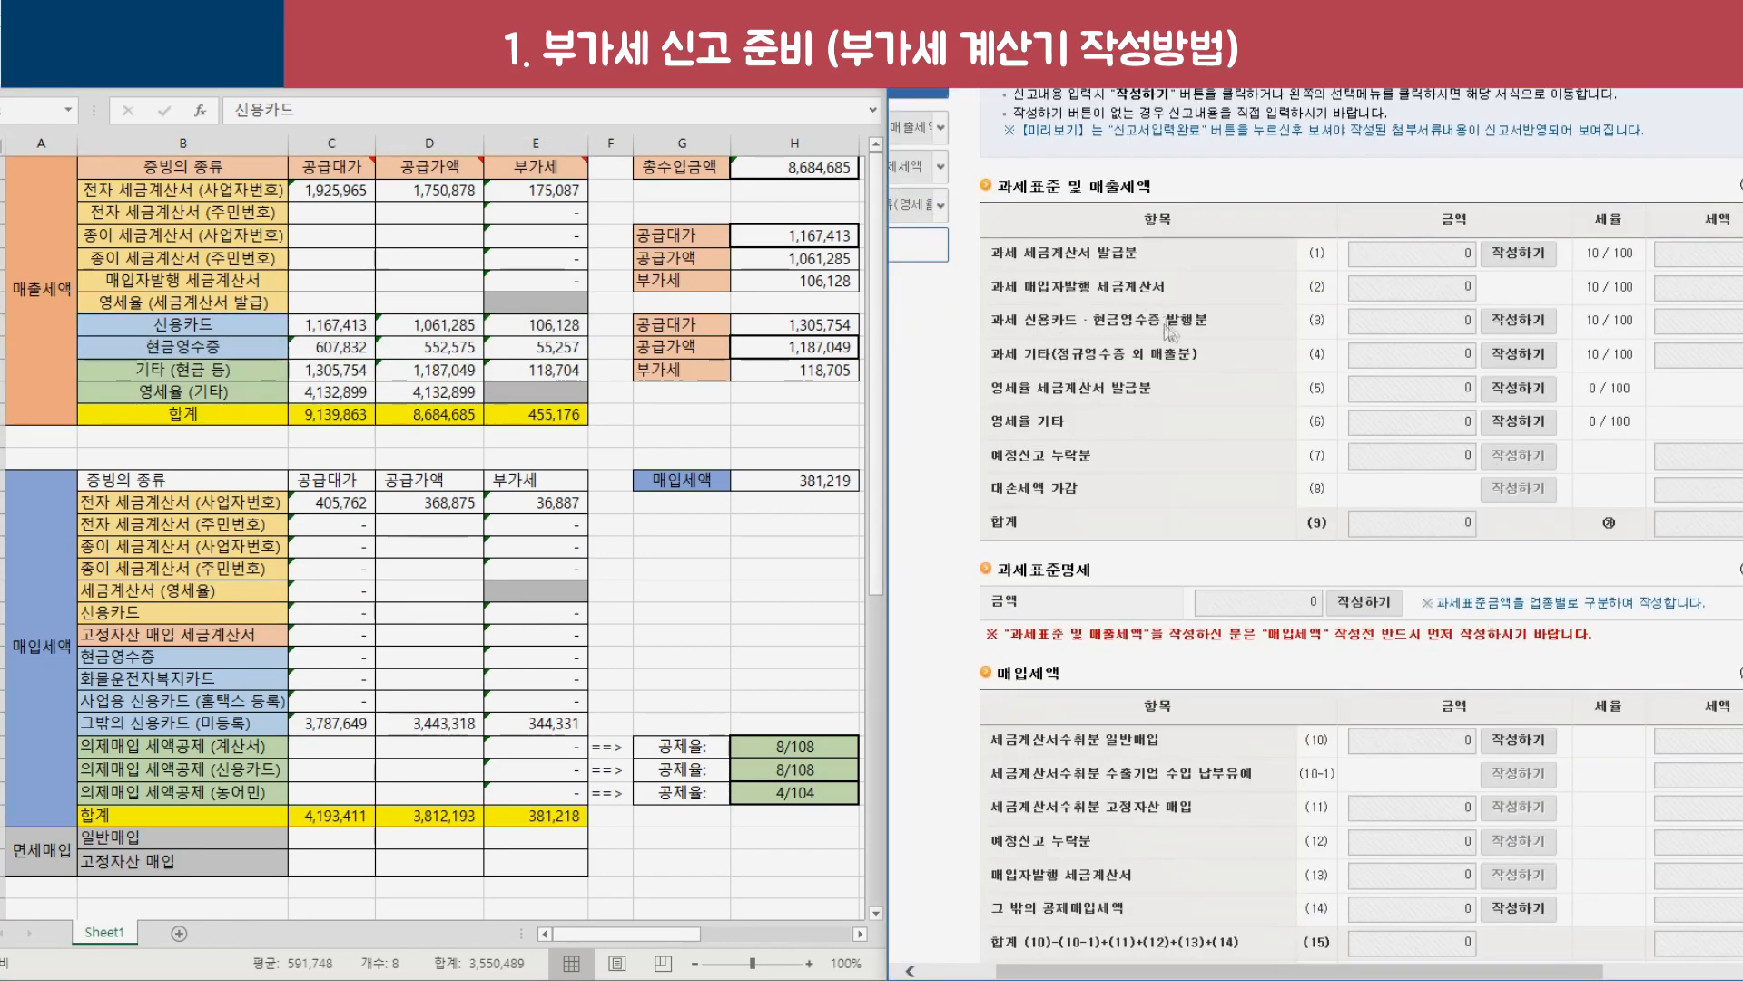
left_click(1509, 321)
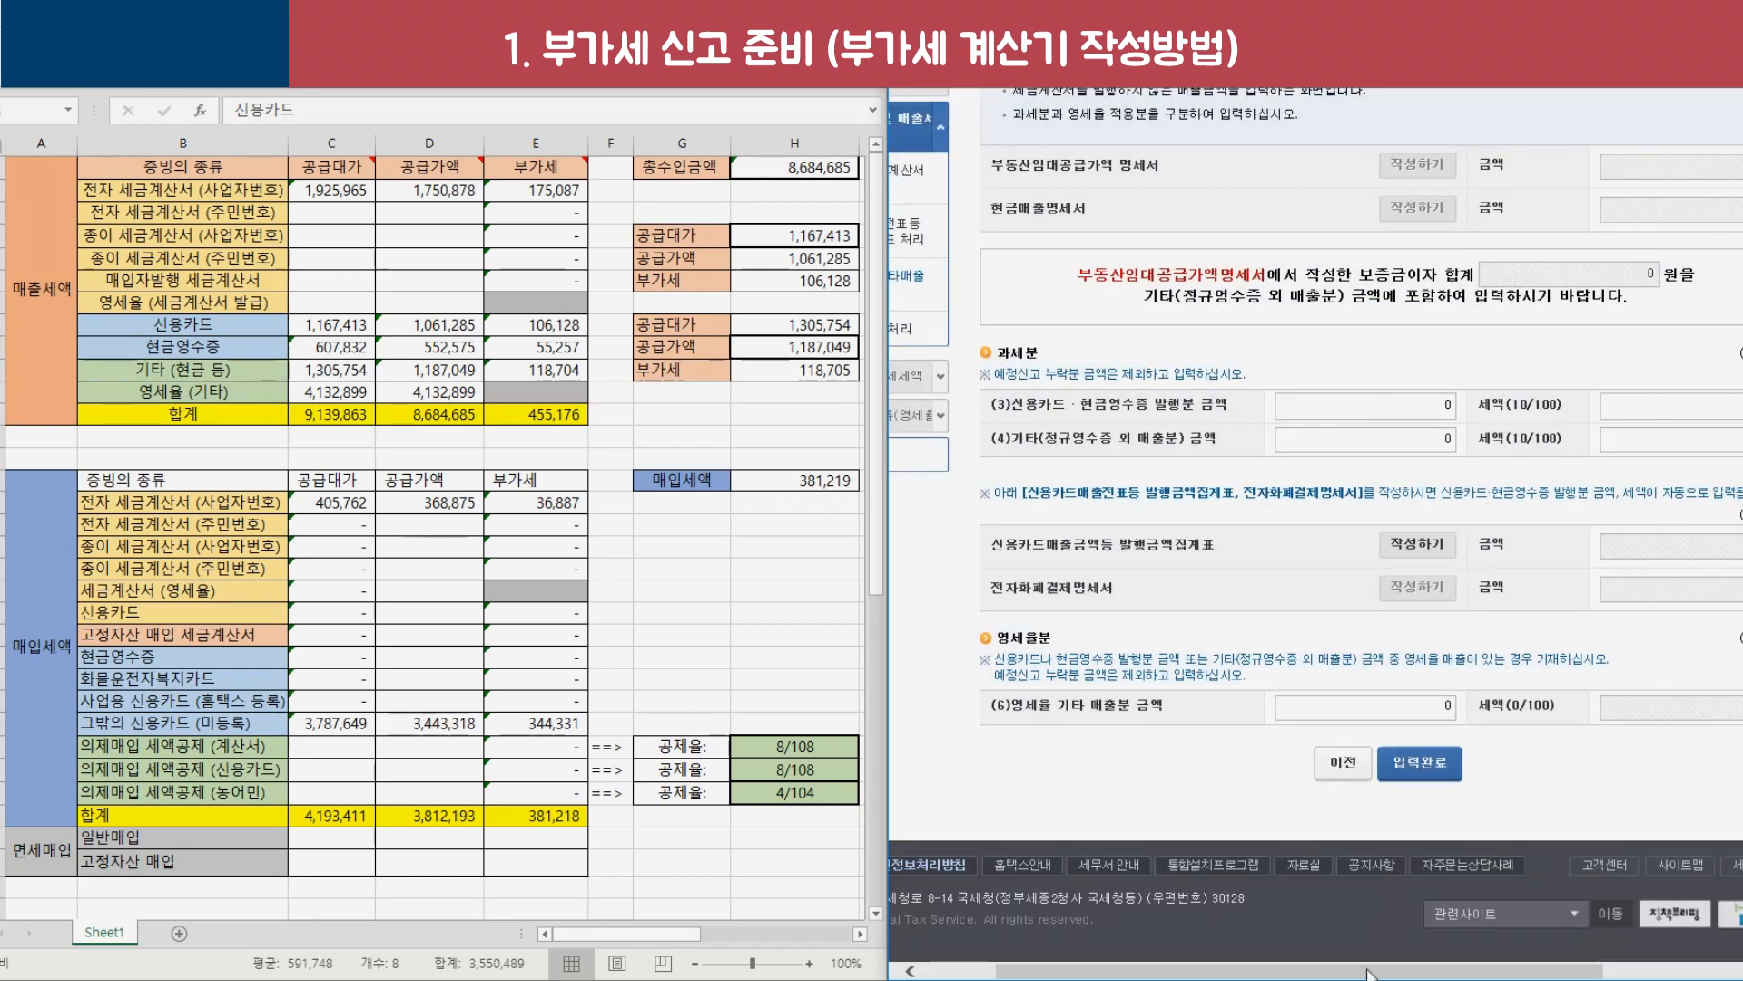
left_click_drag(1369, 973, 1421, 972)
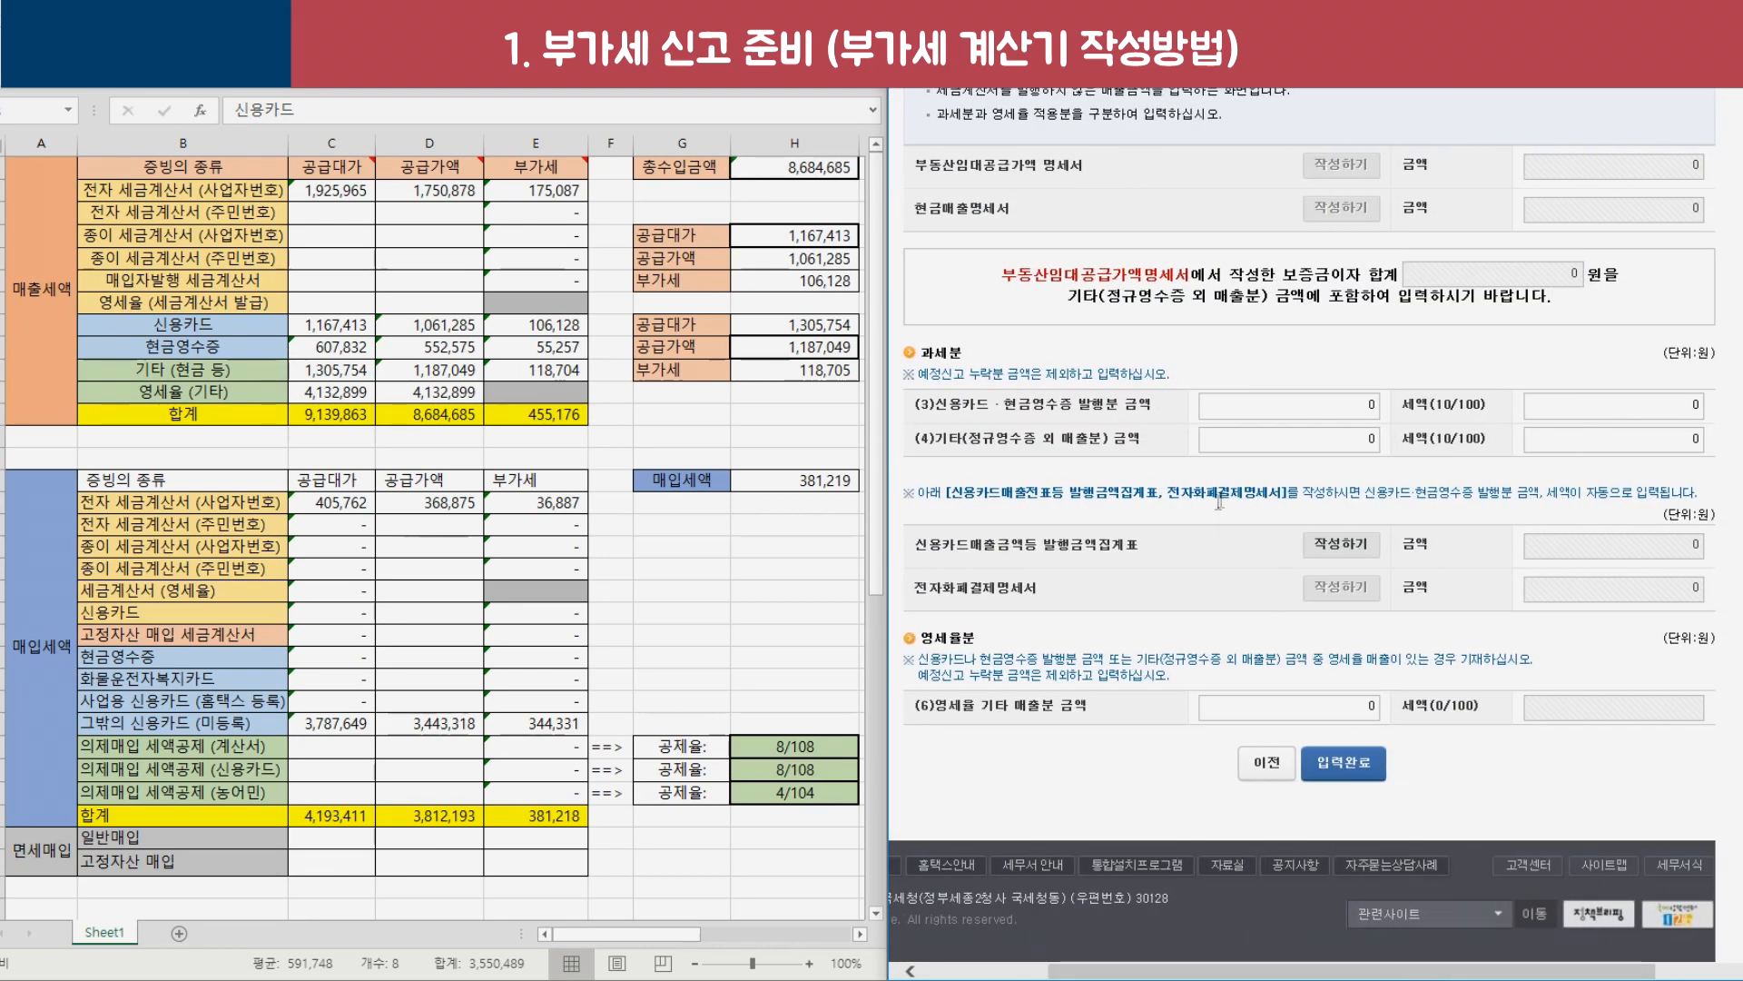
left_click_drag(915, 548, 1110, 556)
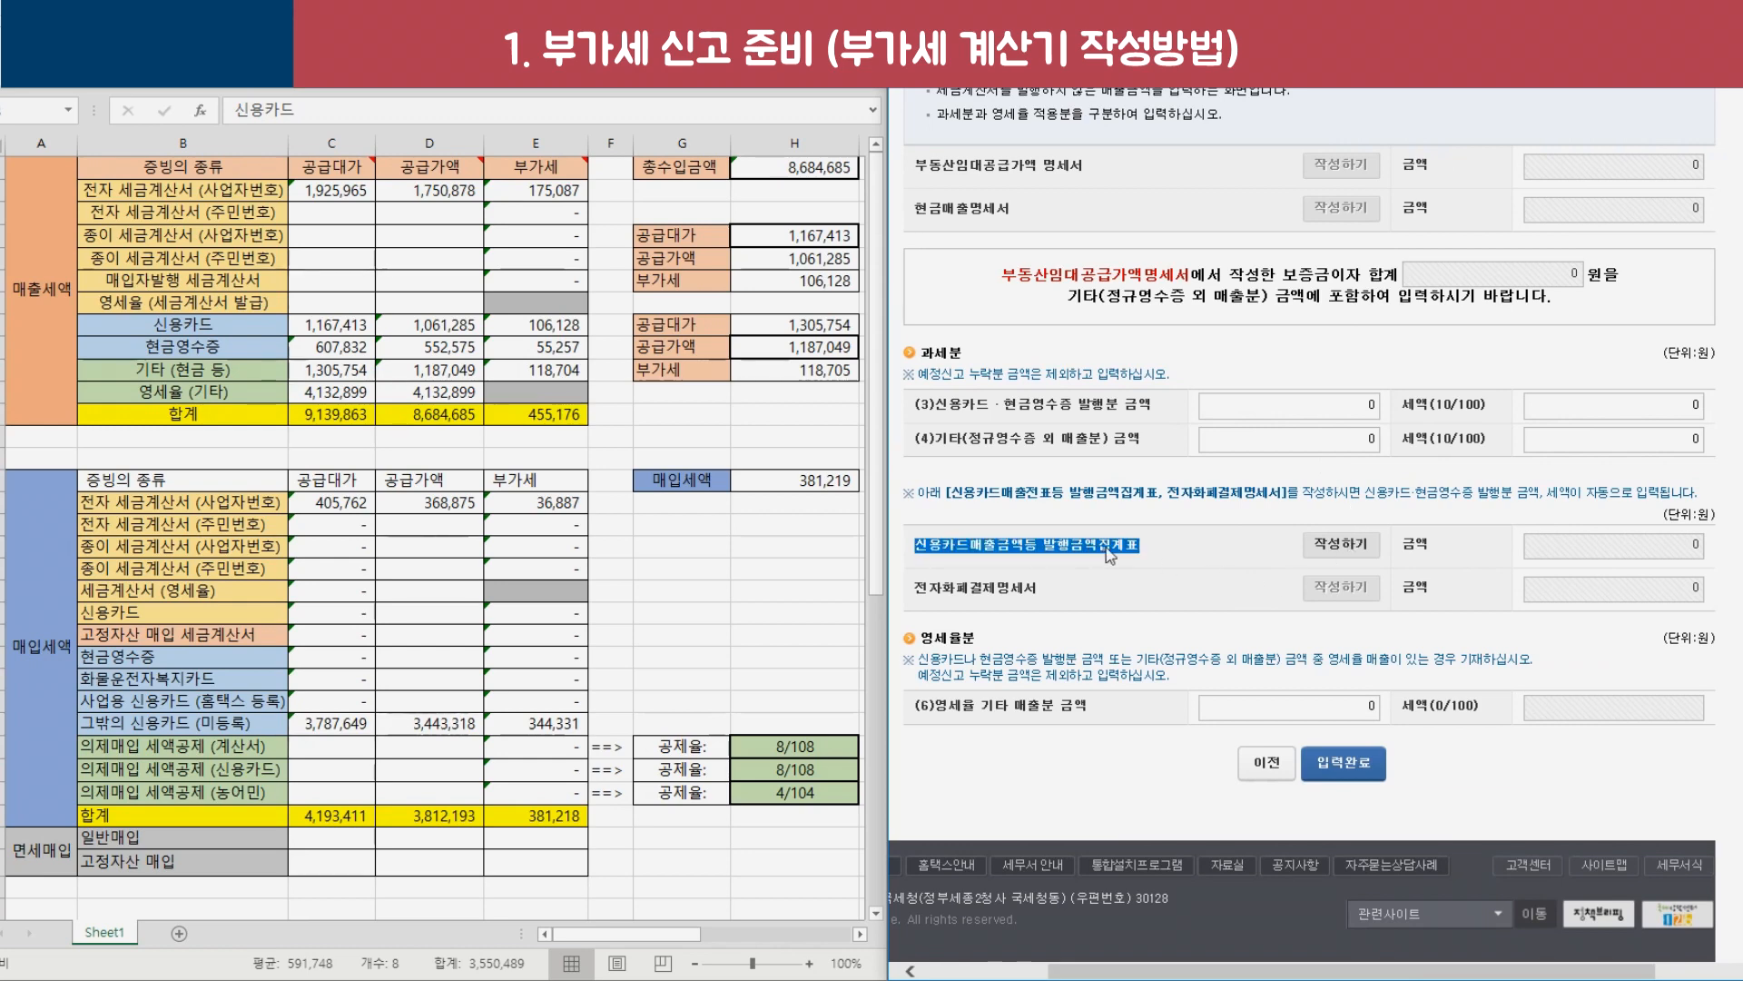
left_click(1351, 545)
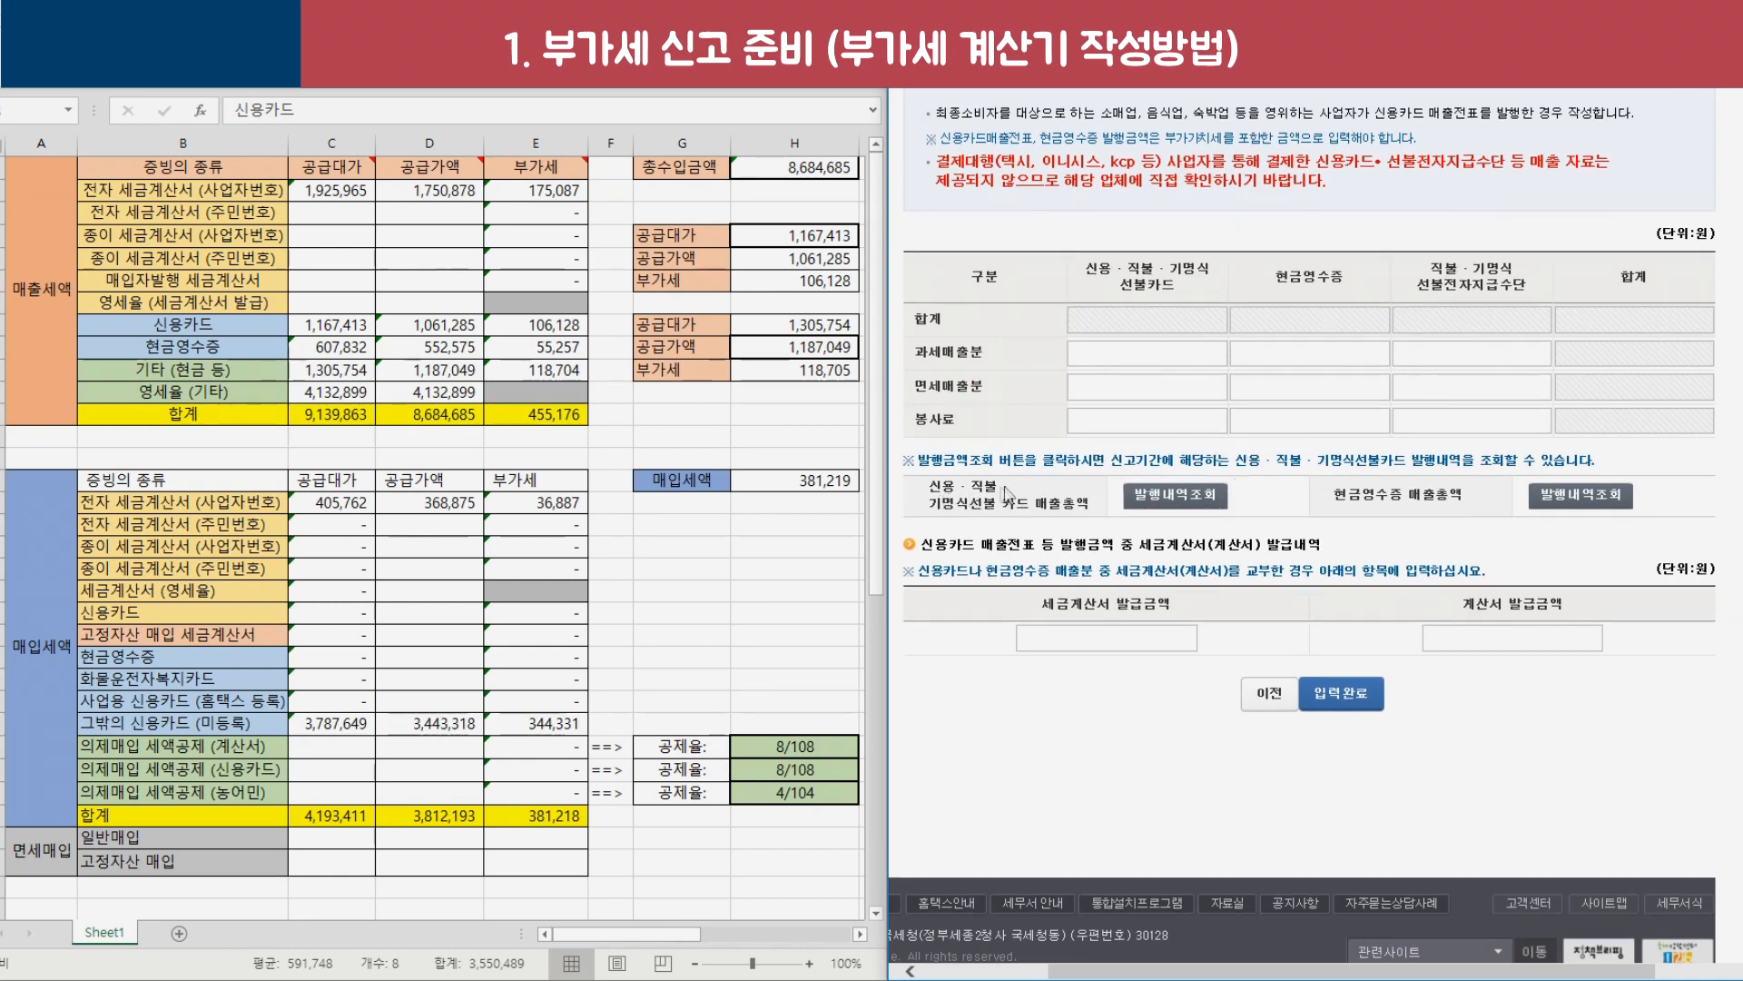
left_click(1151, 498)
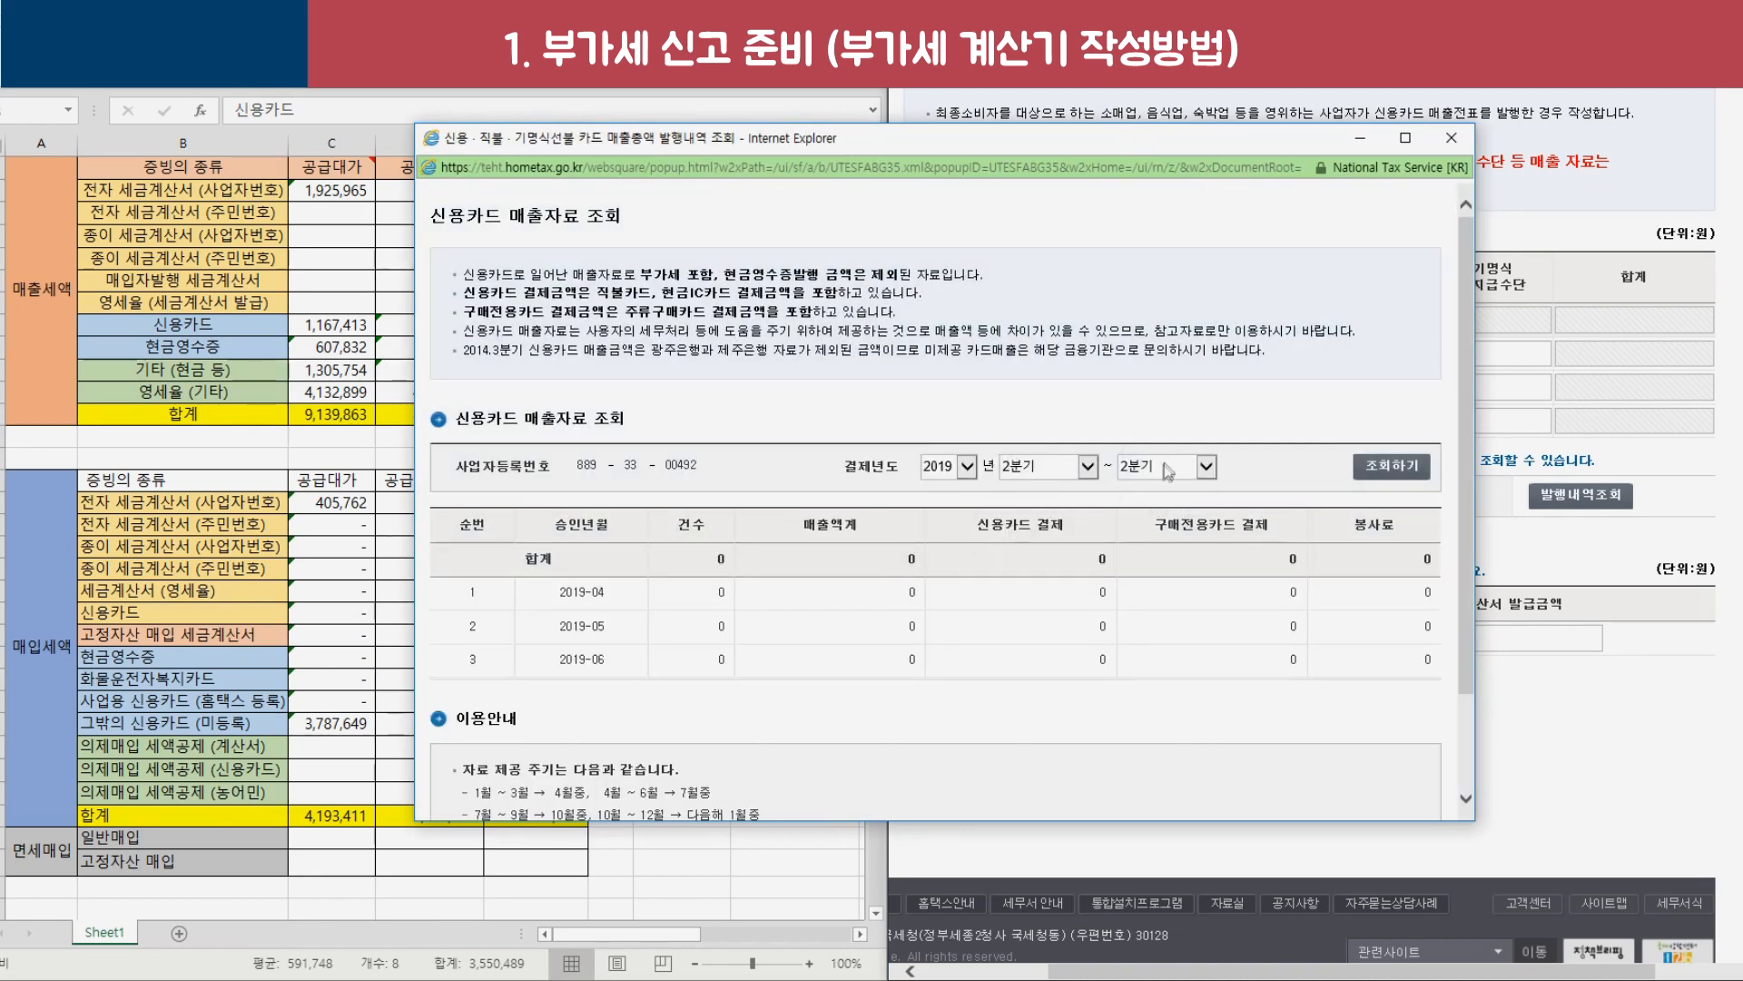
Look up card sales from 2019 1분기, find them all zero, and close the lookup.
left_click(1056, 476)
left_click(1071, 459)
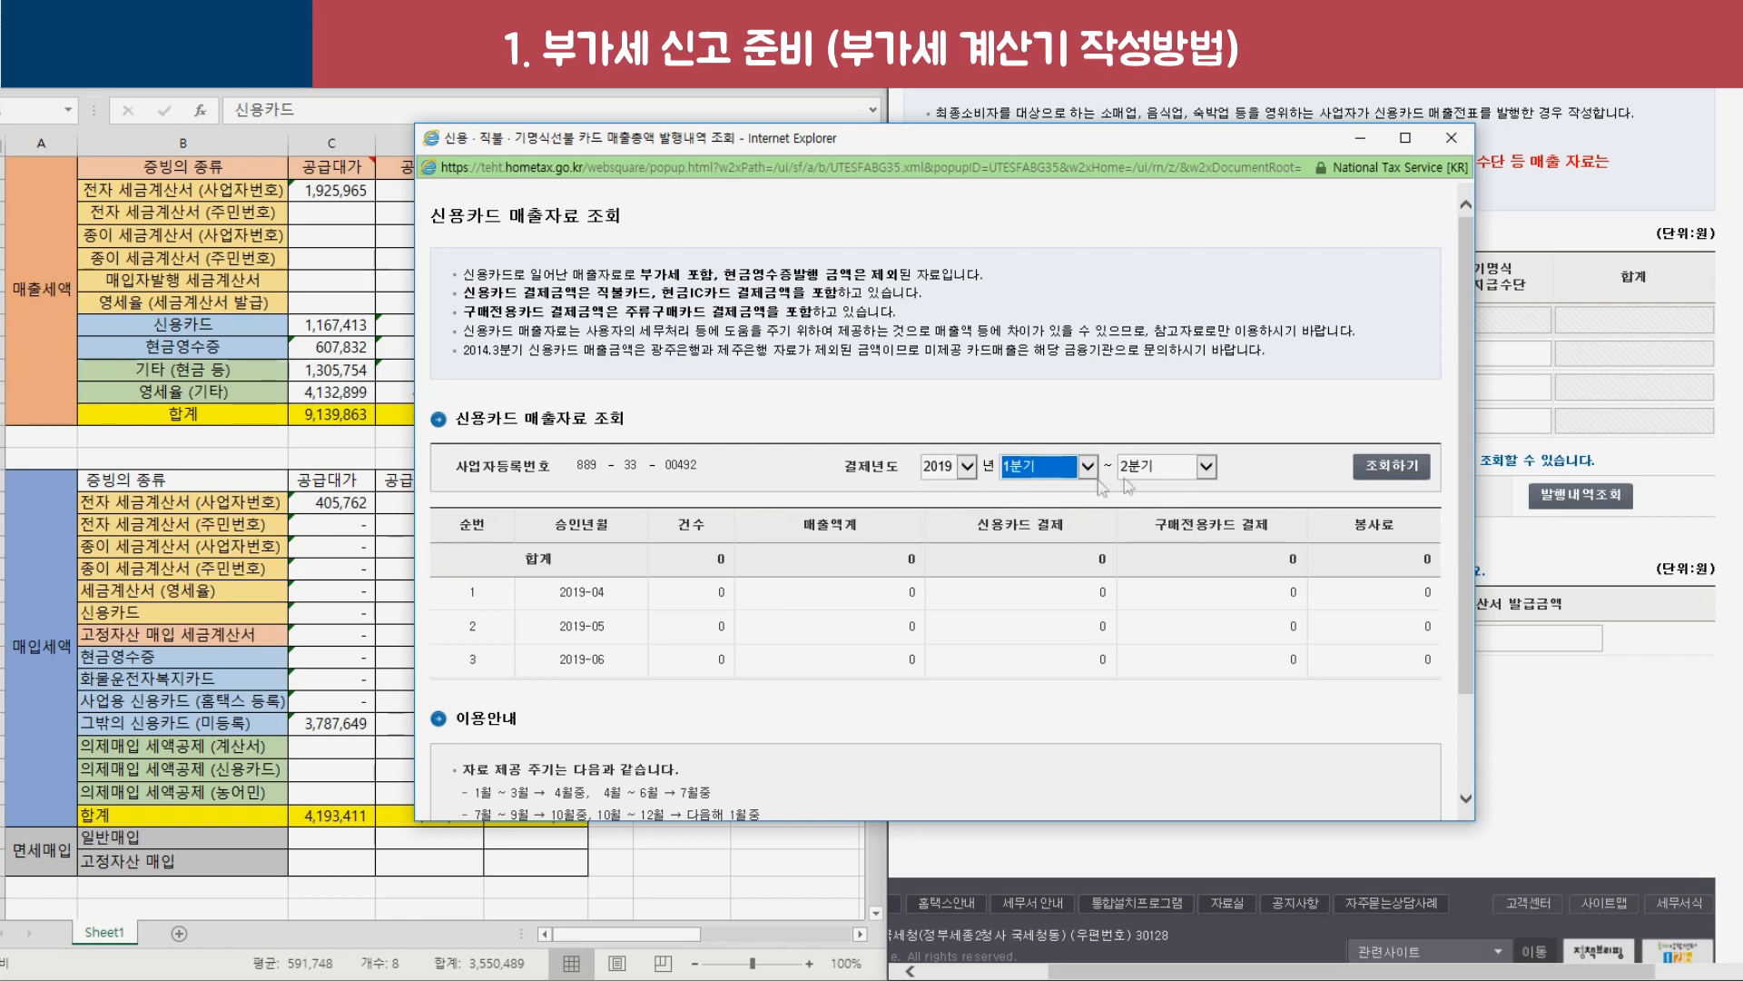
left_click(1404, 476)
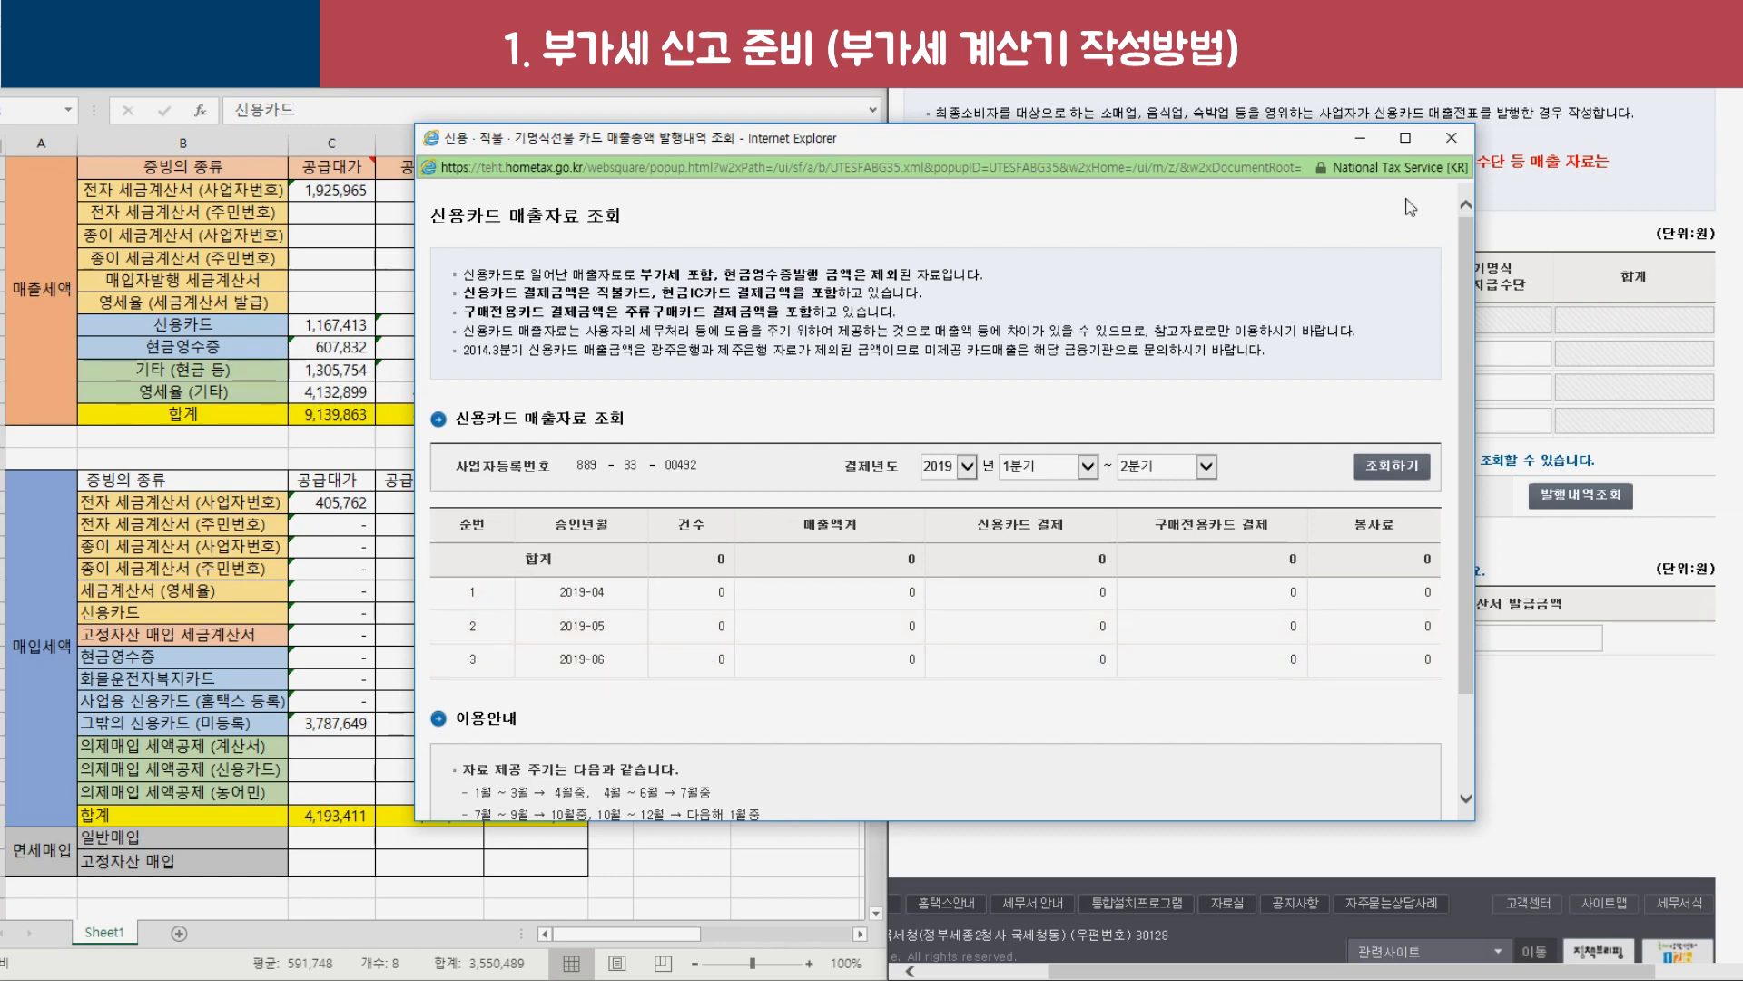
left_click(1450, 141)
left_click_drag(182, 324, 544, 325)
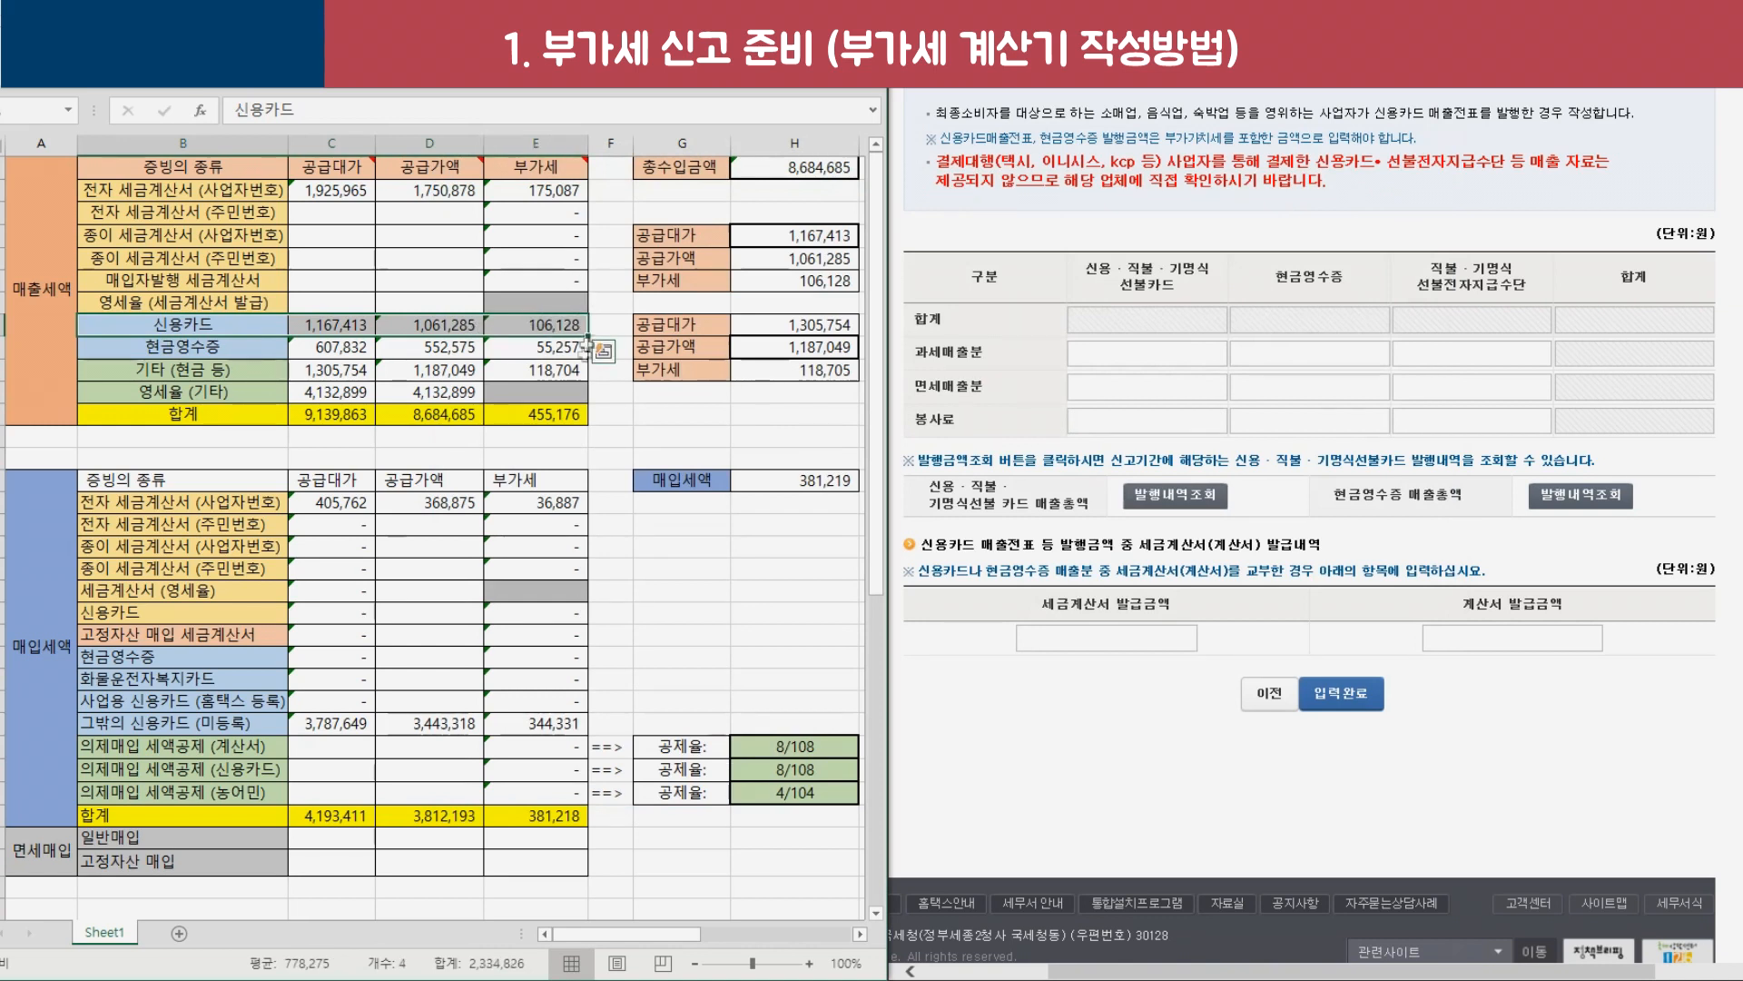
Mark the sheet's credit card row and read Hometax's notes on payment agency data.
left_click_drag(252, 324, 513, 322)
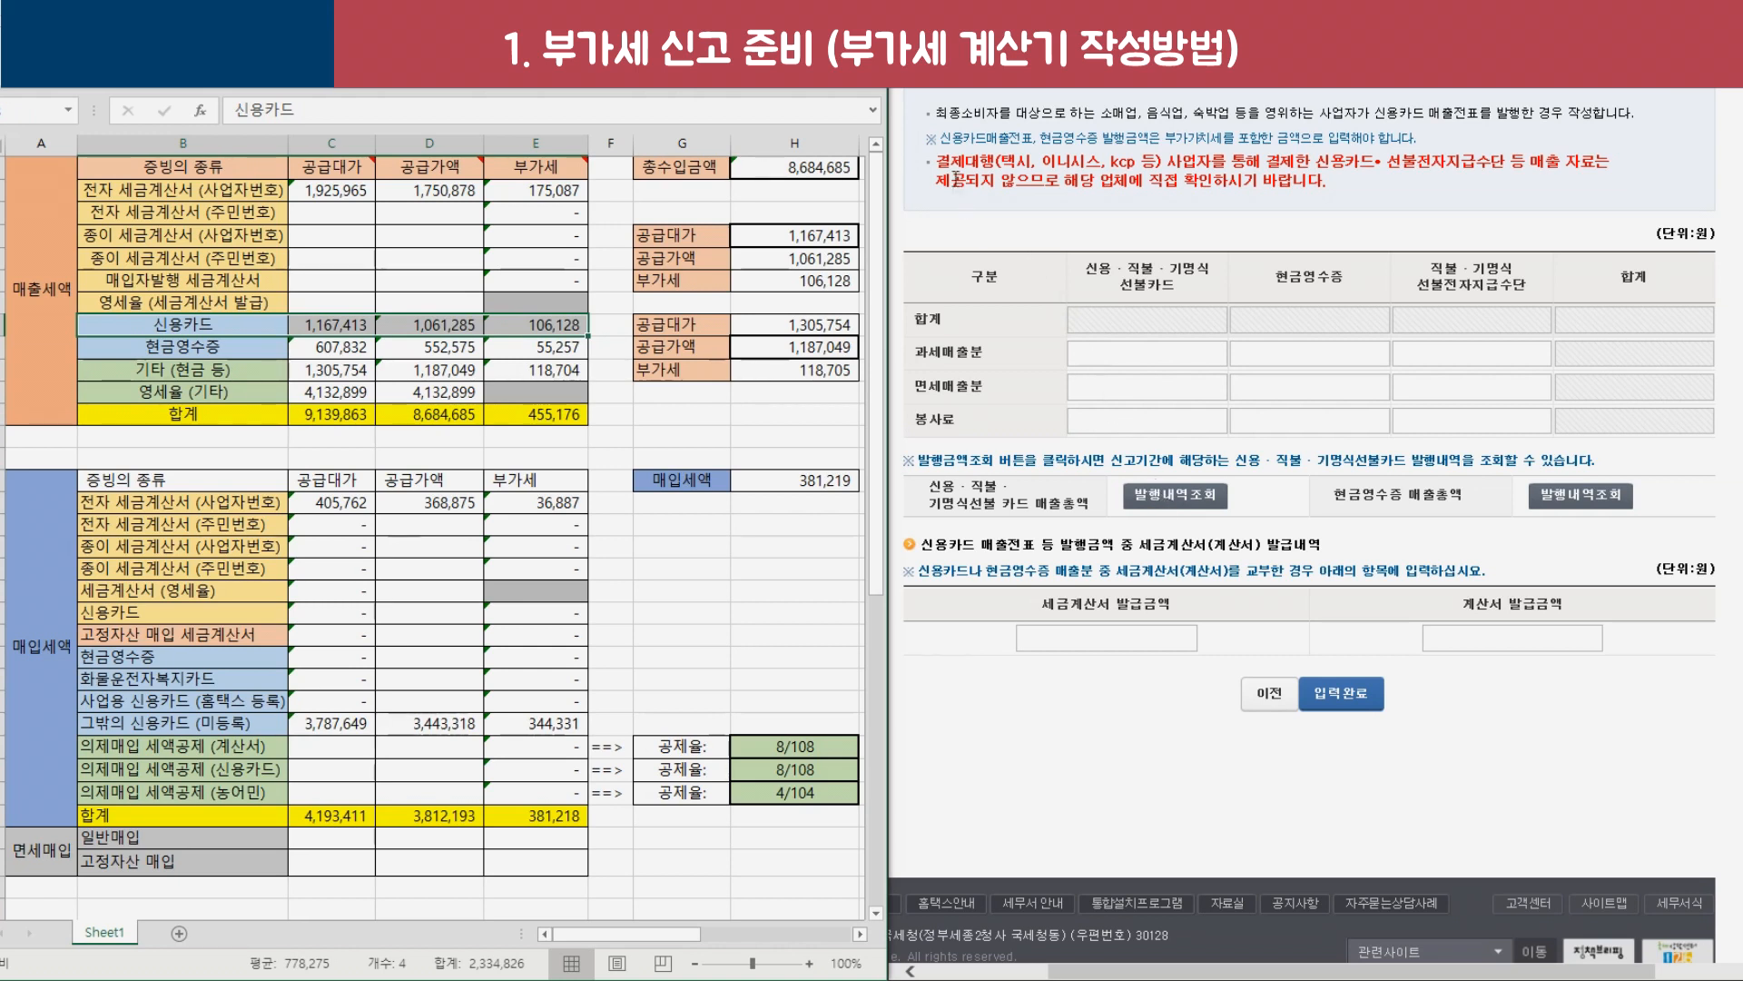
left_click_drag(944, 164, 1102, 164)
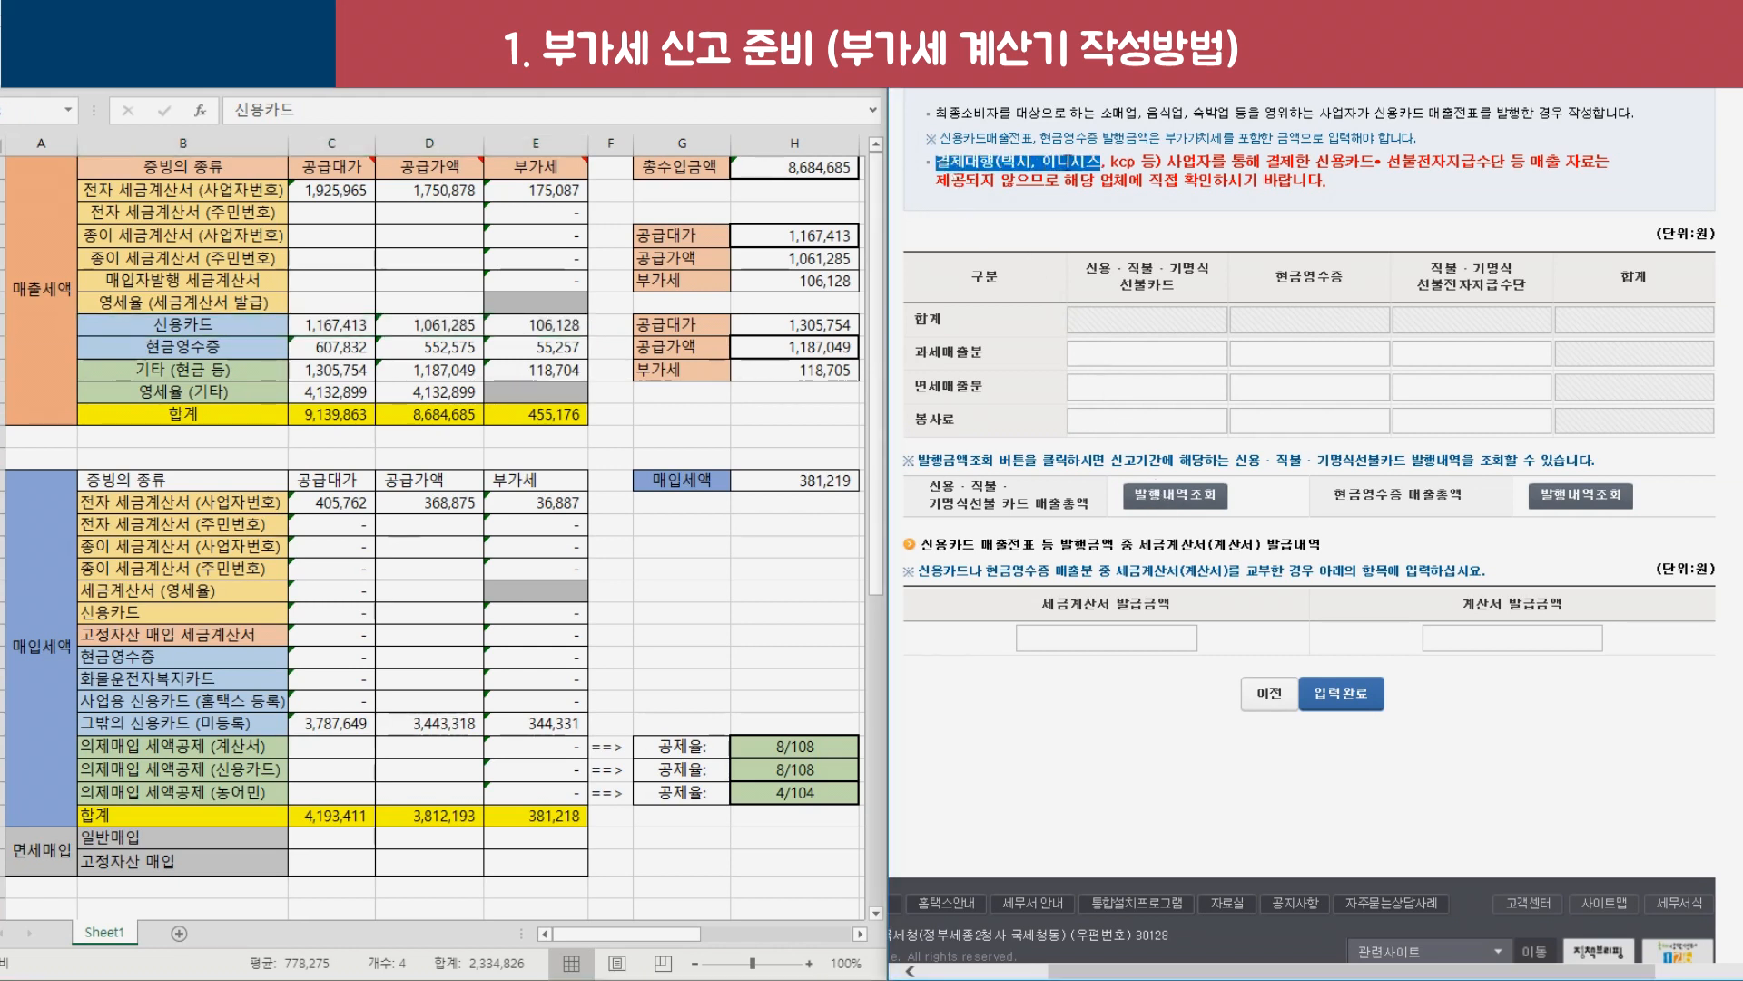
left_click(1053, 204)
left_click_drag(940, 164, 1483, 167)
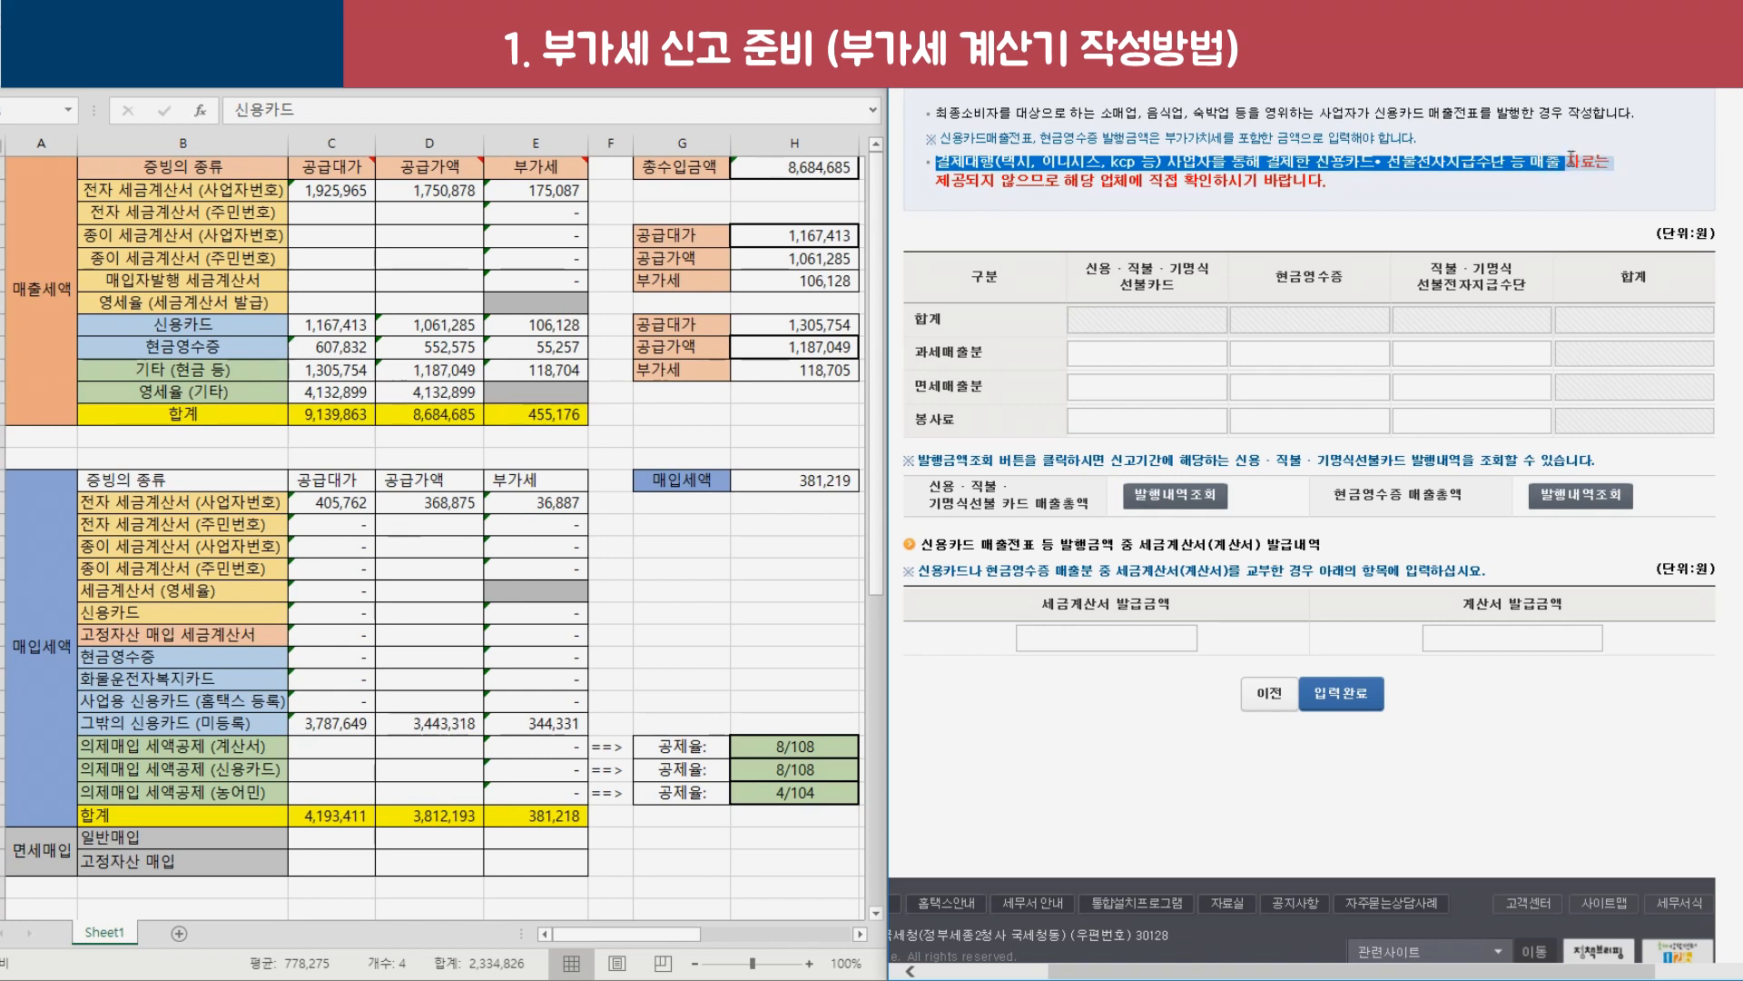
left_click_drag(936, 181, 1300, 189)
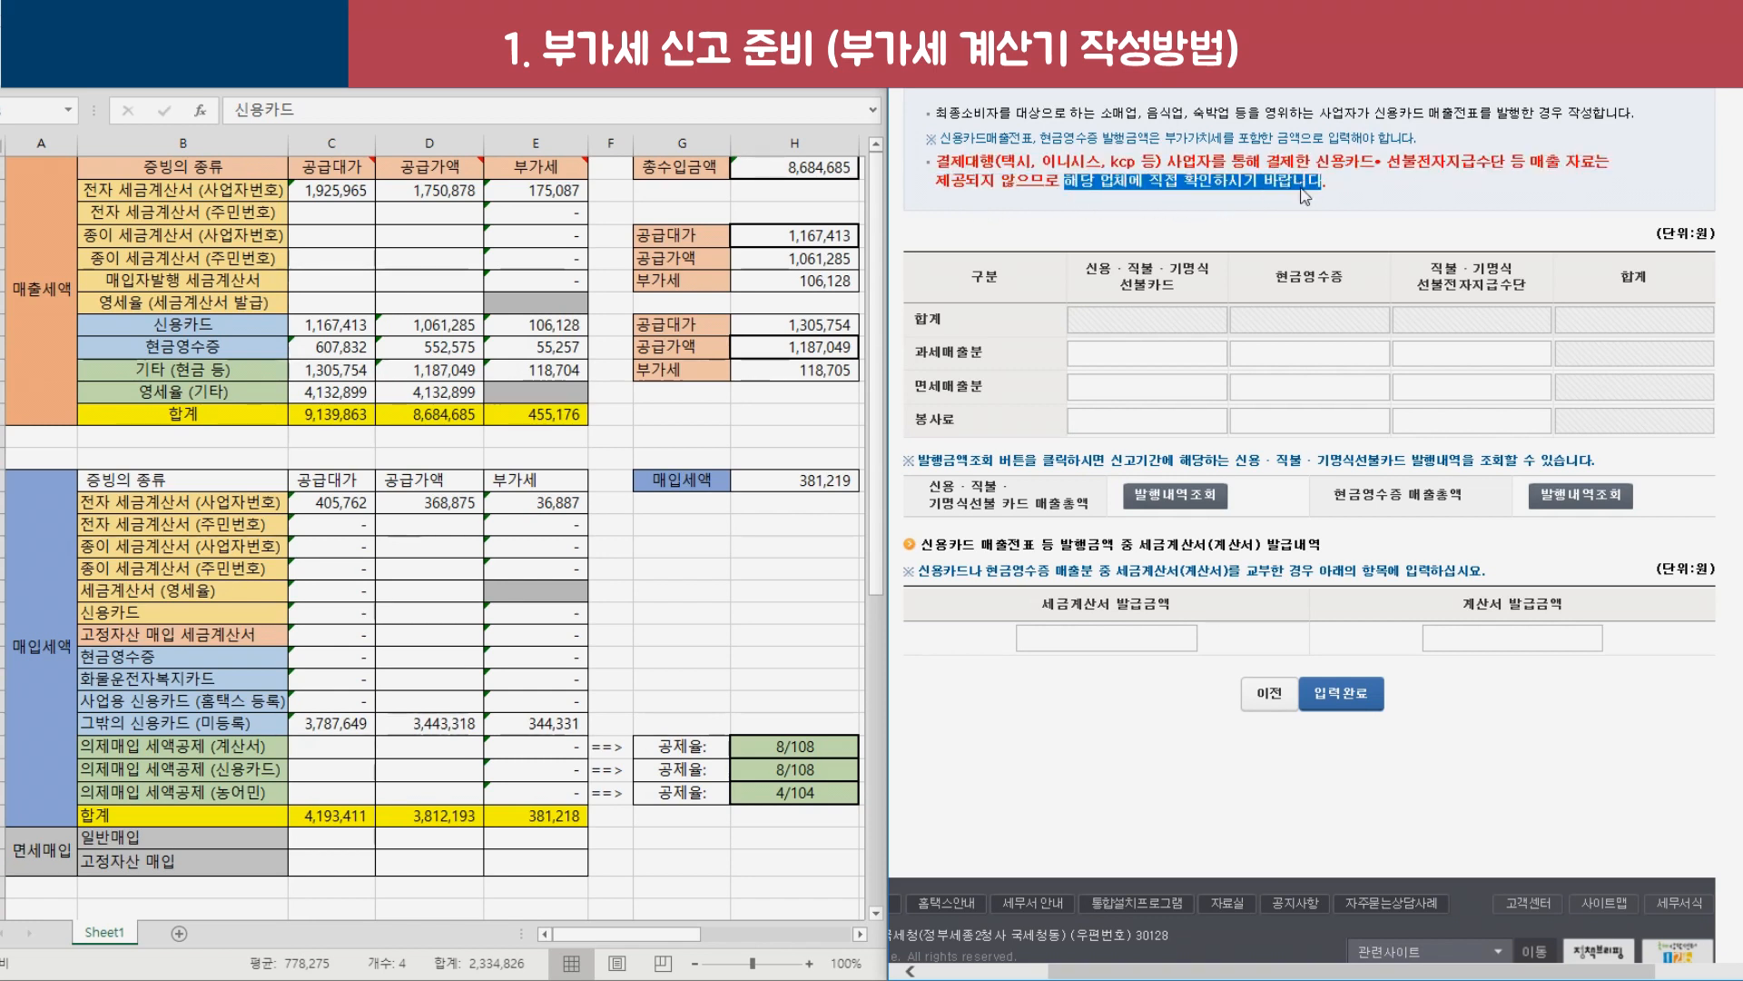
left_click_drag(1002, 162, 1141, 162)
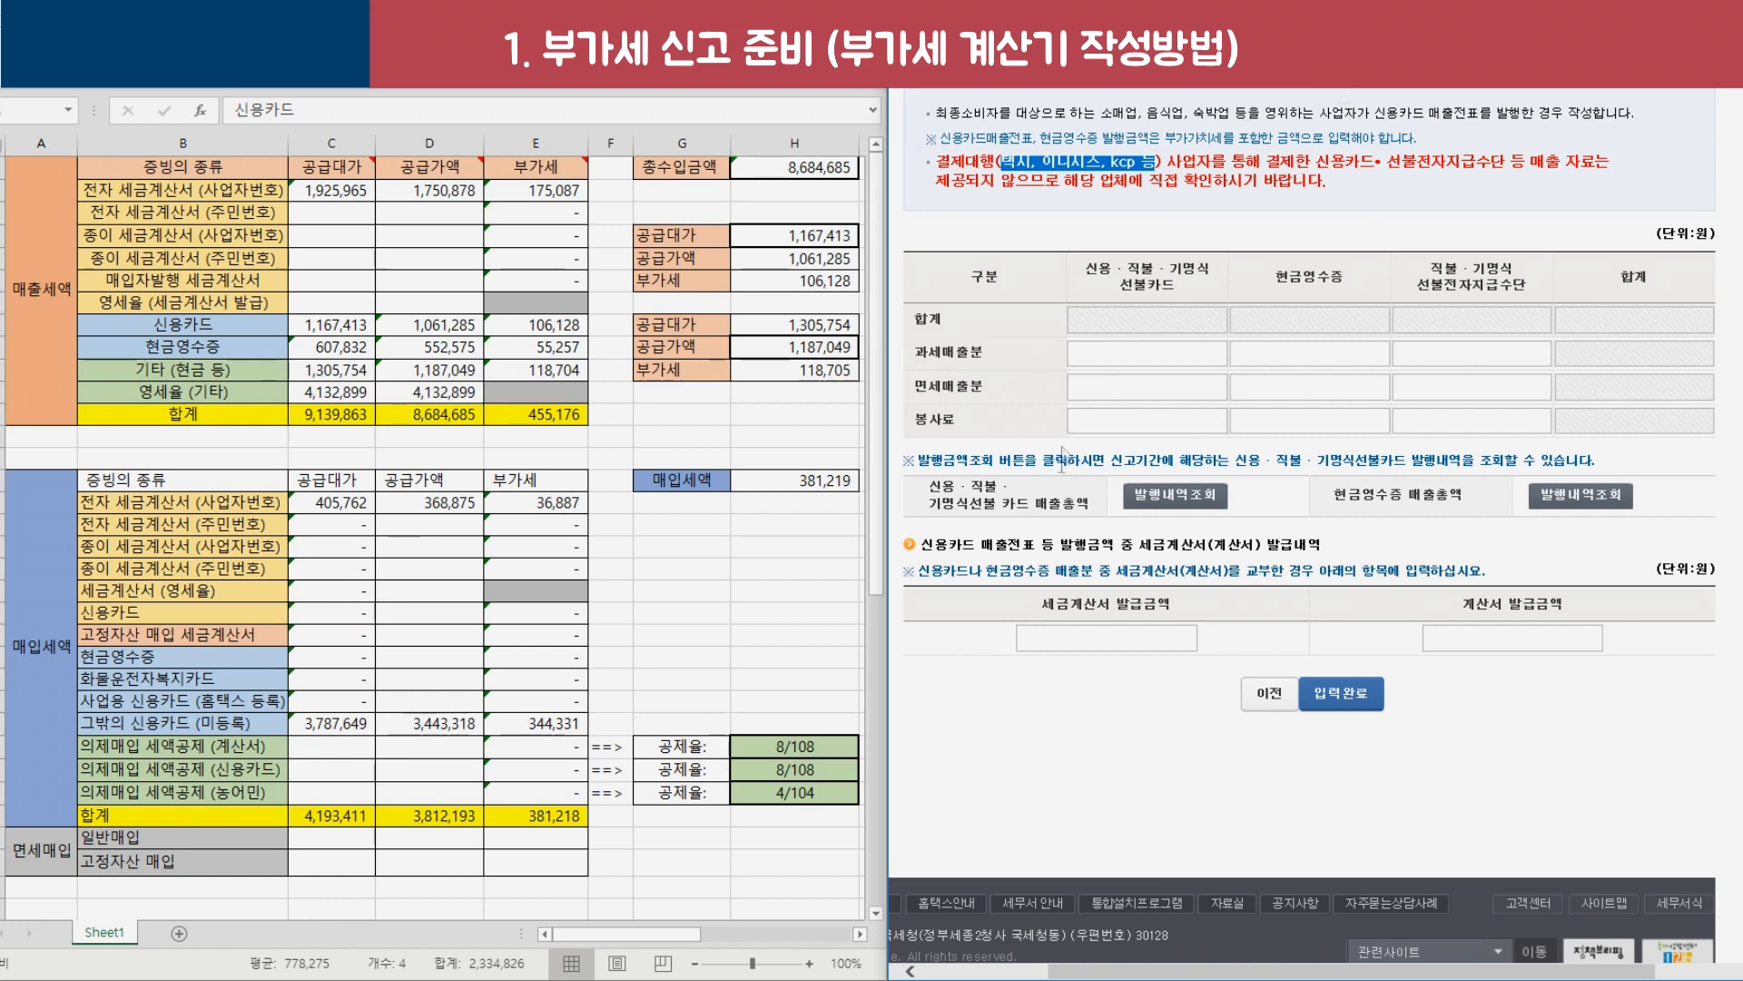
Recheck the 신용카드 row amounts and bring up the browser's open windows.
left_click_drag(181, 324, 545, 324)
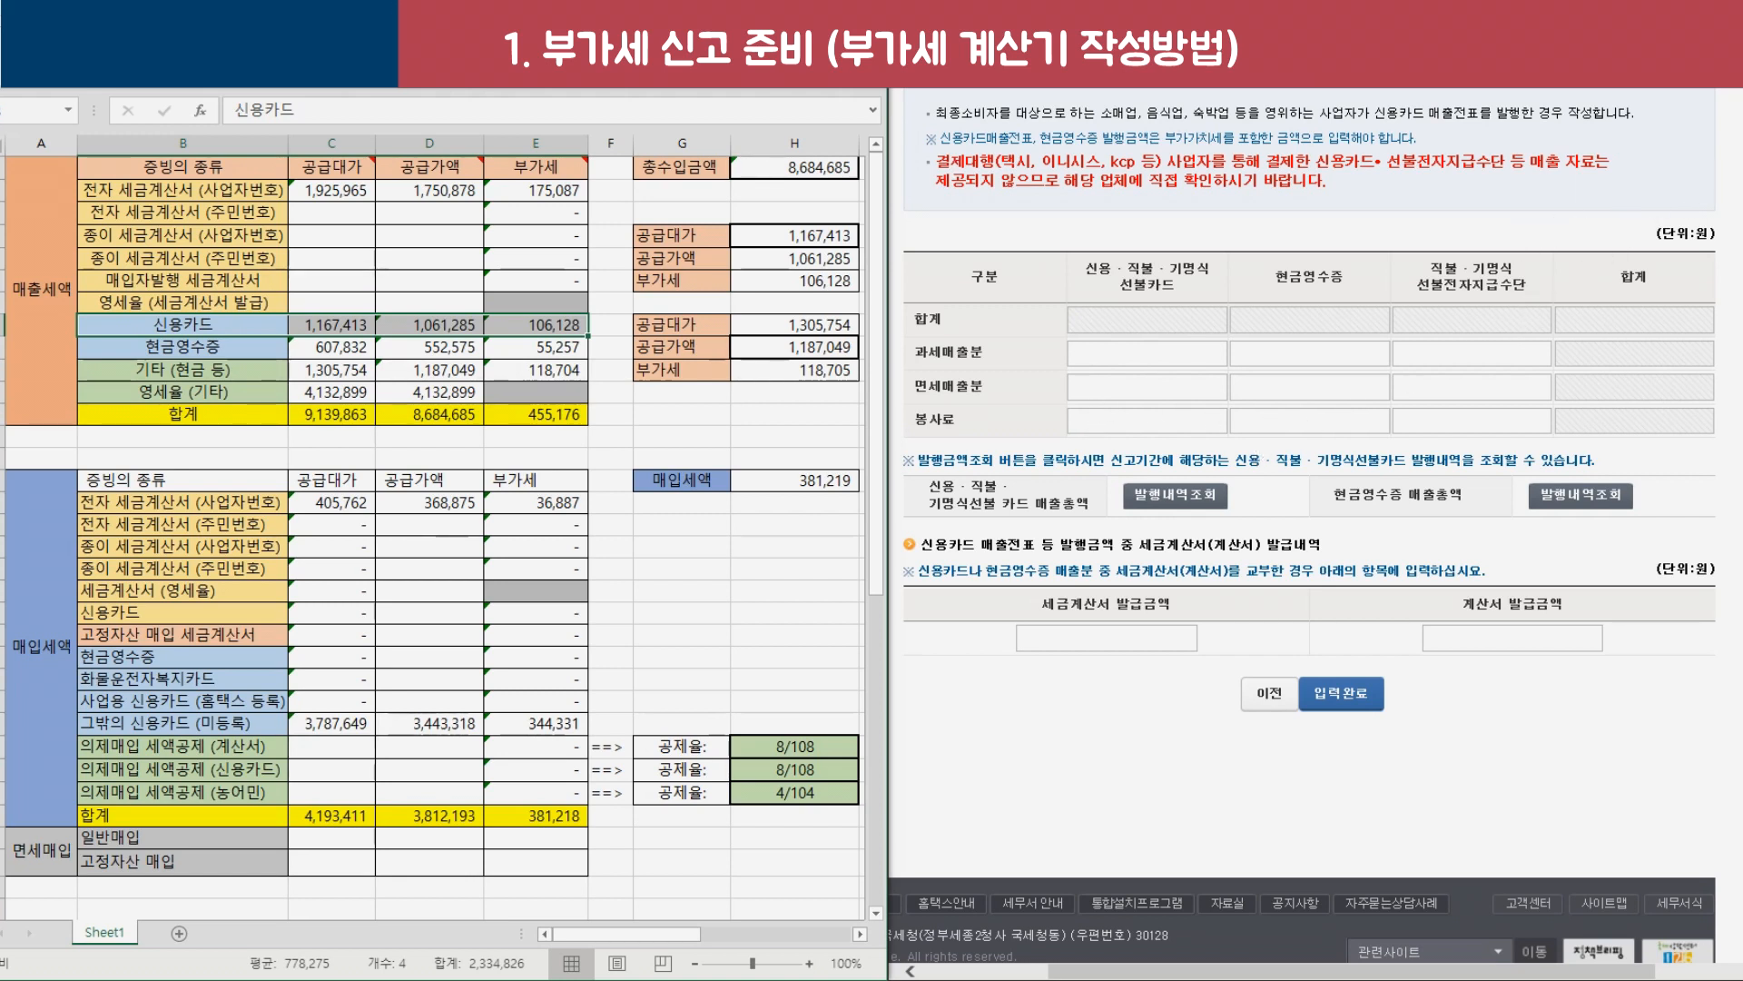
left_click(1150, 175)
left_click(1741, 272)
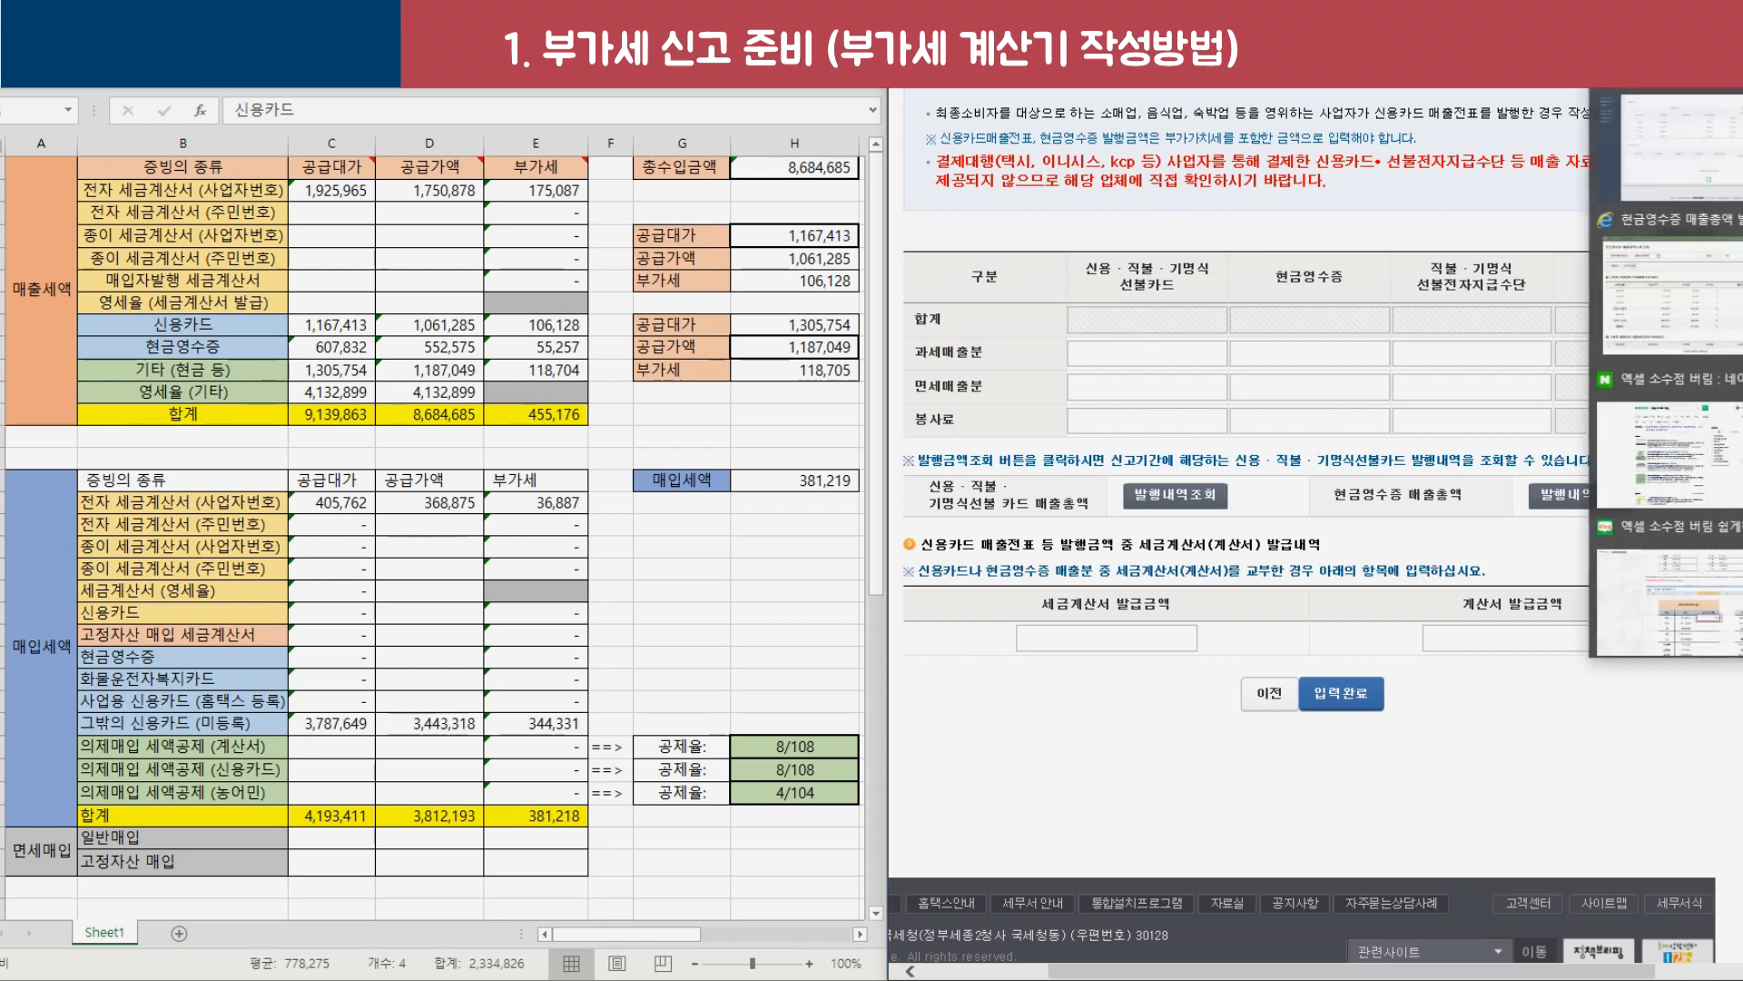
In Smart Store's sales summary, check April 294,405, May 493,243 and card total 1,167,413.
left_click(1725, 153)
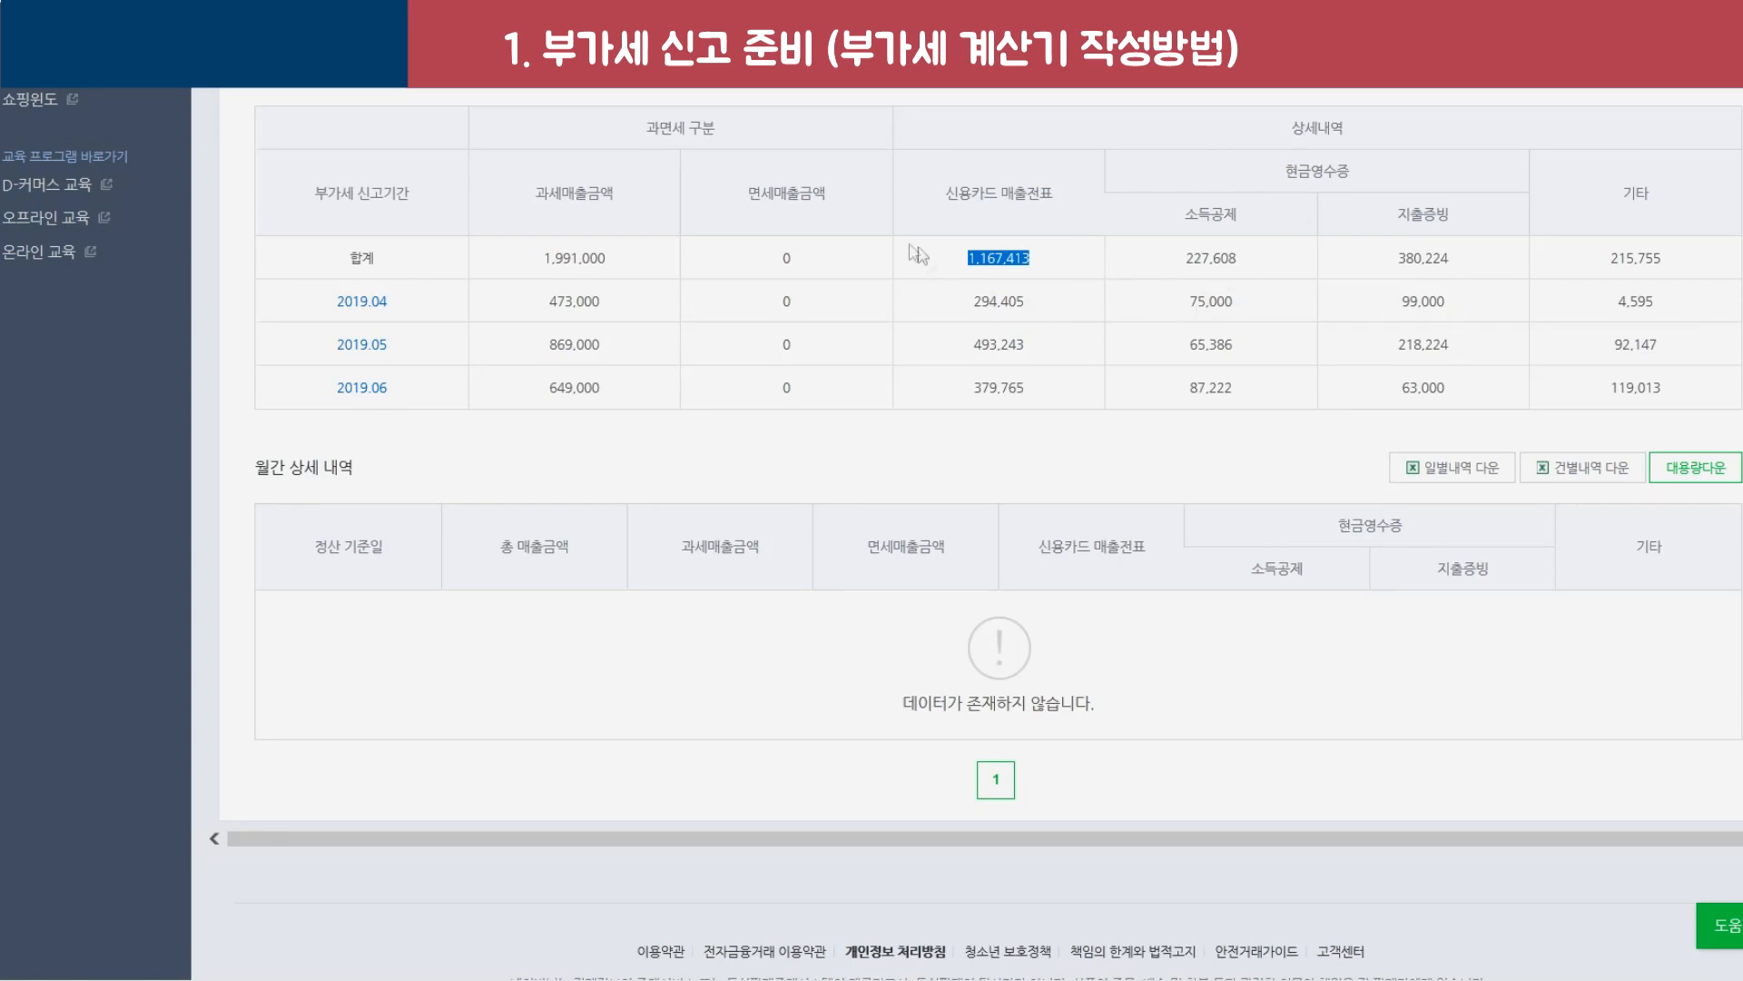
left_click(524, 388)
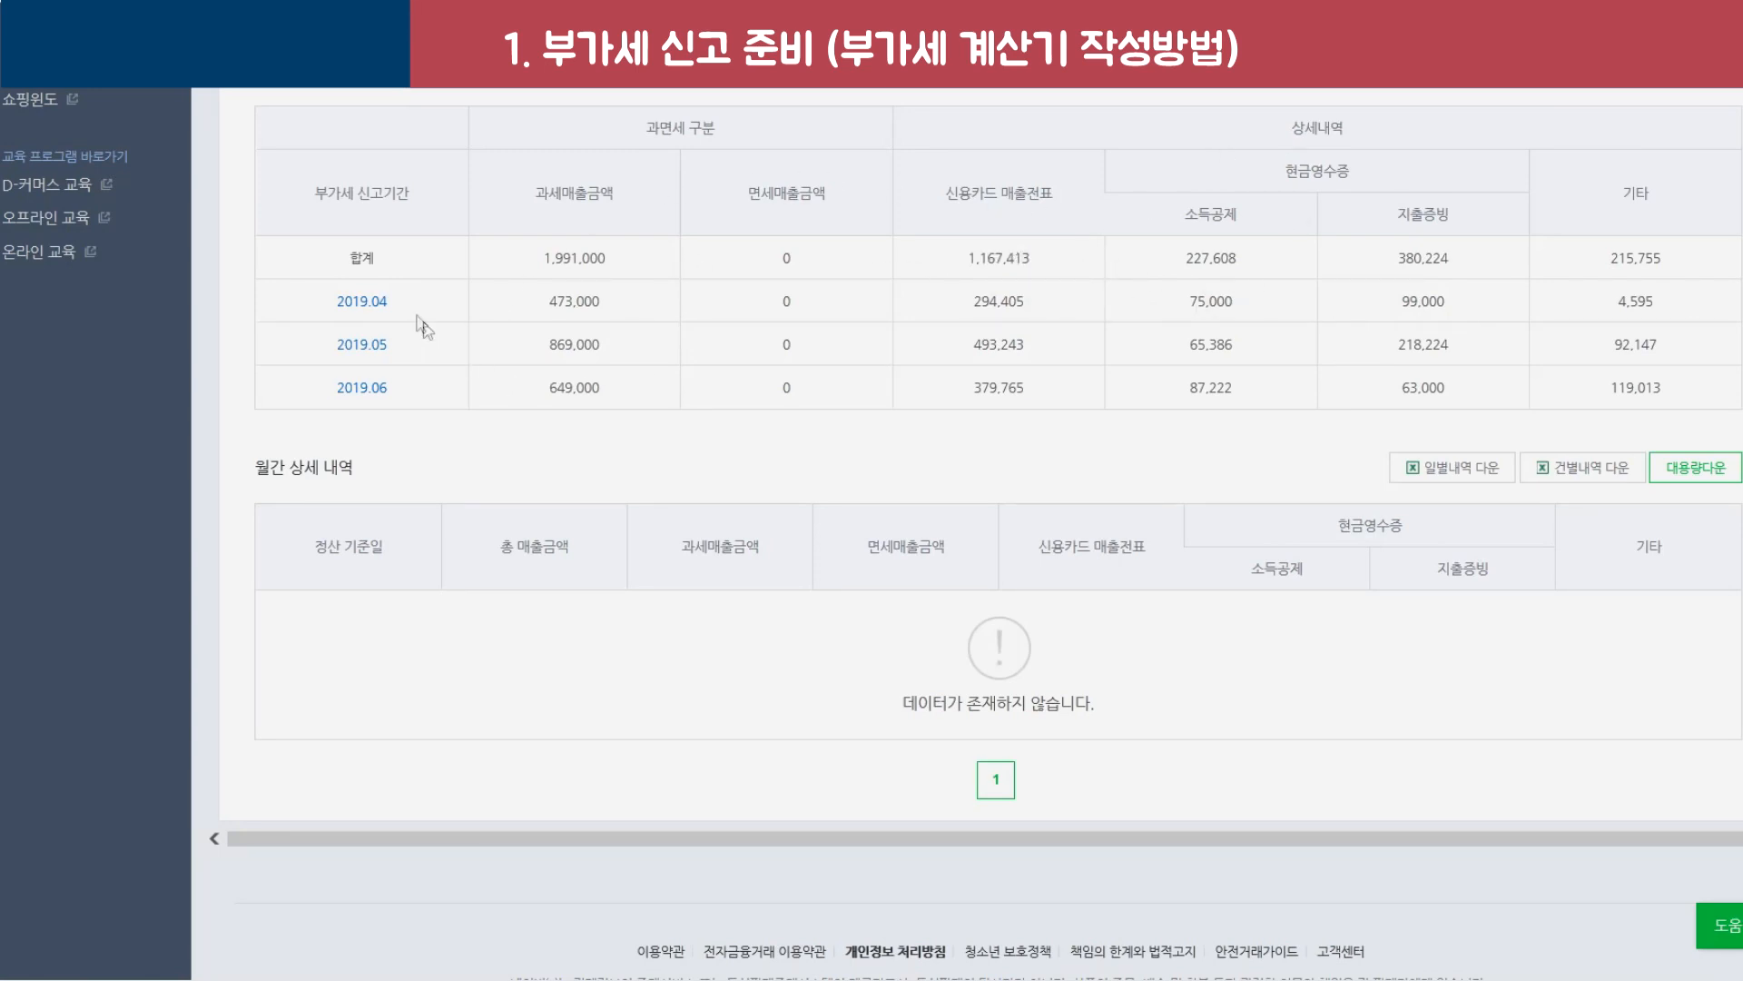
left_click_drag(317, 302, 1600, 388)
left_click(1008, 309)
left_click_drag(967, 310, 1032, 316)
left_click_drag(935, 211, 1049, 220)
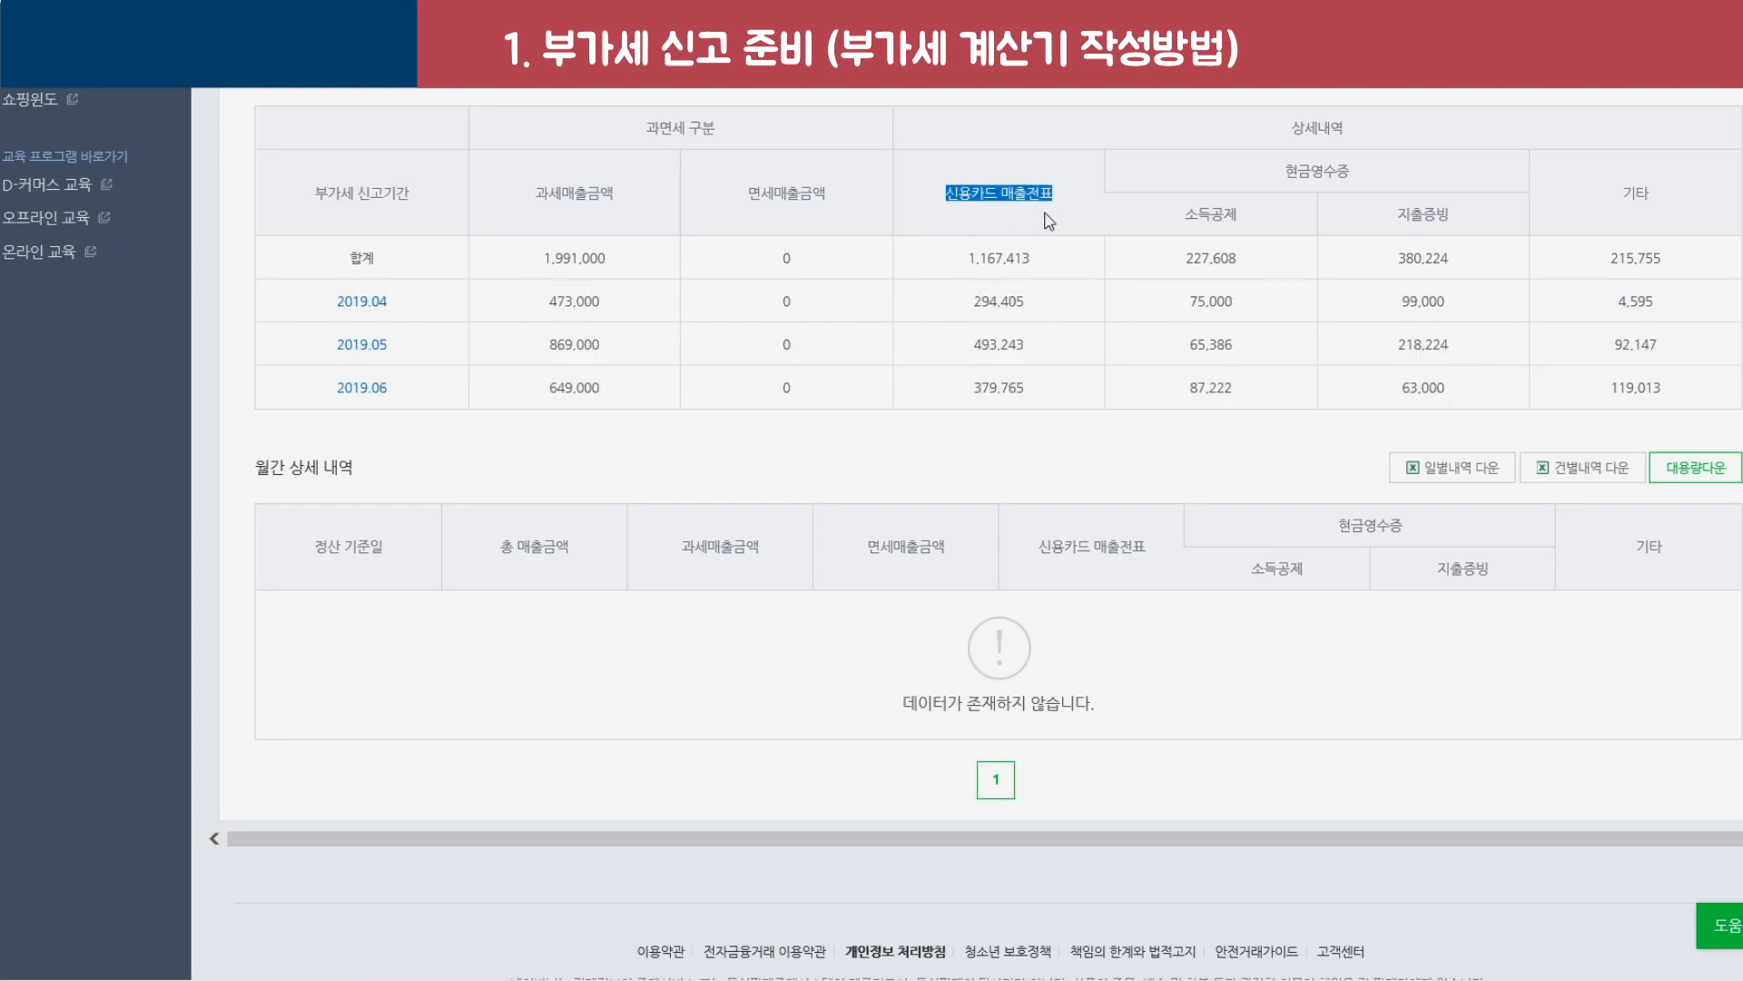
left_click_drag(962, 346, 1052, 401)
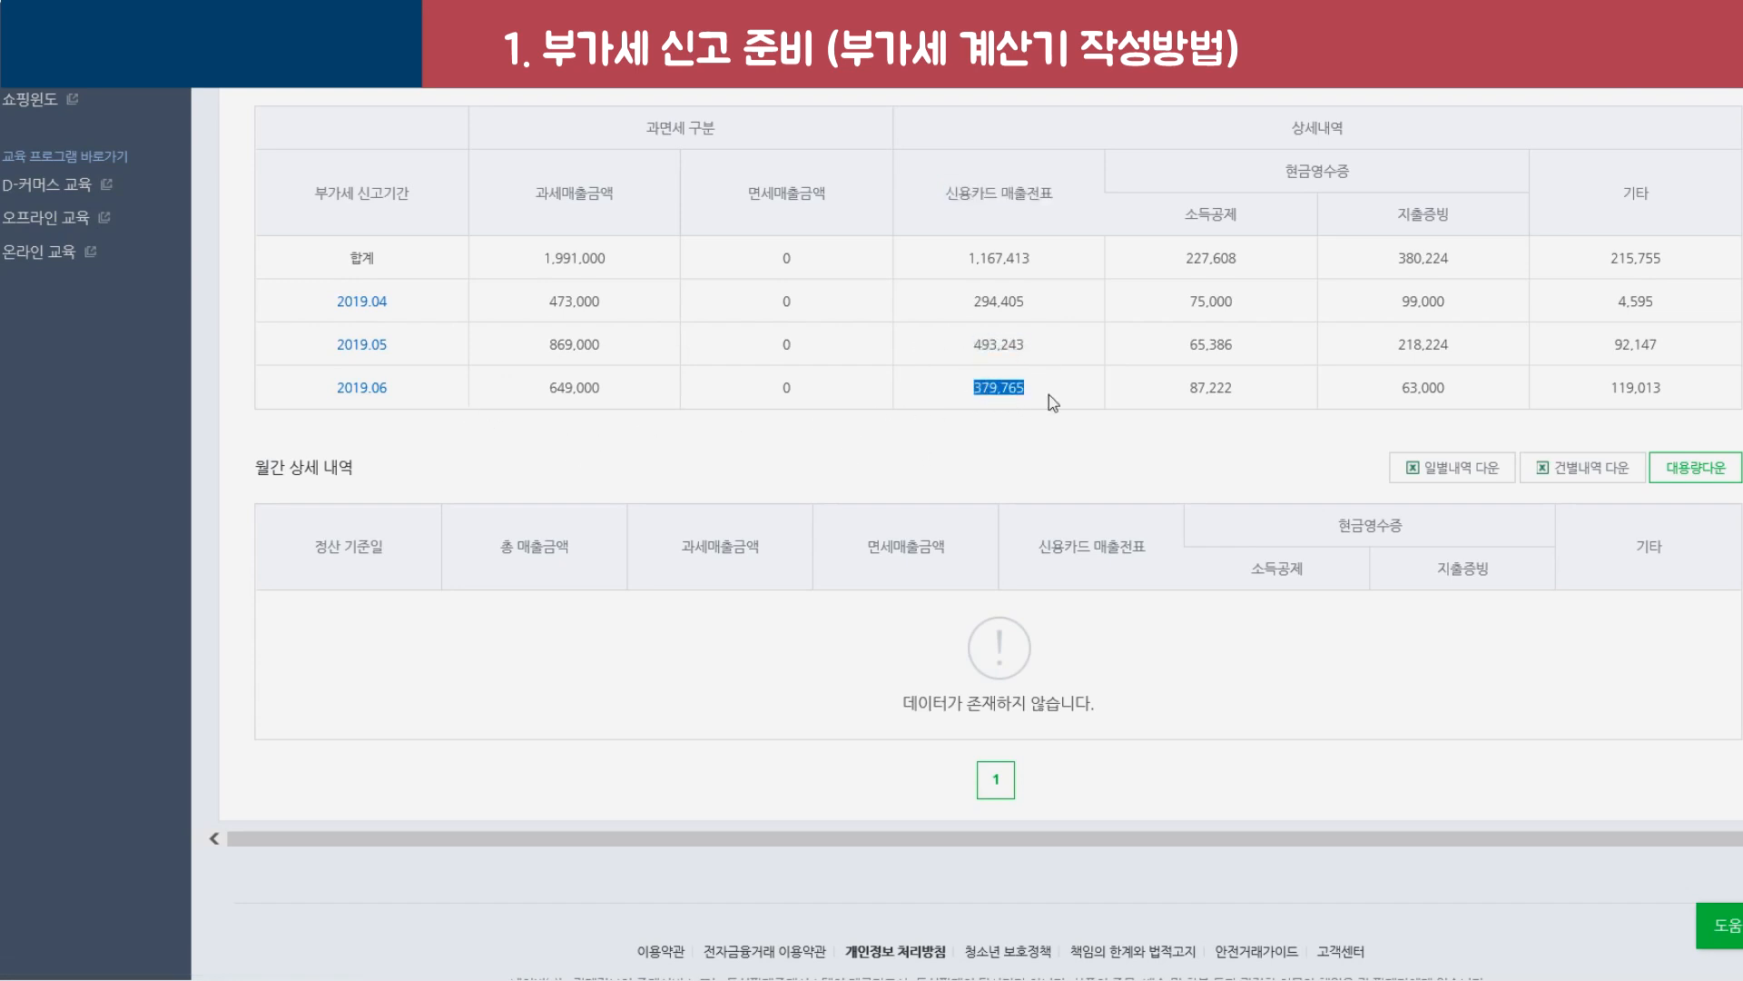
left_click_drag(962, 258, 1032, 267)
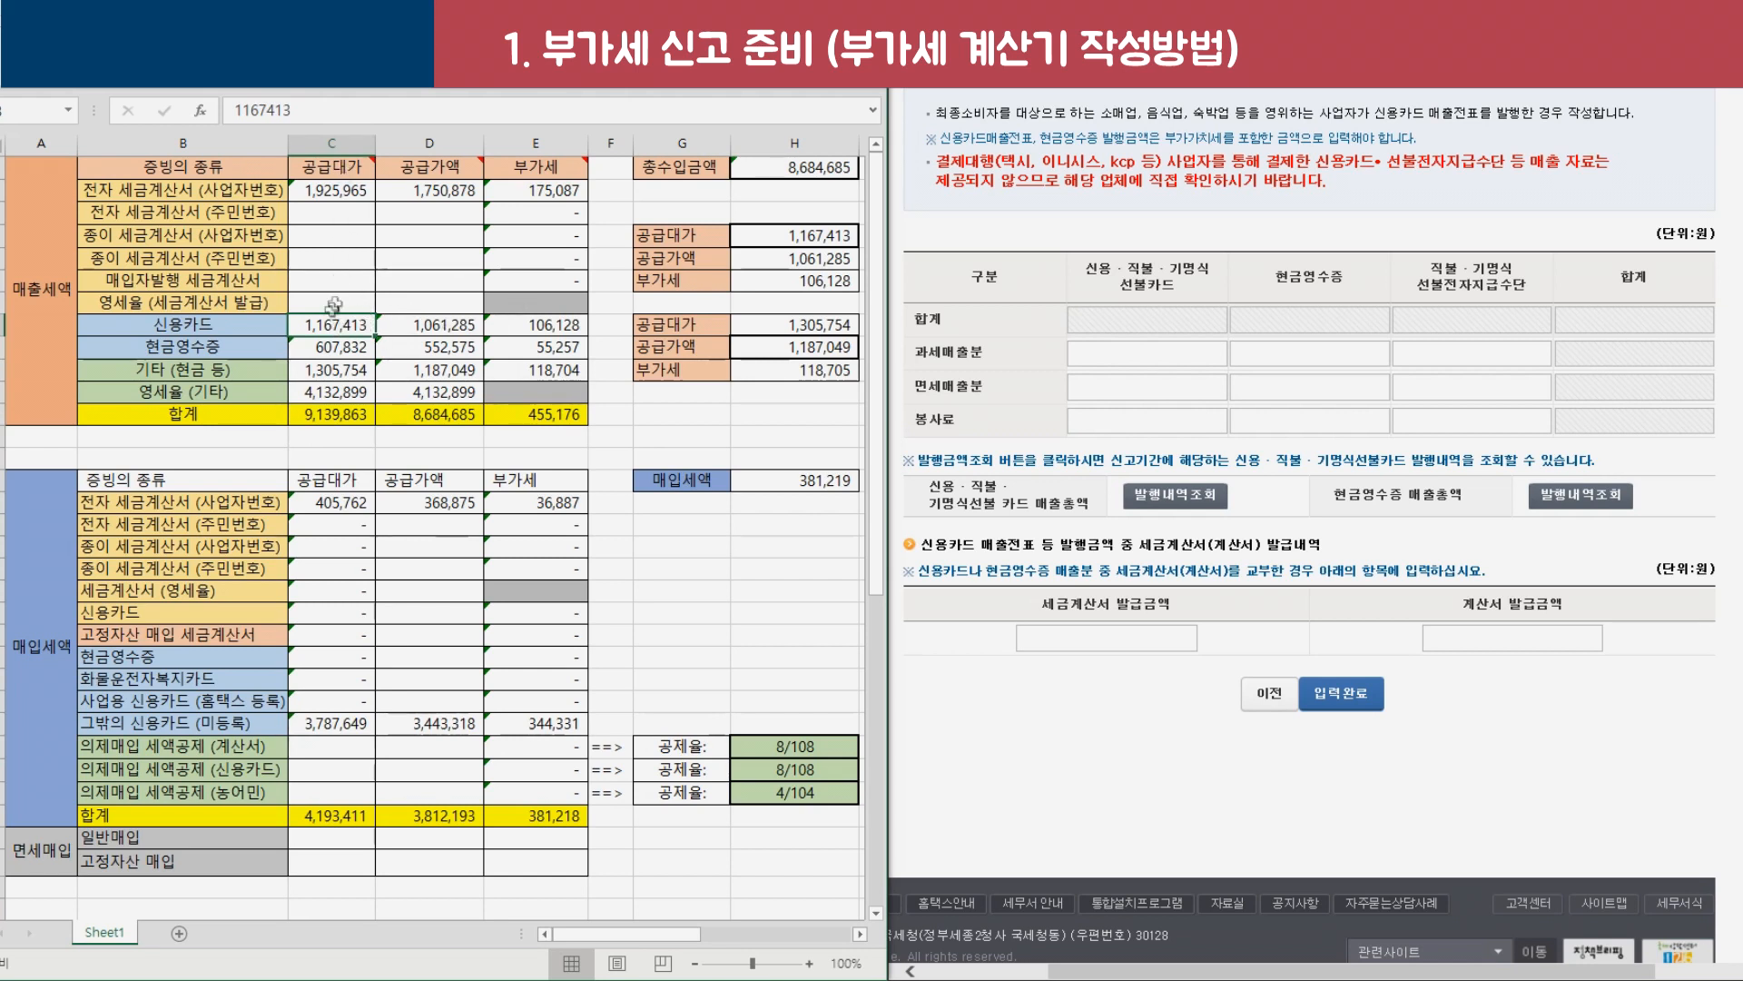
Check the credit card total, supply and VAT formulas in C8–E8, then open the cash receipt lookup.
left_click(431, 325)
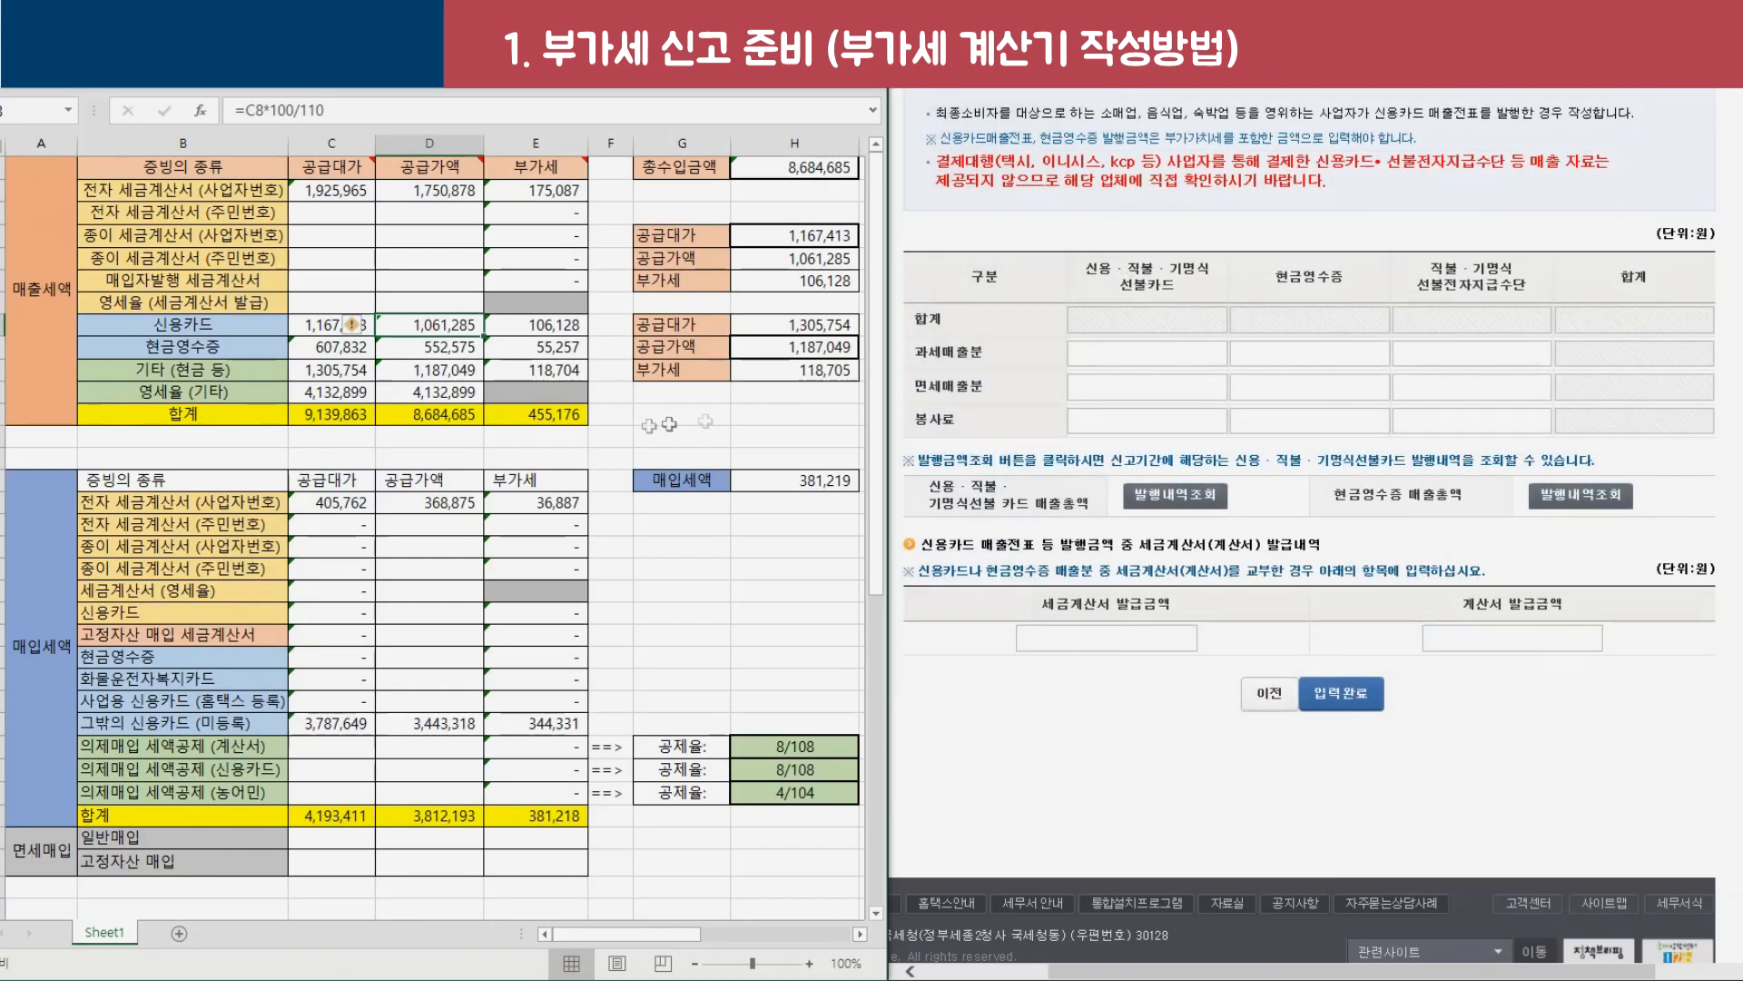
left_click(303, 325)
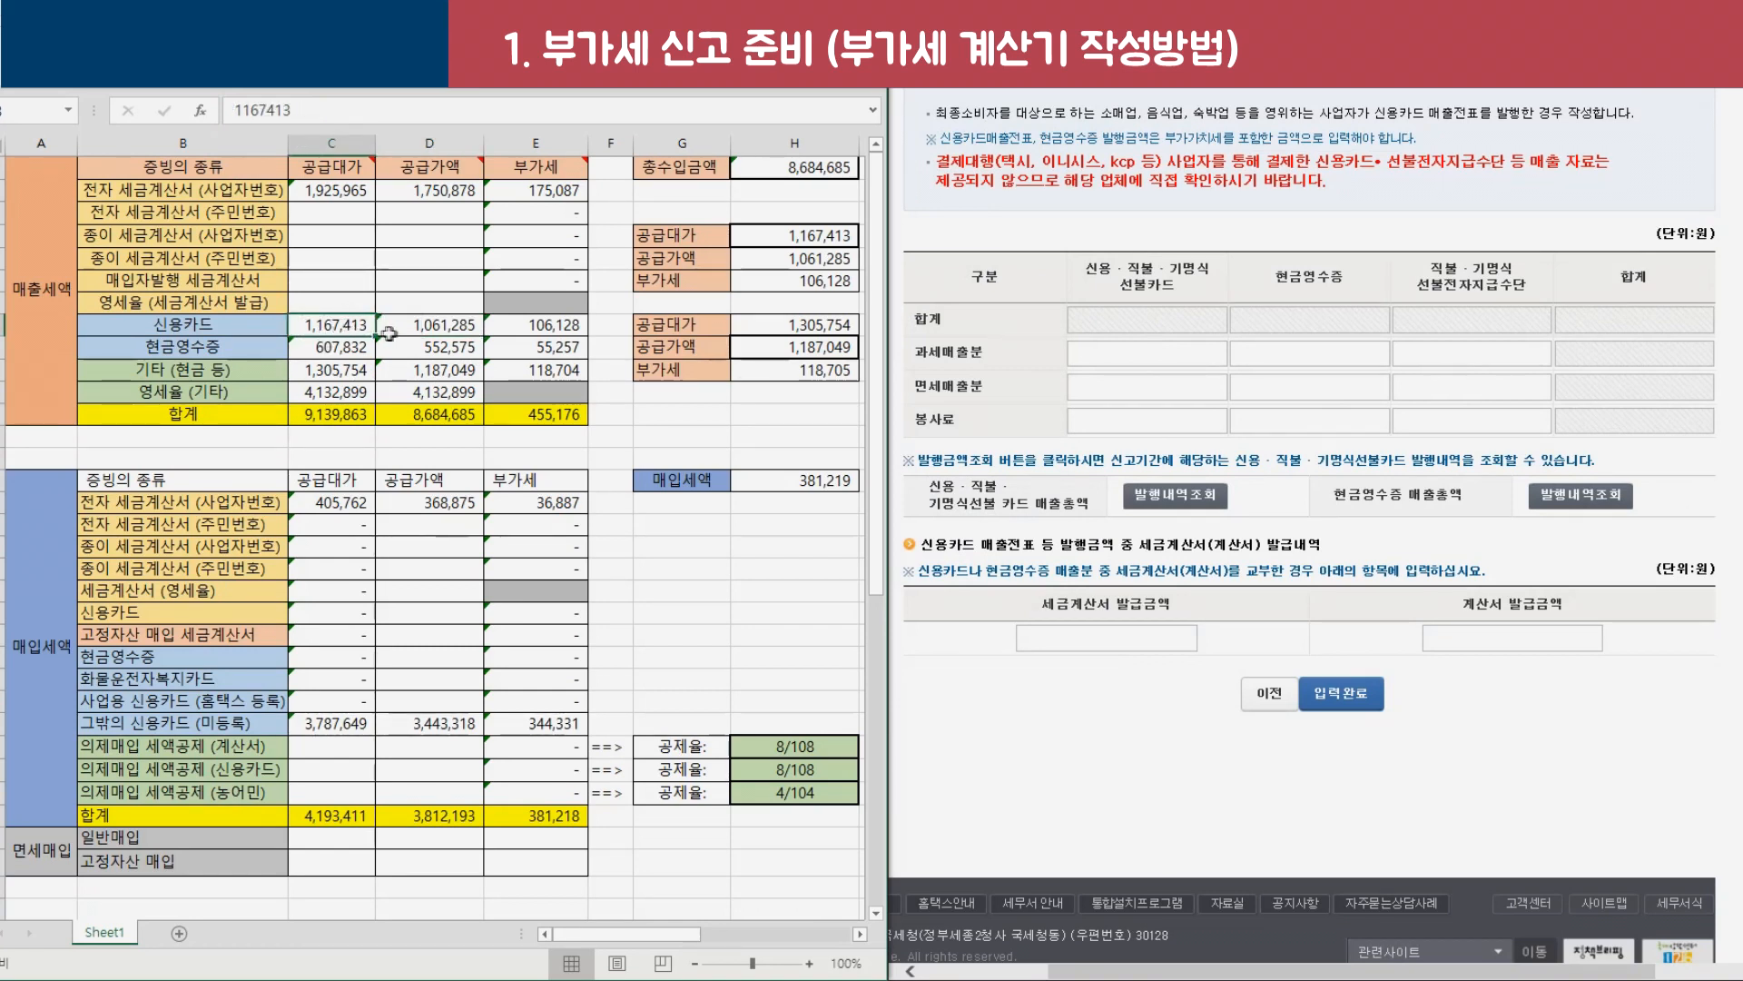
left_click(428, 328)
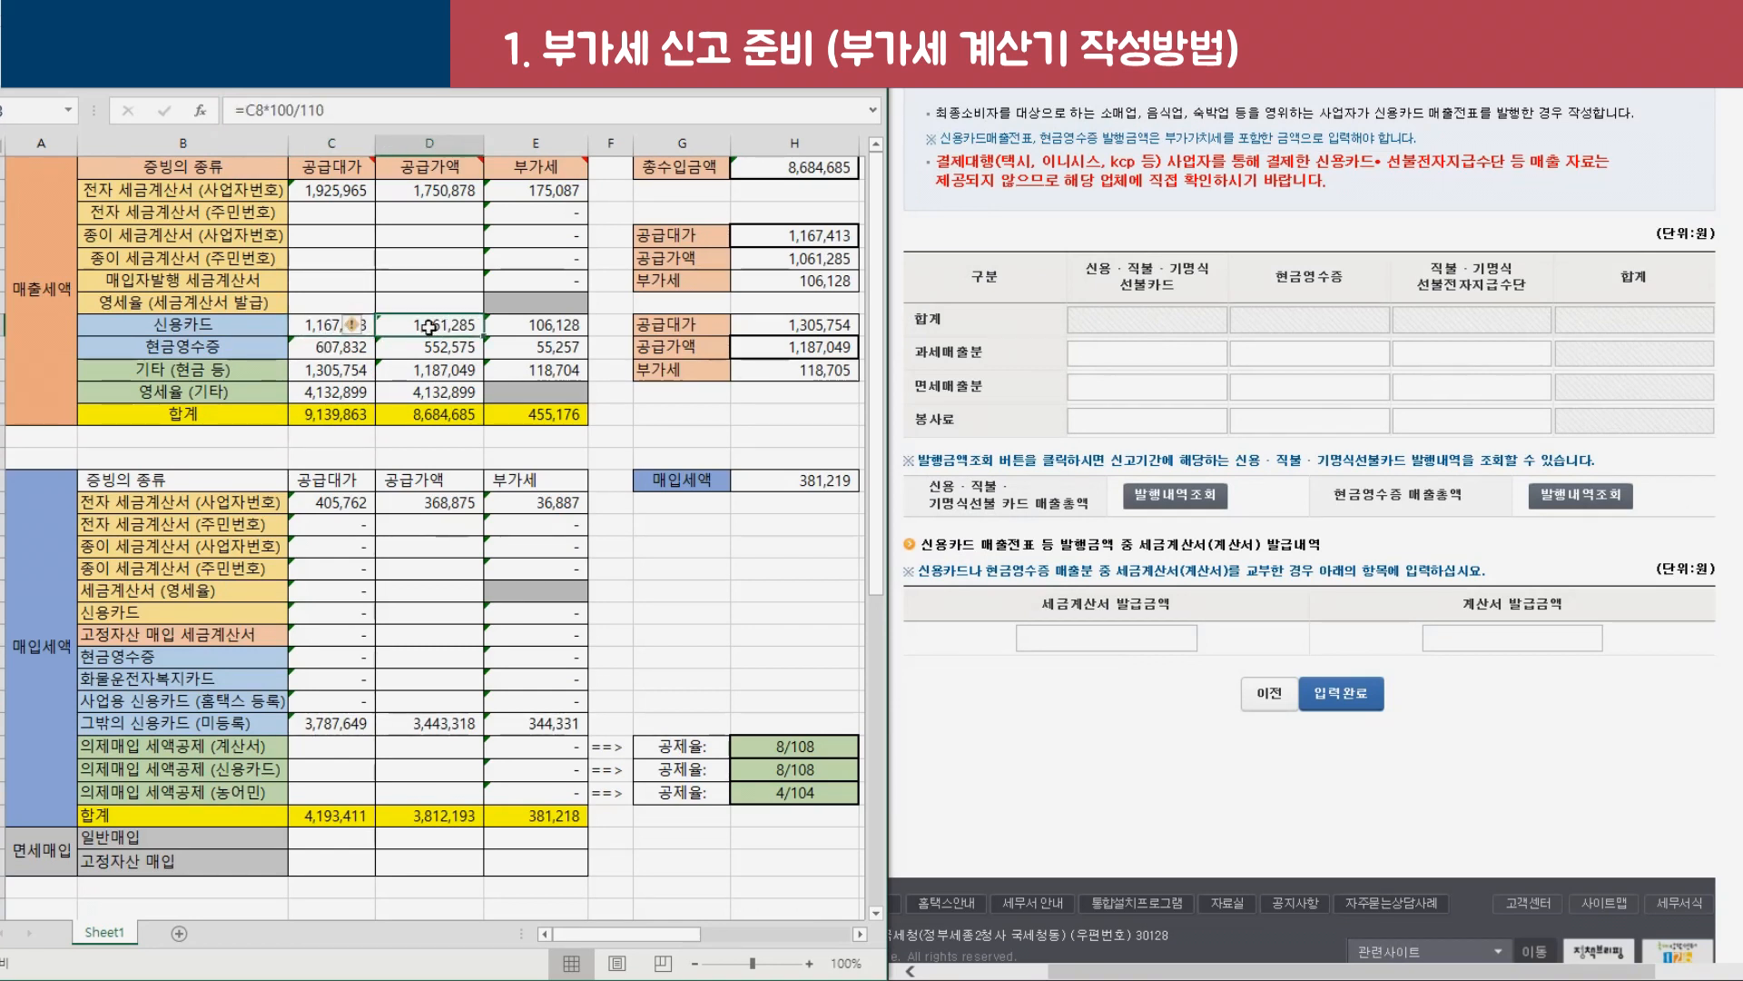
left_click(545, 325)
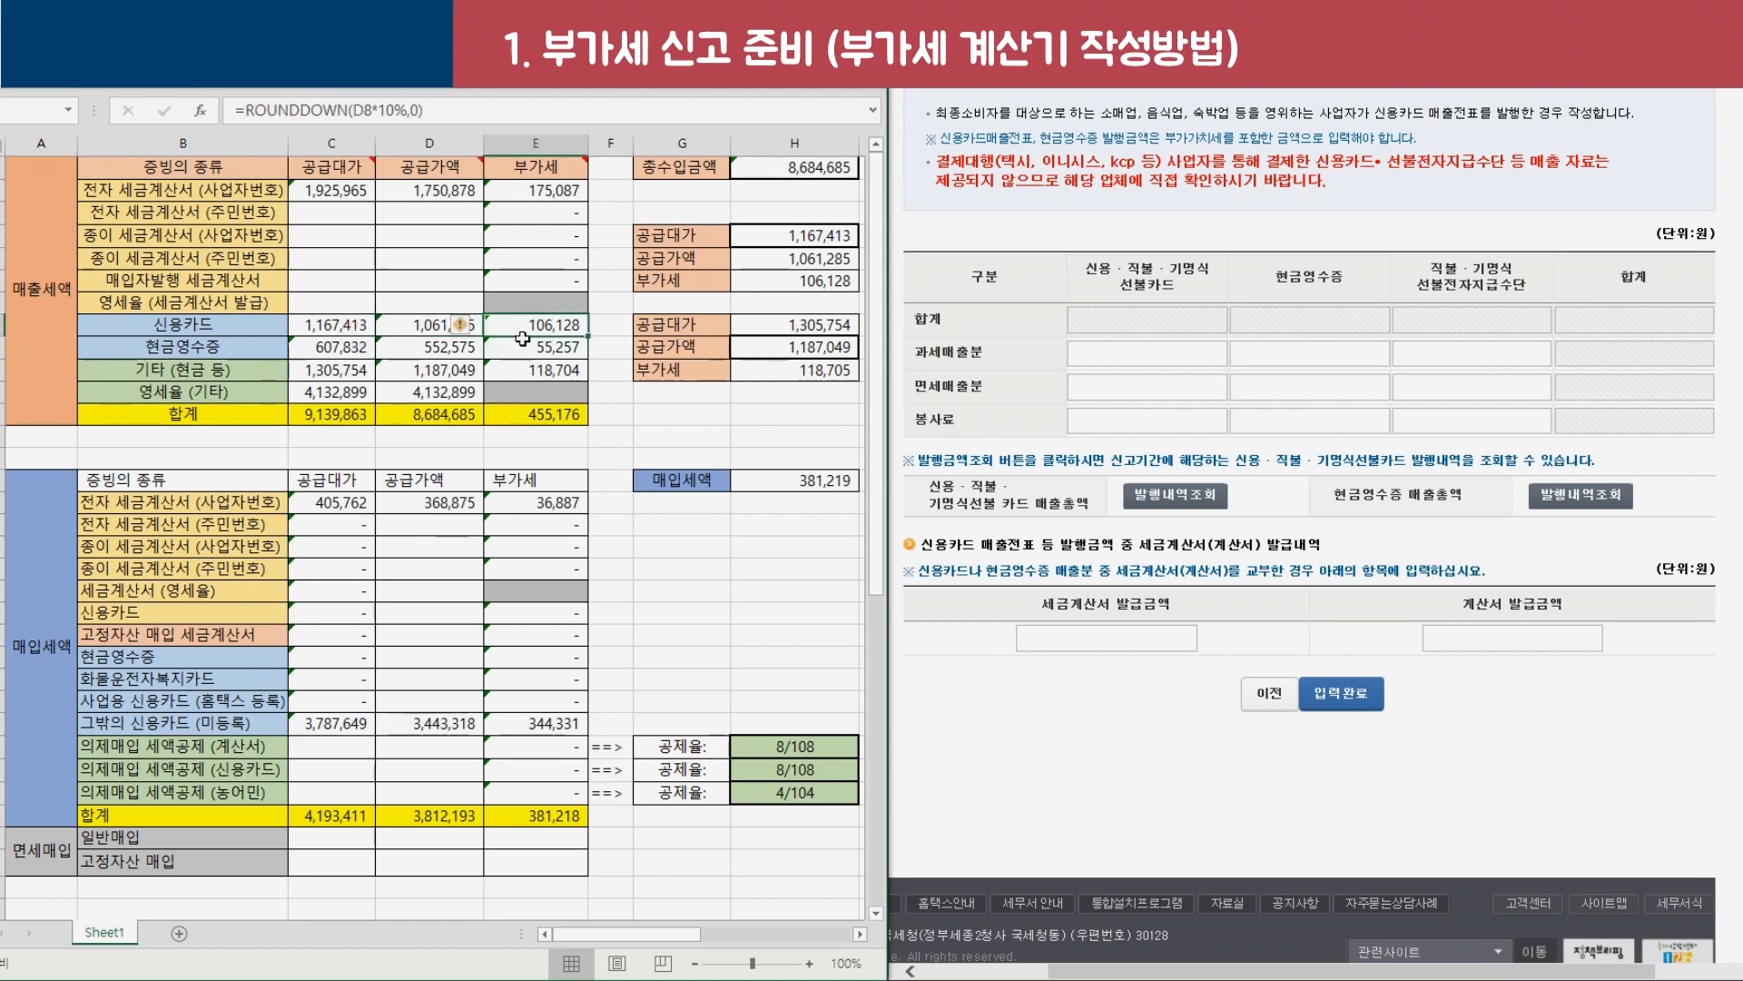
left_click_drag(317, 349, 536, 350)
left_click(1581, 497)
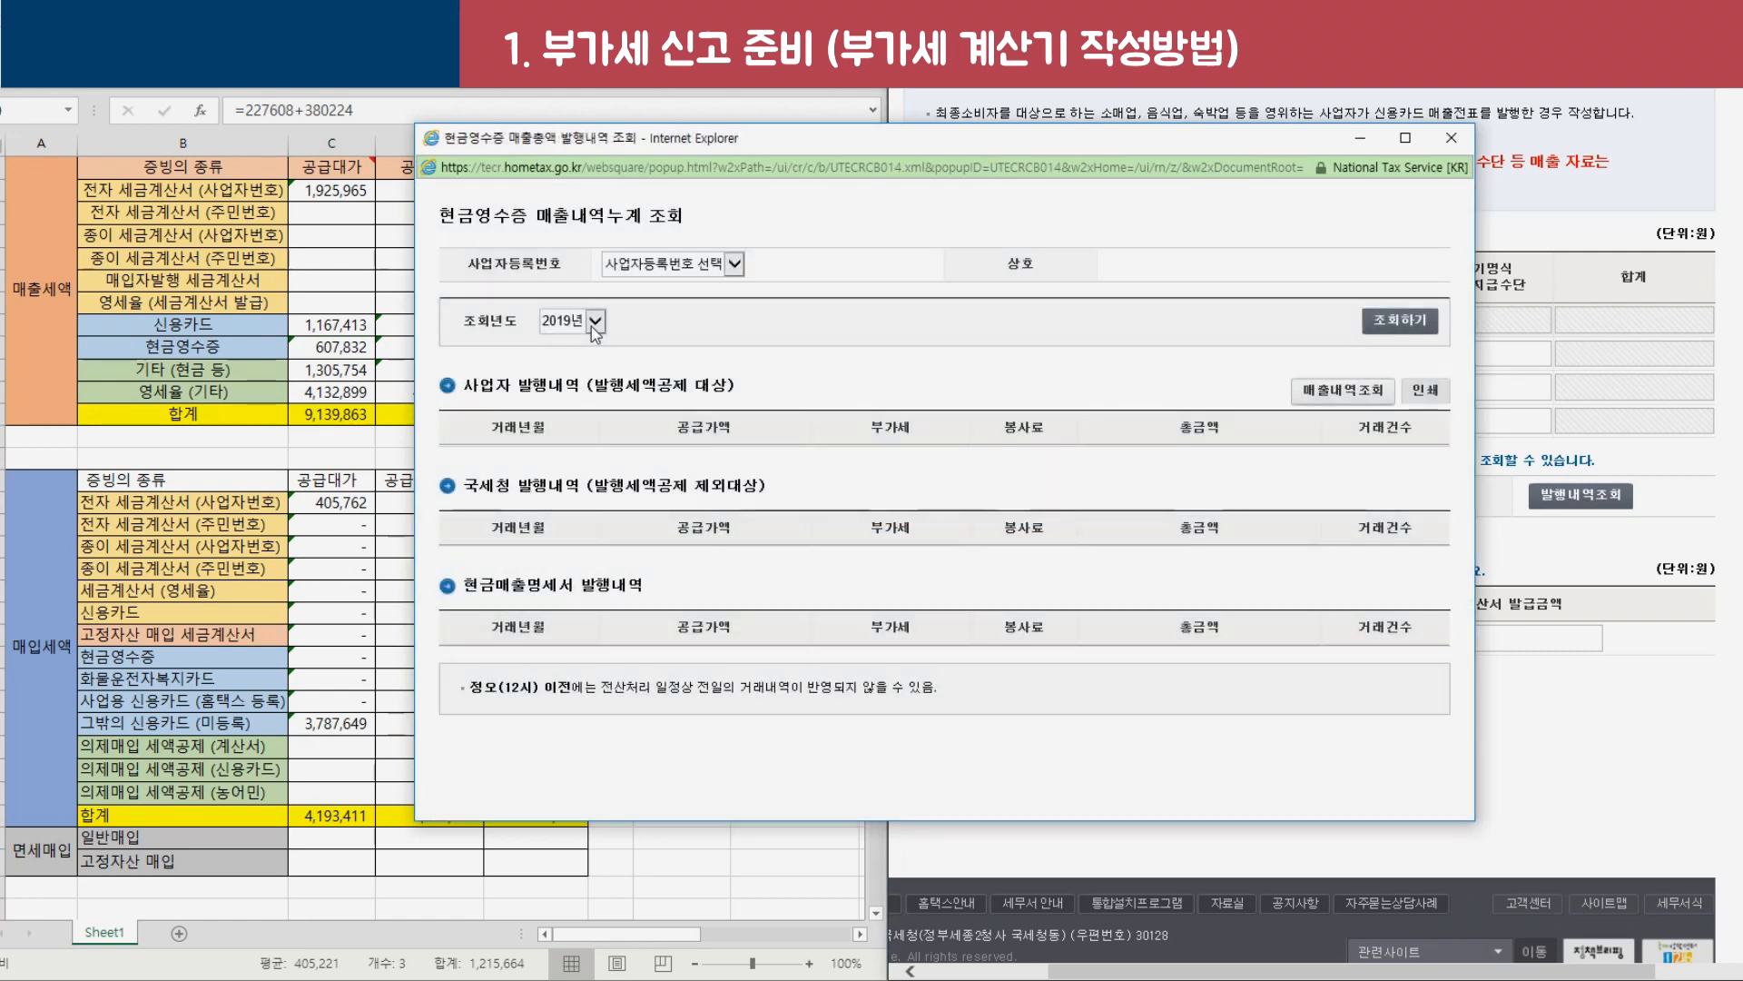
Look up 2019 cash receipt sales for the business number, showing first-half supply value 552,576.
left_click(592, 324)
left_click(592, 324)
left_click(1414, 322)
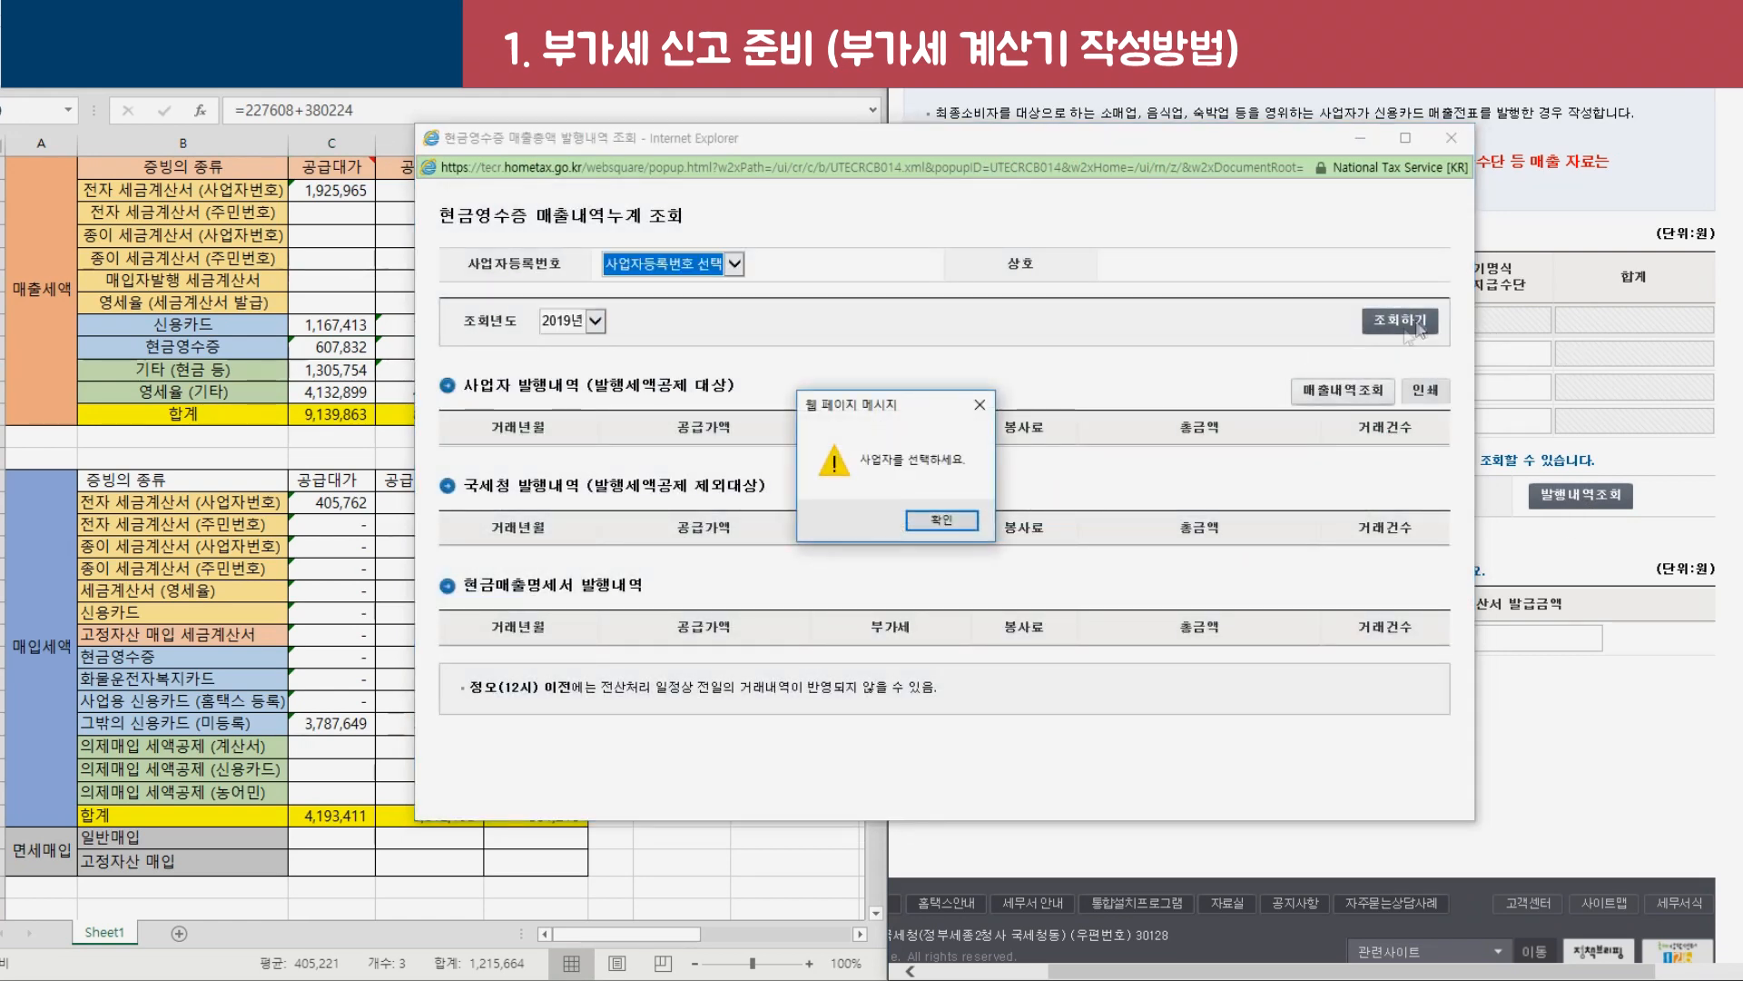
left_click(944, 520)
left_click(732, 271)
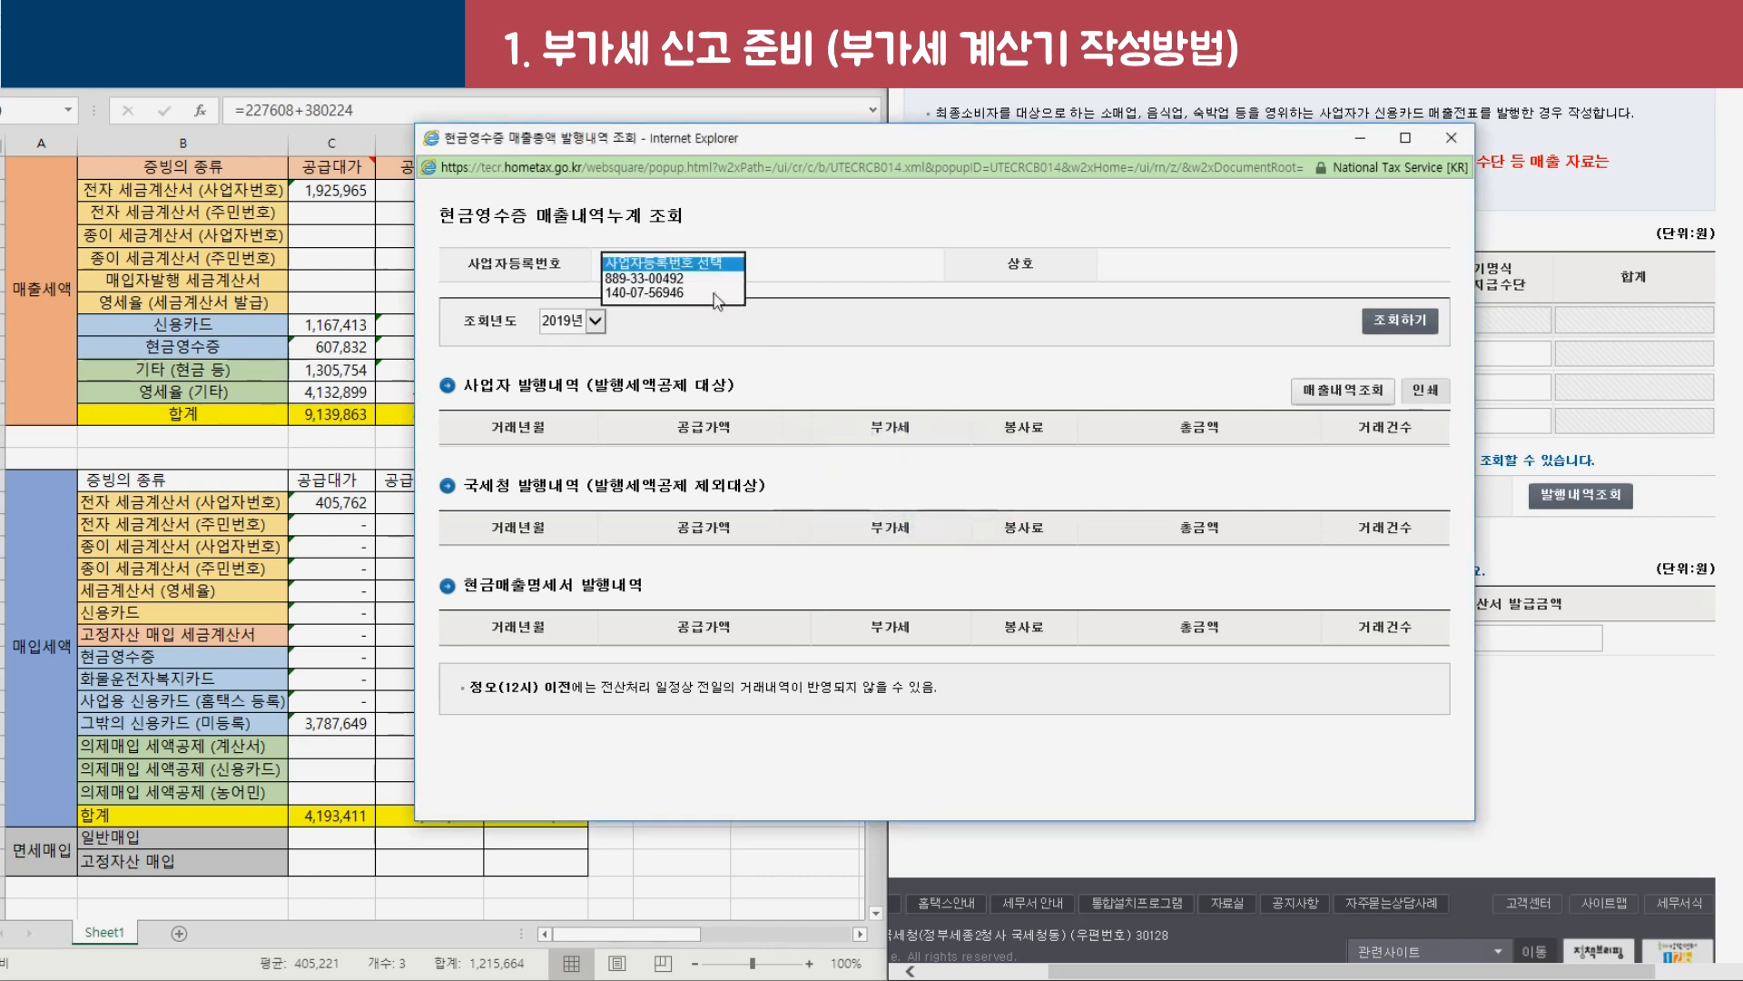
left_click(713, 278)
left_click(1407, 324)
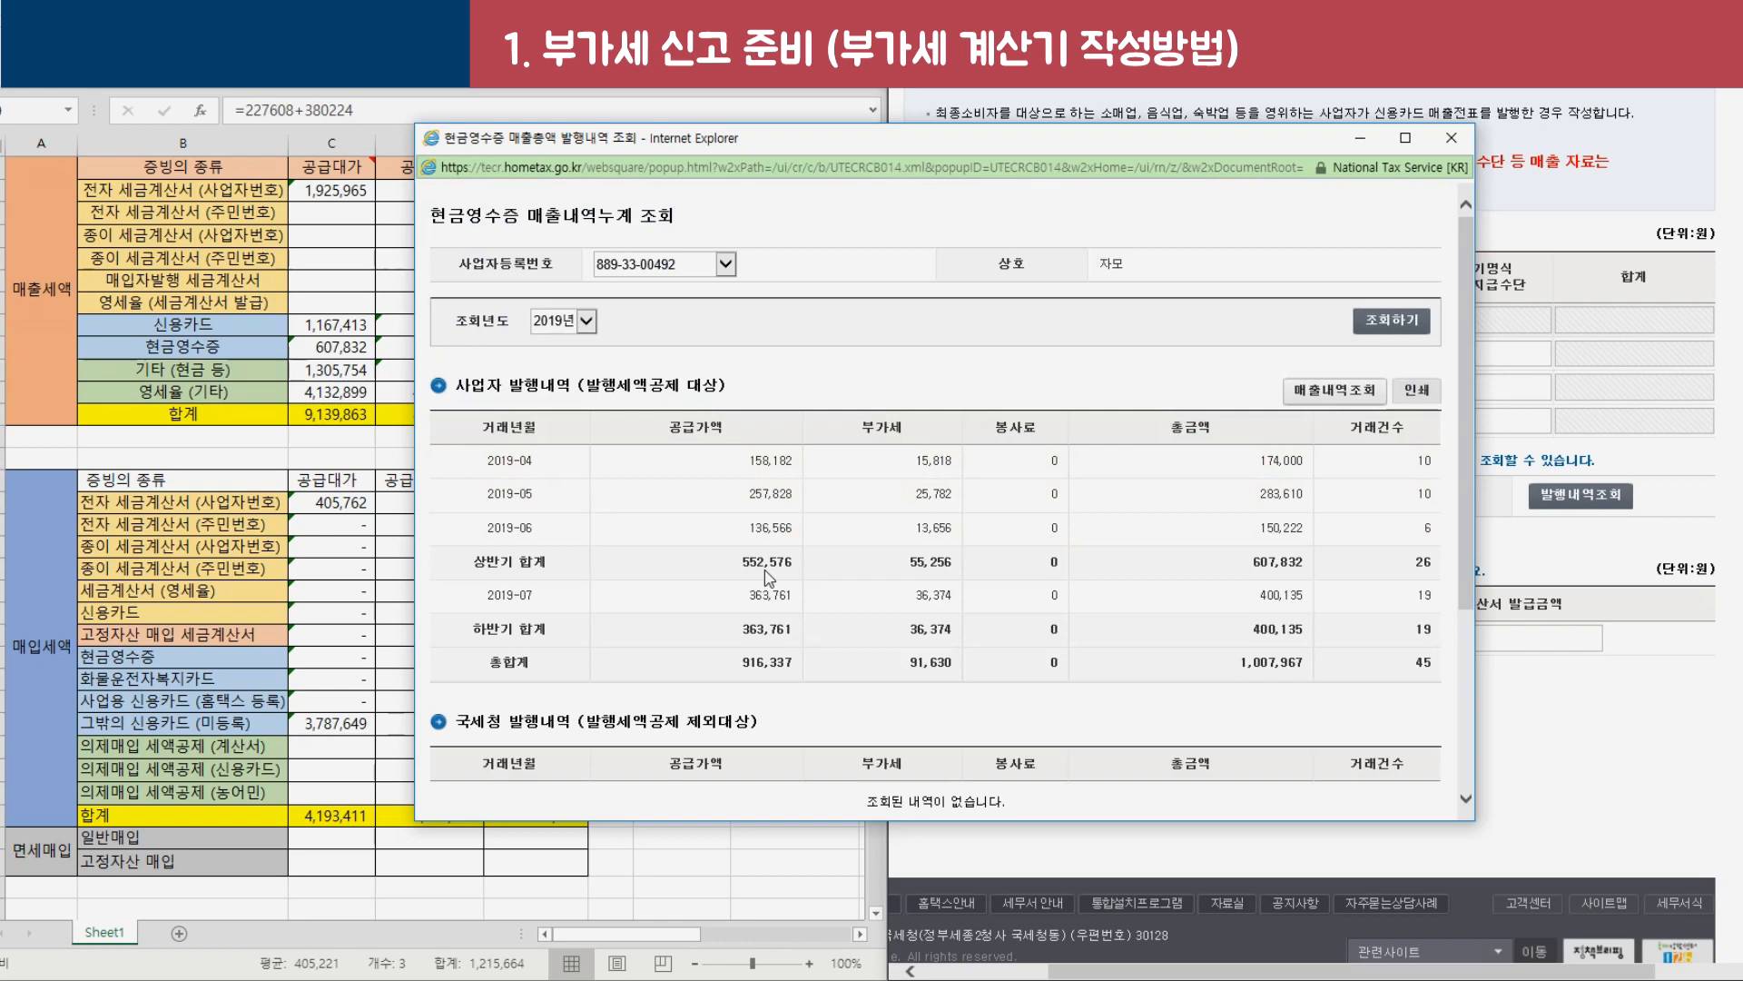
left_click_drag(734, 565, 798, 563)
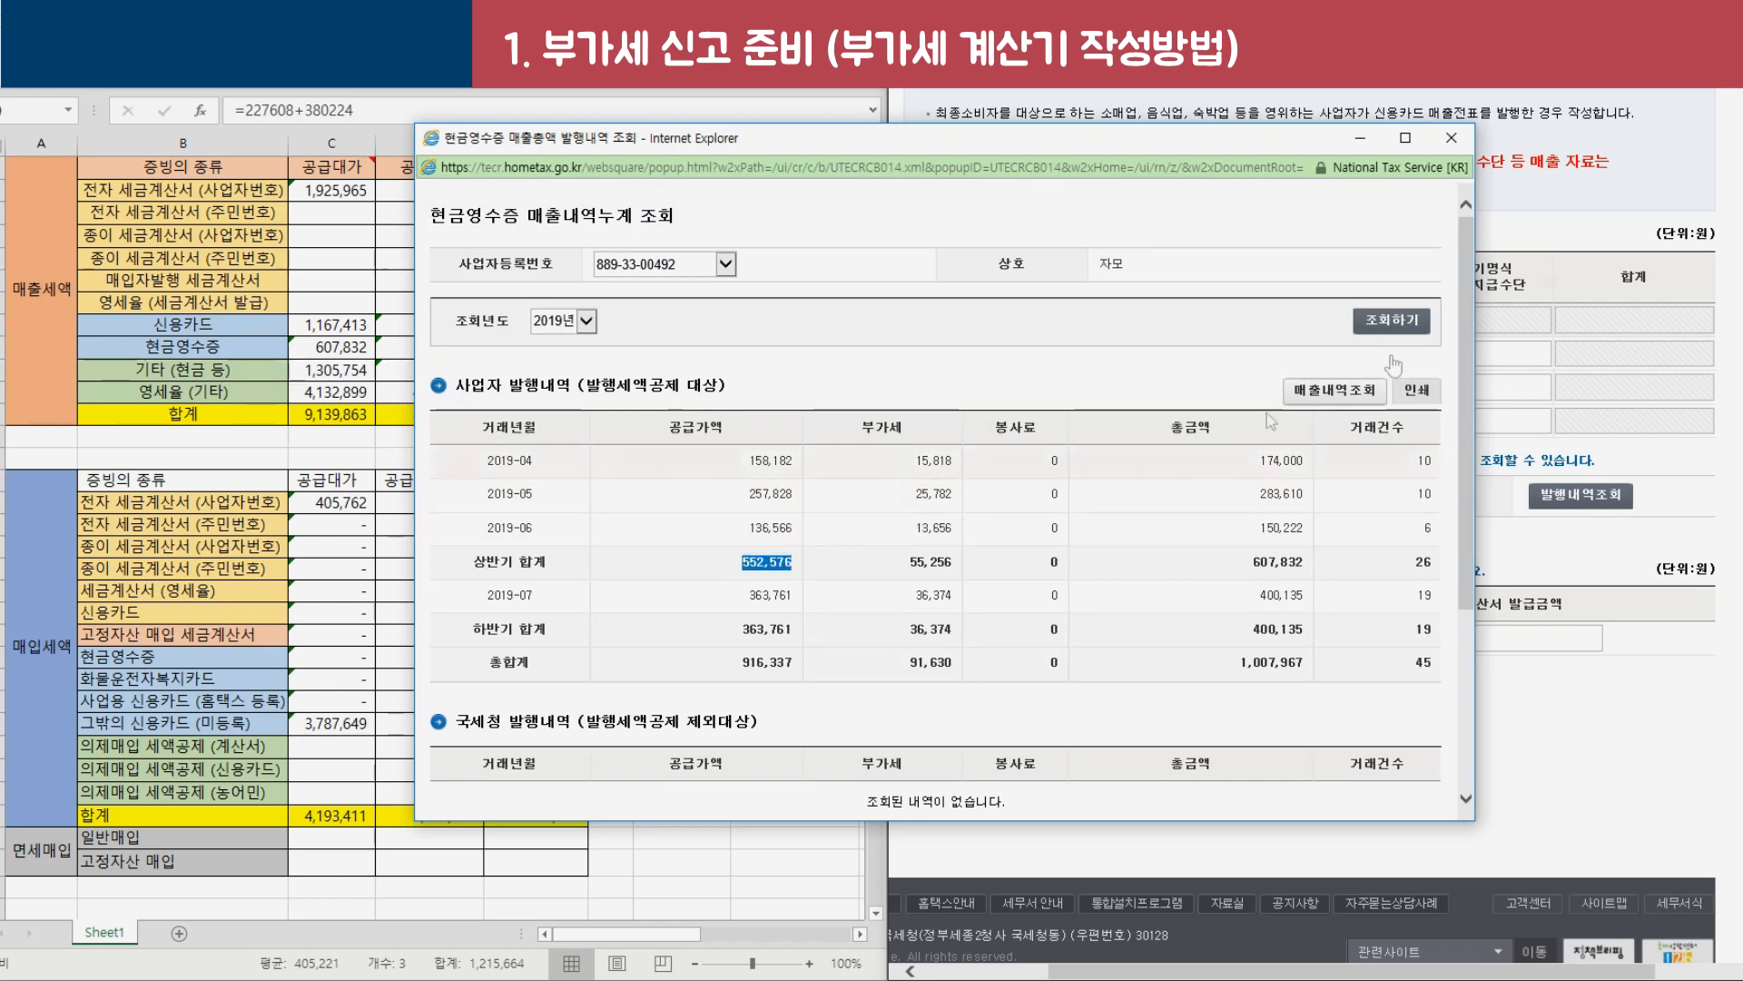
left_click(1451, 137)
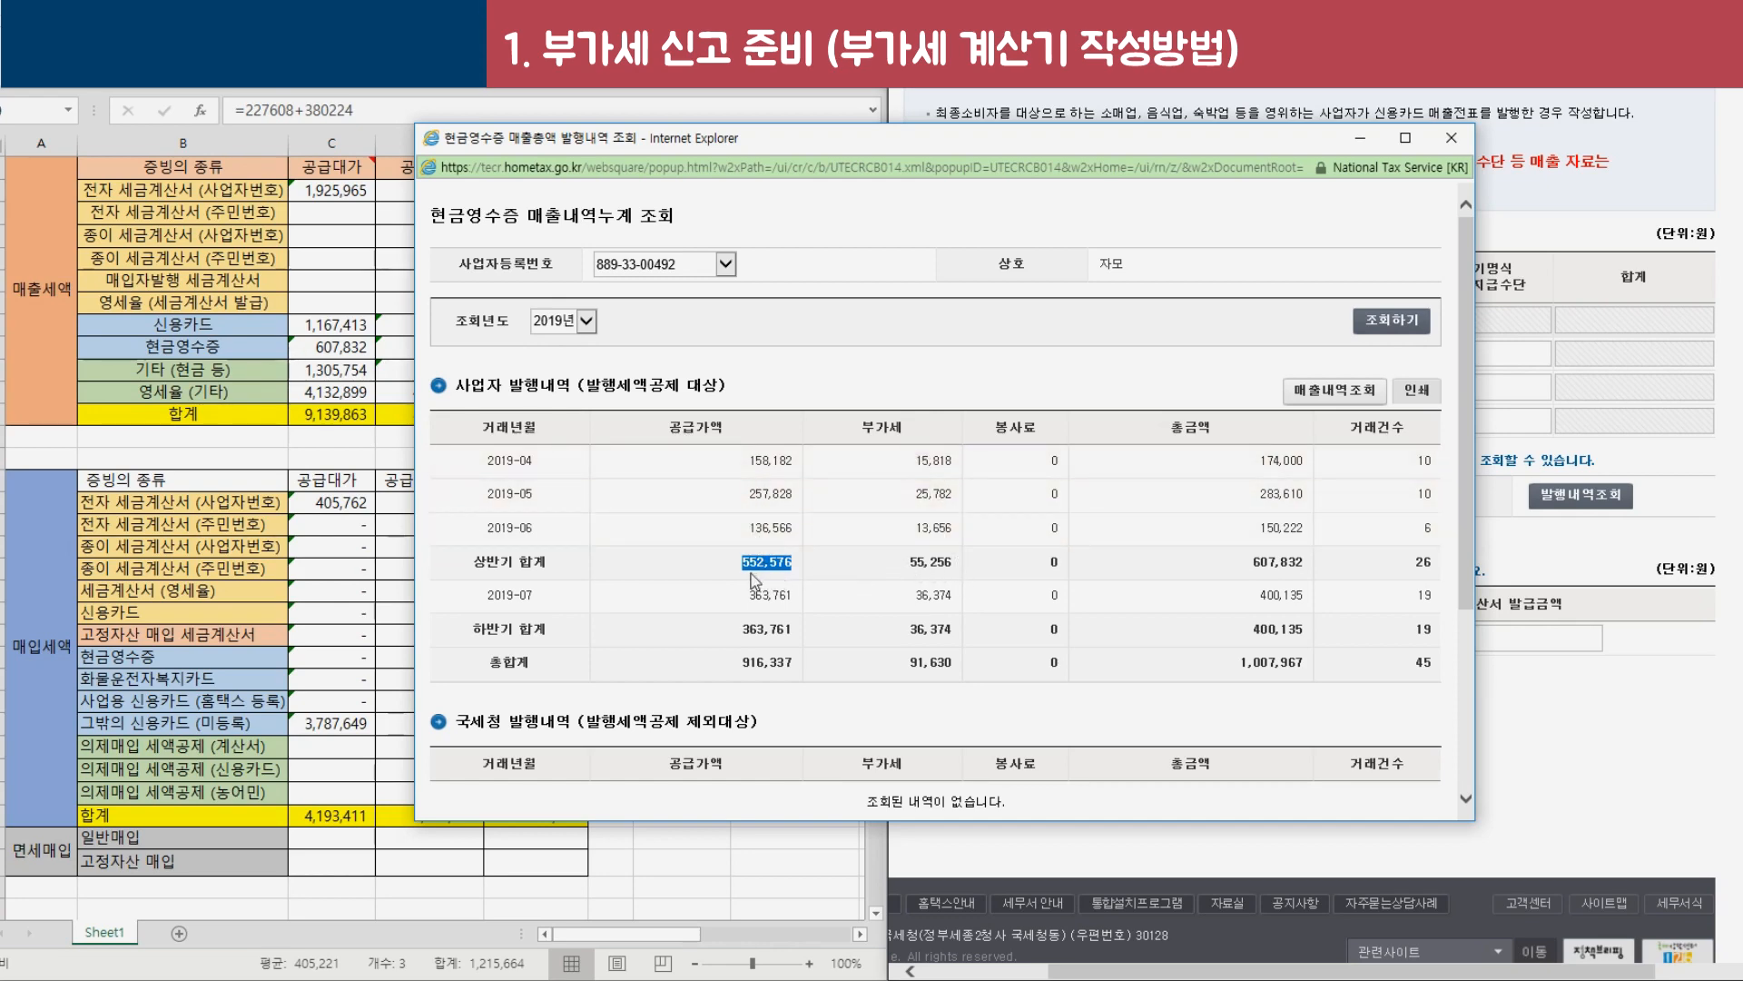
left_click(265, 398)
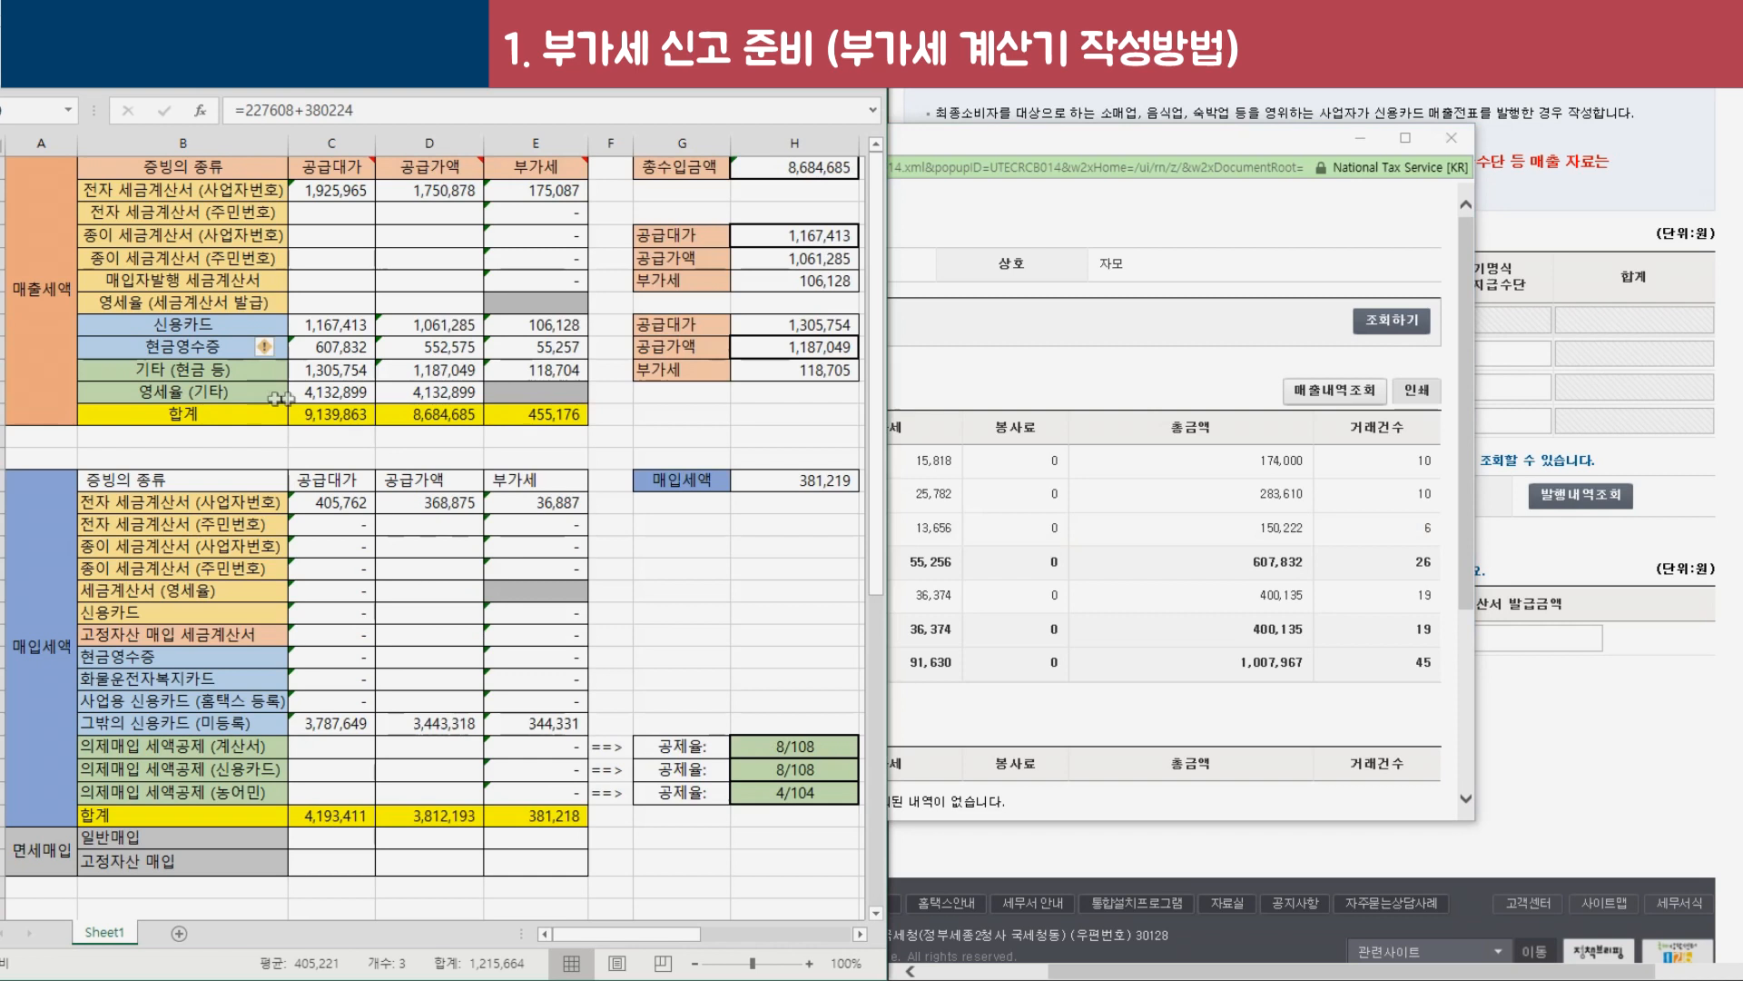
Check the C9–E9 cash receipt formulas and paste so D9 reads 552,576, VAT 55,257.
left_click(425, 352)
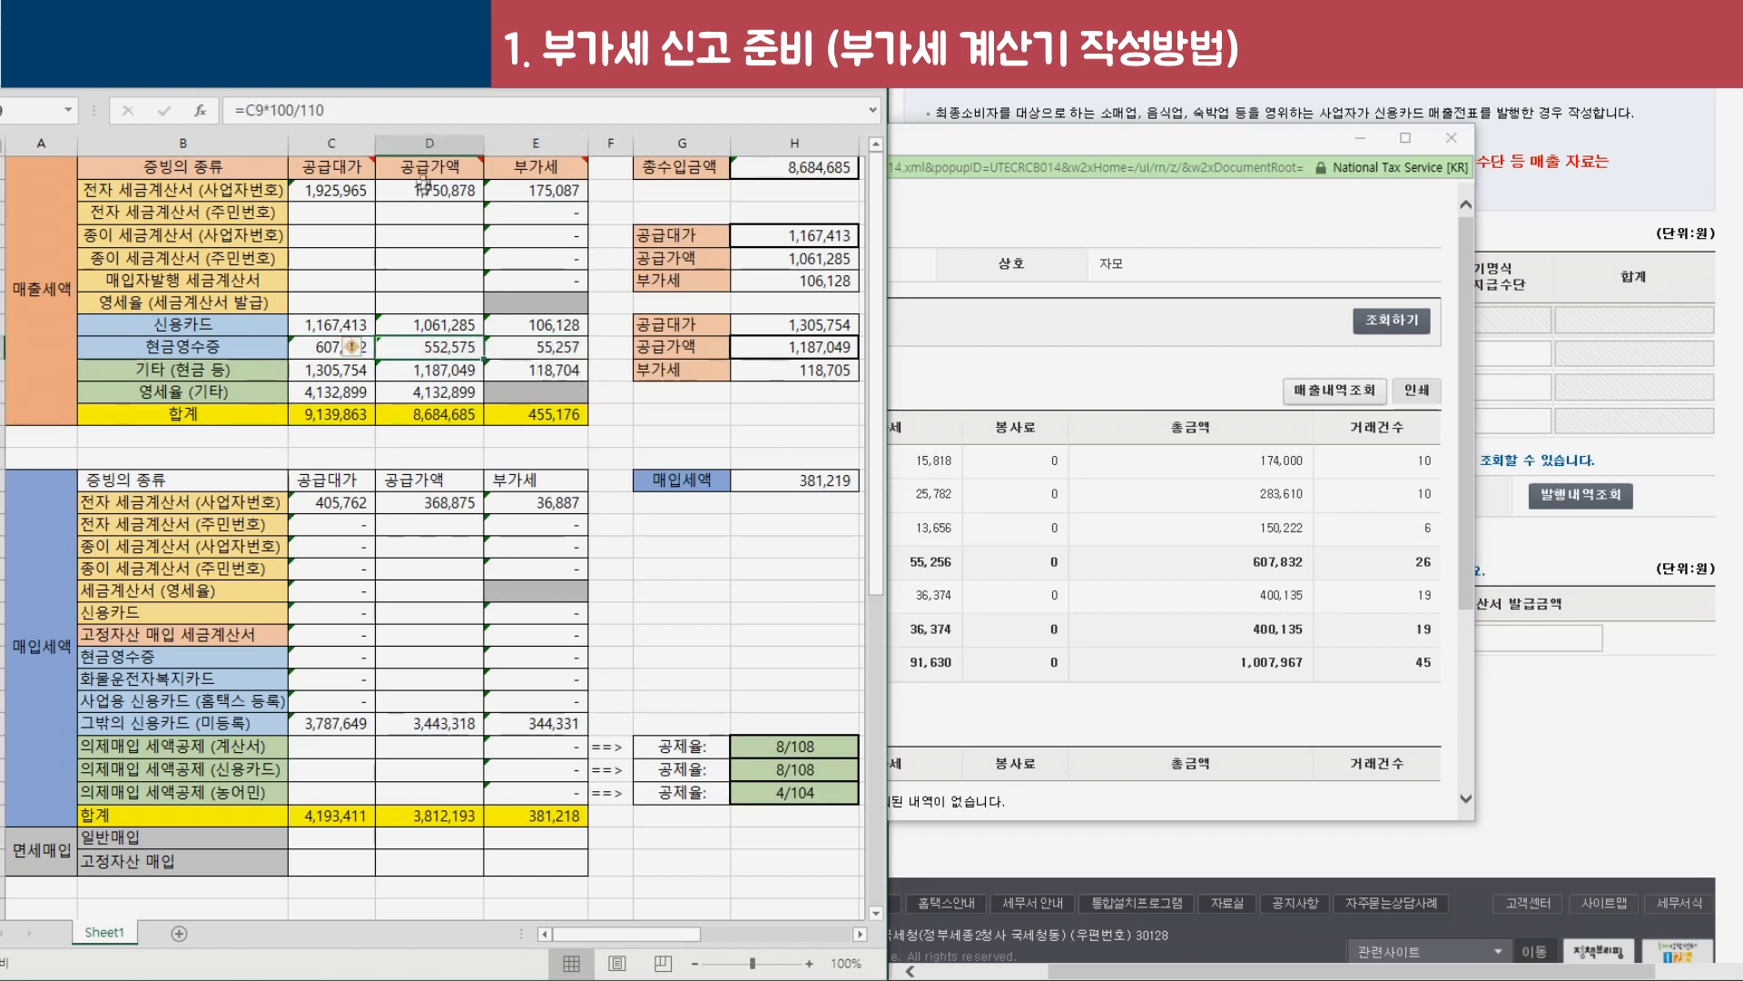
left_click(554, 353)
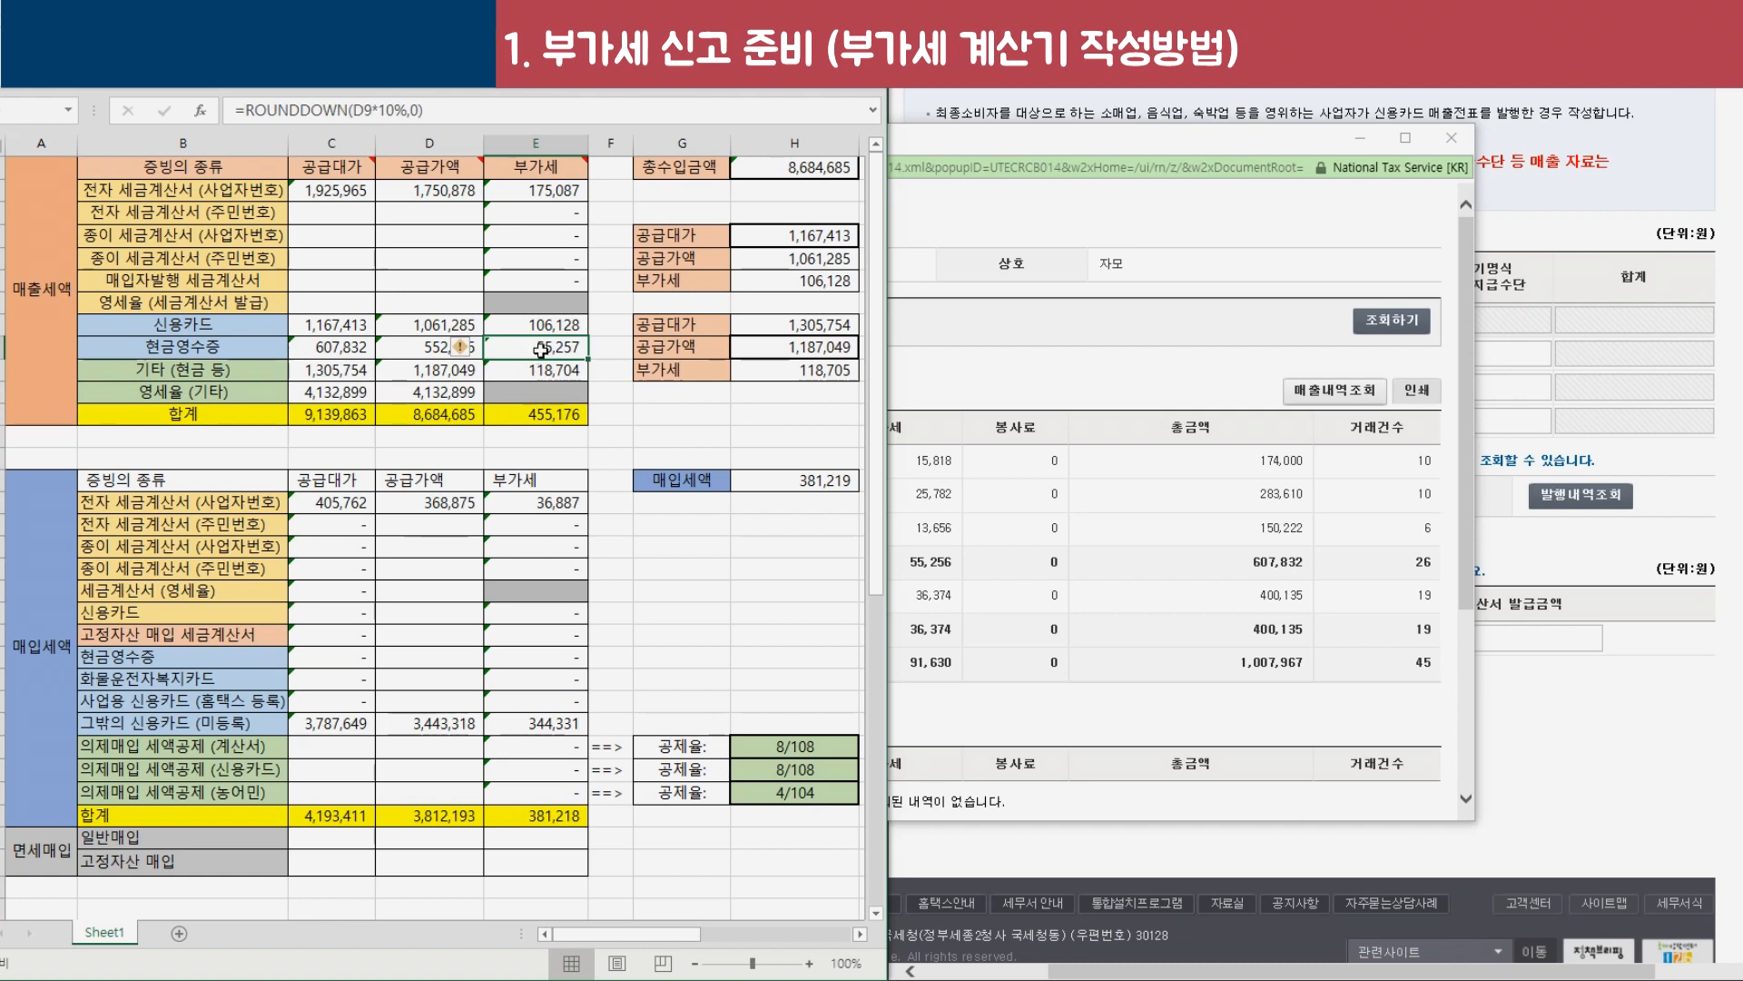
left_click(424, 354)
left_click(306, 347)
left_click_drag(554, 348, 147, 330)
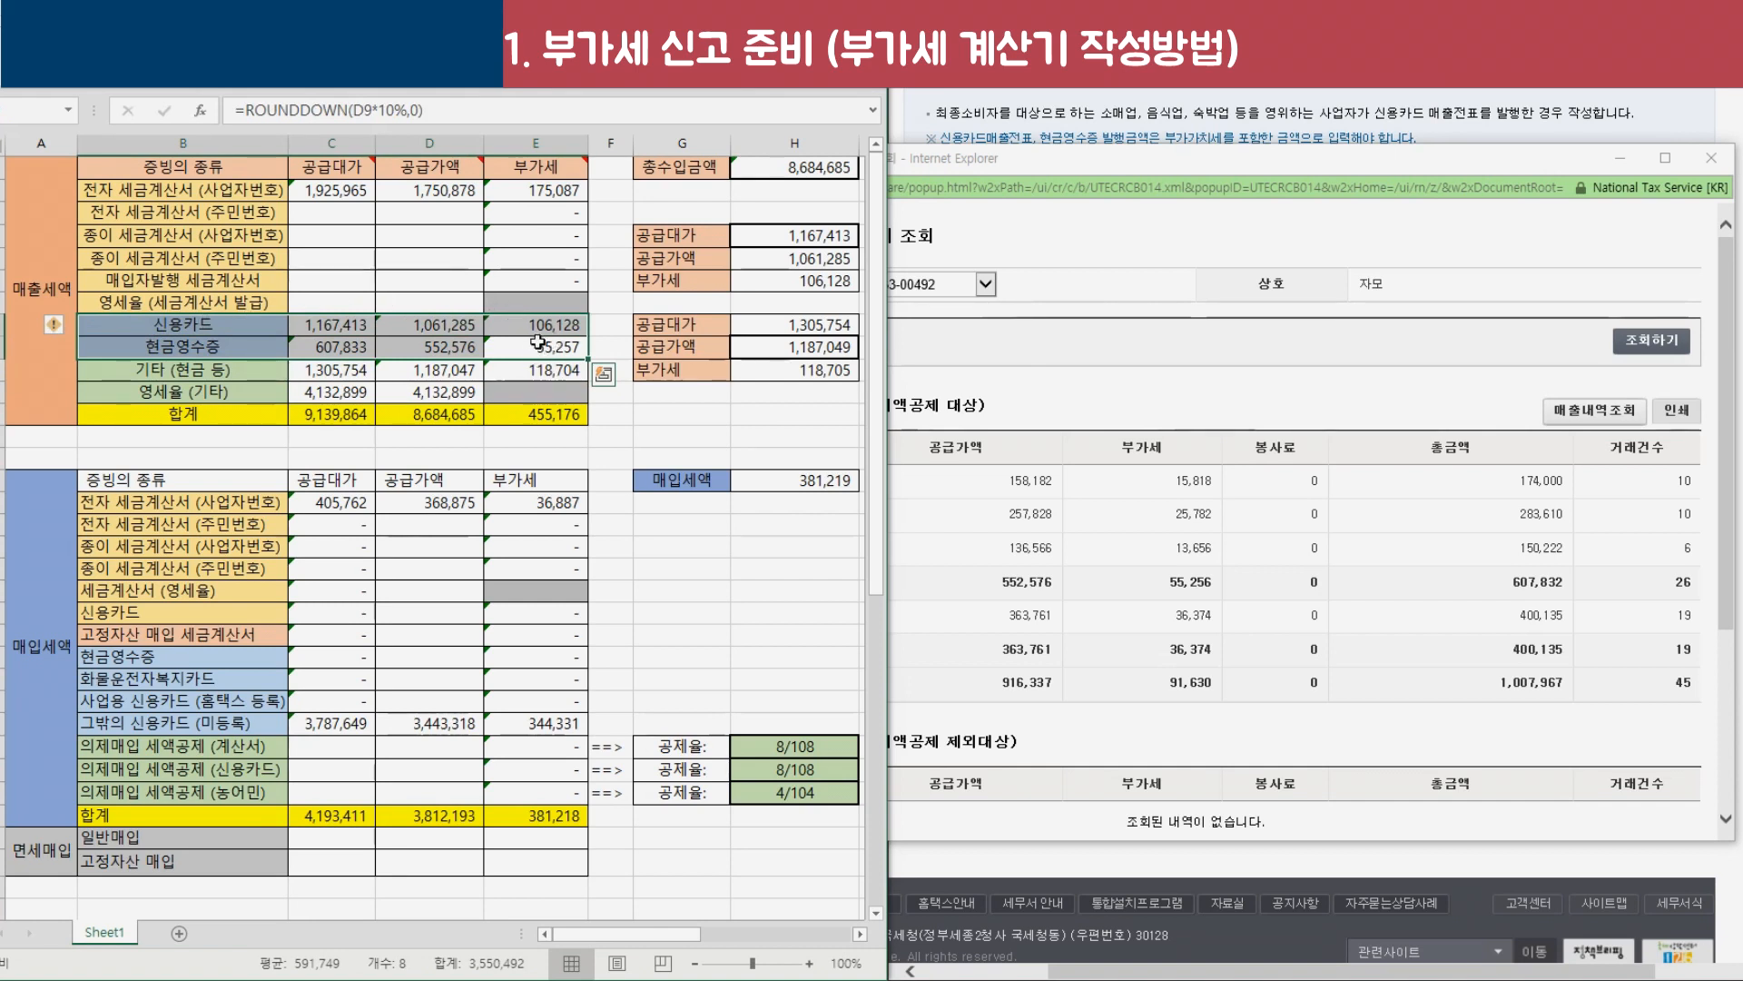
left_click_drag(221, 377, 544, 392)
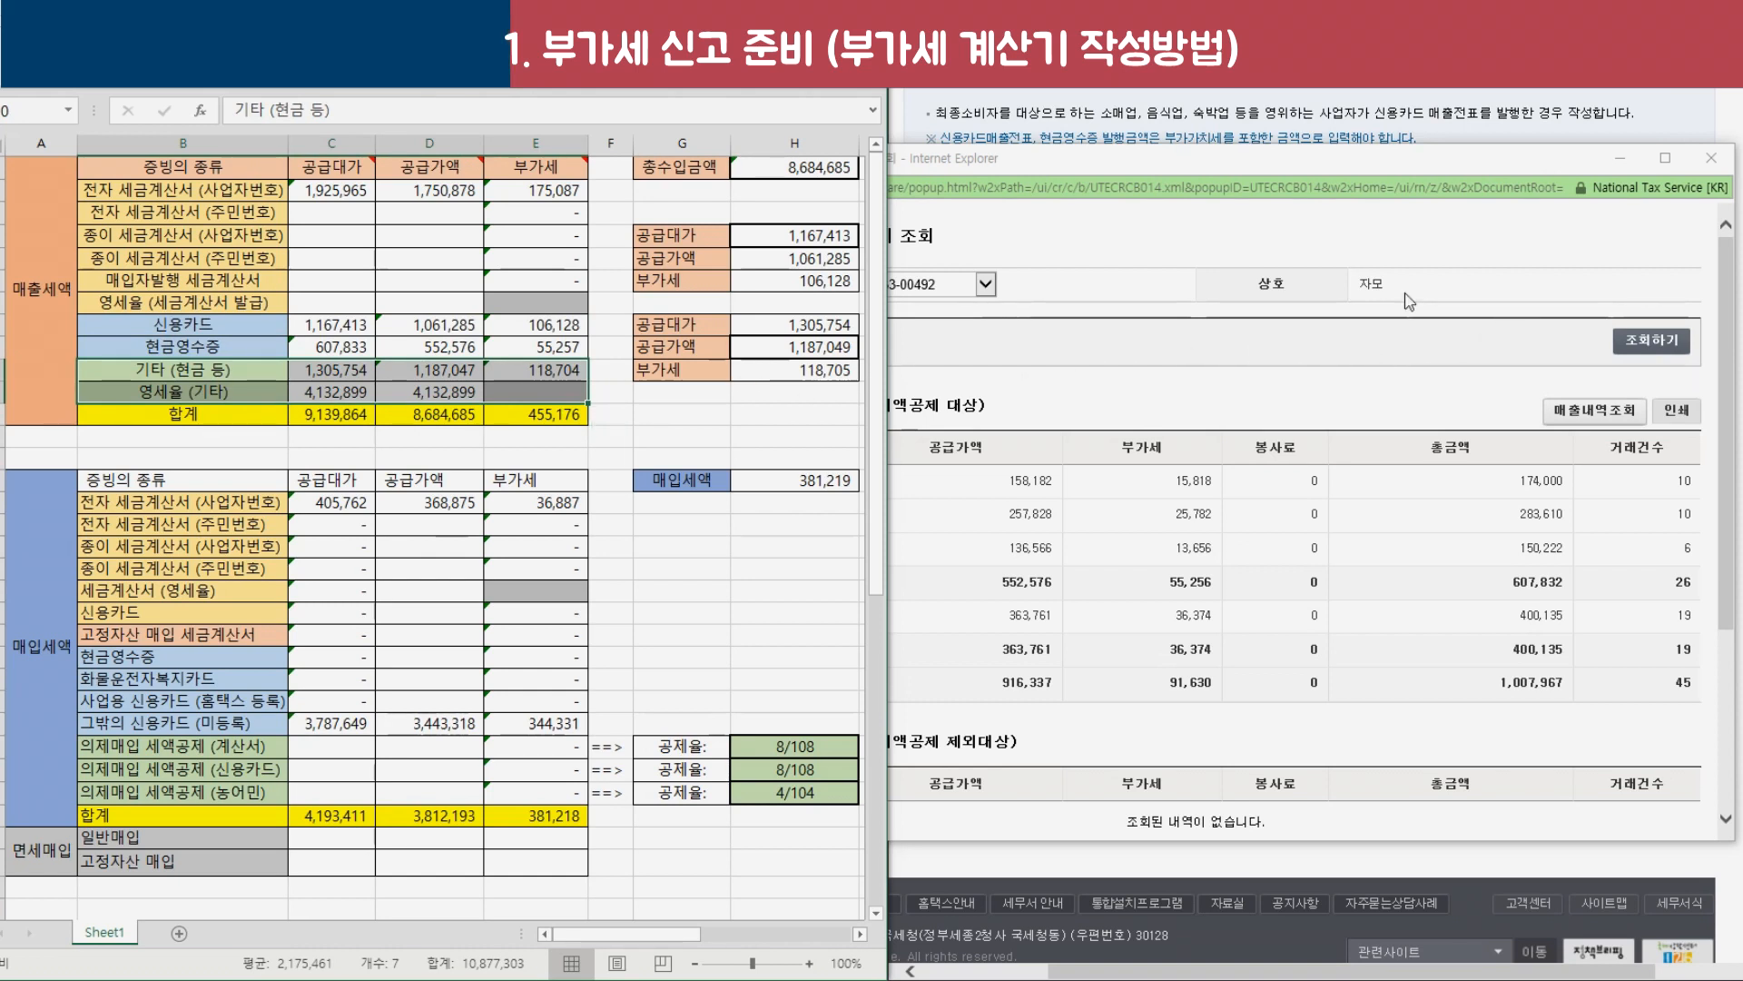
key("ctrl+v")
Select the sales rows down to cash receipts, then the 기타 (현금 등) row's amounts.
left_click(513, 341)
left_click_drag(513, 339, 153, 192)
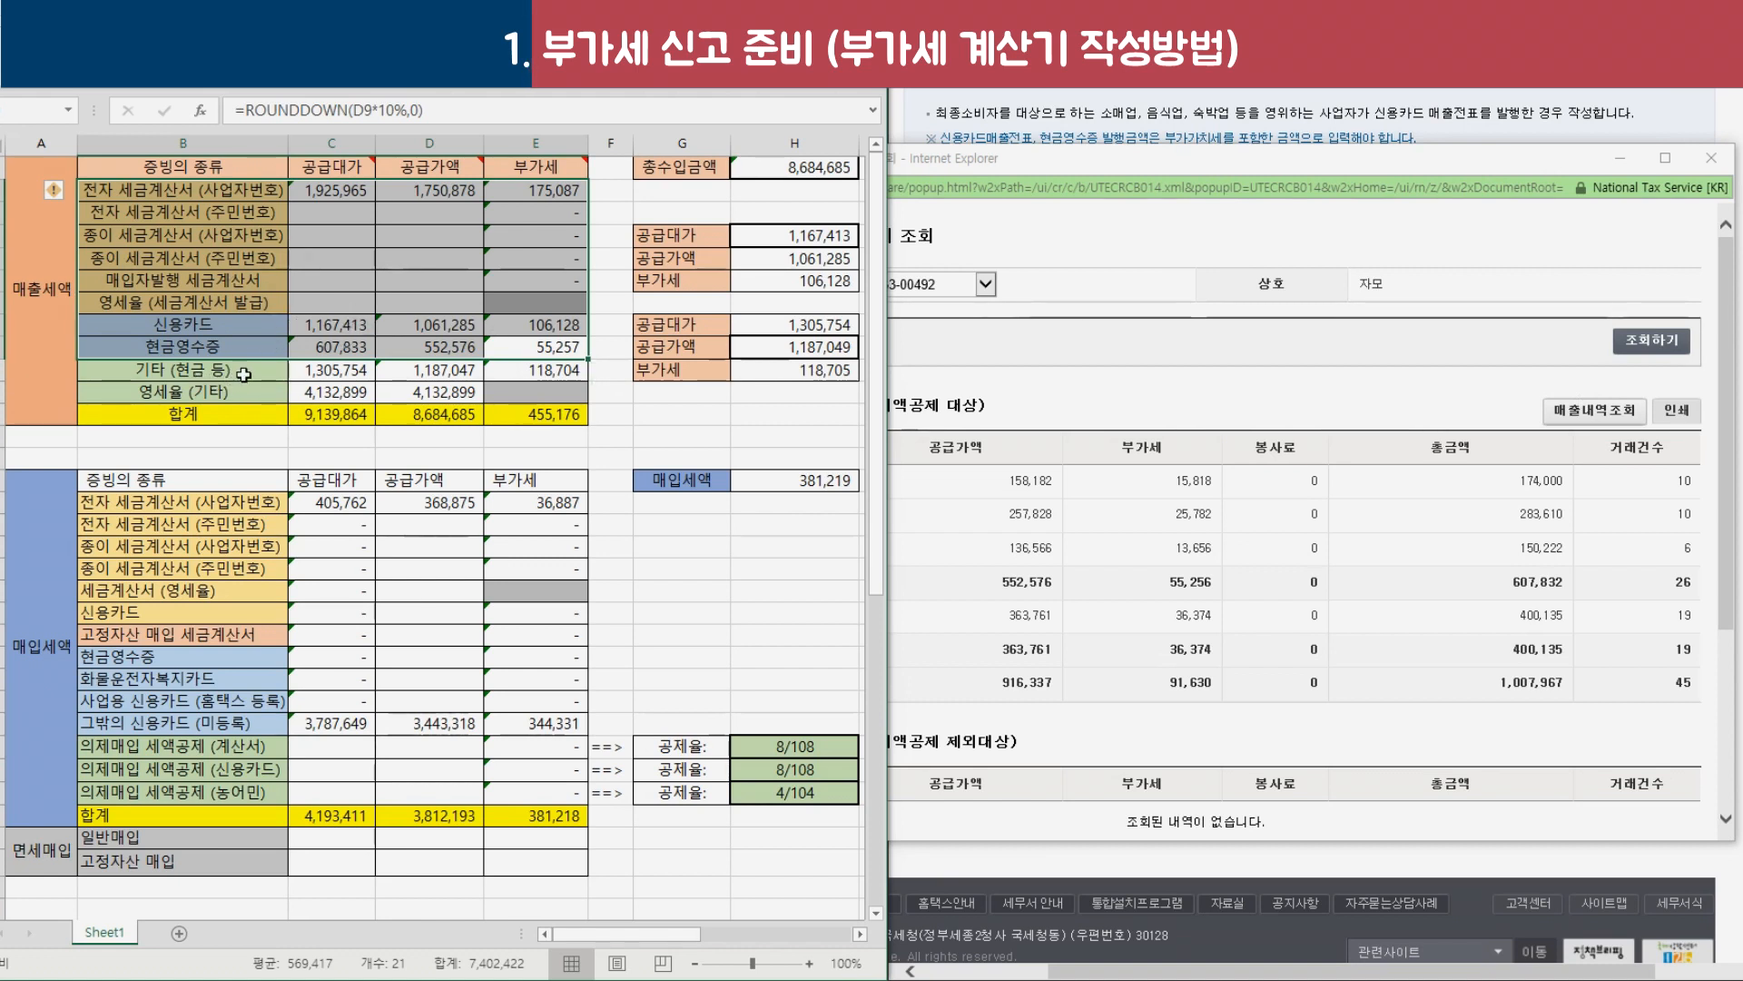
left_click(200, 372)
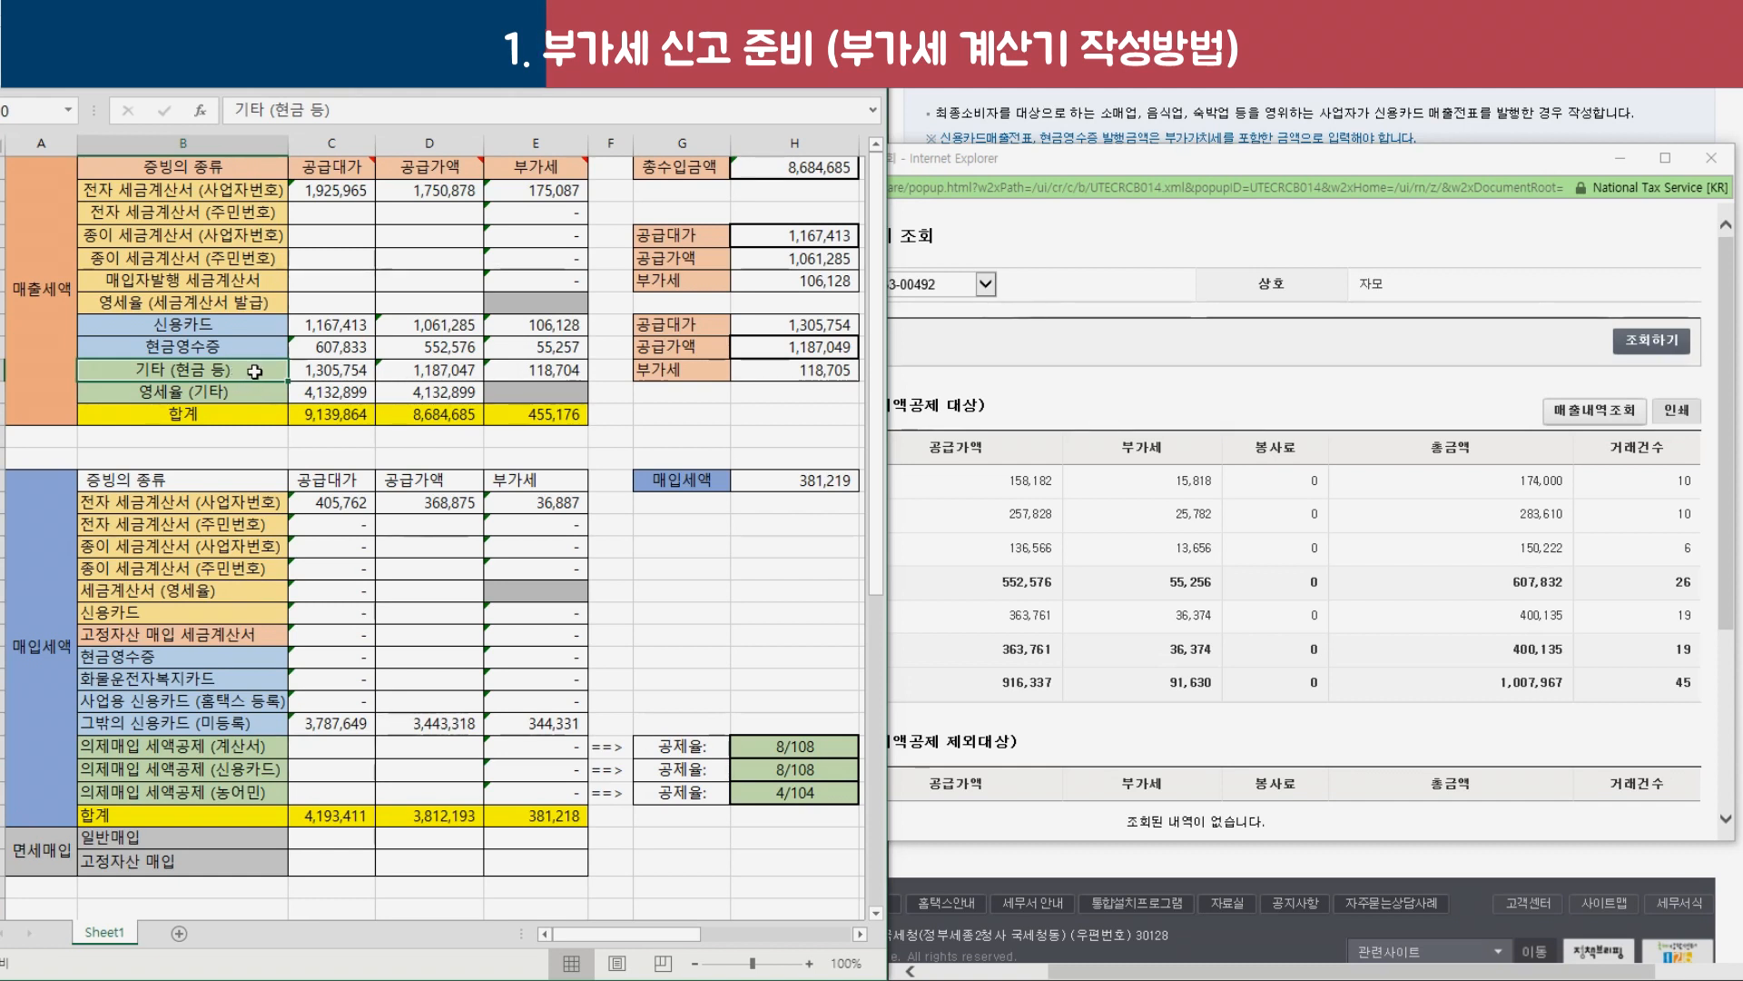
left_click_drag(304, 370, 445, 372)
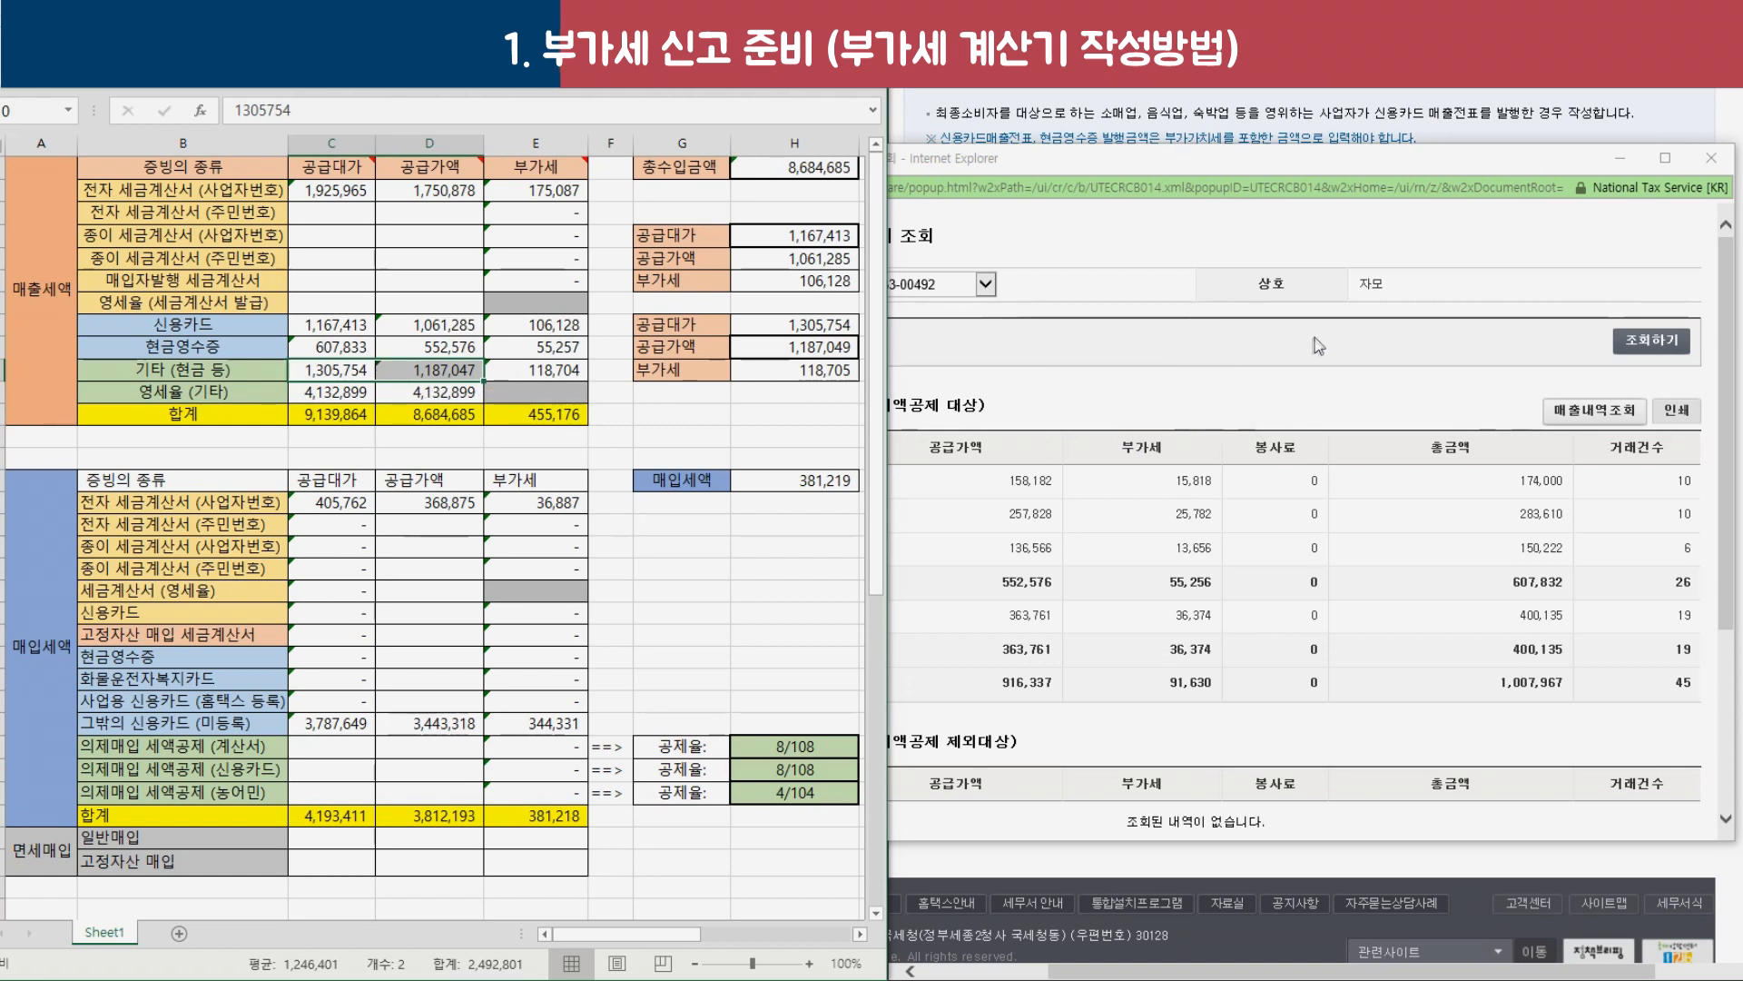
left_click_drag(182, 369, 557, 369)
Check the 영세율 (기타) supply value 4,132,899 and the D12 supply total 8,684,685.
left_click_drag(219, 398, 404, 400)
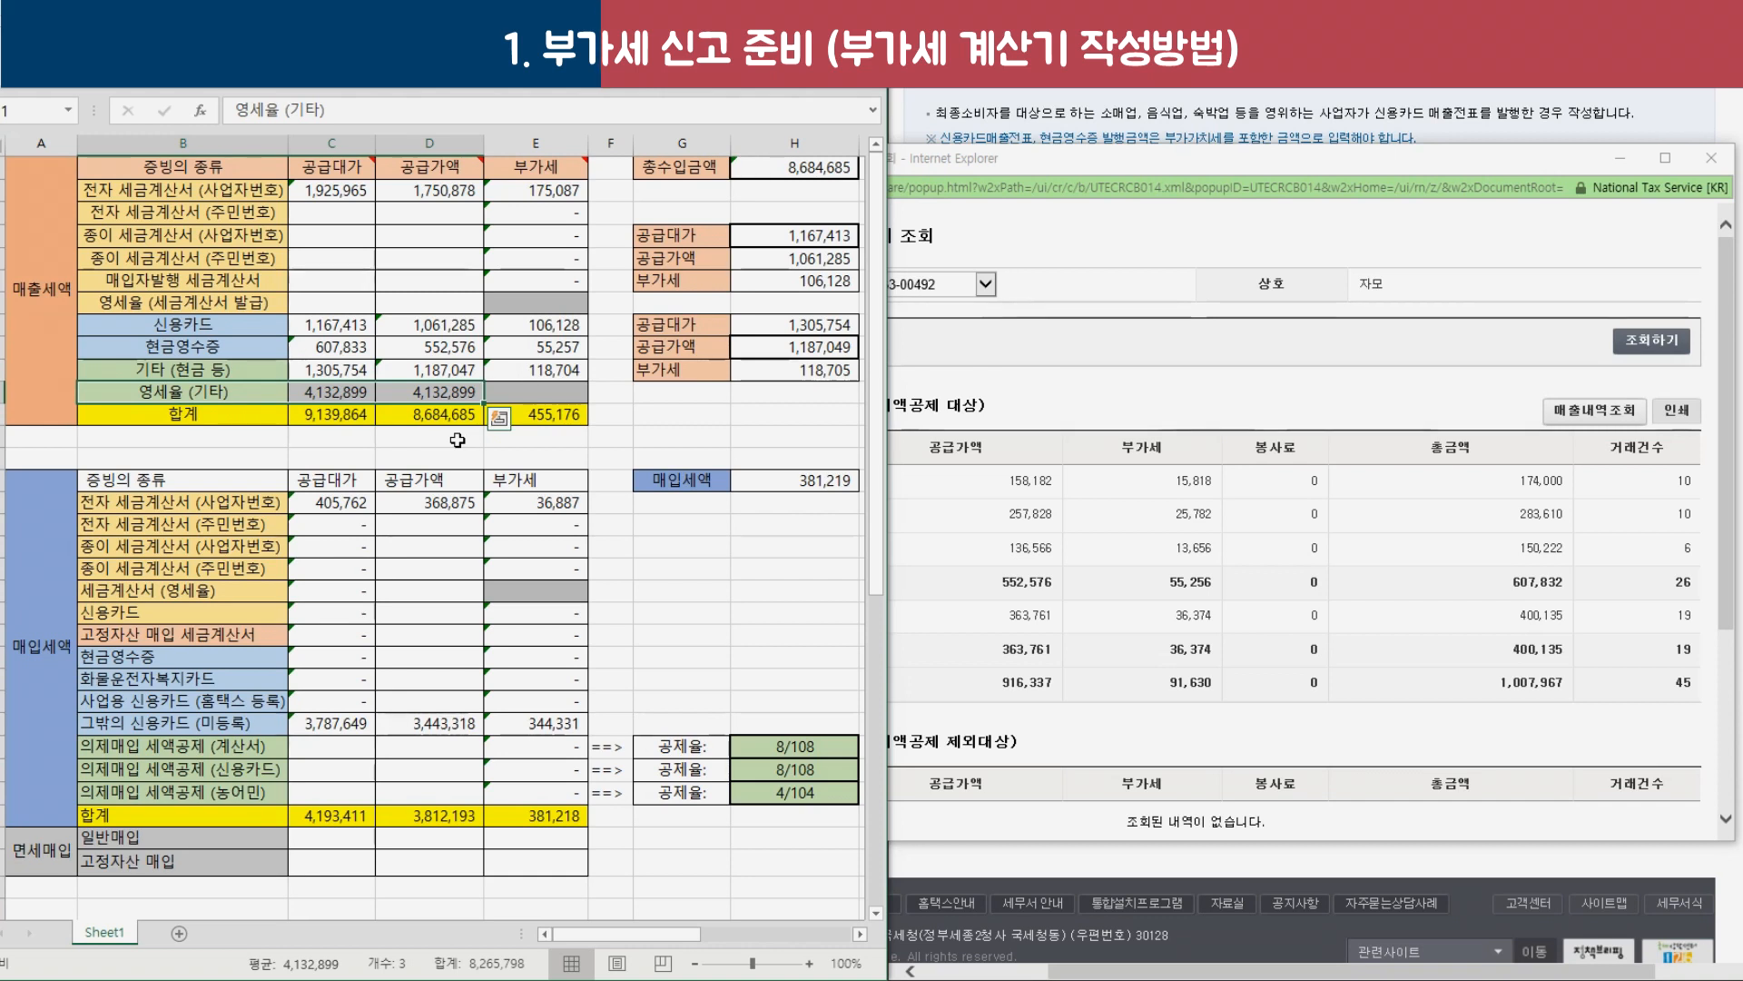
left_click(453, 395)
left_click_drag(453, 396, 359, 402)
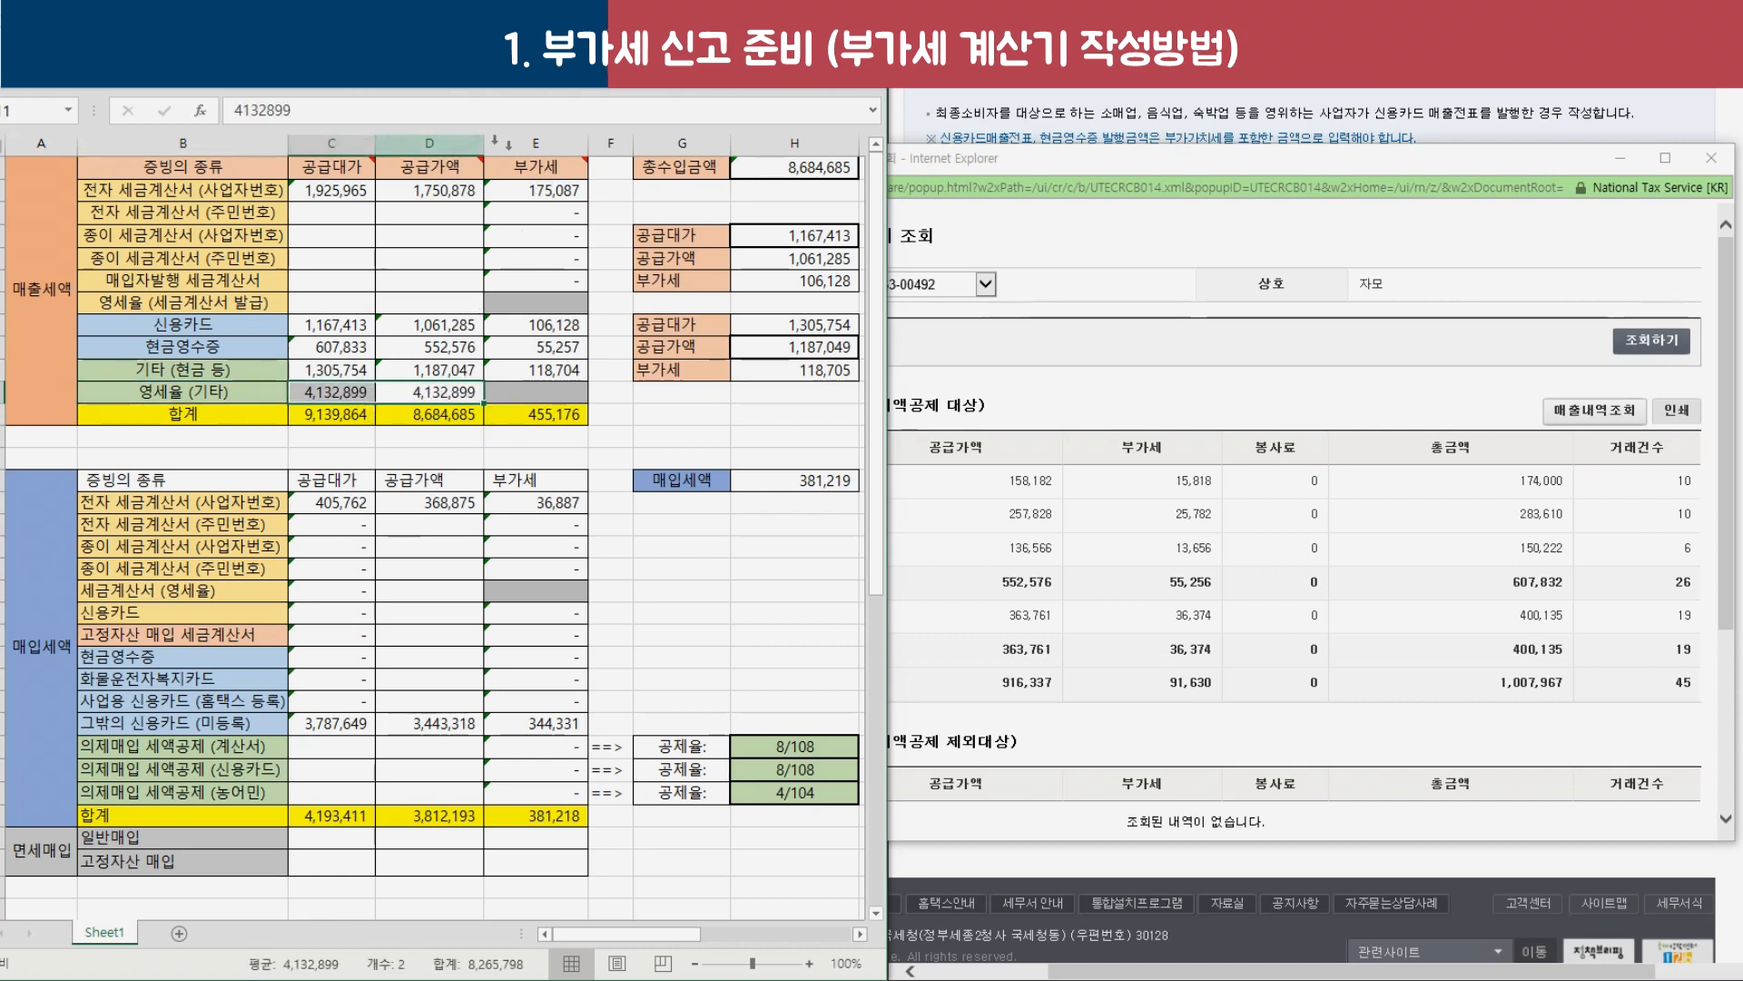
key("Down")
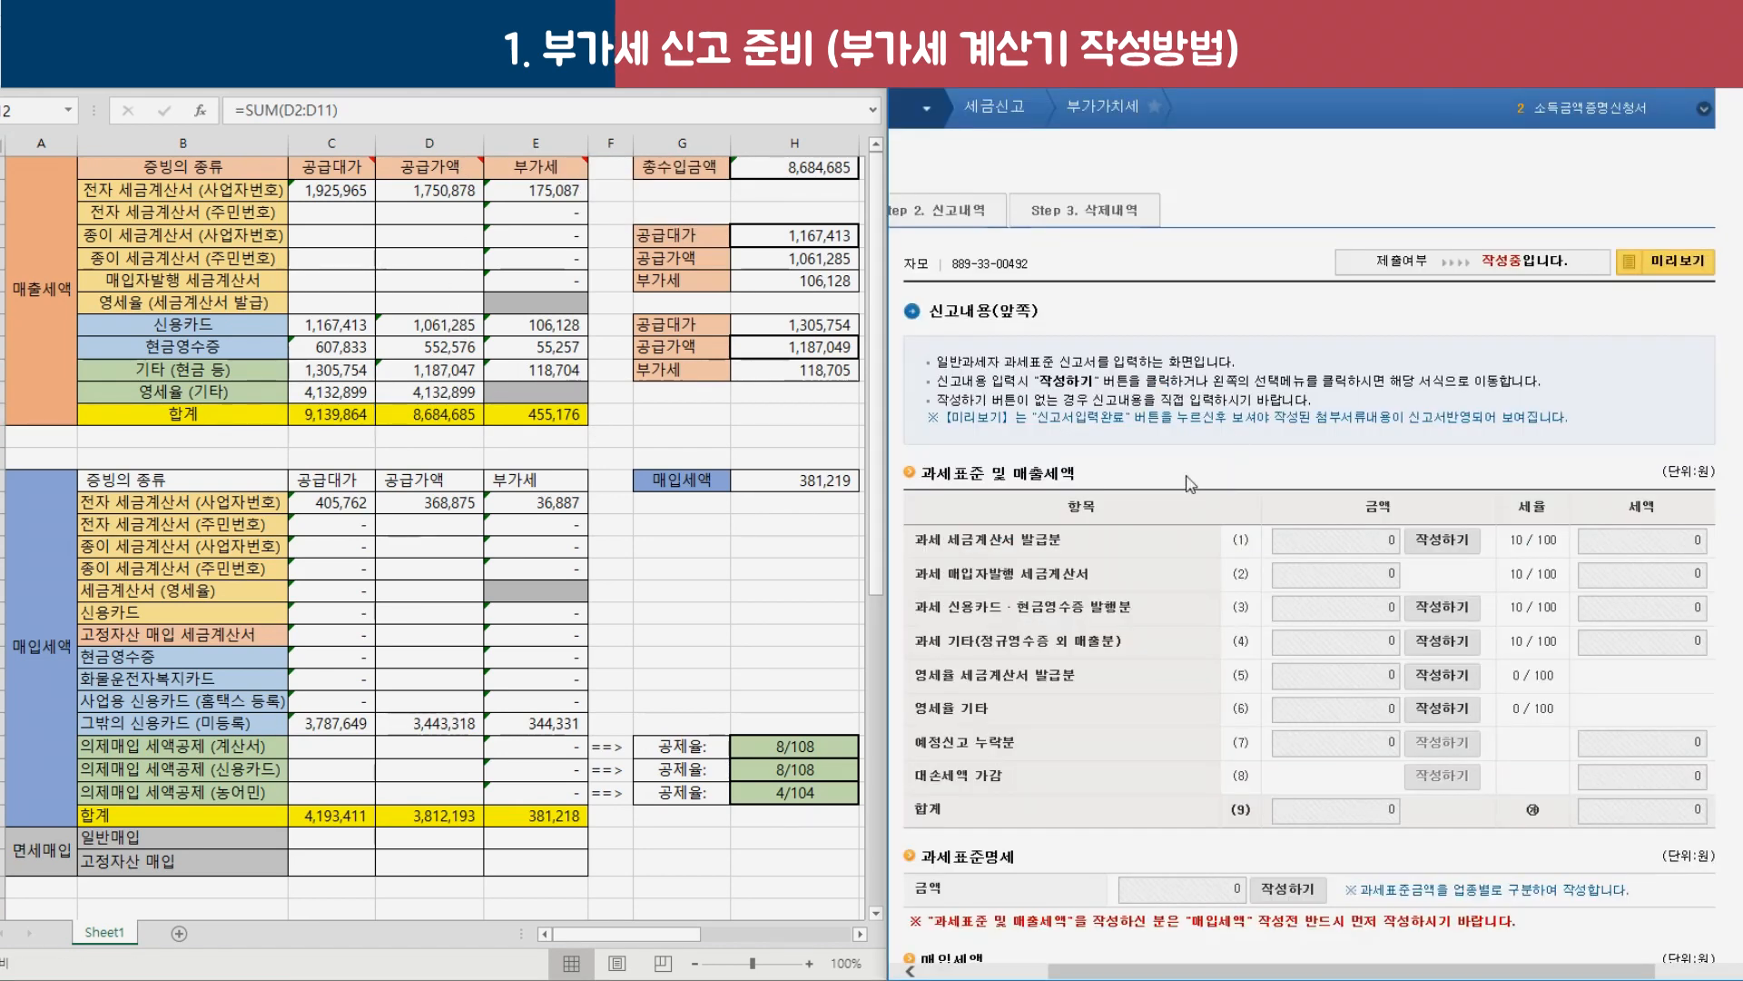
scroll(1190, 482, "down", 3)
triple_click(981, 188)
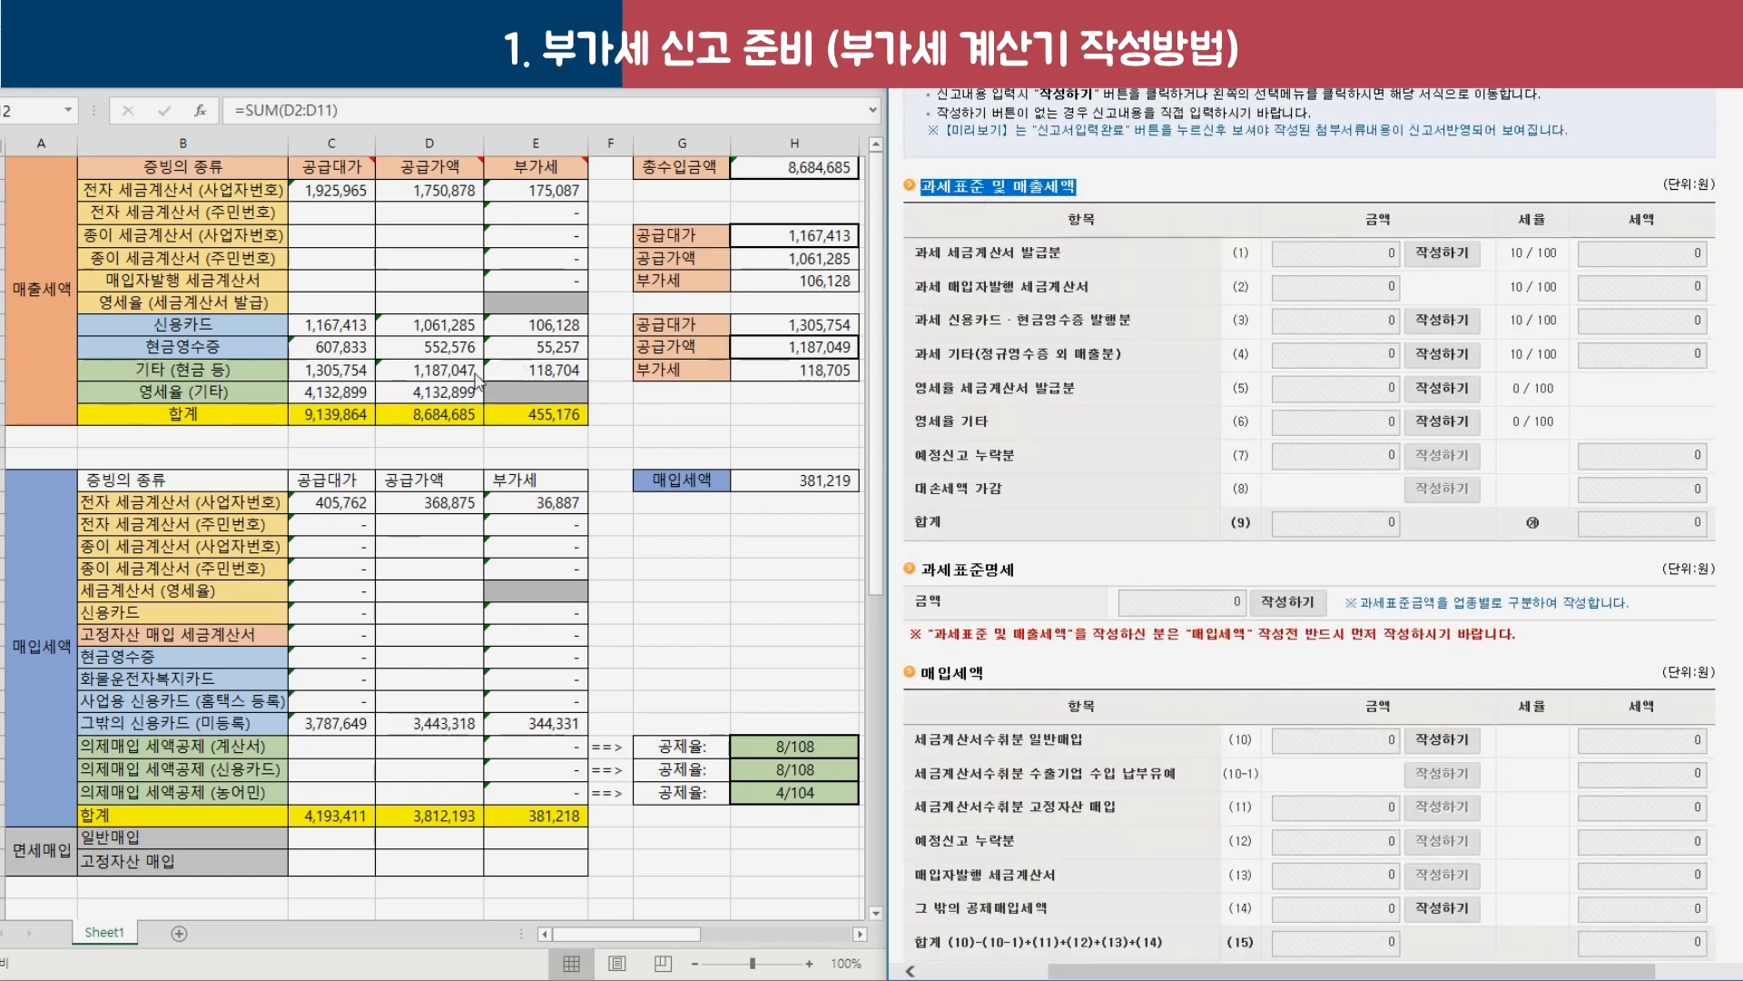
left_click(431, 413)
left_click_drag(437, 393, 432, 190)
left_click(431, 414)
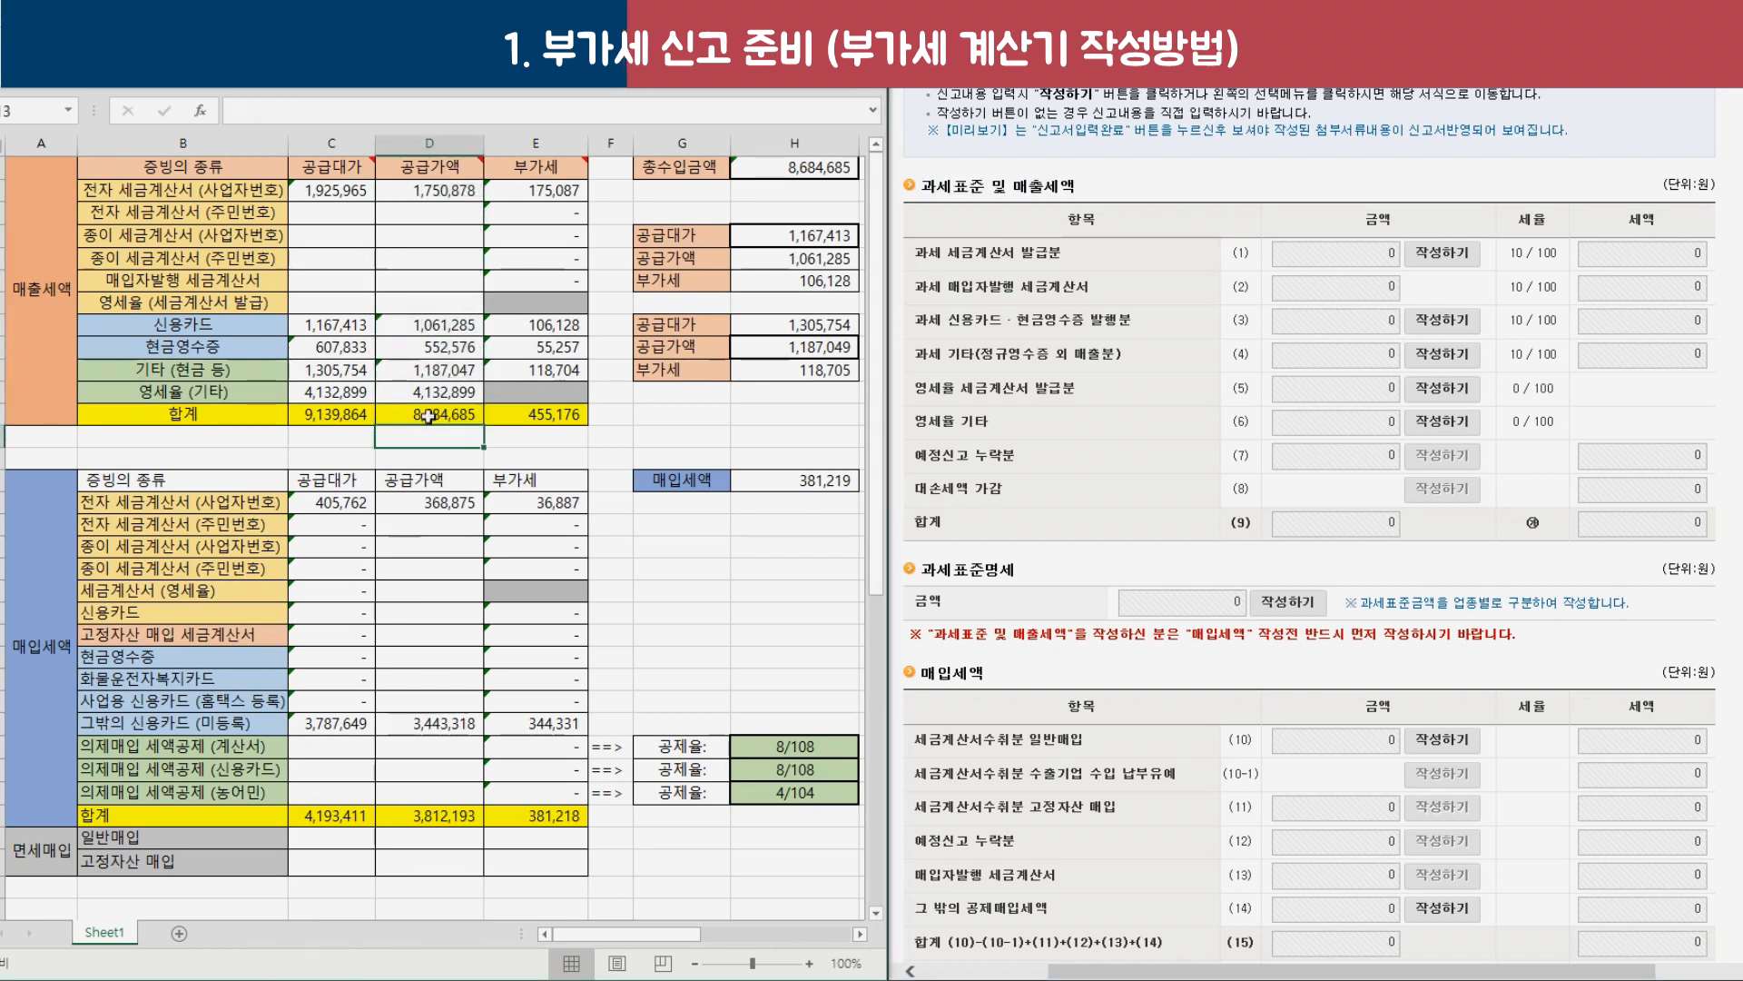
left_click(537, 420)
left_click_drag(556, 204, 558, 194)
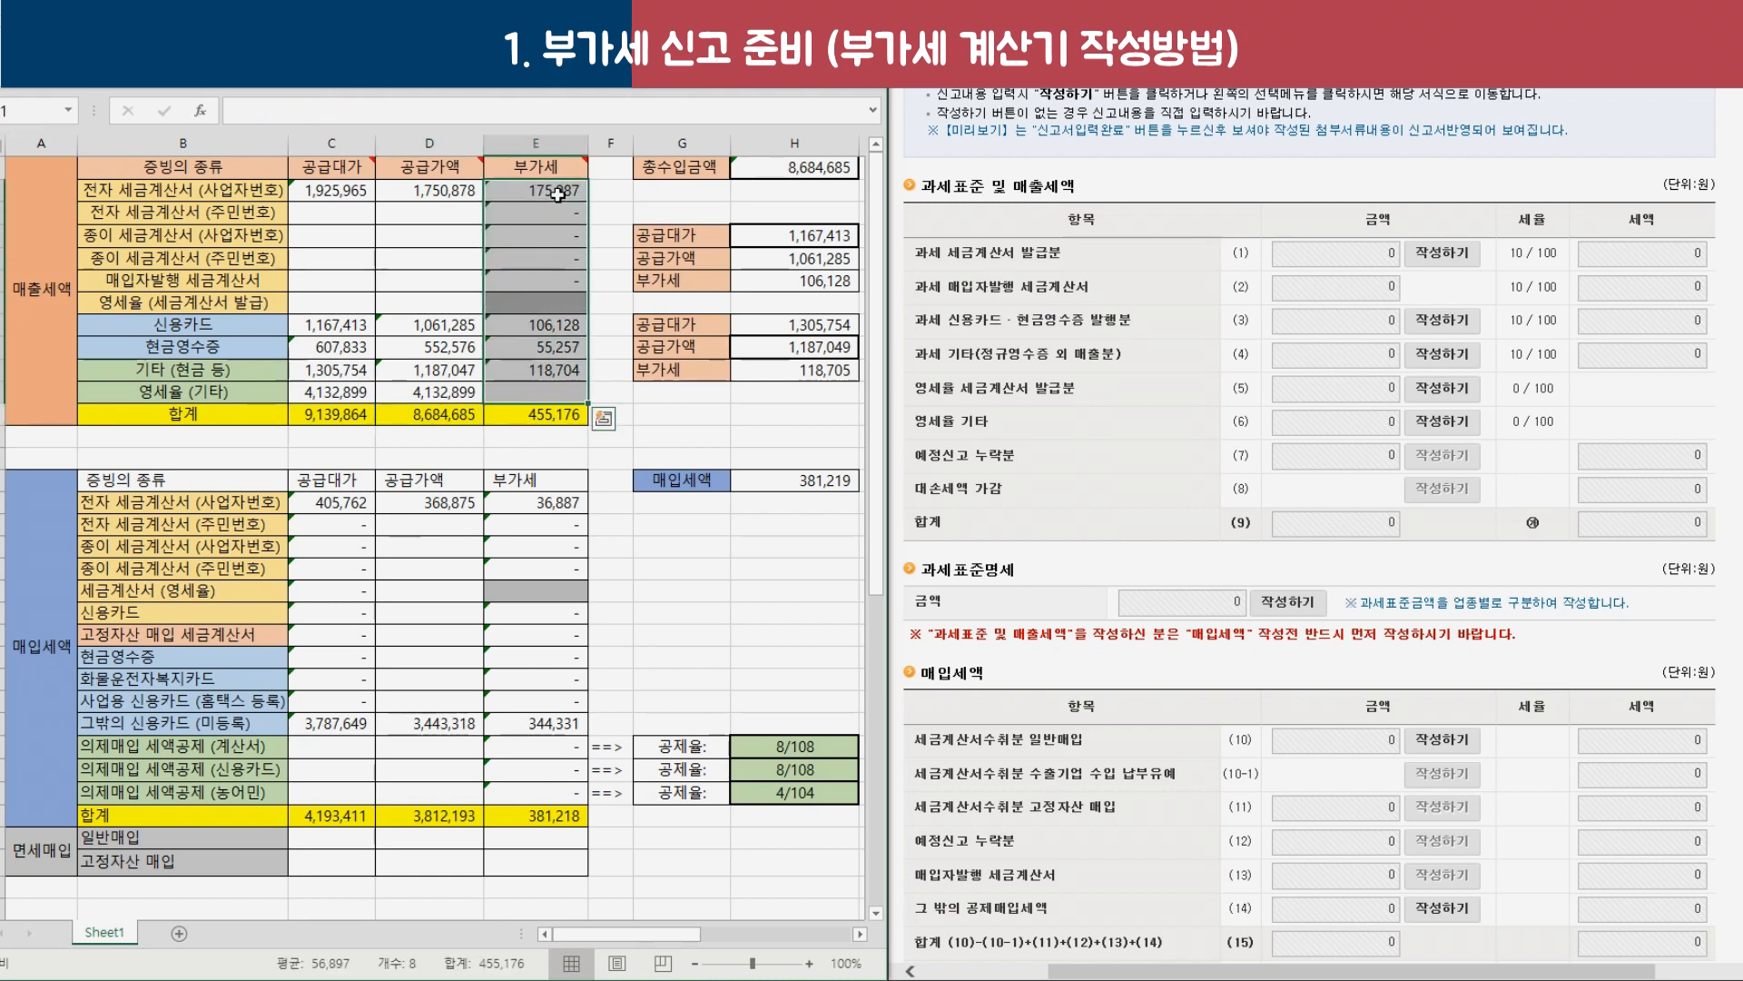
left_click(546, 421)
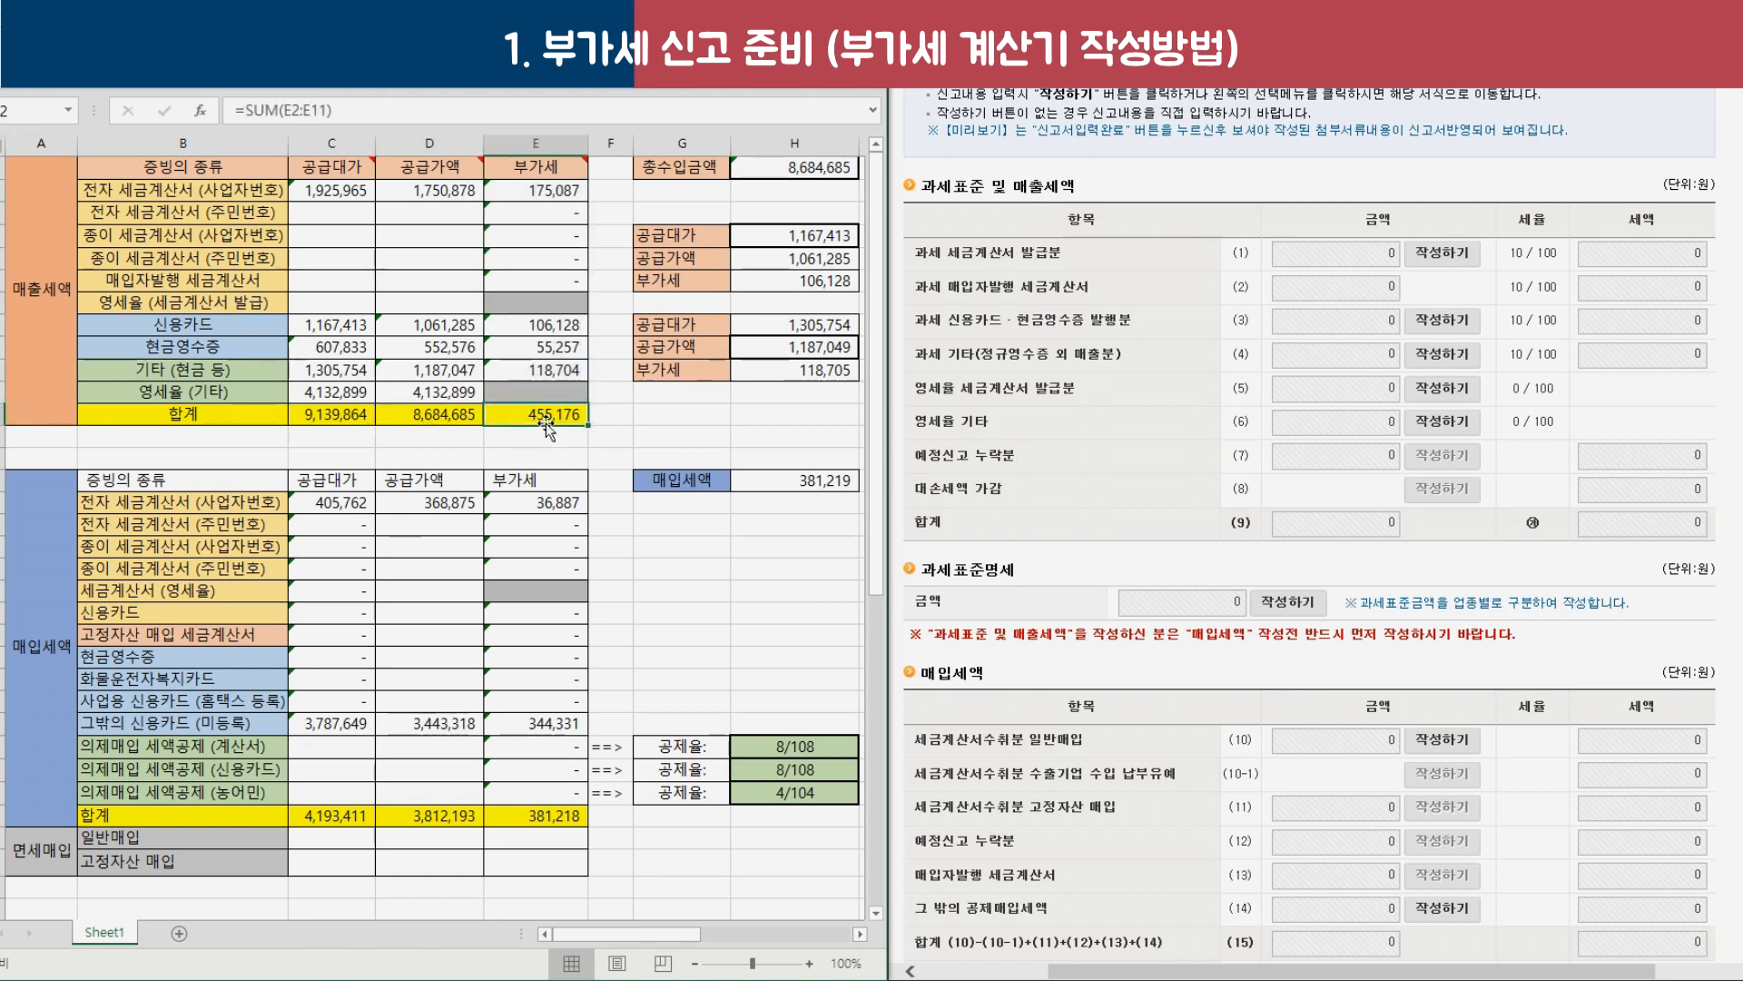
left_click_drag(433, 191, 426, 397)
left_click(411, 419)
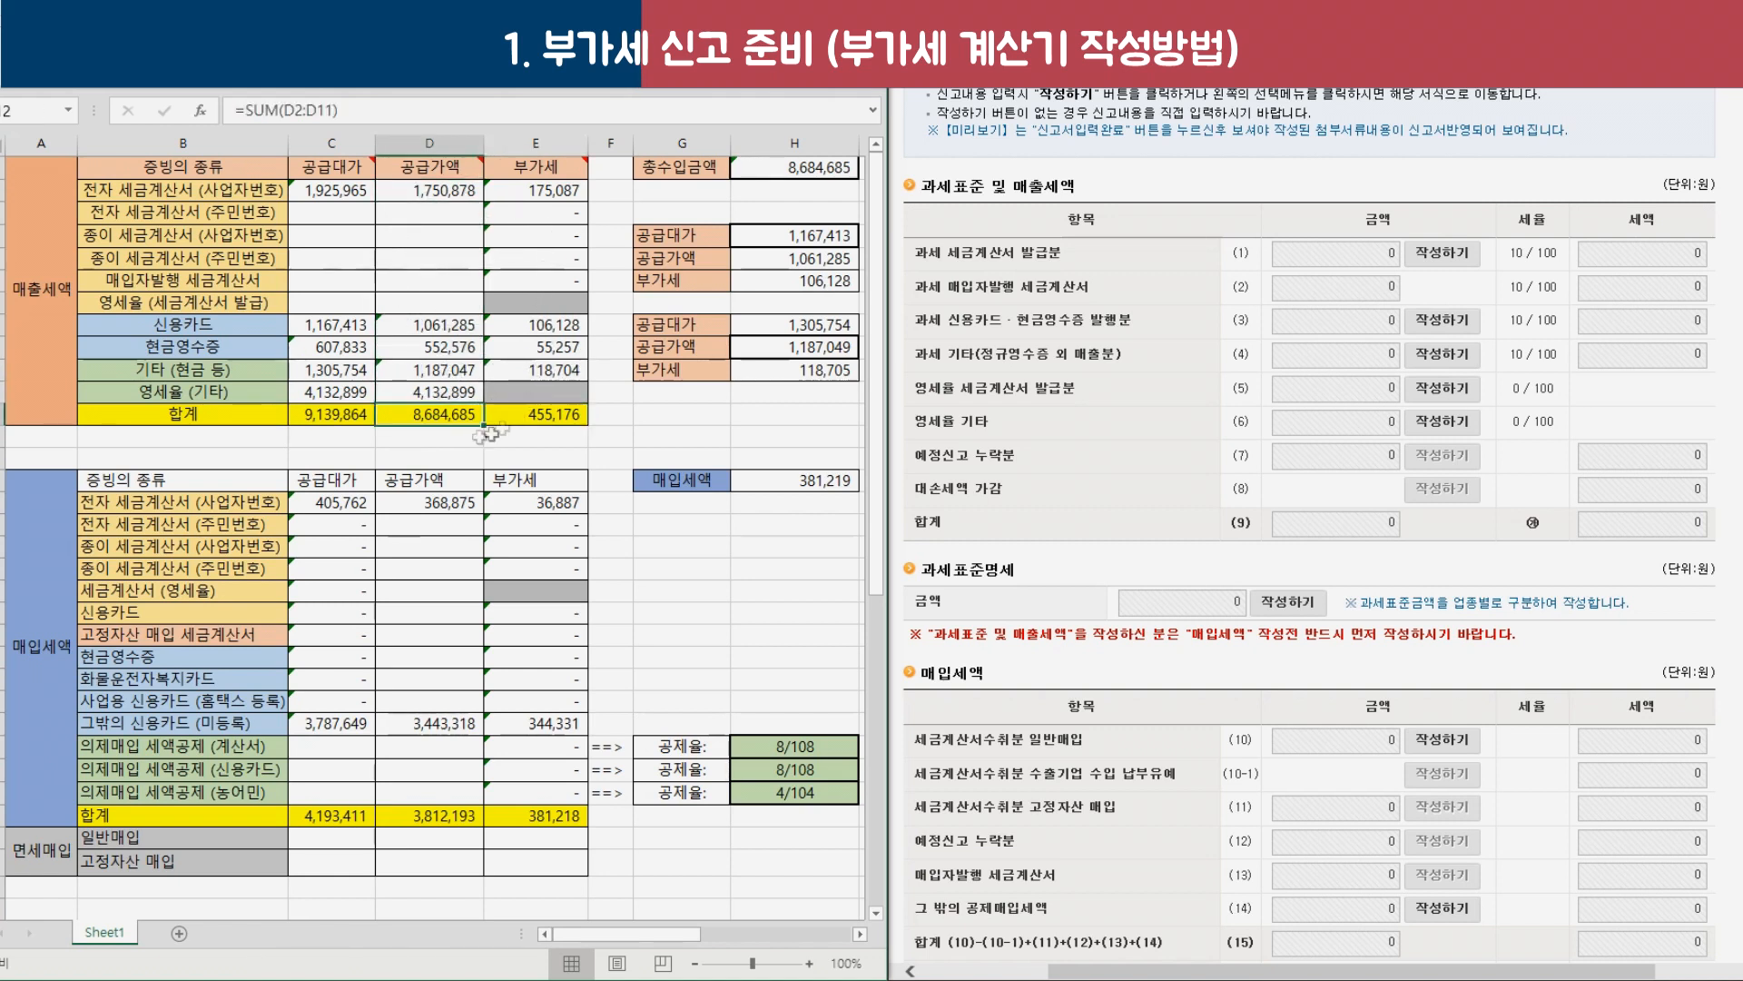
left_click_drag(171, 189, 531, 404)
left_click(420, 415)
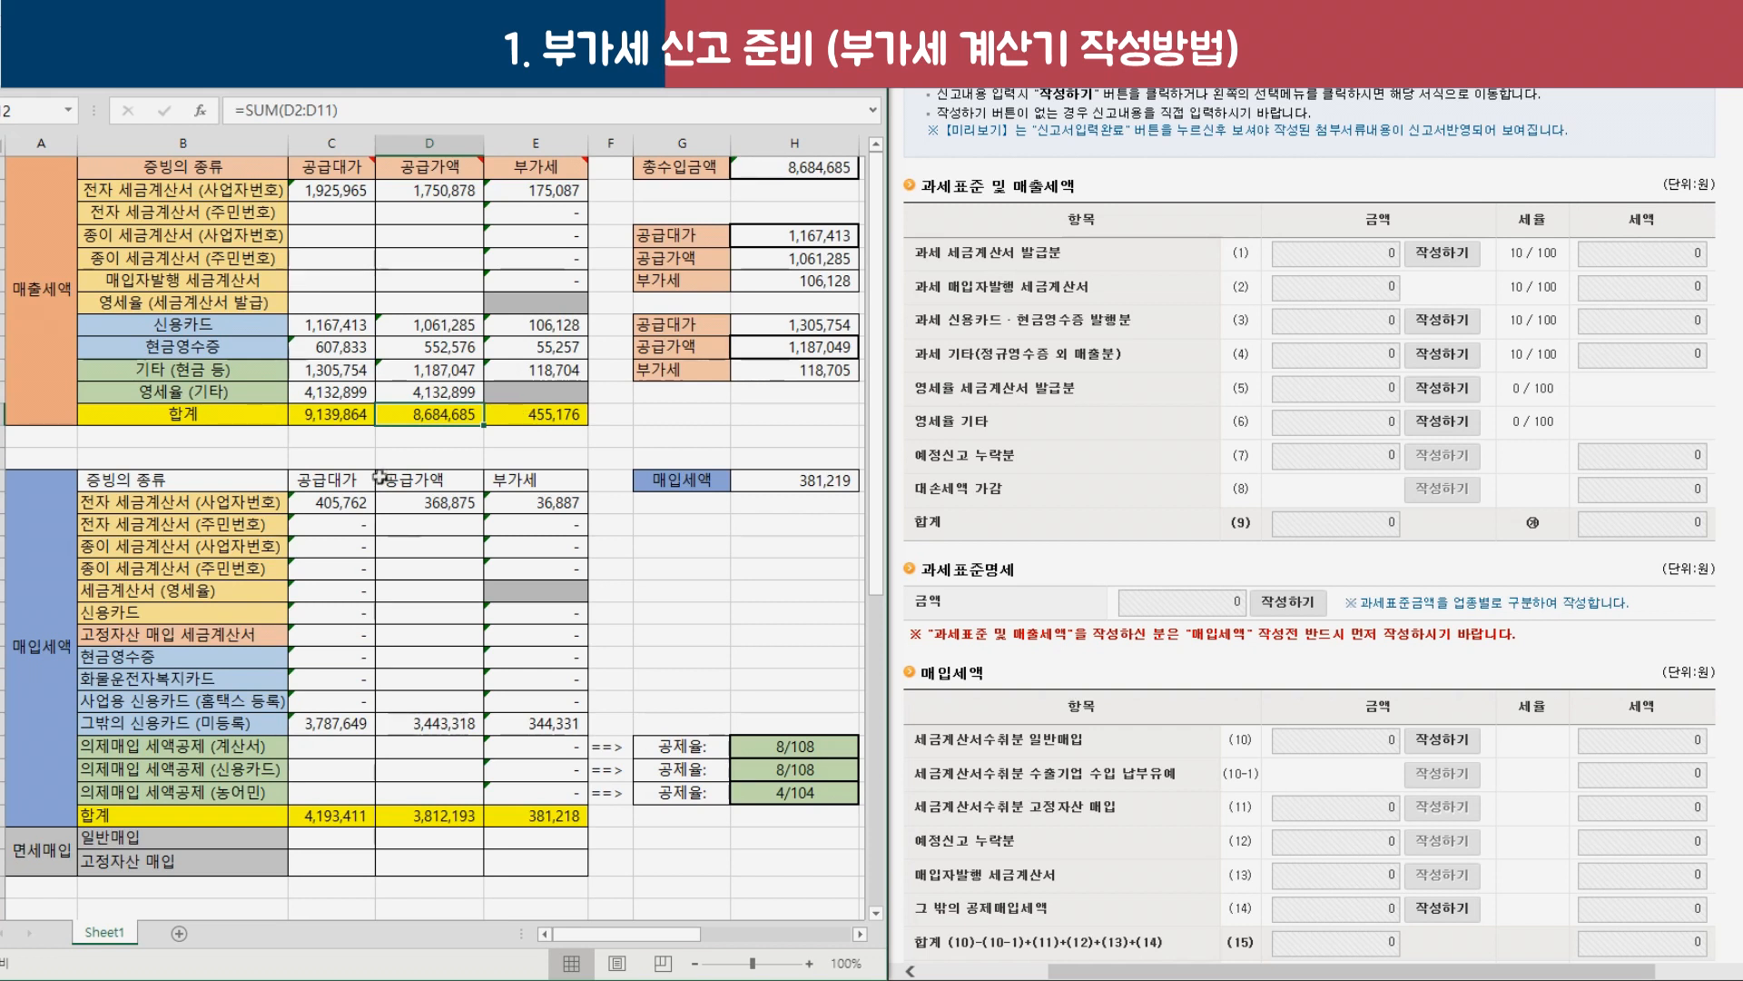
left_click(1741, 291)
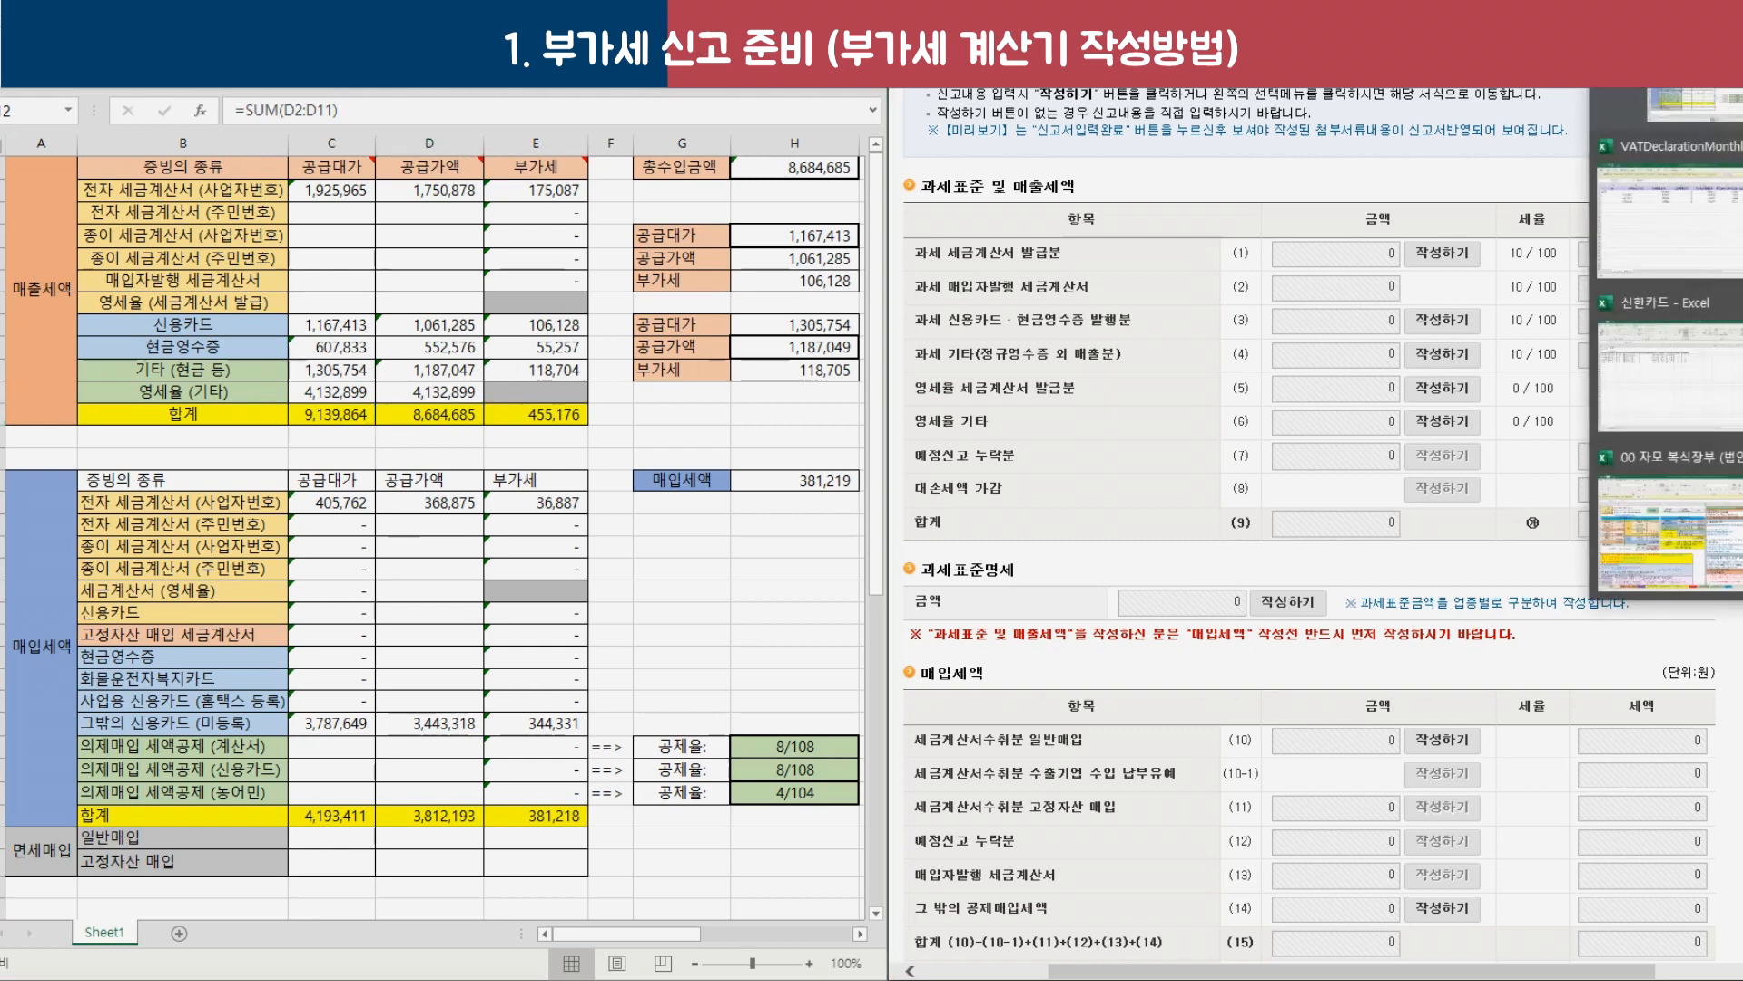
left_click(1716, 531)
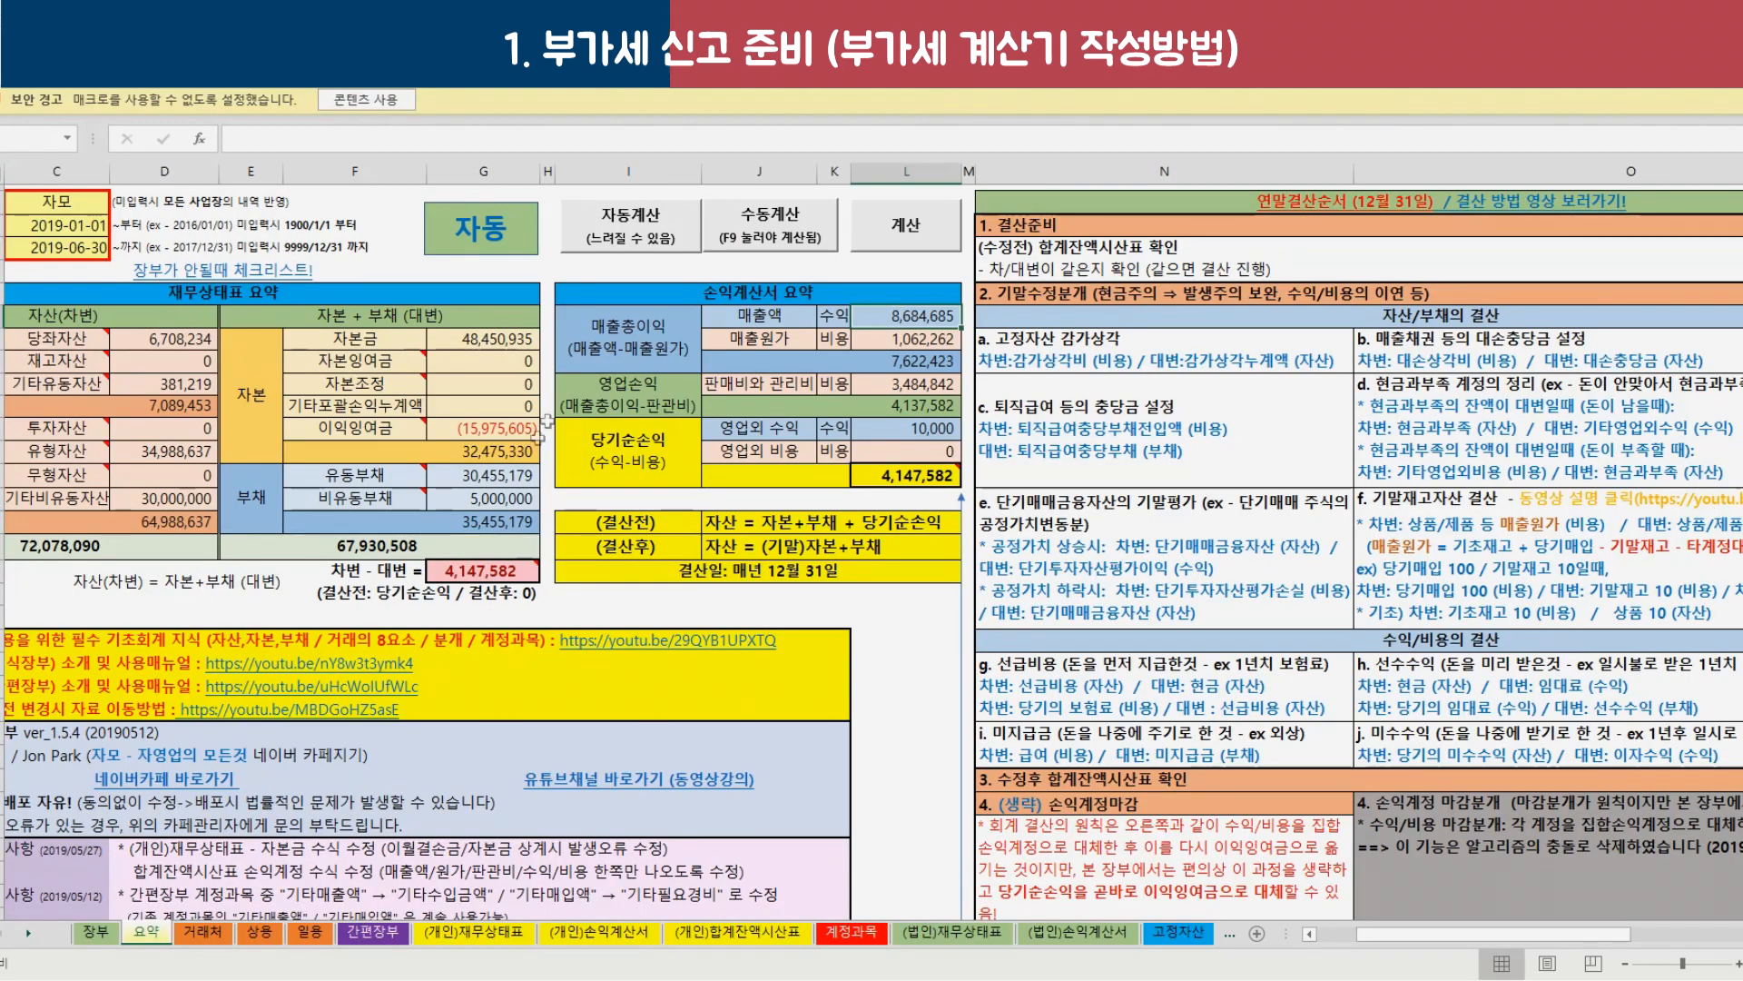
left_click_drag(763, 315, 900, 315)
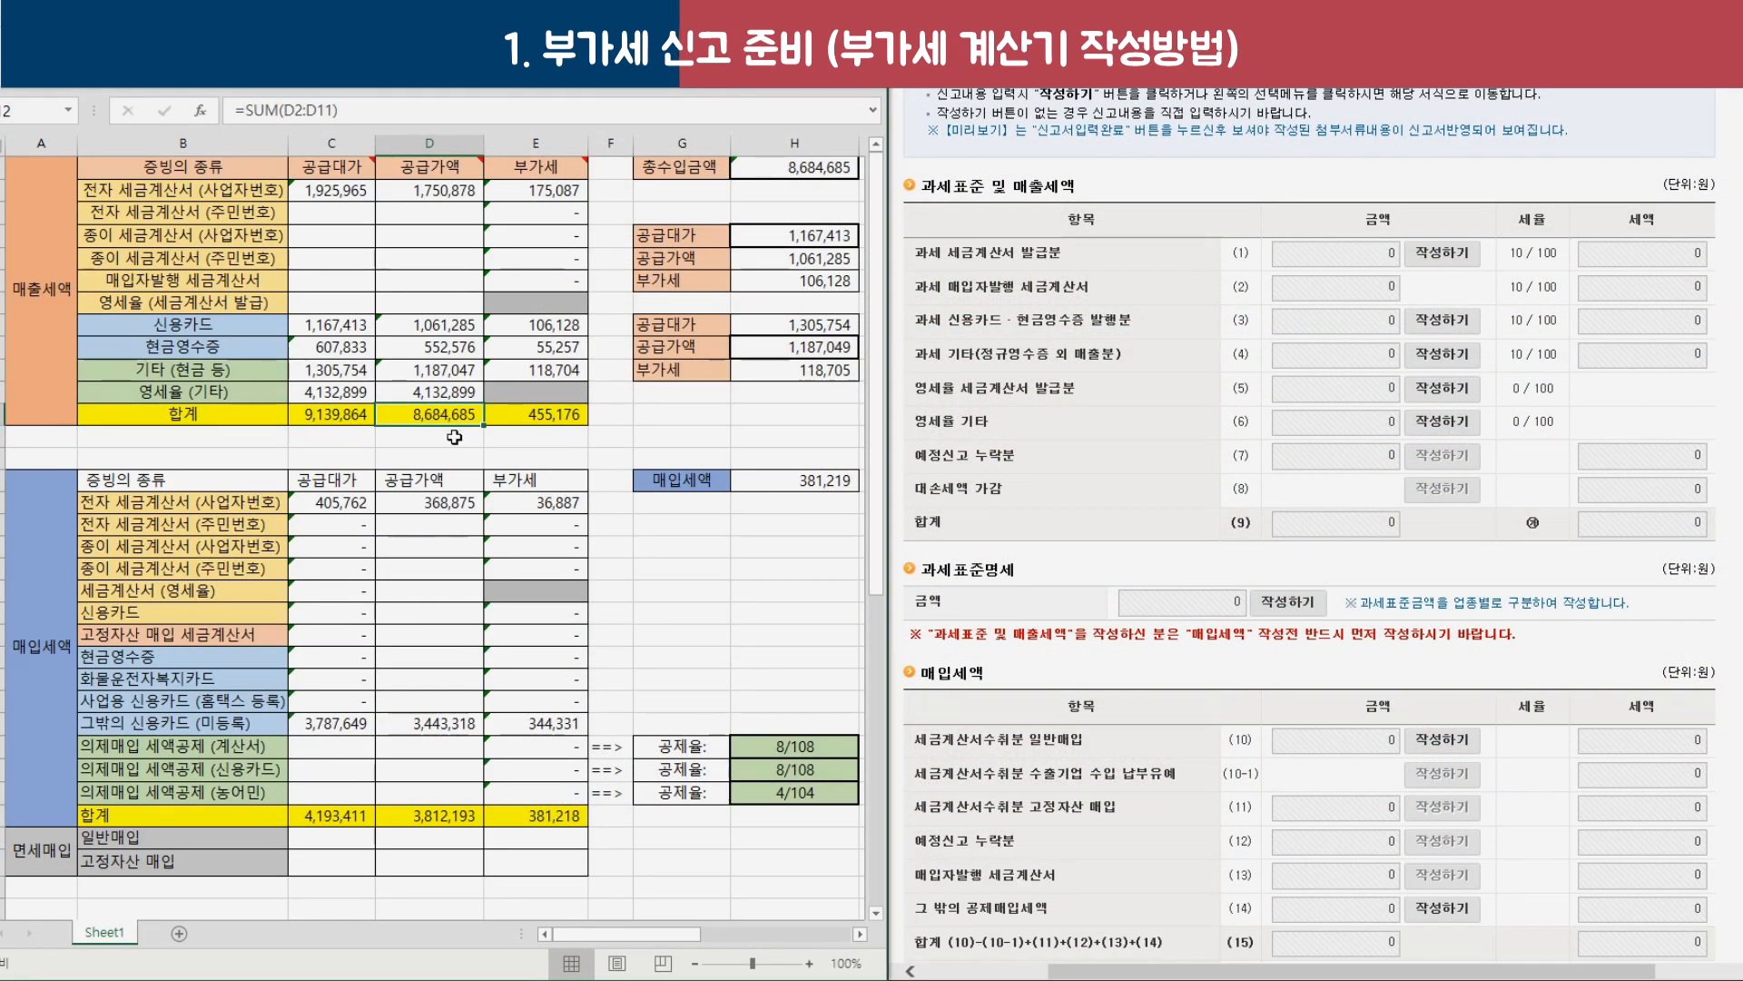
left_click_drag(683, 143, 795, 143)
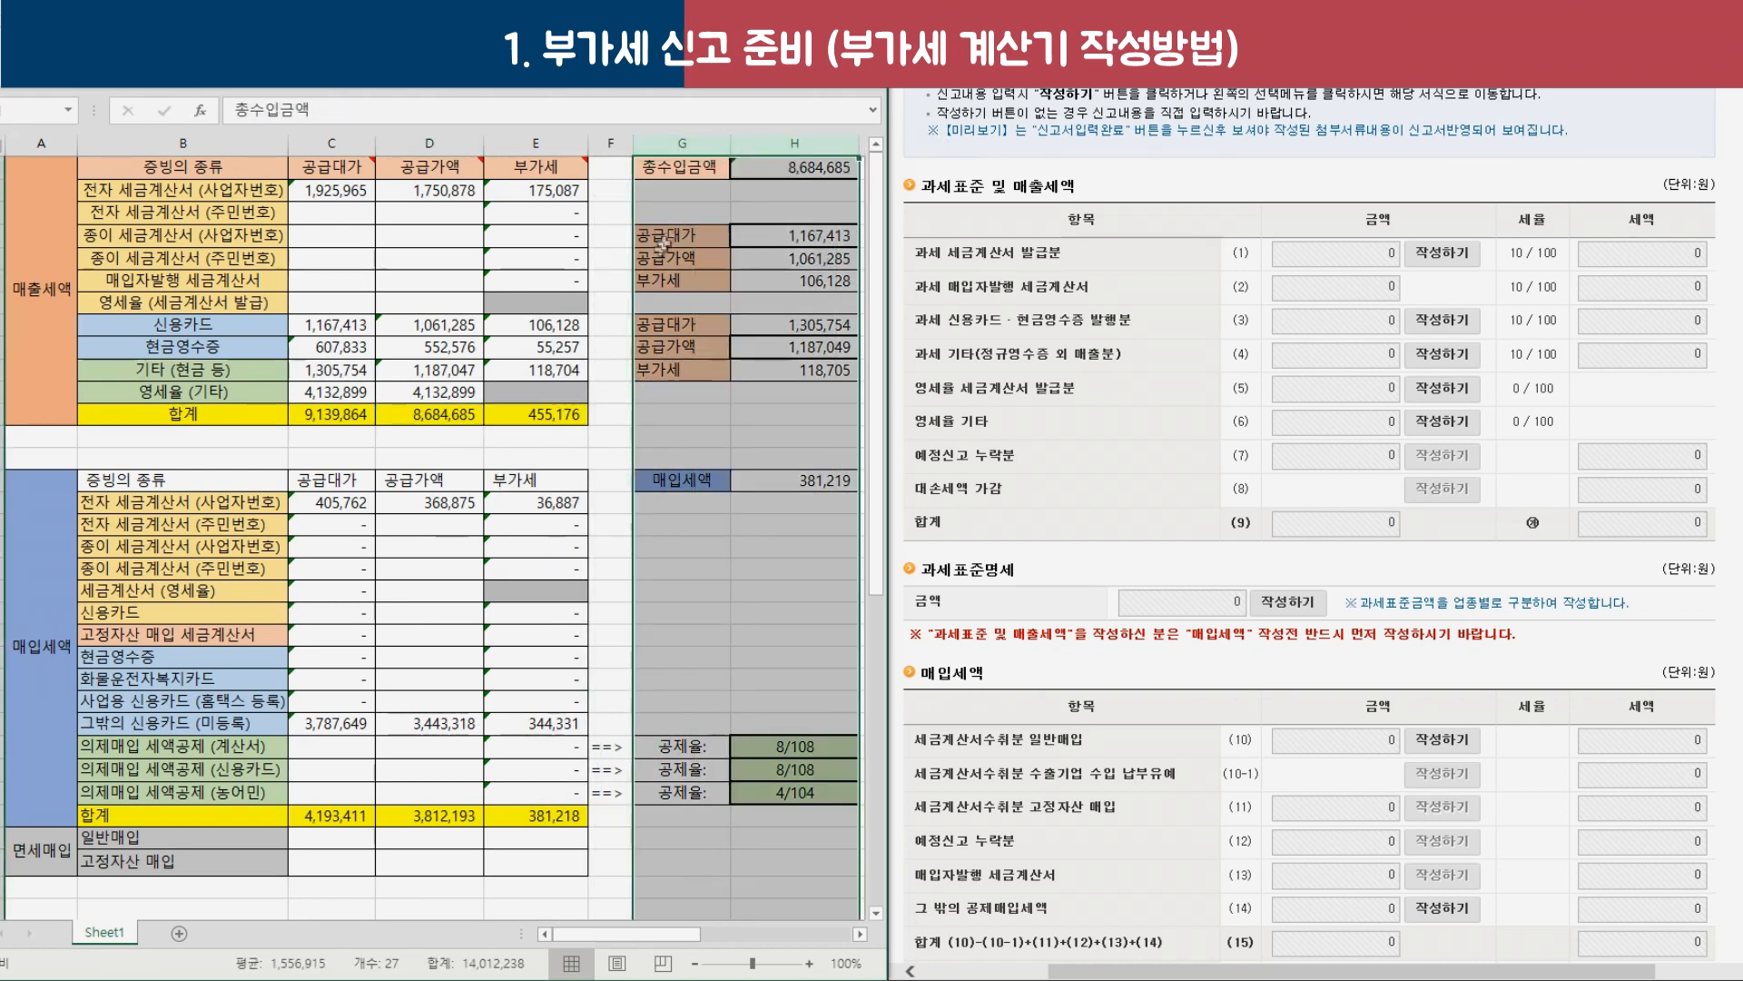
left_click(789, 175)
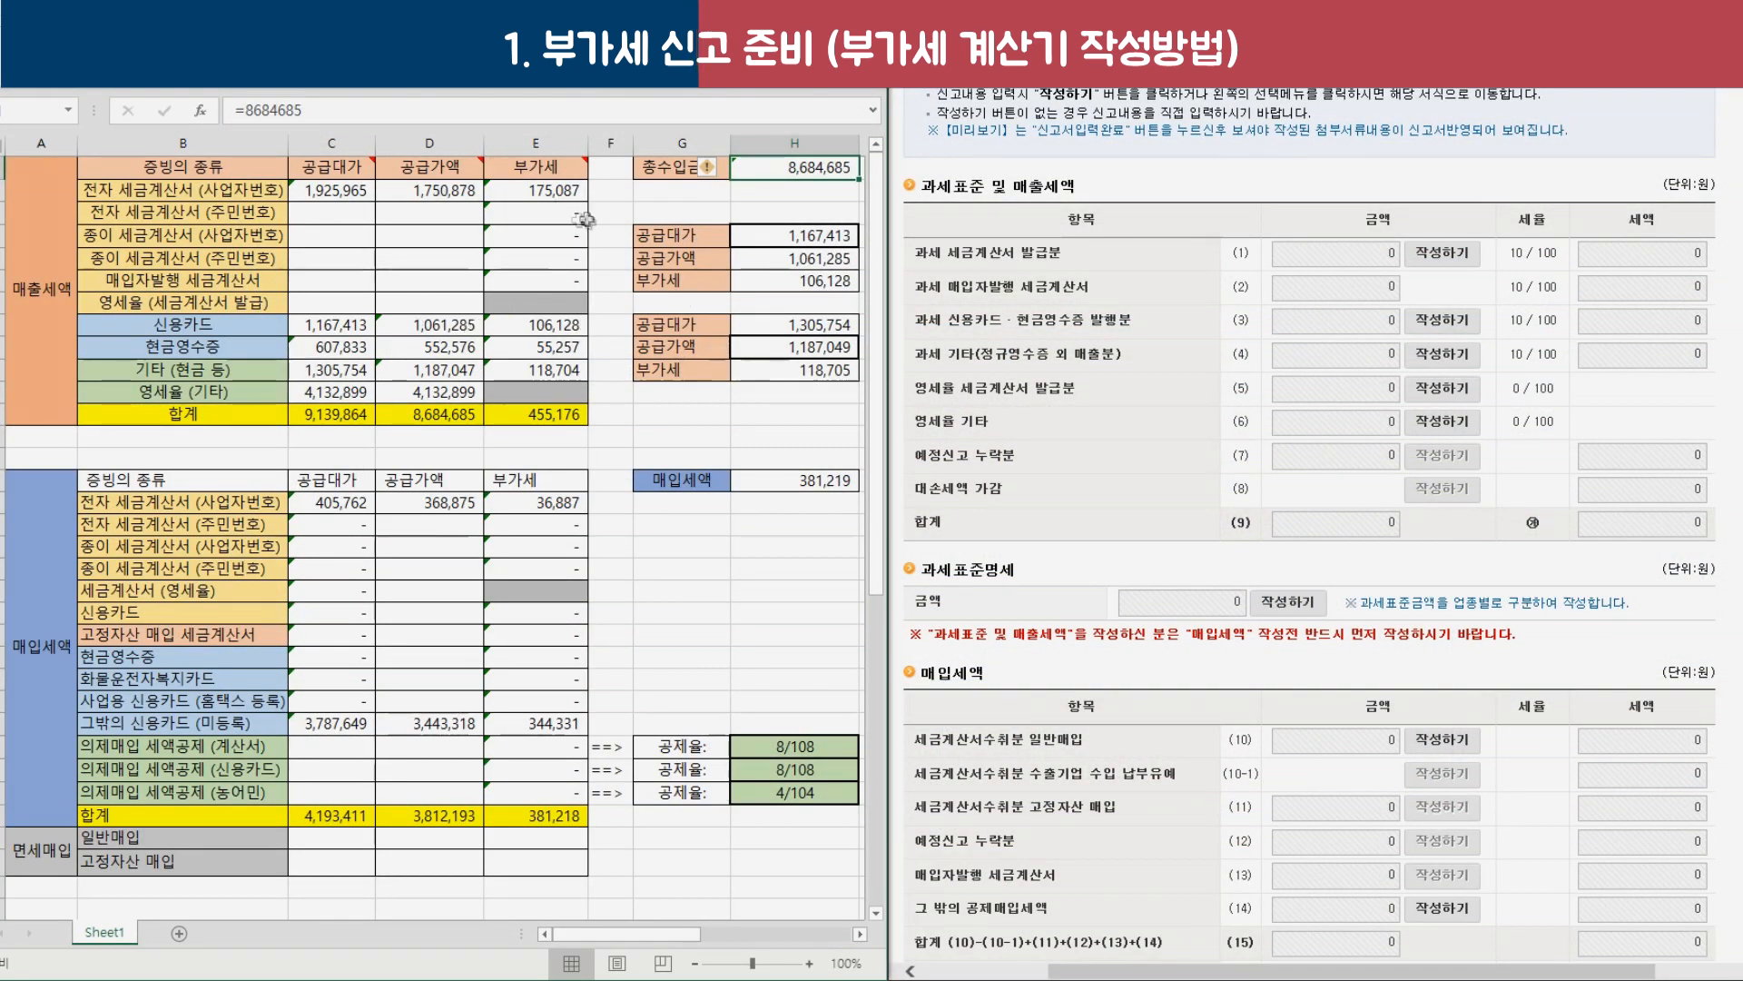
left_click(442, 171)
left_click(445, 416)
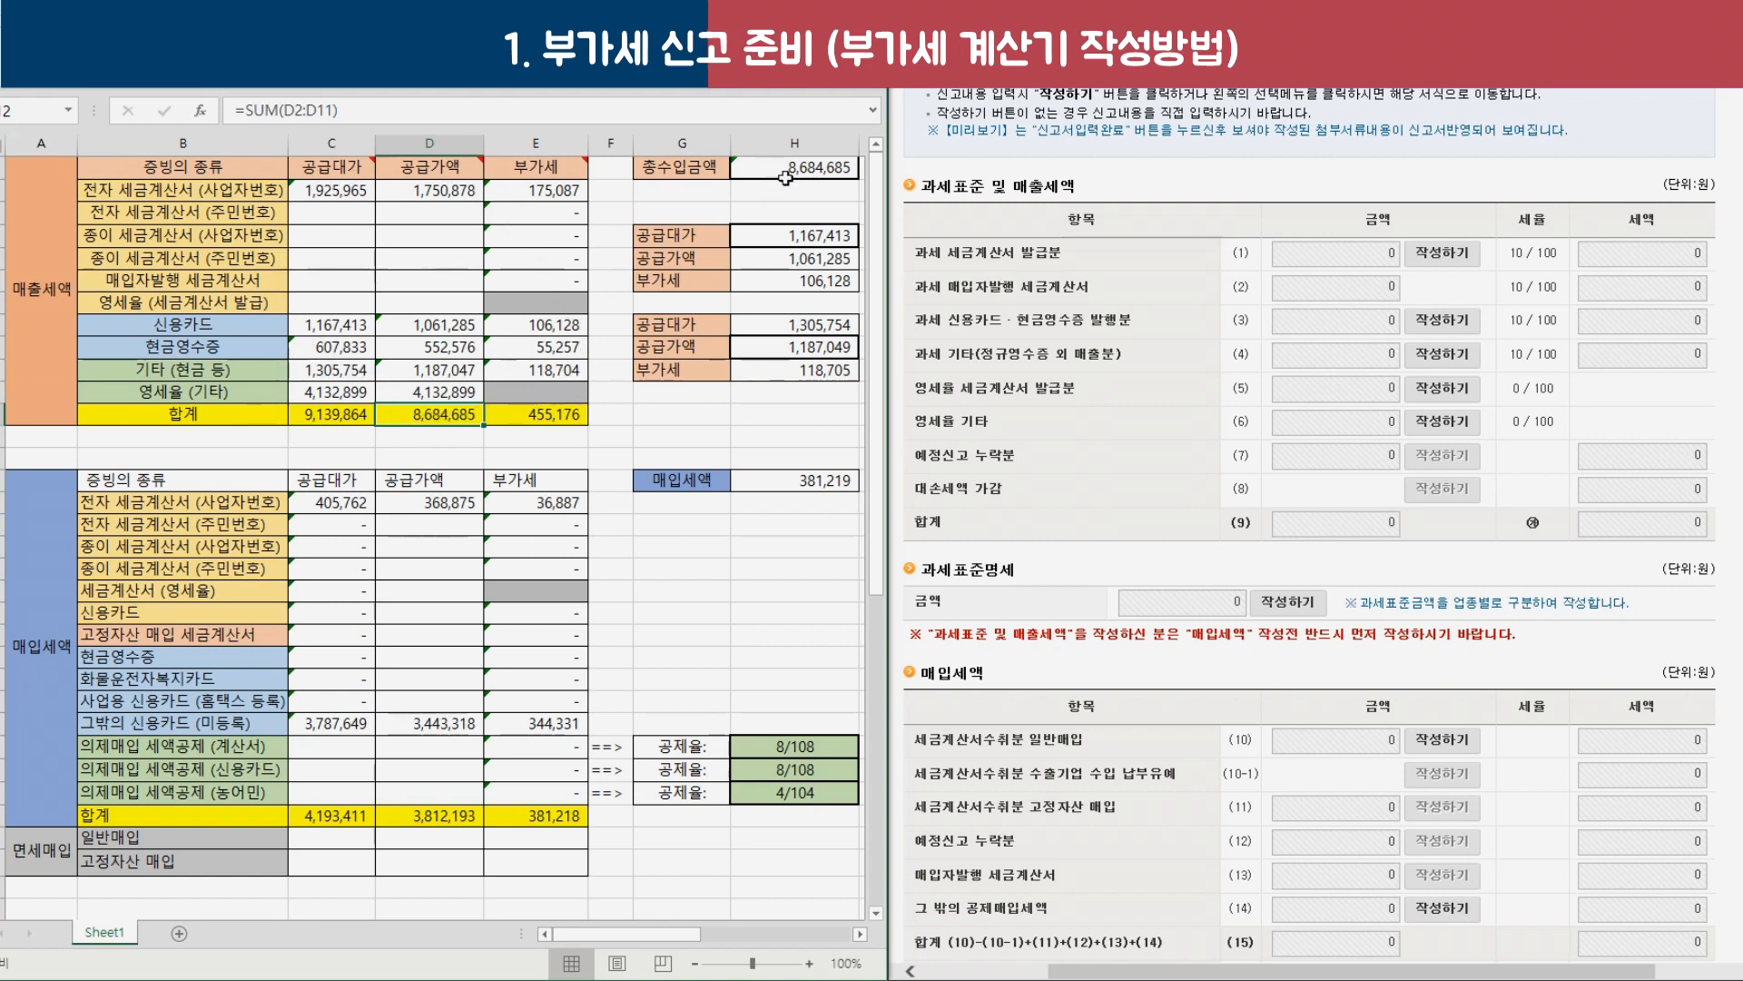
left_click_drag(545, 392, 306, 191)
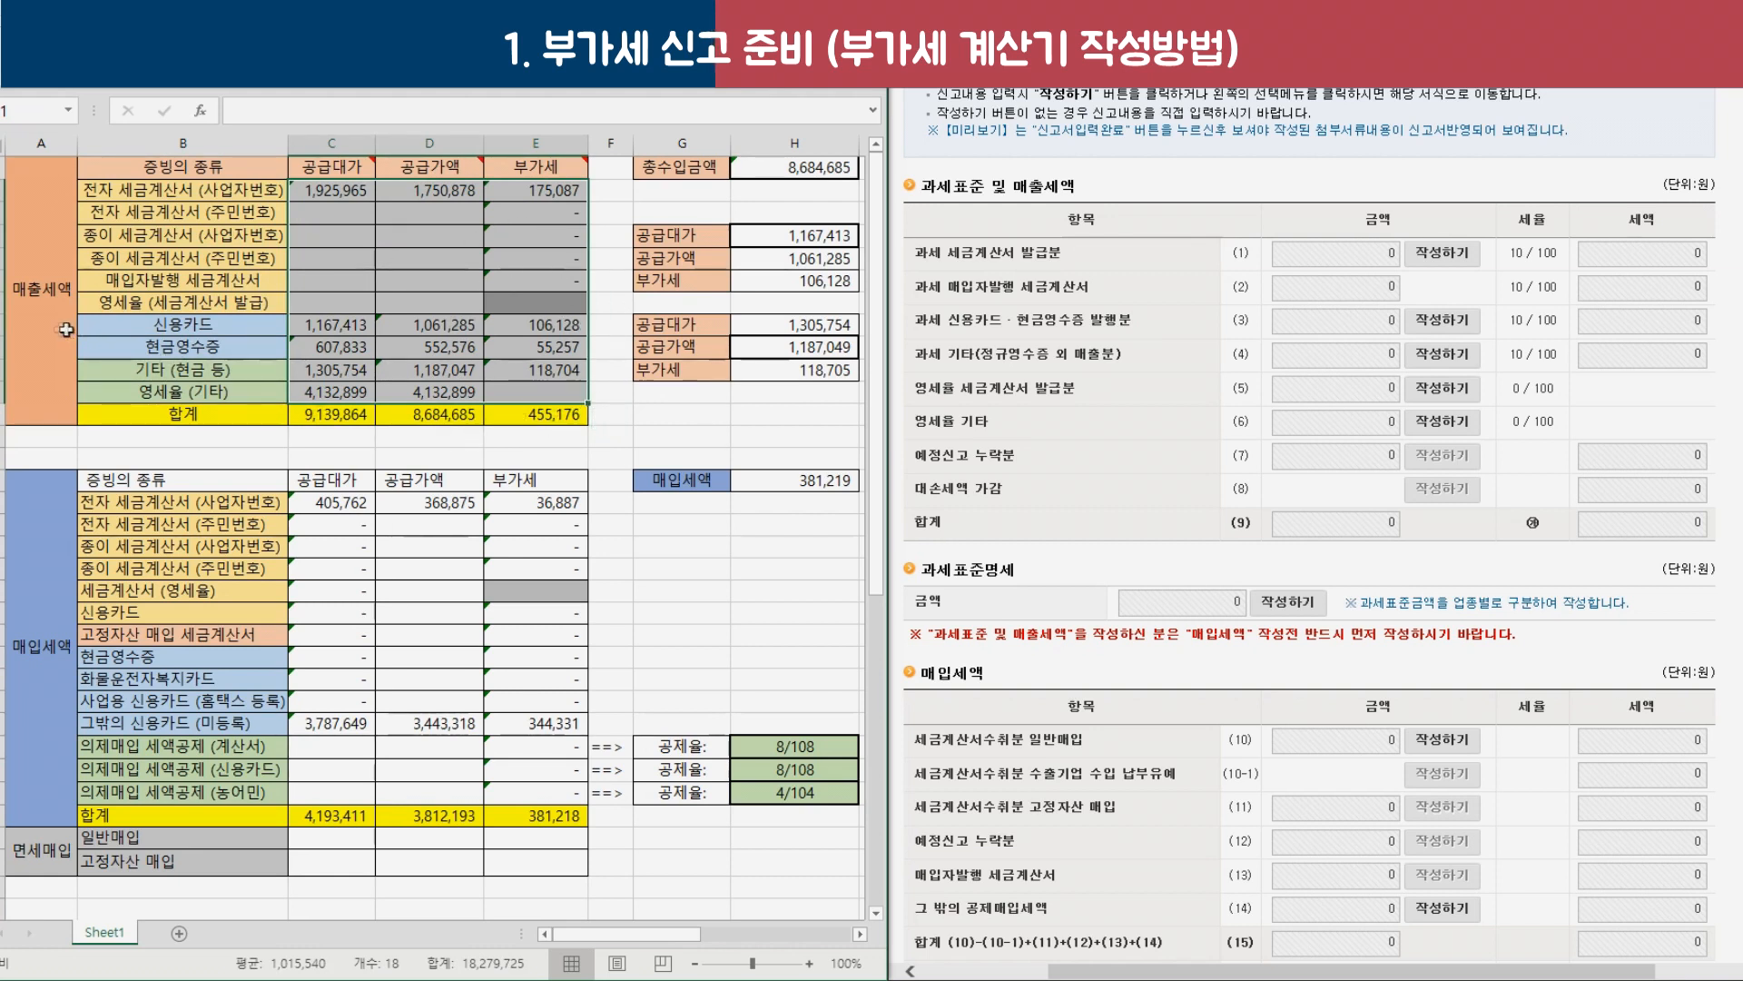
left_click(36, 337)
left_click(547, 415)
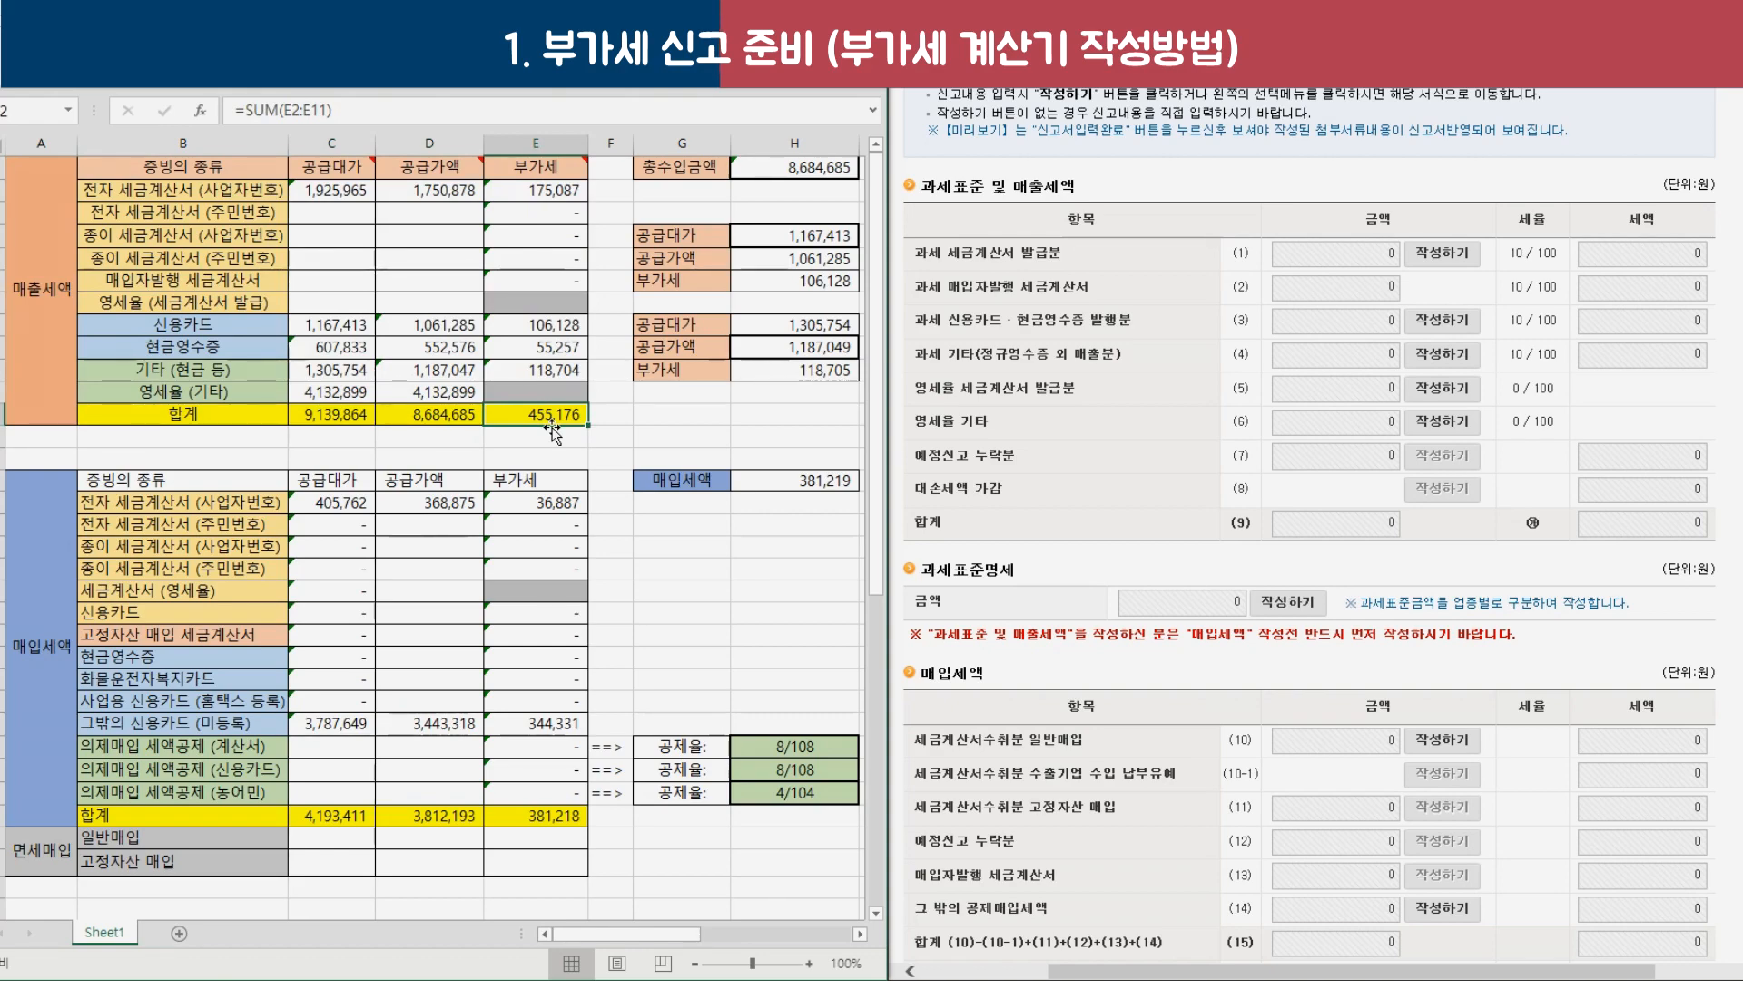
mouse_move(1707, 300)
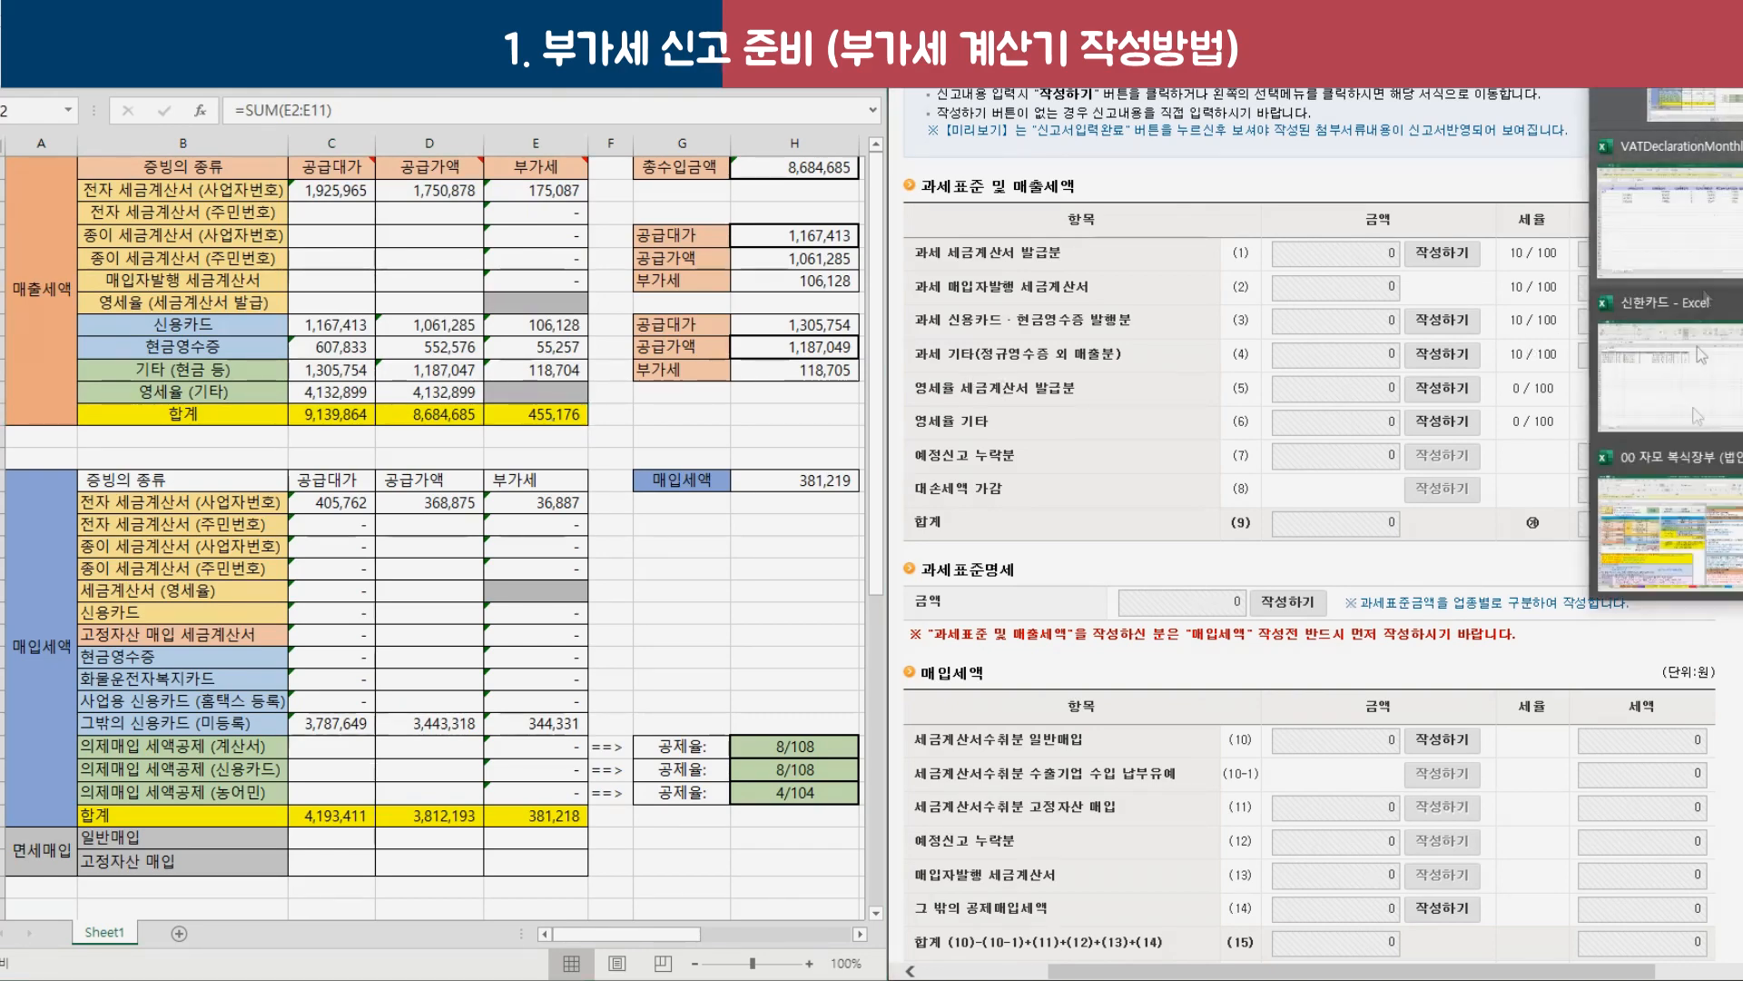
left_click(1679, 572)
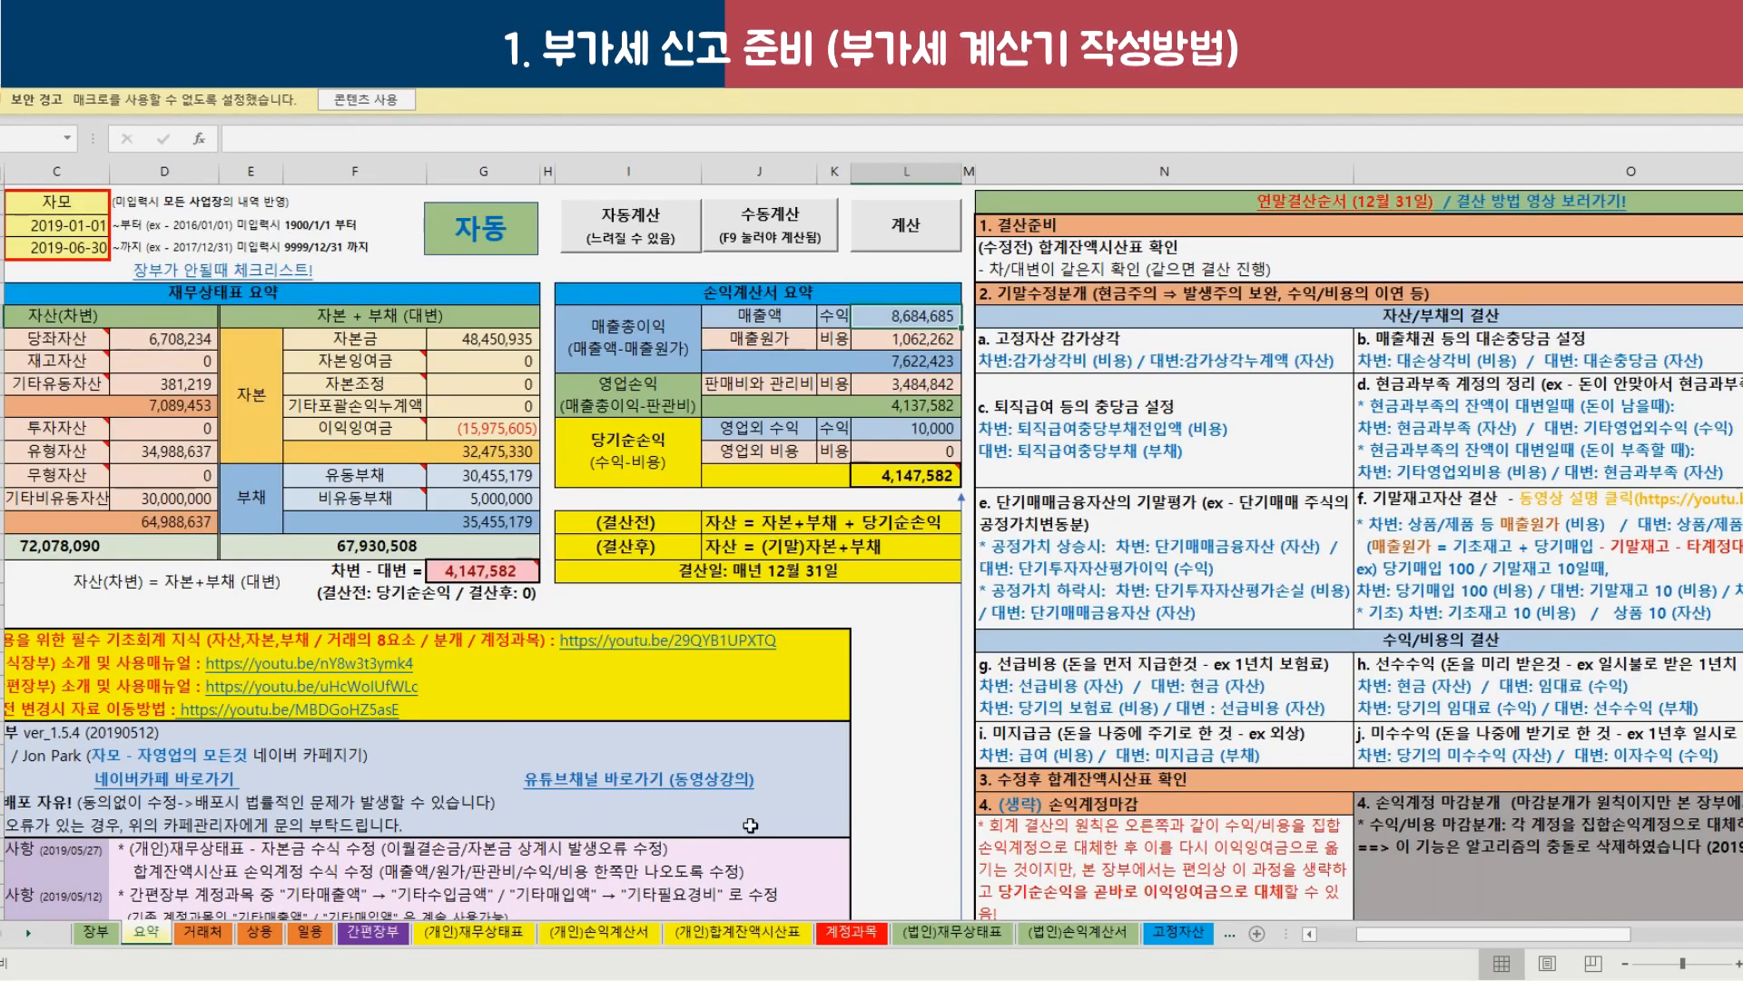
left_click(947, 931)
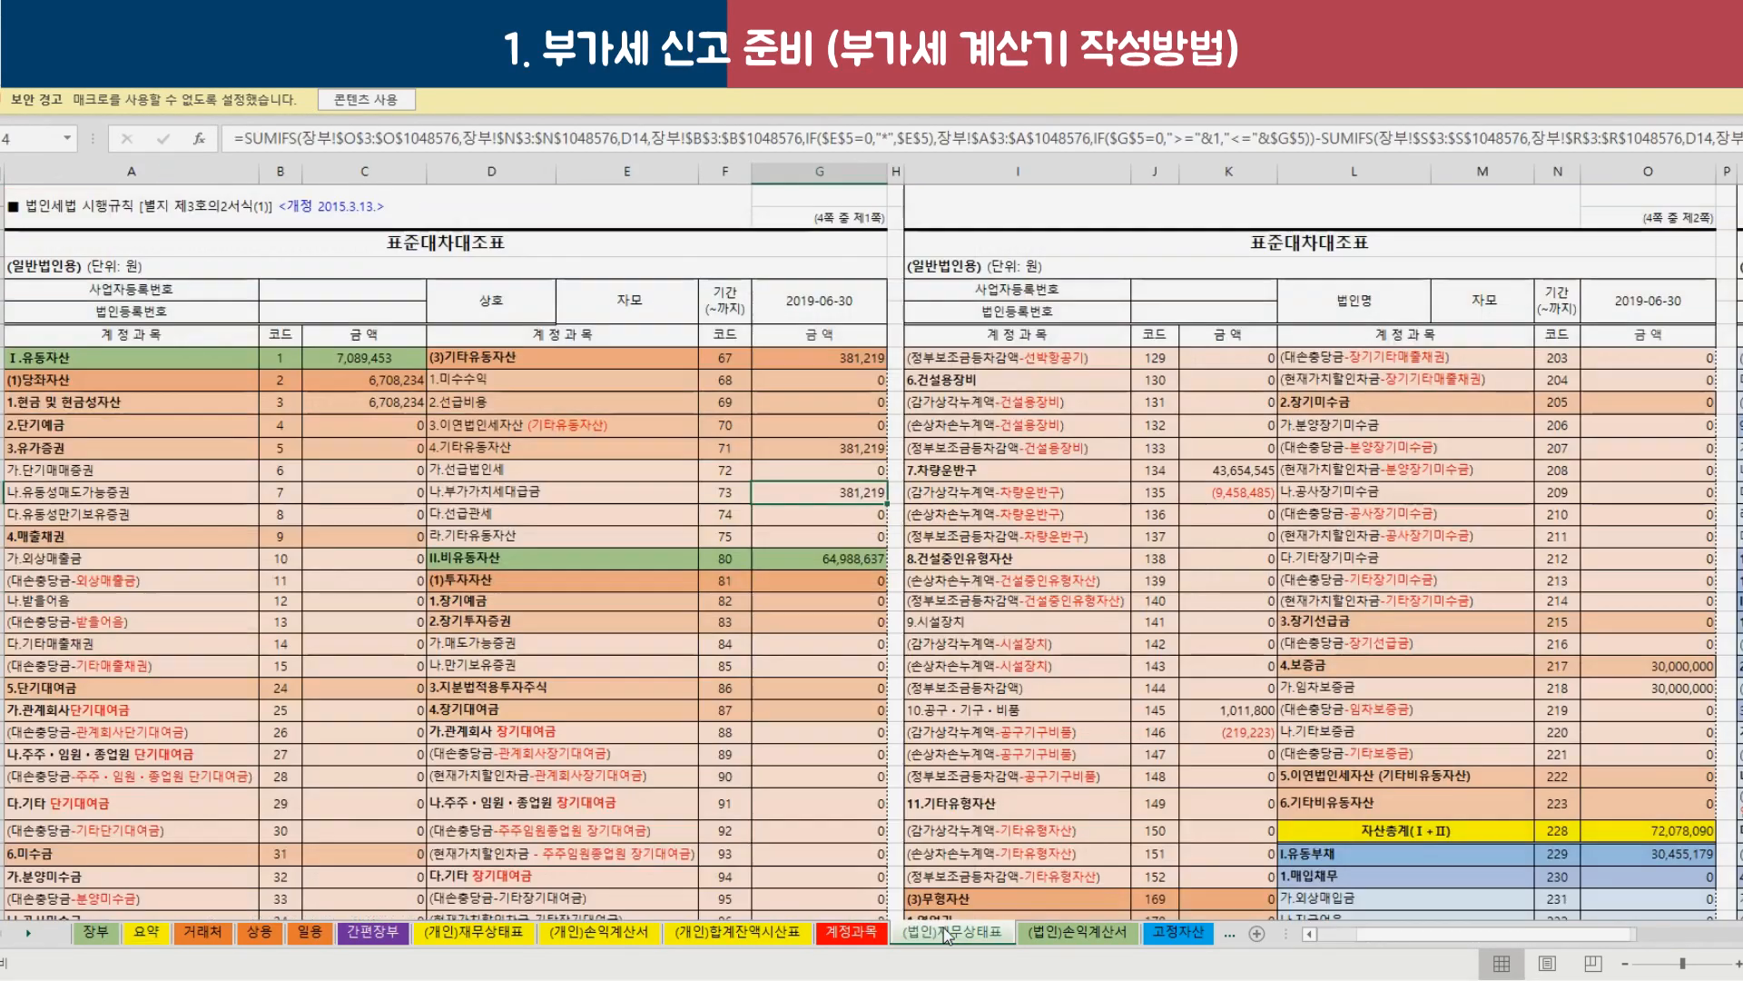
scroll(985, 711, "down", 5)
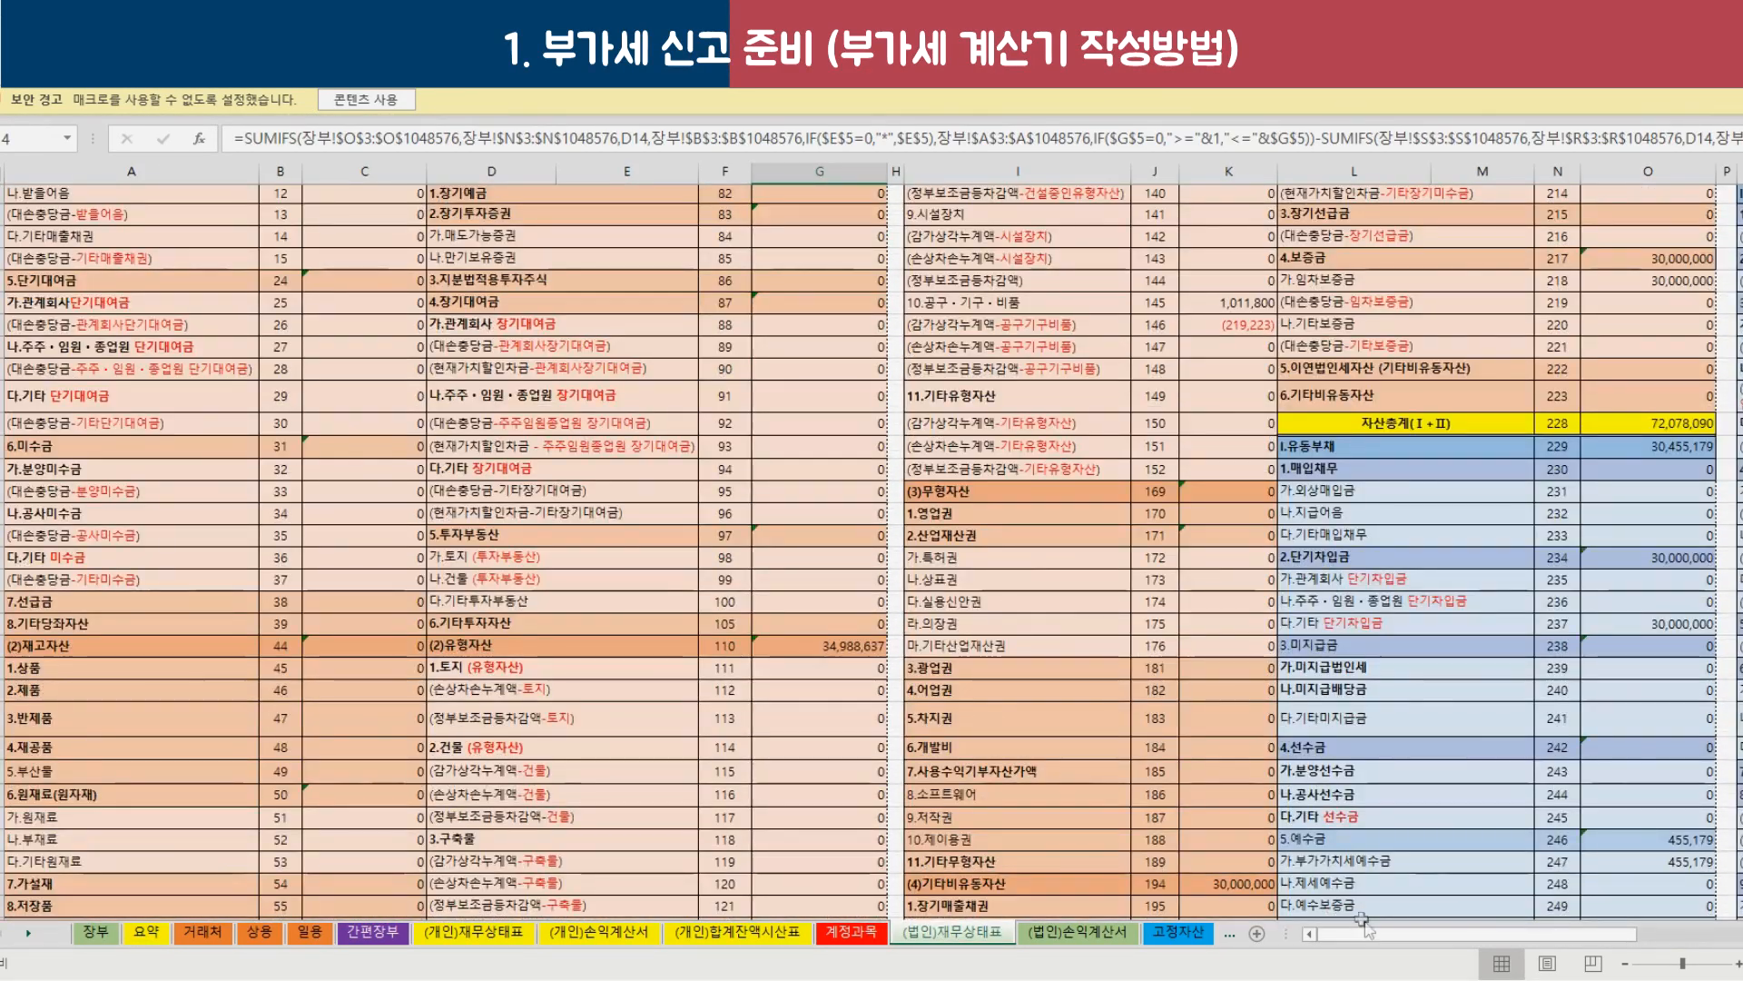
left_click_drag(1453, 934, 1585, 933)
scroll(1010, 580, "down", 3)
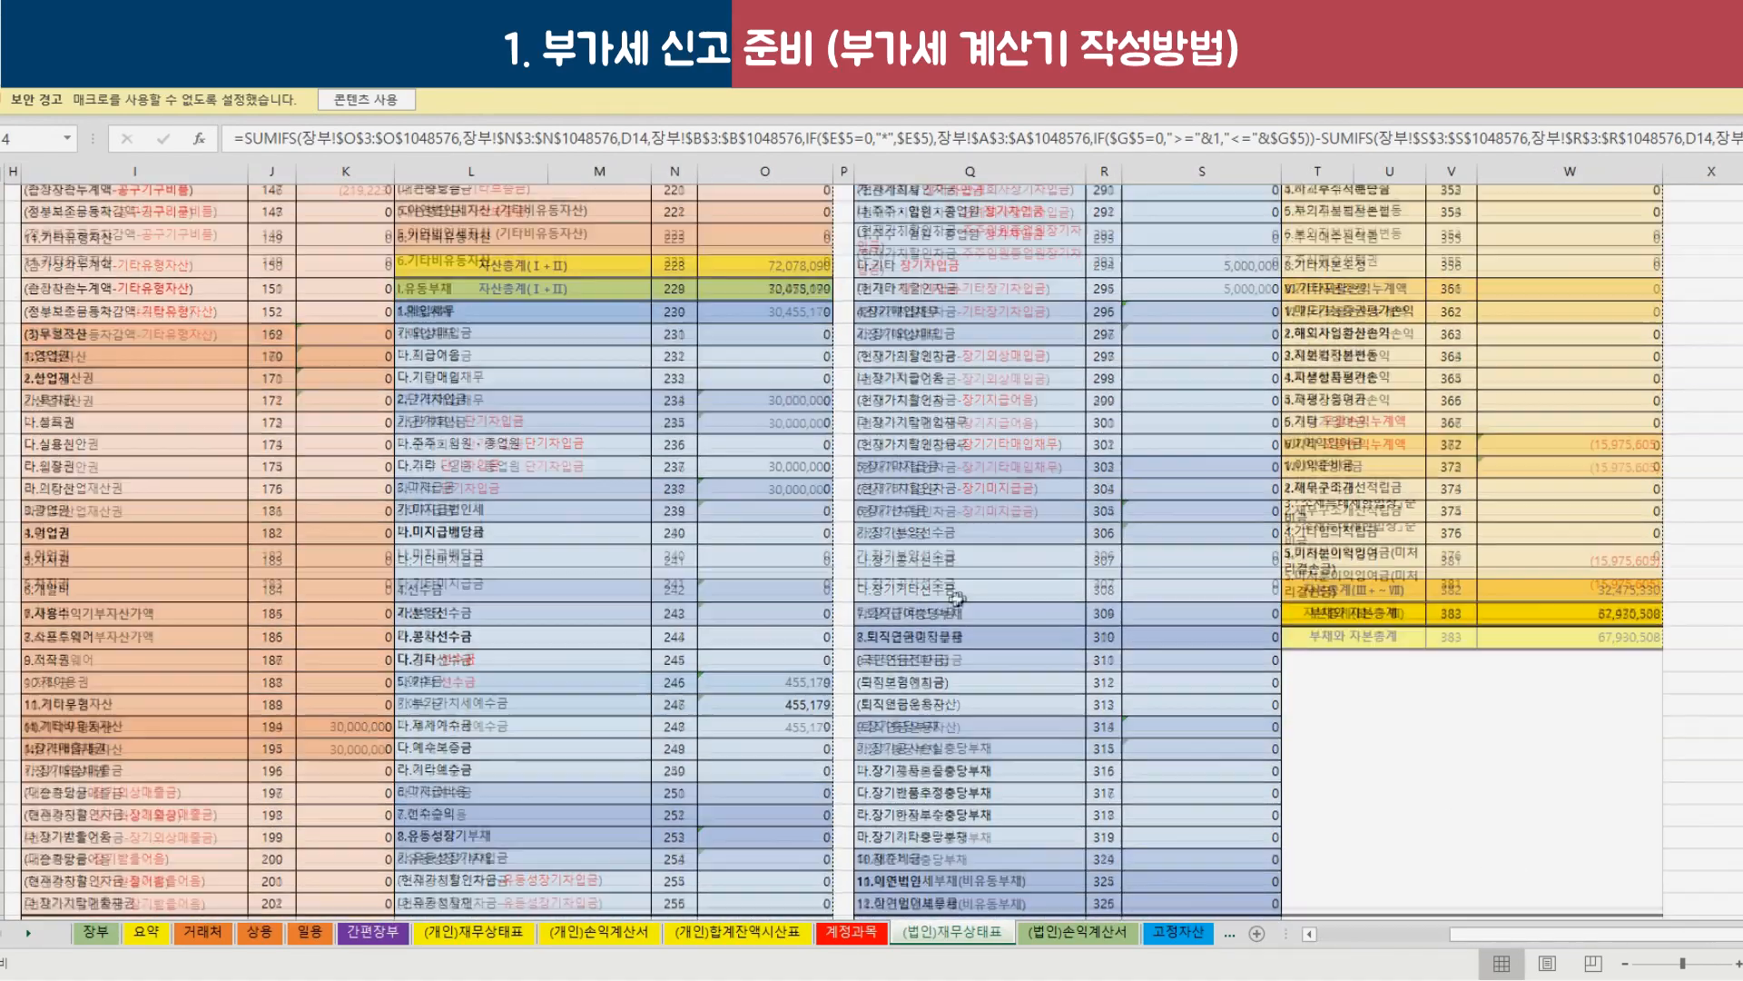
left_click_drag(454, 643, 777, 653)
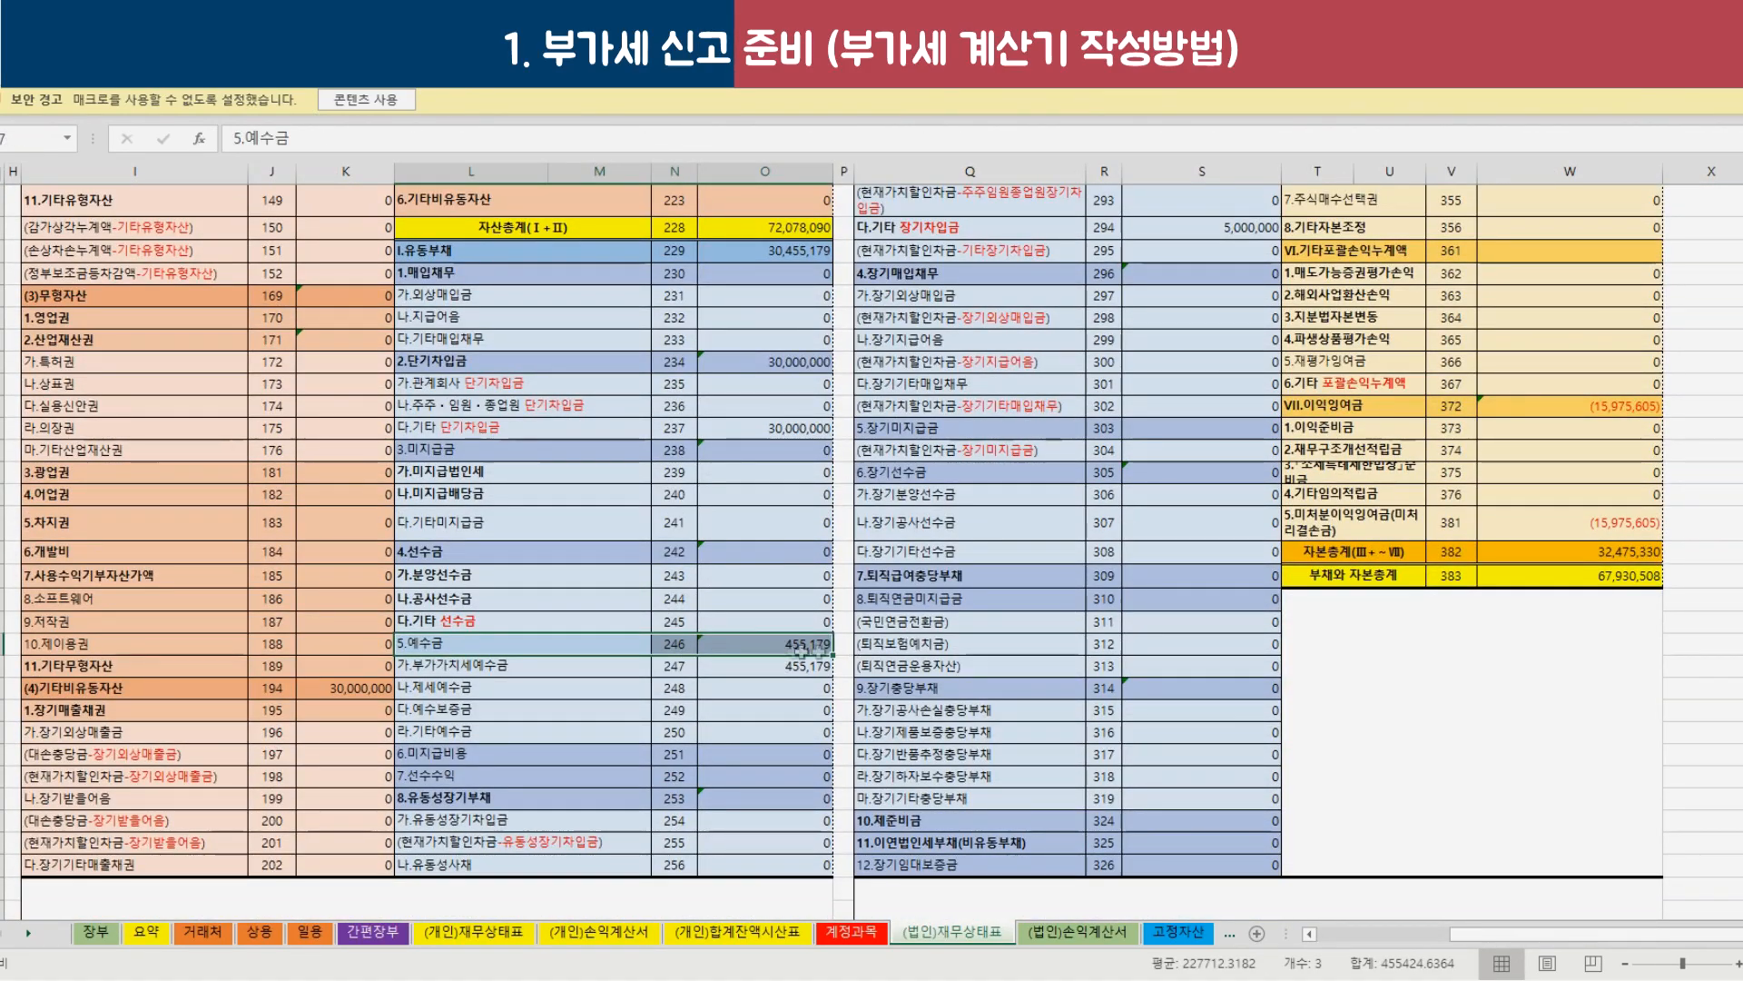
left_click(776, 647)
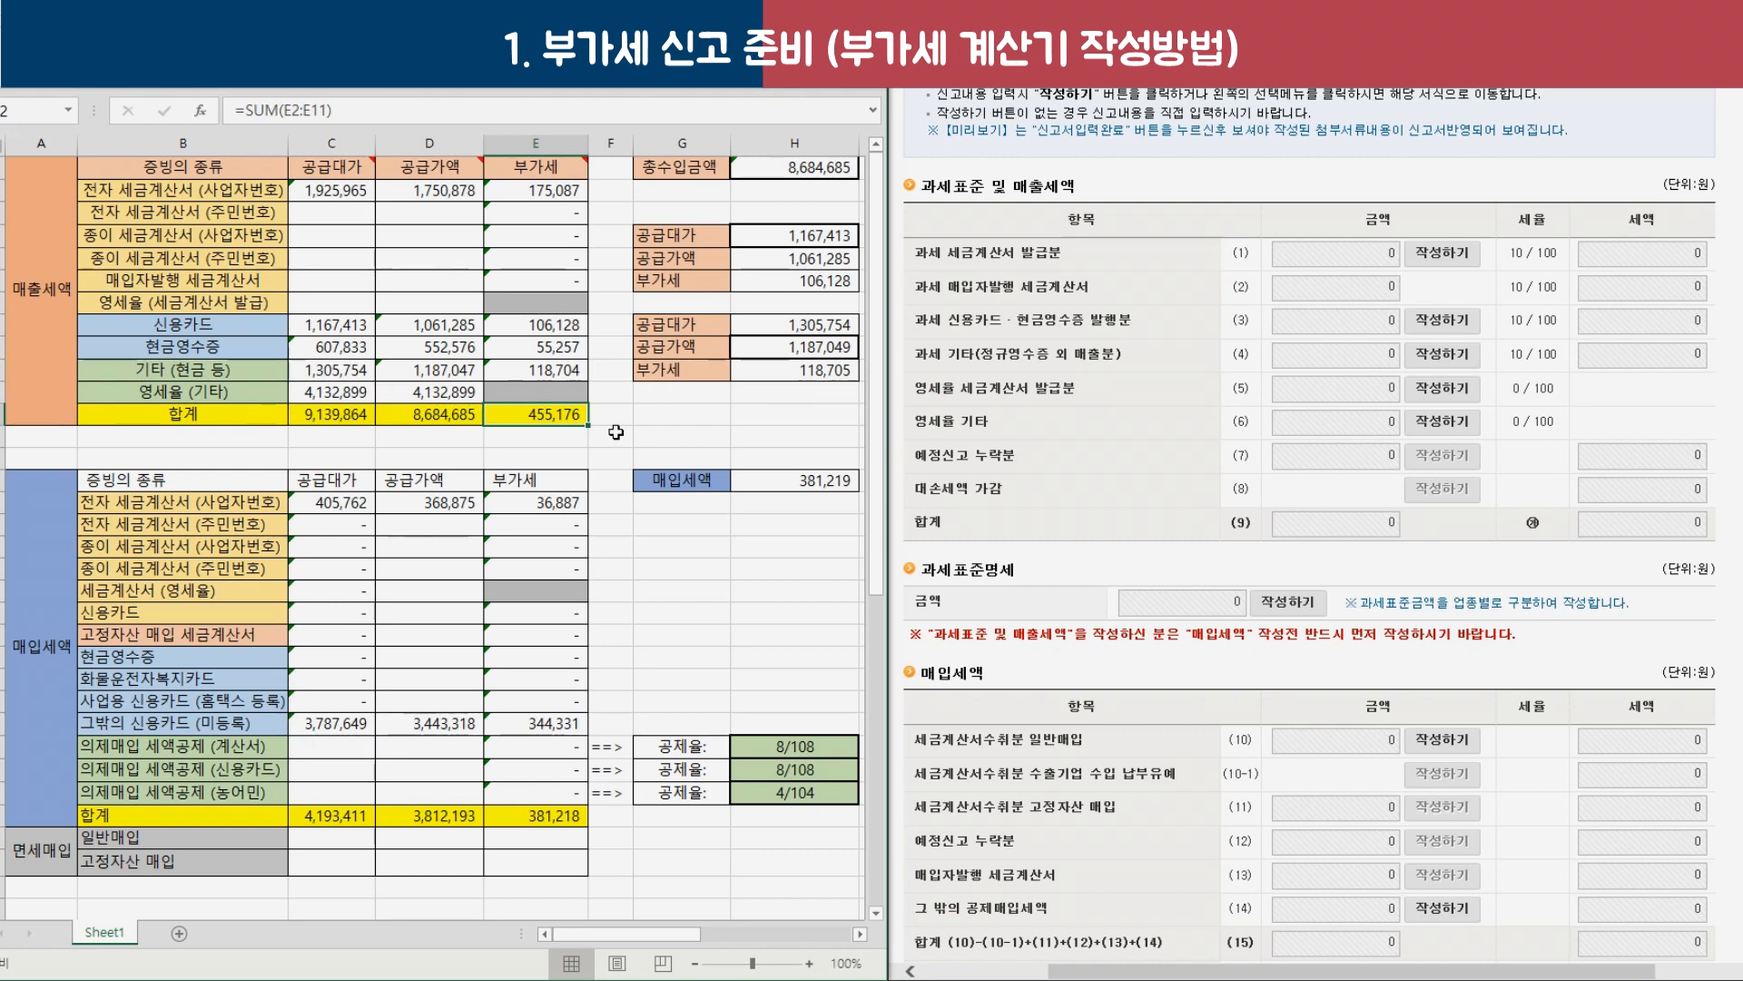
left_click(617, 432)
left_click_drag(25, 336, 531, 410)
left_click(531, 411)
scroll(531, 411, "down", 2)
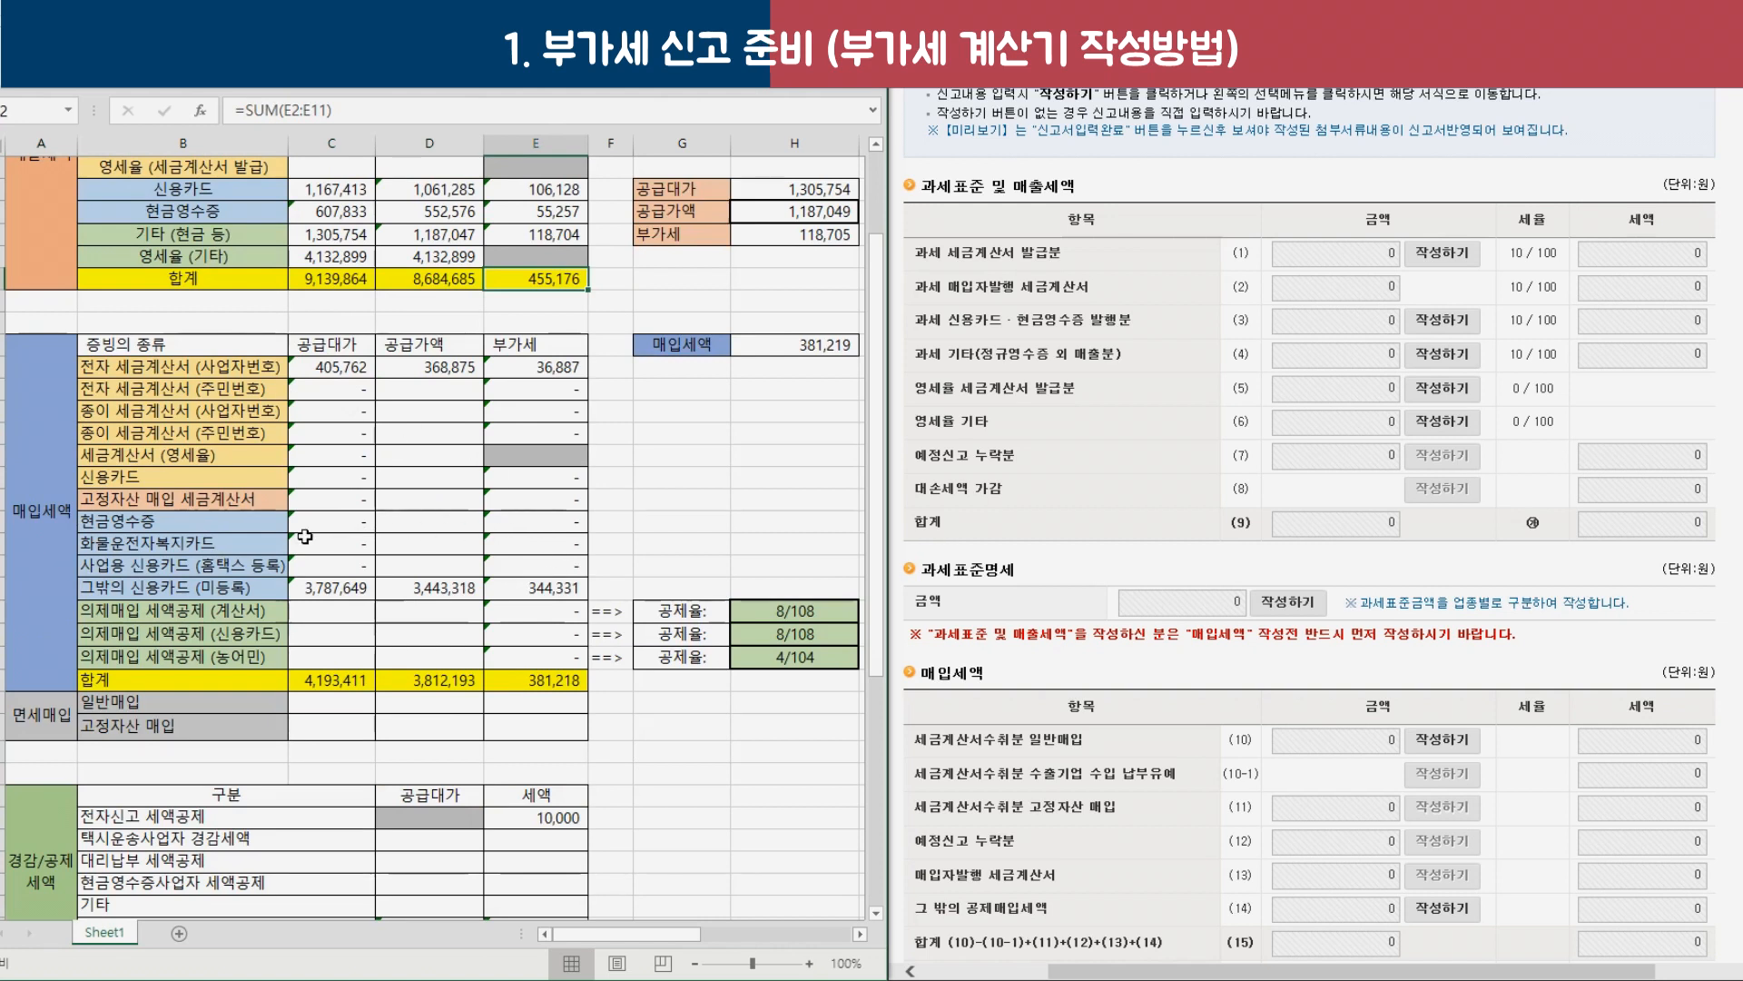
left_click_drag(216, 373, 513, 363)
left_click_drag(248, 374, 552, 648)
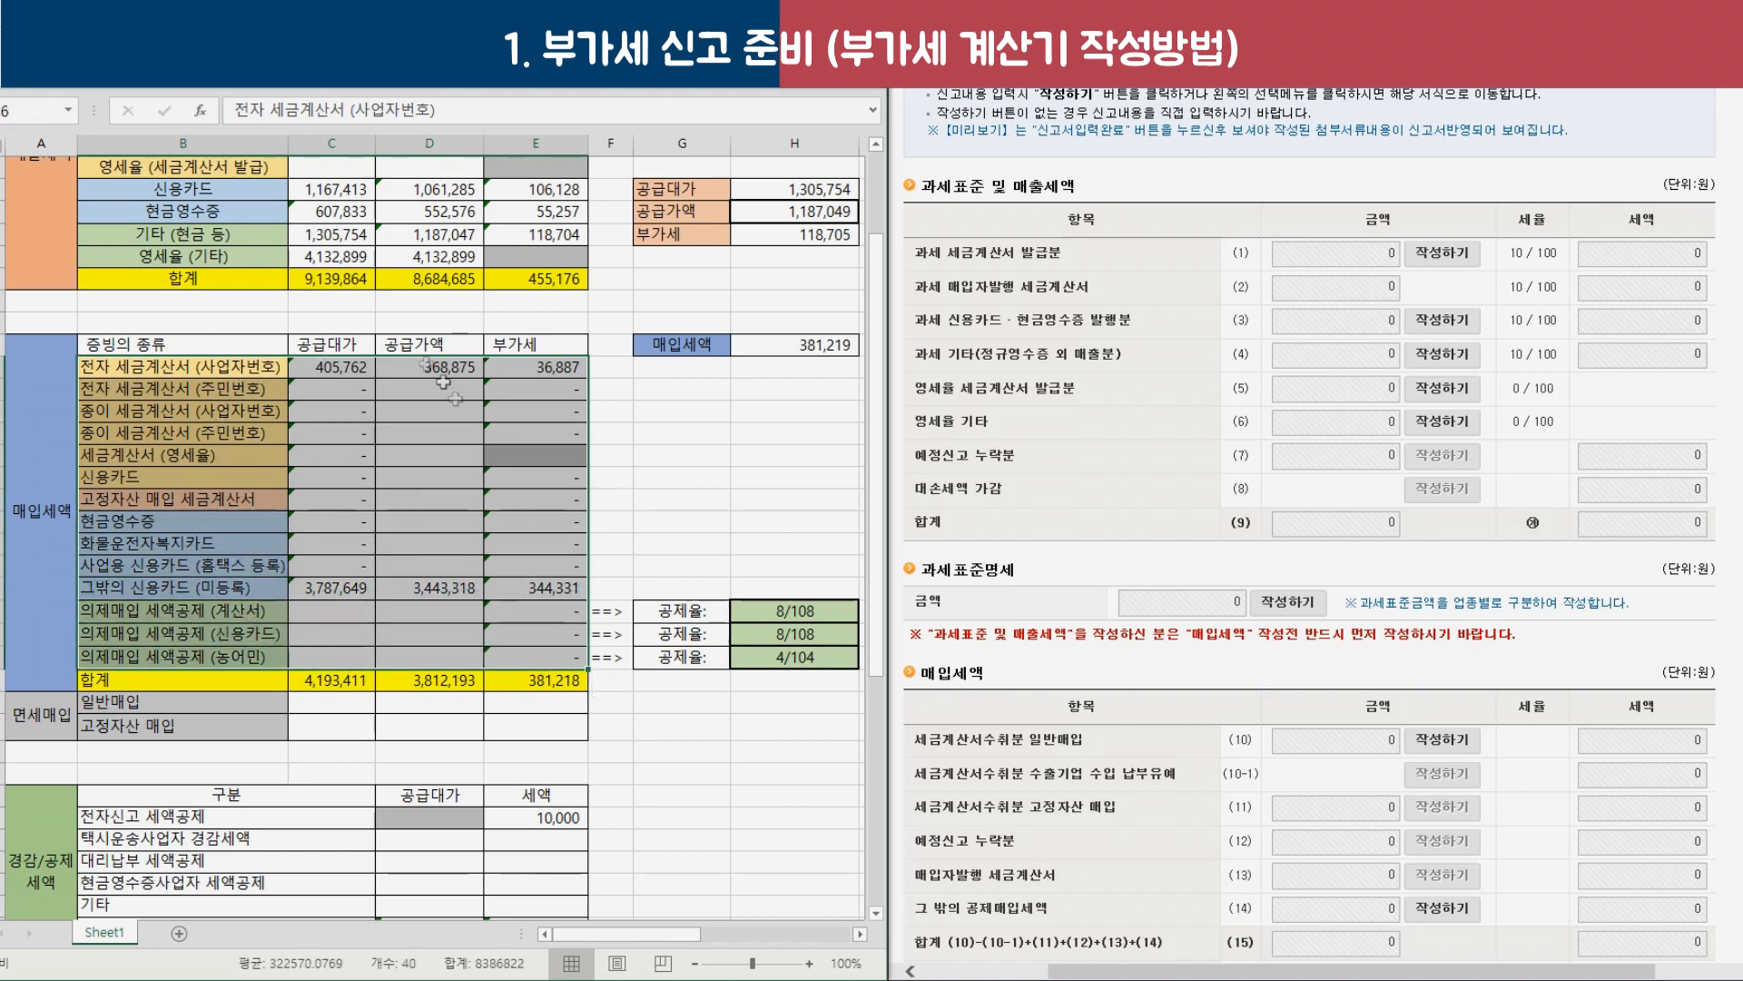
scroll(1221, 520, "down", 5)
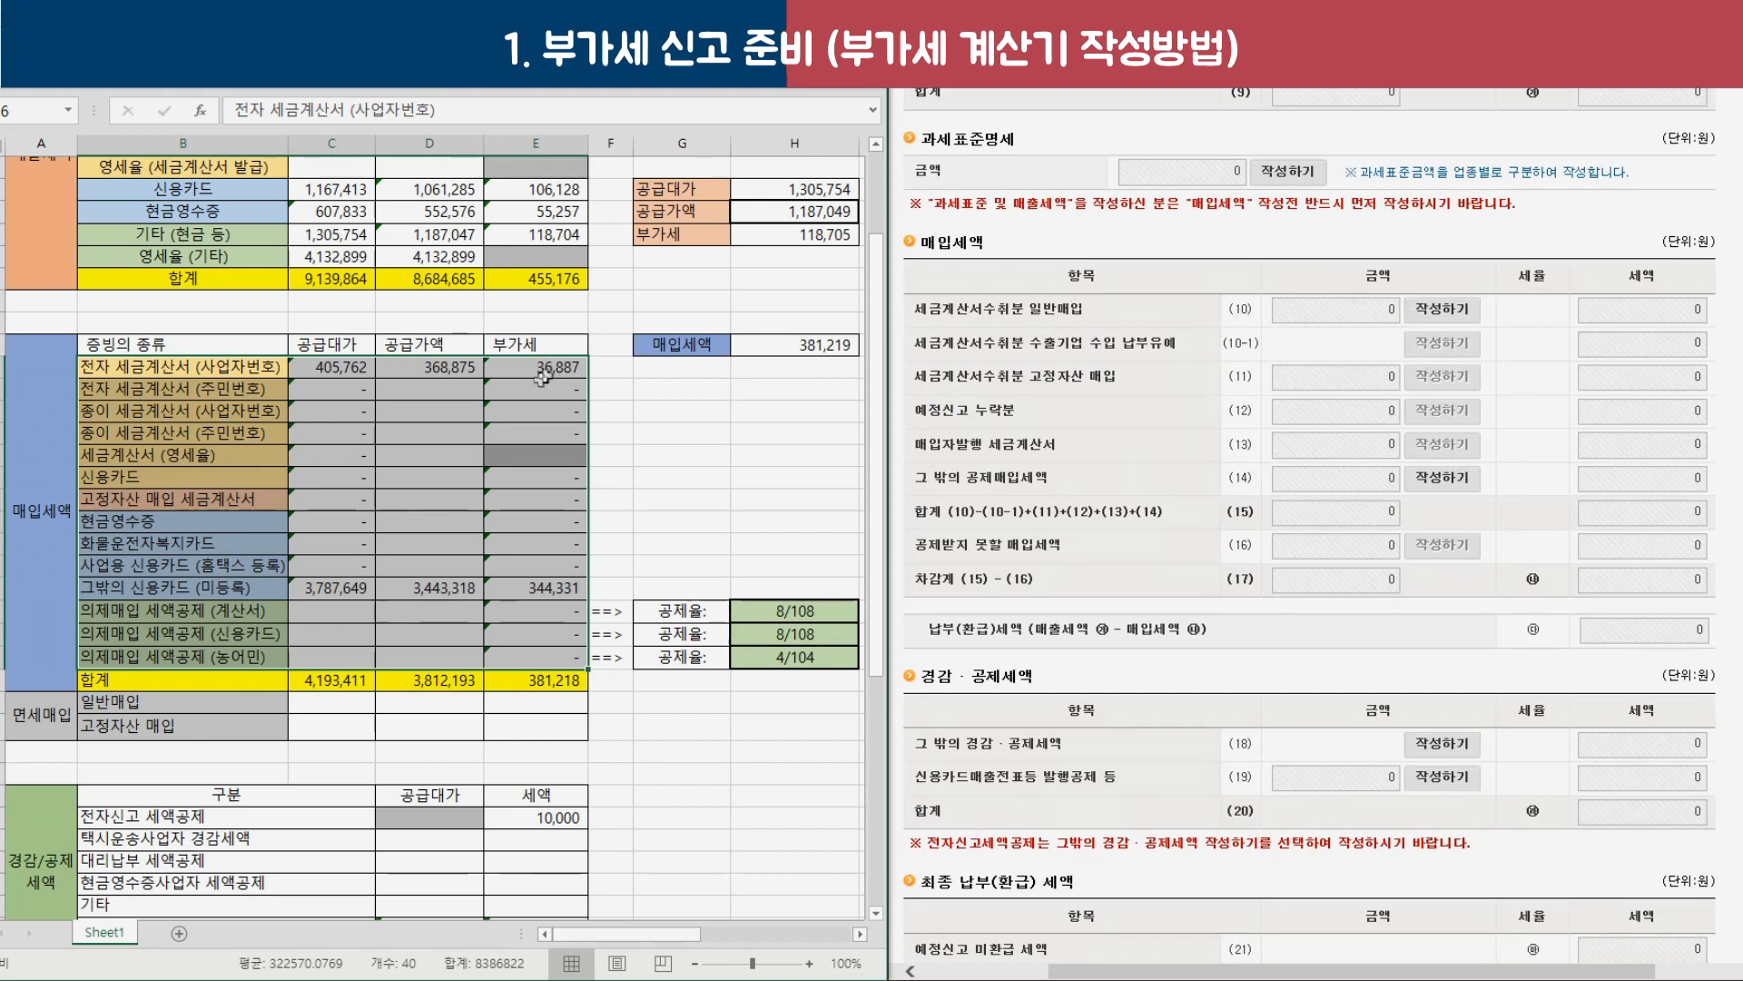
left_click(386, 453)
left_click(164, 369)
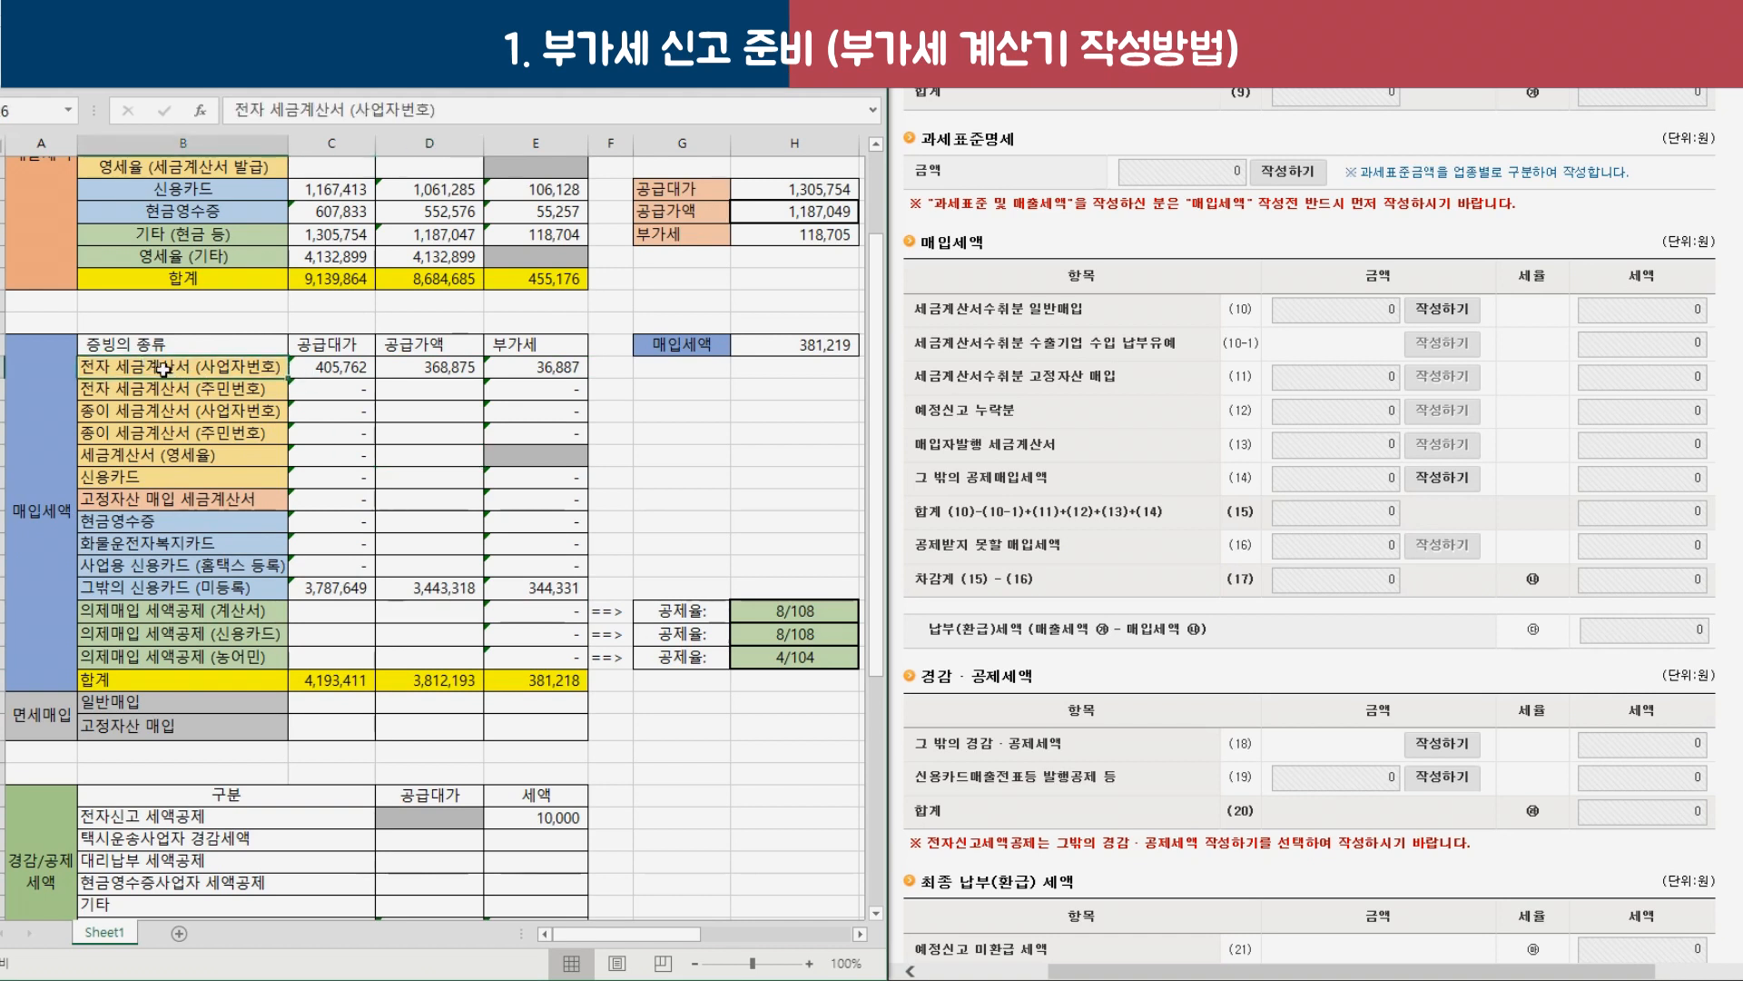
left_click_drag(182, 371, 528, 395)
left_click(1101, 334)
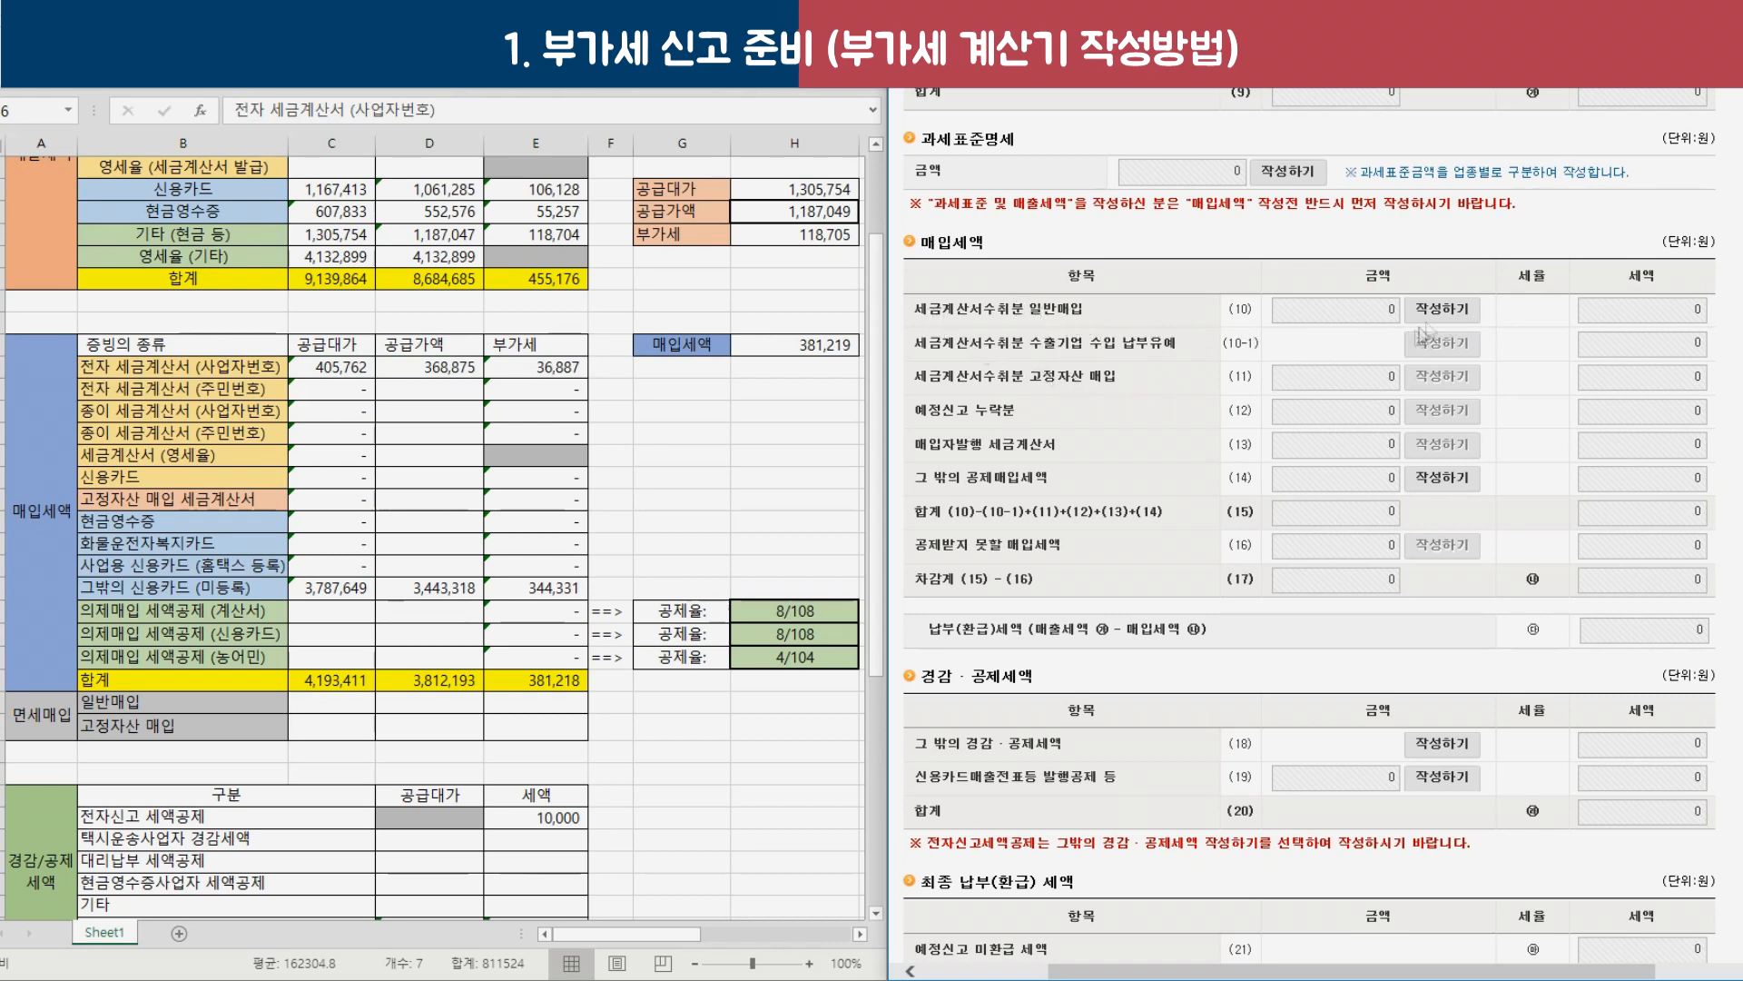
Import the electronic tax invoice data into the line (10) purchase tax invoice summary.
left_click(1453, 310)
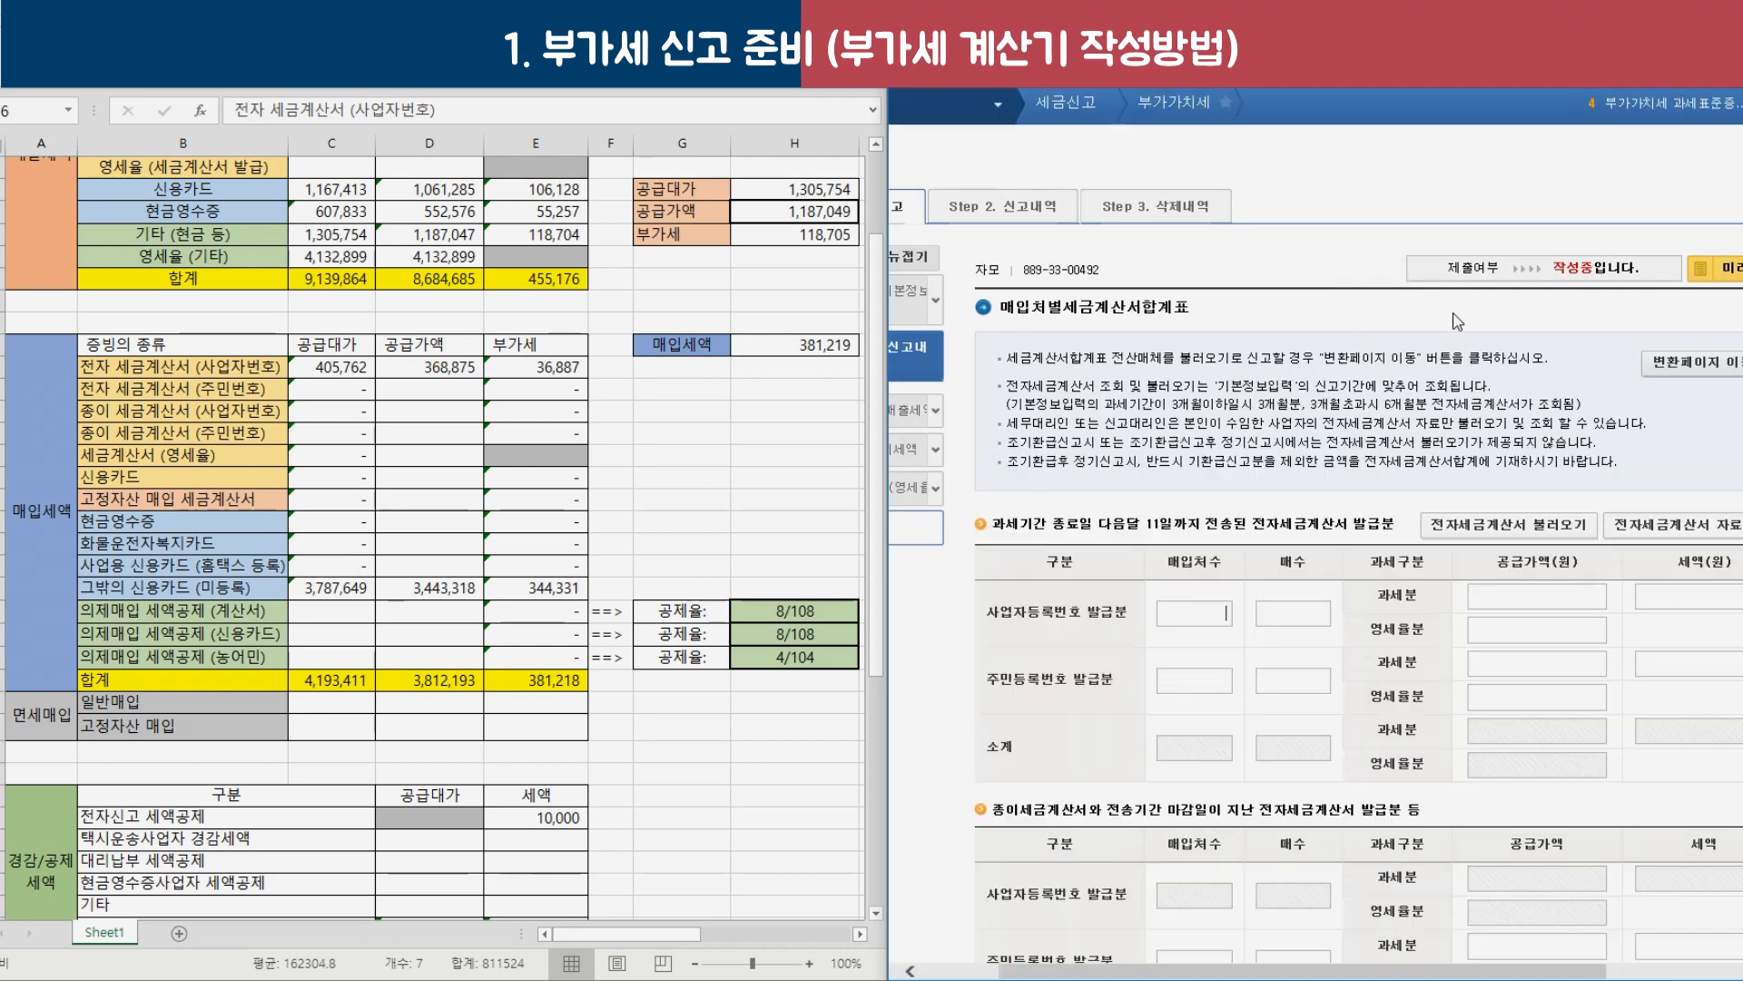
left_click(1496, 389)
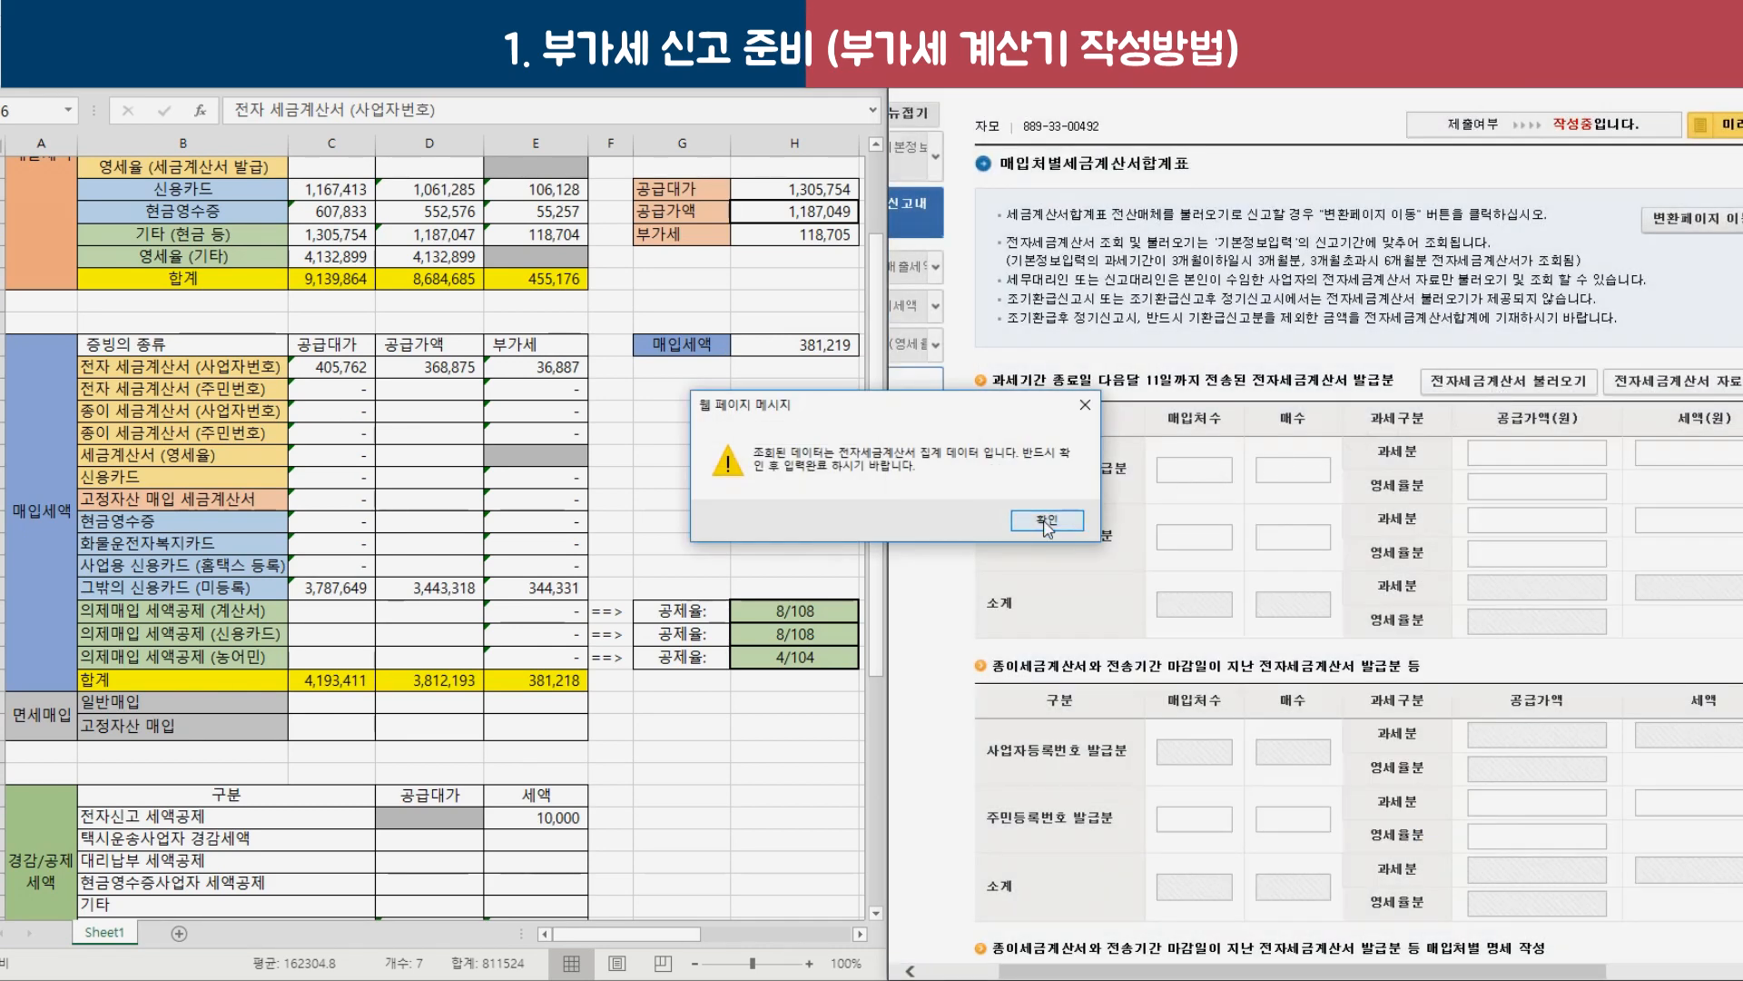
left_click(1047, 521)
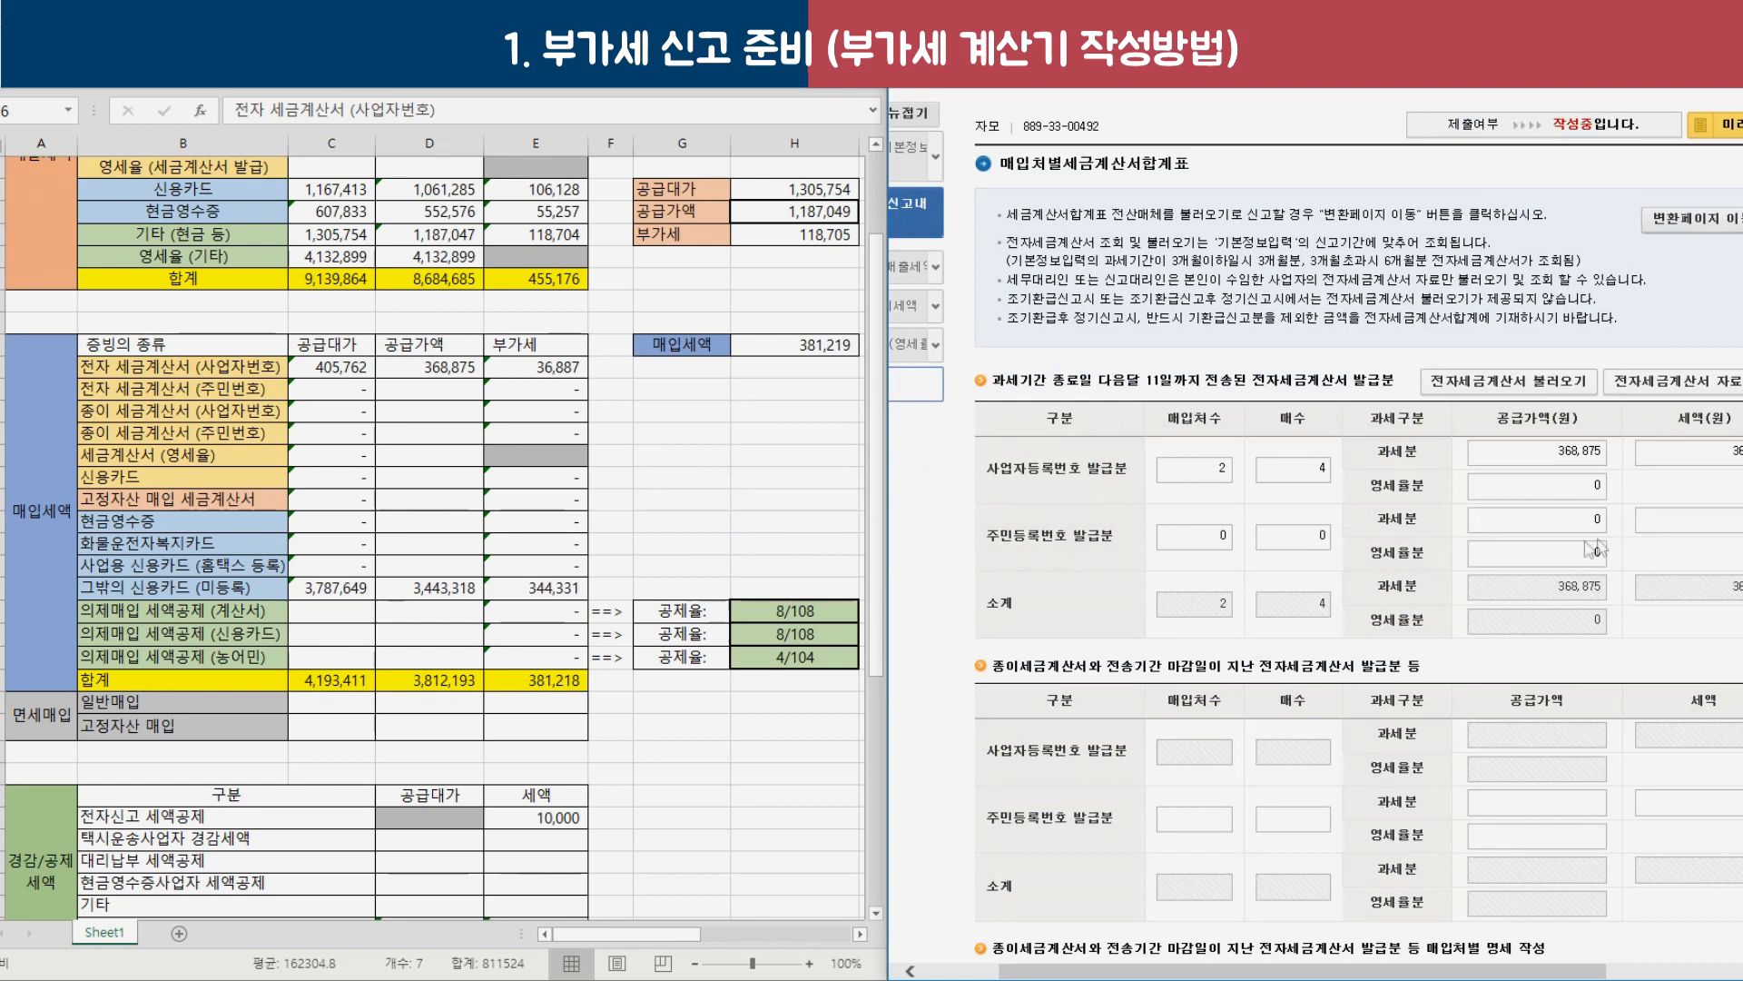
Compare Excel's electronic invoice purchase figures with the form's supply value and resident-number rows.
left_click(214, 366)
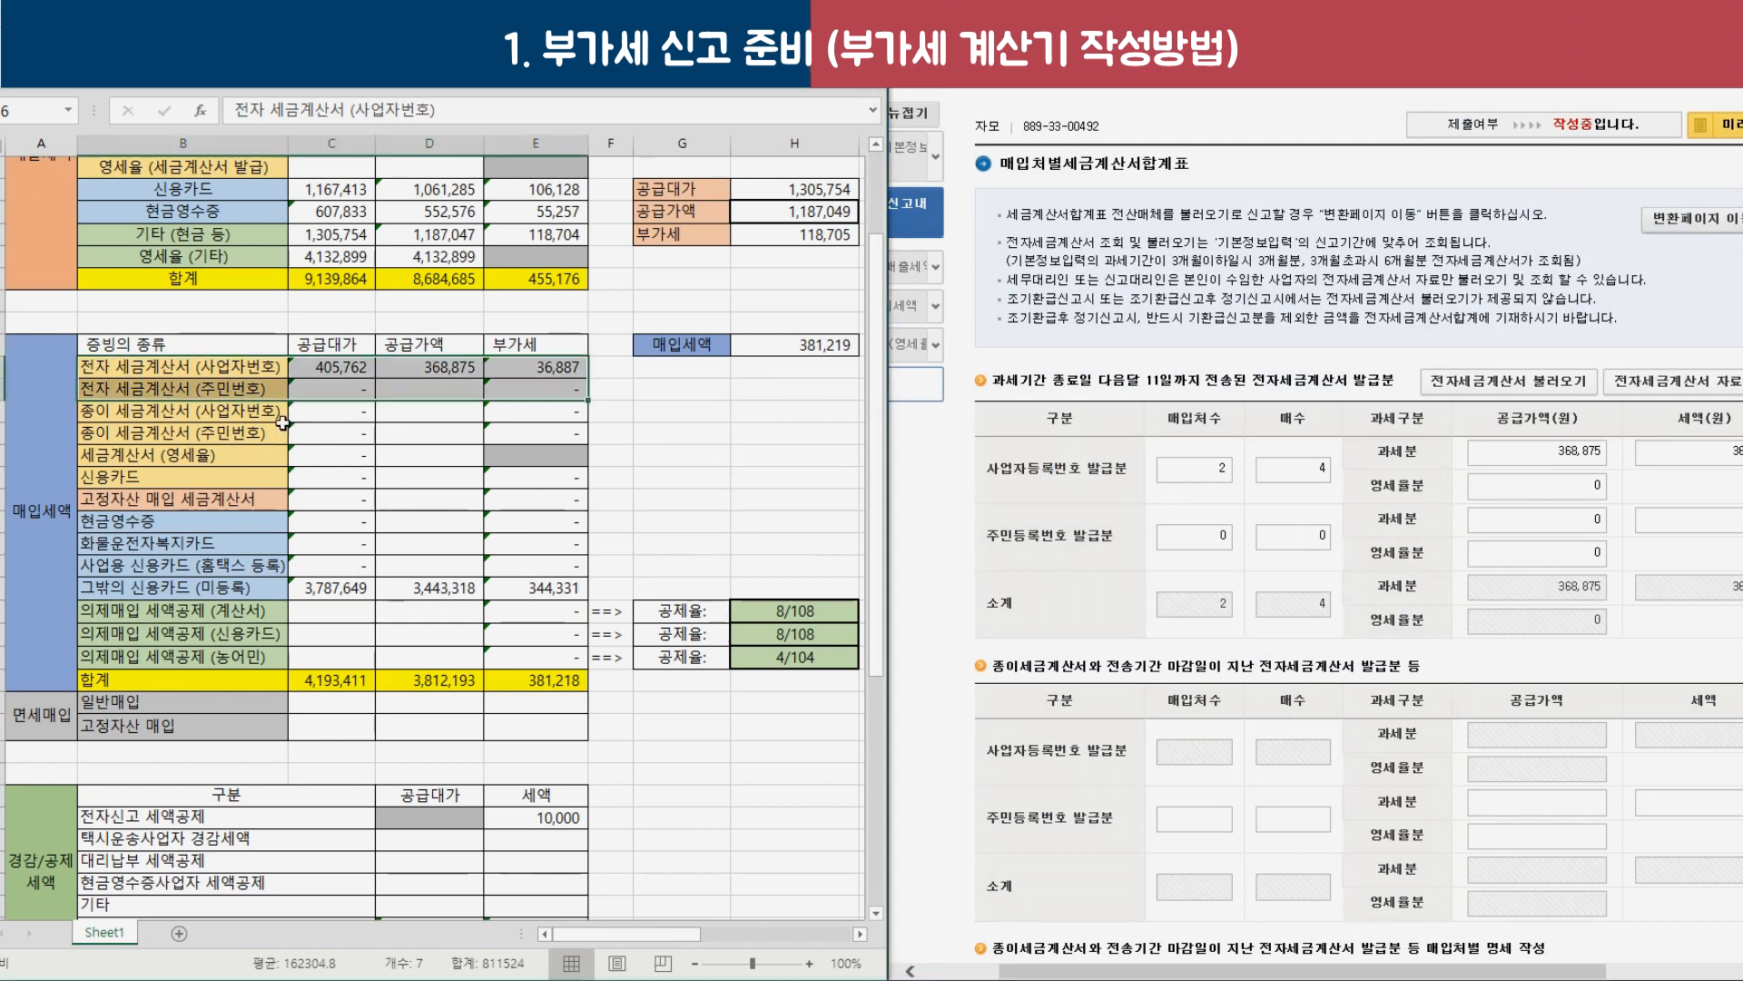
left_click_drag(213, 361, 427, 390)
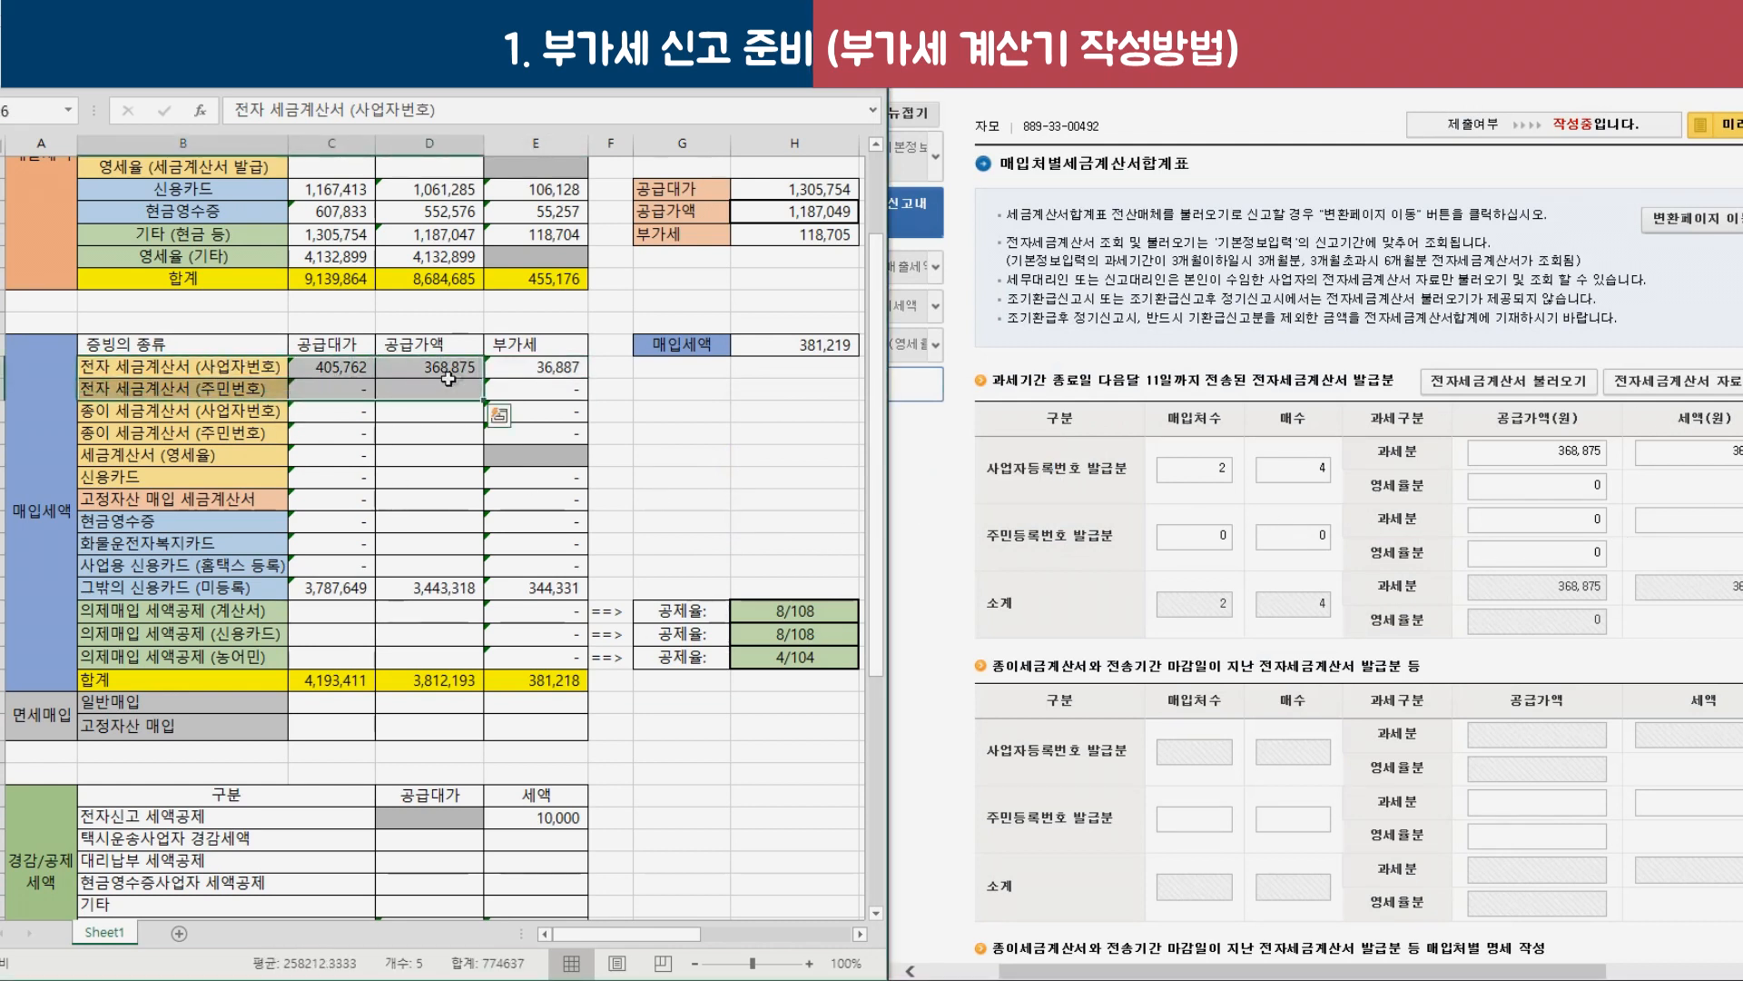
double_click(1537, 417)
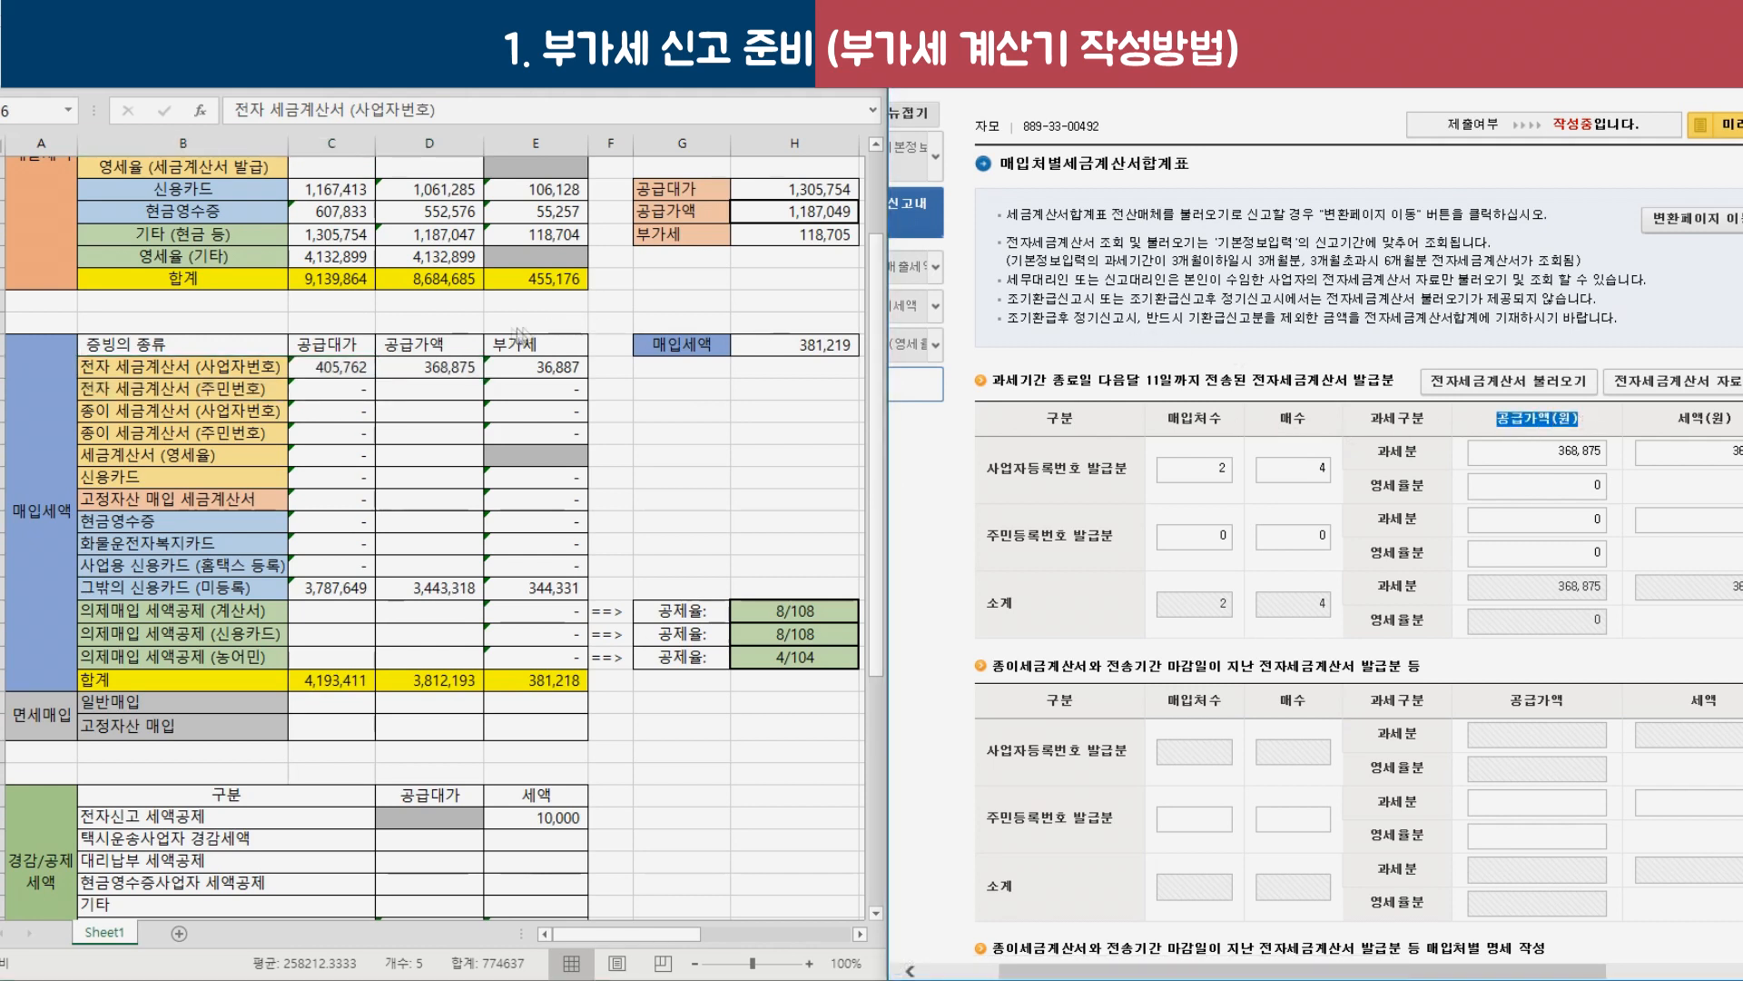
left_click(456, 344)
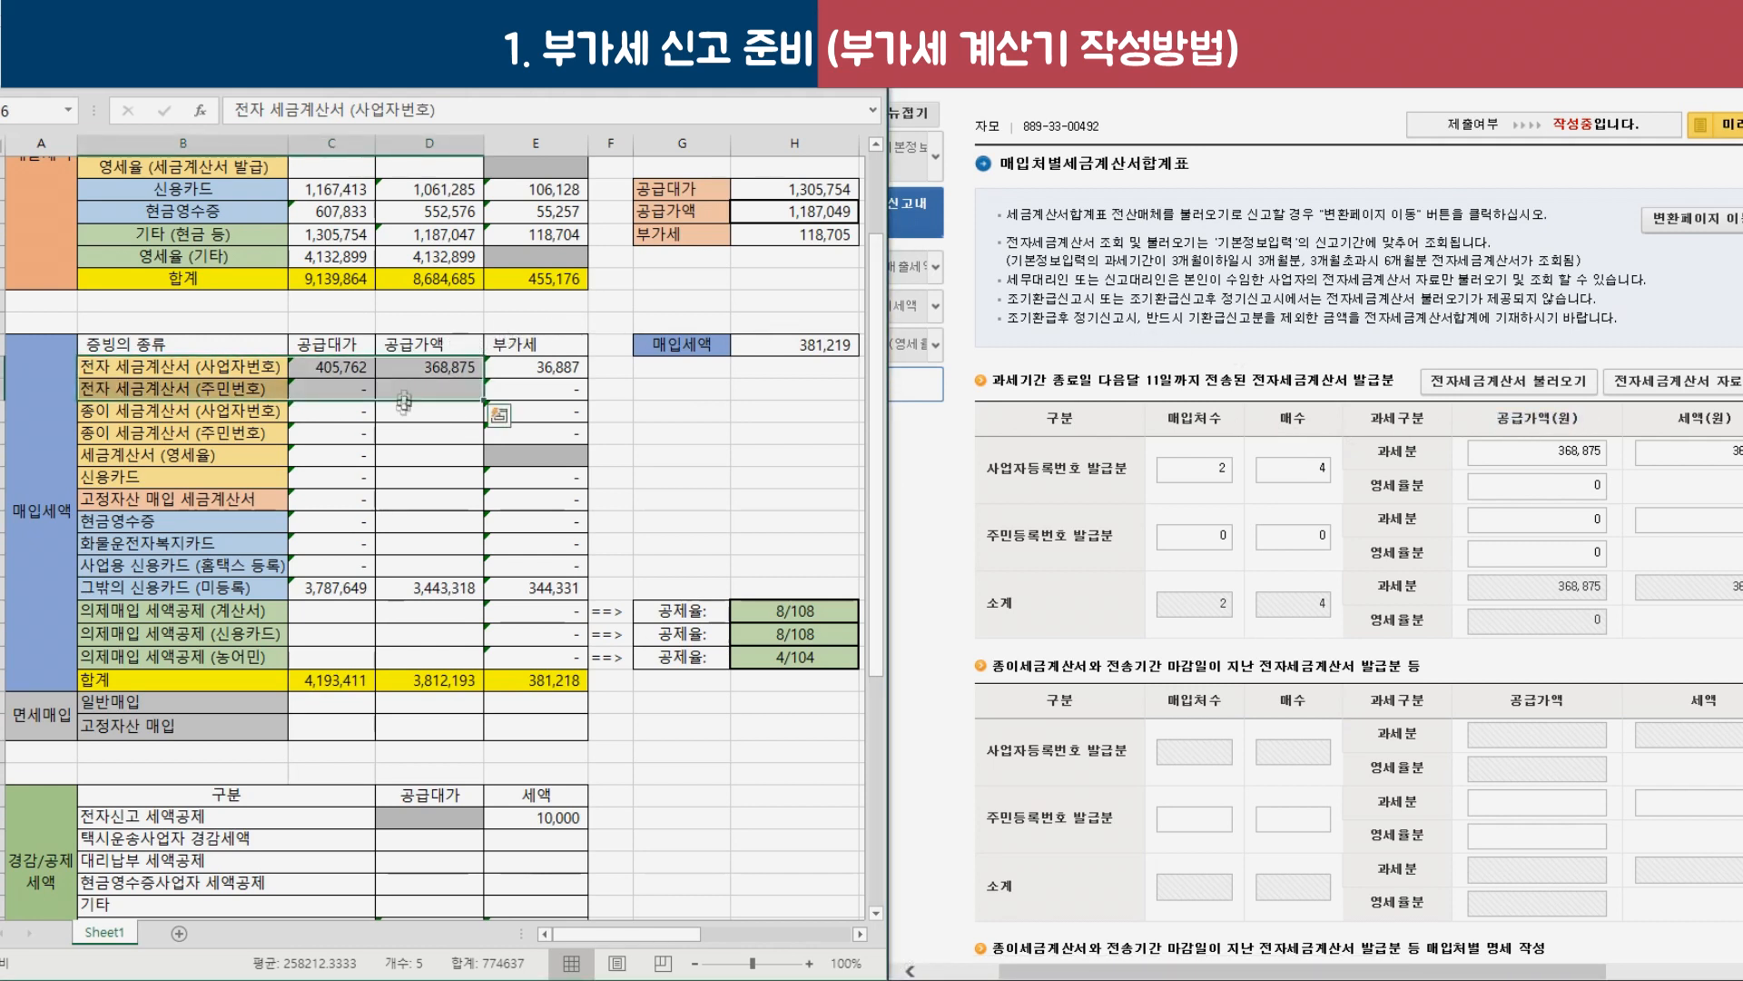
triple_click(1067, 561)
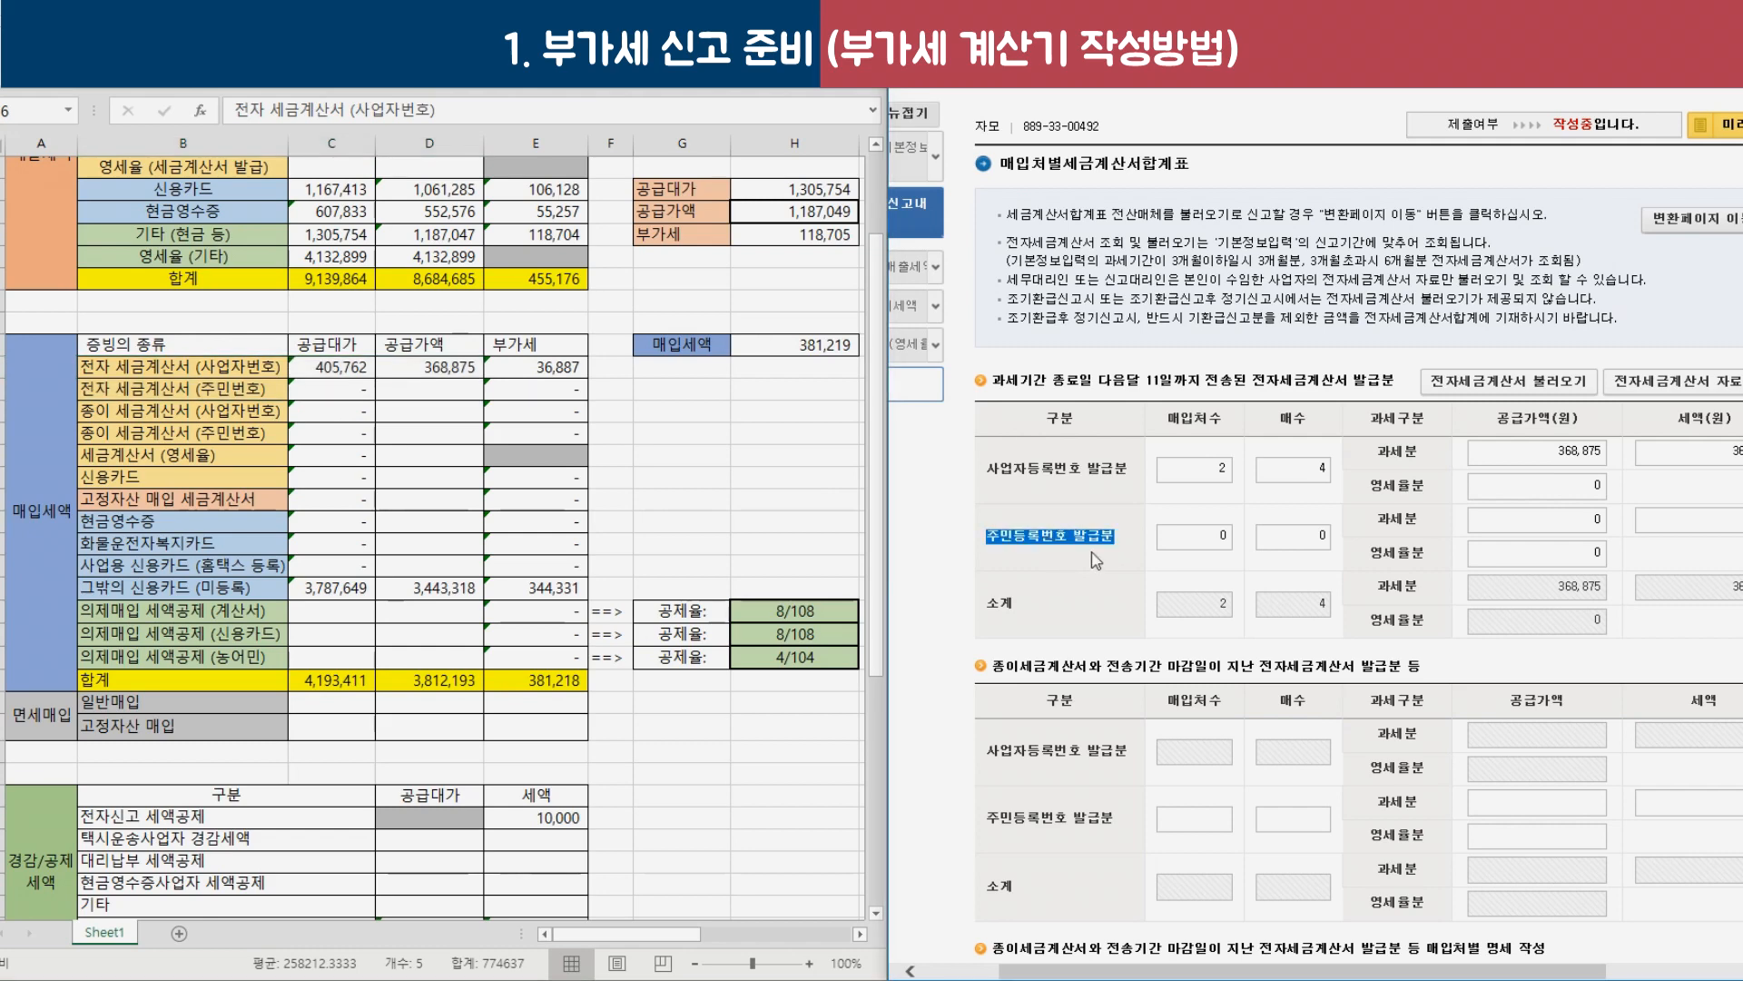
scroll(1094, 561, "down", 3)
left_click_drag(1026, 461, 998, 504)
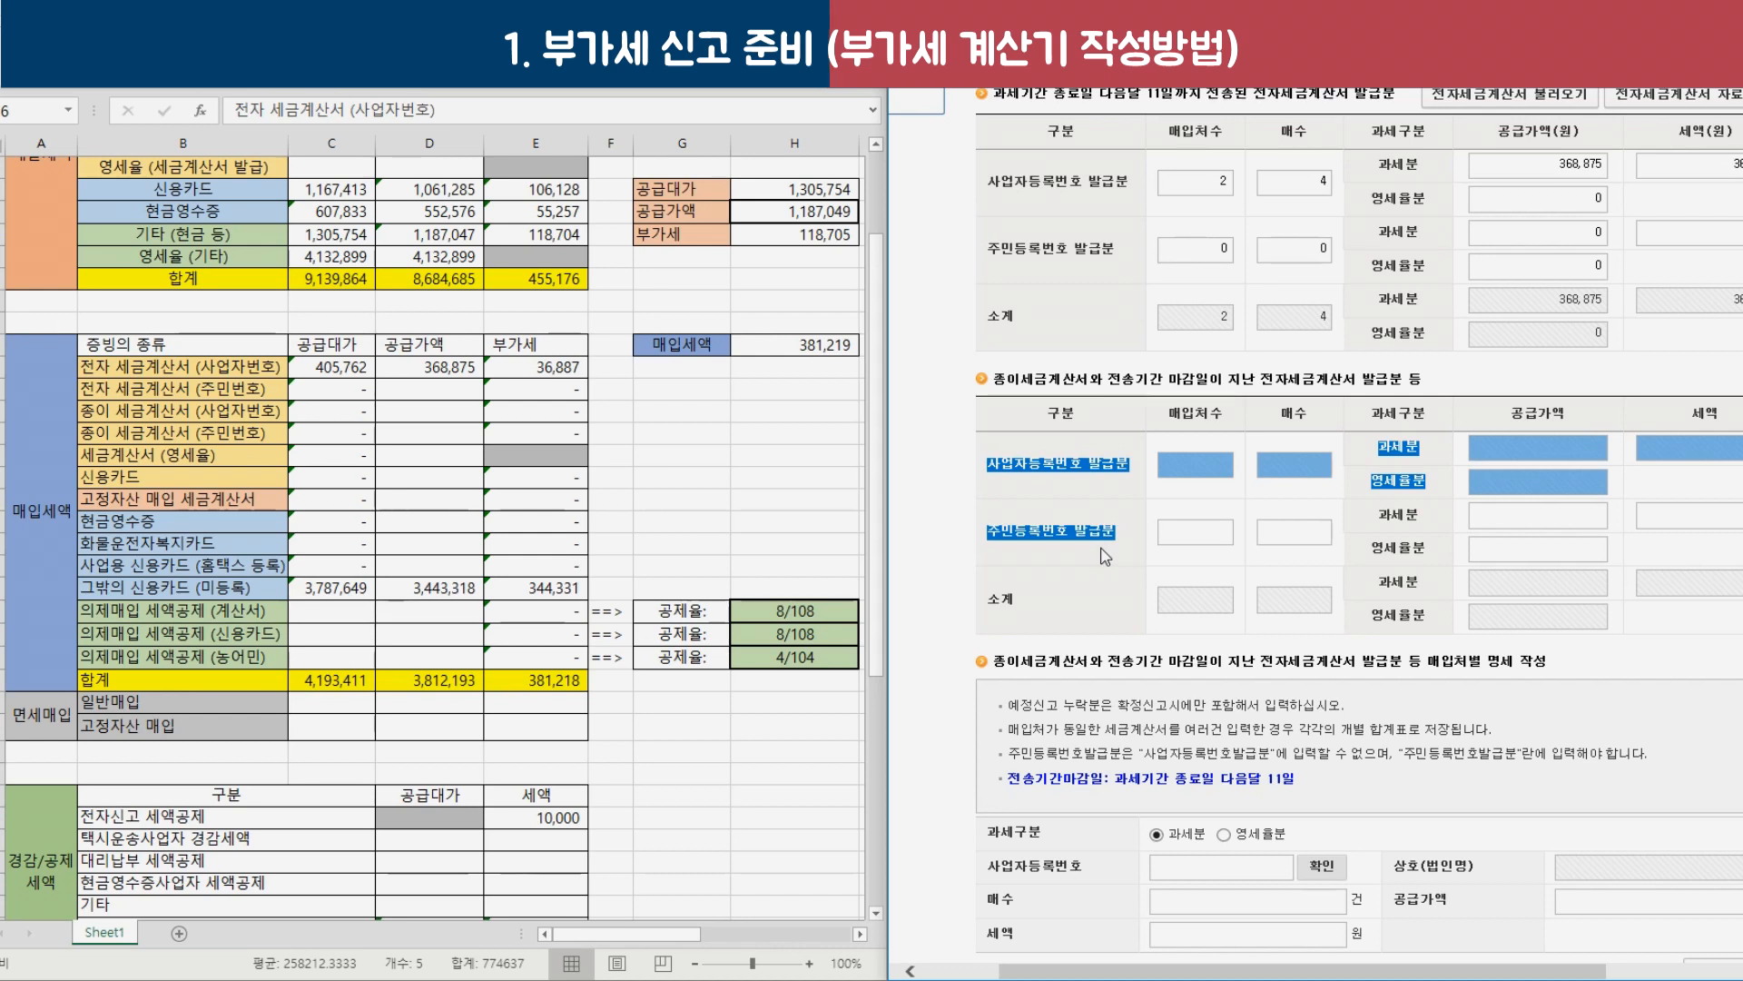
Select the paper and electronic tax invoice purchase totals in Excel for comparison.
left_click_drag(331, 411, 498, 427)
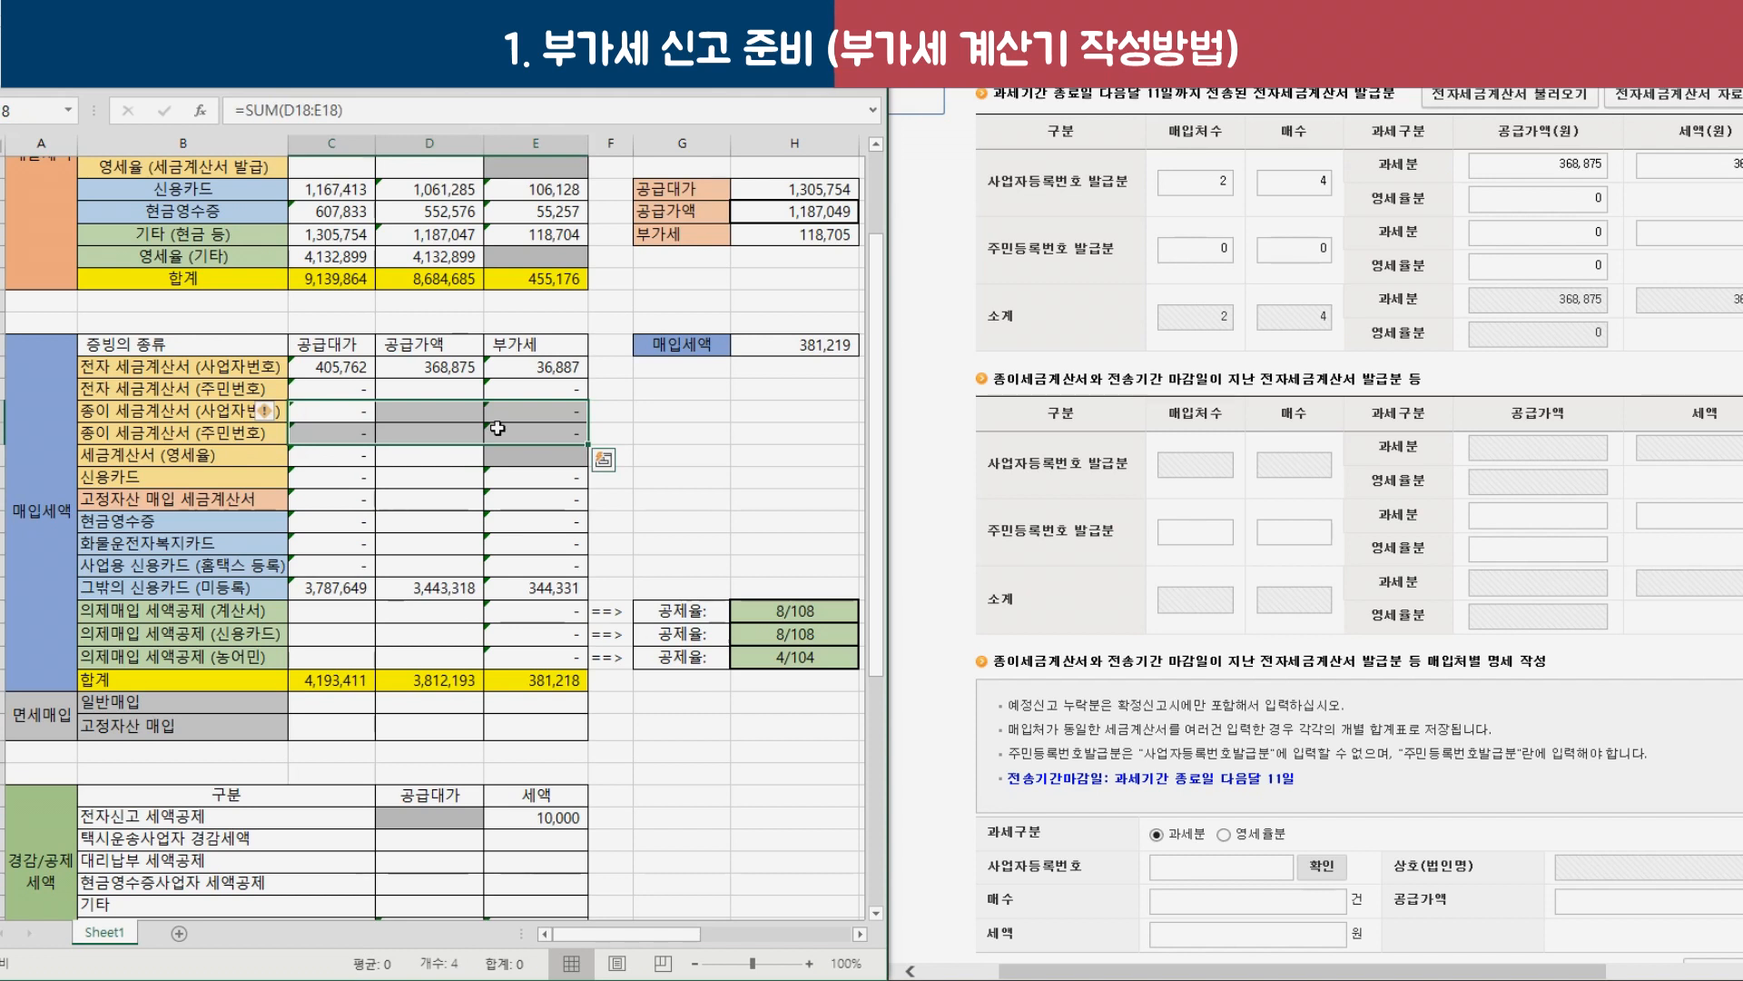
left_click(373, 414)
left_click_drag(375, 414, 545, 434)
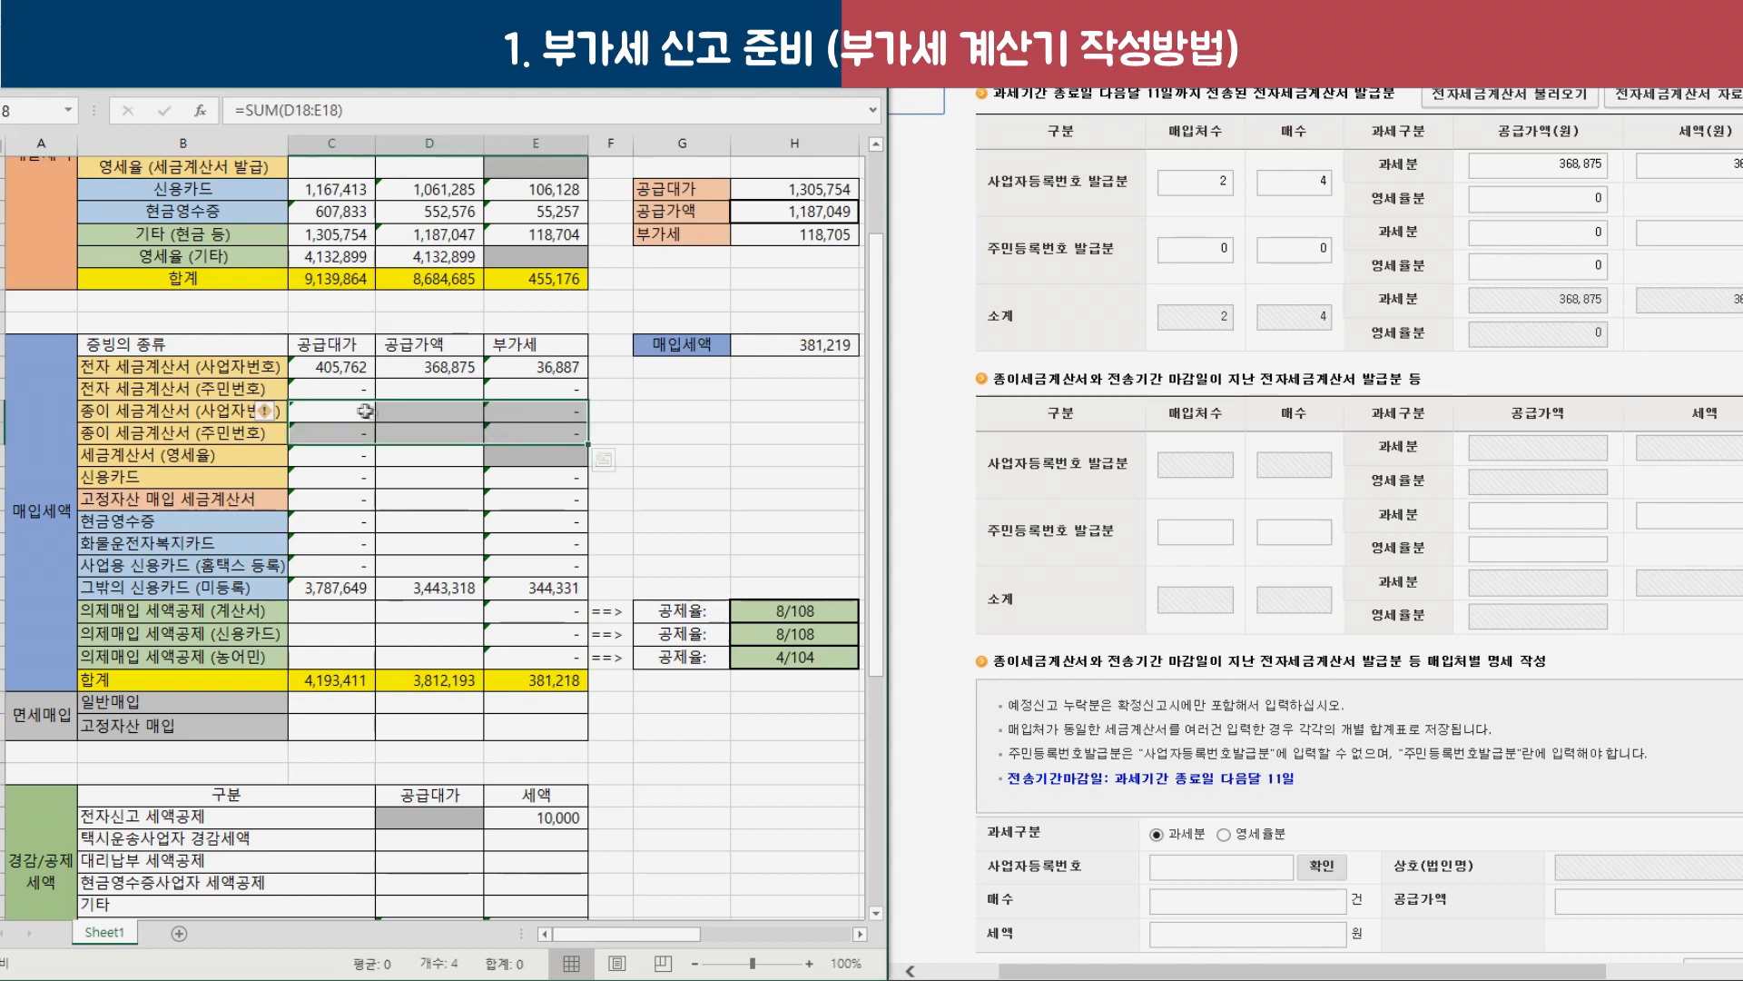
scroll(1154, 563, "down", 5)
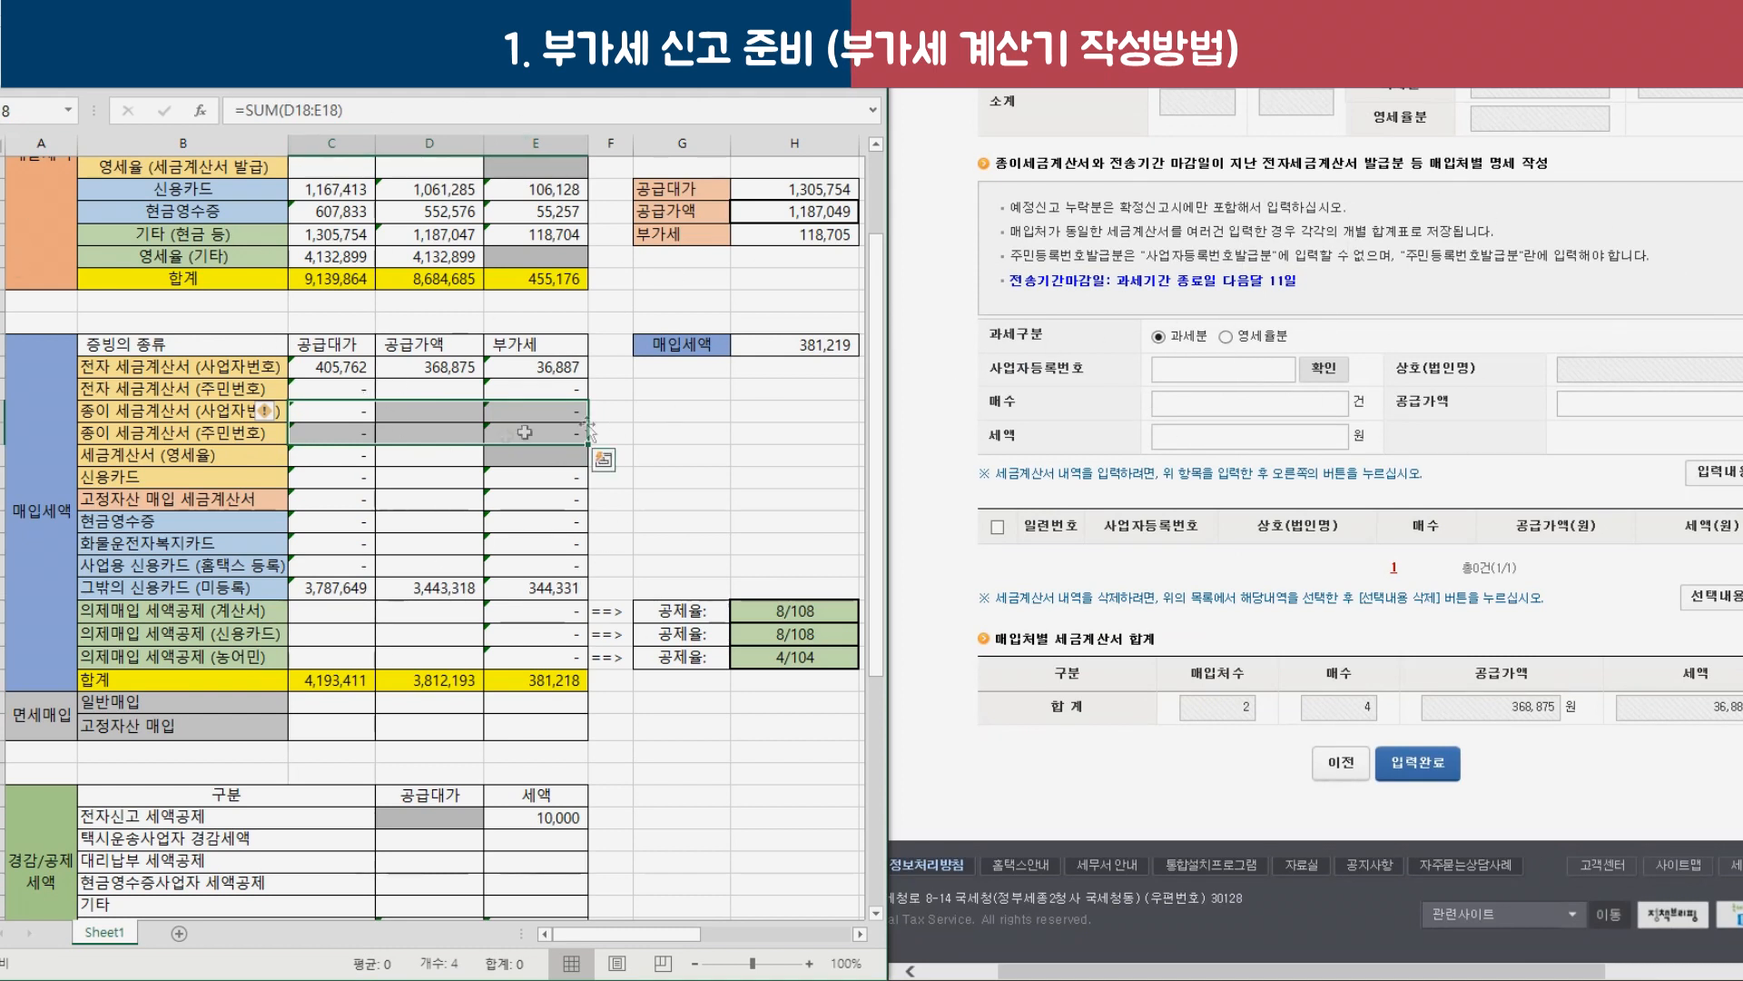
left_click_drag(345, 410, 573, 471)
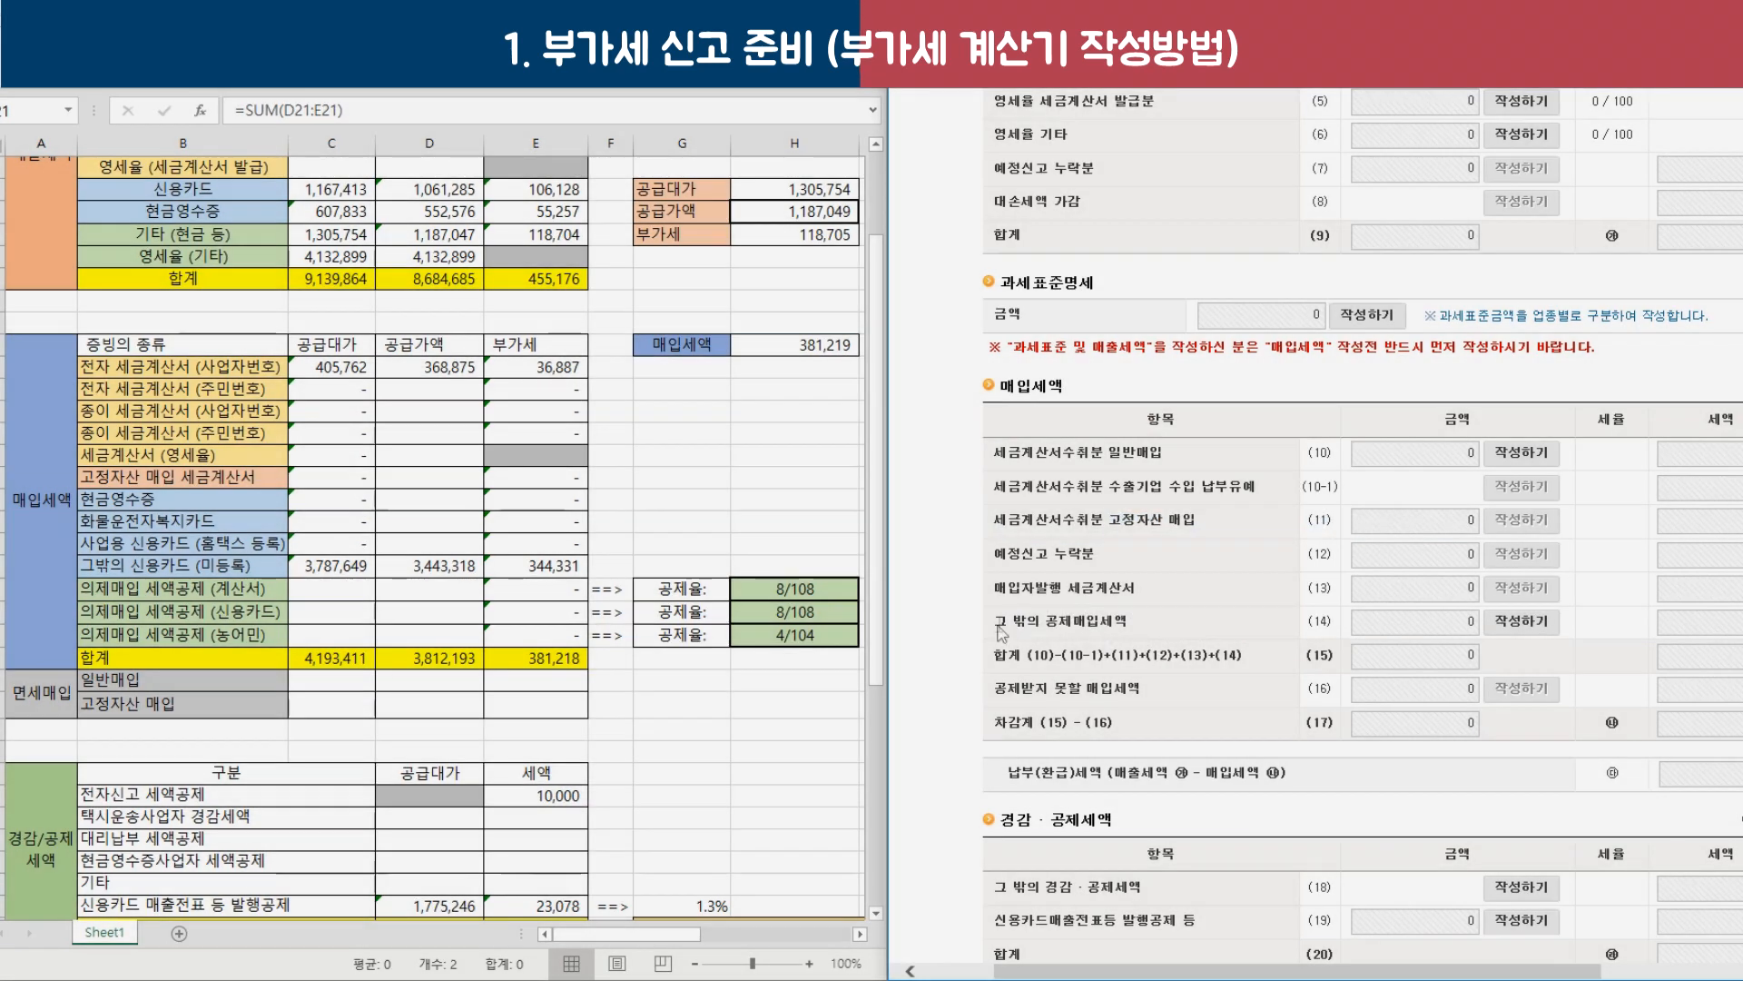
Open the line (14) other deductible purchase tax details and review the cash receipt and welfare card rows.
left_click_drag(999, 633, 1104, 628)
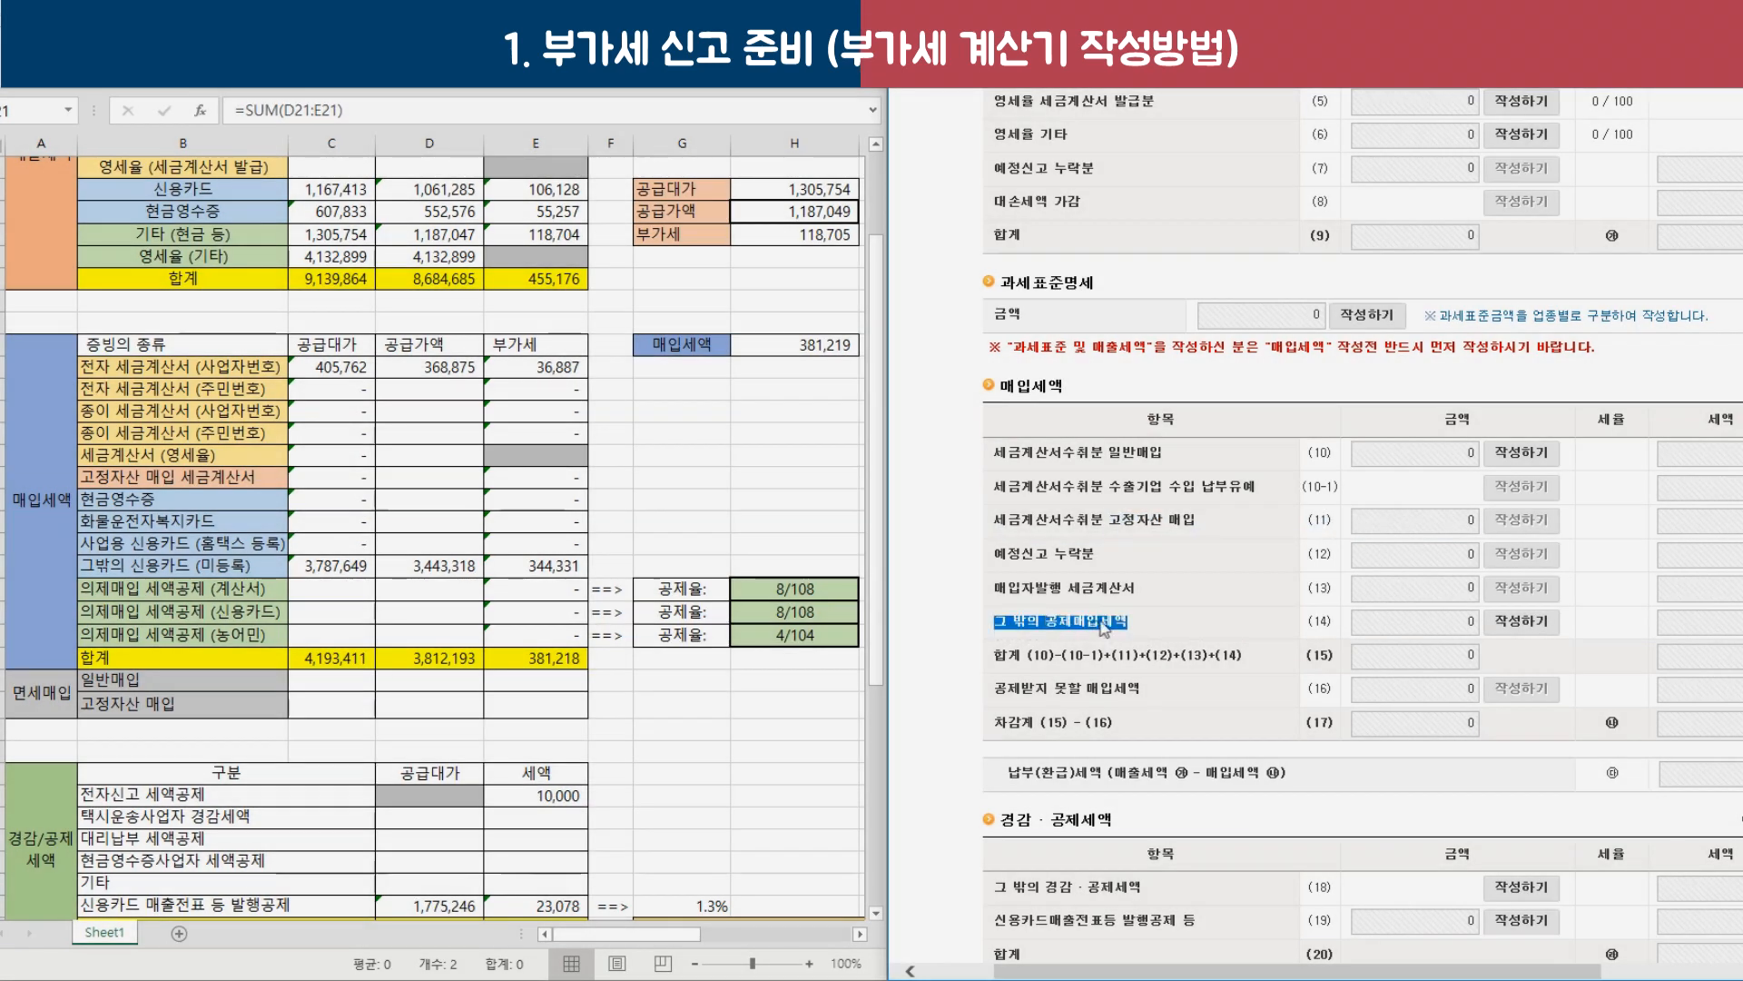
left_click(1518, 626)
left_click(173, 506)
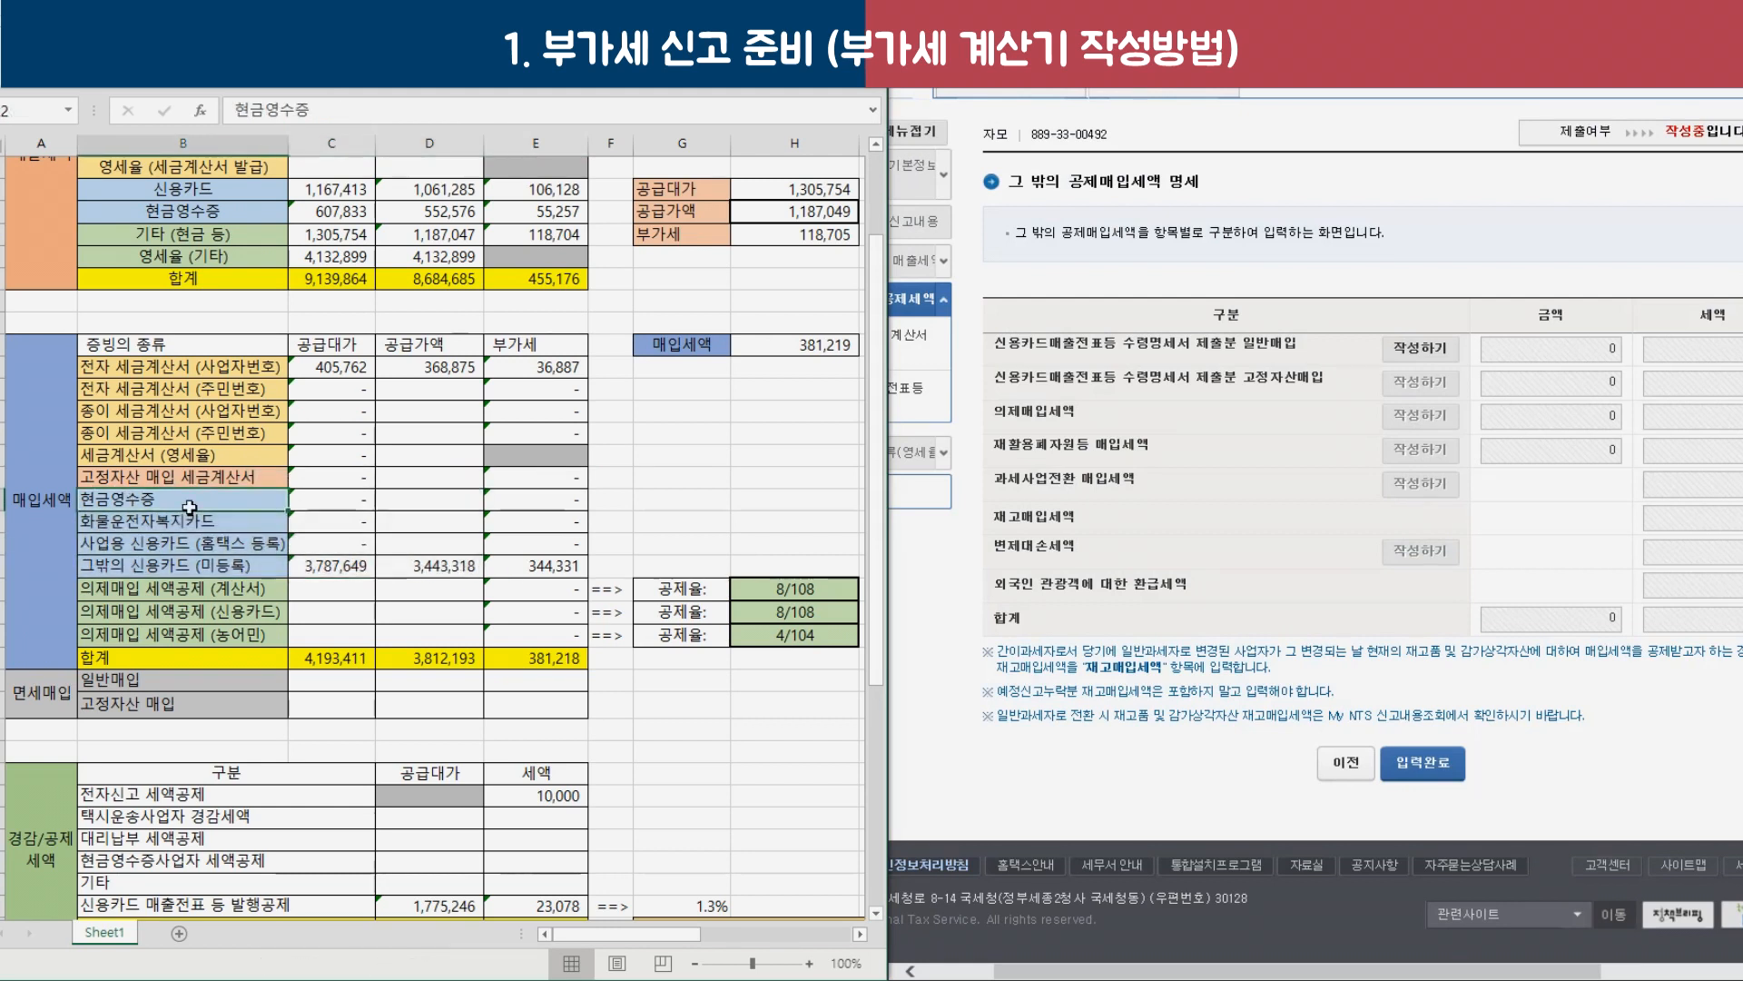
left_click(168, 525)
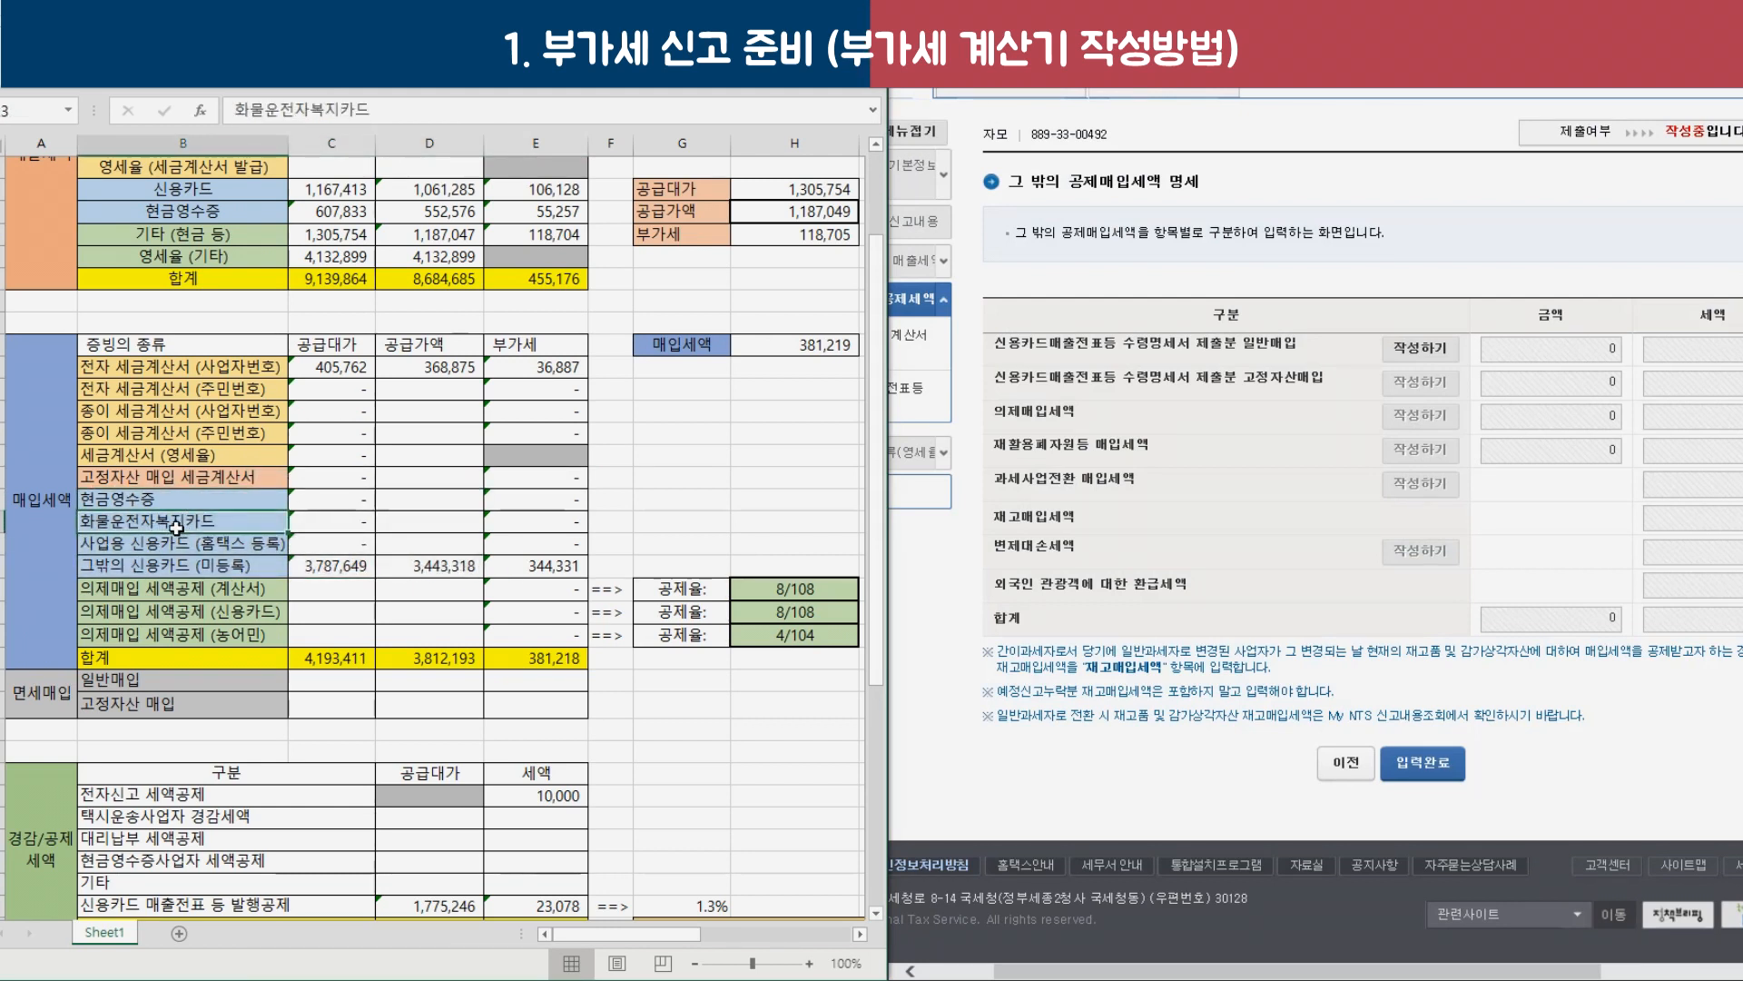
Check Excel's business, unregistered card and cash receipt figures, then start the card receipts general purchase entry.
left_click_drag(230, 542, 224, 567)
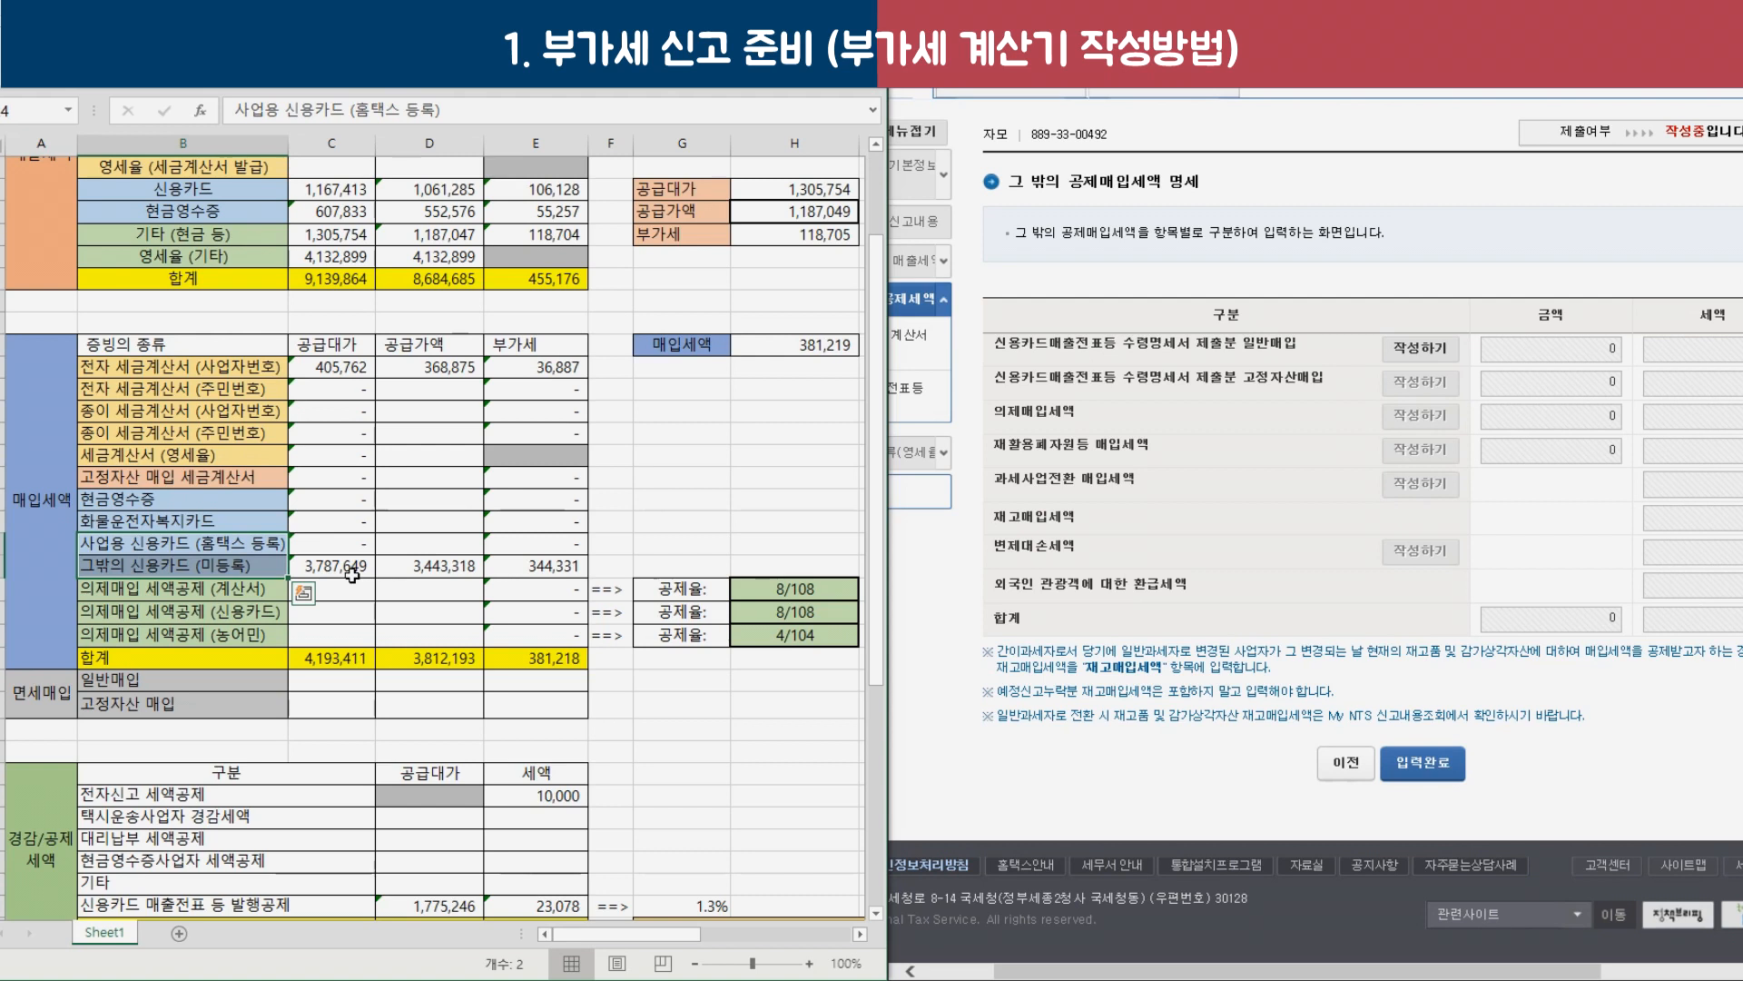
left_click(249, 544)
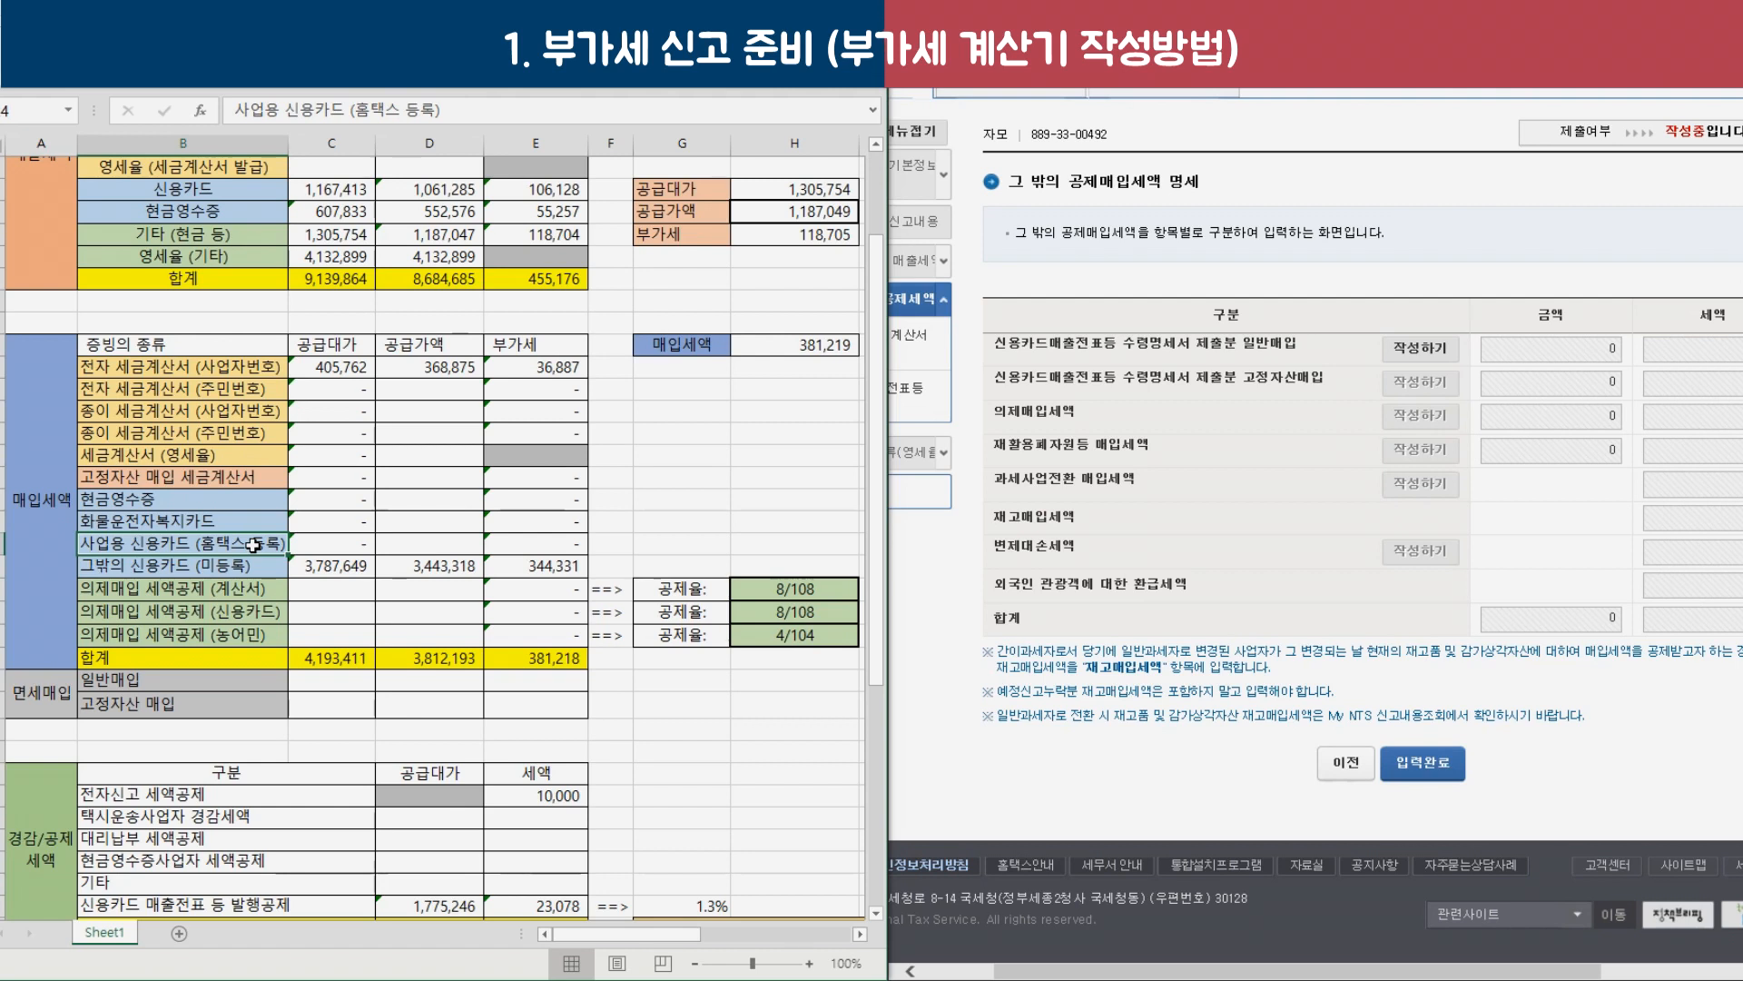
left_click_drag(289, 546, 531, 548)
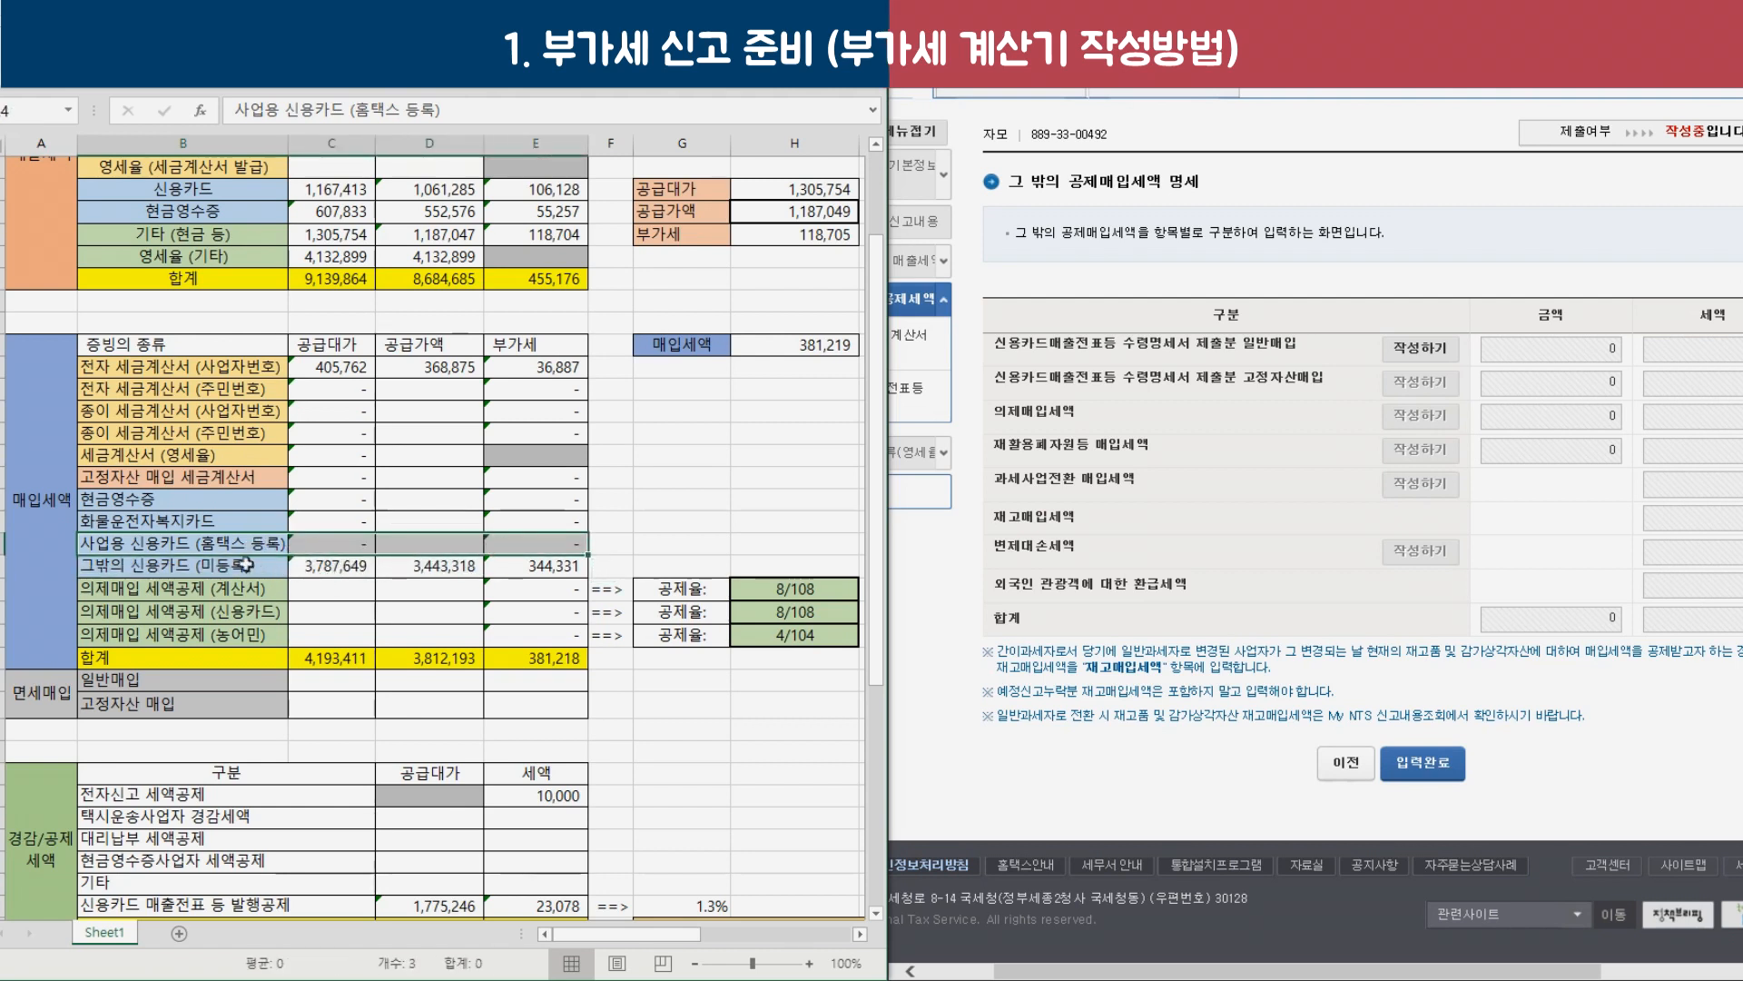
left_click_drag(240, 563, 536, 565)
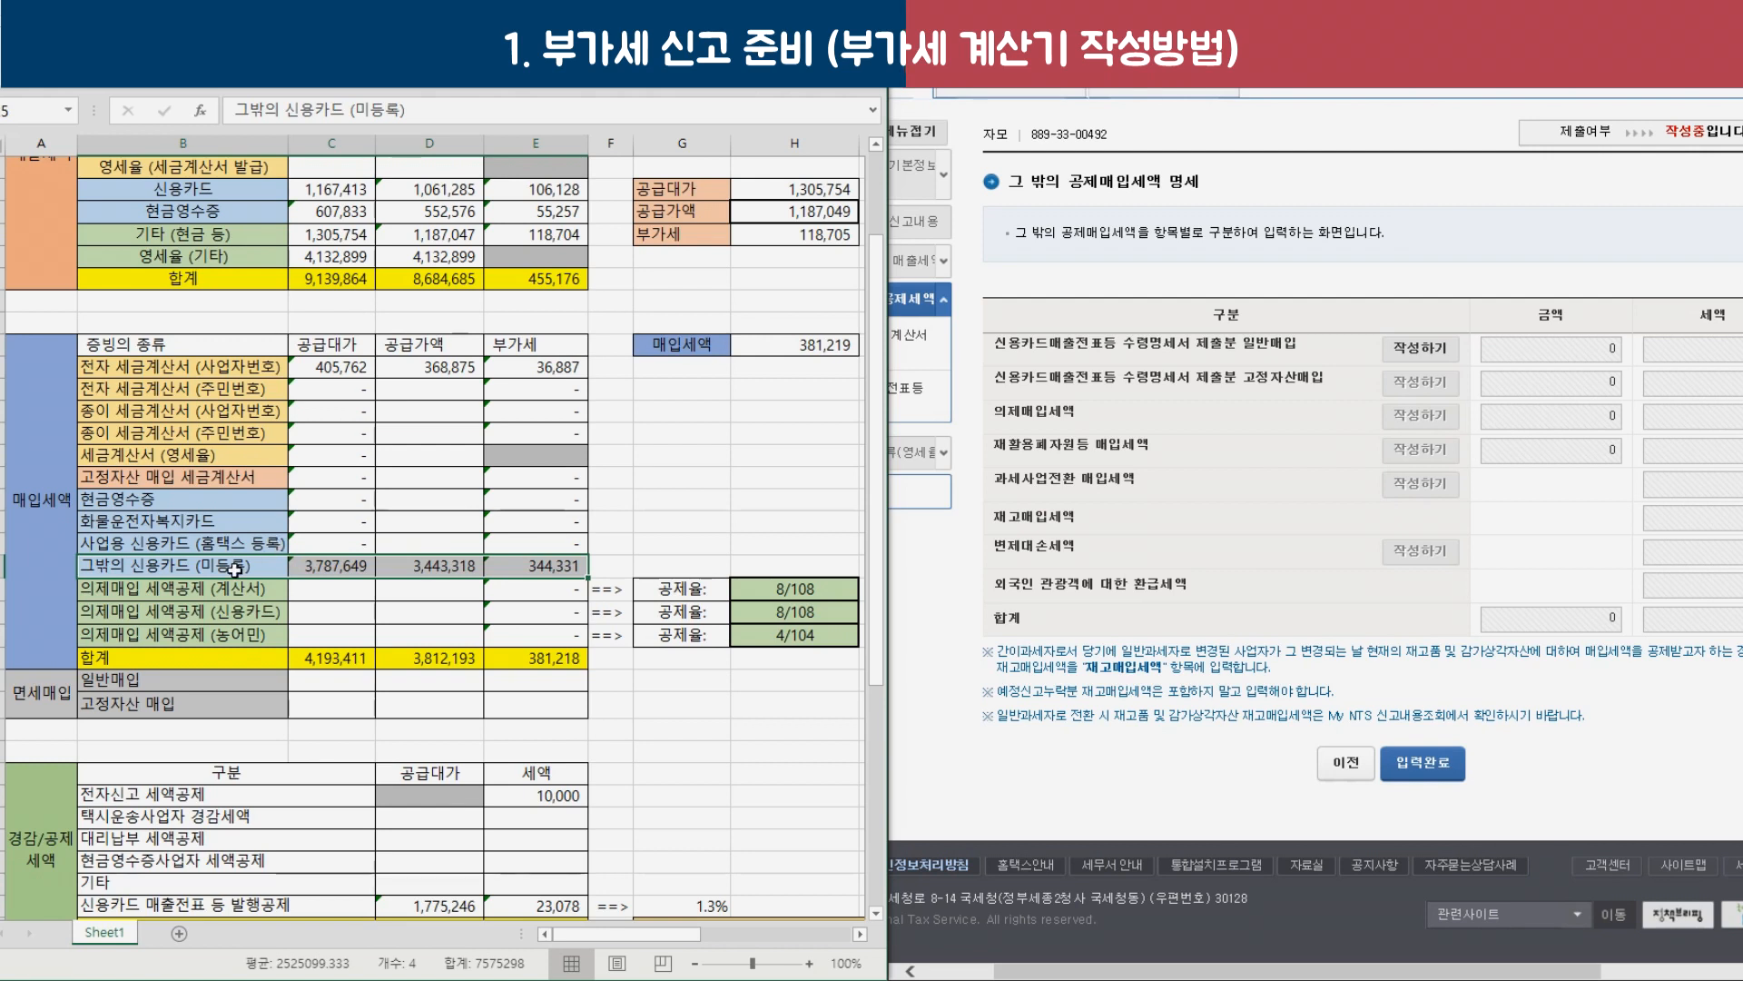
left_click_drag(163, 564, 524, 568)
left_click_drag(187, 504, 231, 568)
left_click_drag(210, 505, 536, 500)
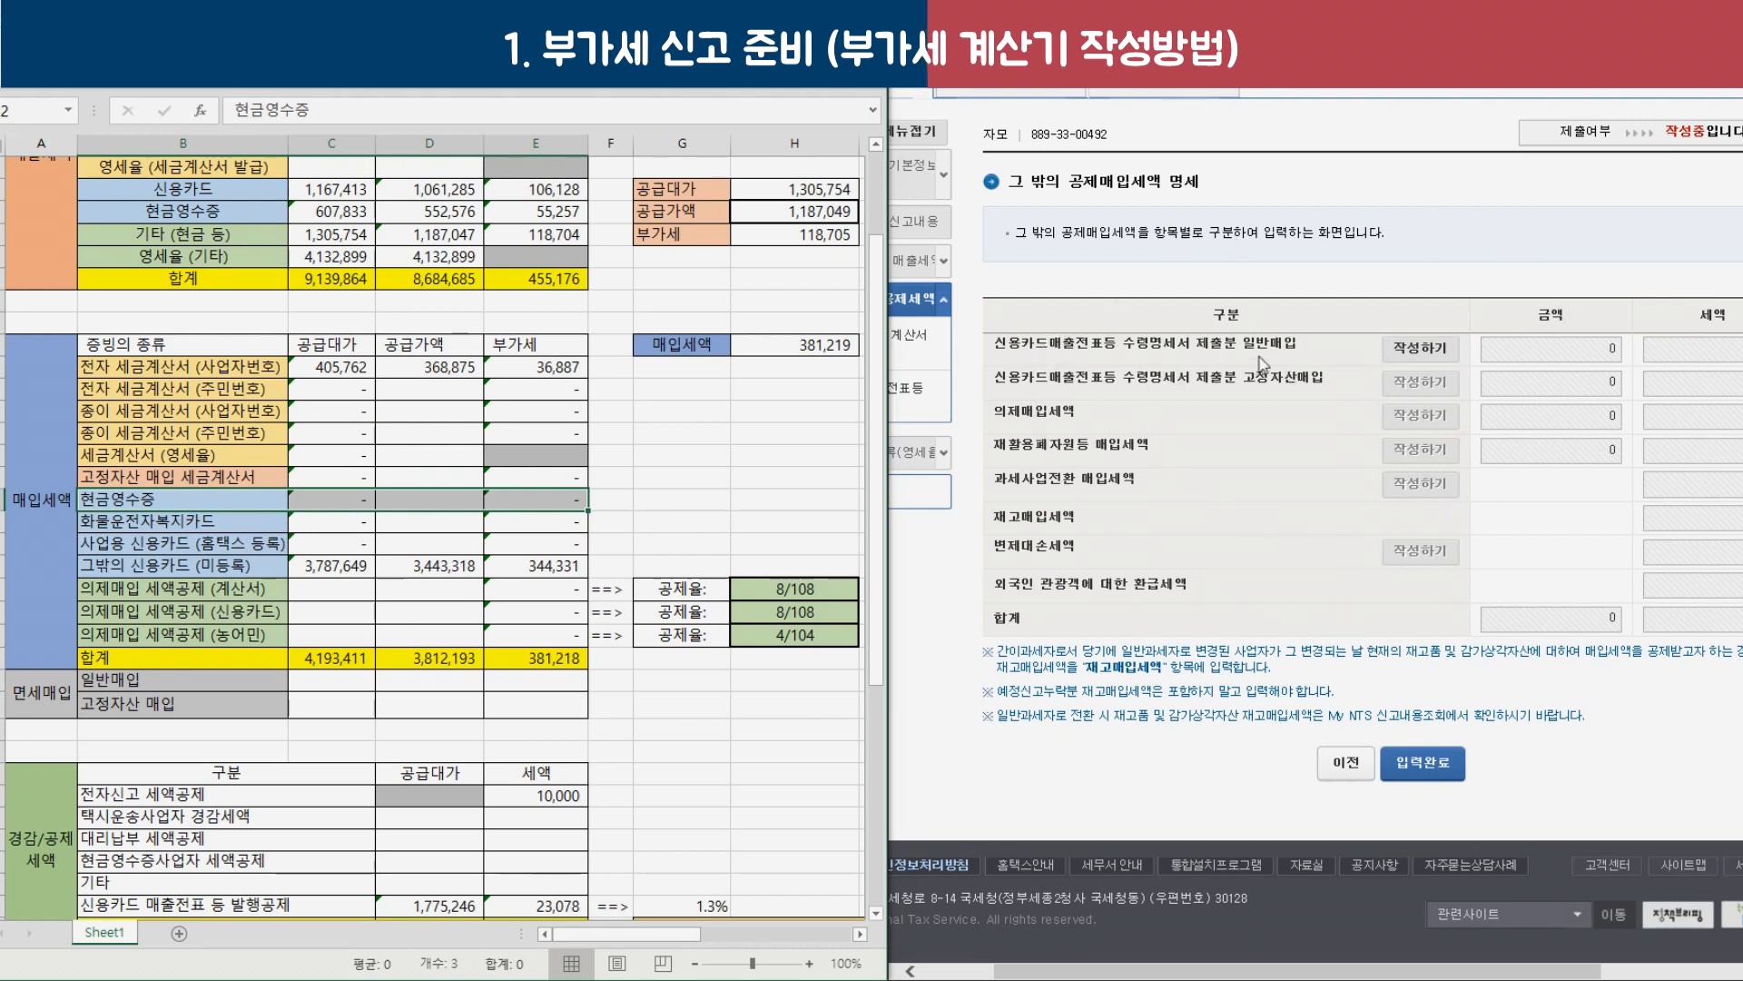
left_click(1427, 354)
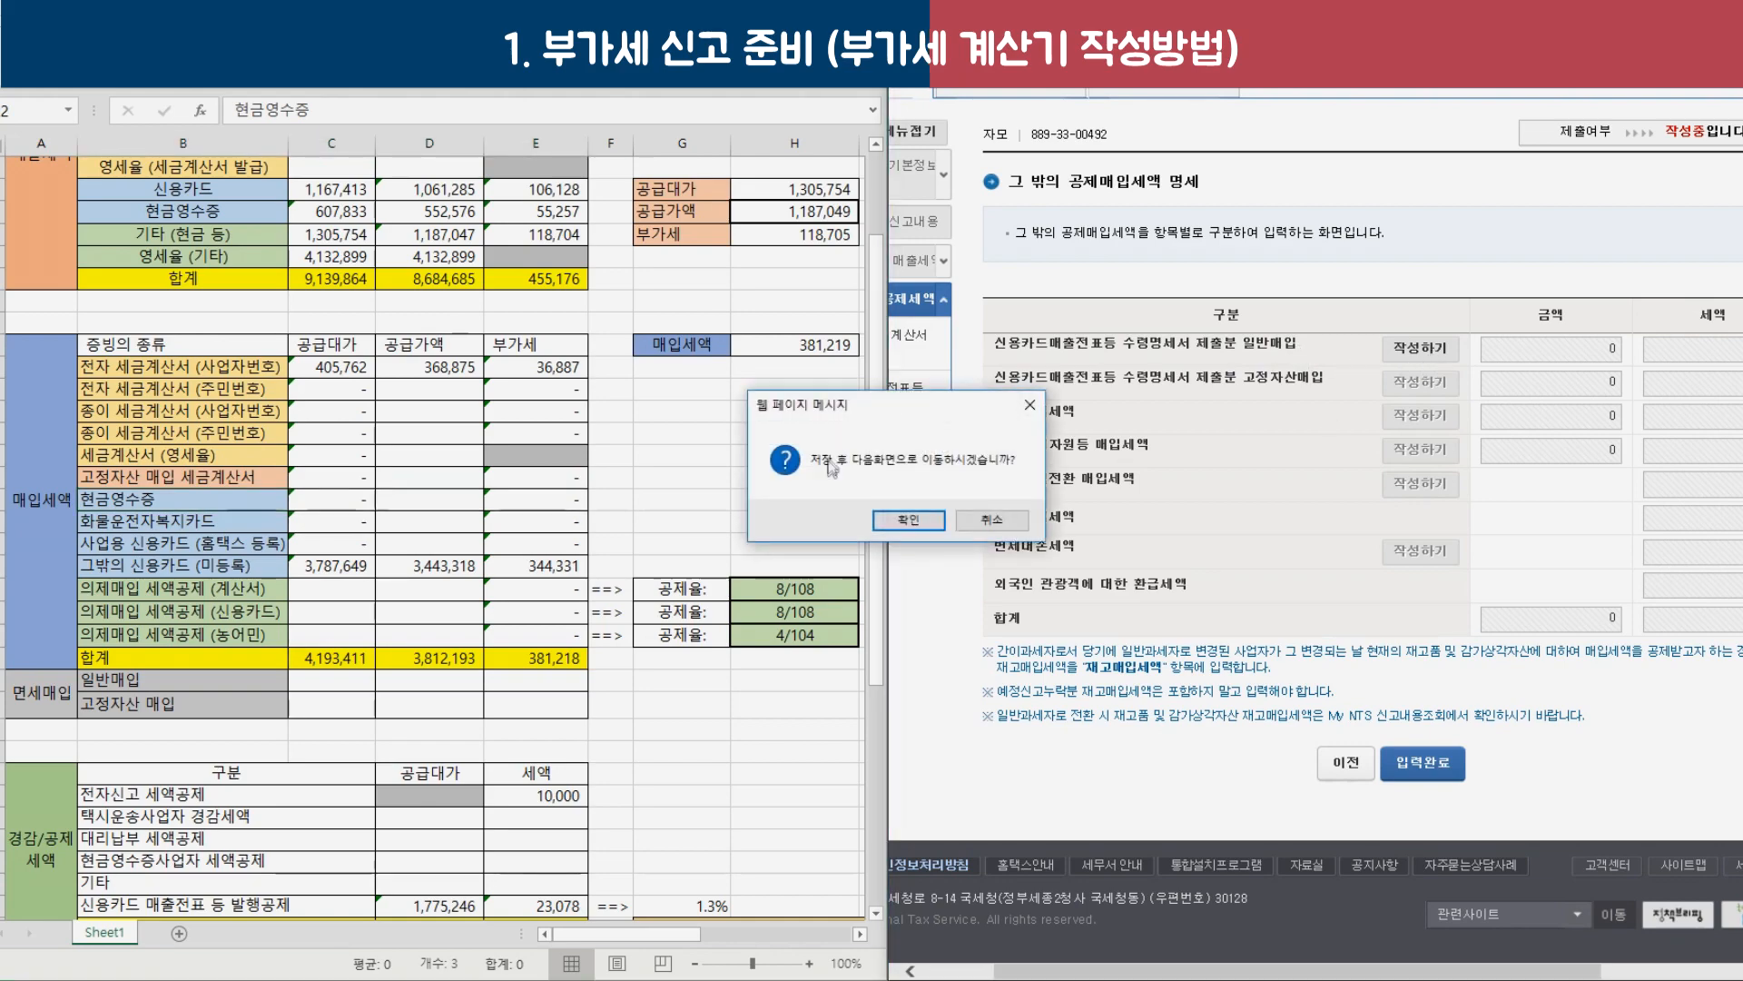
Save and continue to the card receipts statement, then review its cash receipt, welfare and credit card totals.
left_click(908, 517)
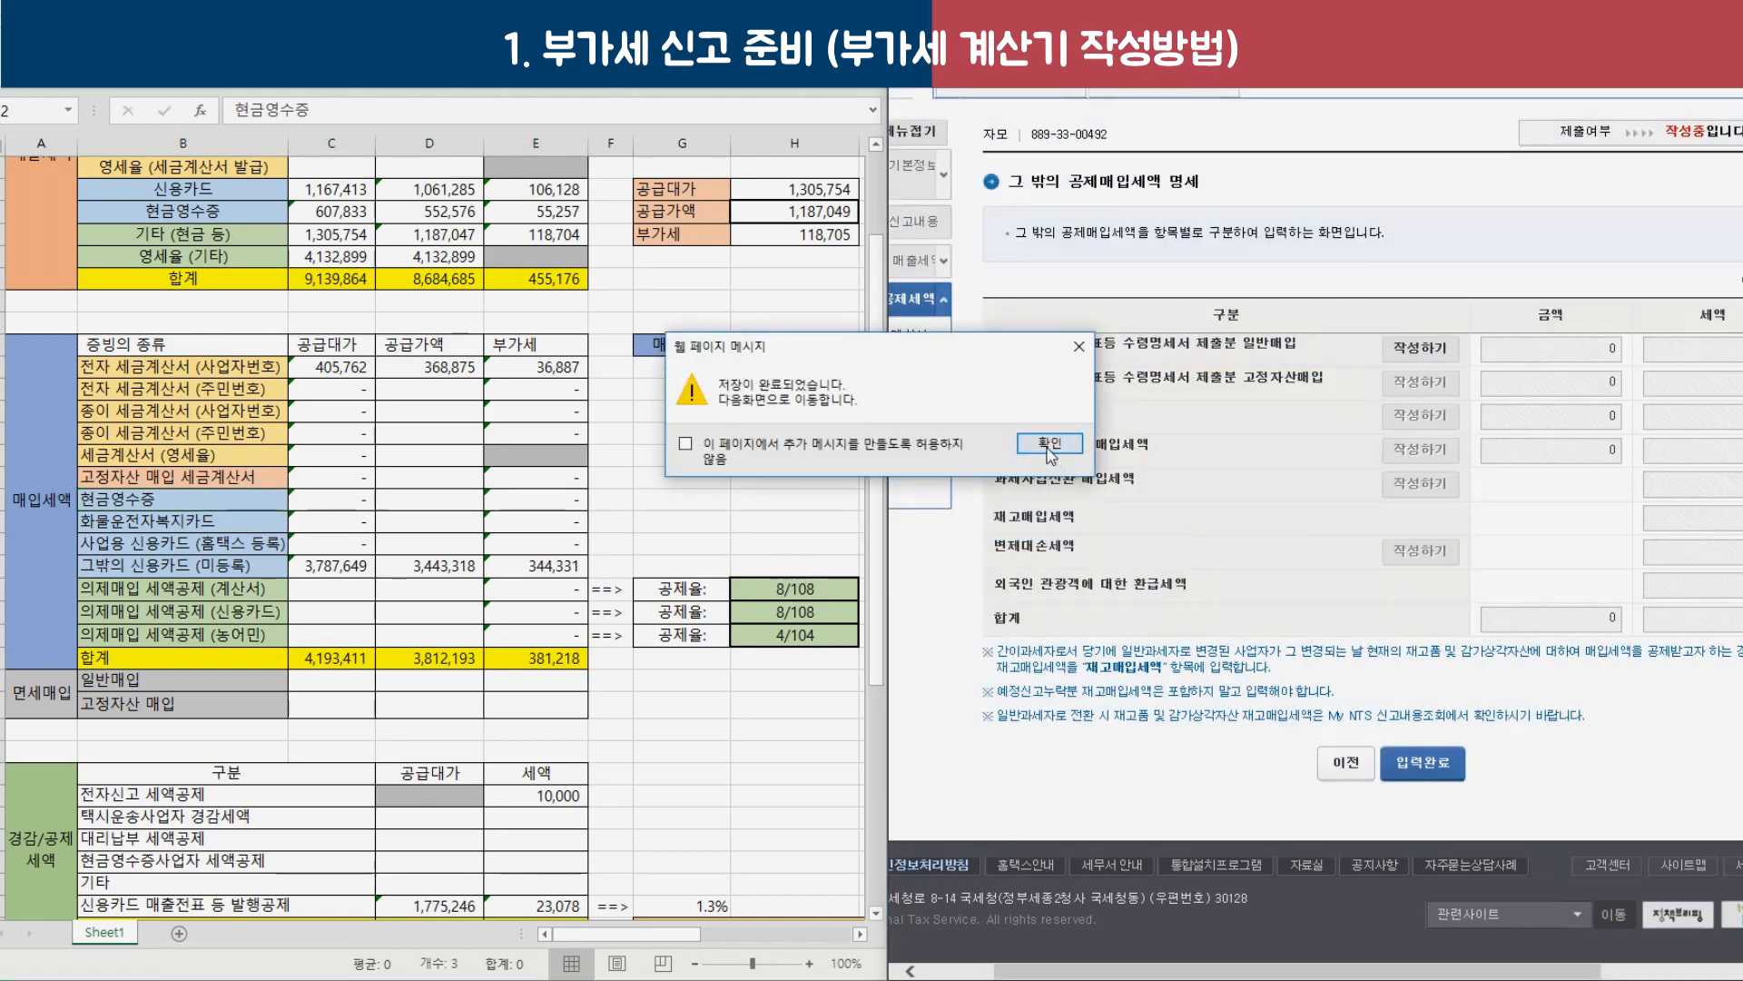
left_click(1058, 454)
scroll(1453, 430, "down", 3)
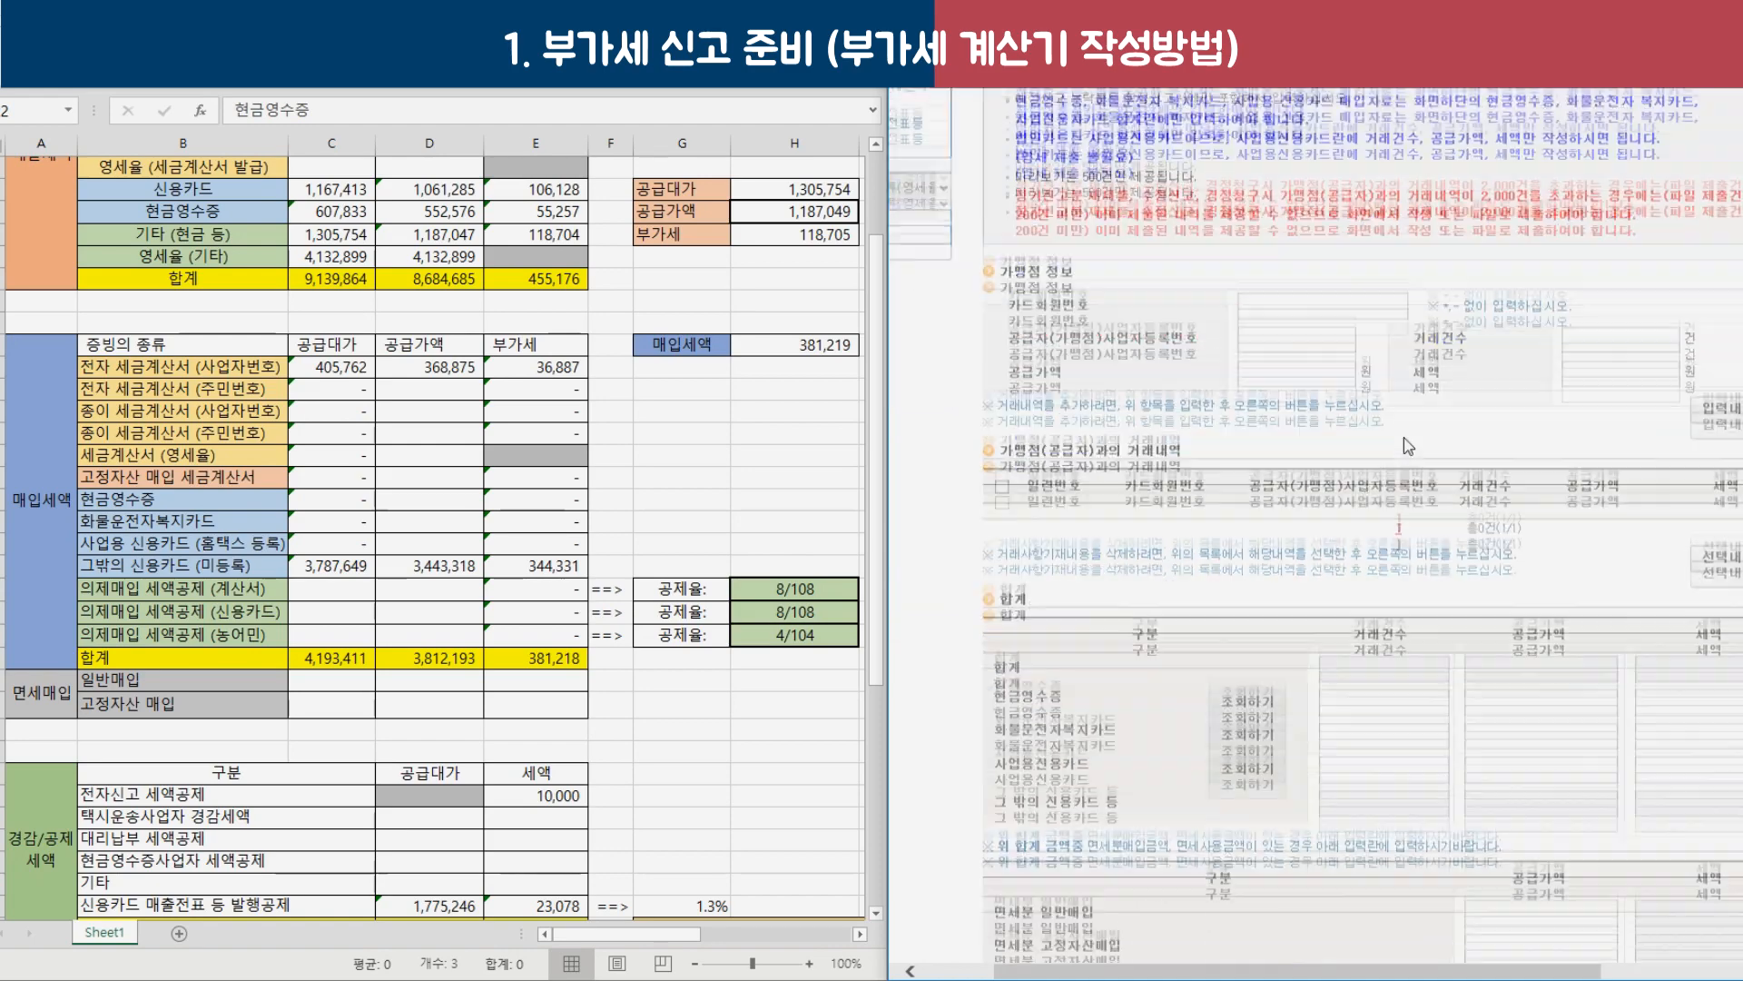
scroll(1453, 429, "down", 2)
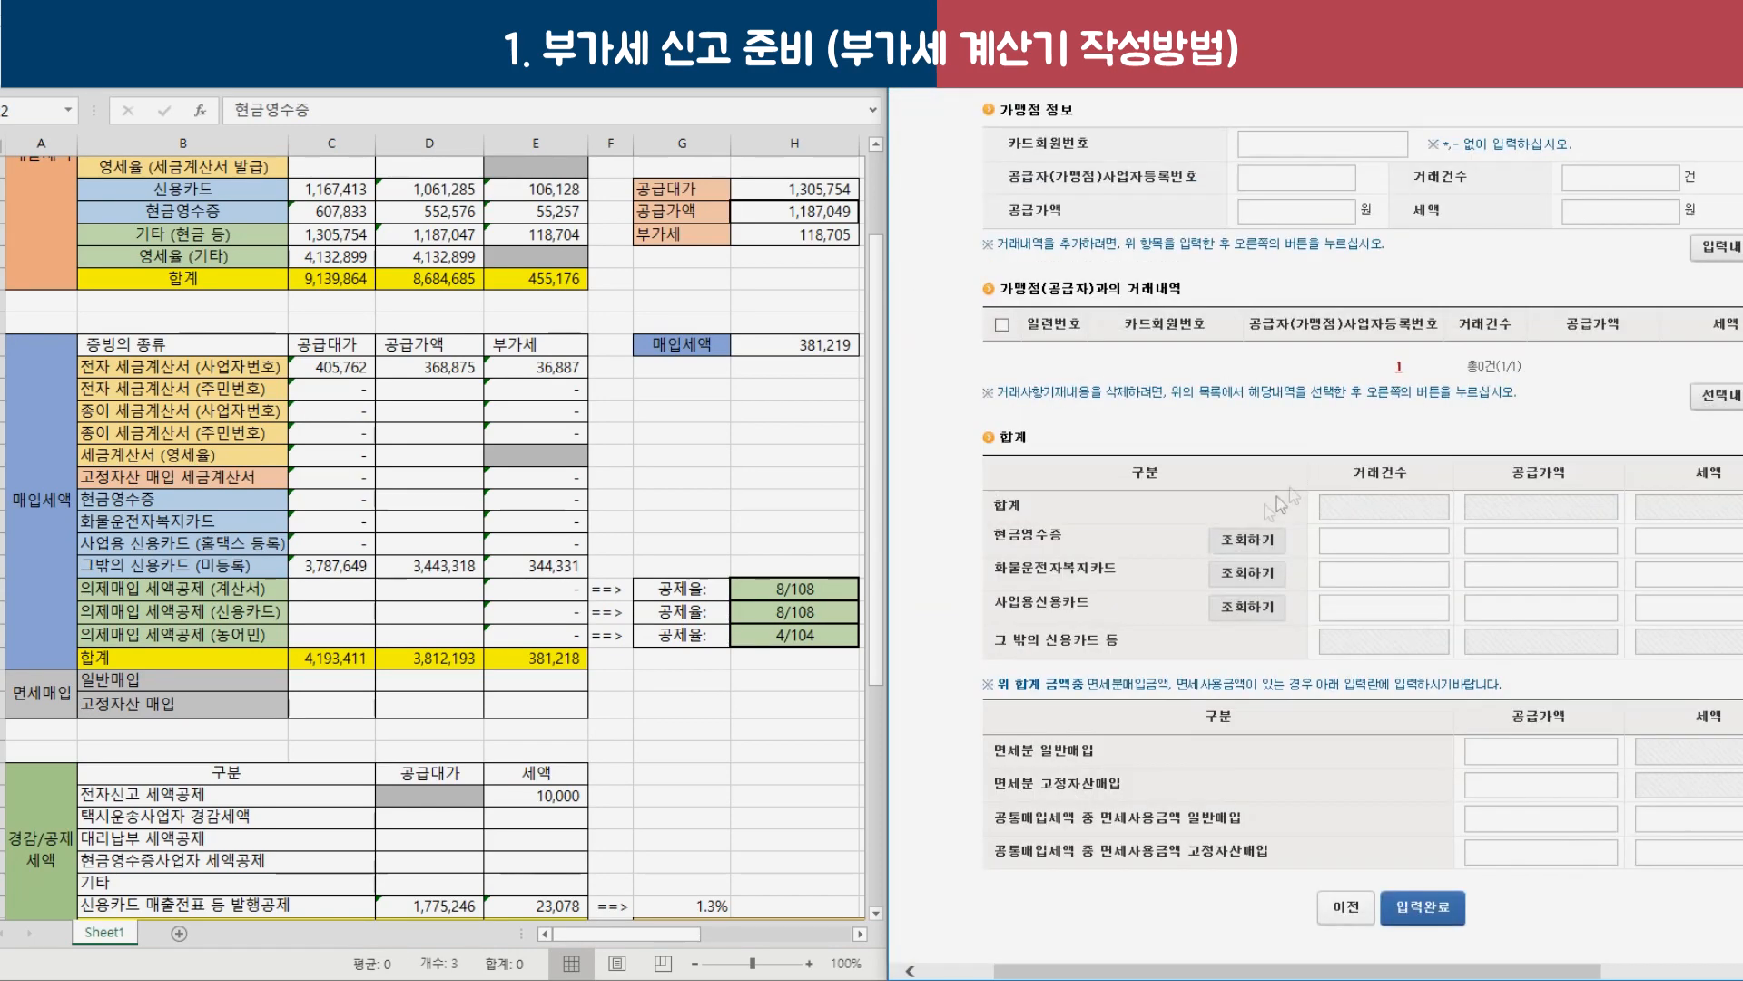
left_click_drag(996, 538, 1101, 606)
left_click_drag(1013, 641, 1101, 650)
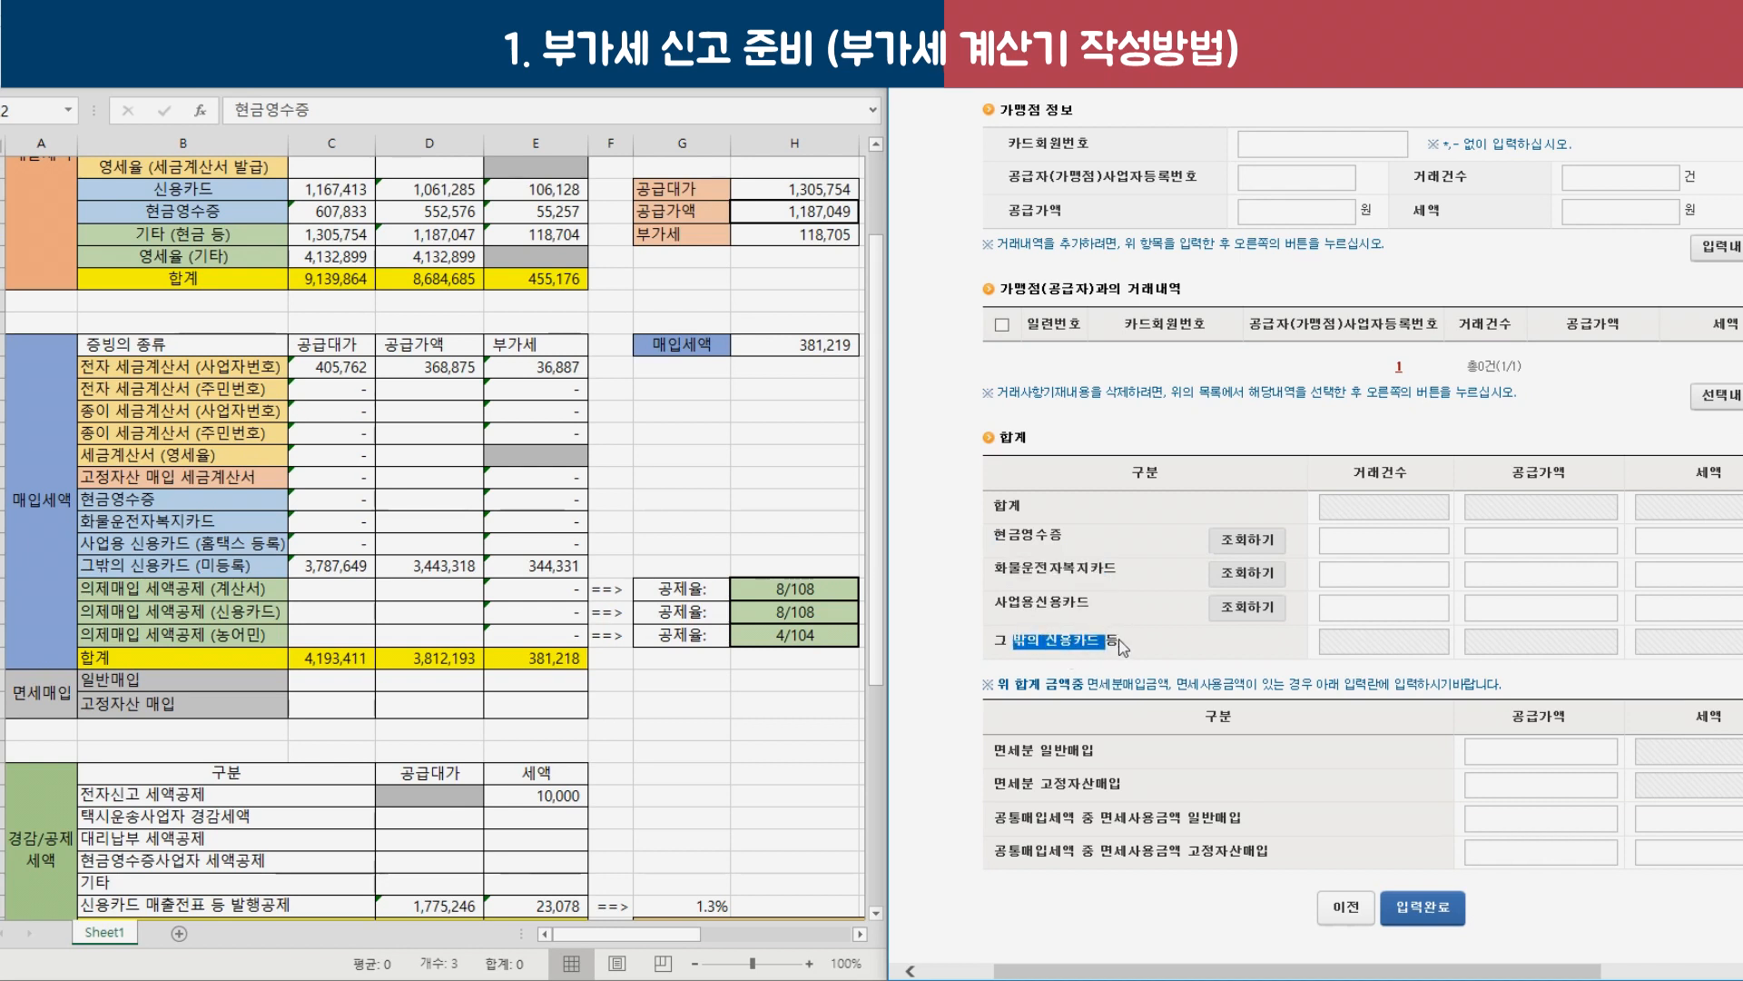
double_click(1048, 536)
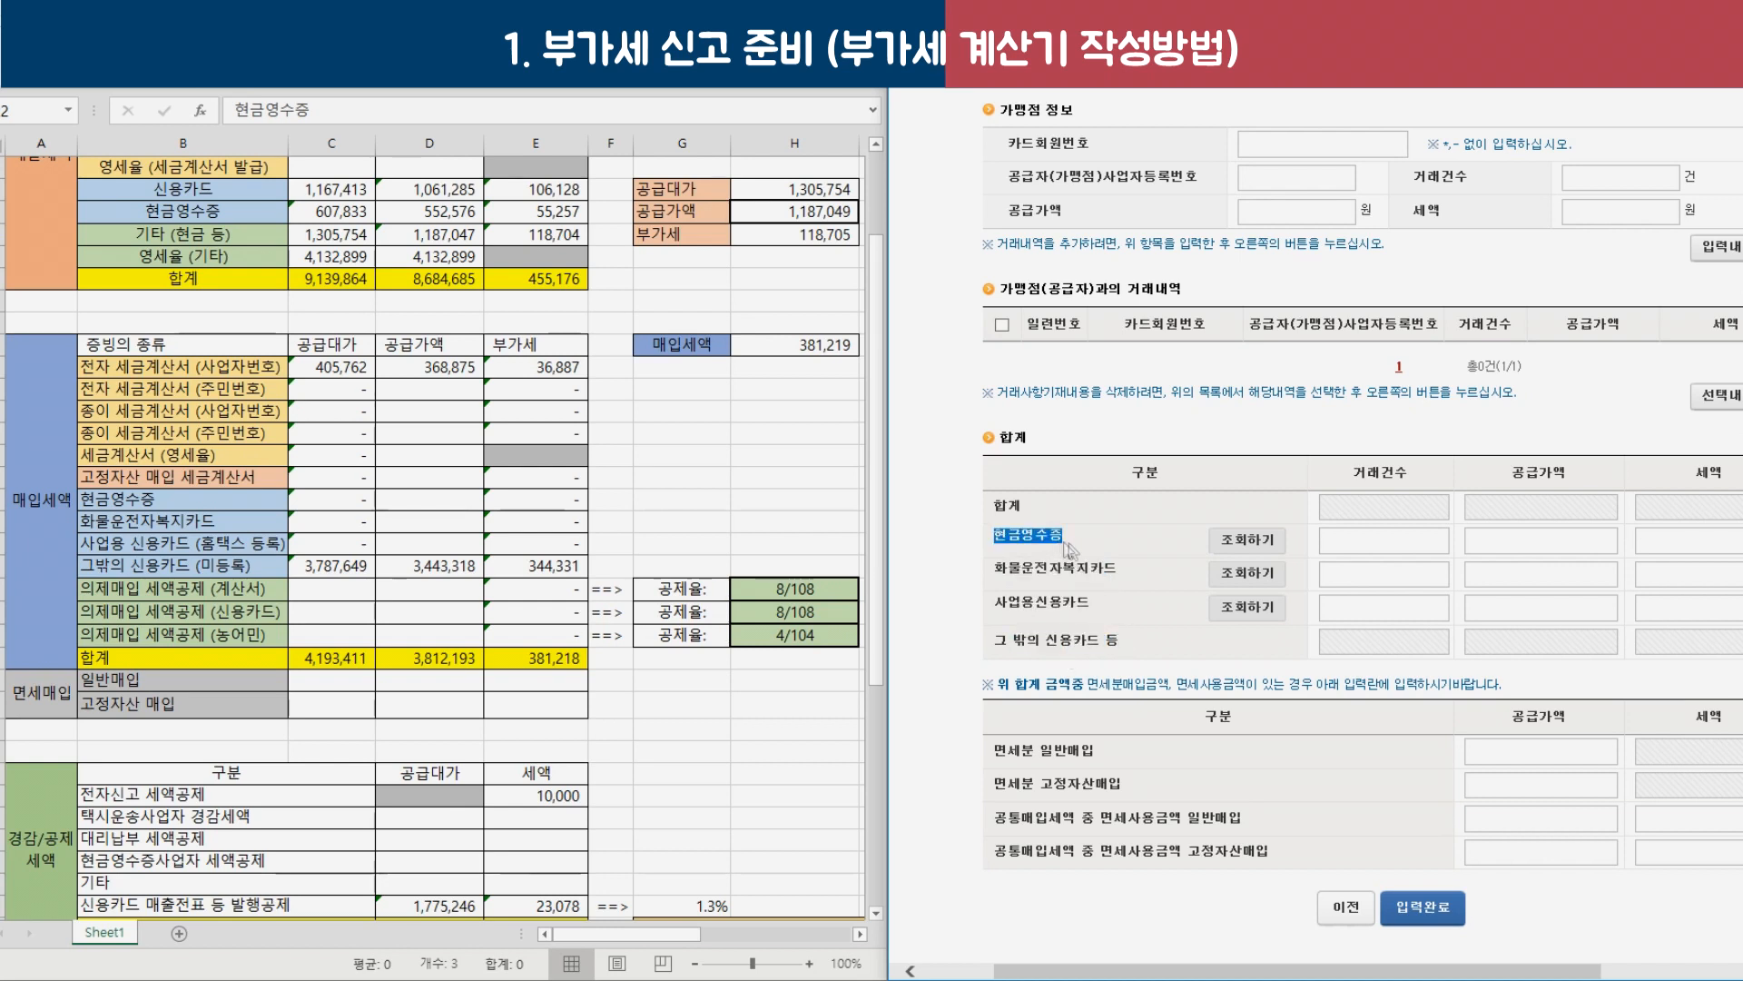
left_click(1253, 543)
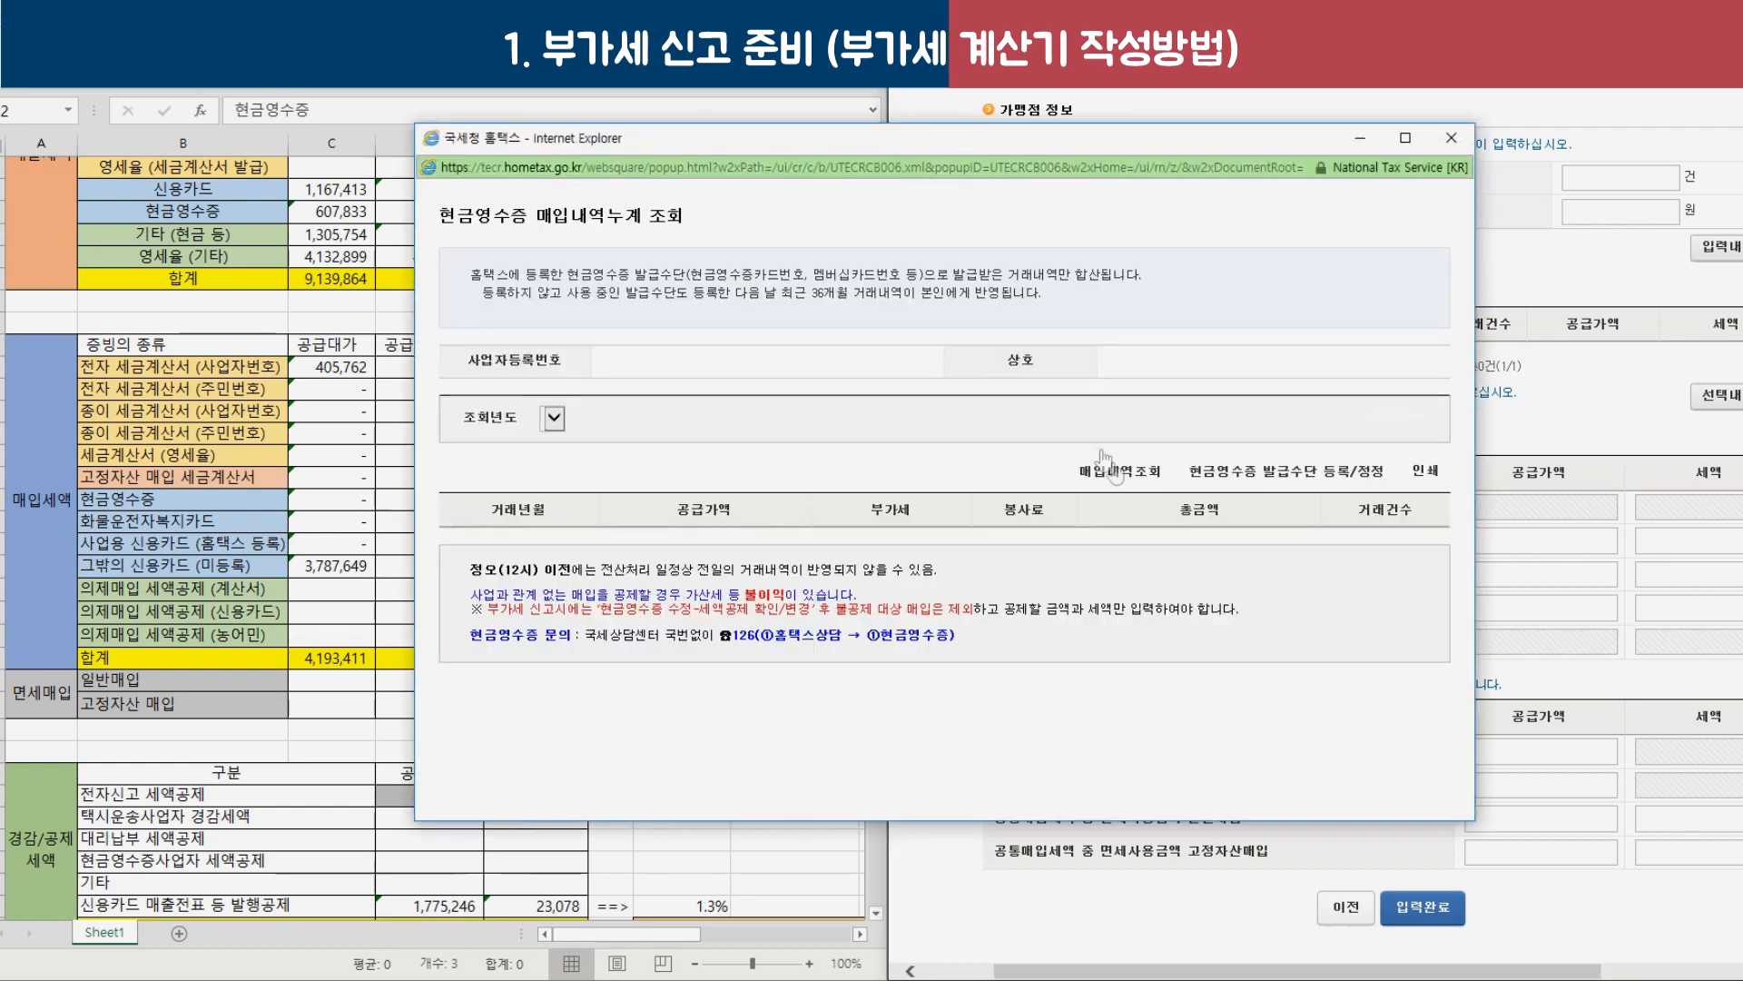
left_click(652, 361)
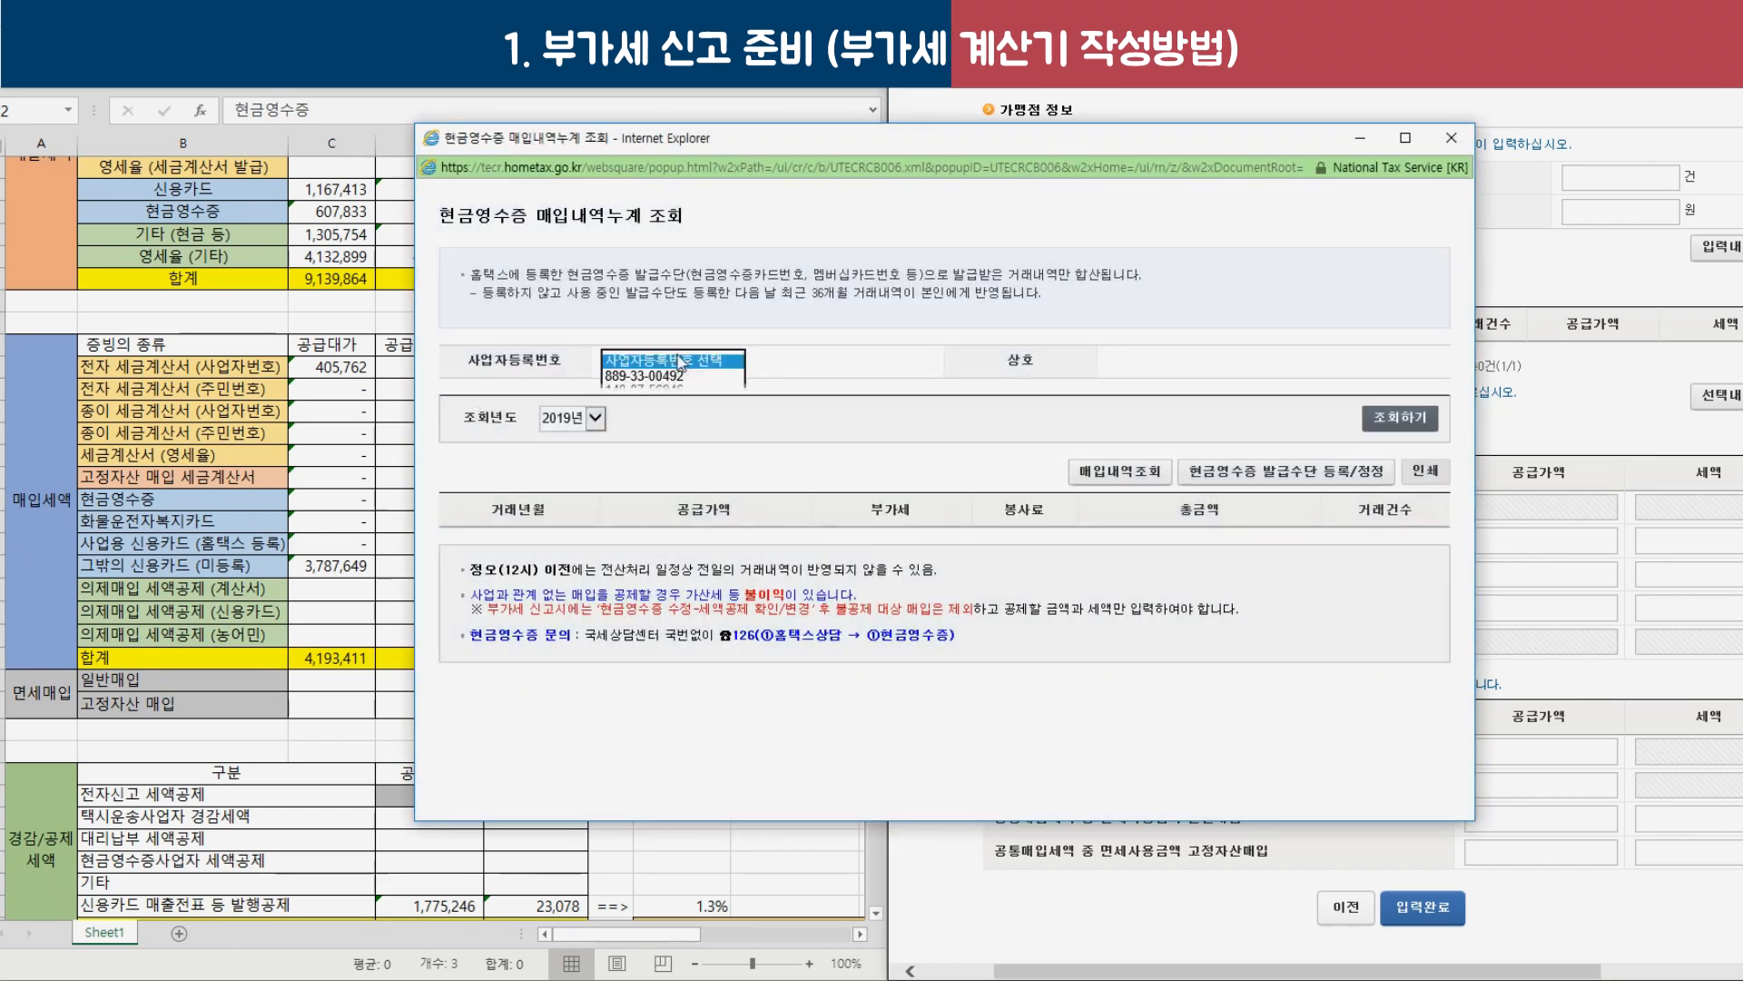
left_click(679, 376)
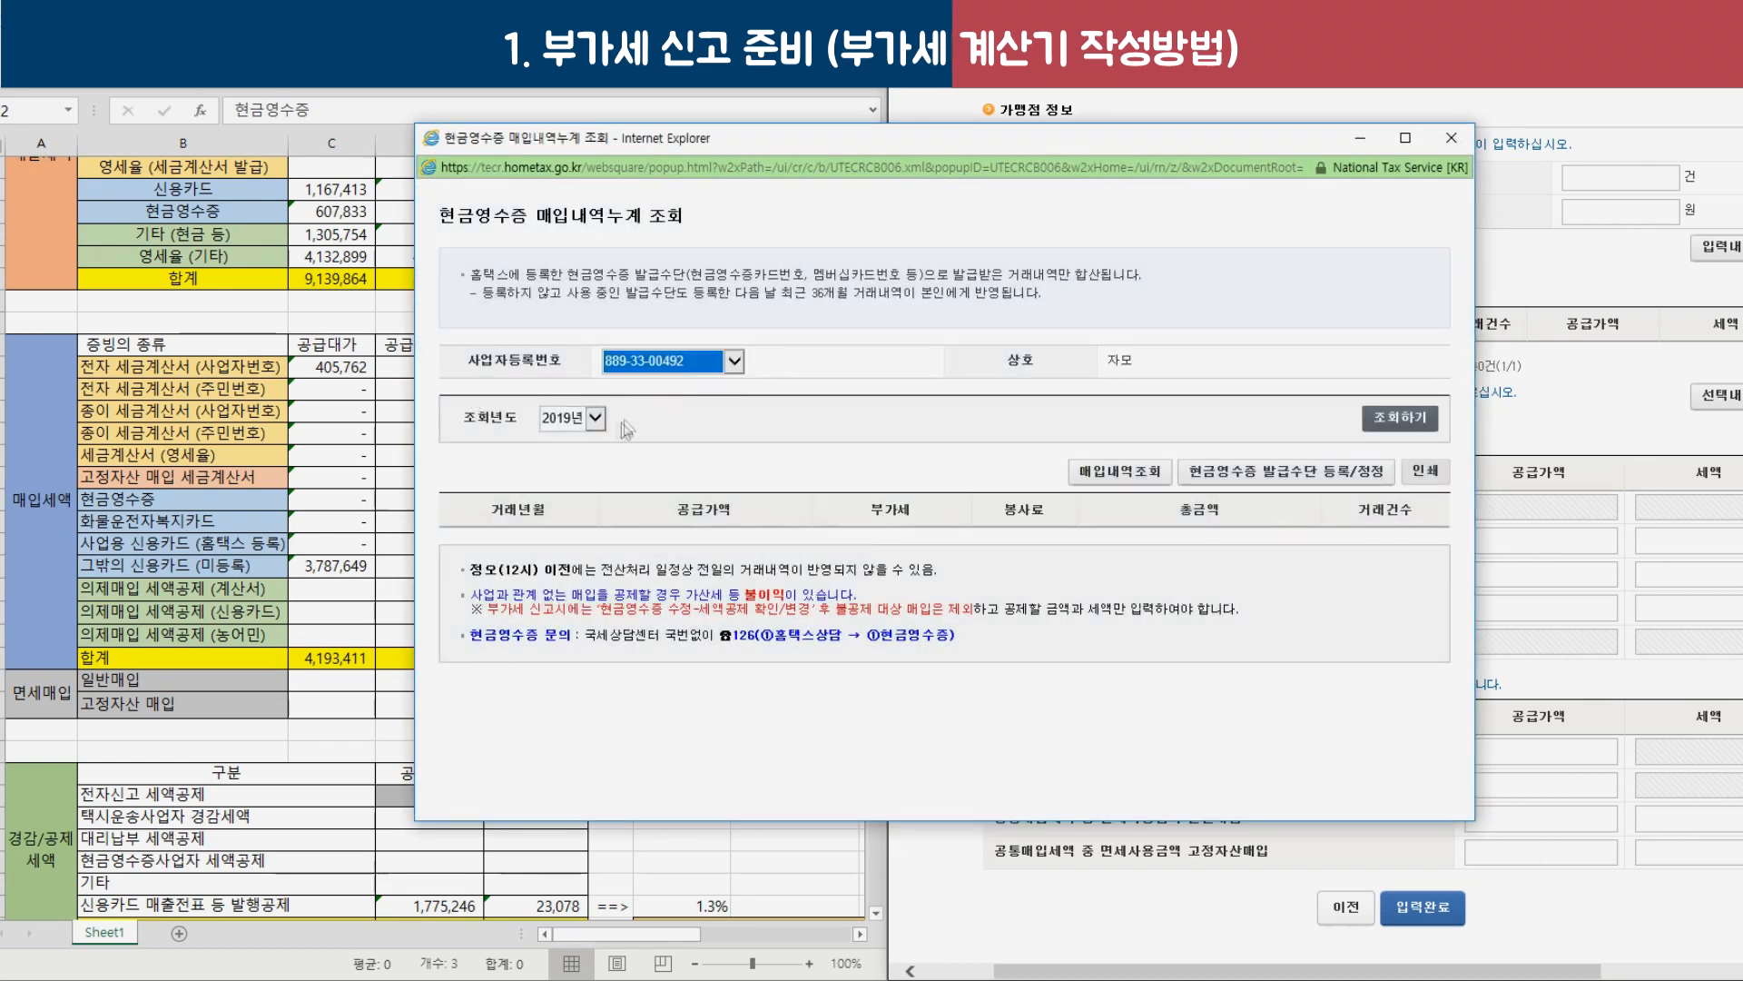
left_click(1374, 425)
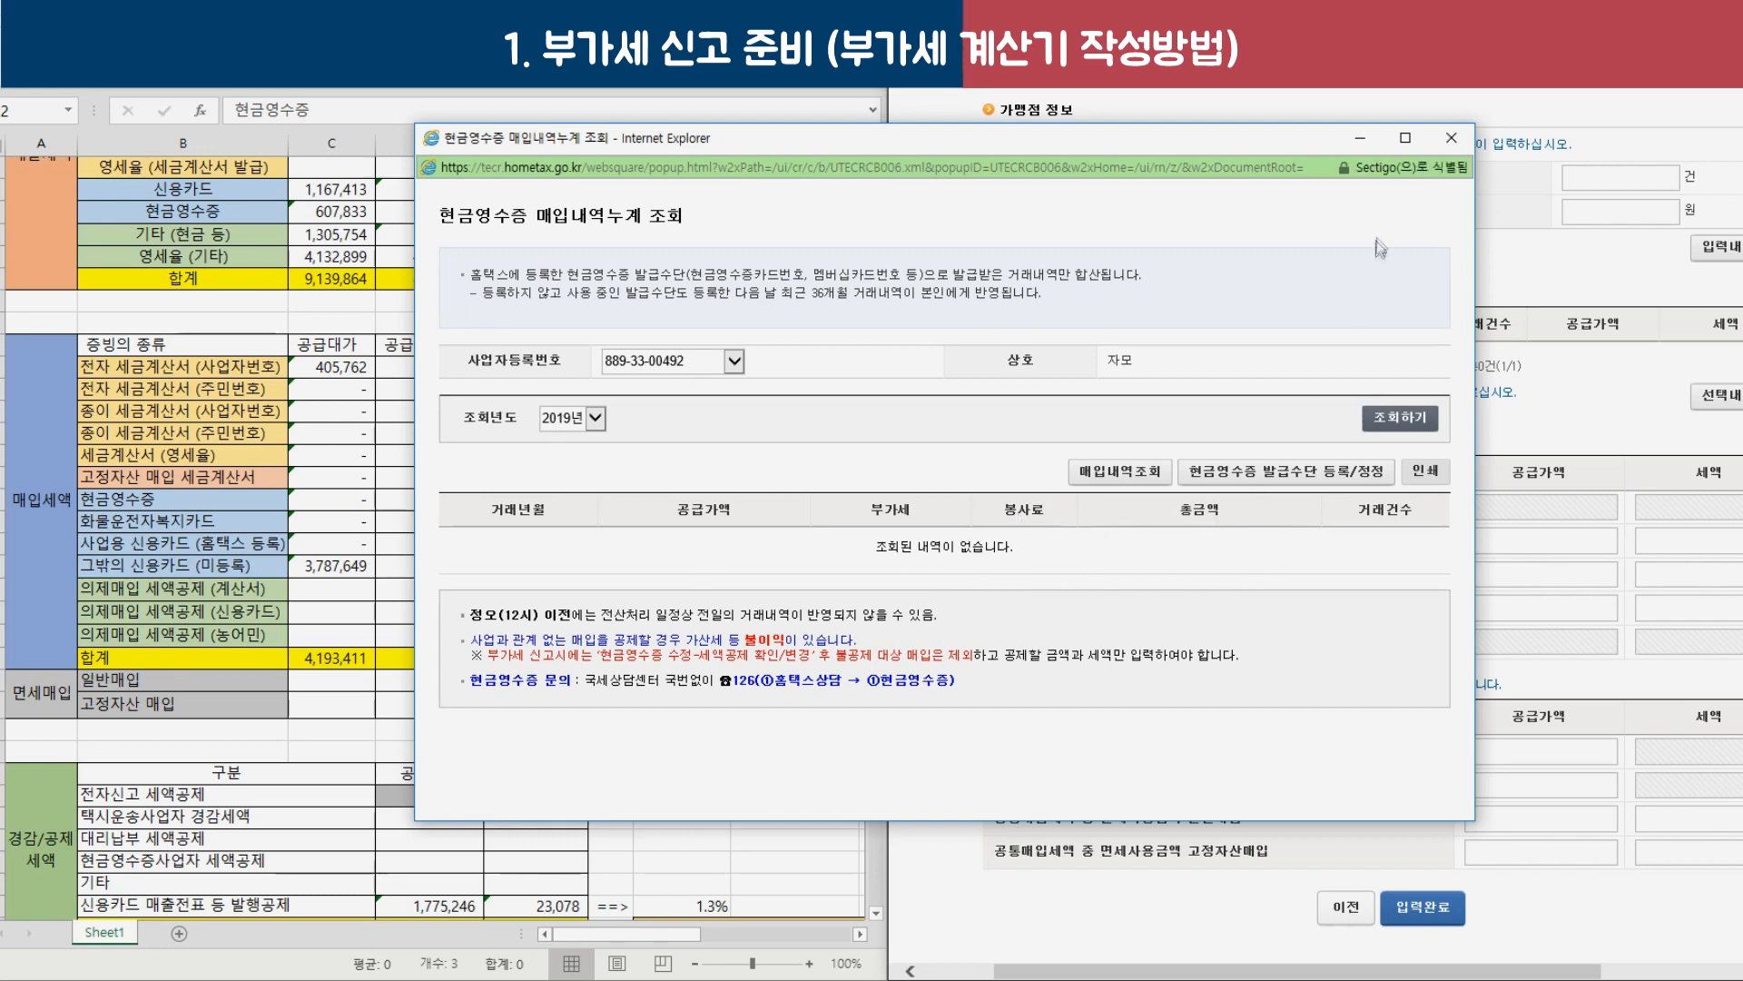
left_click(1449, 139)
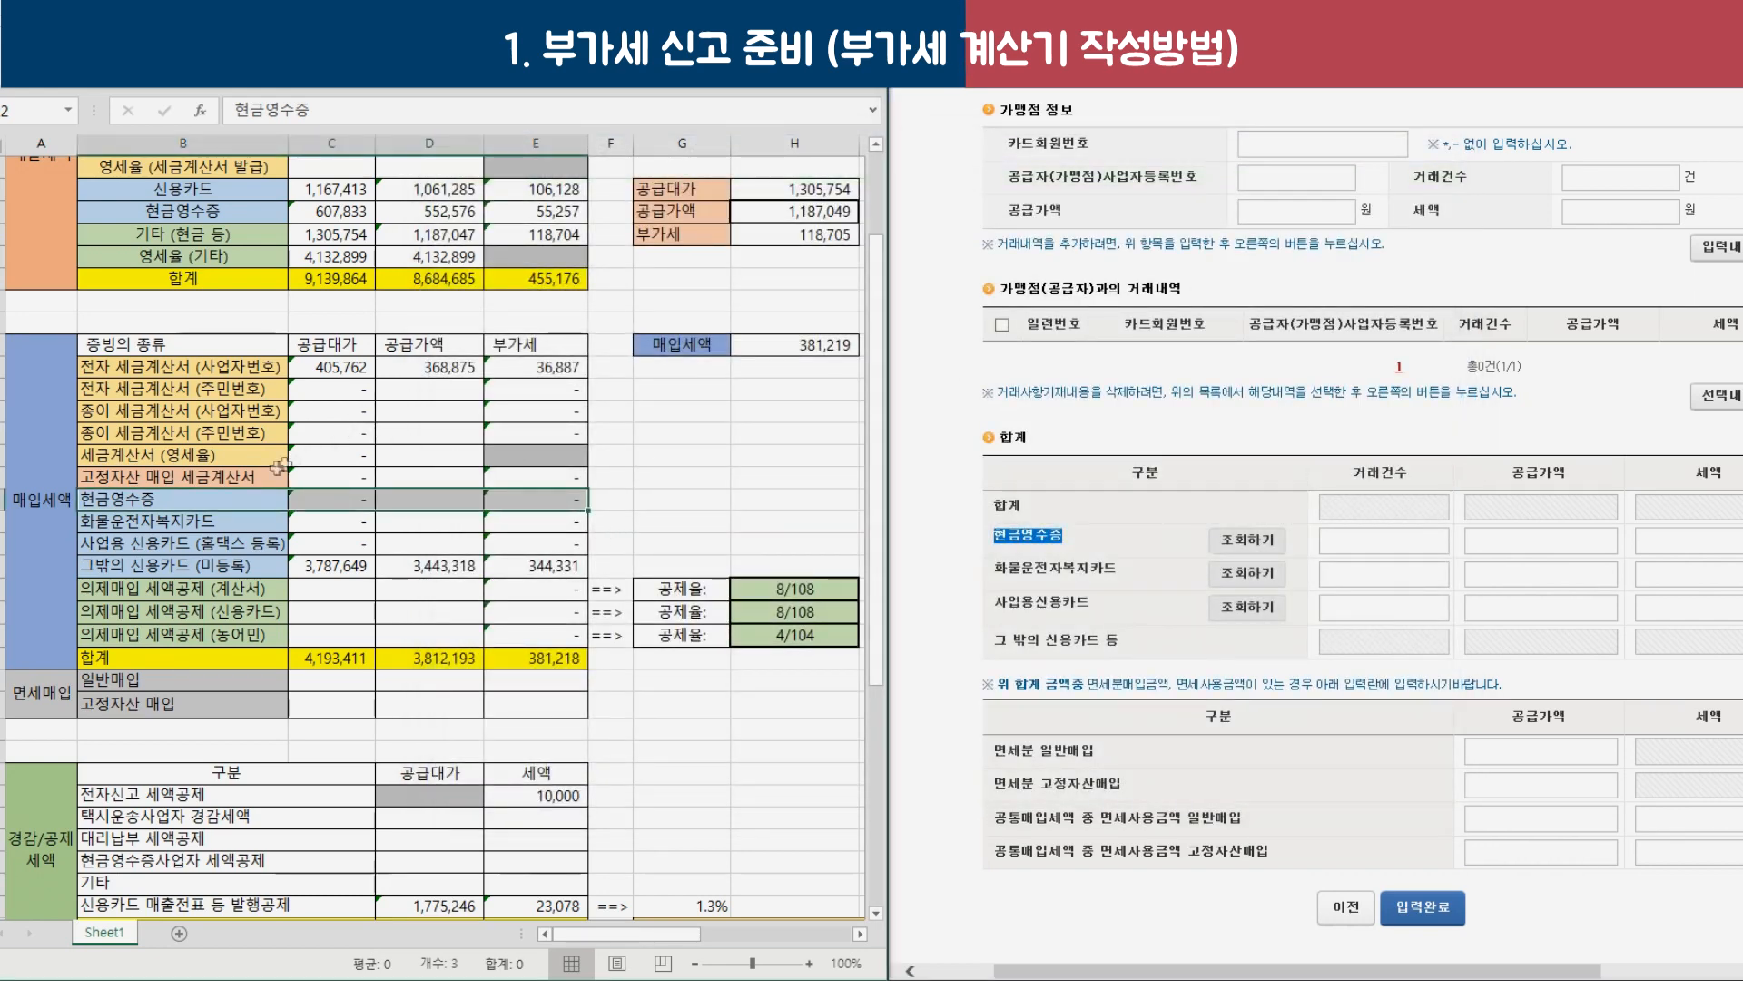
left_click_drag(299, 511, 545, 502)
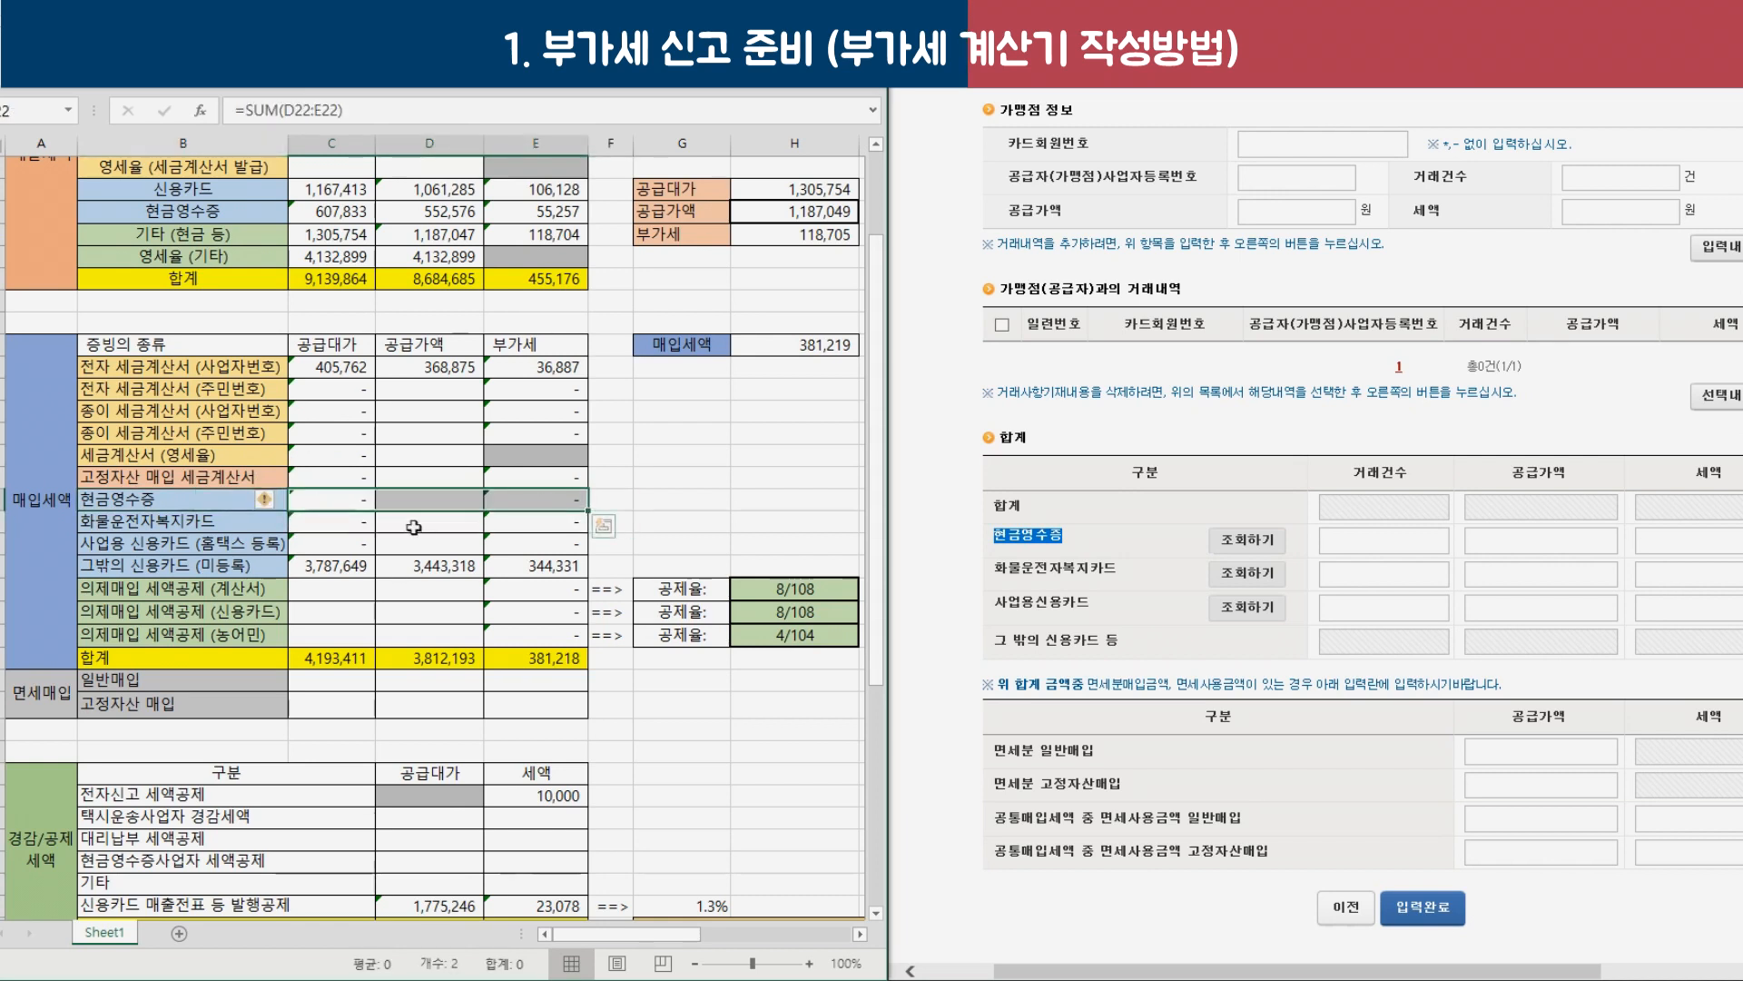
left_click(145, 524)
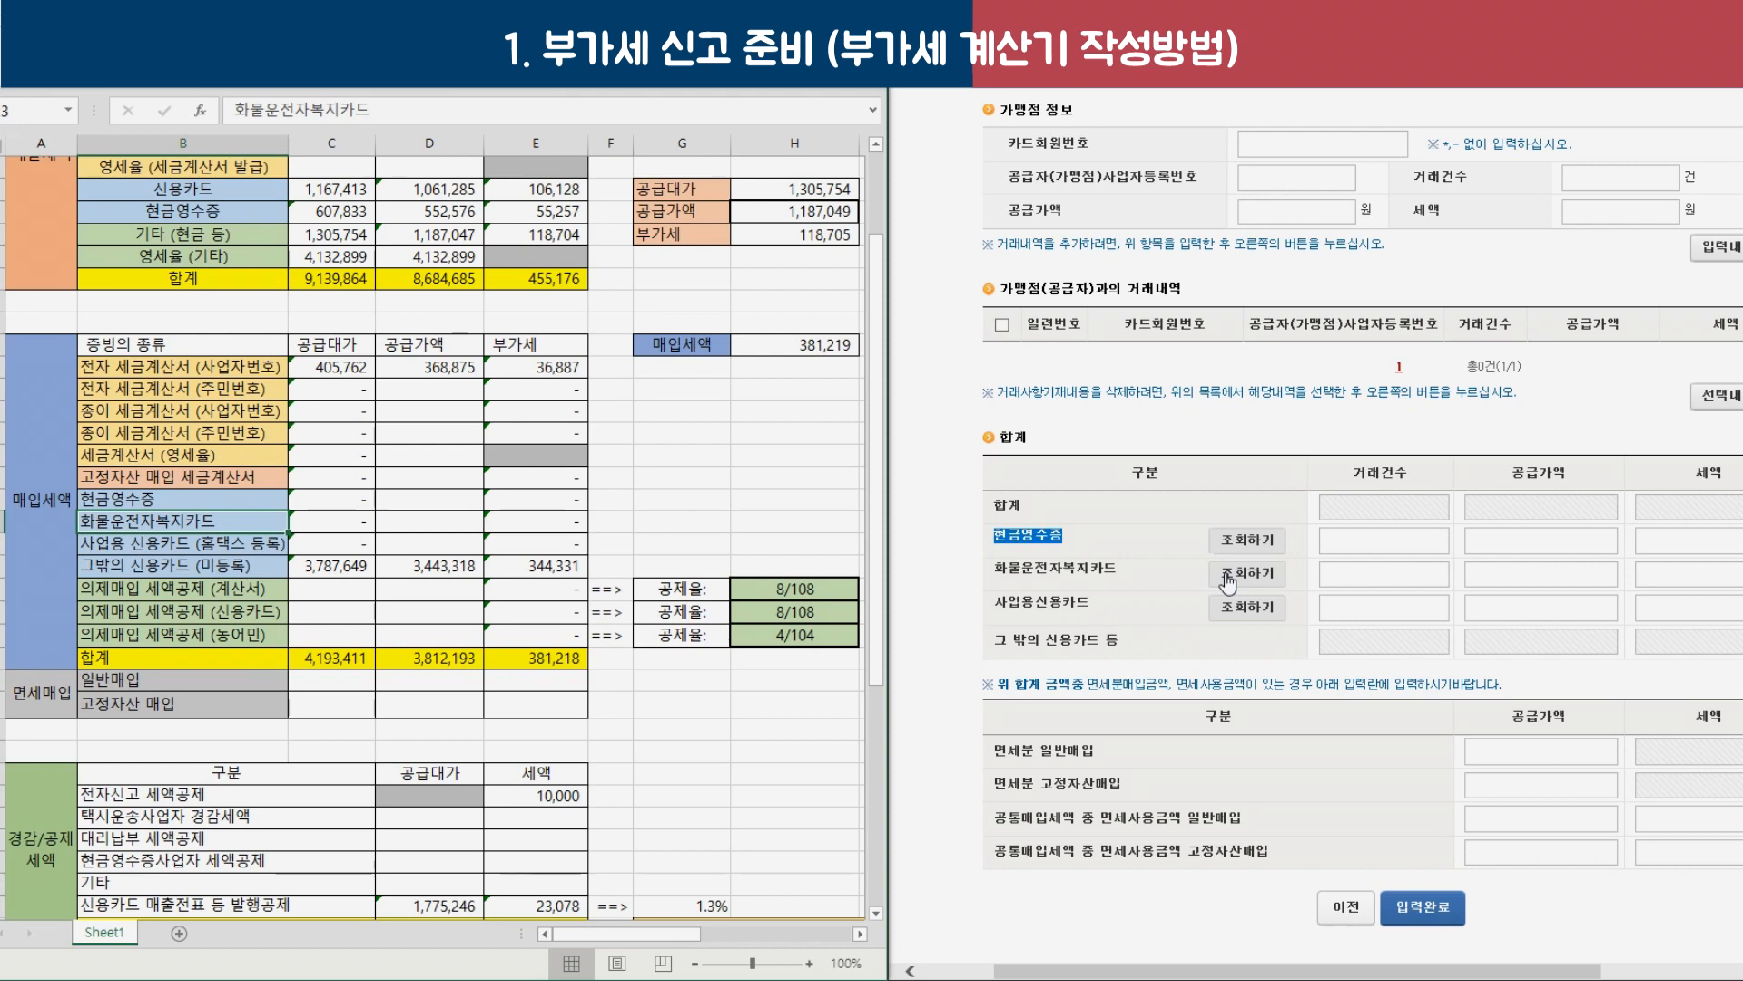
left_click(332, 522)
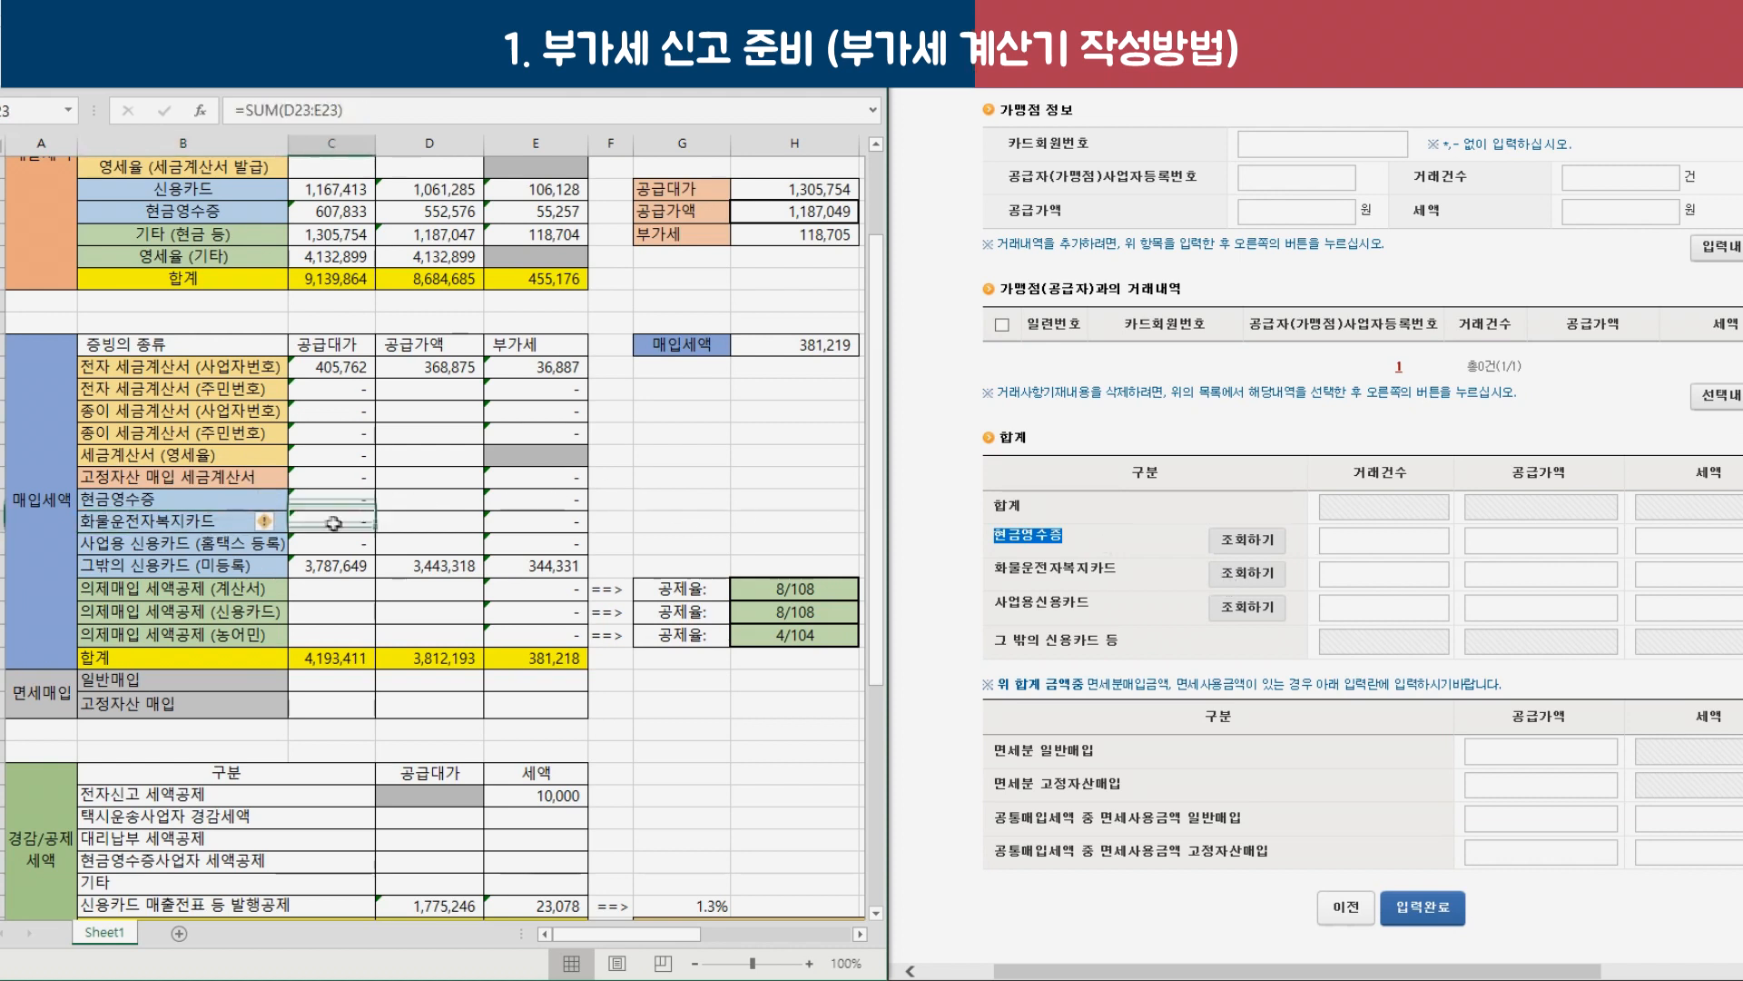
left_click(184, 544)
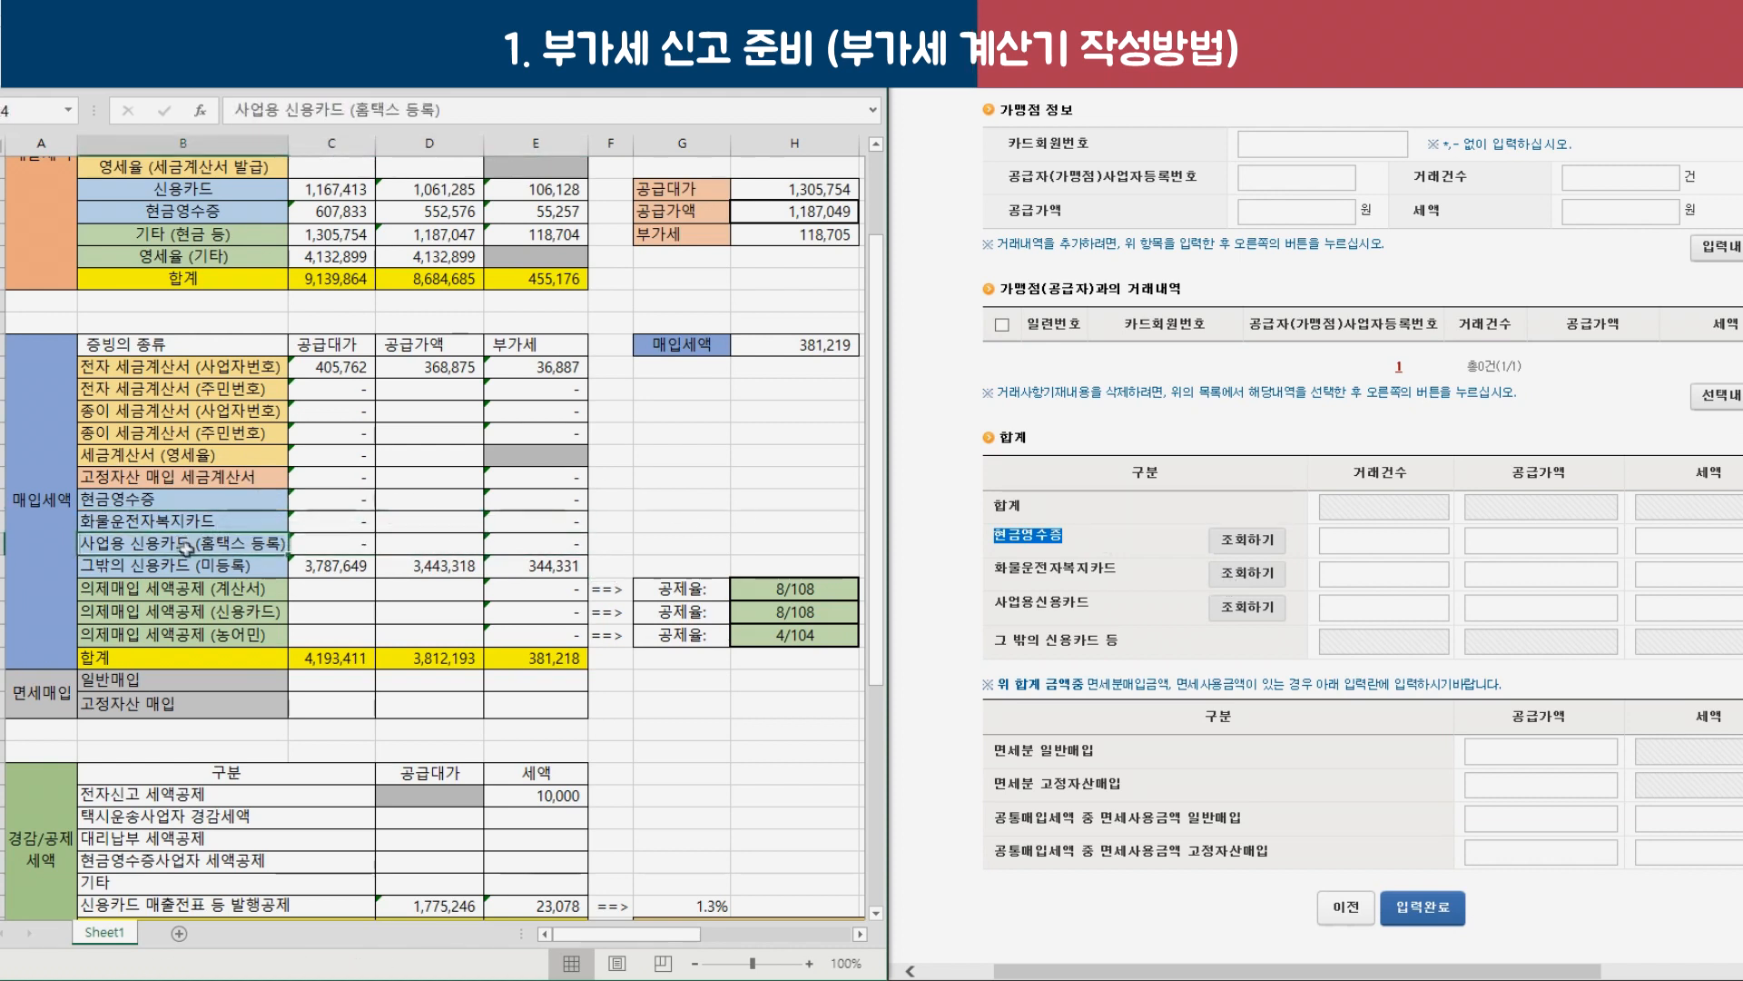
left_click_drag(186, 545, 200, 571)
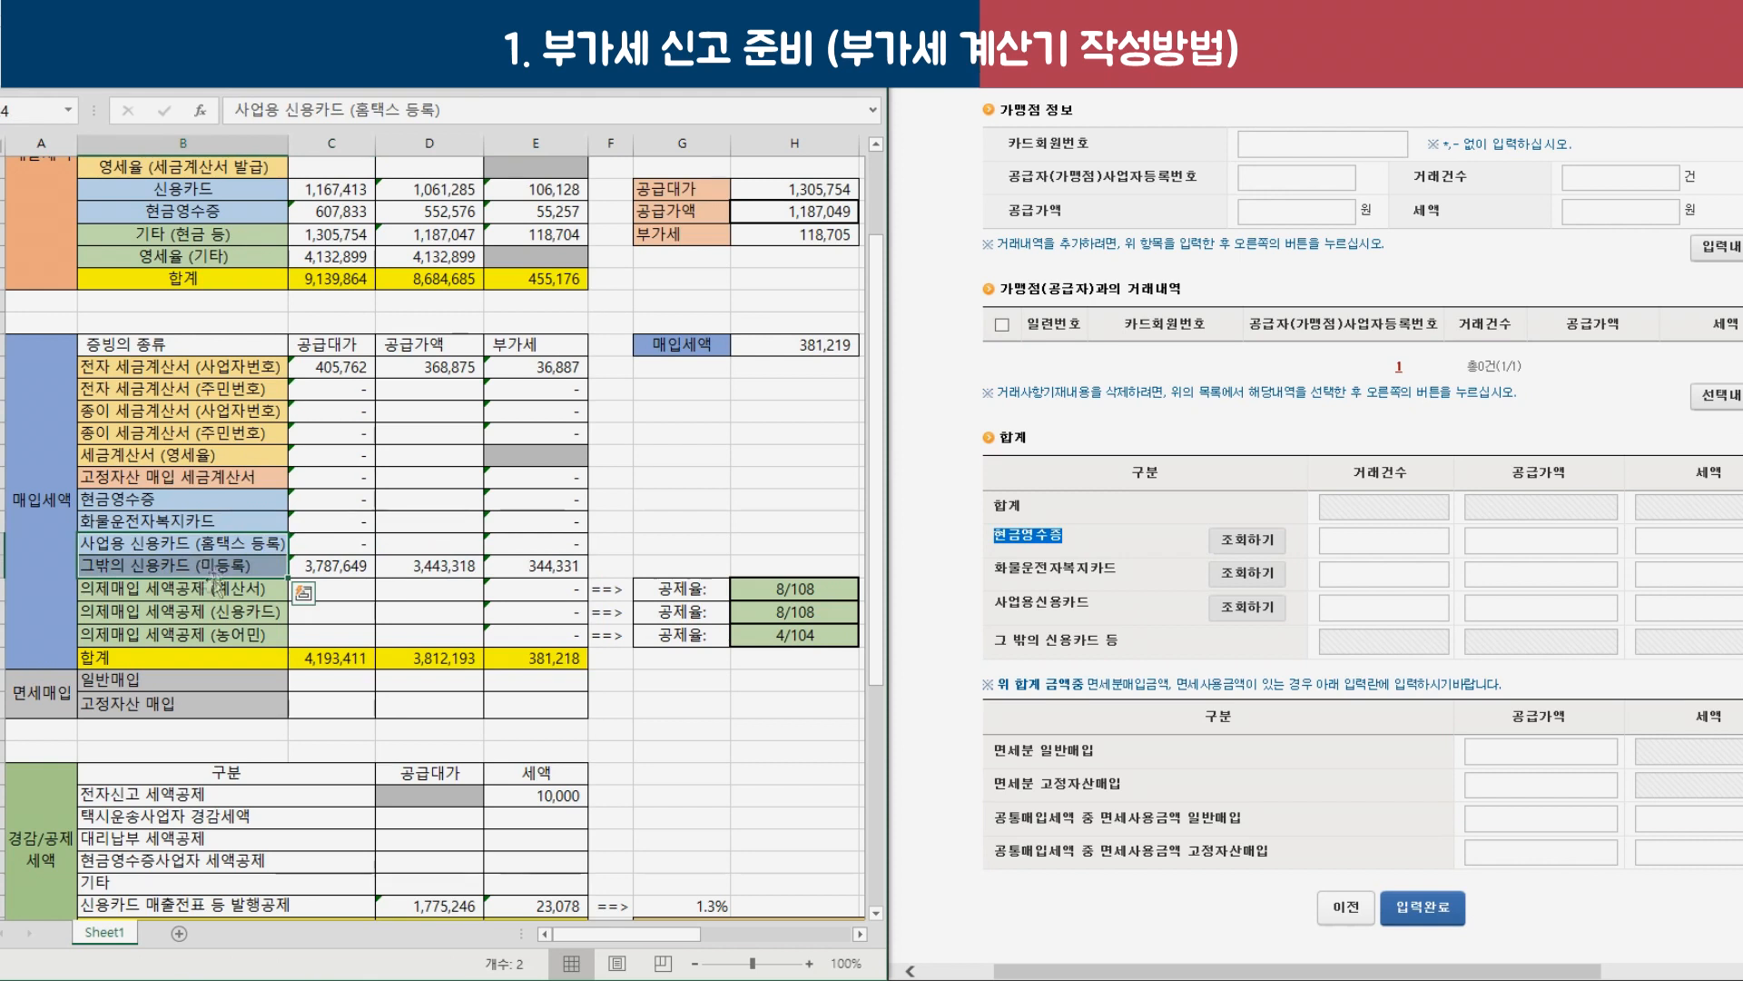
left_click(184, 541)
left_click_drag(184, 542, 536, 545)
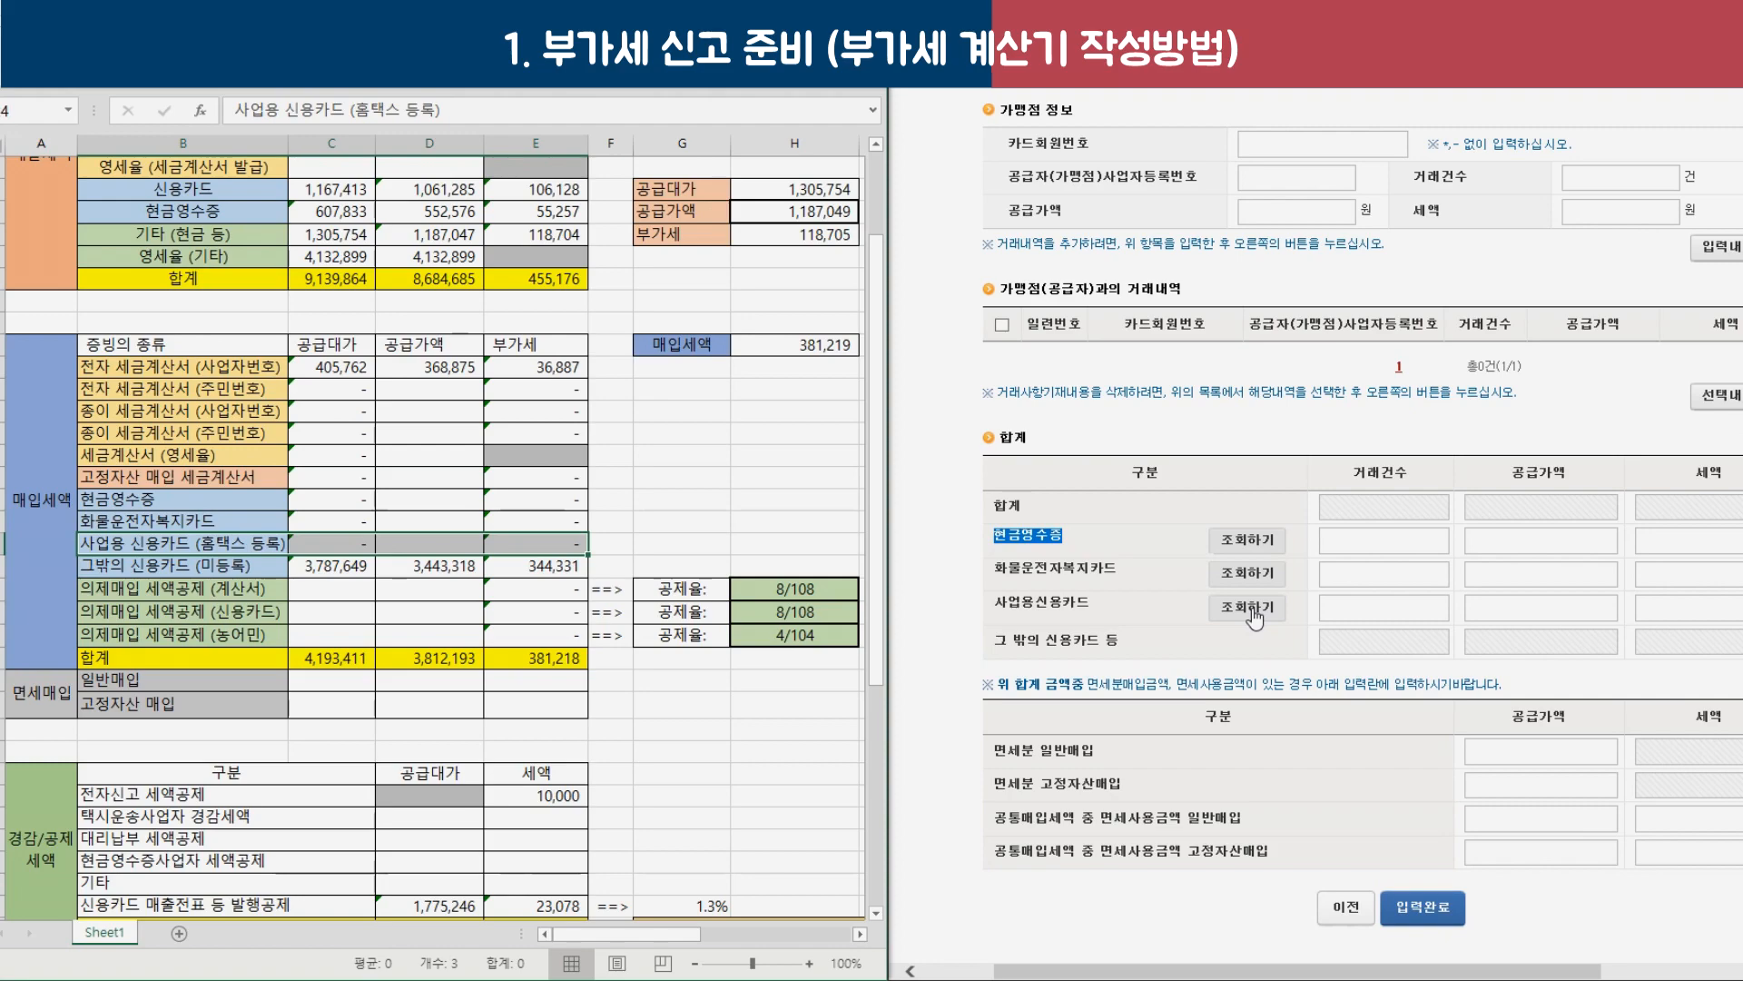
Go to 조회/발급 > 사업용신용카드 > 매입세액 공제 확인/변경.
left_click(1252, 609)
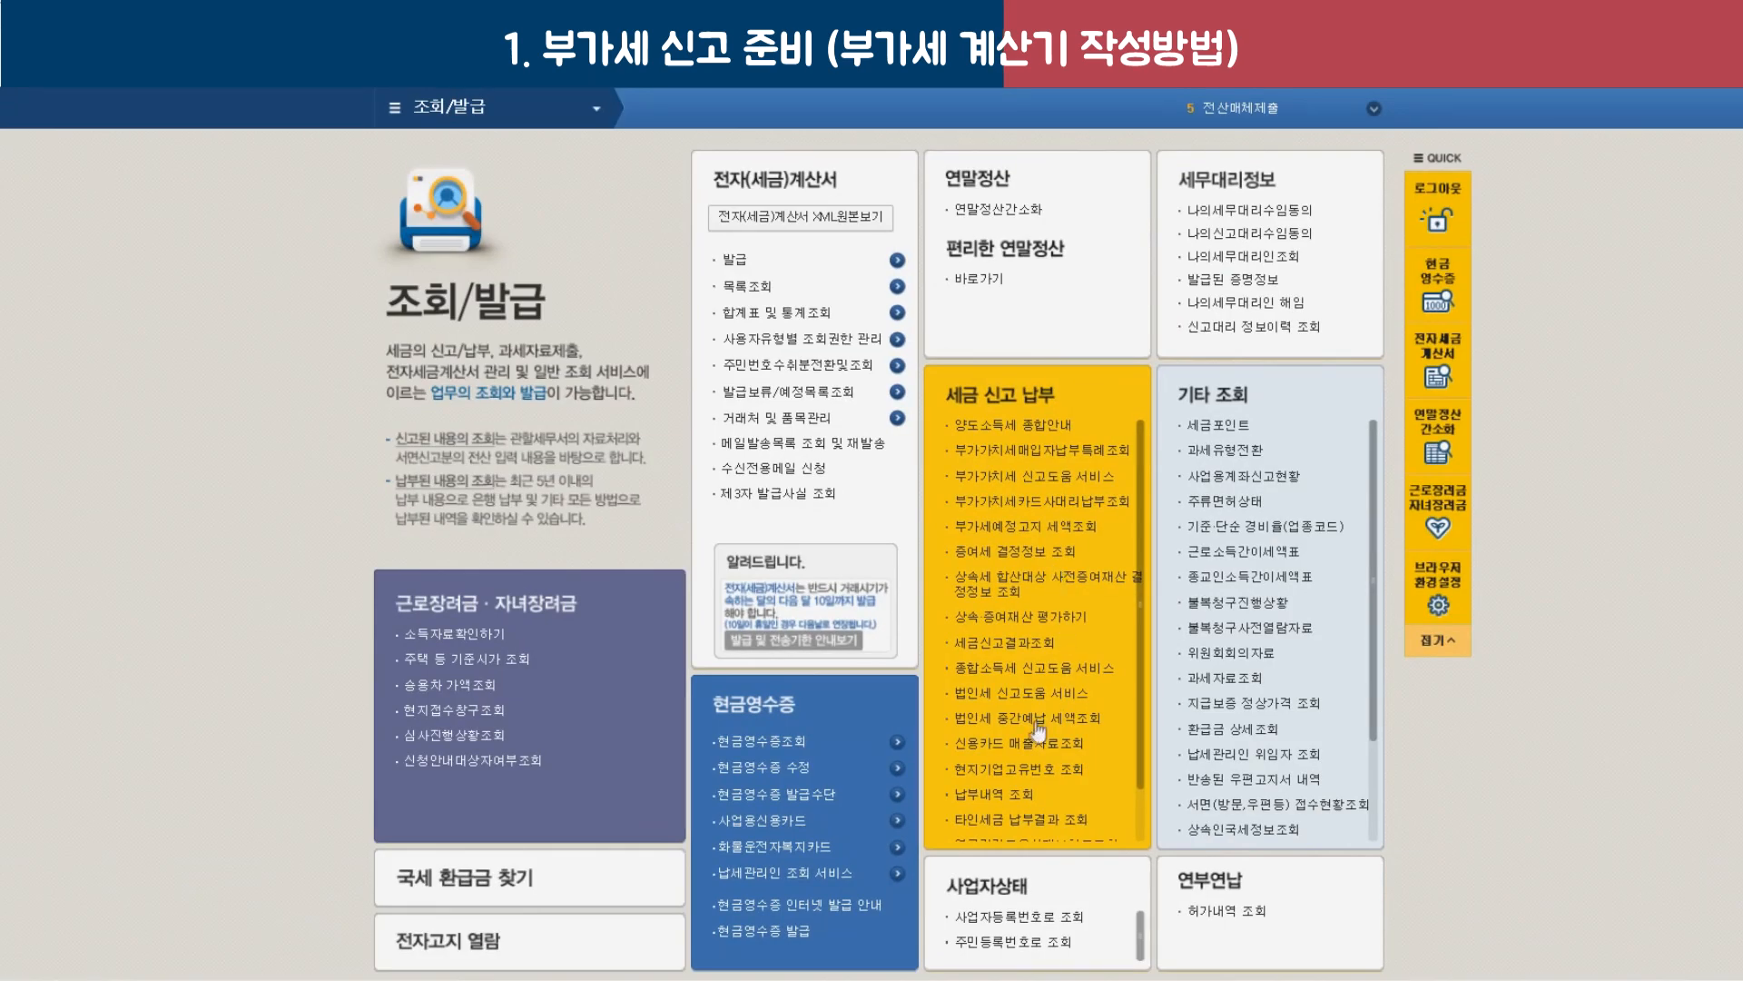
left_click(756, 825)
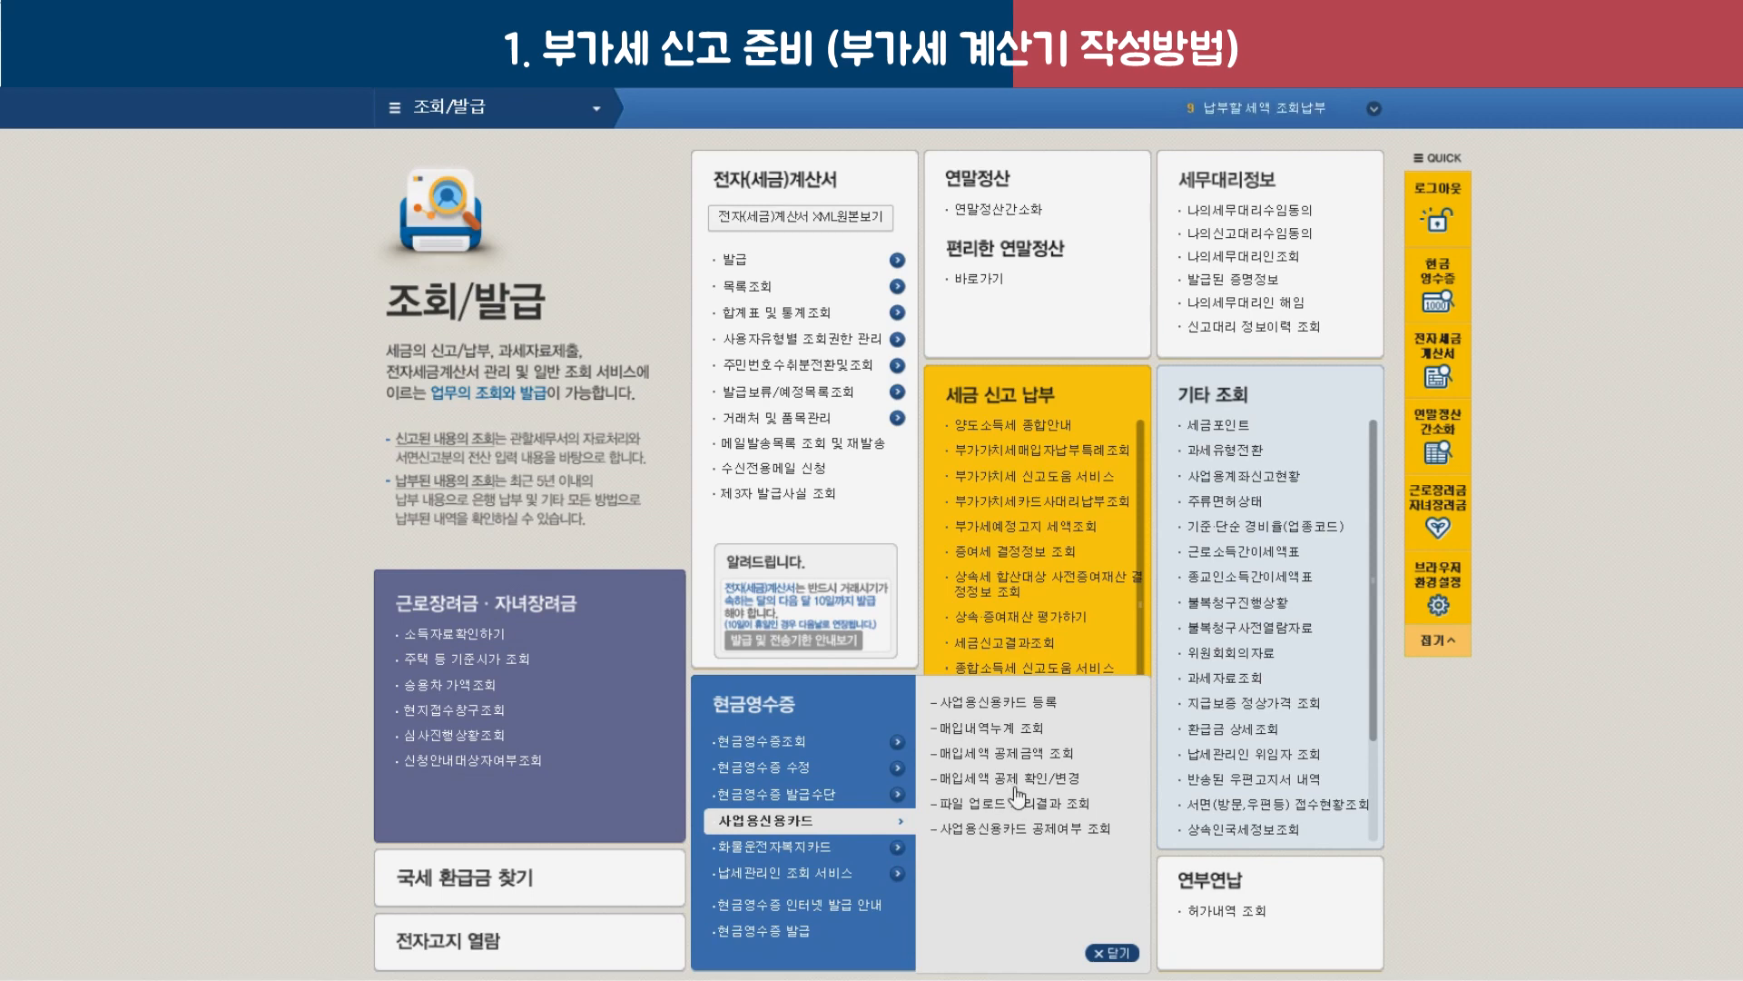
left_click(1019, 783)
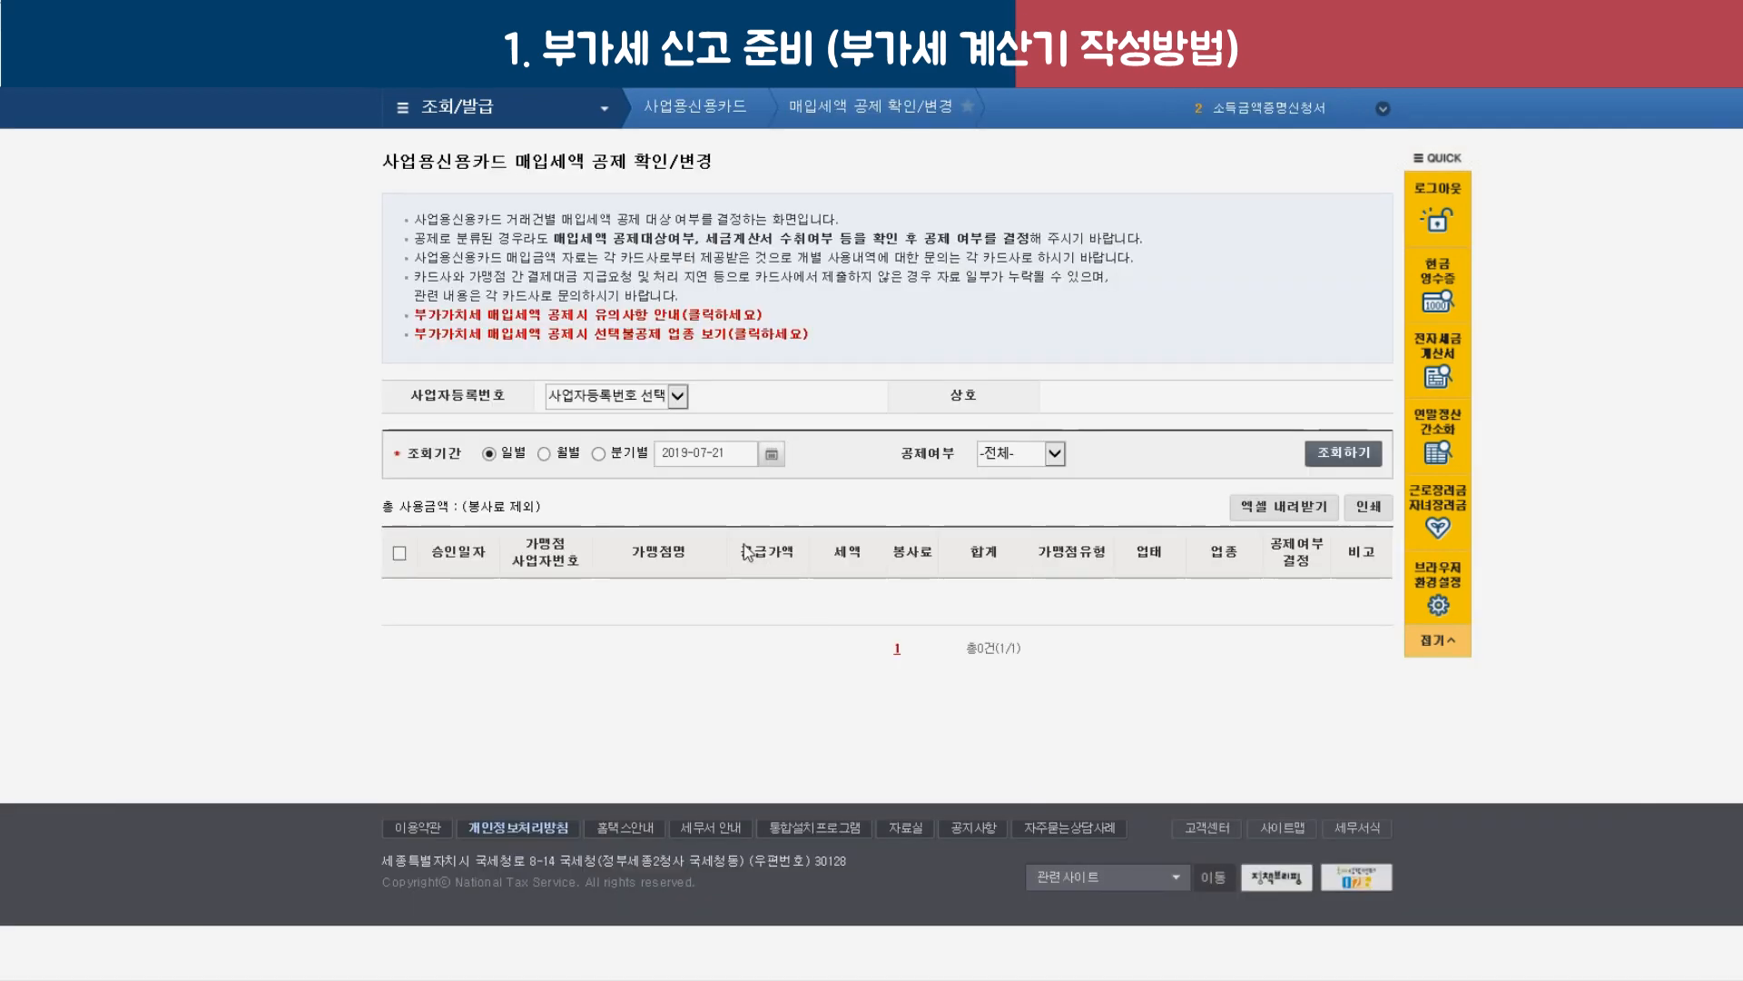
Search 1분기 business card purchases, then switch to the second registration number and search again.
left_click(655, 400)
left_click(595, 410)
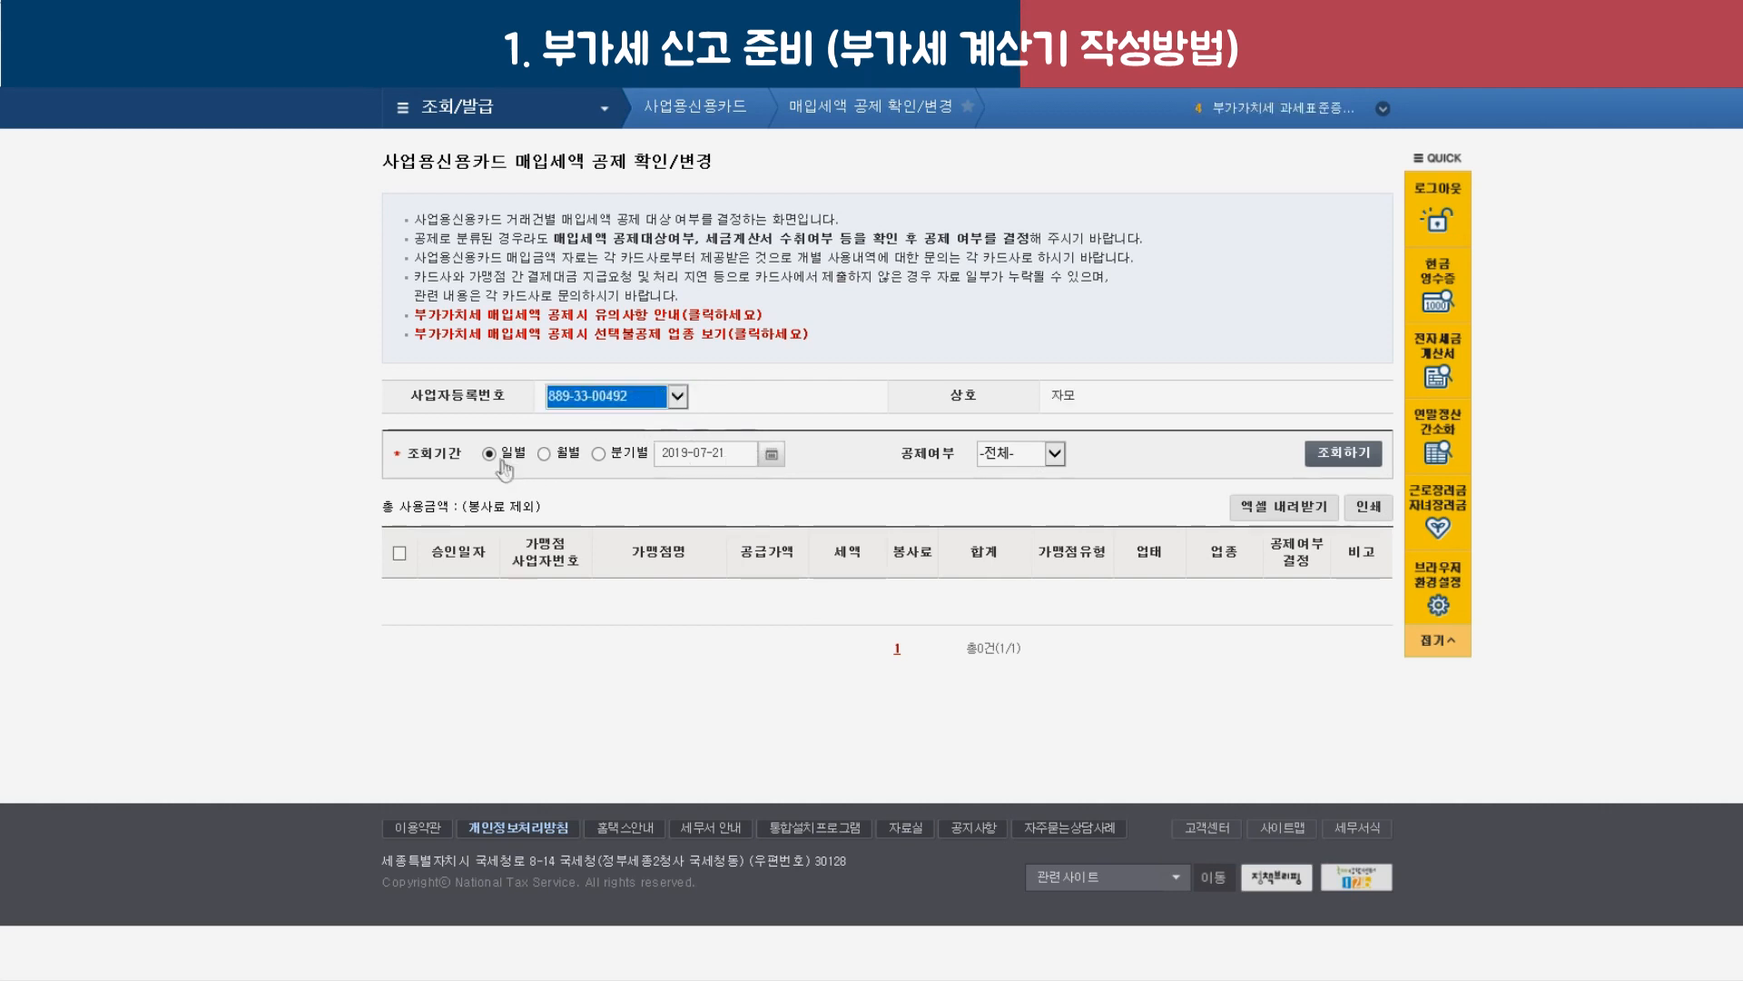
left_click(599, 454)
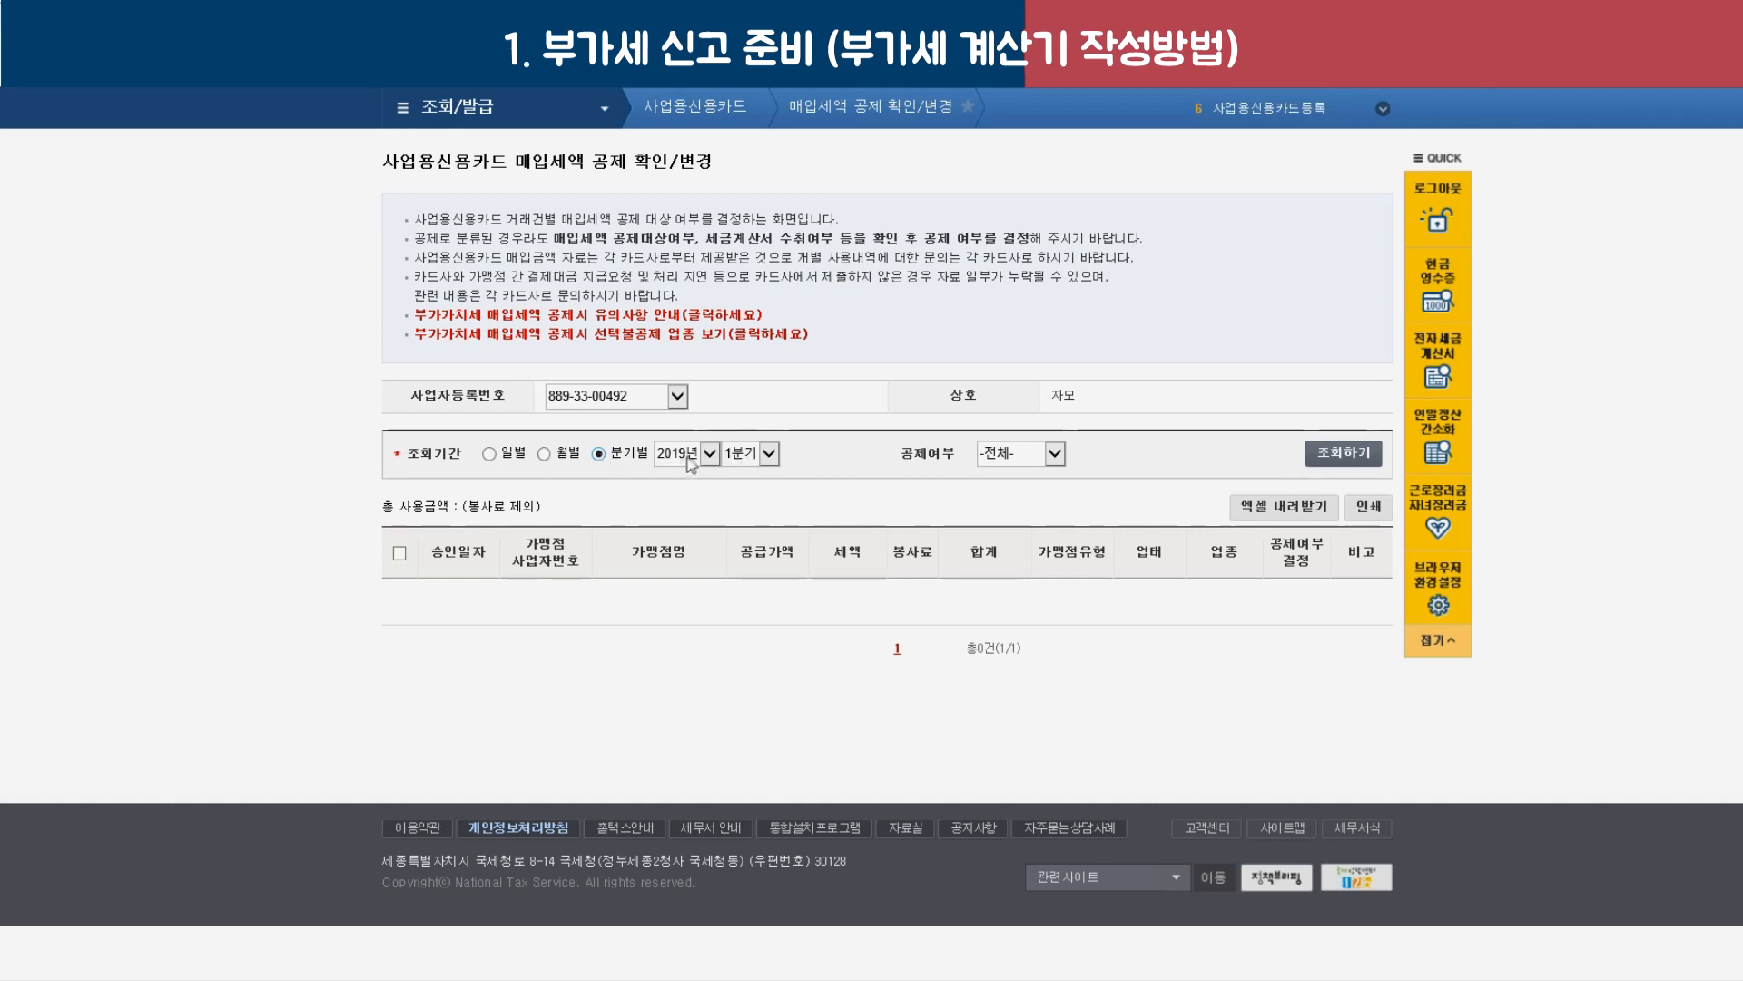
left_click(768, 454)
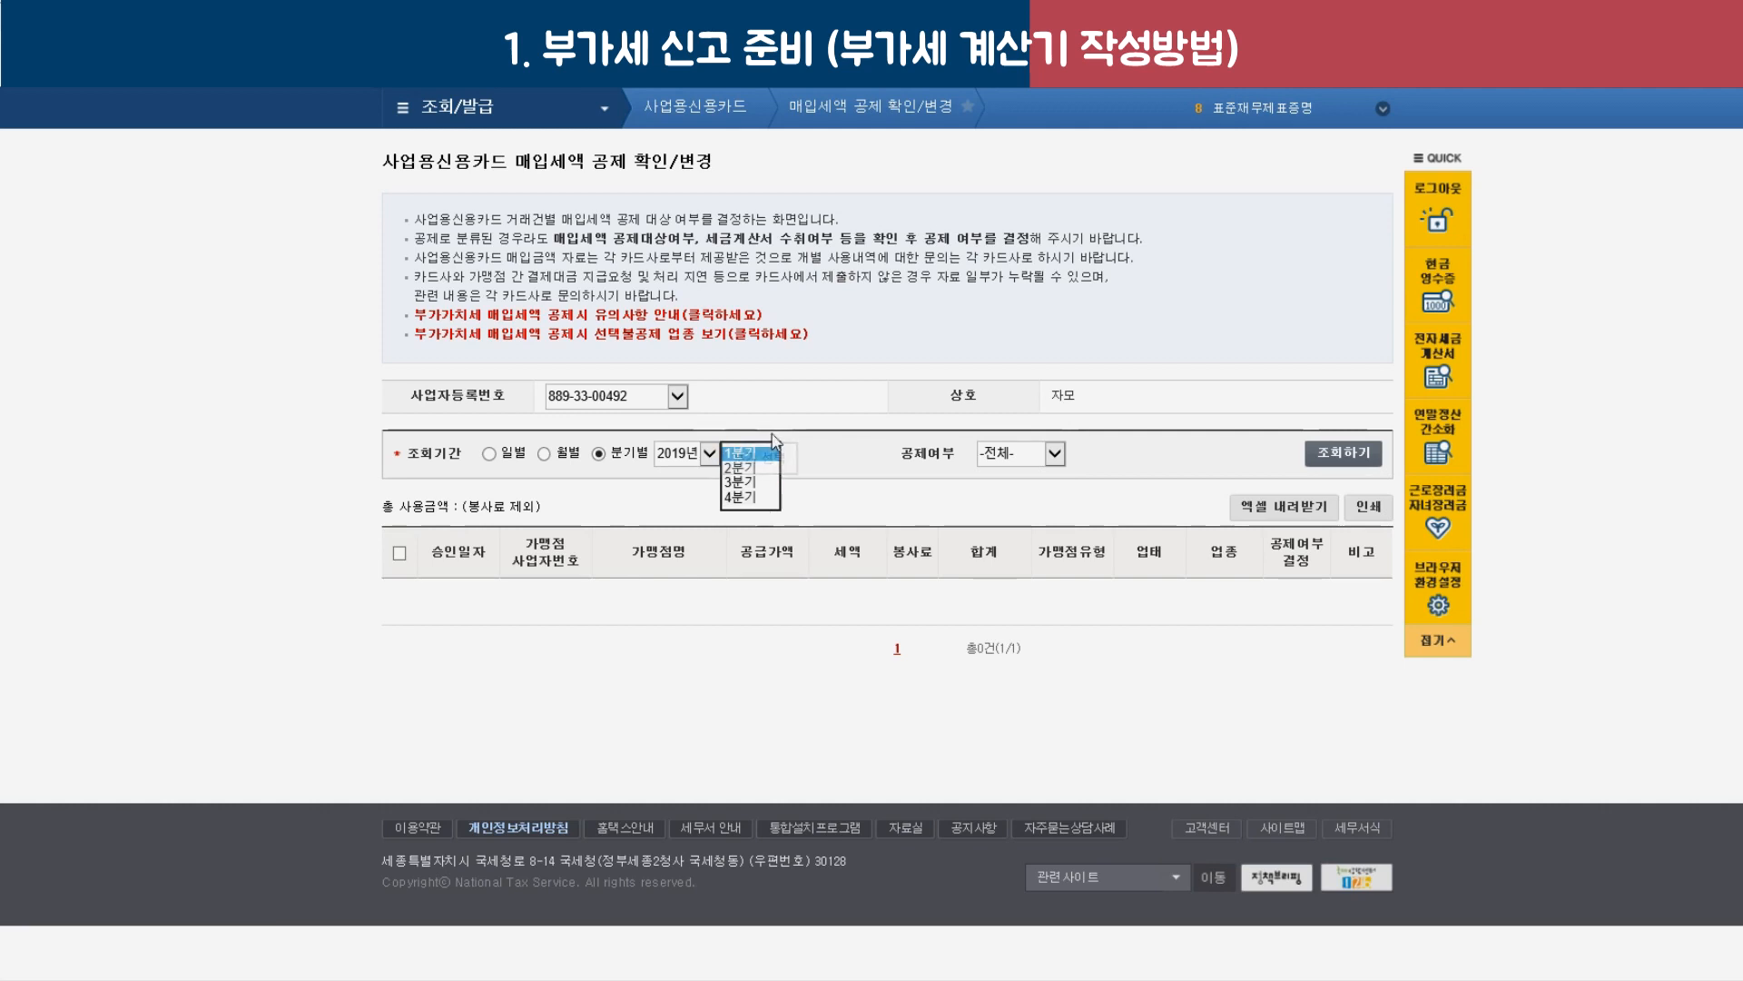
left_click(763, 458)
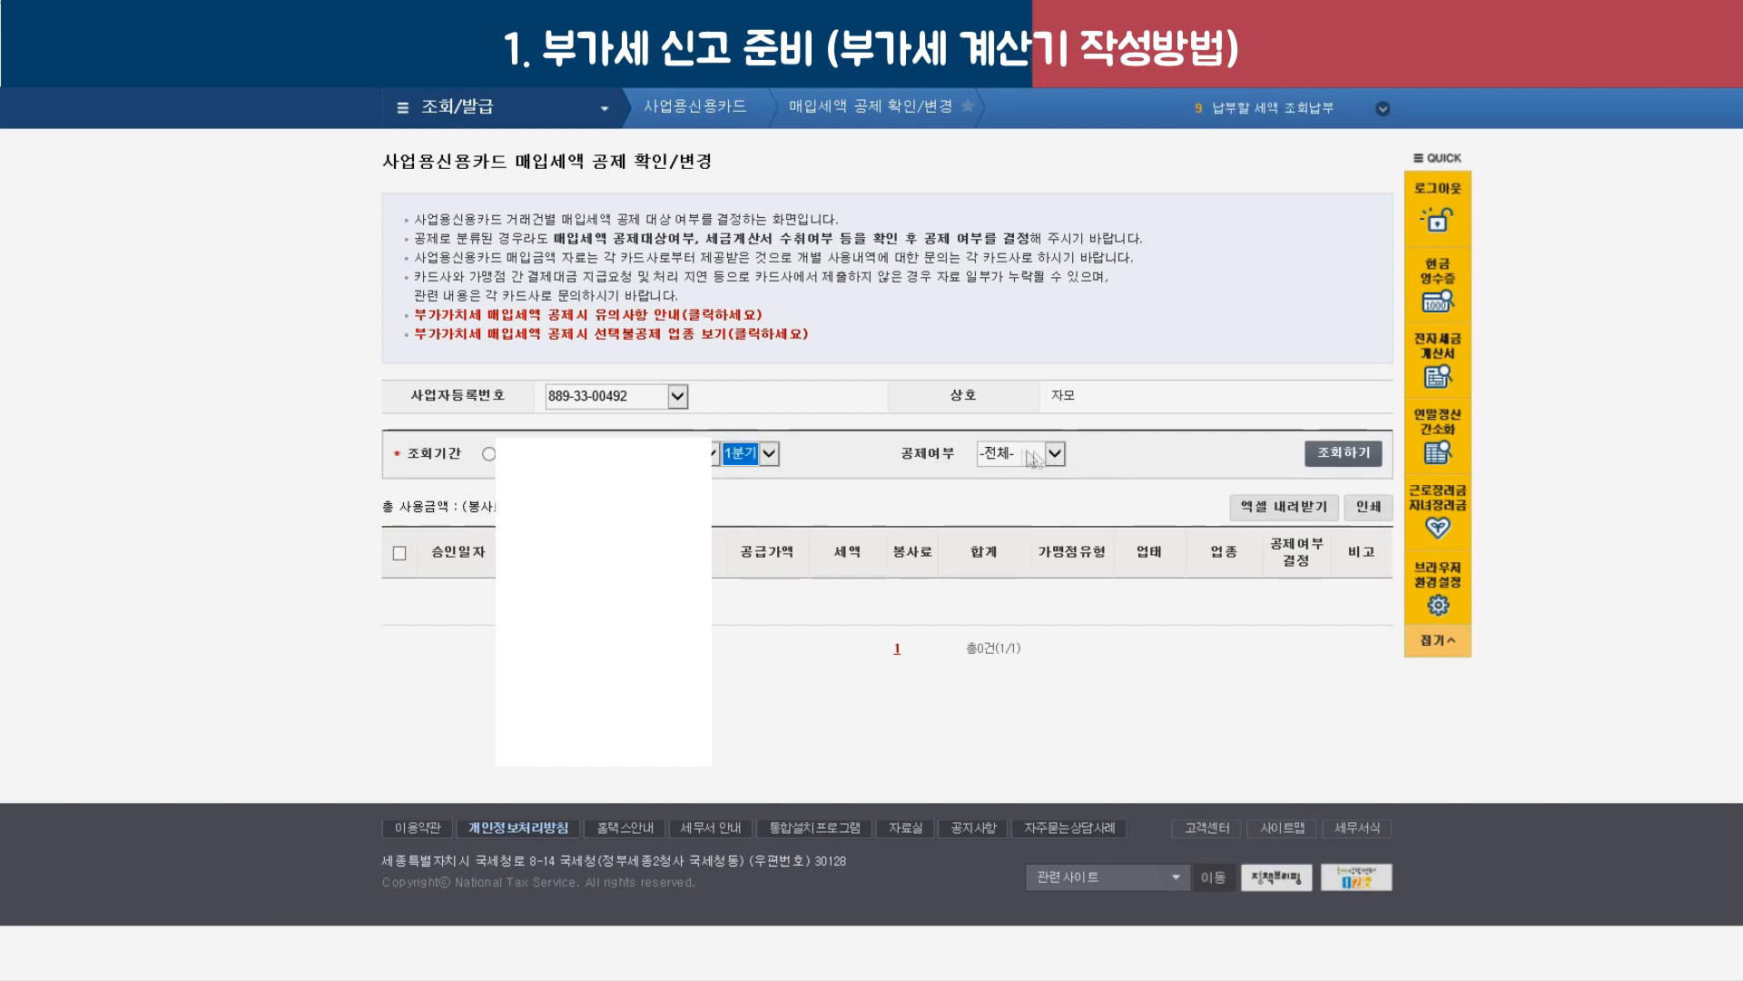
left_click(1345, 454)
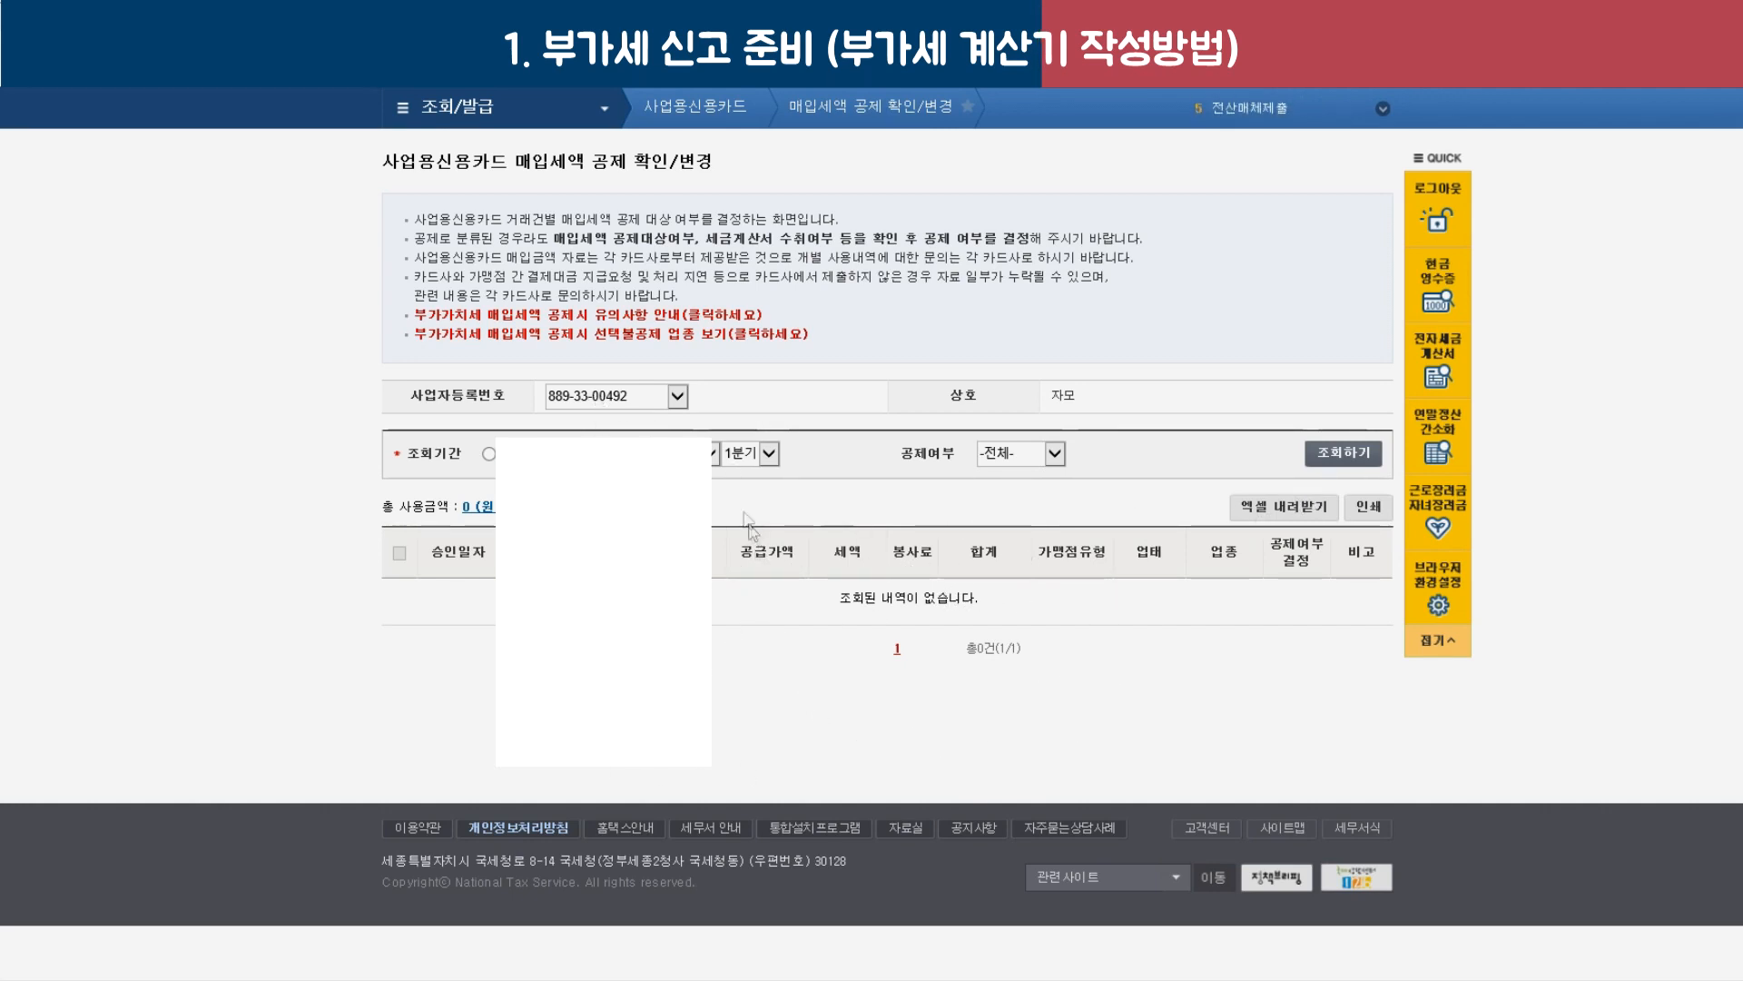
left_click(679, 397)
left_click(599, 421)
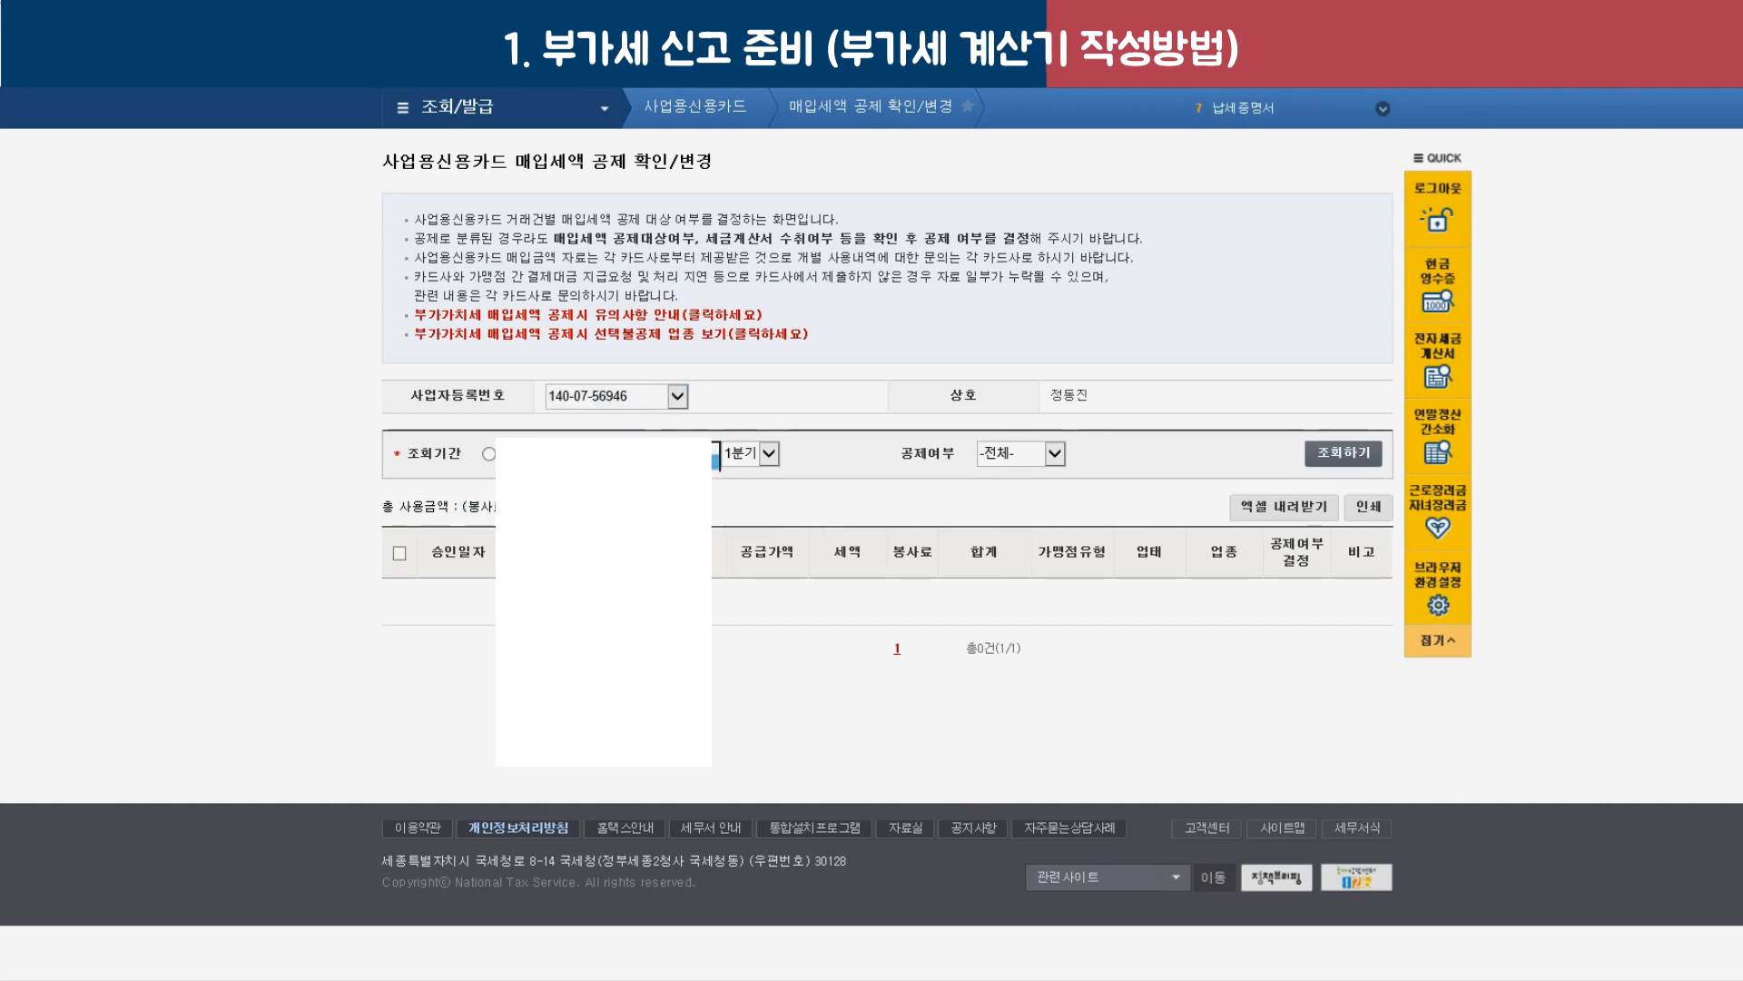
left_click(1310, 465)
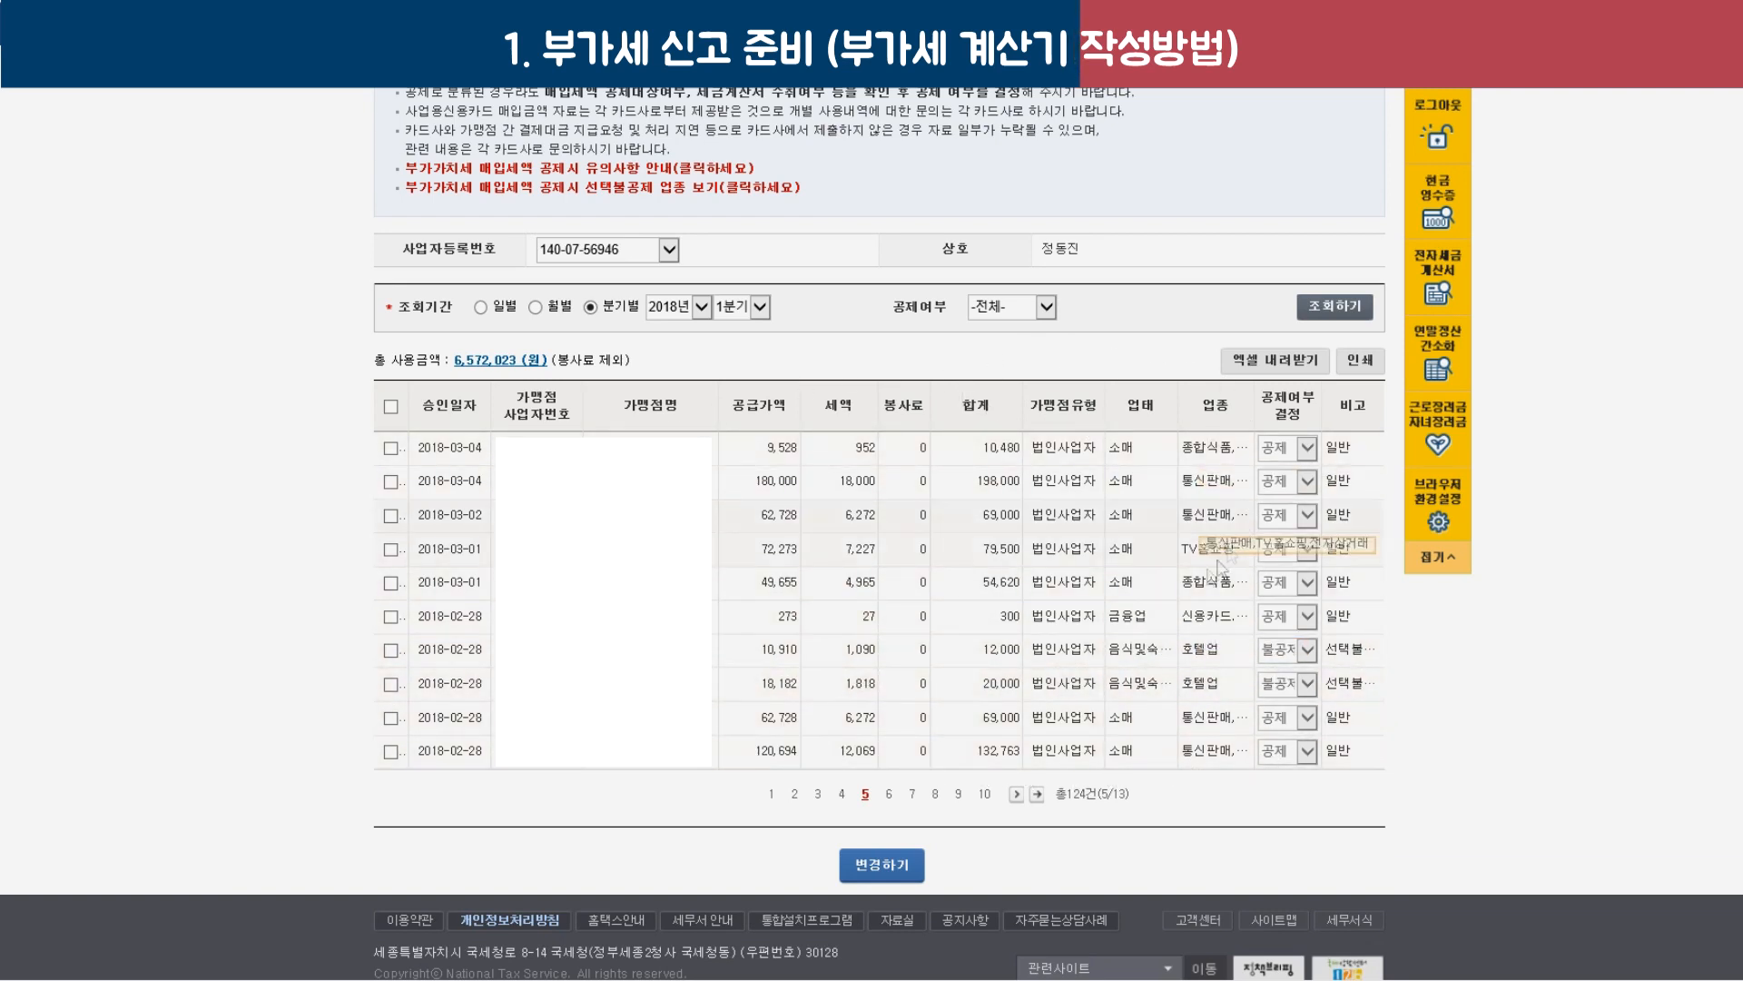
Select all rows and set the 10,910 and 18,182 purchases to deductible.
left_click(391, 408)
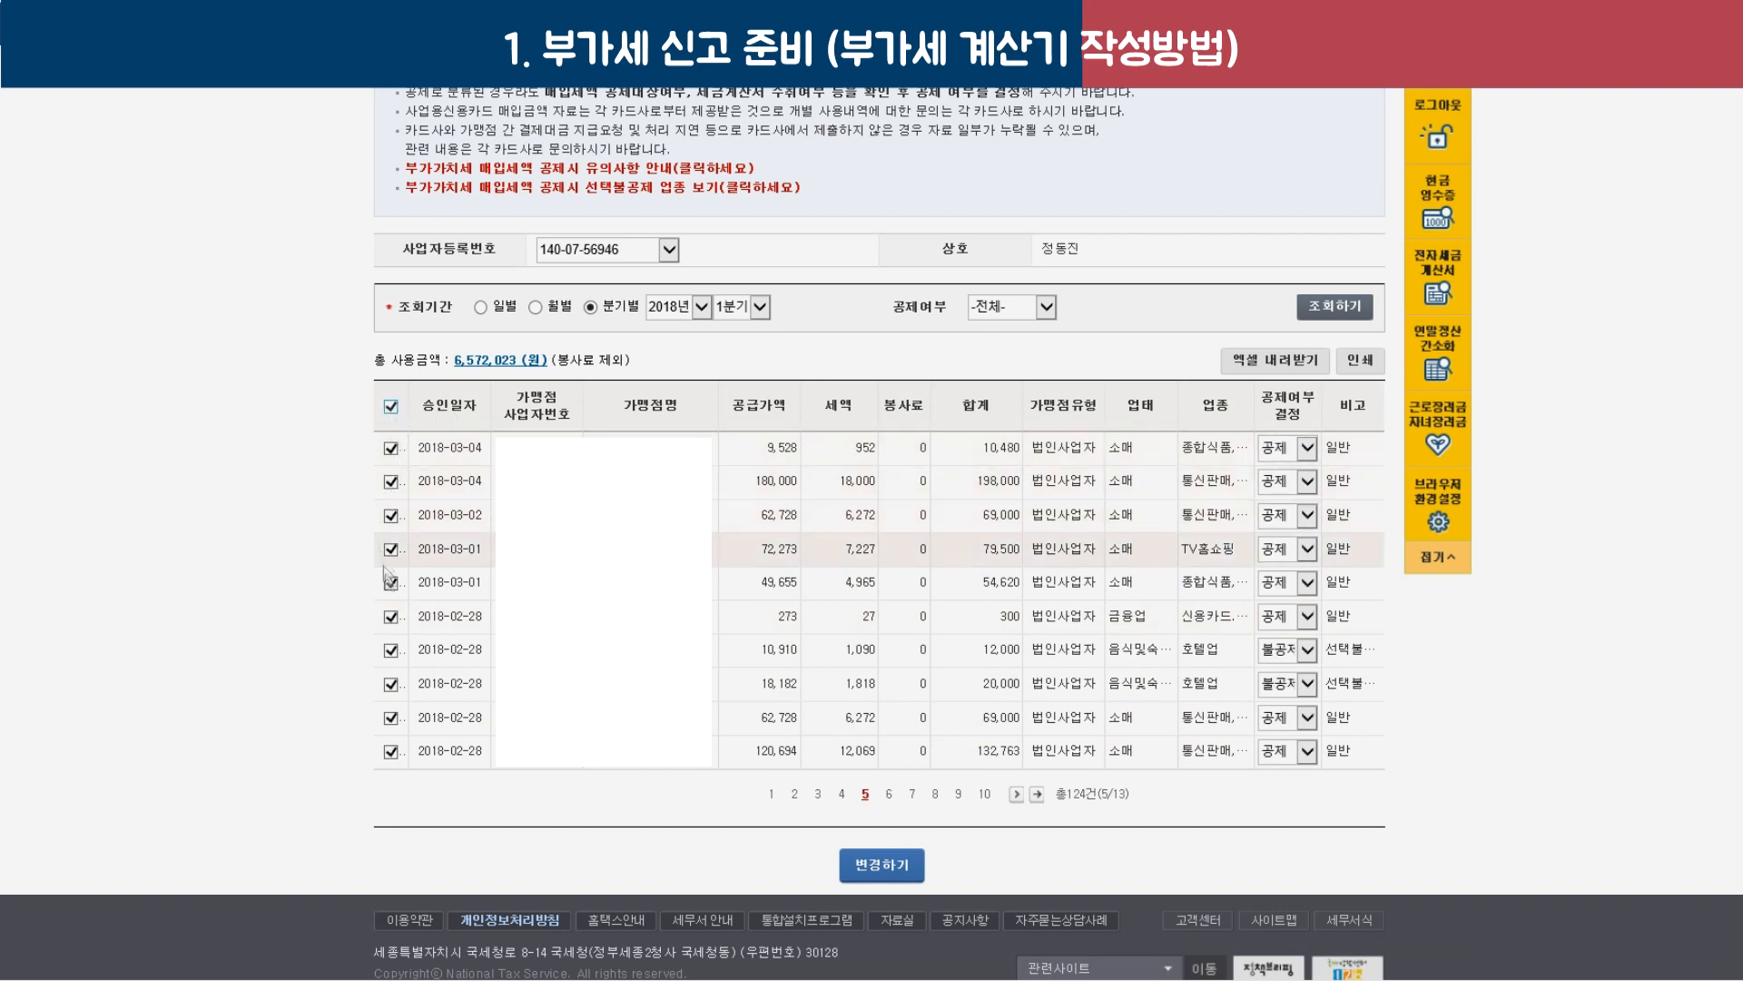
left_click(1285, 650)
left_click(1275, 670)
left_click(1285, 650)
left_click(1275, 669)
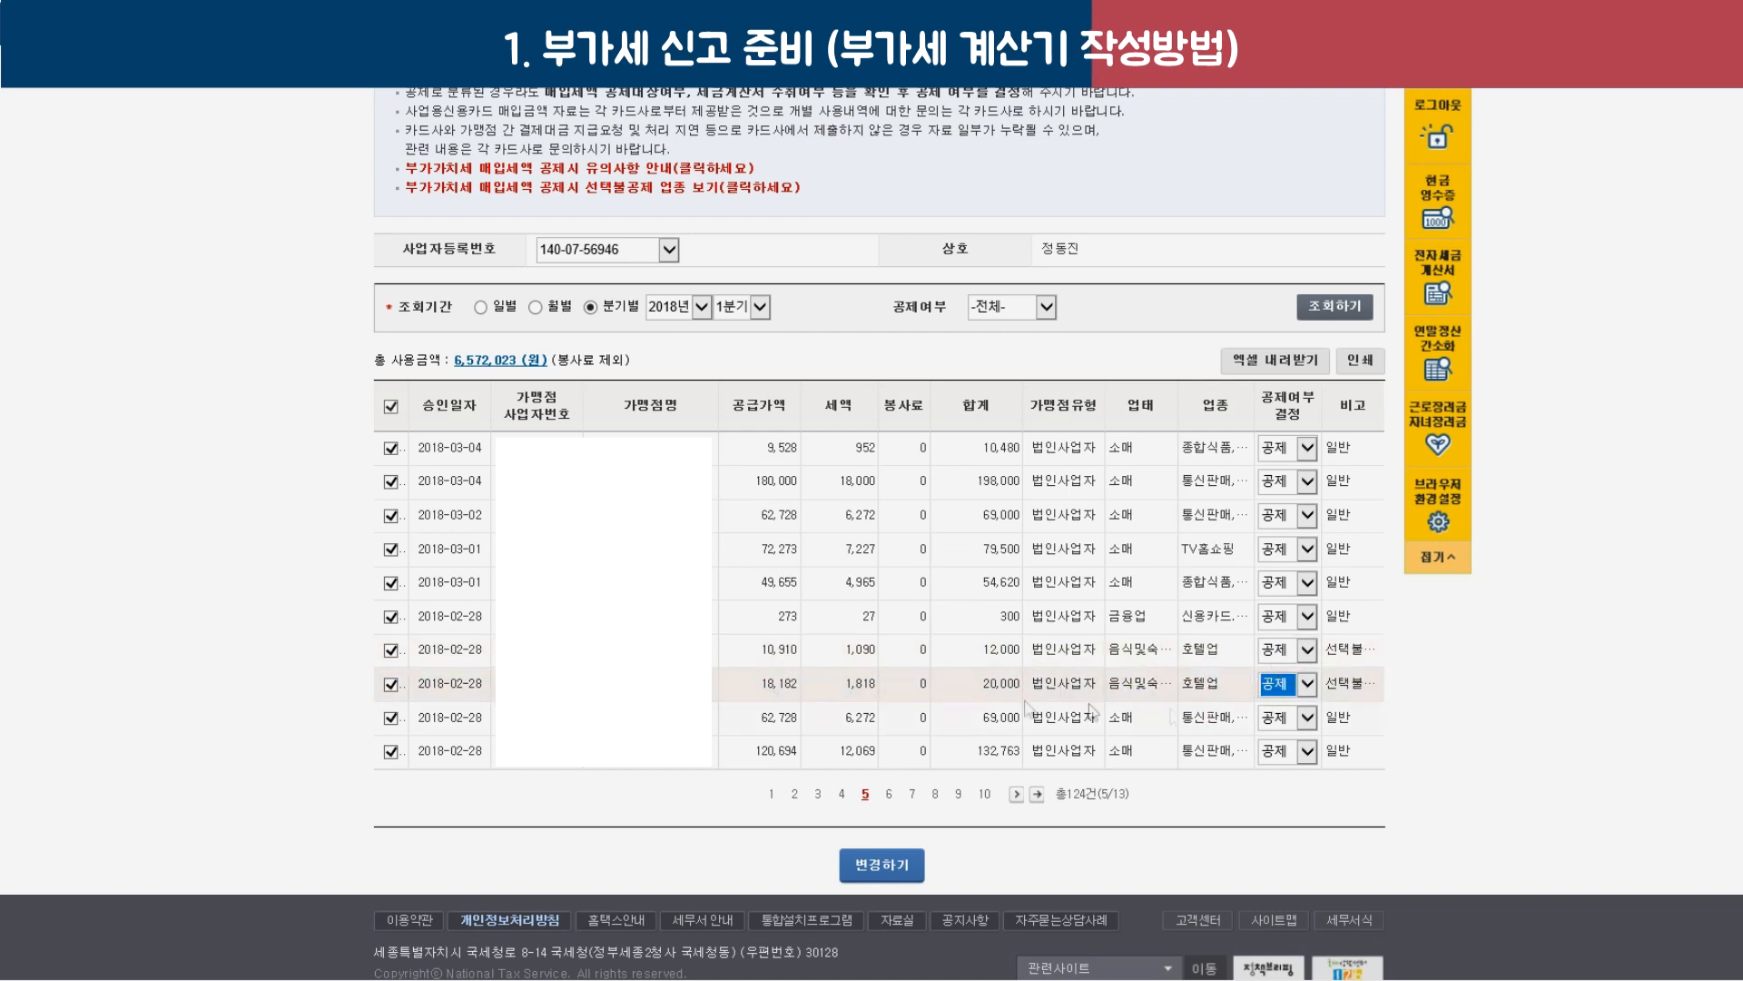
Return the 10,910 and 18,182 purchases to 불공제 and apply, dismissing the no-changes message.
left_click(1289, 650)
left_click(1276, 673)
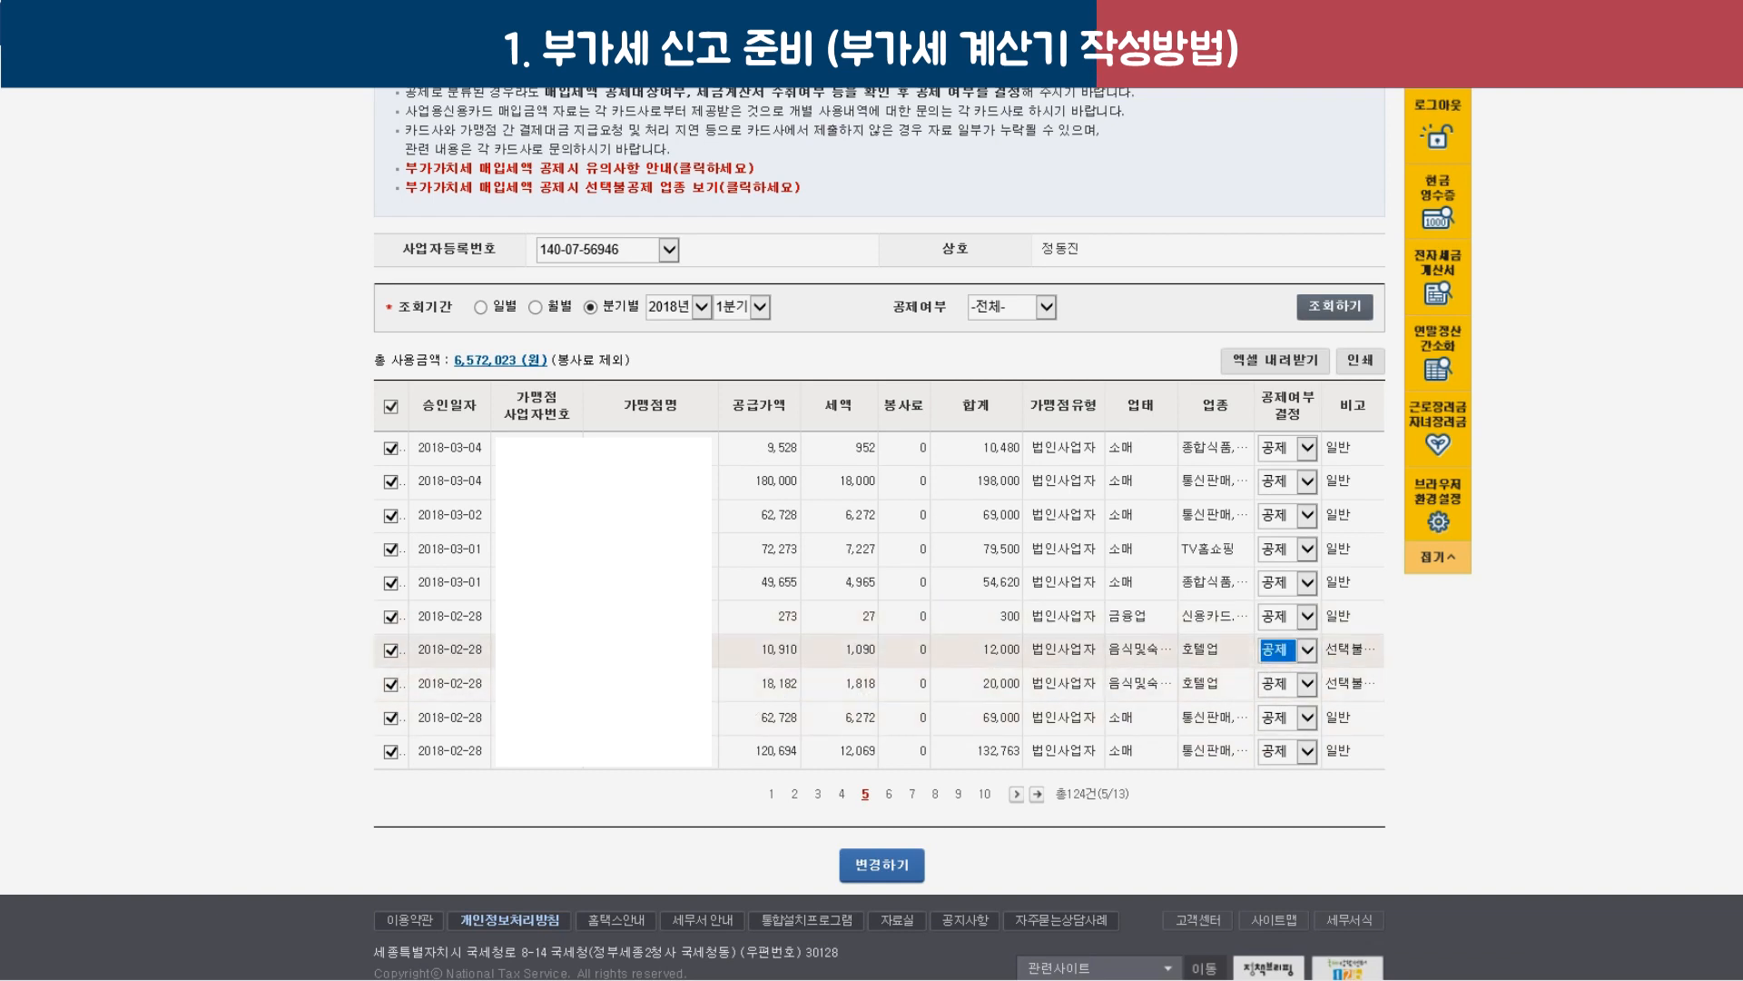
left_click(1271, 650)
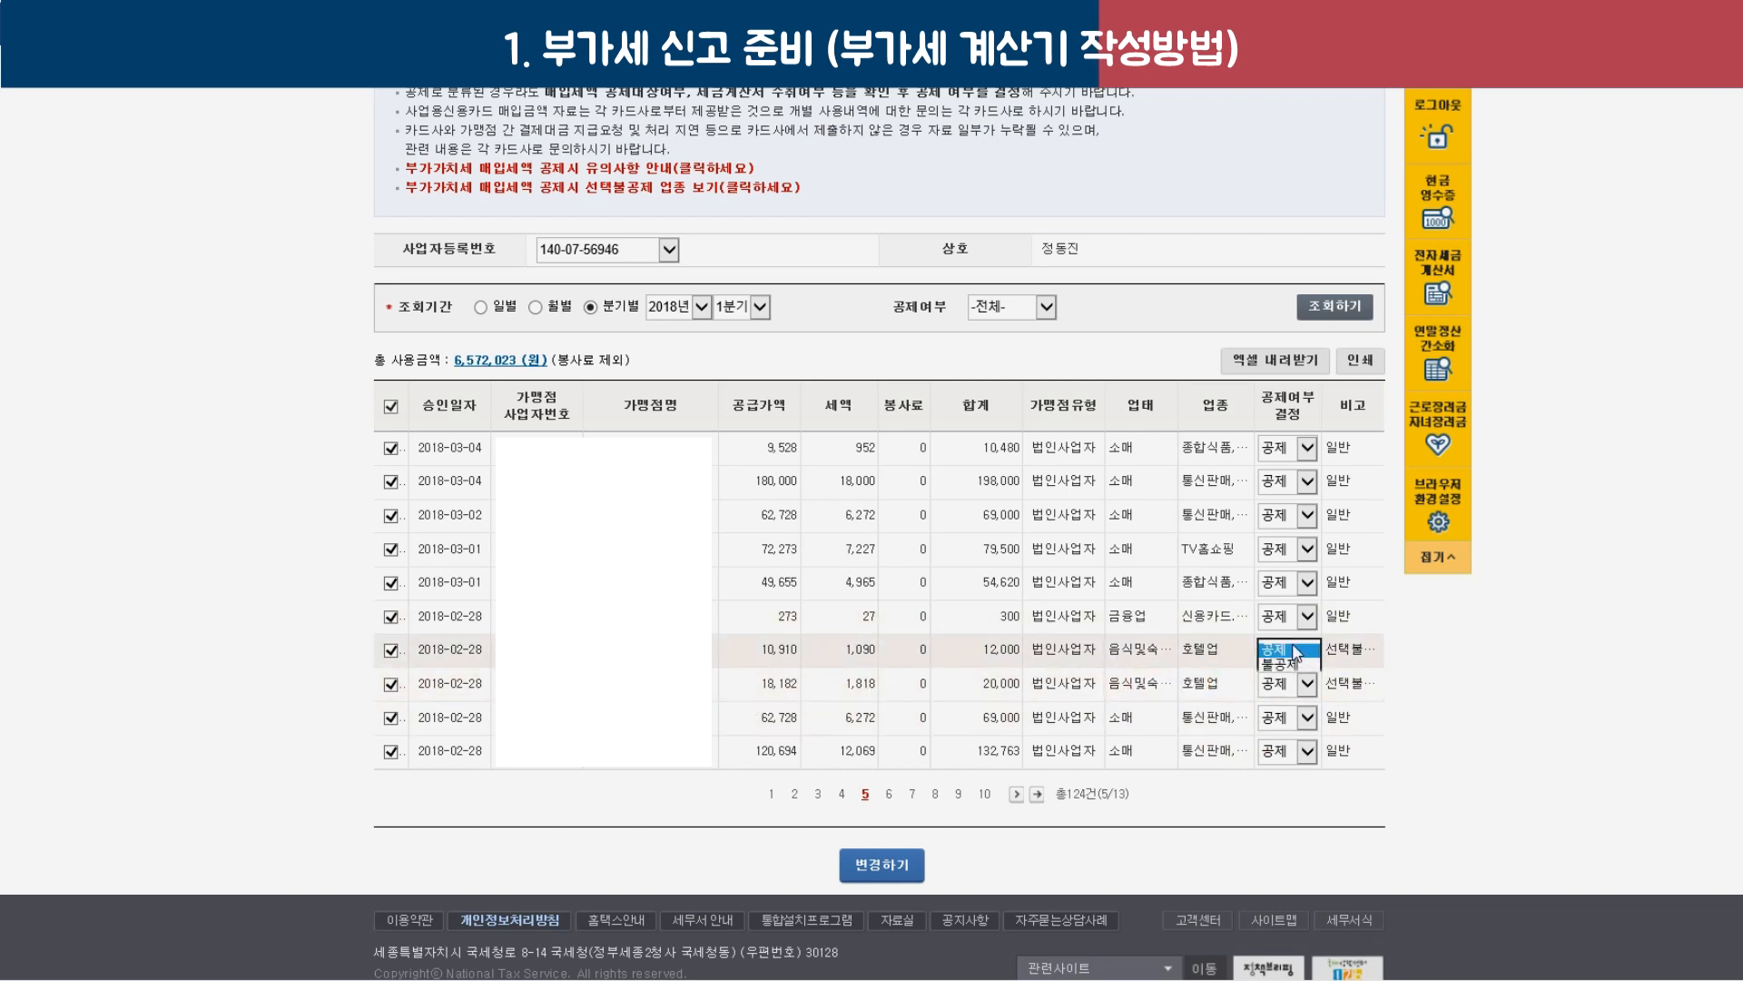
left_click(1294, 681)
left_click(1296, 683)
left_click(1289, 715)
left_click(913, 871)
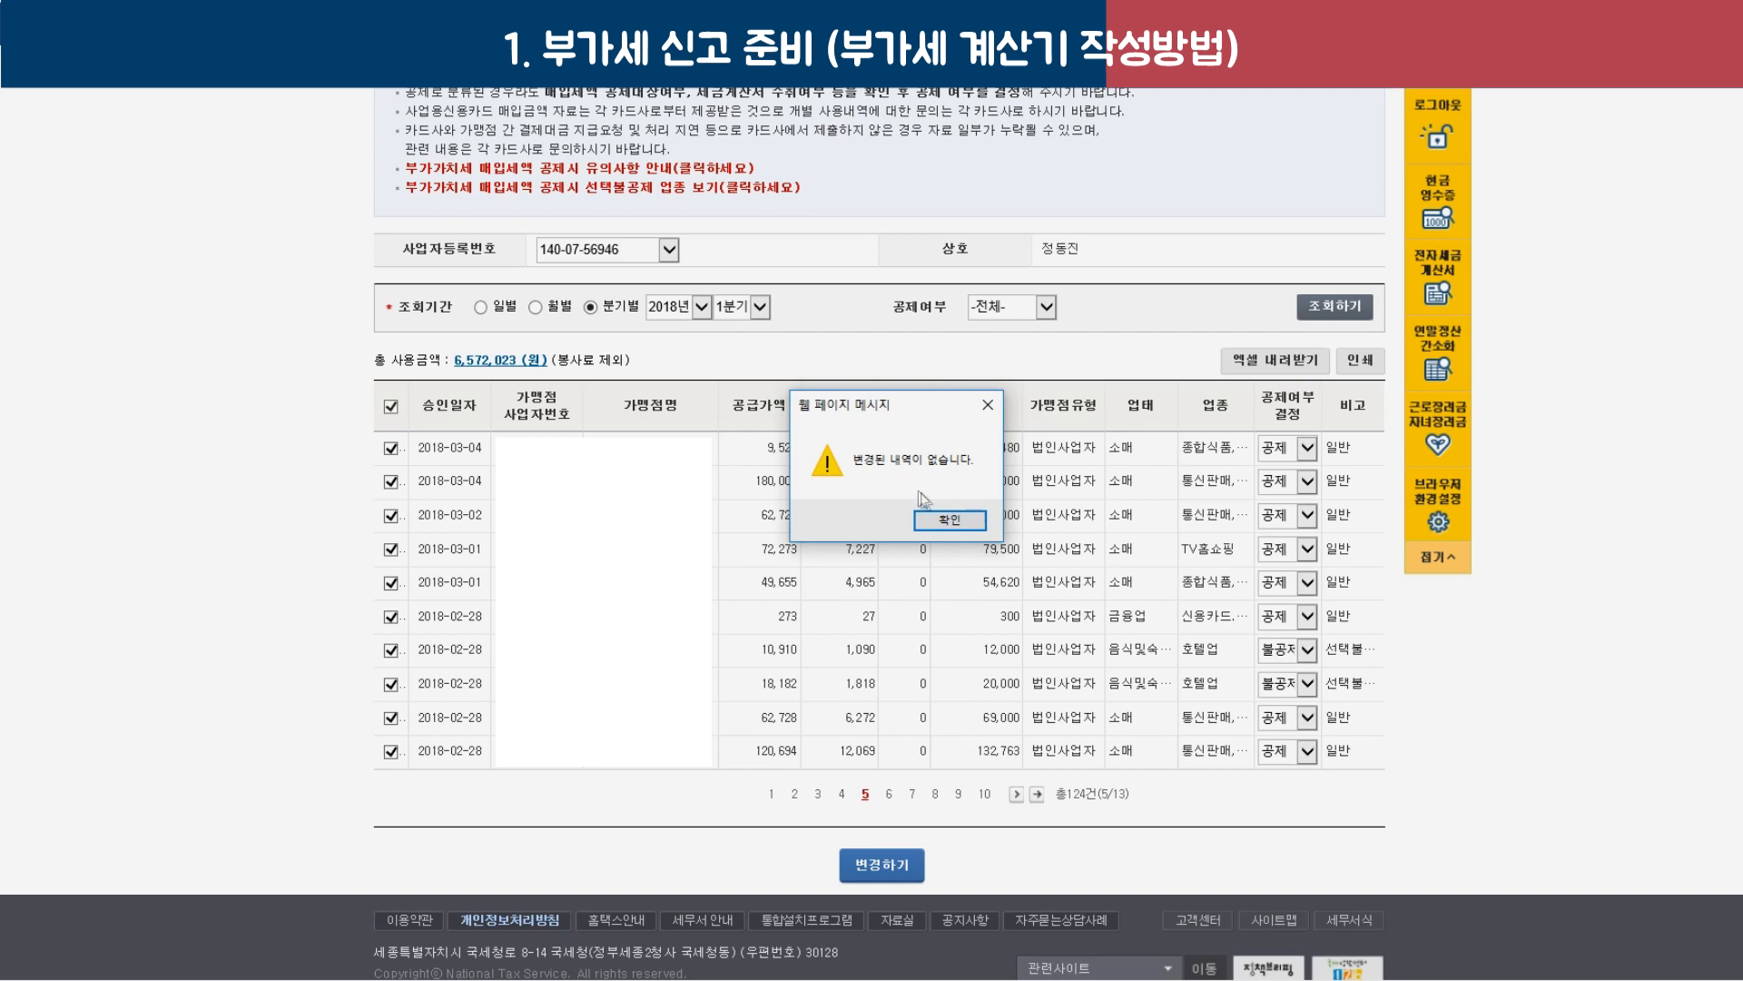
left_click(942, 520)
Switch the first row's 9,528 purchase to 불공제 and apply the change.
left_click(1306, 448)
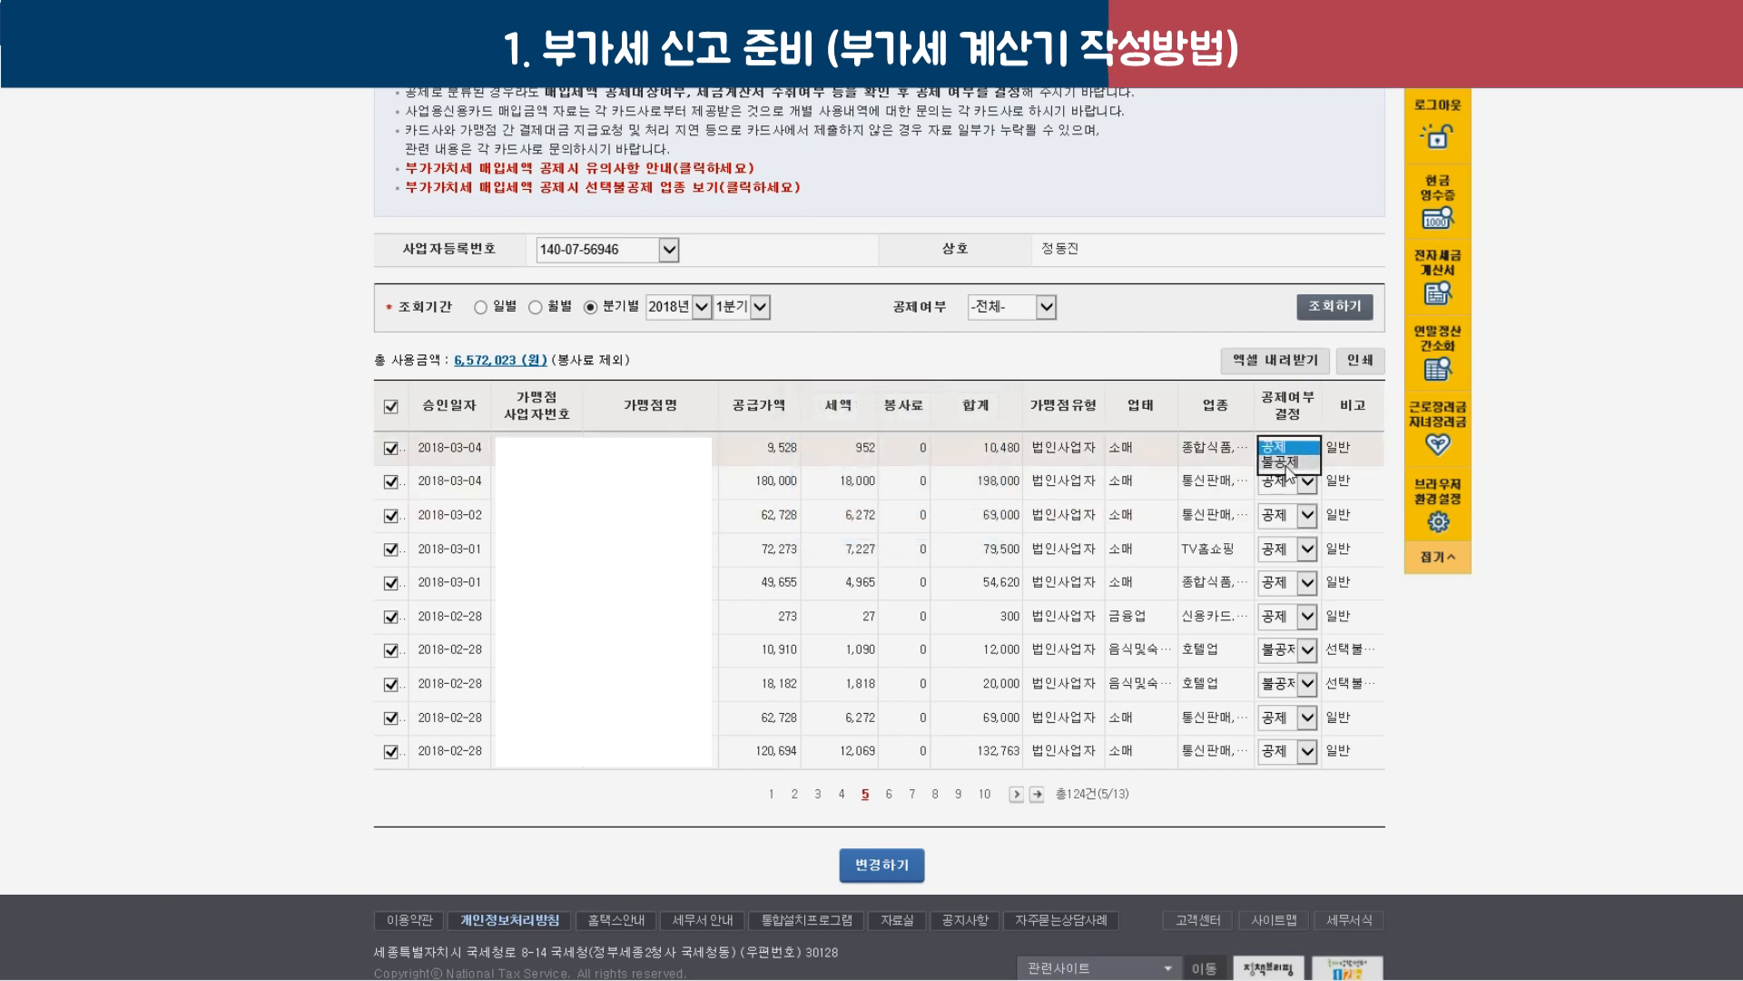
left_click(1275, 480)
left_click(898, 872)
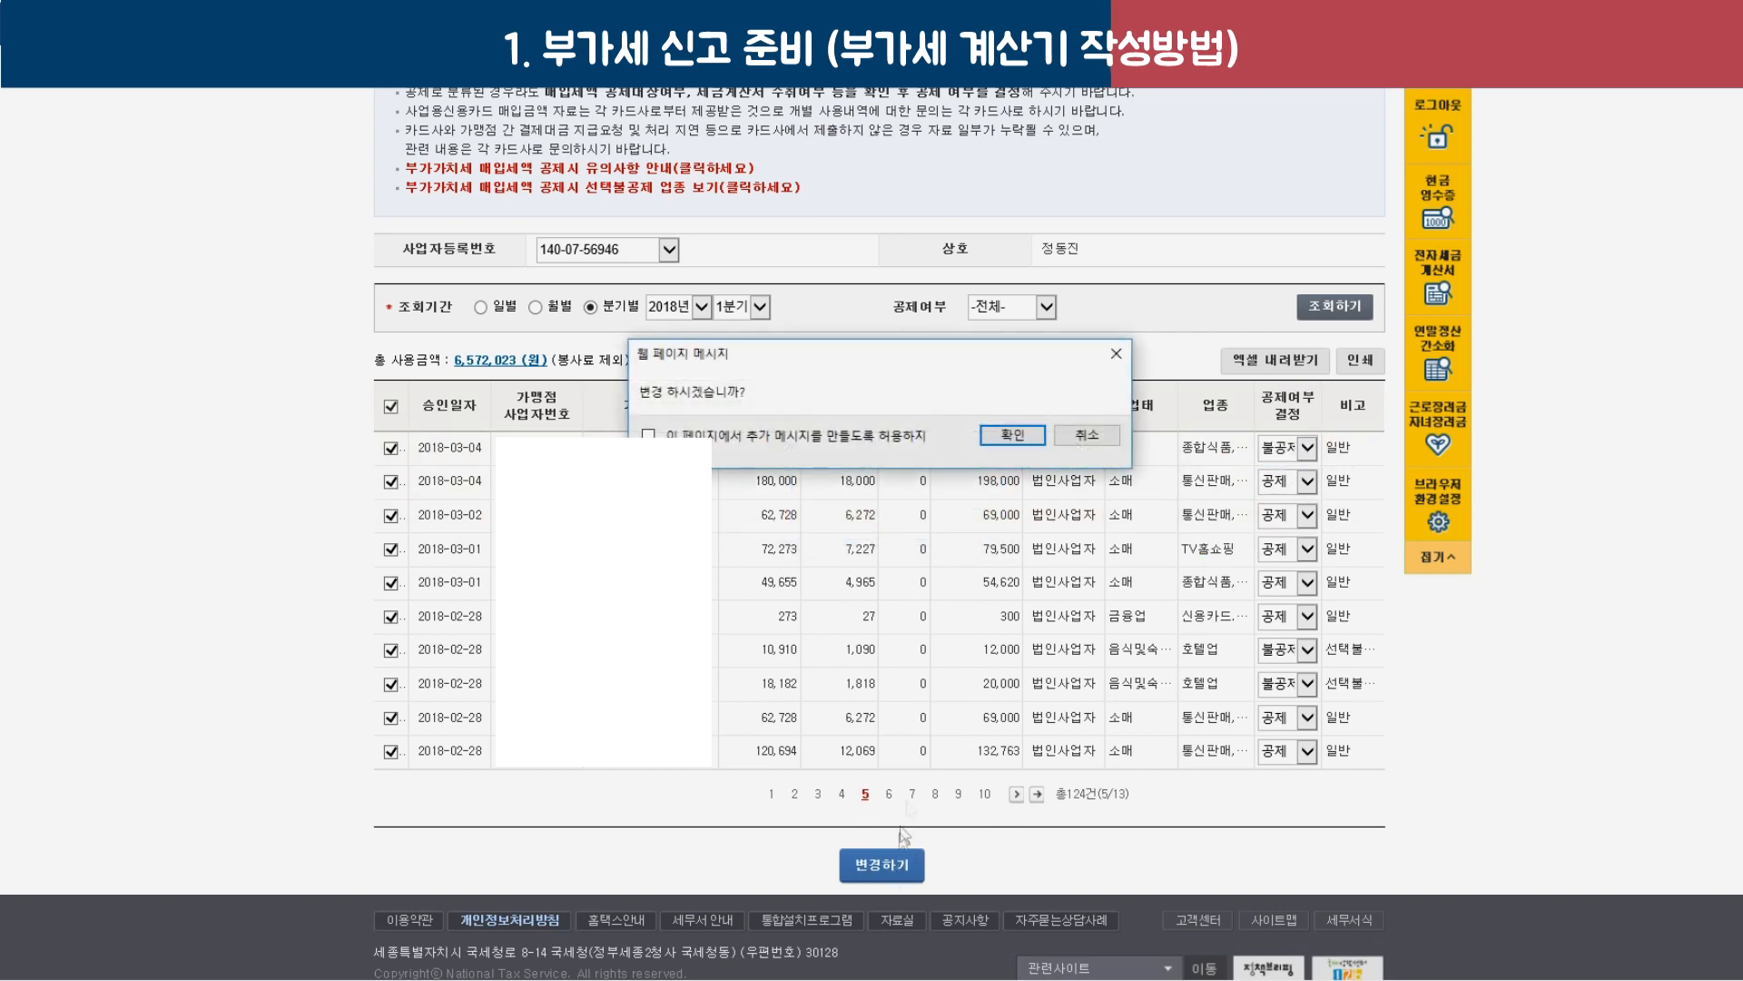
Confirm the 불공제 change, reselect all rows, and head back to the card receipts totals screen.
left_click(1021, 438)
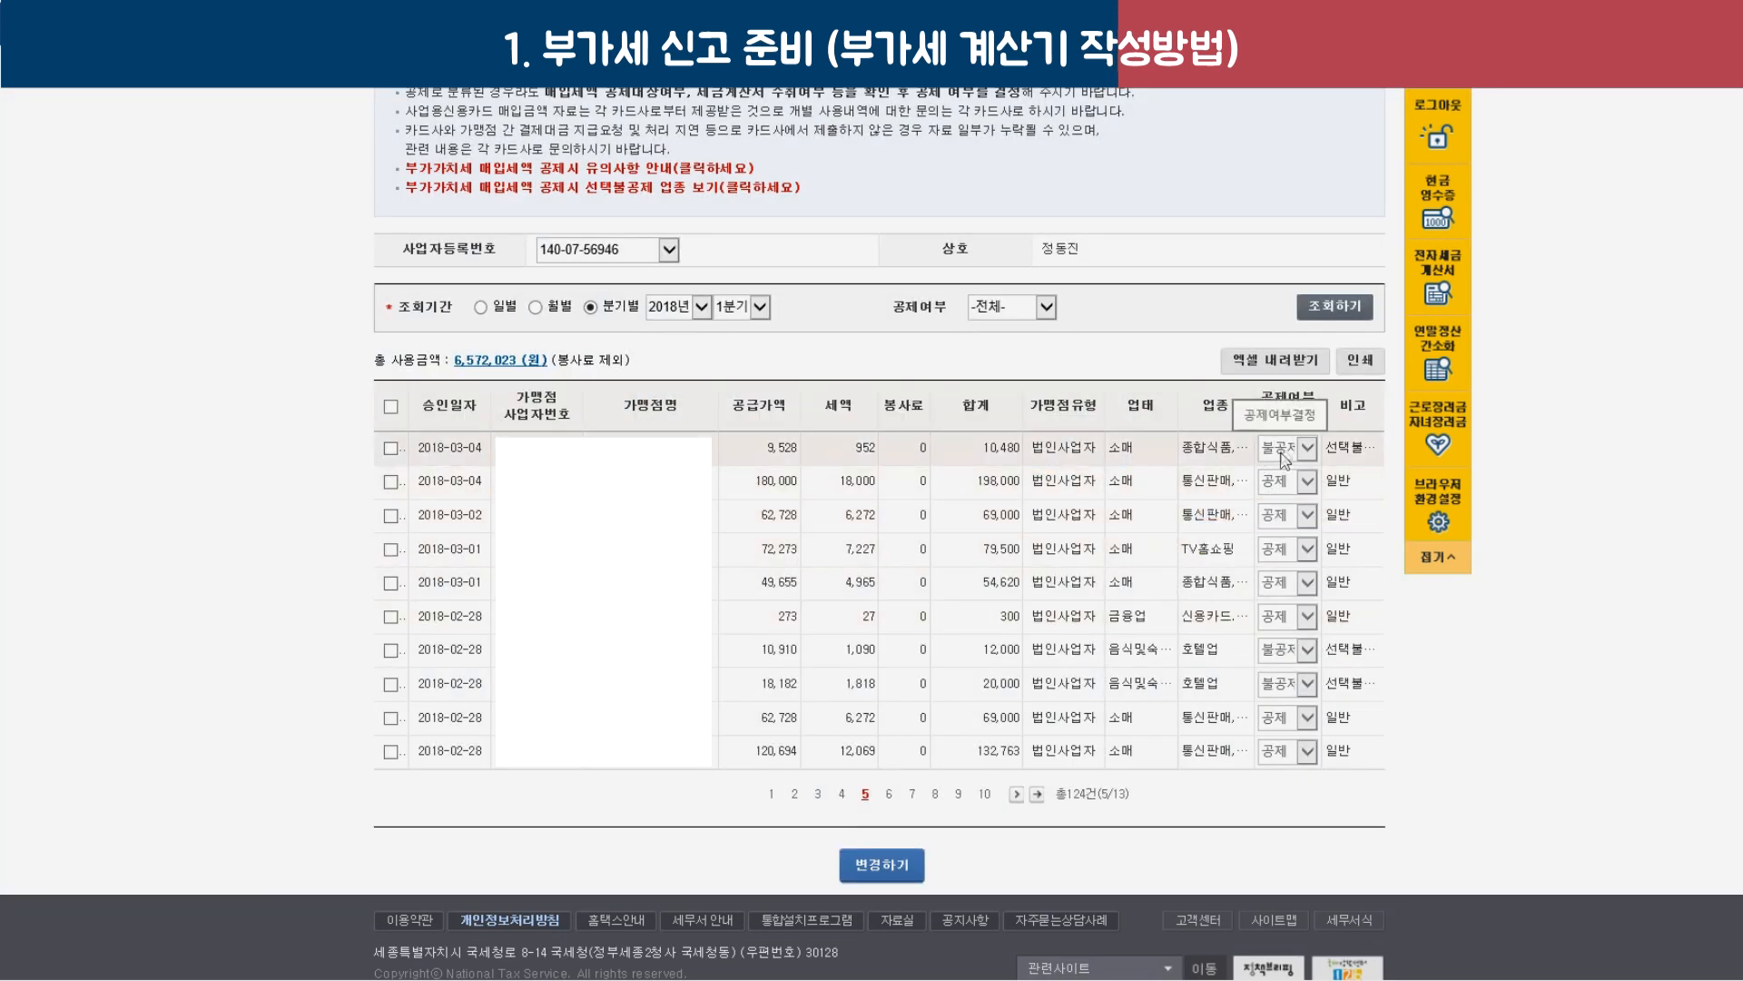
left_click(391, 406)
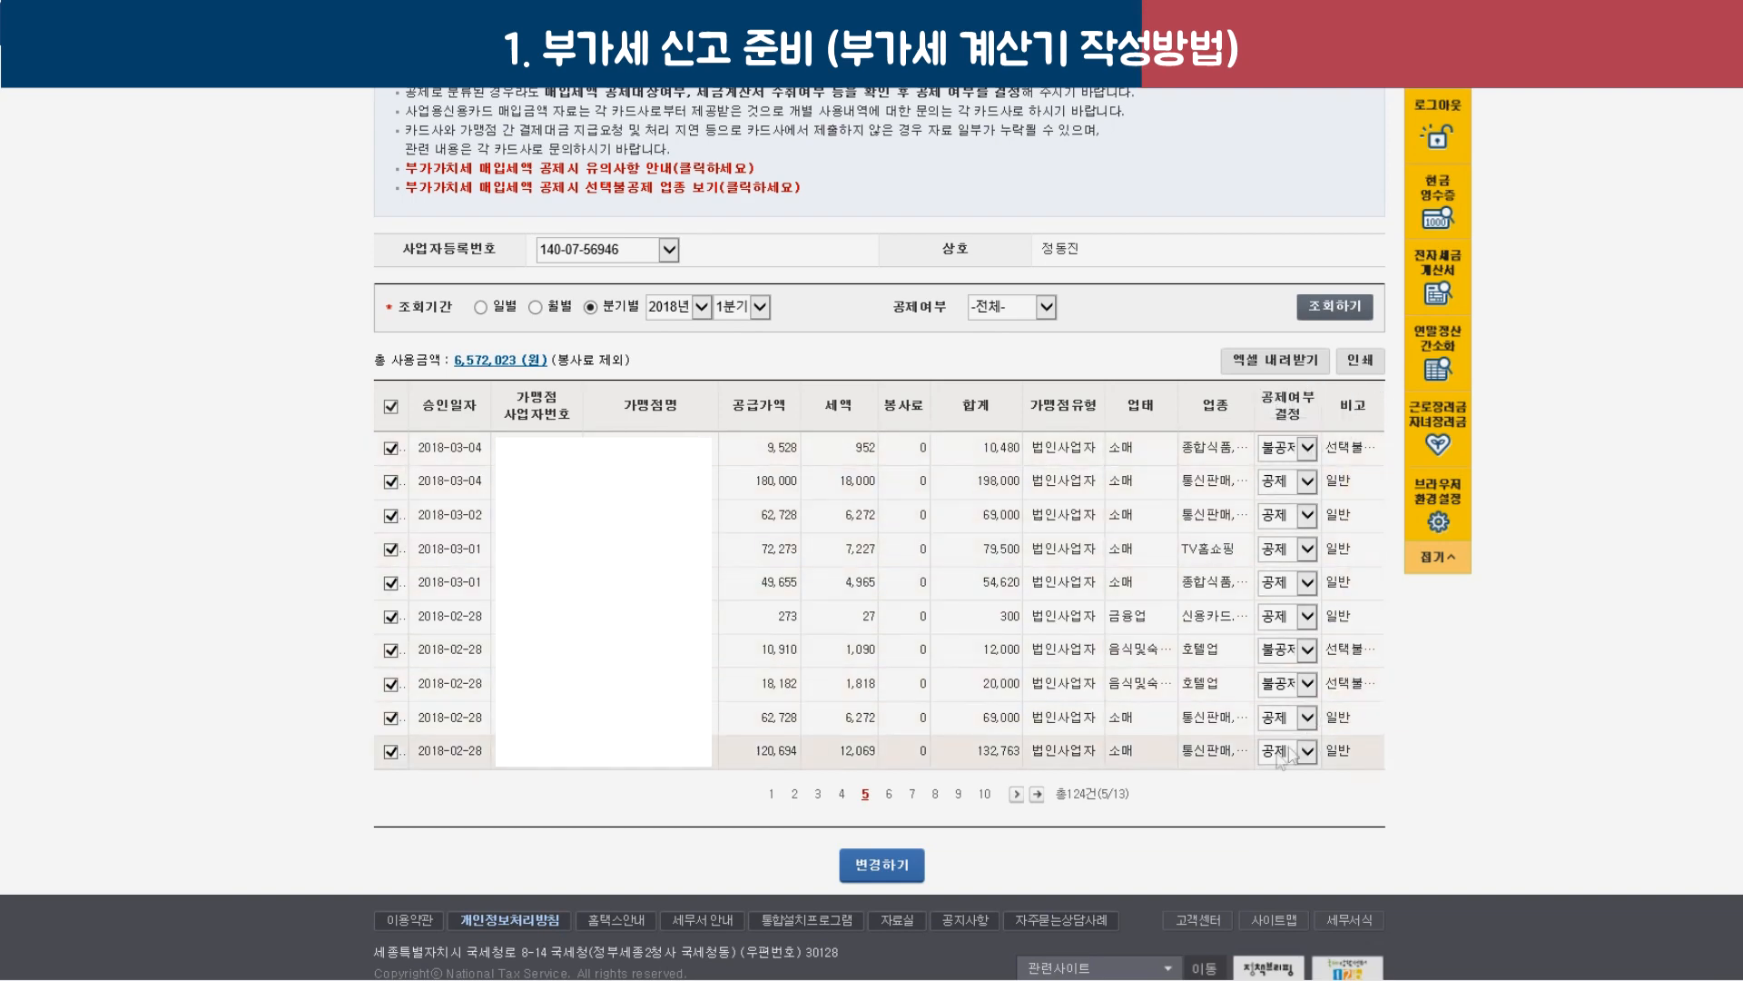
scroll(829, 613, "up", 3)
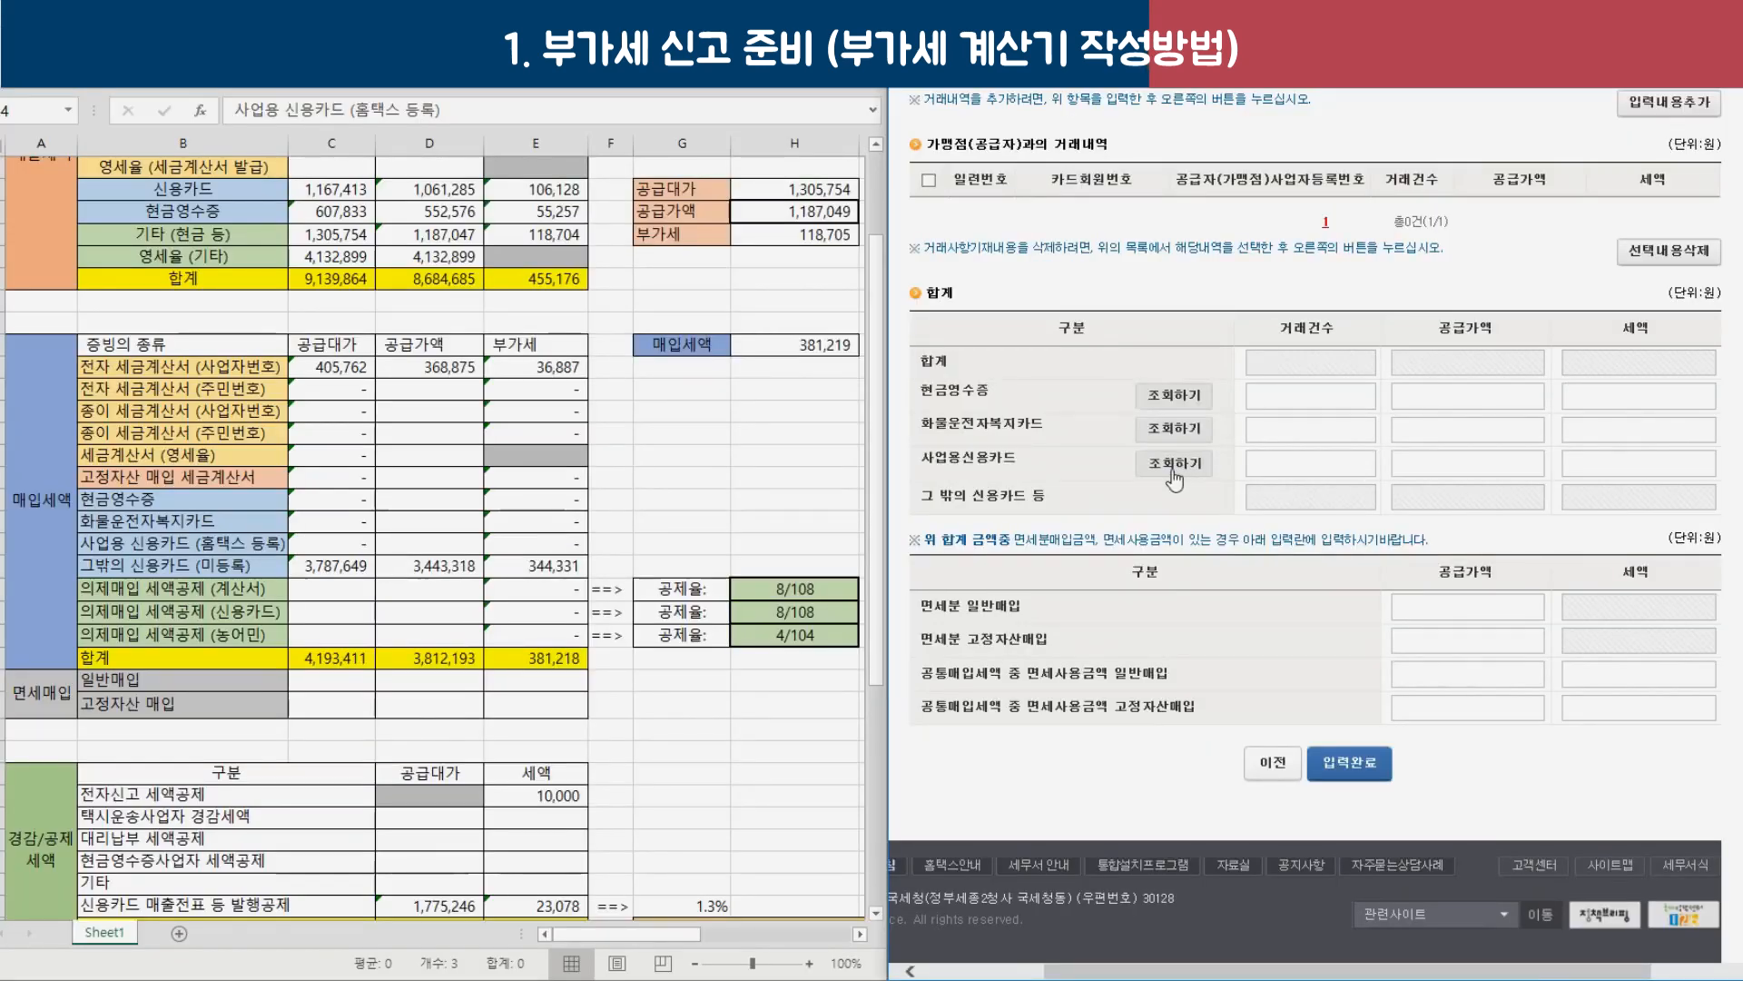
Look up the other business's 2018 card purchase totals and note the 13,450,612 first-half supply value.
left_click(1175, 464)
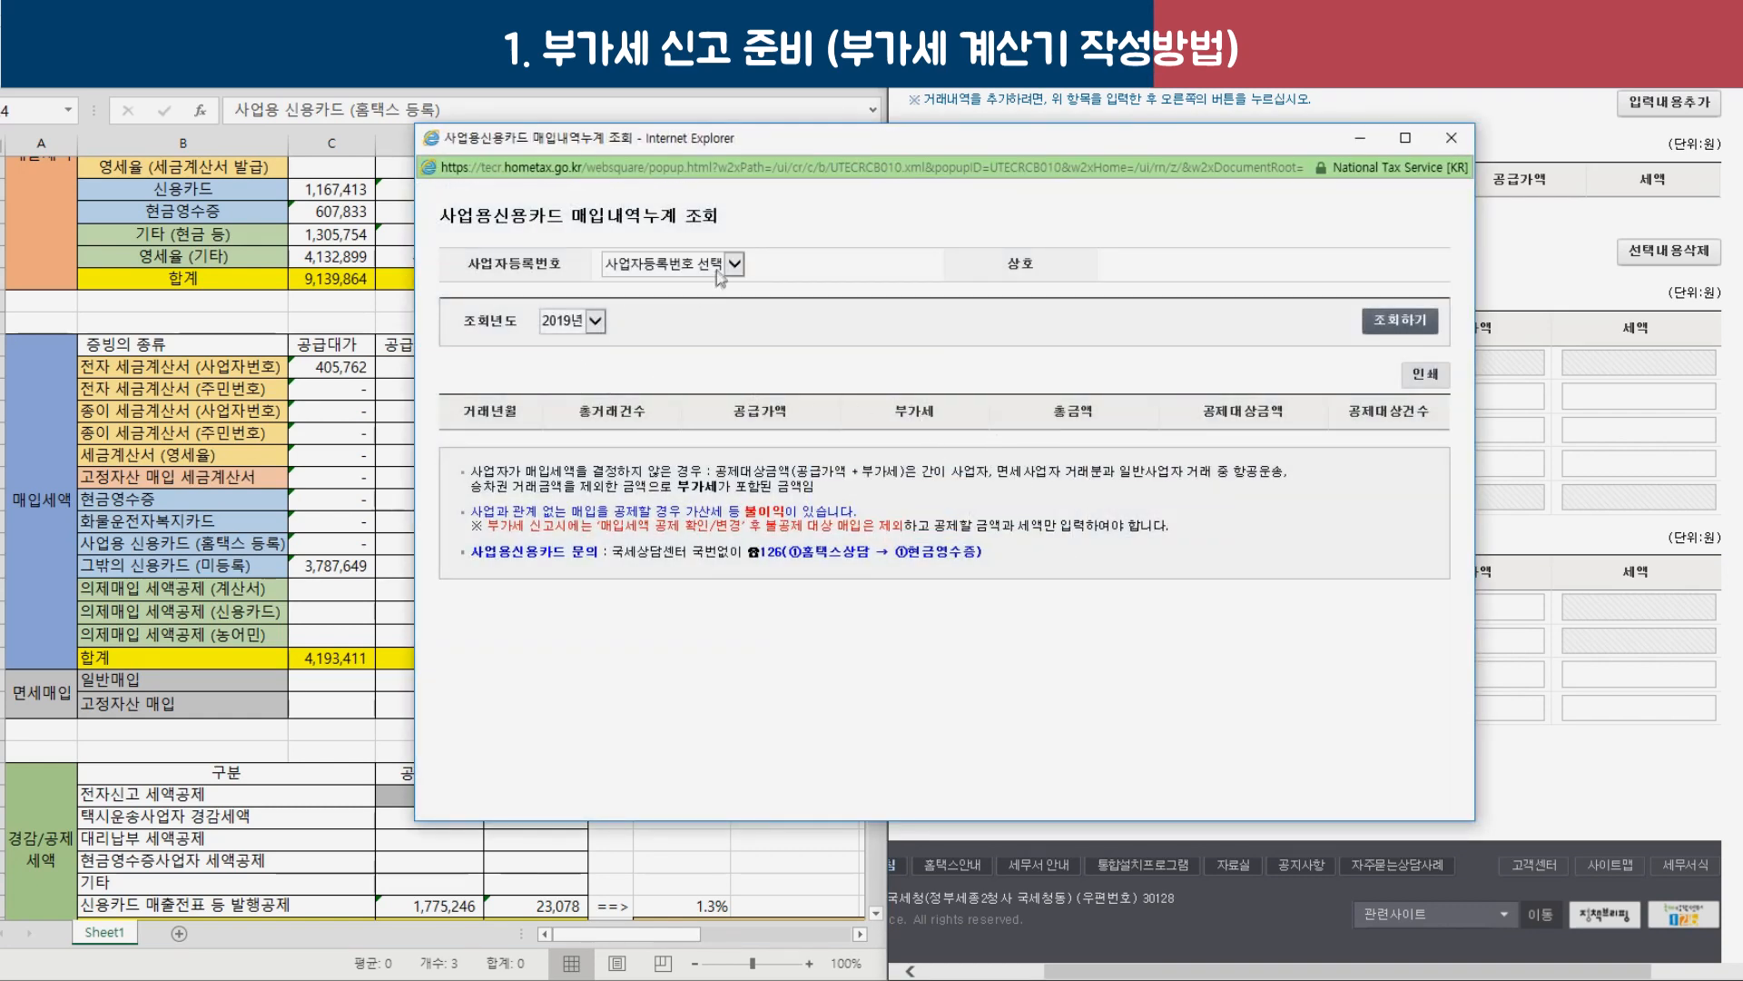
left_click(717, 265)
left_click(700, 292)
left_click(595, 320)
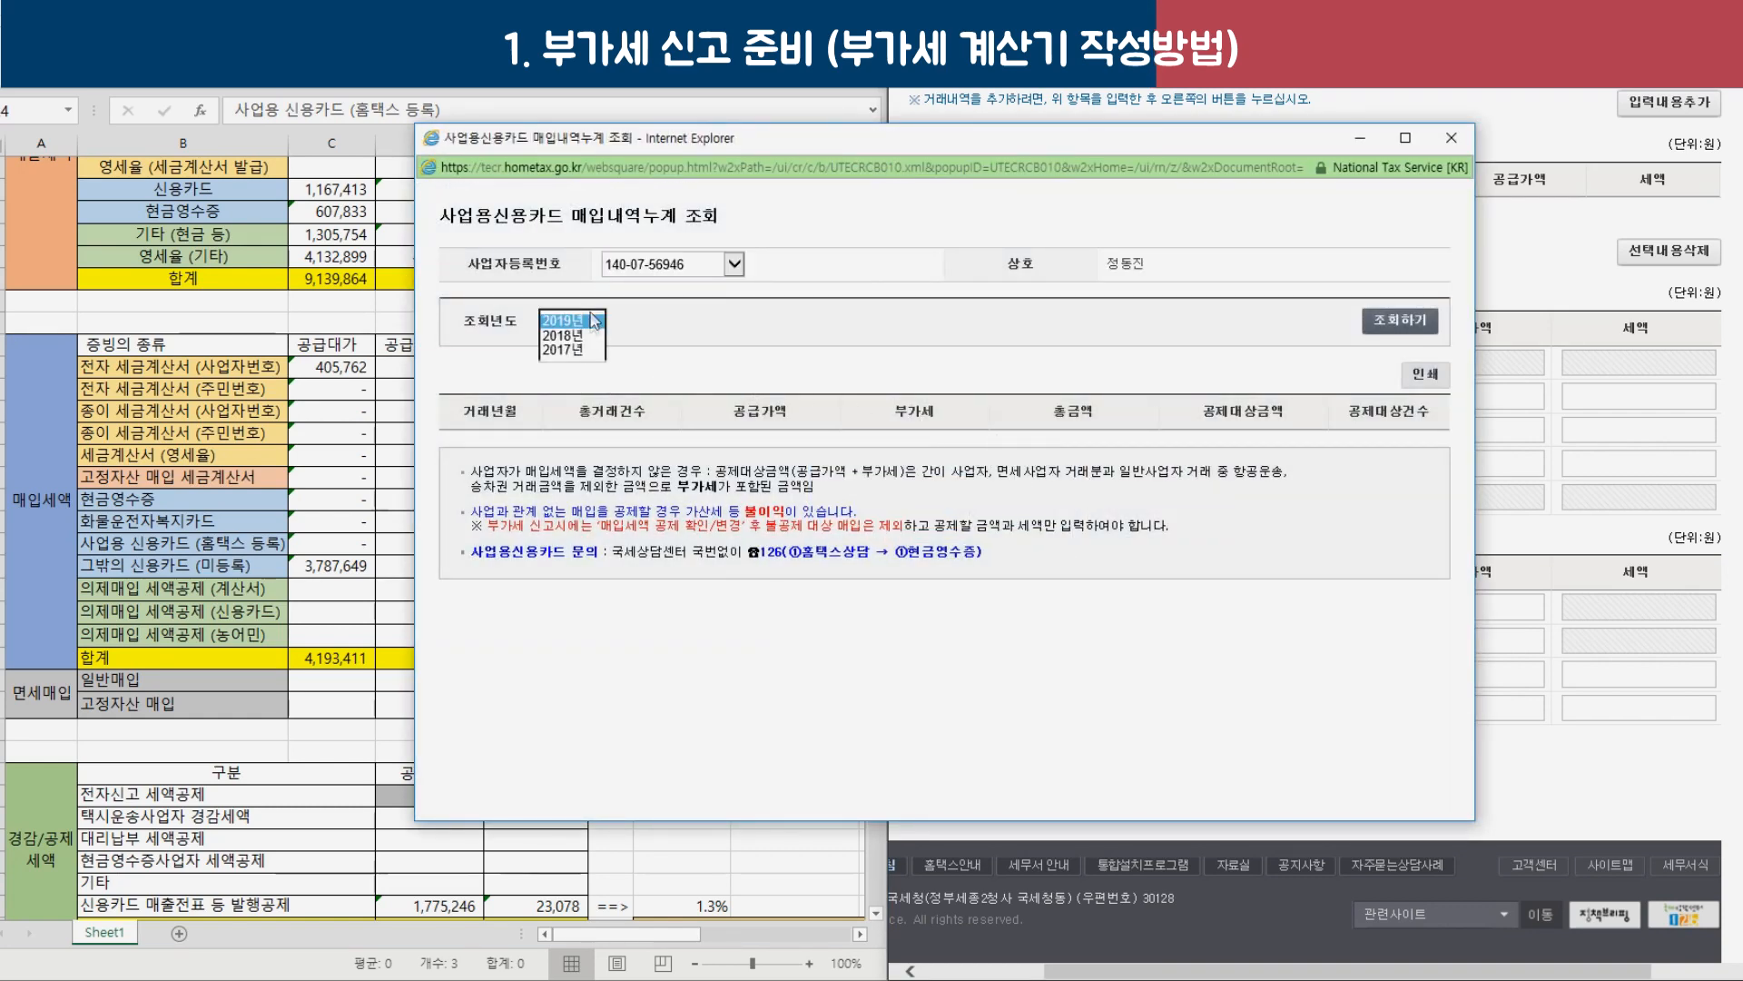
left_click(563, 348)
left_click(1400, 321)
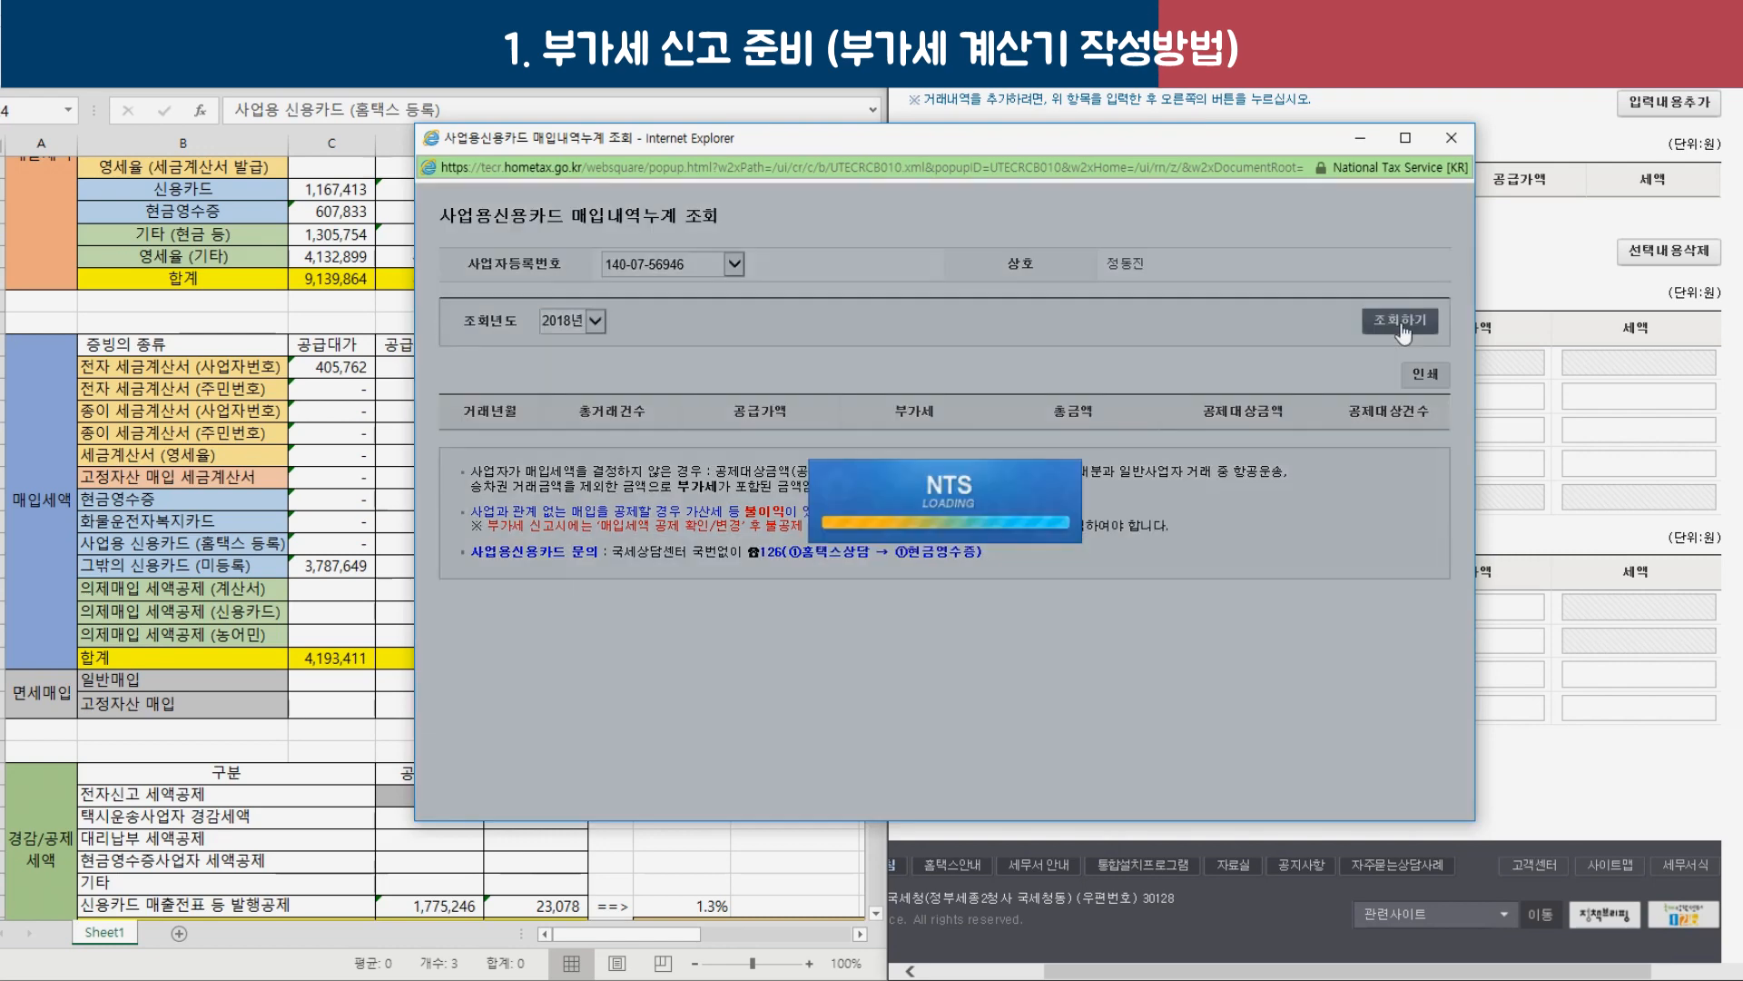
scroll(691, 484, "down", 2)
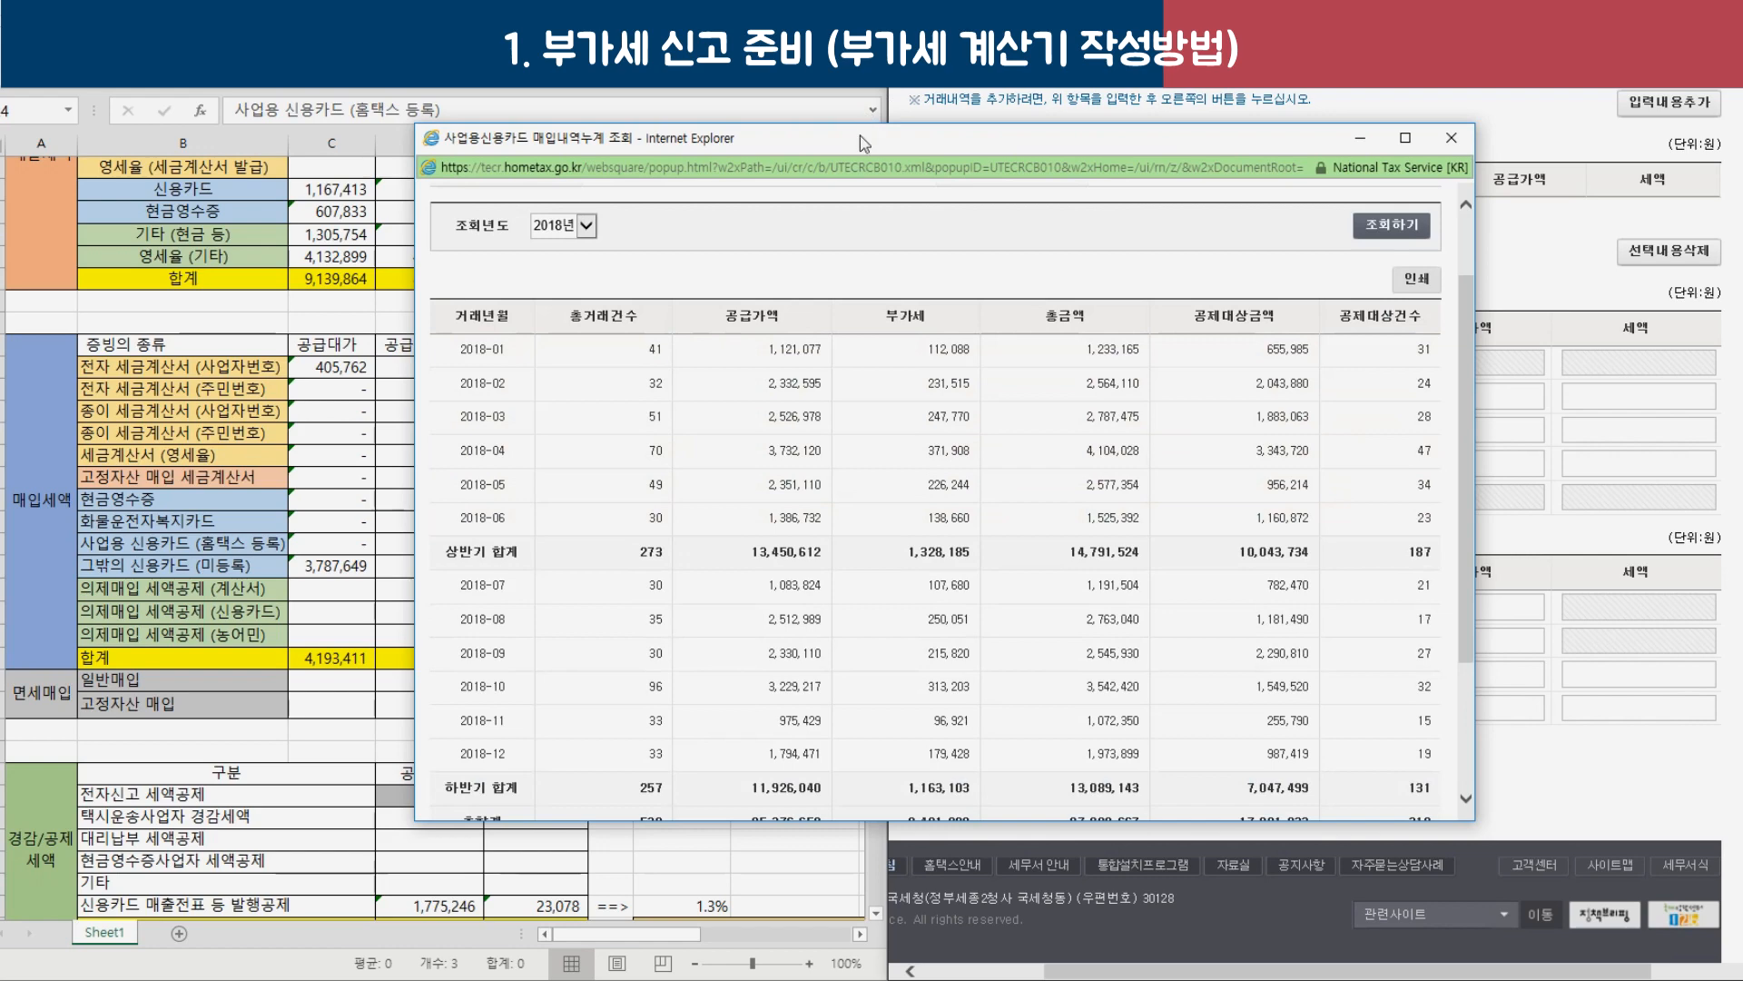
left_click_drag(863, 143, 1254, 133)
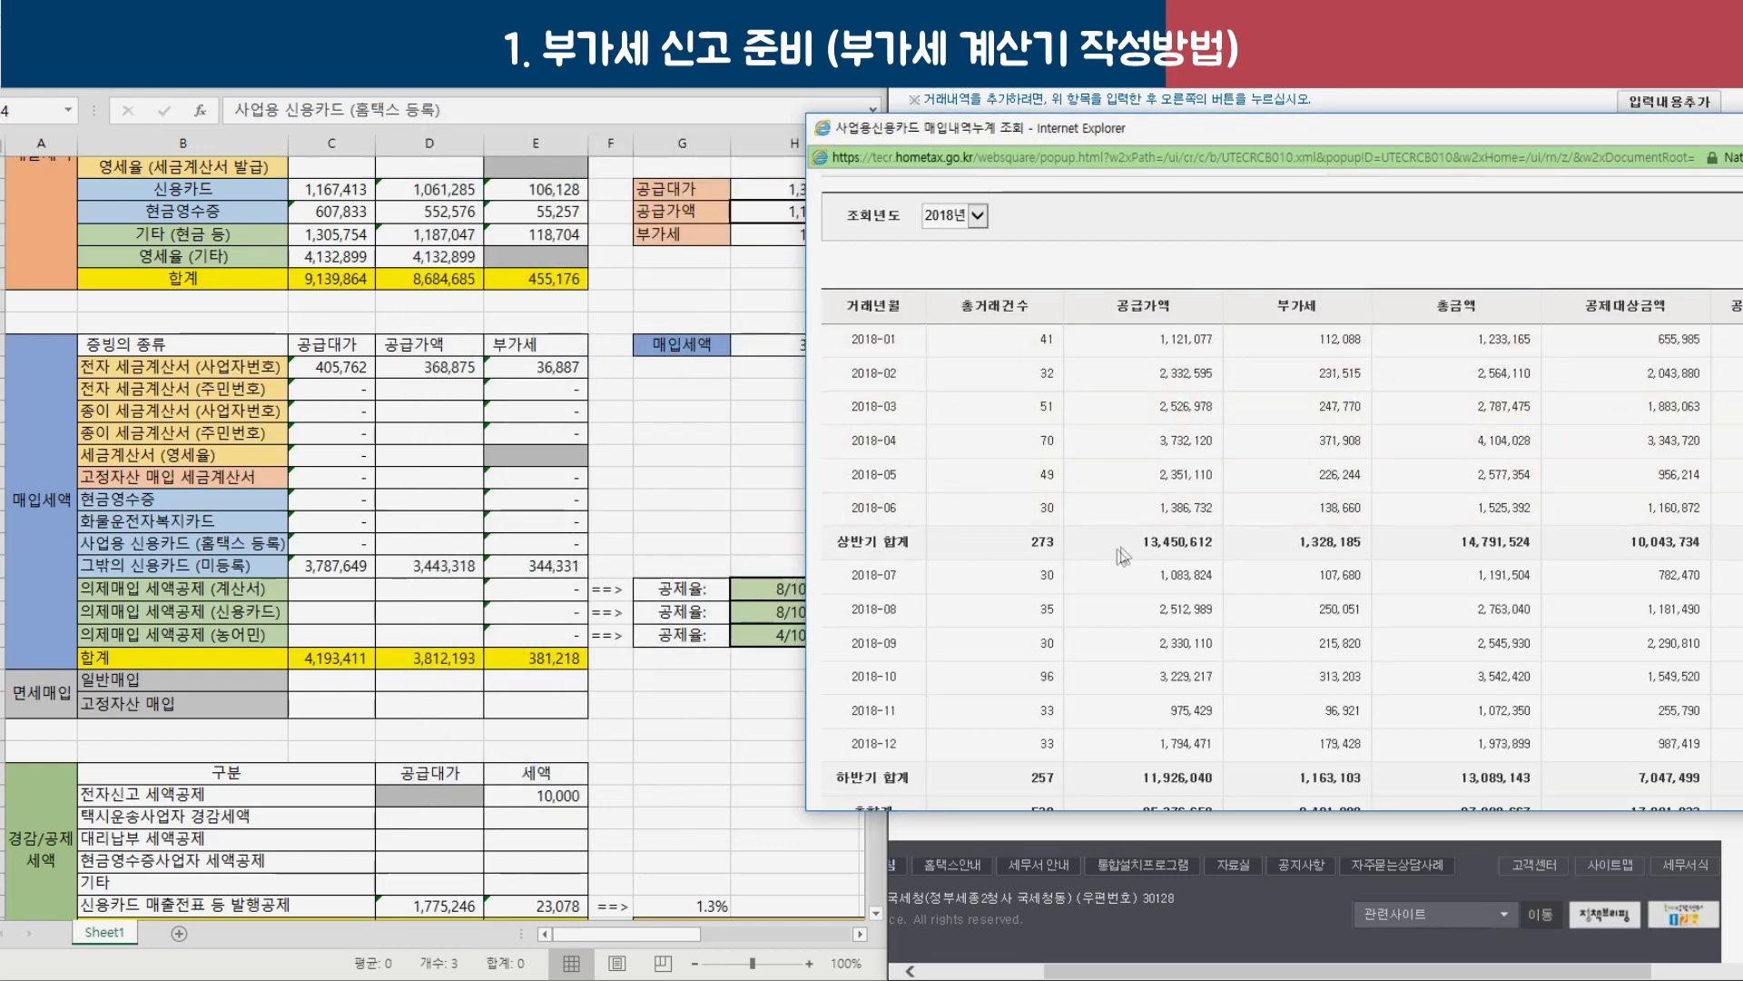
left_click_drag(1143, 543, 1215, 543)
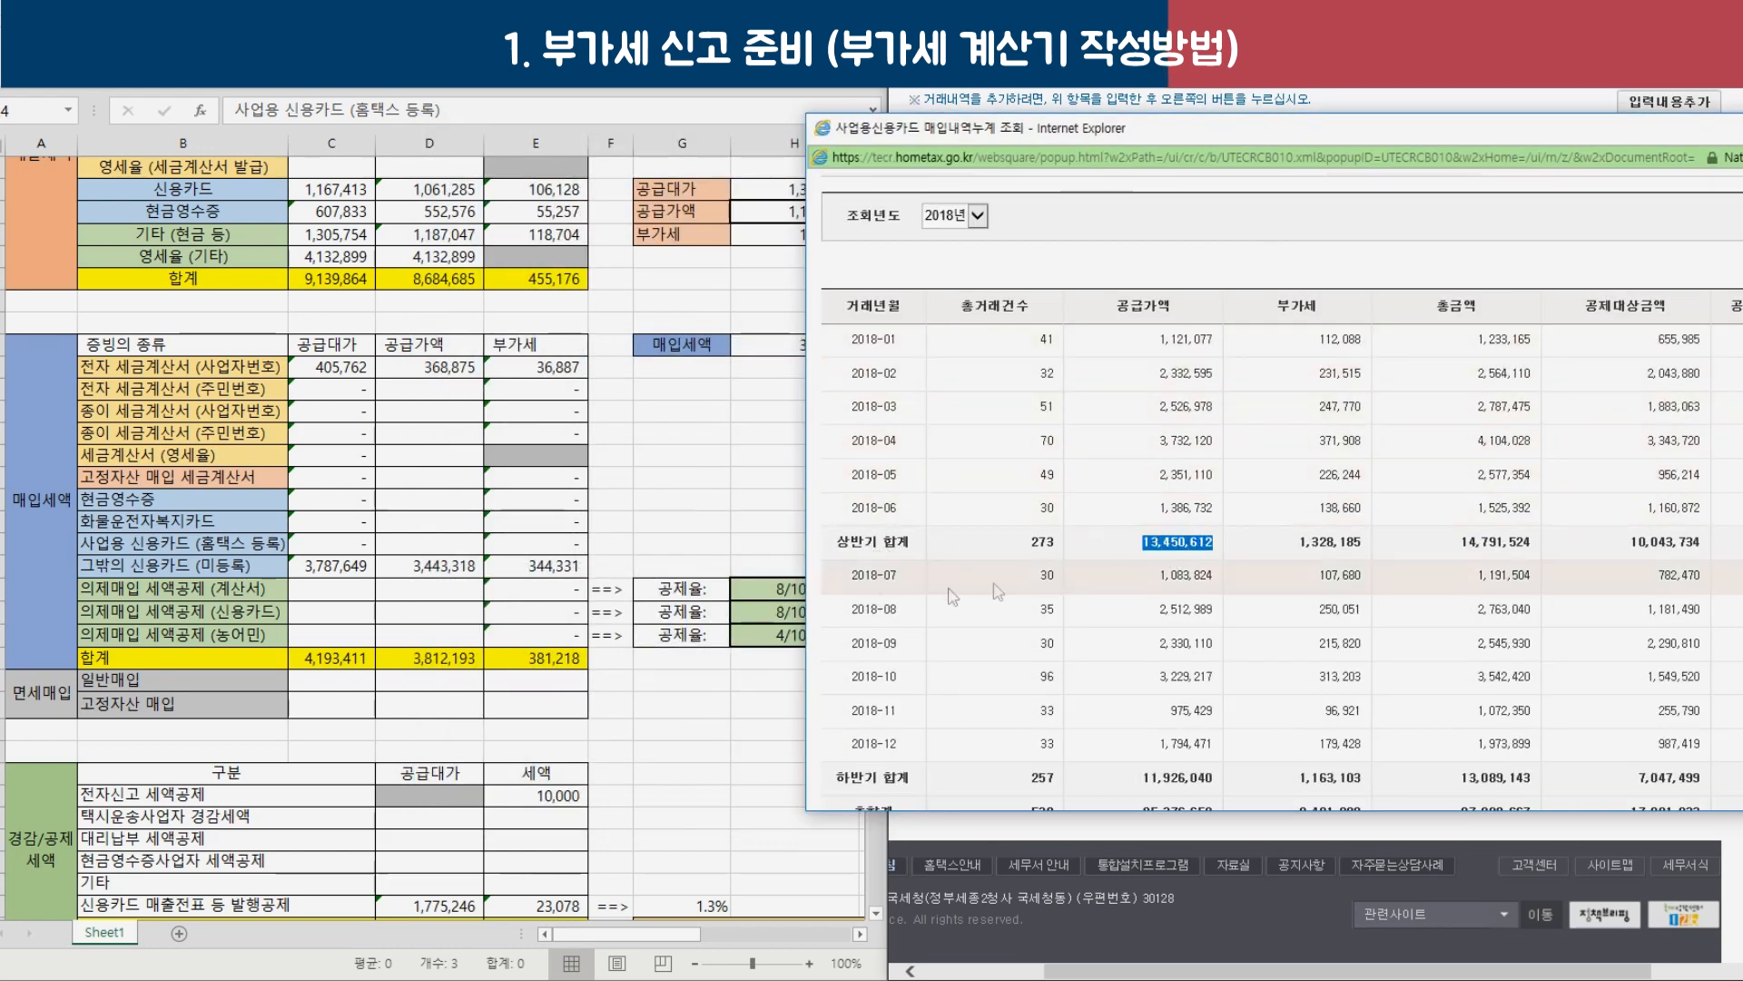
left_click(430, 543)
left_click(172, 544)
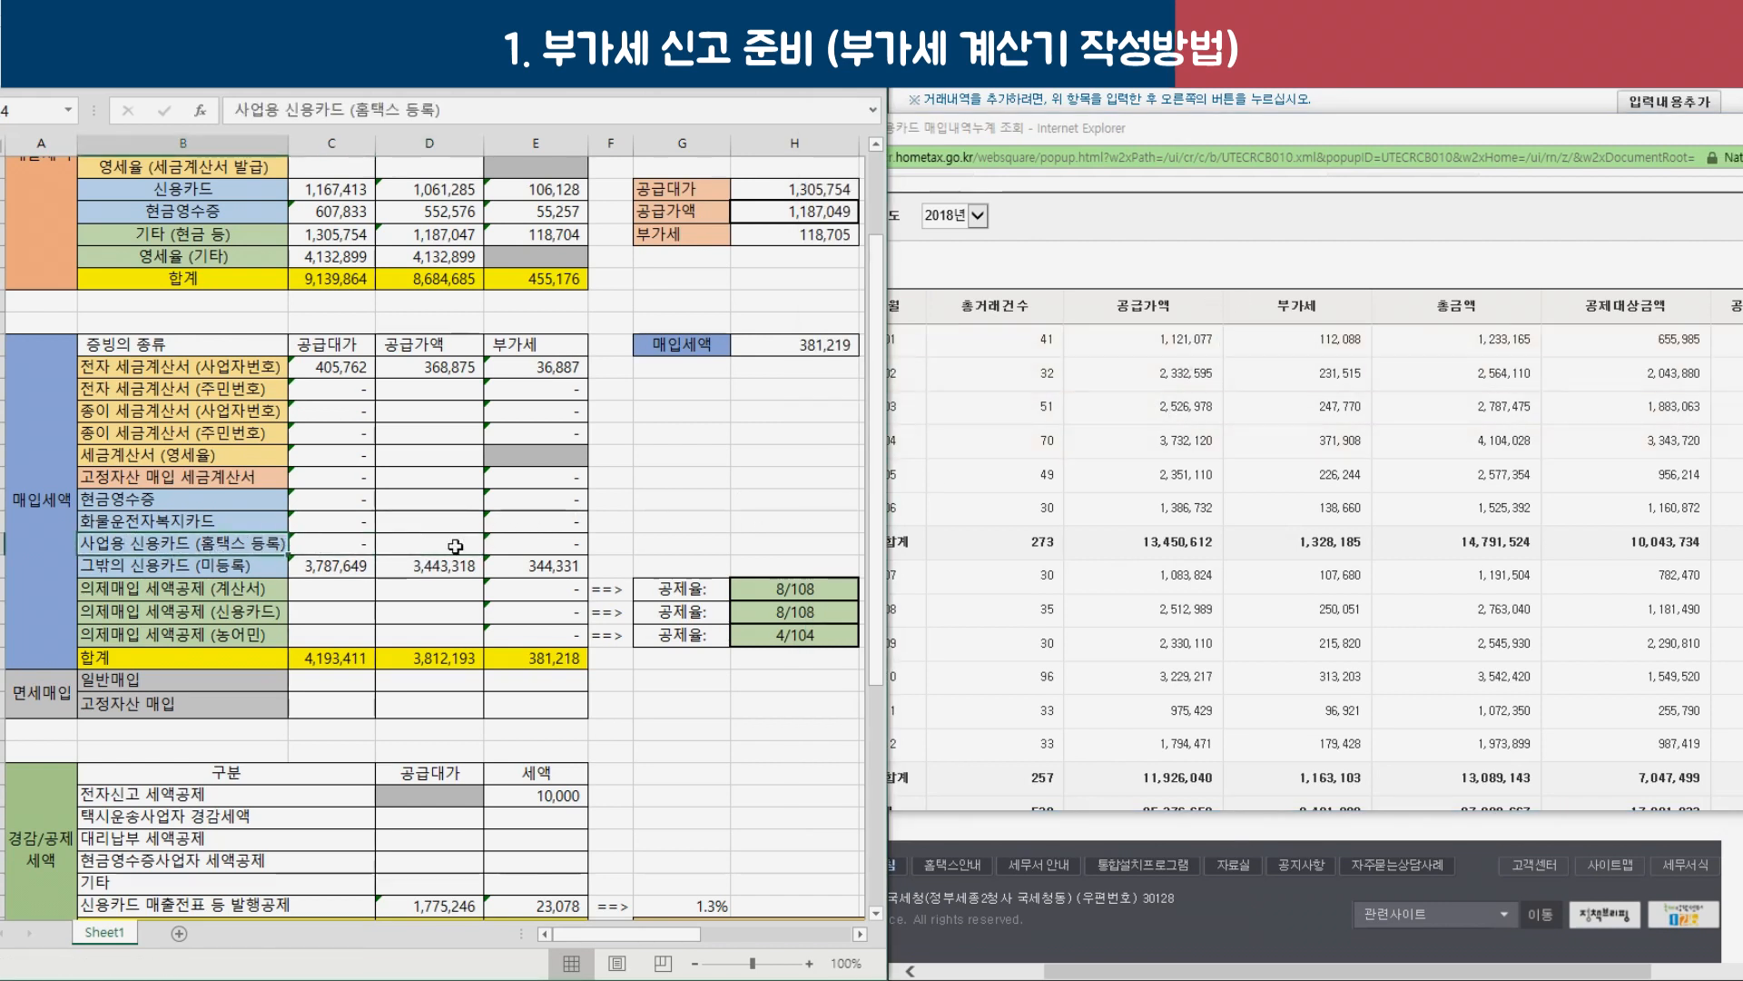
Review the registered card row 24, then total C25:E25: 3,443,318 supply value and 344,331 tax.
left_click(445, 548)
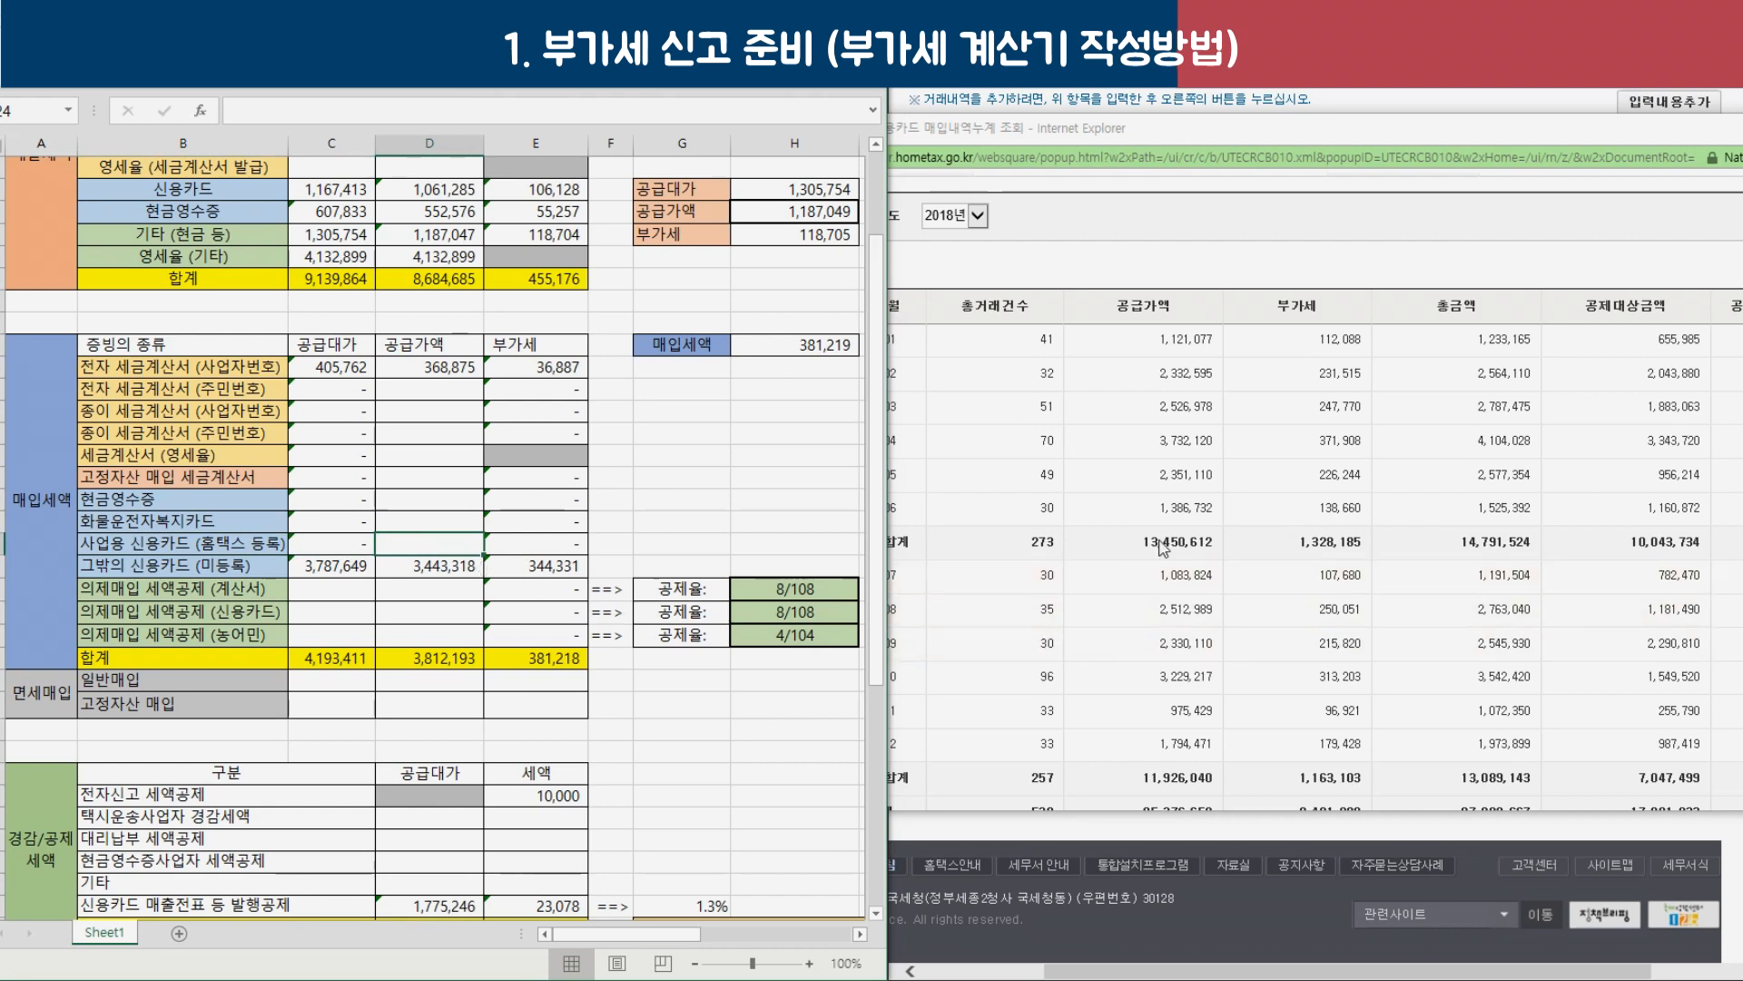
left_click(545, 543)
left_click(345, 545)
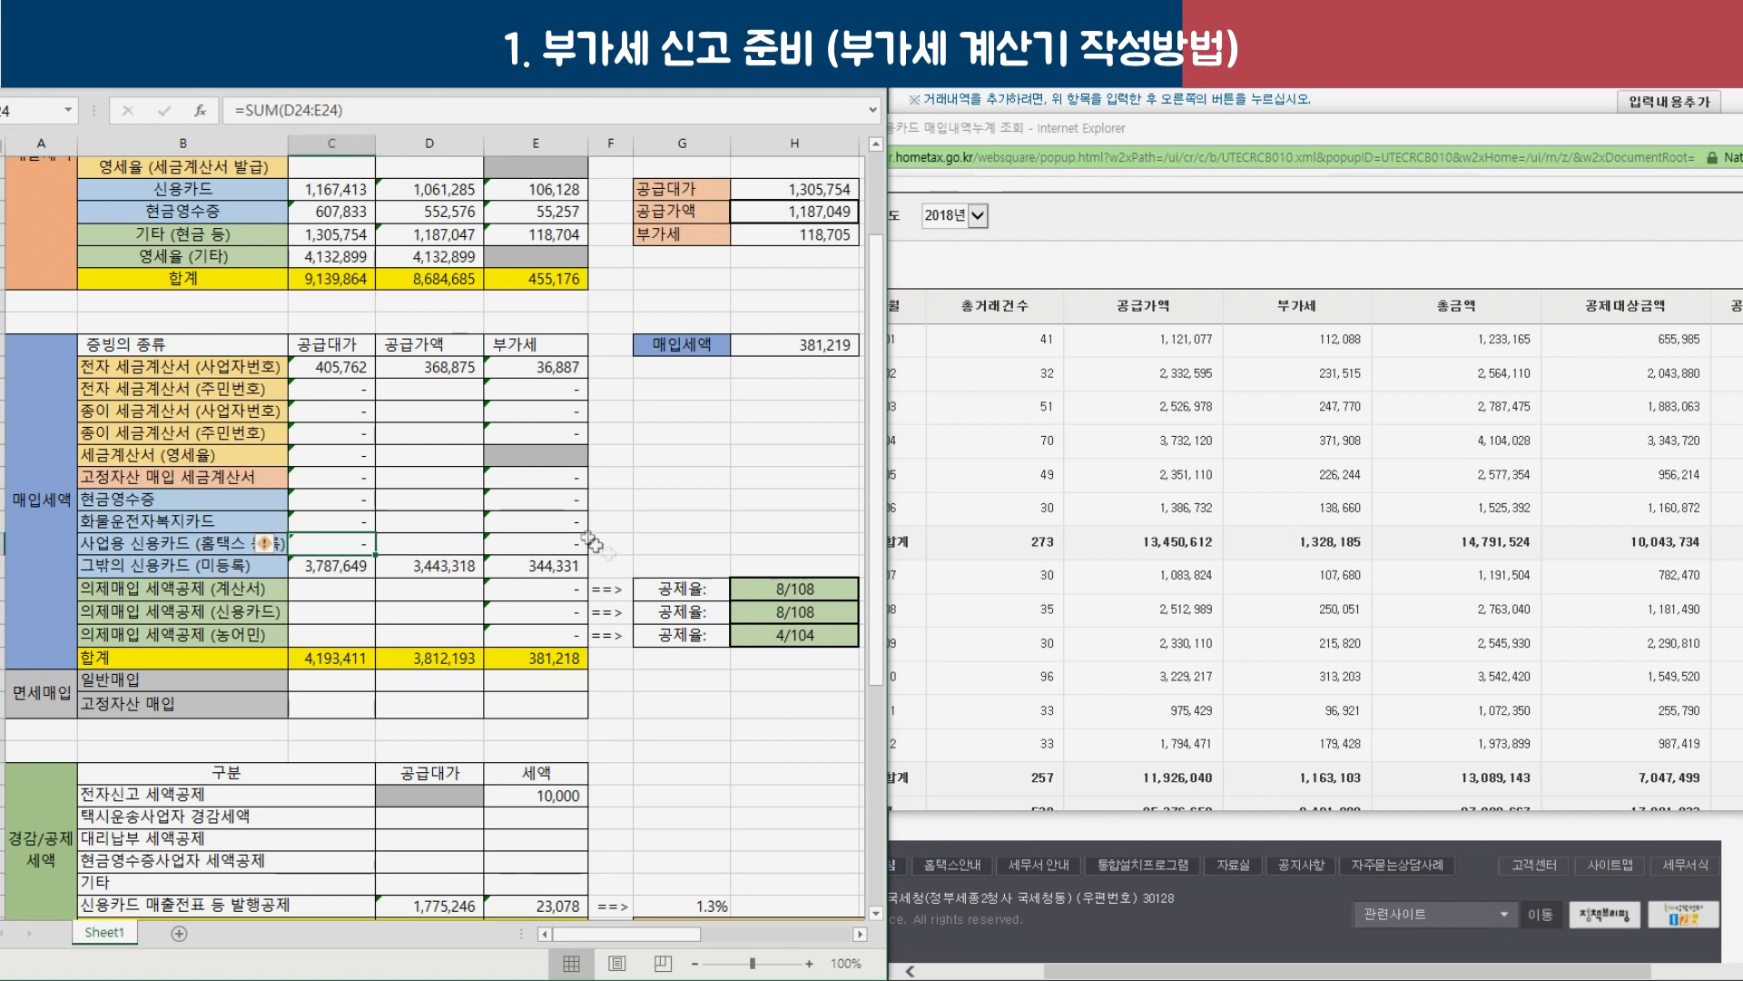
left_click(434, 543)
left_click(355, 543)
left_click_drag(355, 543, 567, 547)
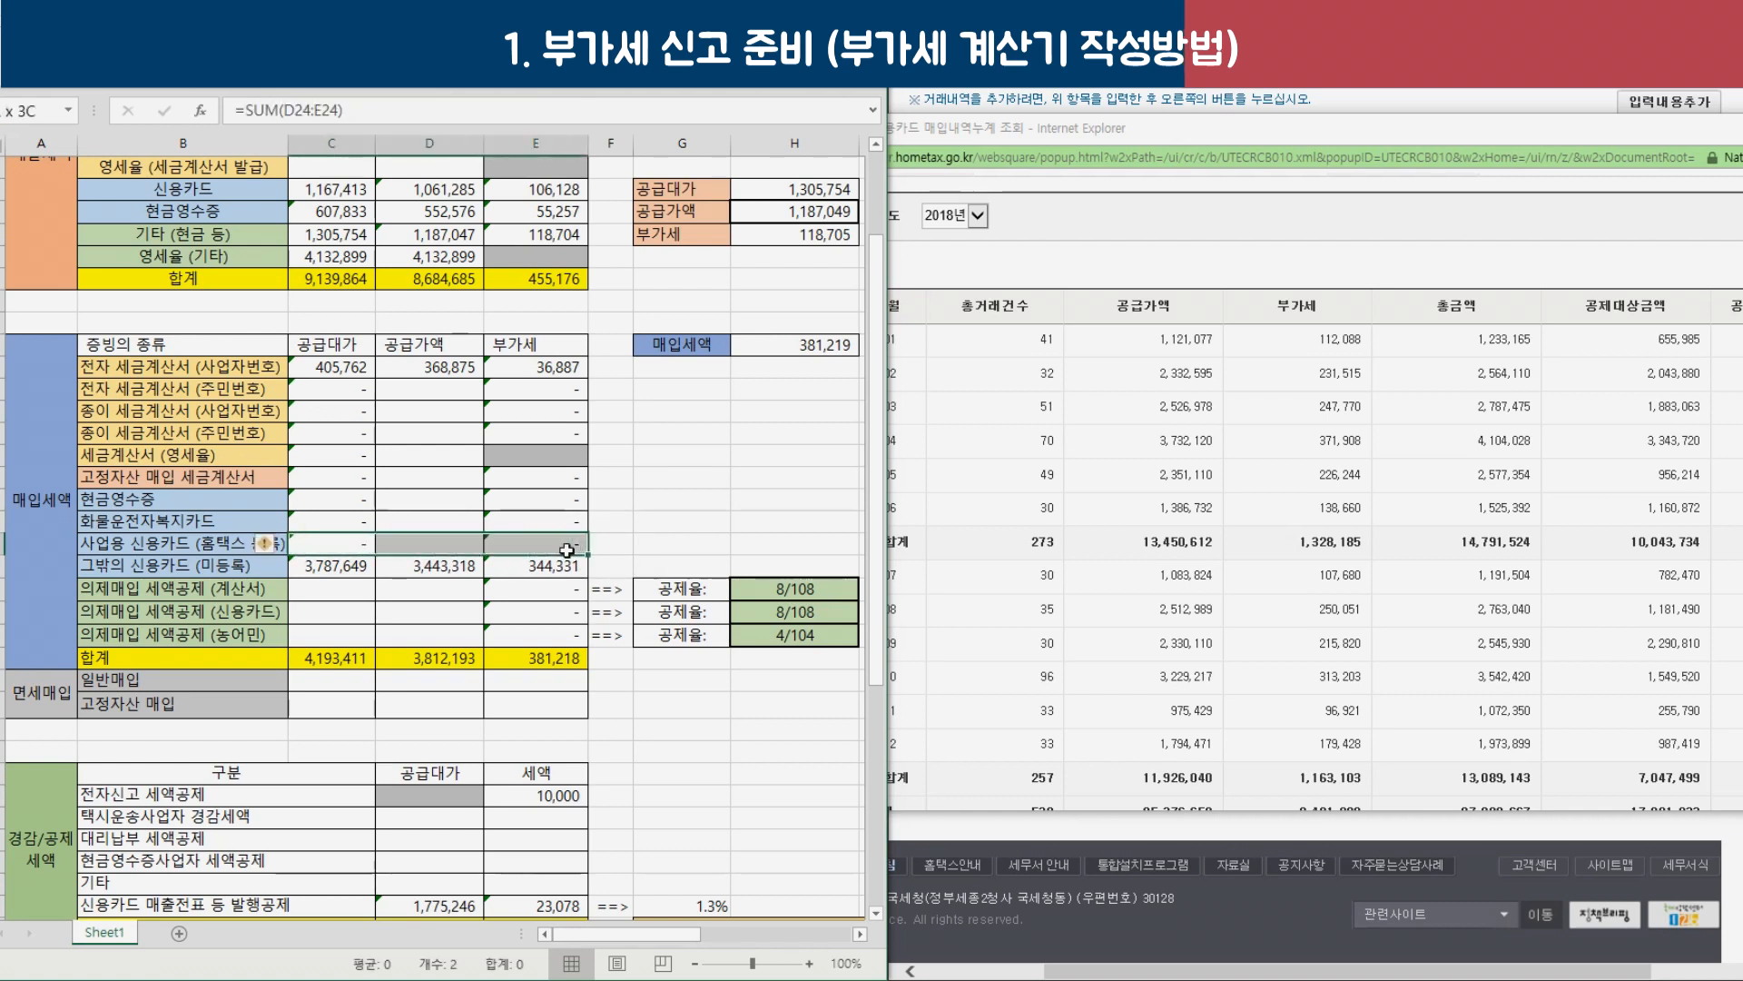
left_click(443, 550)
left_click(241, 572)
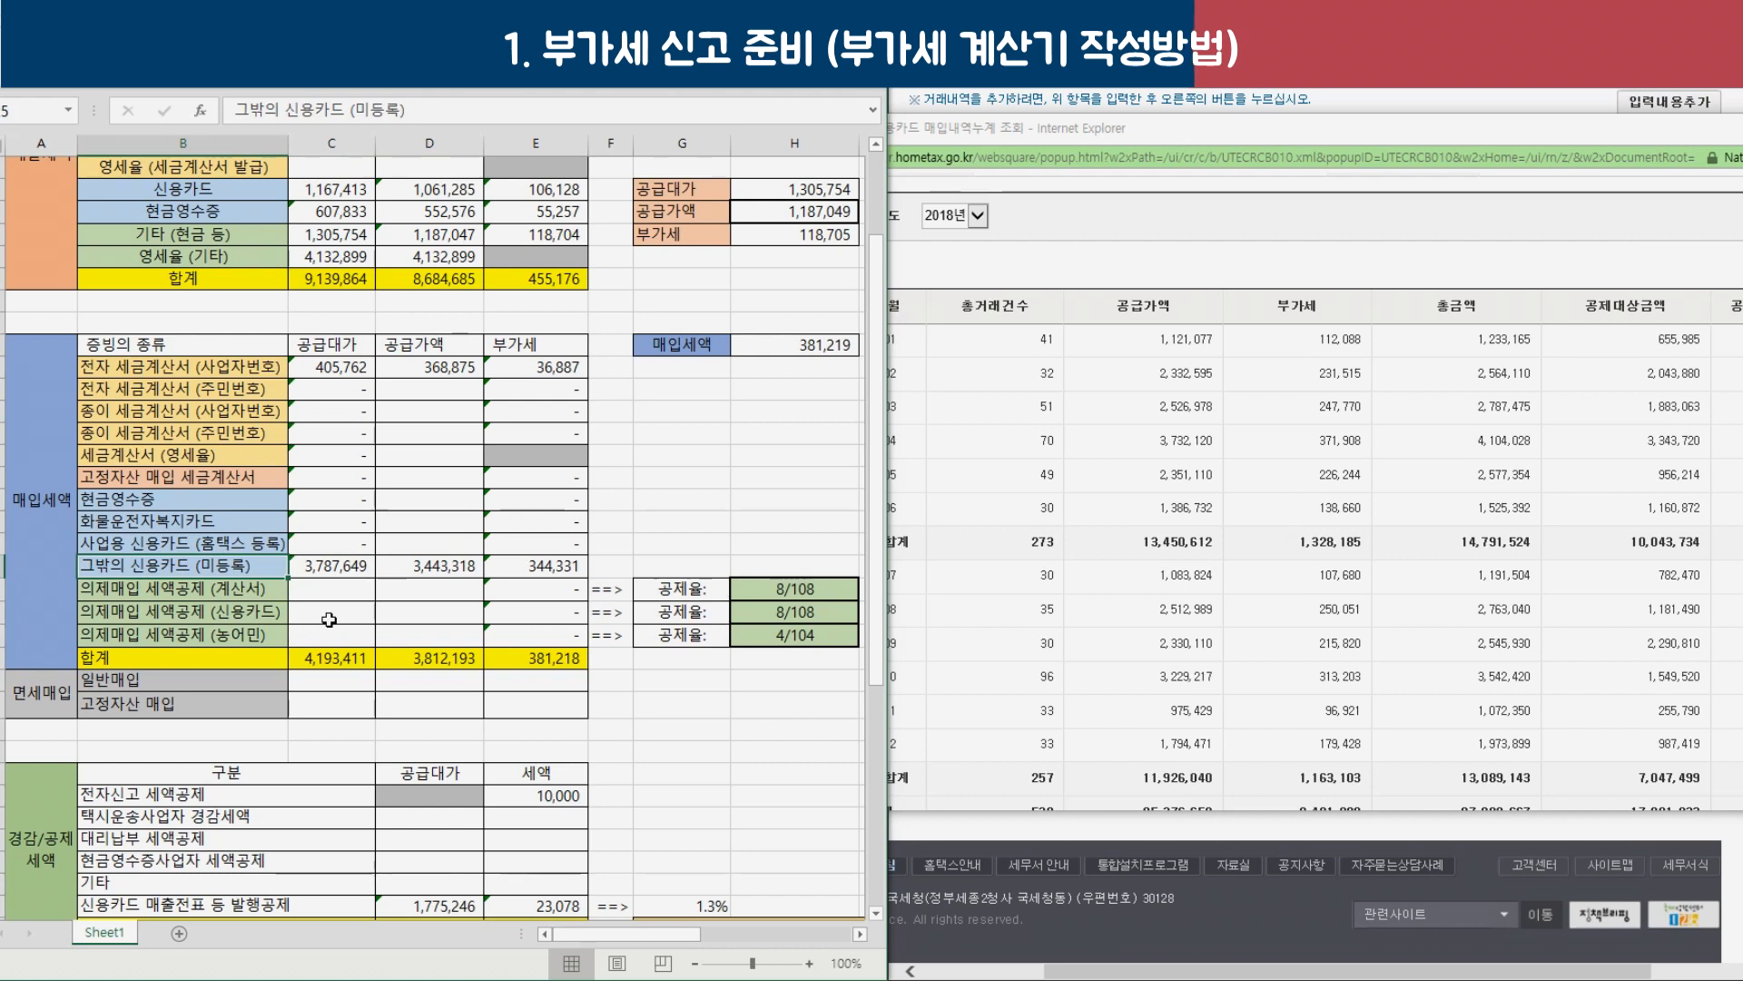
left_click_drag(360, 568, 548, 564)
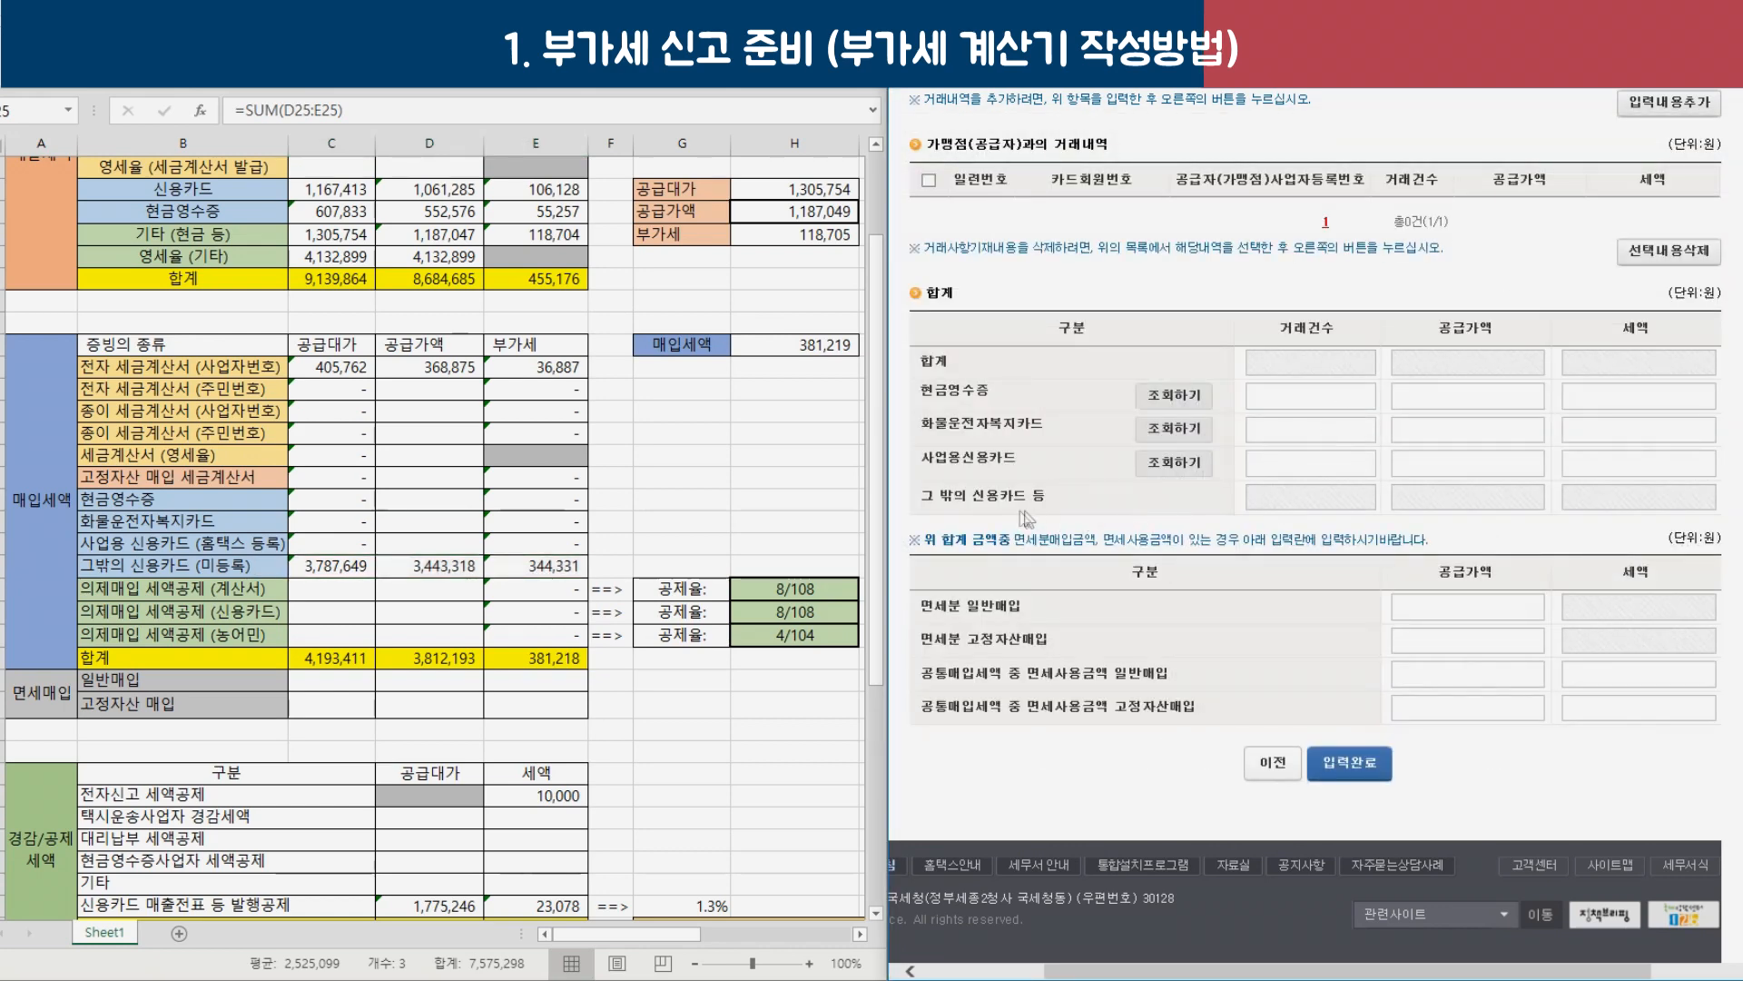
Begin the other-credit-card entry at the card member number field, checking Excel's other card row figures.
left_click_drag(1035, 496, 1113, 534)
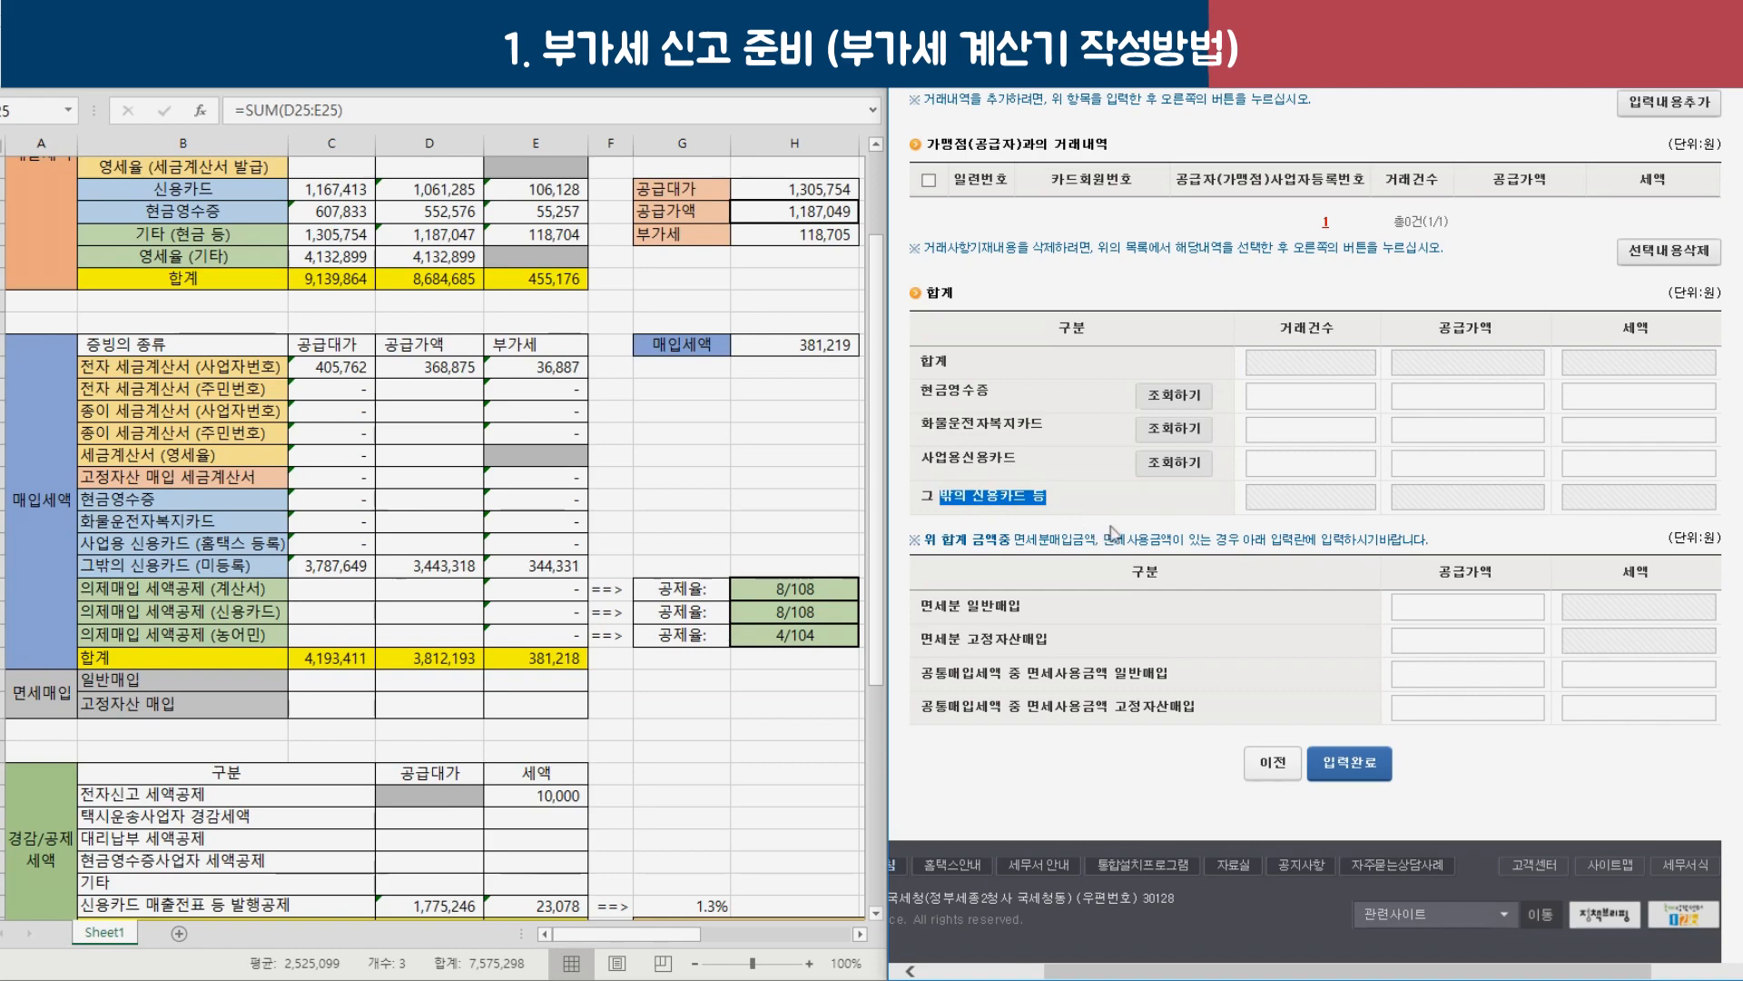
scroll(1066, 545, "up", 5)
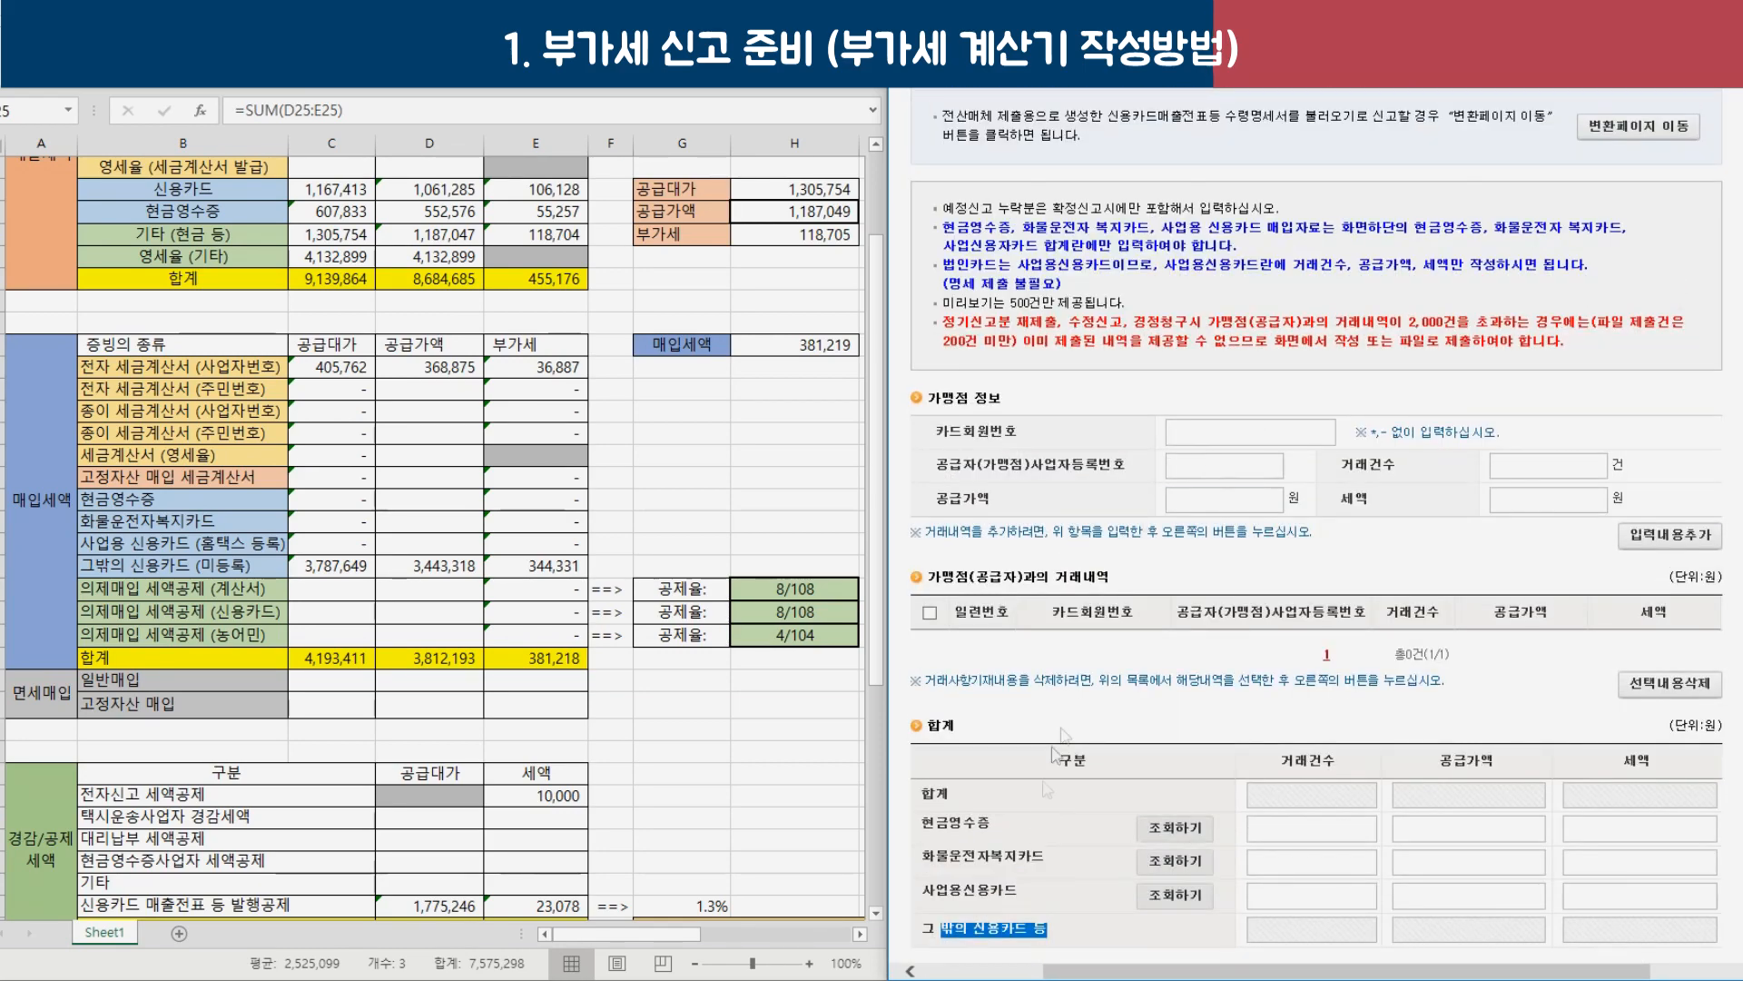
scroll(1008, 817, "down", 2)
left_click_drag(937, 289, 1031, 296)
left_click(1228, 292)
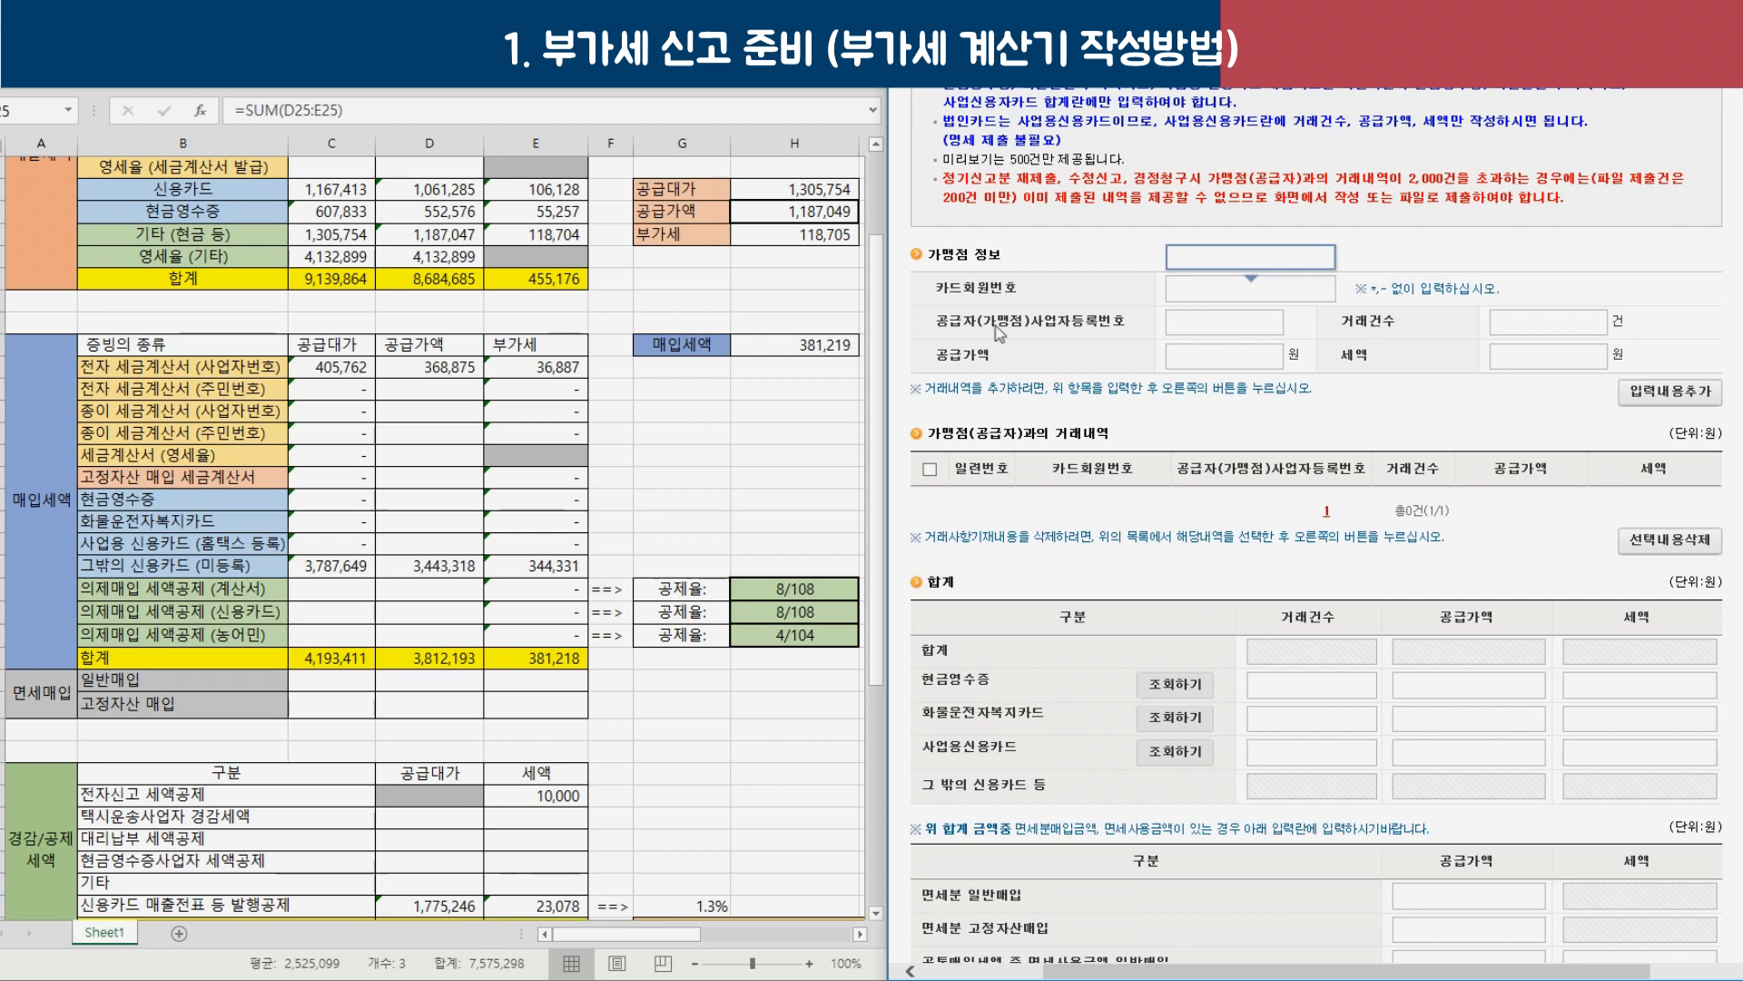
left_click_drag(955, 329, 1079, 336)
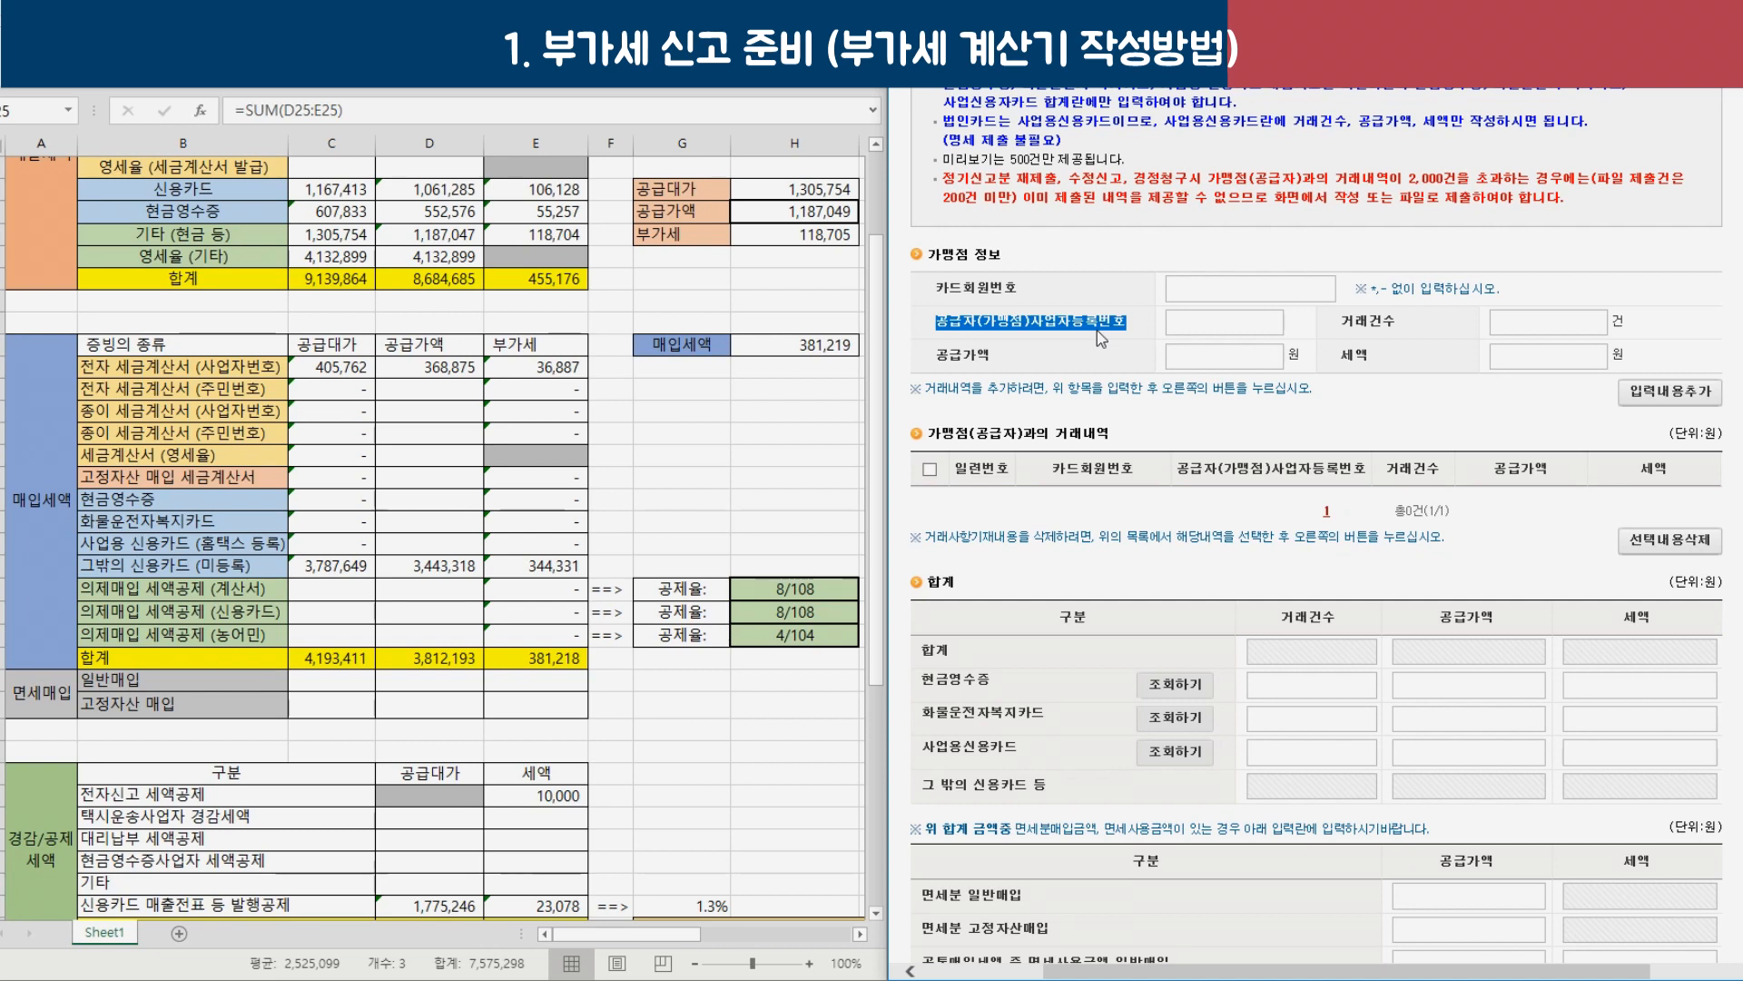
left_click(1211, 325)
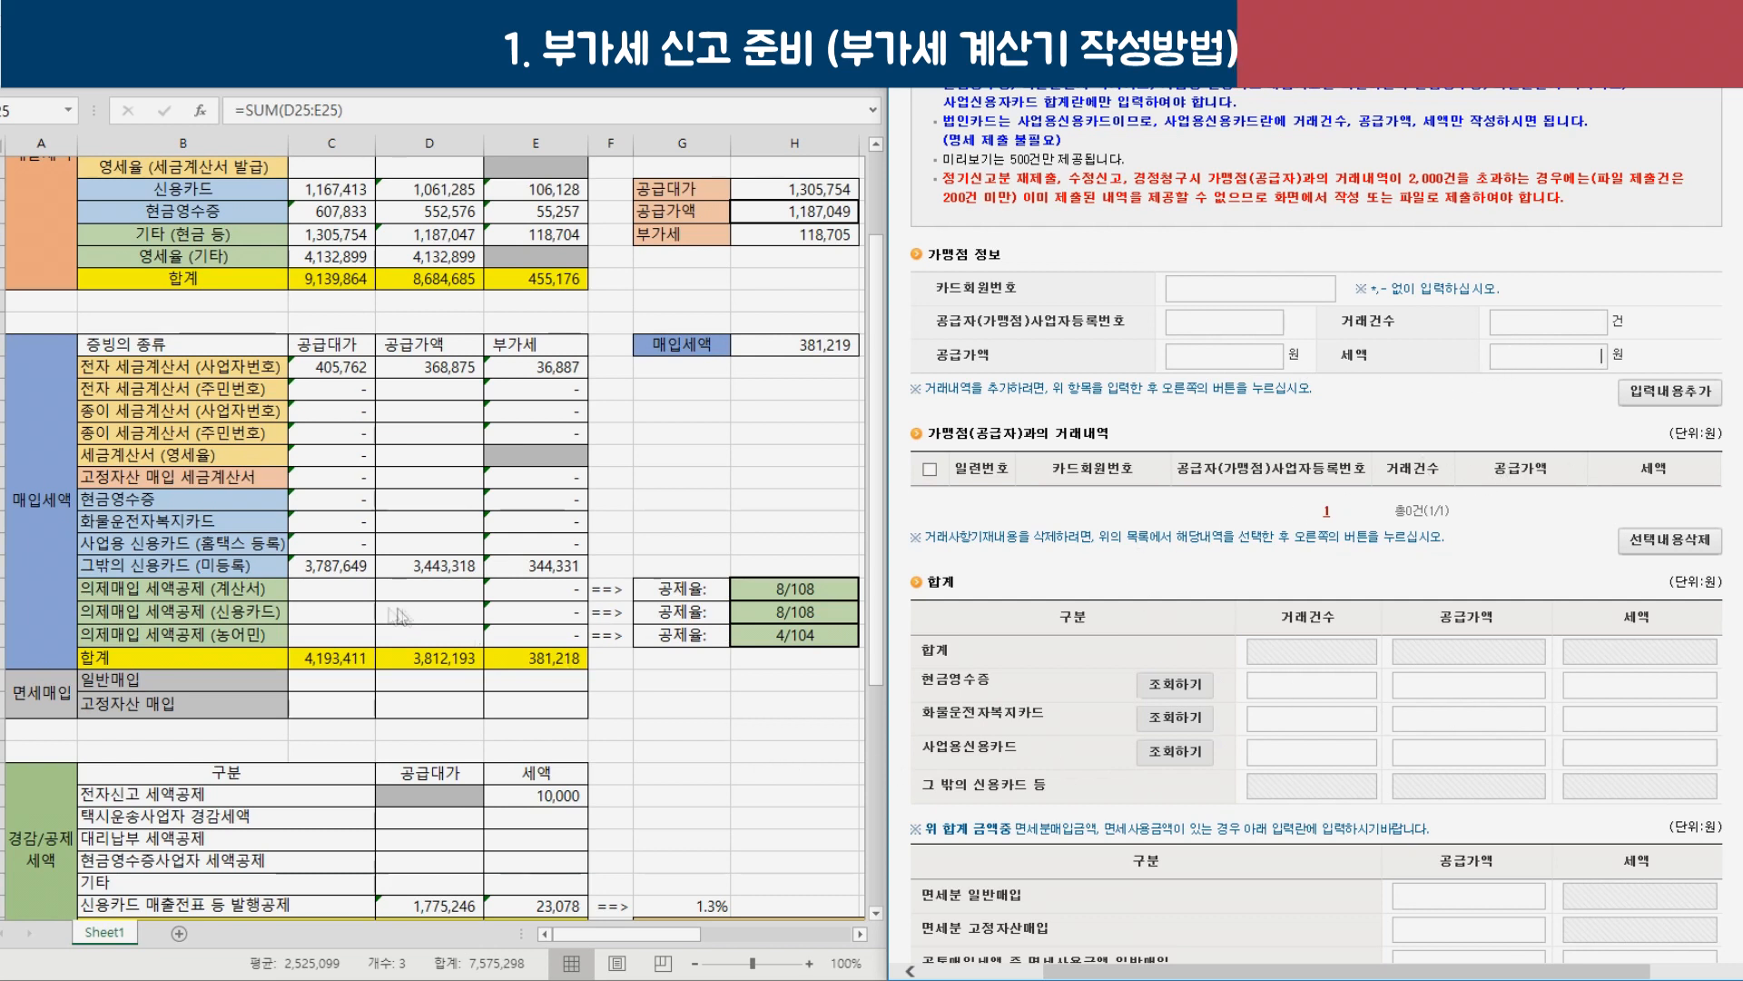
left_click(201, 545)
left_click_drag(195, 565, 540, 581)
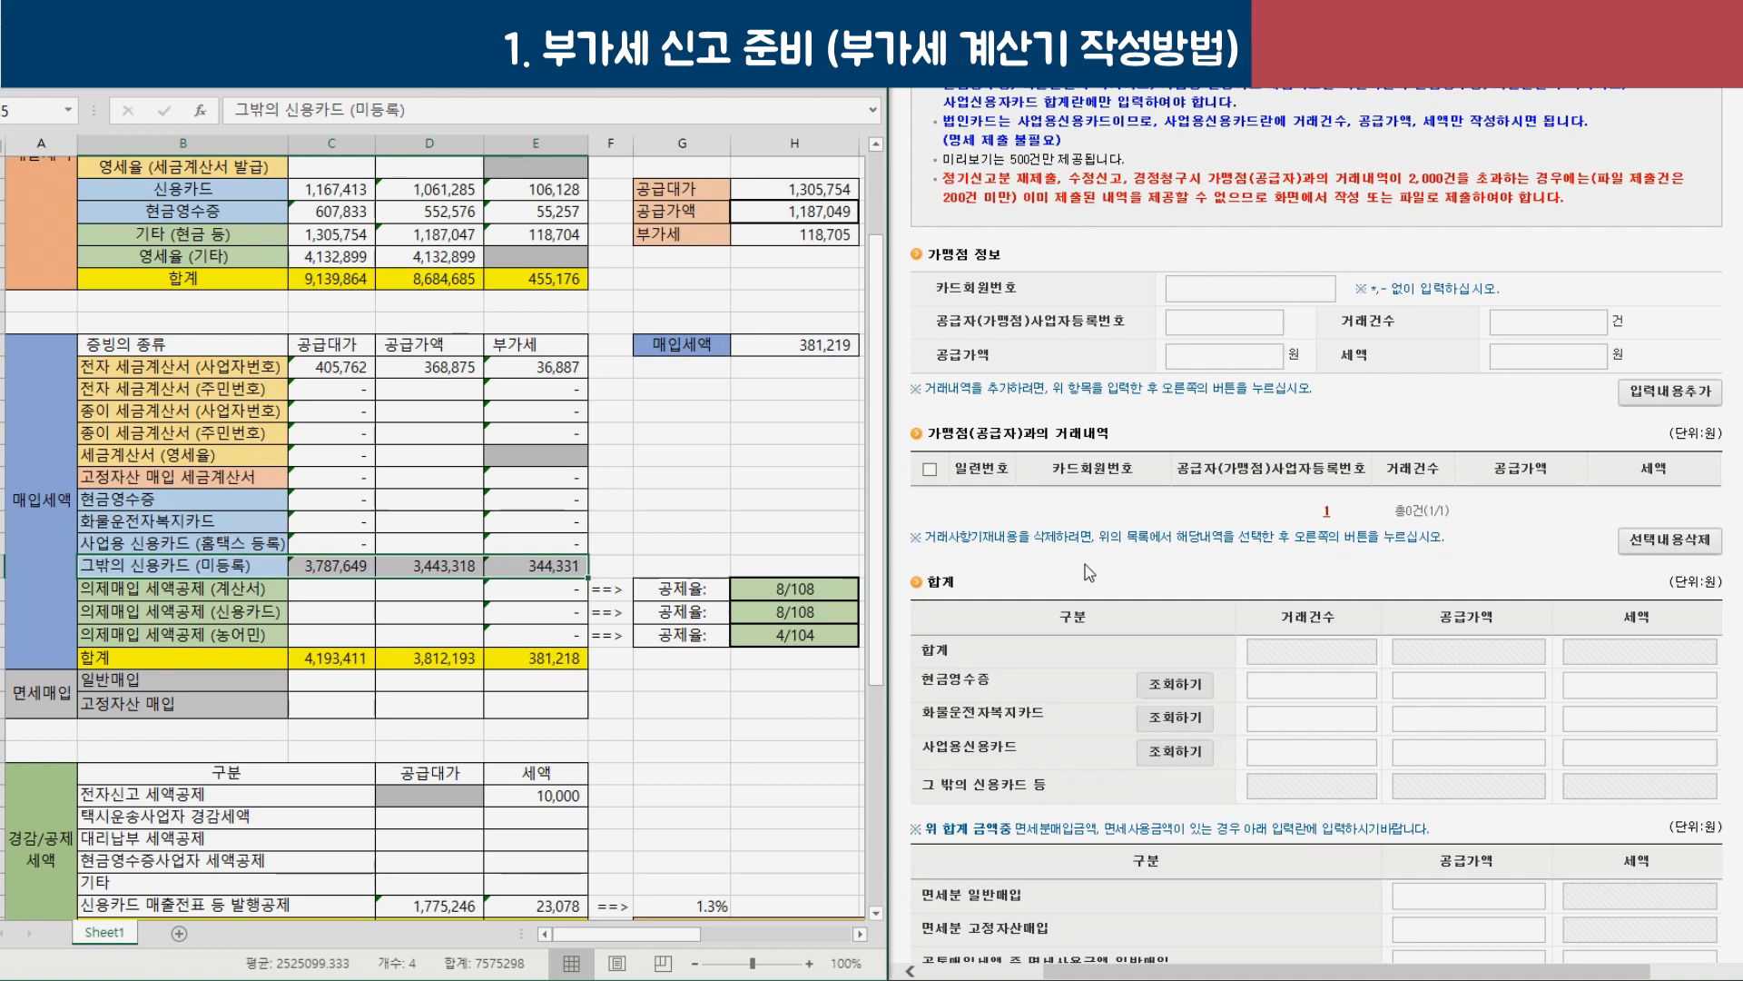
left_click(1250, 289)
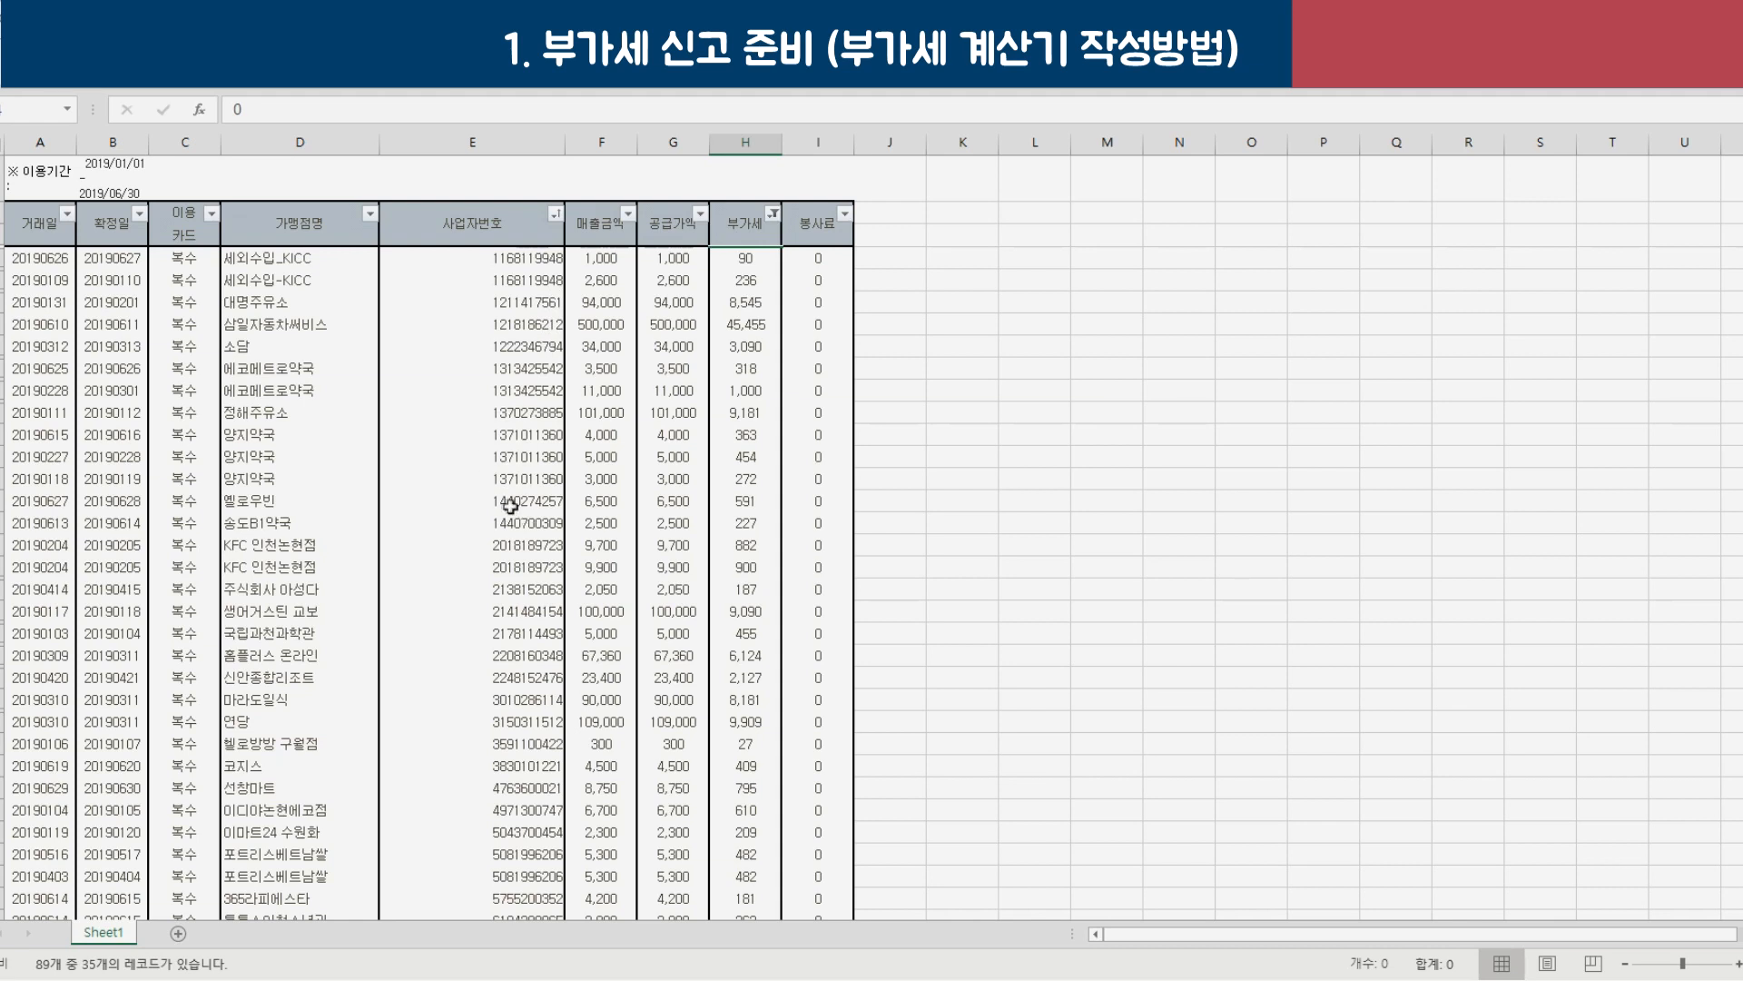
Select the first merchants' business numbers and supply amounts in the card transaction list.
left_click(525, 260)
left_click_drag(526, 265, 526, 282)
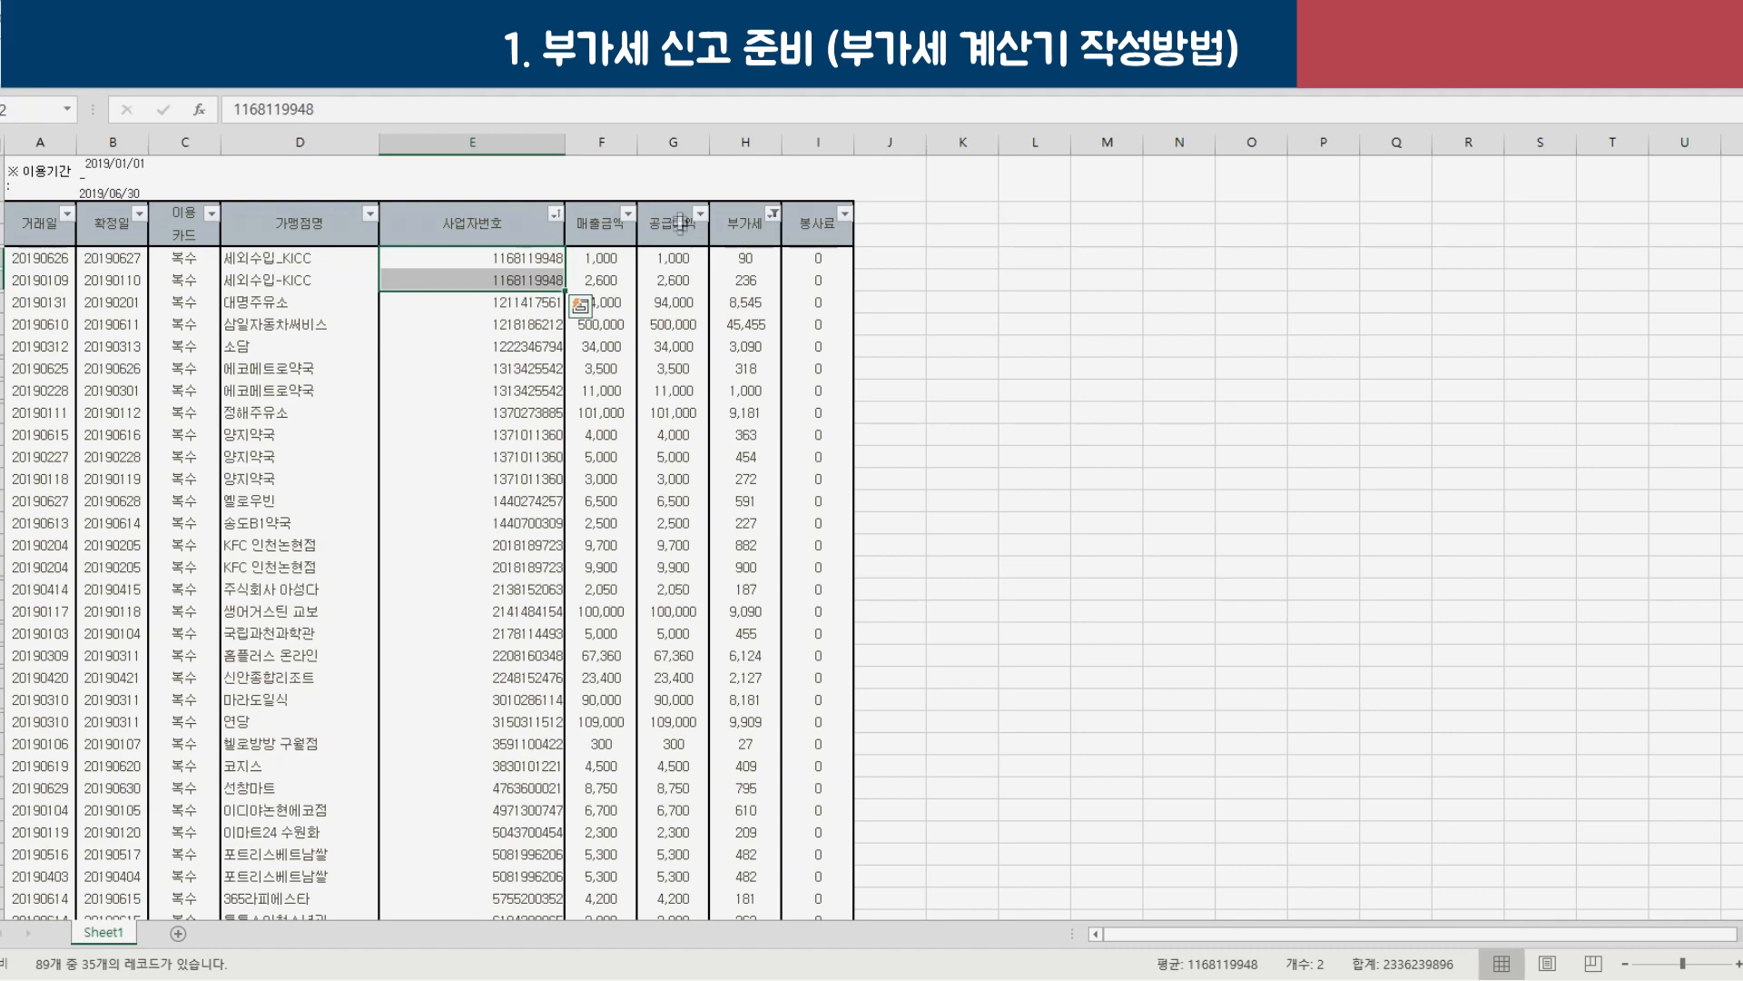
left_click_drag(670, 257, 746, 280)
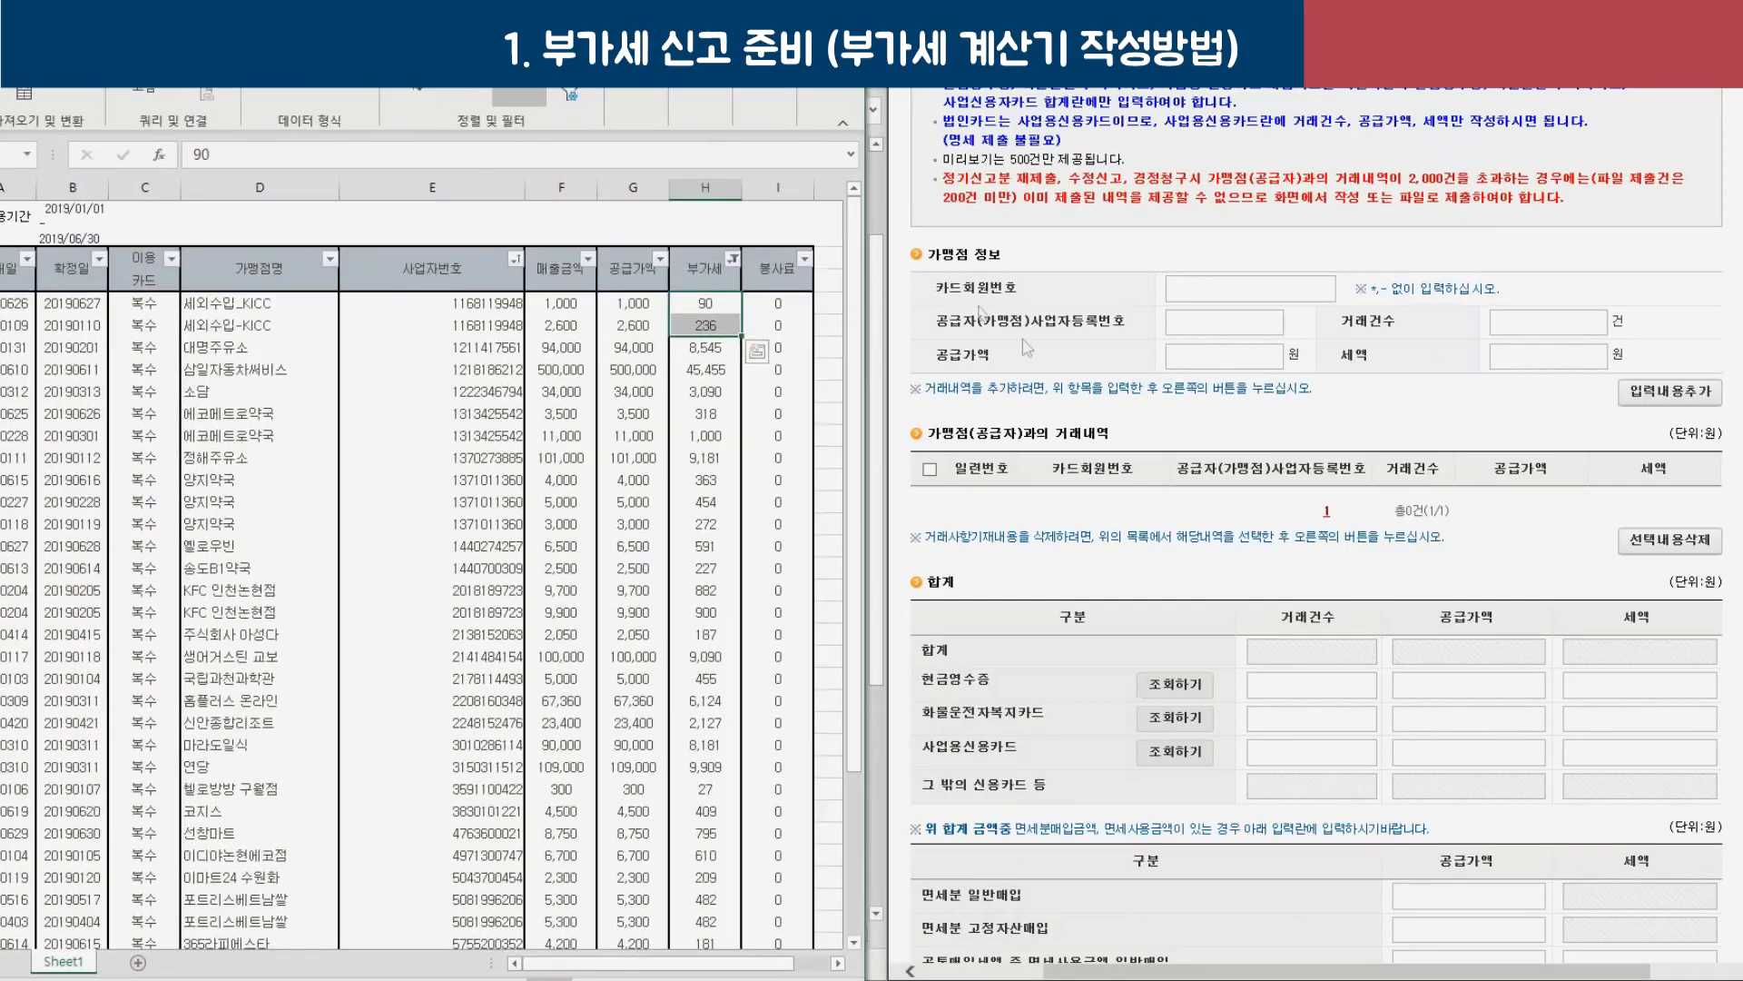
left_click(1209, 281)
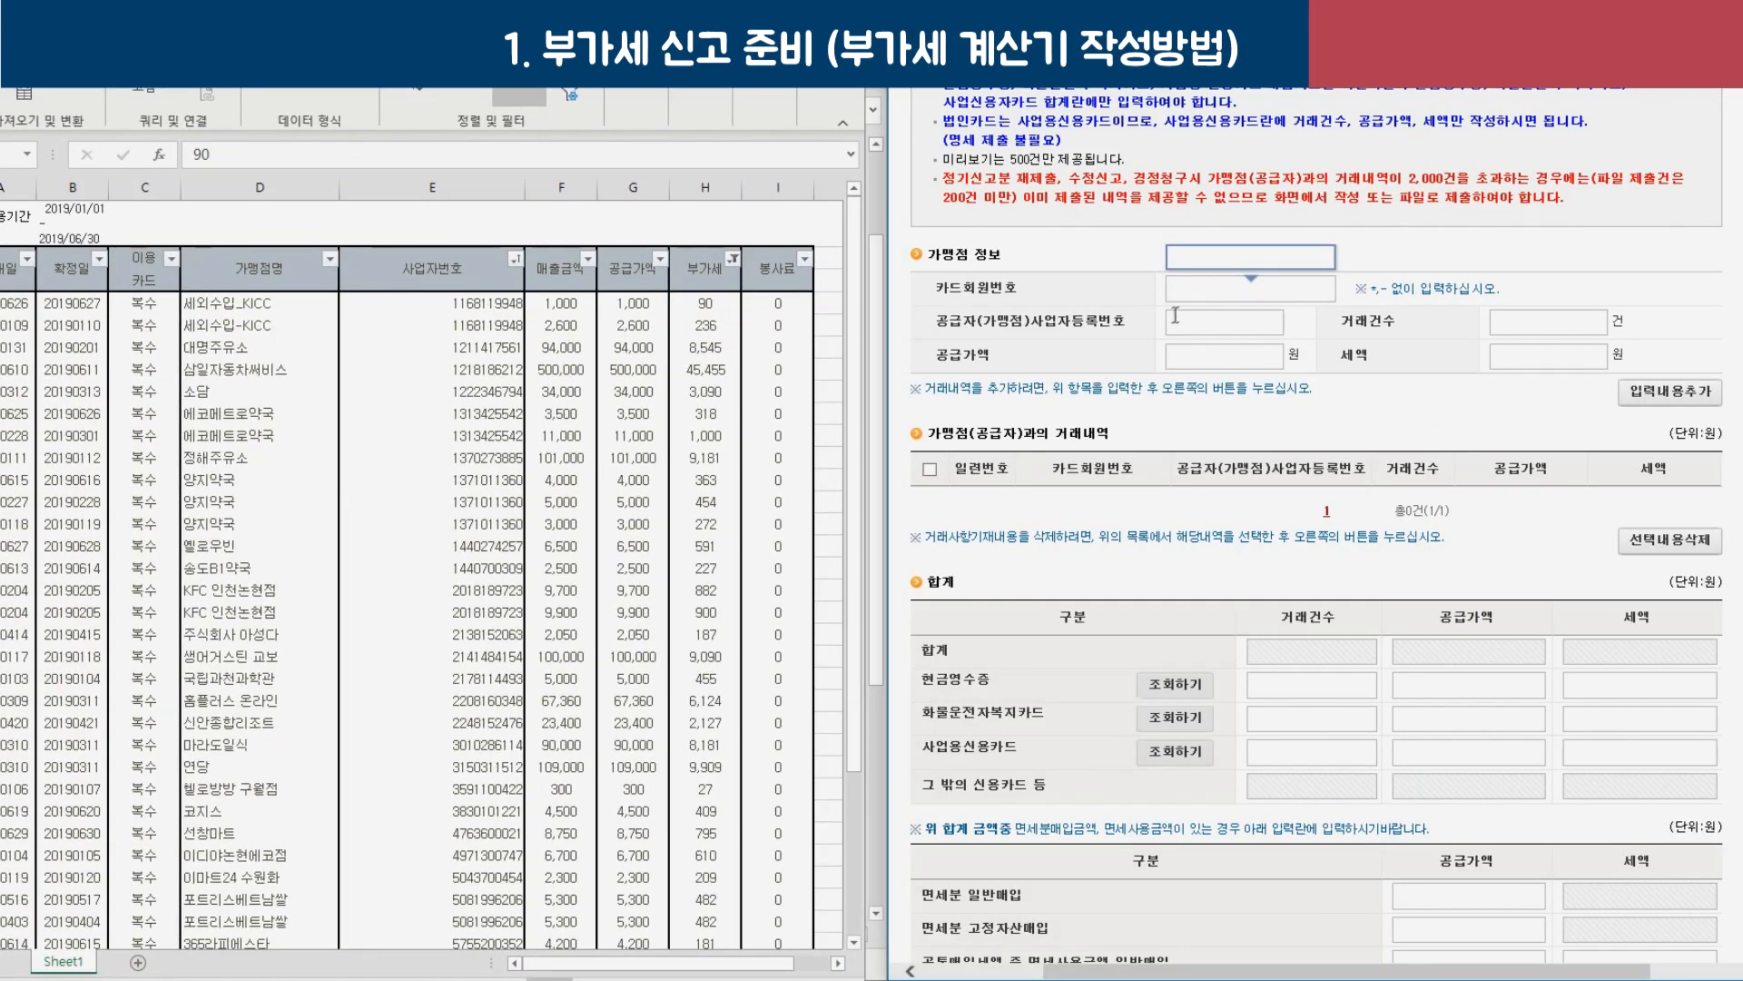
key("alt+Tab")
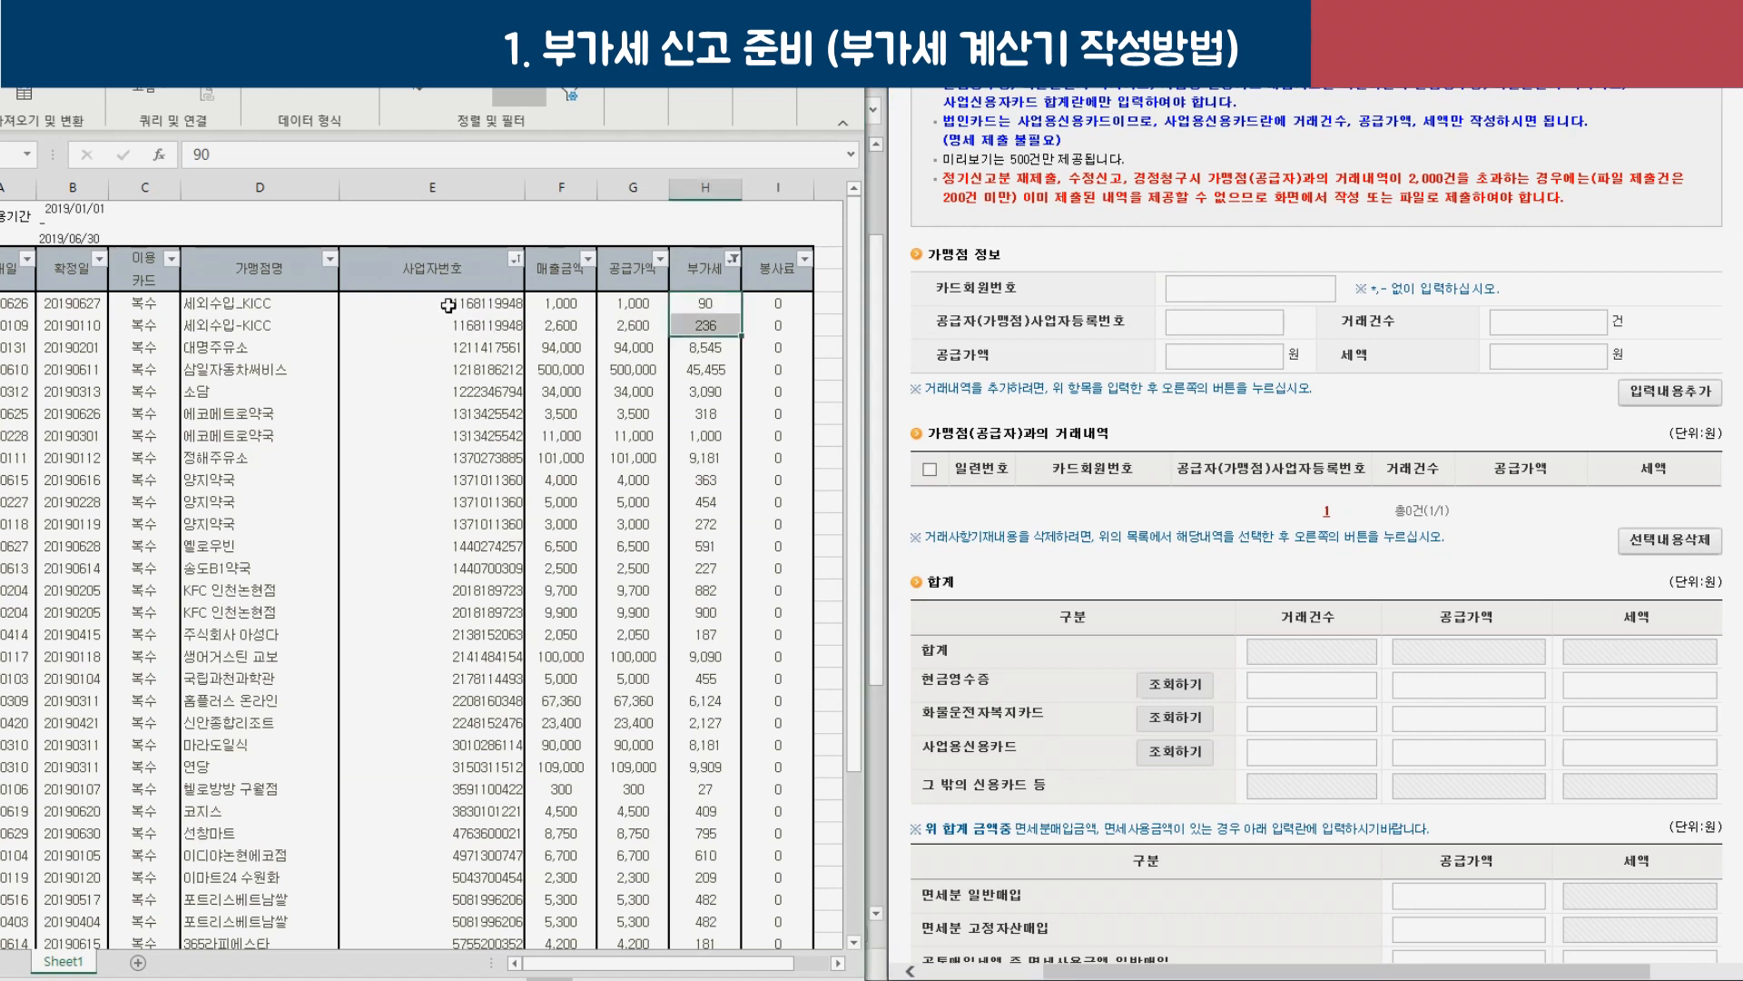
Copy the first merchant's business number and check the supplier number, count and supply amount fields.
left_click(449, 305)
key("ctrl+c")
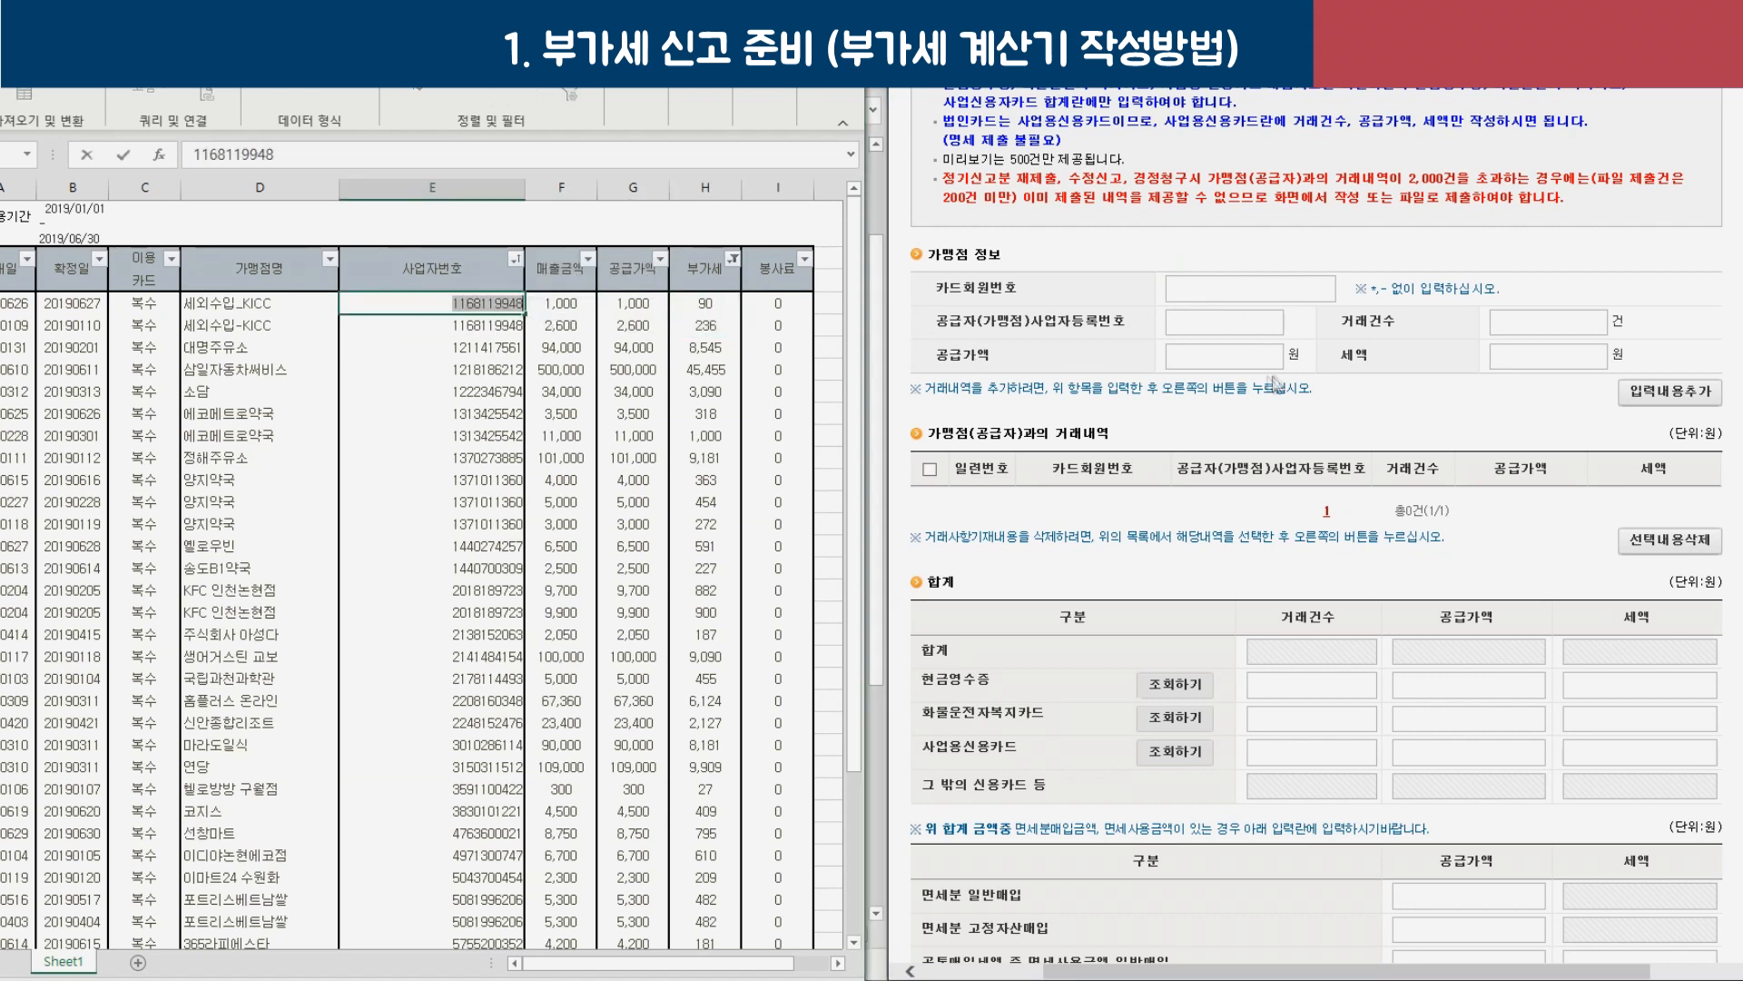
left_click(1237, 325)
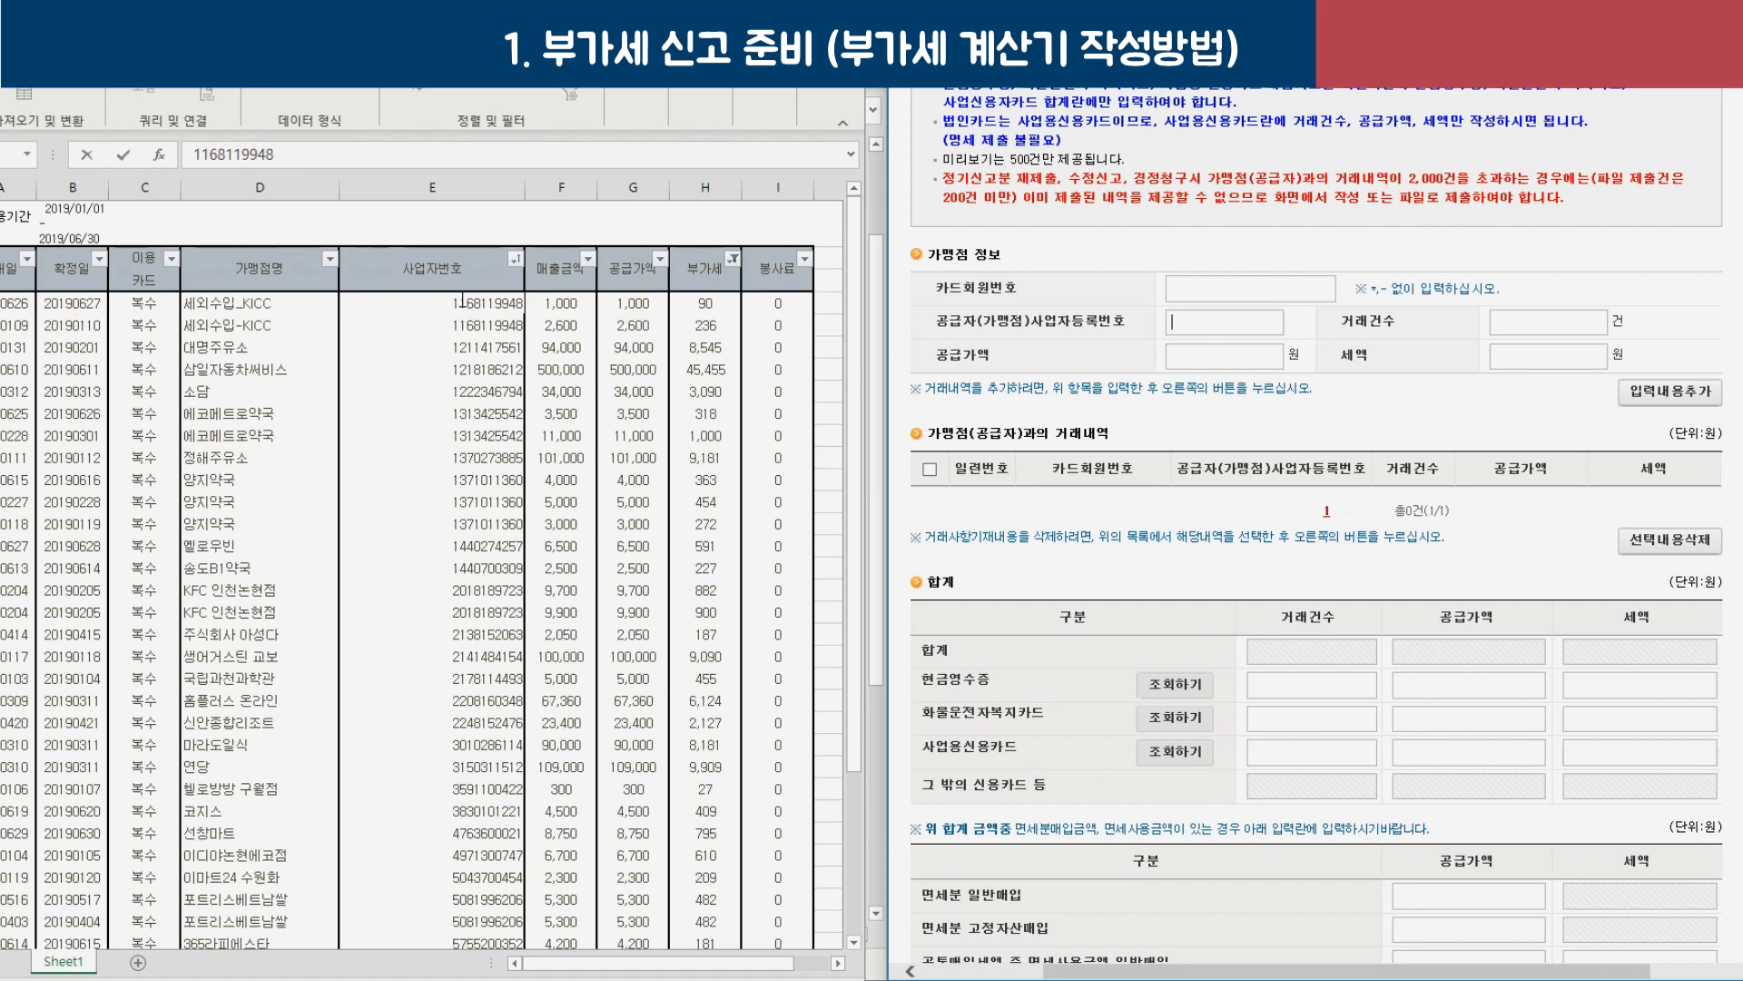
left_click(1526, 322)
mouse_move(633, 348)
left_mouse_down()
mouse_move(631, 311)
mouse_move(632, 327)
left_mouse_up()
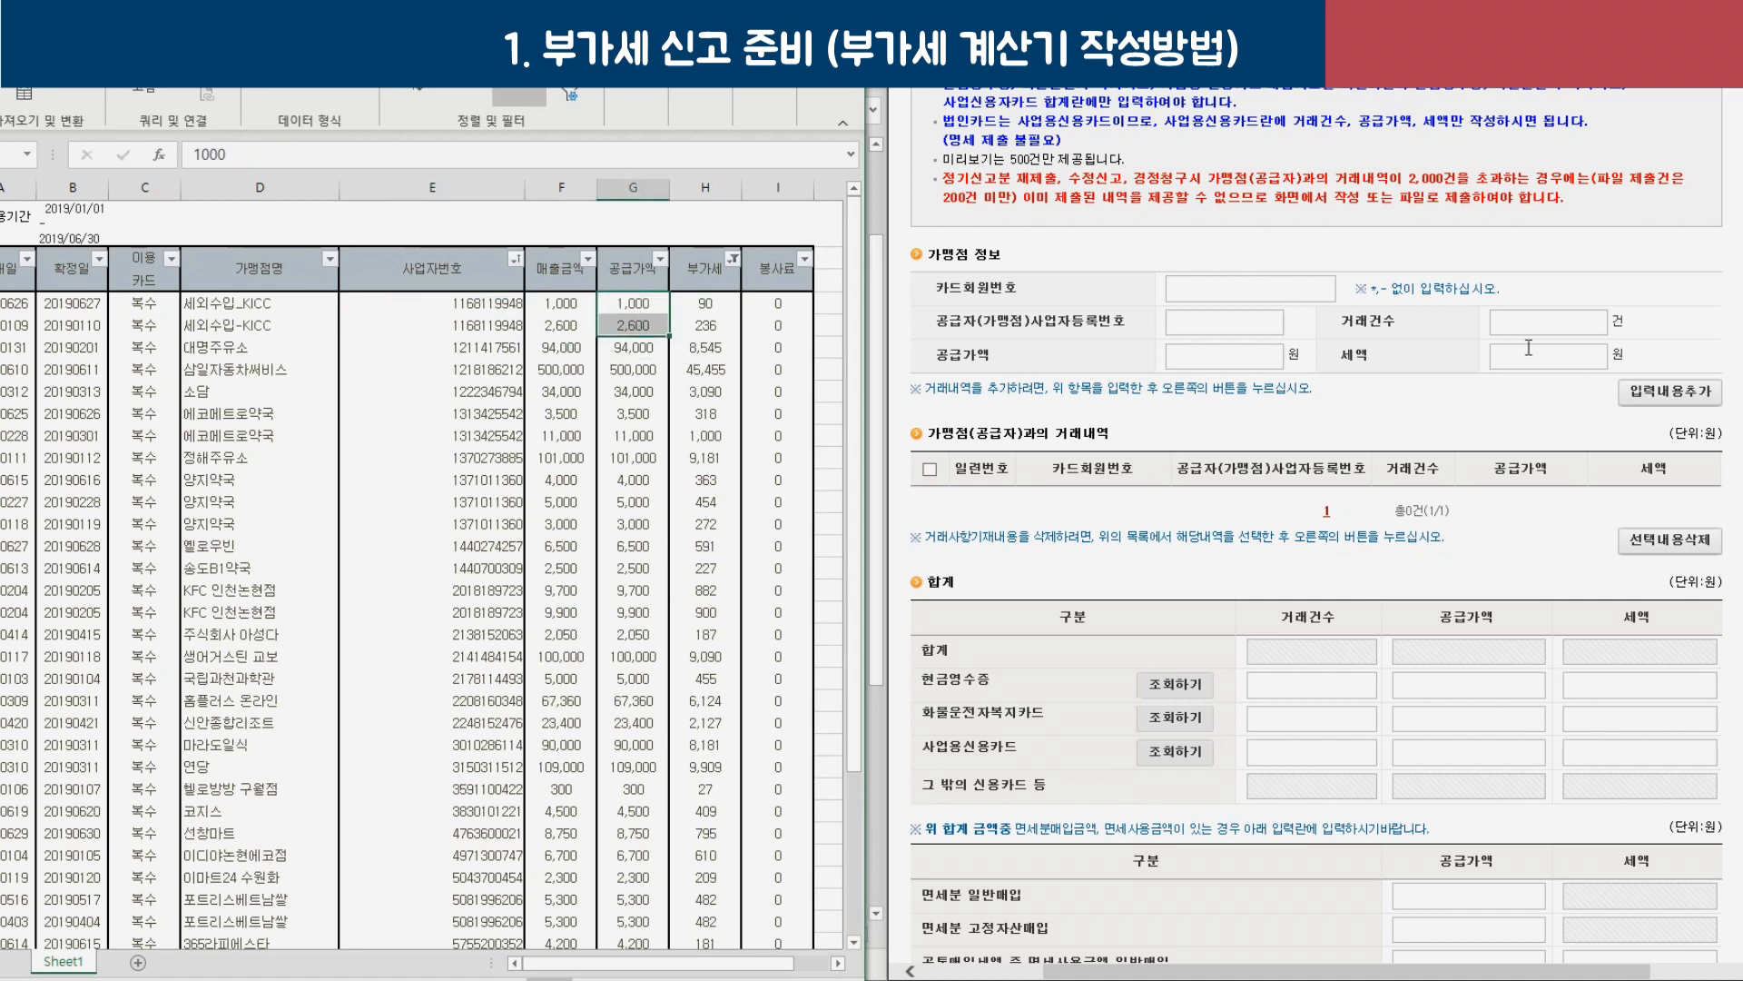
left_click(1223, 351)
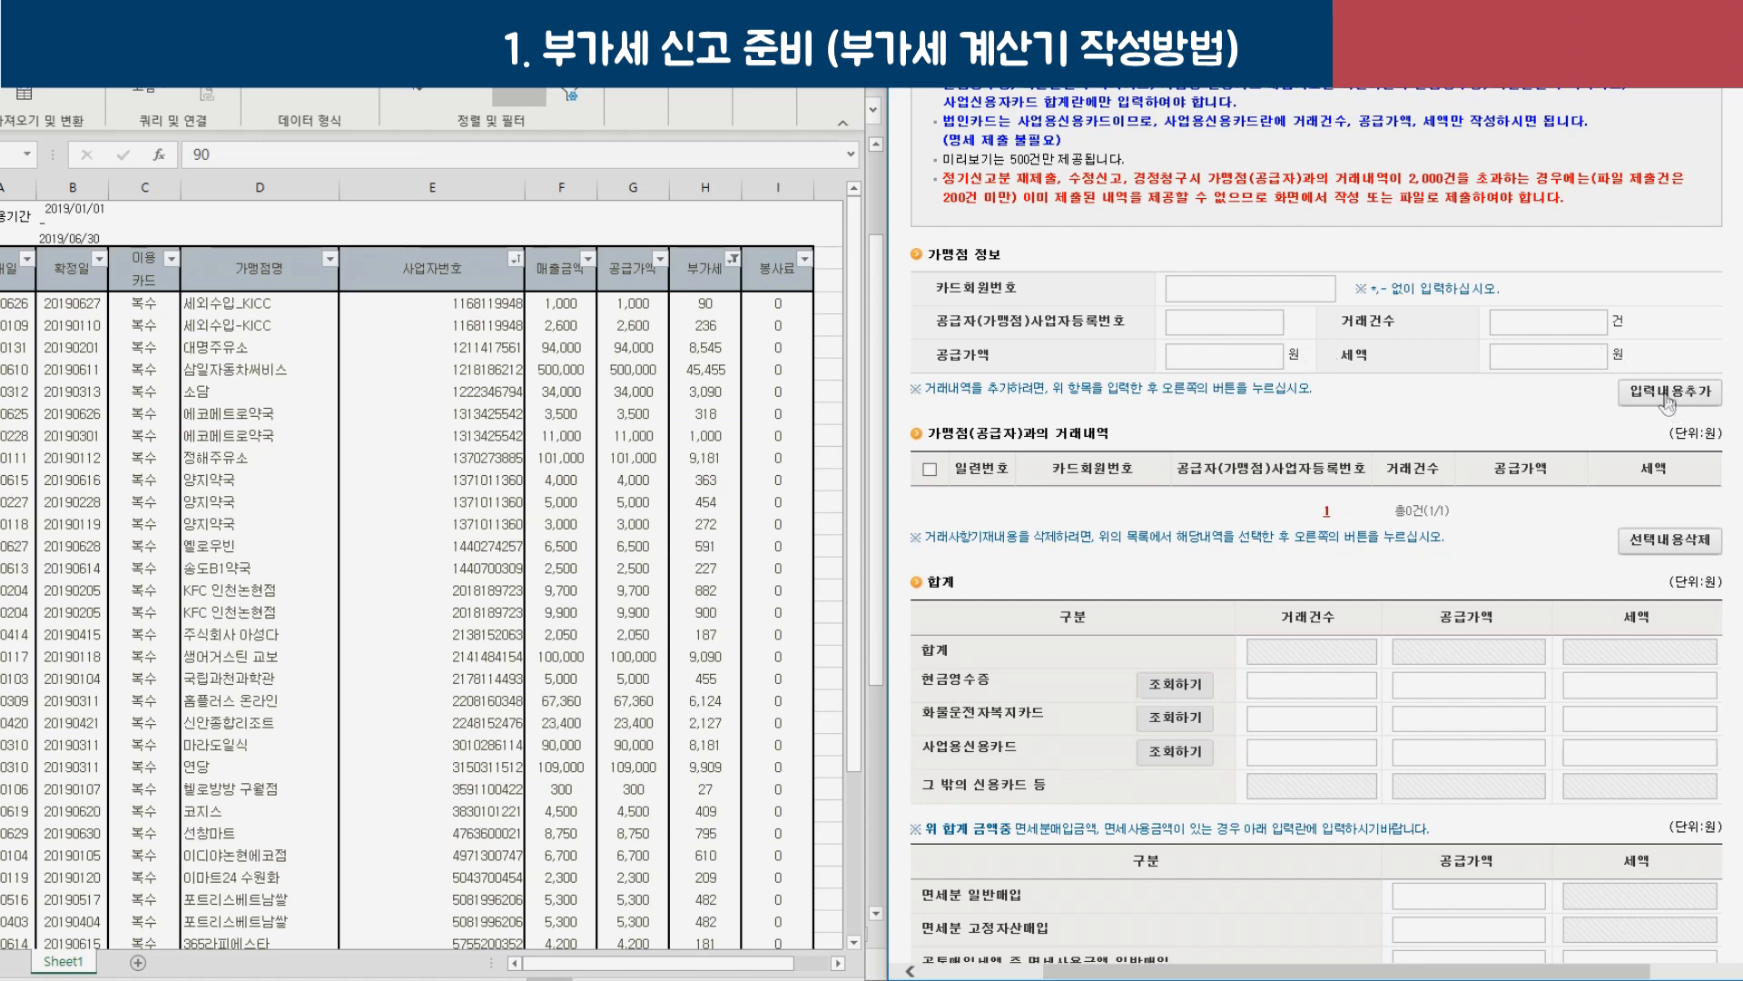
Note the other credit cards total boxes and move the spreadsheet window beside the form.
left_click_drag(1188, 803, 1537, 786)
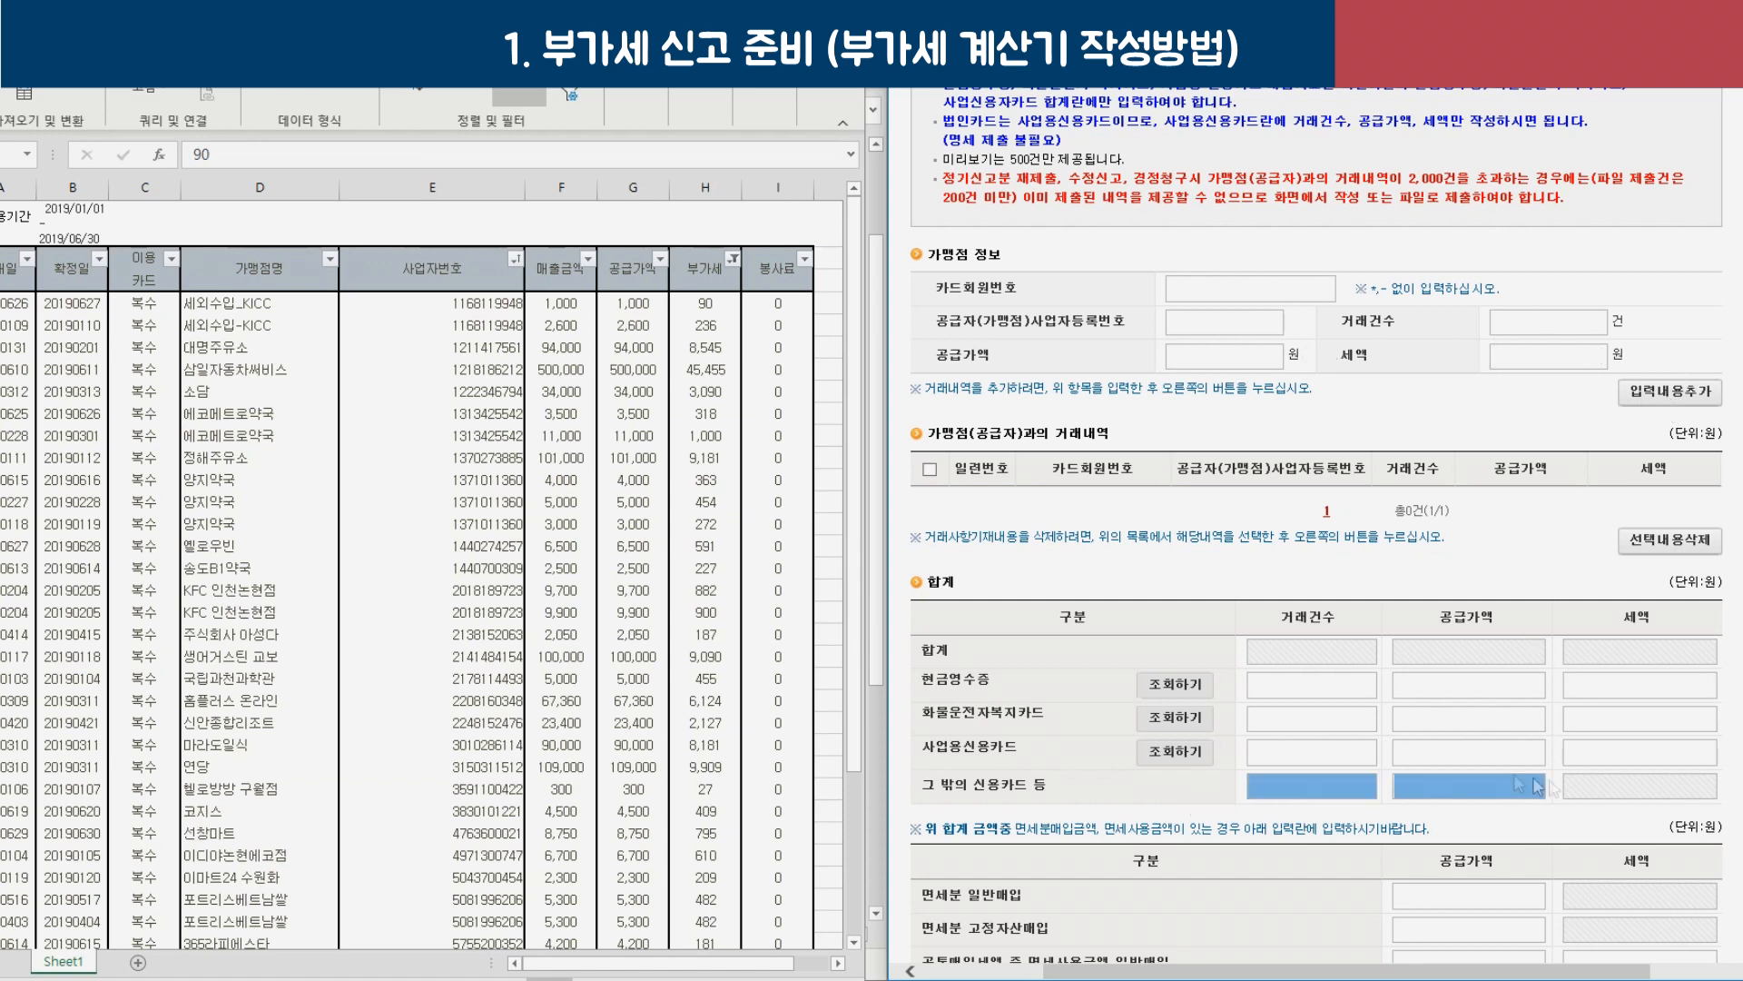
left_click(1654, 792)
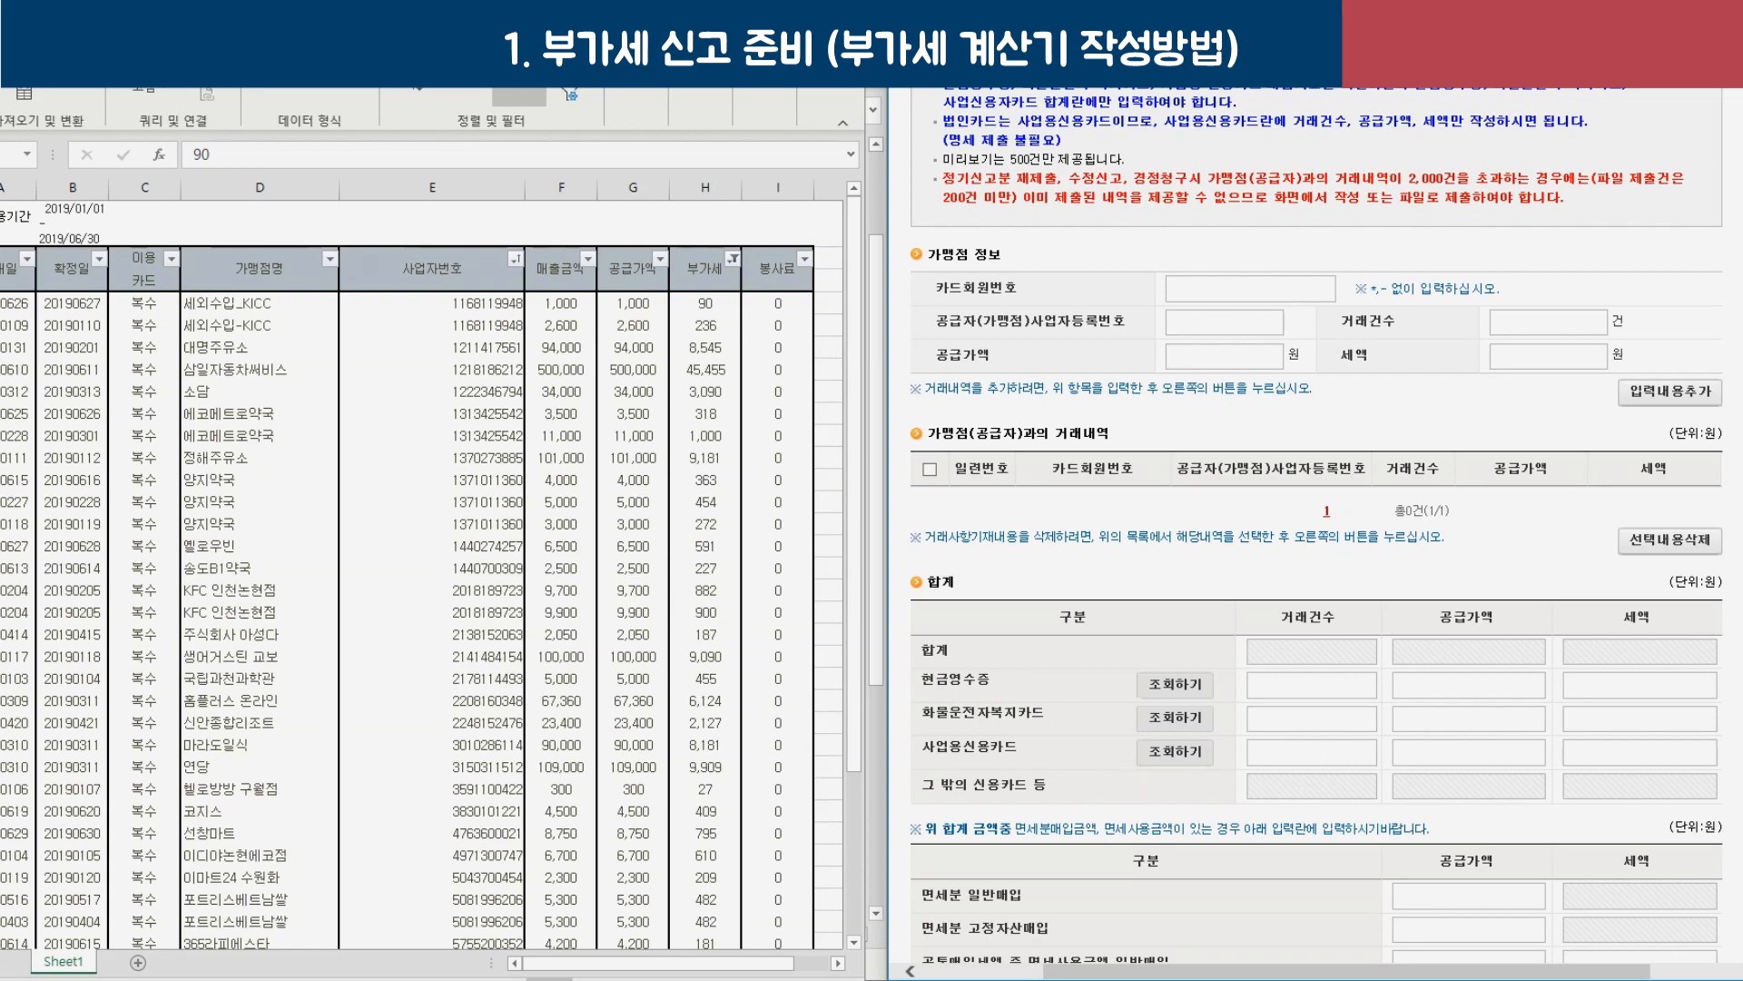
left_click_drag(545, 37, 598, 15)
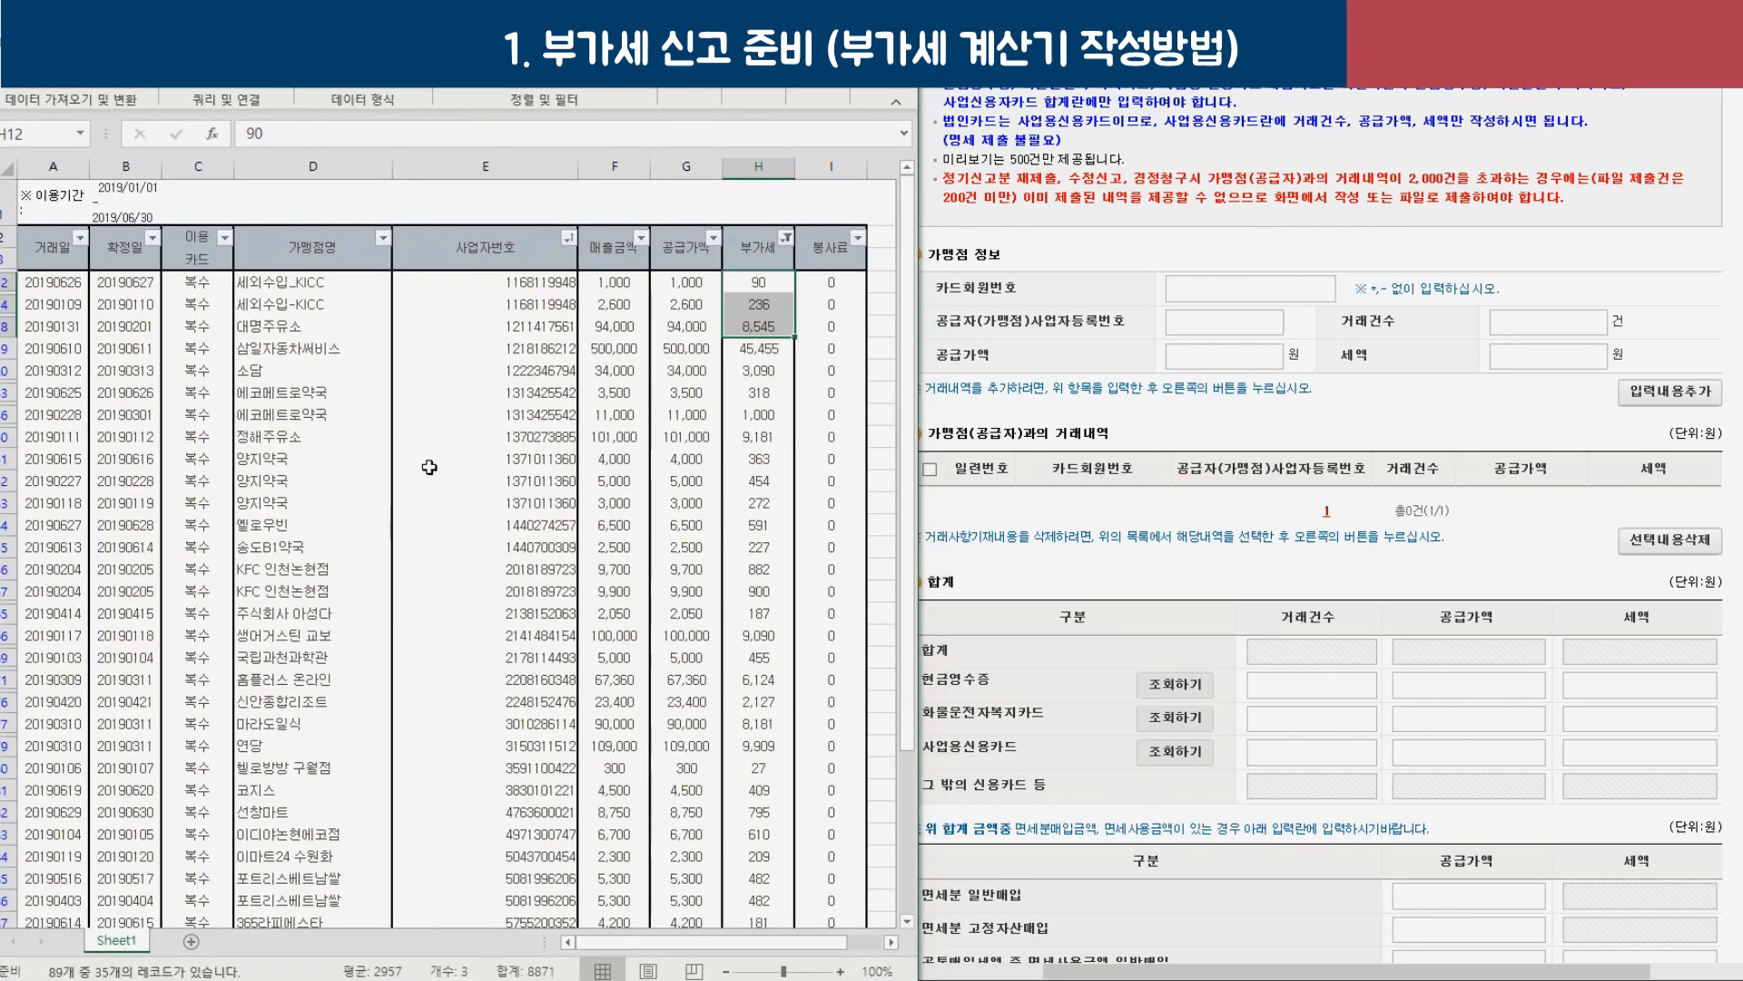
Highlight the three 양지약국 transactions, the 정해주유소 entry and several merchant business numbers.
left_click_drag(272, 458, 289, 502)
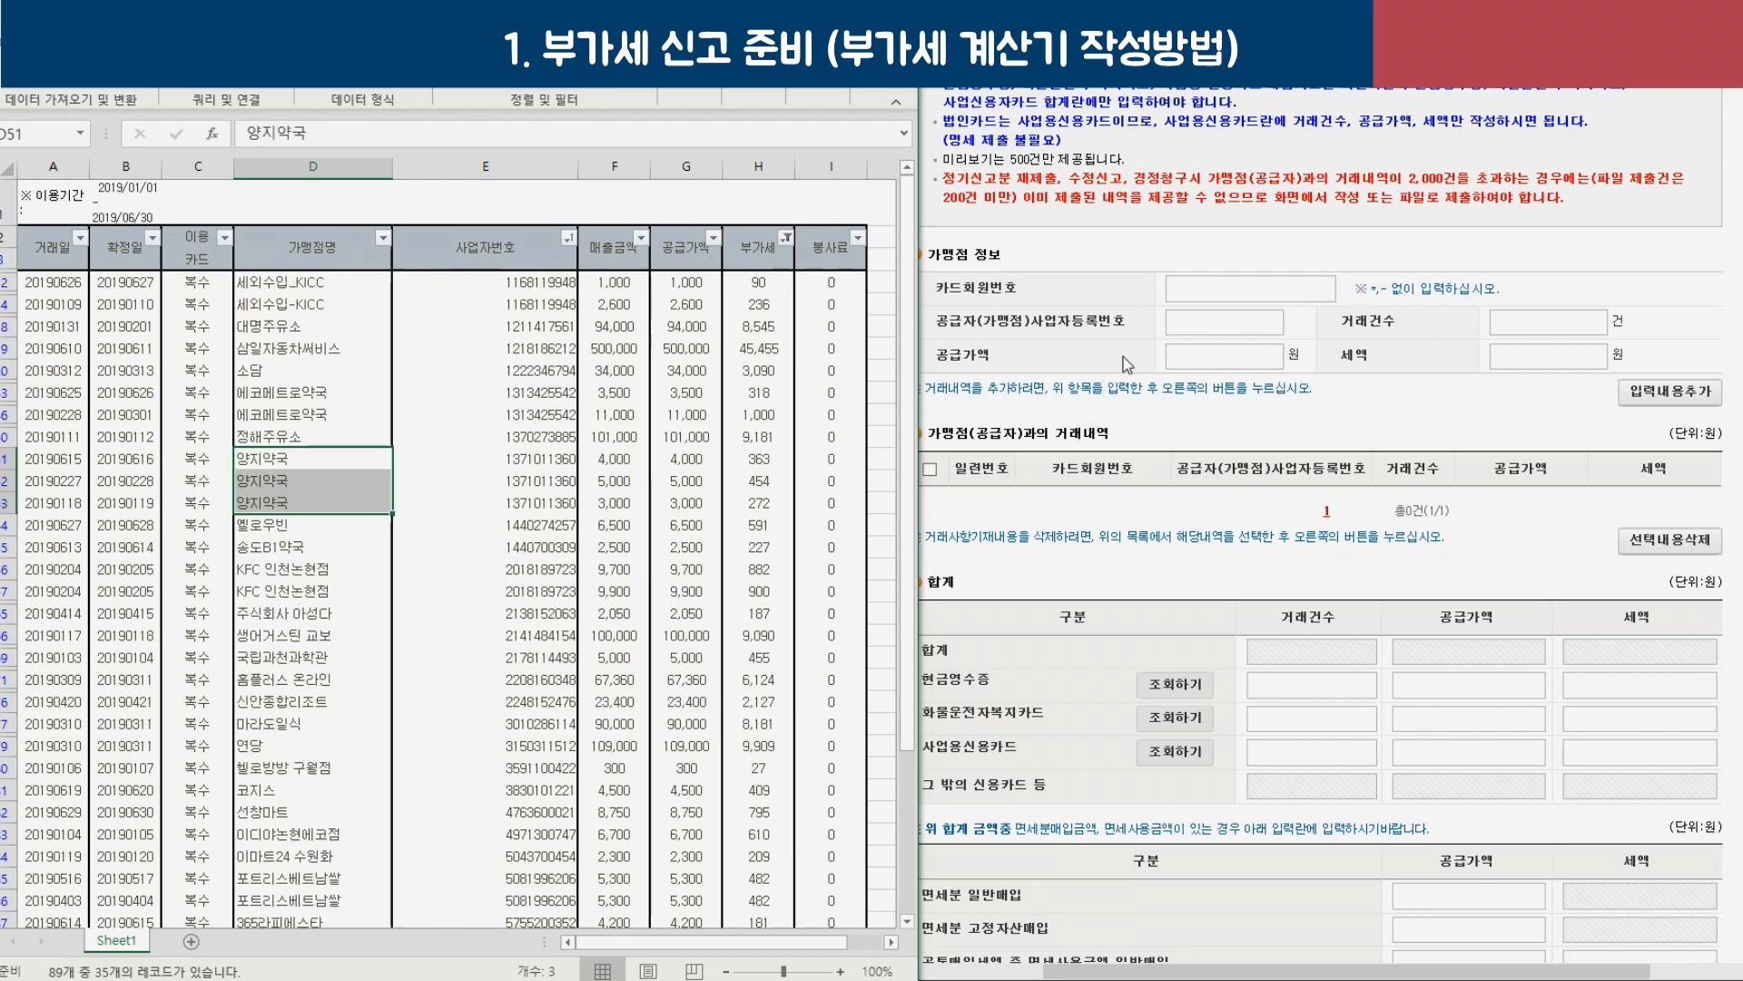
left_click(357, 437)
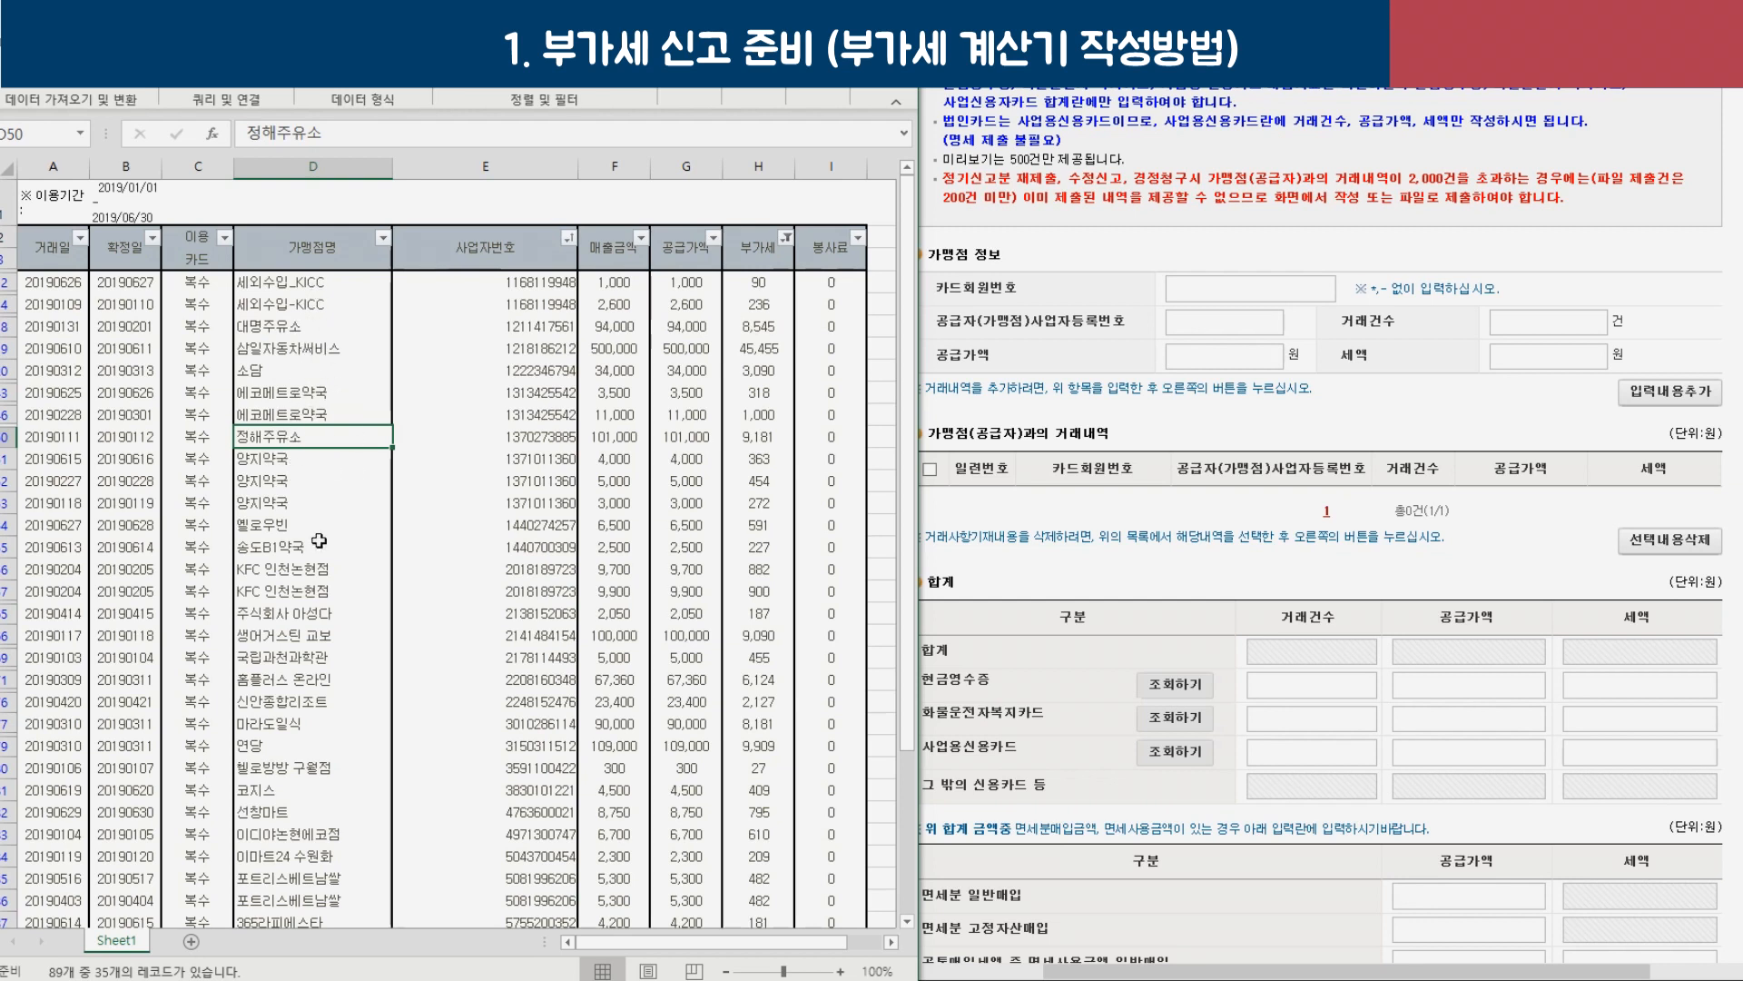
left_click(527, 259)
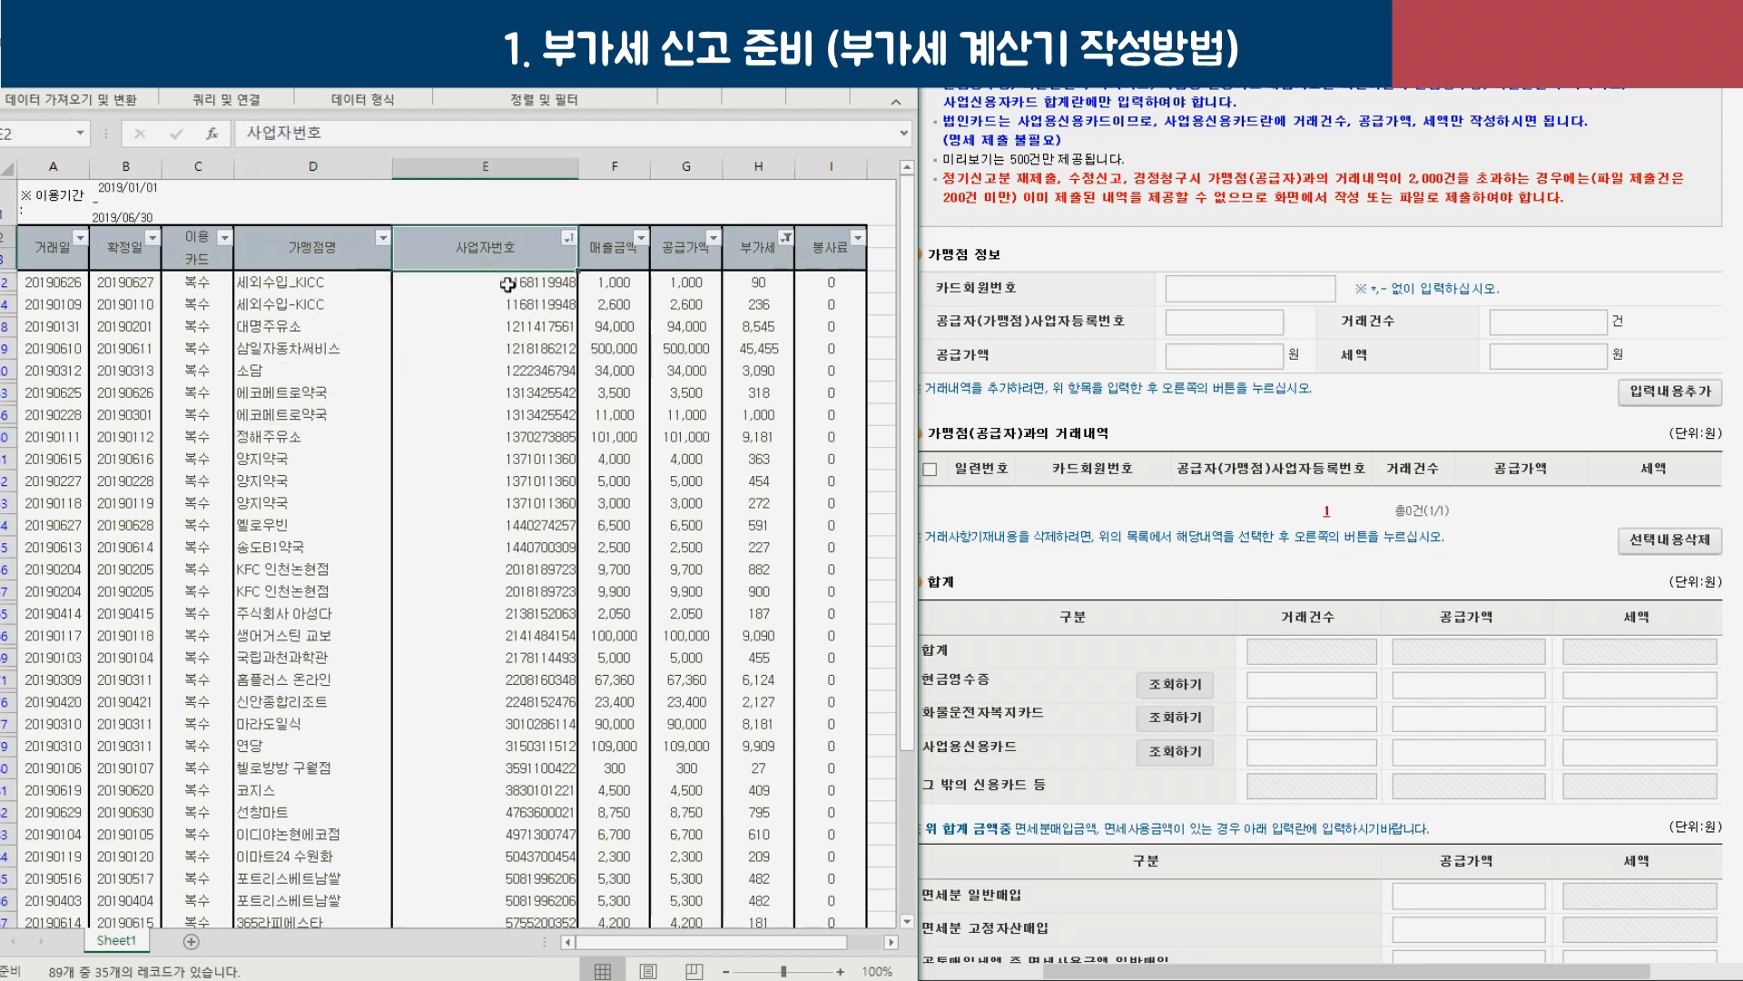
left_click_drag(506, 283, 524, 348)
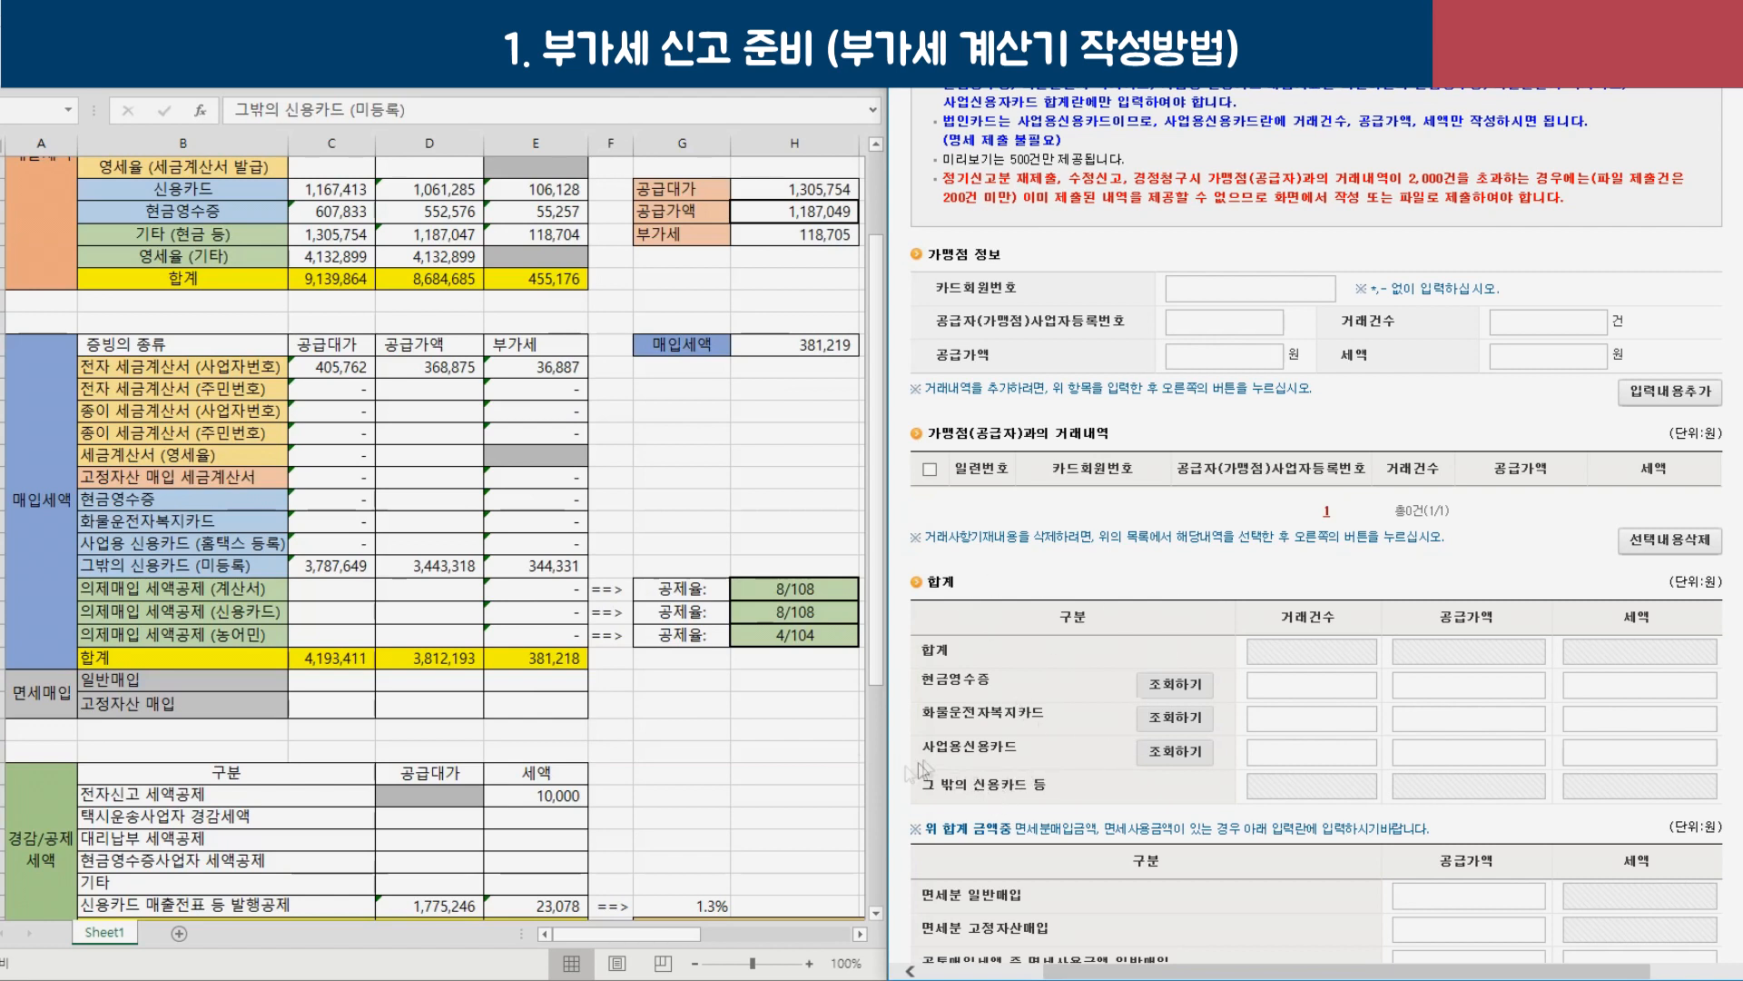
Check the VAT formulas on the business and other credit card rows.
left_click_drag(332, 543, 552, 553)
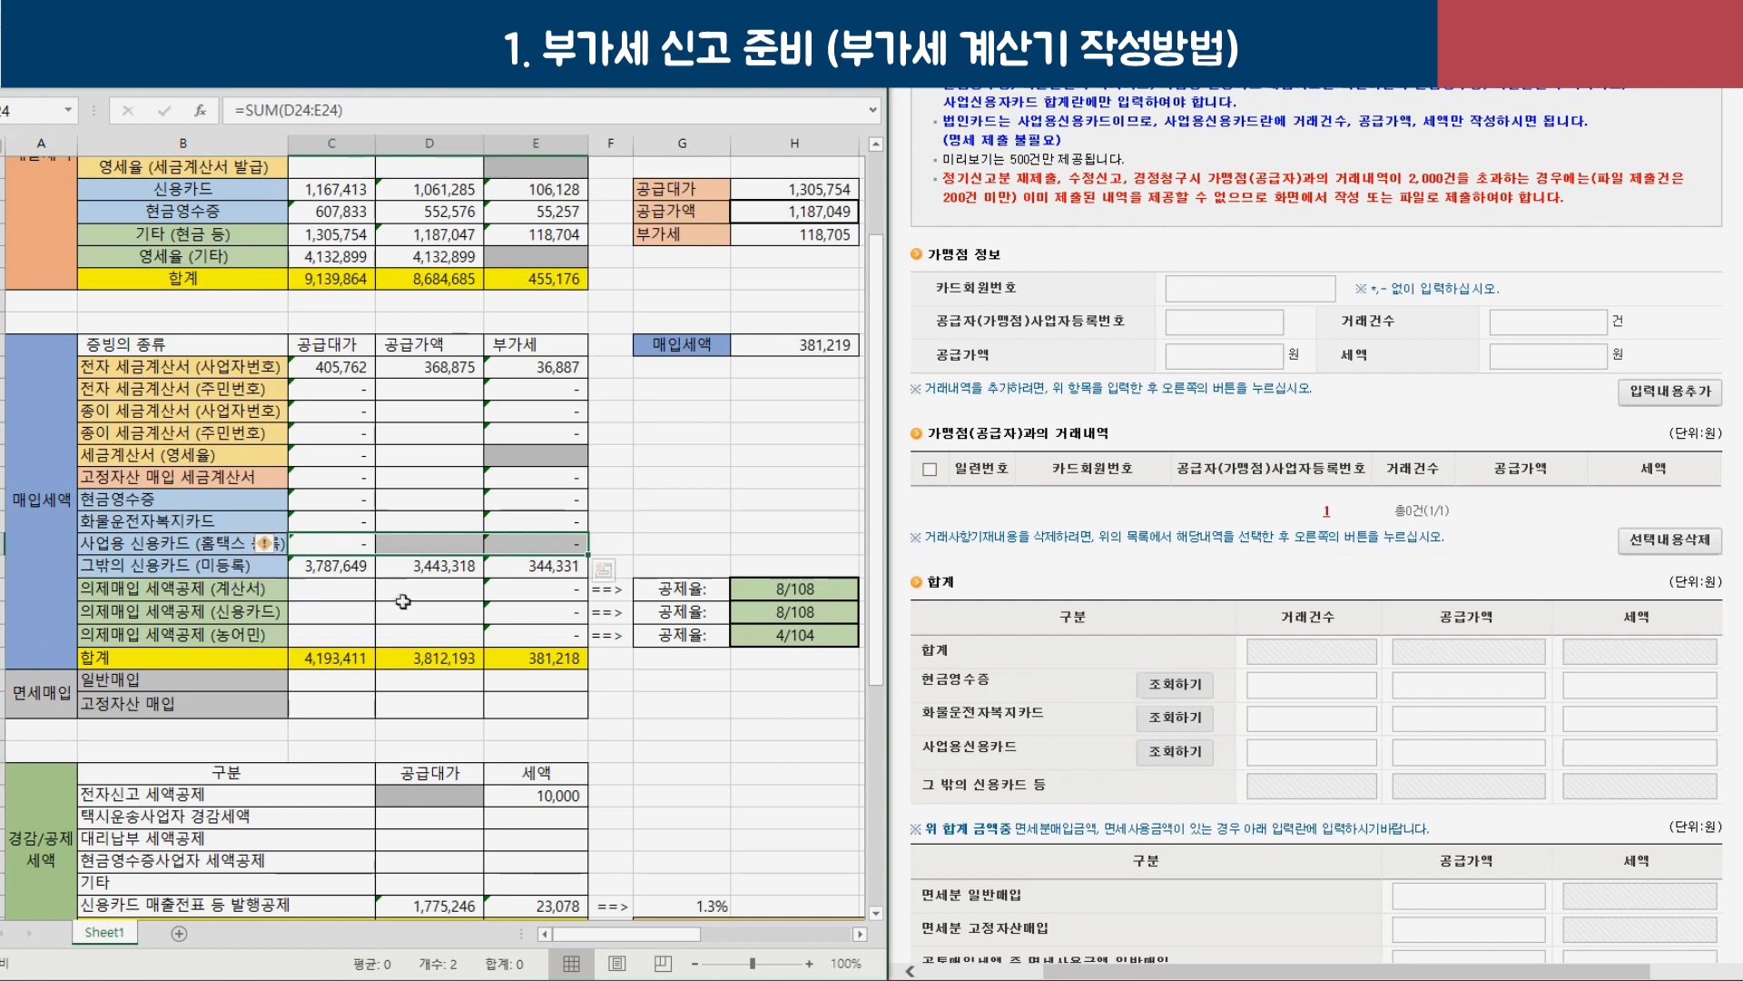
left_click_drag(327, 570, 554, 569)
left_click(540, 568)
scroll(543, 568, "up", 2)
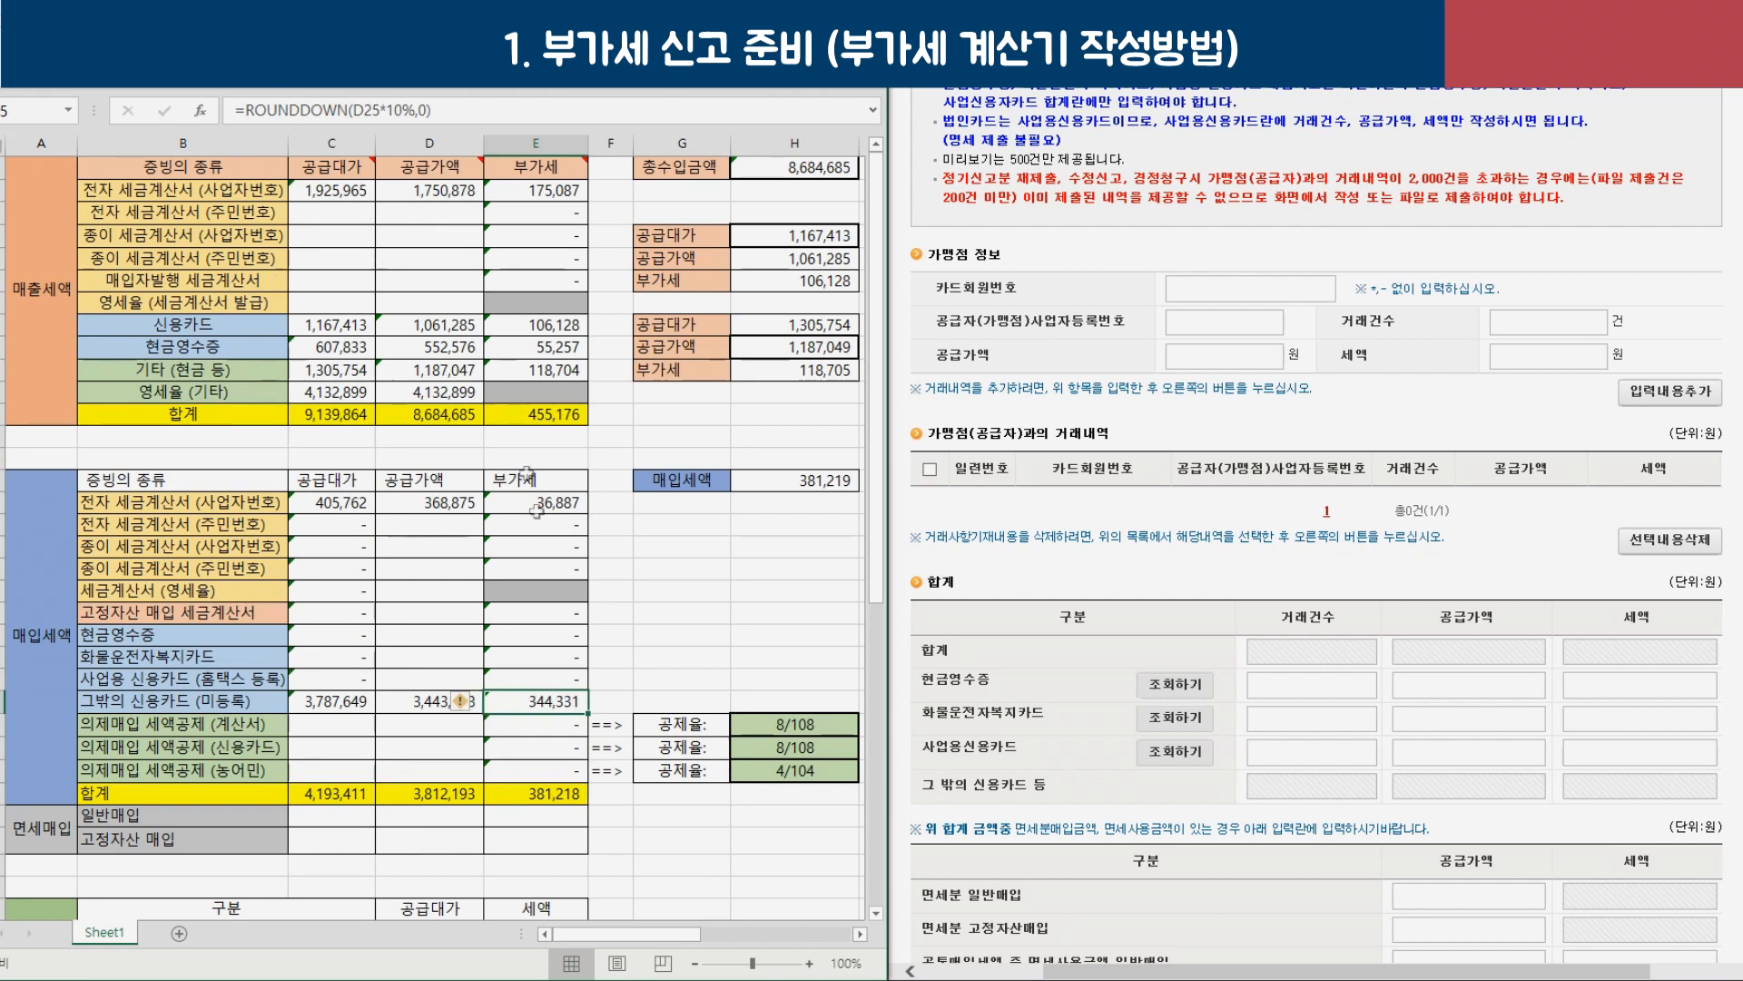
Review the cash receipt and card rows, then the new 일반매입 (기타) and 고정자산 매입 (기타) rows.
left_click_drag(191, 701, 535, 704)
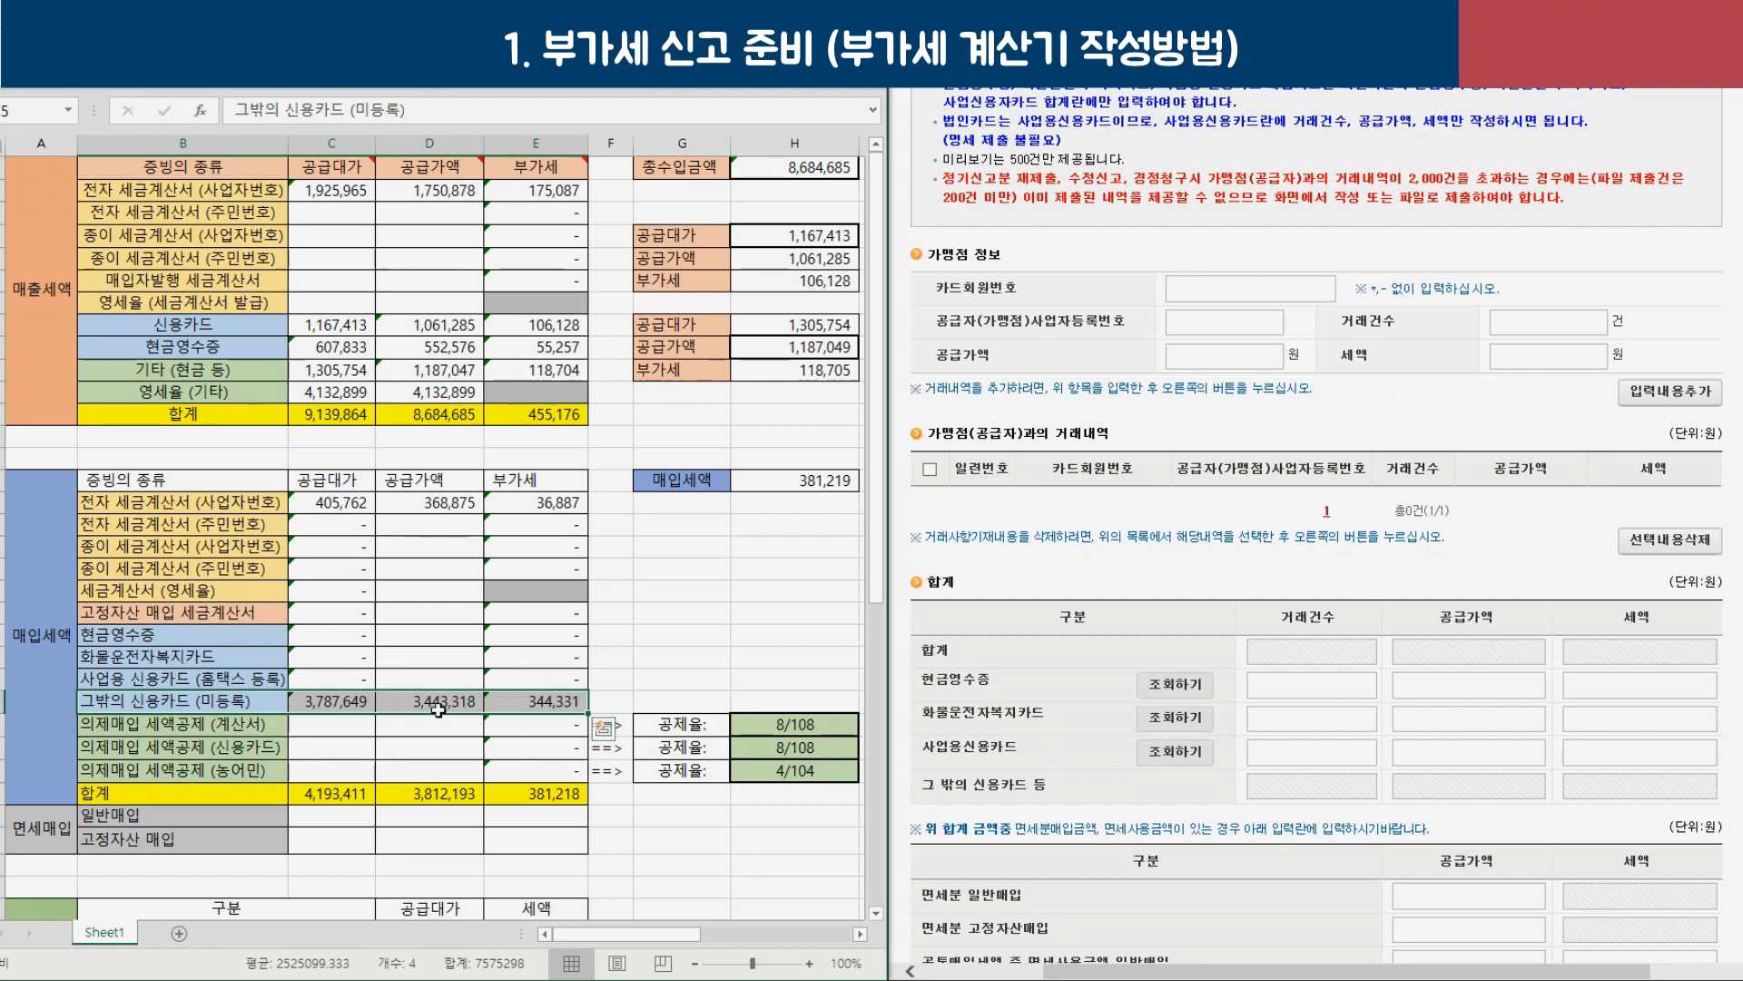
left_click_drag(191, 634, 549, 699)
scroll(1301, 549, "down", 3)
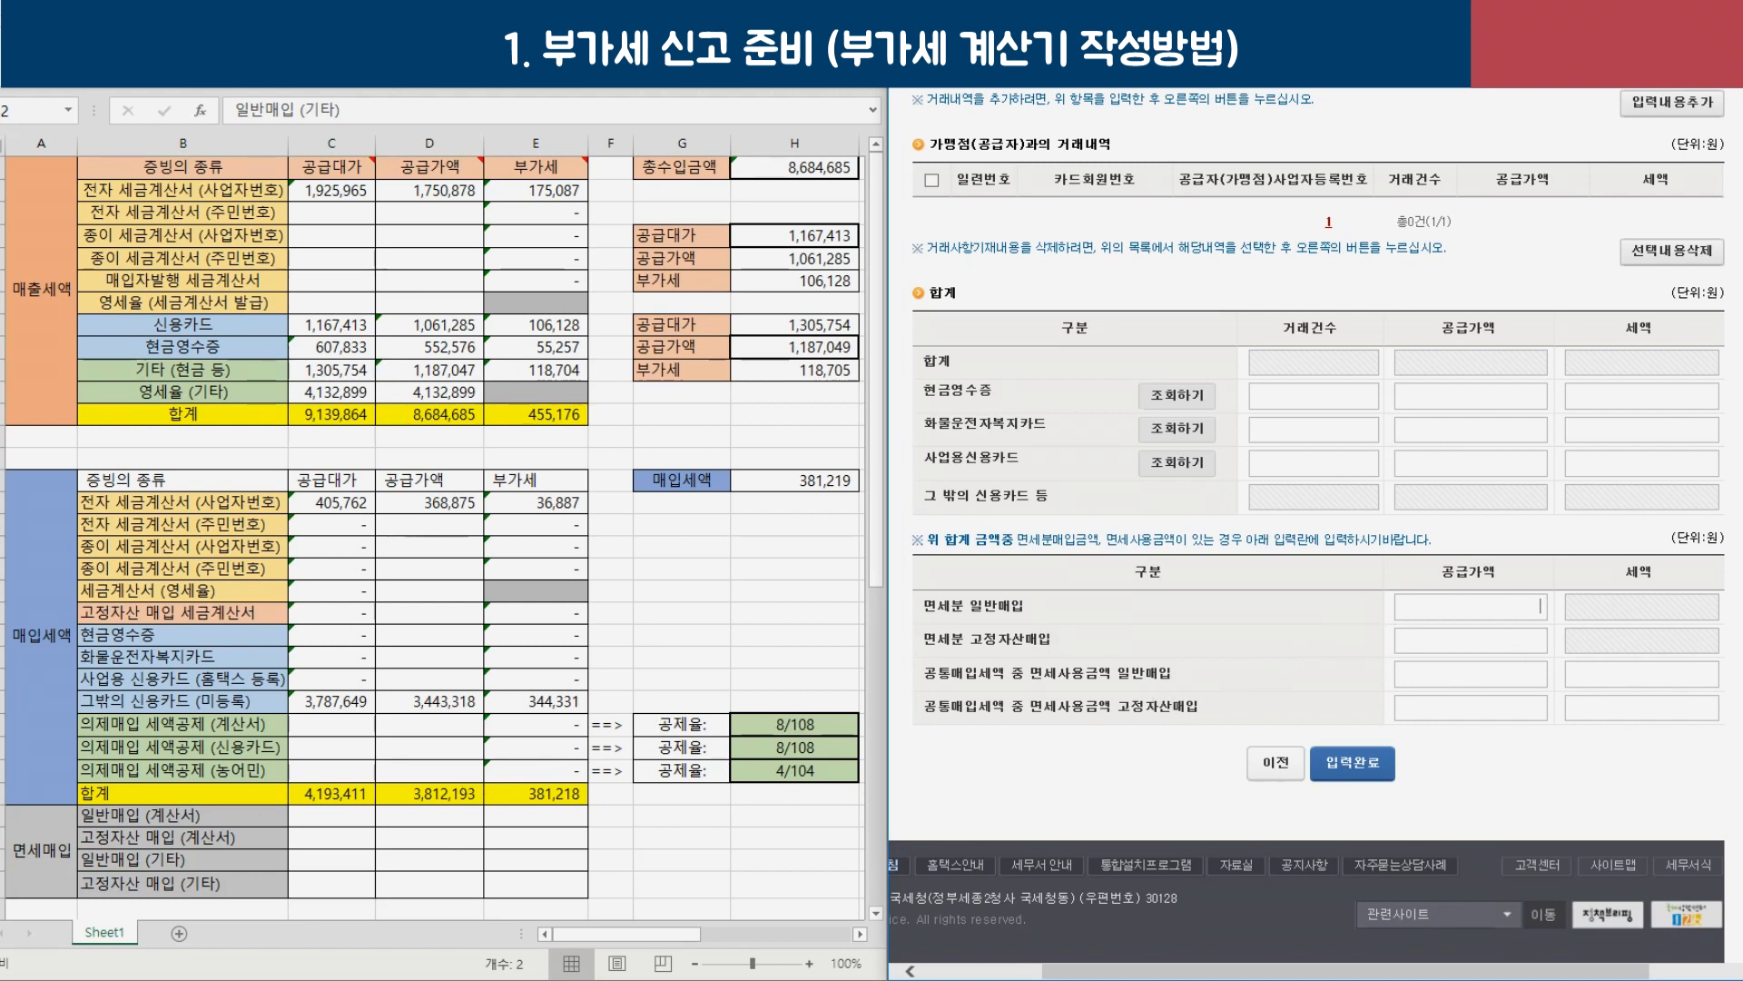
left_click_drag(105, 867, 531, 876)
left_click(926, 755)
Return to the 그 밖의 공제매입세액 명세 page and compare 의제매입세액 with Excel's 8/108 and 4/104 rows.
left_click(1276, 774)
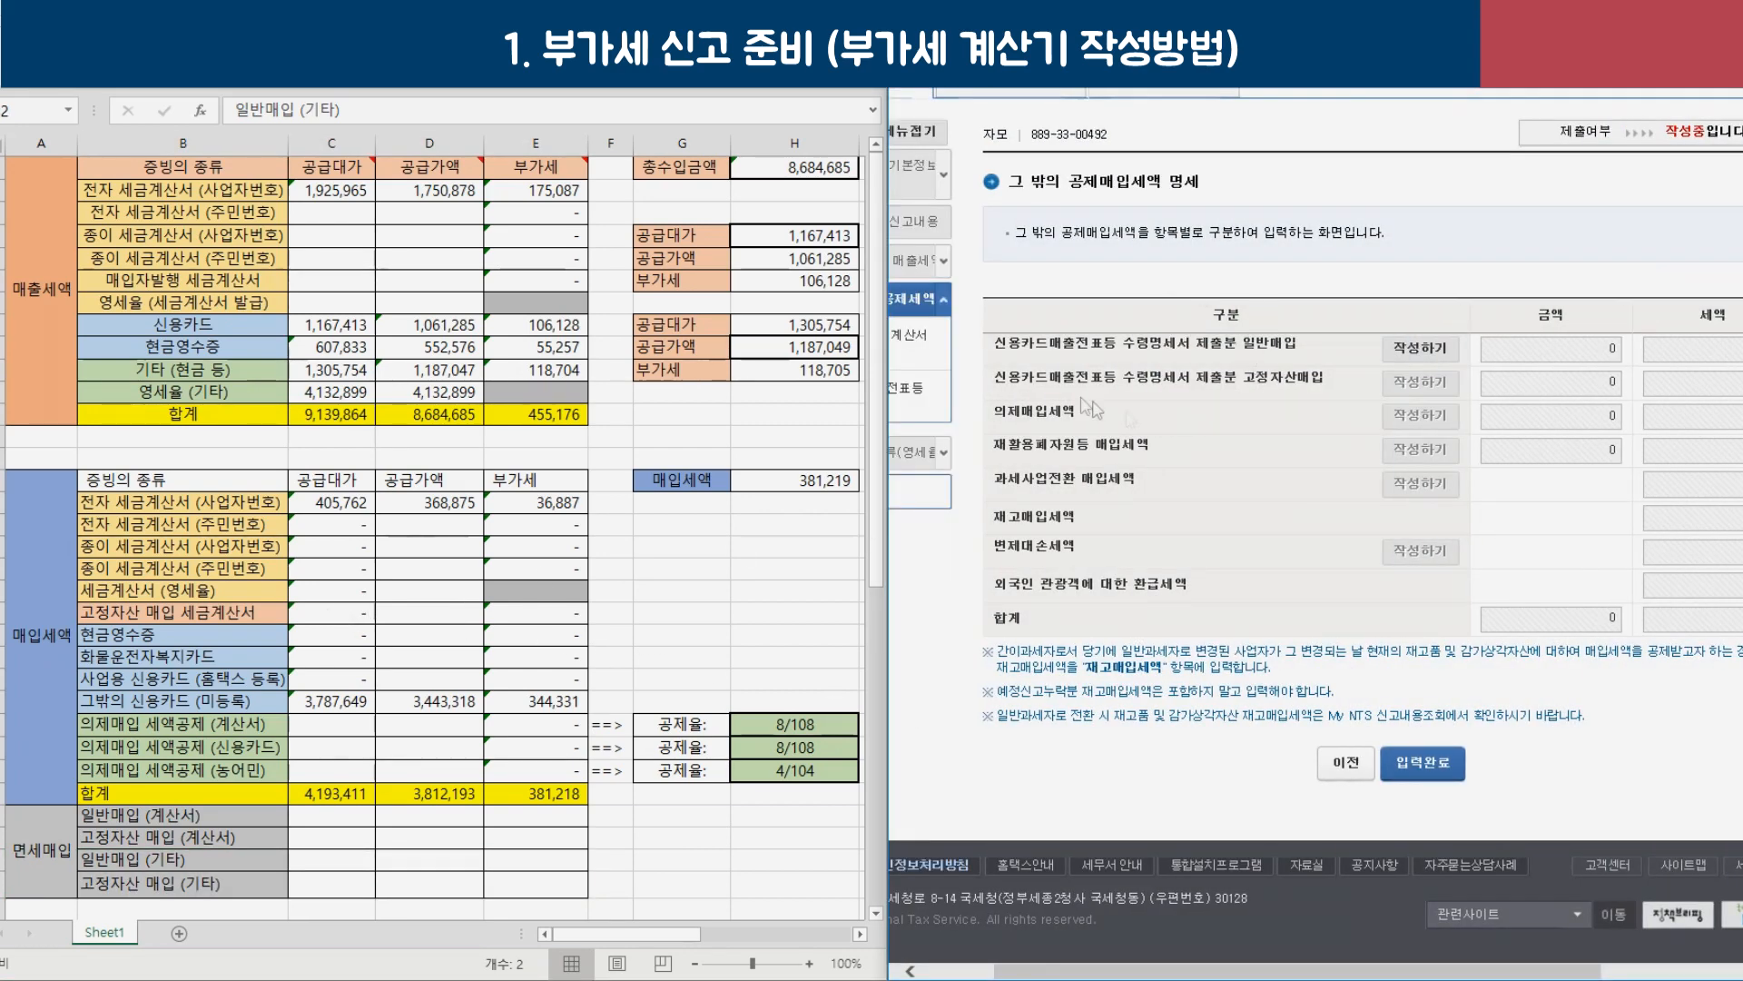
left_click_drag(991, 413, 1089, 425)
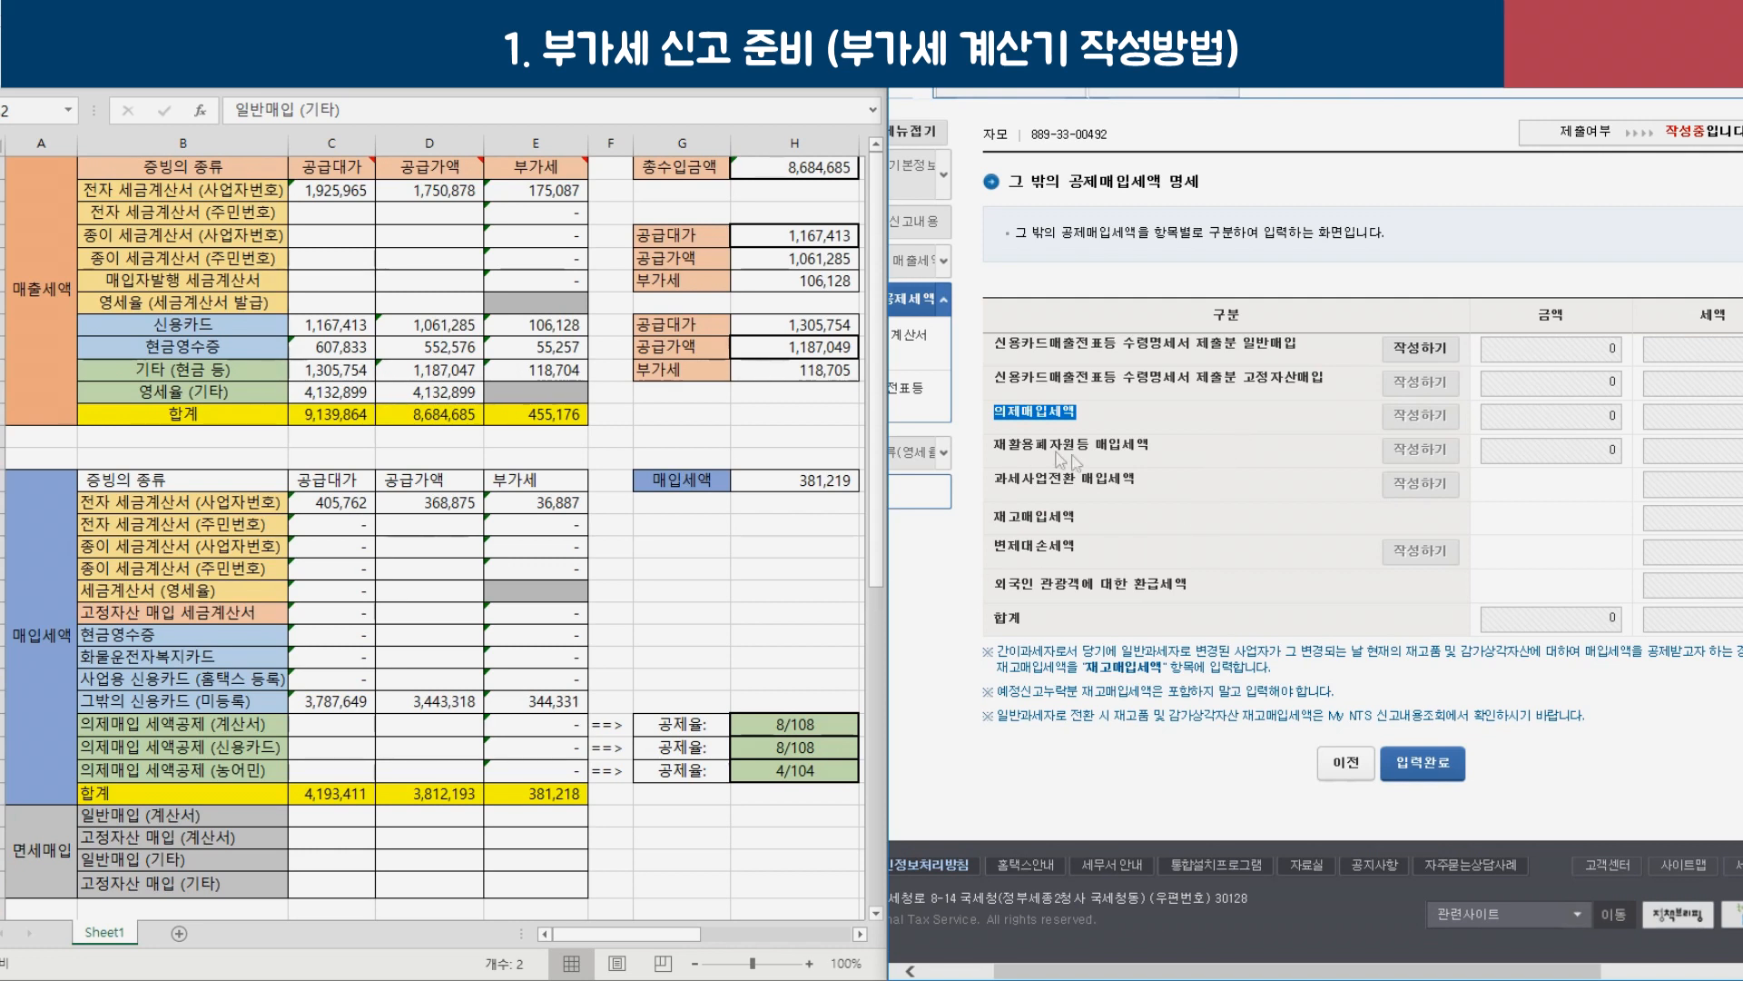
left_click(367, 728)
left_click_drag(372, 736, 404, 762)
left_click(424, 724)
left_click_drag(510, 734, 536, 763)
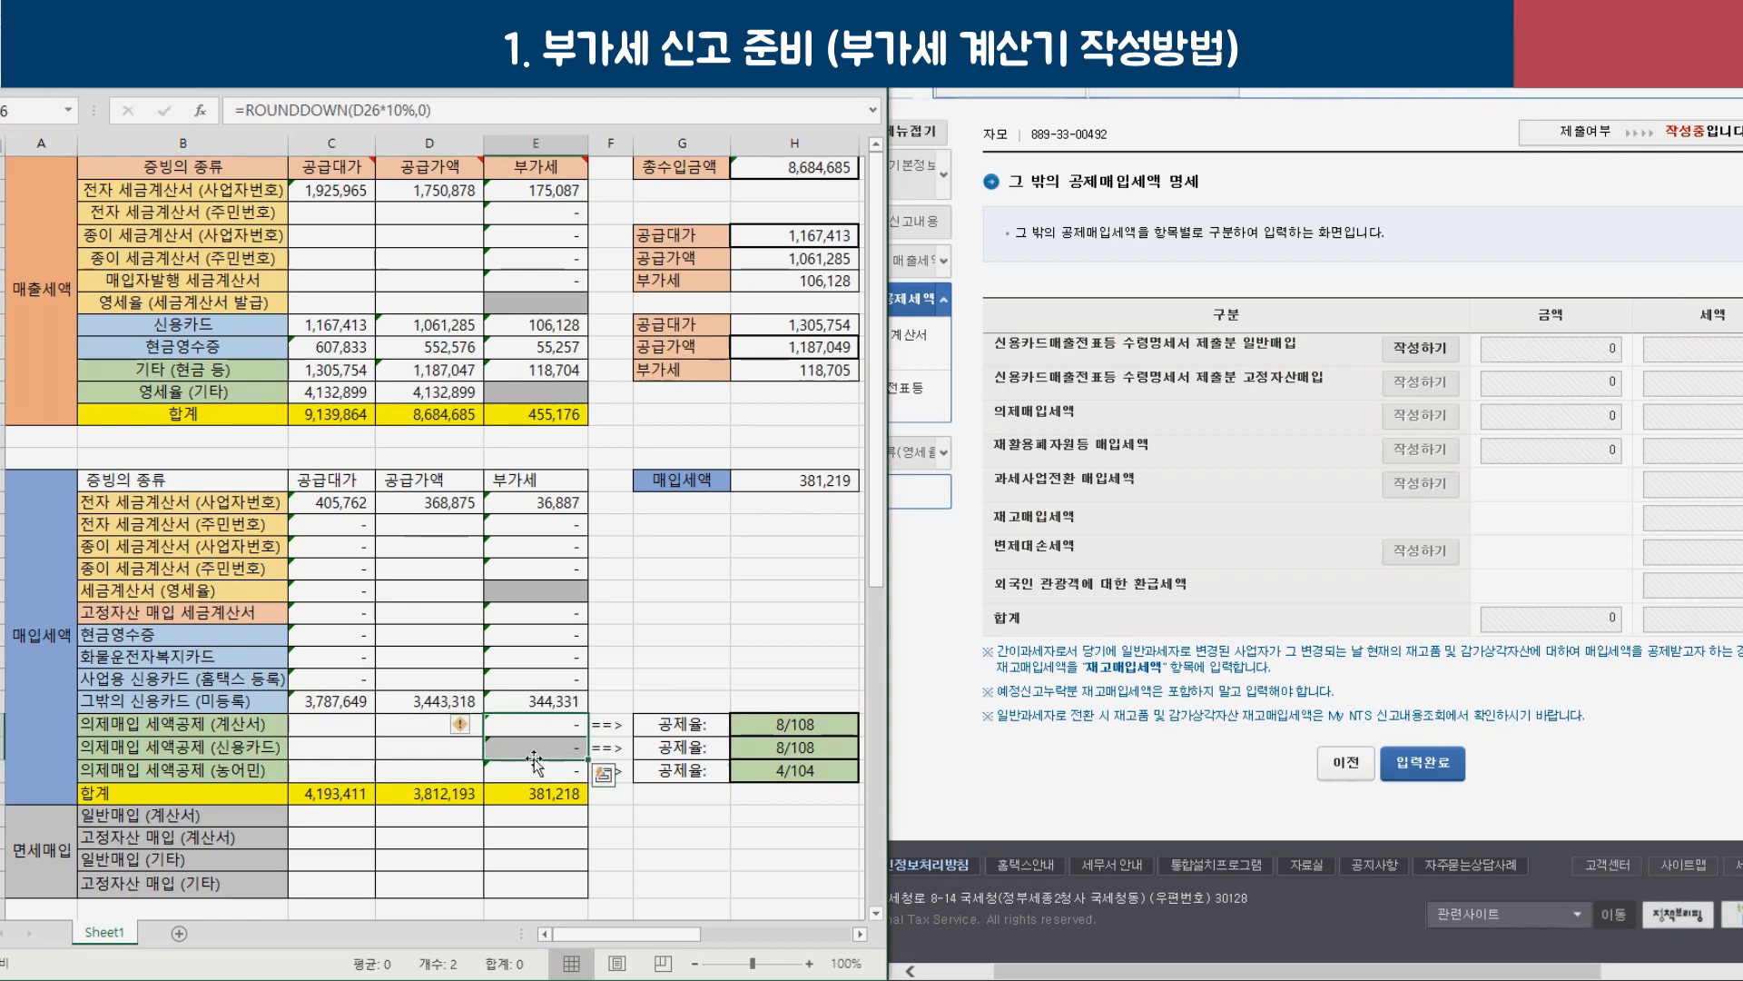
left_click(614, 681)
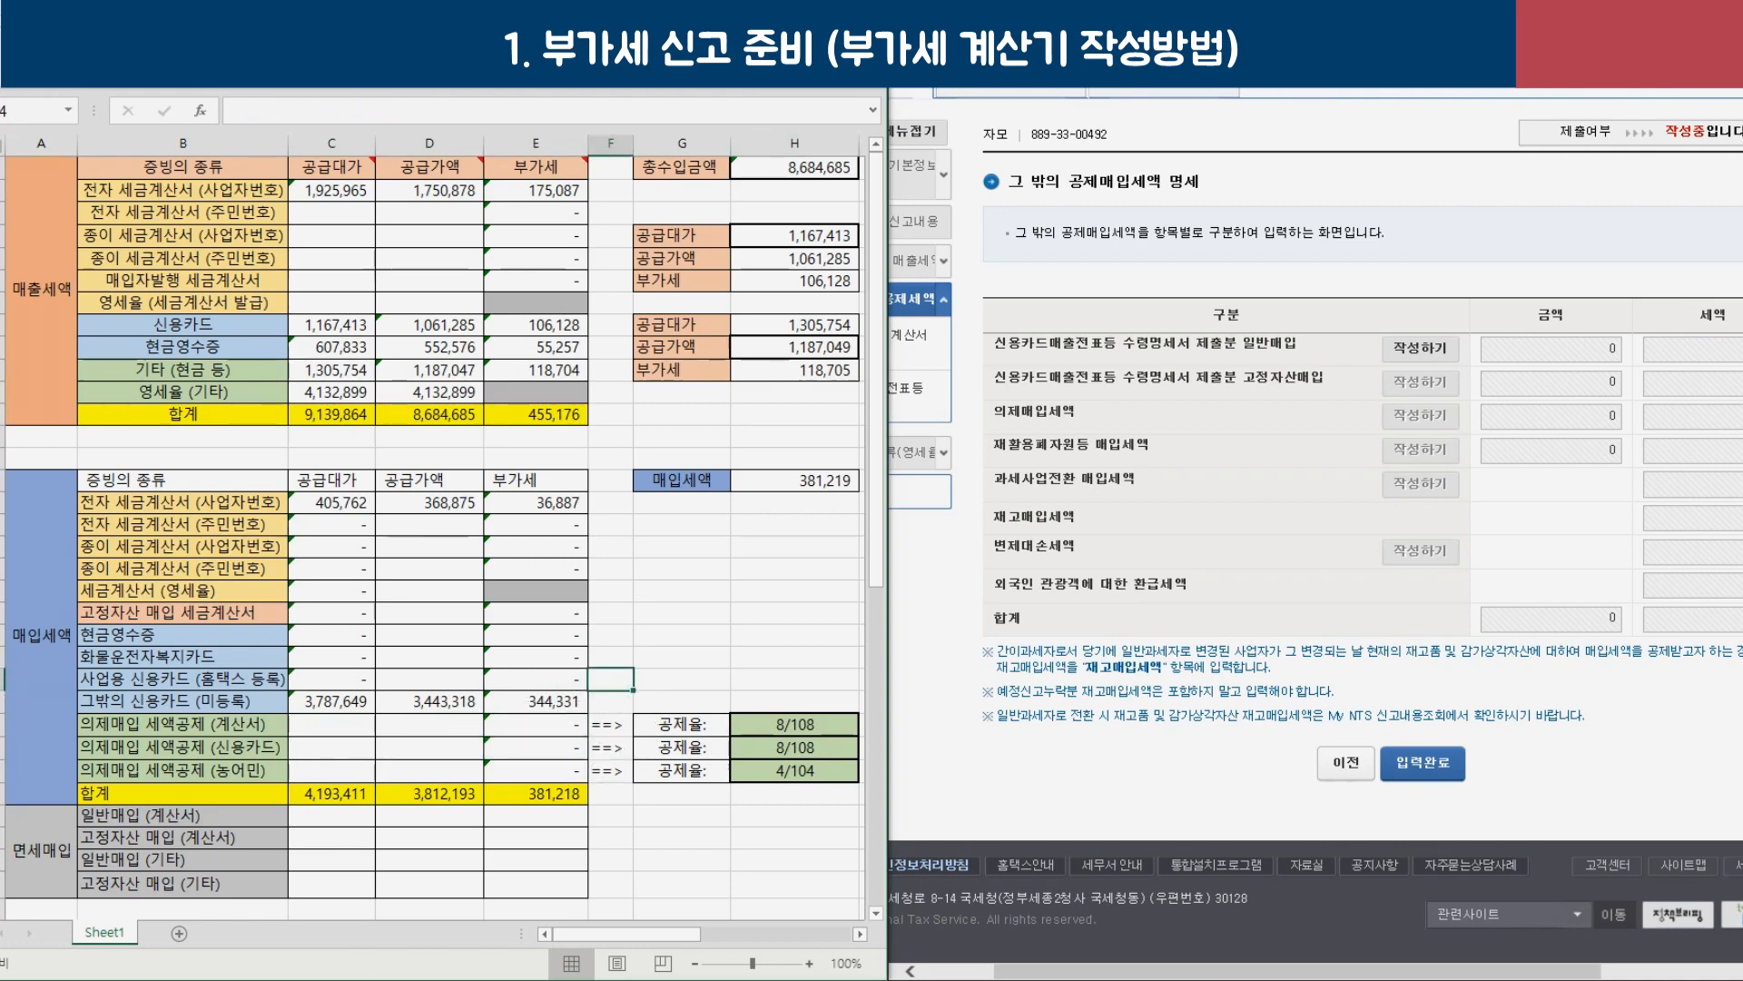
Review the restaurant deemed purchase rates 8/108 and 7.41% and their reference notes.
key("super+Up")
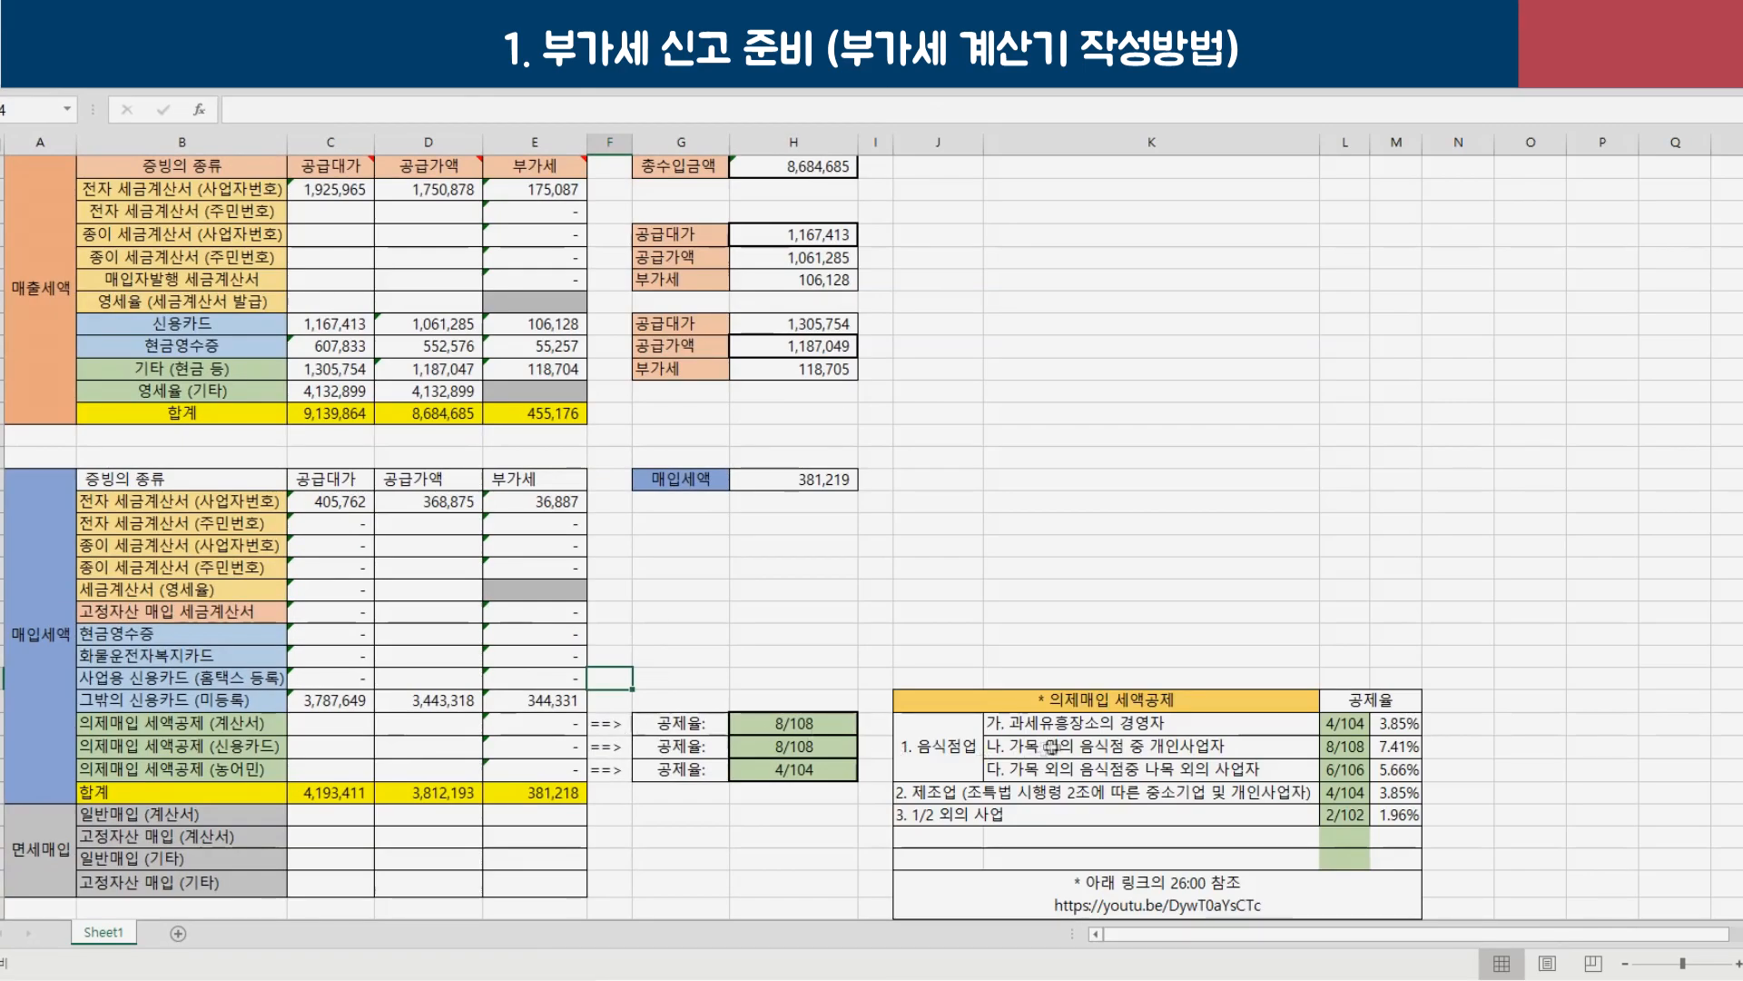
scroll(1040, 750, "down", 1)
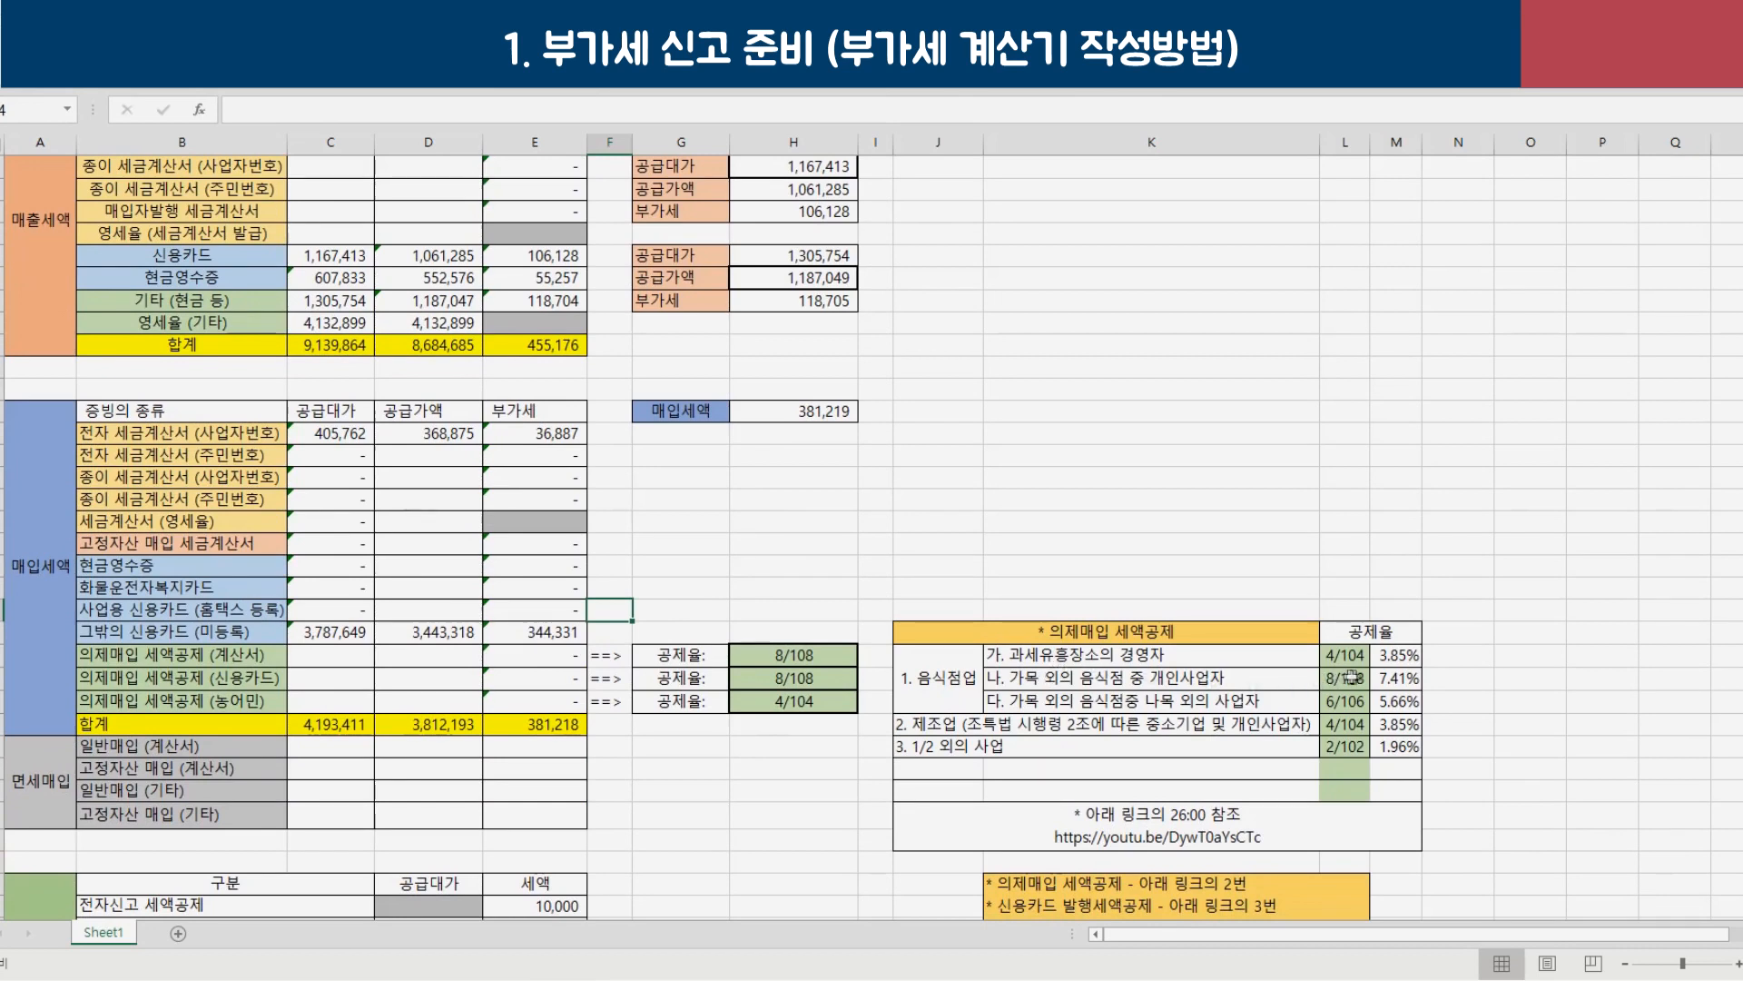
left_click_drag(1045, 656, 1058, 720)
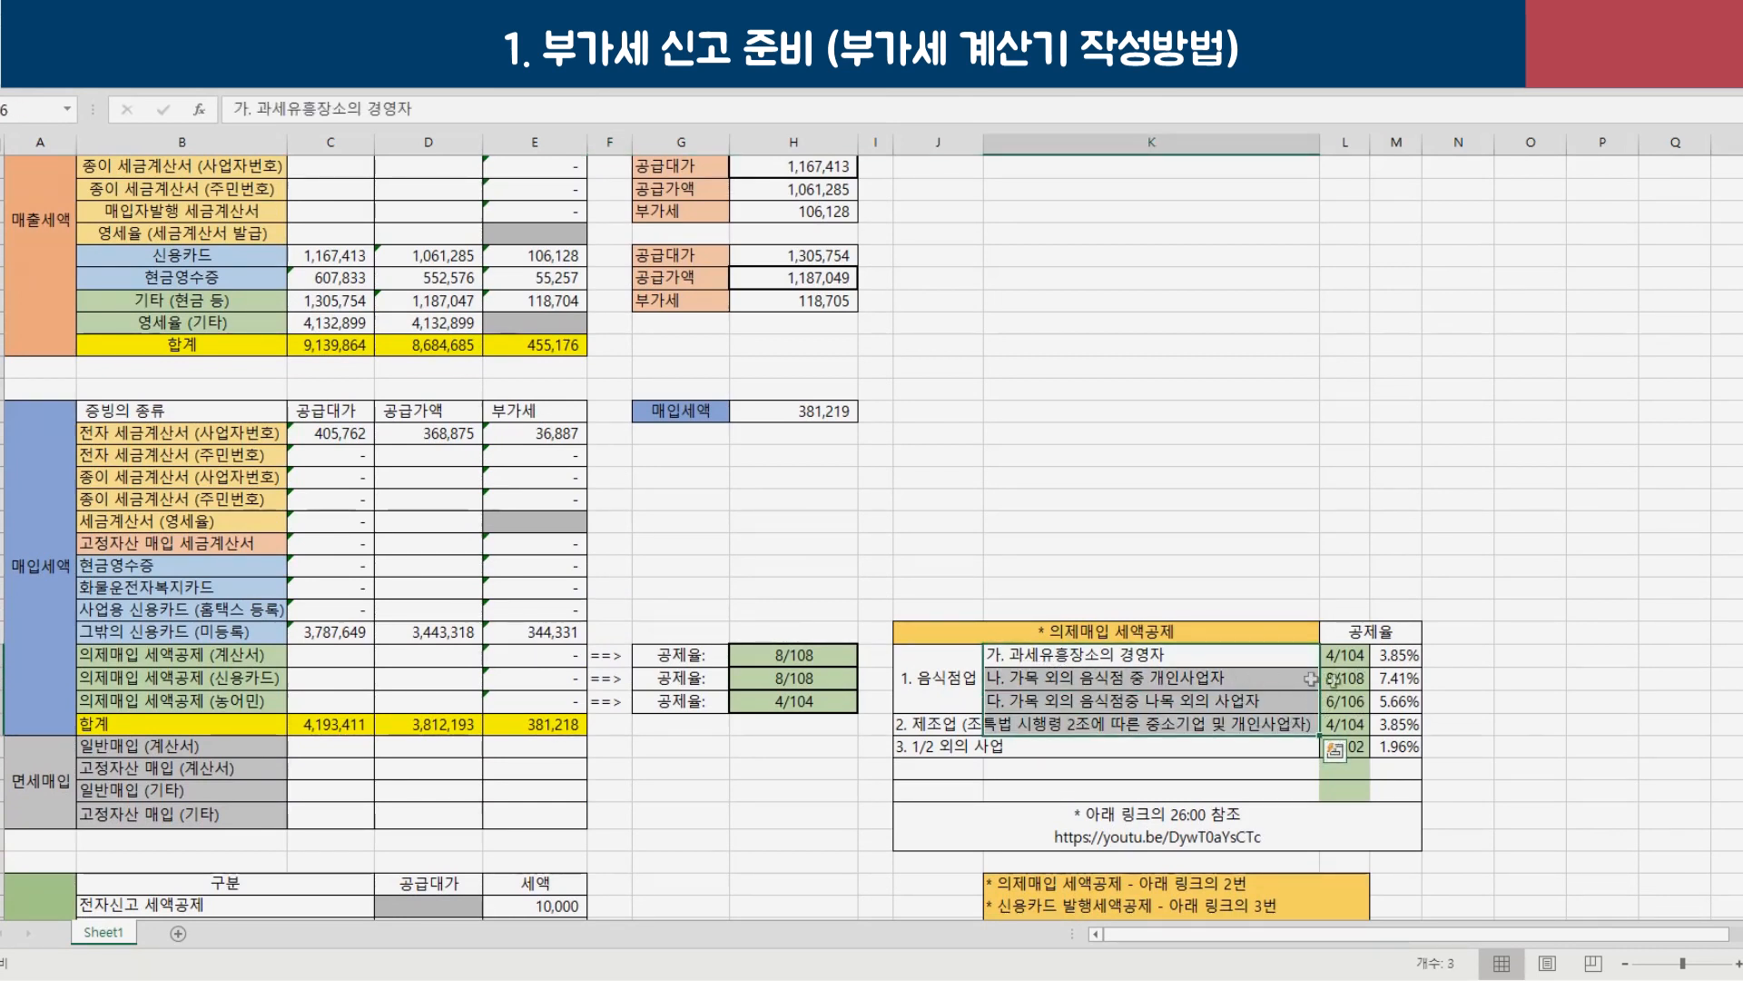
left_click(1331, 684)
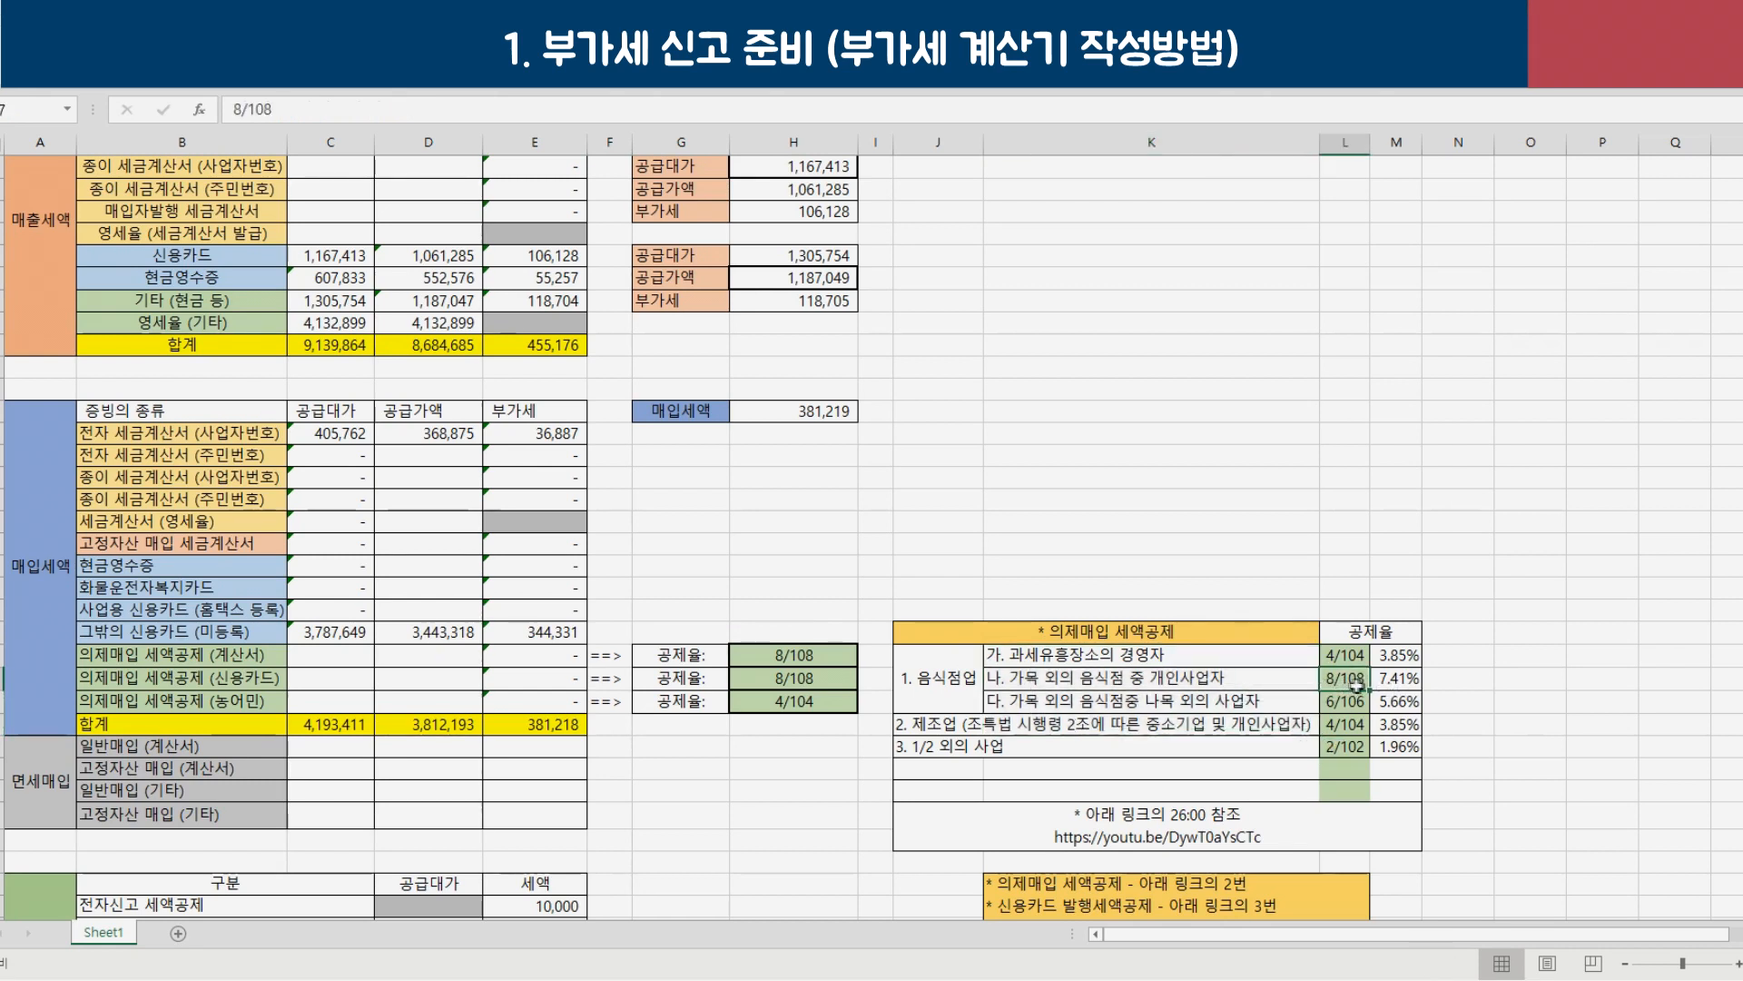
left_click(1399, 681)
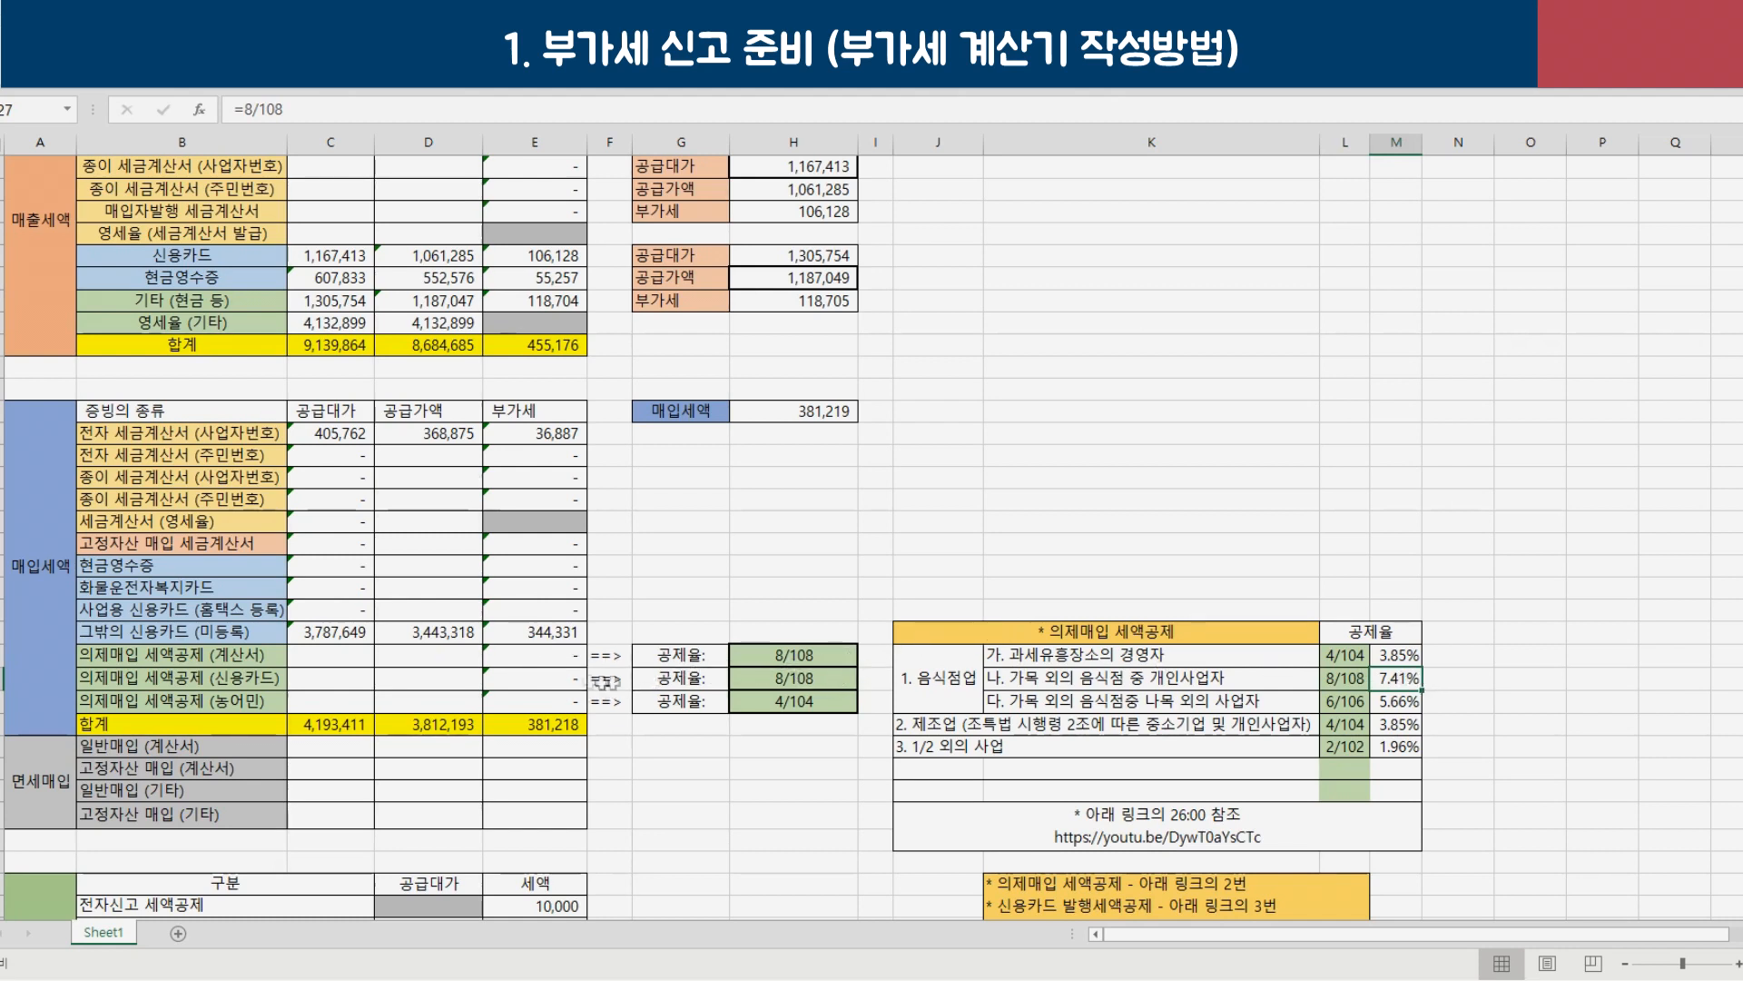
left_click(1140, 828)
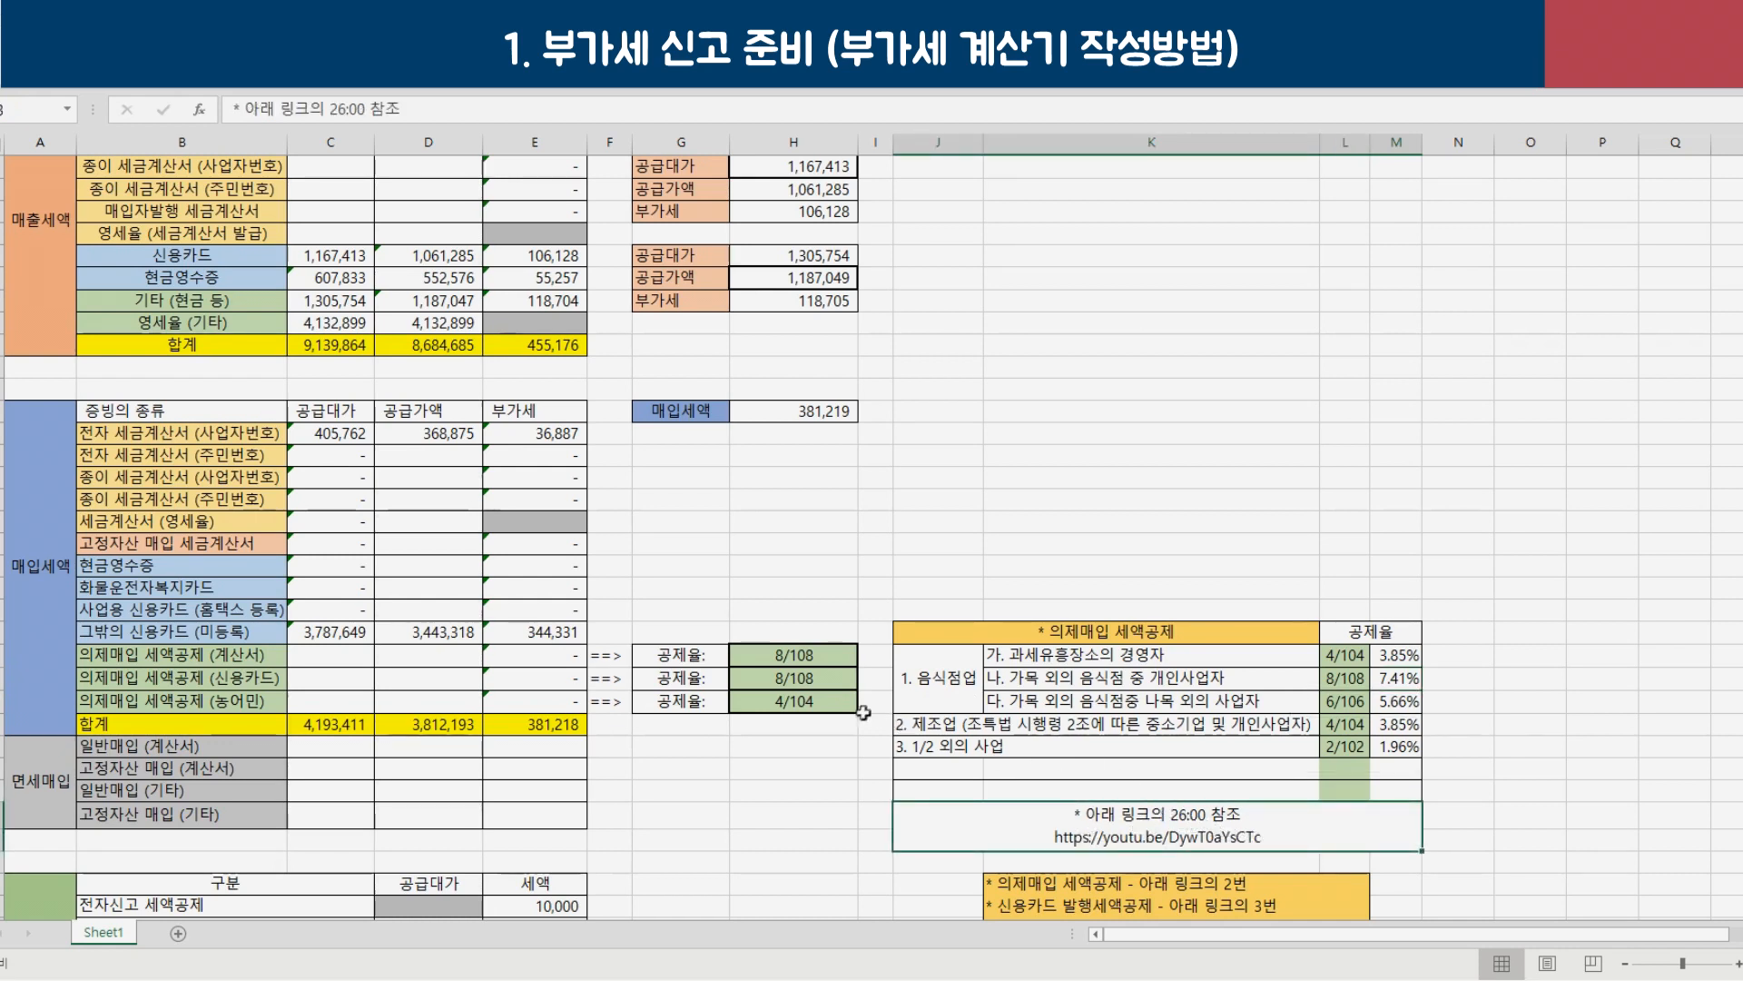
scroll(1222, 787, "down", 2)
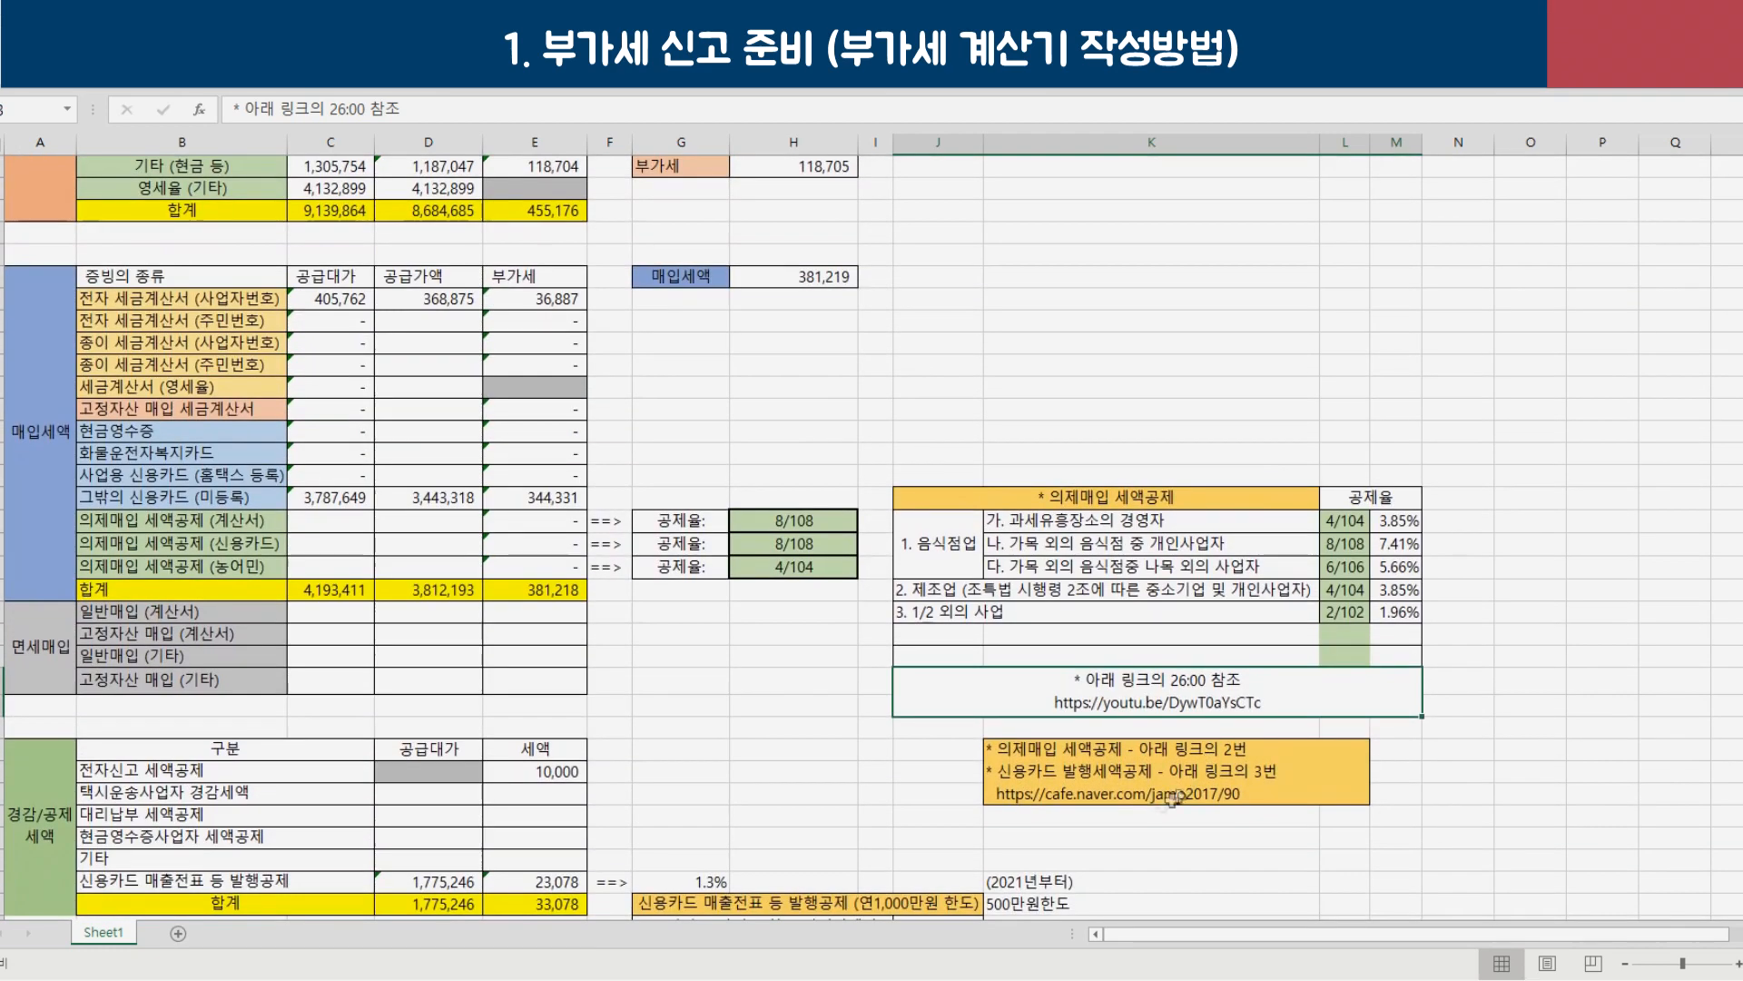
left_click(1146, 797)
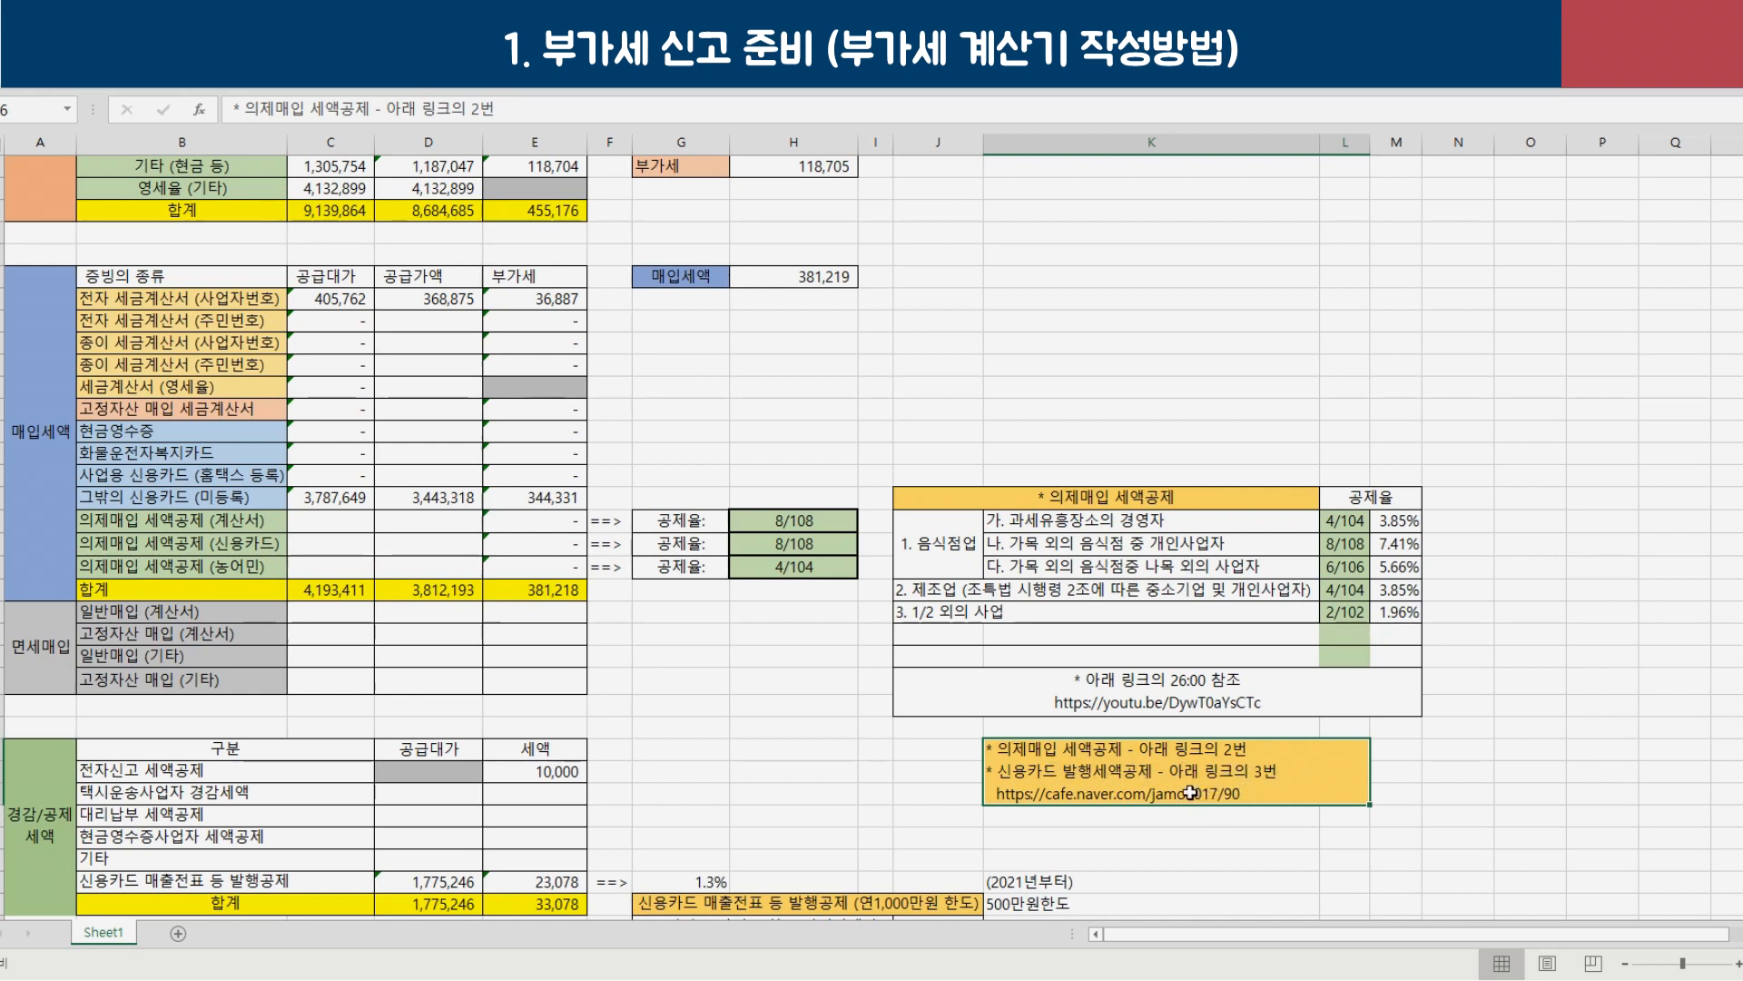
Locate the 전자신고 세액공제 row showing 10,000 in the 경감/공제 세액 table.
left_click(182, 566)
left_click_drag(326, 526, 572, 565)
scroll(430, 639, "up", 1)
scroll(430, 638, "down", 4)
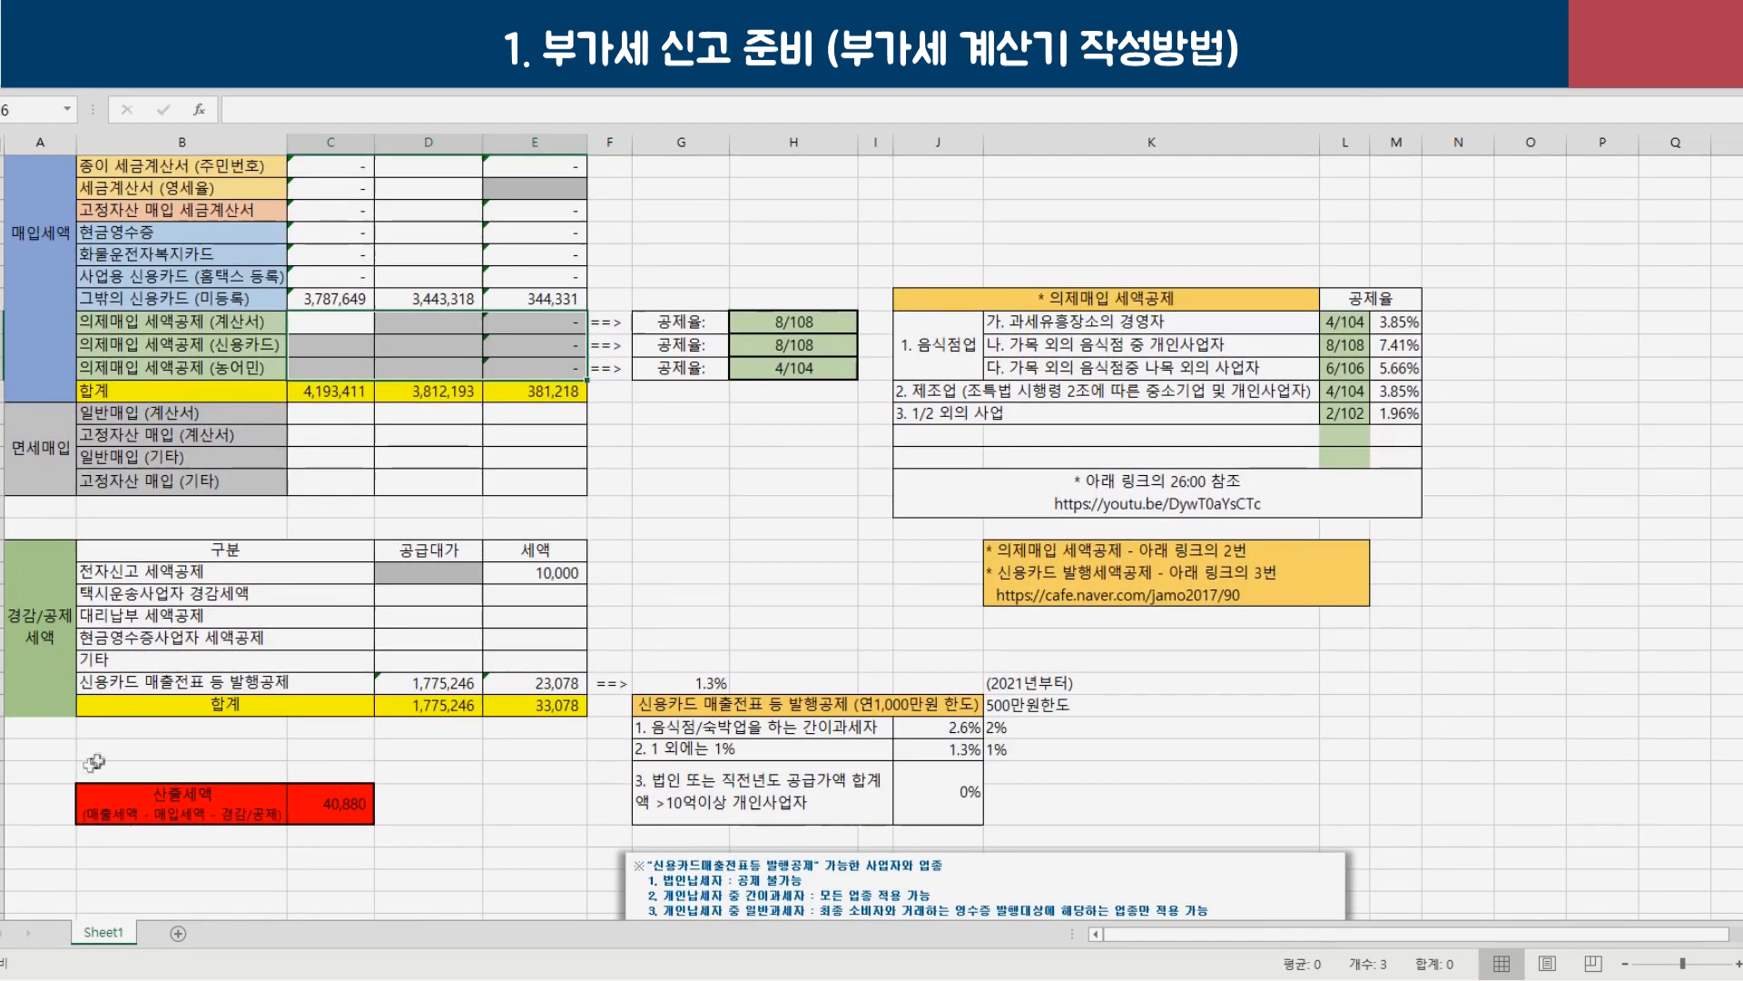
left_click(61, 644)
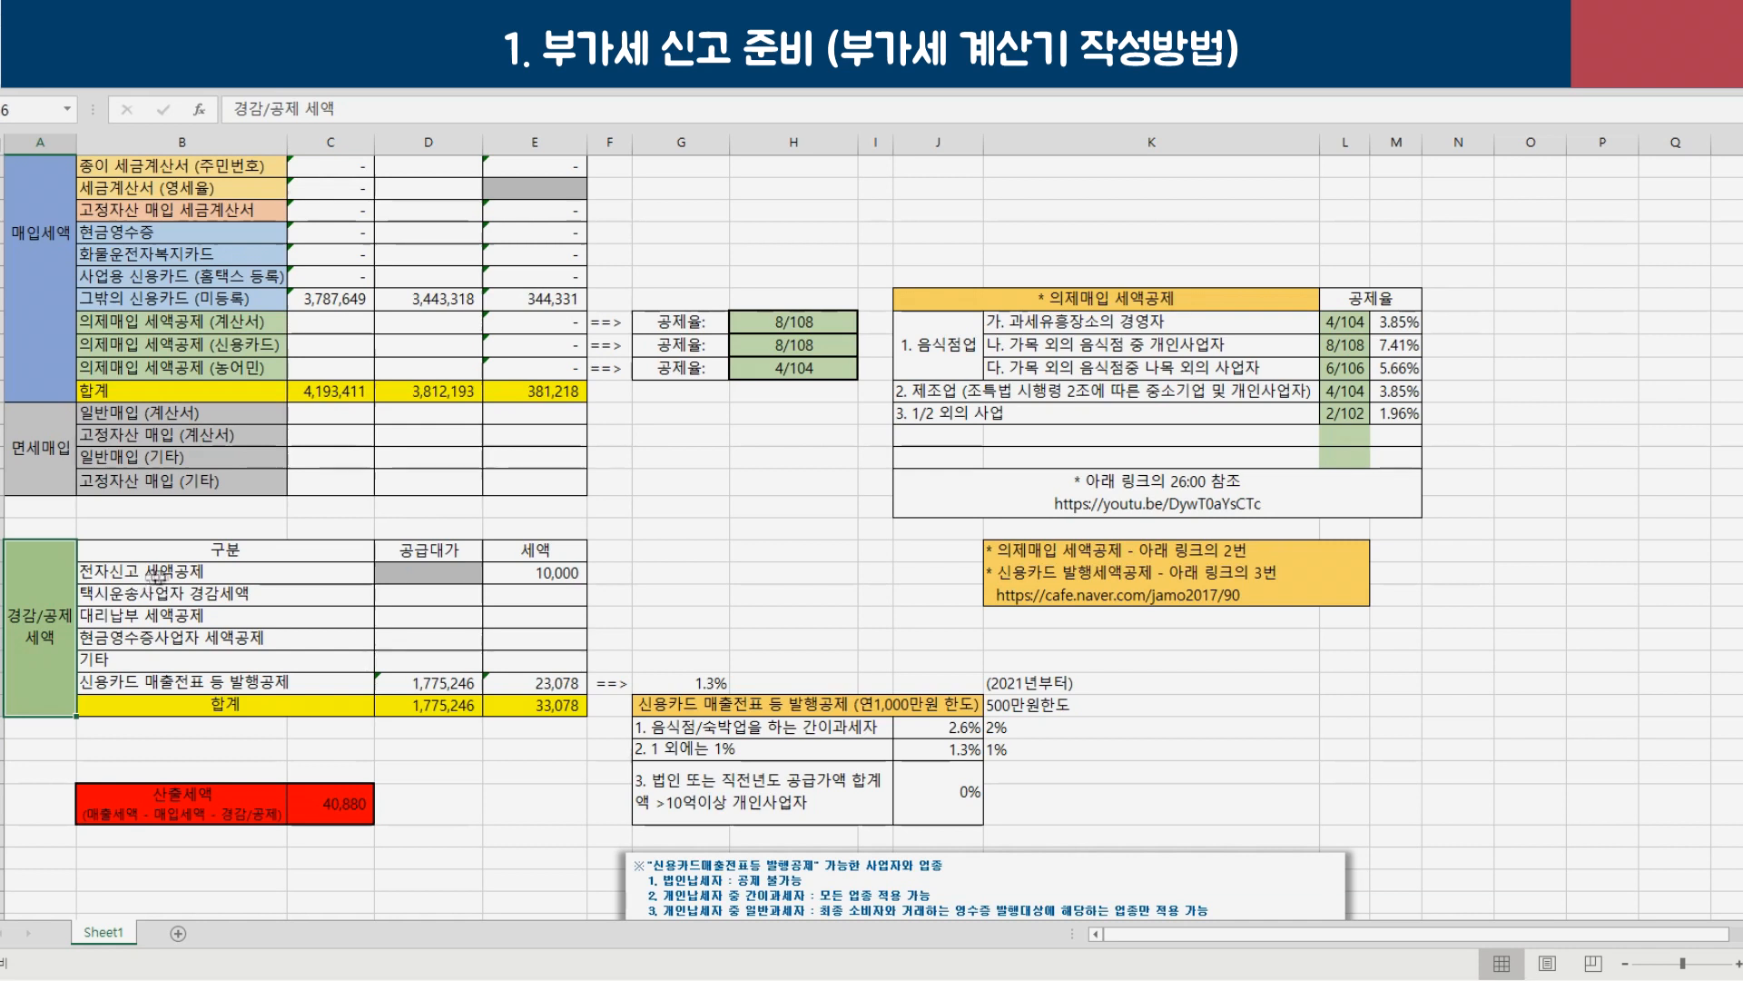
left_click(178, 574)
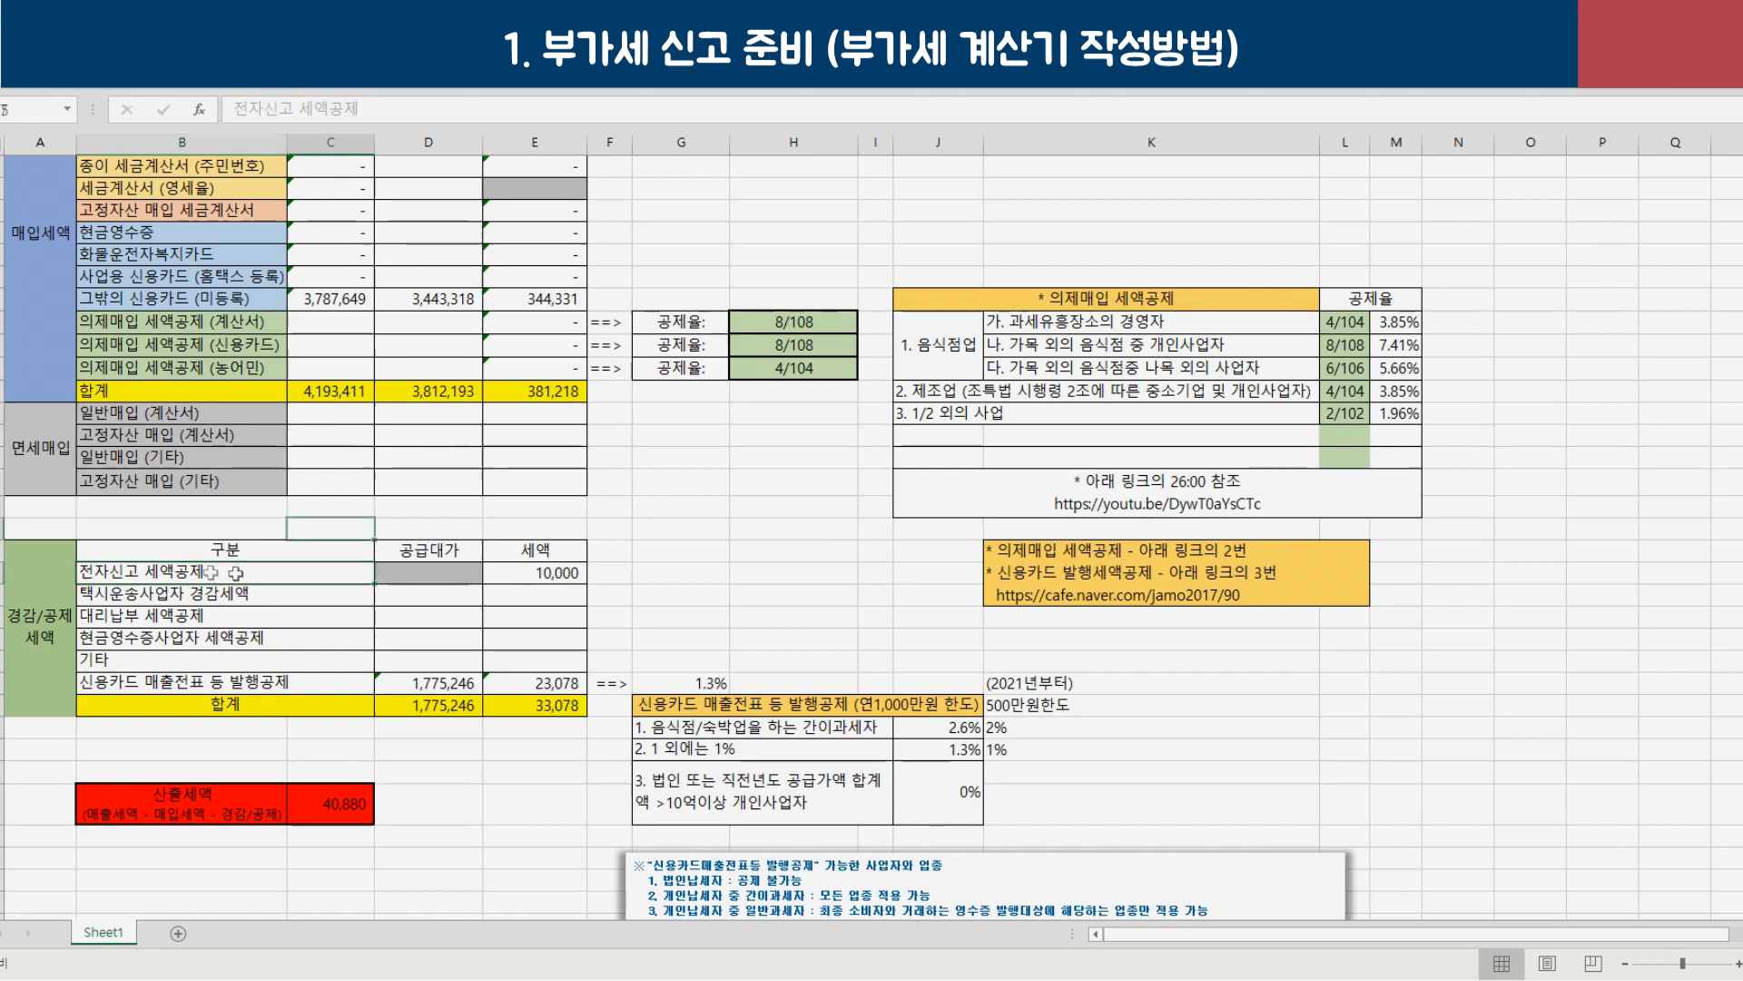
left_click_drag(366, 583, 543, 586)
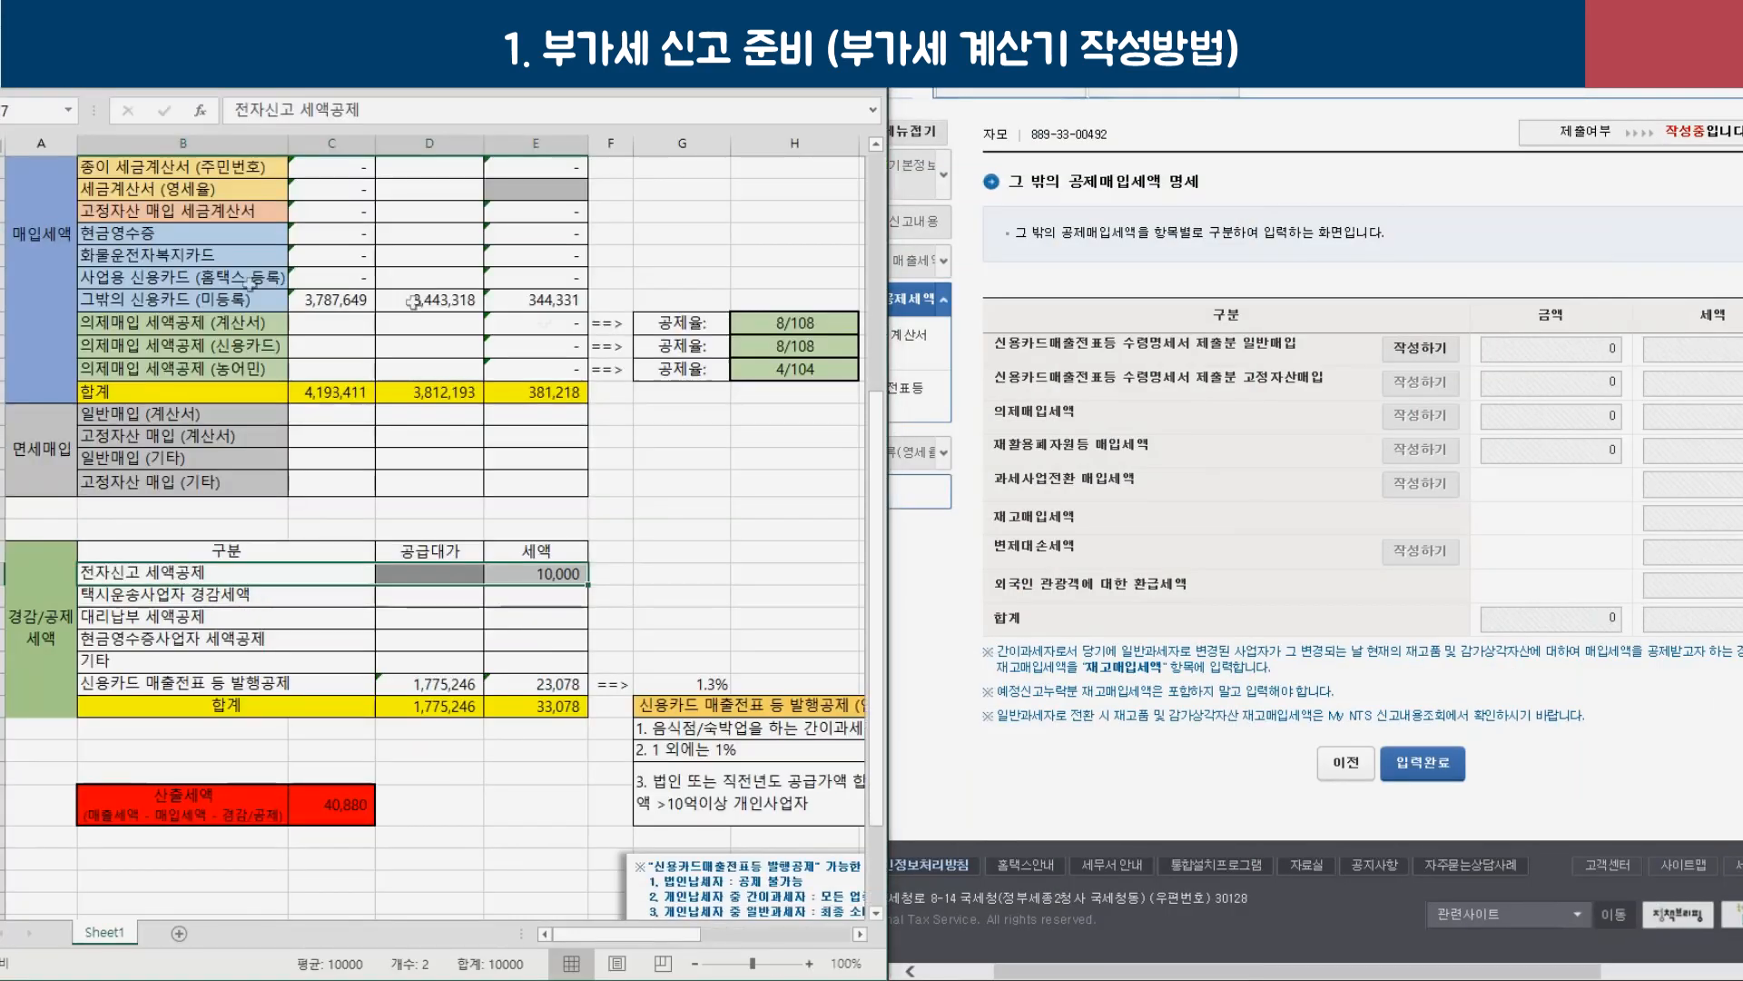
Enter 10,000 as the 전자신고 세액공제 under row (18) other reductions and save.
left_click(1342, 777)
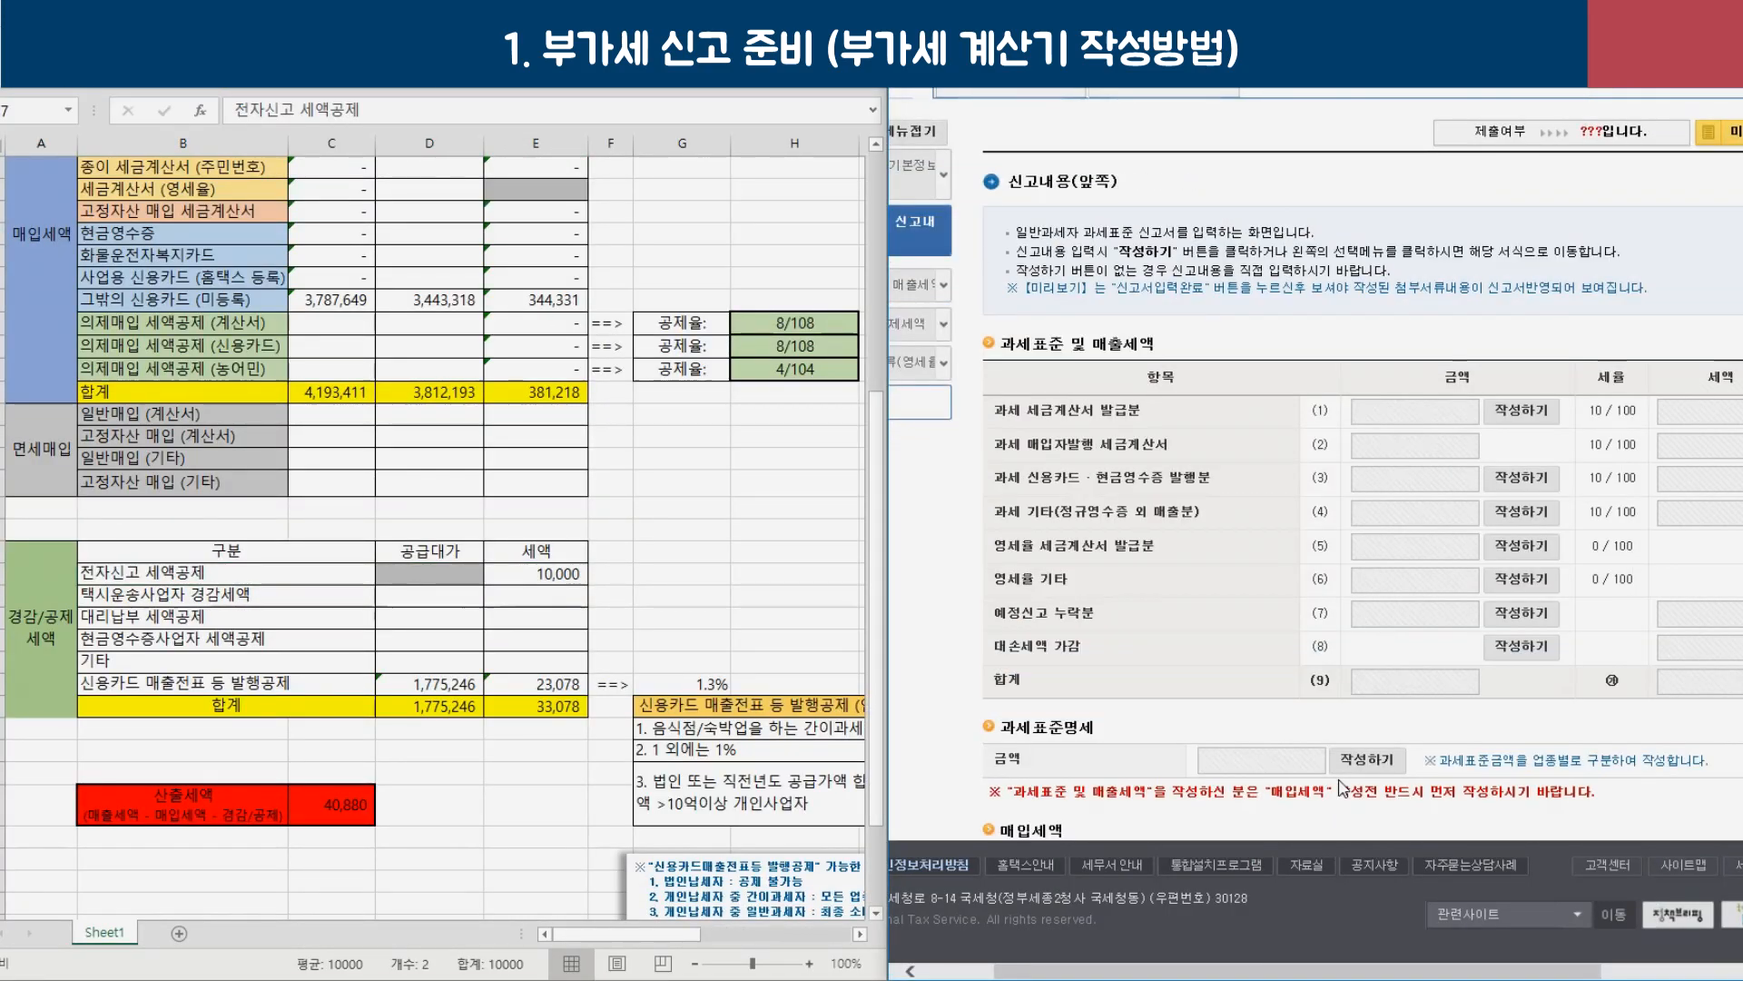
scroll(1322, 659, "down", 10)
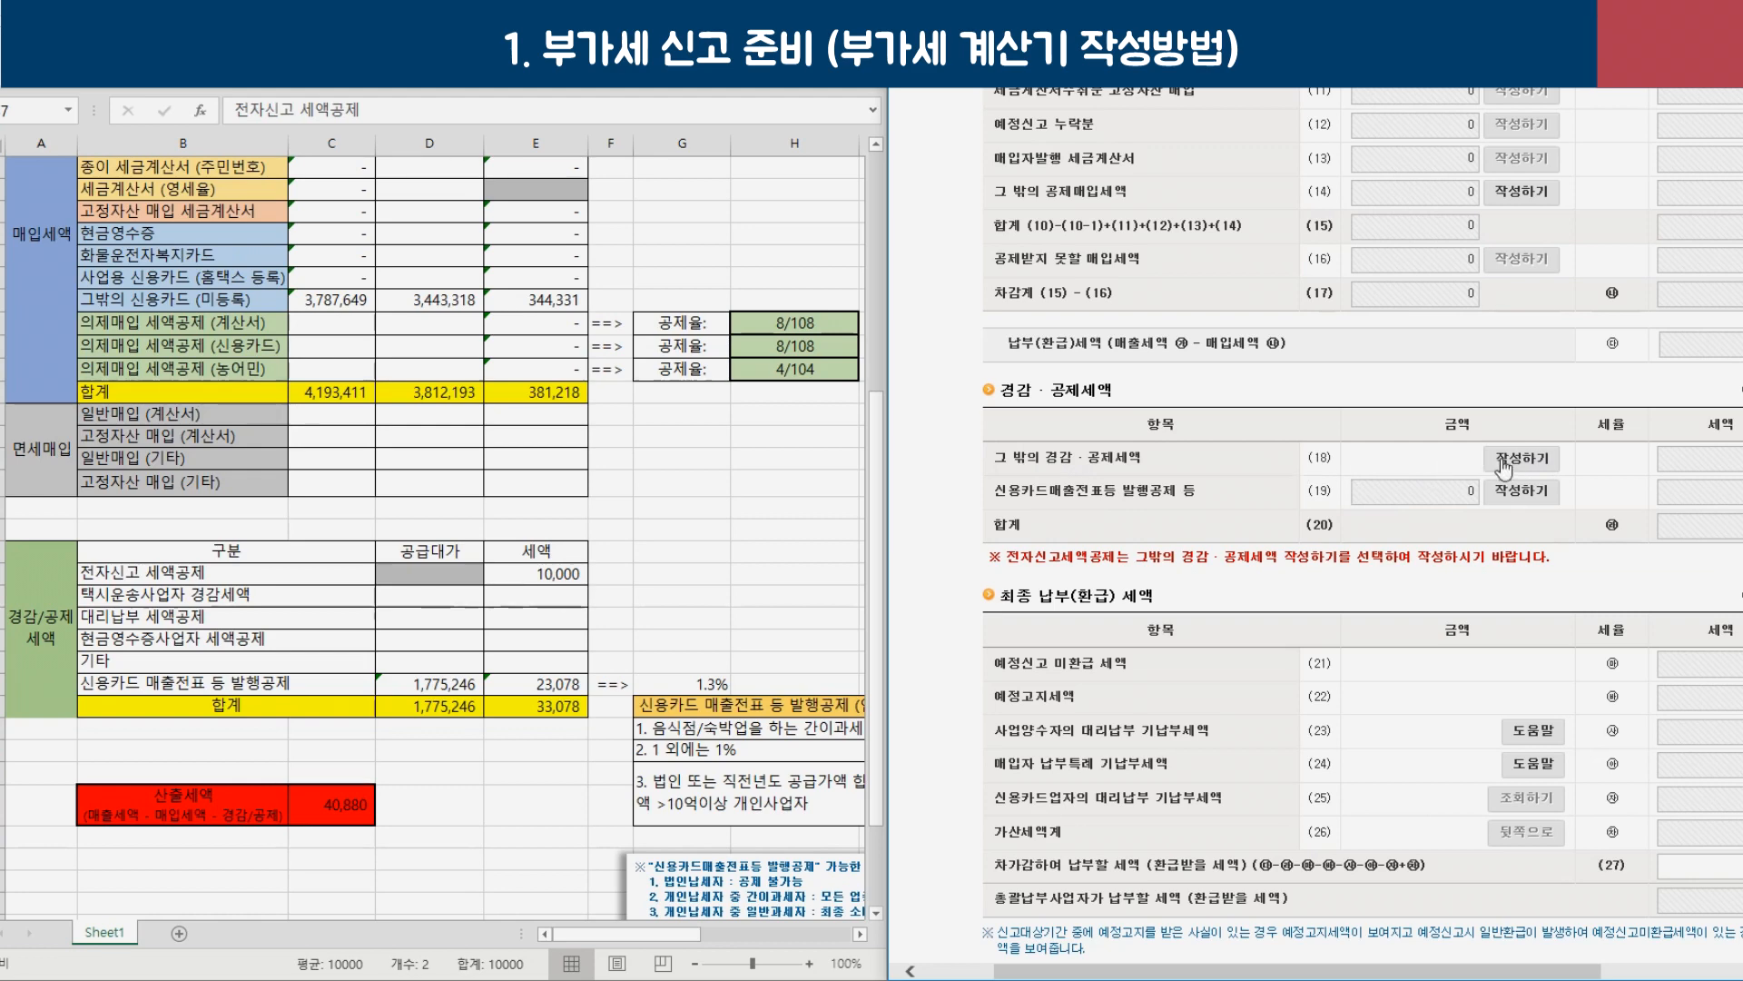
left_click(1518, 459)
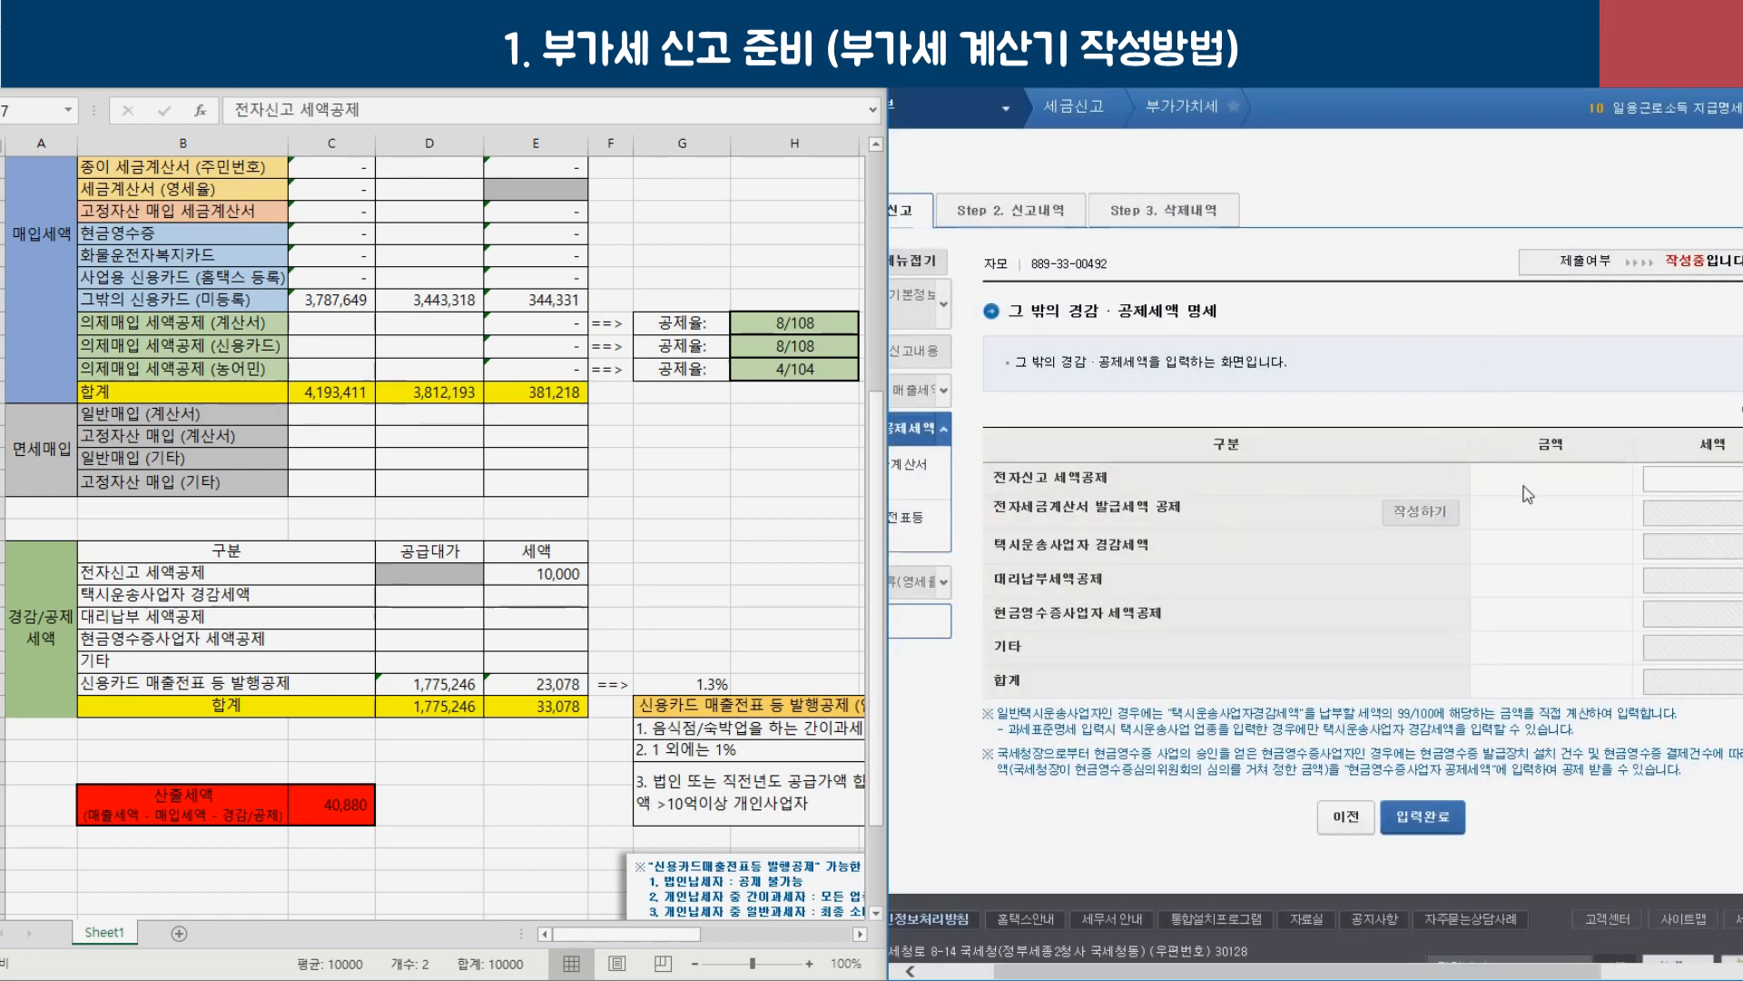
left_click_drag(1483, 973, 1531, 977)
left_click(1671, 480)
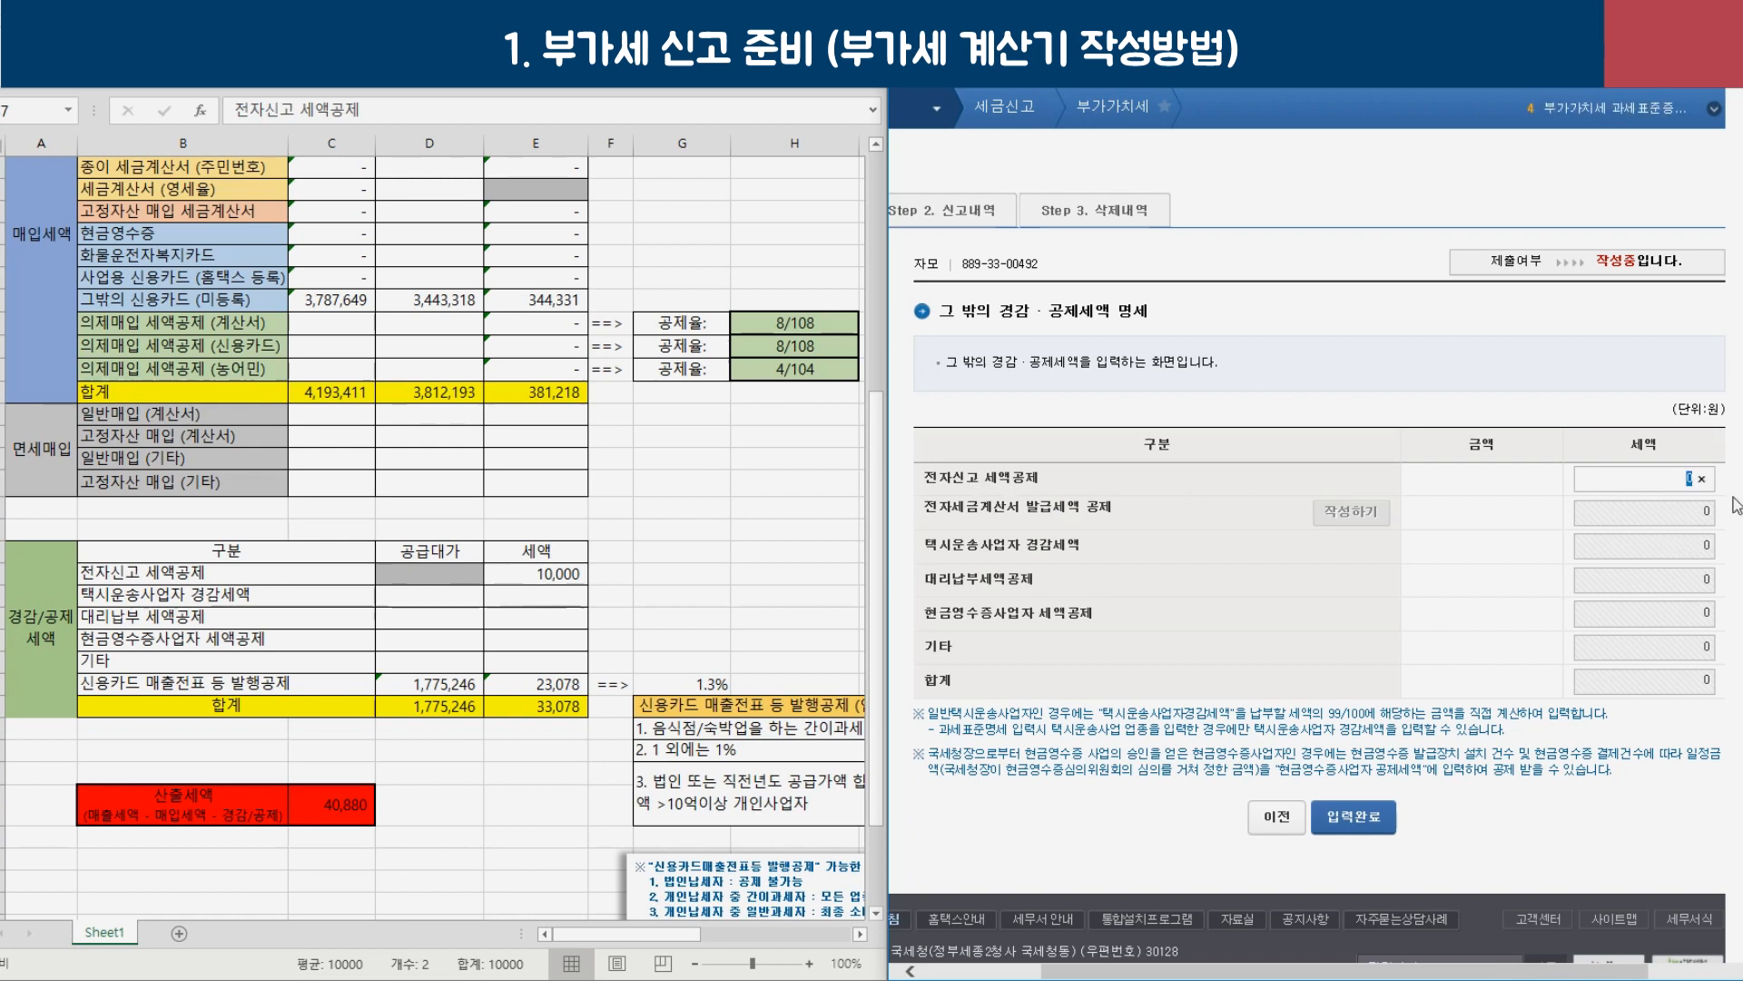
type("10000")
key("Tab")
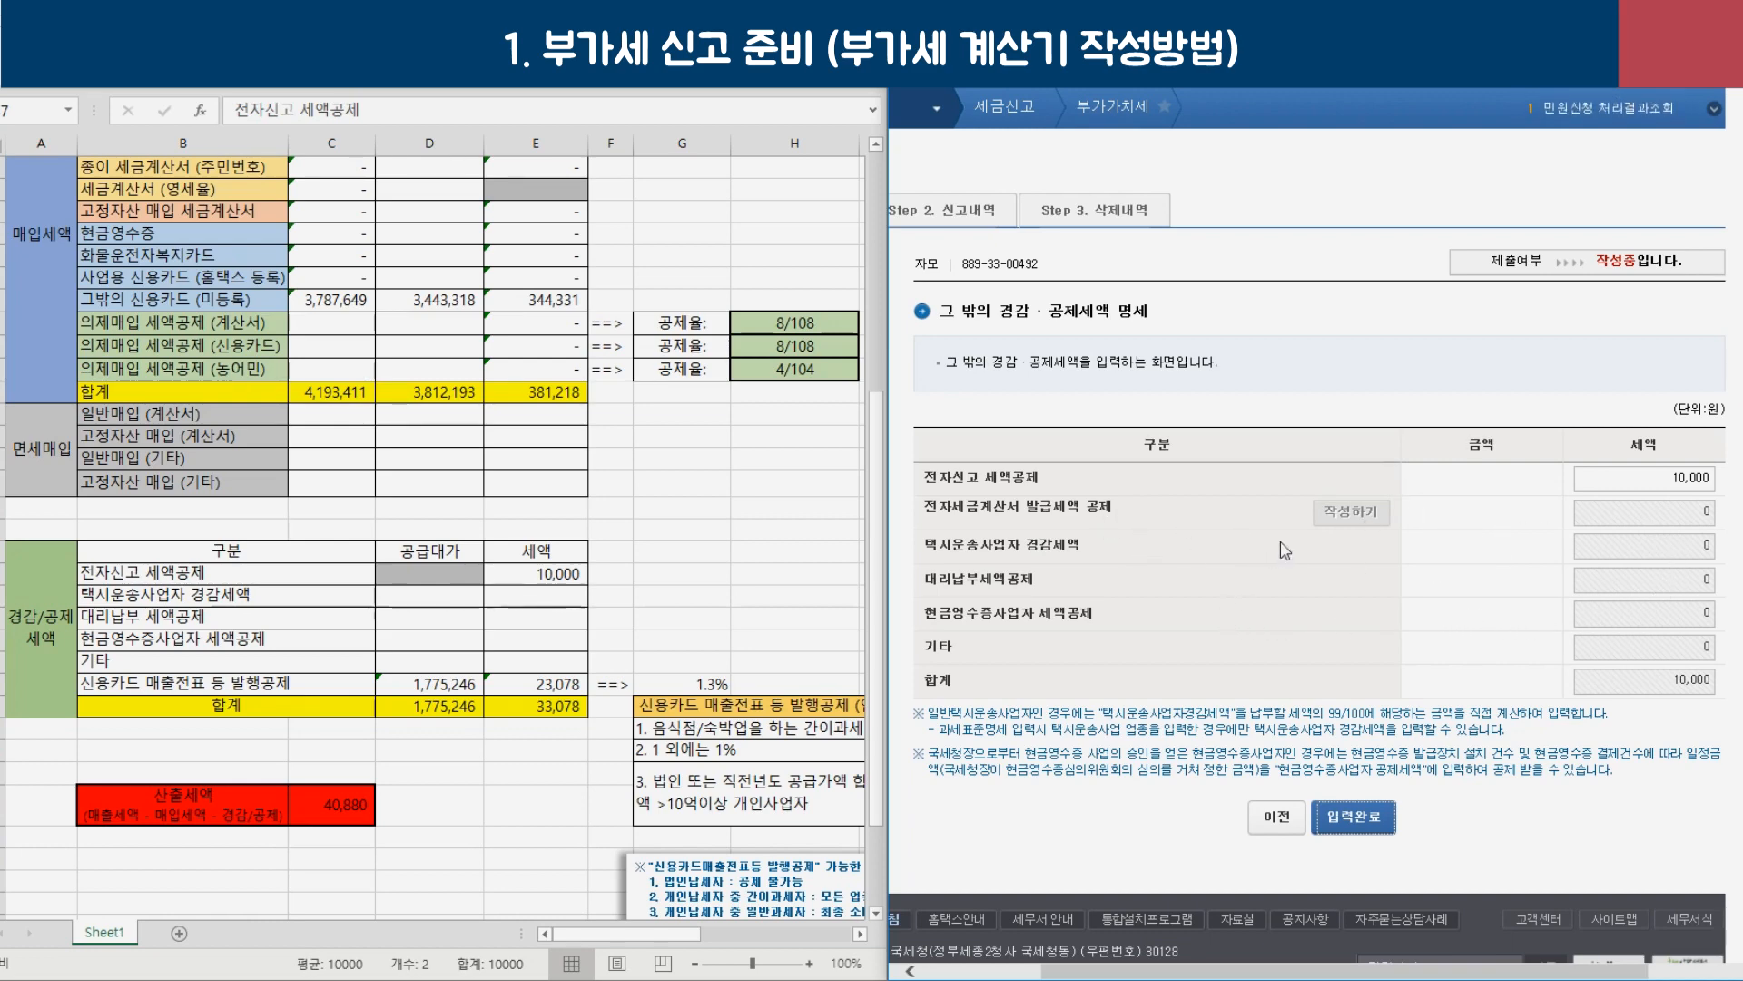
left_click(1353, 834)
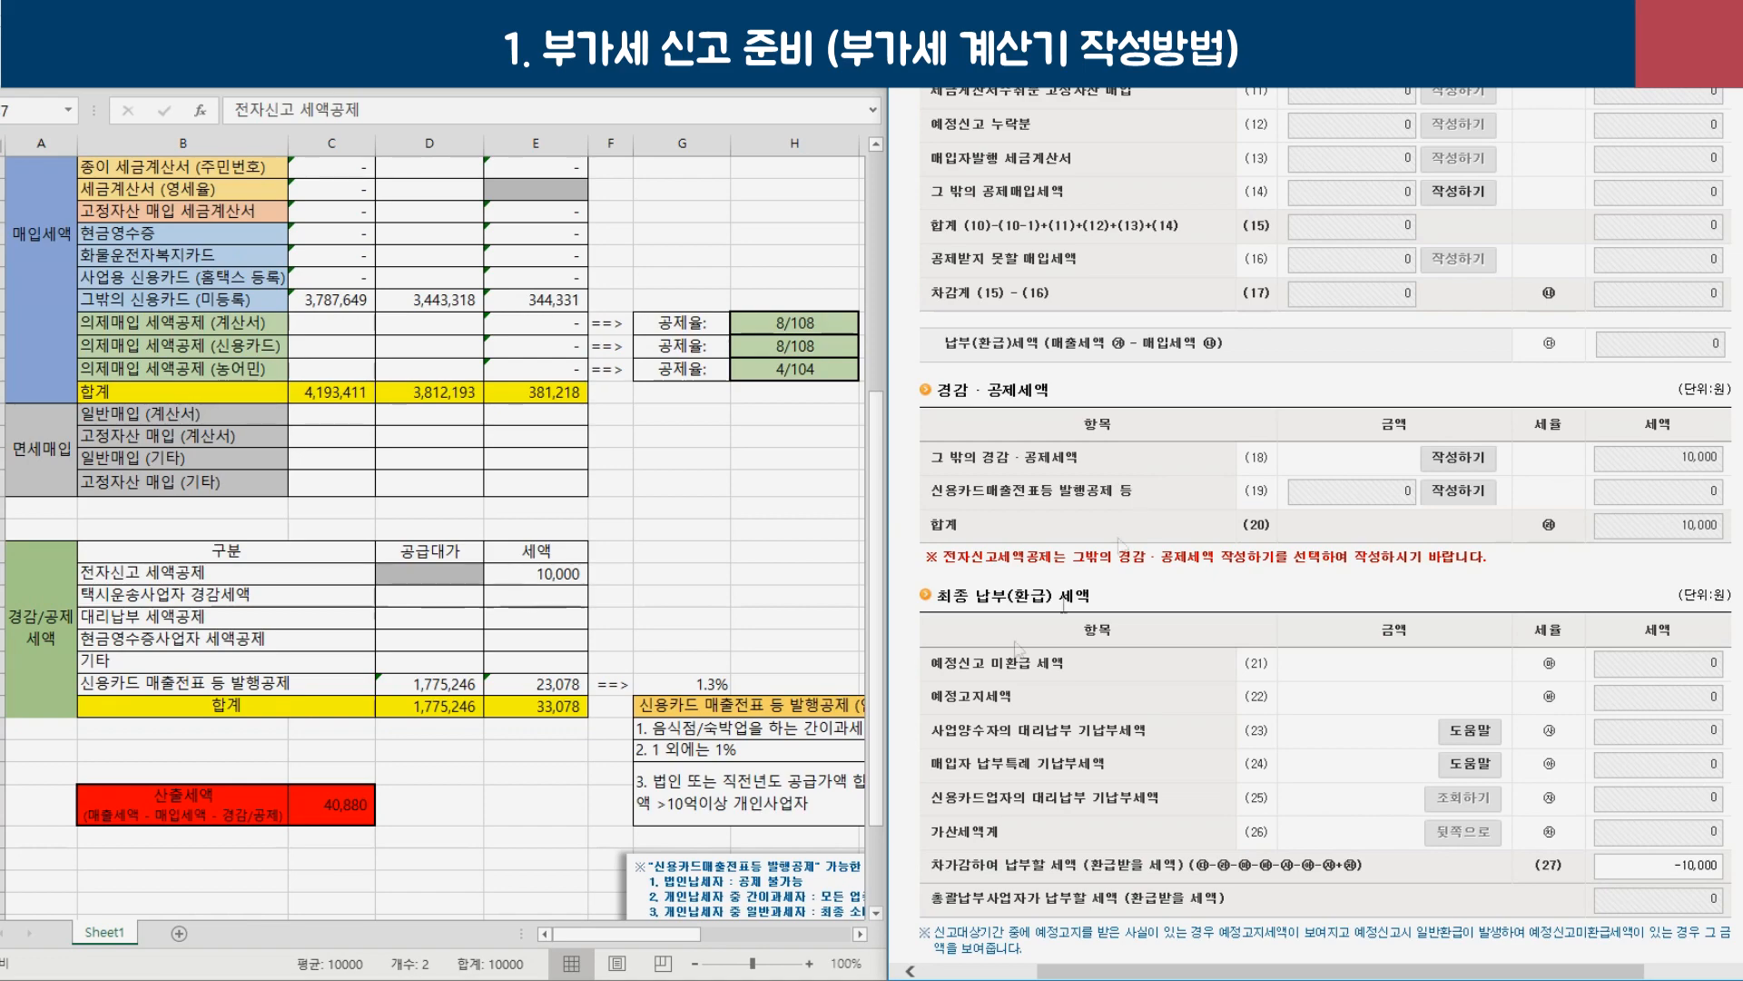
Bring the calculator sheet back full-screen and scroll to the card-issuance credit table.
left_click(688, 772)
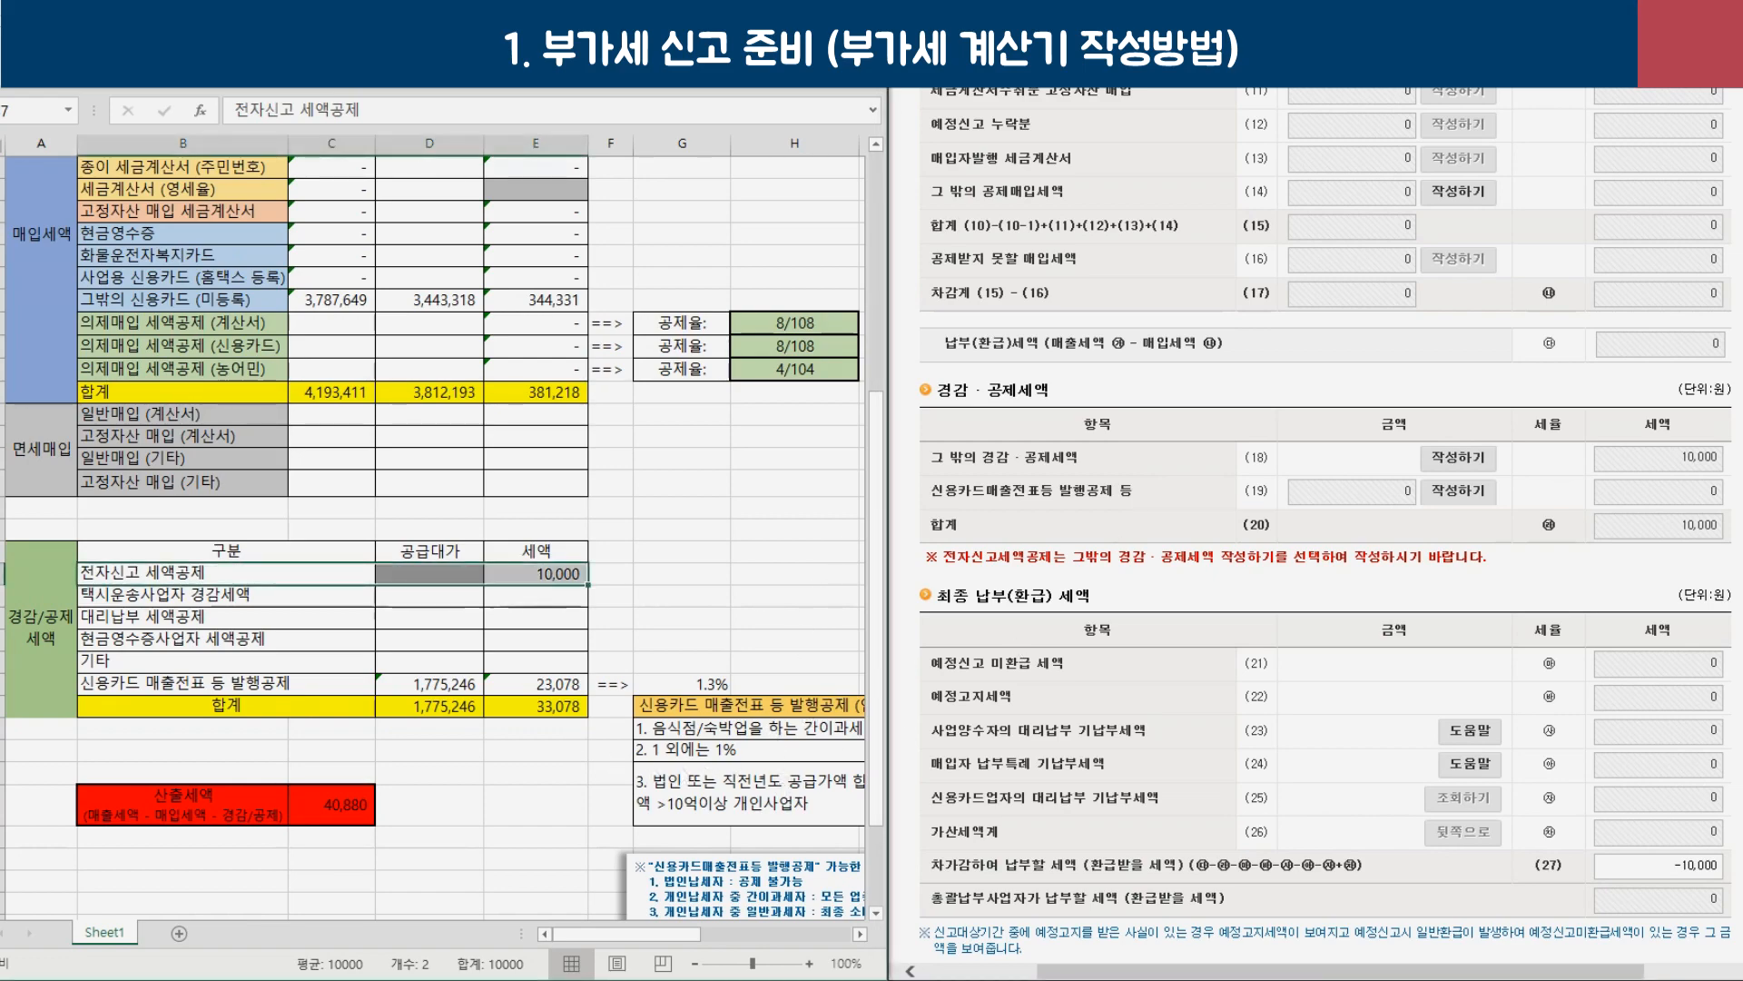
key("super+Up")
scroll(1101, 463, "down", 2)
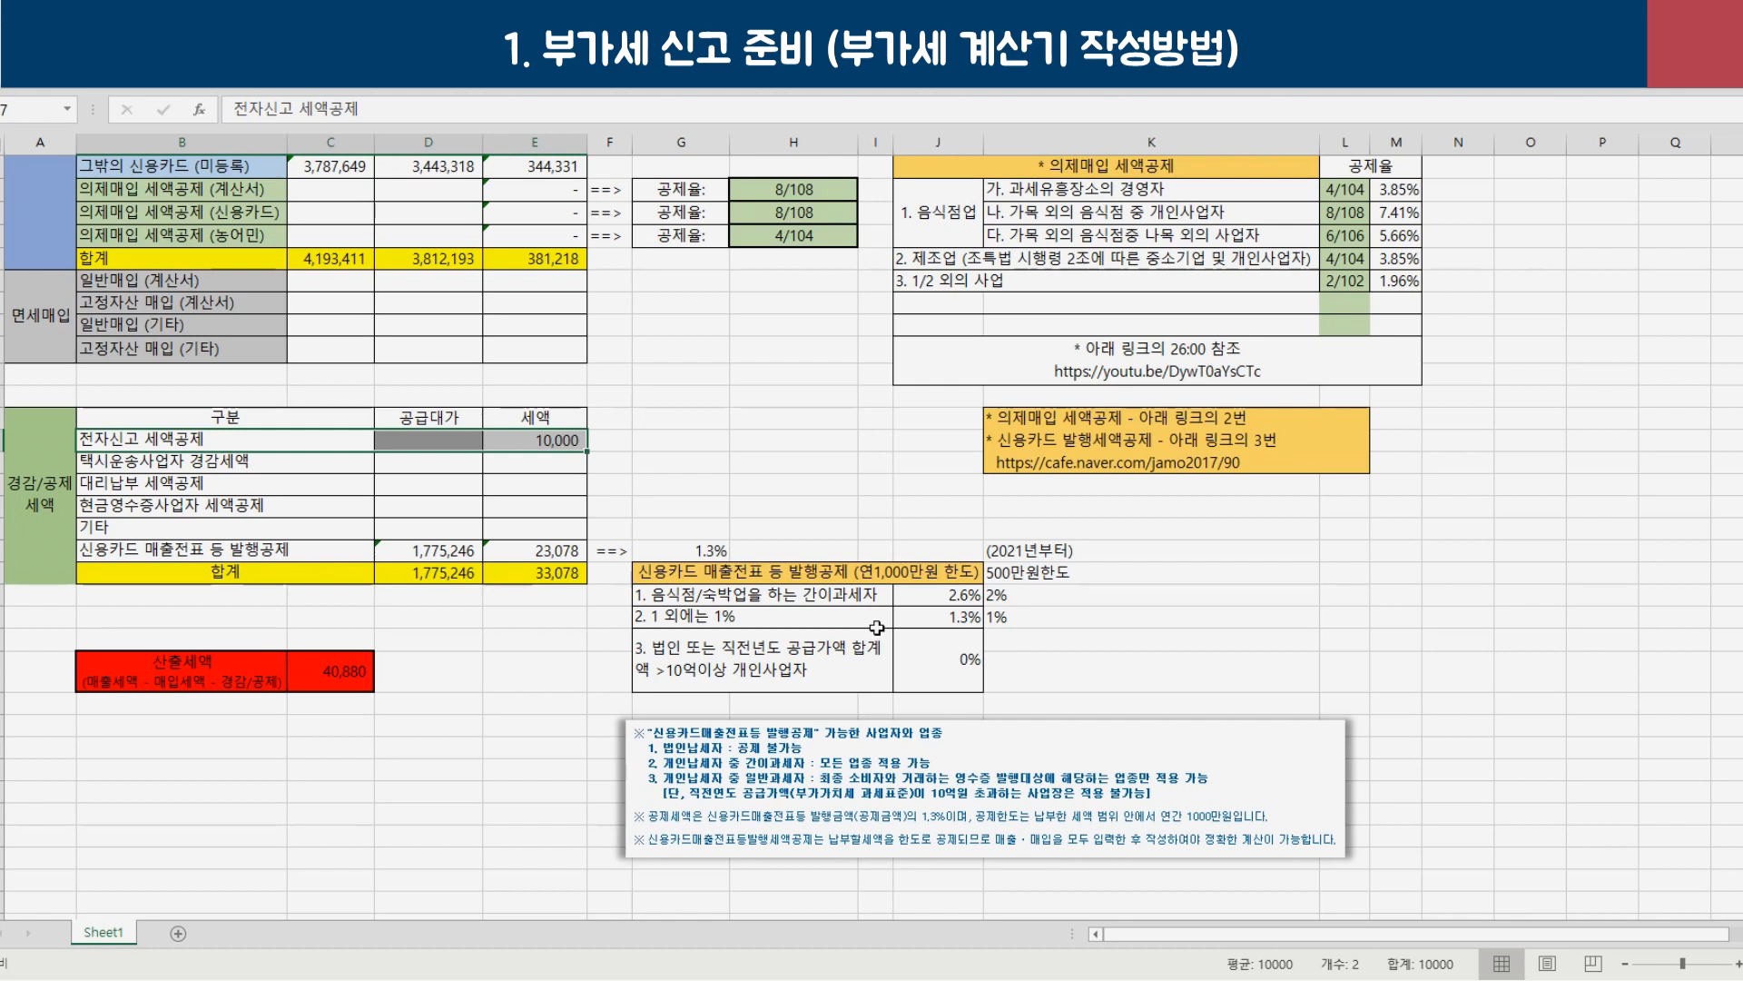
Compare the 2.6% restaurant and lodging rate with the 1.3% rate for other businesses.
left_click(938, 528)
left_click_drag(688, 604, 849, 588)
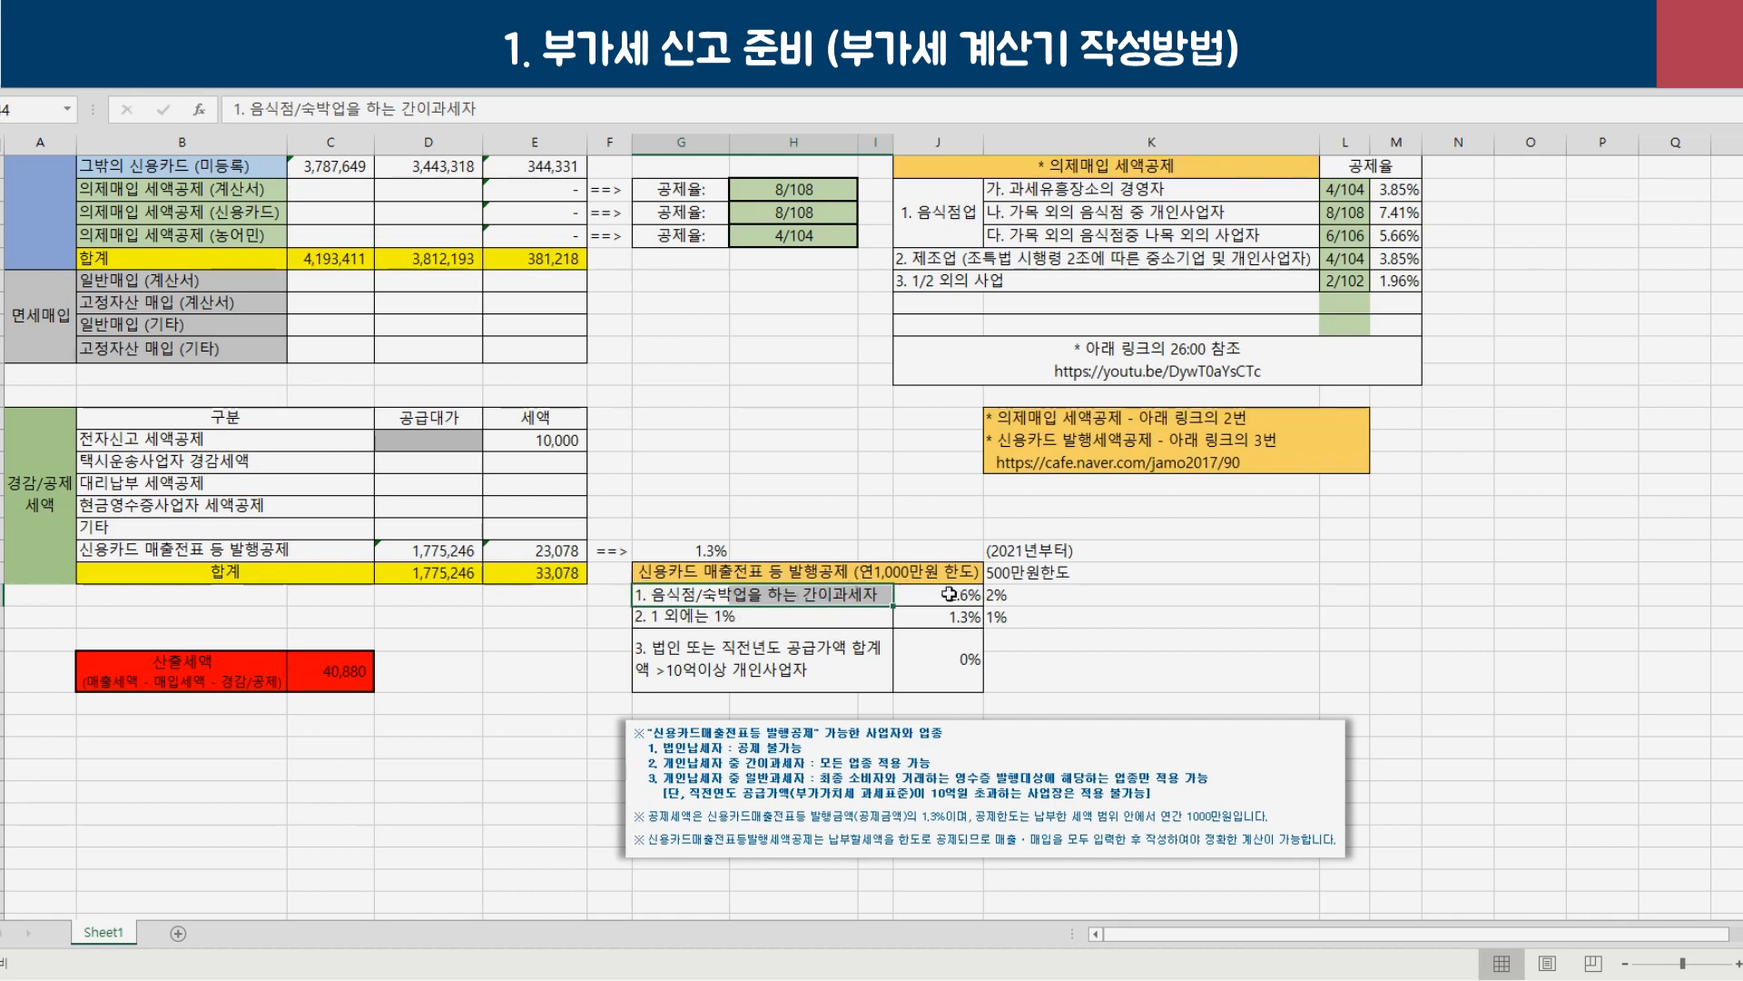
left_click(949, 594)
left_click(738, 624)
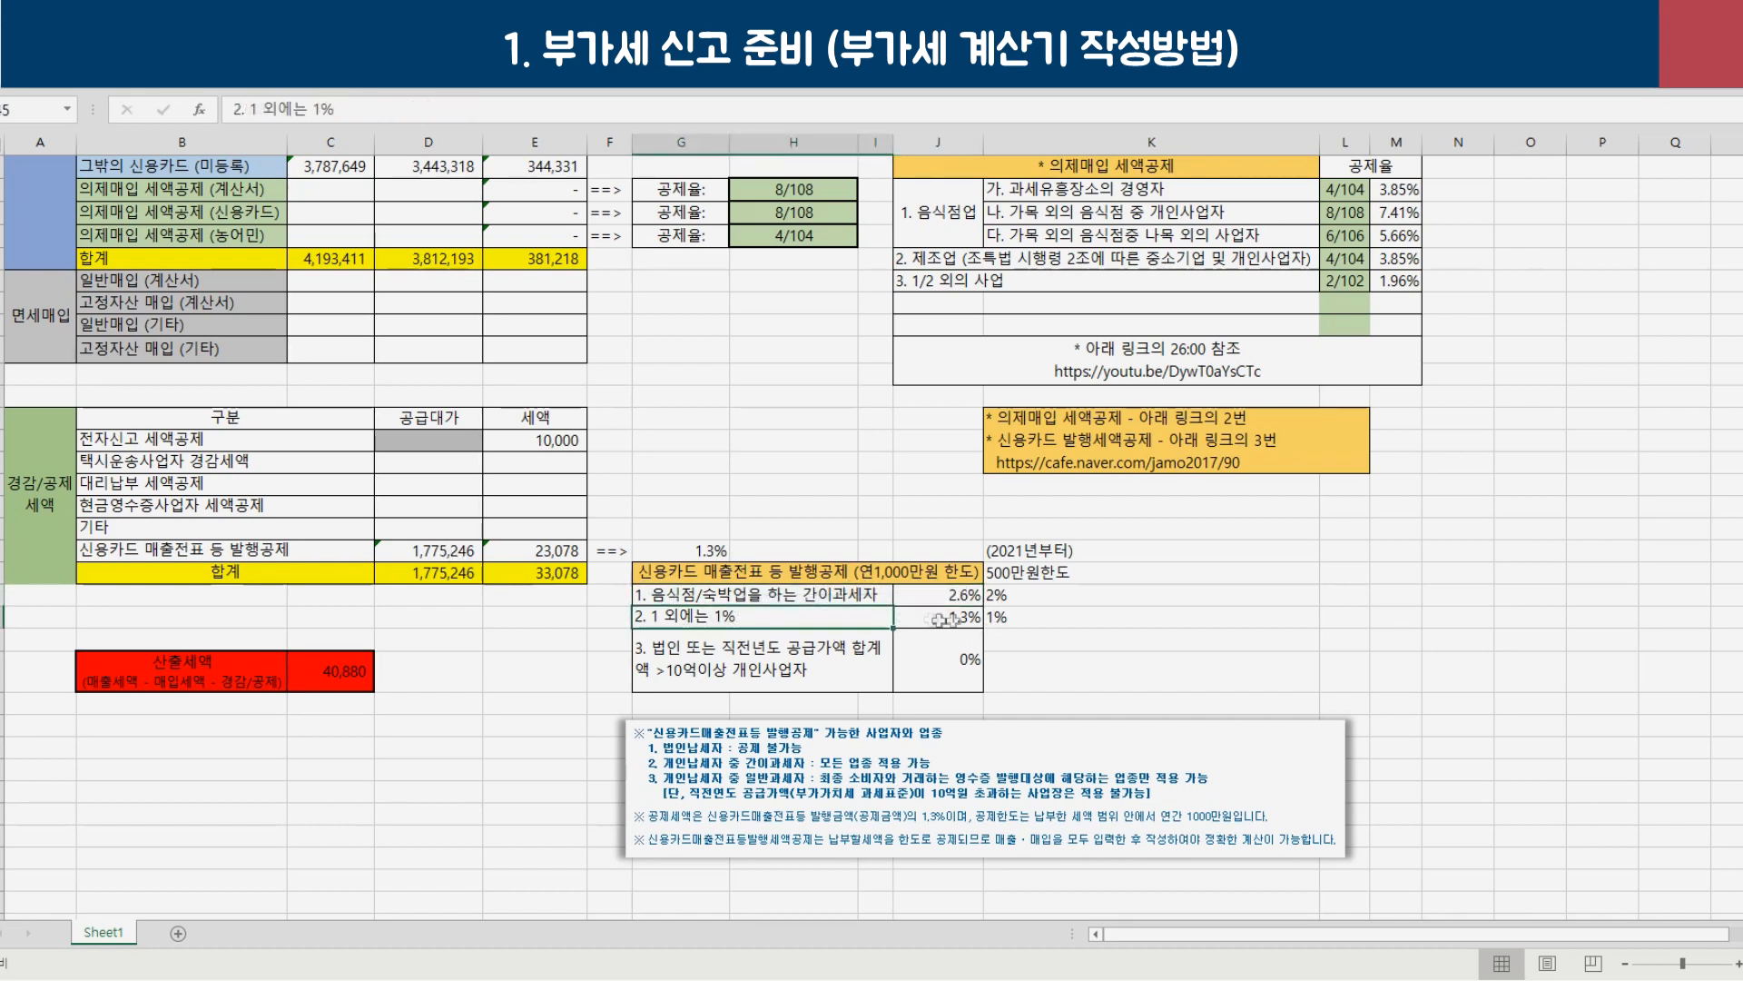
left_click(961, 617)
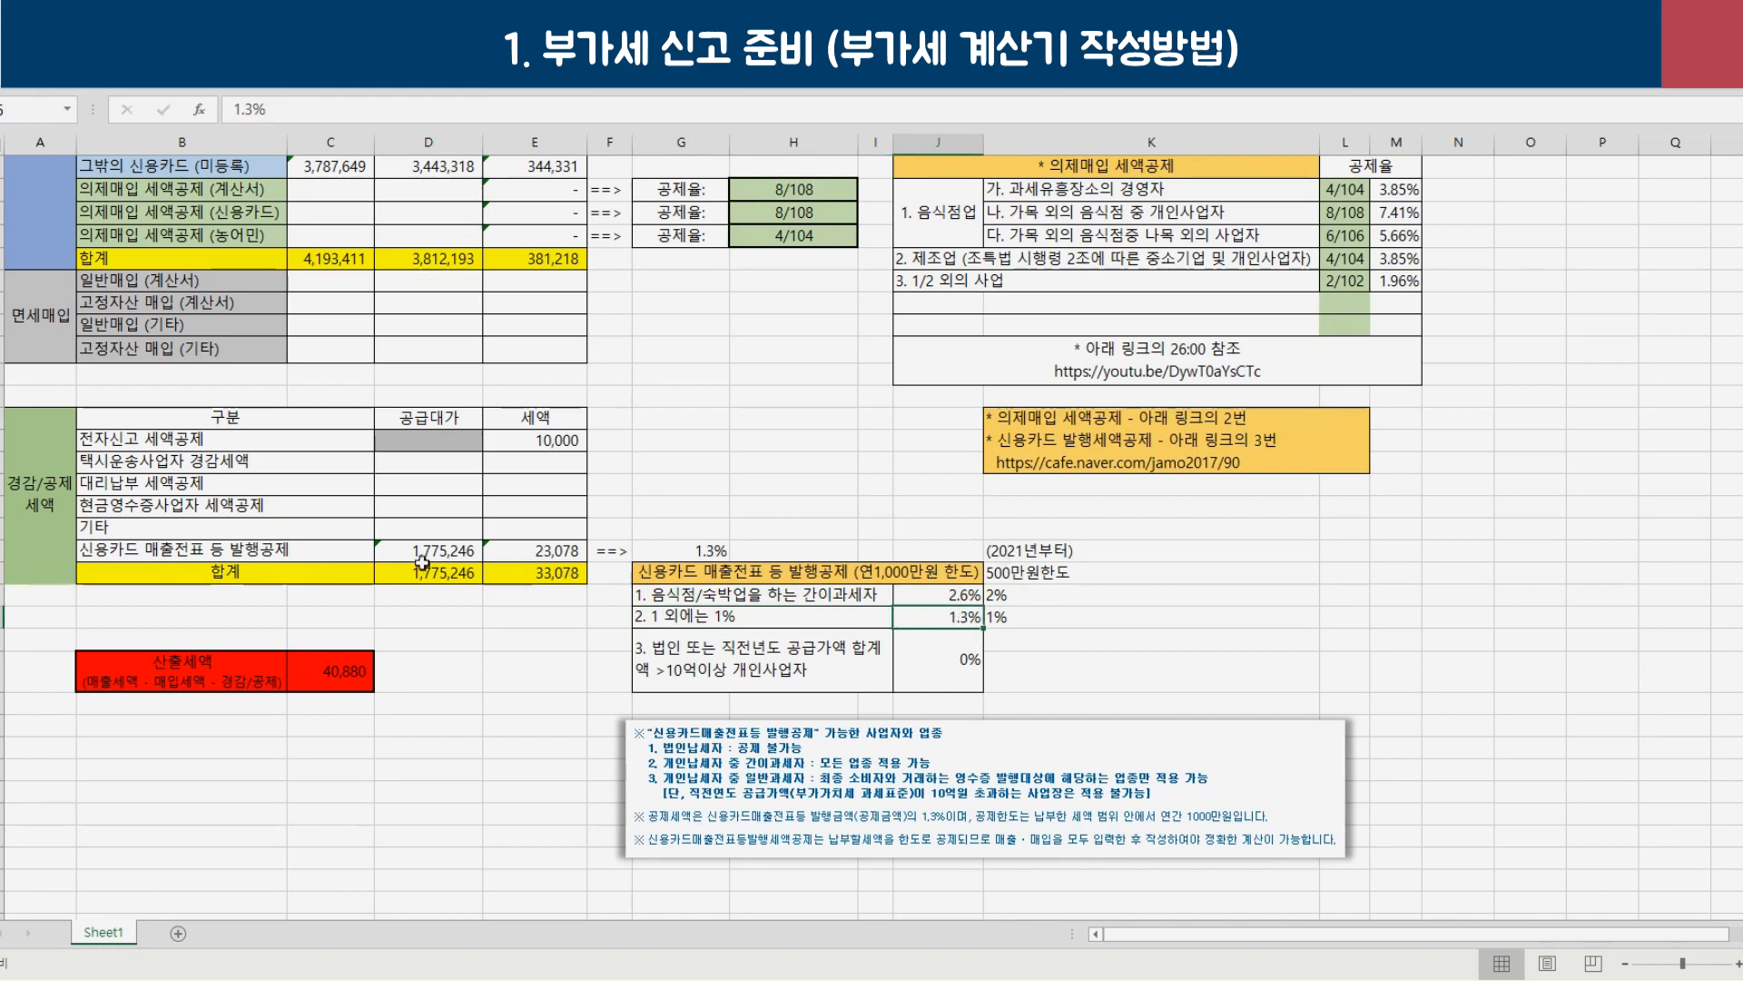
Trace the 1,775,246 sales total from 1,167,413 card sales and the resulting 23,078 credit.
left_click(428, 555)
scroll(427, 563, "up", 8)
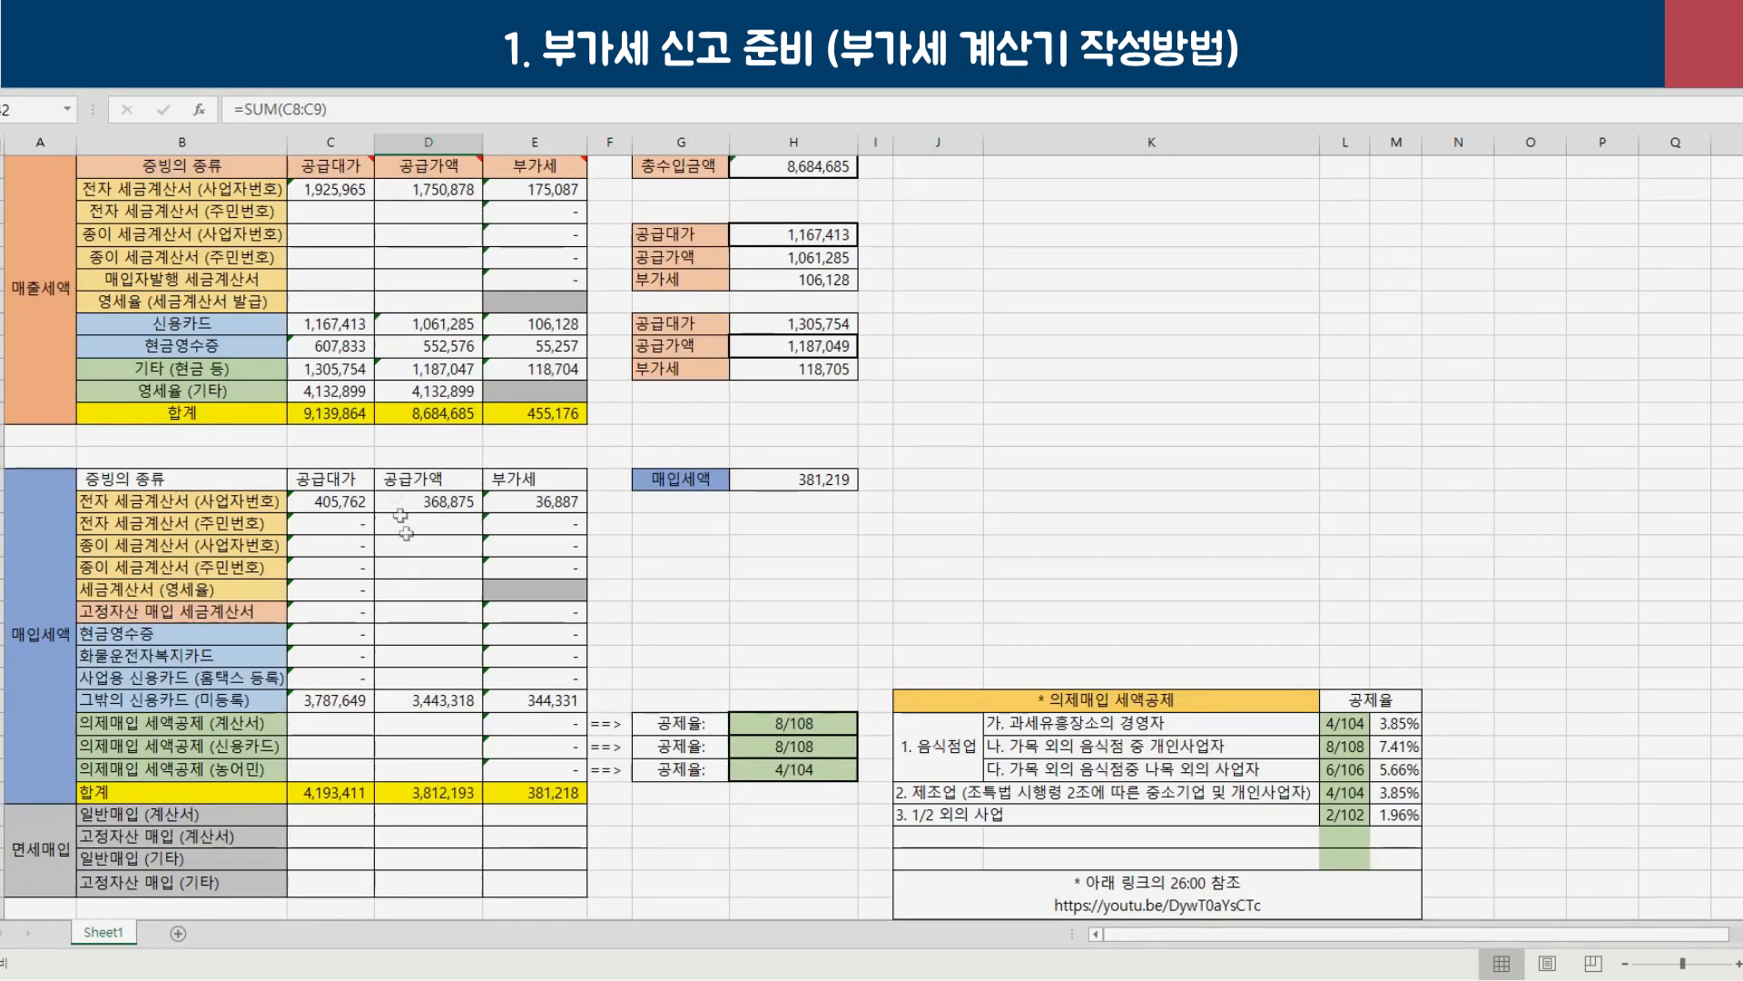
left_click(323, 330)
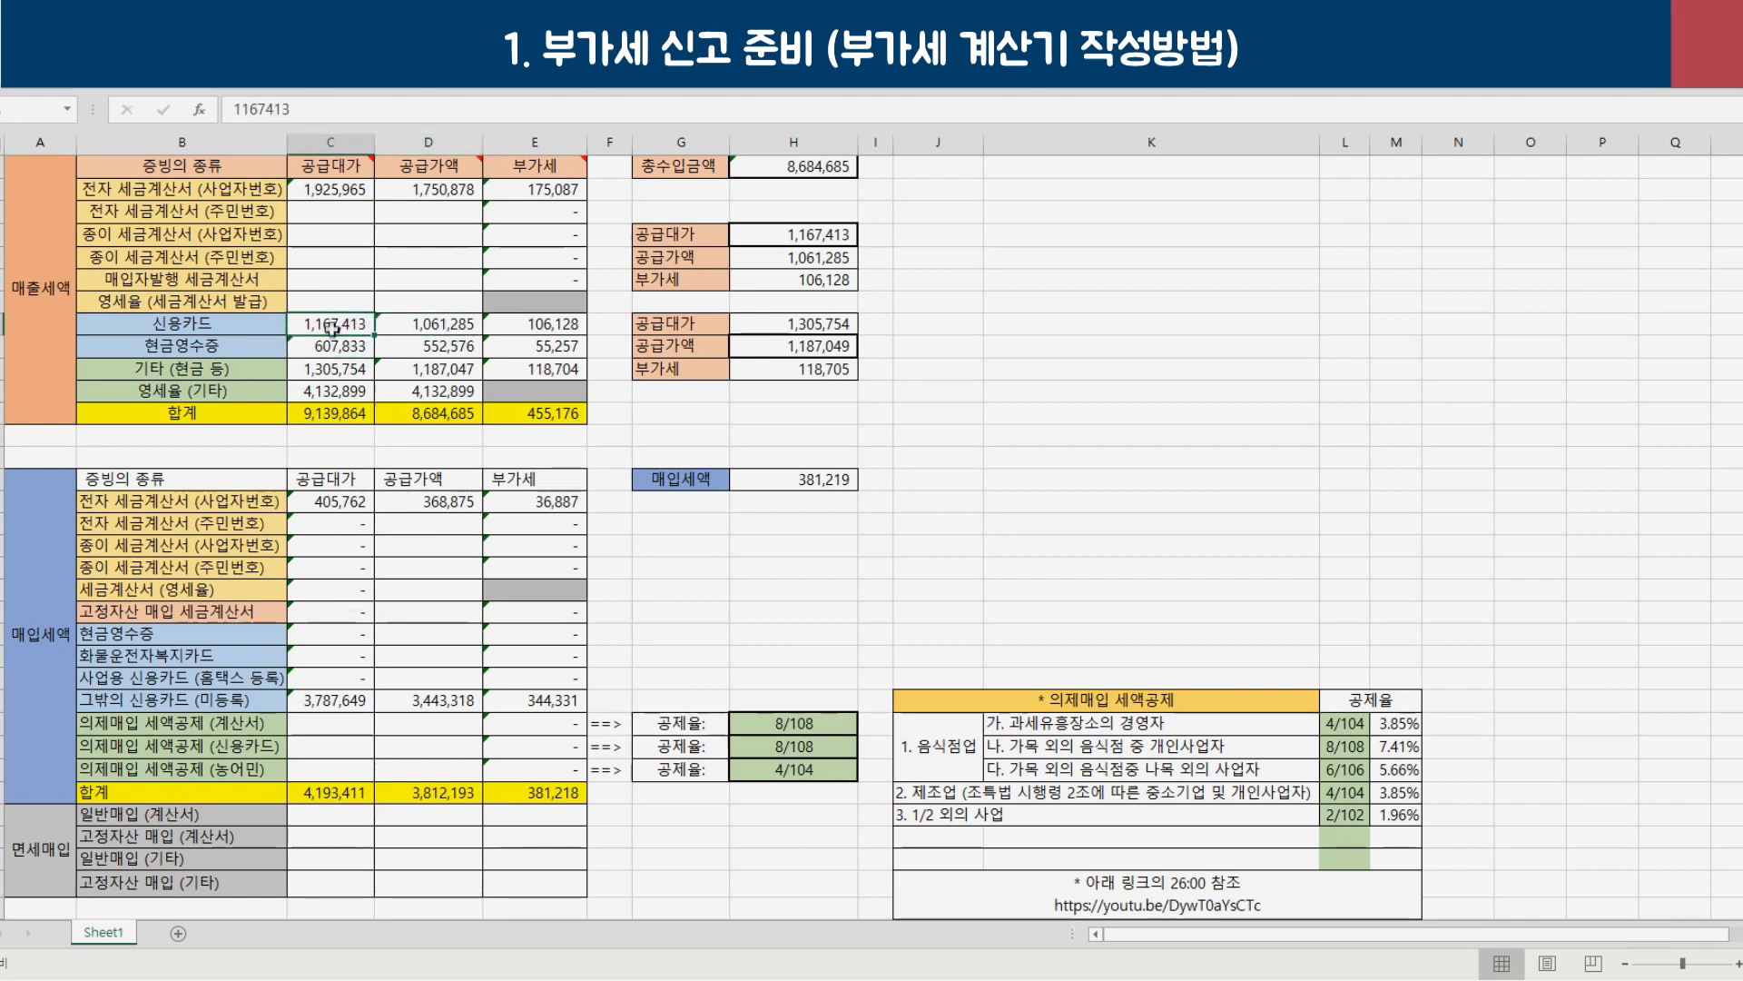
left_click_drag(339, 323, 336, 346)
scroll(522, 650, "down", 6)
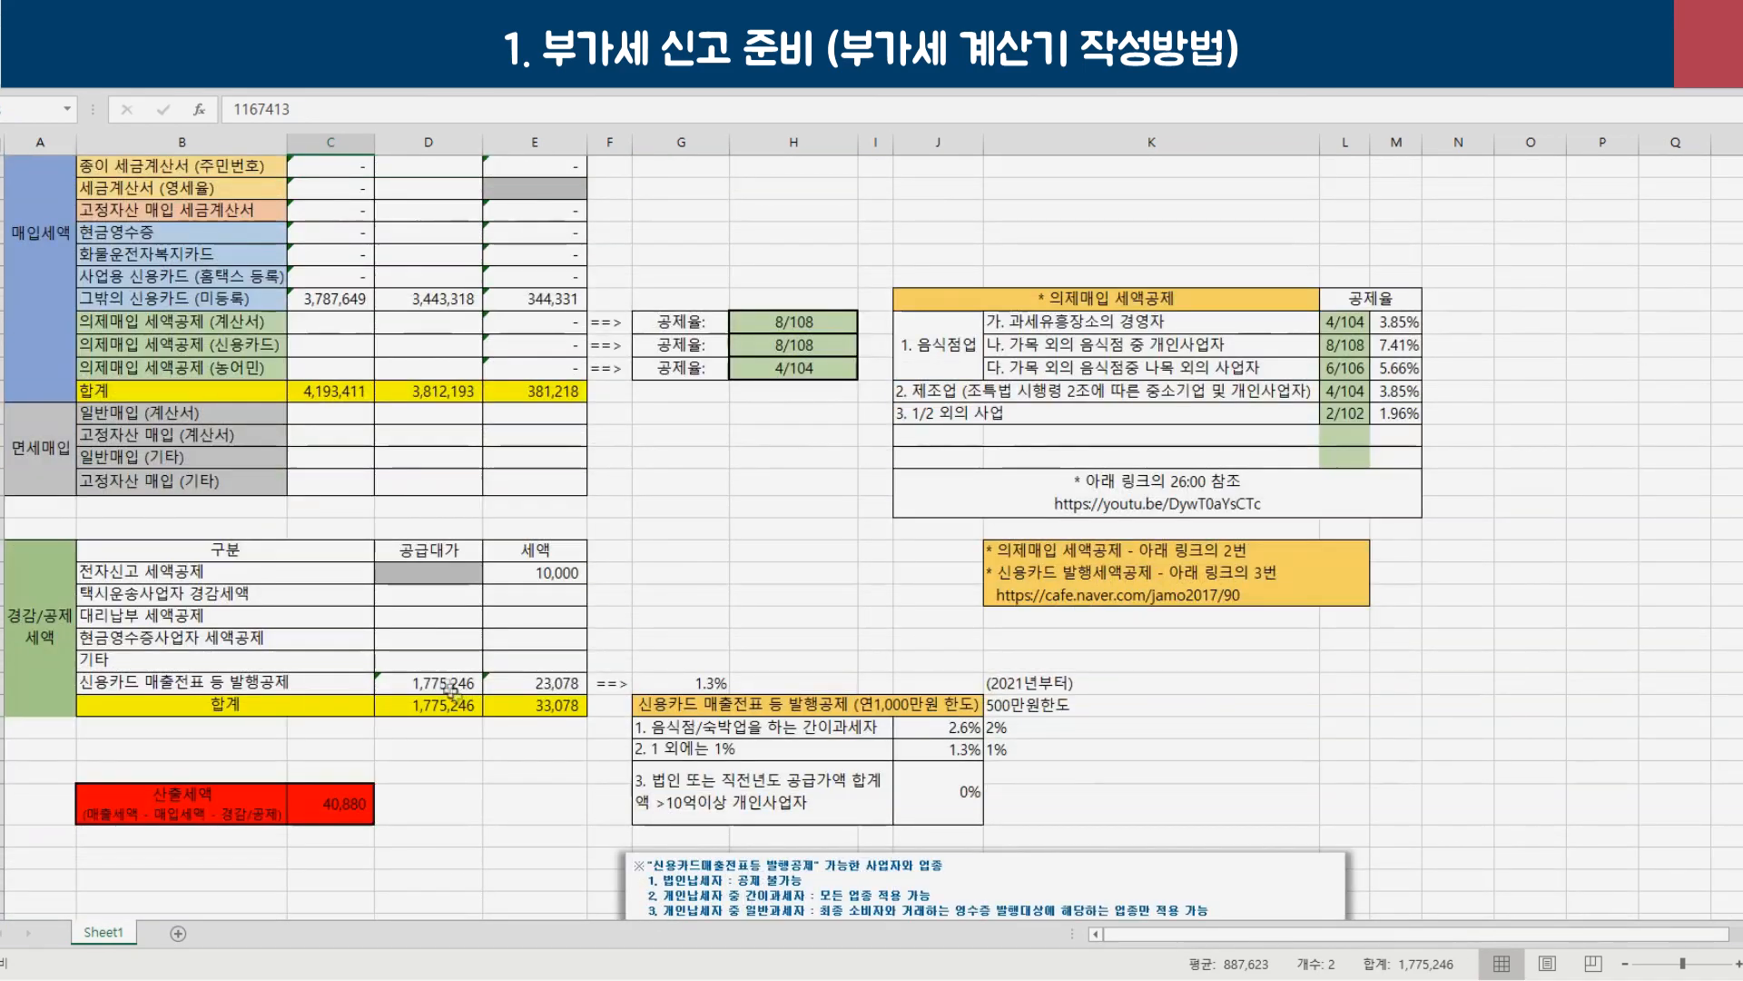
left_click(444, 688)
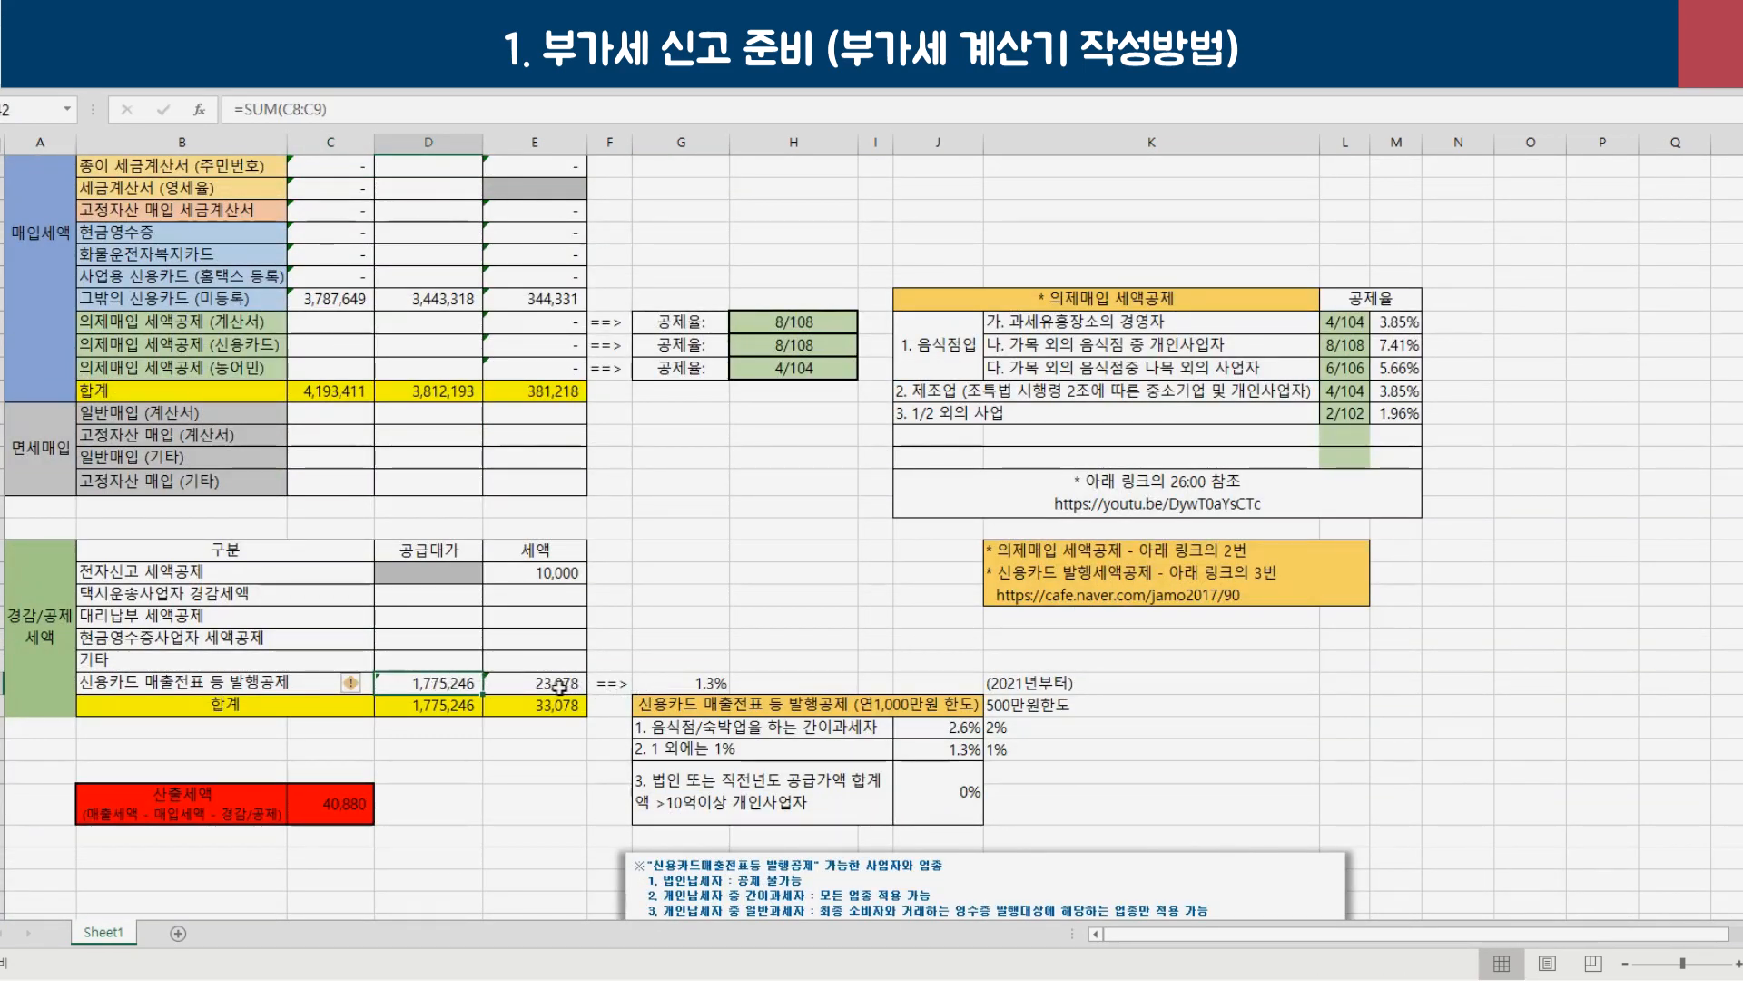
left_click(560, 687)
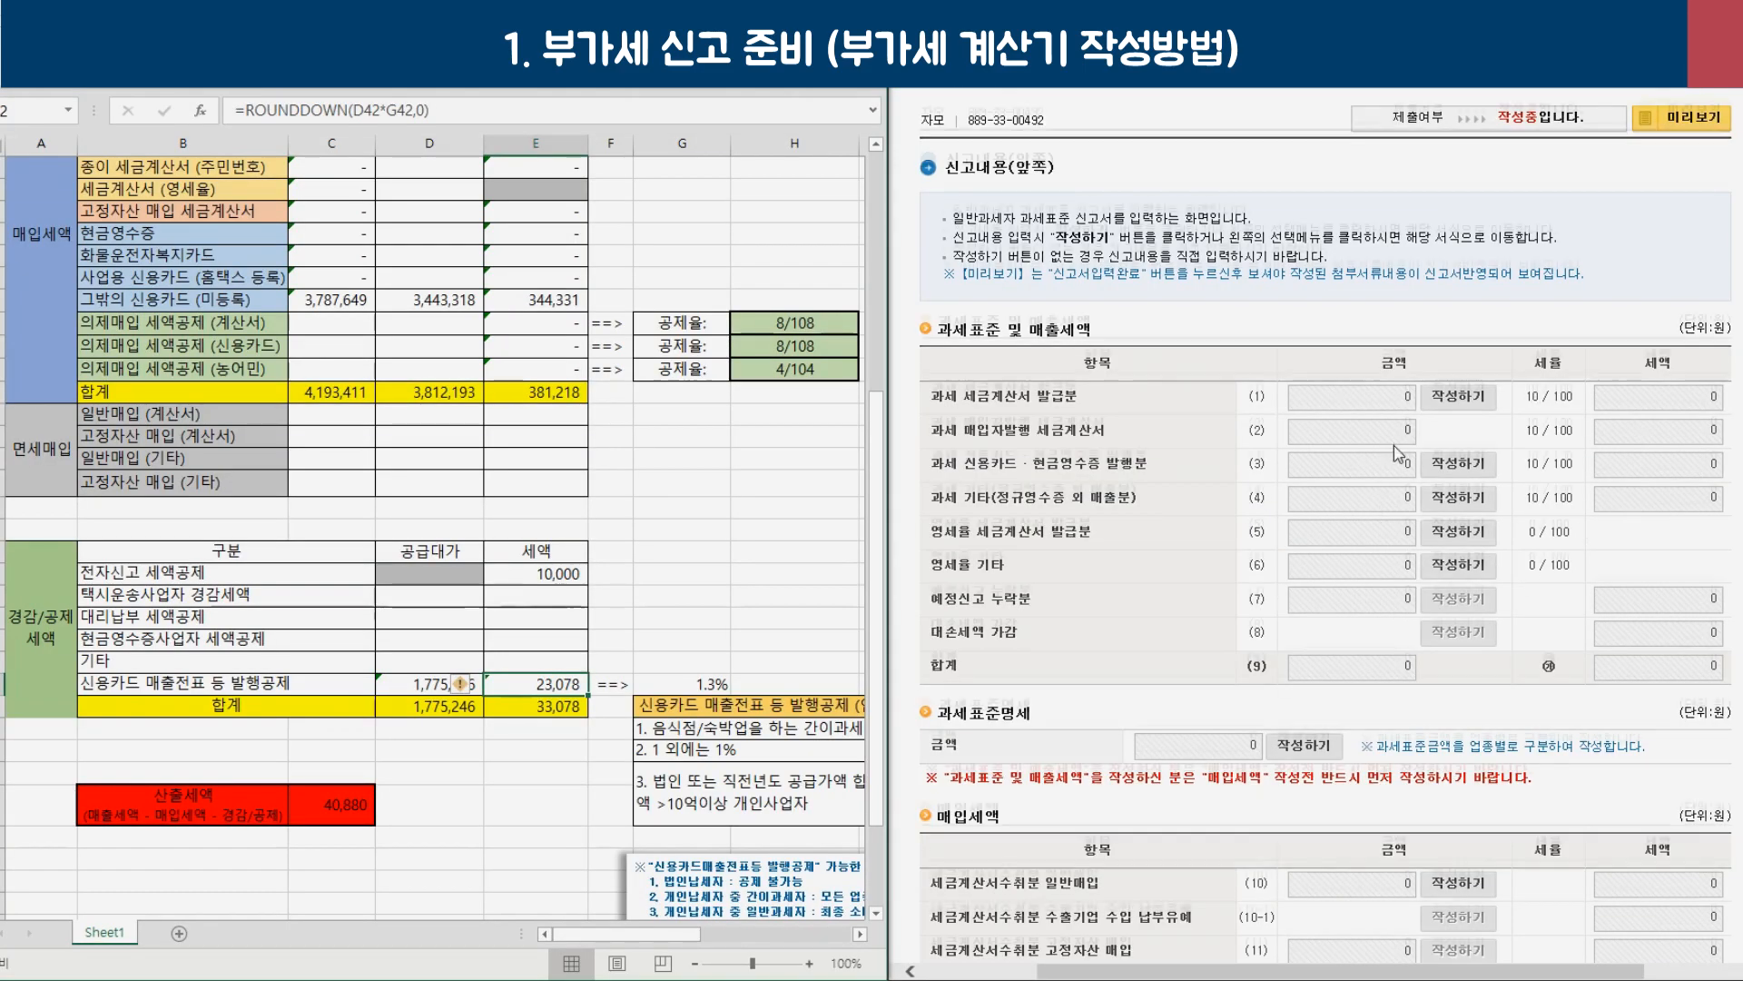
scroll(1398, 454, "down", 8)
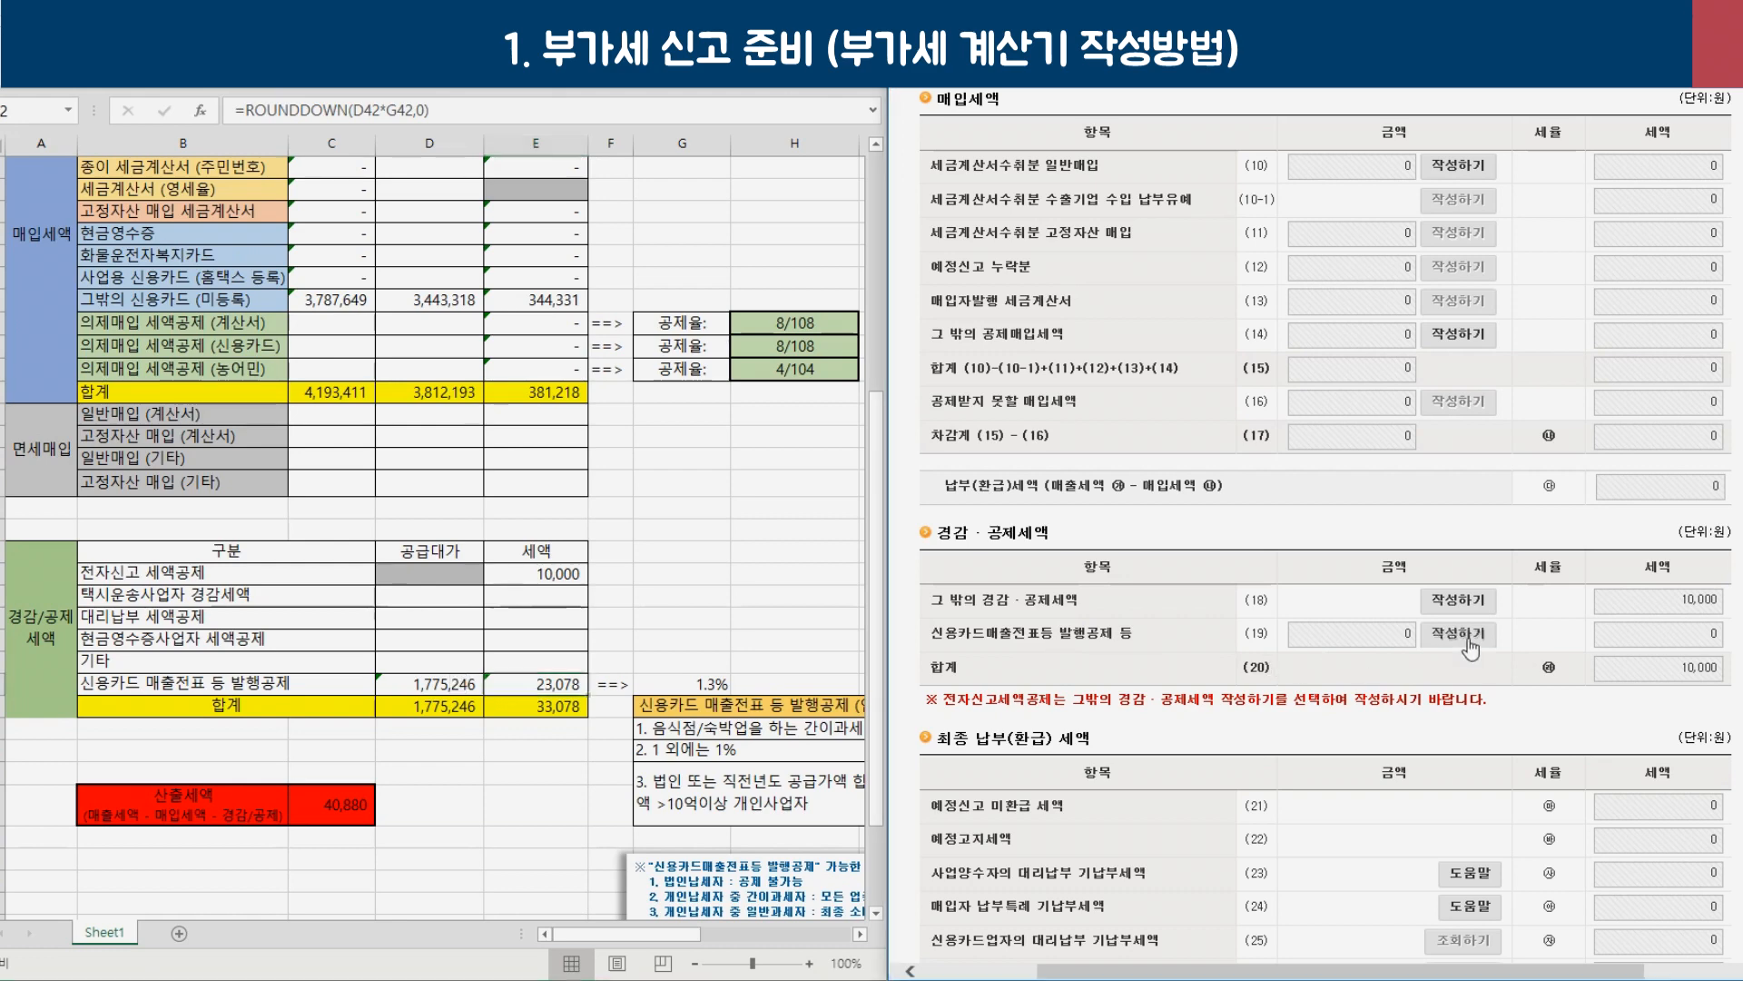
left_click(1468, 641)
left_click(960, 525)
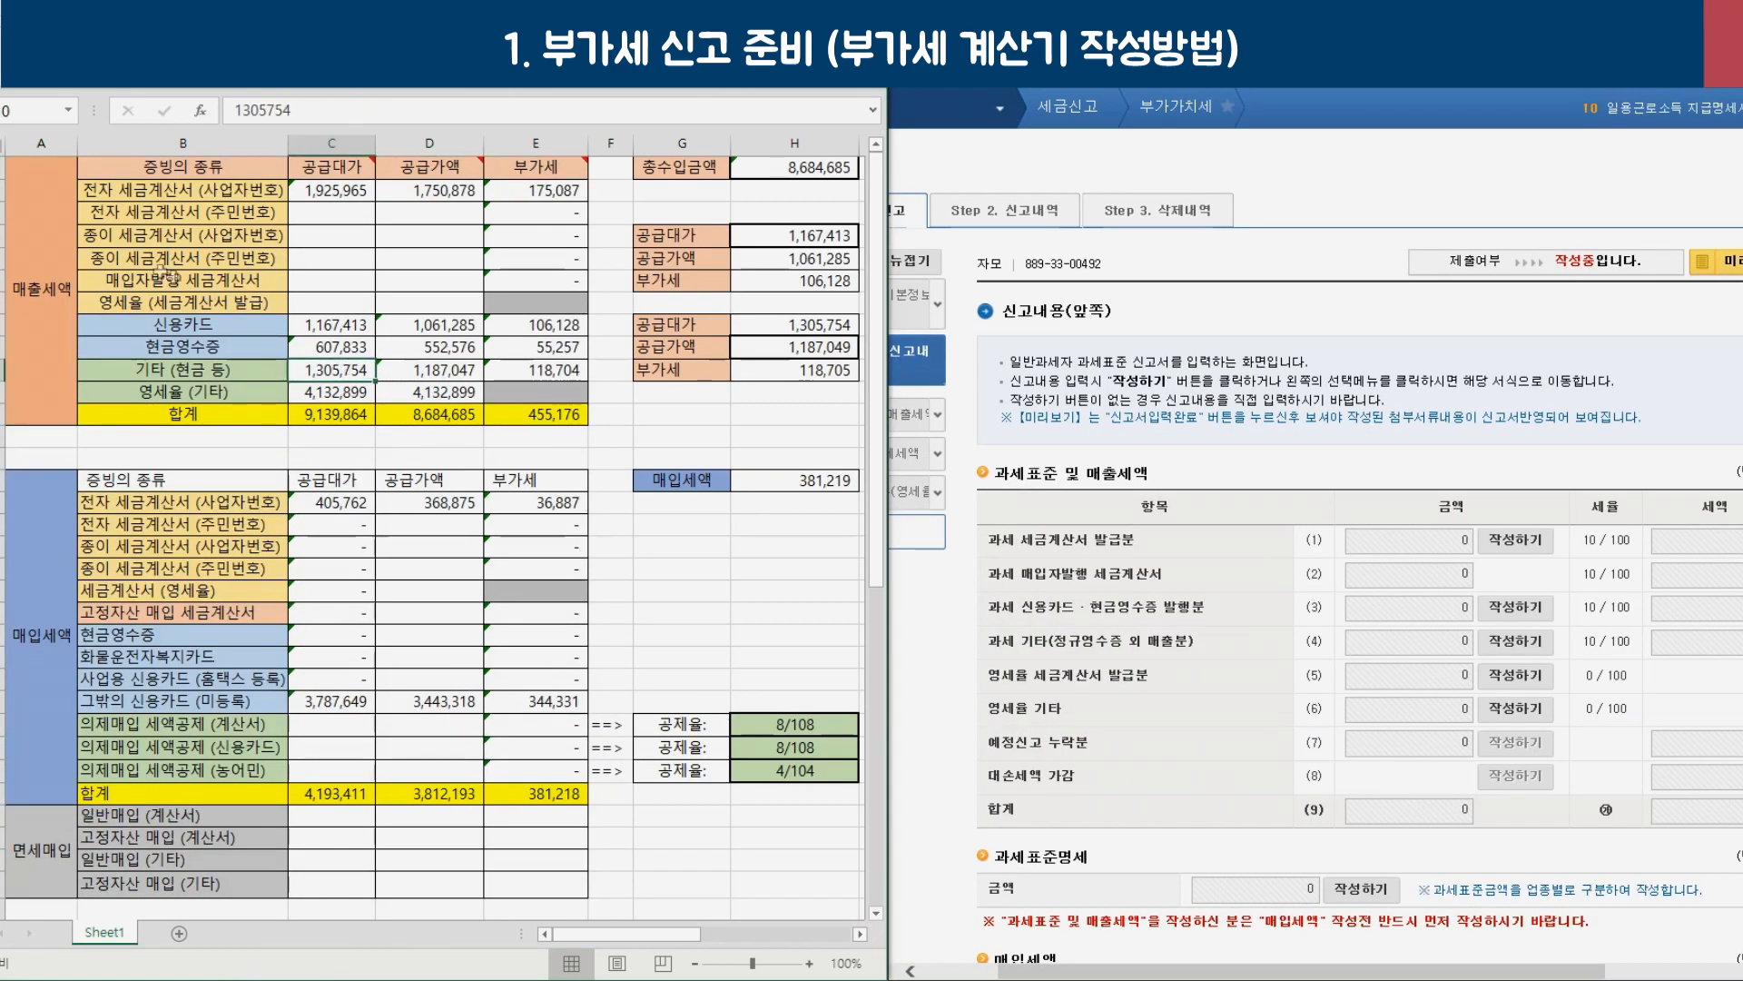
left_click(89, 257)
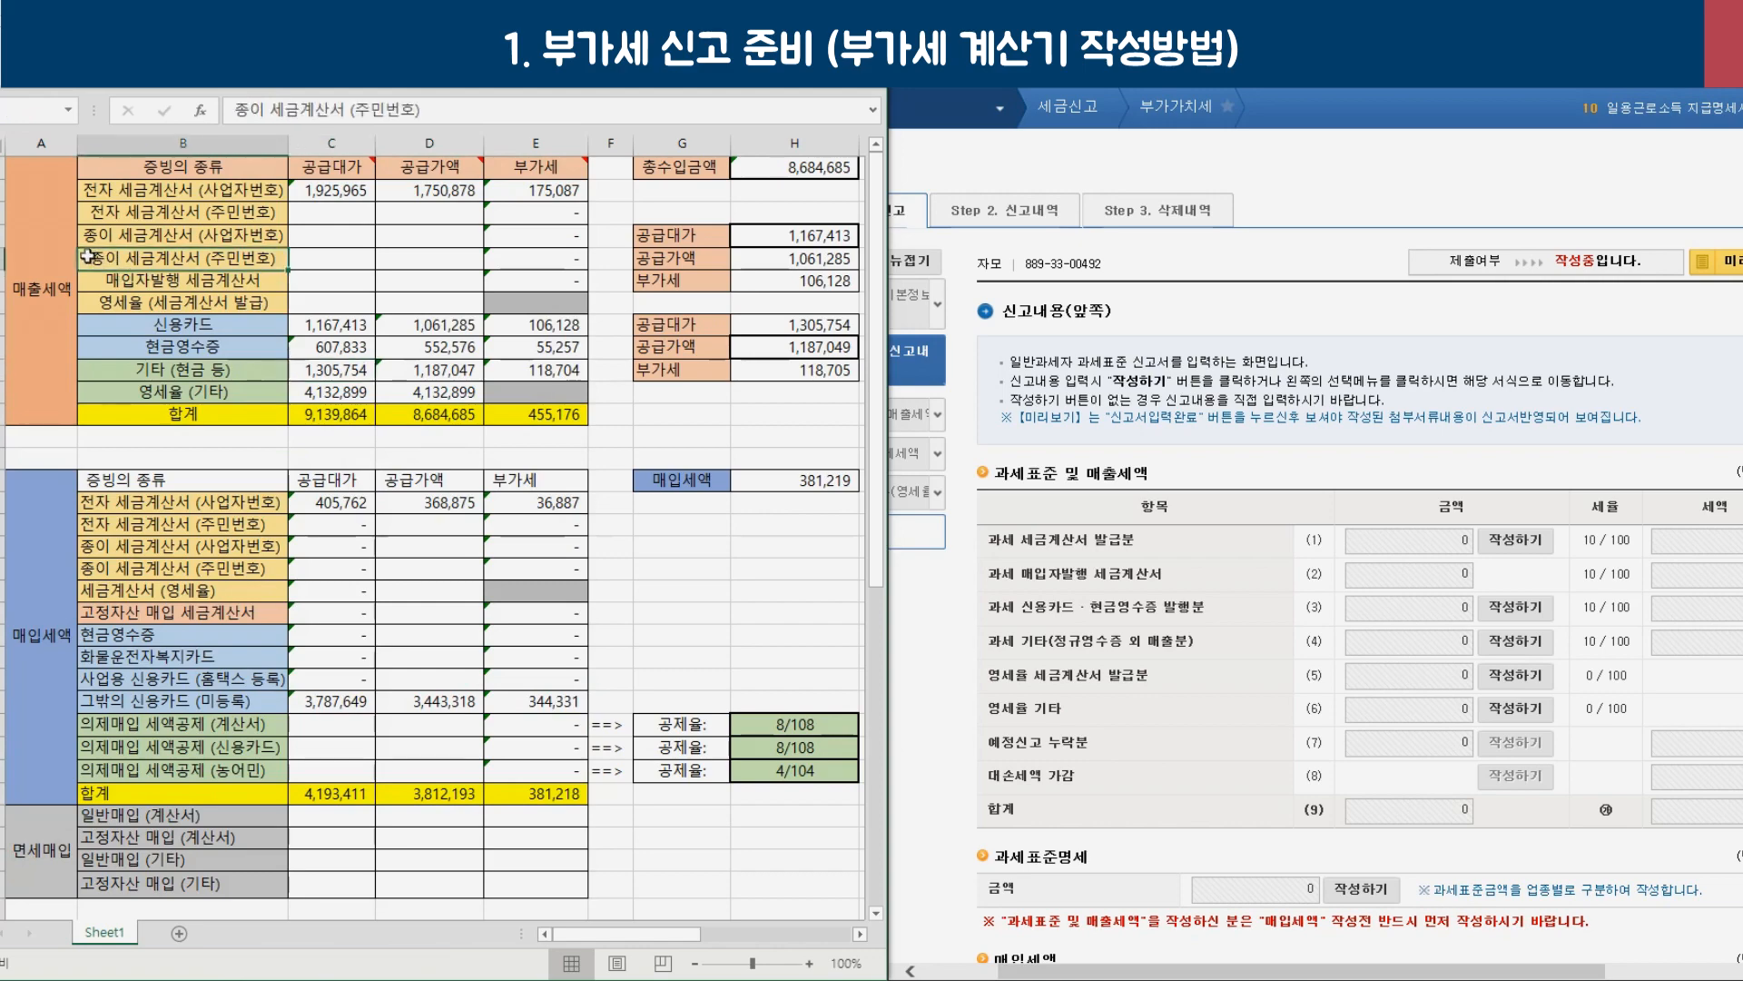
left_click_drag(61, 272, 562, 793)
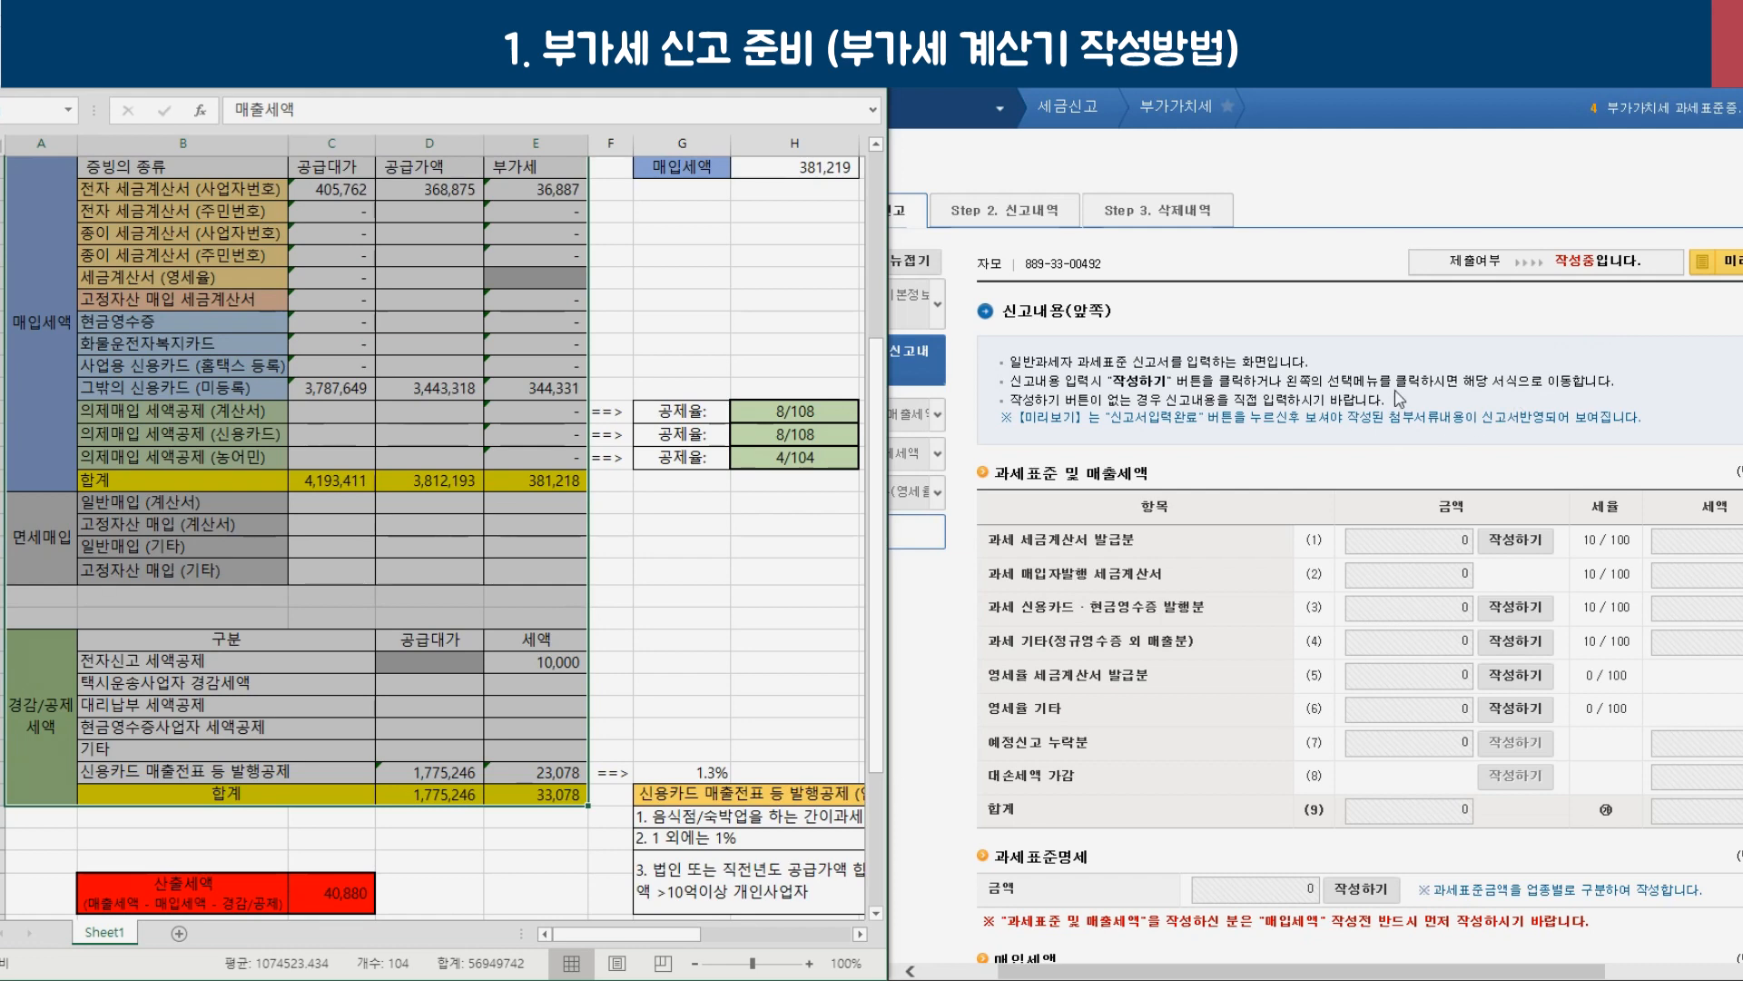
left_click(471, 592)
scroll(514, 588, "up", 5)
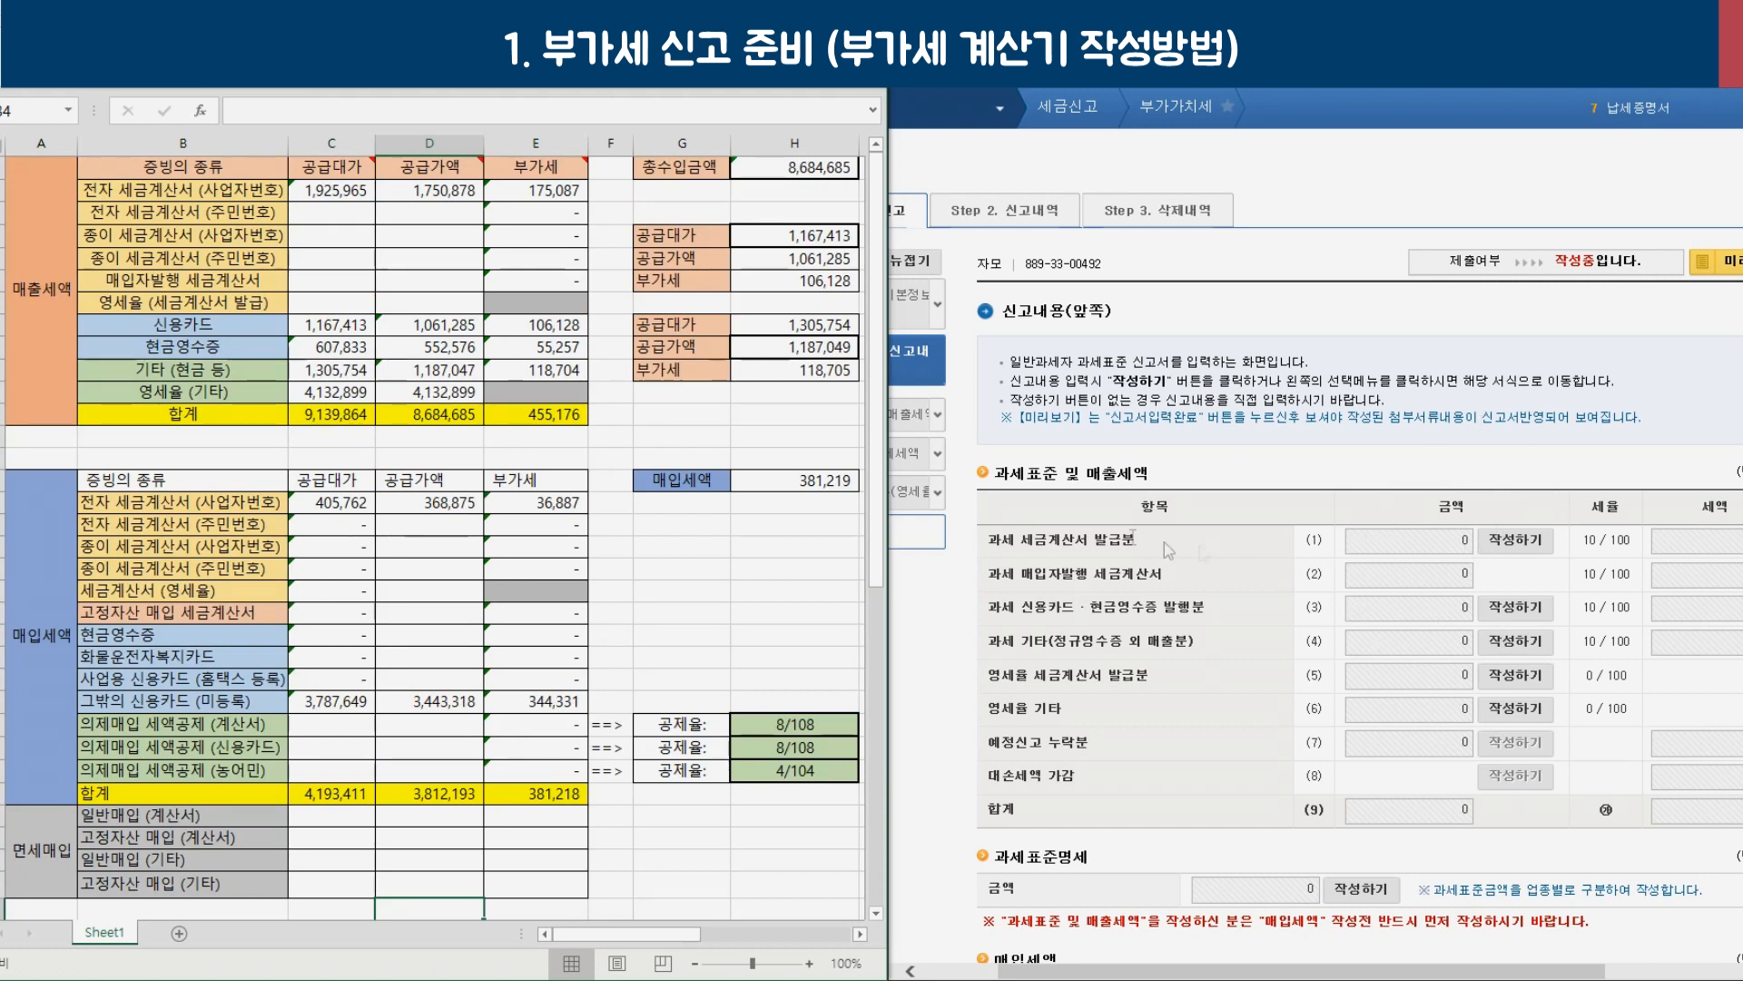
left_click_drag(145, 234, 135, 256)
left_click(134, 256)
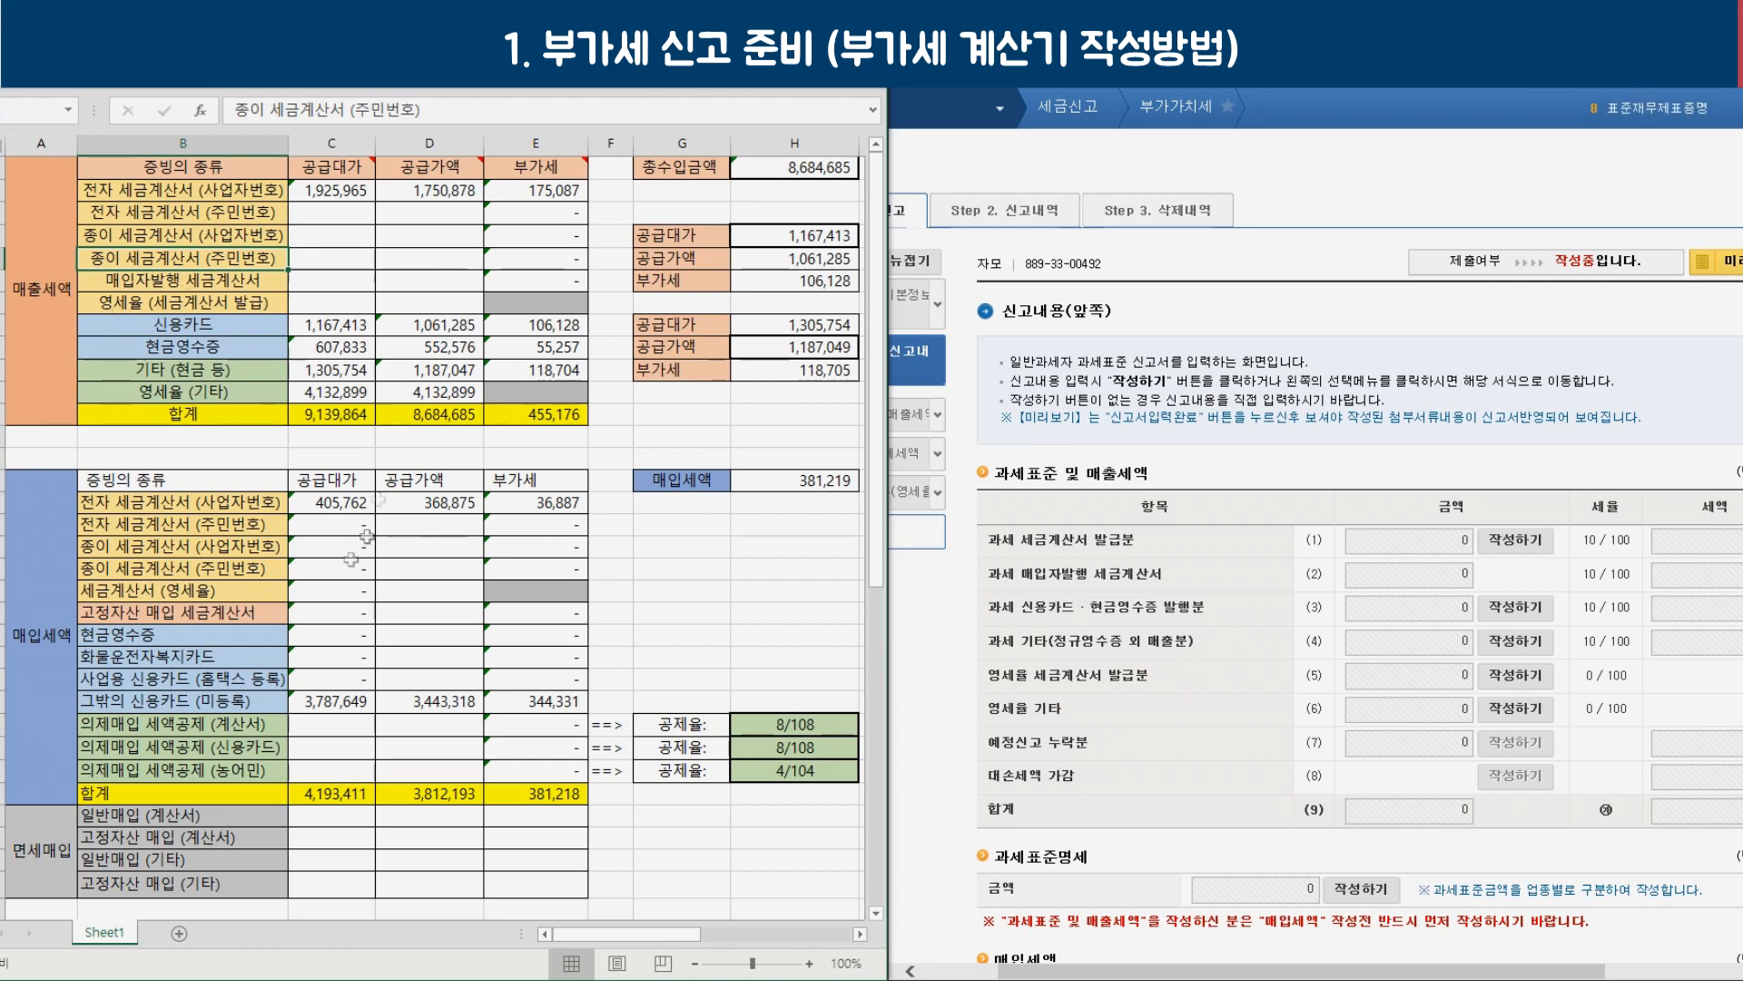
left_click(536, 370)
left_click_drag(296, 190, 544, 415)
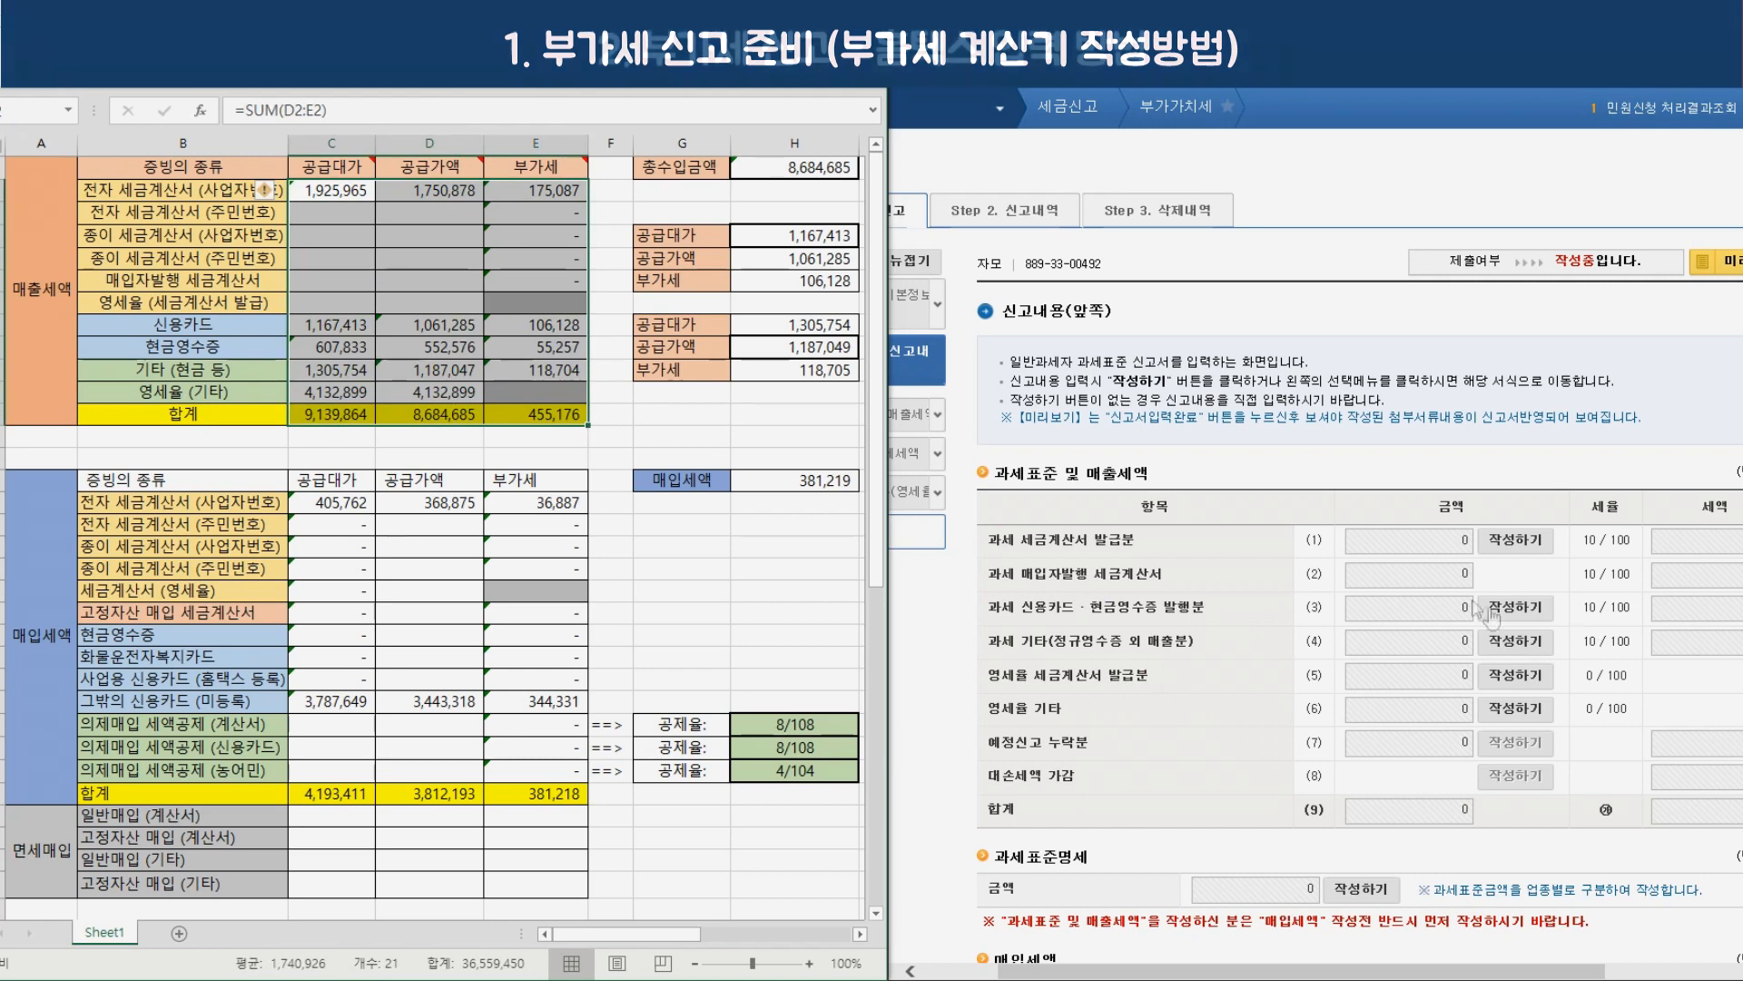
left_click(340, 196)
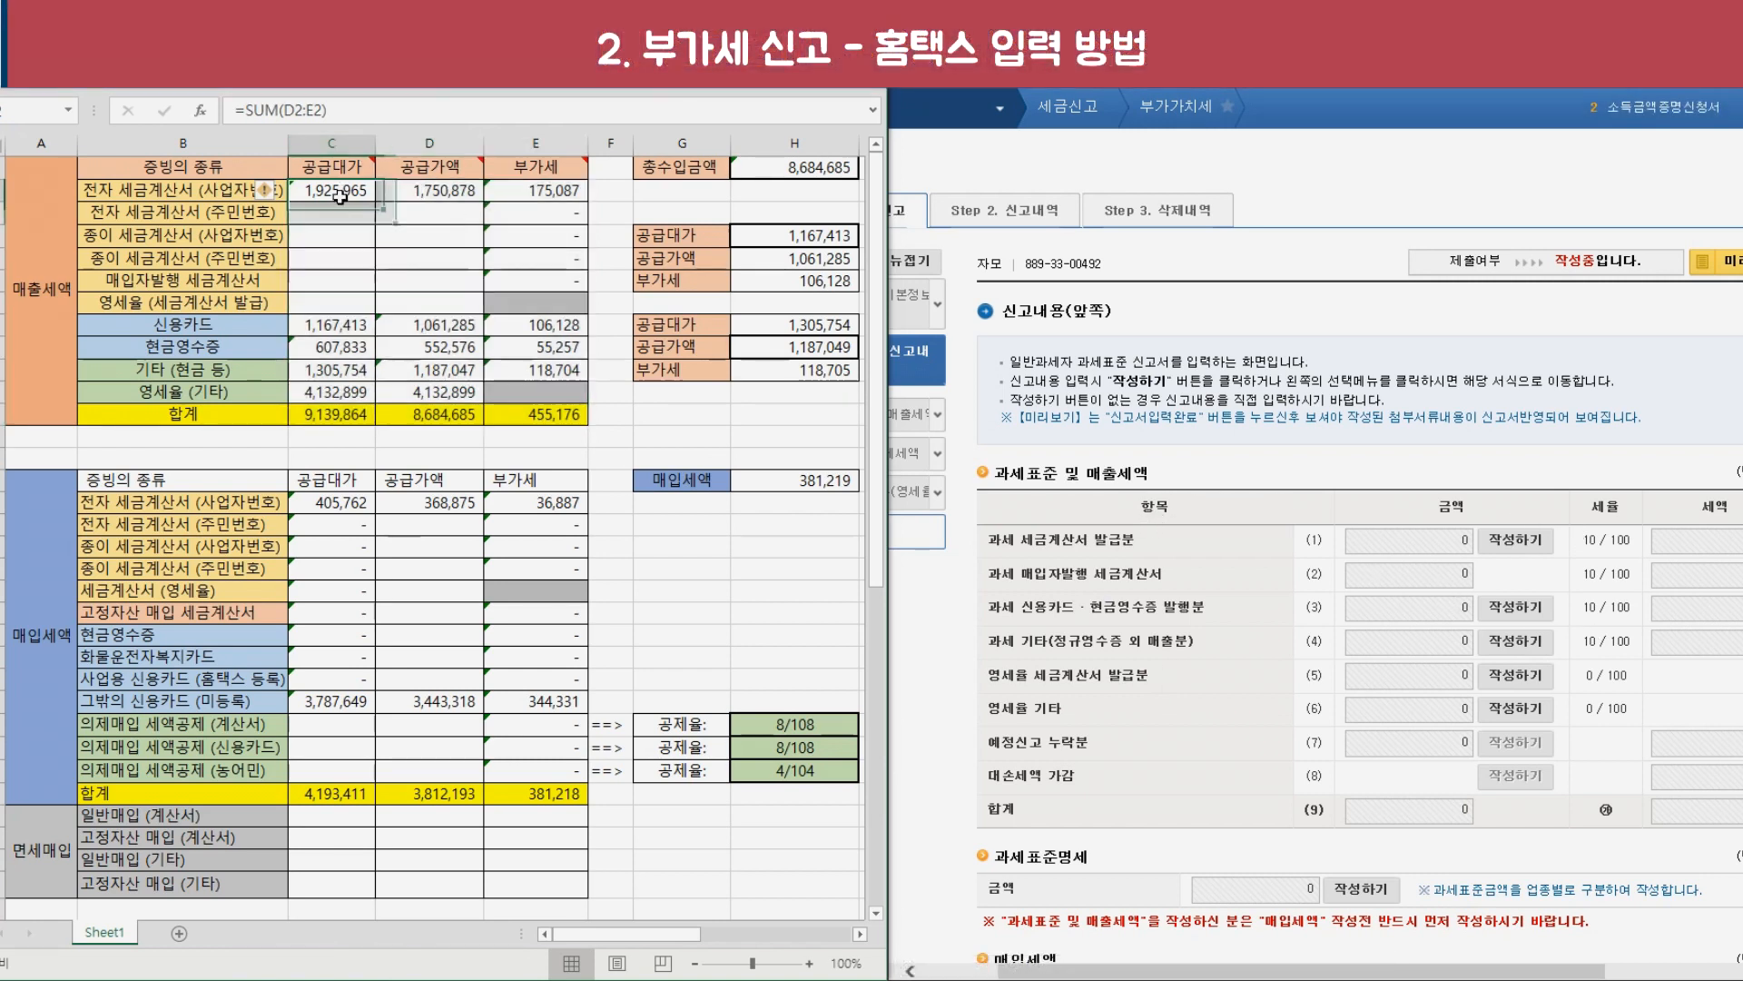
Load the issued e-tax invoice totals (41 buyers, 48 invoices, 1,750,878) and complete the summary.
left_click(1525, 541)
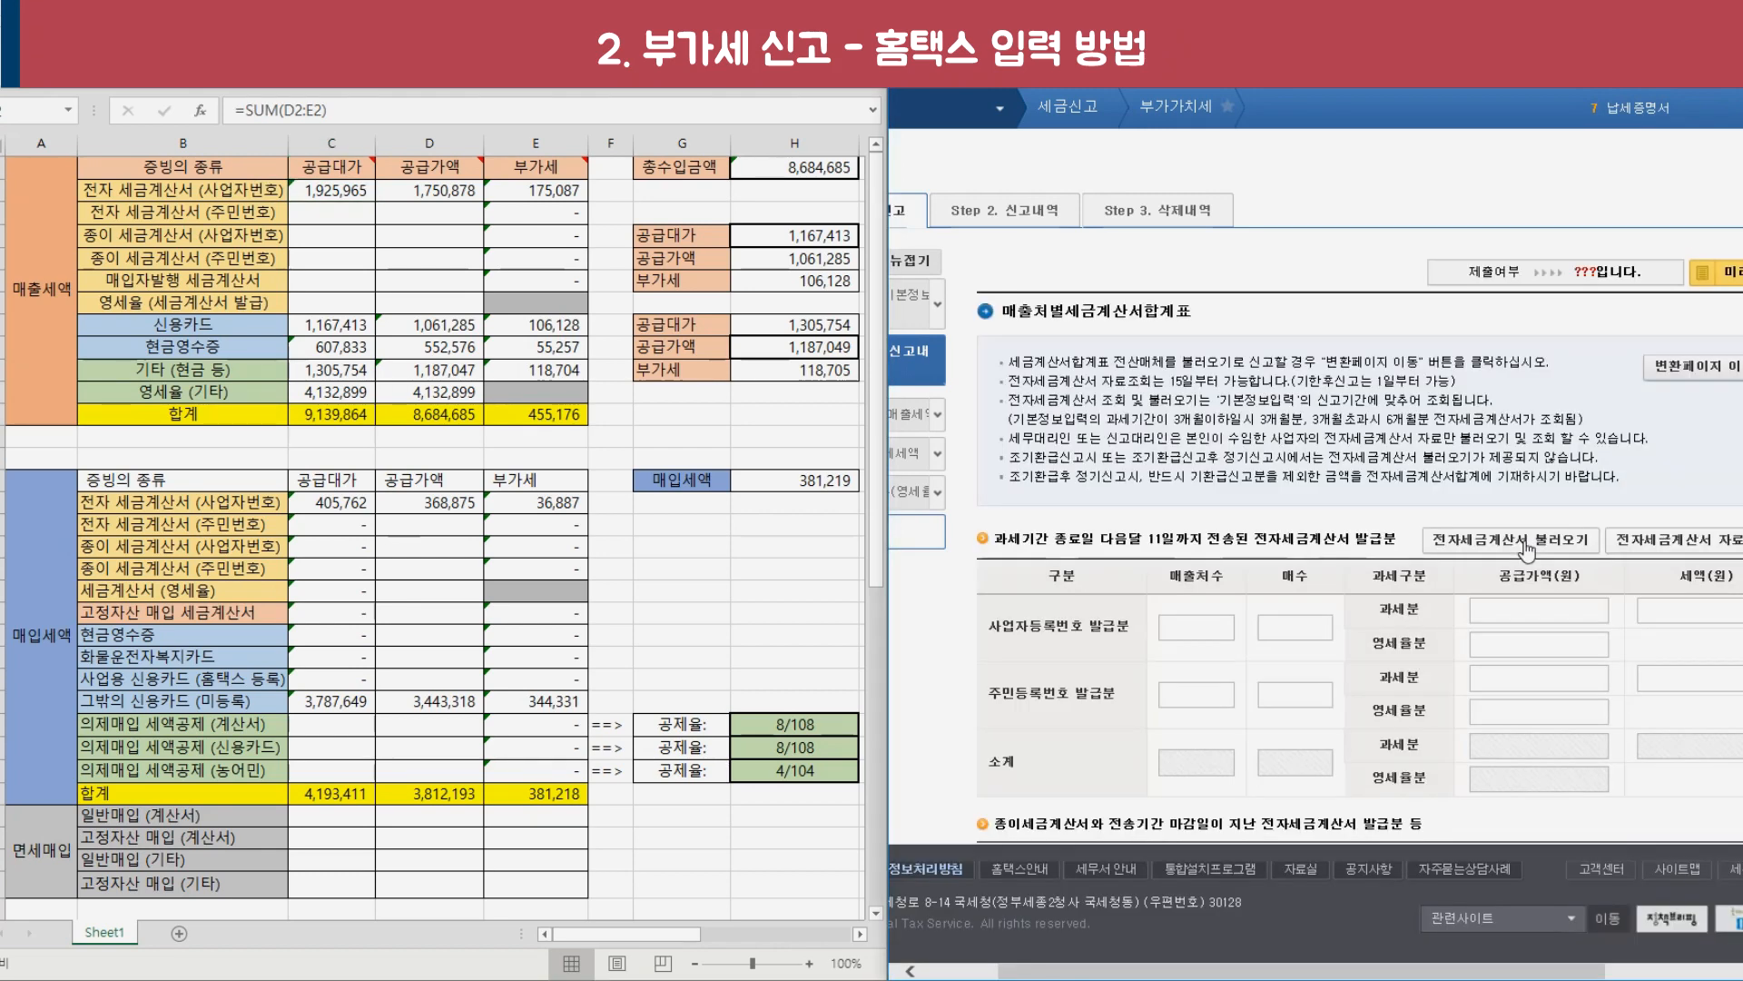
left_click(1523, 526)
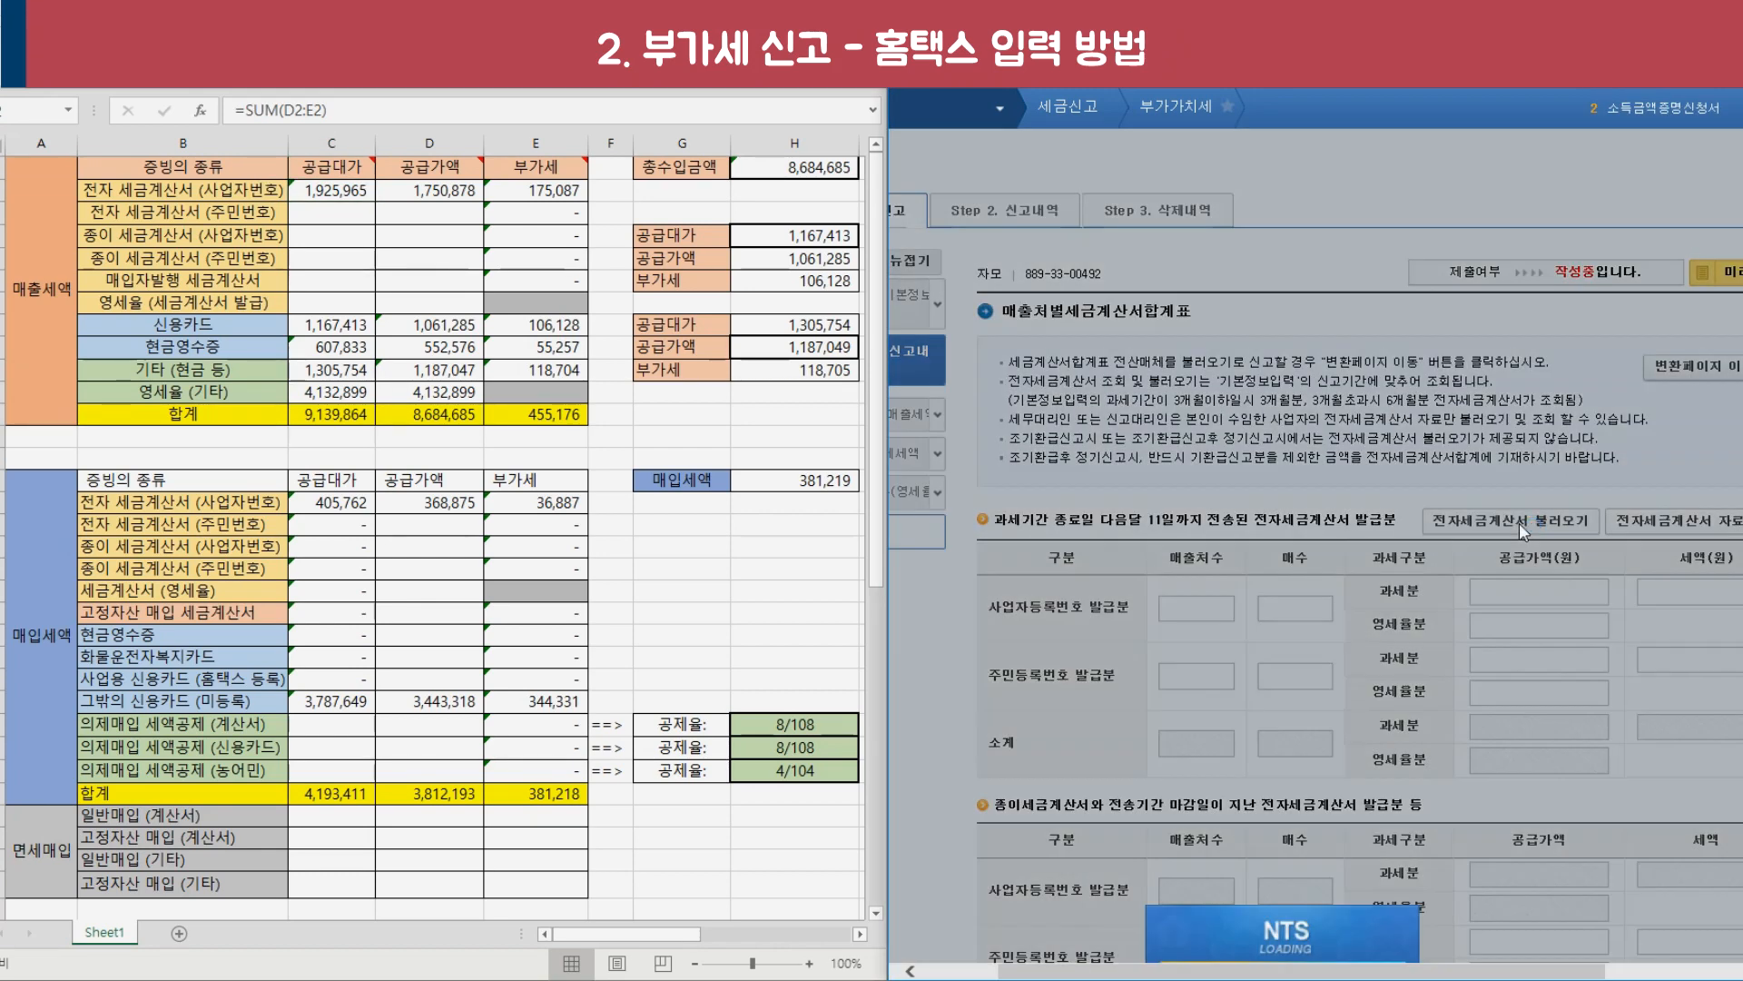
left_click(1053, 522)
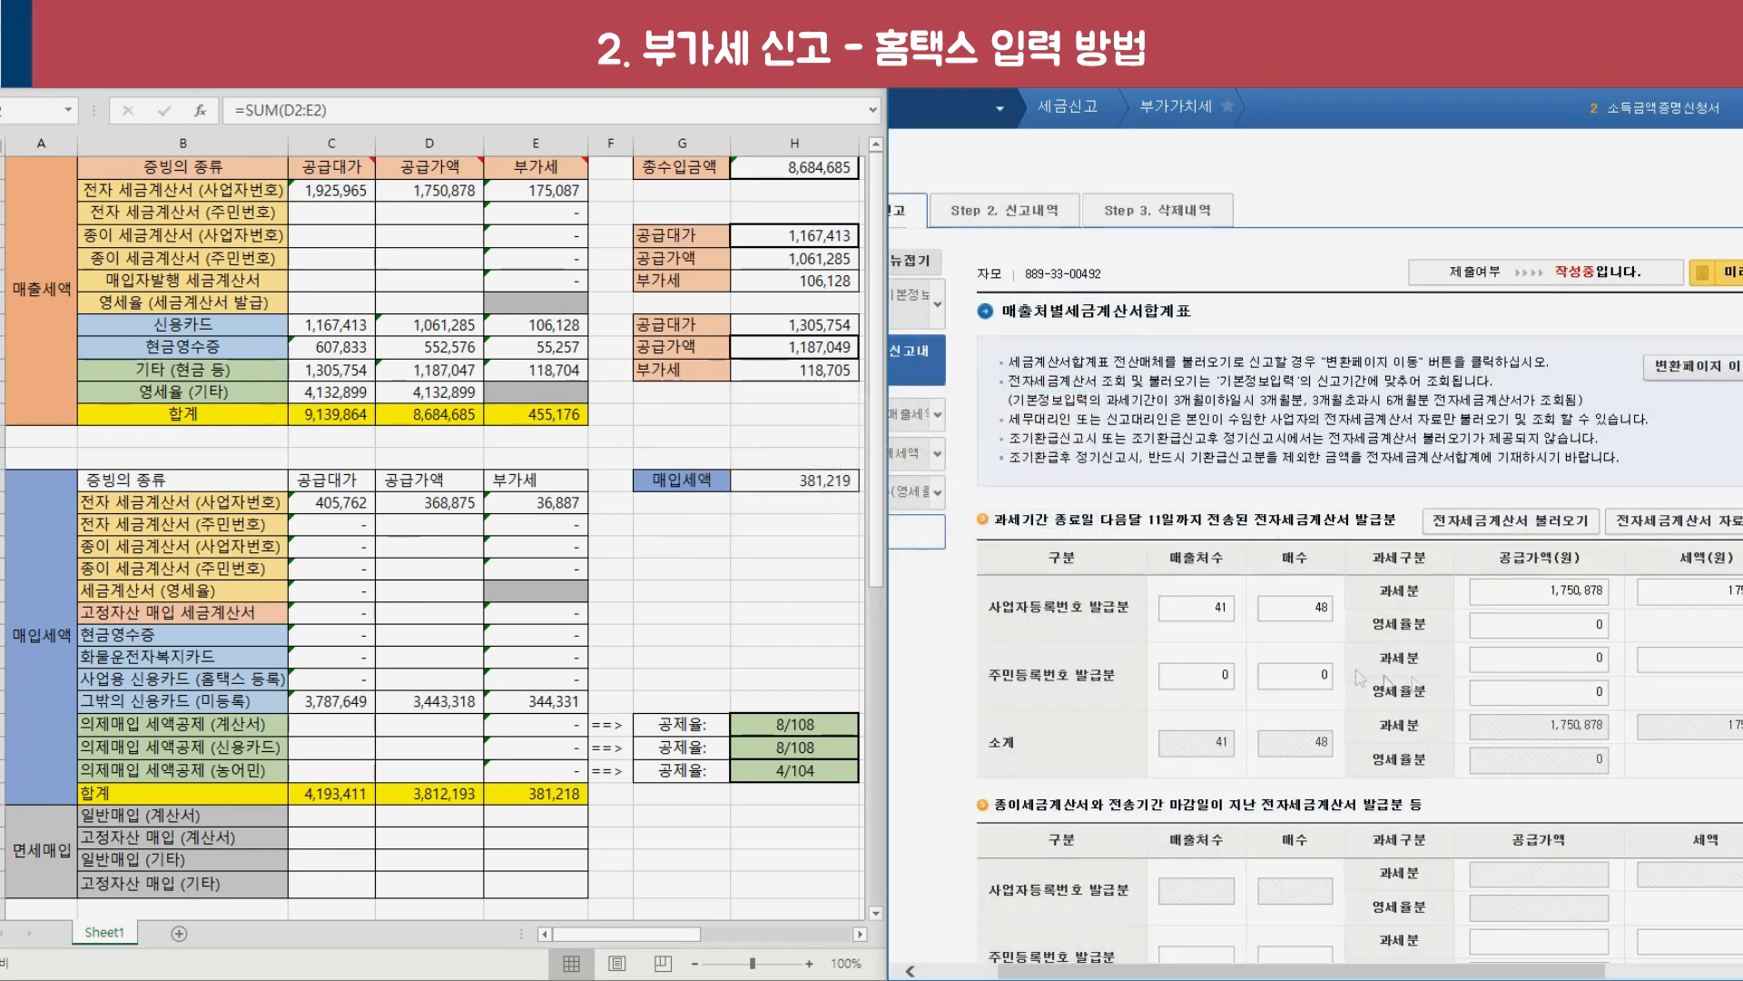
scroll(1563, 612, "down", 5)
scroll(1563, 611, "up", 5)
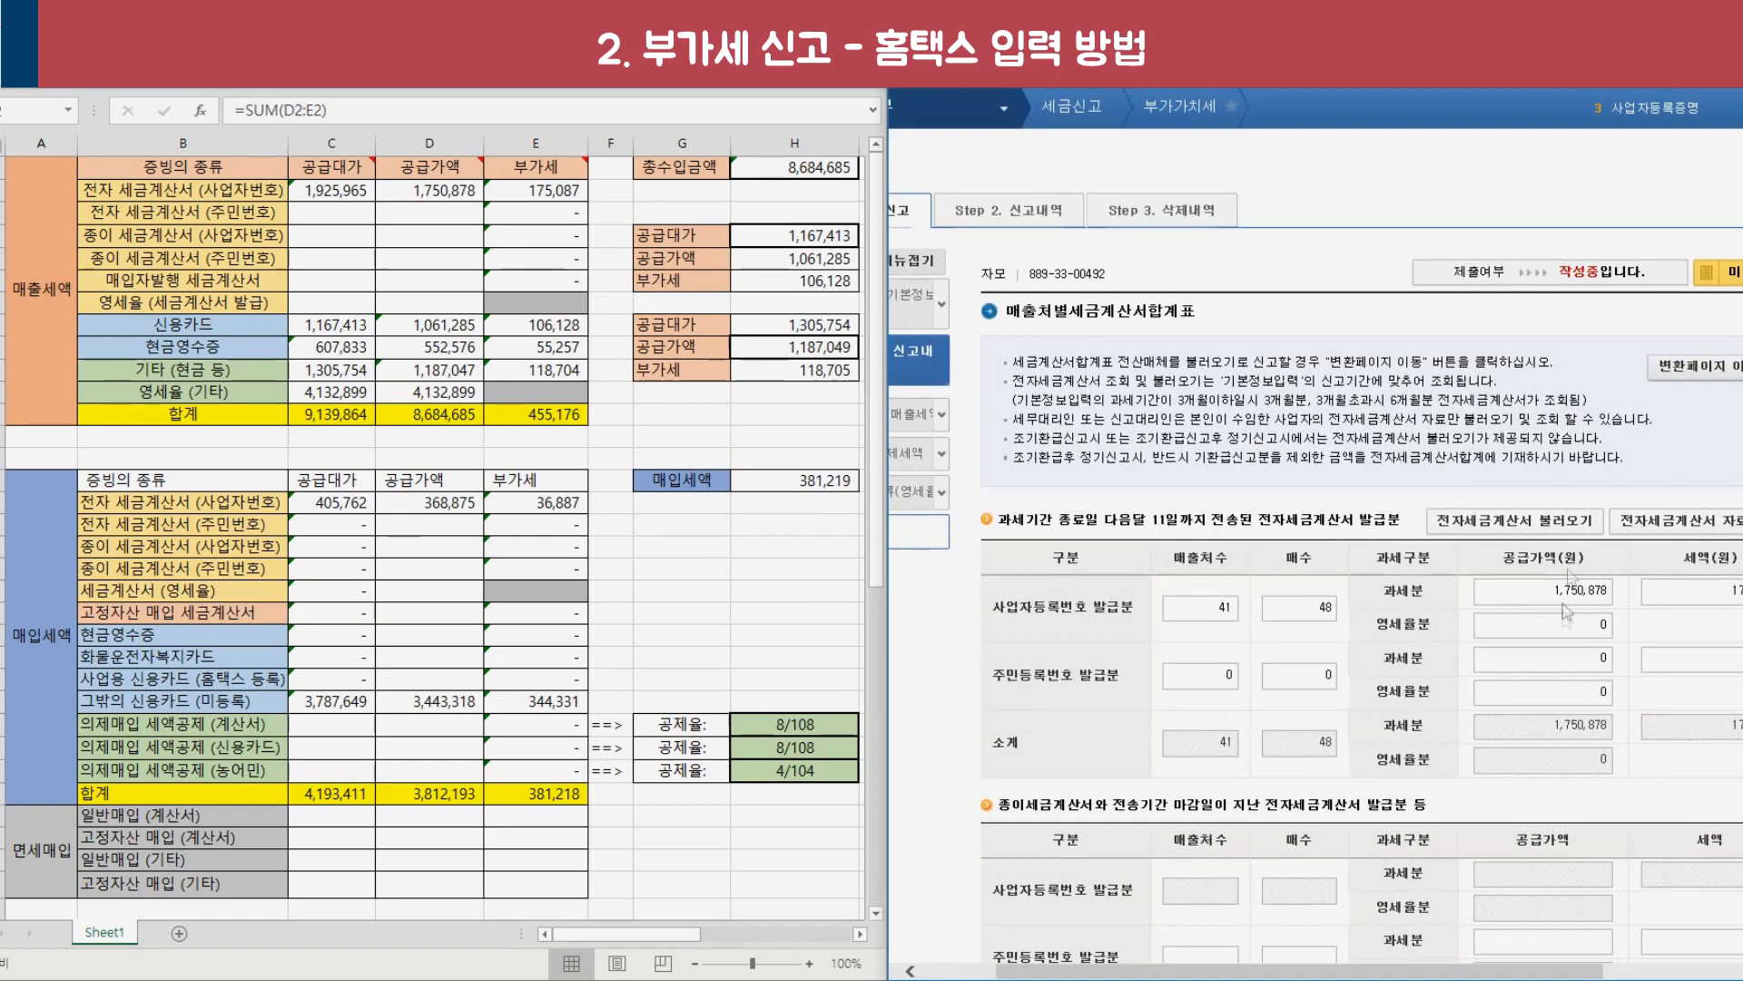
scroll(1417, 636, "down", 10)
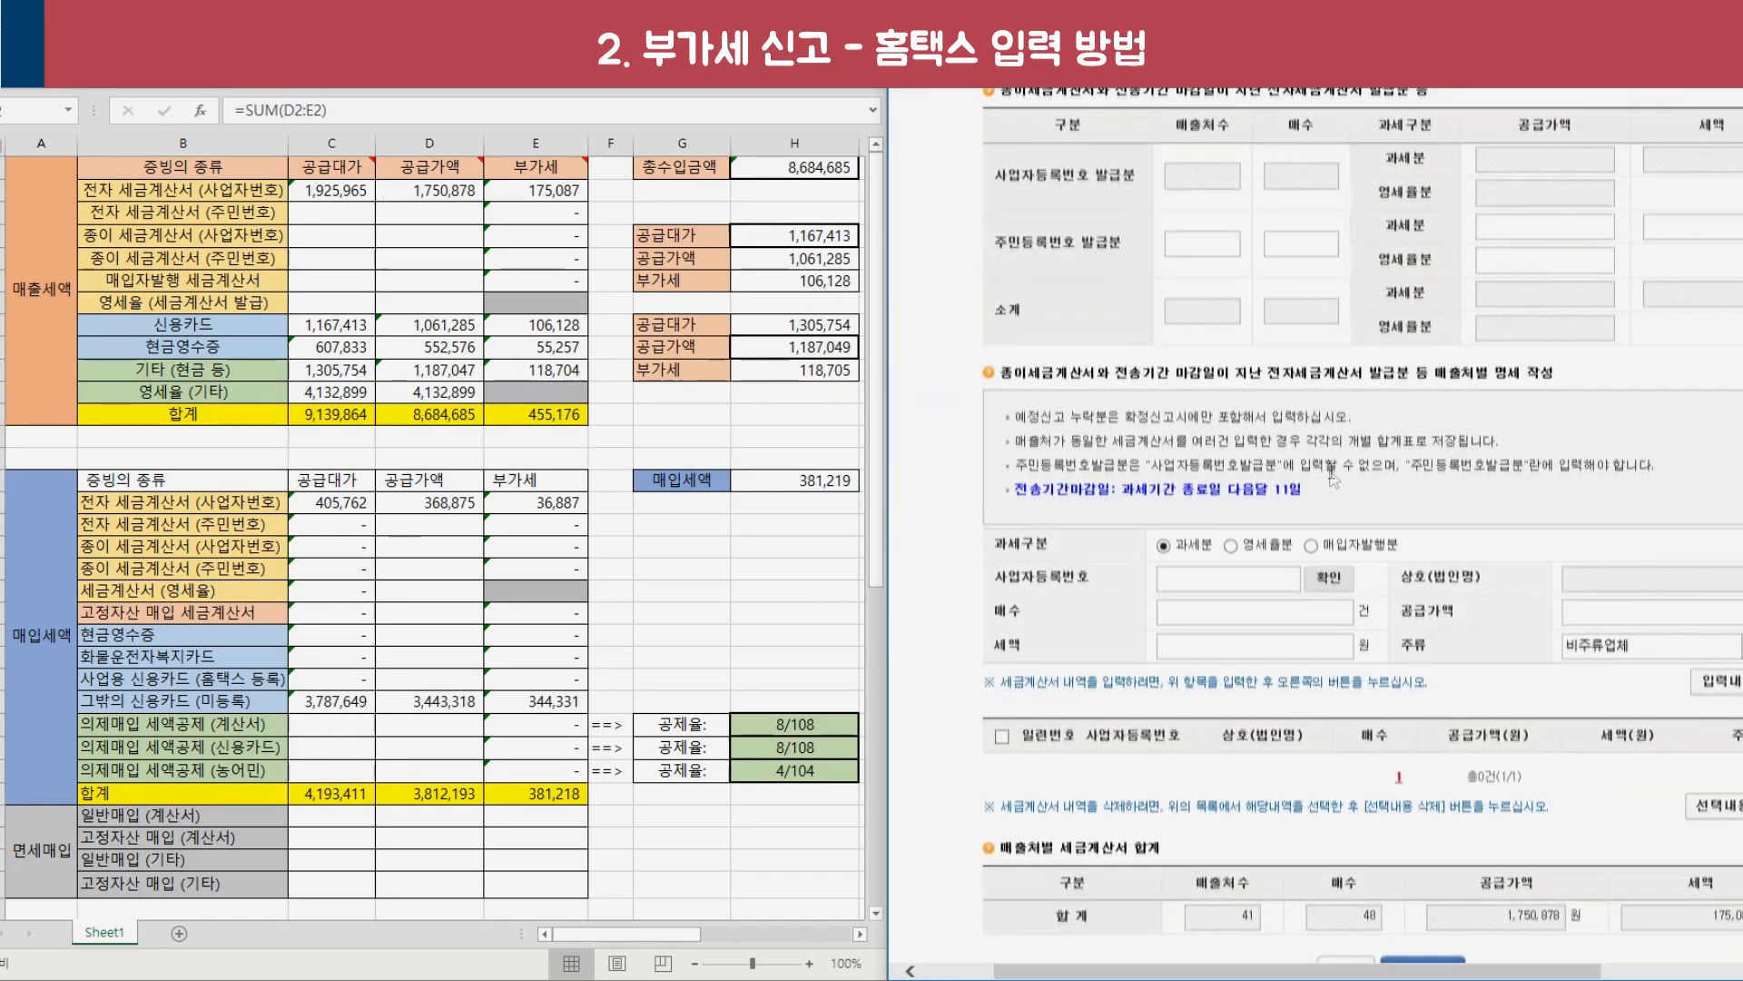
left_click(1453, 768)
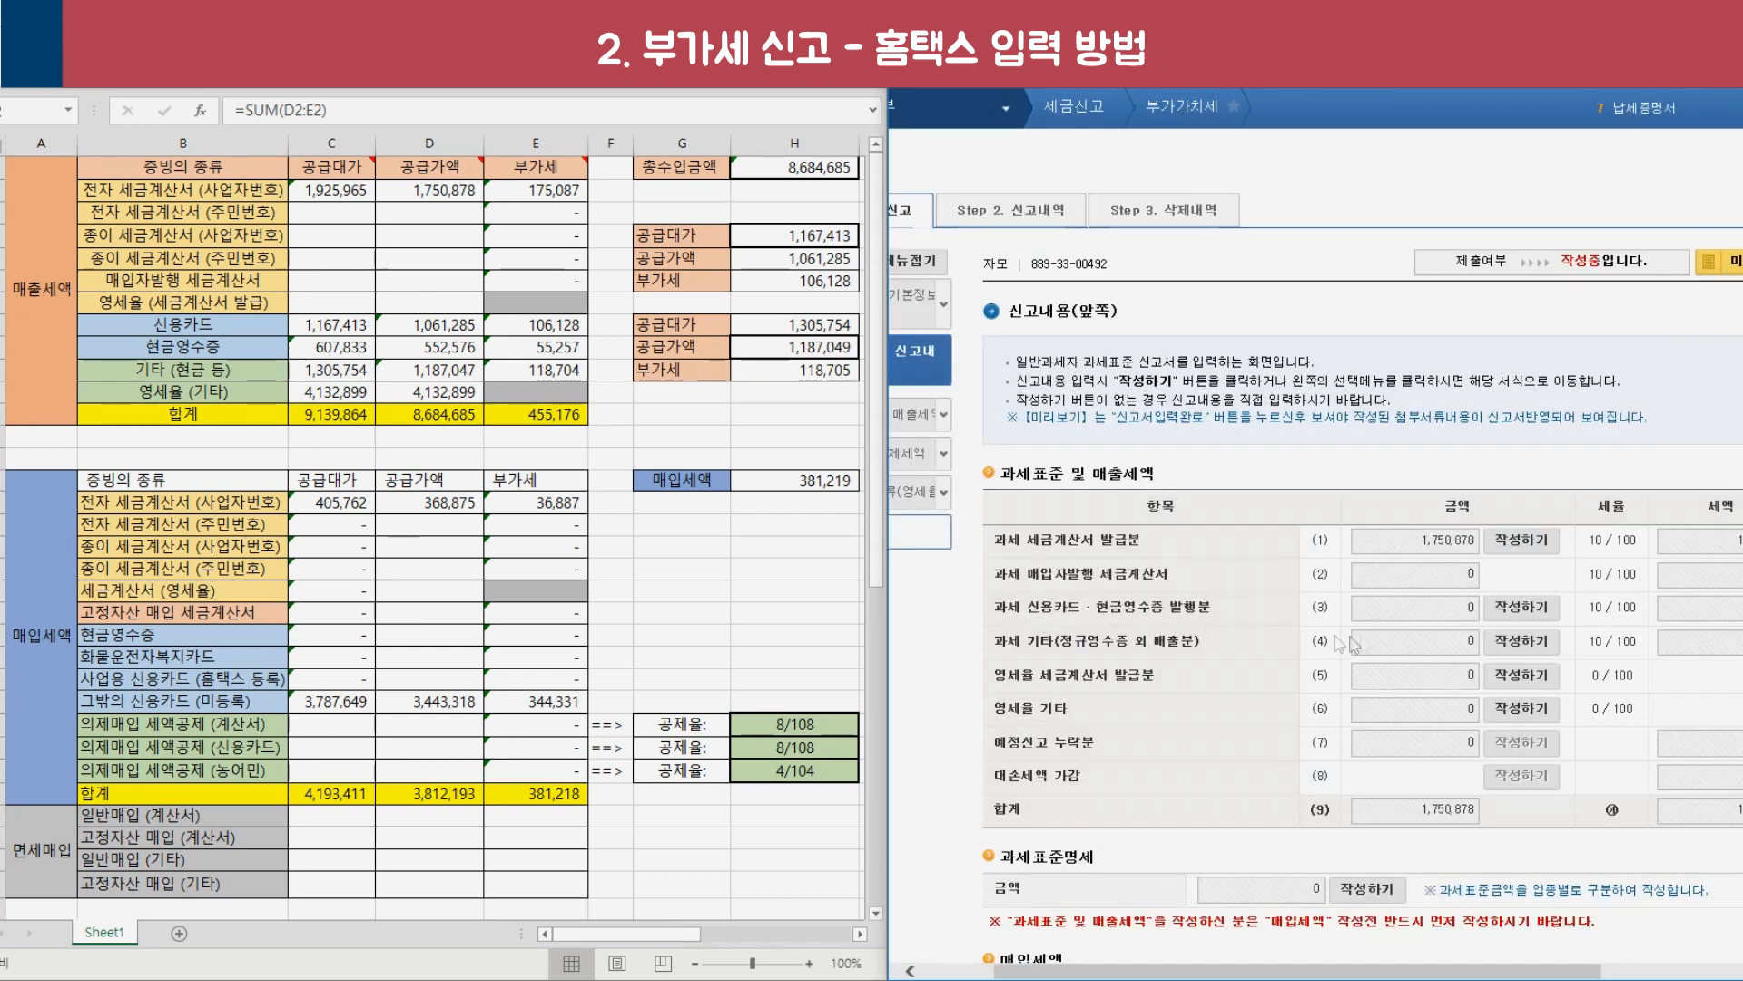
Open the credit card sales totals statement and check the card sales total in the calculator.
left_click(1546, 616)
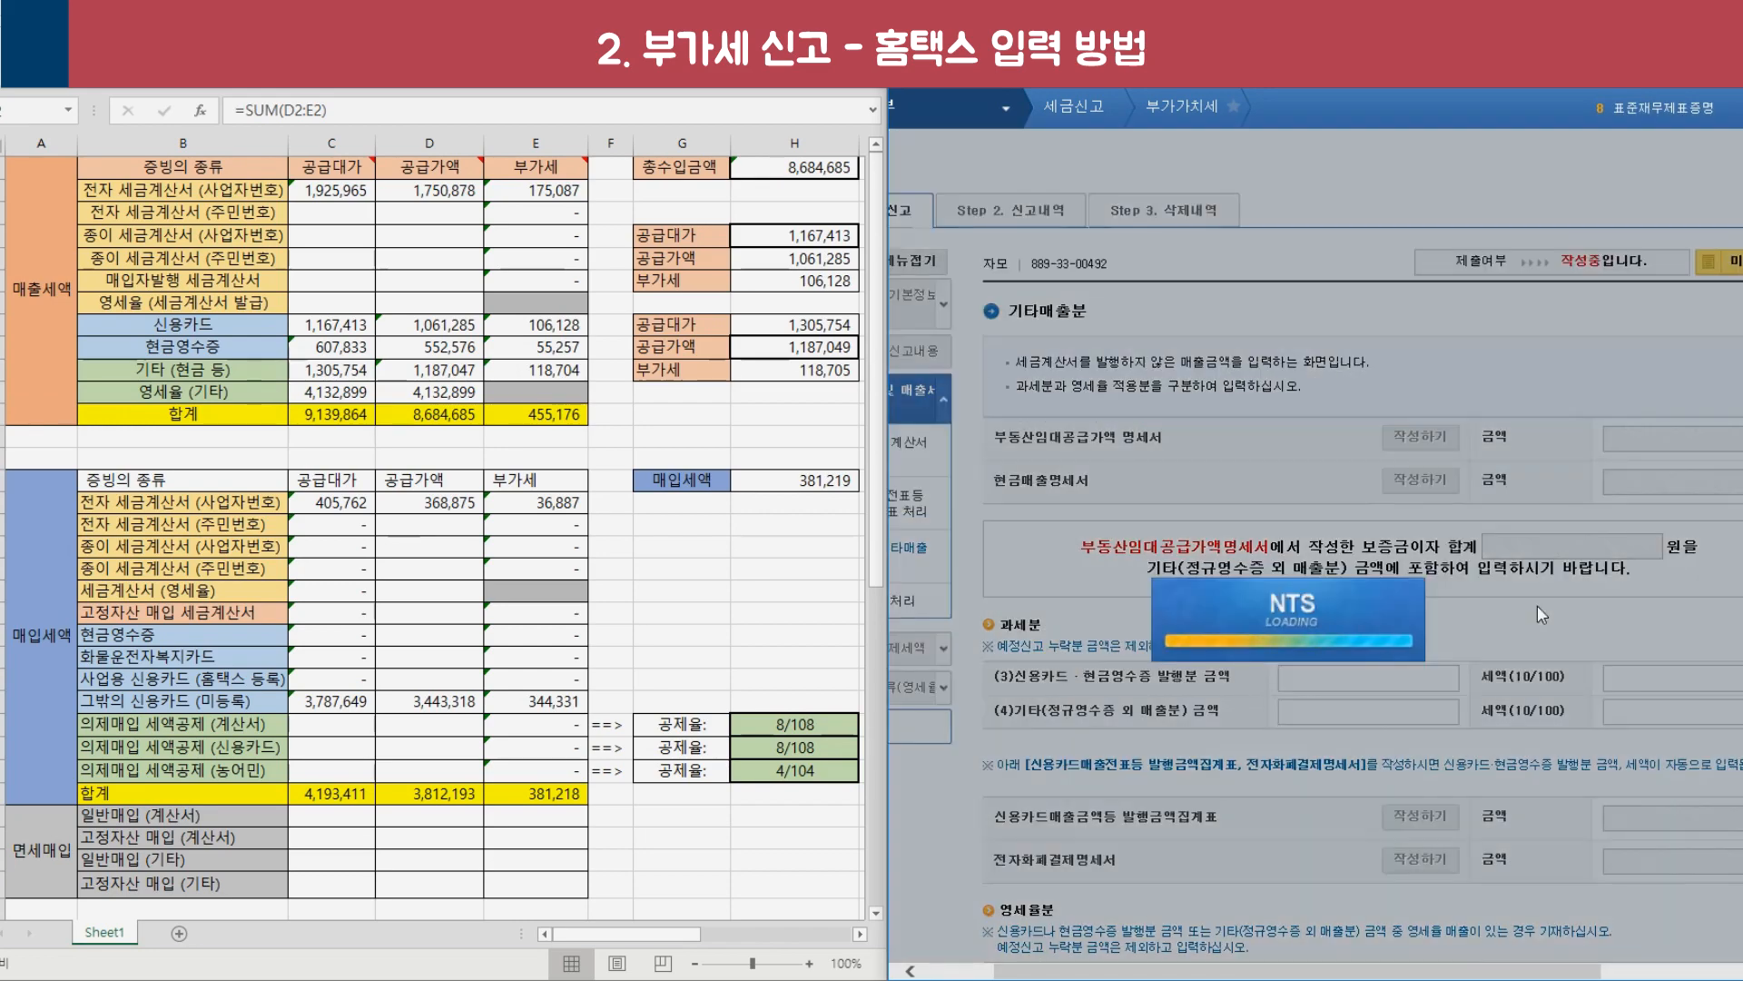
scroll(1280, 577, "down", 3)
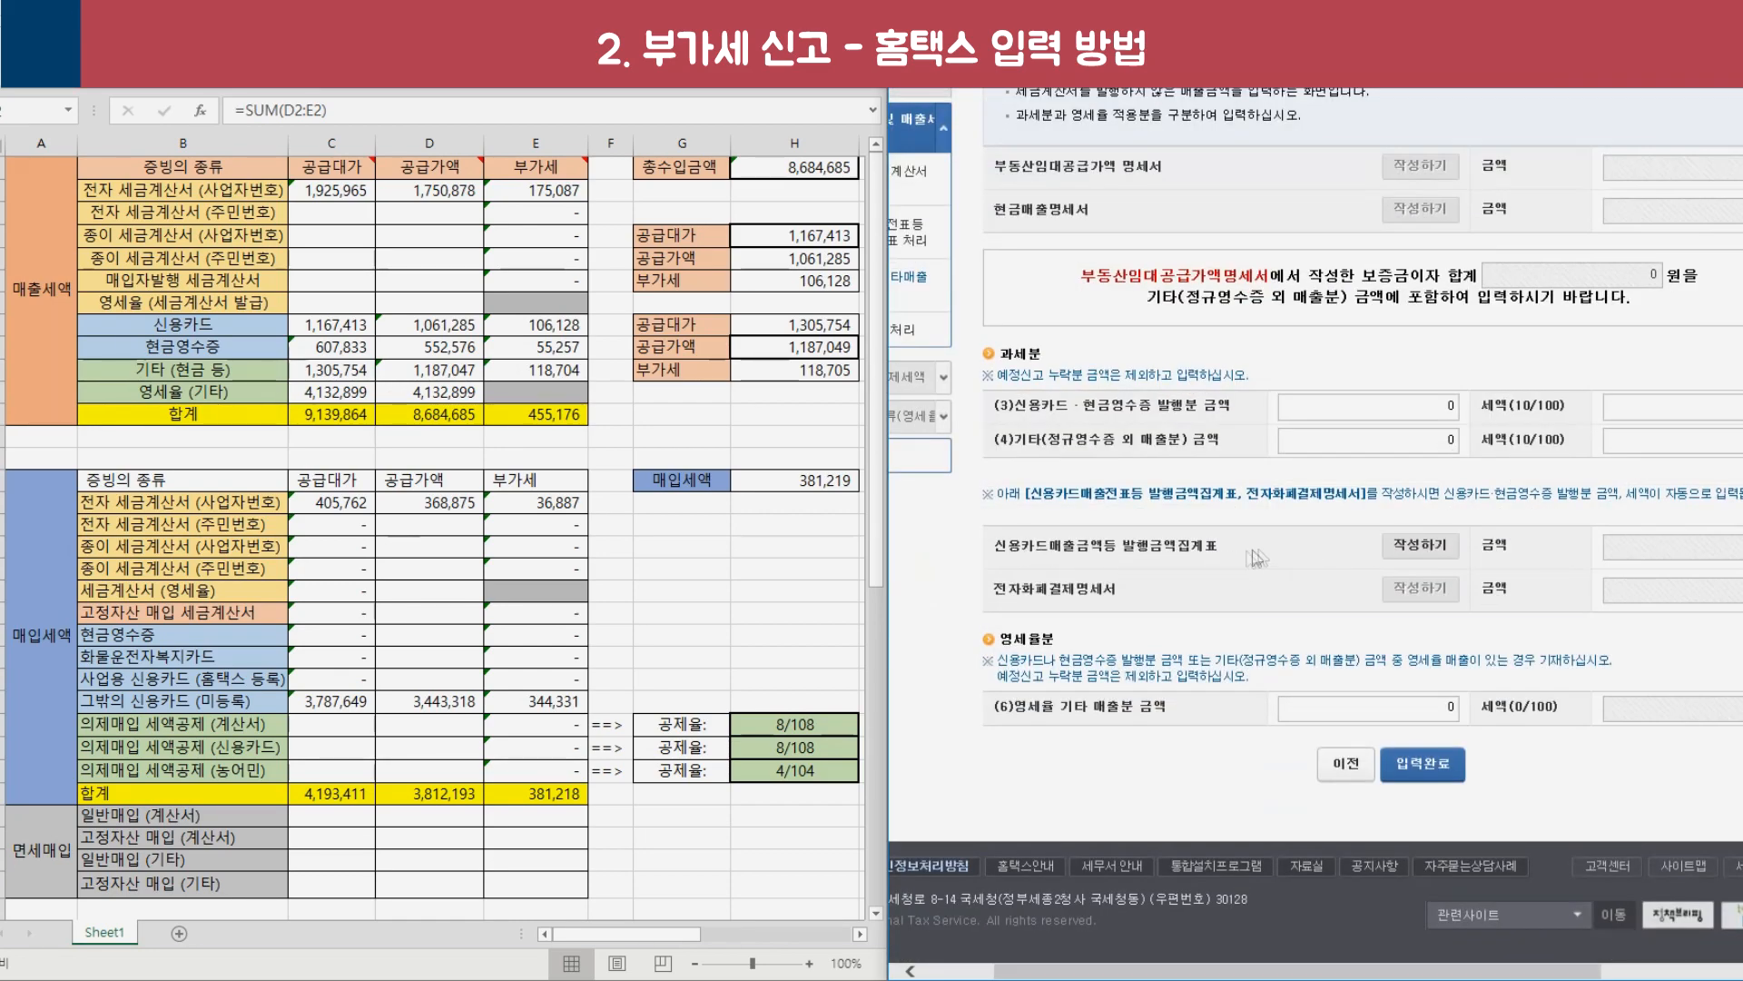
left_click(1419, 548)
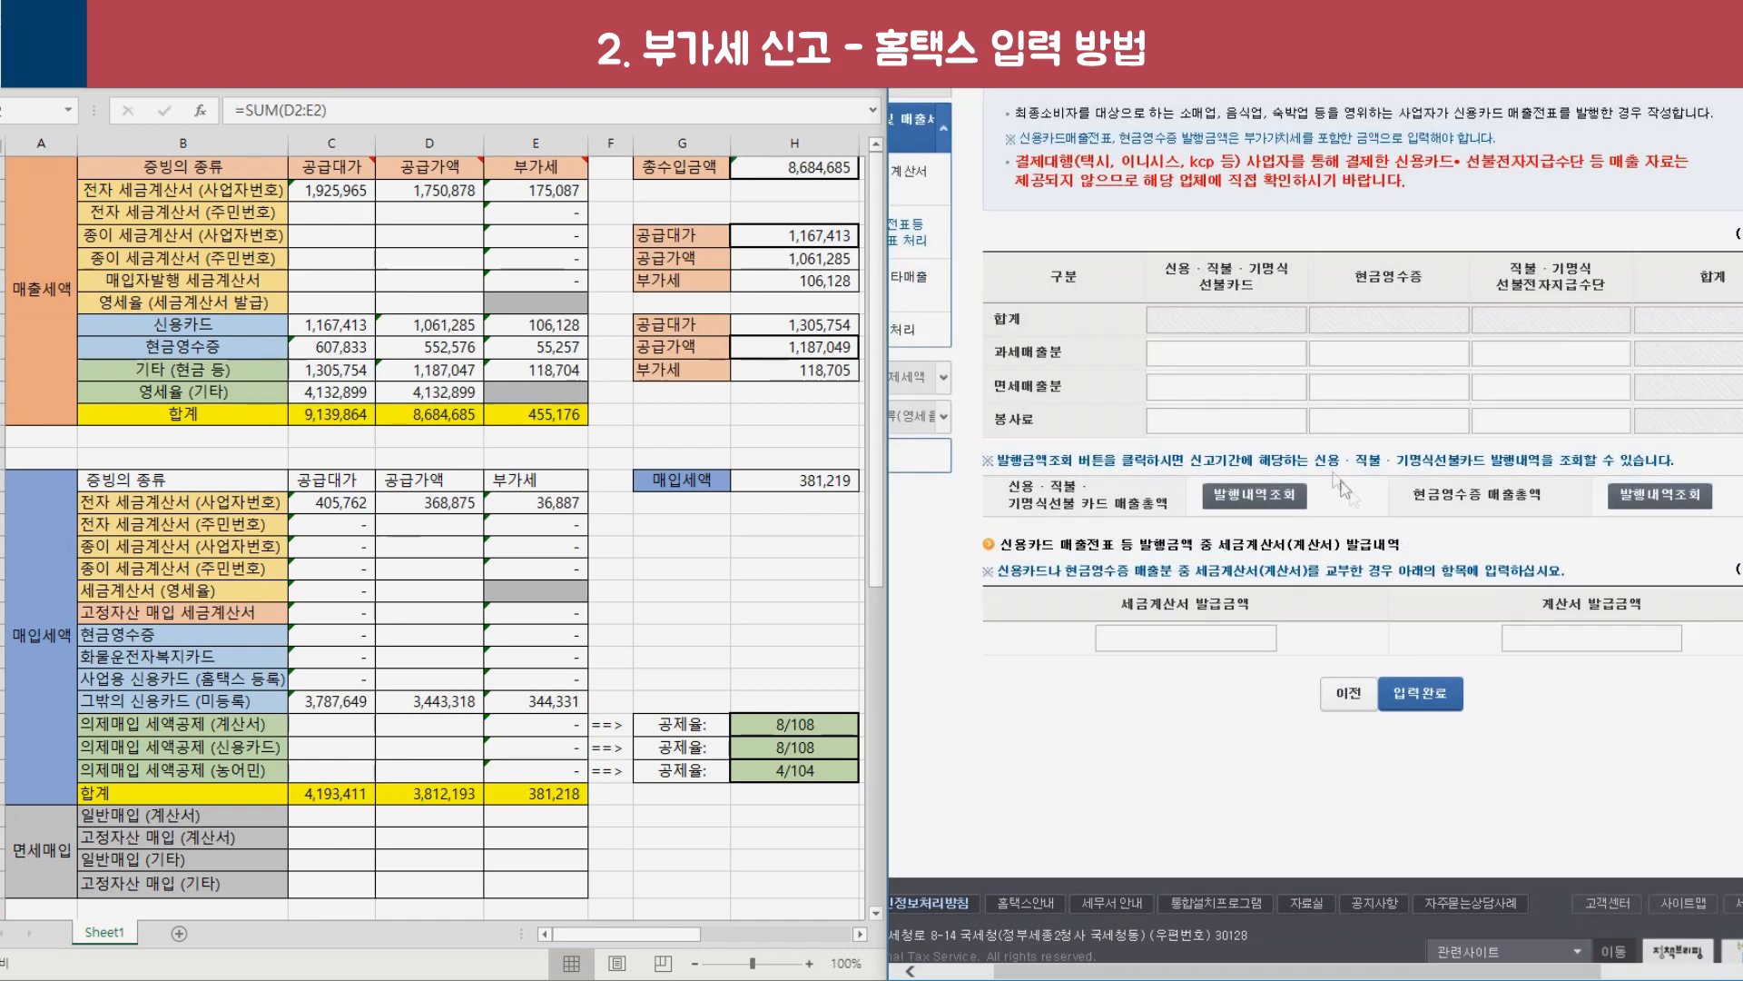
left_click_drag(1194, 272, 1271, 294)
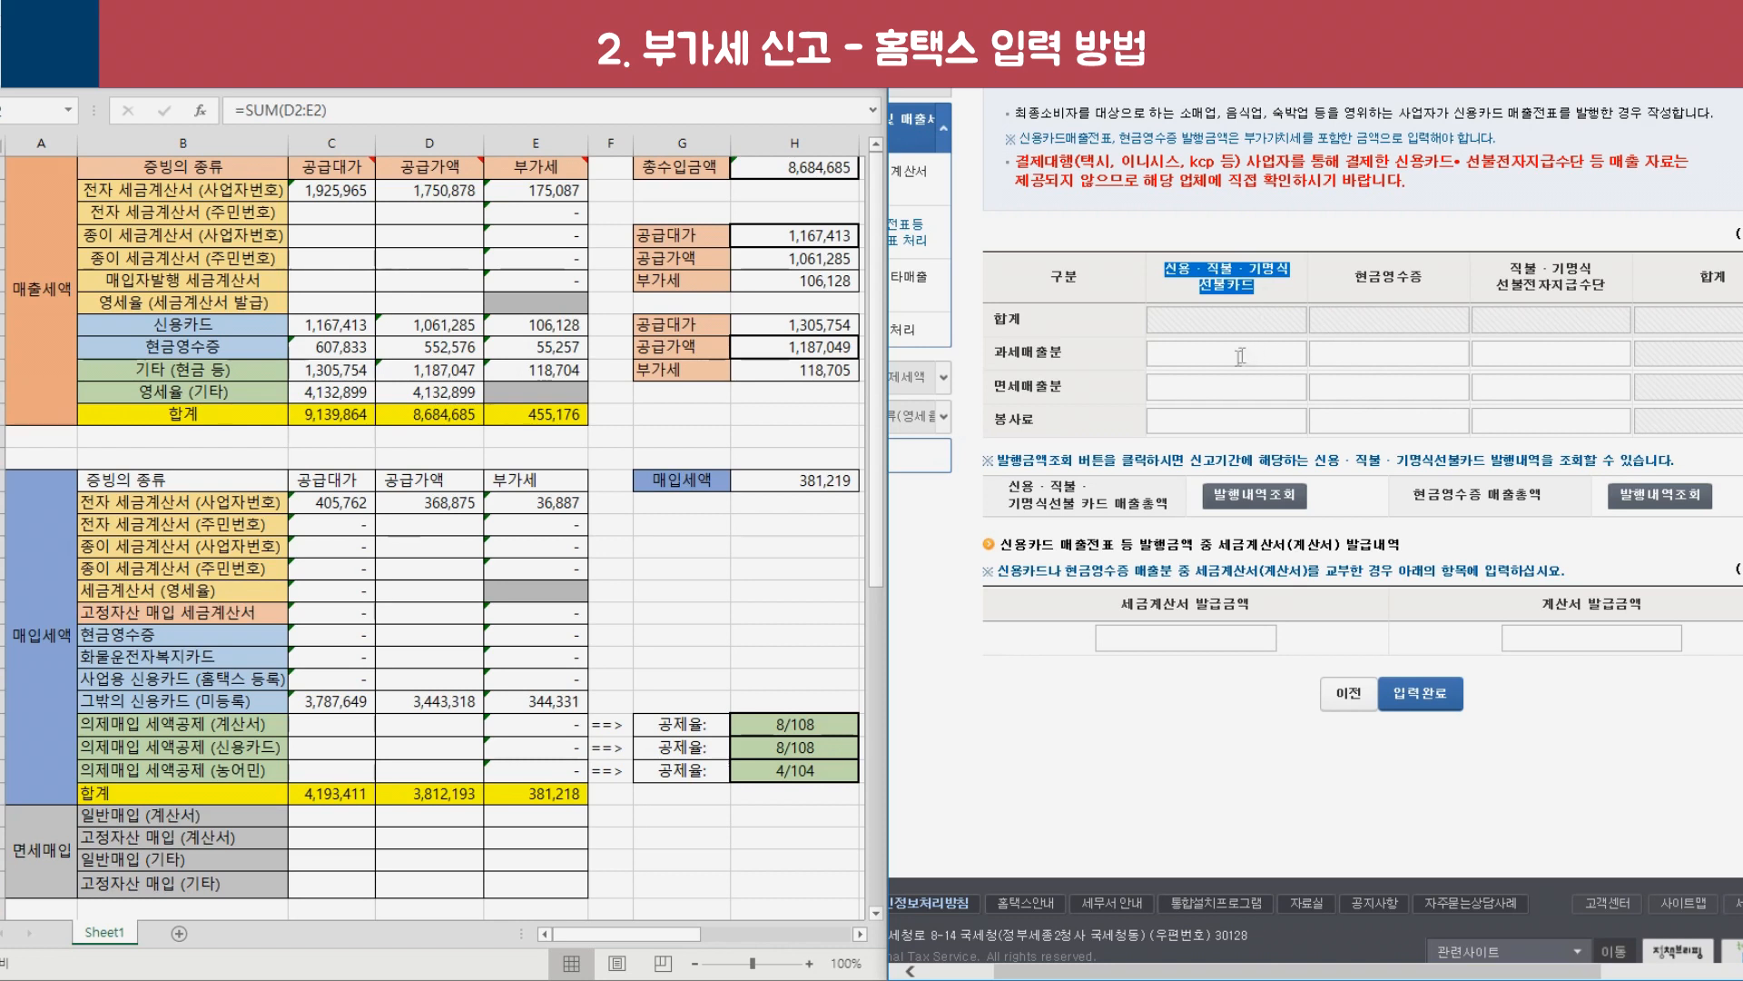
left_click(1004, 354)
left_click(1213, 356)
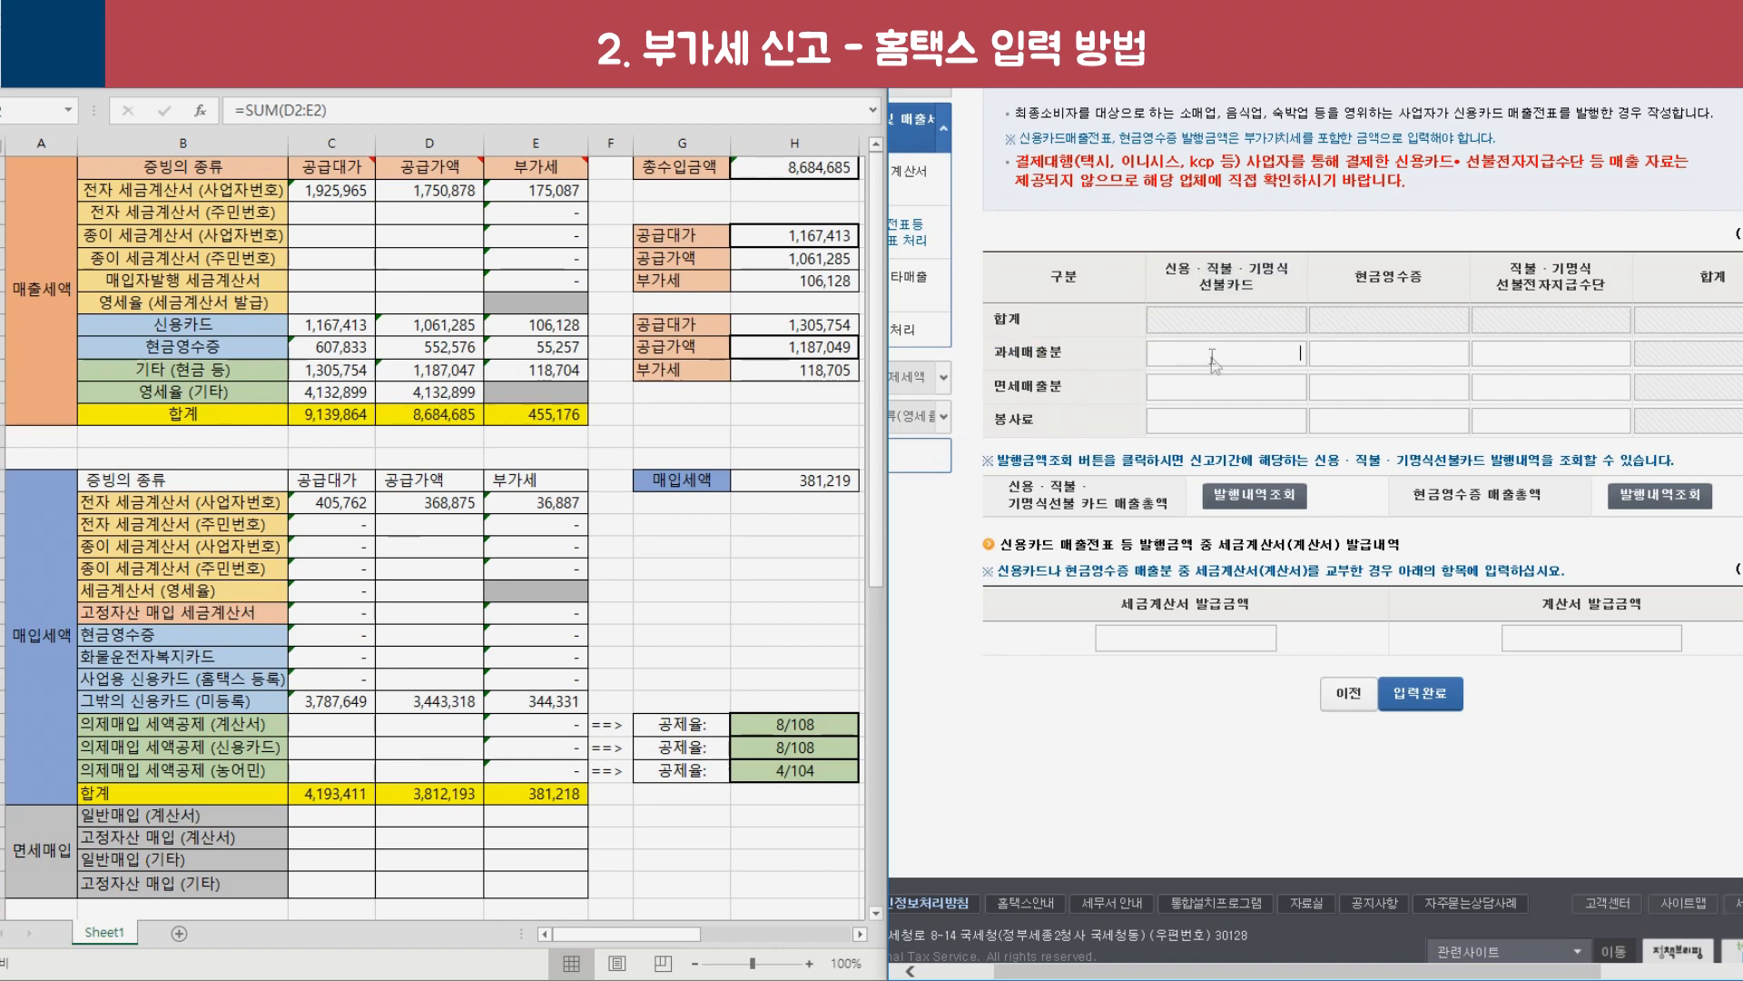
left_click(323, 345)
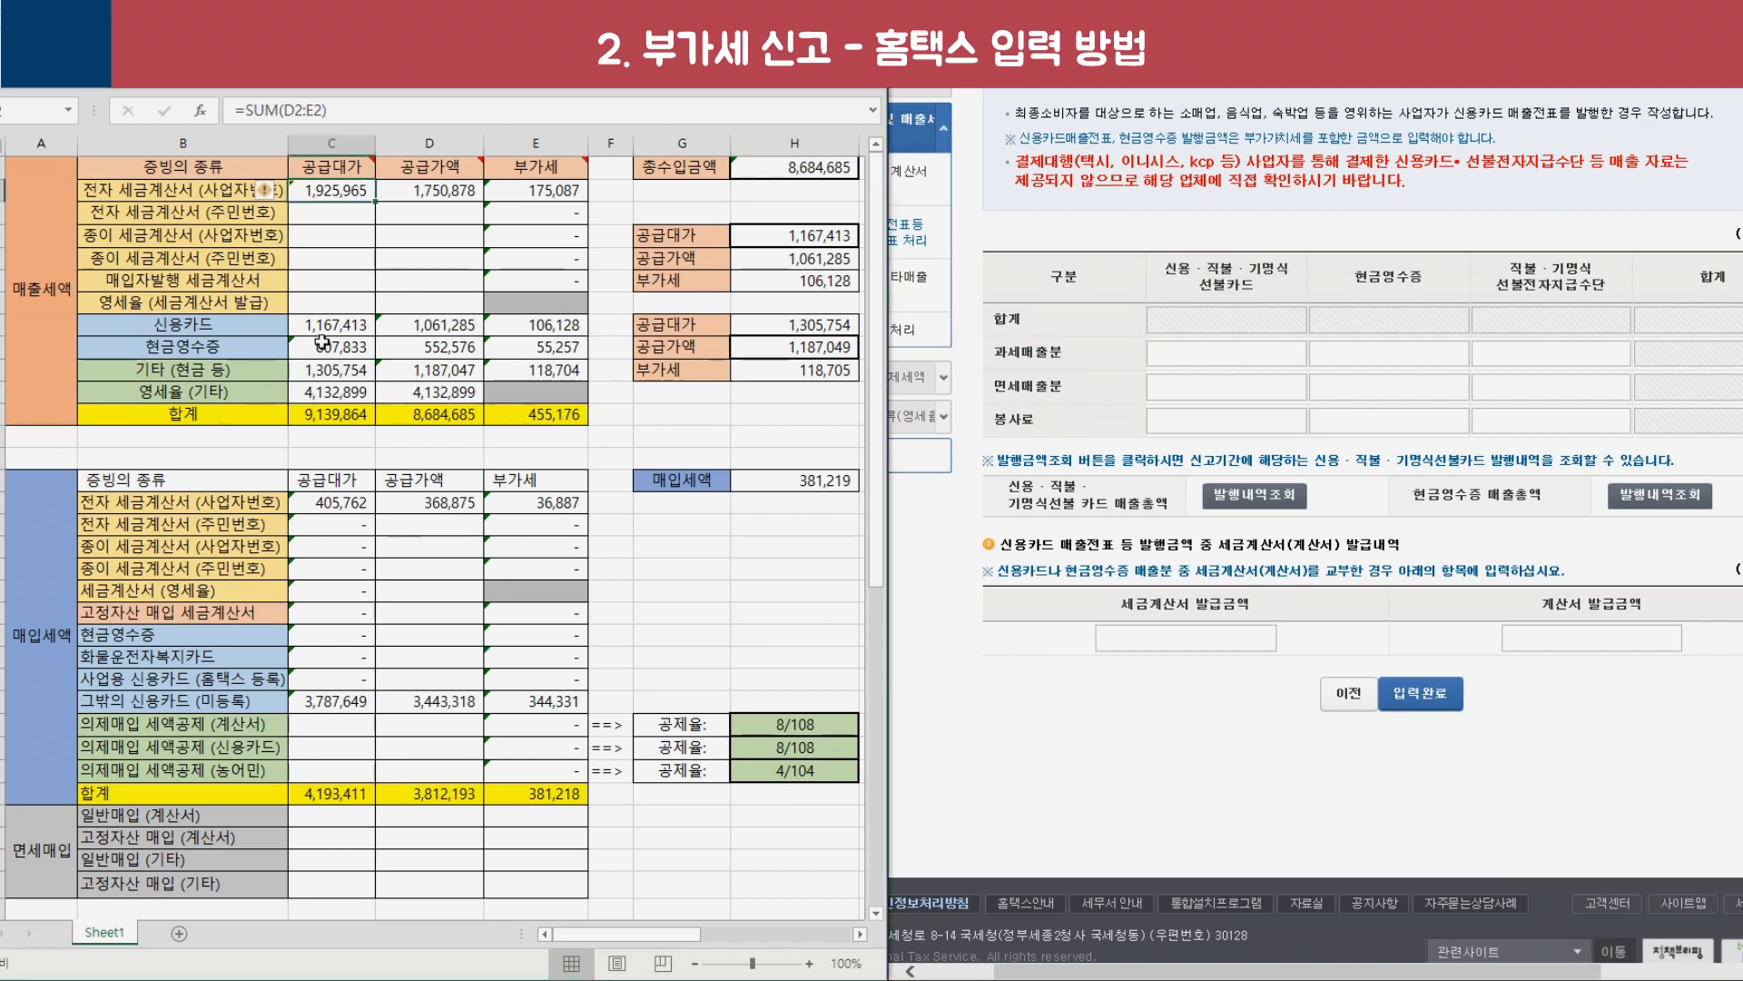
left_click(325, 325)
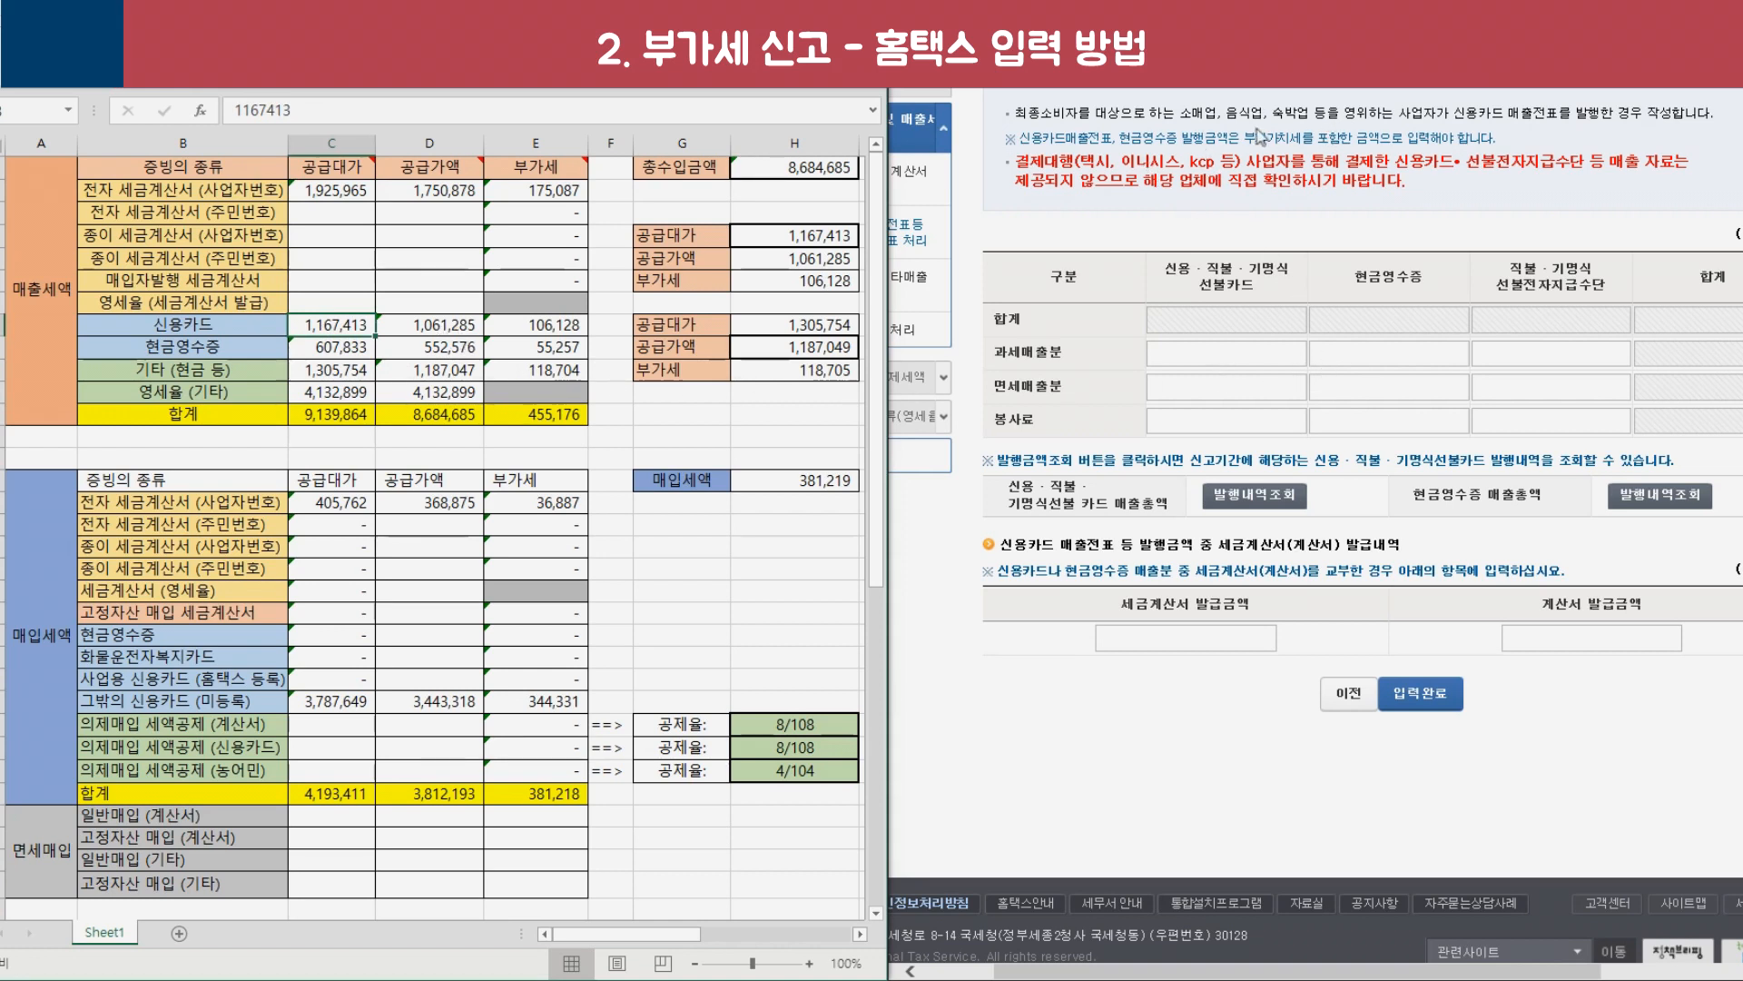
left_click_drag(1181, 137, 1355, 137)
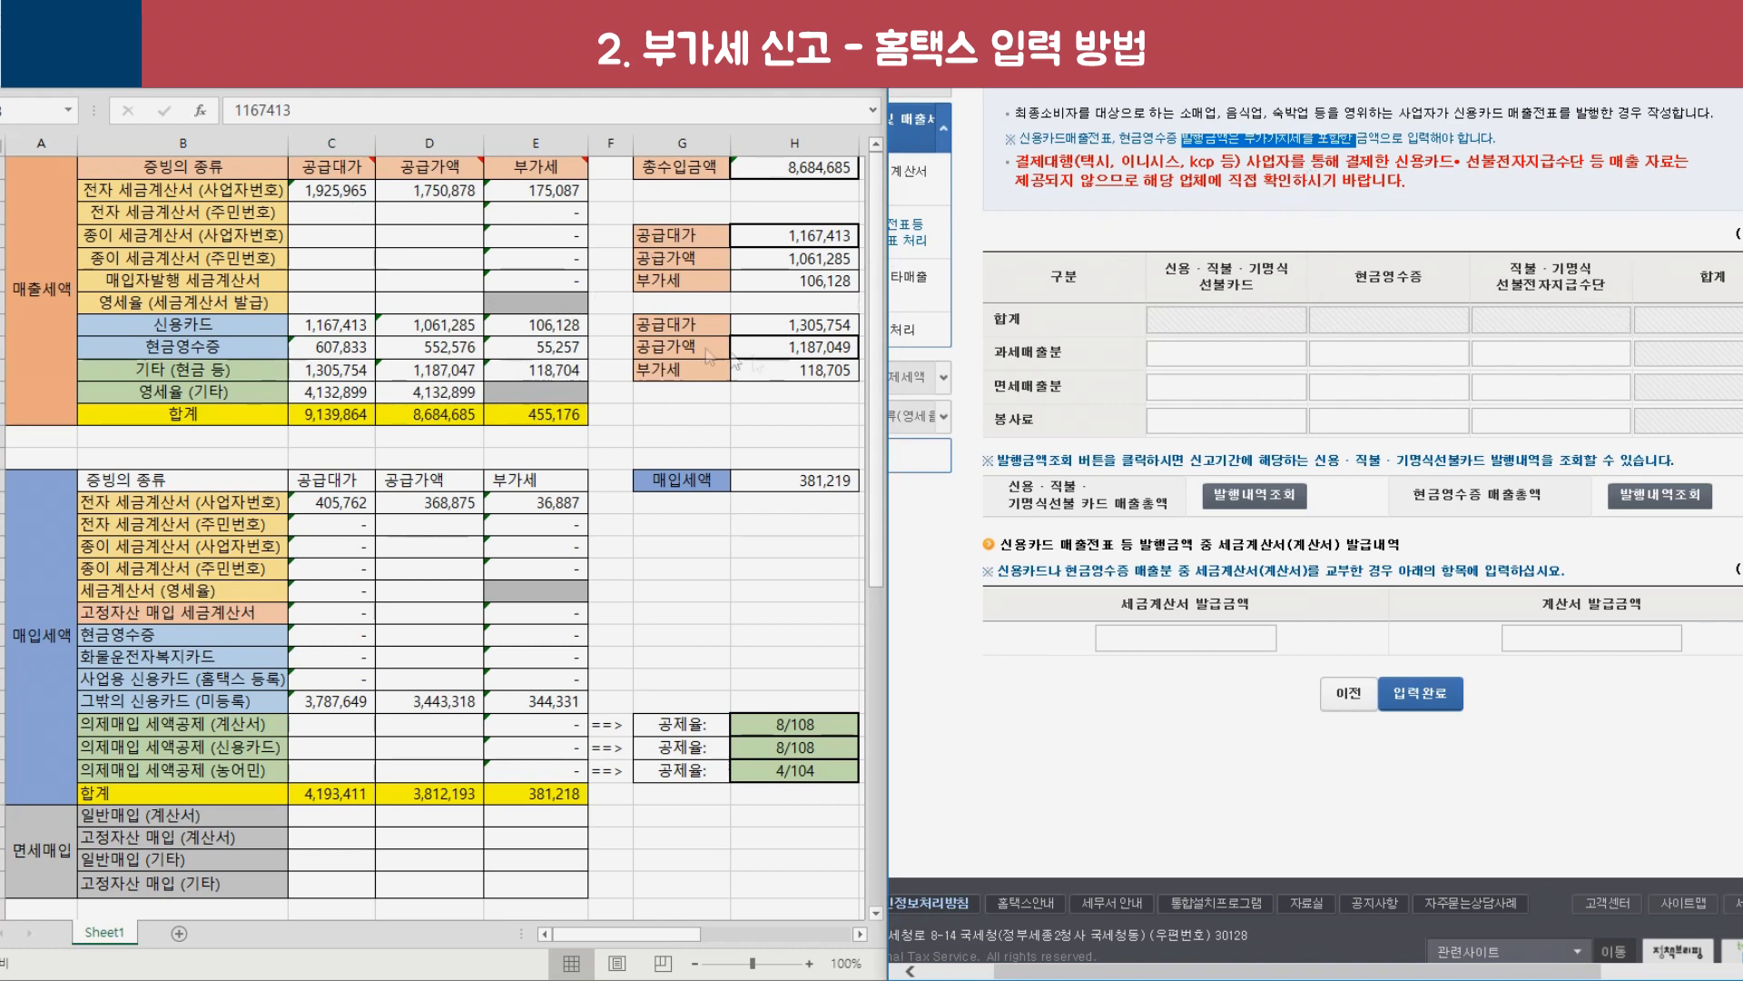
Enter 1,167,413 card sales and 607,833 cash receipts under 과세매출분 and save the statement.
left_click(1213, 349)
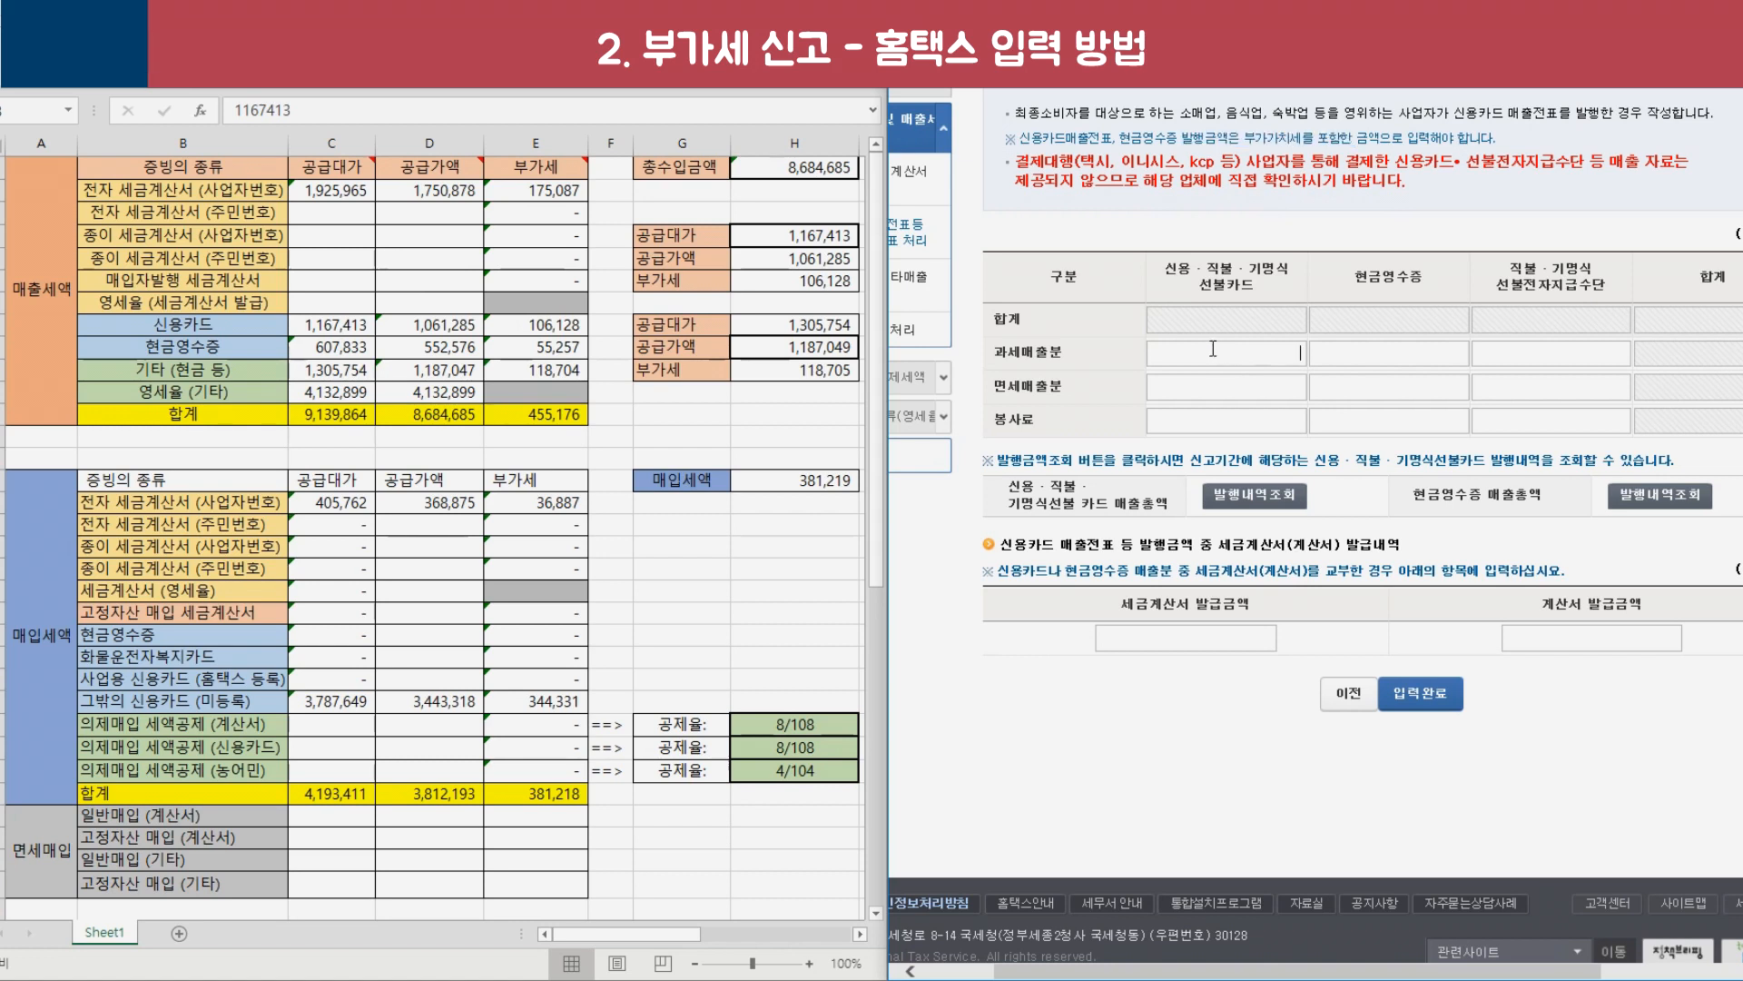
type("1167413")
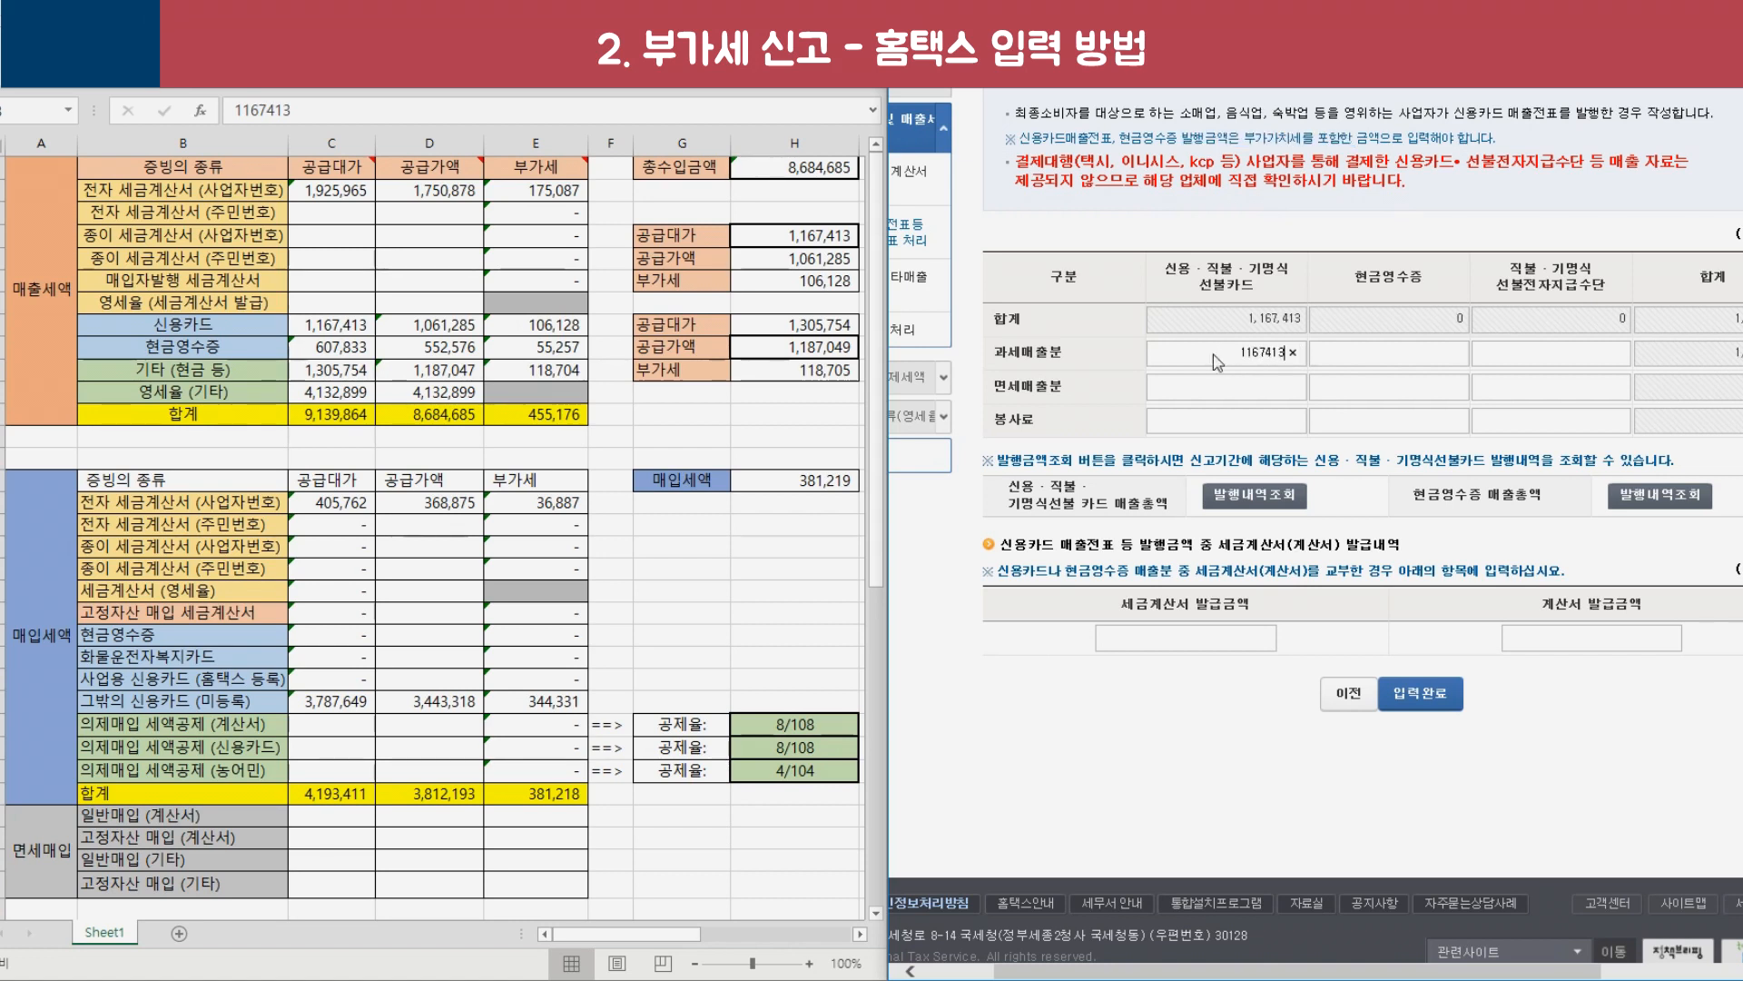
left_click(331, 348)
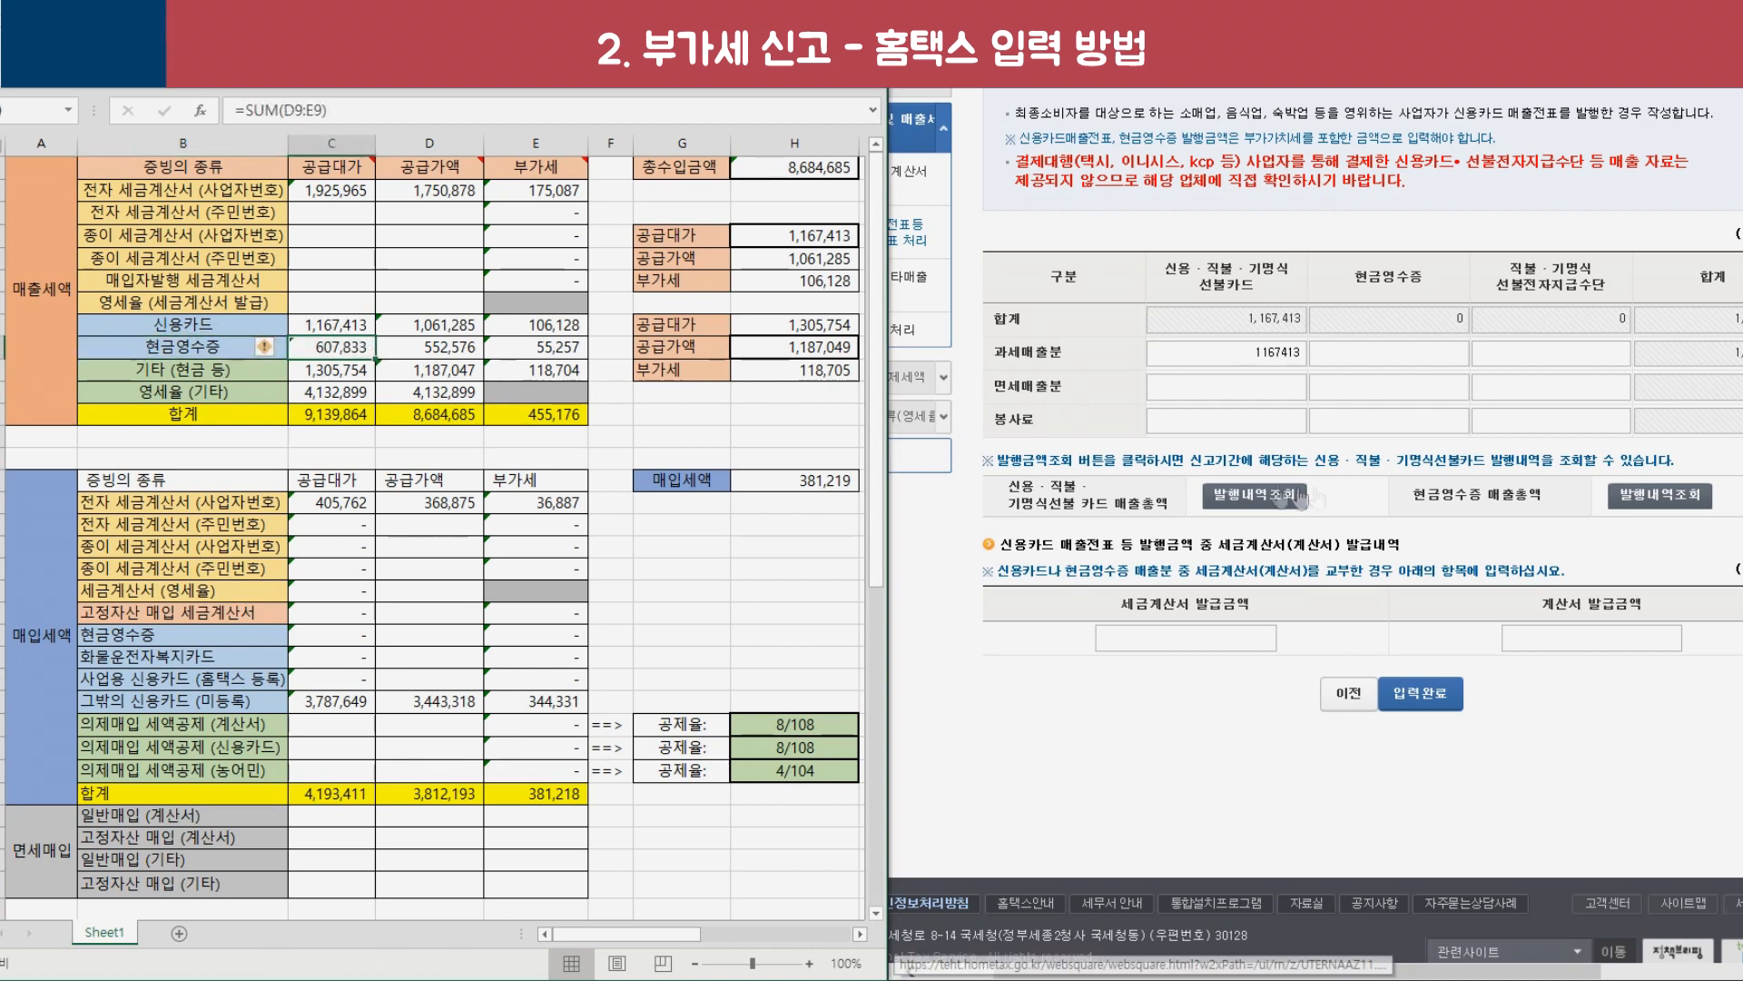
left_click(1382, 355)
type("607833")
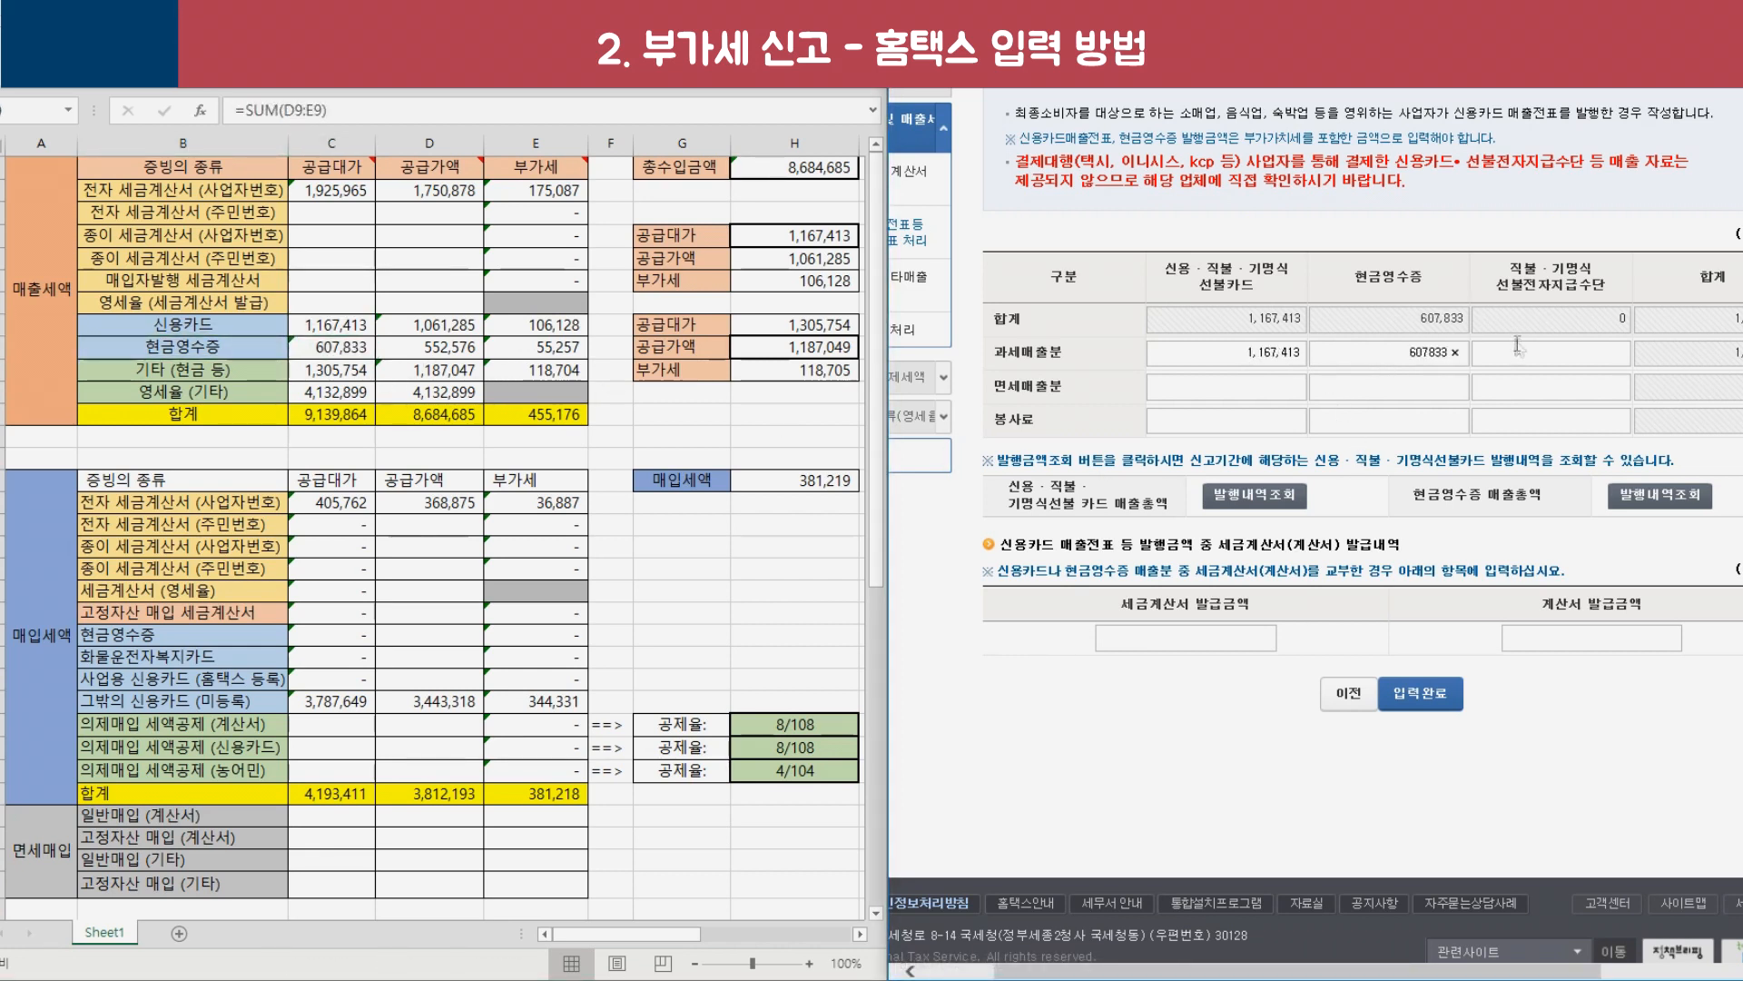
left_click(1512, 358)
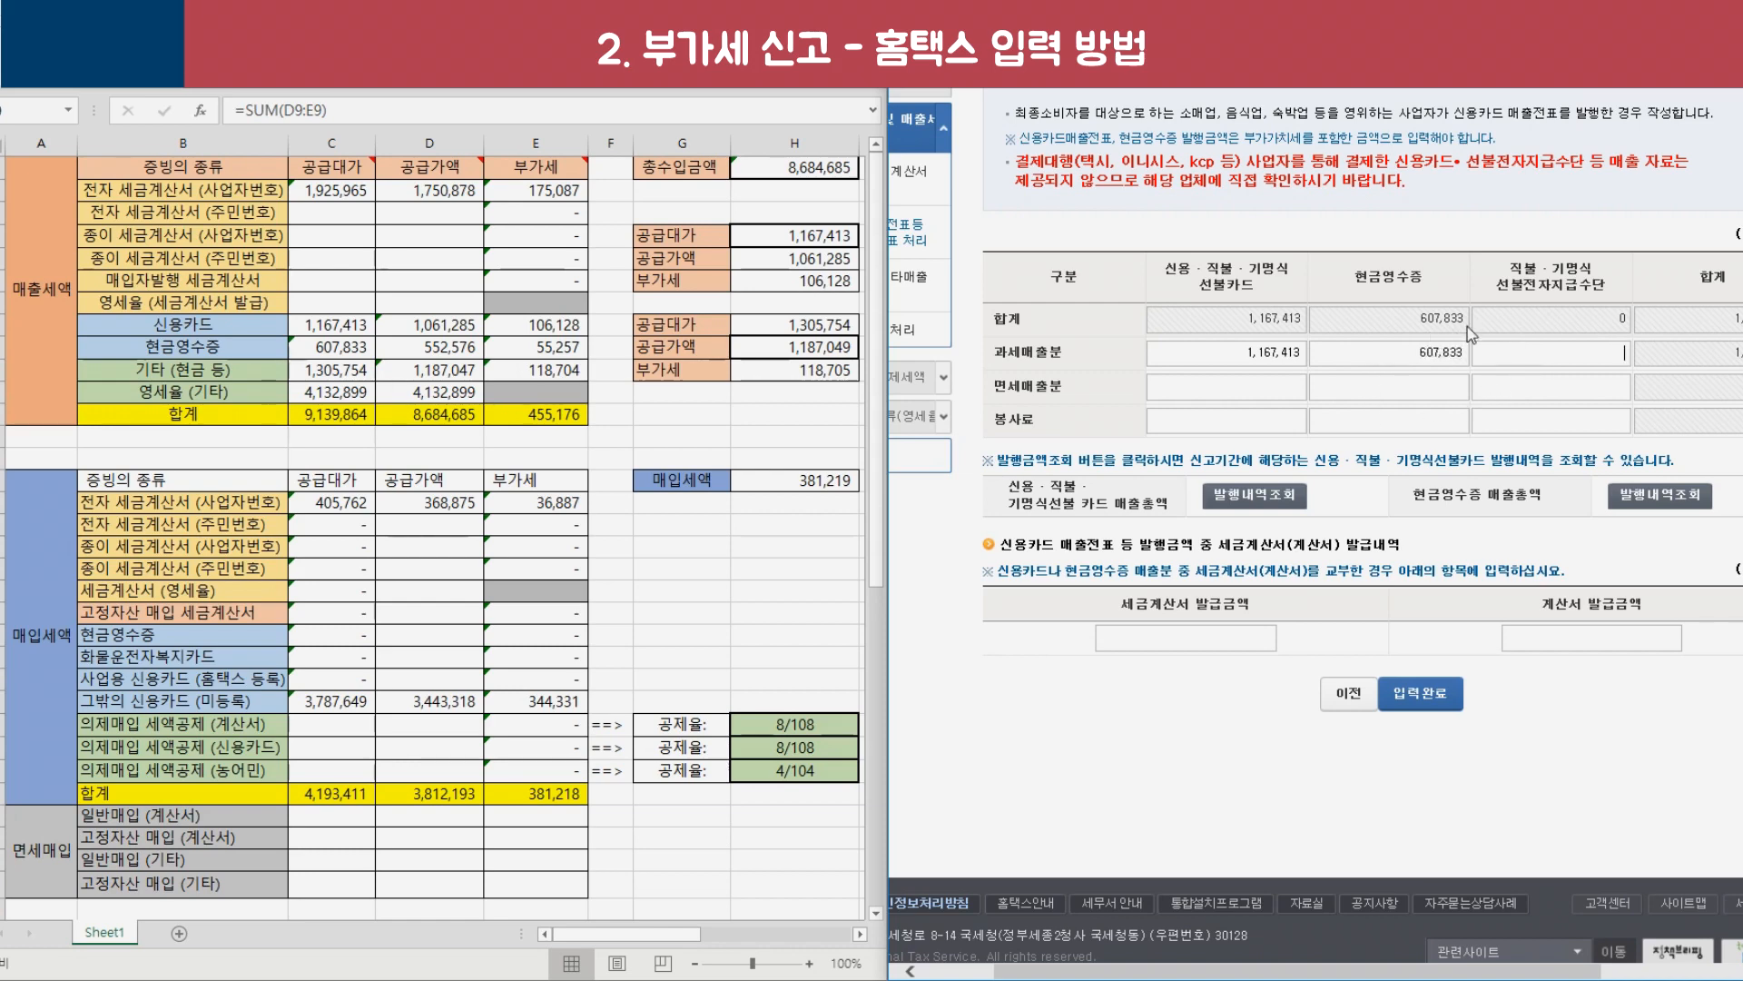
scroll(1367, 481, "down", 1)
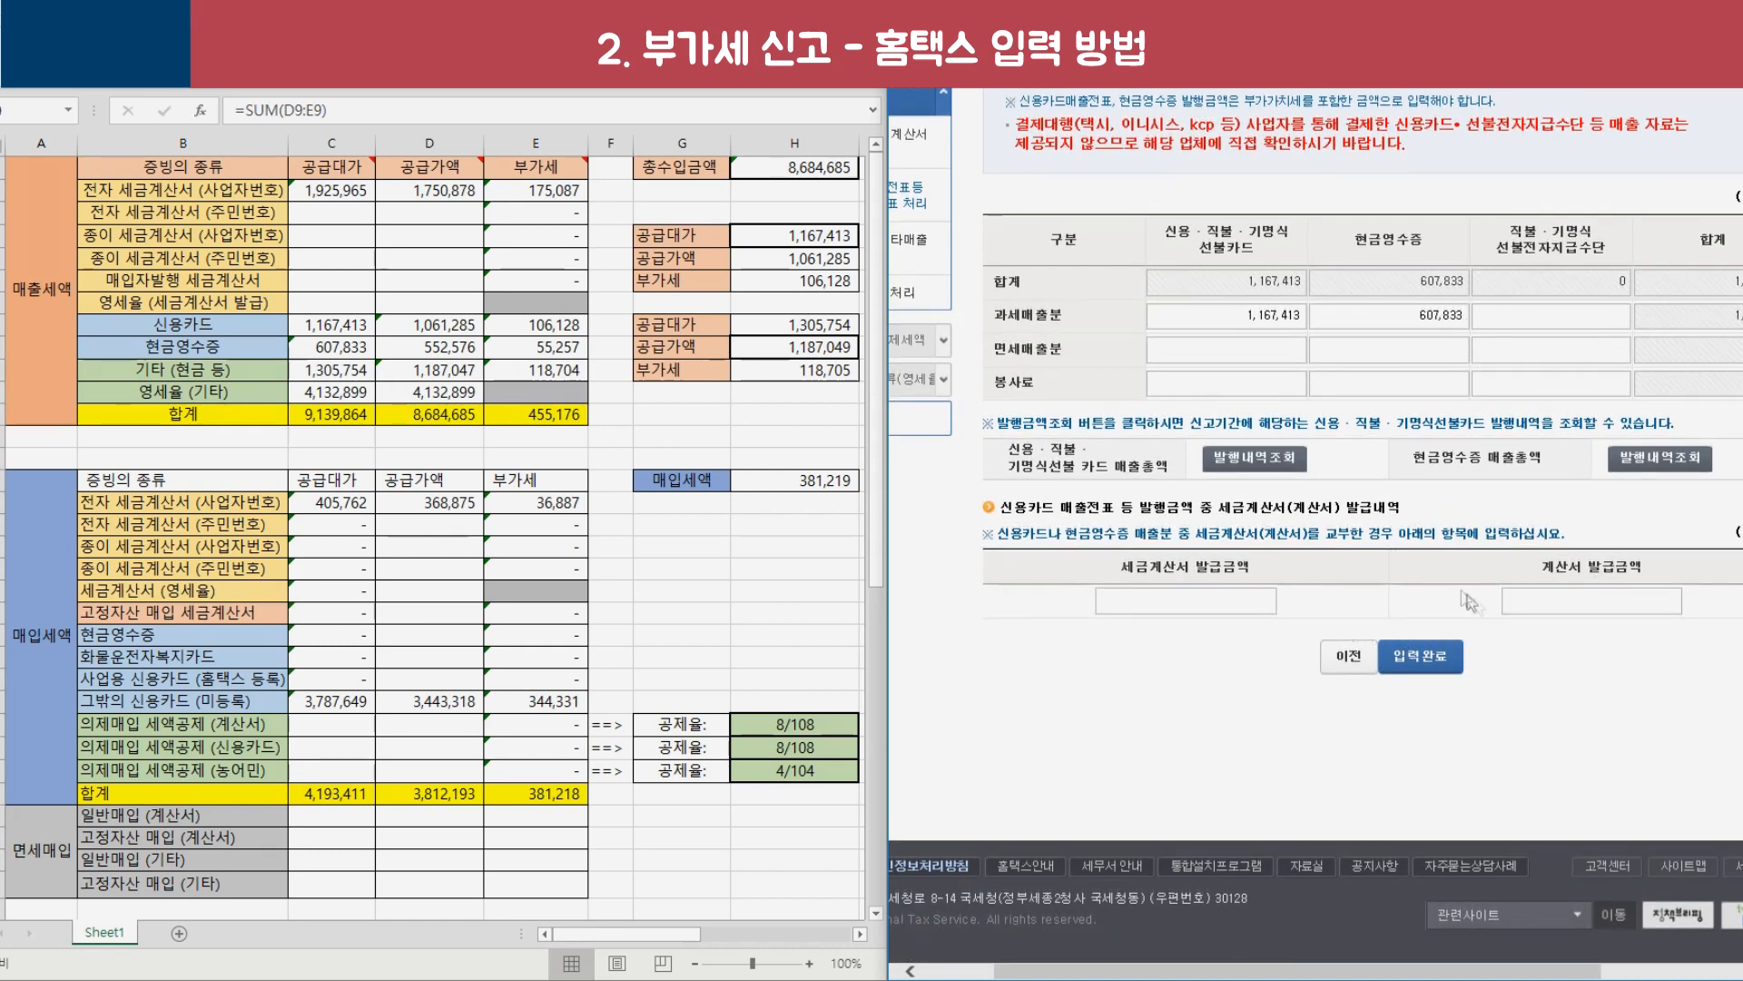
left_click(1417, 668)
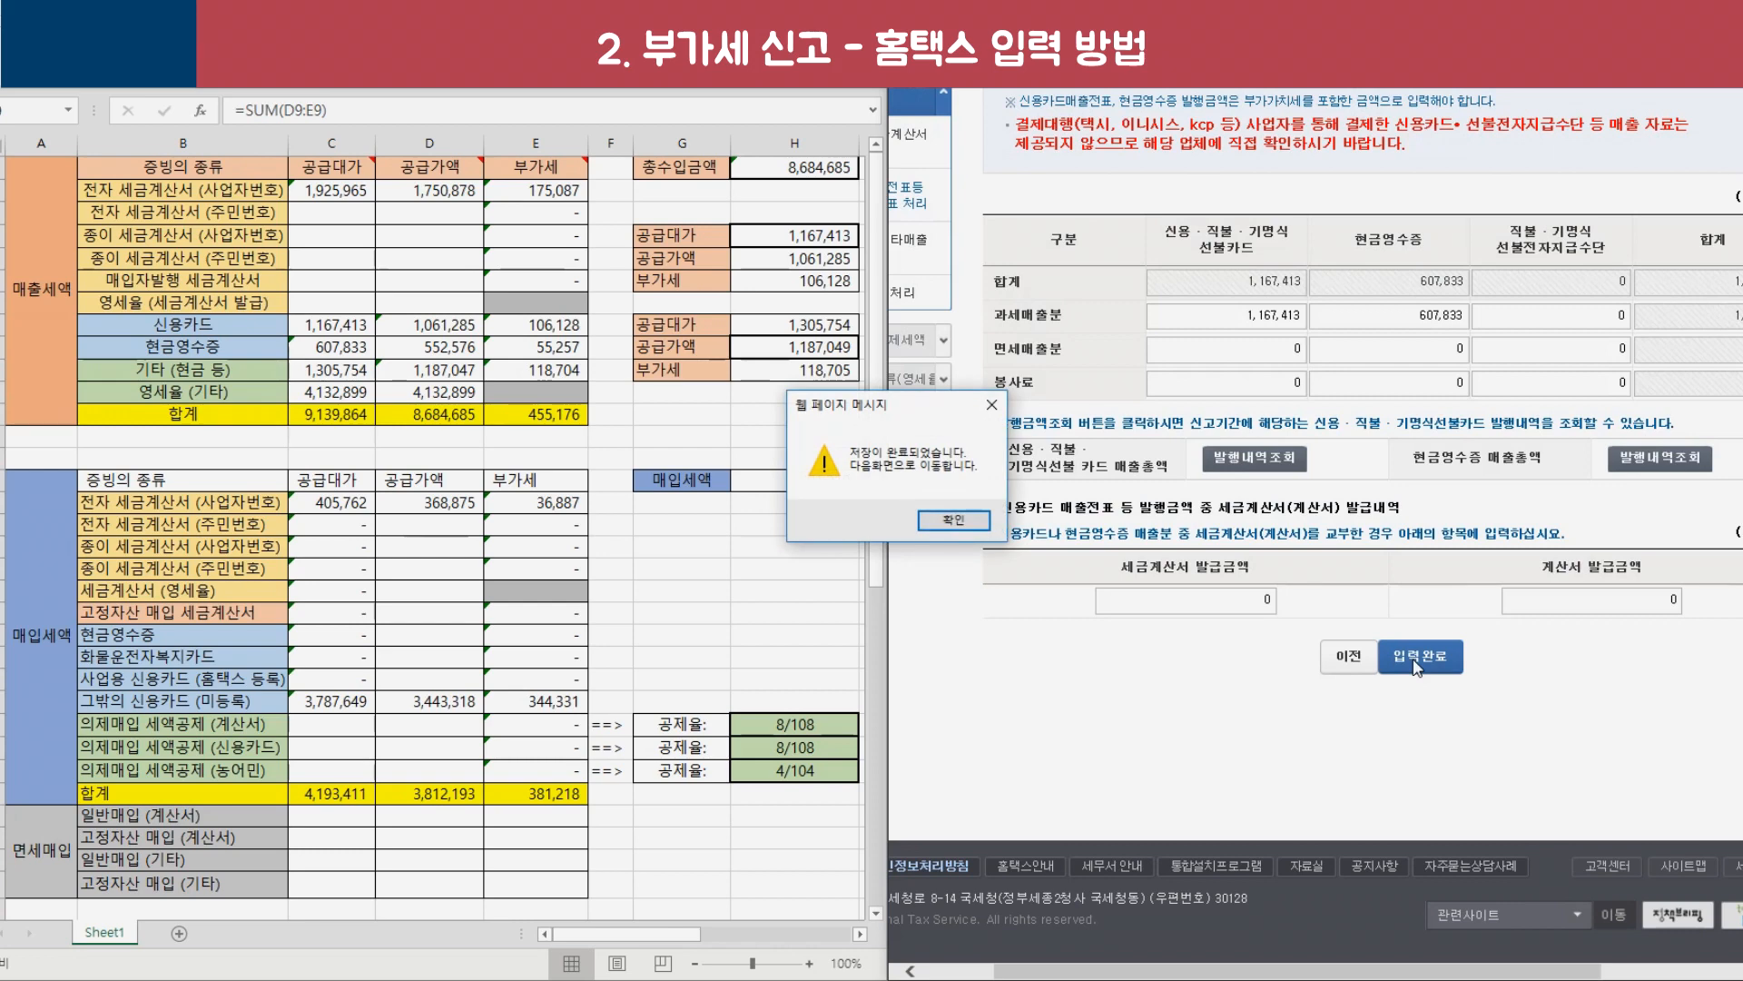
left_click(954, 519)
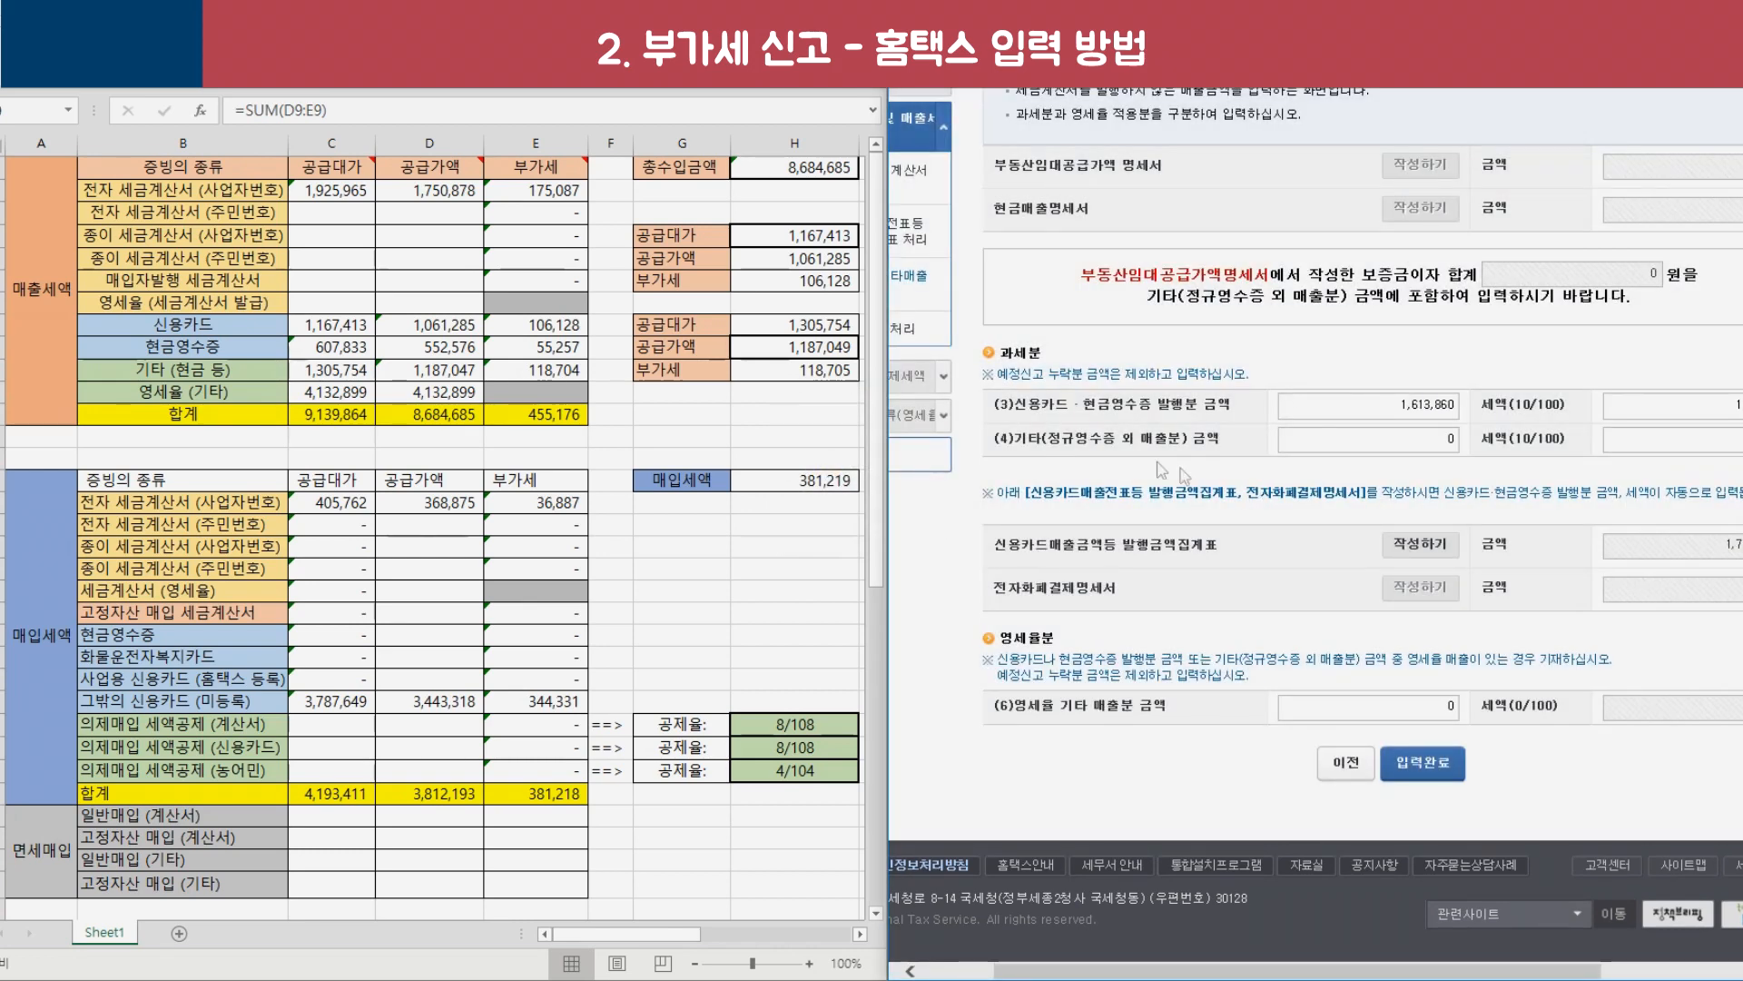
Enter 1,187,047 in field (4) and 4,132,899 in field (6) of 기타매출분, then save.
left_click_drag(1015, 438, 1104, 447)
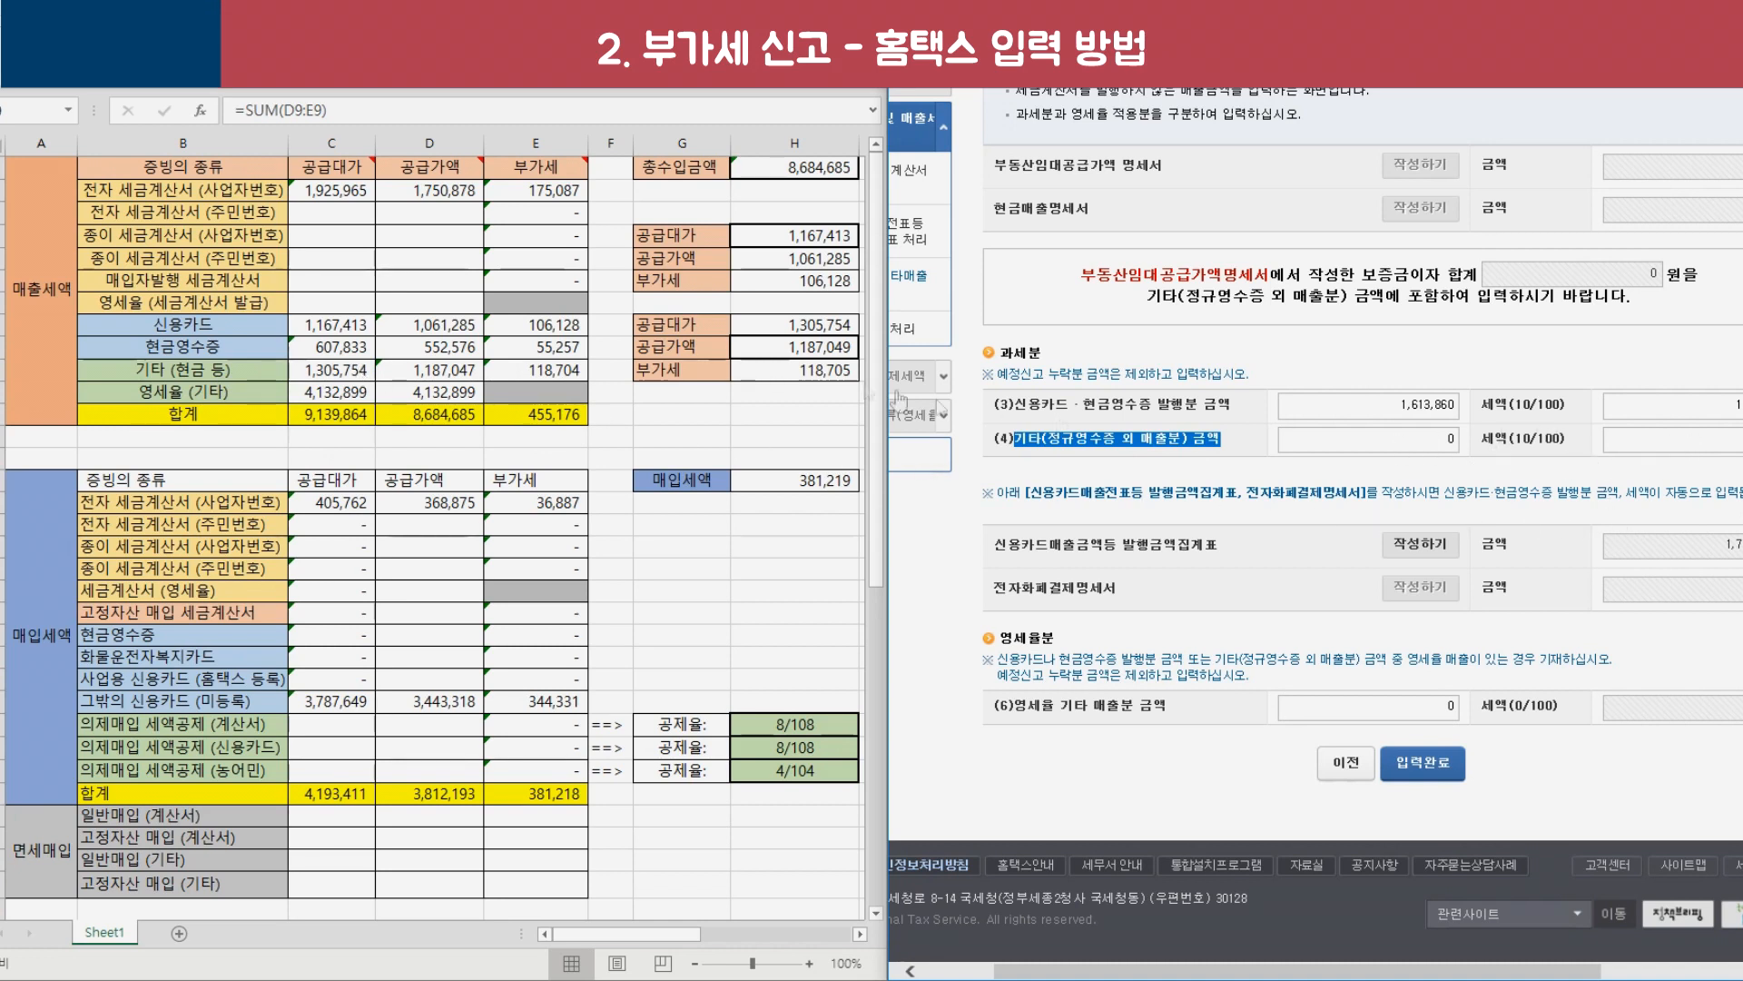
left_click(338, 348)
left_click(434, 368)
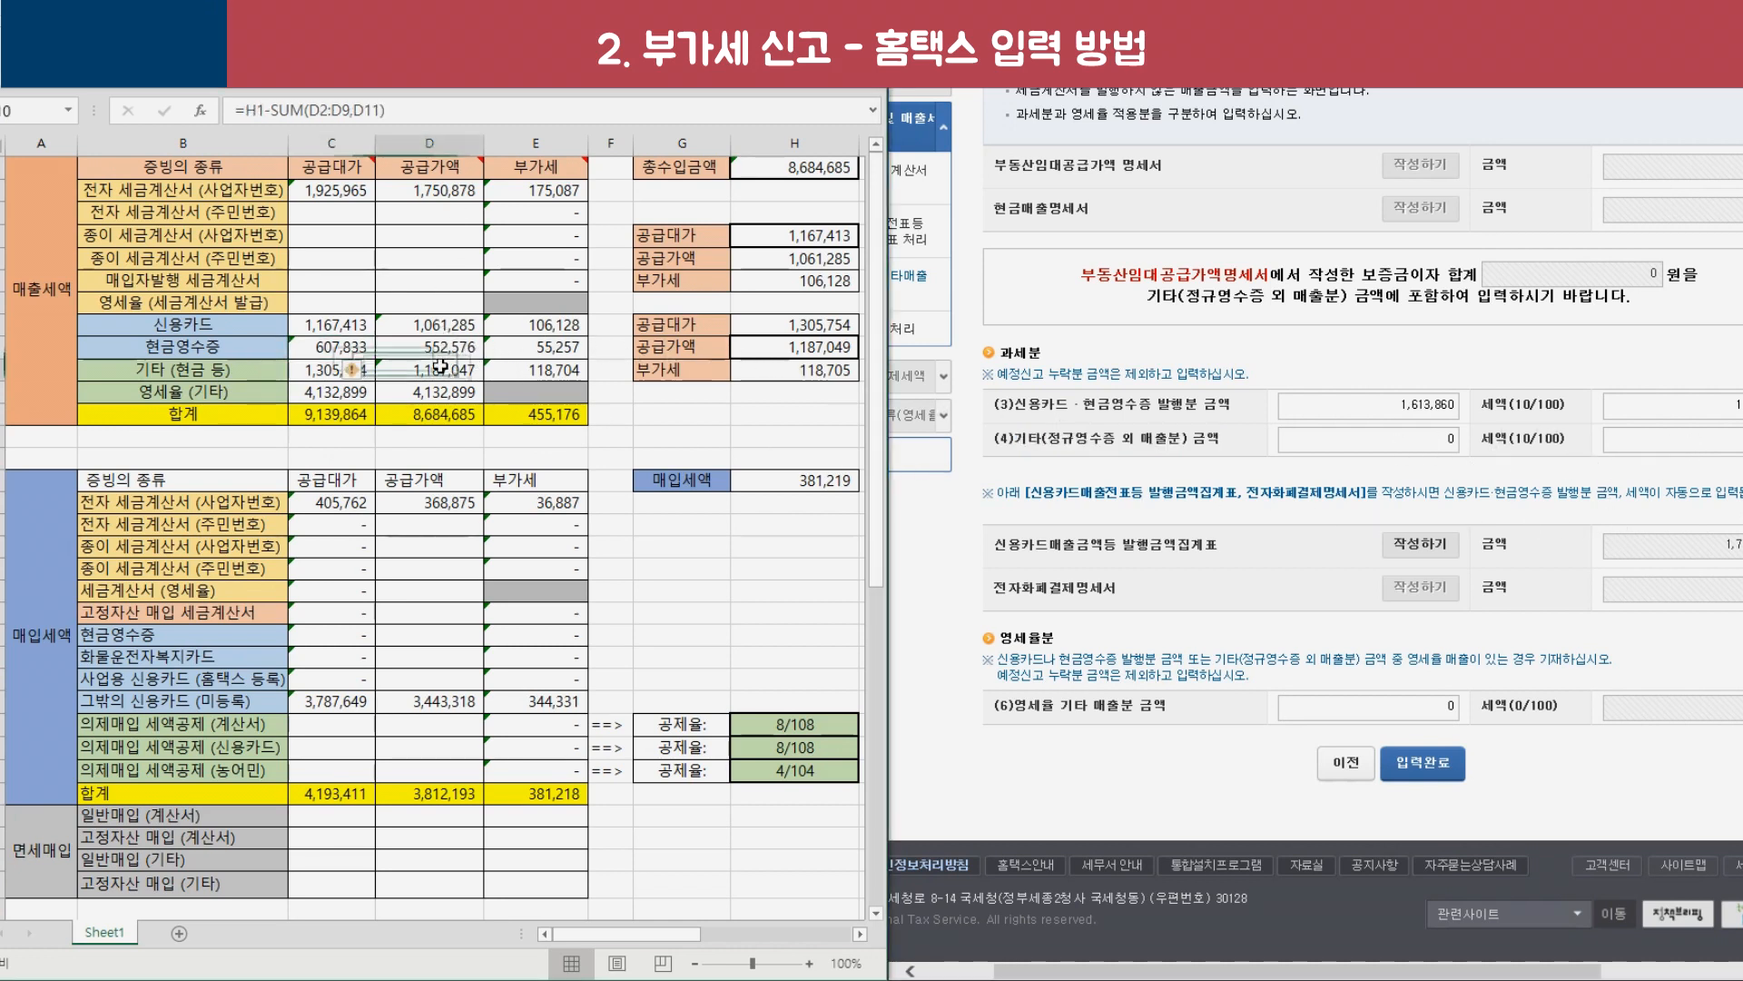
left_click(1296, 448)
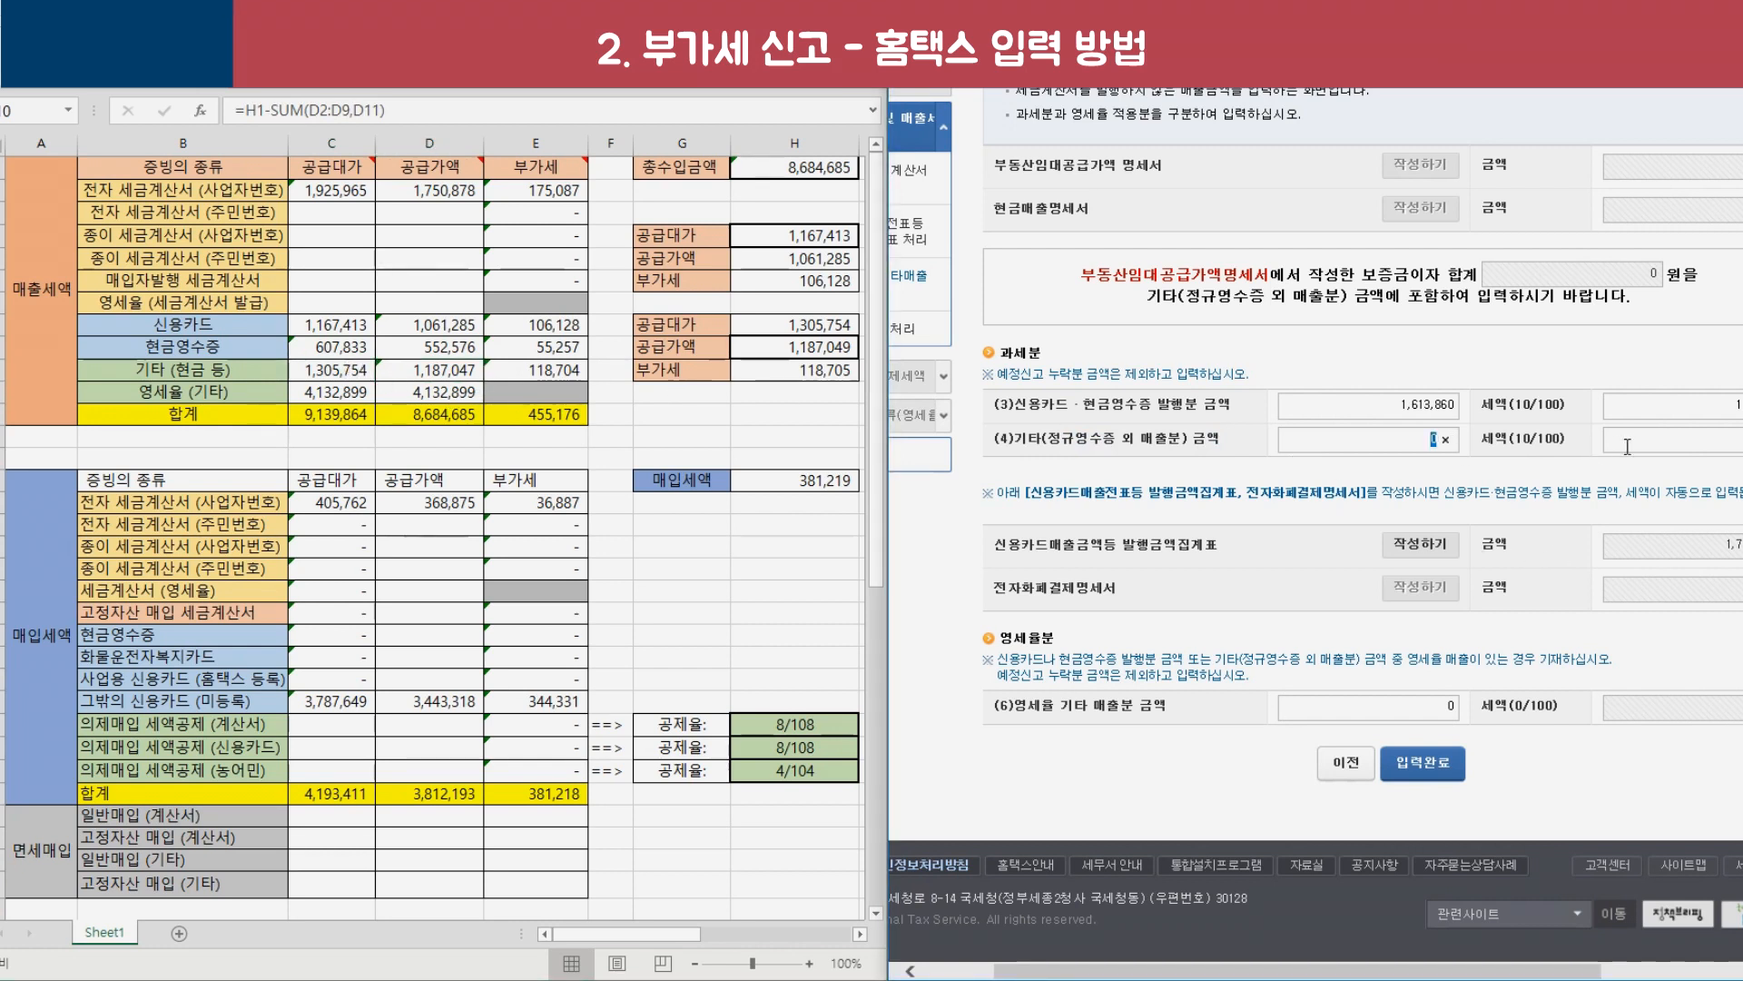
type("1187047")
left_click(1560, 484)
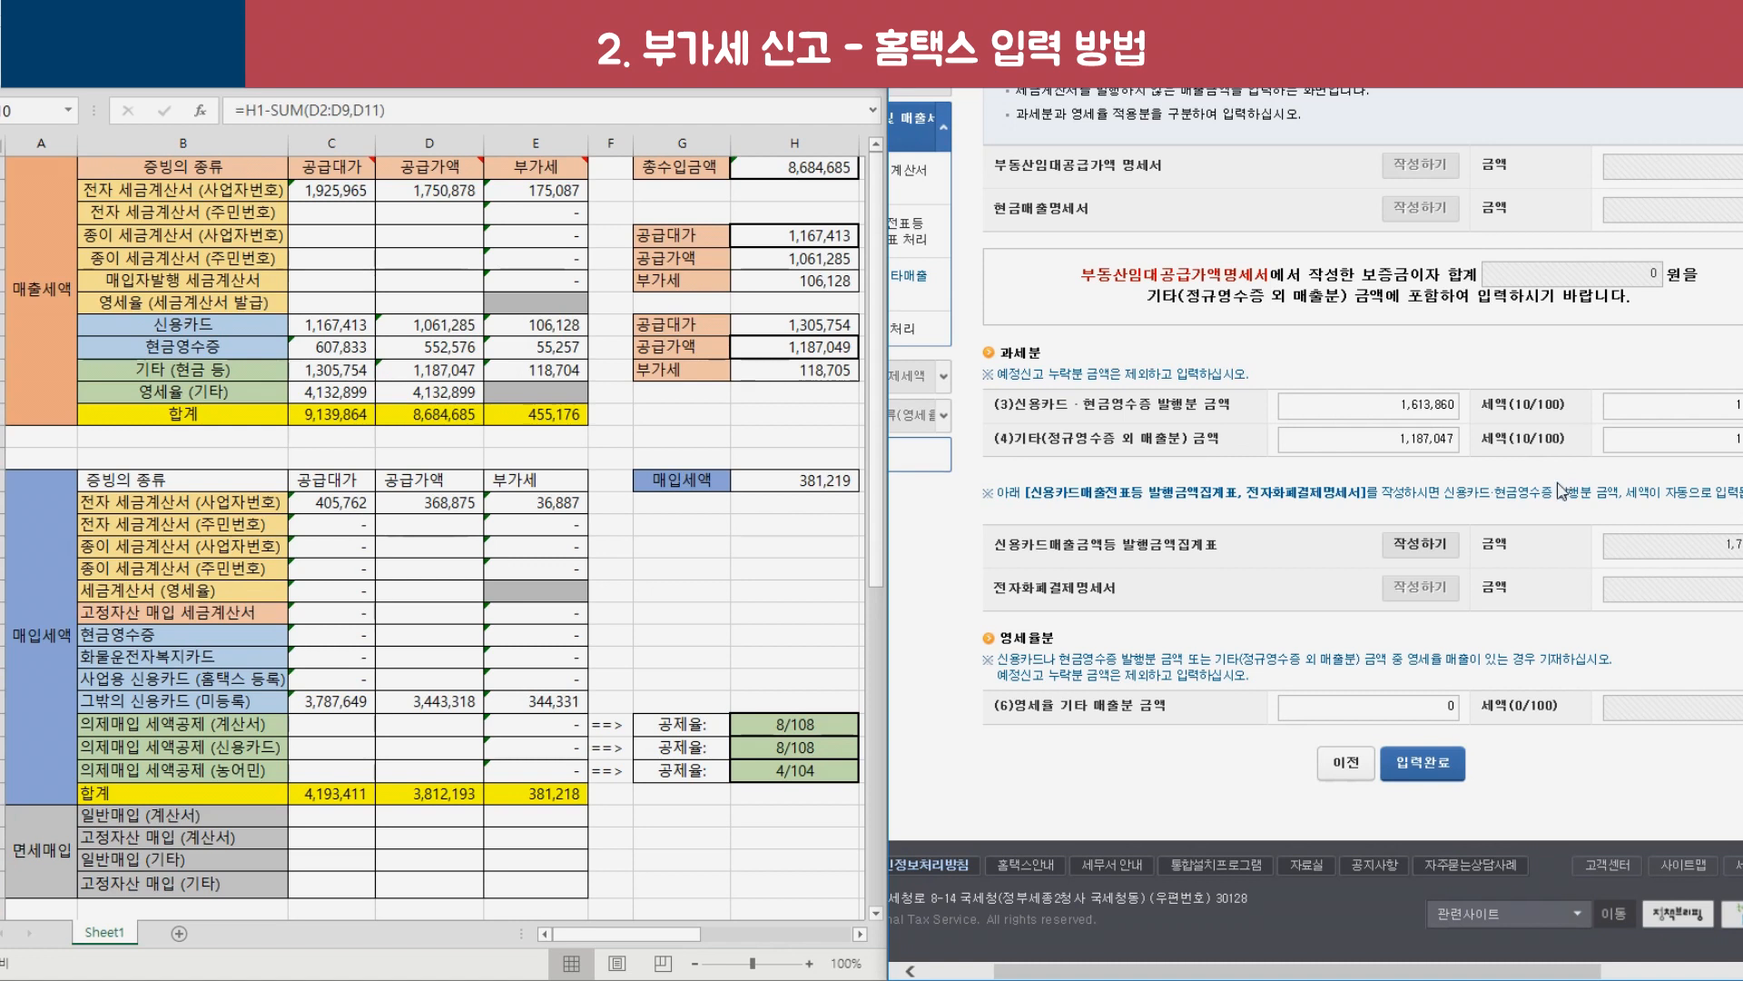
left_click(1451, 707)
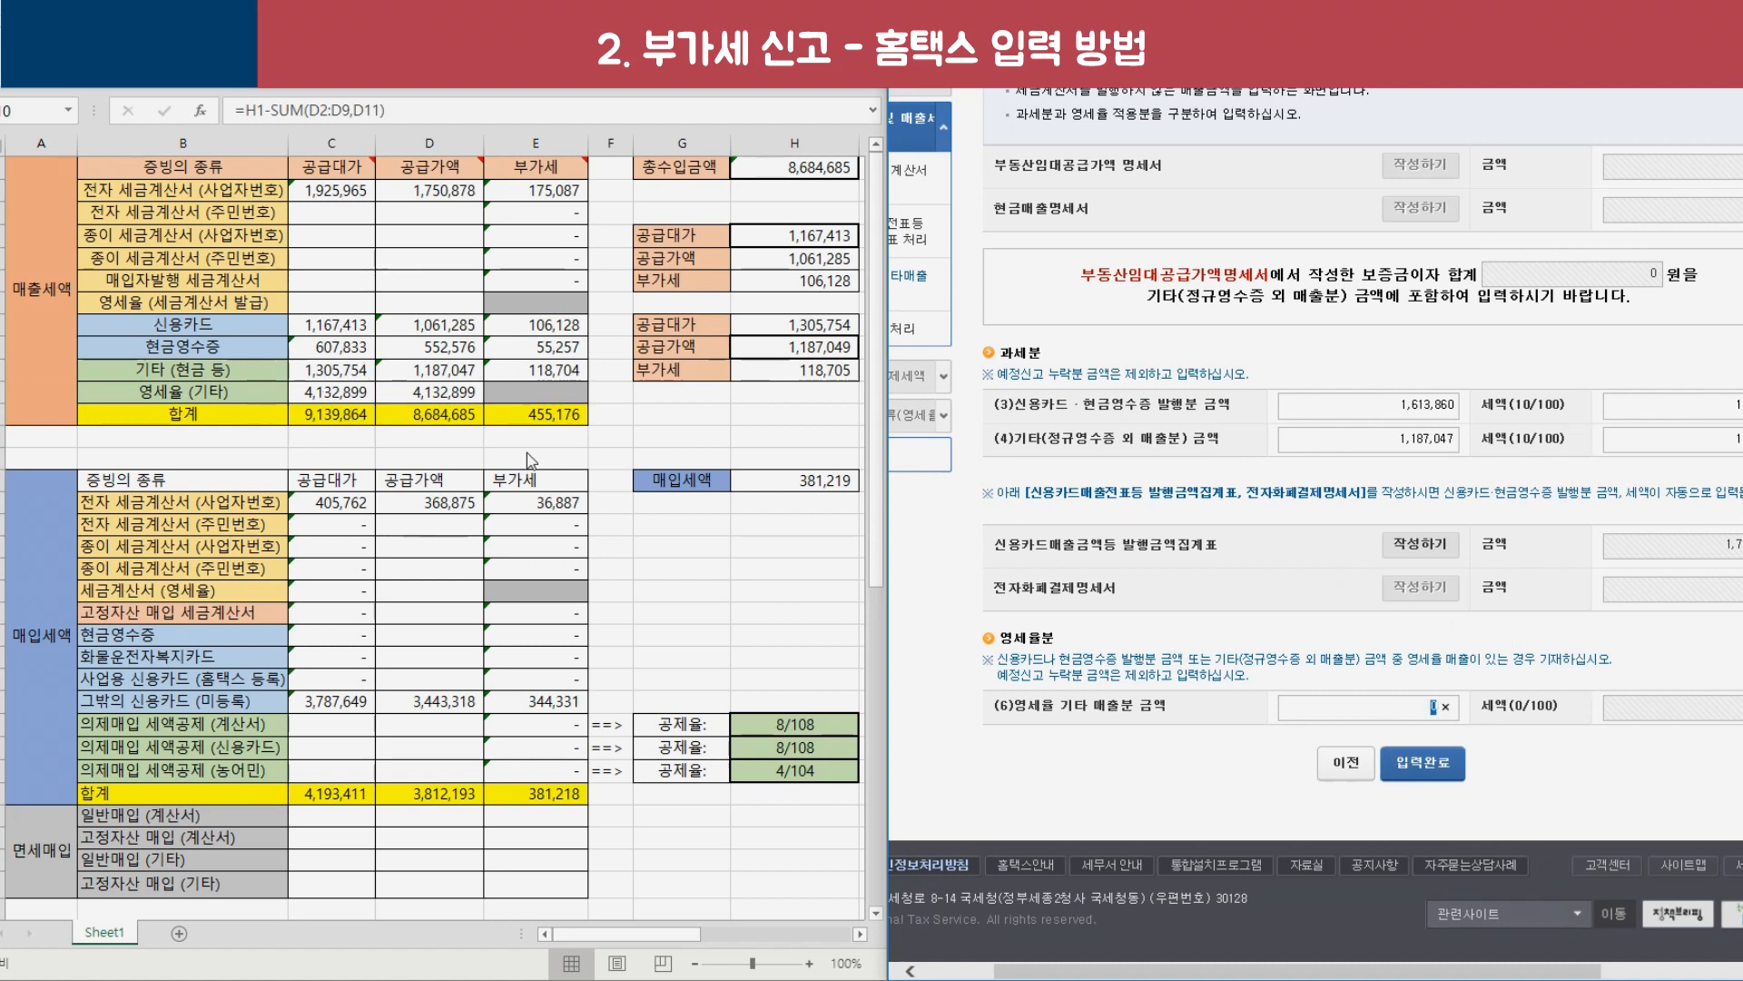
type("4,132,899")
left_click(1431, 771)
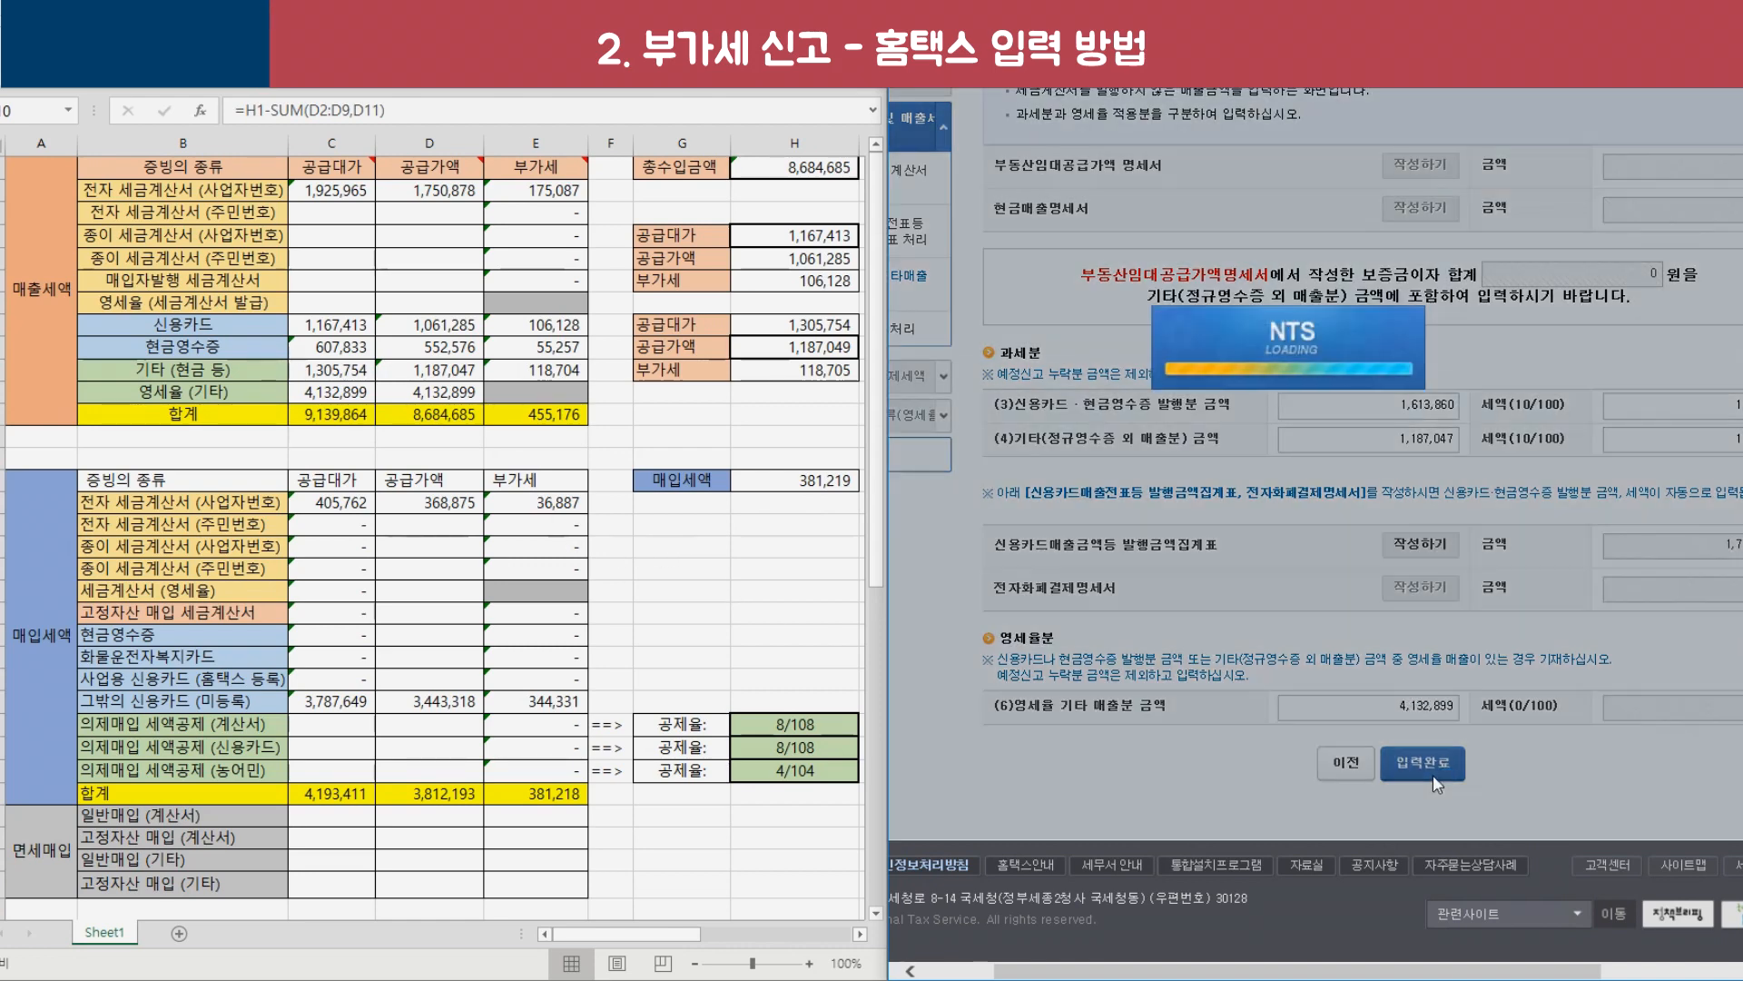
left_click(955, 520)
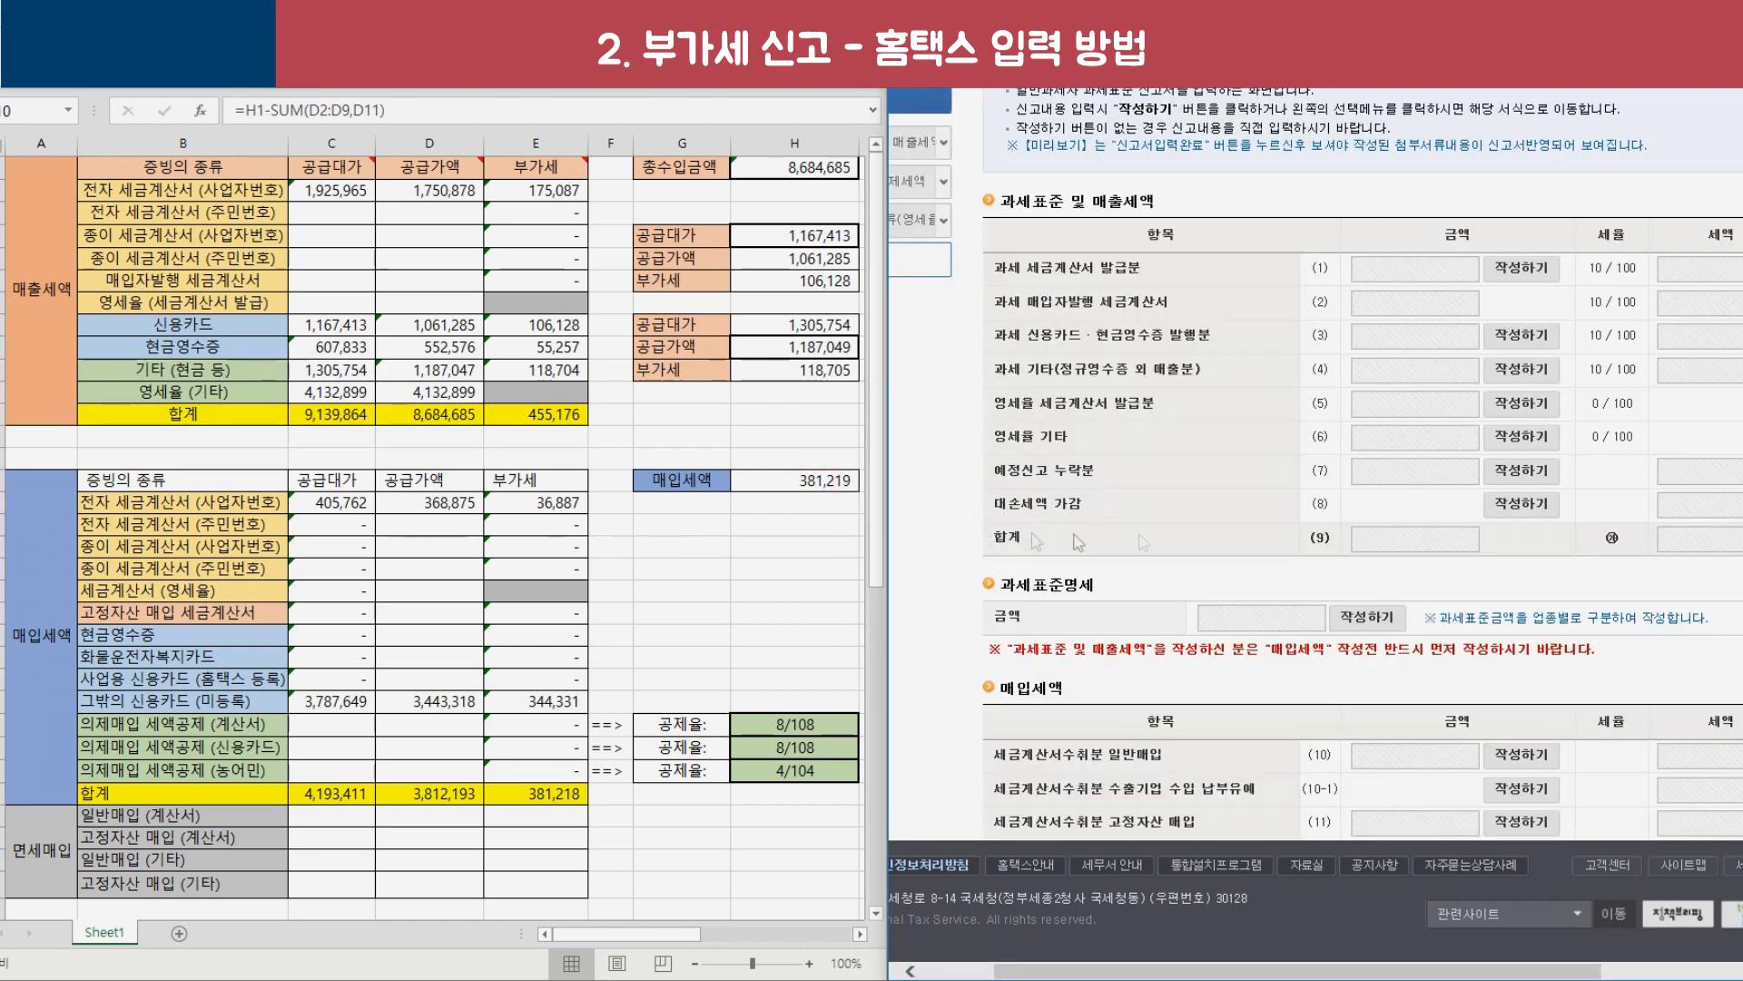
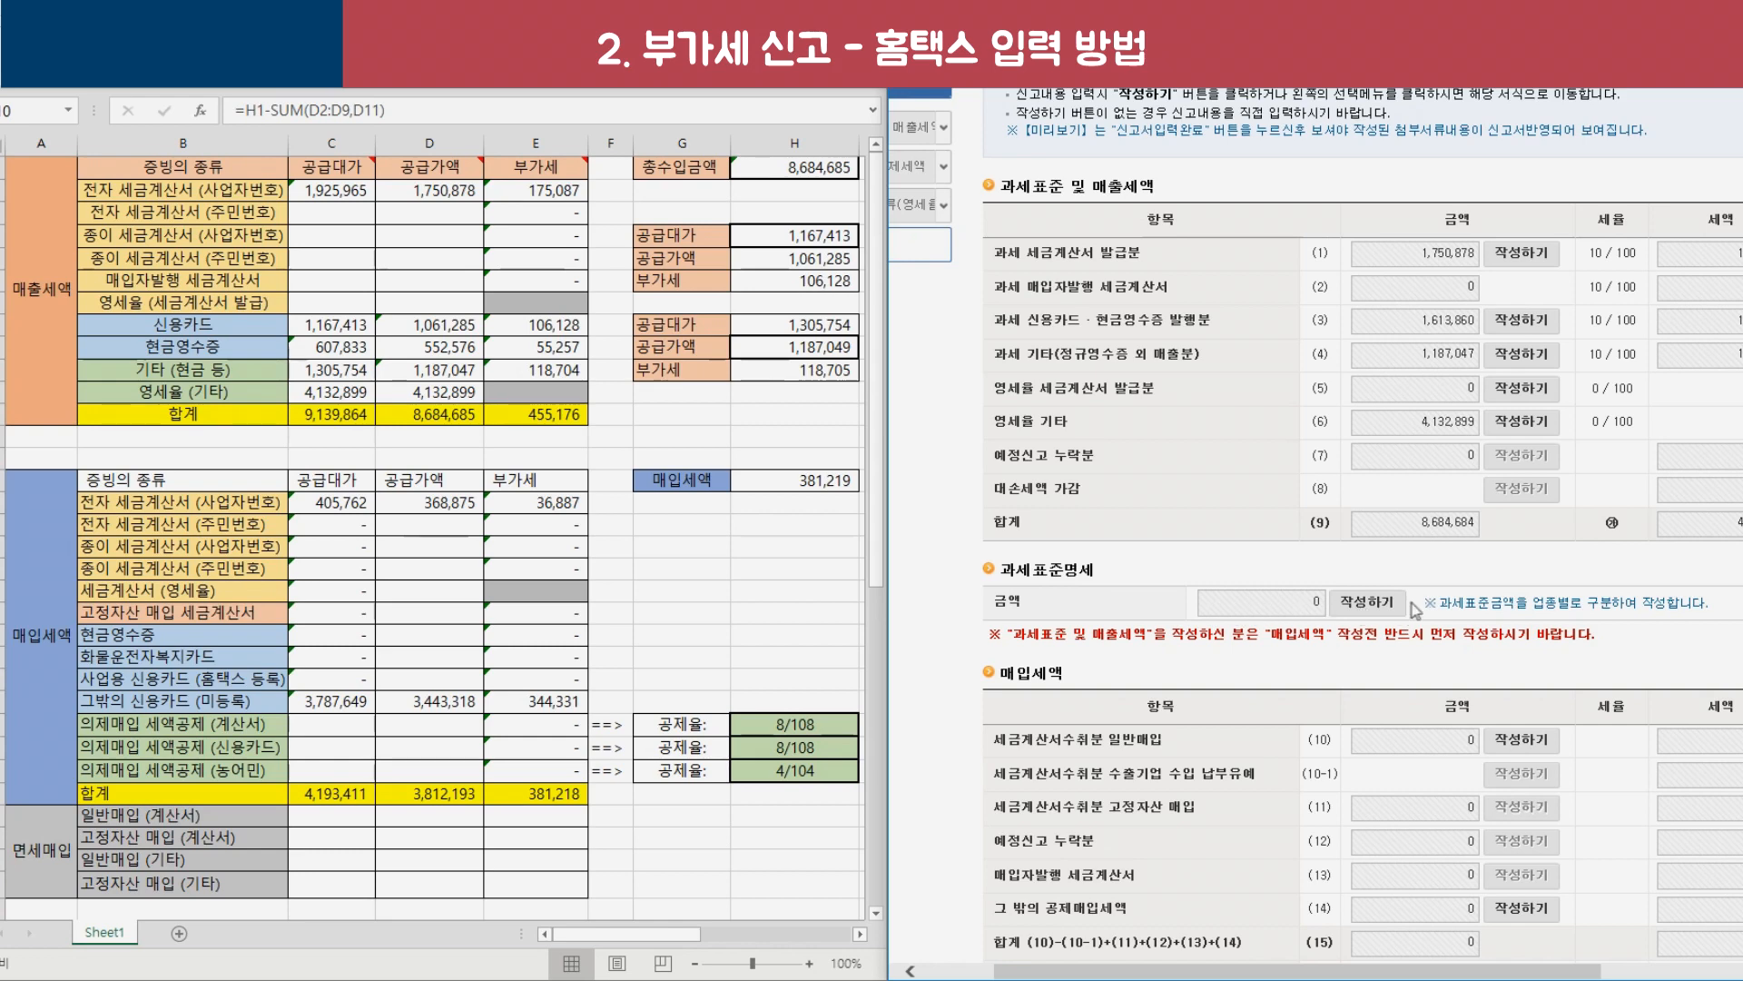
Enter 8,684,684 as the tax base amount for business code 743002 and save it to the return.
left_click(1369, 603)
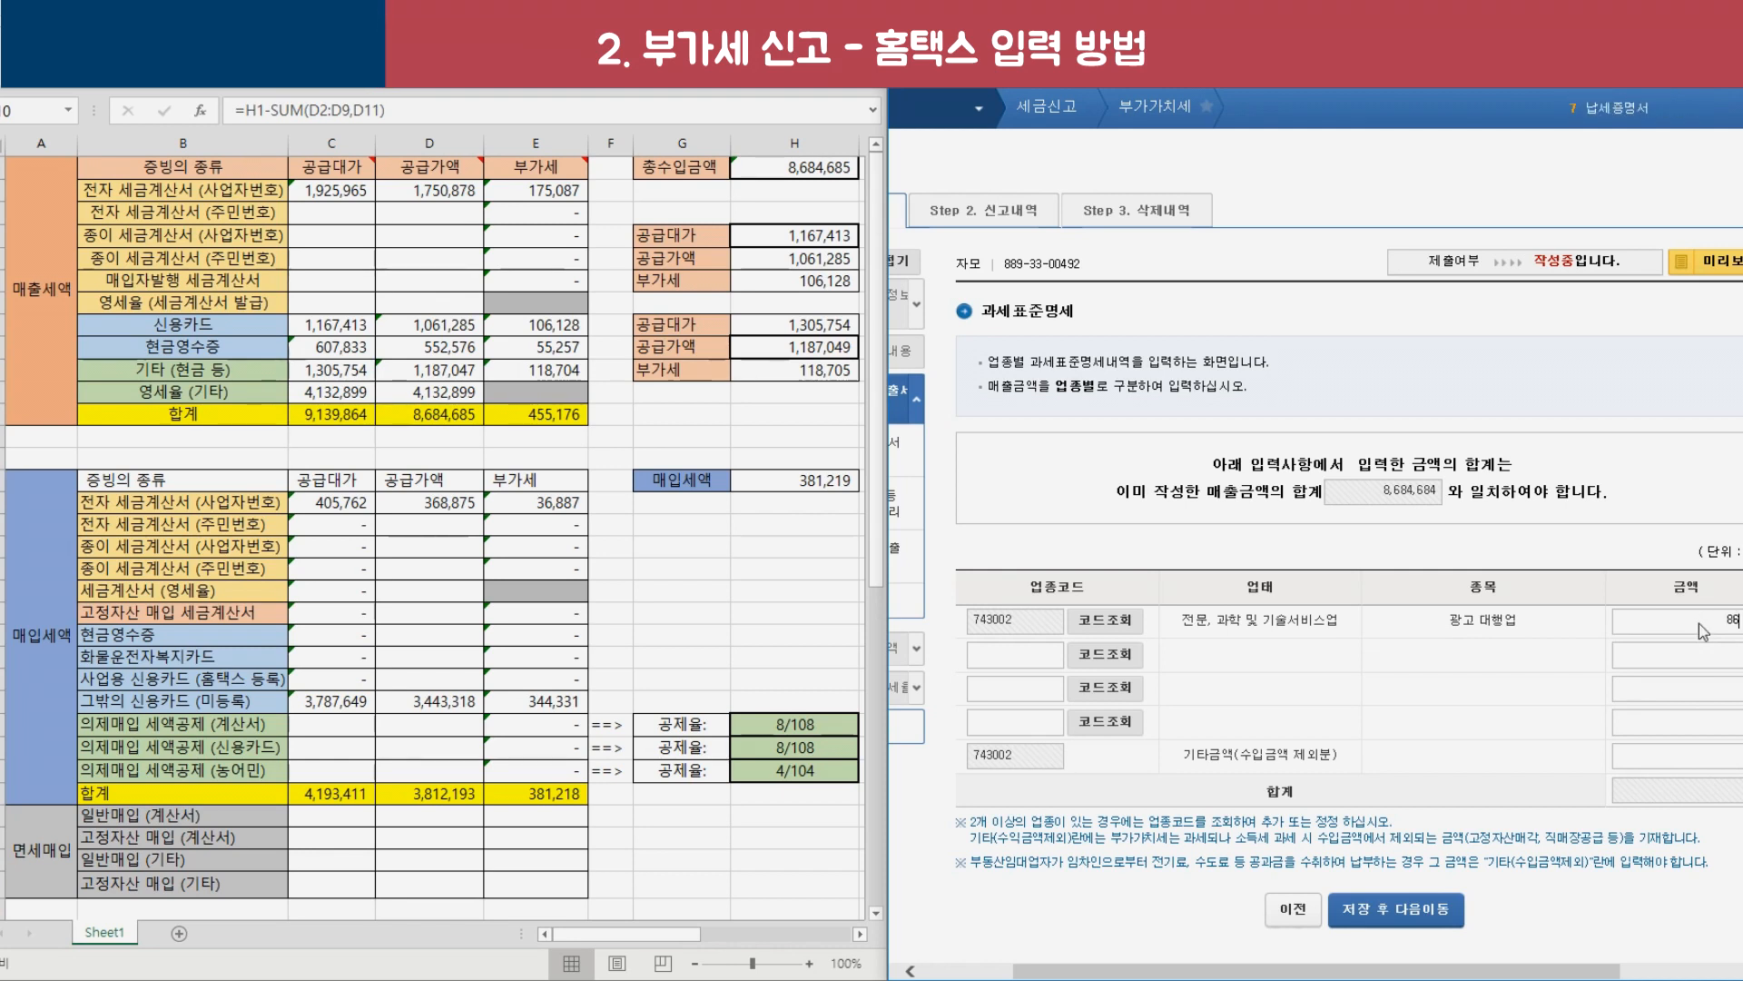
type("4684")
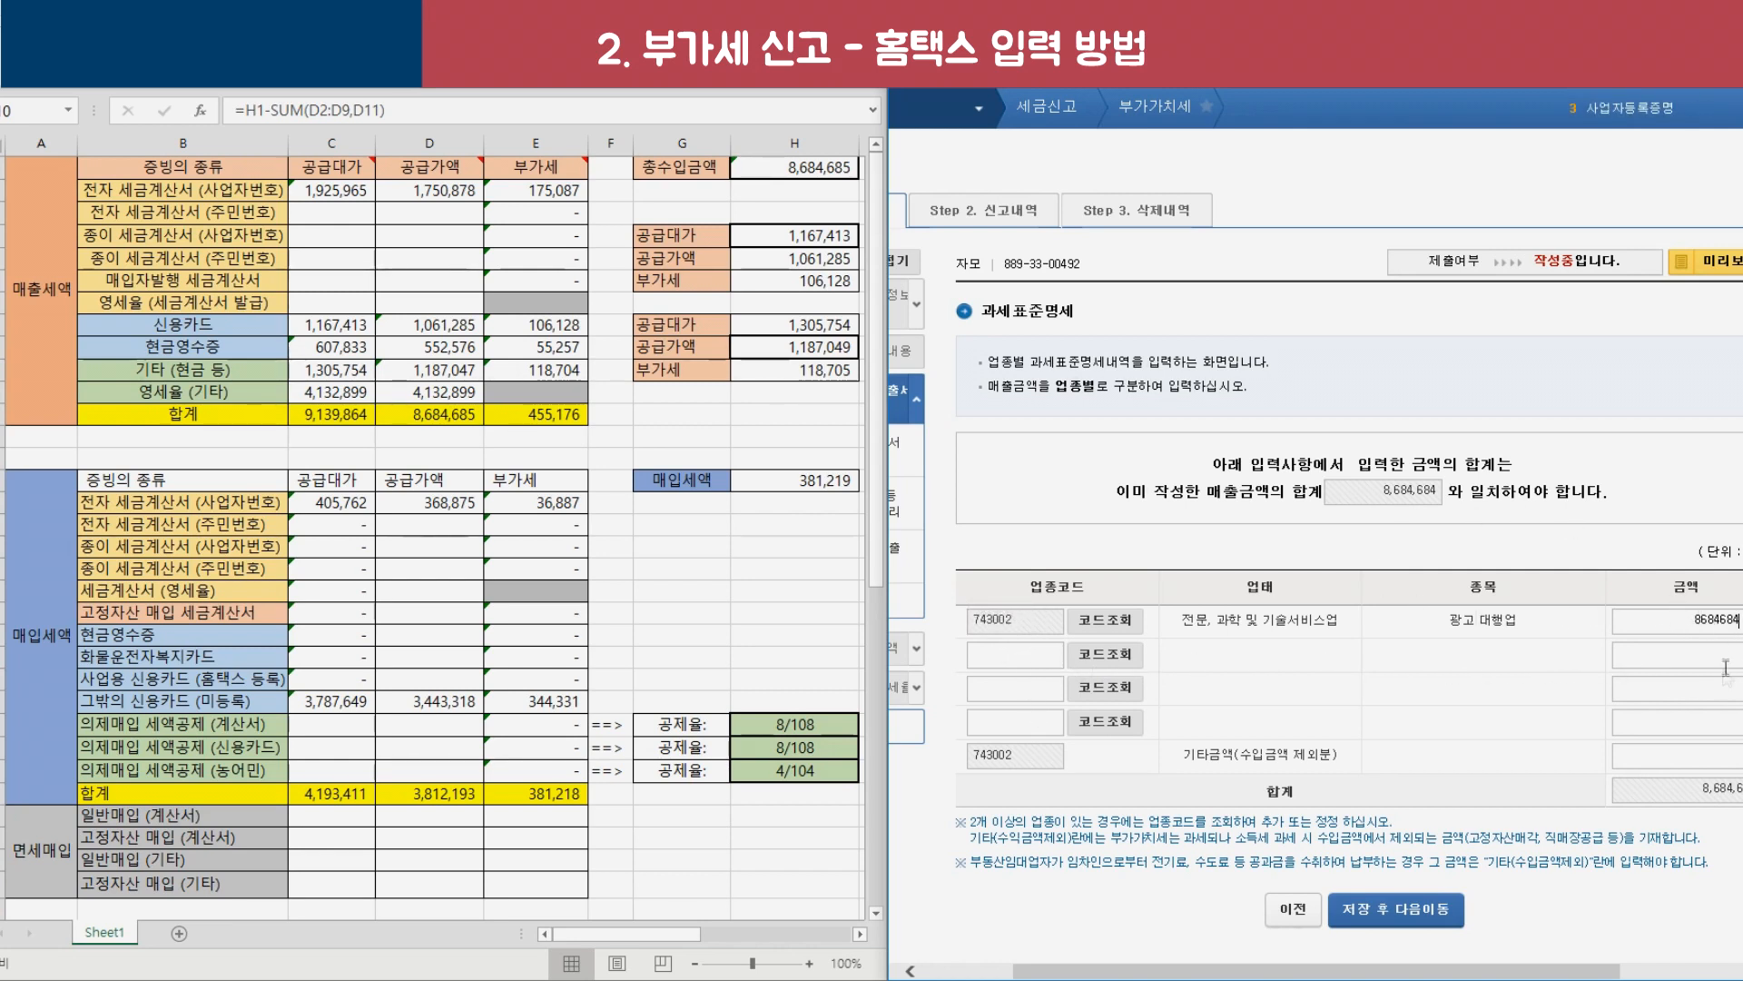
left_click(1453, 908)
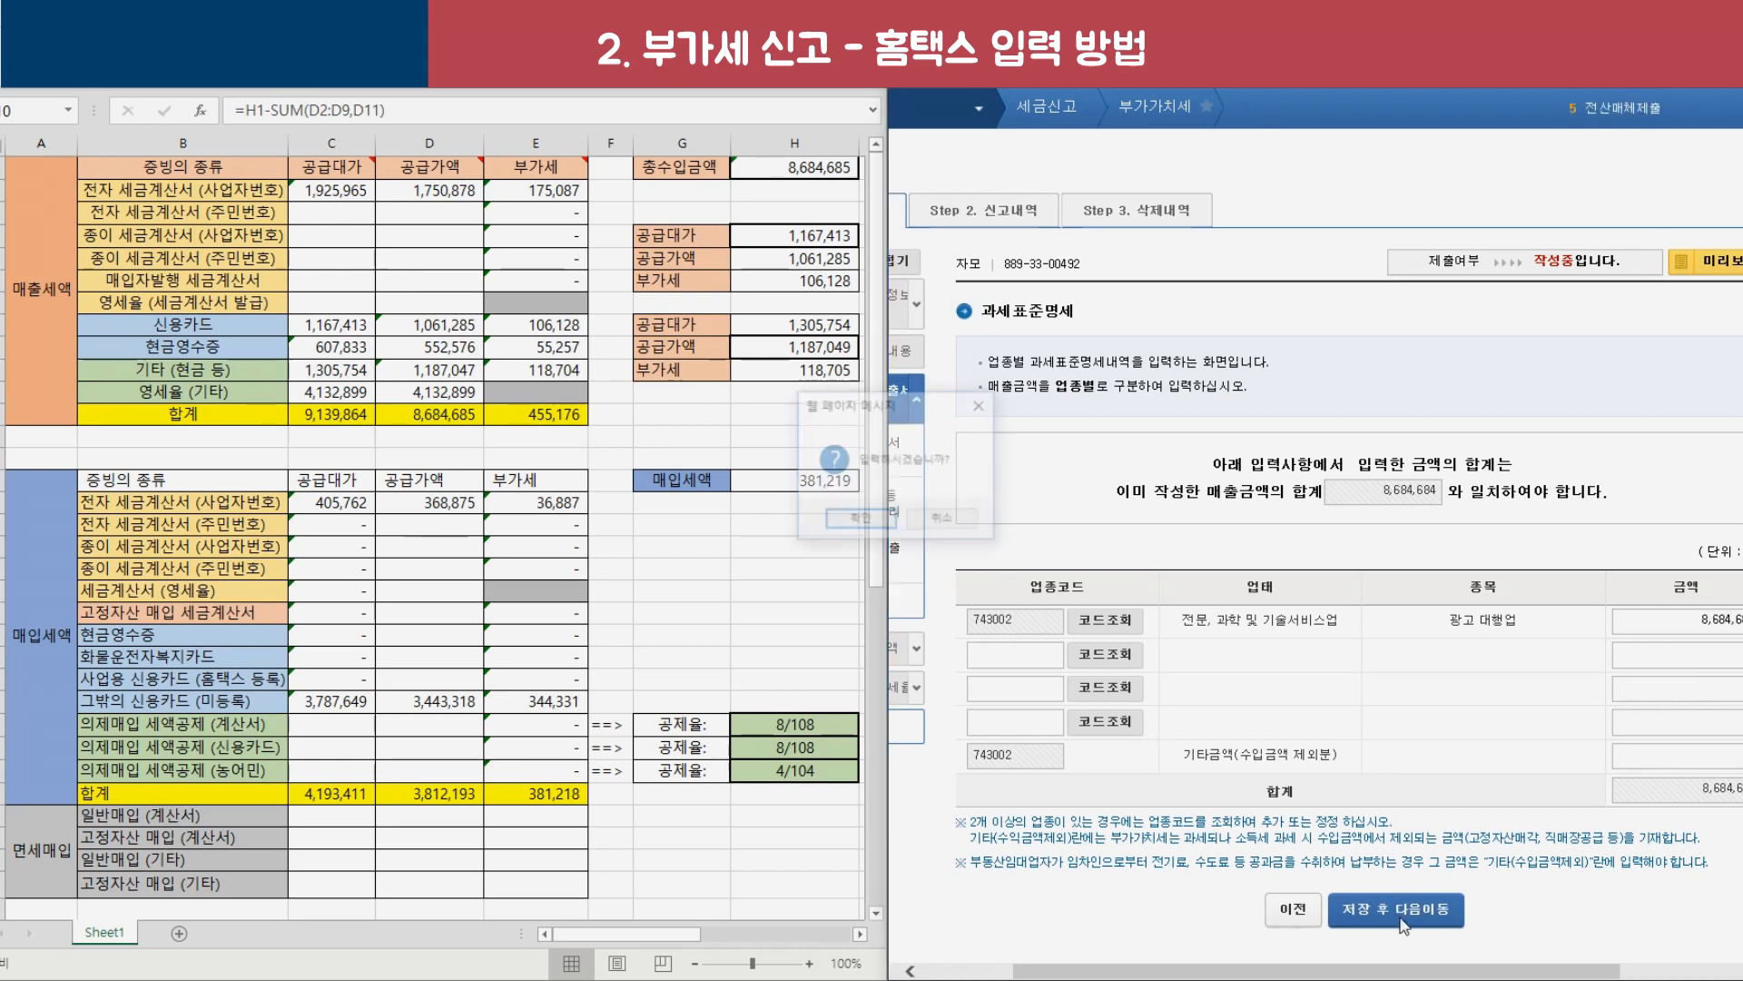
key("Return")
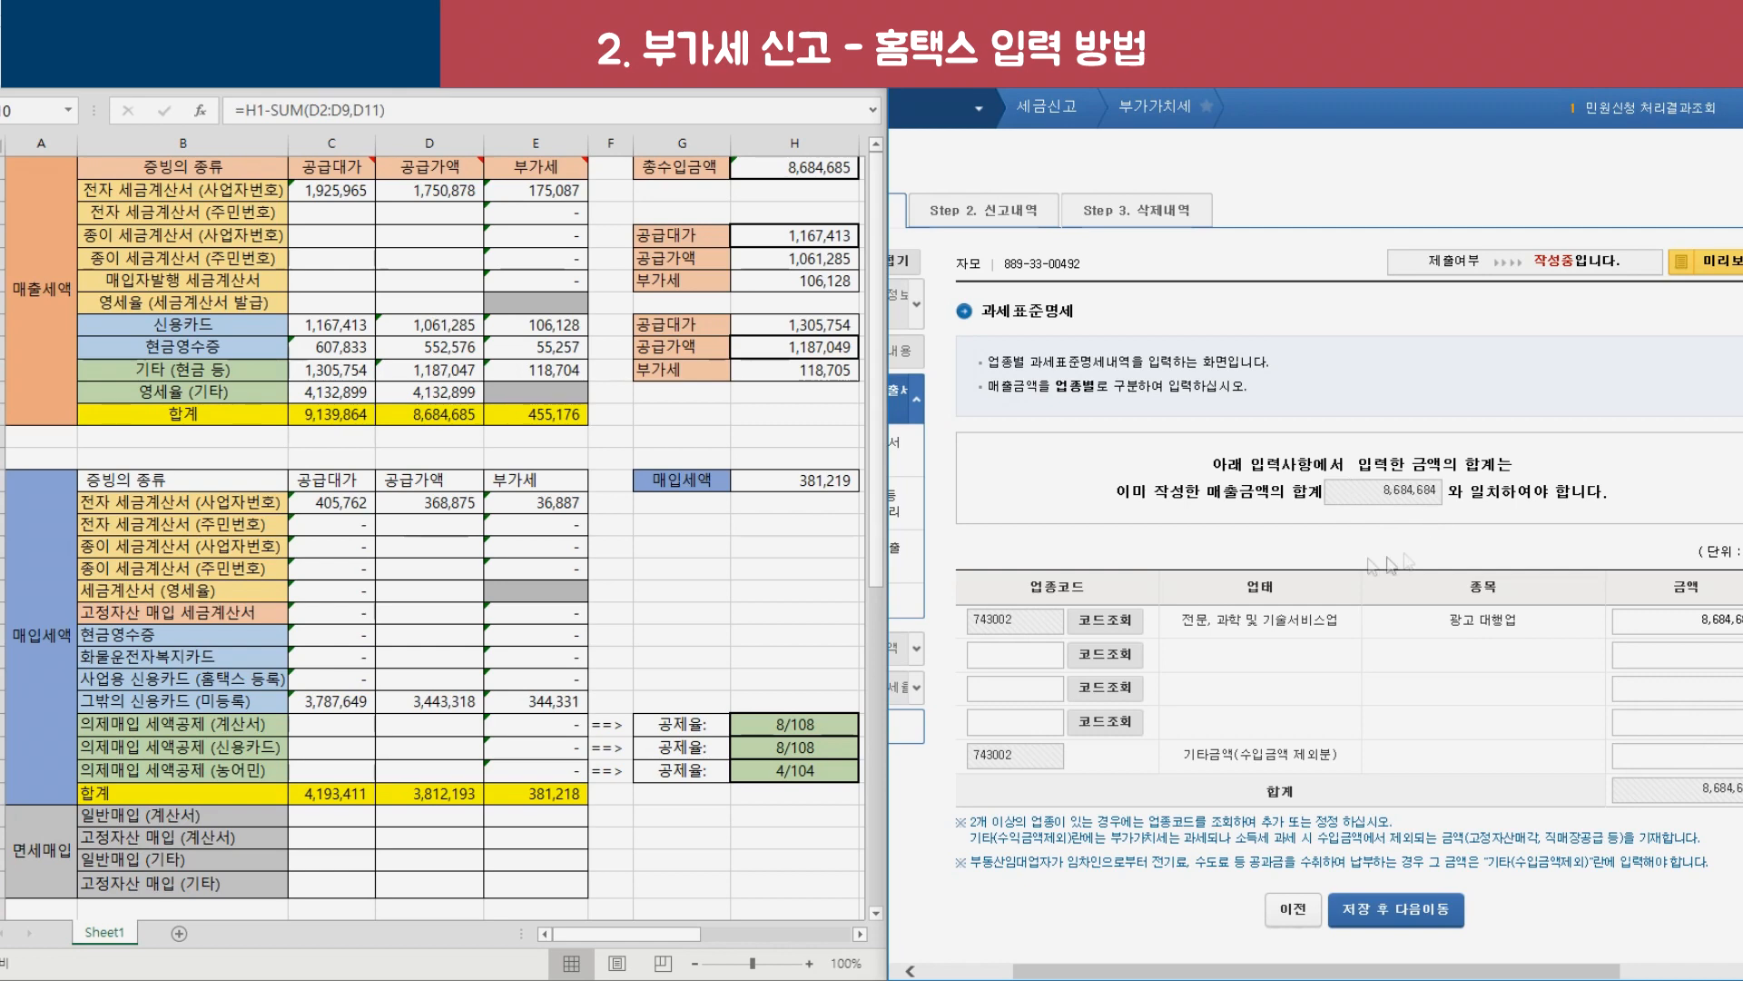
left_click(1413, 915)
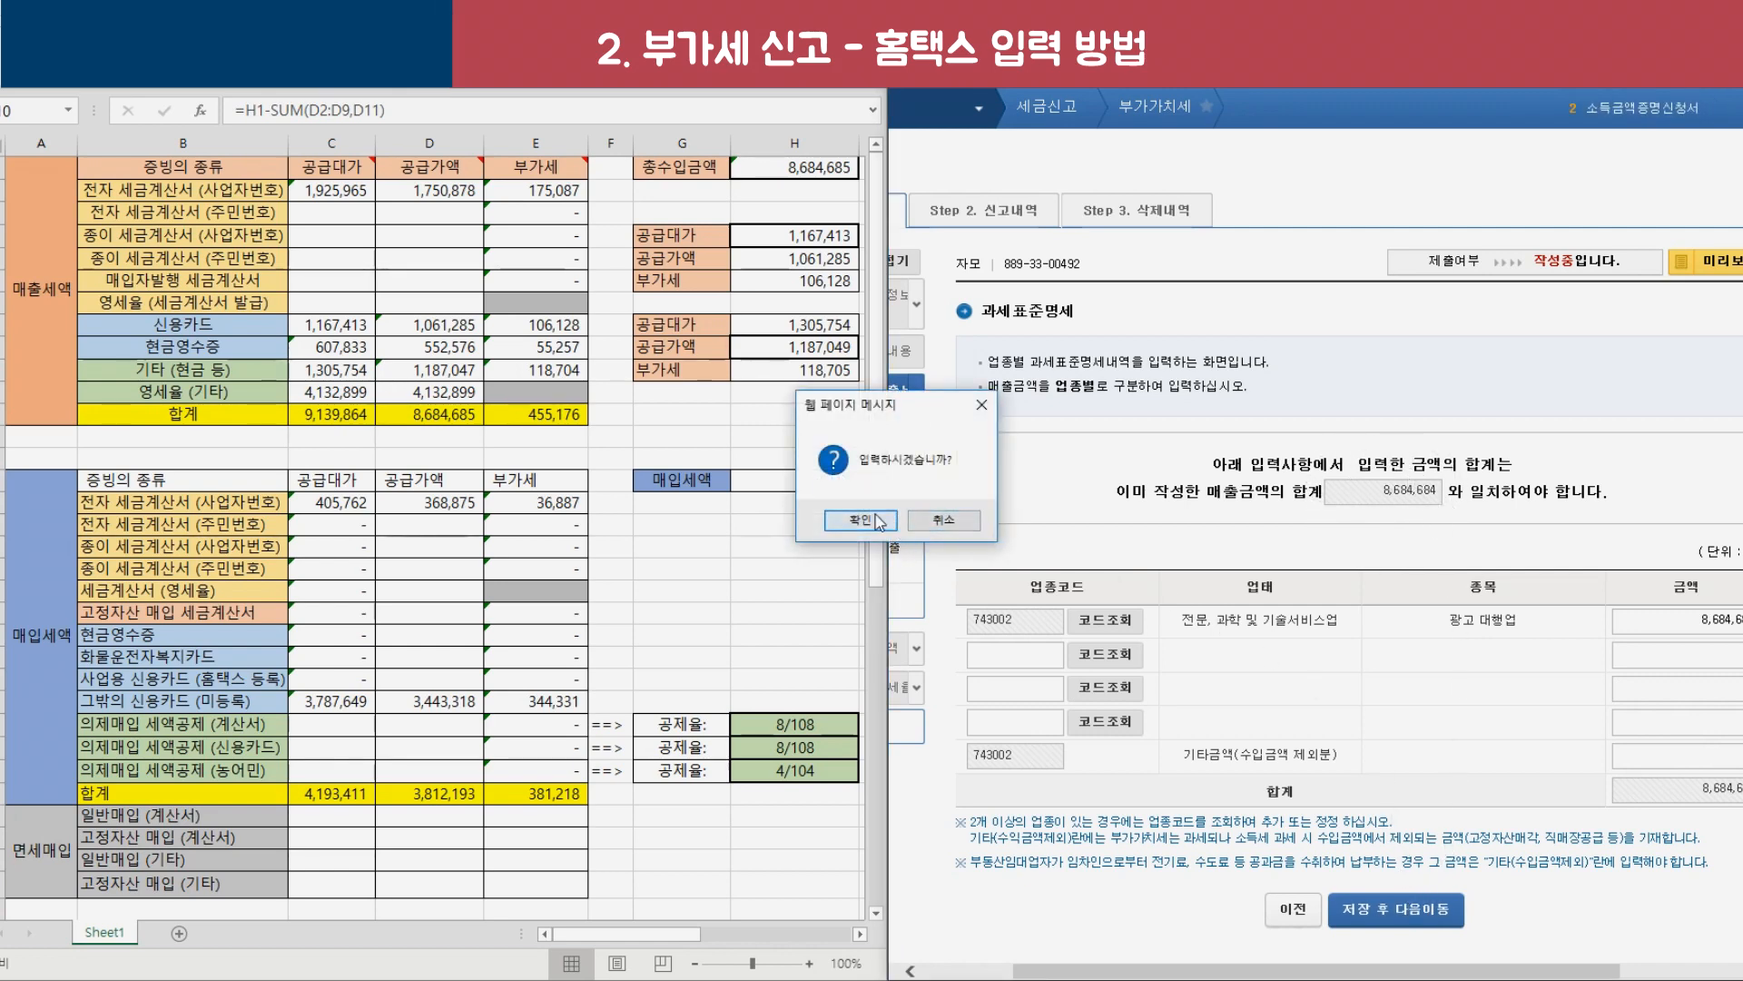
key("Return")
left_click(1067, 442)
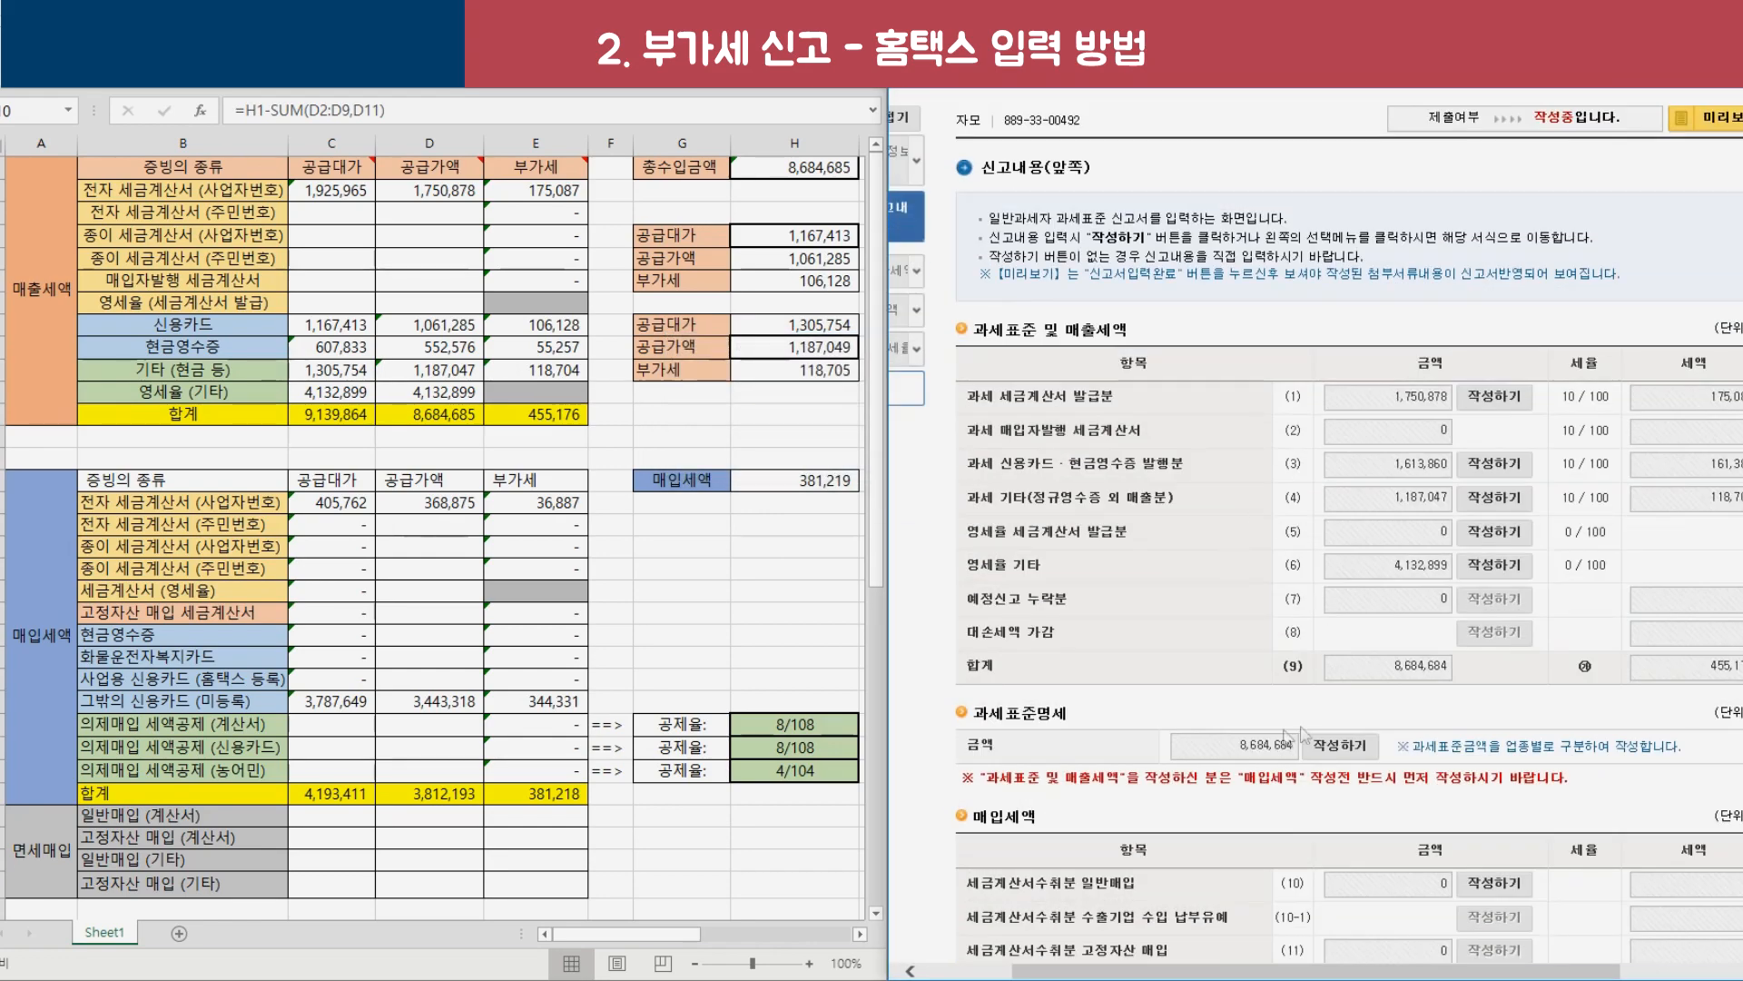
Load the electronic purchase tax invoices into the row (10) purchase invoice summary.
scroll(1241, 645, "down", 2)
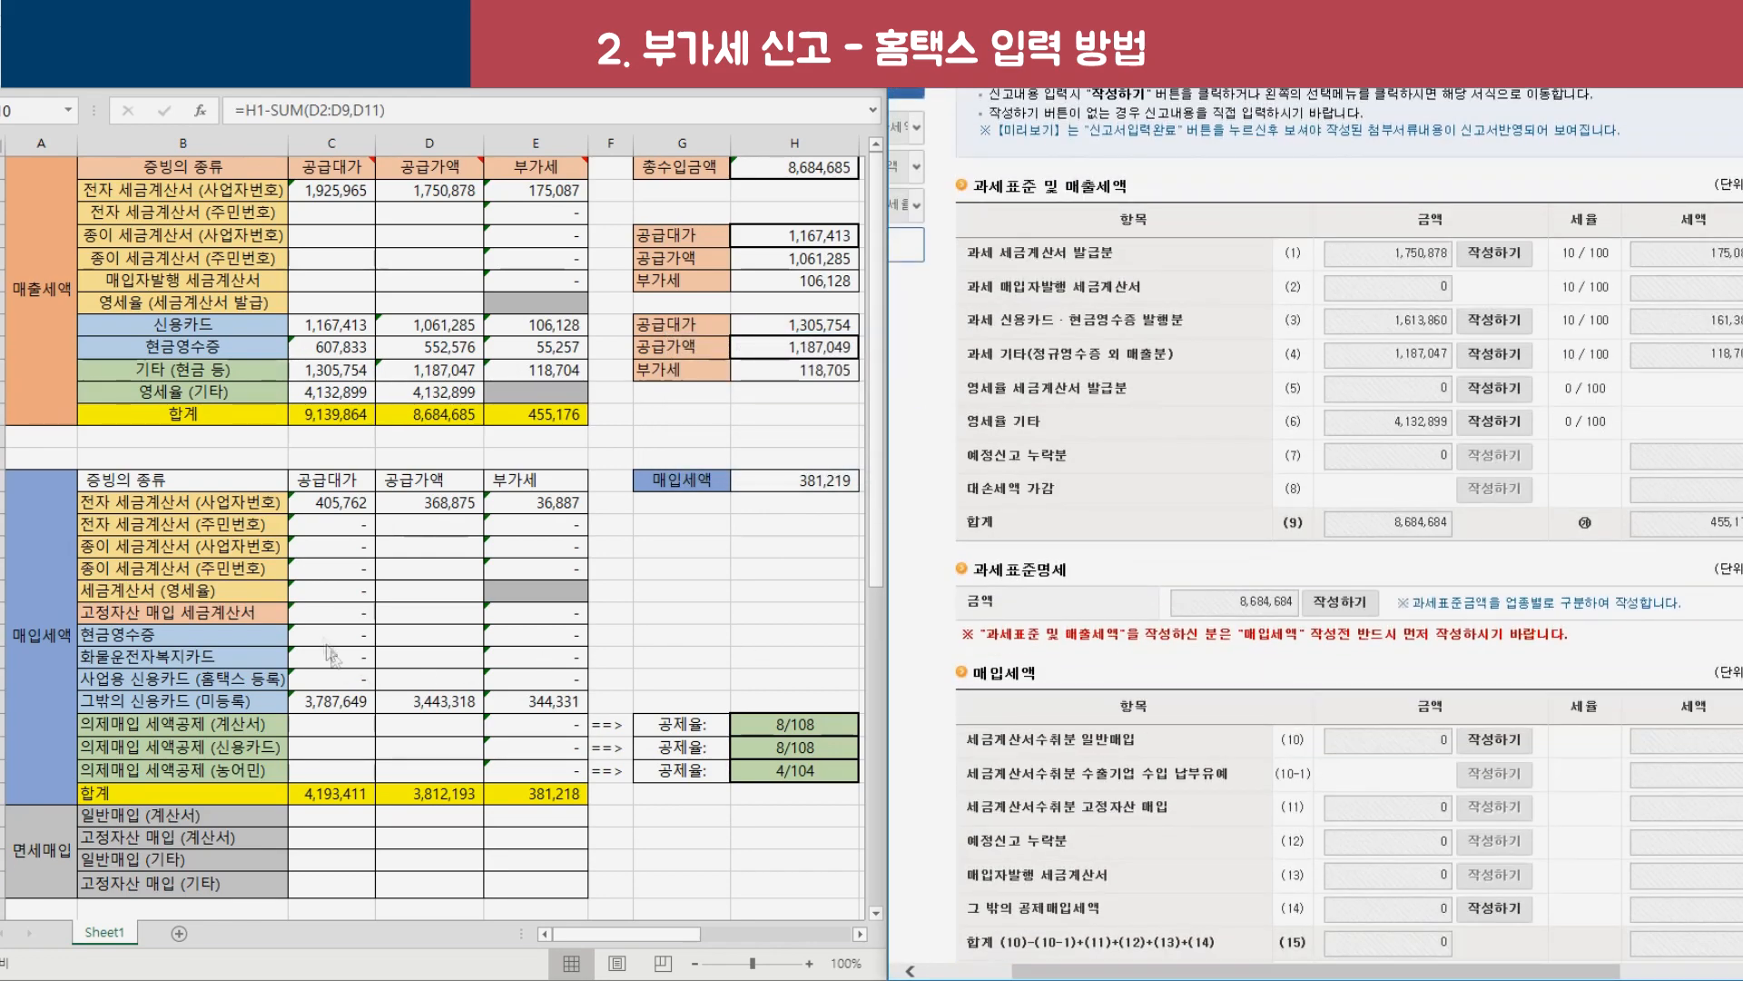
scroll(1355, 640, "down", 4)
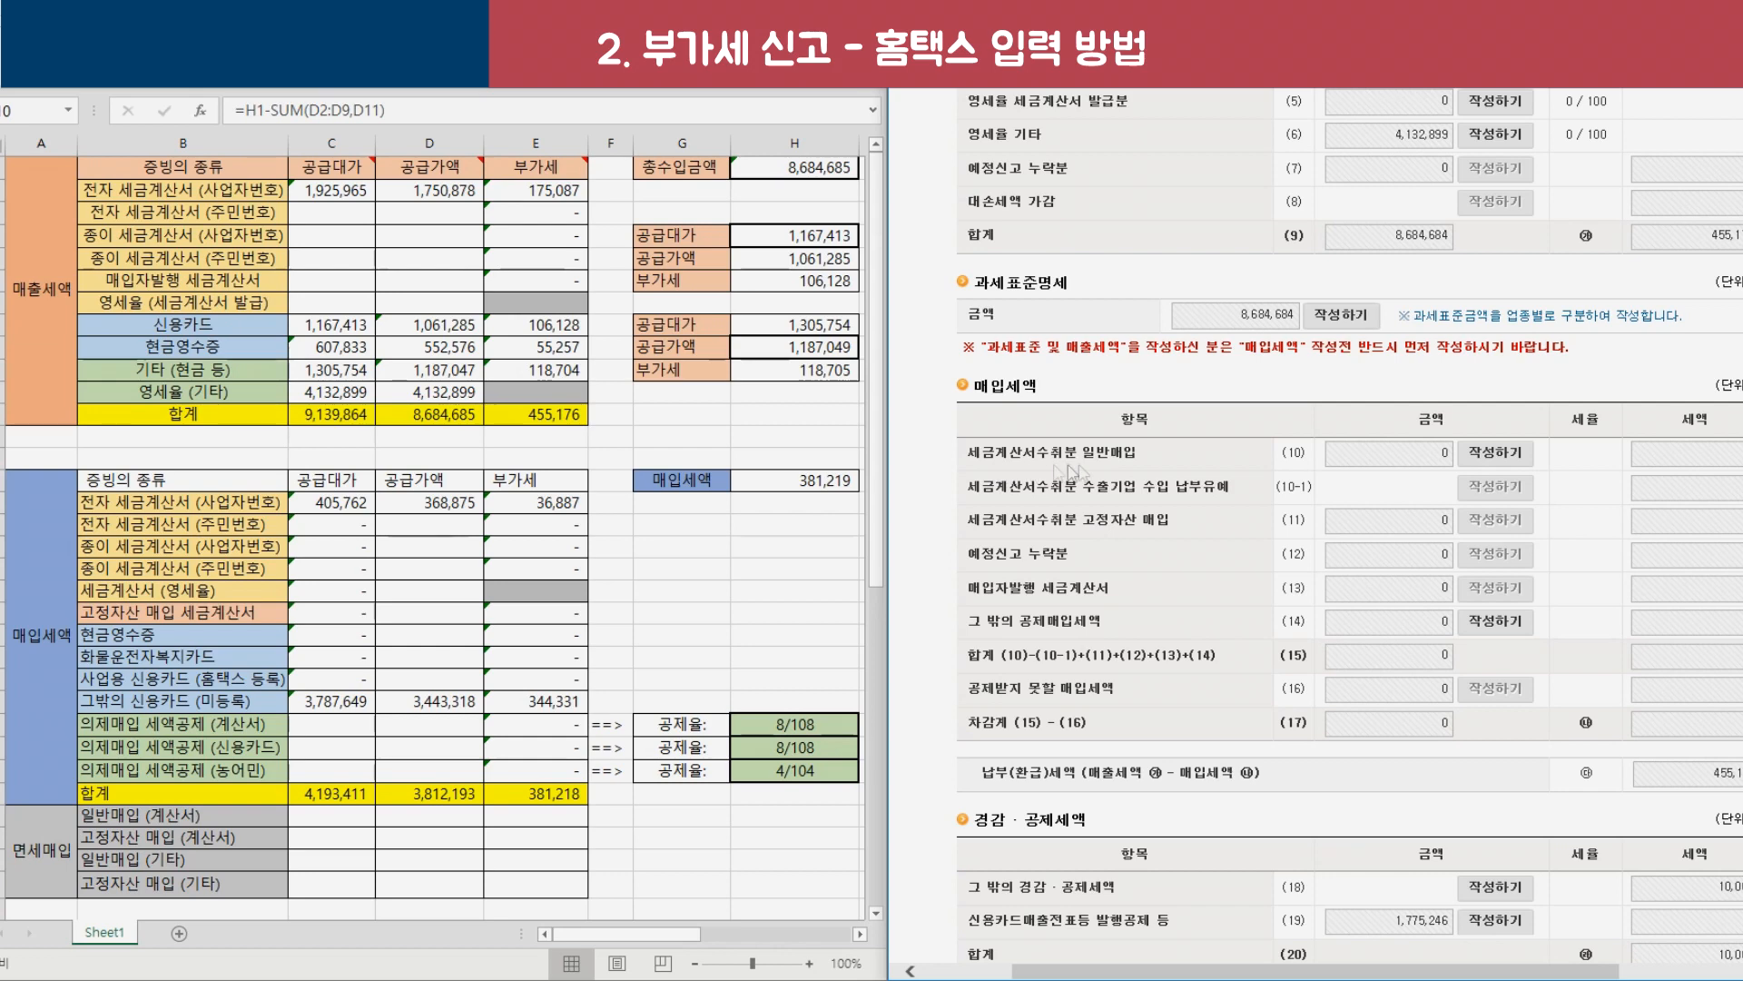
left_click(1475, 463)
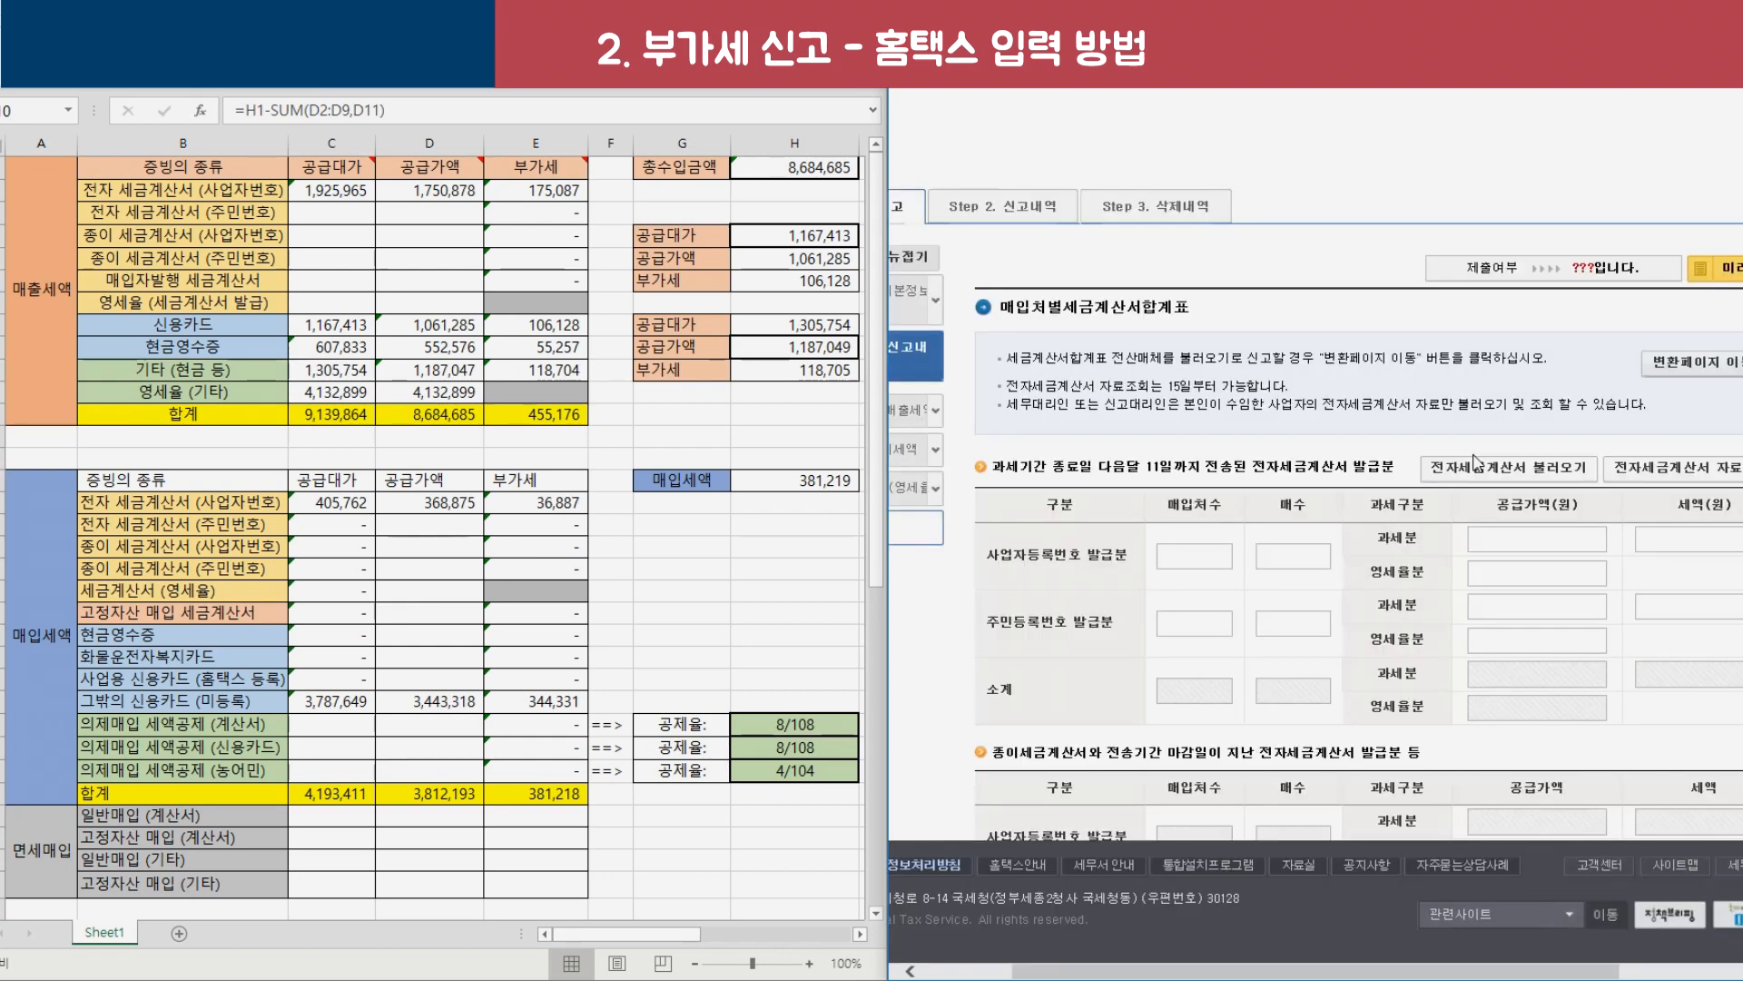
scroll(1417, 518, "down", 2)
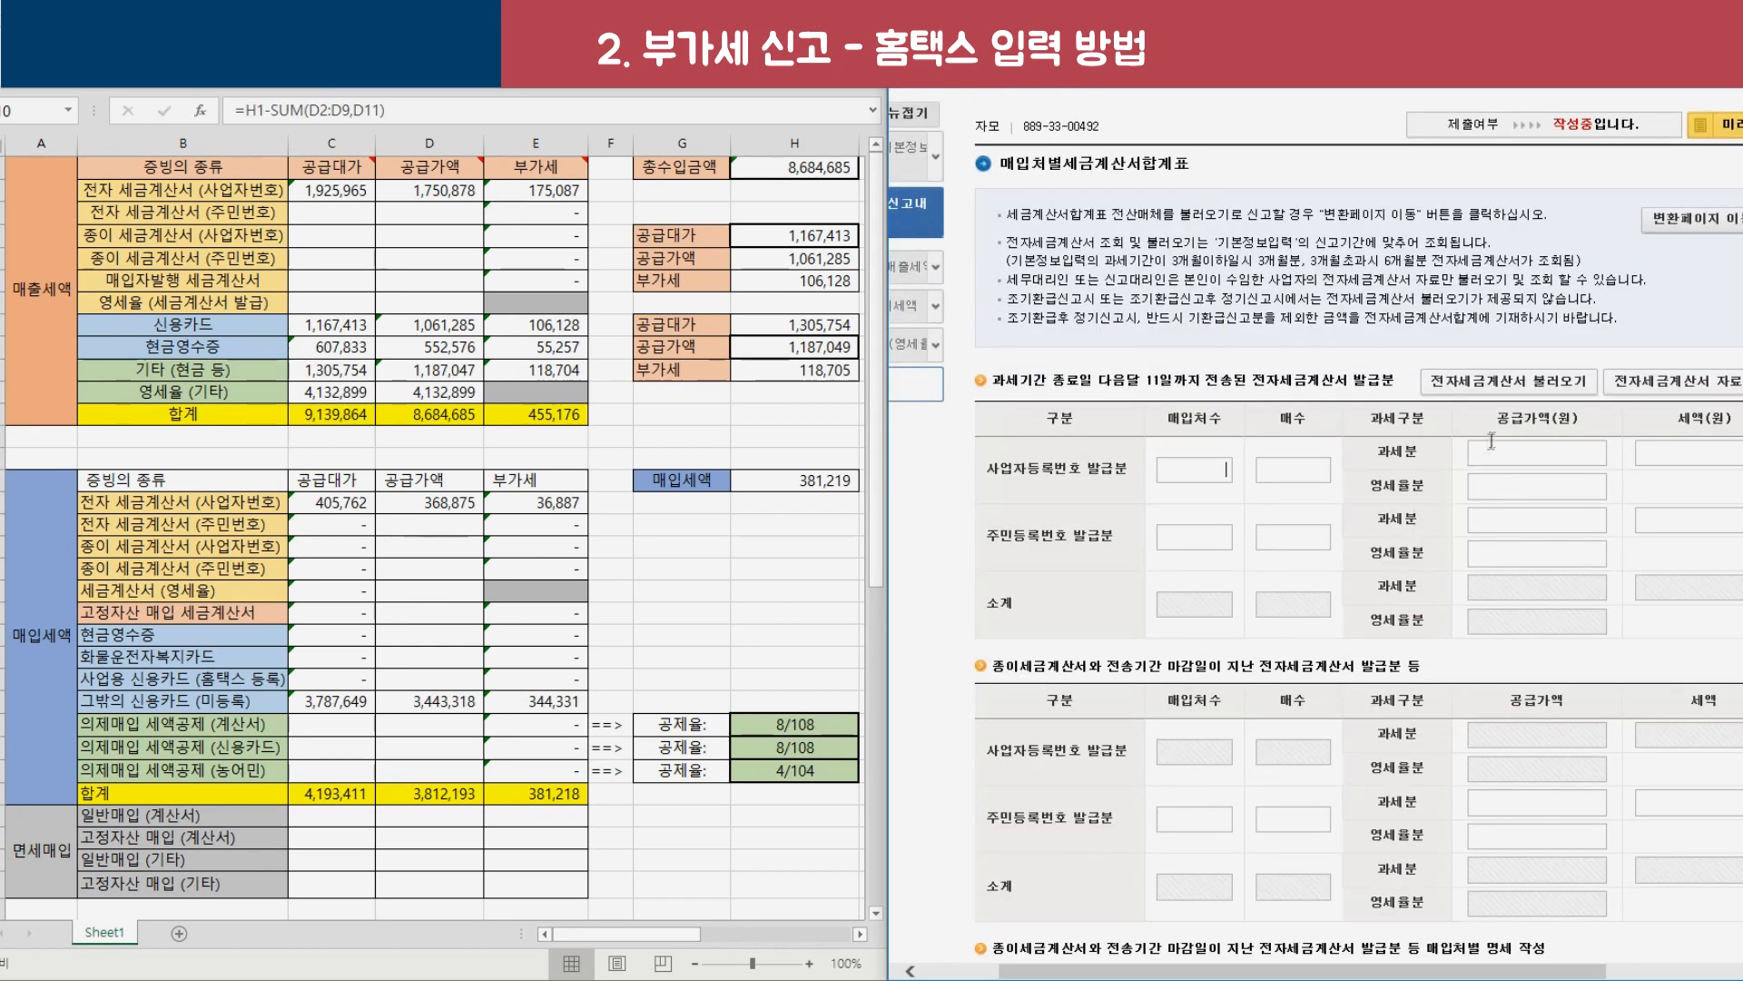
left_click(1510, 392)
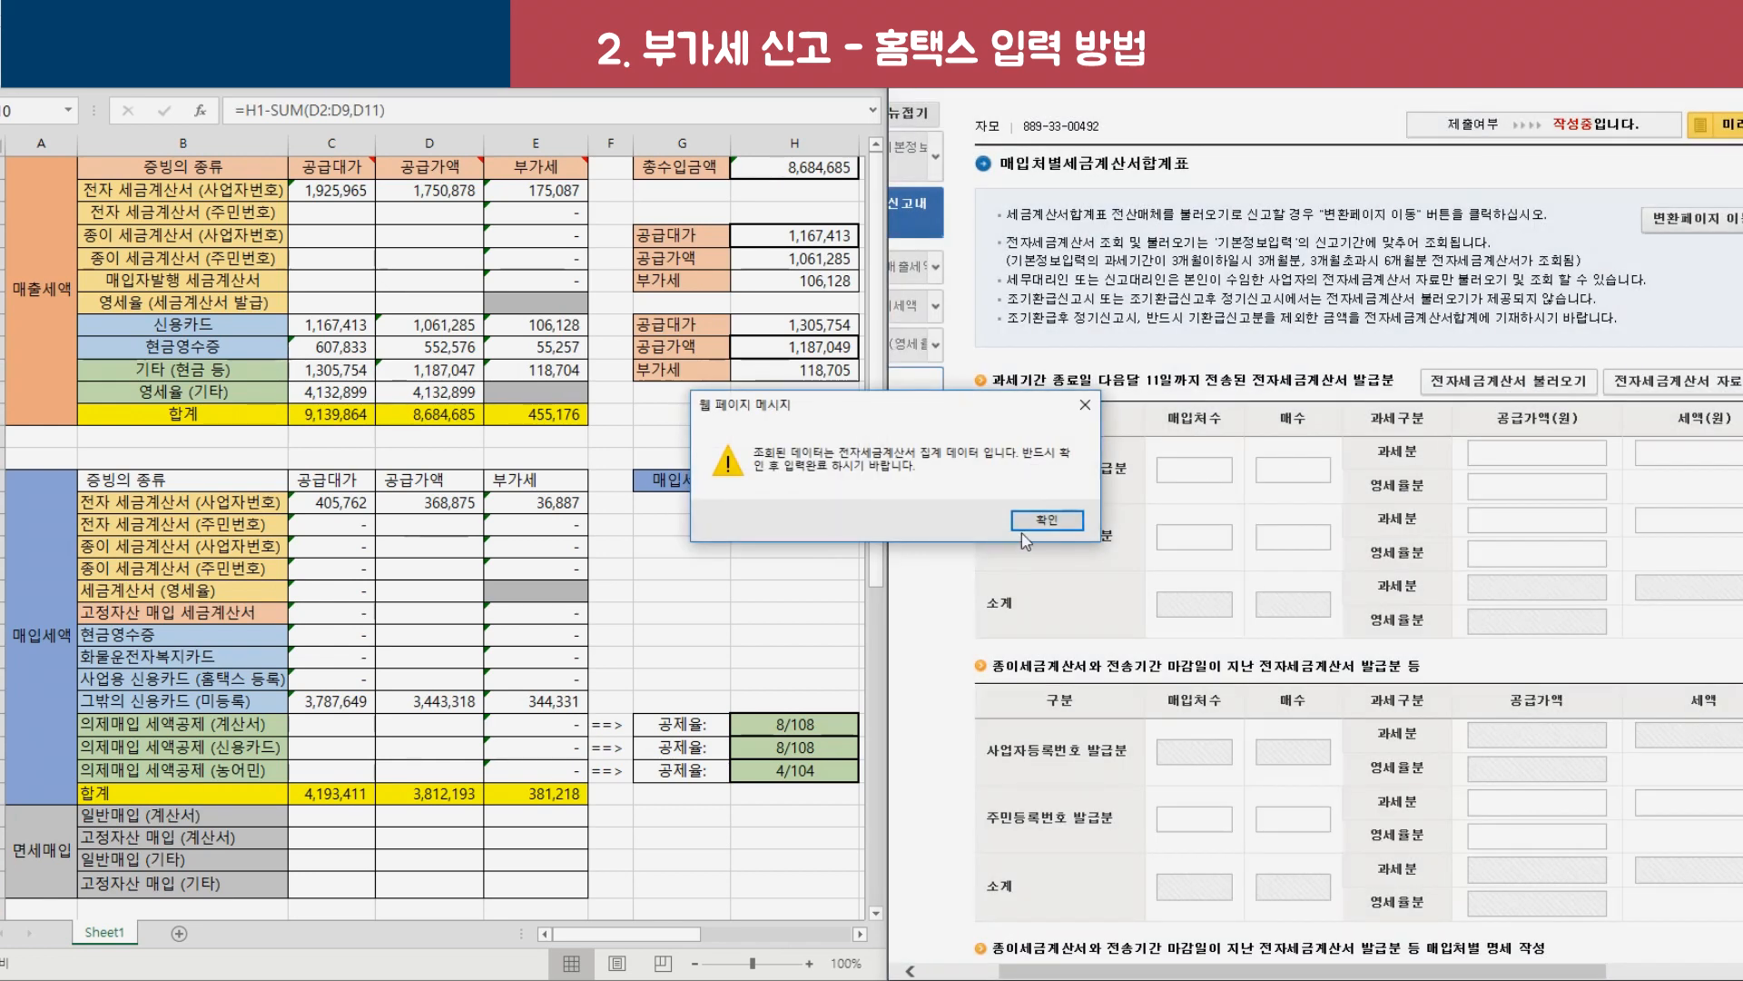
left_click(1031, 520)
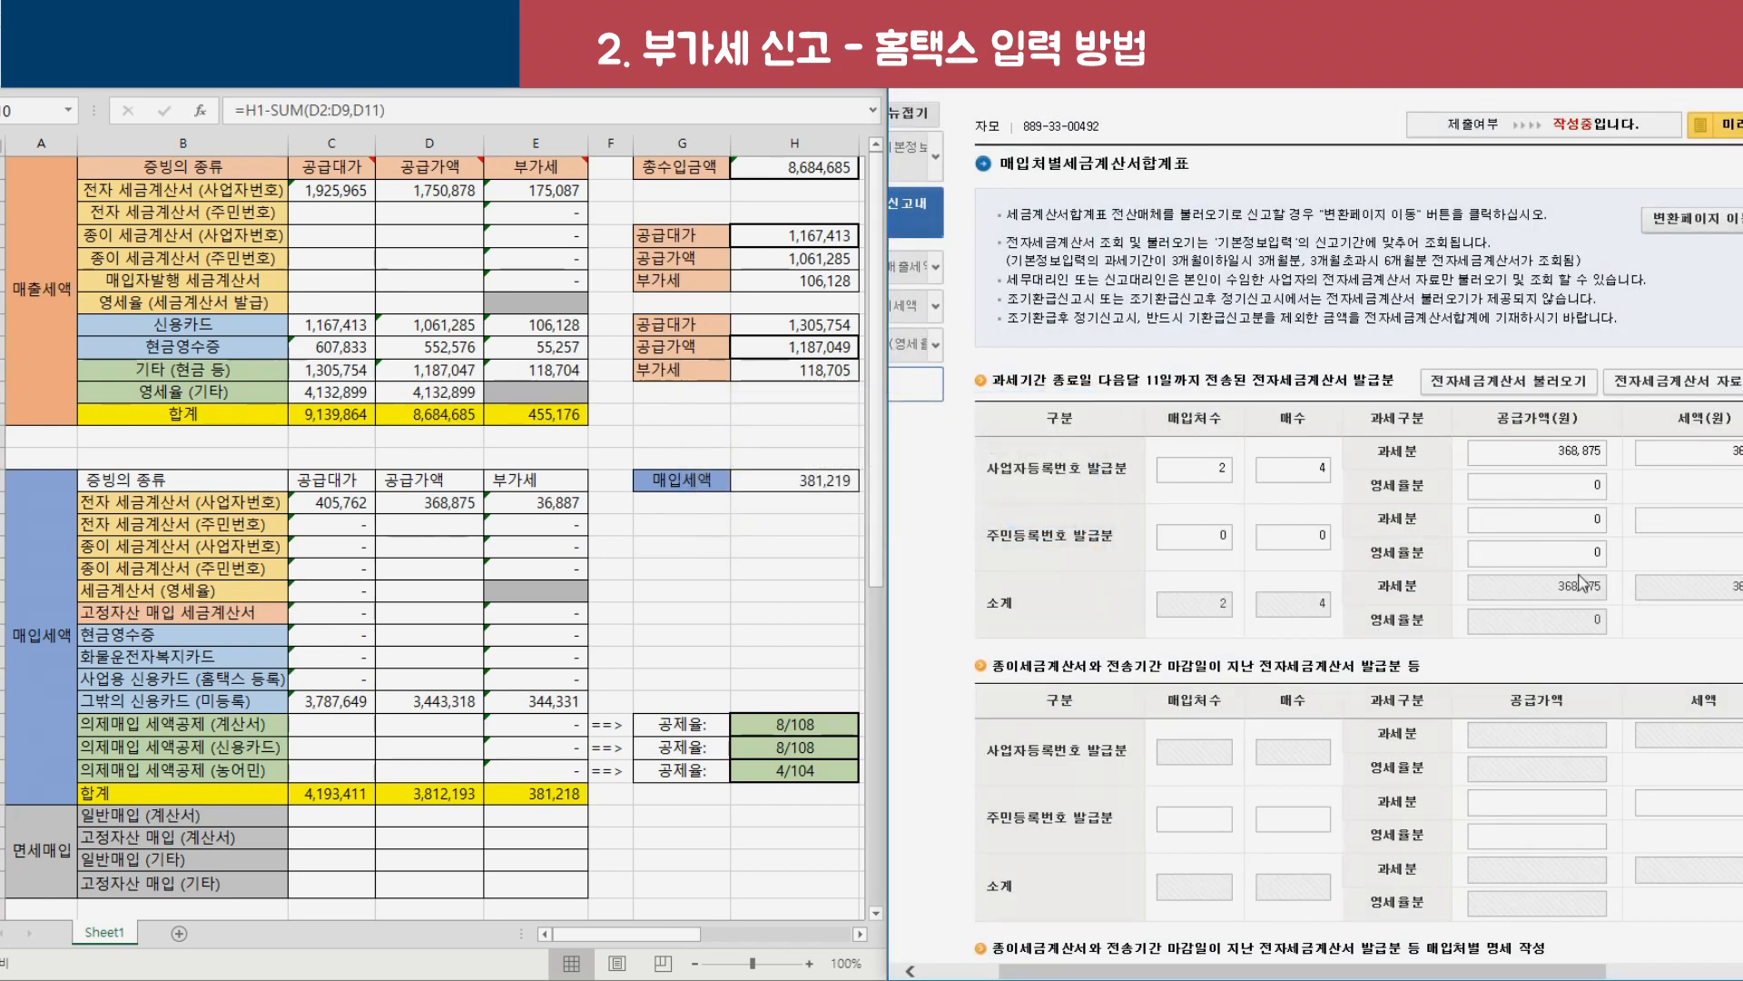
Check the 2 suppliers, 4 invoices and 368,875 against the spreadsheet and complete the summary.
left_click_drag(336, 502, 554, 502)
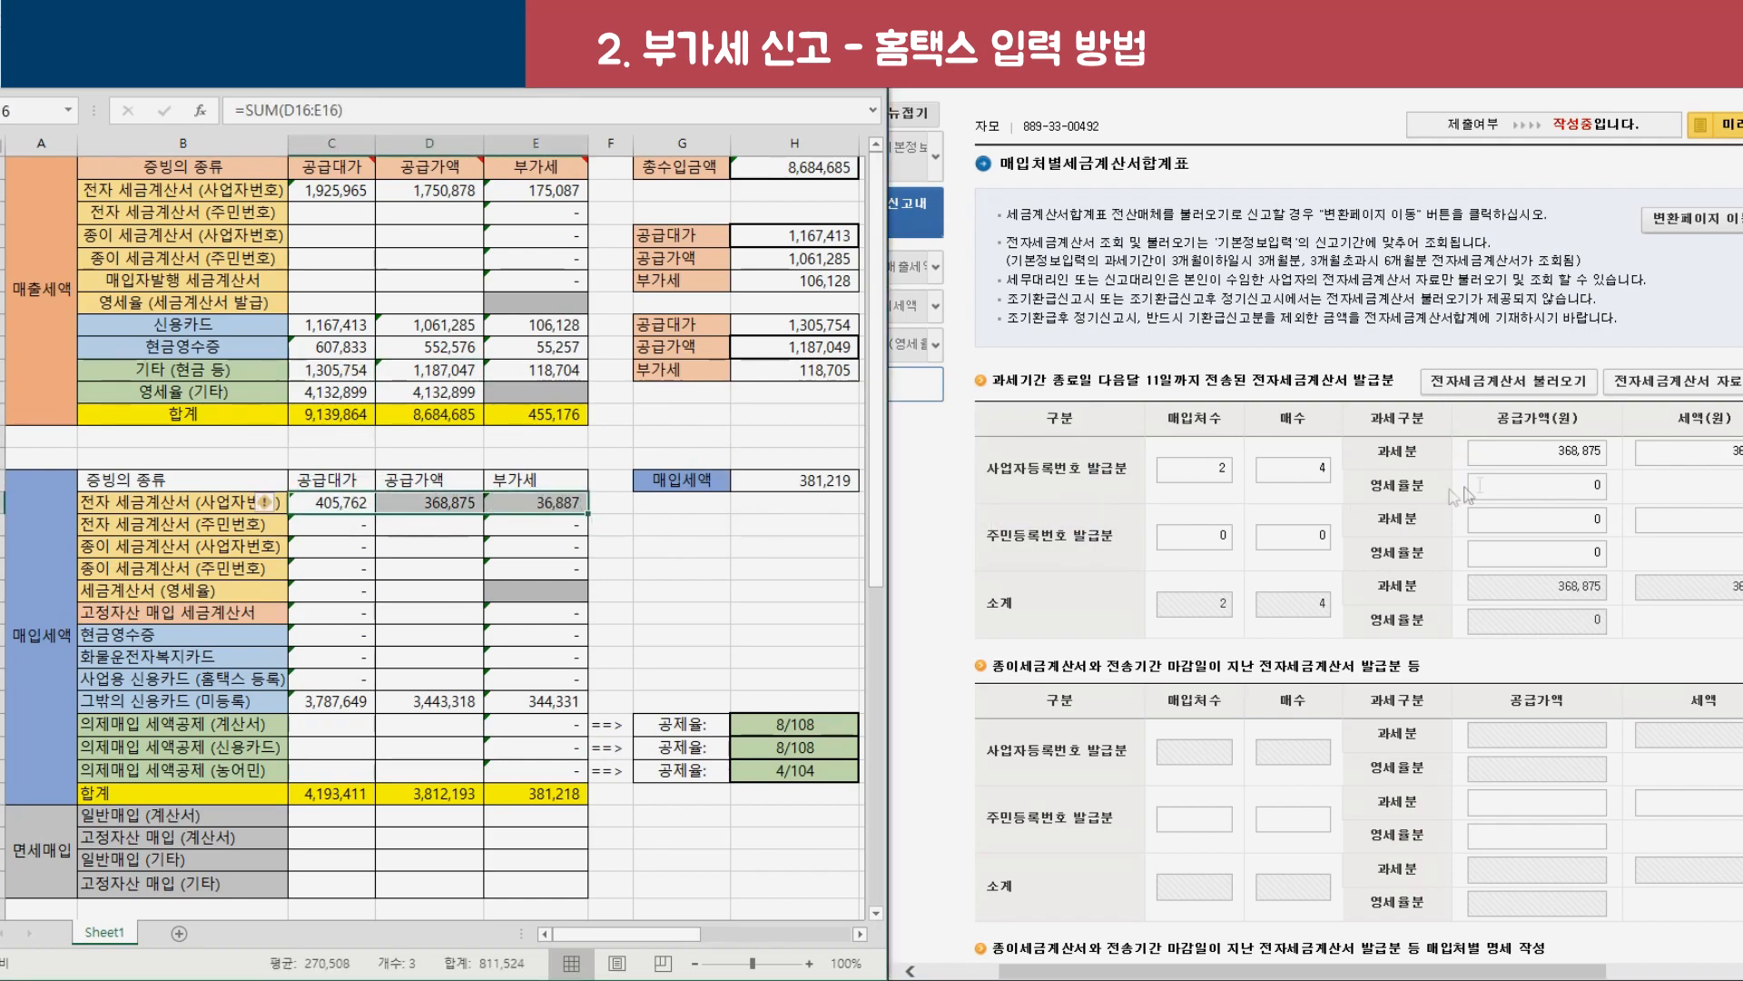
scroll(1615, 501, "down", 5)
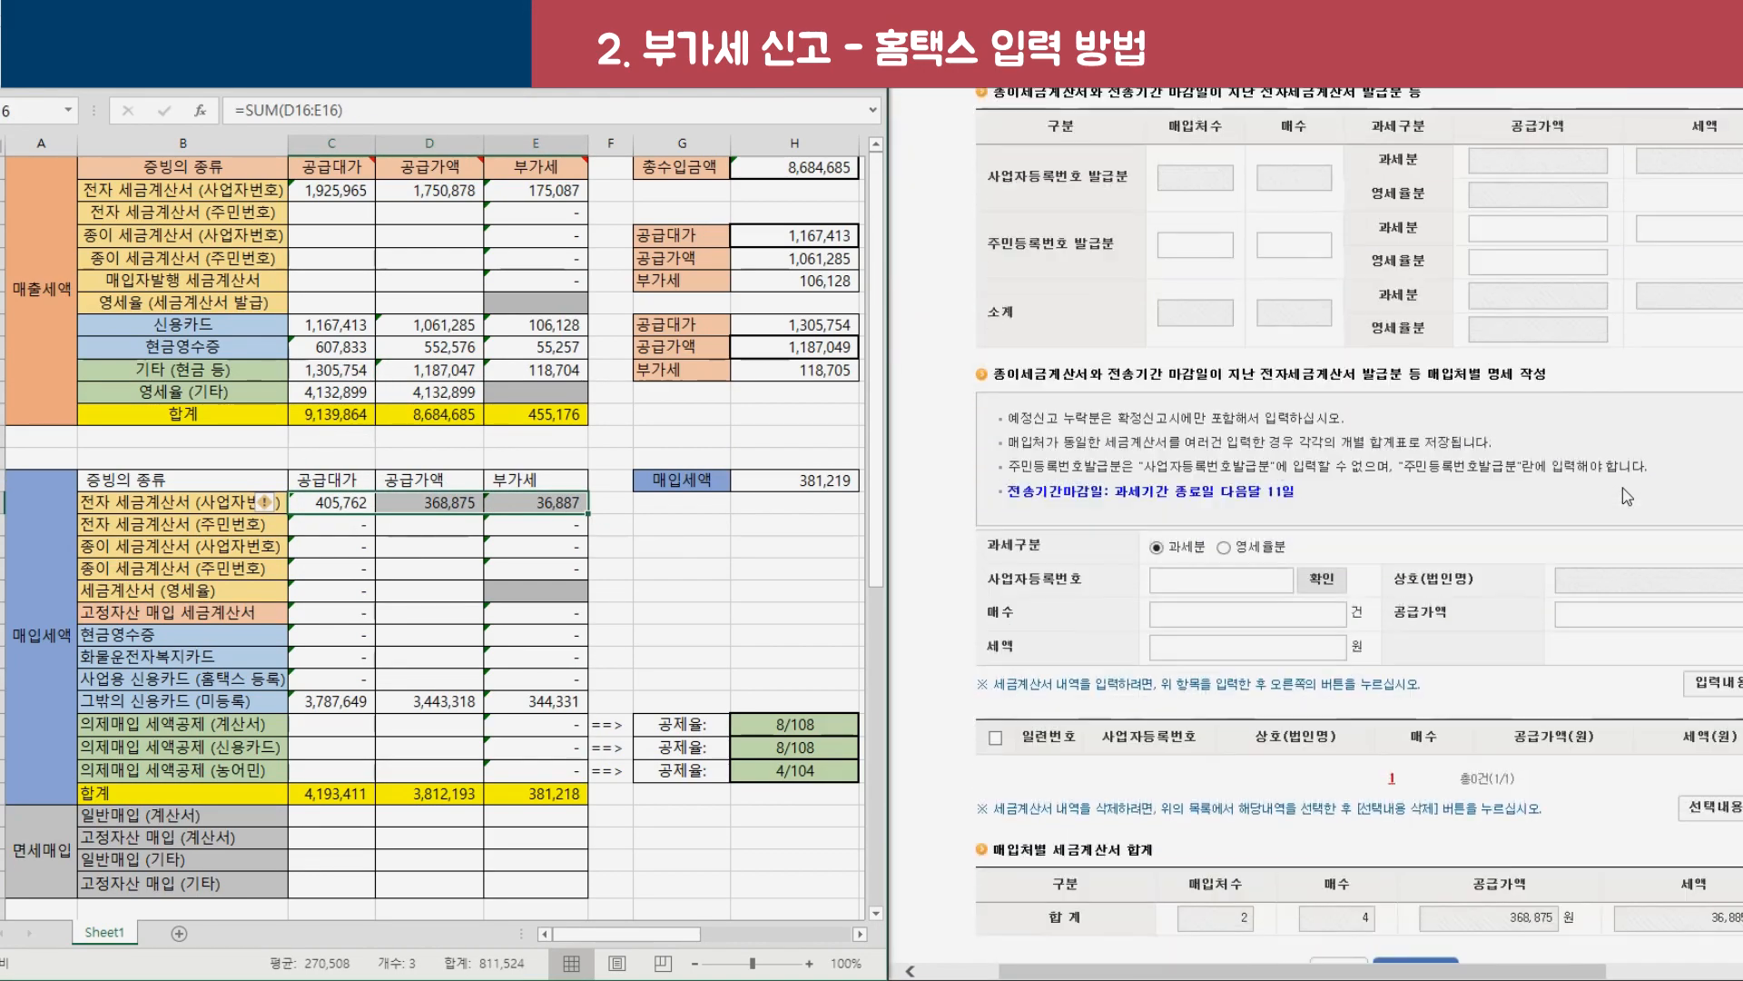
scroll(1255, 458, "up", 1)
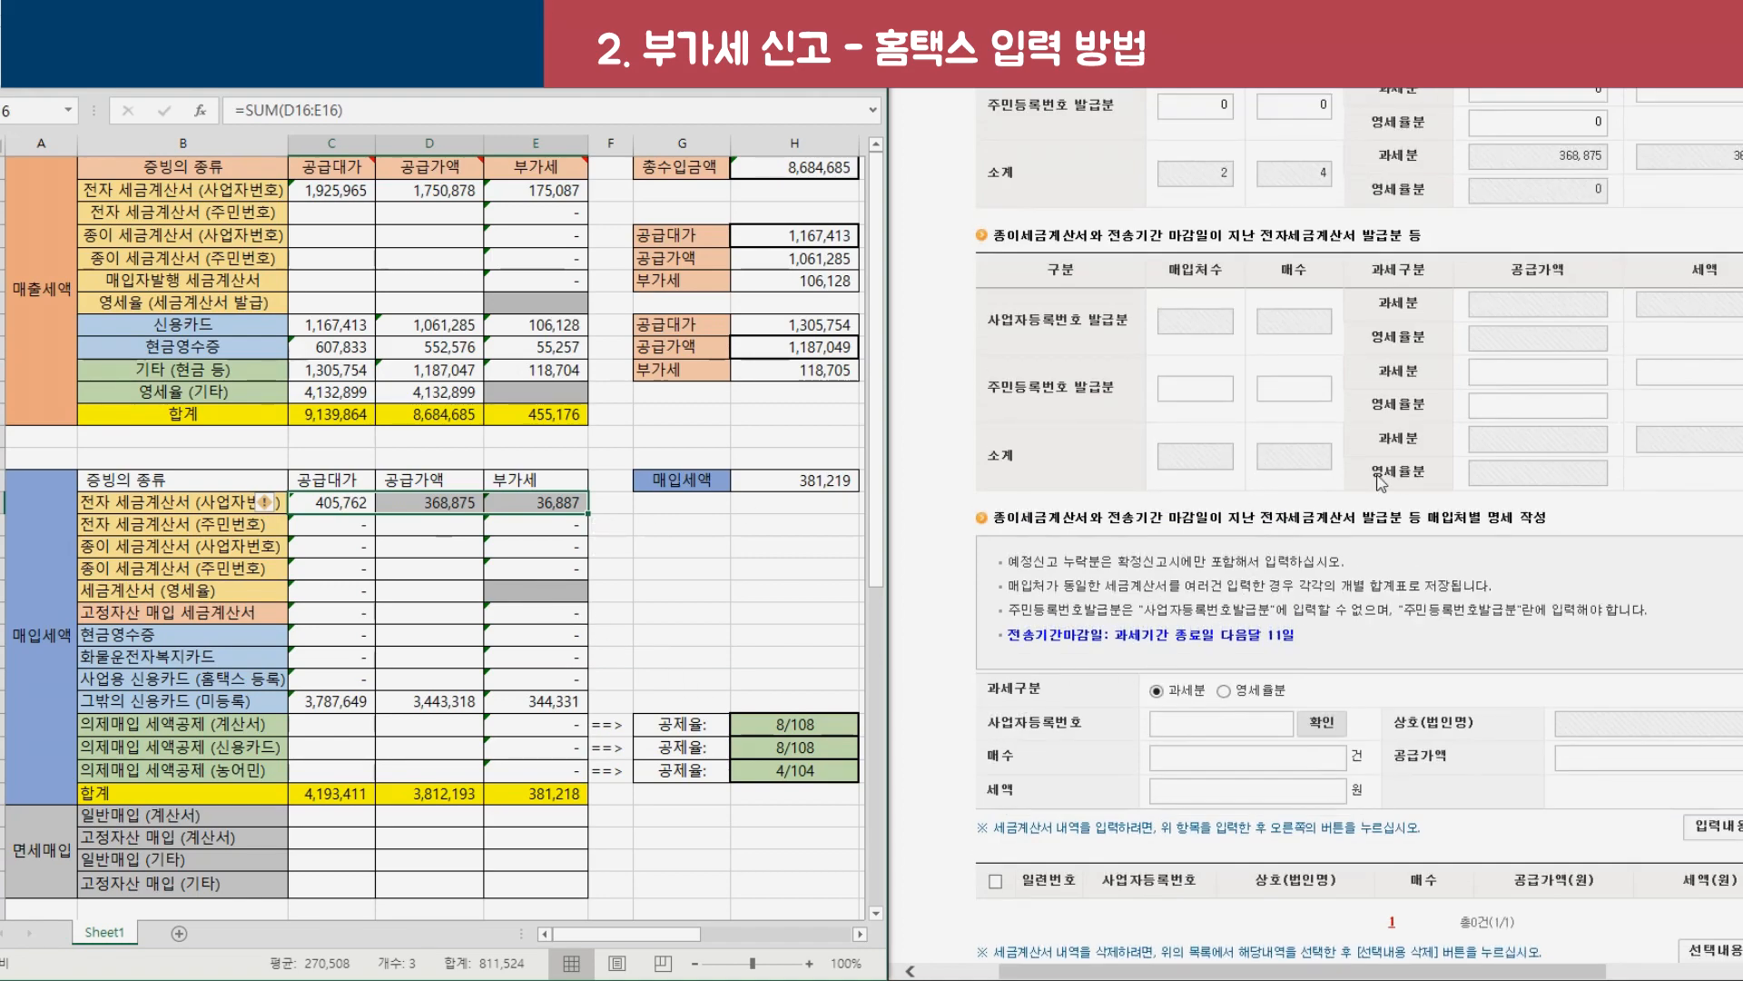
scroll(1383, 488, "up", 1)
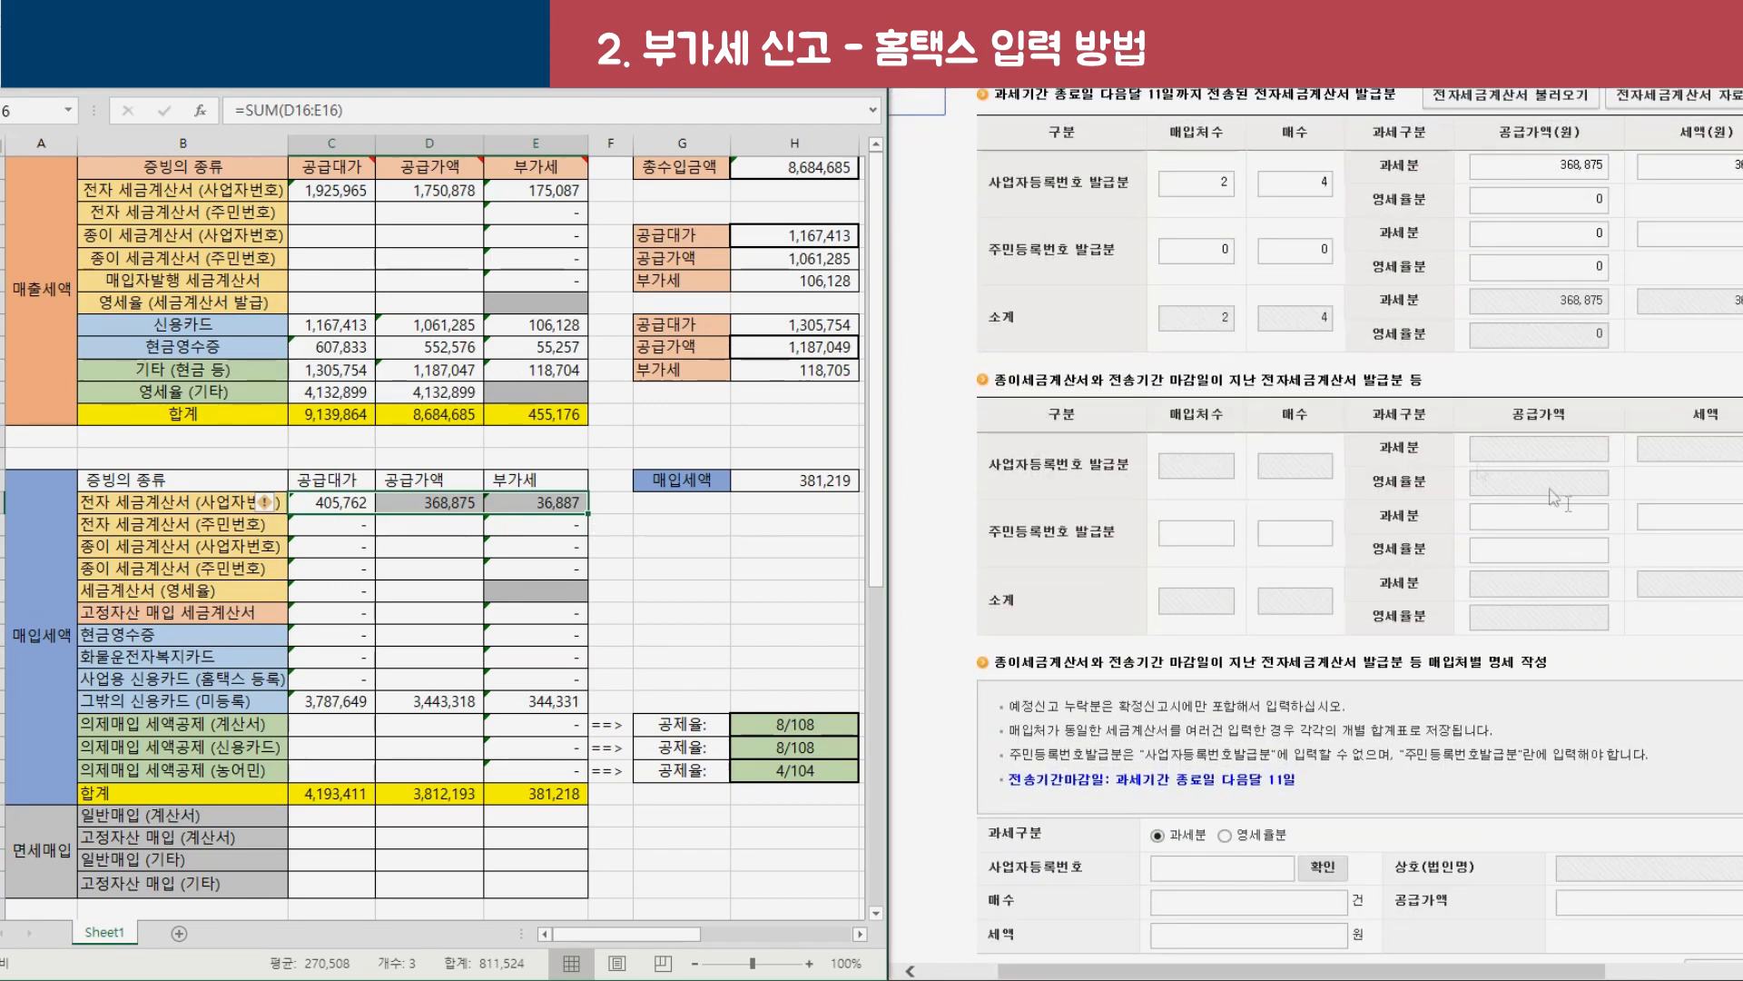
scroll(1311, 479, "down", 2)
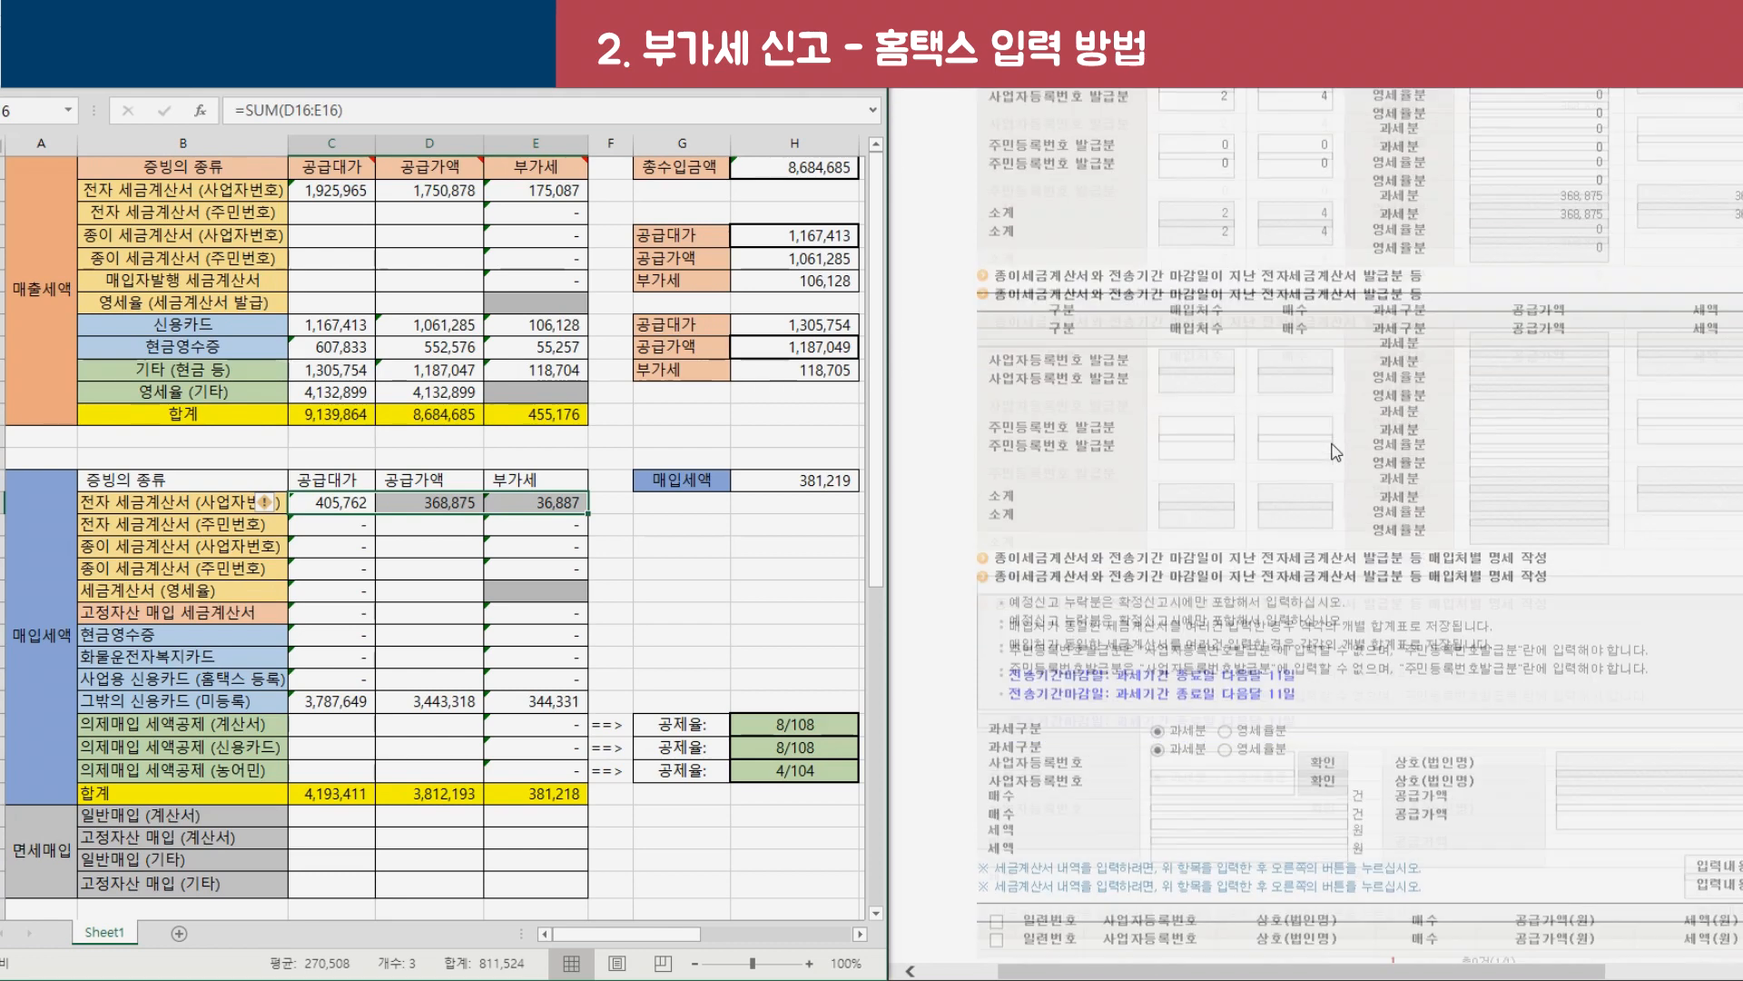
left_click(1308, 549)
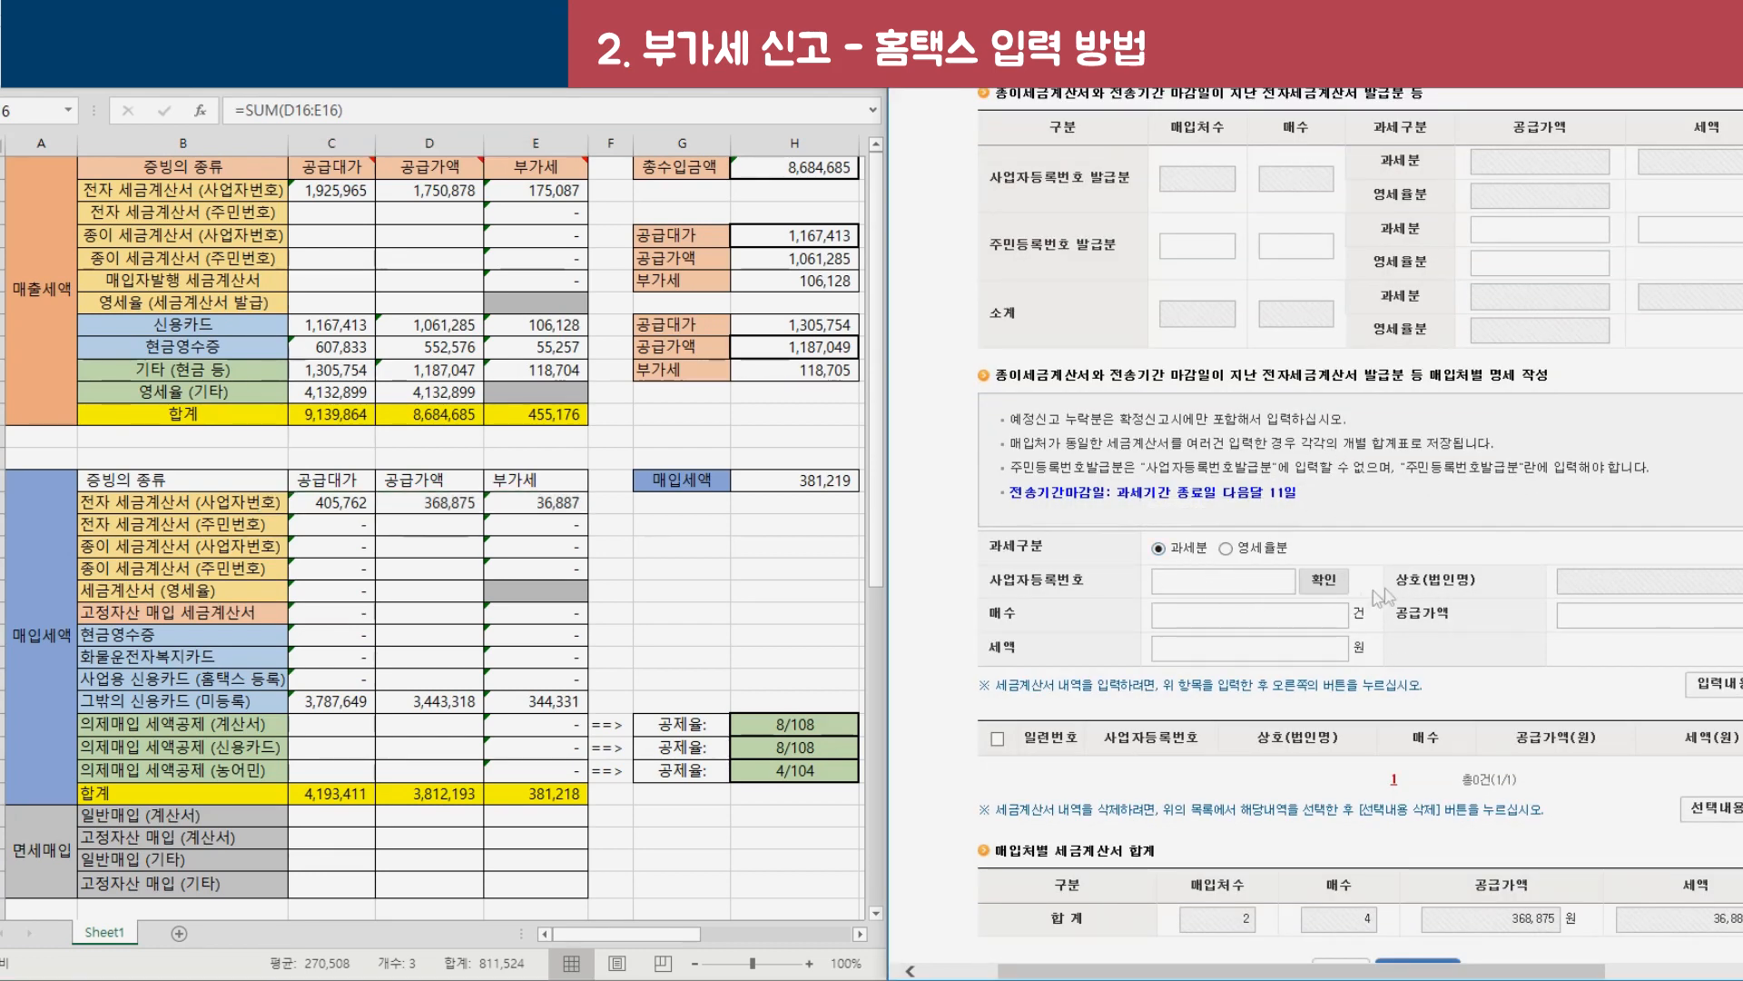
left_click(1223, 643)
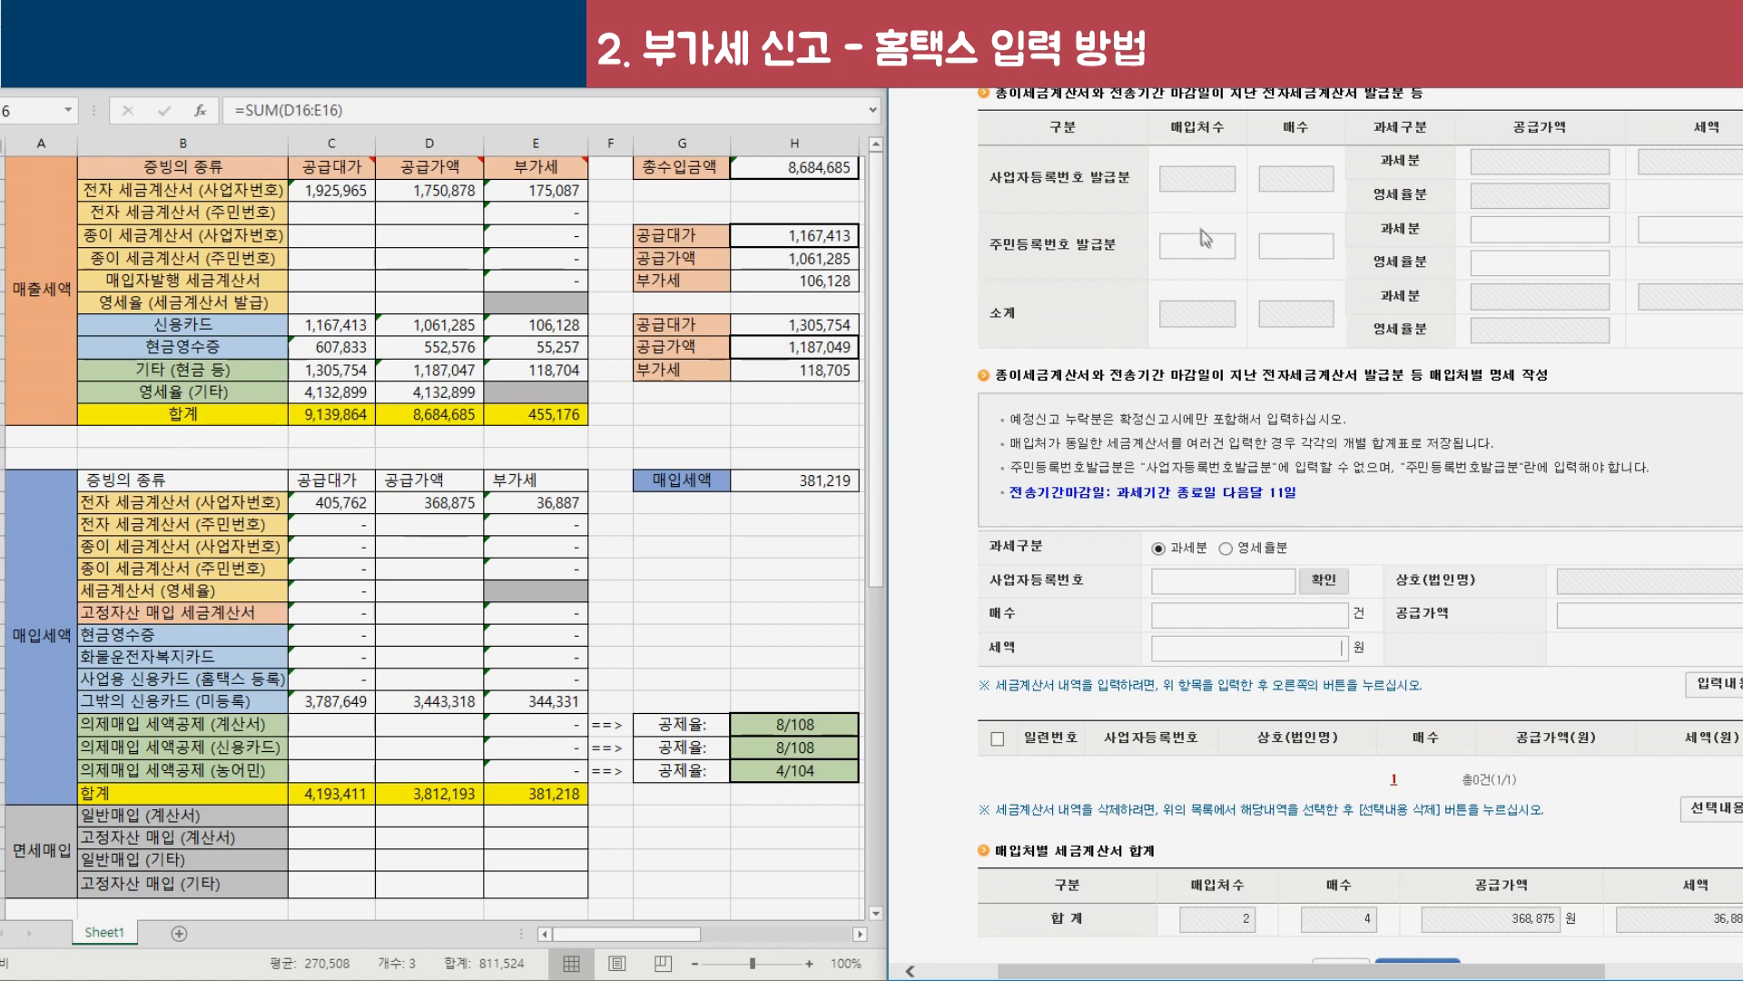
key("alt+Tab")
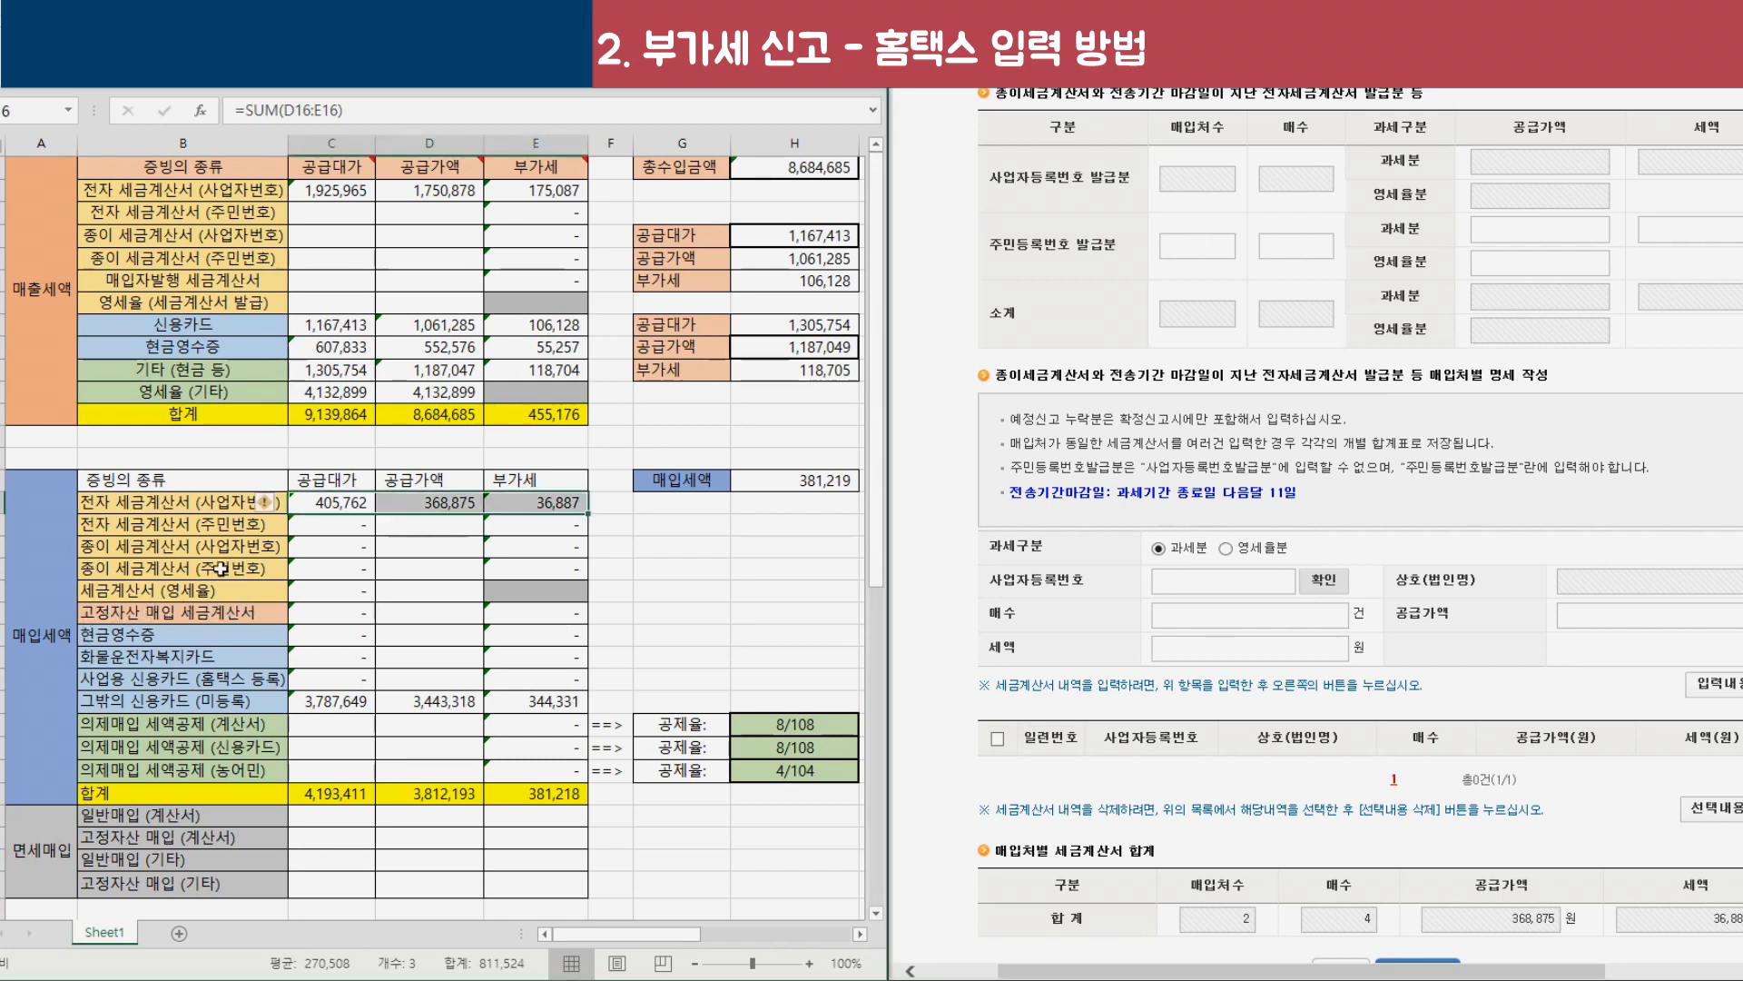
left_click_drag(204, 610, 545, 502)
scroll(1602, 626, "down", 3)
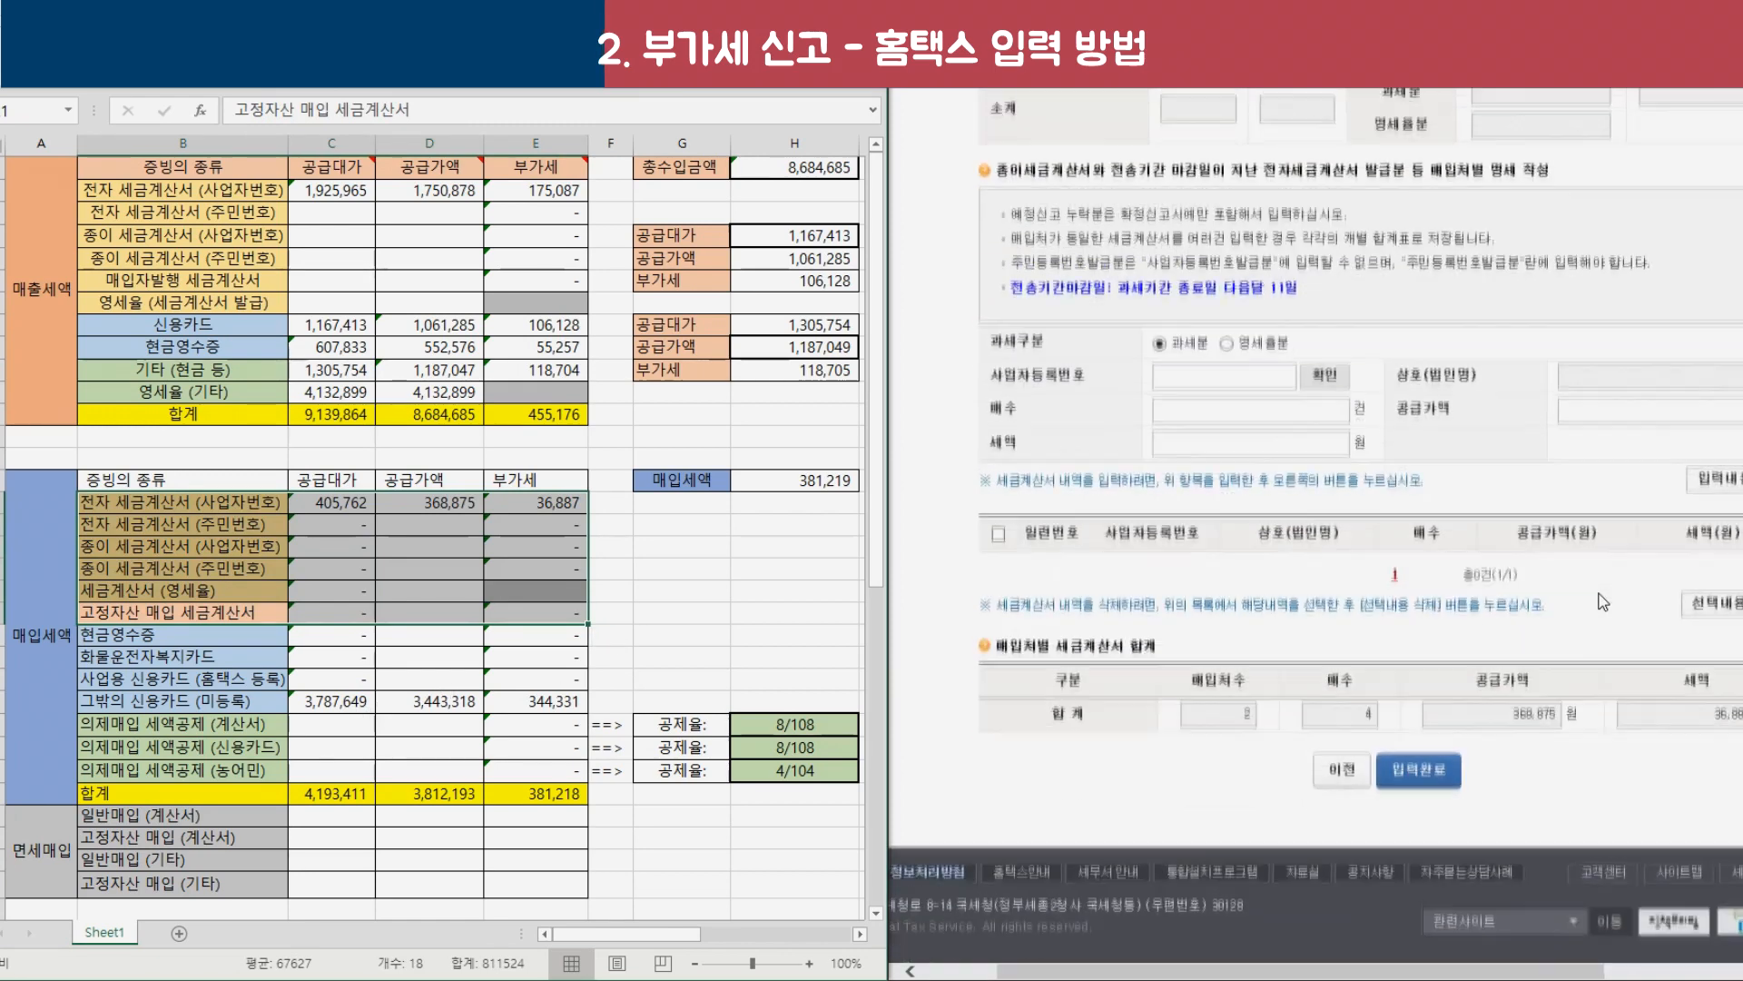
left_click(1424, 764)
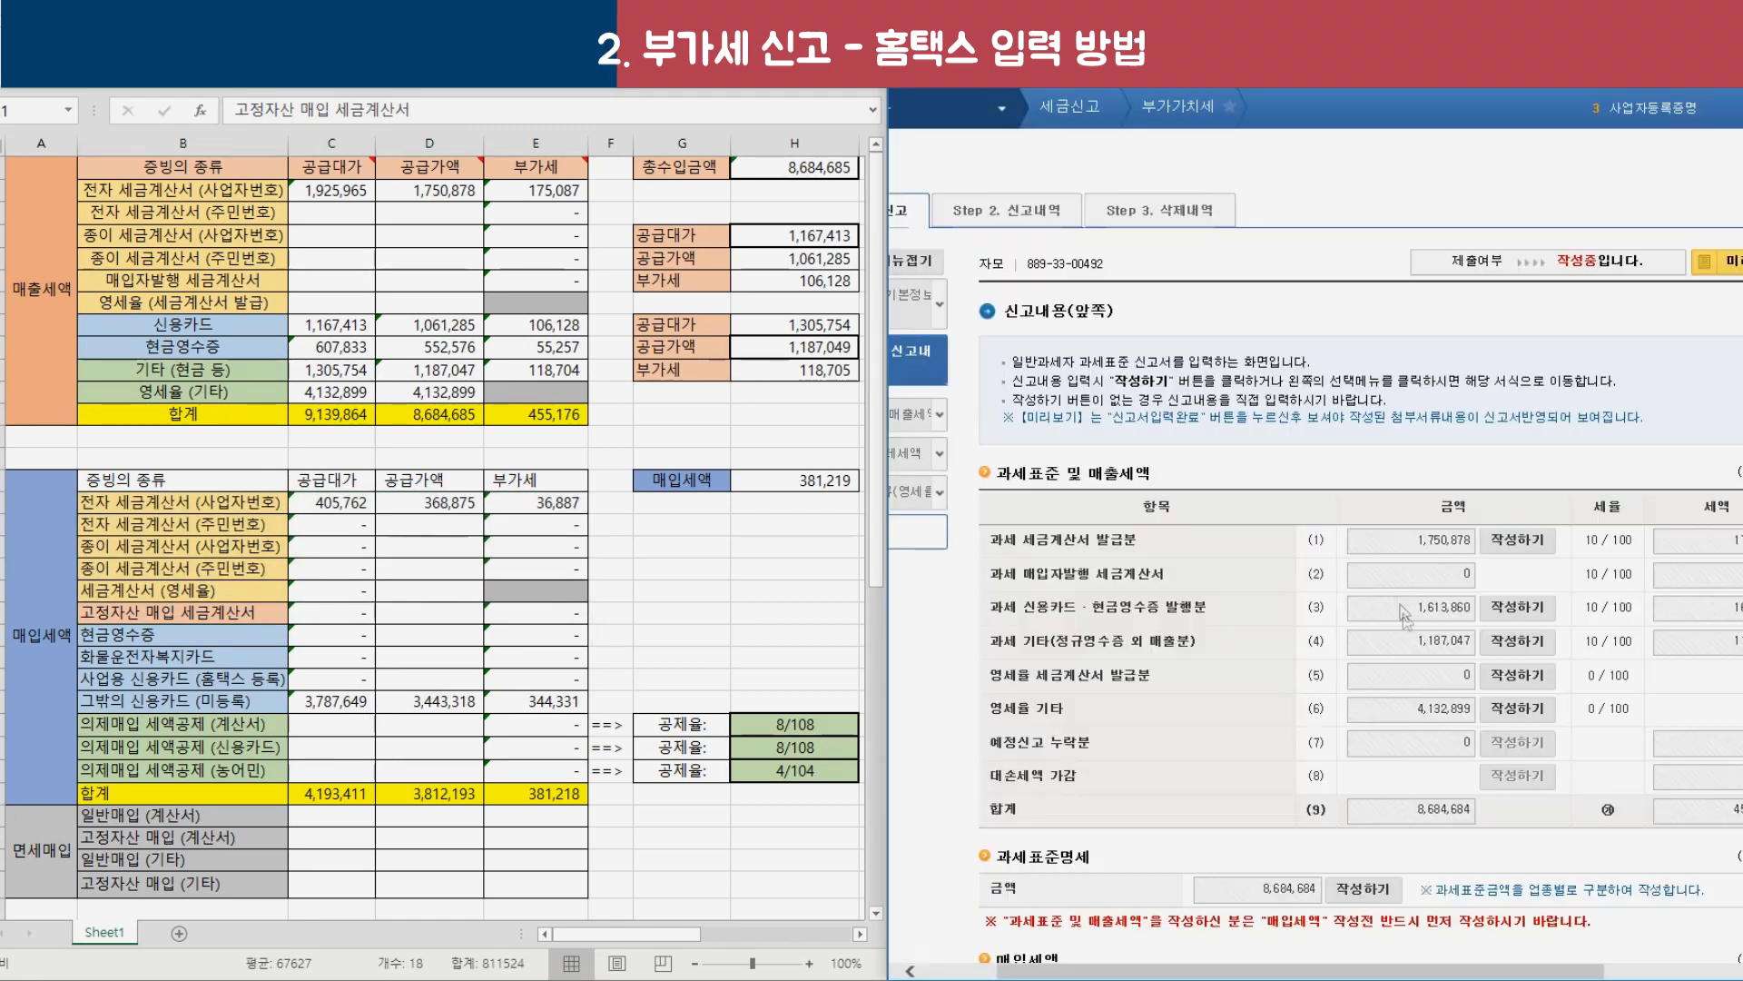
Save the row (14) other deductible input tax statement with all amounts left at 0.
scroll(1382, 537, "down", 10)
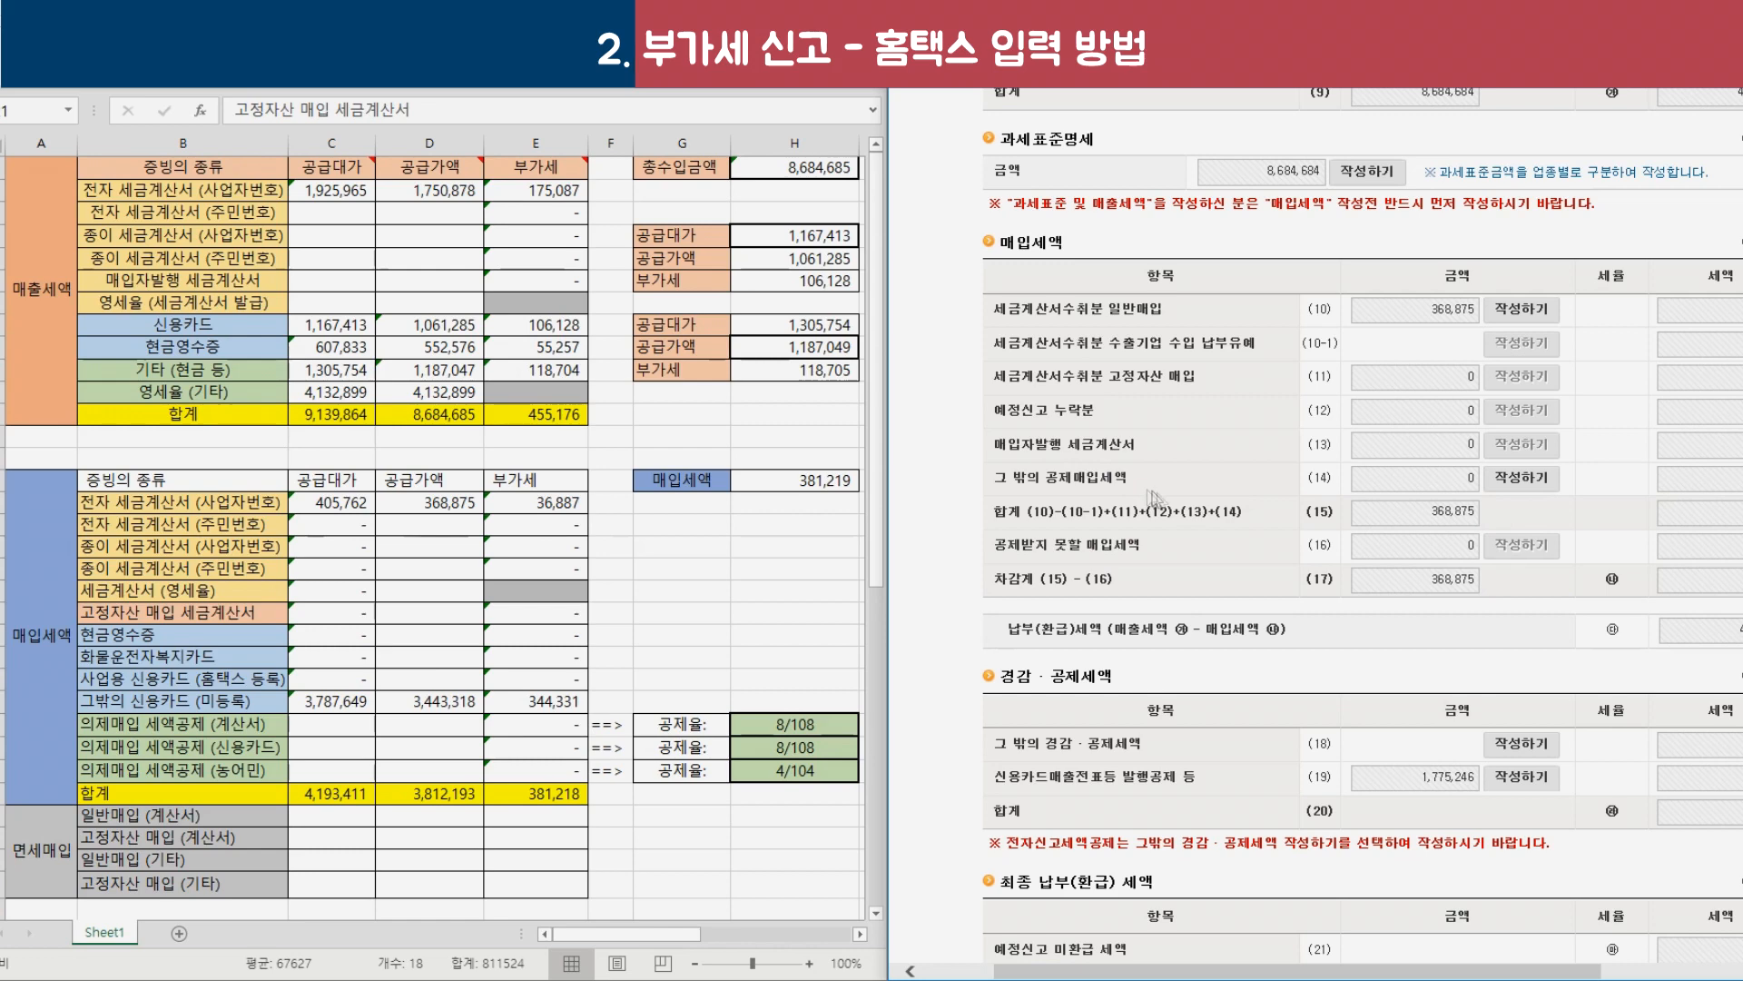
left_click(1518, 482)
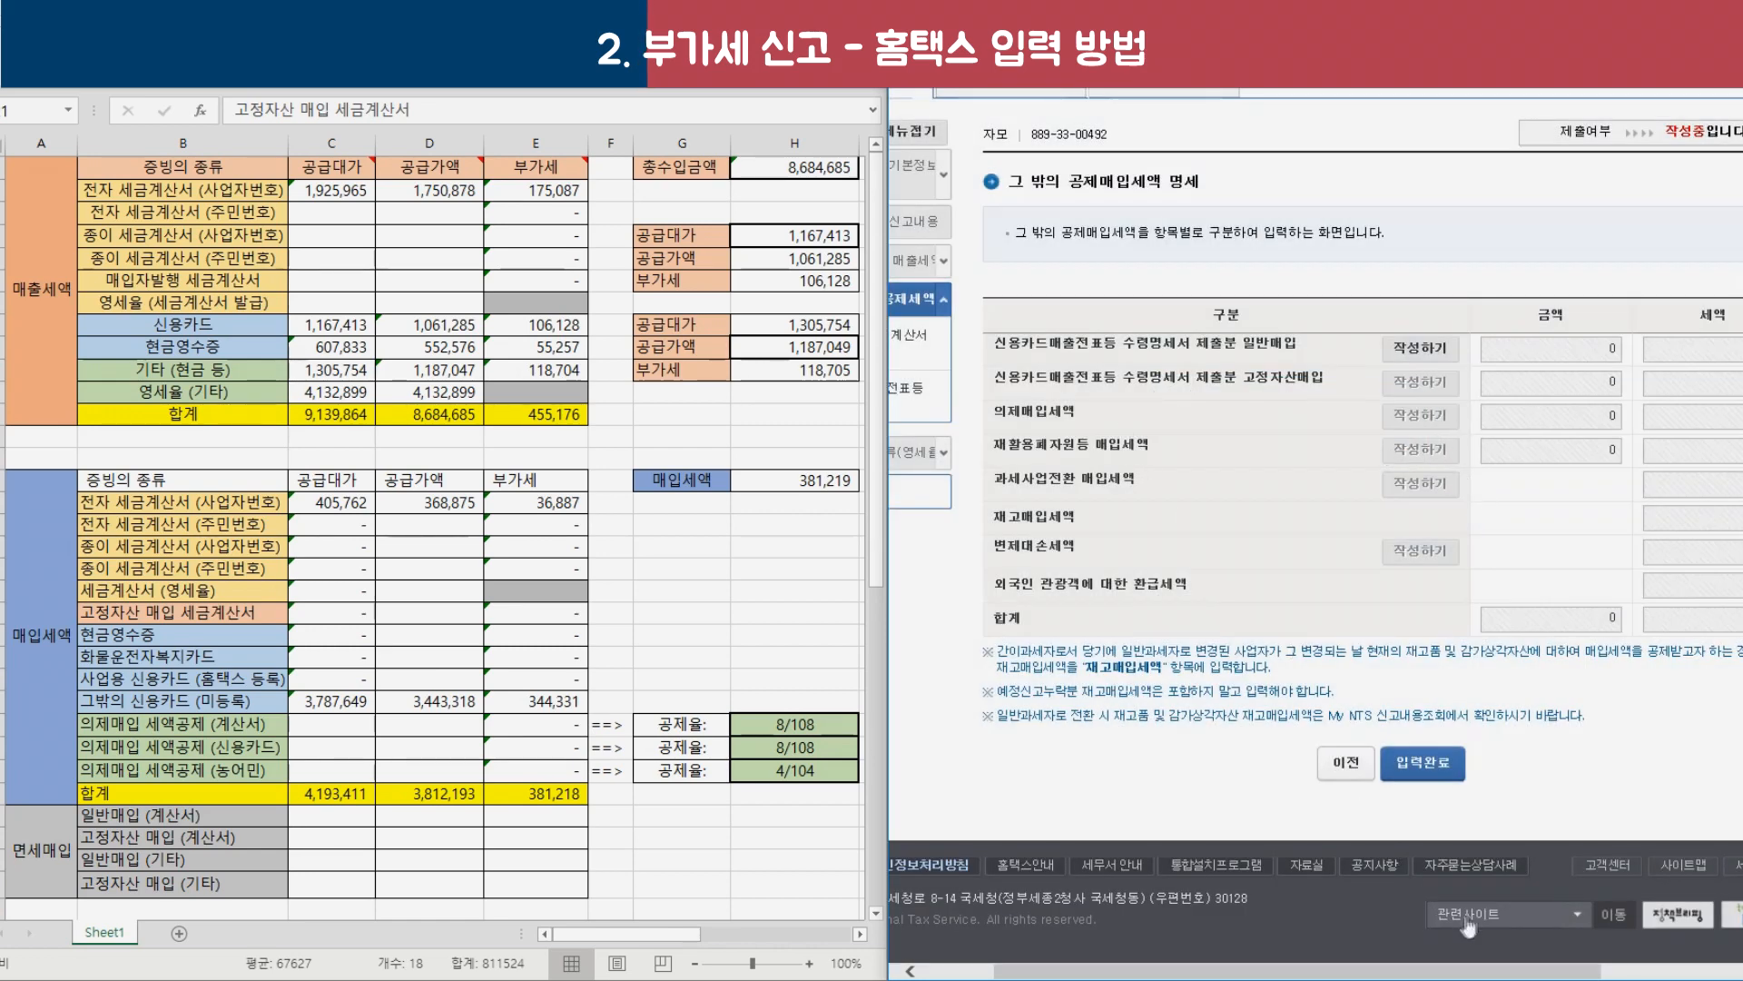
scroll(979, 350, "right", 1)
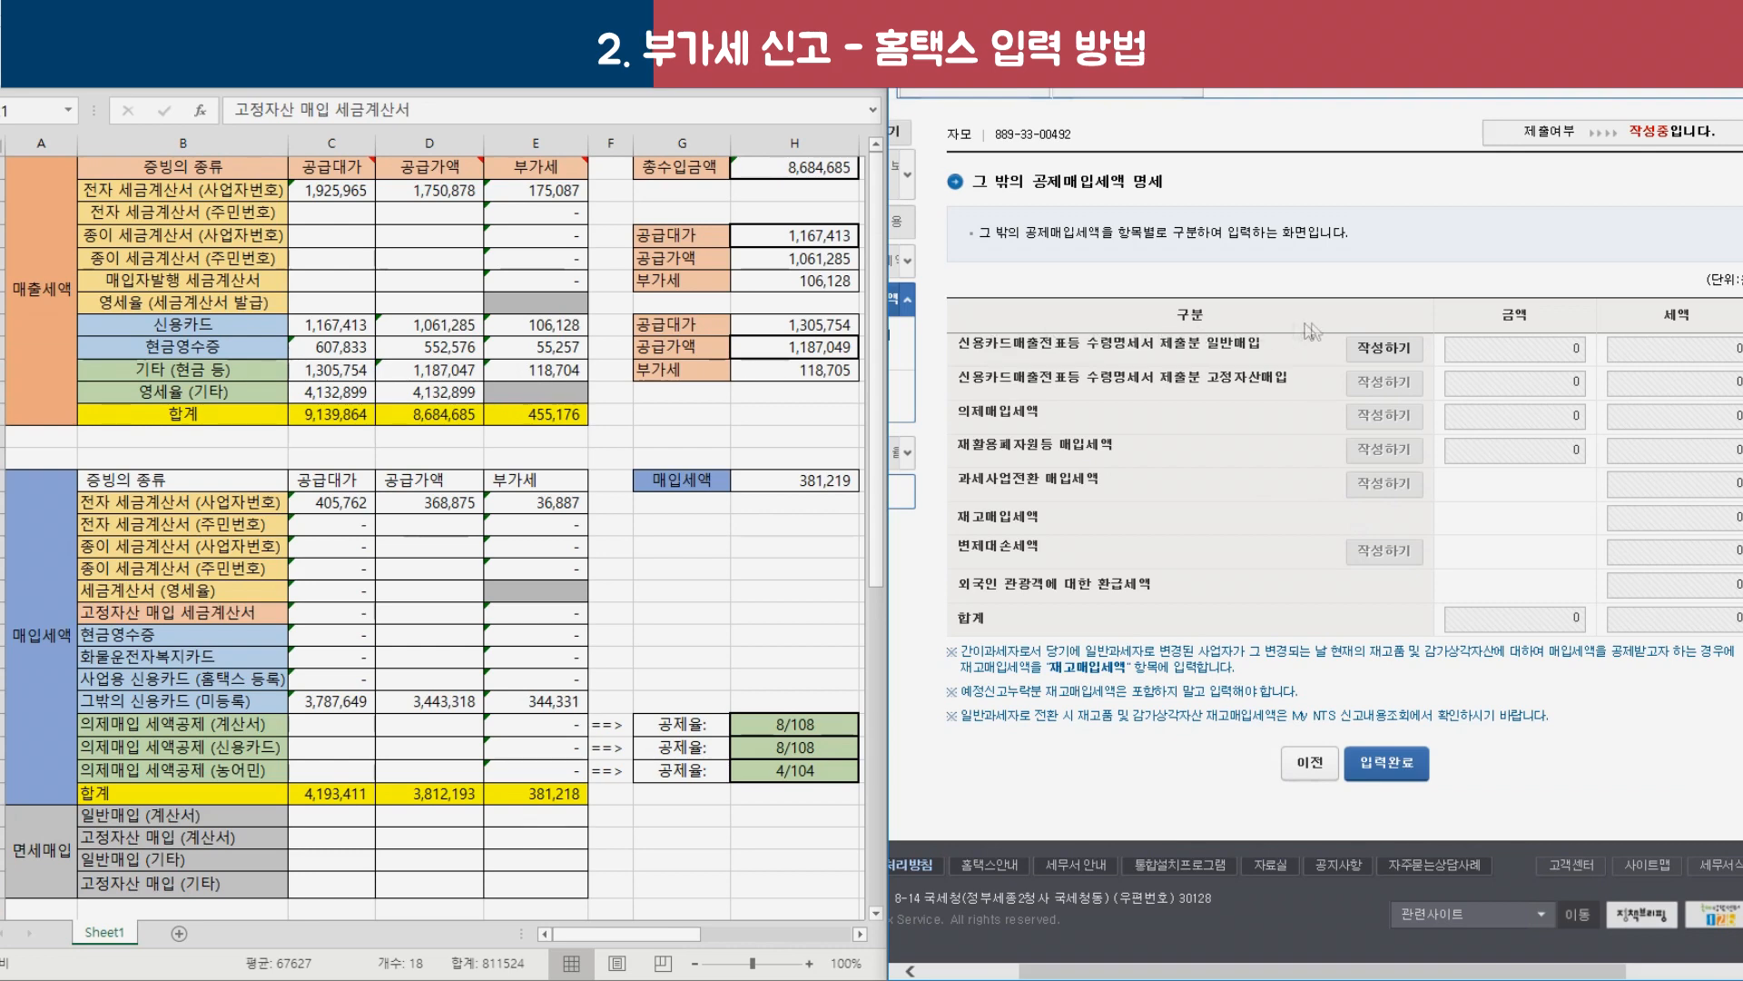
left_click(1395, 356)
left_click(929, 519)
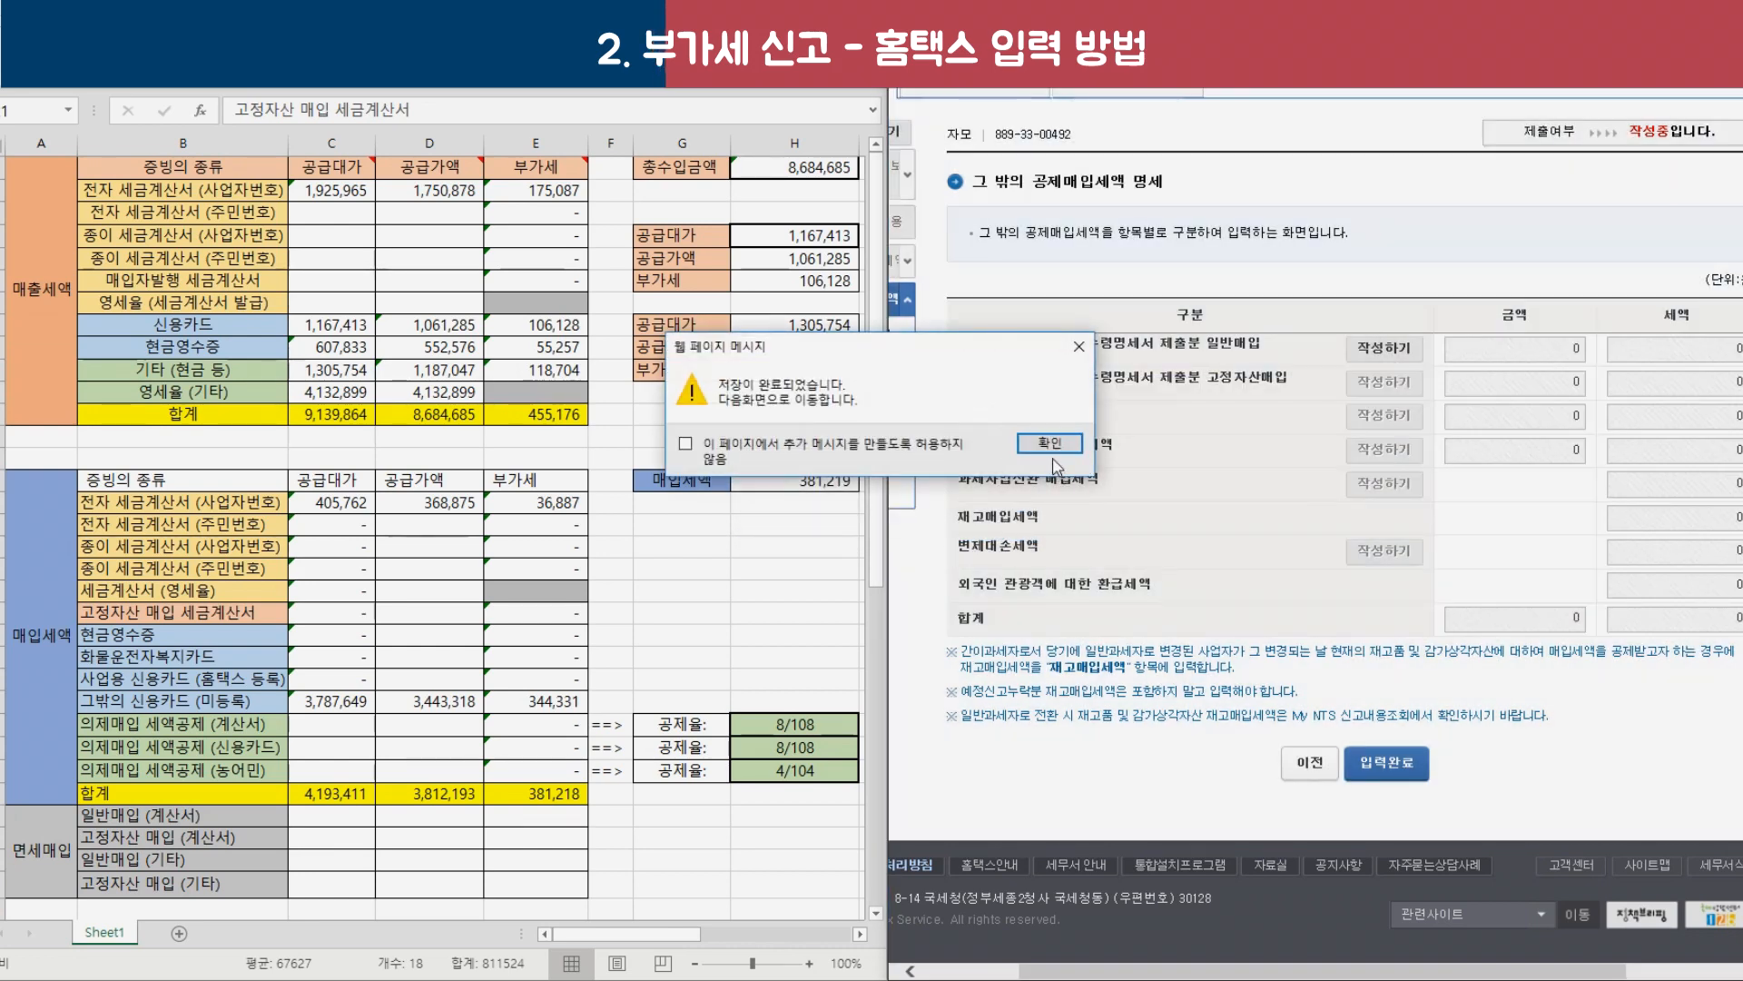
left_click(1051, 444)
scroll(1287, 535, "down", 2)
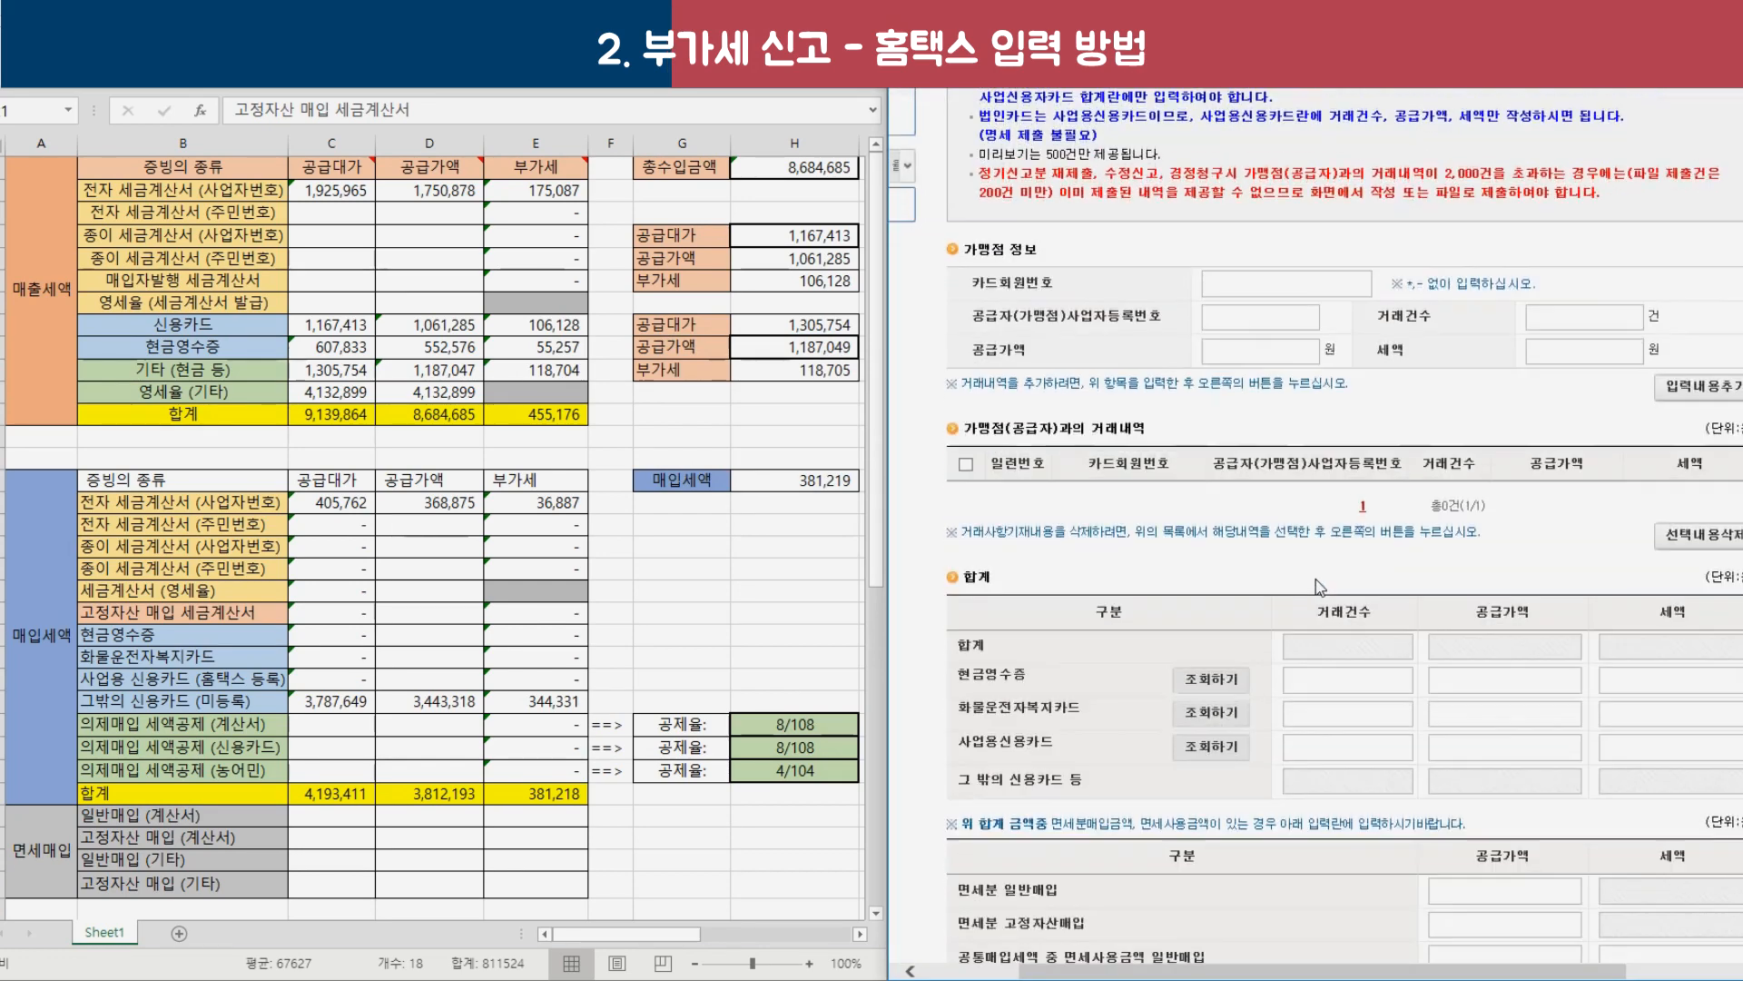
scroll(1341, 595, "down", 2)
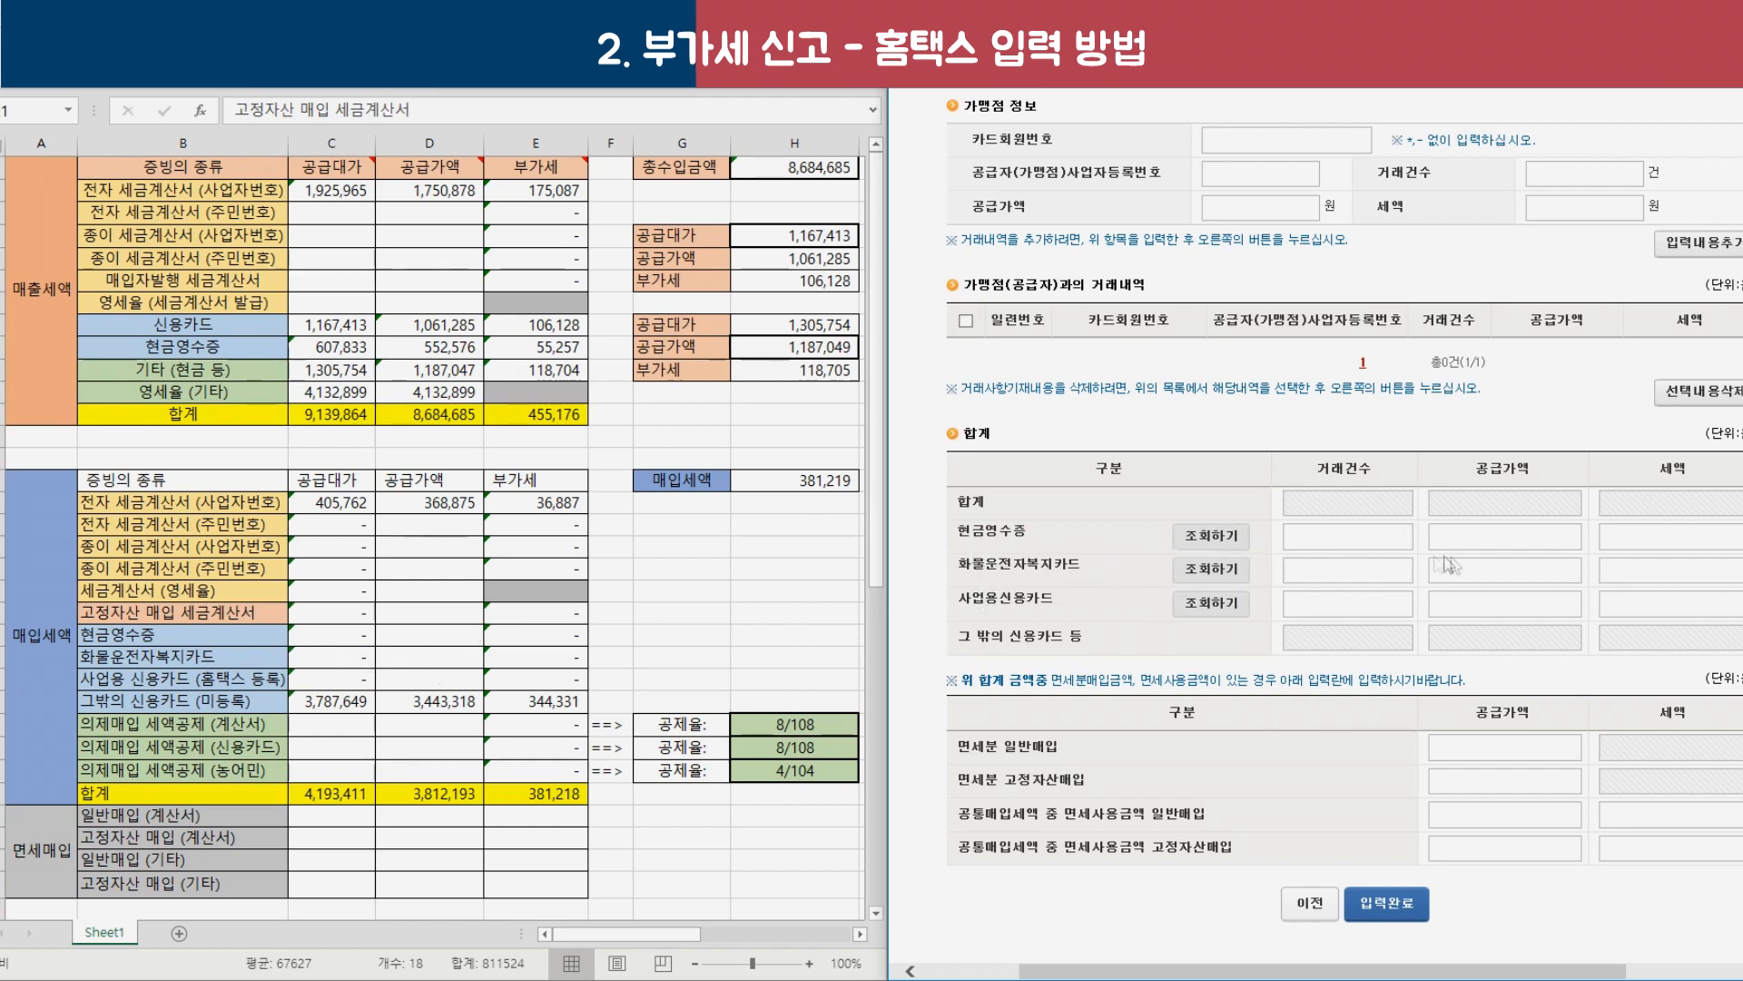
left_click_drag(971, 598, 1029, 607)
left_click(1326, 601)
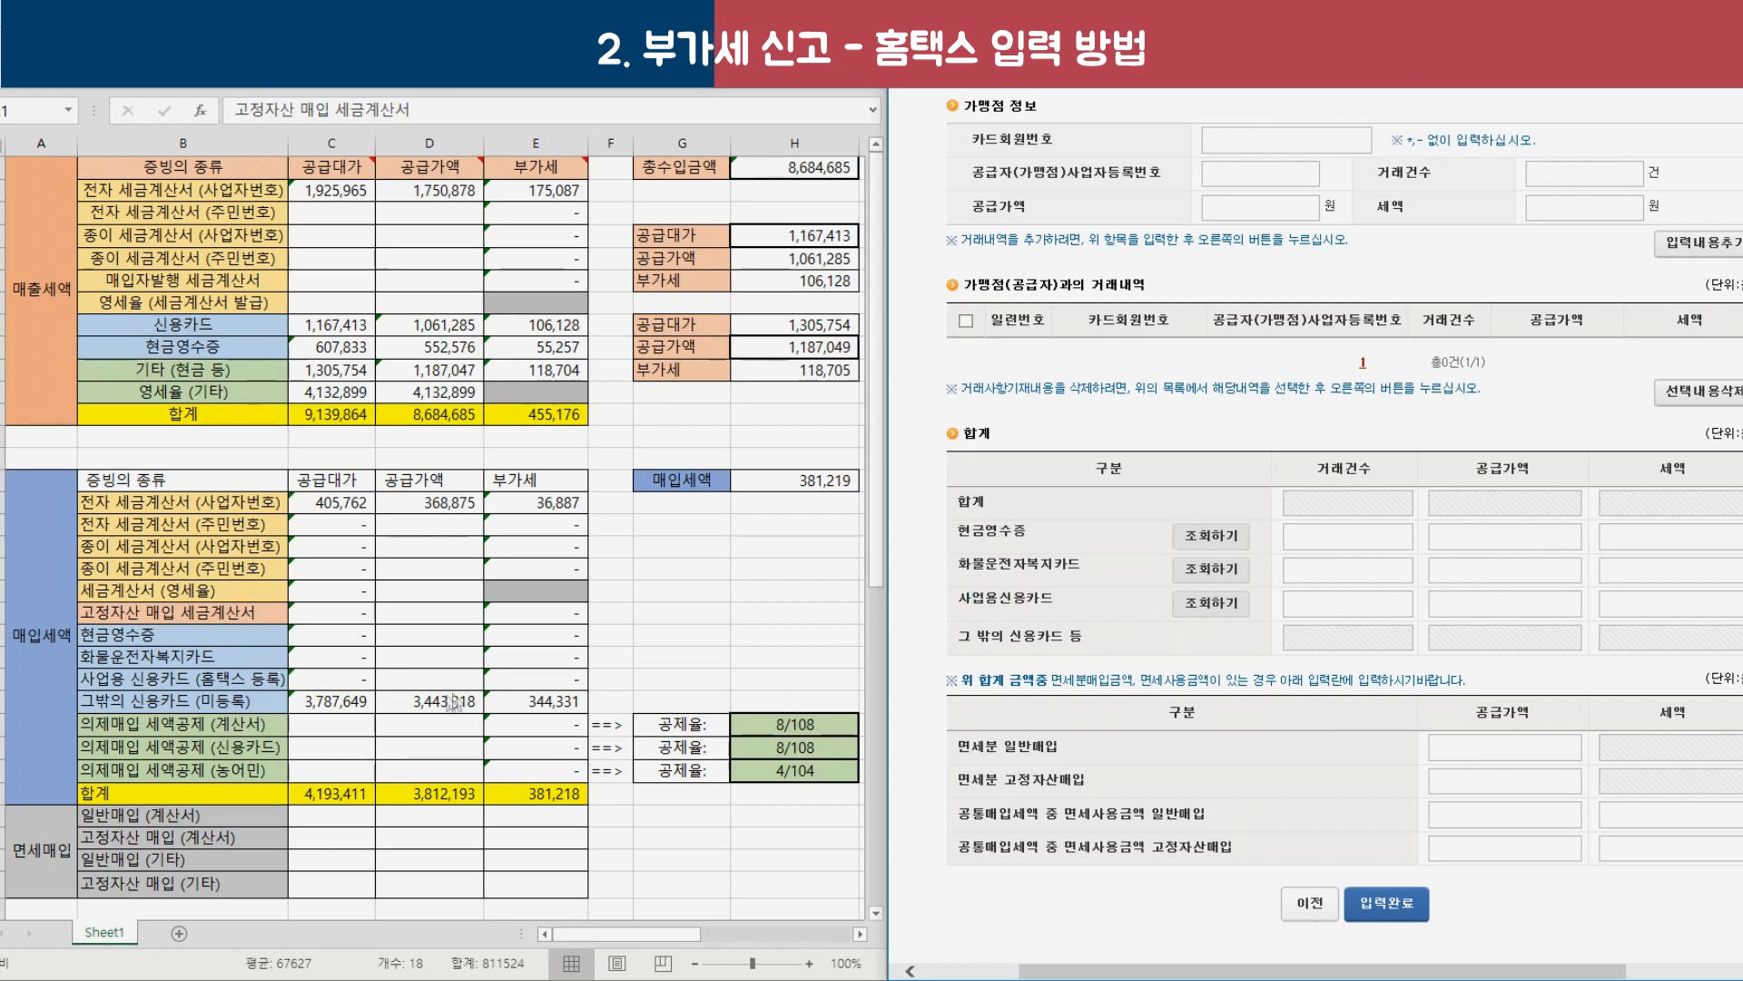
left_click_drag(186, 700, 544, 701)
left_click_drag(978, 639, 1059, 660)
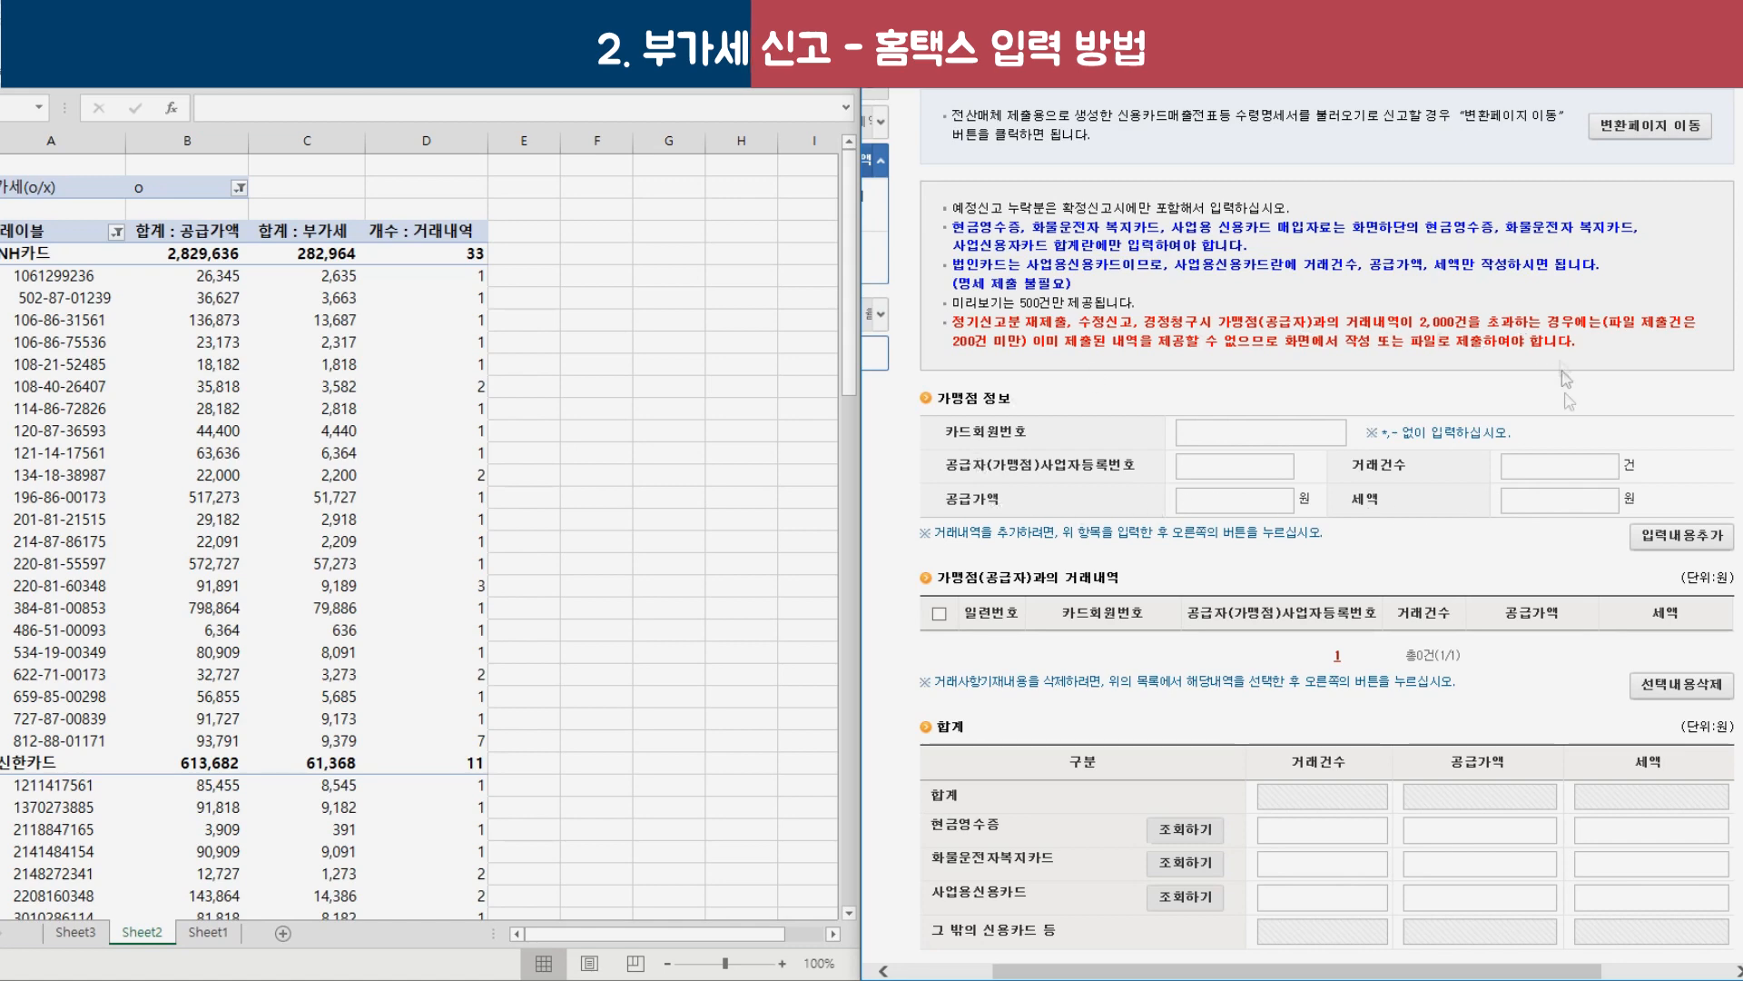
Add the first NH카드 merchant's card number, business number, count and supply value to the list.
scroll(264, 379, "down", 3)
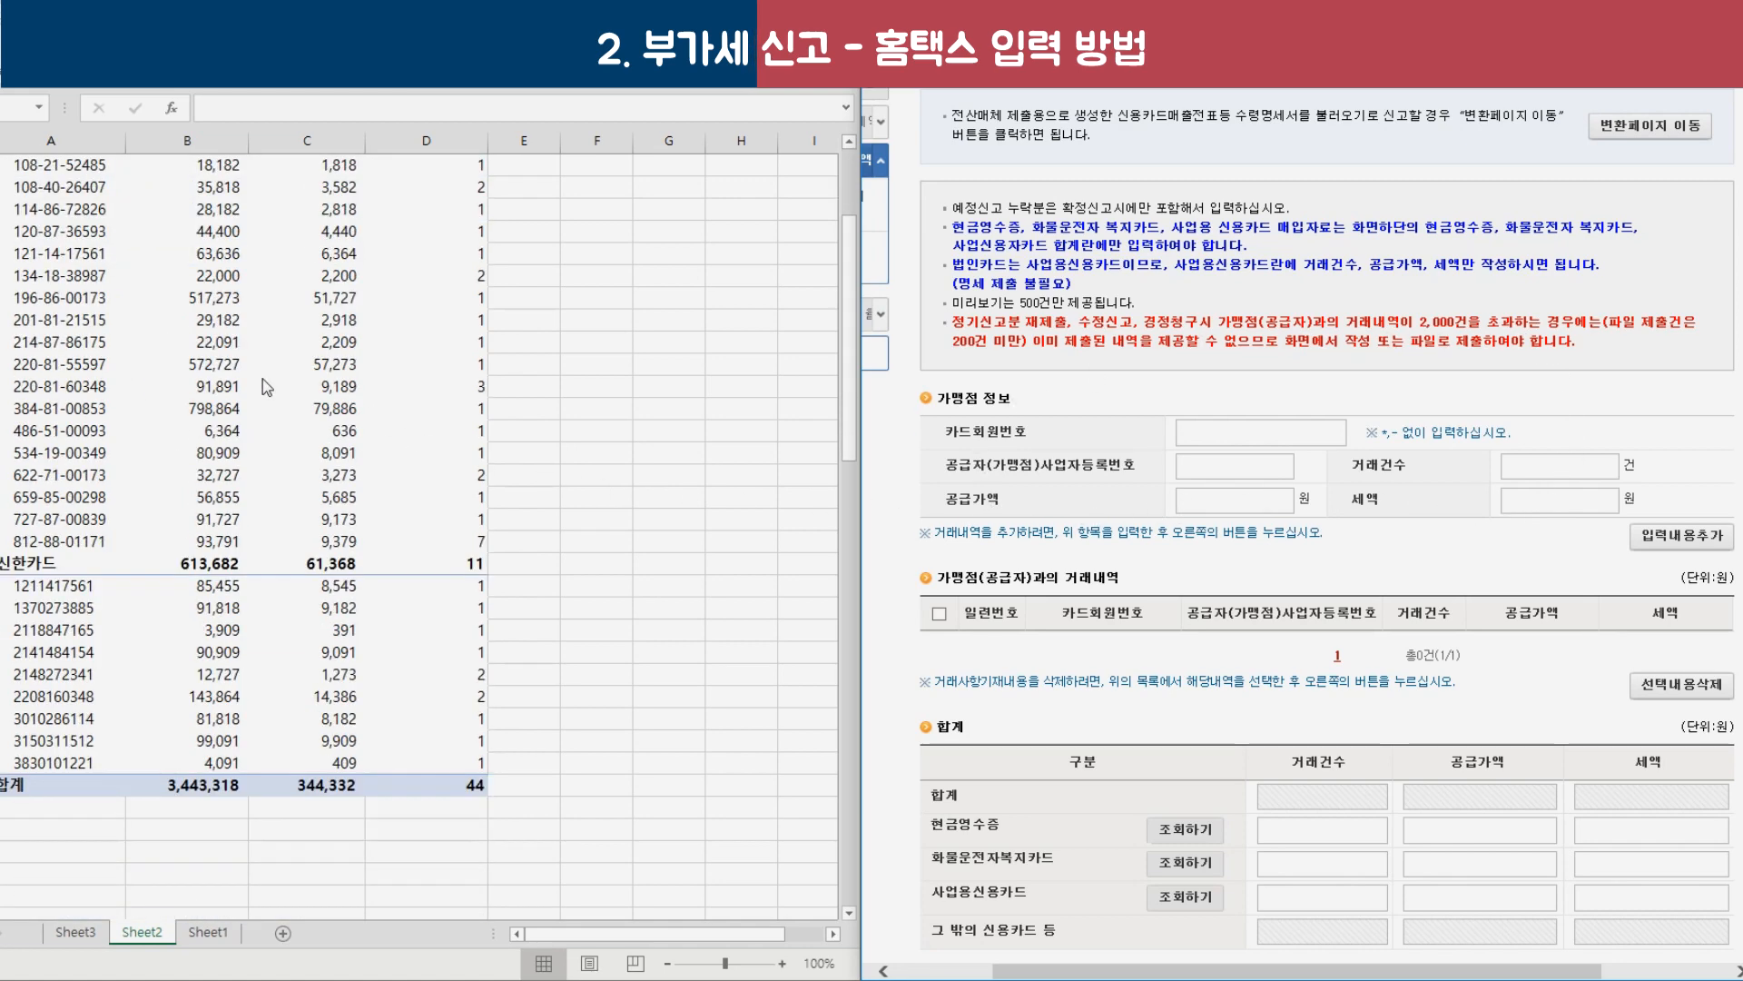
scroll(264, 379, "up", 2)
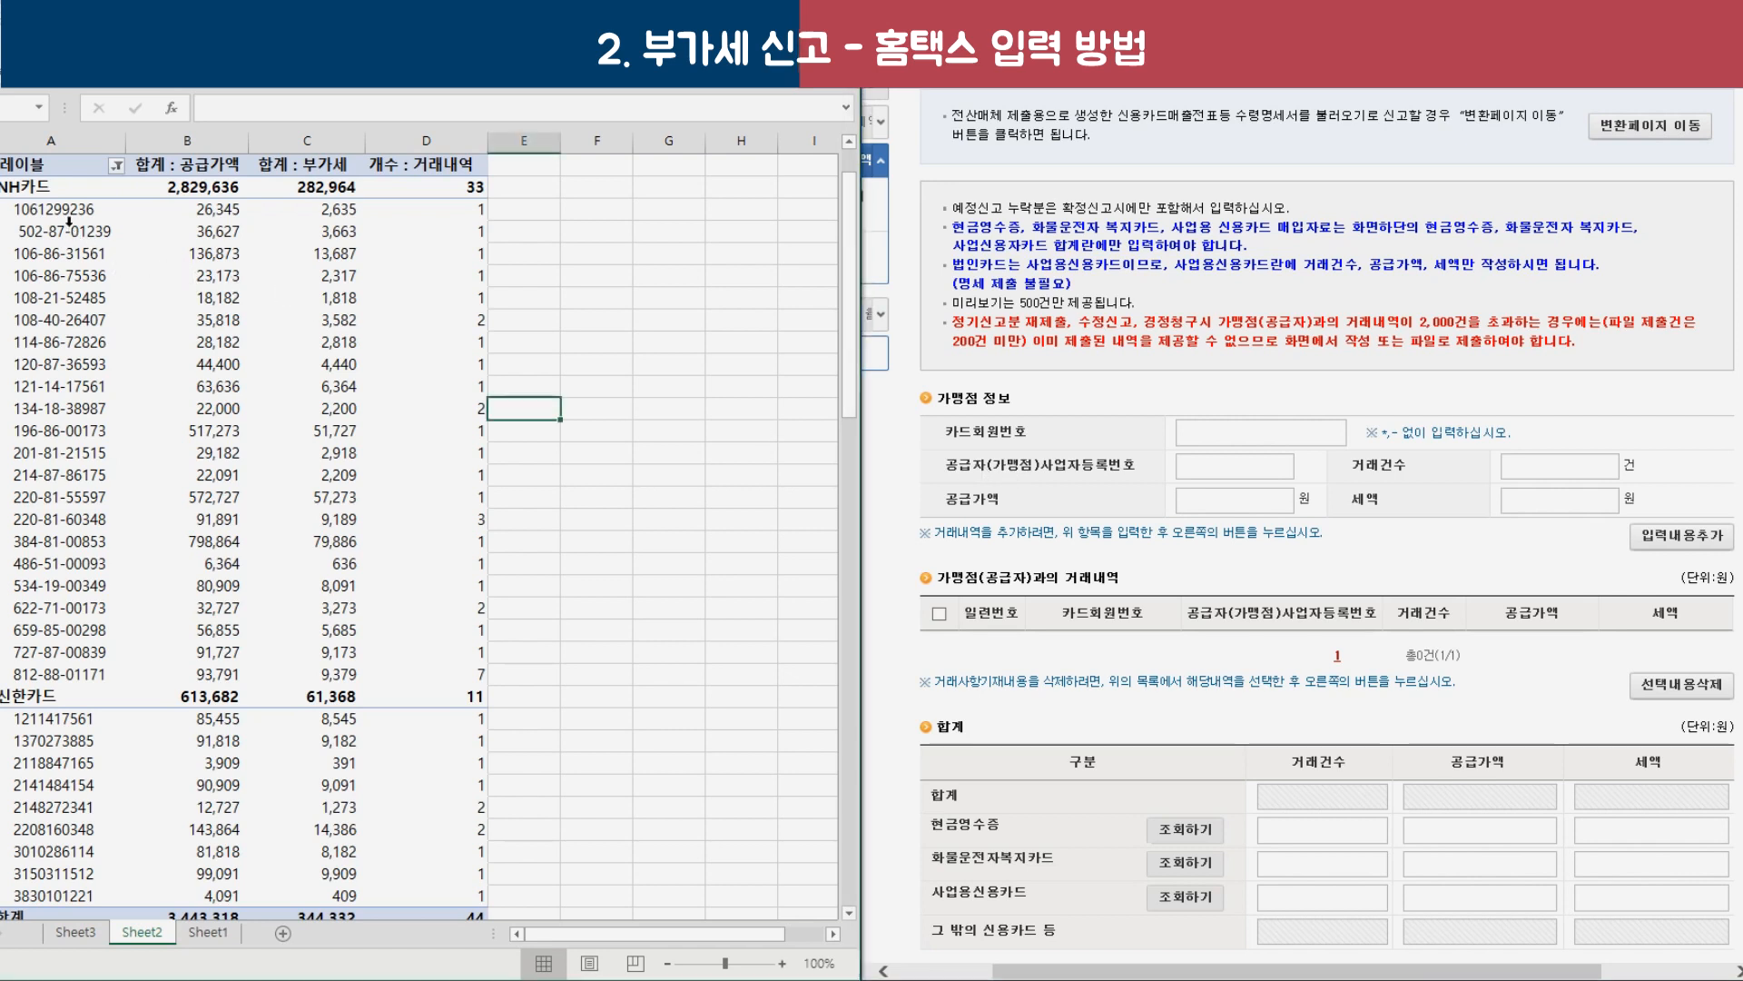
left_click(40, 191)
left_click_drag(50, 209, 468, 203)
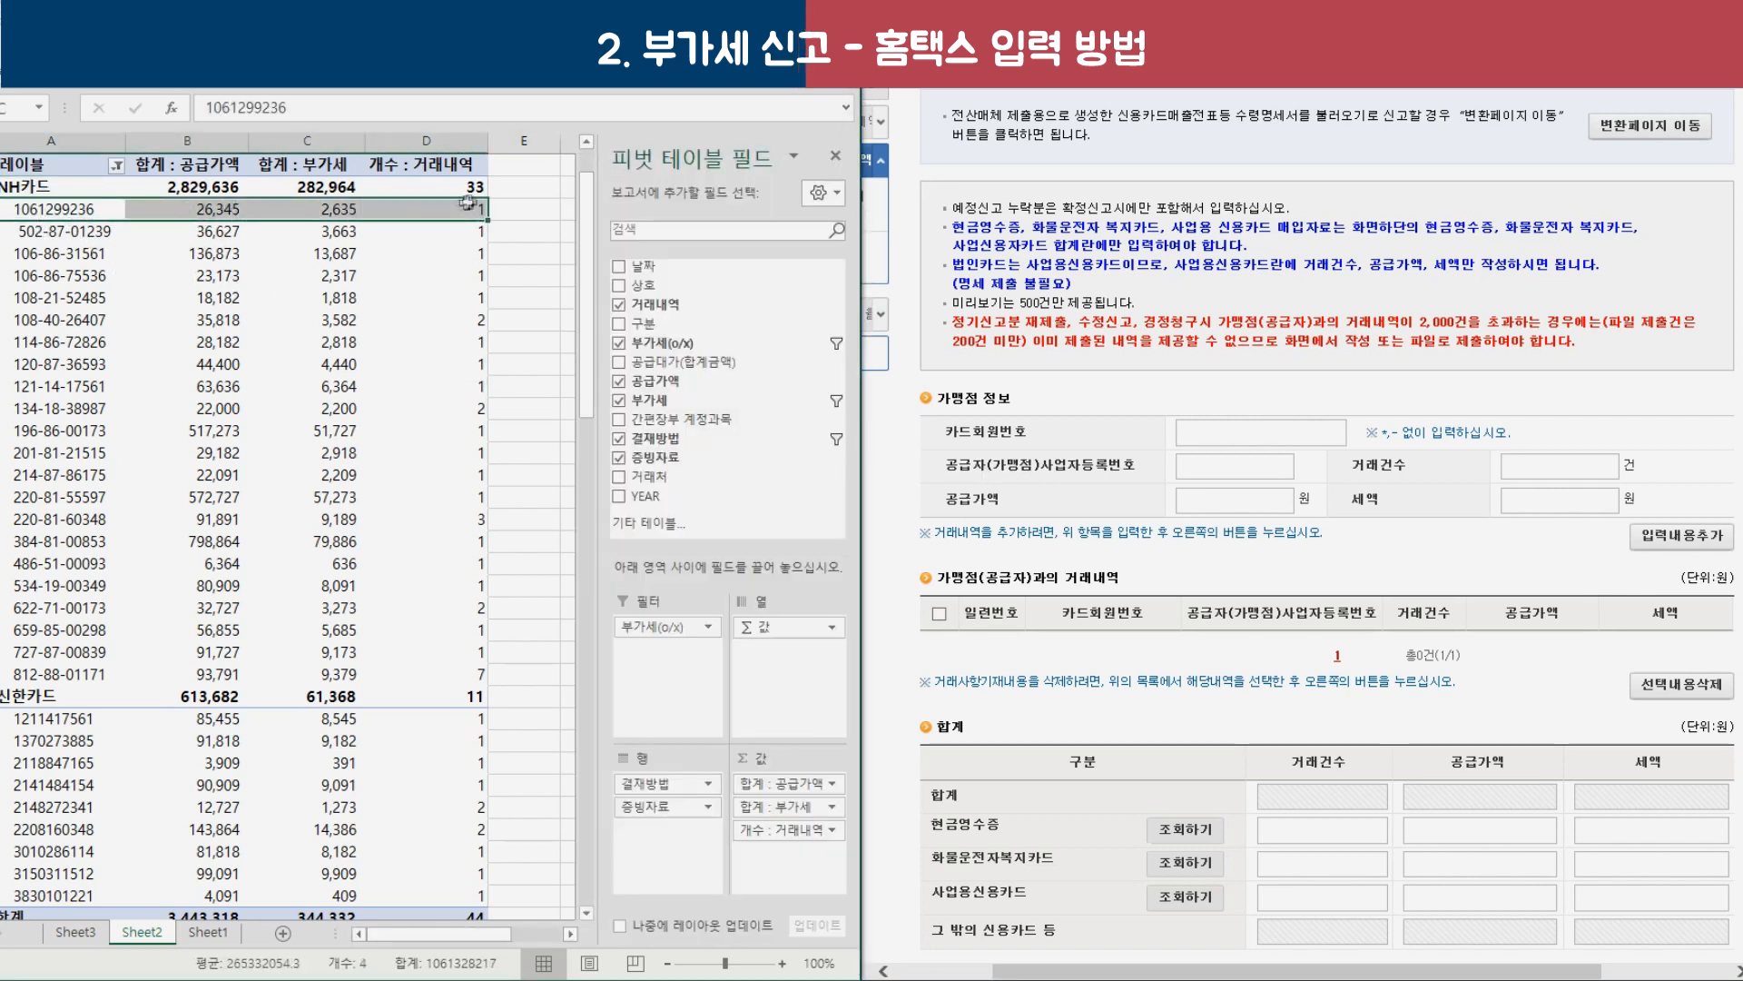
left_click(26, 191)
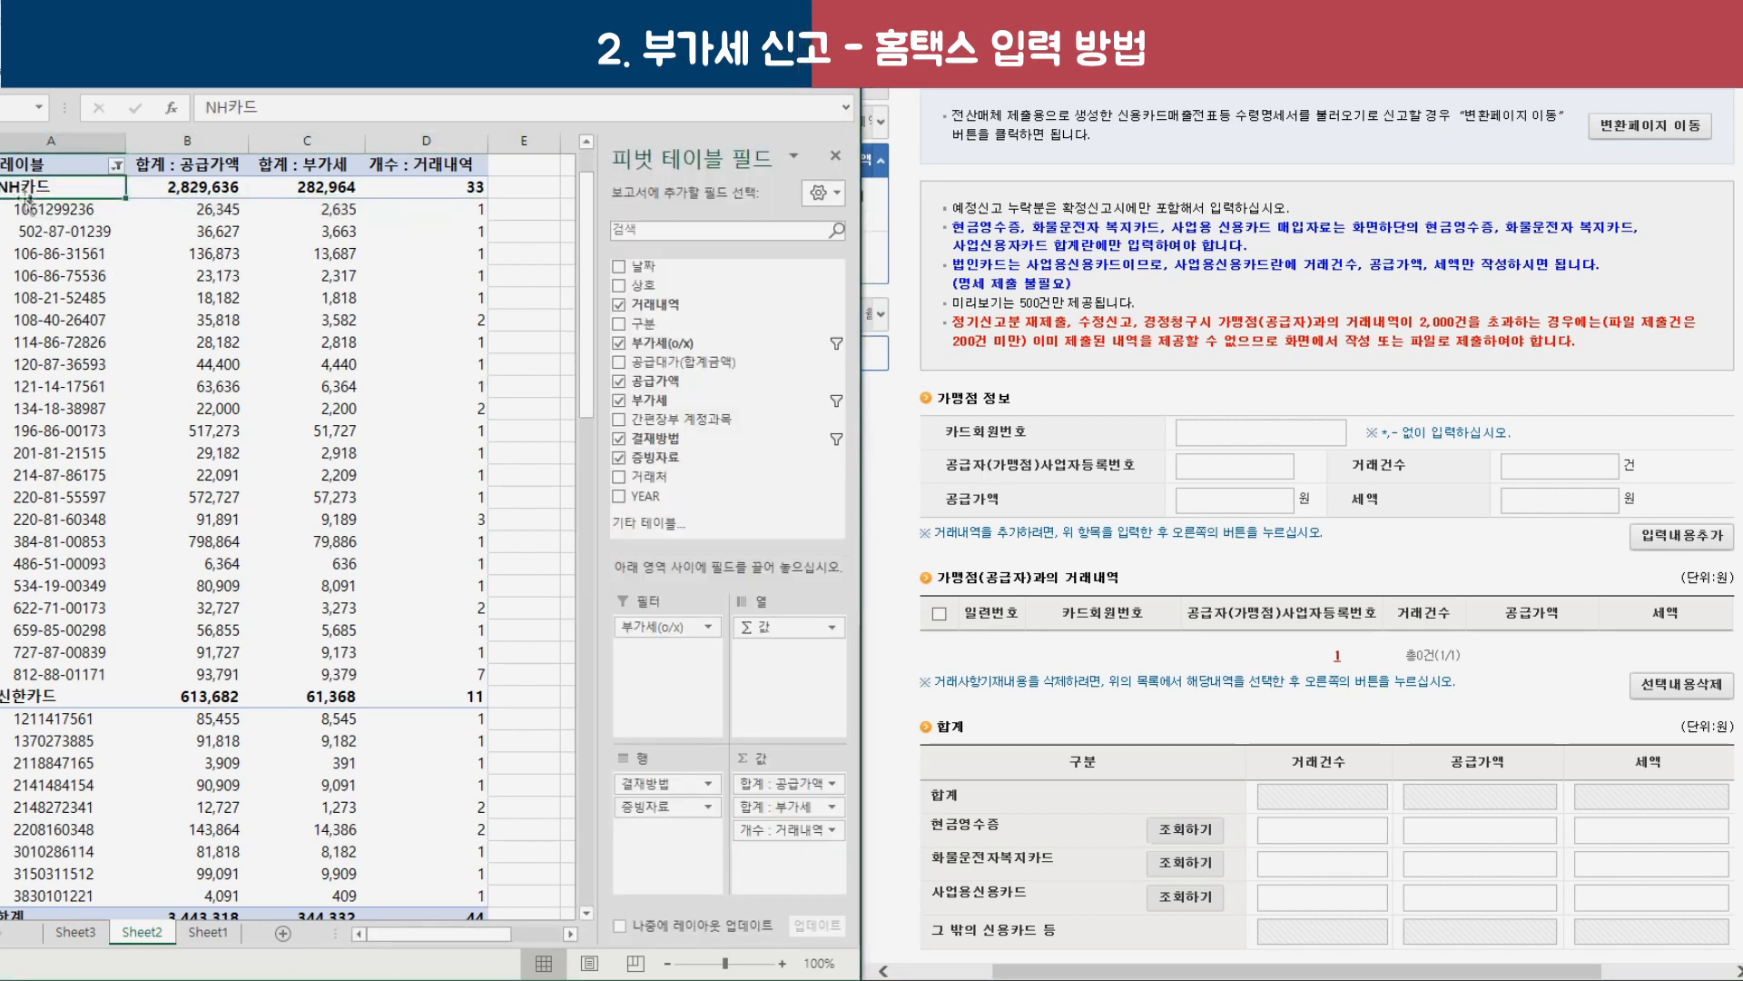
left_click(1234, 435)
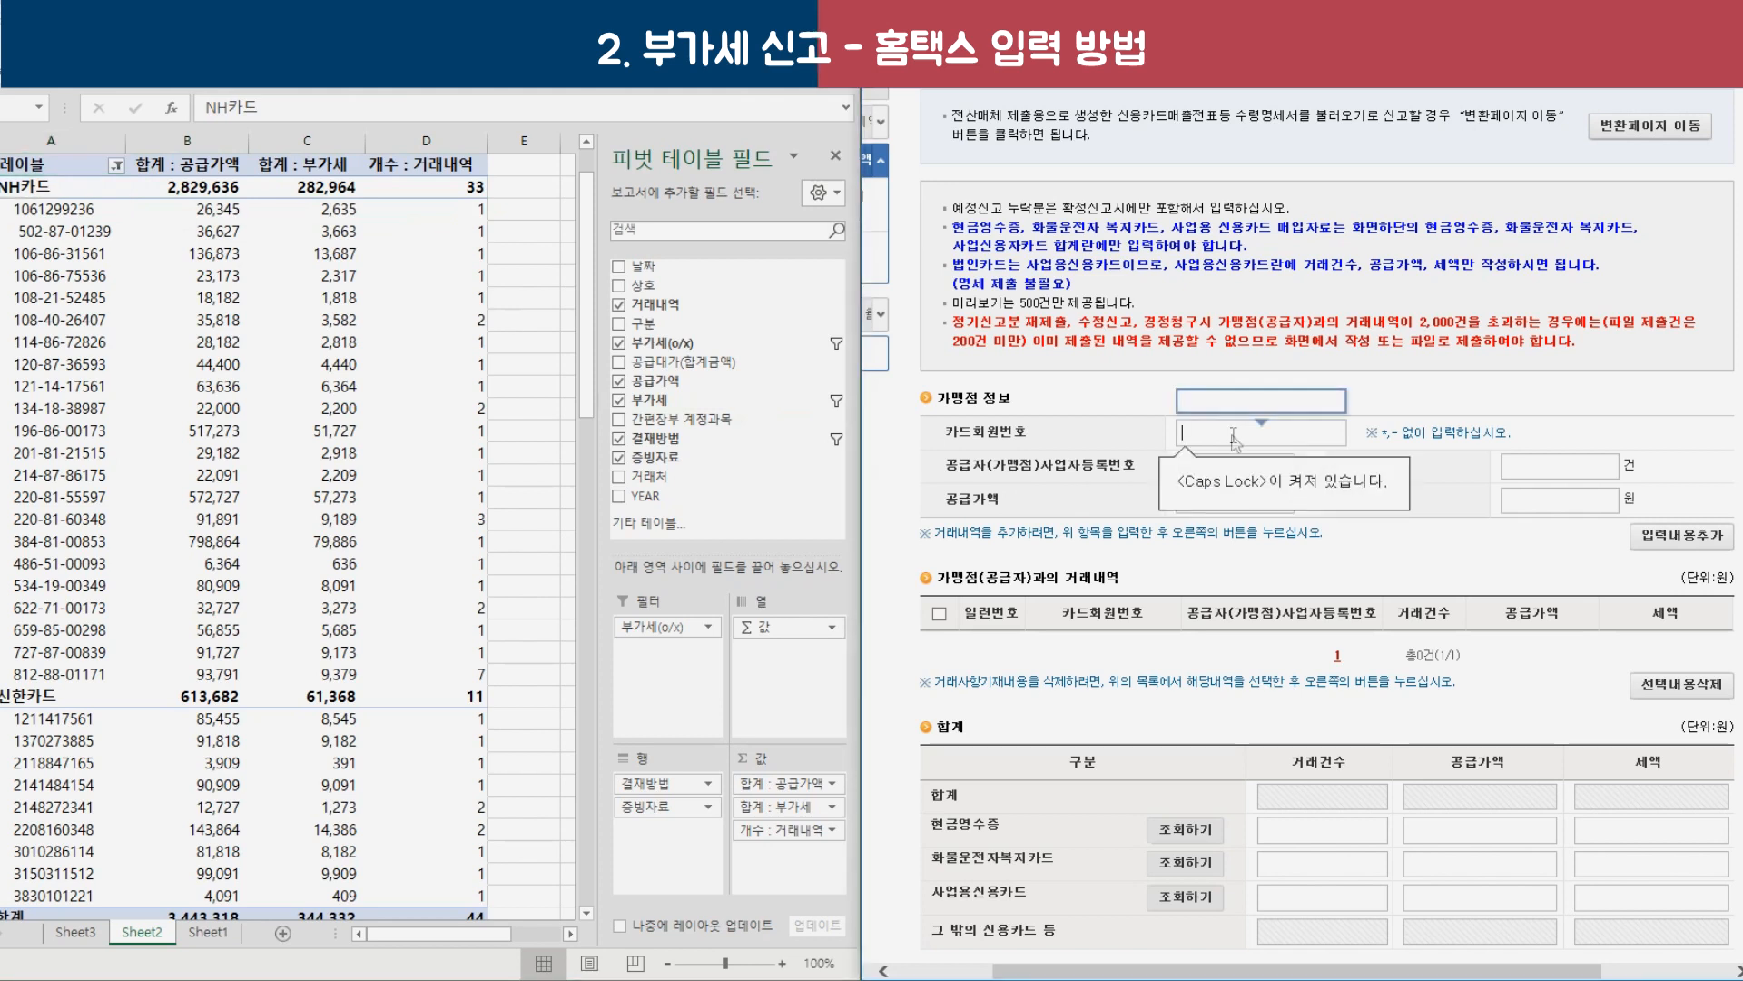
type("409●●●●●●●")
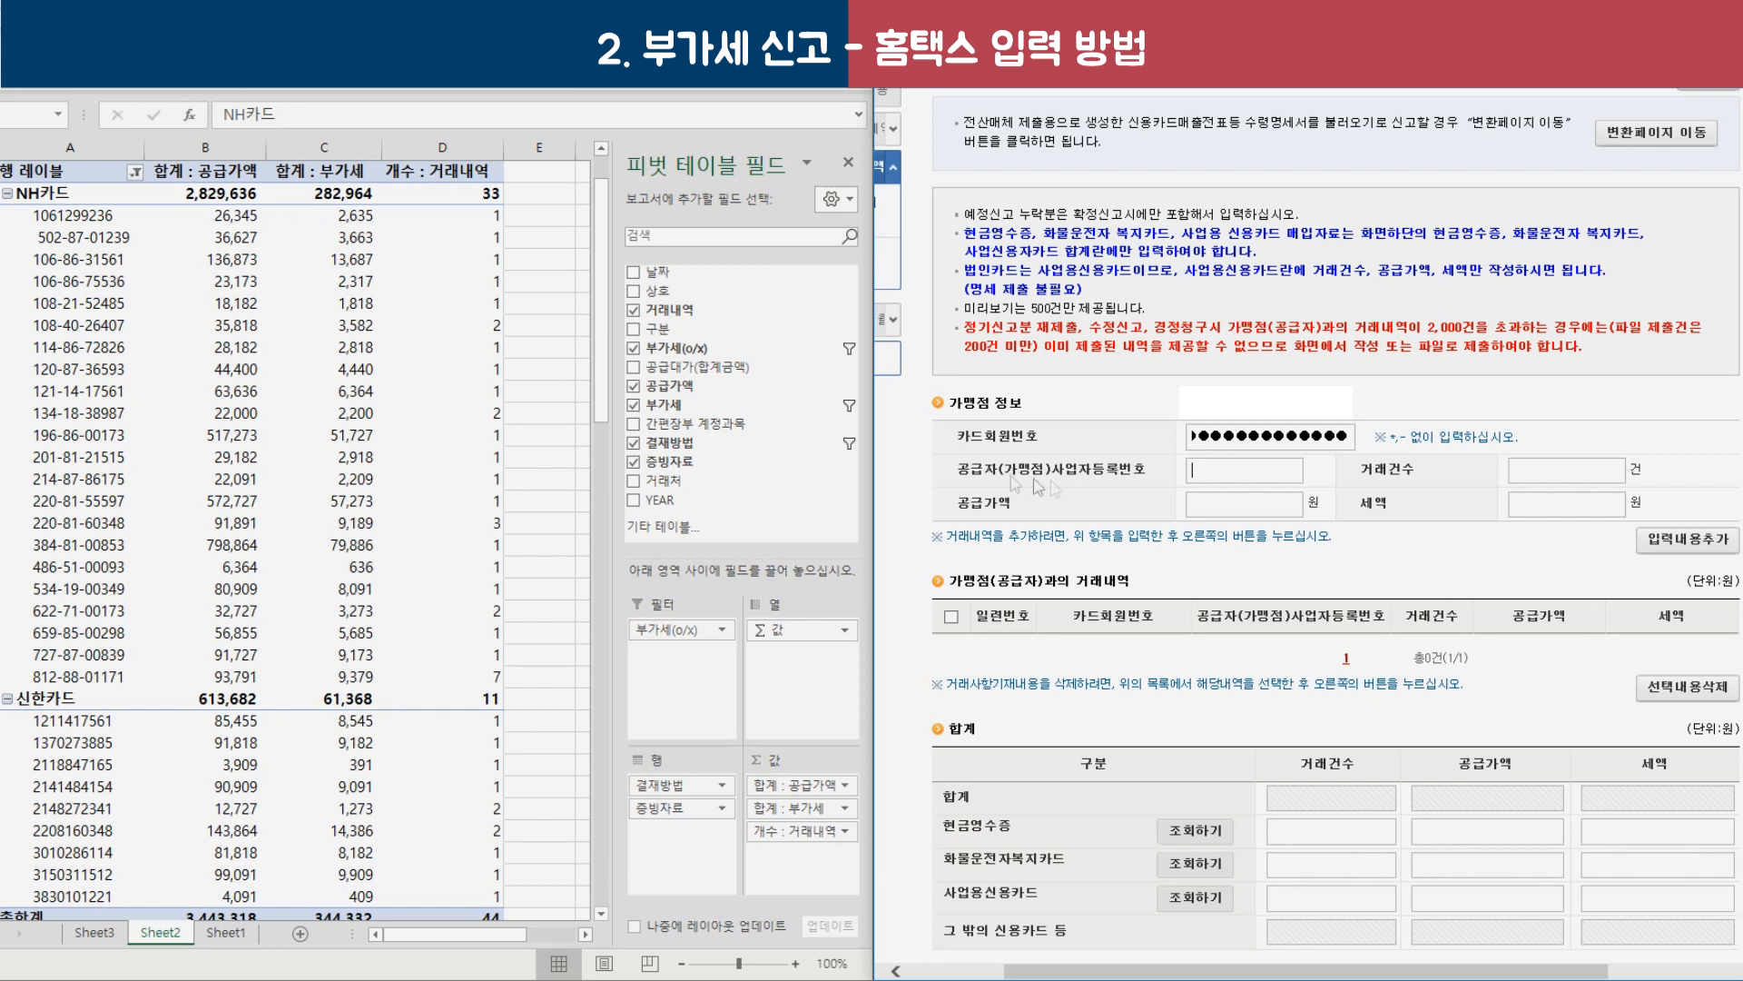
left_click(89, 216)
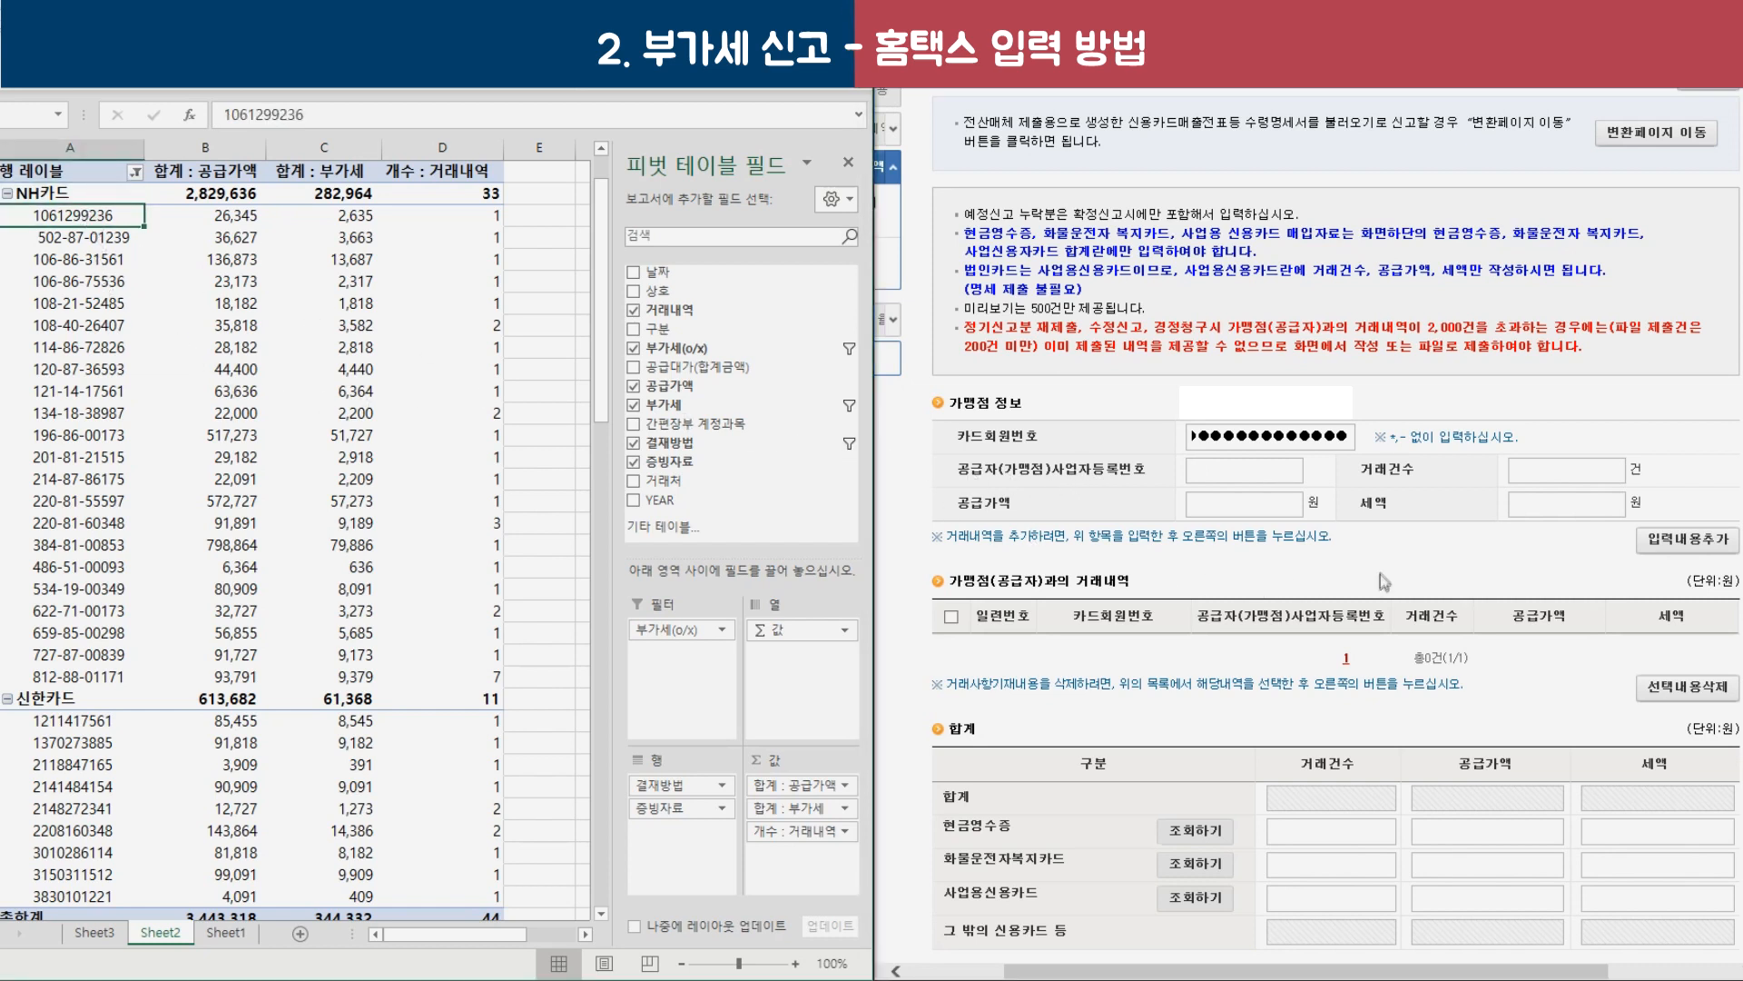
left_click(1239, 474)
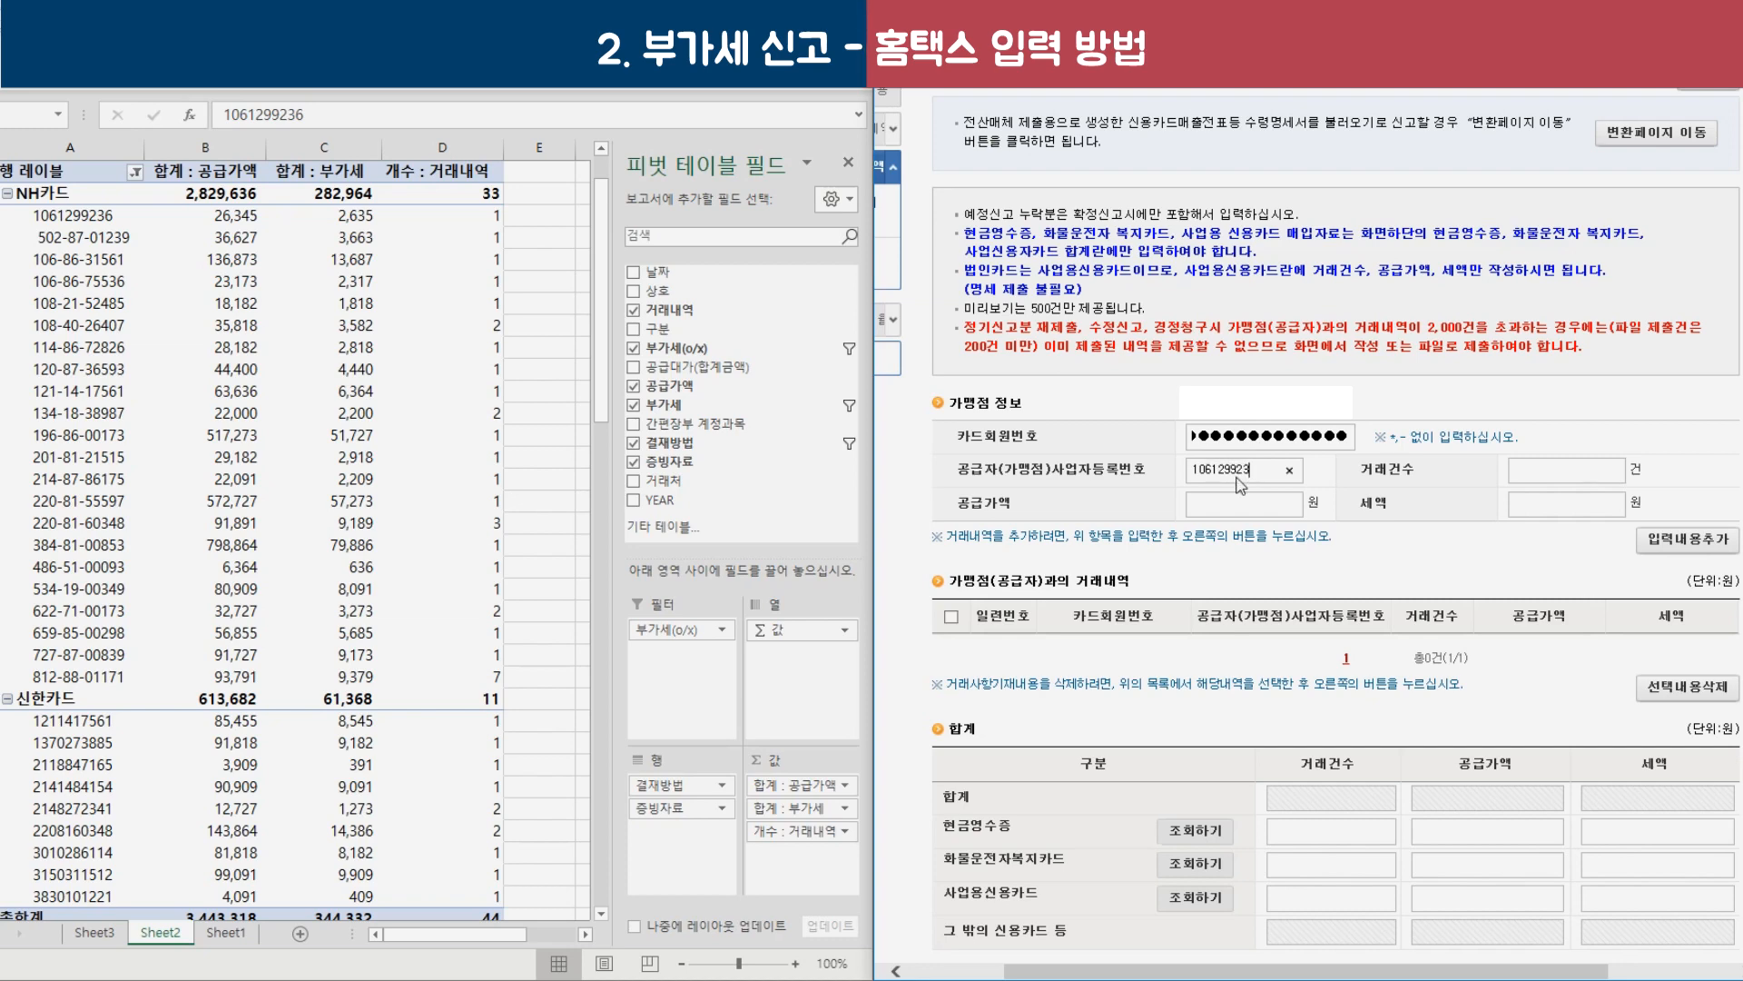
left_click(1541, 469)
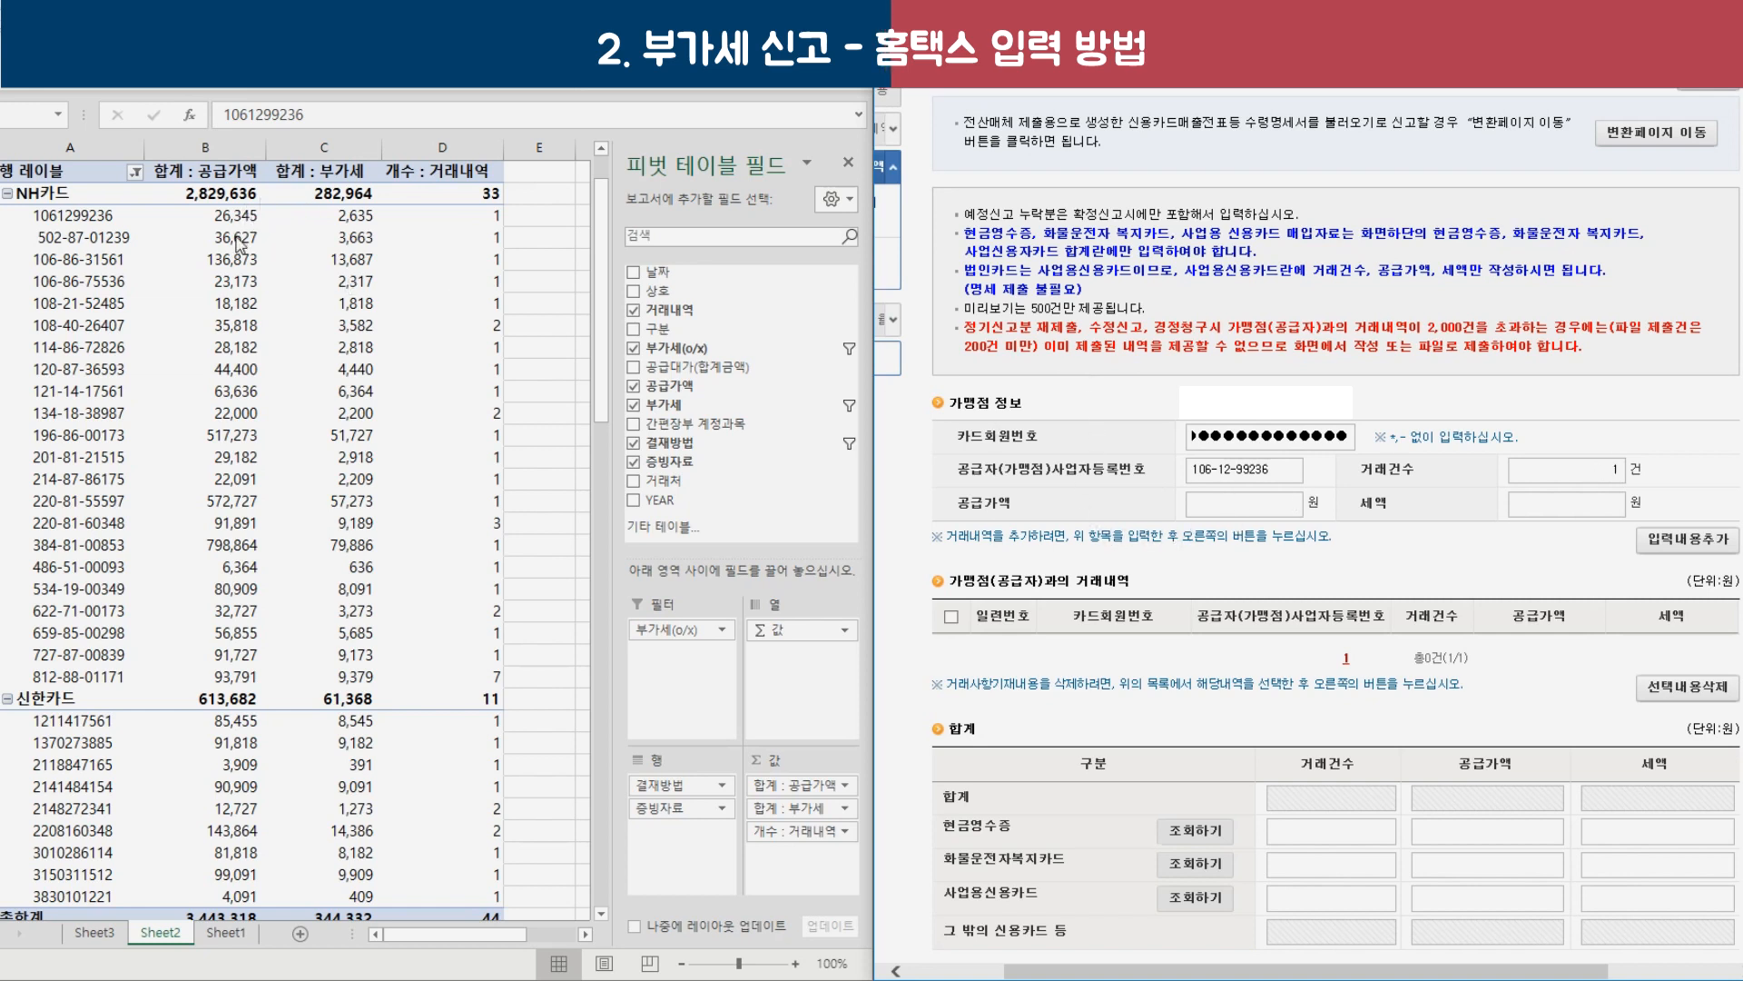
key("Tab")
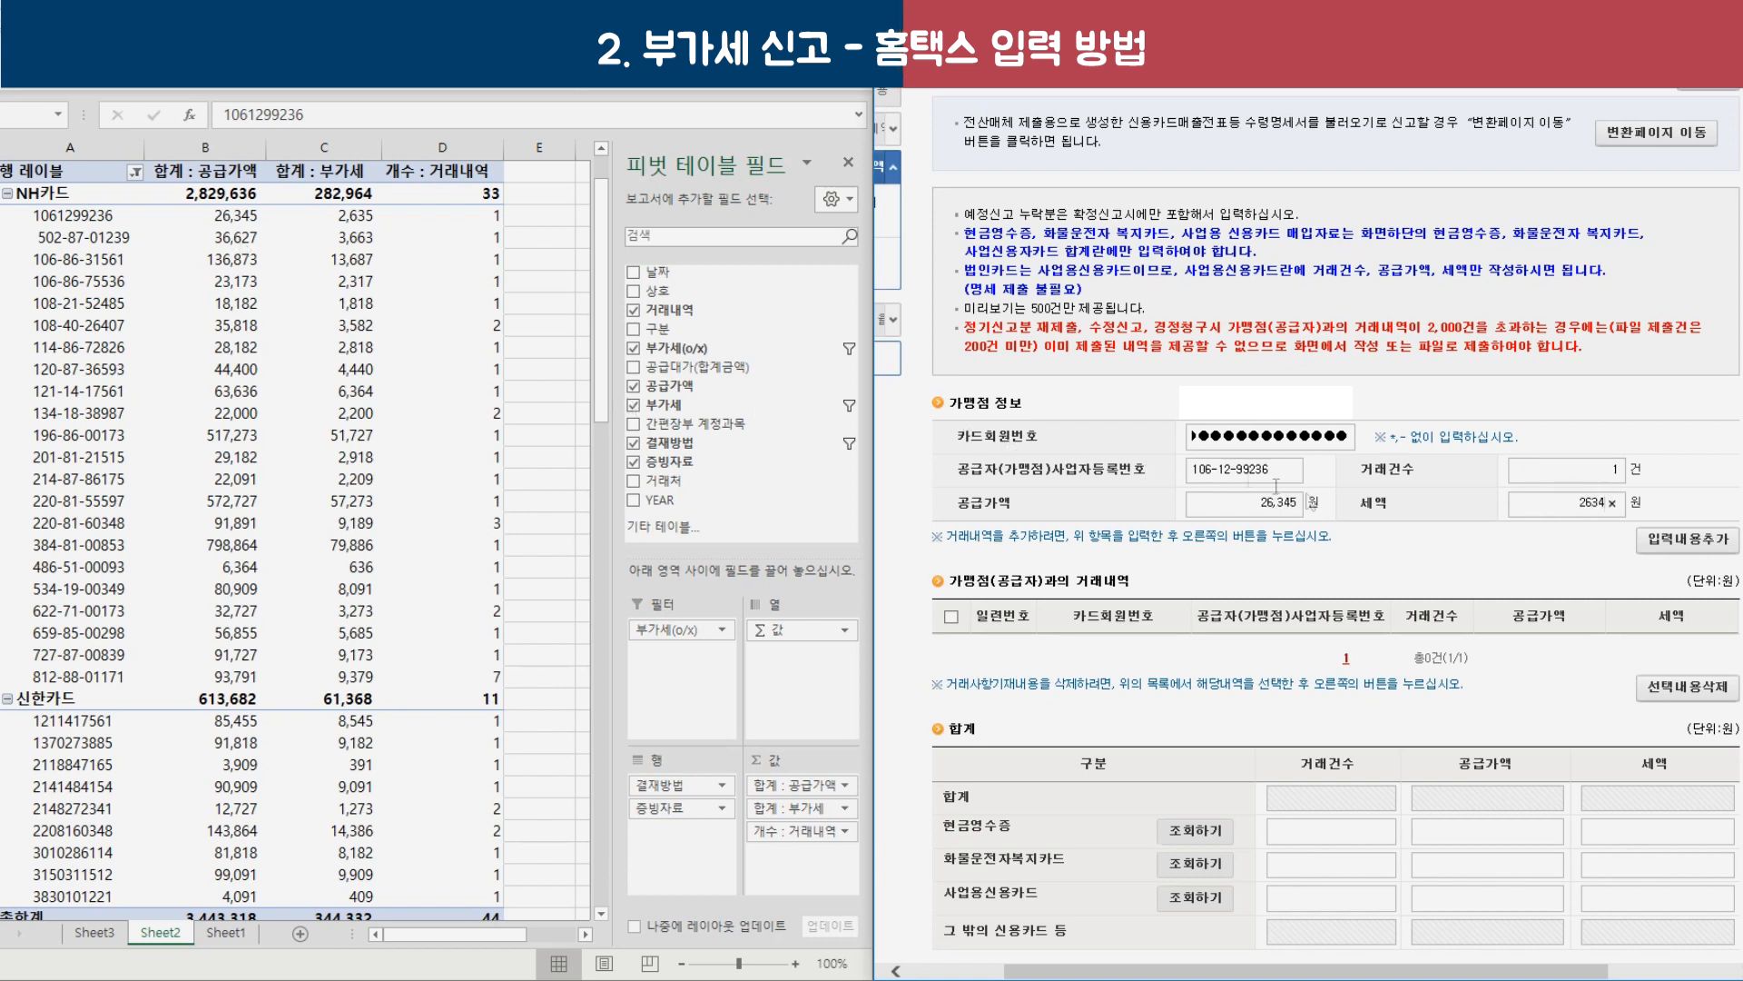
left_click(1711, 543)
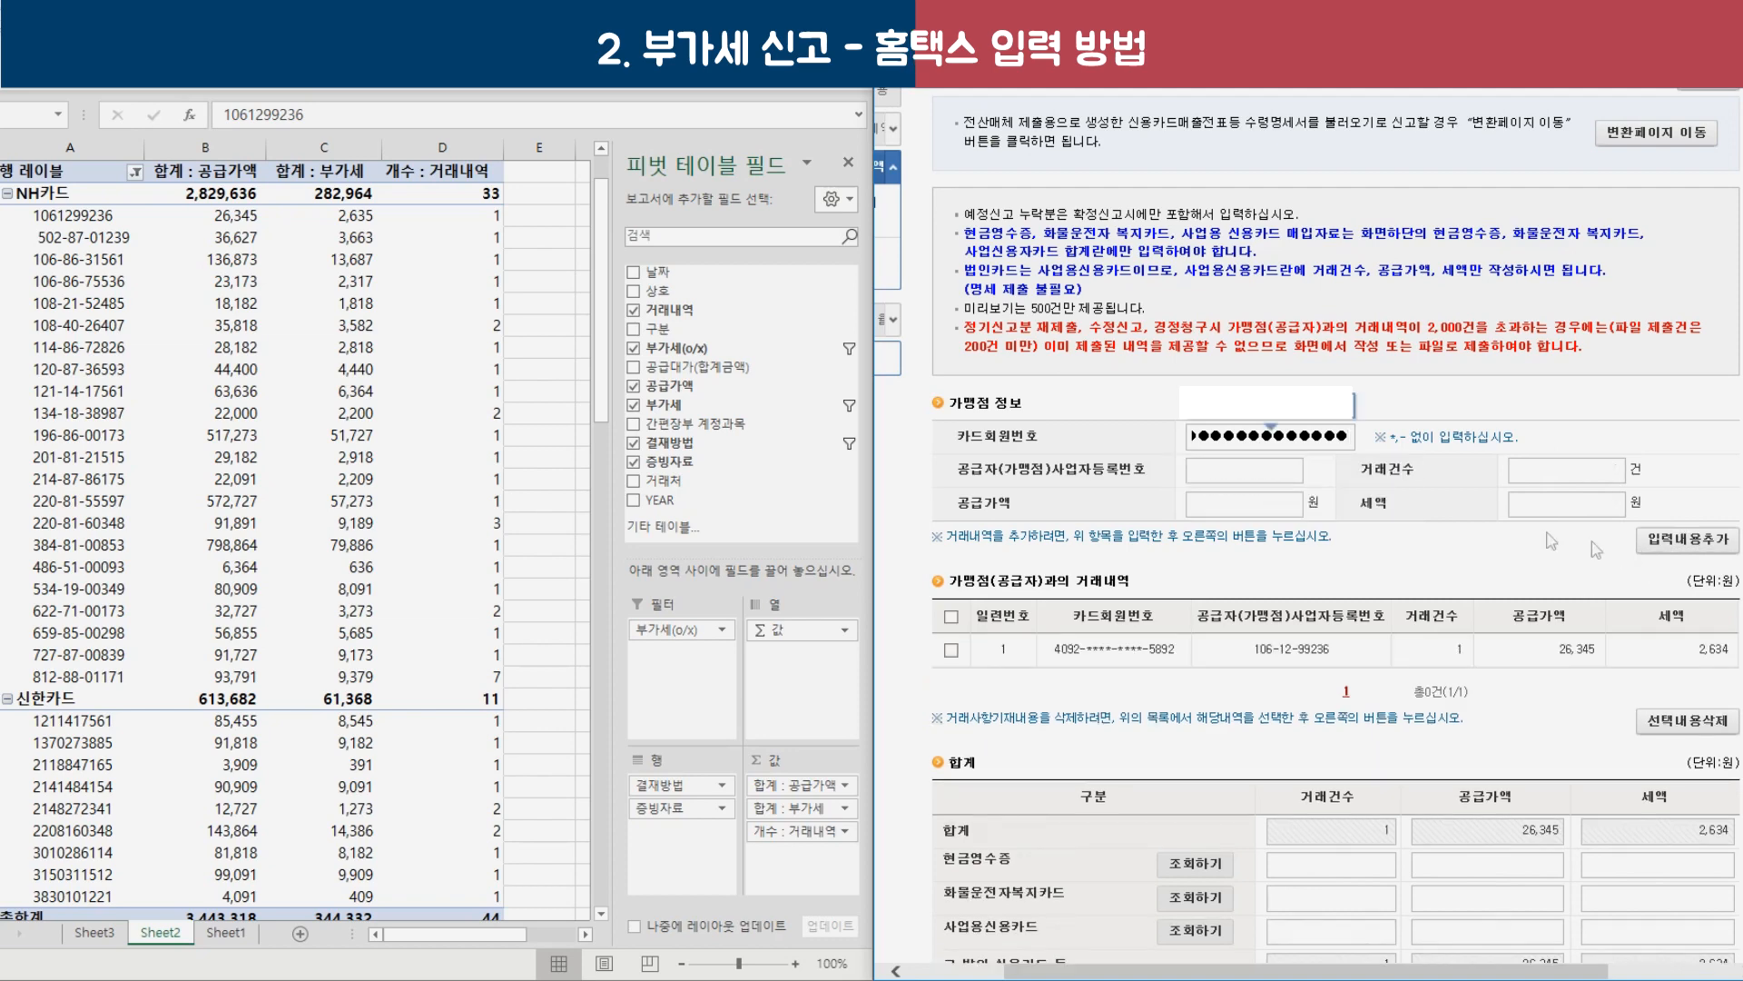
Shade the entered merchant rows yellow and check the 3,443,318 grand total supply amount.
scroll(1544, 635, "down", 5)
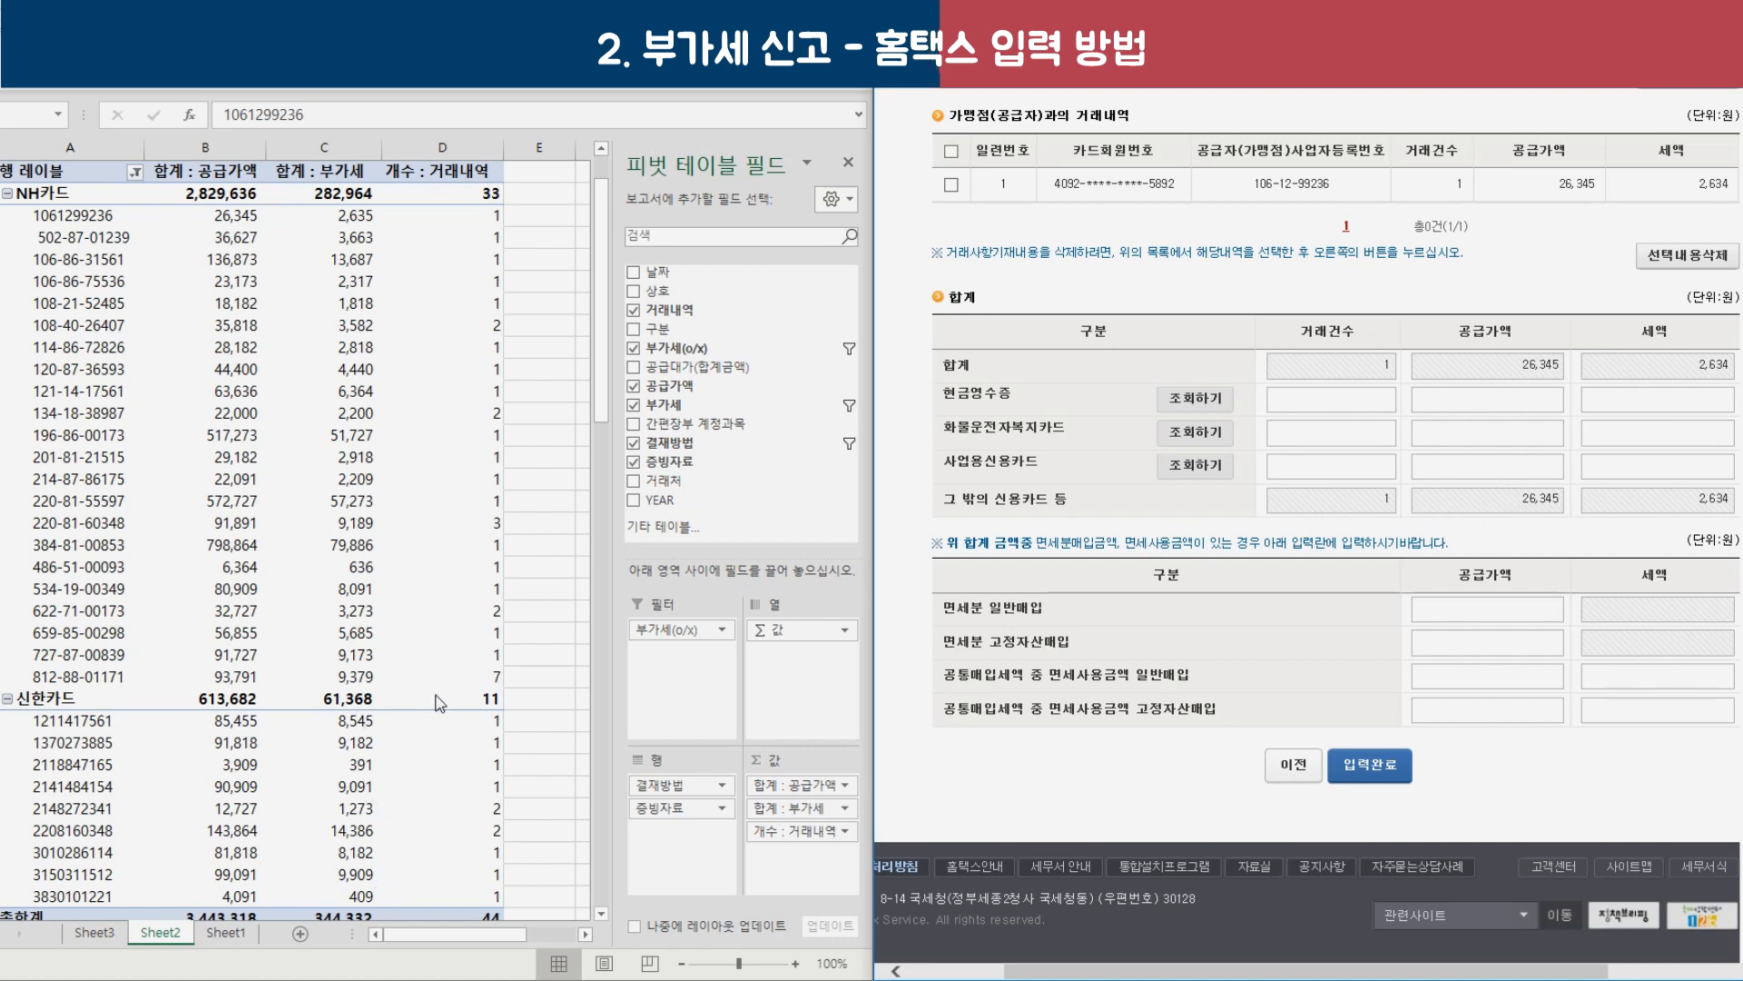
left_click_drag(86, 218, 413, 211)
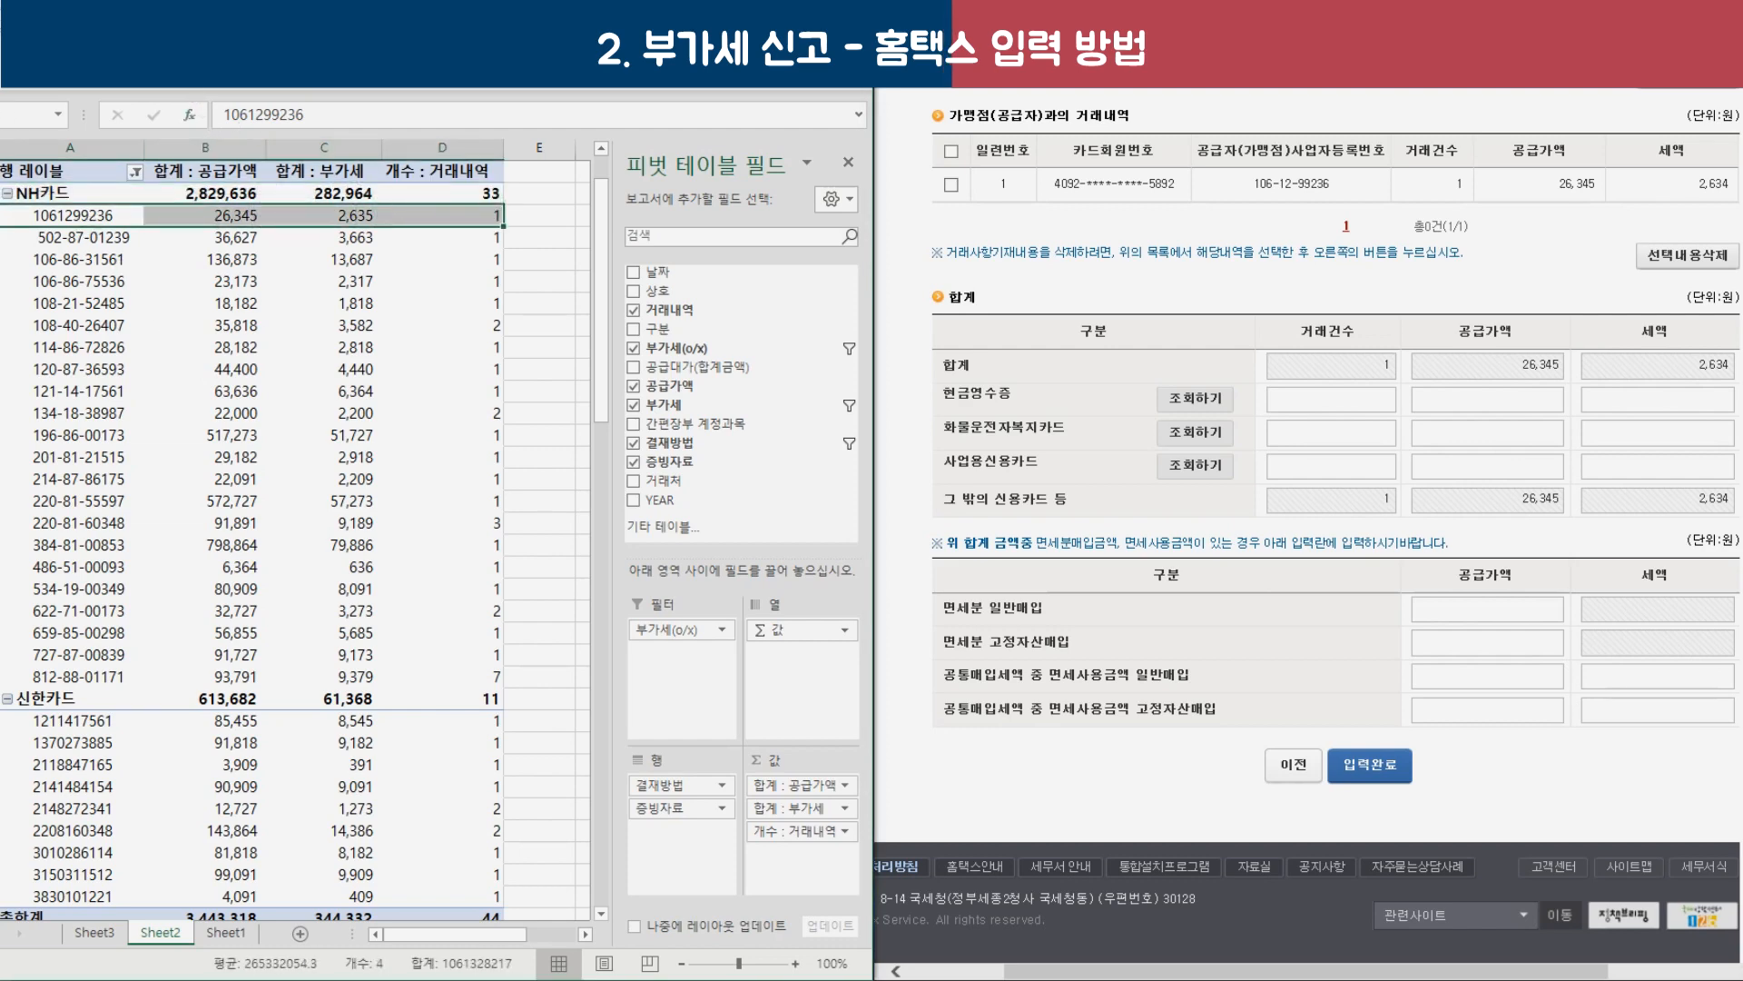
left_click(203, 60)
left_click(107, 250)
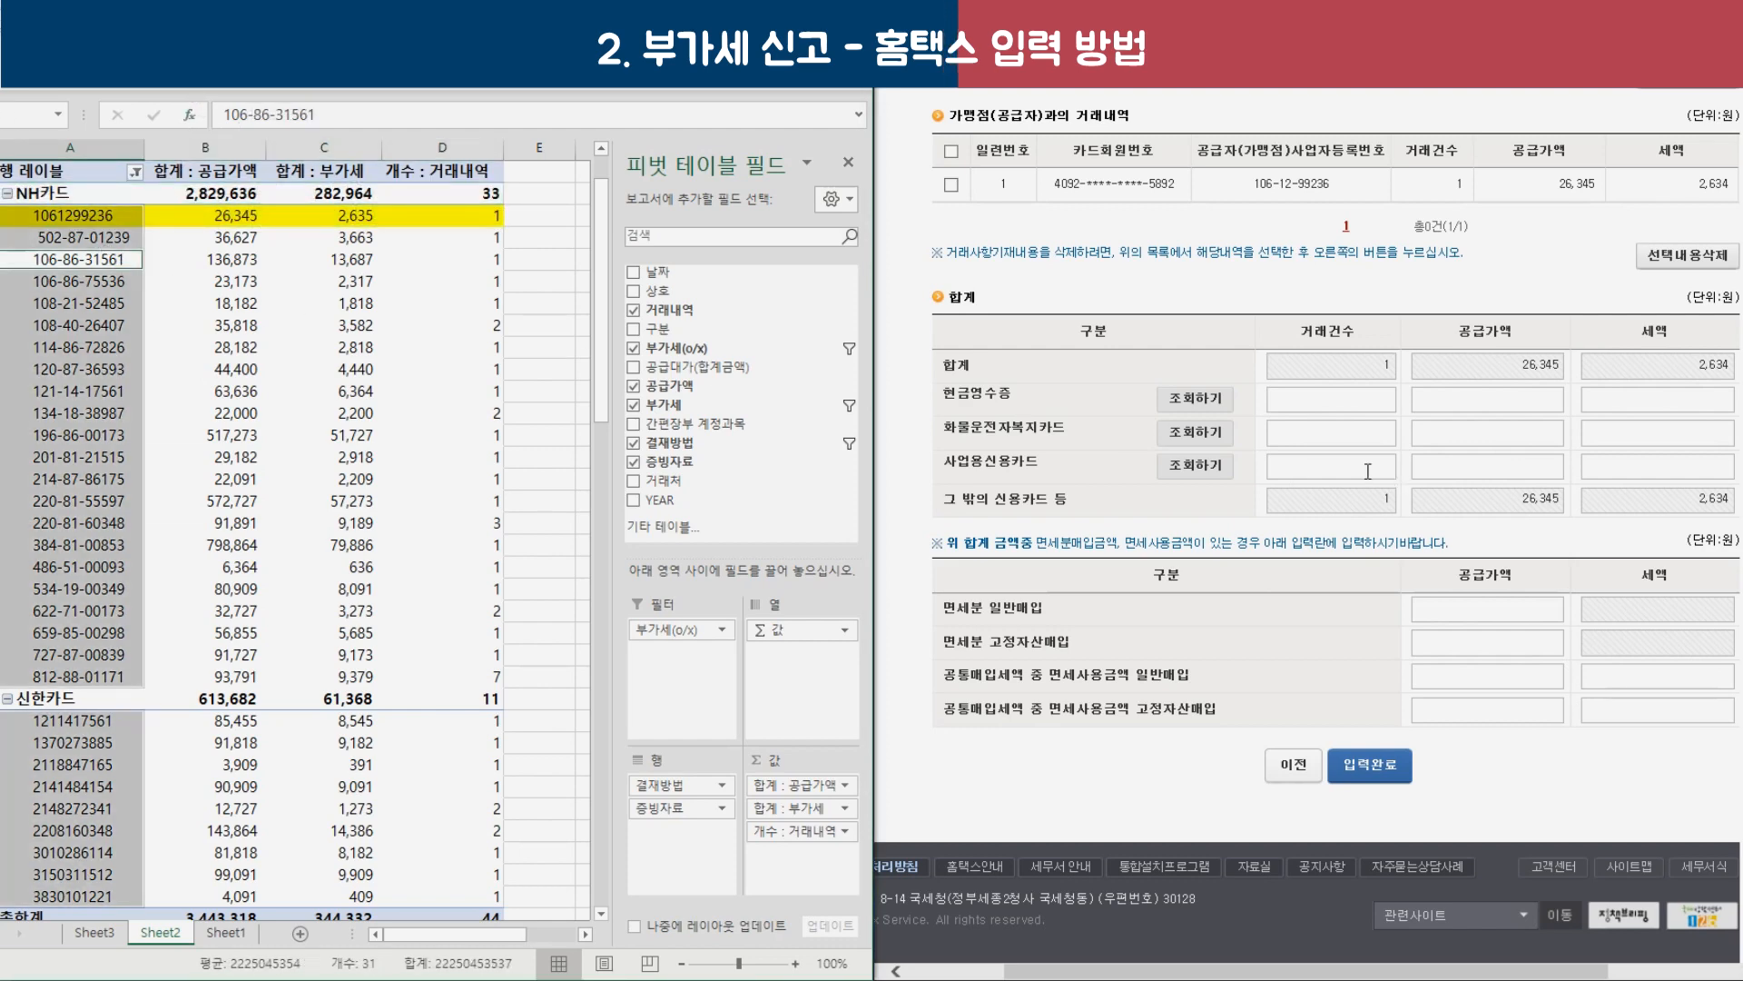
scroll(1368, 471, "up", 5)
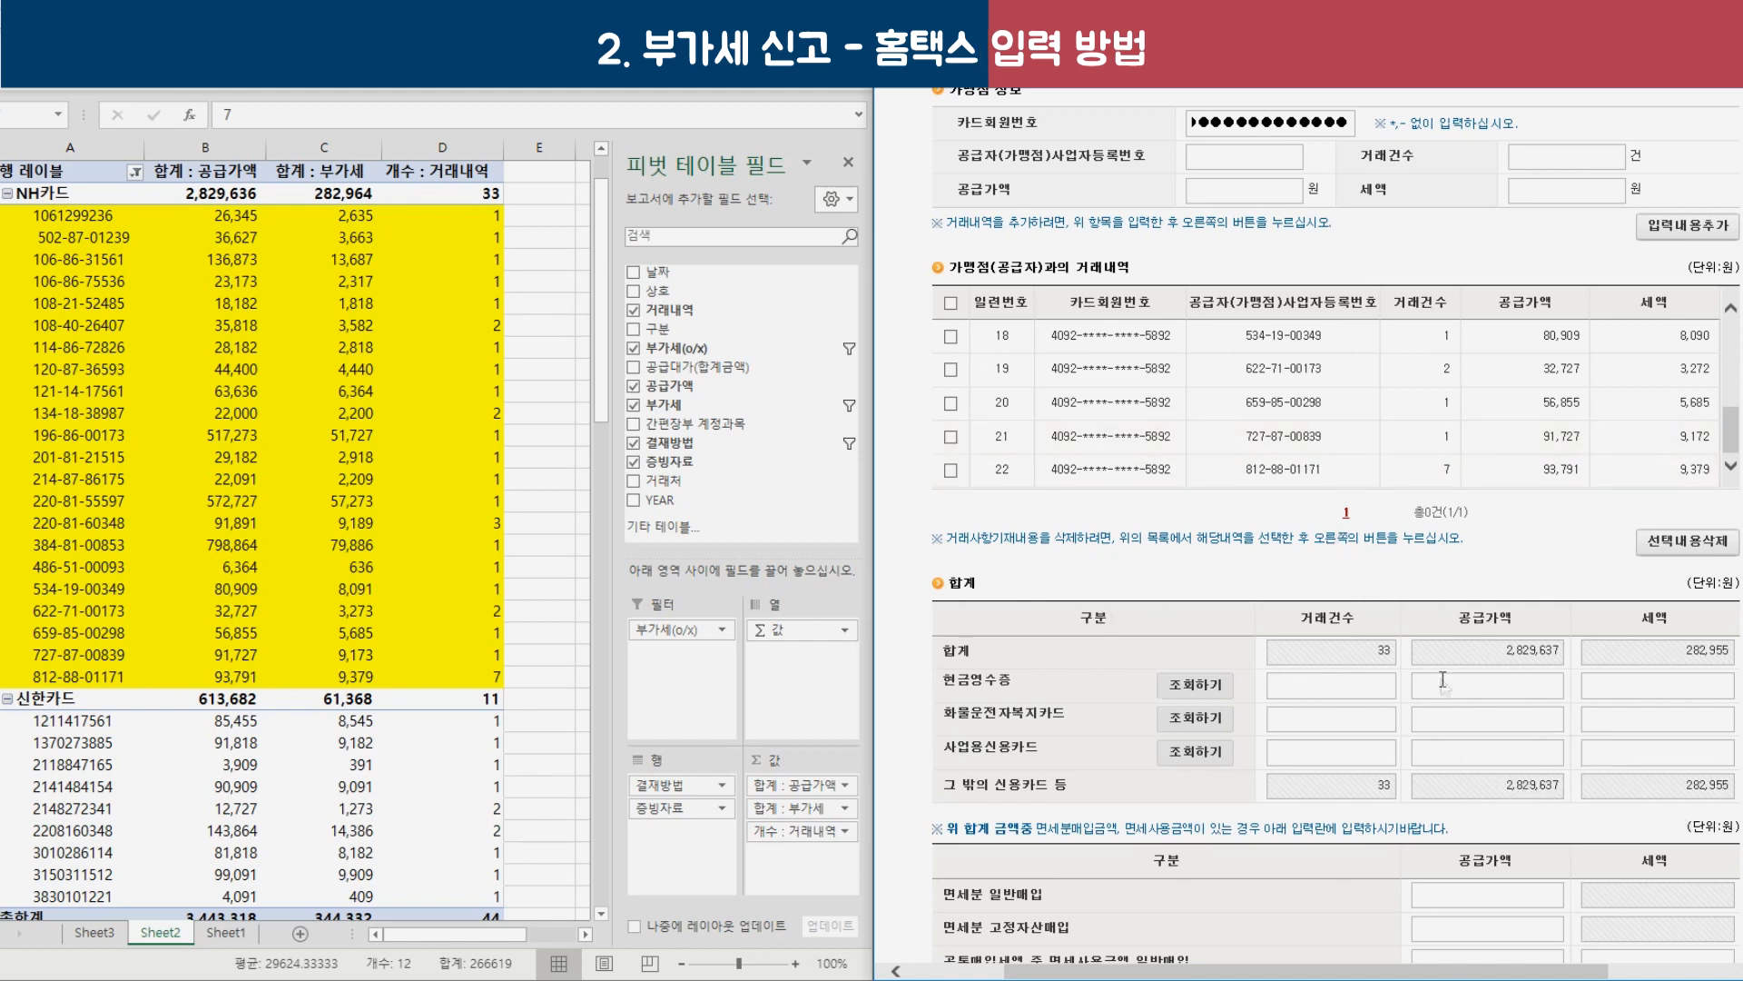
scroll(289, 602, "down", 3)
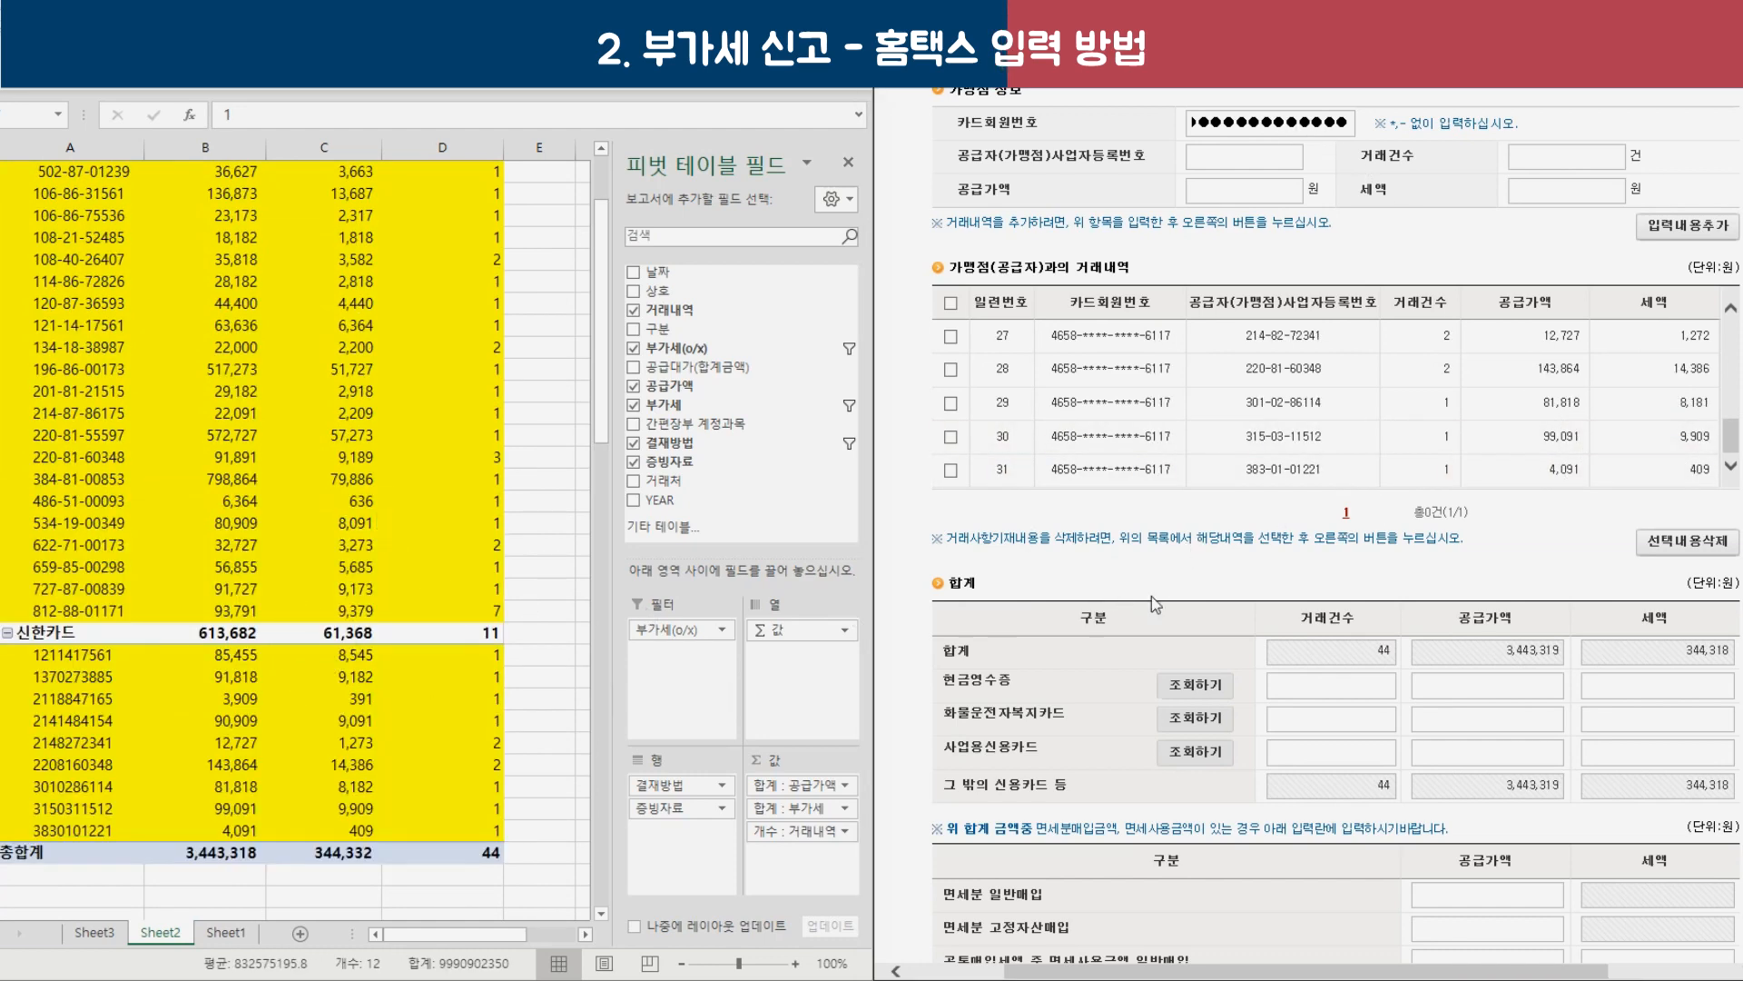
left_click(207, 853)
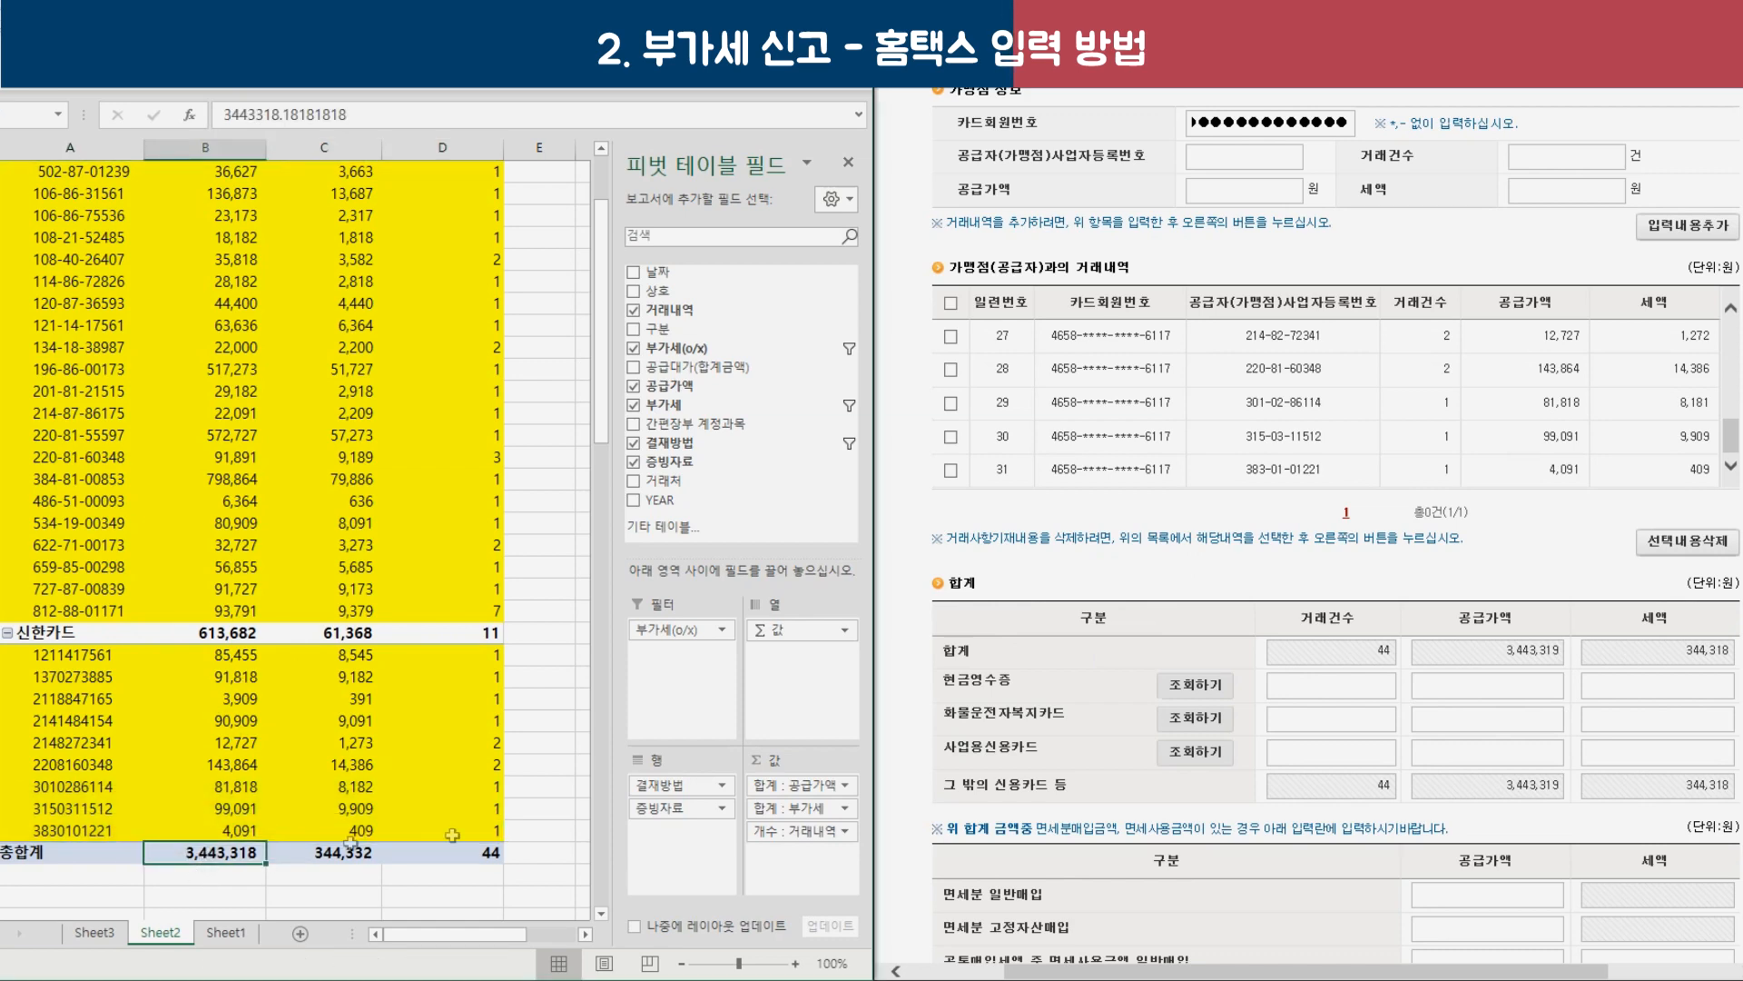
scroll(1498, 635, "down", 2)
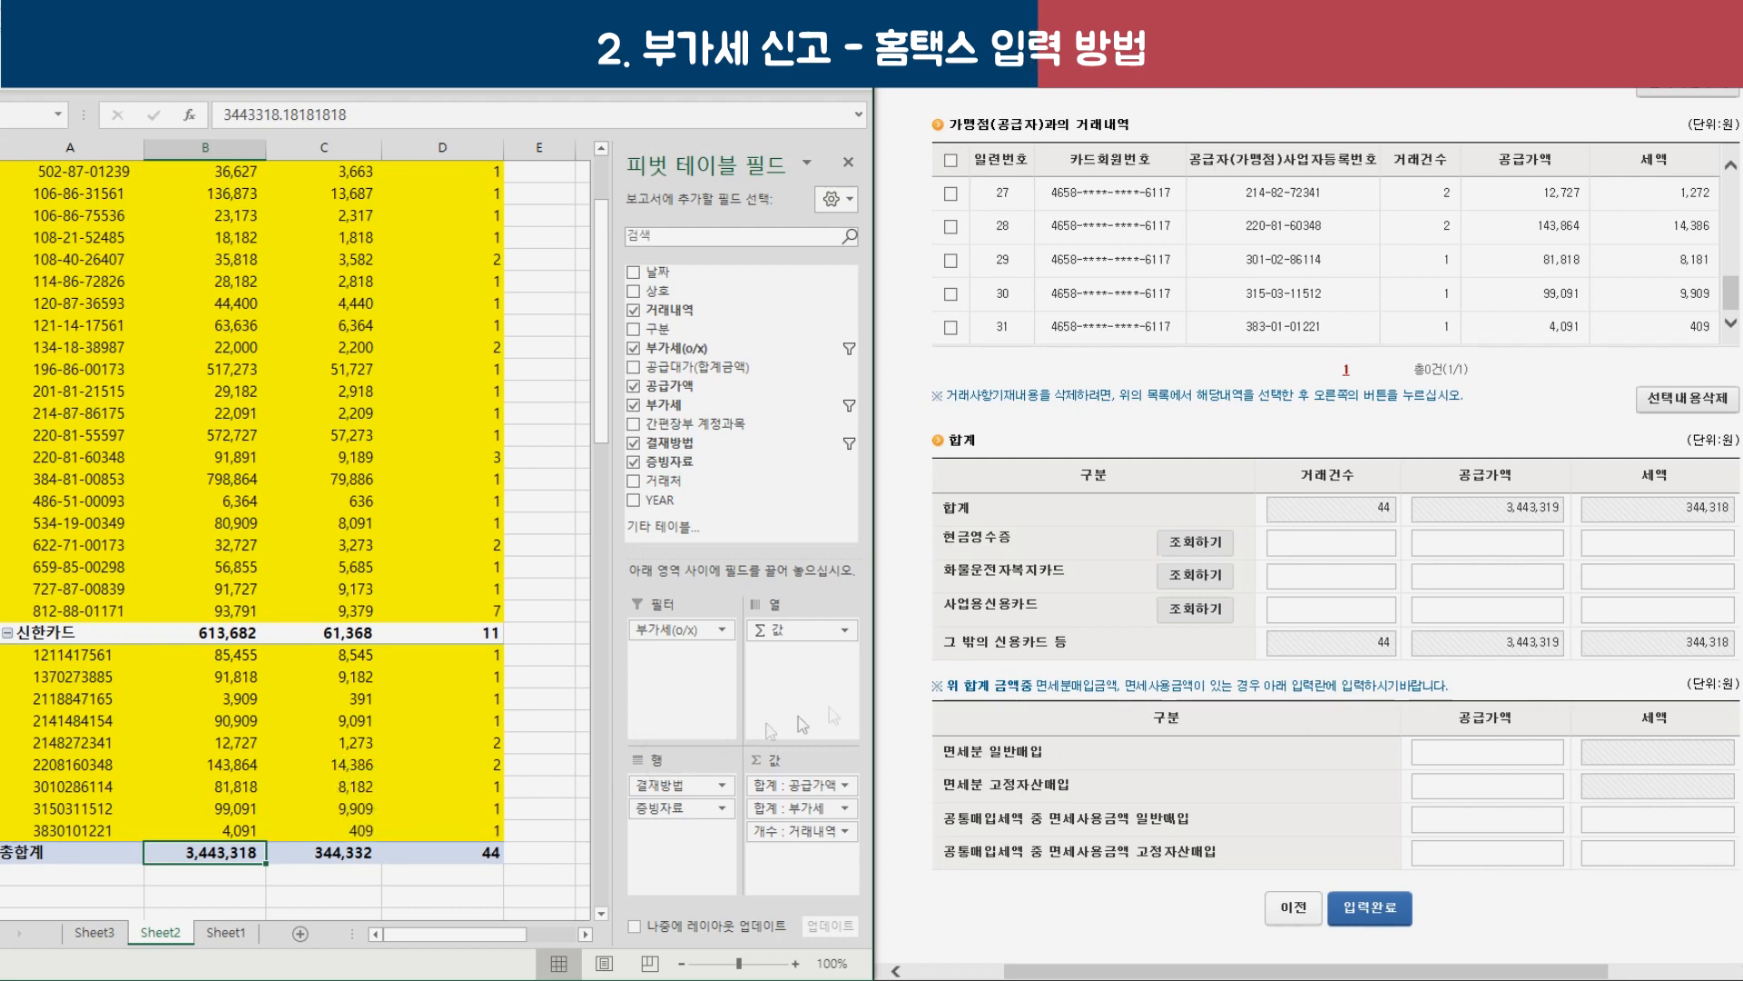
Review the credit card totals rows and save the card statement with 3,443,319 supply and 344,318 tax.
left_click_drag(1040, 608, 963, 620)
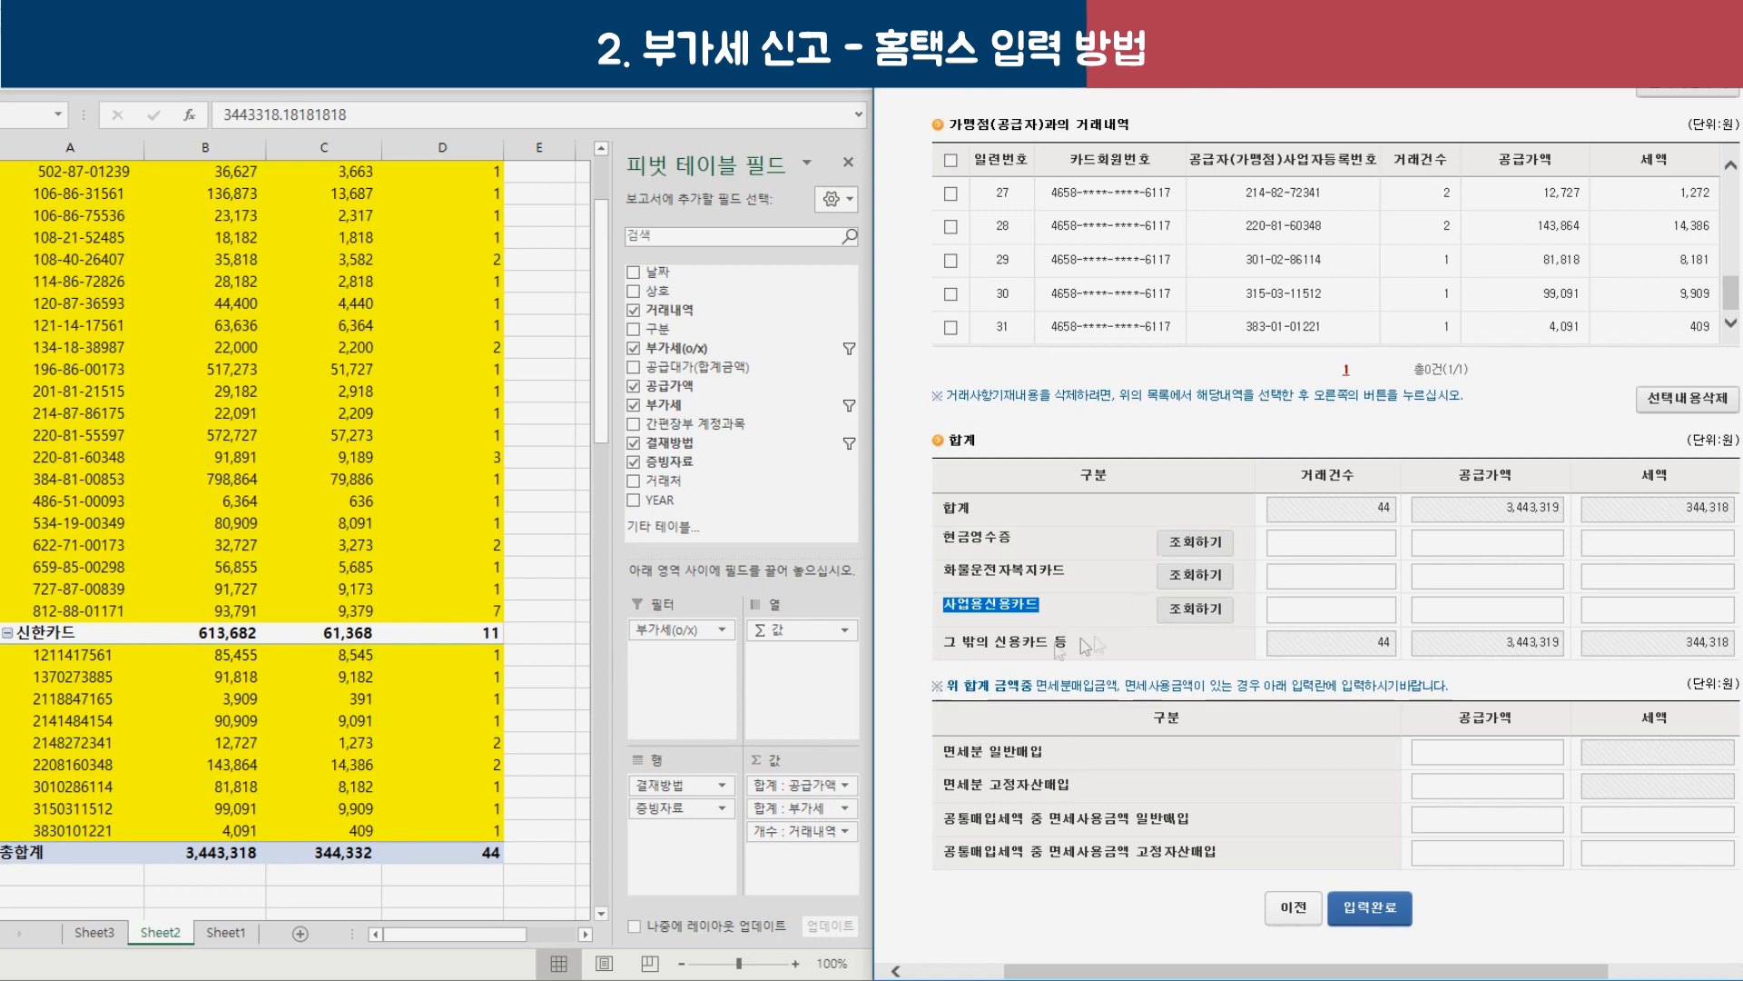
triple_click(1085, 646)
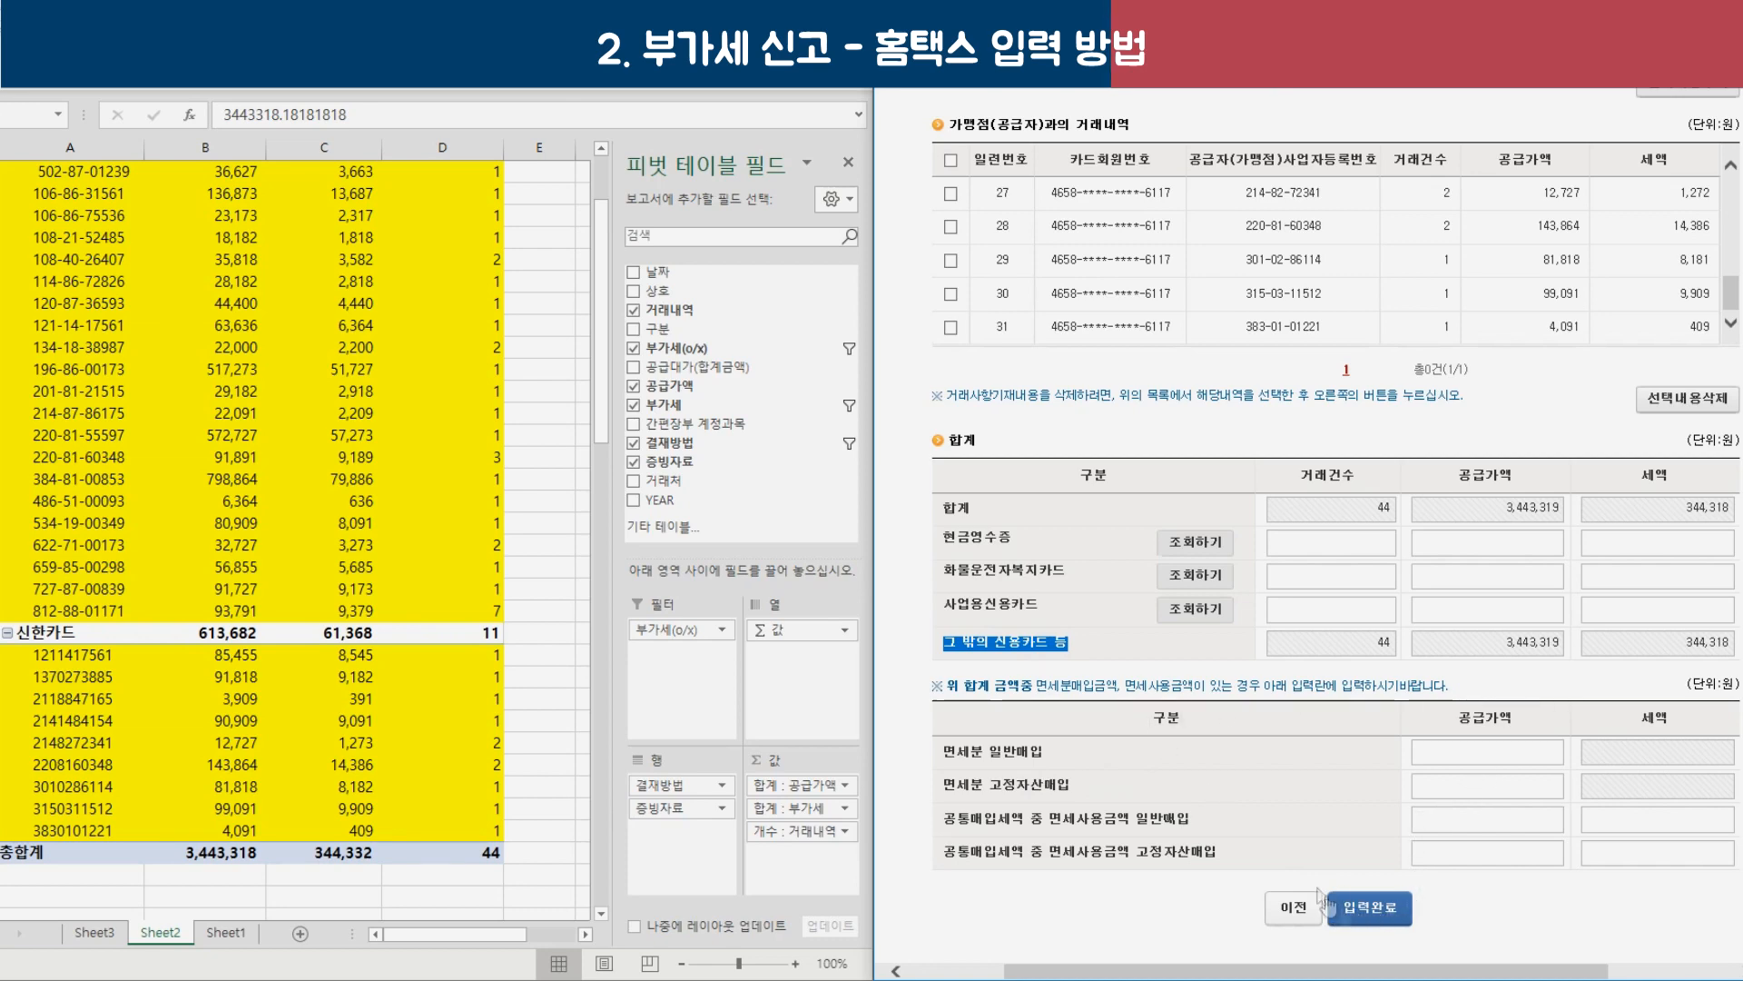
left_click(1373, 911)
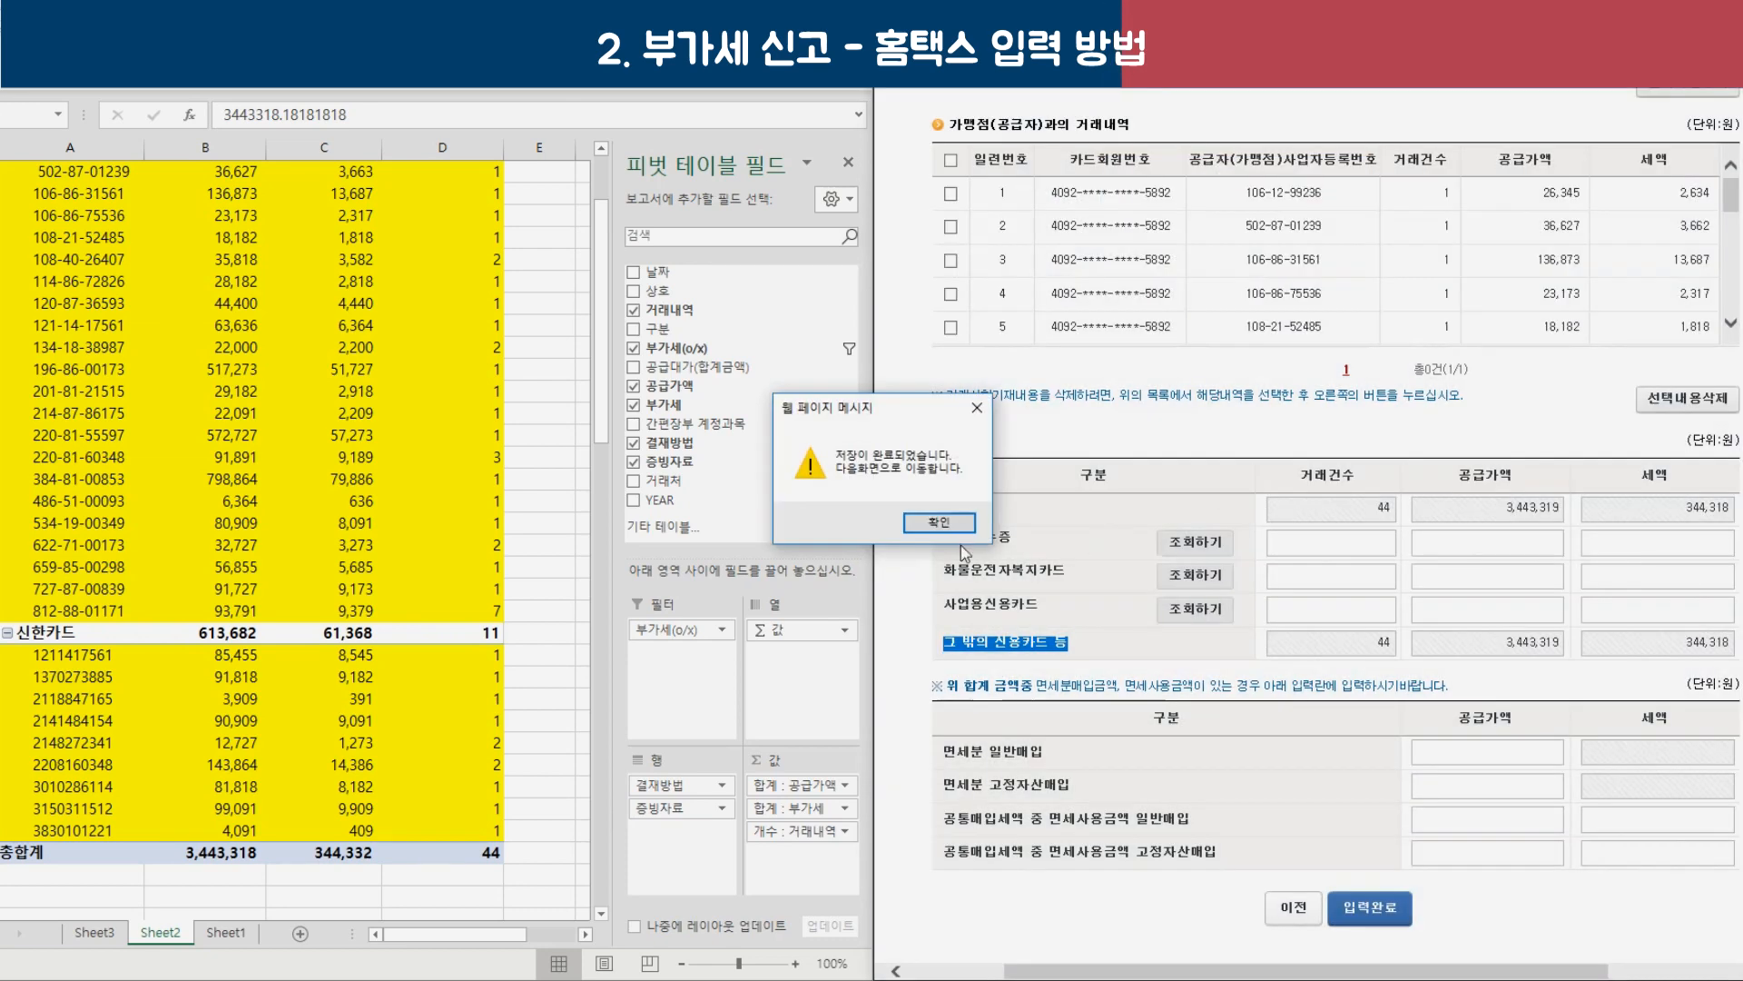
left_click(961, 528)
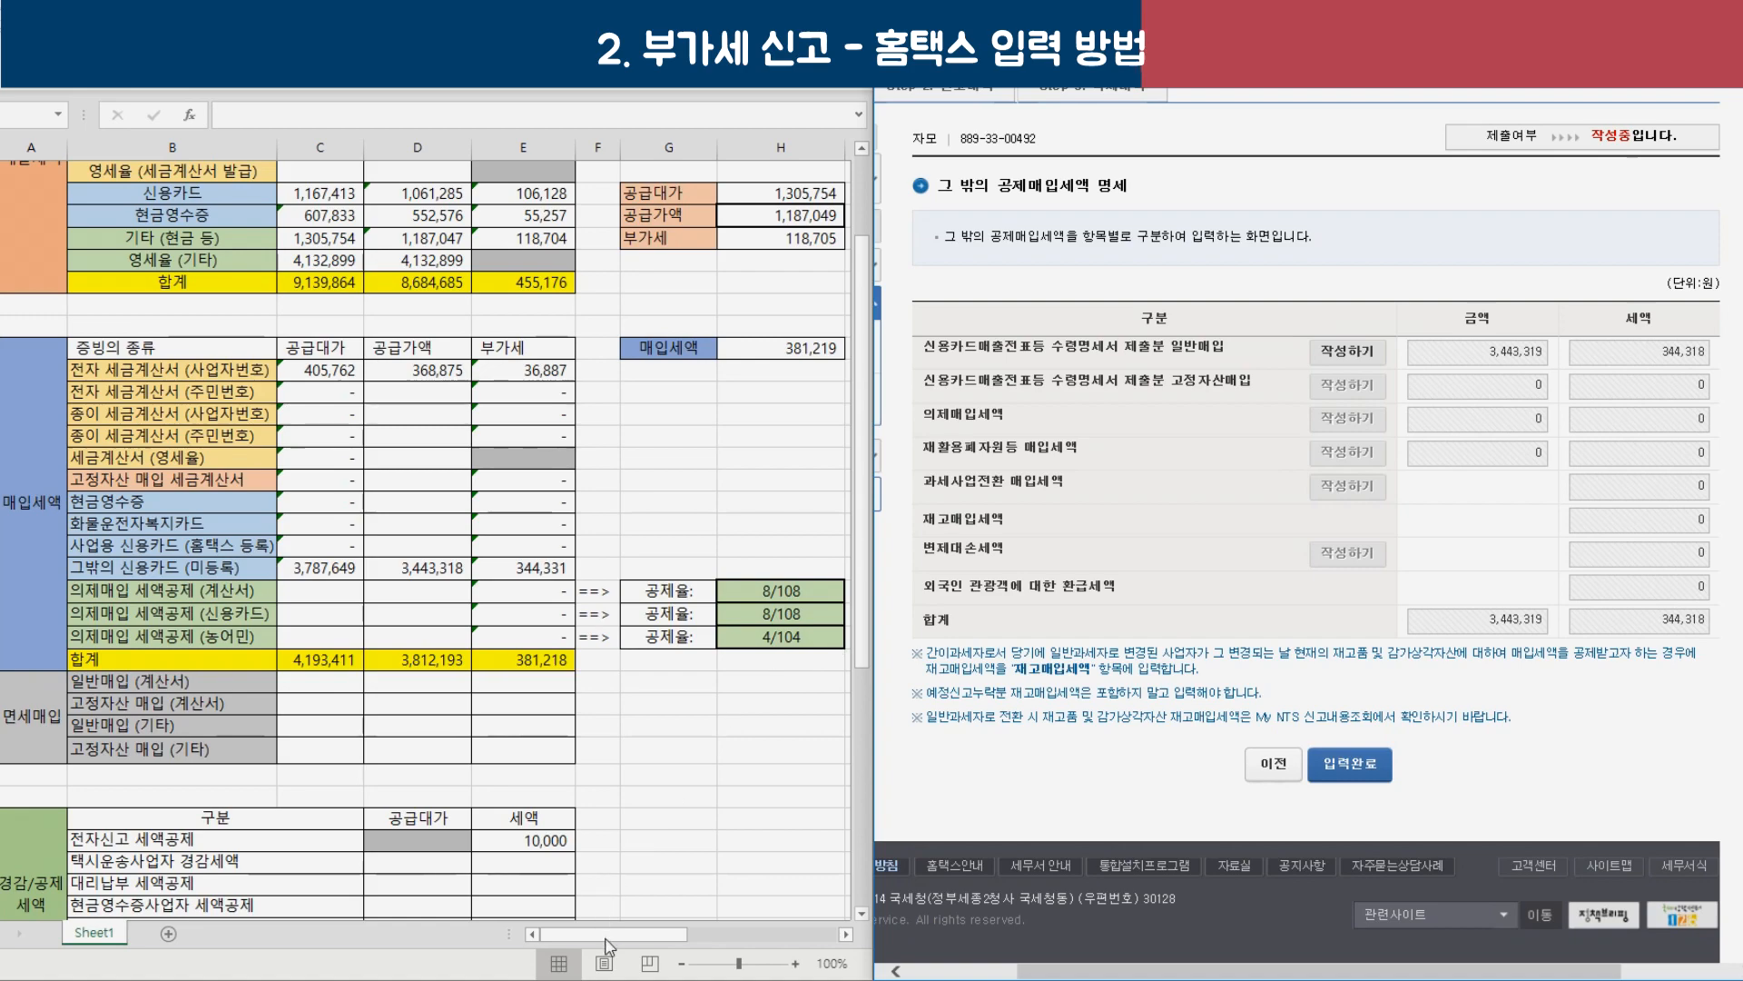
Check the VAT summary spreadsheet notes, then save the other deductible input tax statement.
left_click(636, 948)
left_click_drag(669, 940, 772, 945)
scroll(673, 790, "down", 1)
left_click(591, 704)
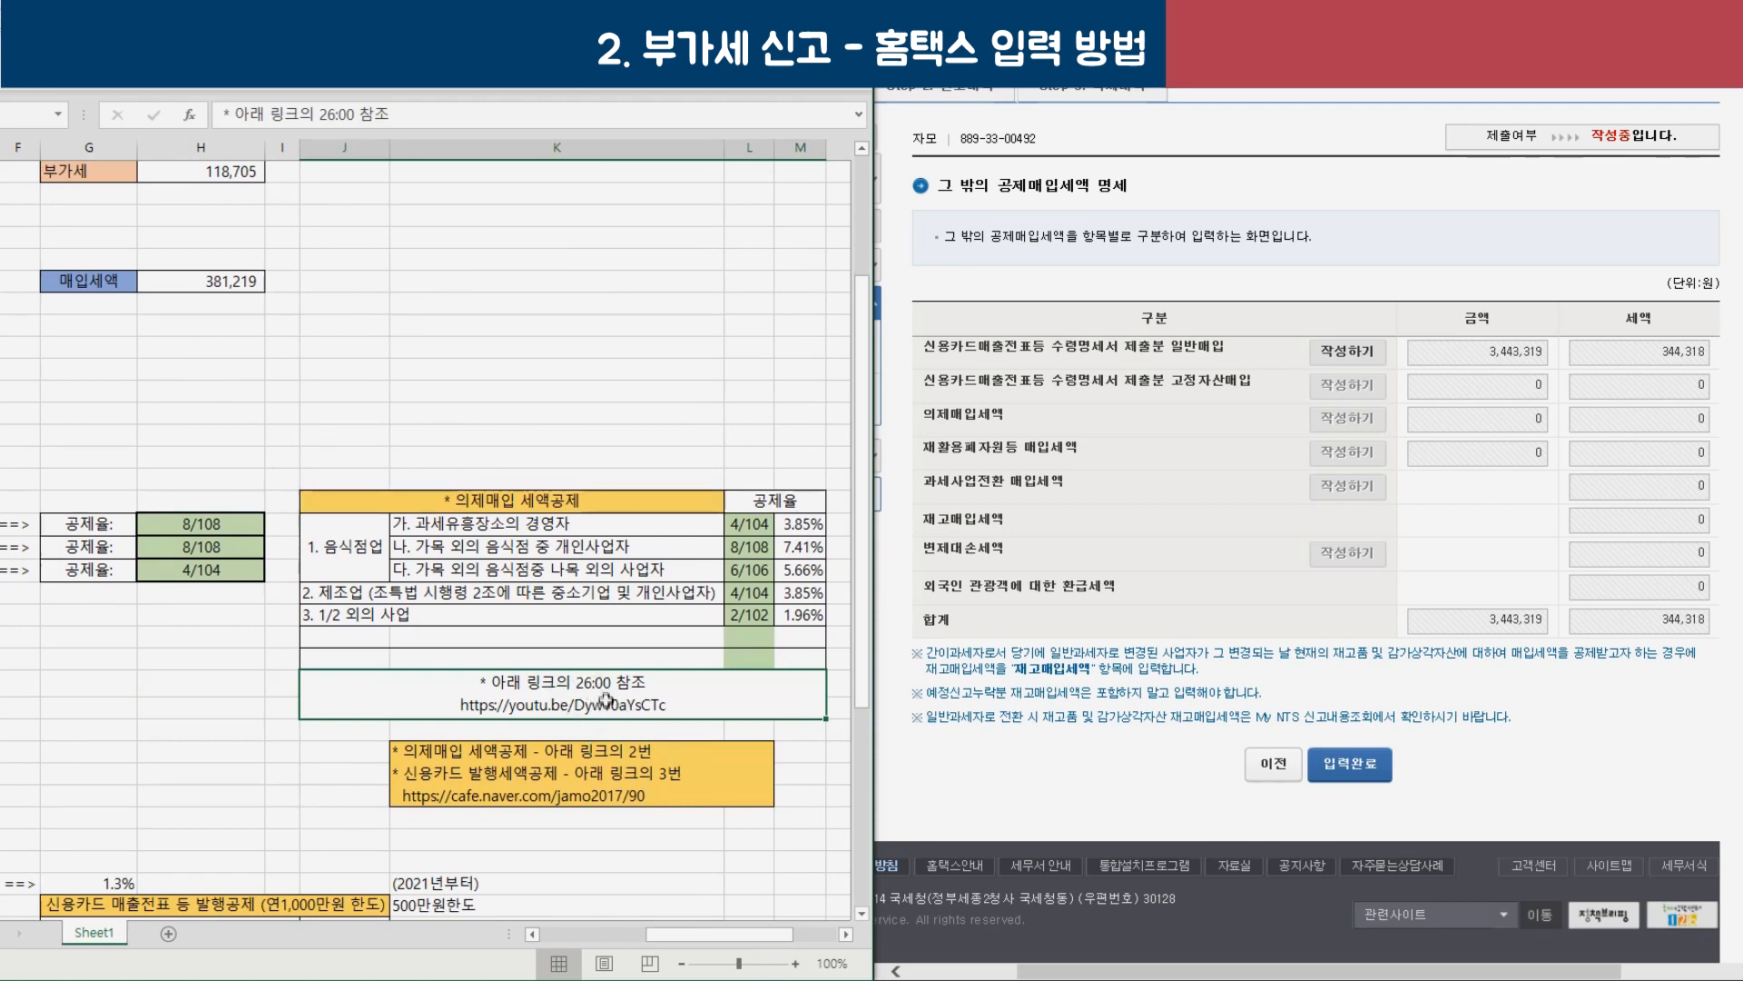
left_click_drag(718, 933, 614, 934)
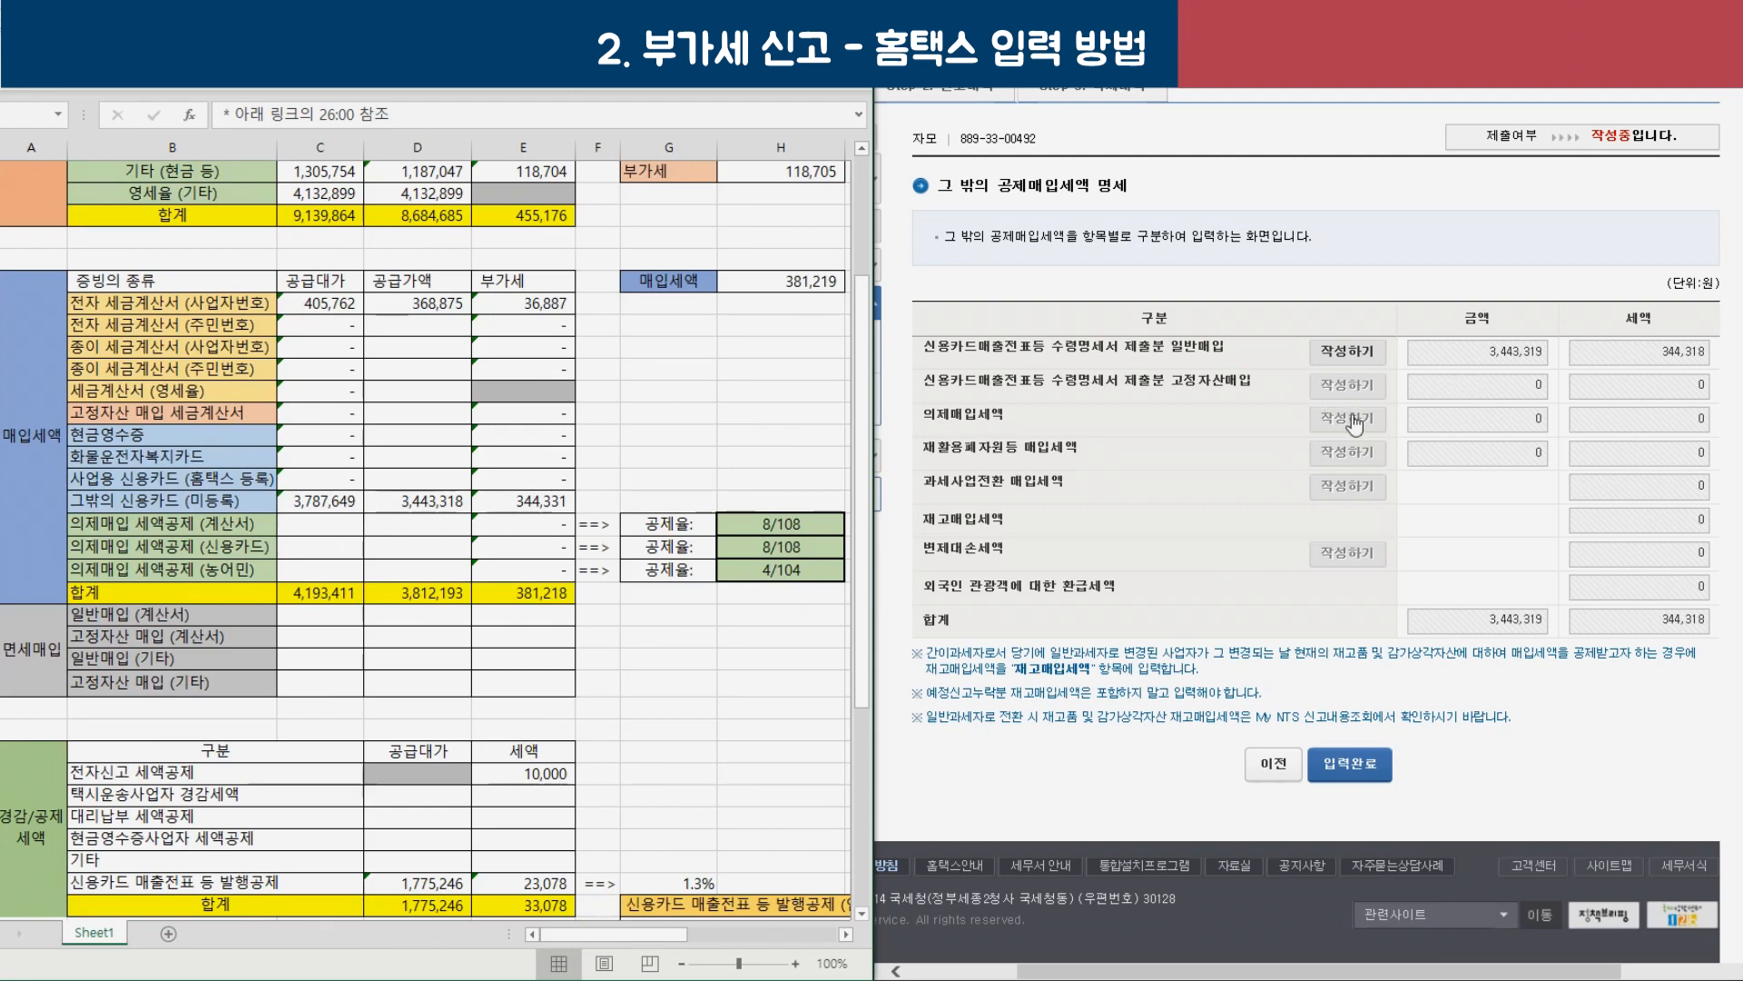
left_click(1353, 763)
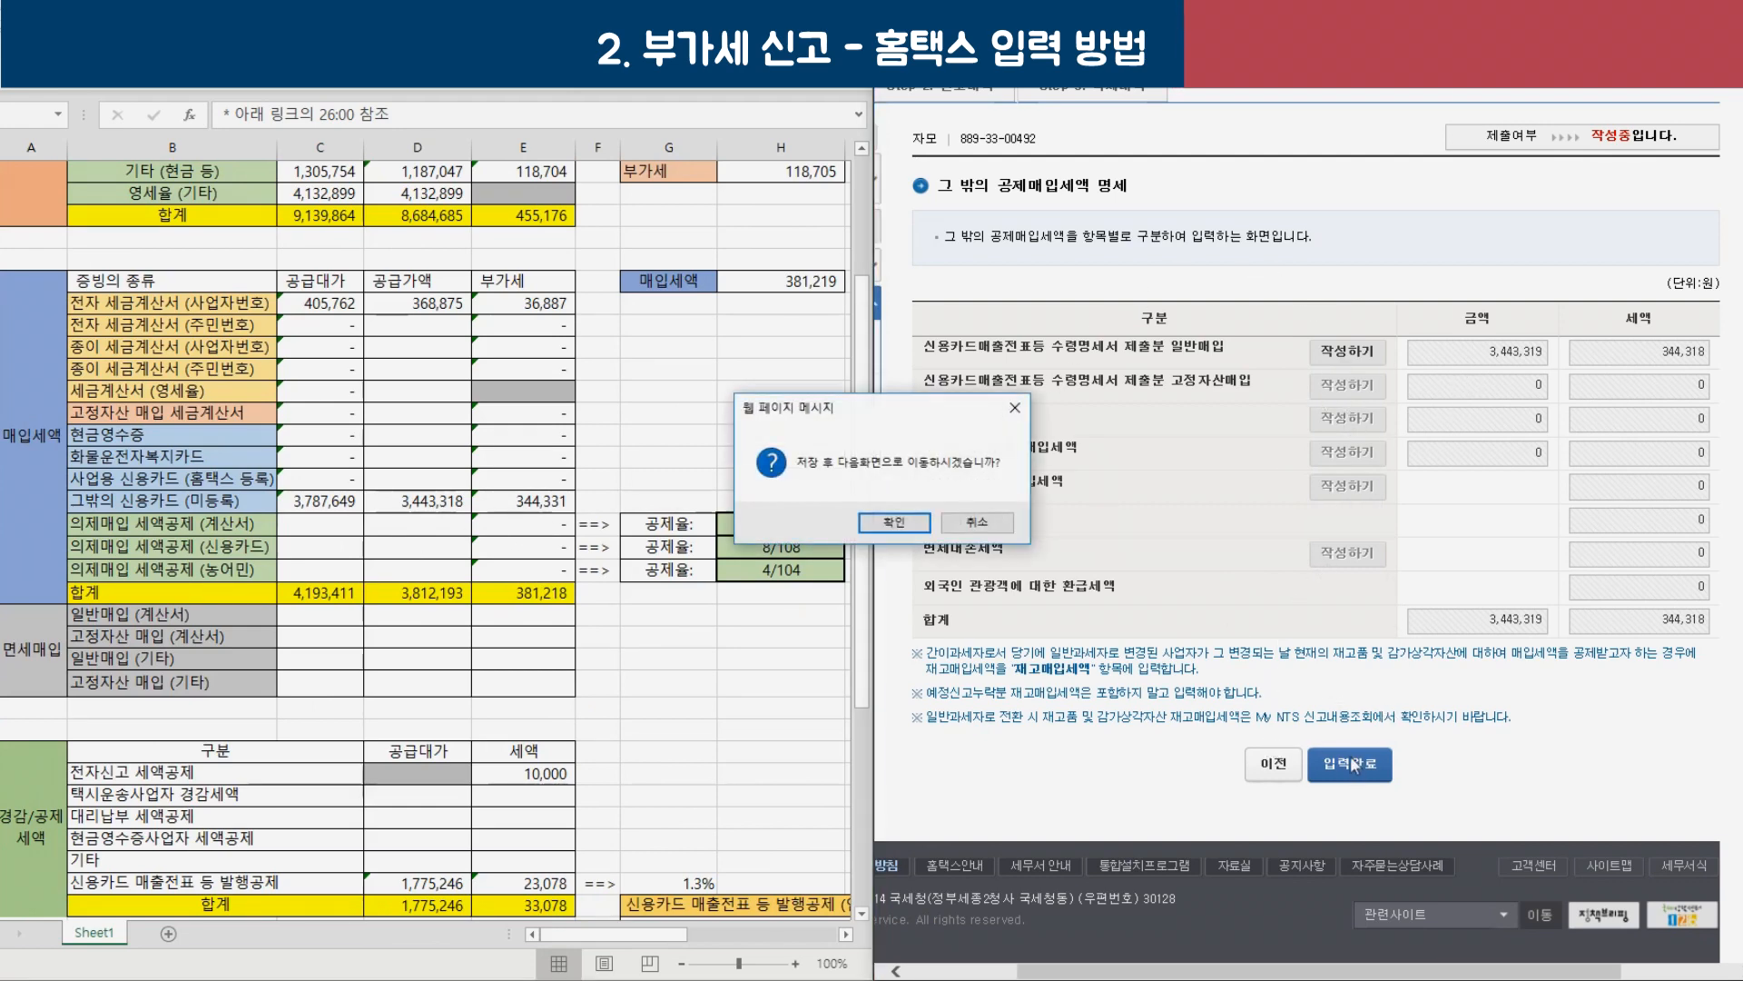
left_click(890, 523)
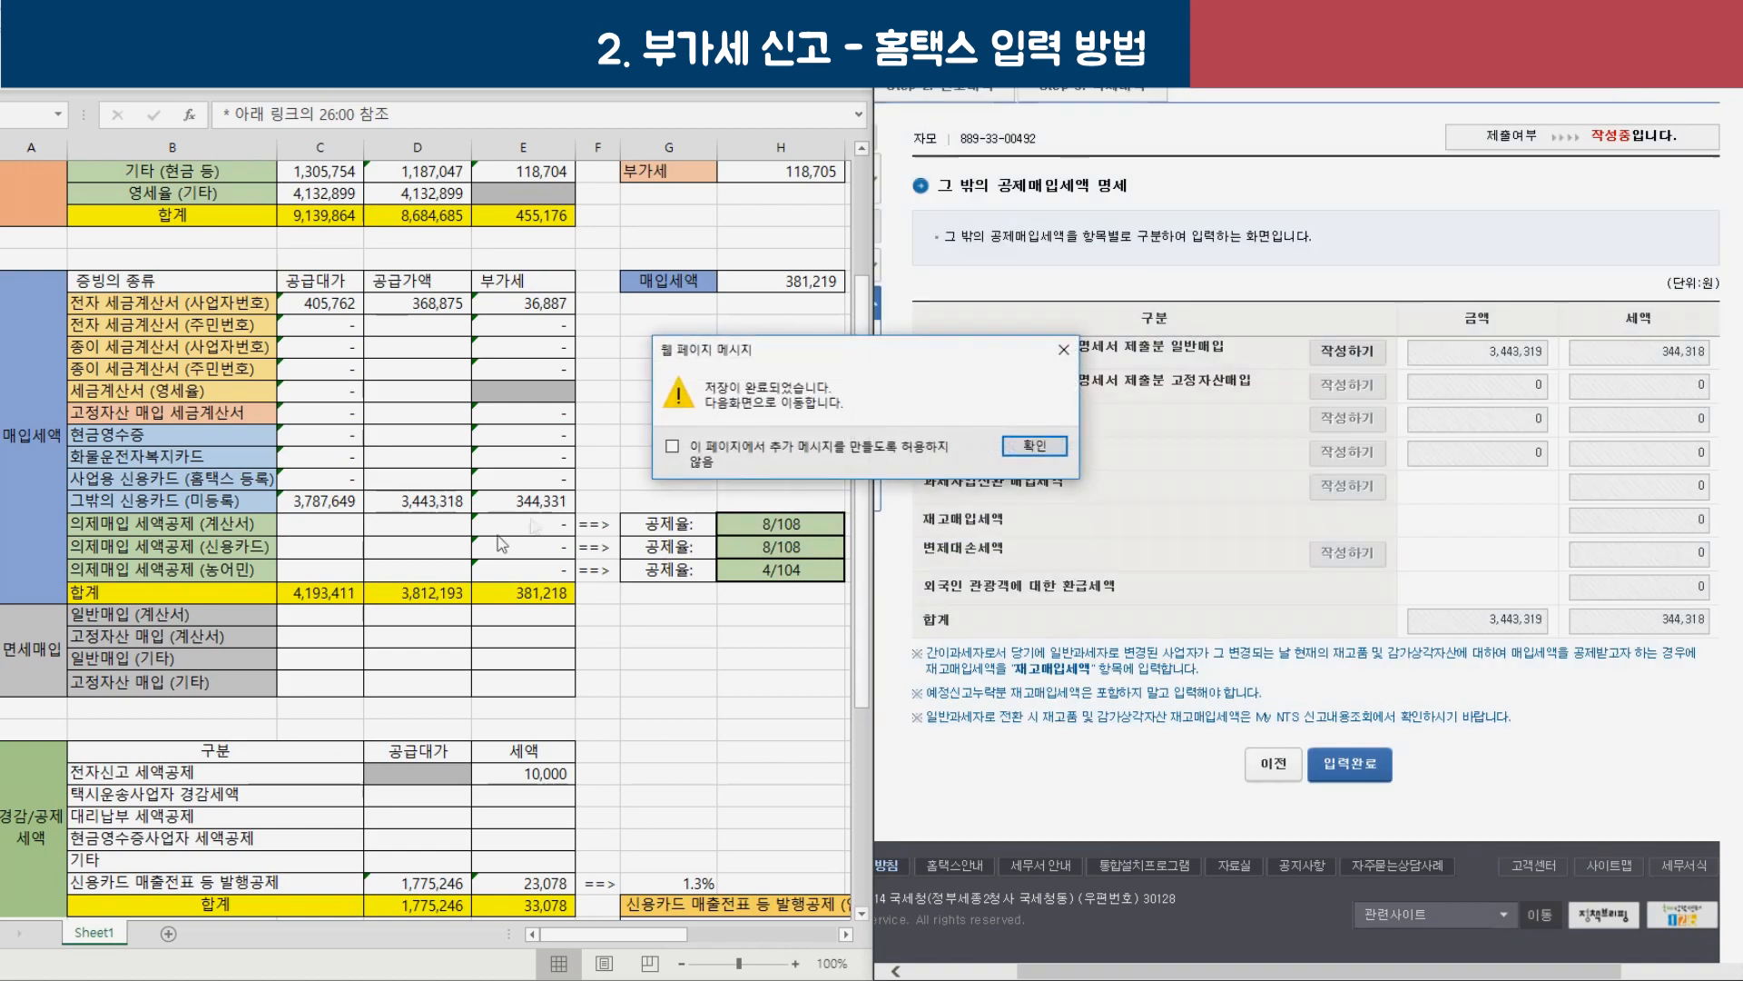
key("Return")
scroll(430, 568, "down", 1)
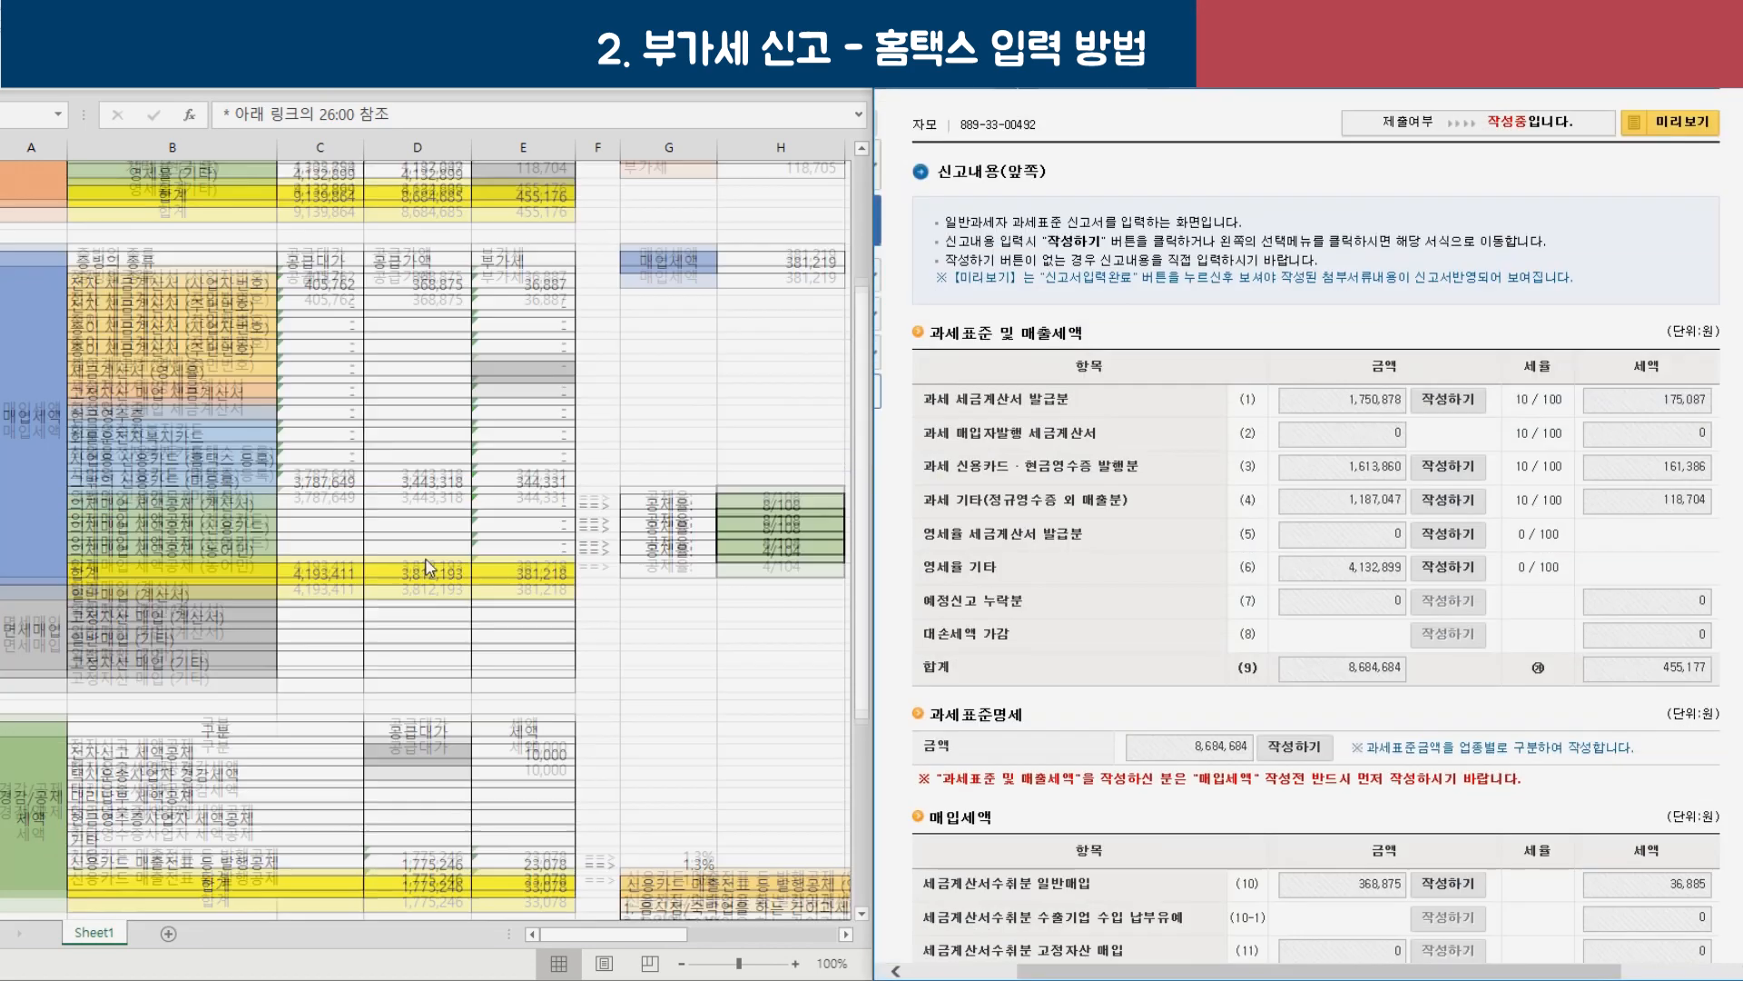
Compare the spreadsheet's 3,443,318 card and 381,218 tax totals with the form's 381,203 purchase tax.
scroll(430, 567, "down", 3)
scroll(390, 567, "up", 3)
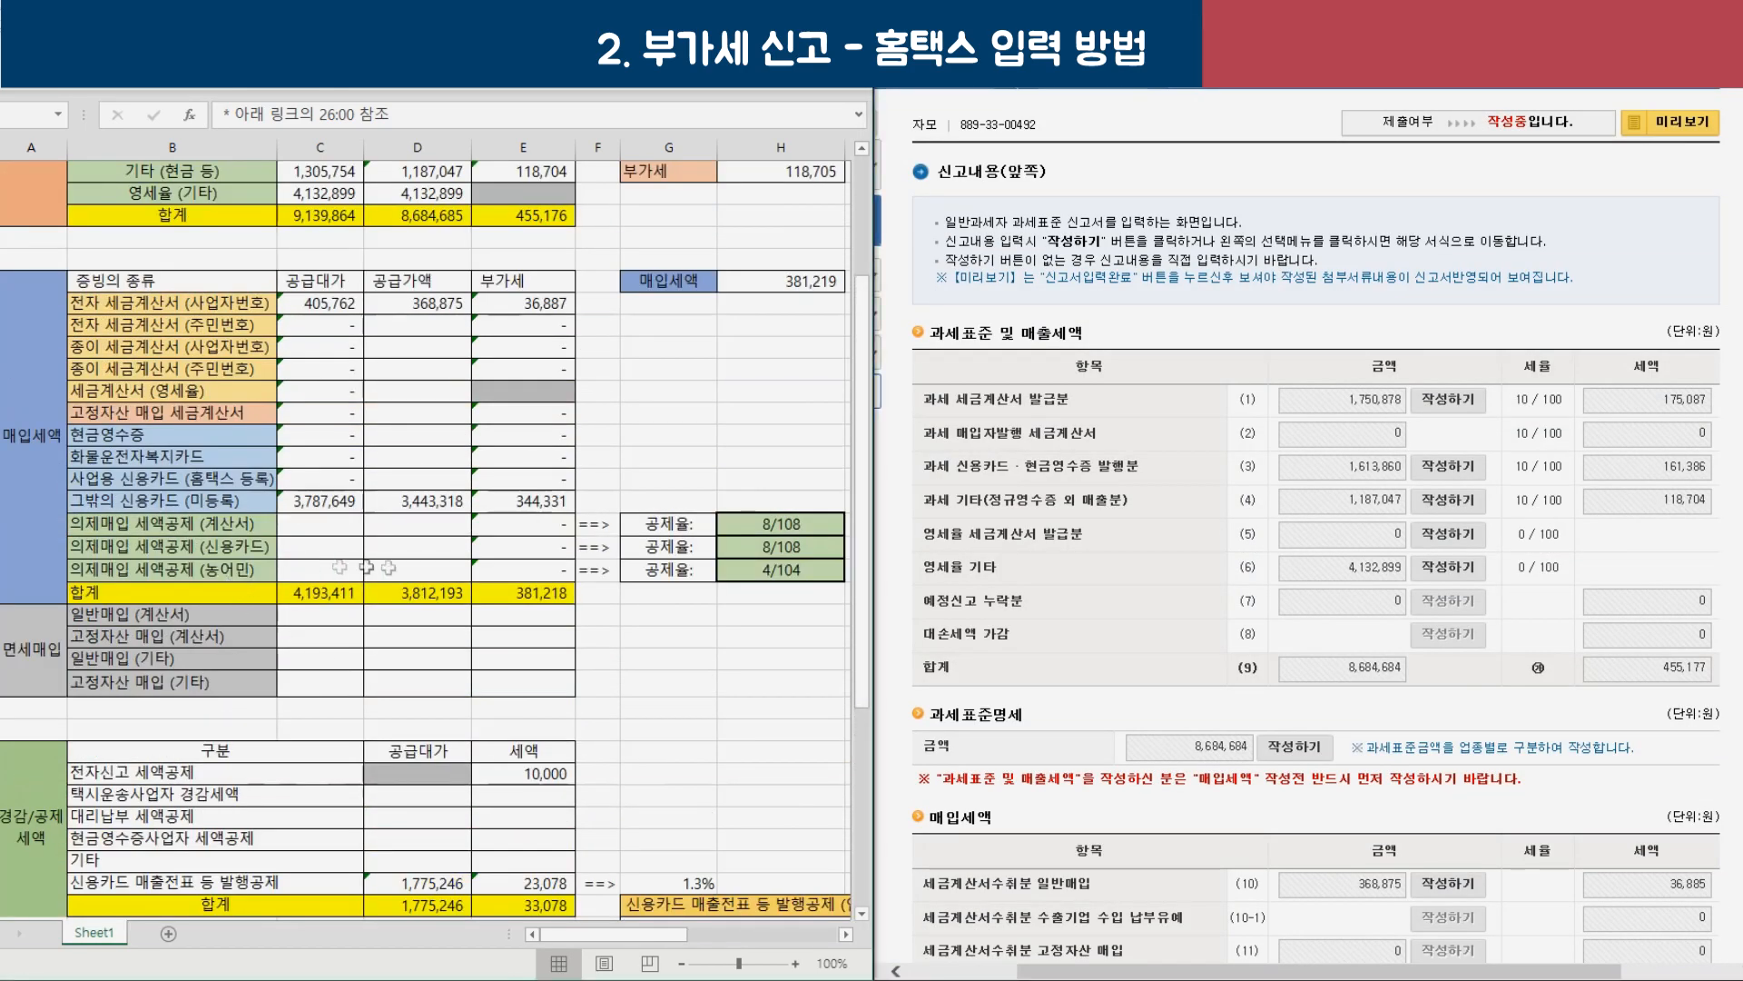
left_click_drag(365, 566, 299, 501)
left_click_drag(508, 570, 196, 317)
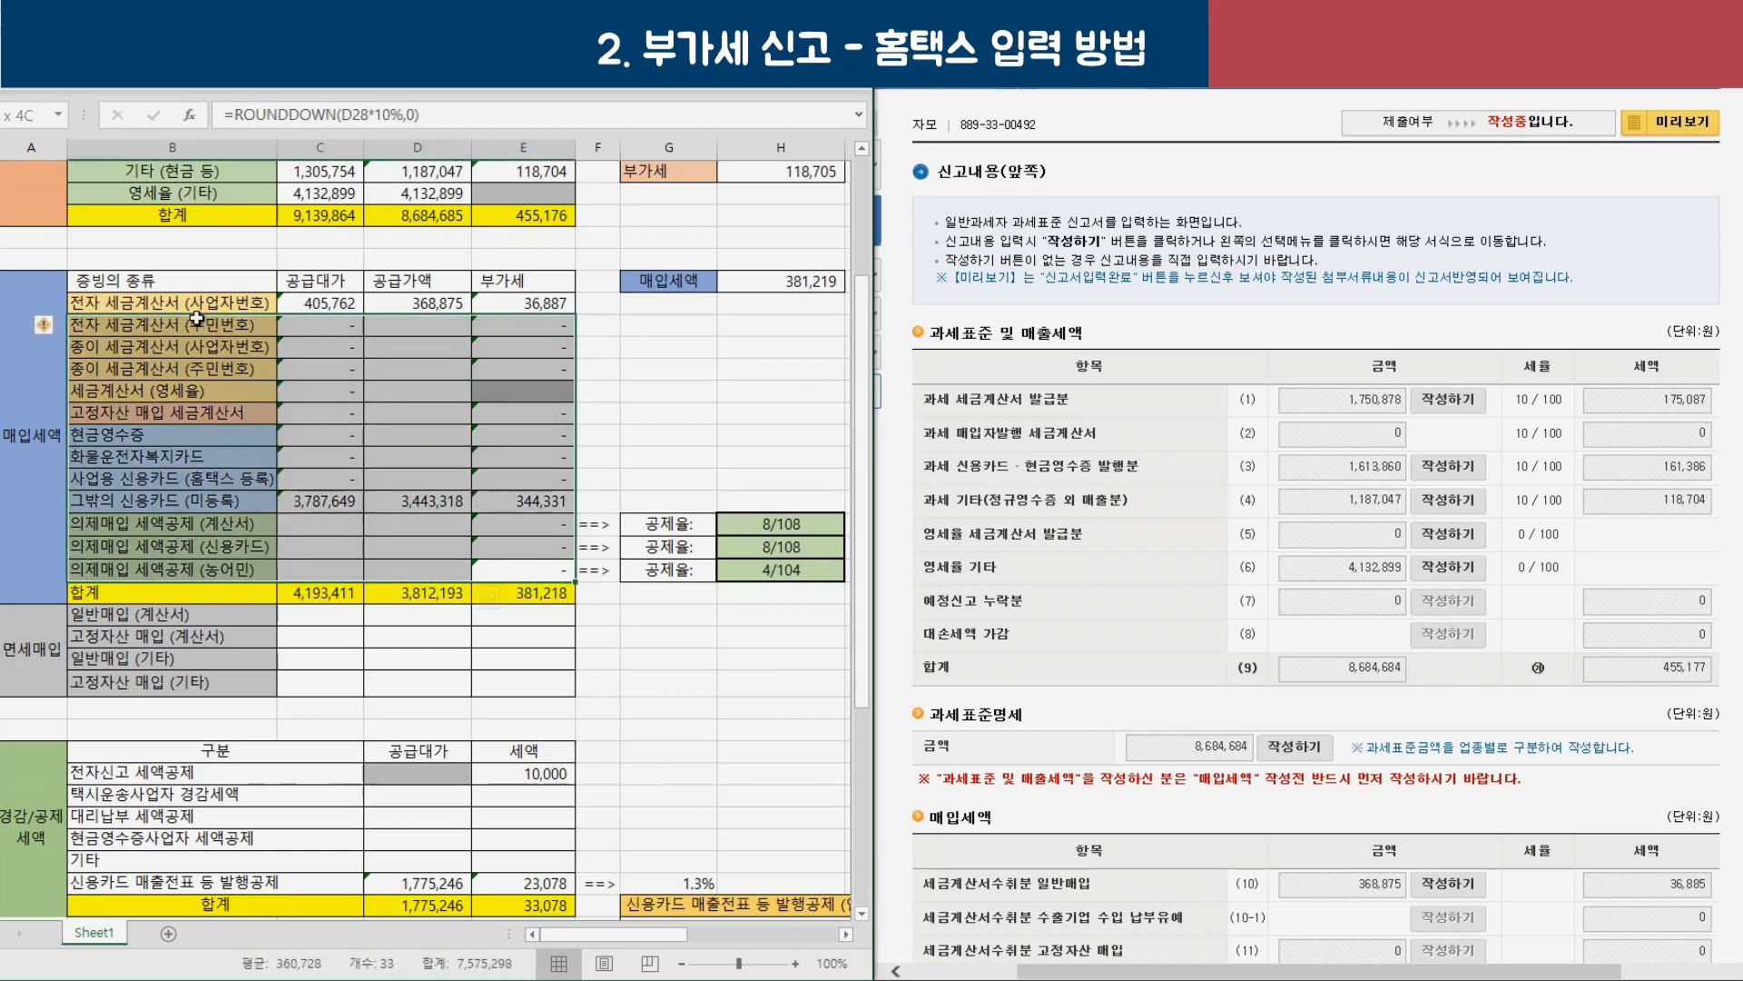
scroll(1321, 544, "down", 3)
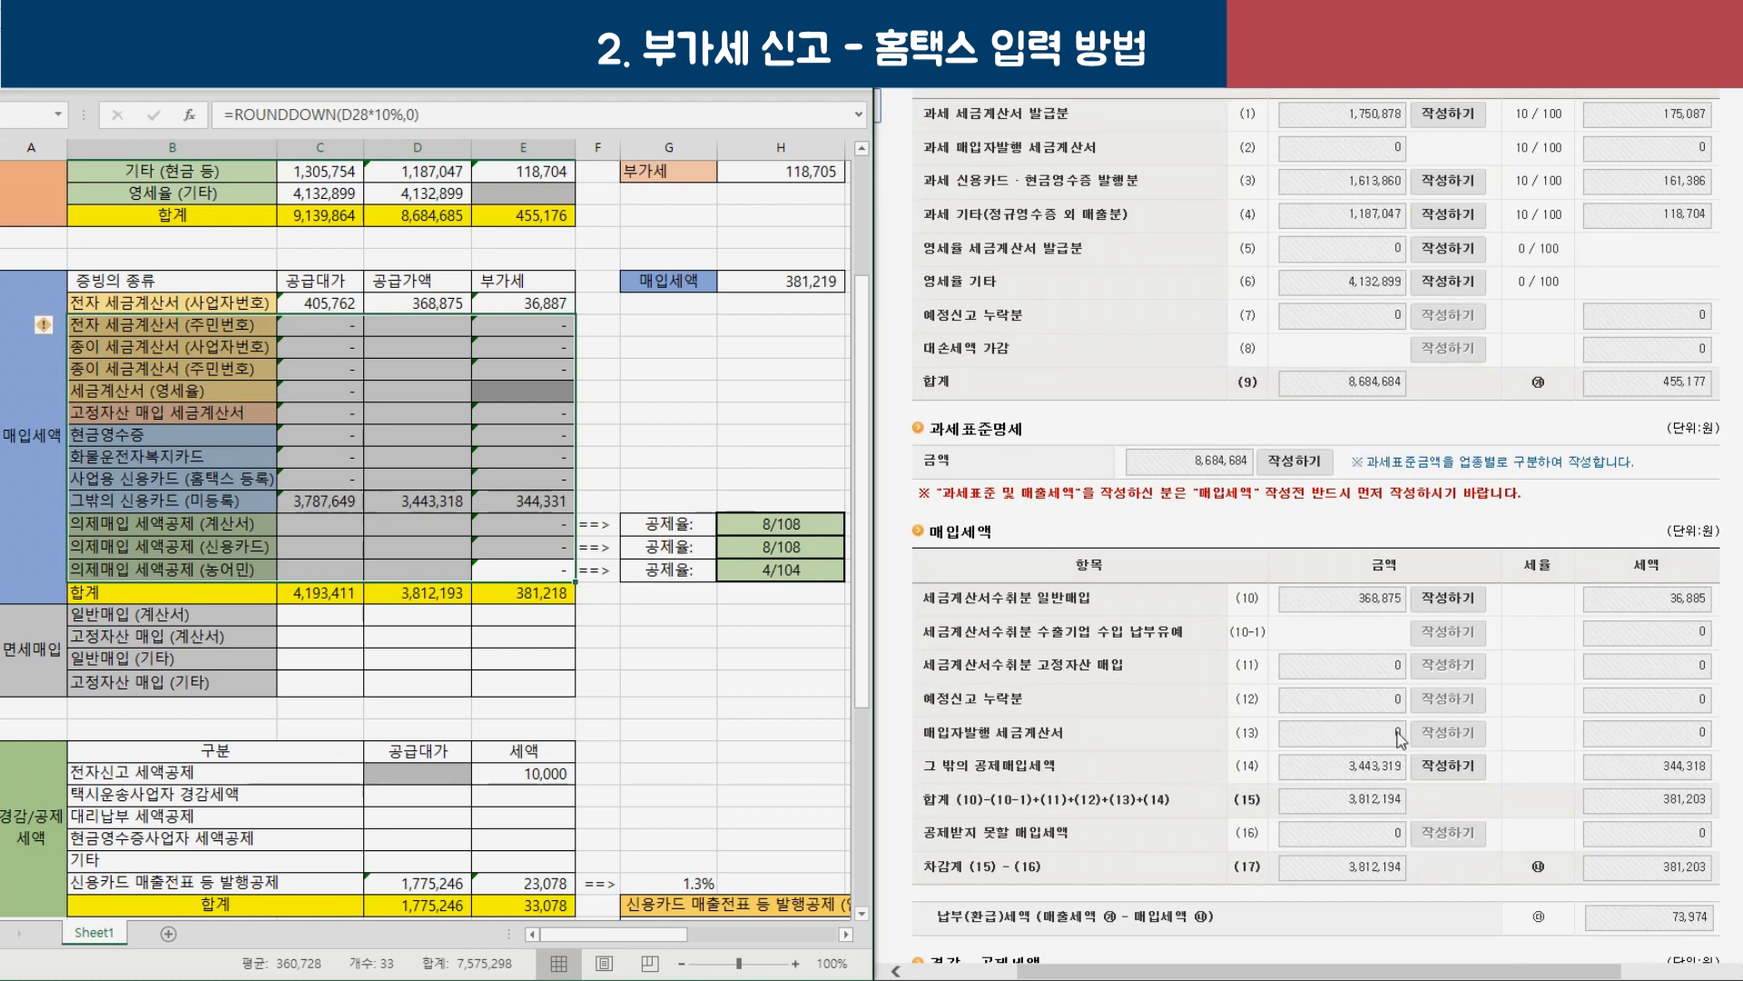
scroll(1401, 739, "down", 2)
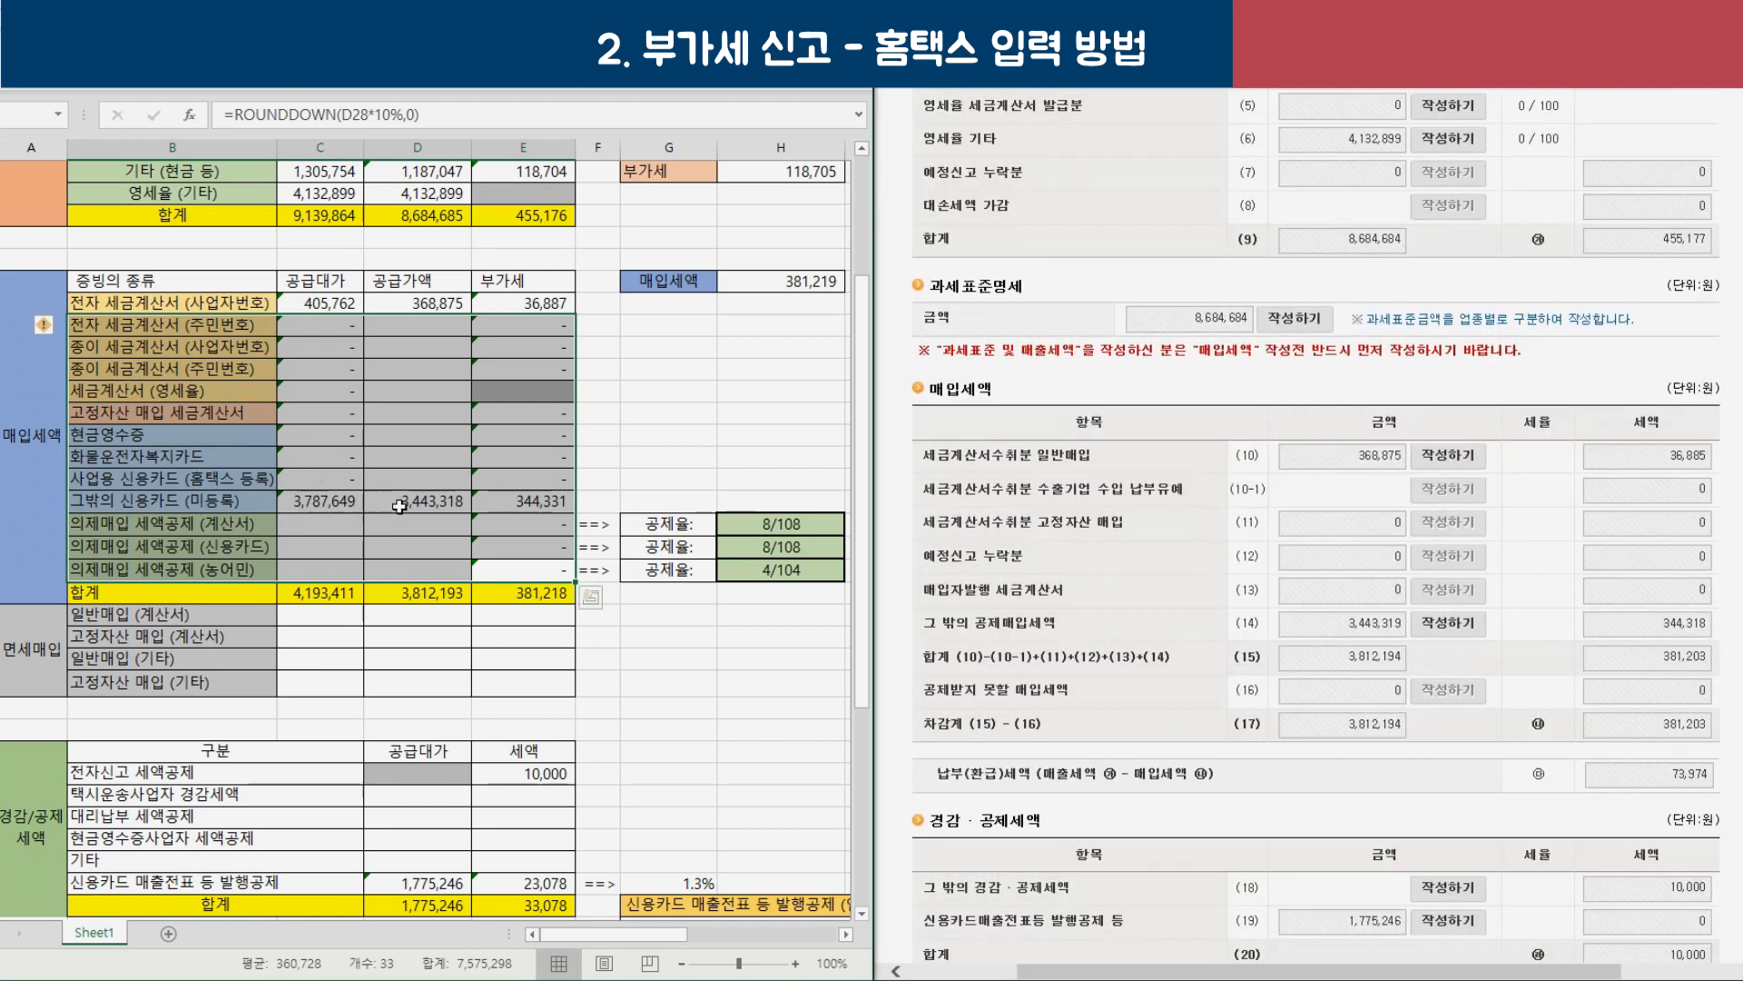
left_click(420, 502)
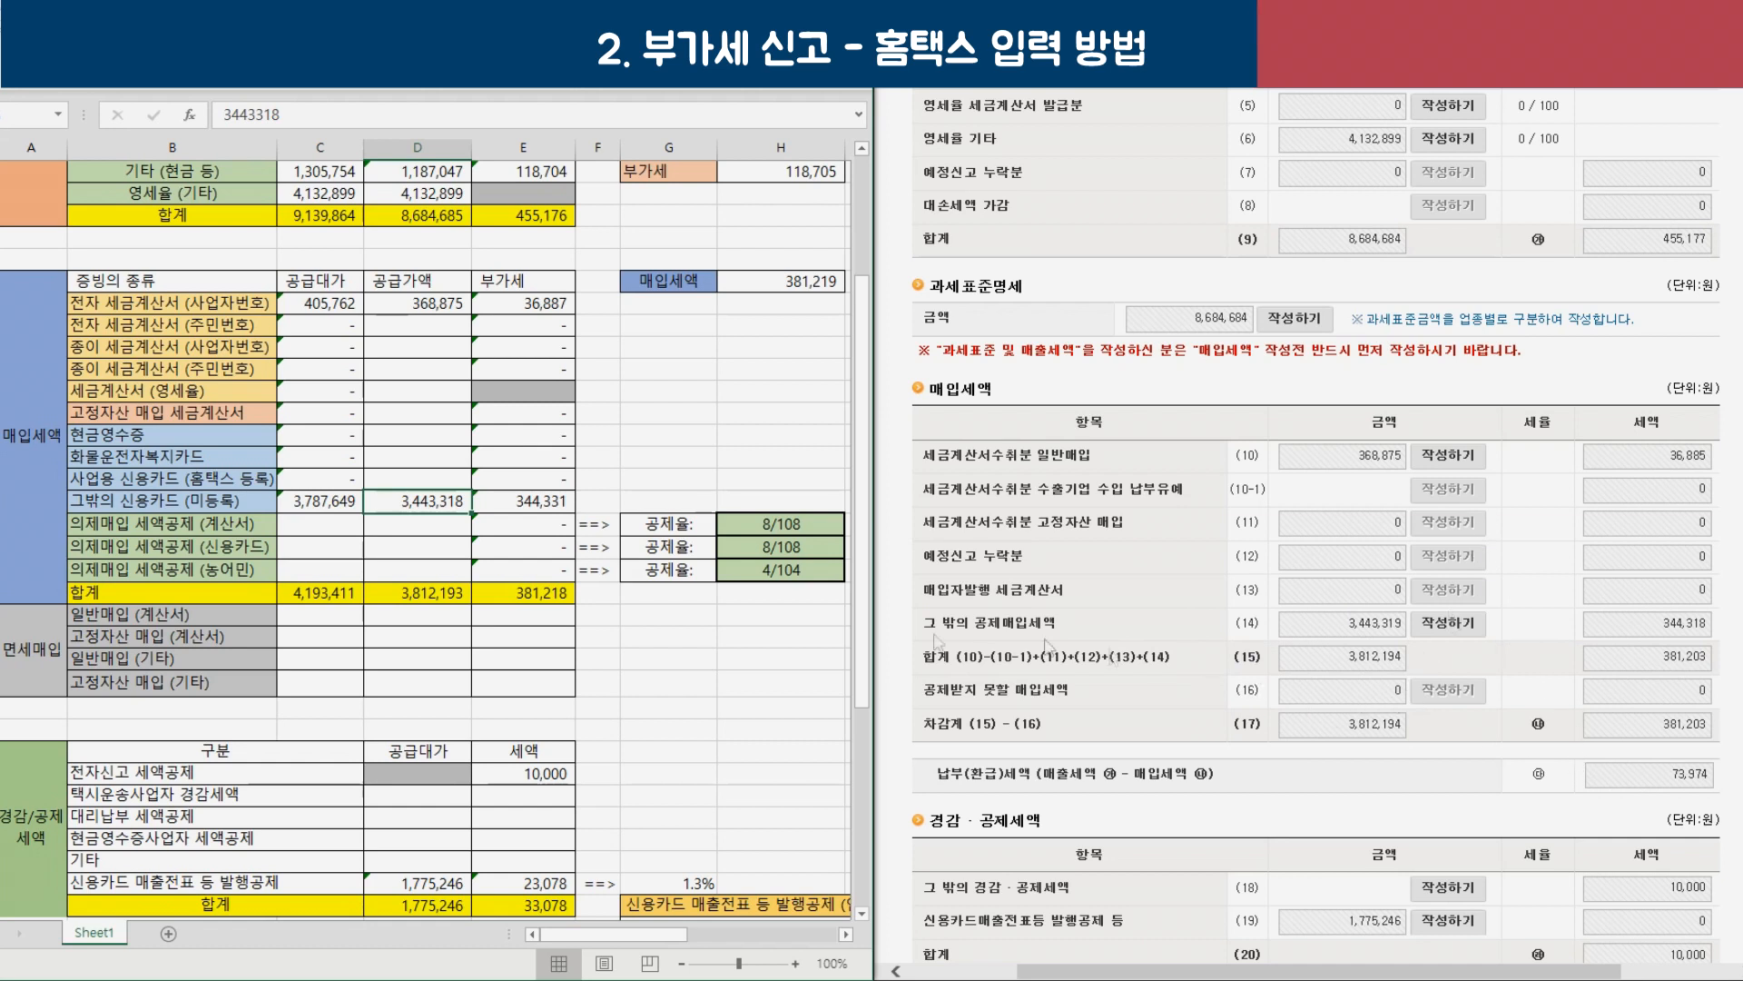
left_click(525, 596)
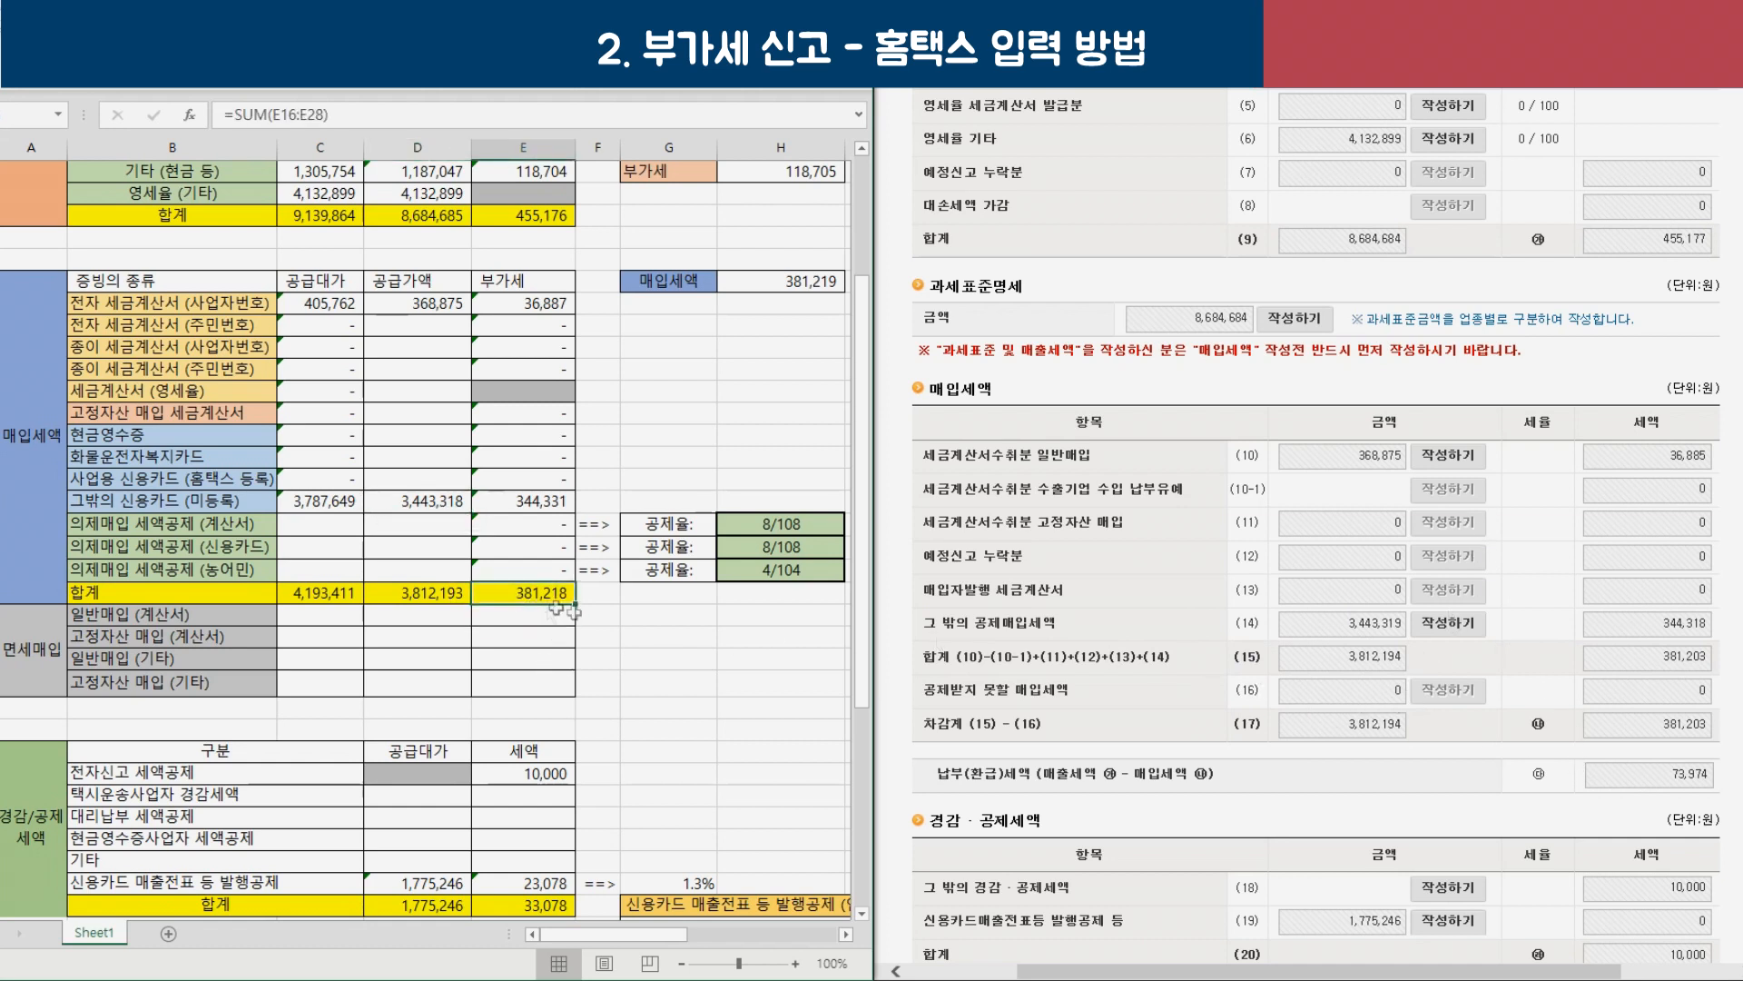
left_click(1661, 737)
left_click_drag(1694, 736, 1711, 736)
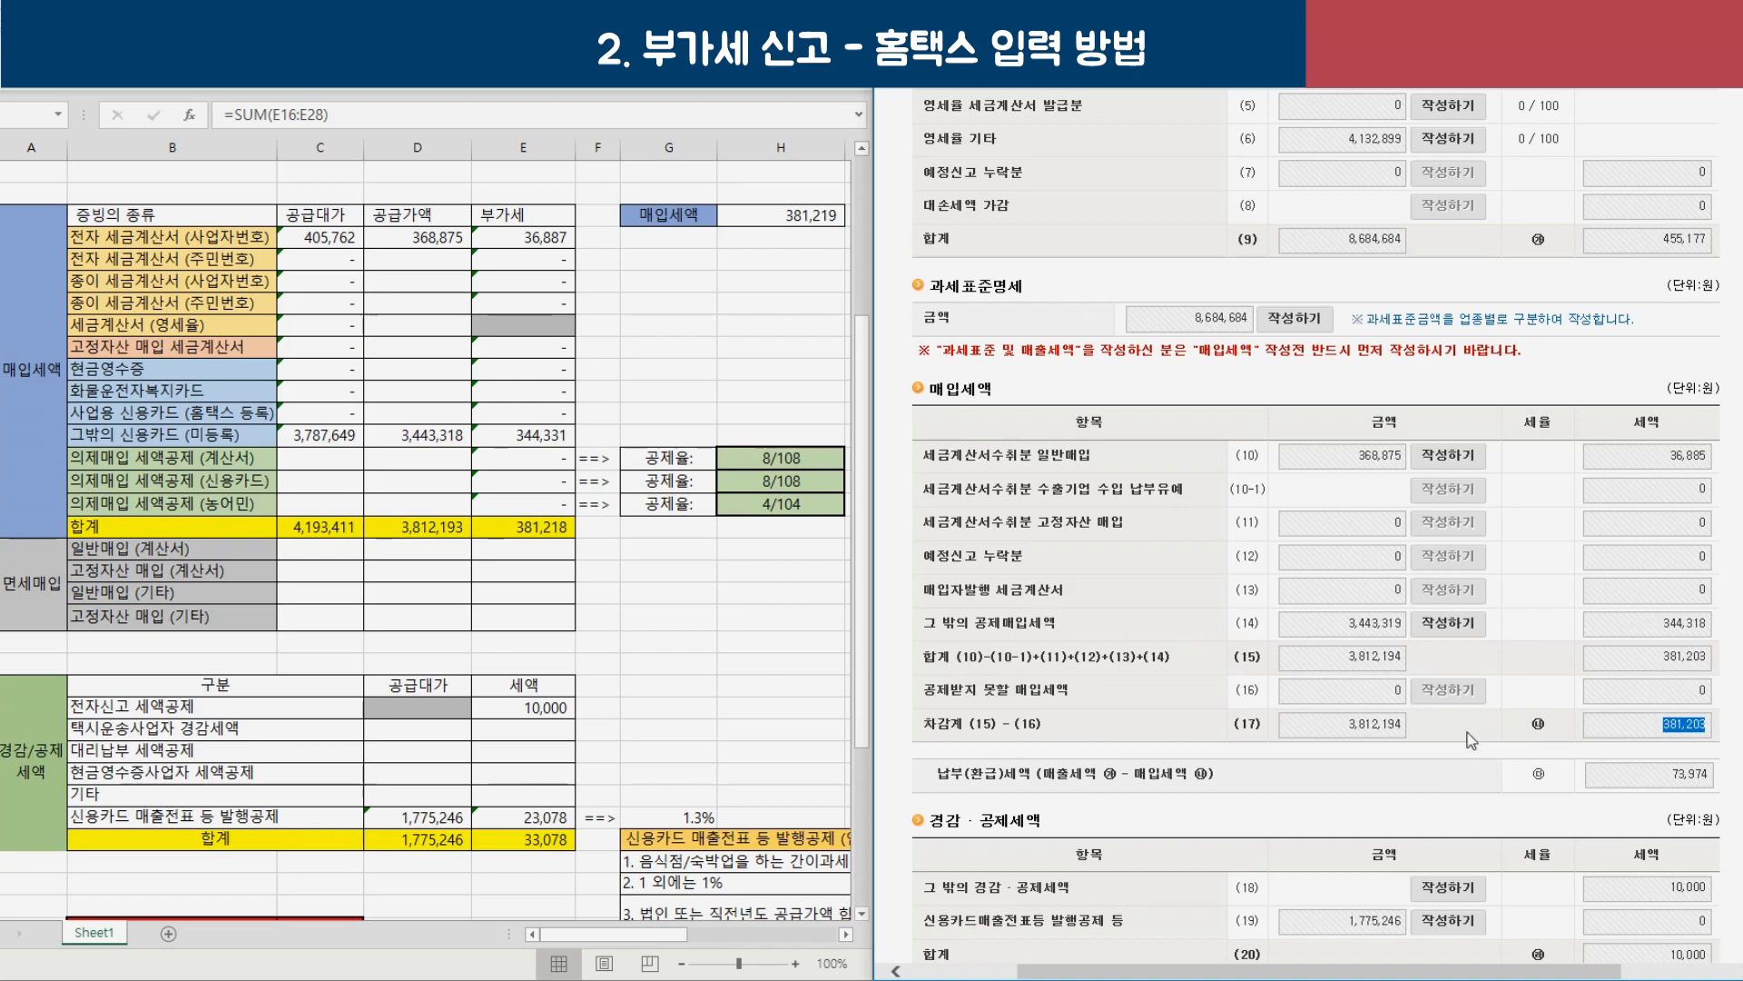
Open the row (18) other tax reductions and deductions statement.
scroll(1356, 690, "down", 6)
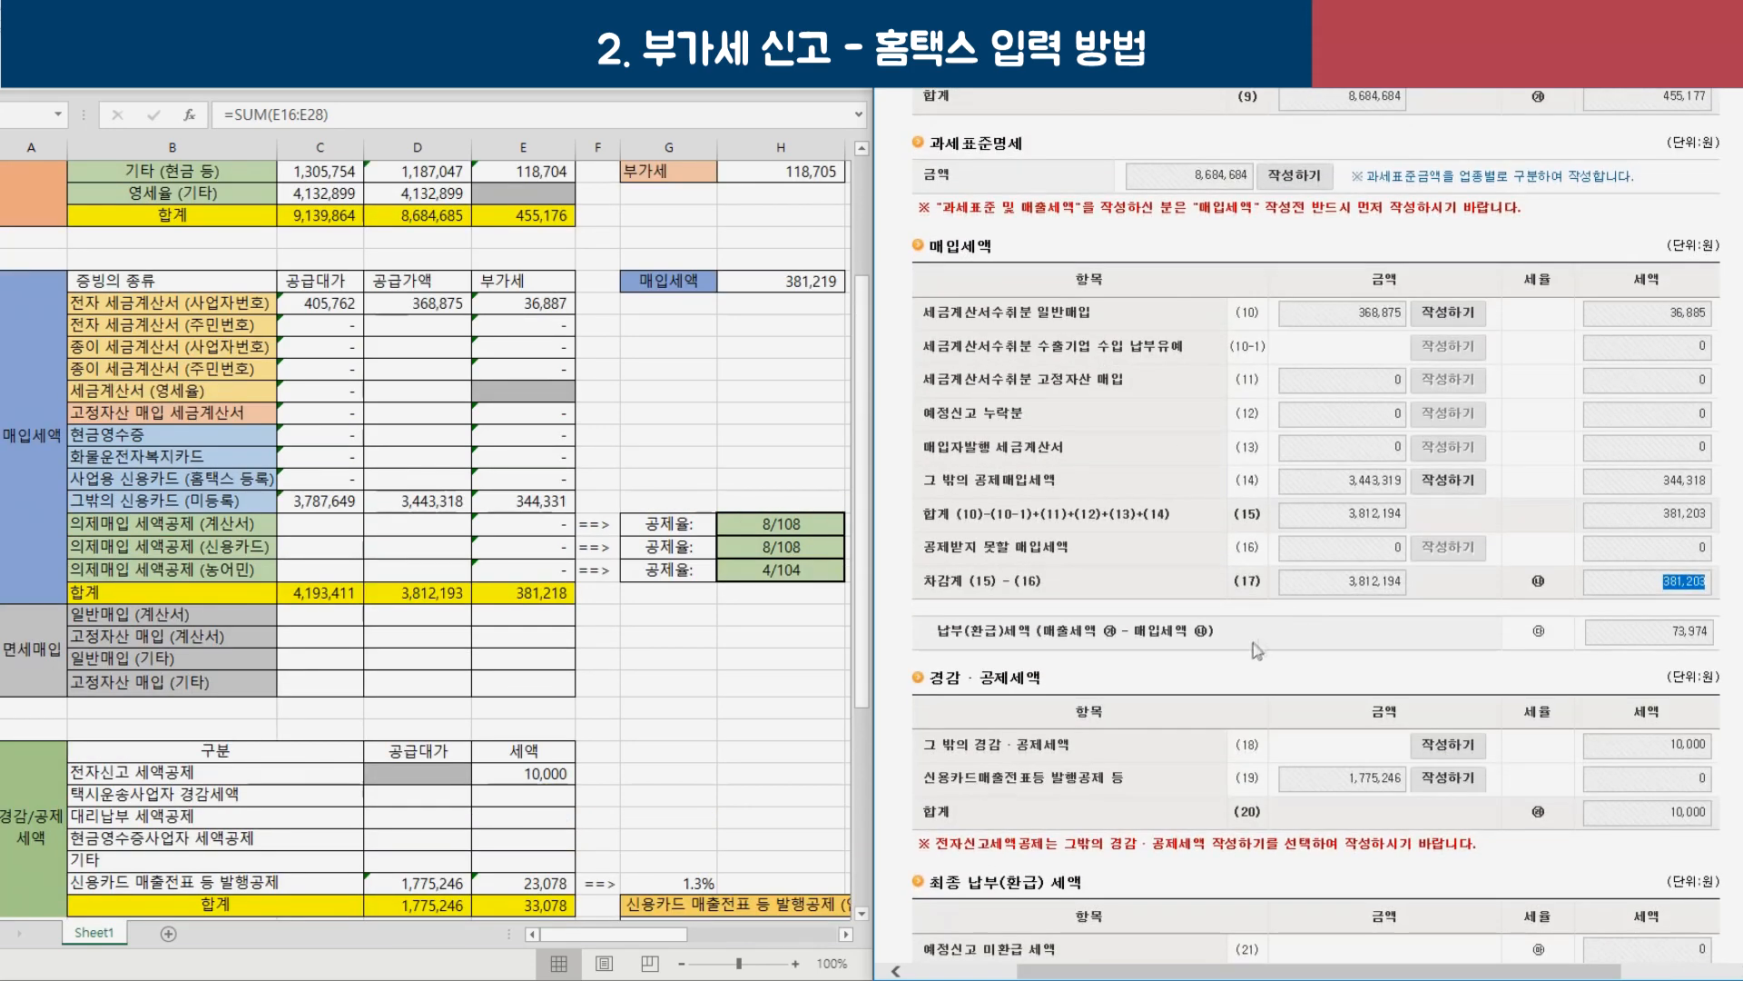
scroll(435, 715, "down", 2)
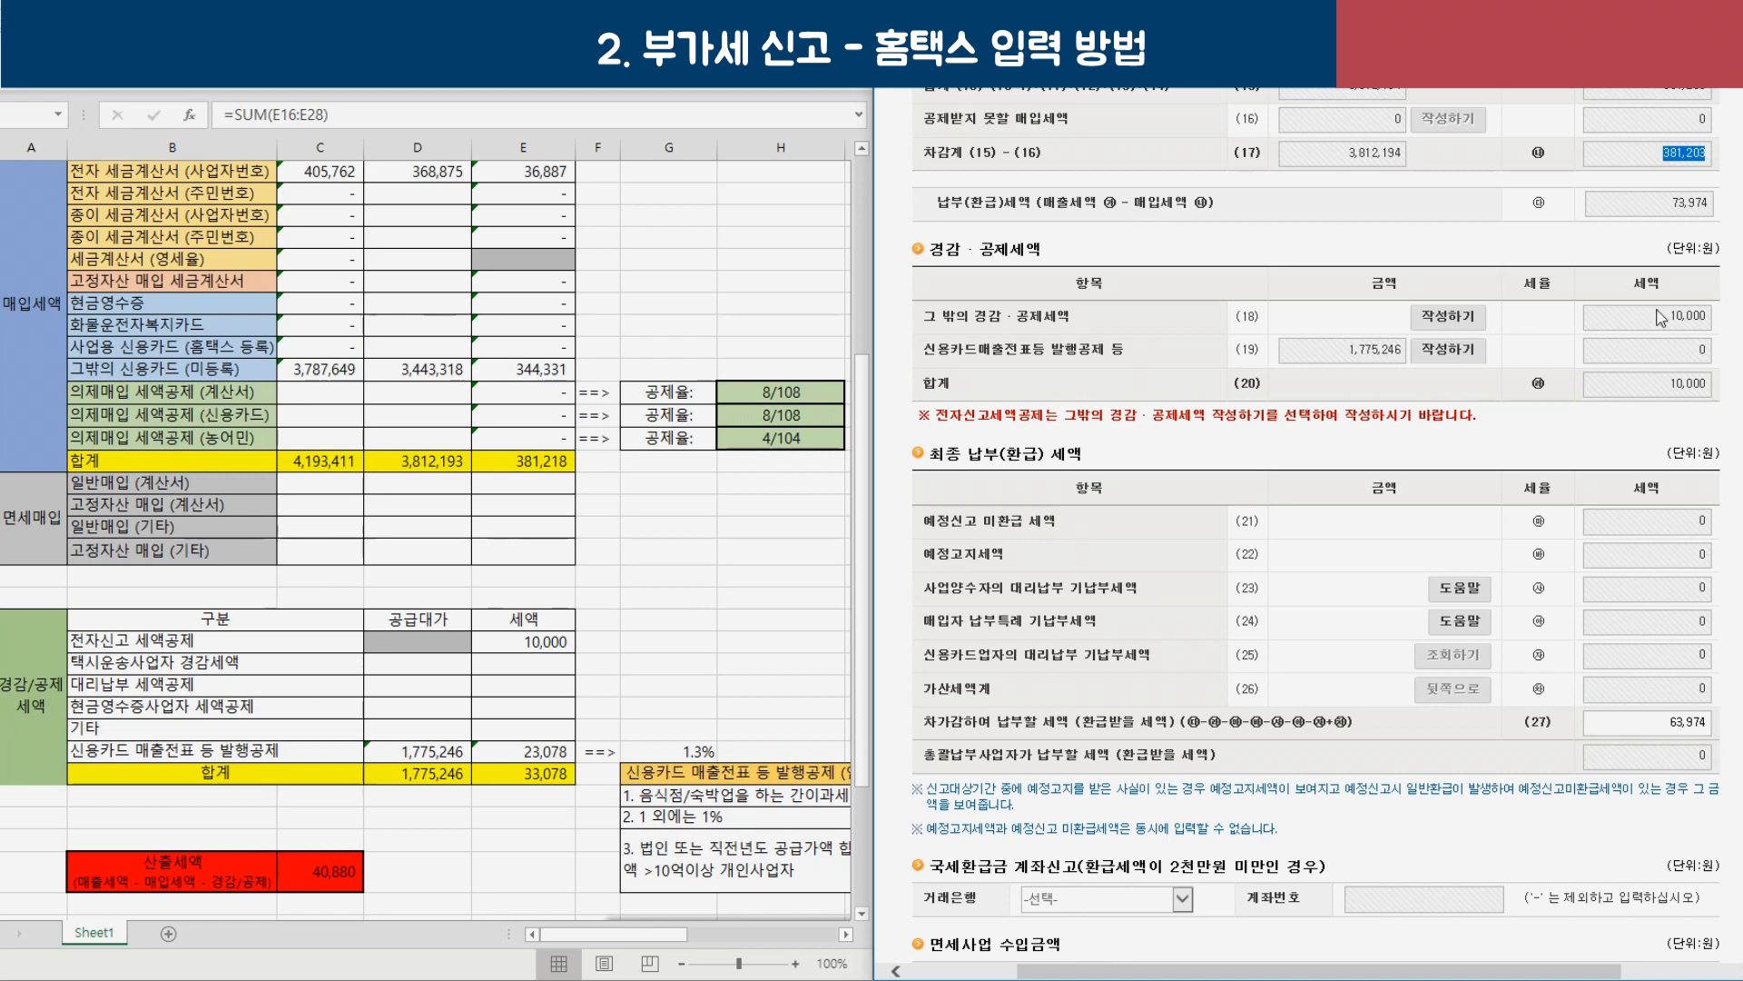
left_click(1449, 316)
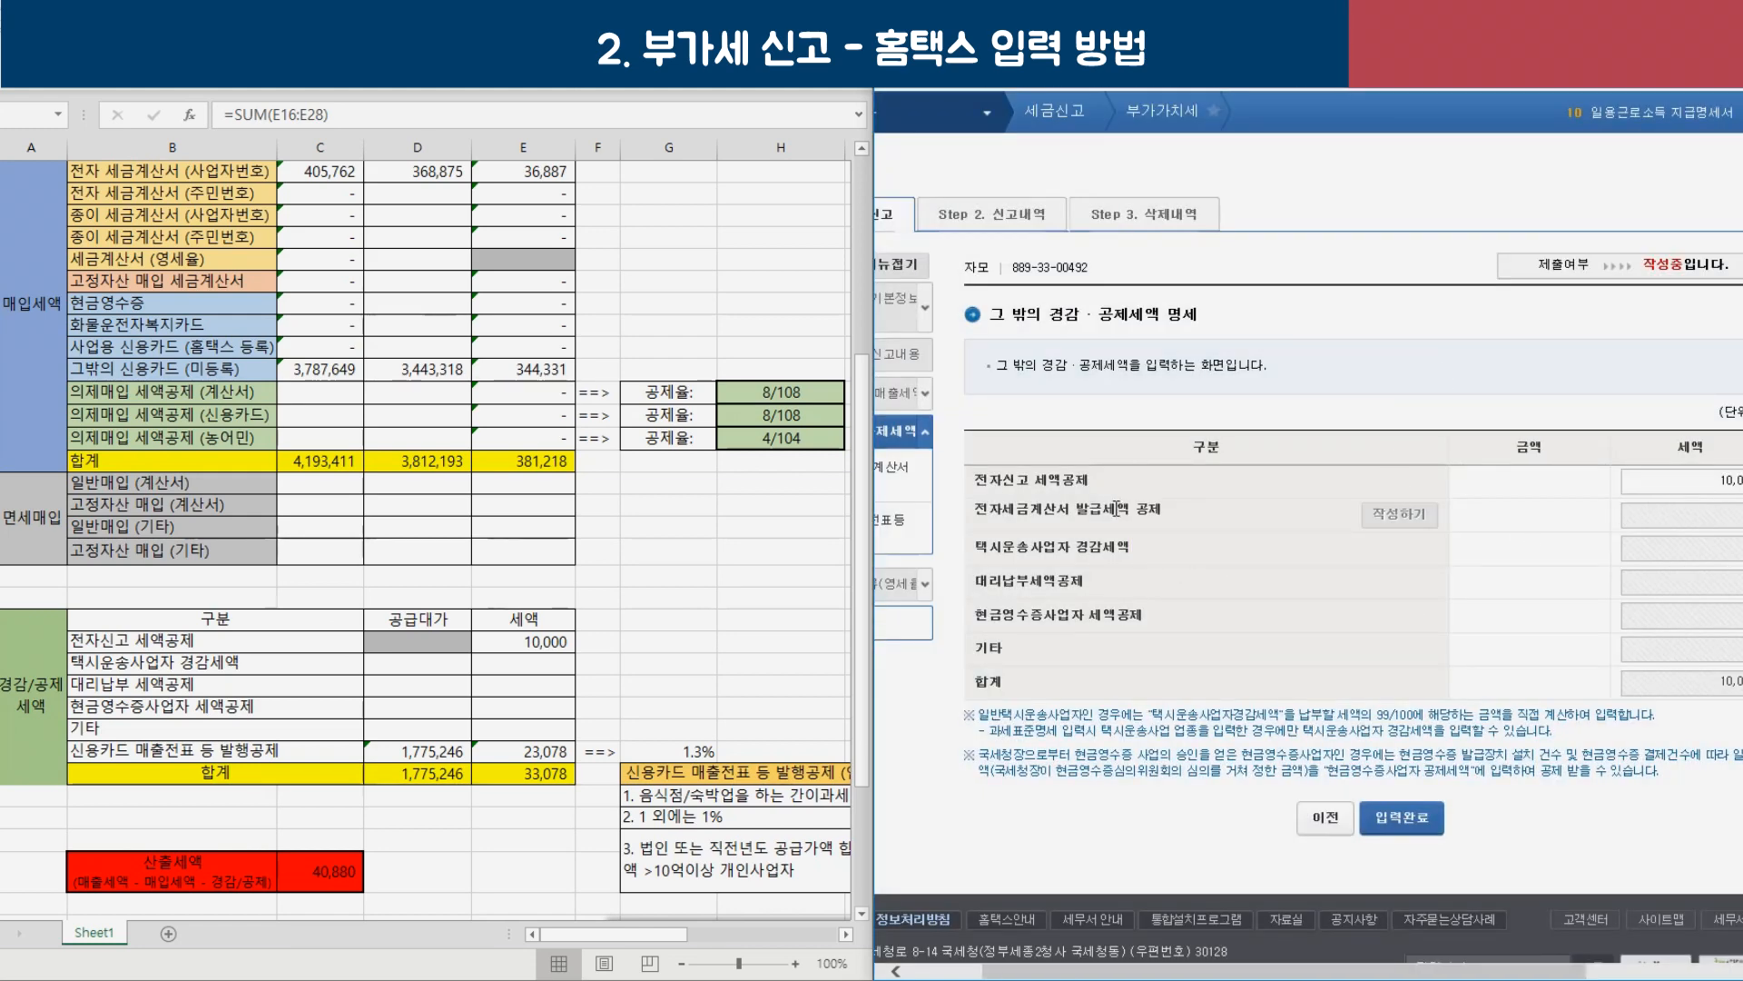
Save the 10,000 e-filing credit and sum card plus cash receipt sales to 1,775,246 in Excel.
left_click(1402, 817)
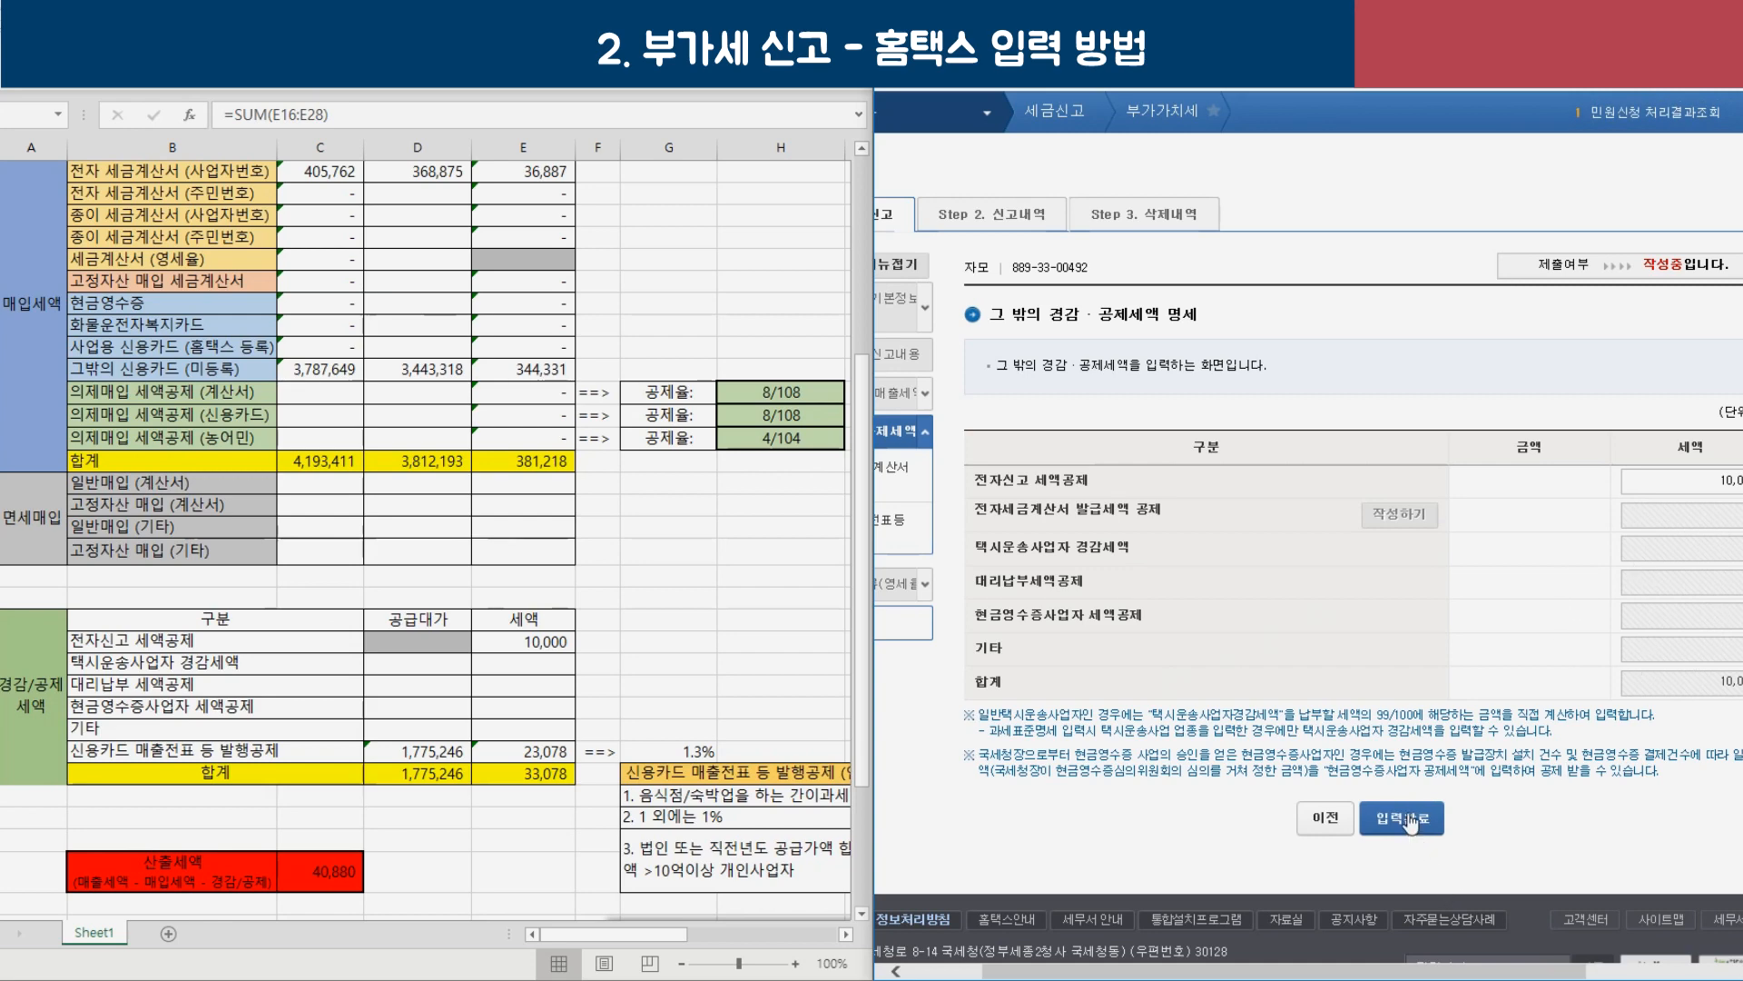
left_click(1034, 446)
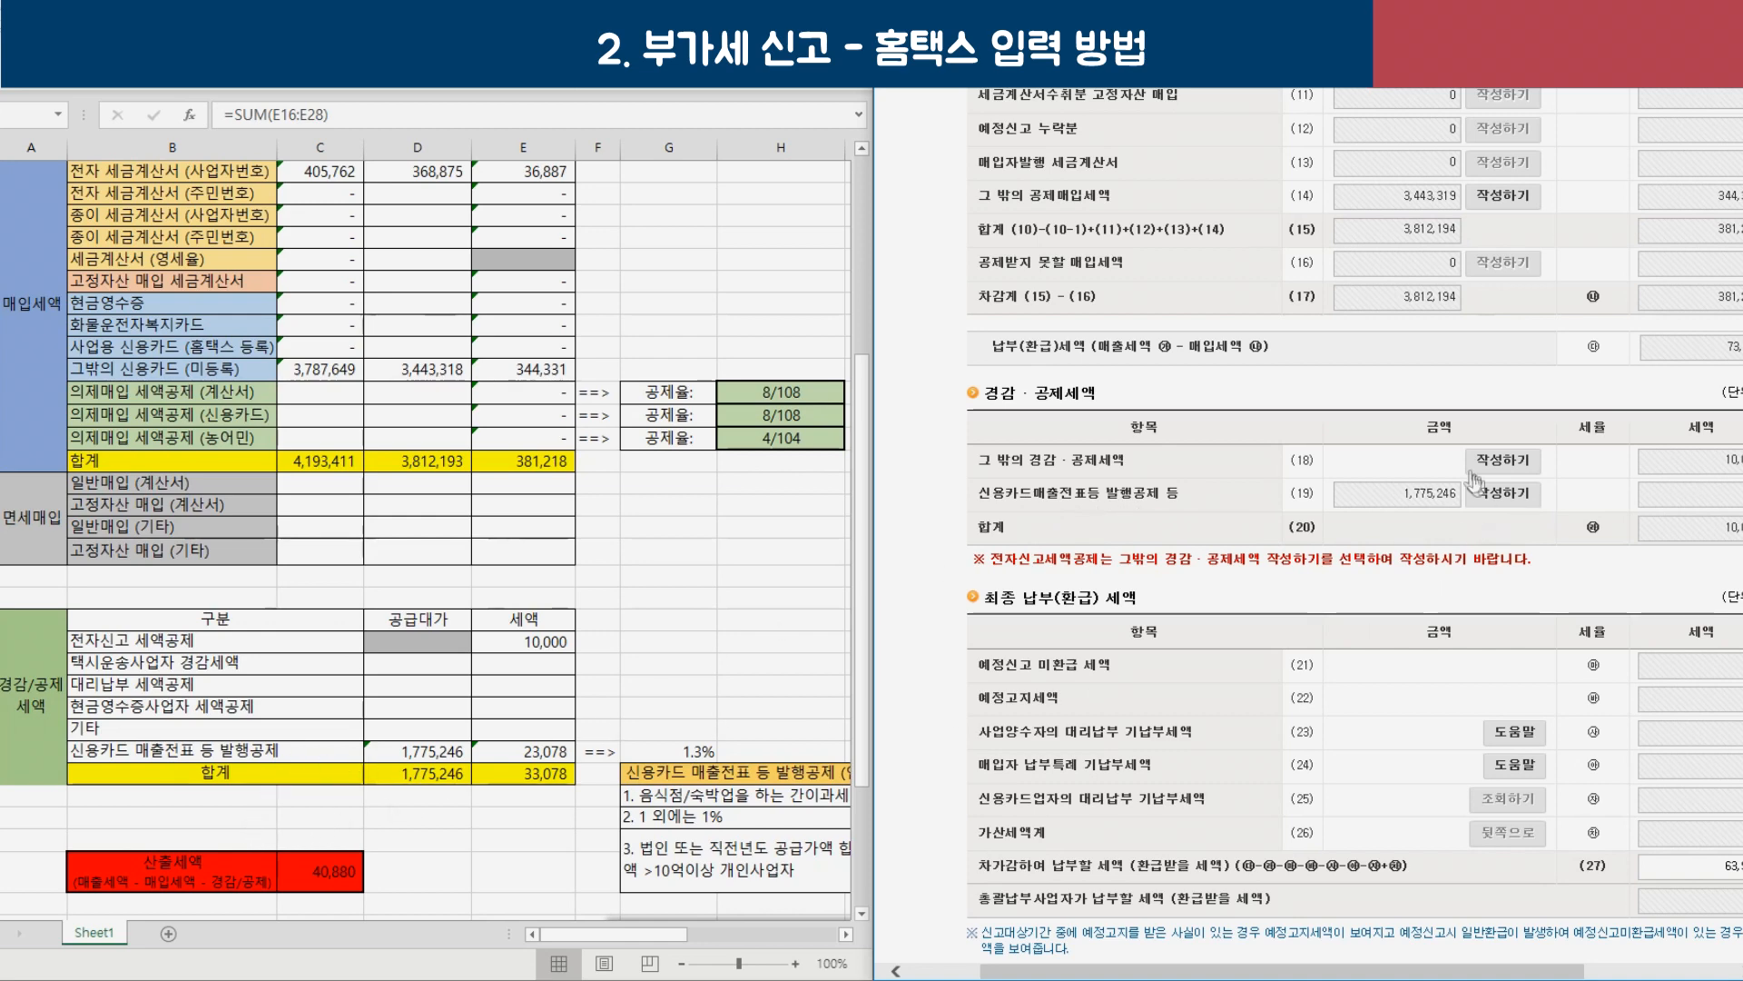
scroll(1417, 459, "up", 2)
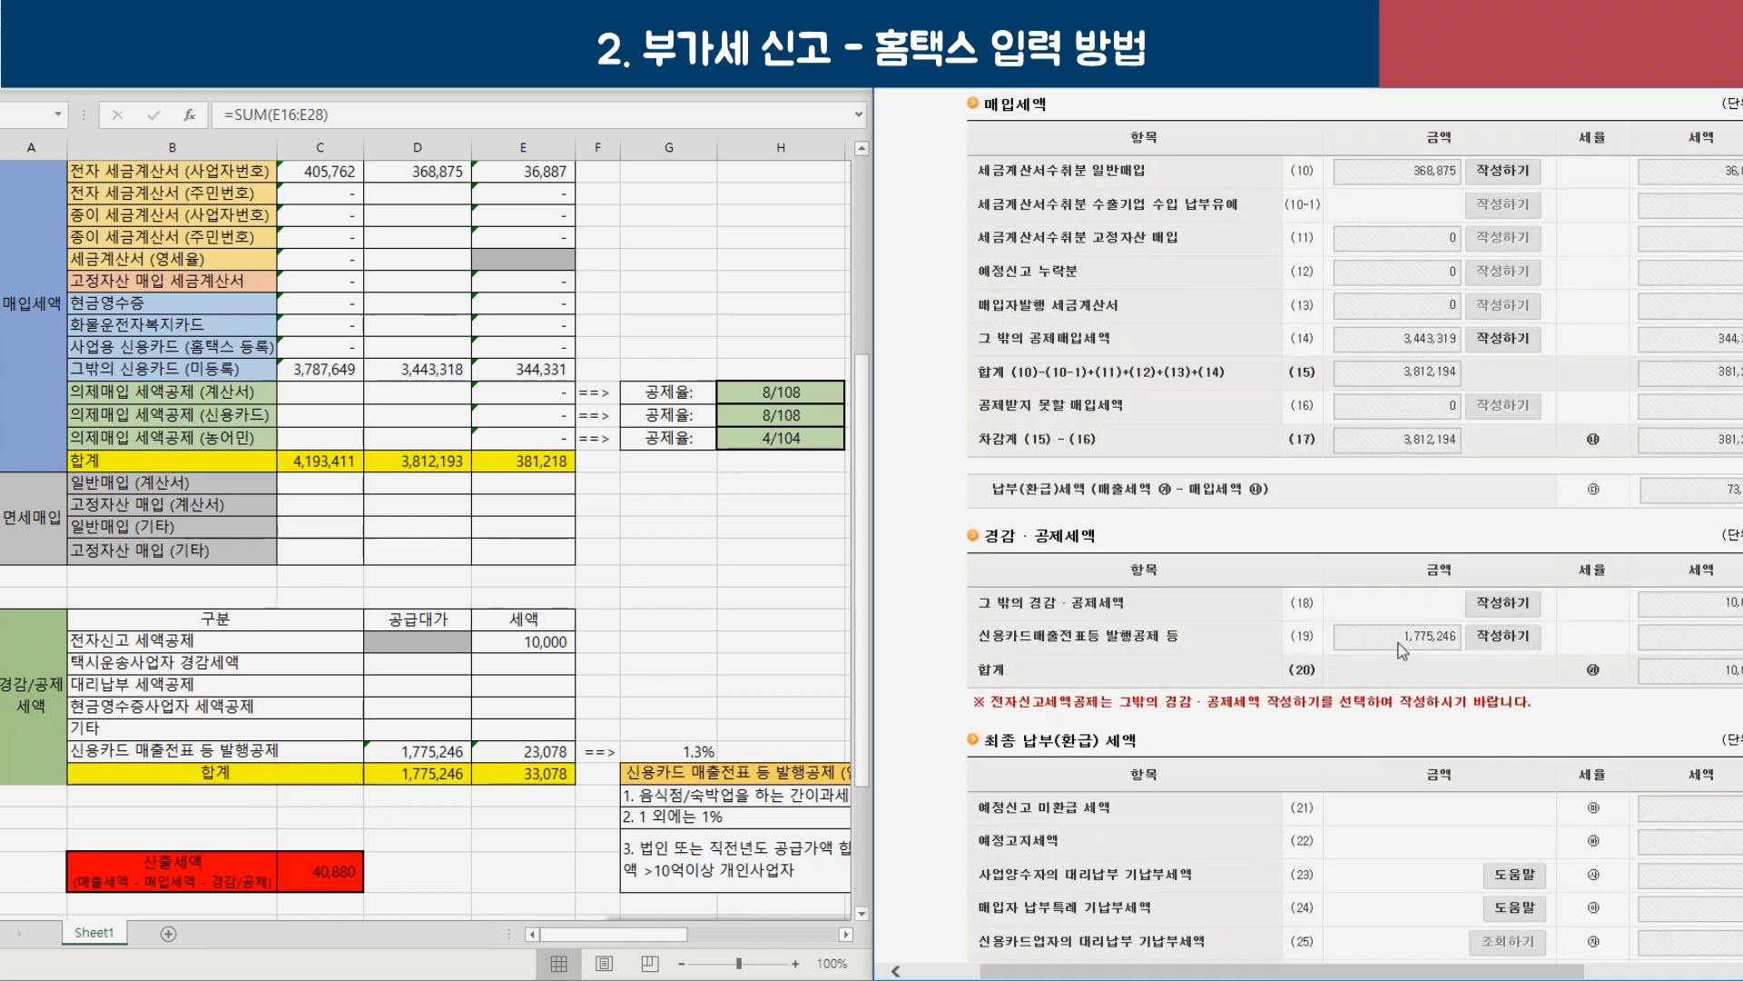
scroll(1403, 648, "down", 2)
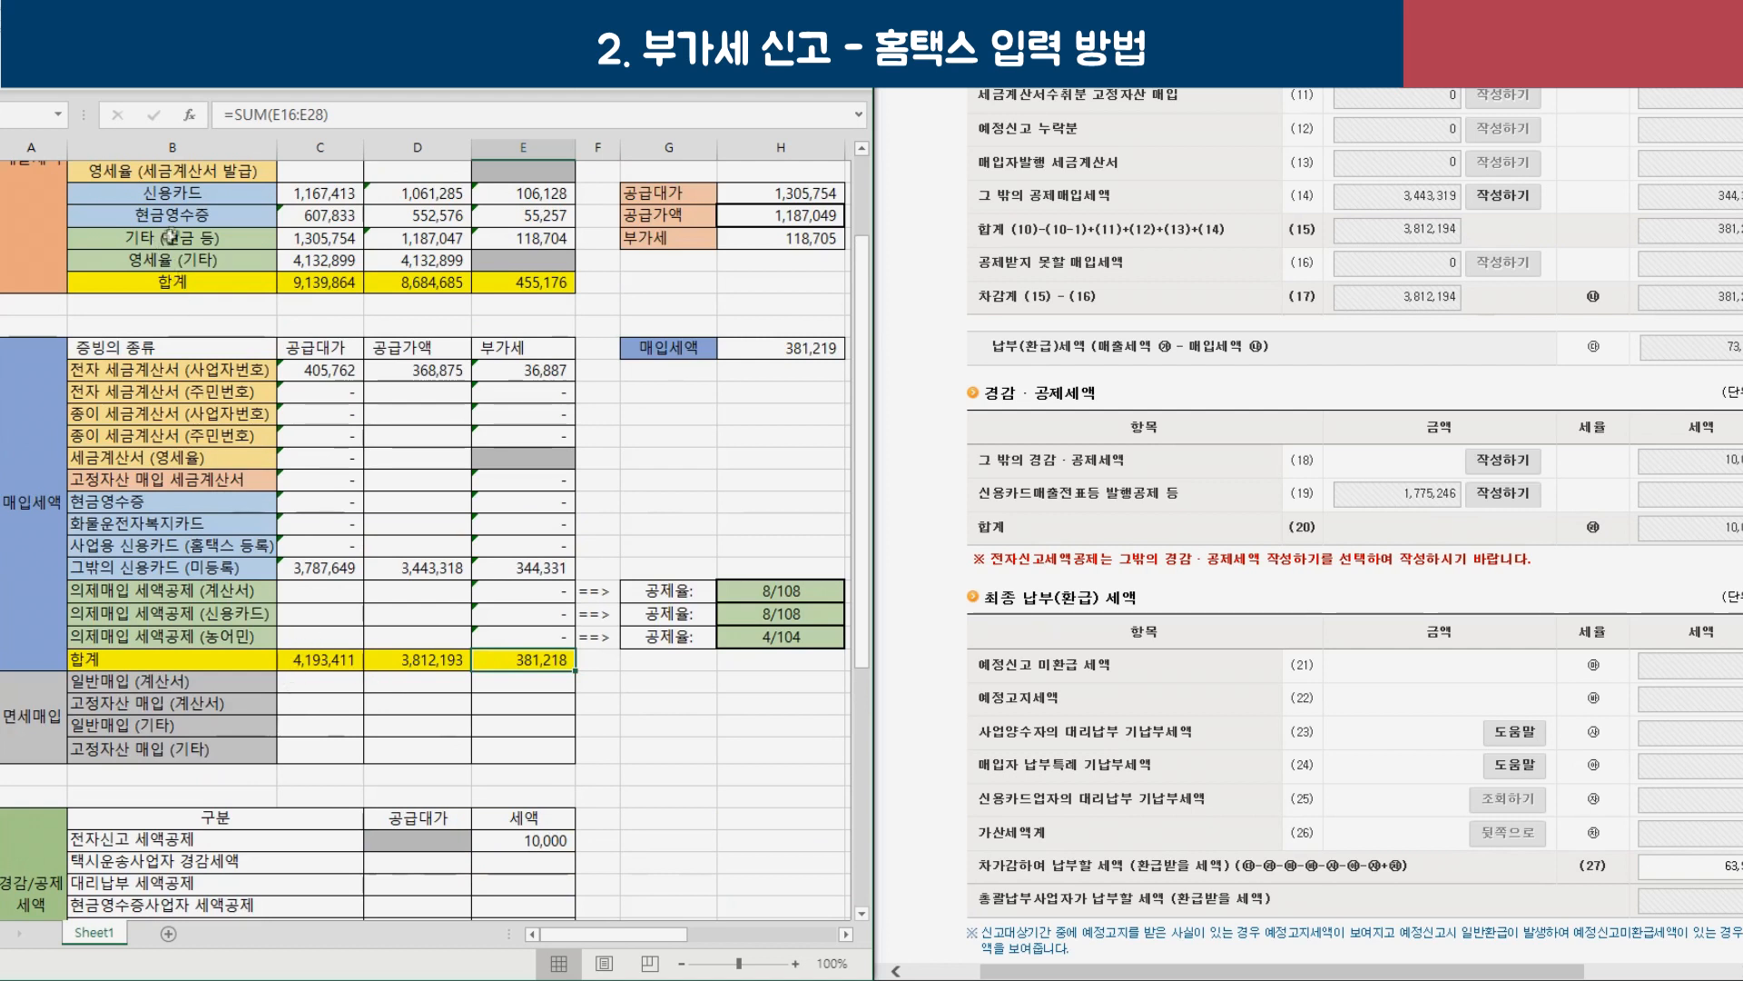
left_click(181, 193)
left_click(337, 194)
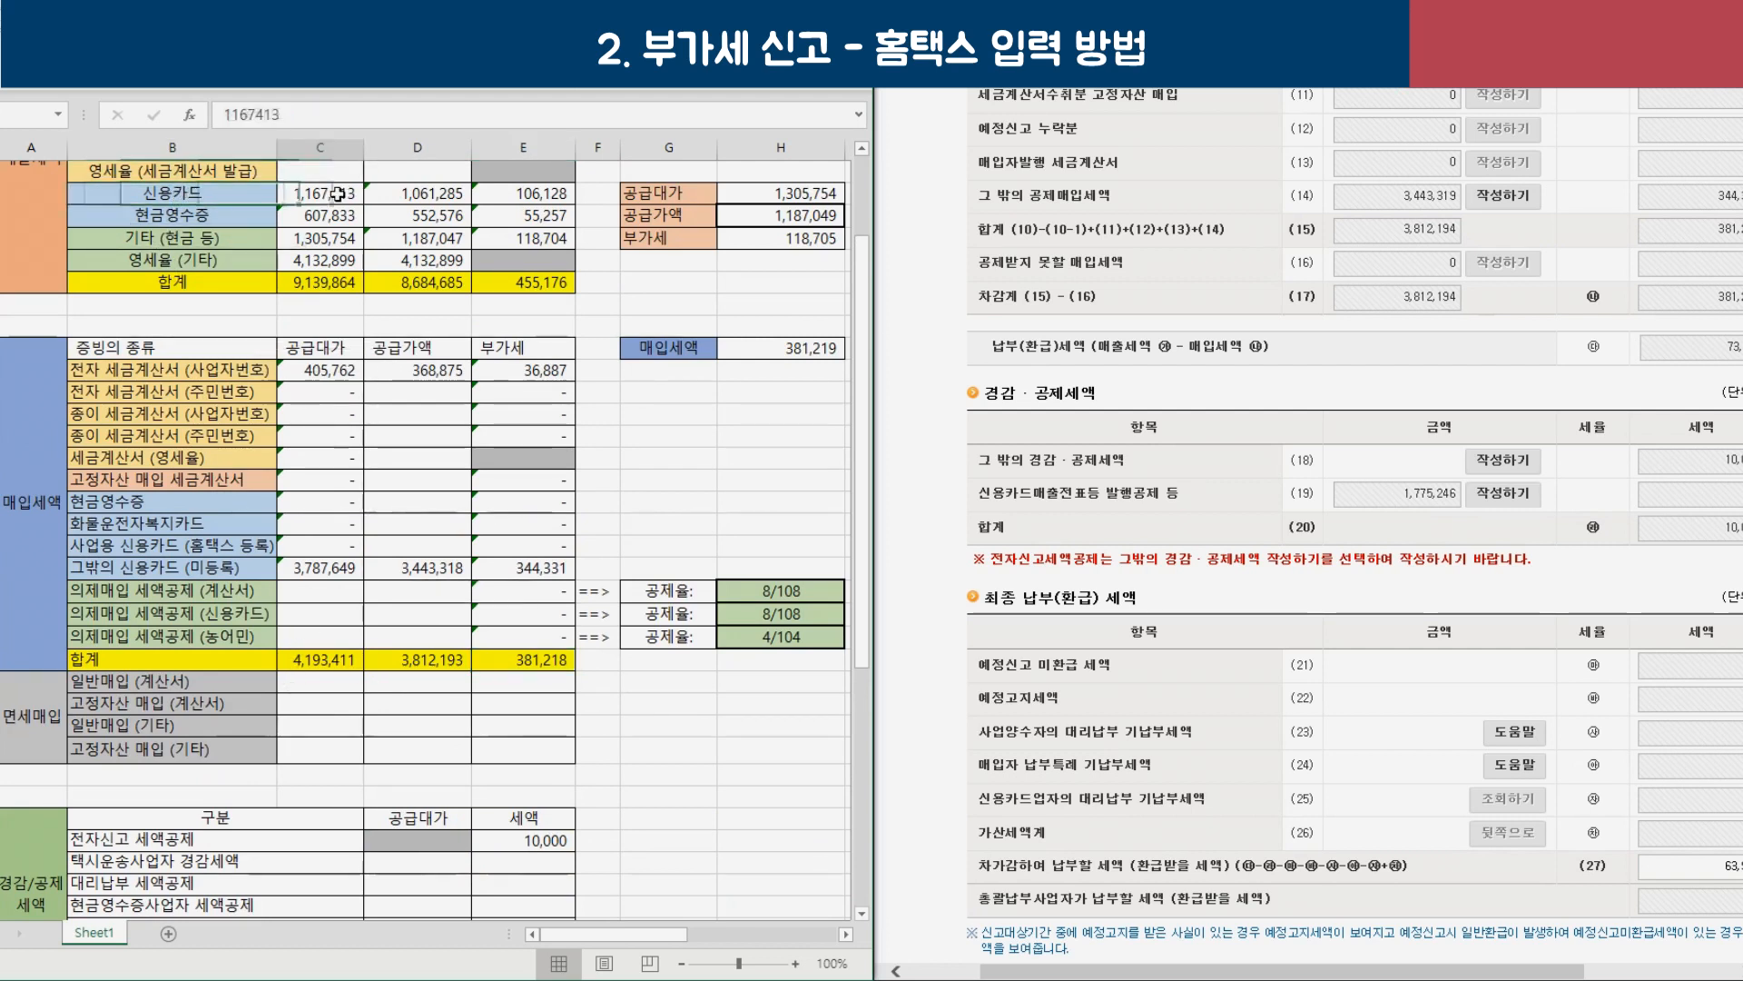
left_click_drag(338, 193, 332, 216)
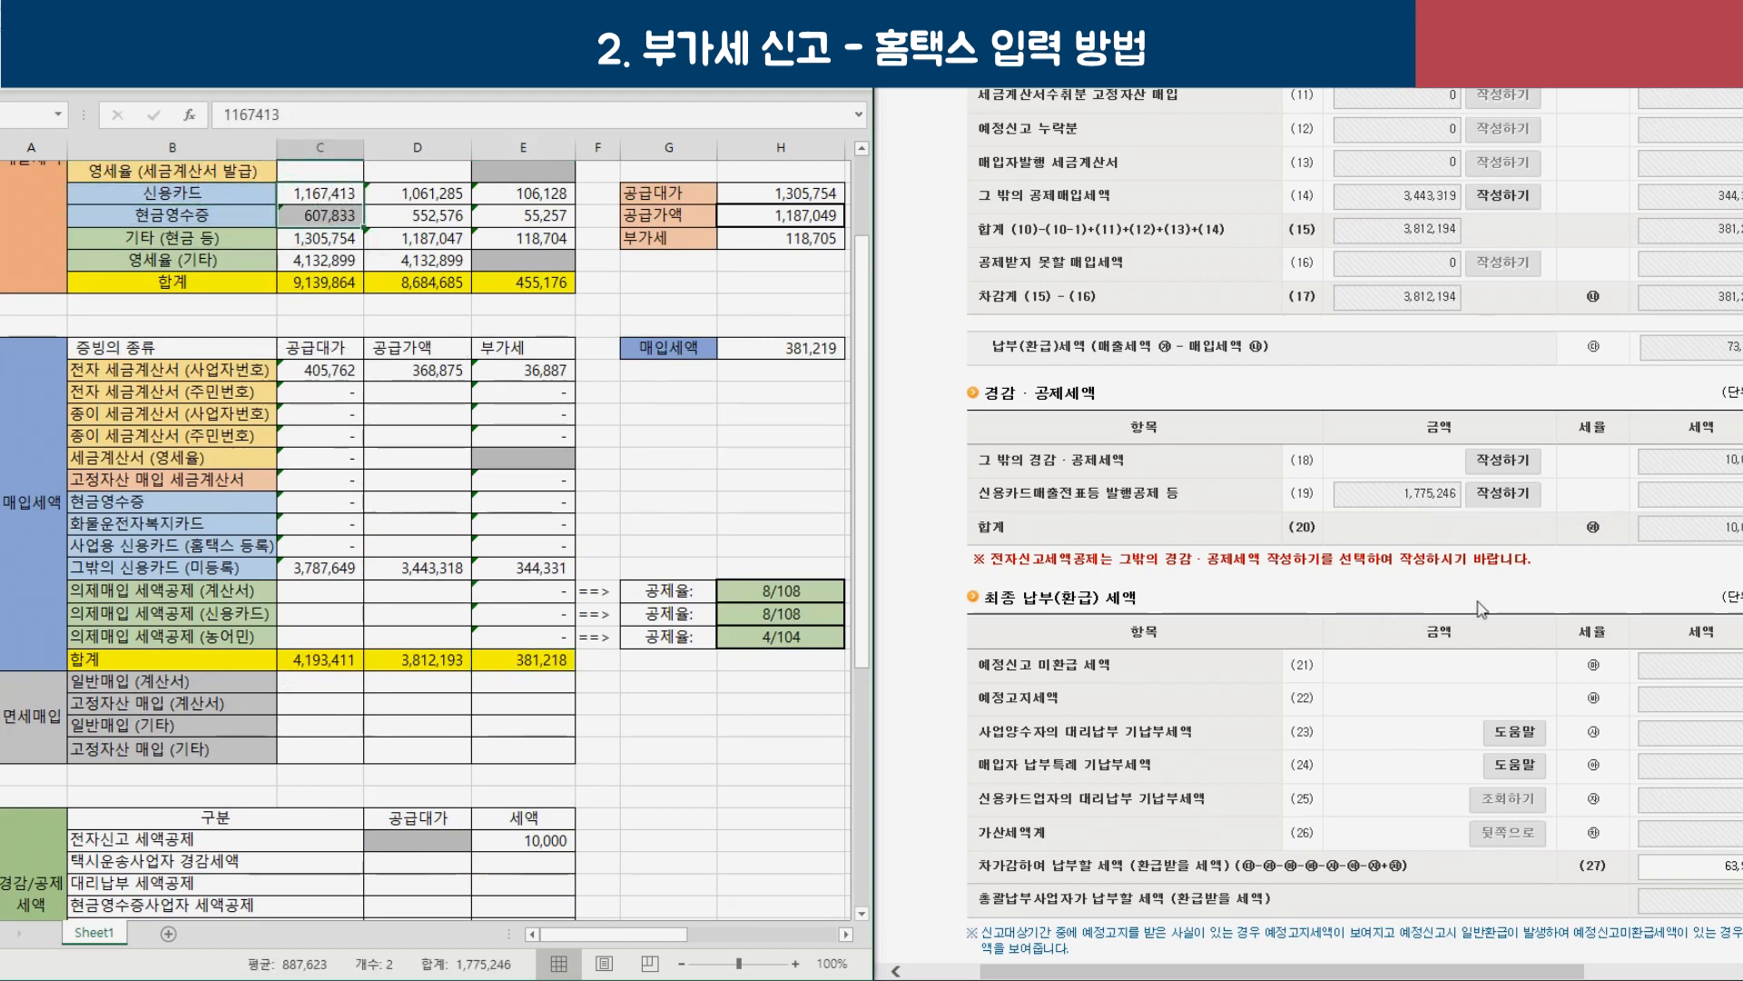
Auto-calculate the row (19) card sales credit of 23,078 on 1,775,246 and save it.
left_click(1491, 497)
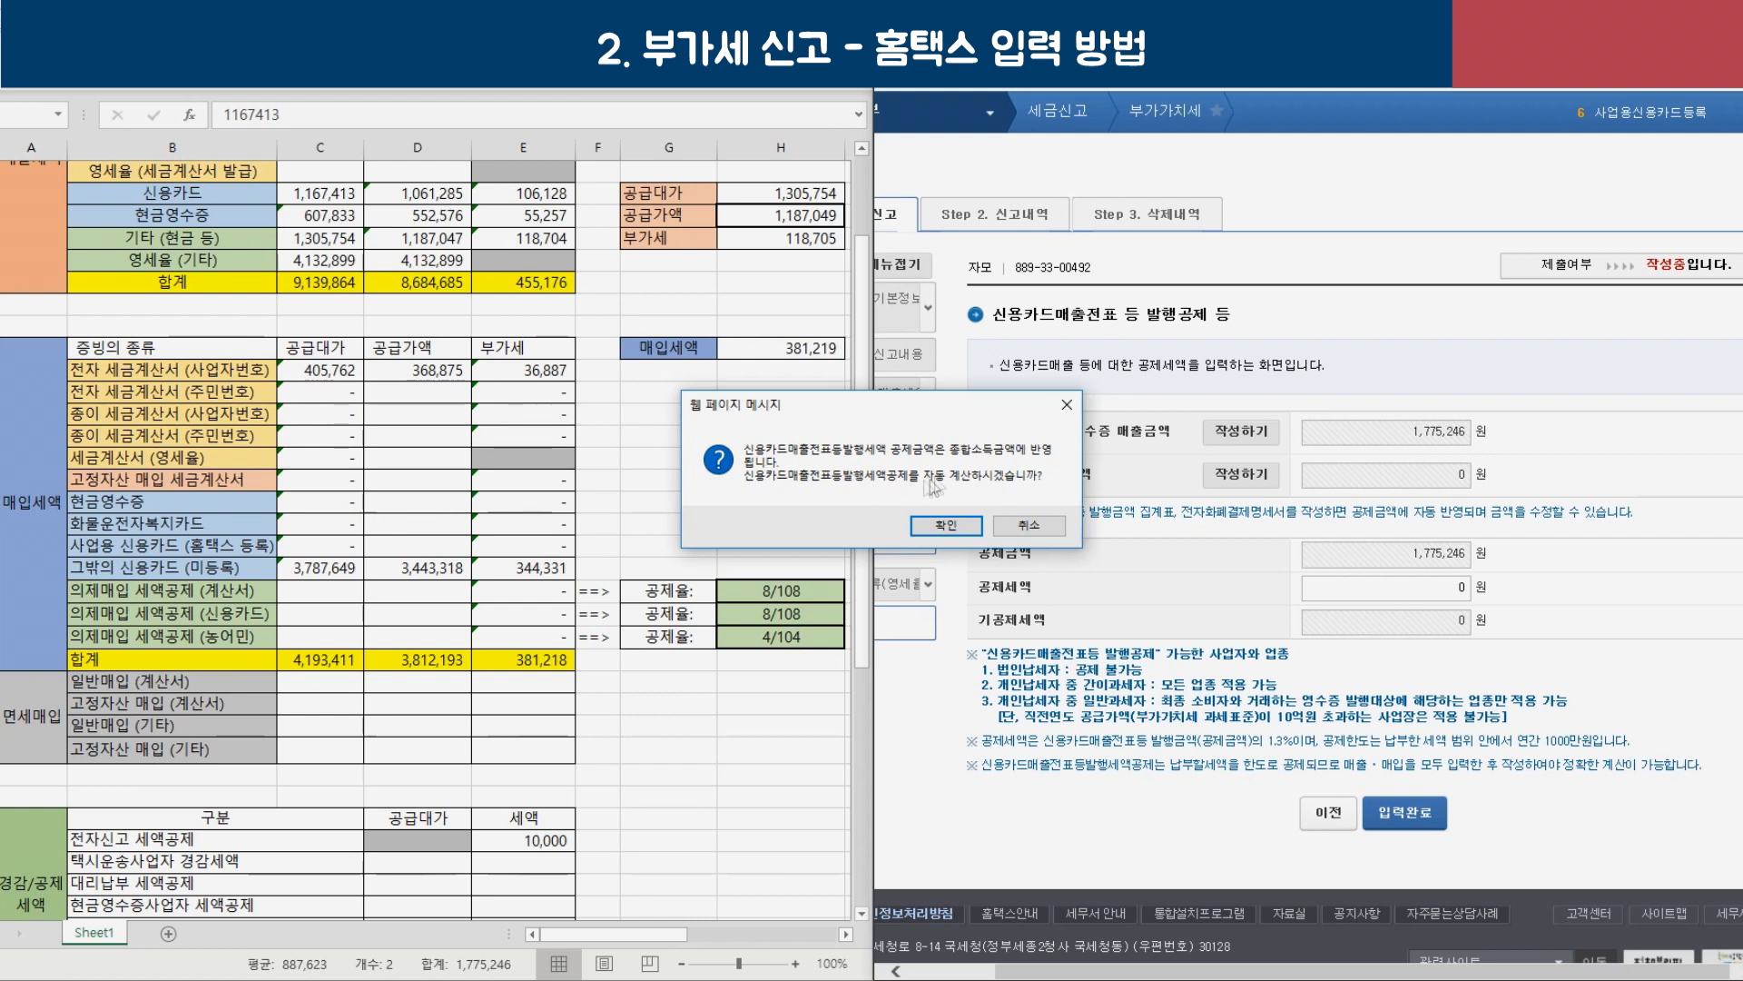
left_click(945, 527)
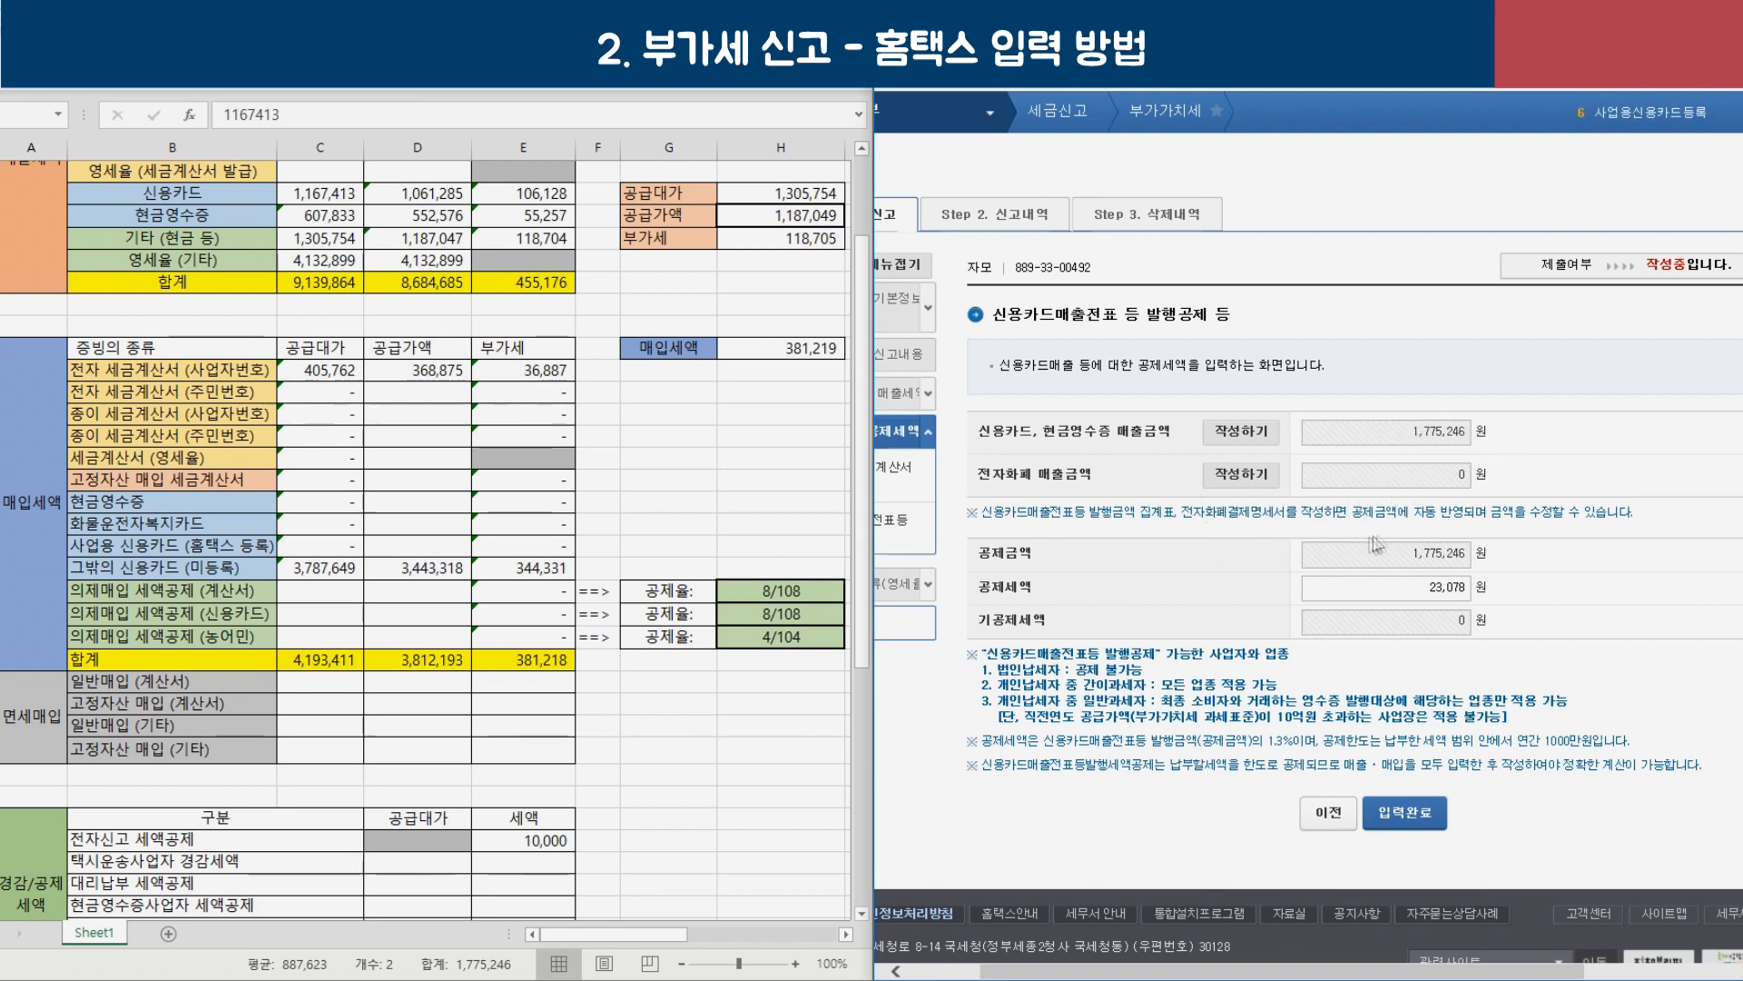
left_click_drag(1386, 558, 1475, 556)
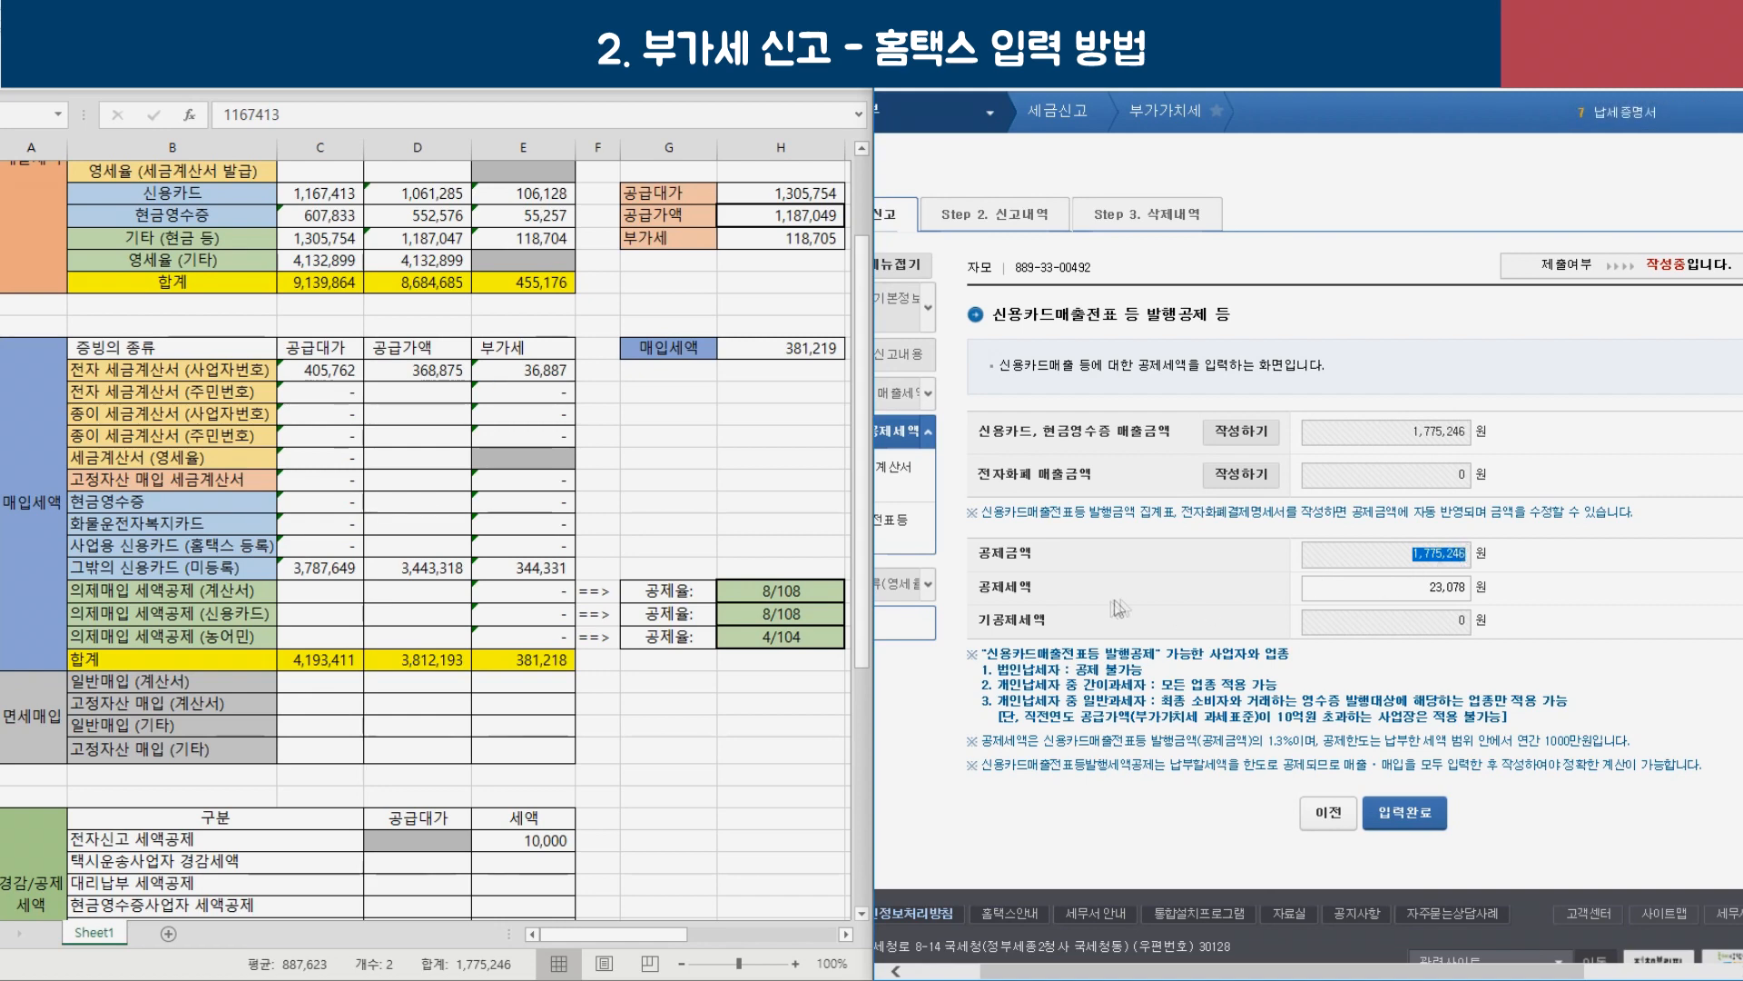
left_click(1382, 597)
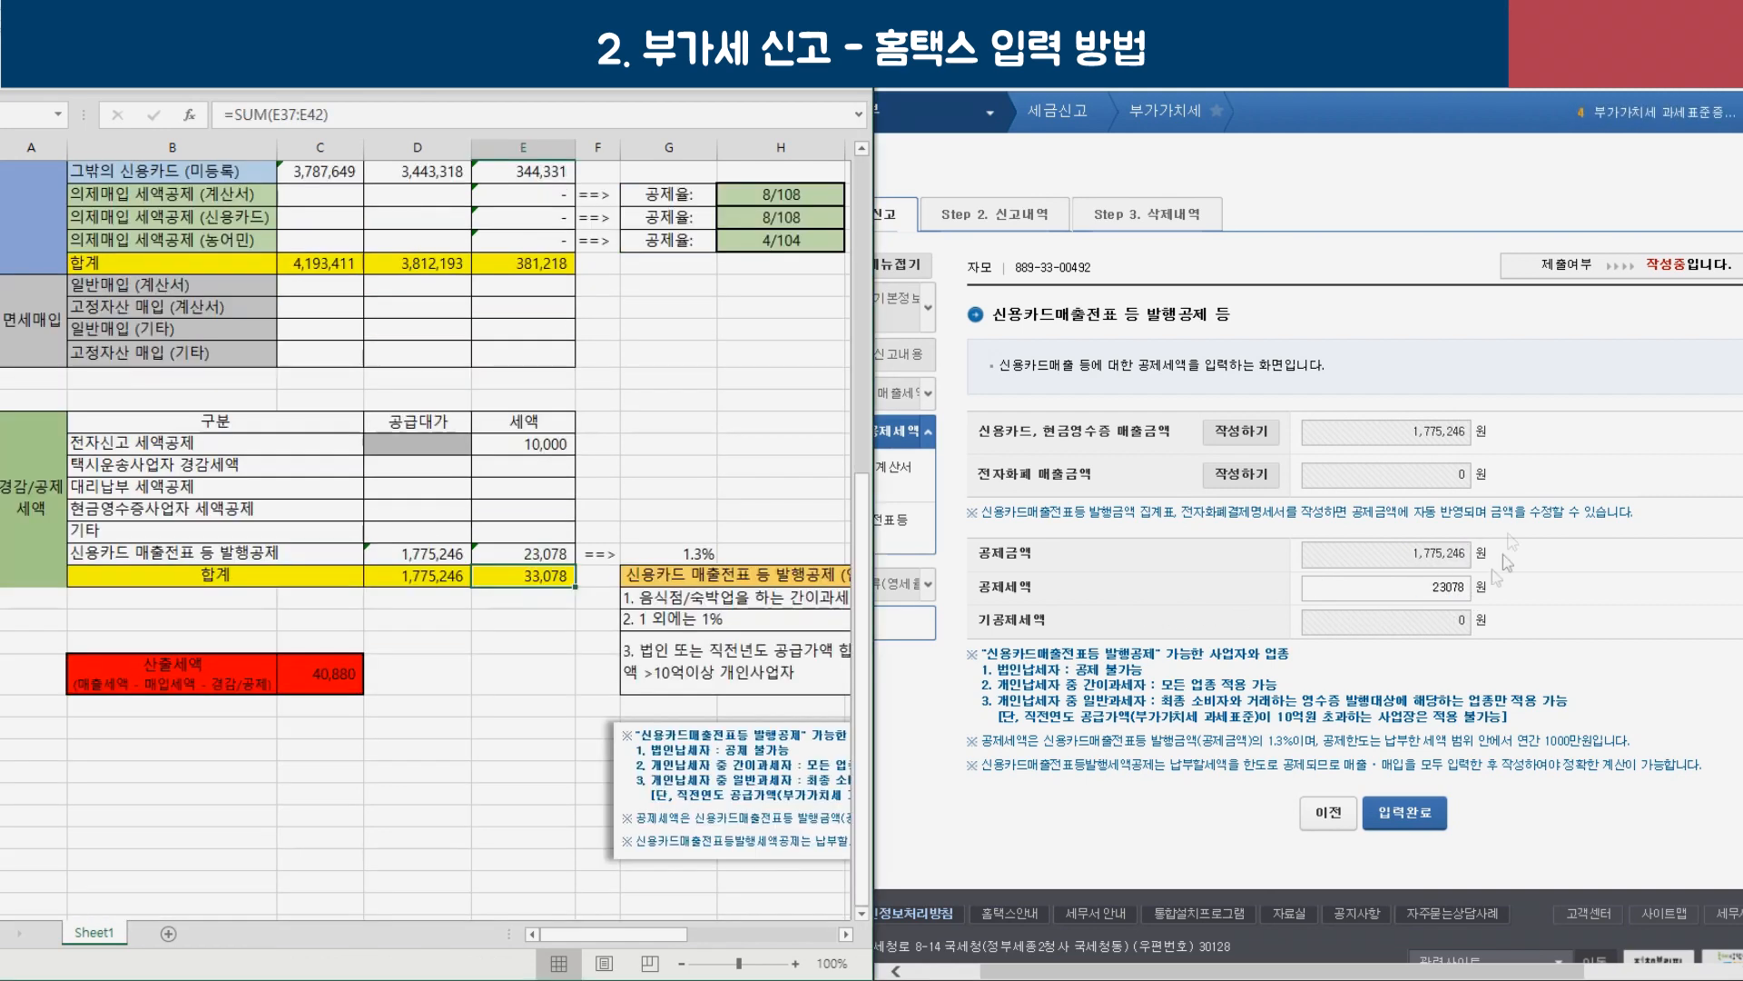
left_click(1406, 812)
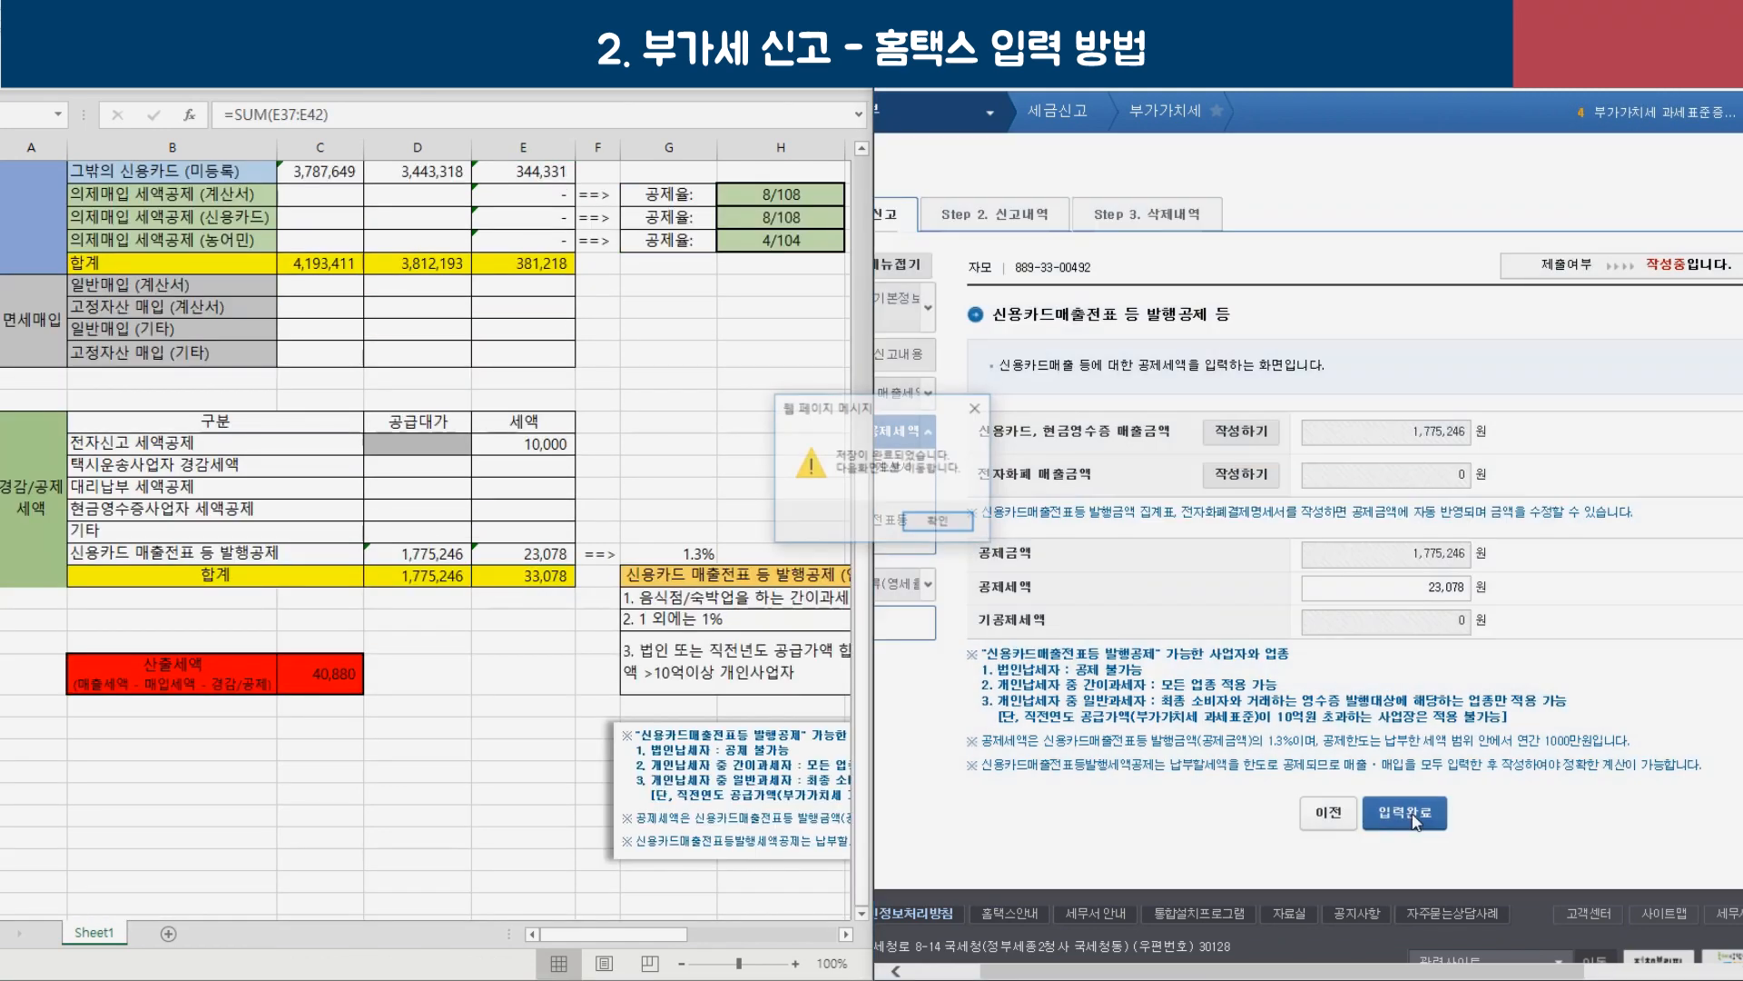
left_click(944, 525)
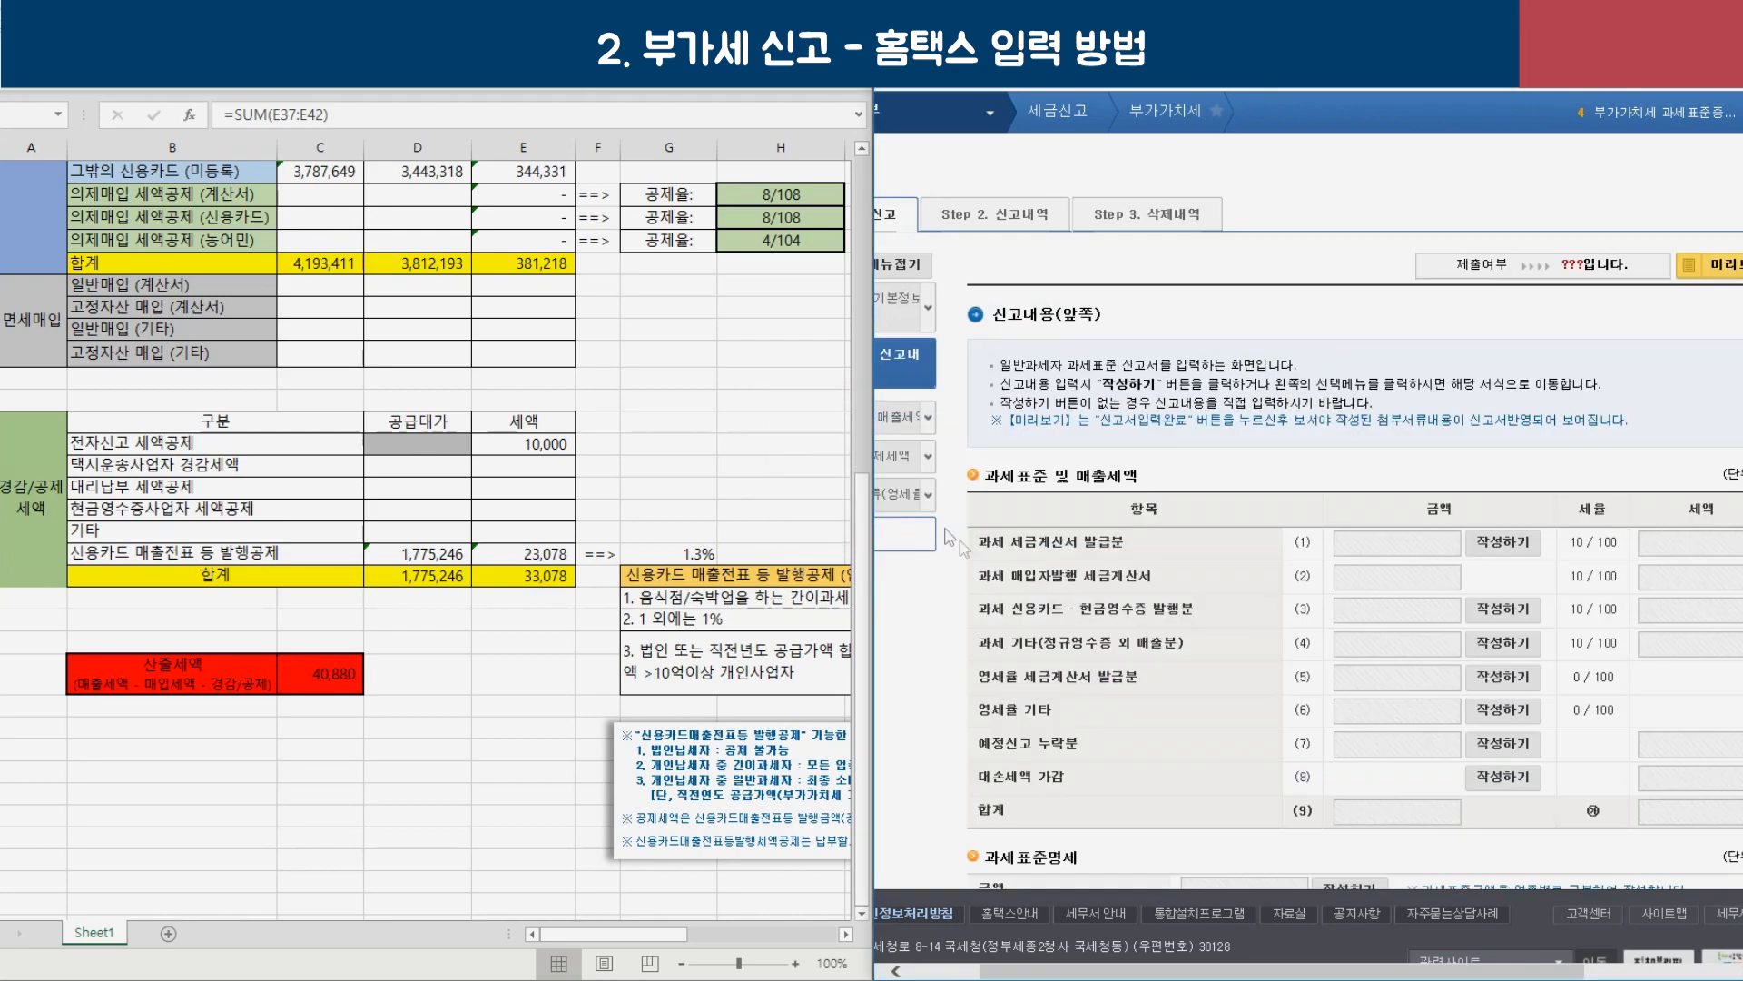
Review the prepaid tax, penalty and payable rows, confirming 33,078 total credits and 40,896 tax payable.
scroll(1379, 712, "down", 12)
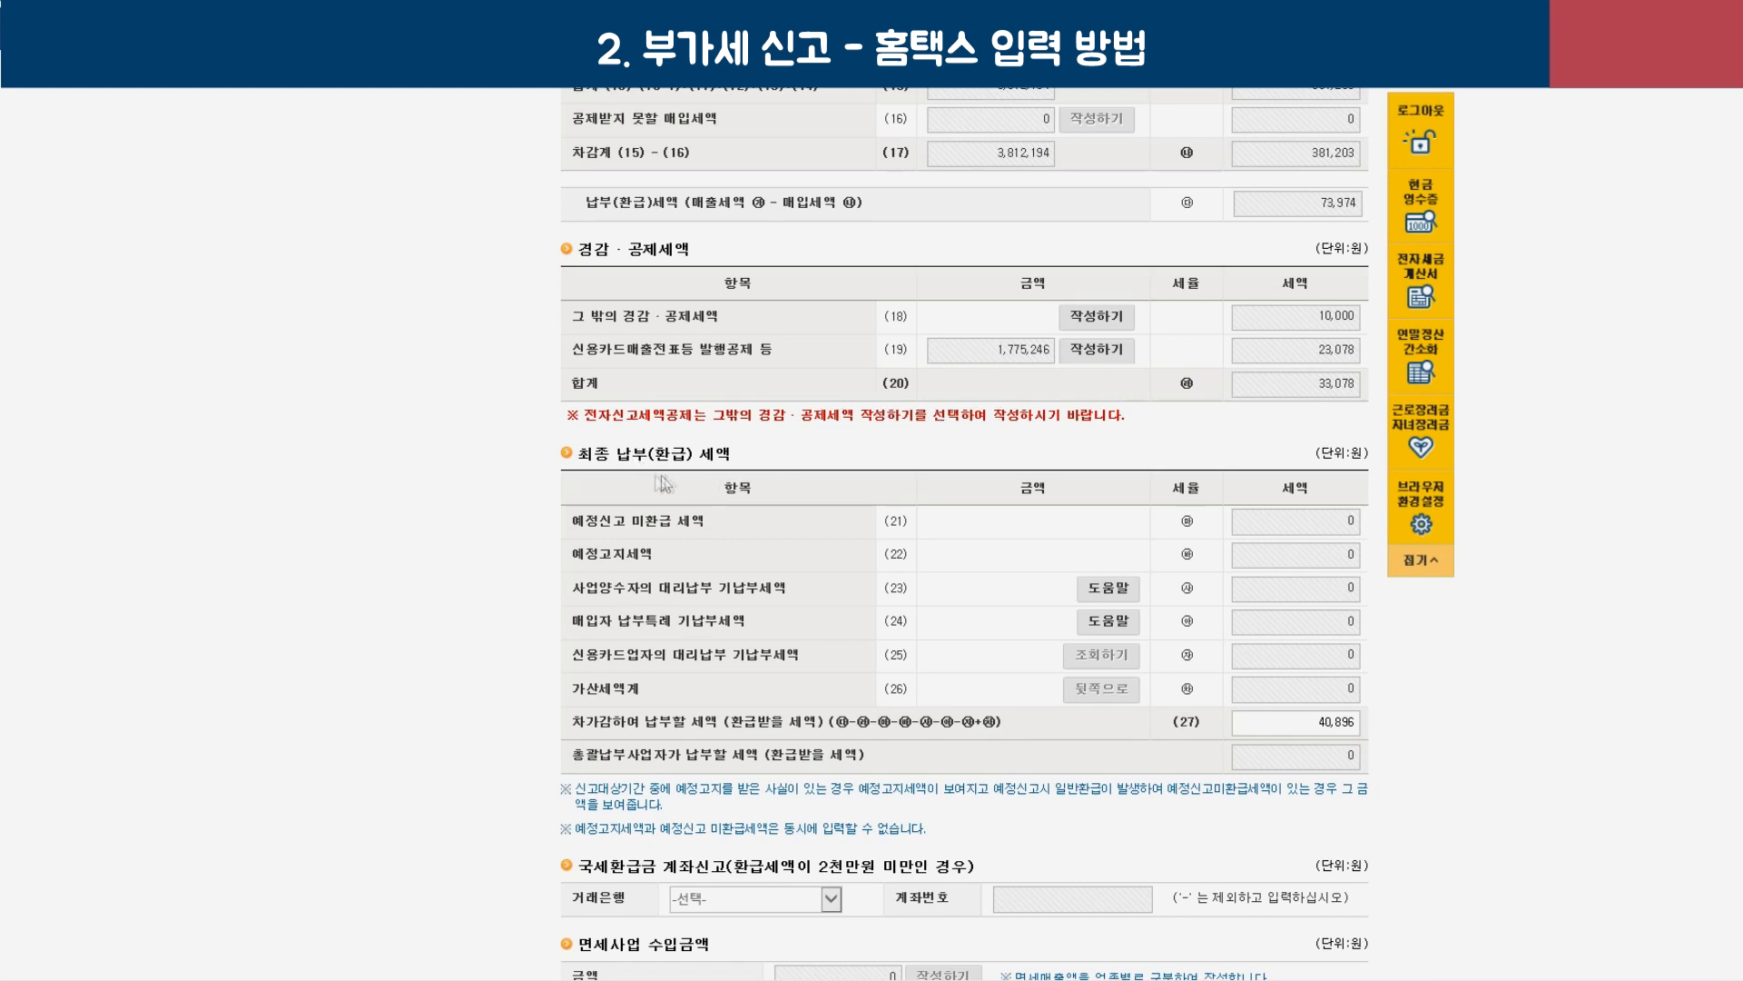
left_click_drag(571, 555, 652, 555)
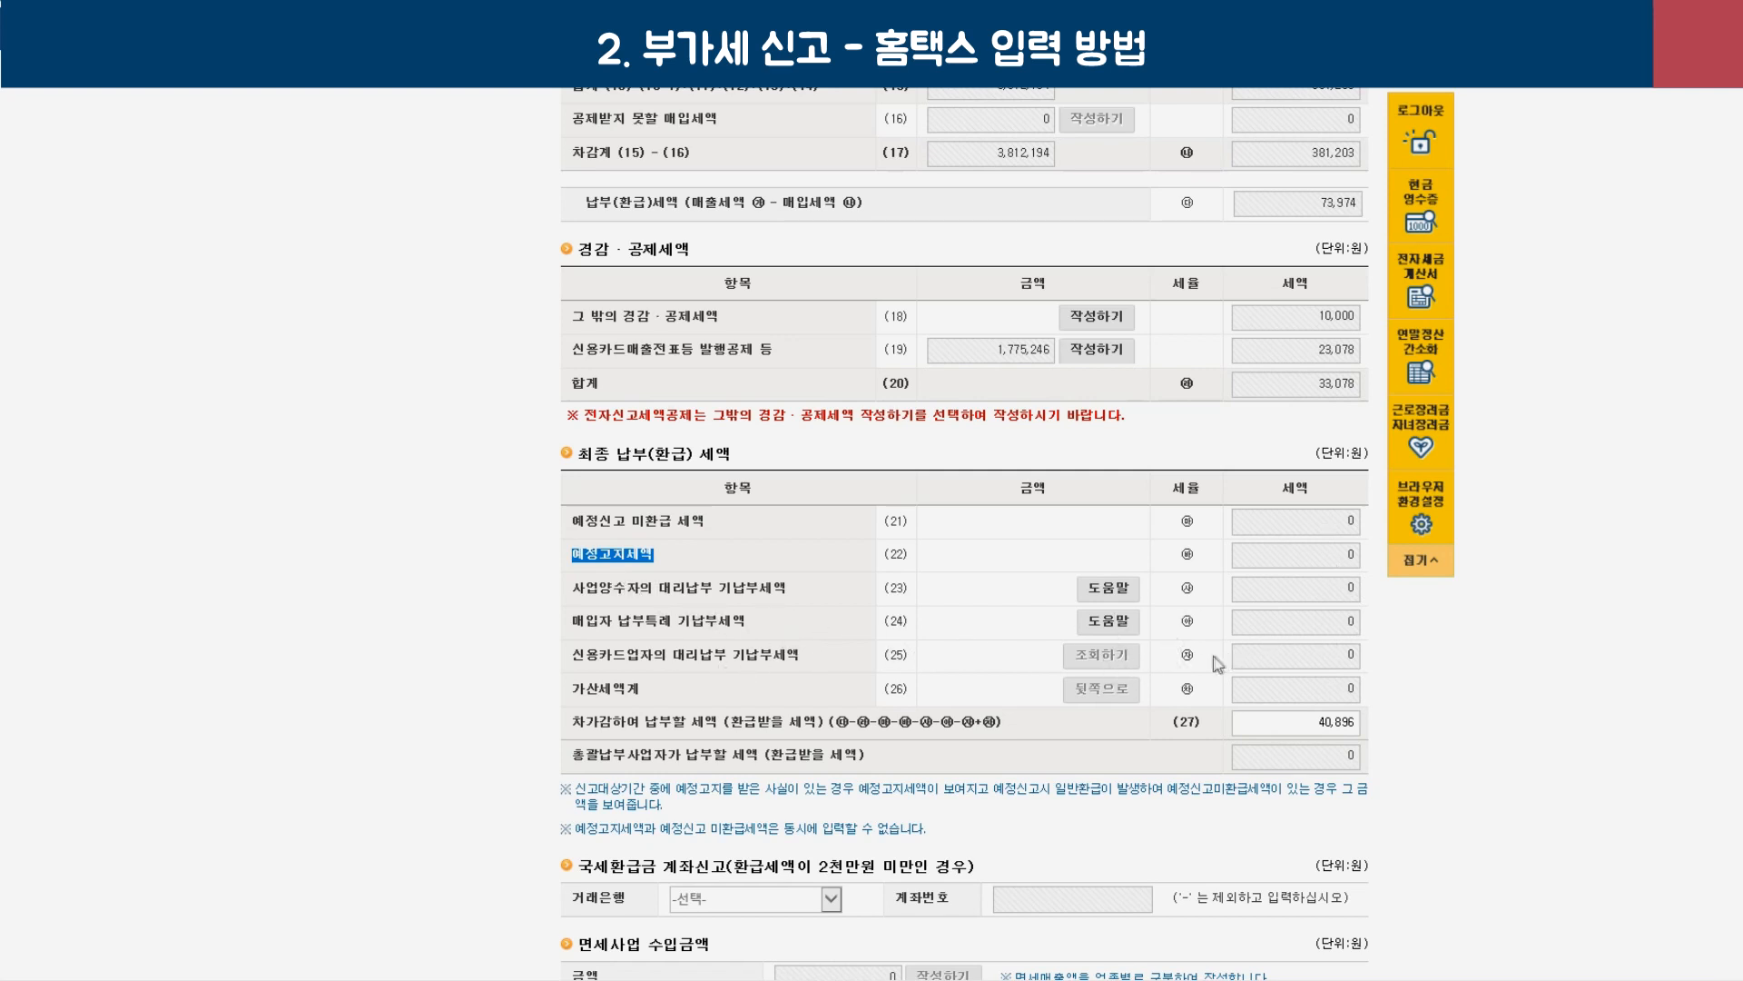
left_click_drag(573, 688, 643, 688)
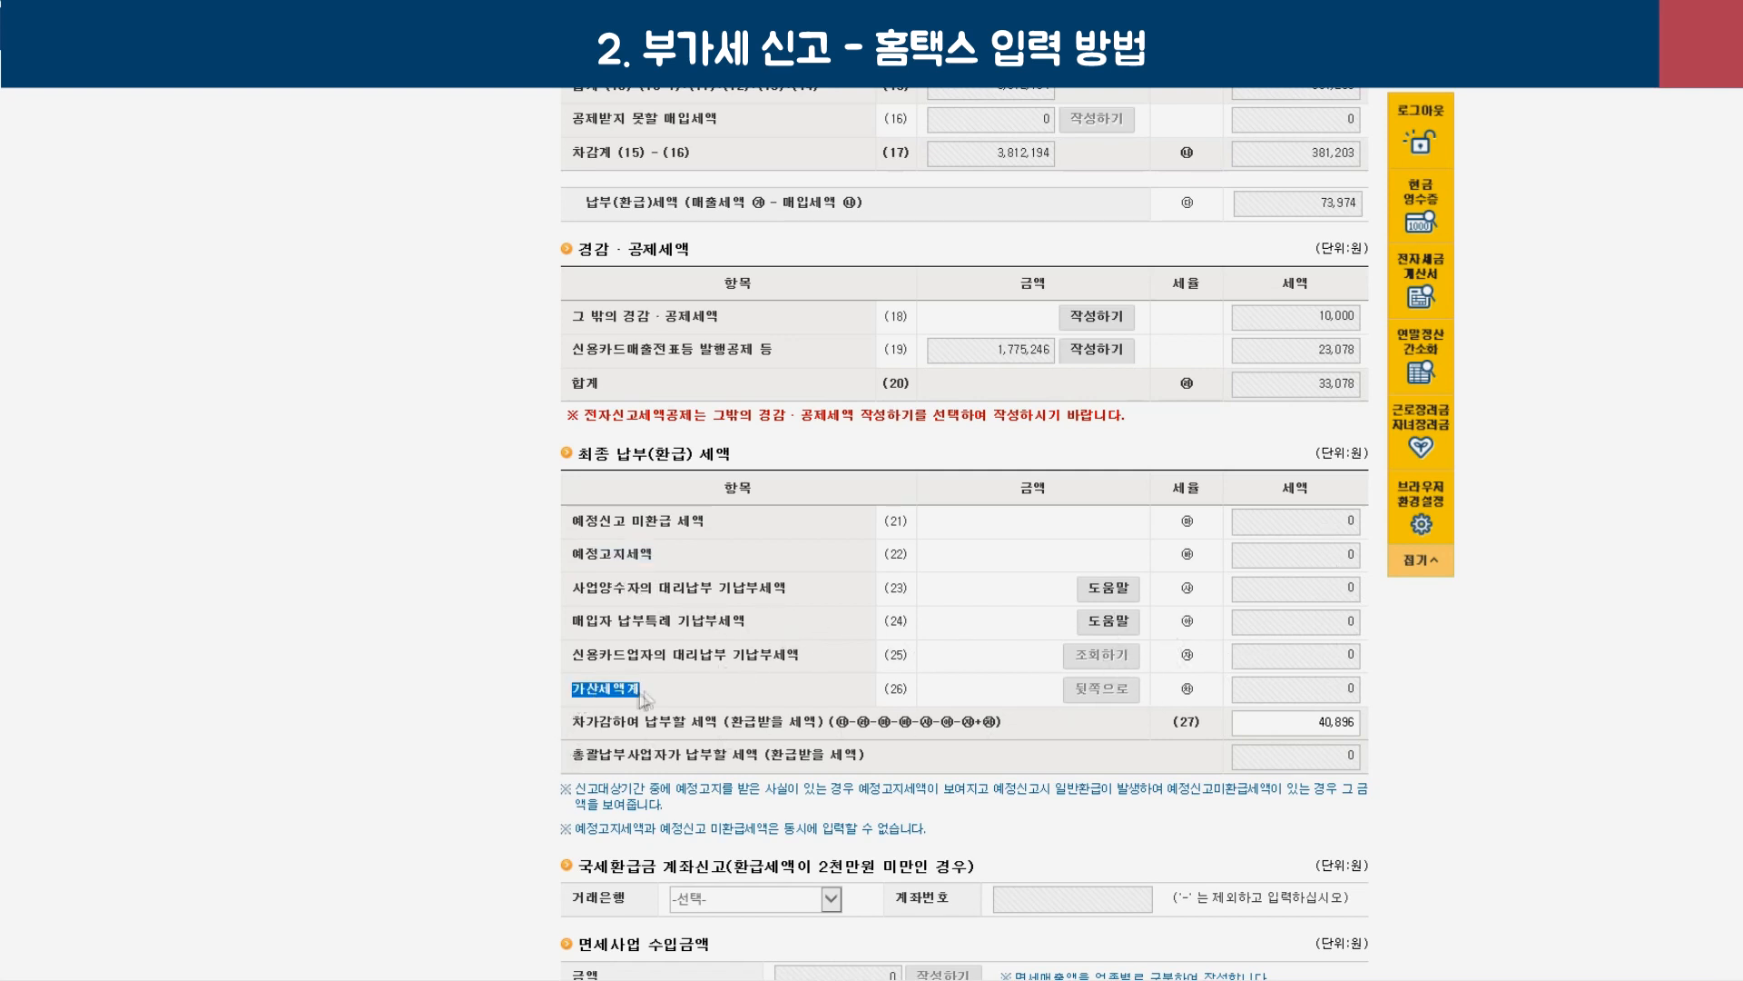
left_click(1352, 692)
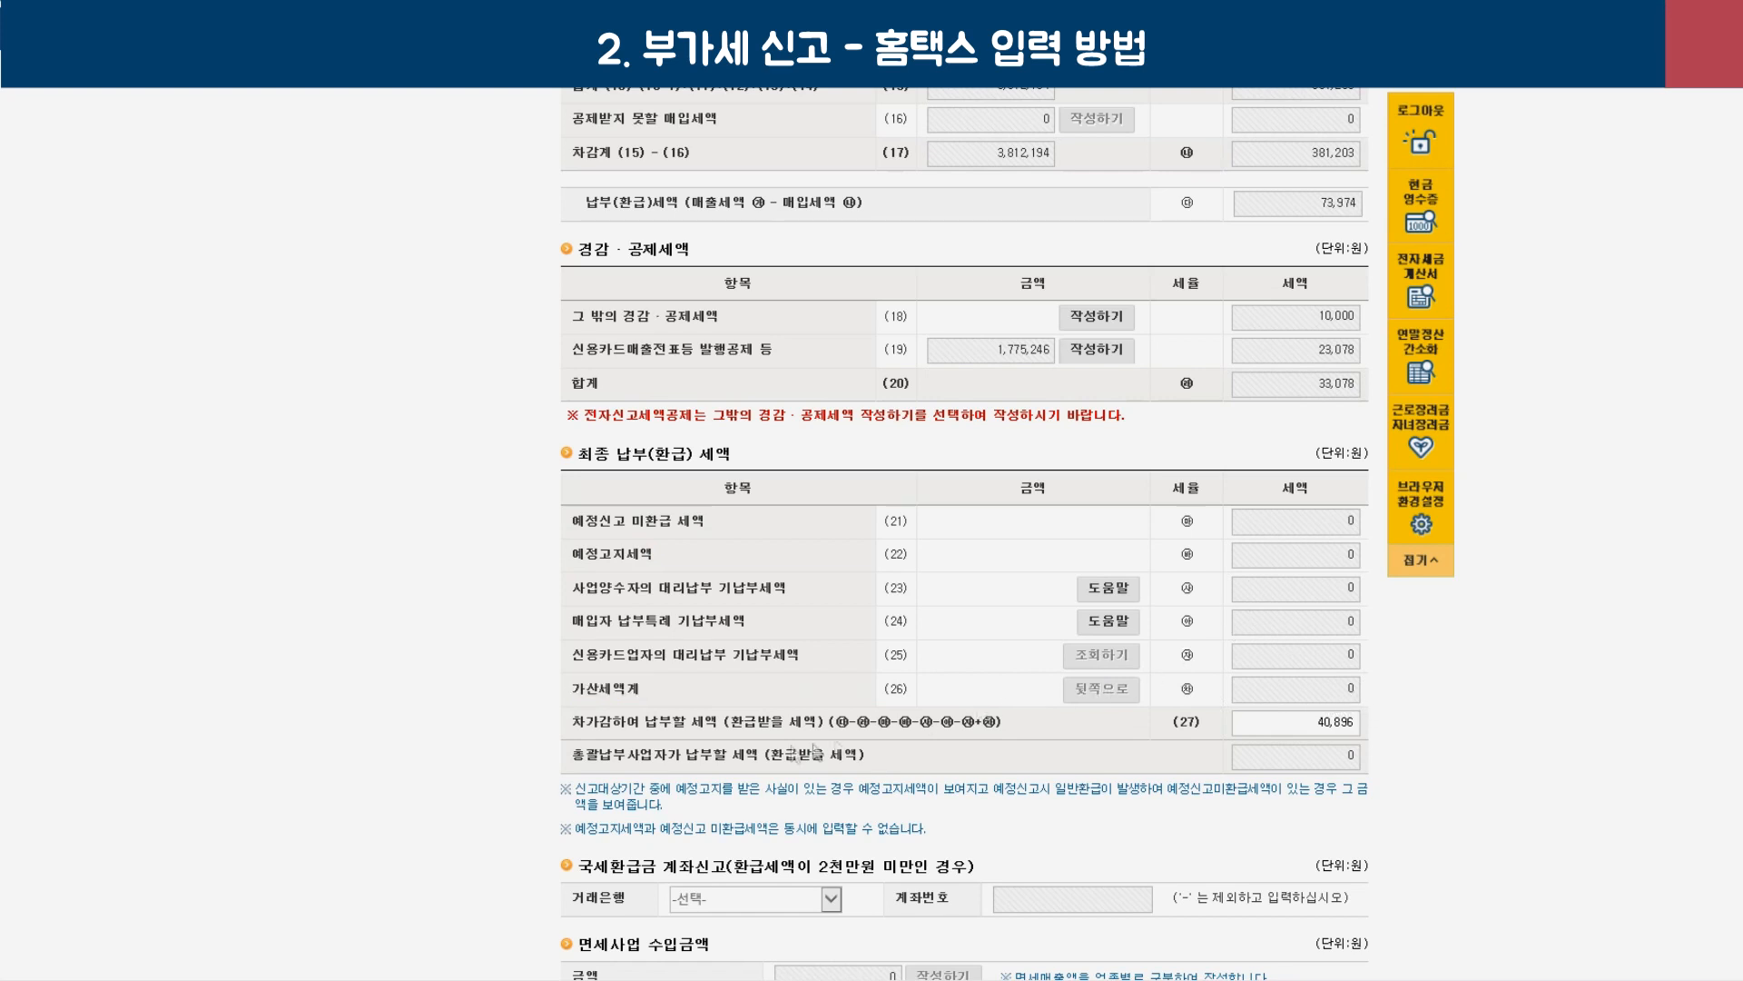
left_click_drag(640, 726, 774, 731)
left_click(1317, 724)
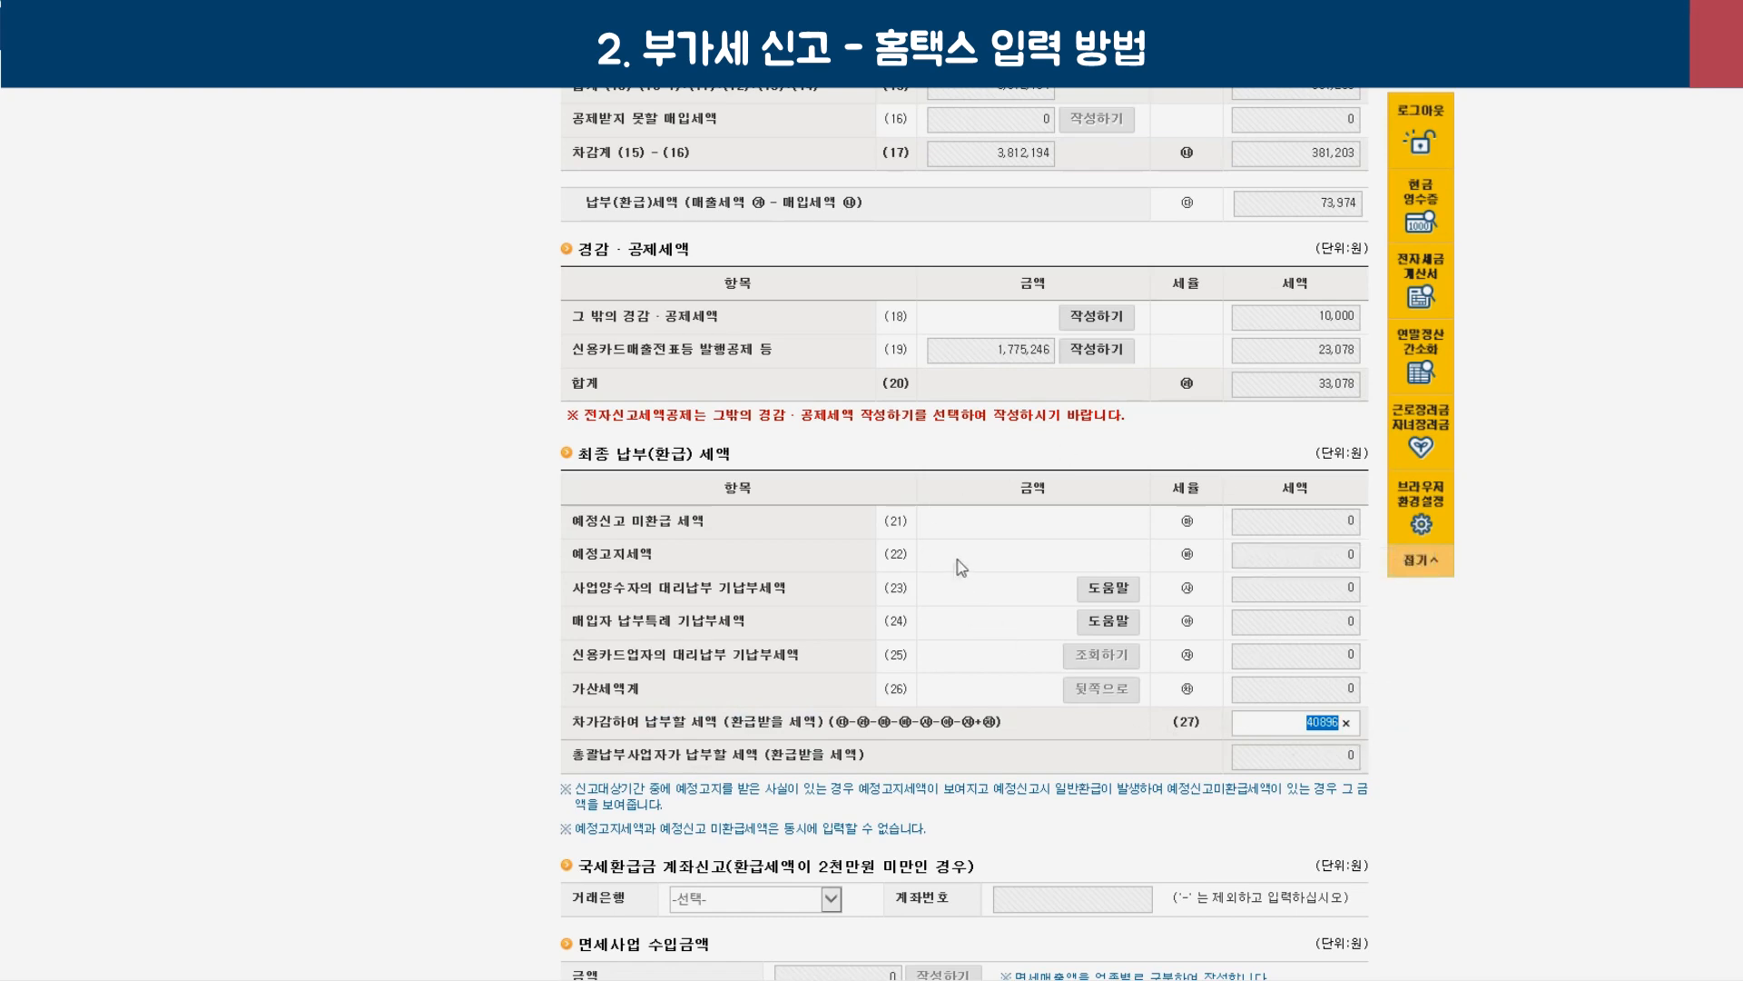
scroll(908, 618, "down", 5)
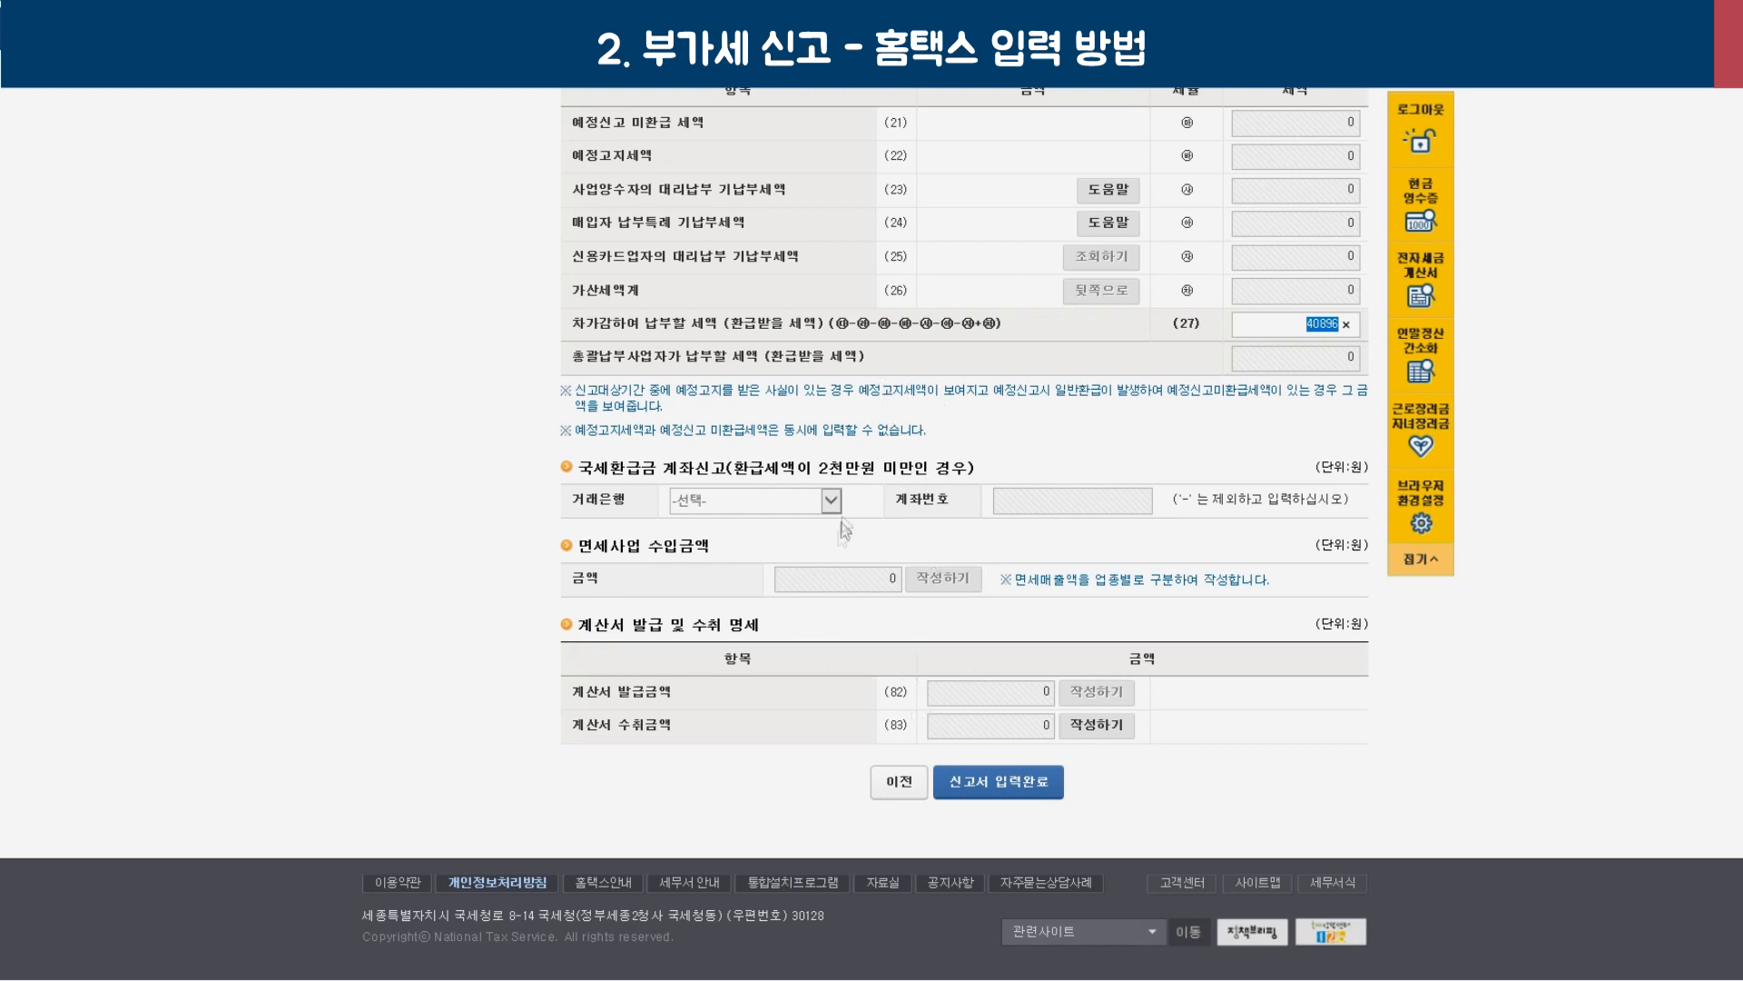
Finish entering the return and confirm the save-complete notices.
left_click(1029, 796)
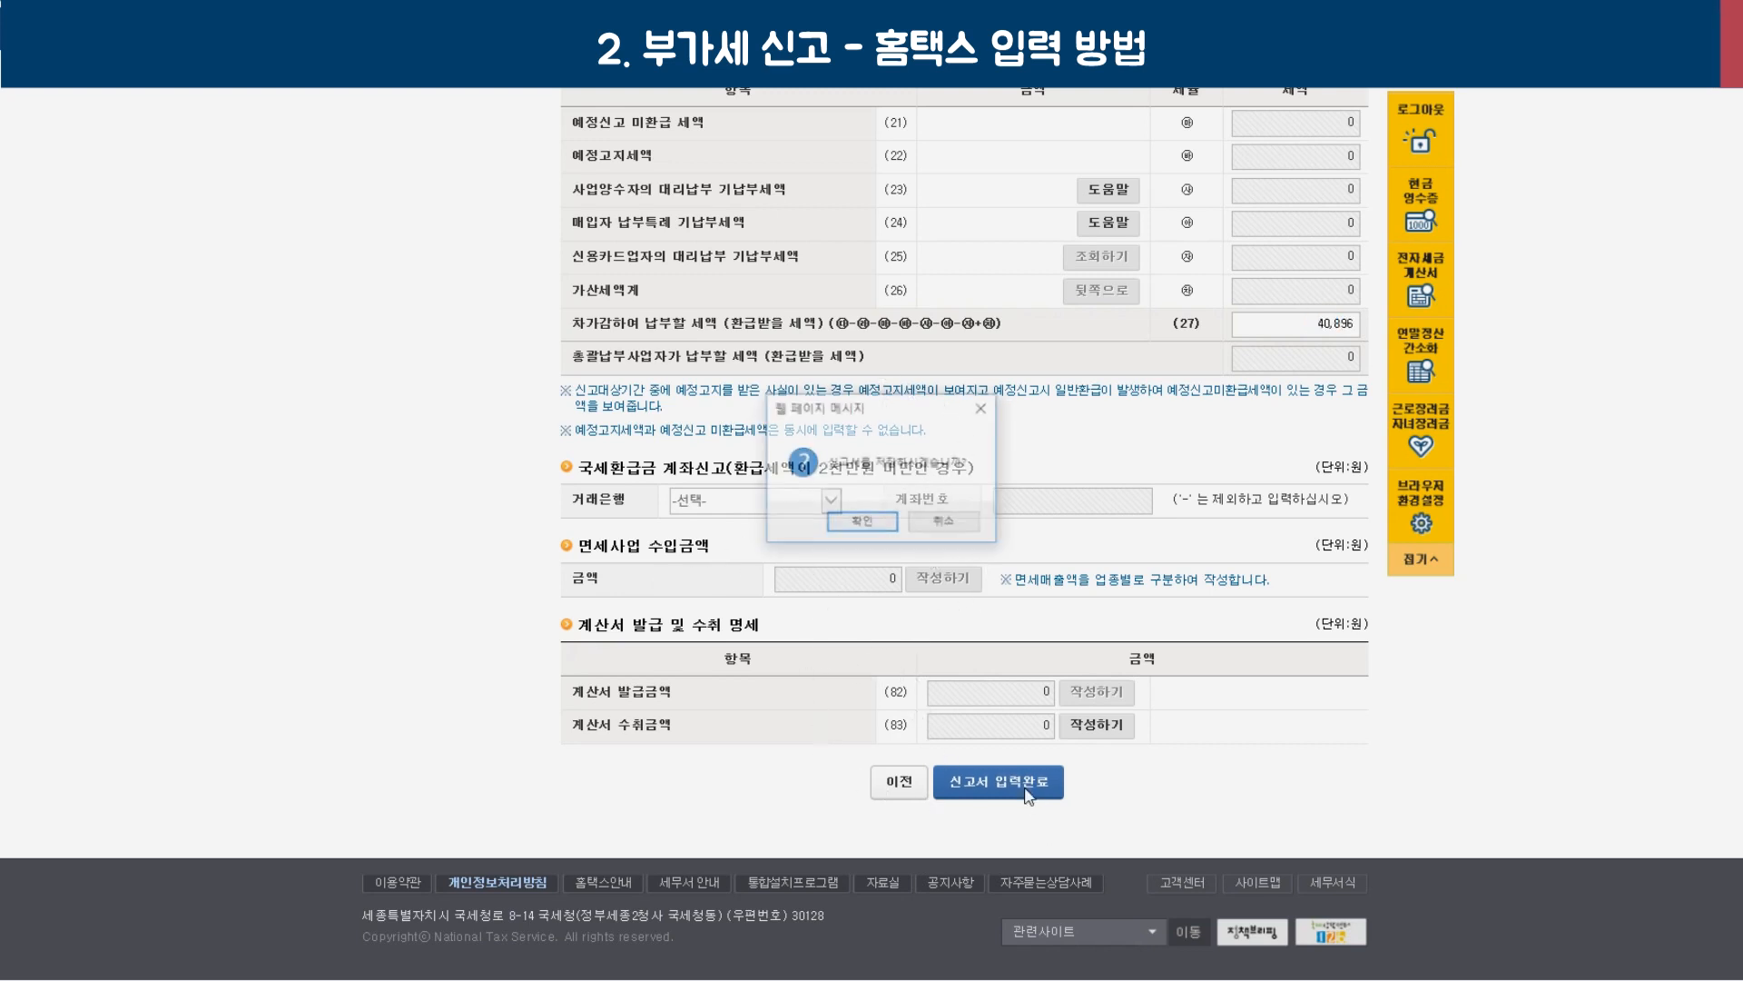
left_click(842, 515)
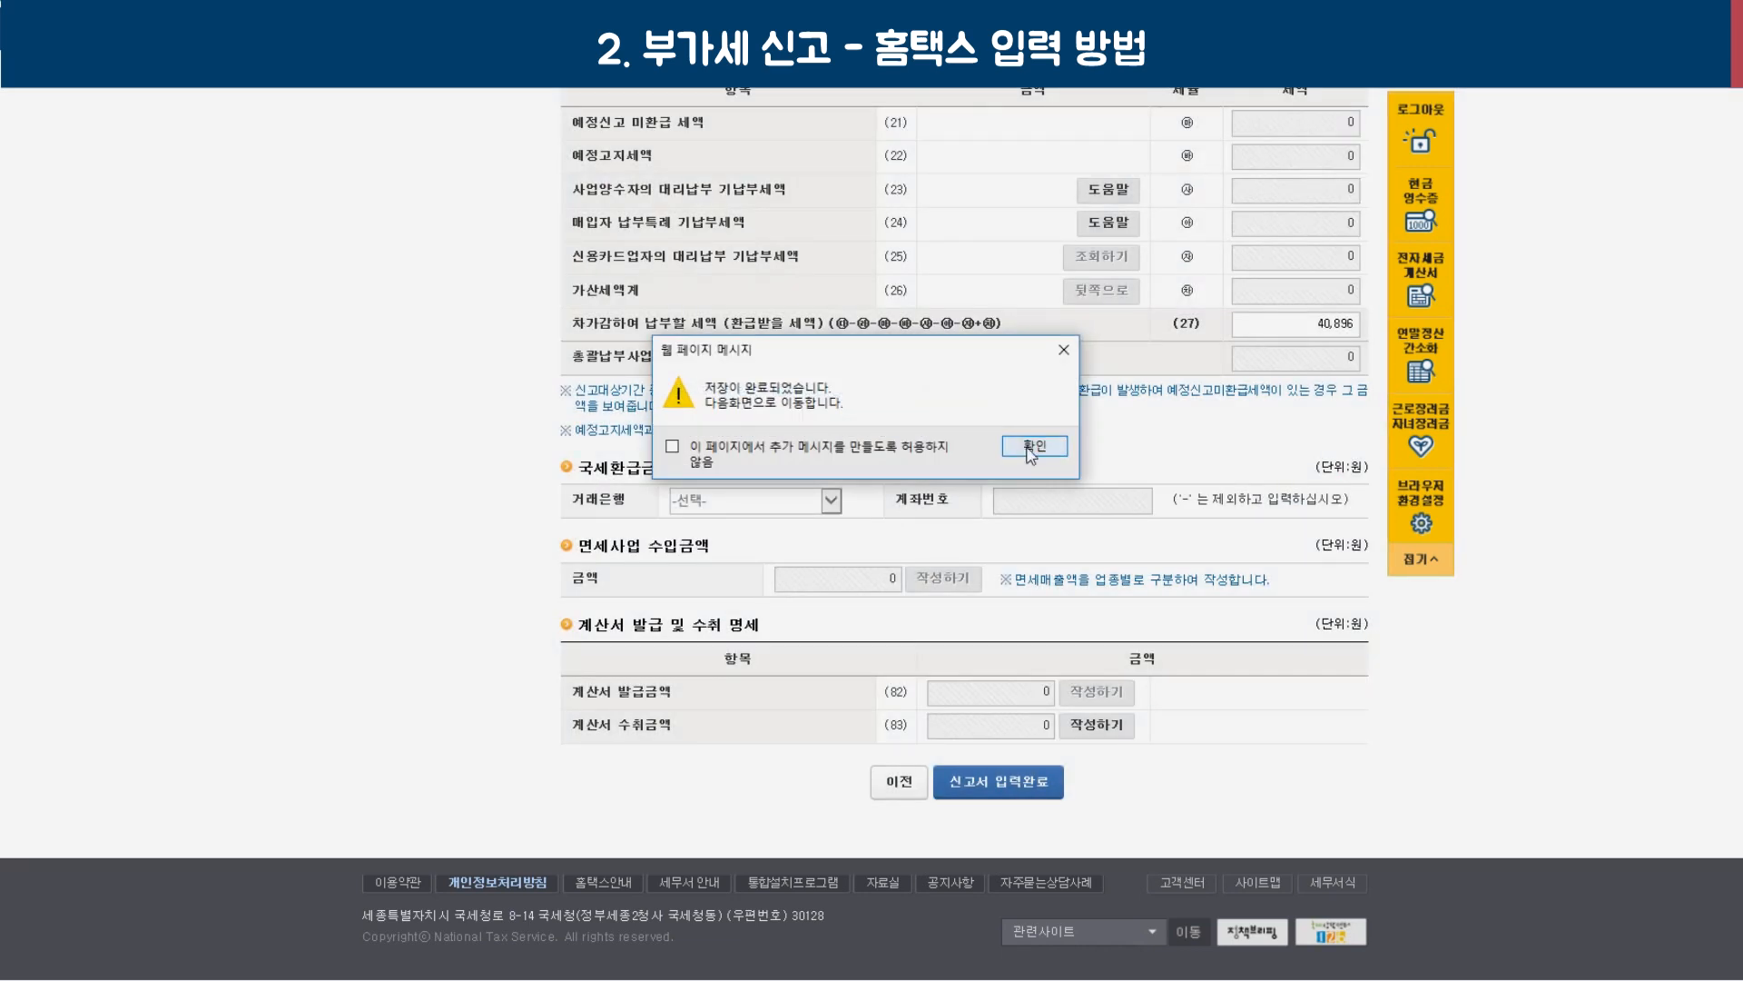
left_click(1028, 448)
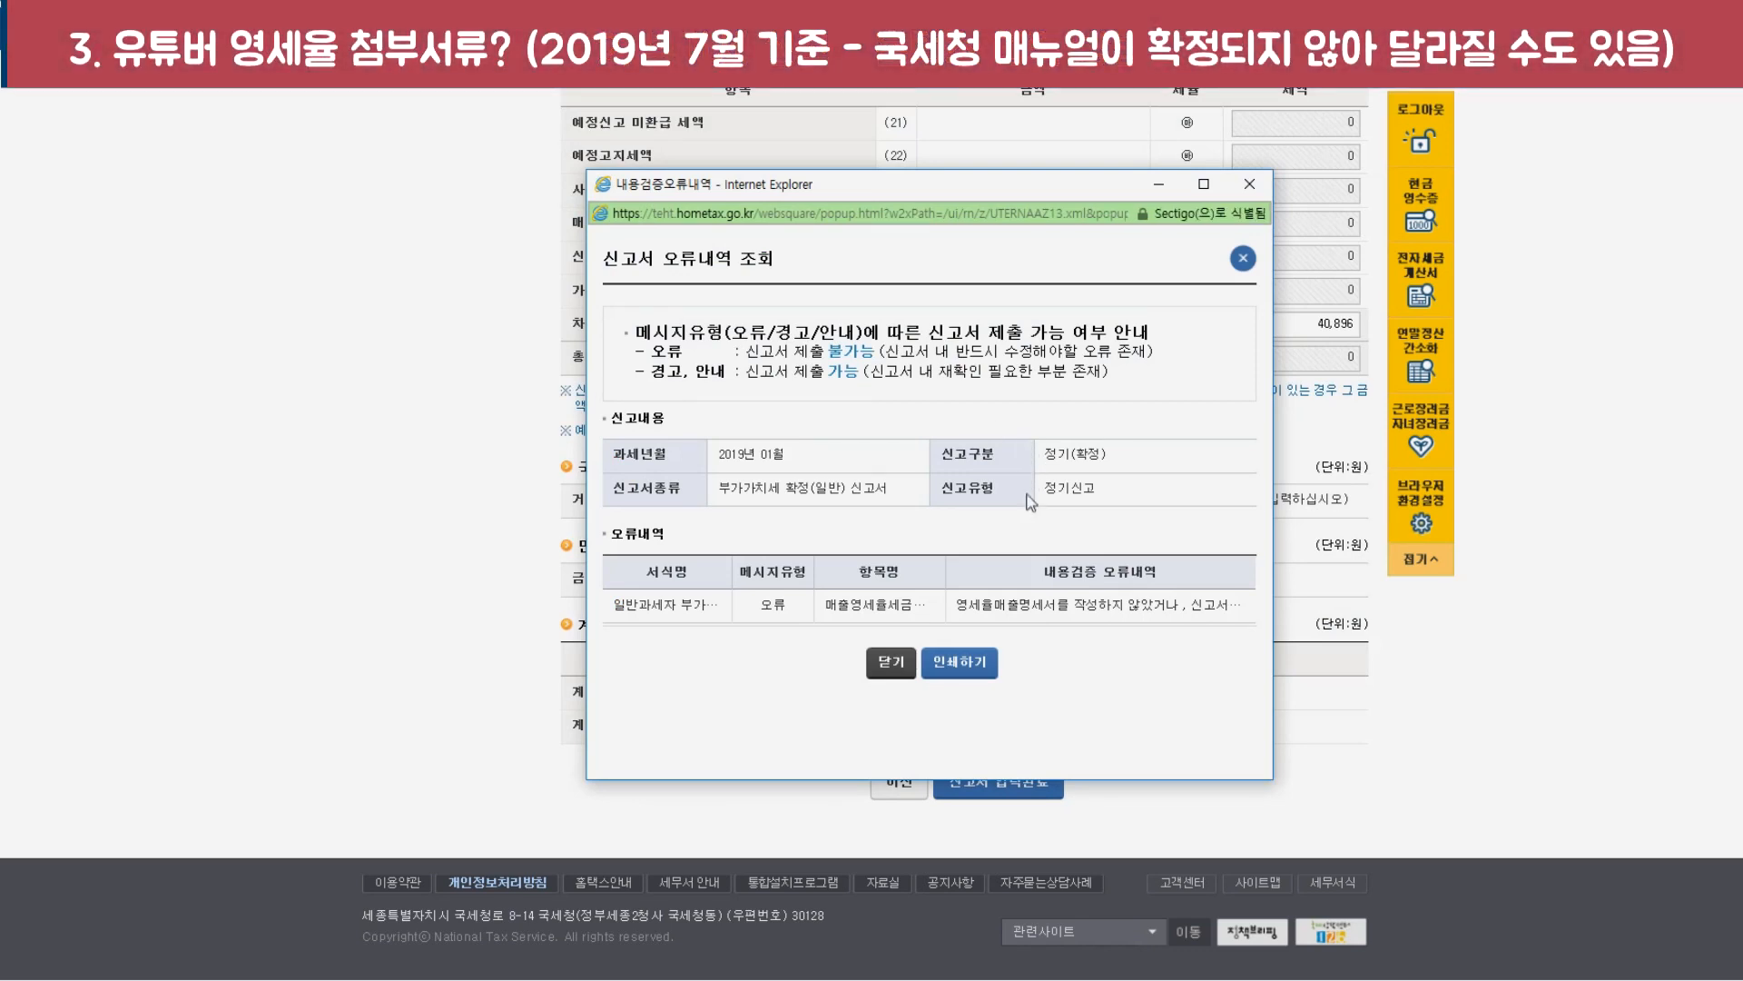
Highlight the error report entry flagging the unfilled 영세율매출명세서.
left_click(772, 604)
double_click(773, 604)
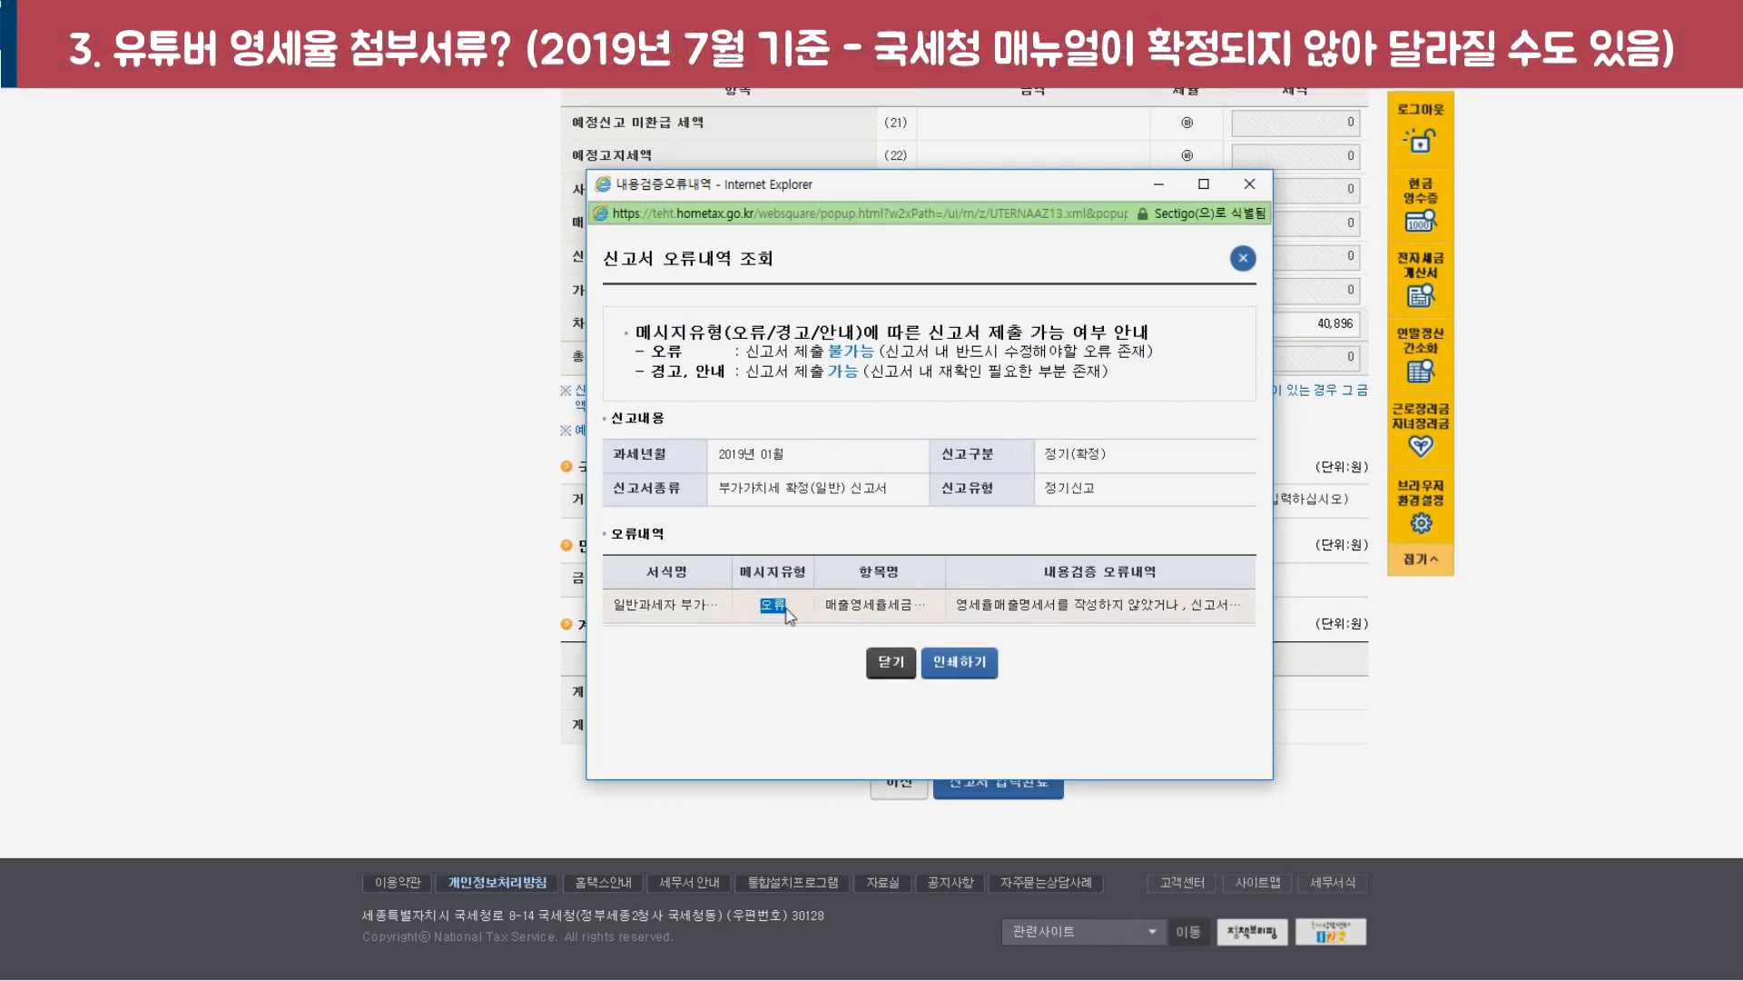
left_click_drag(746, 351, 1086, 349)
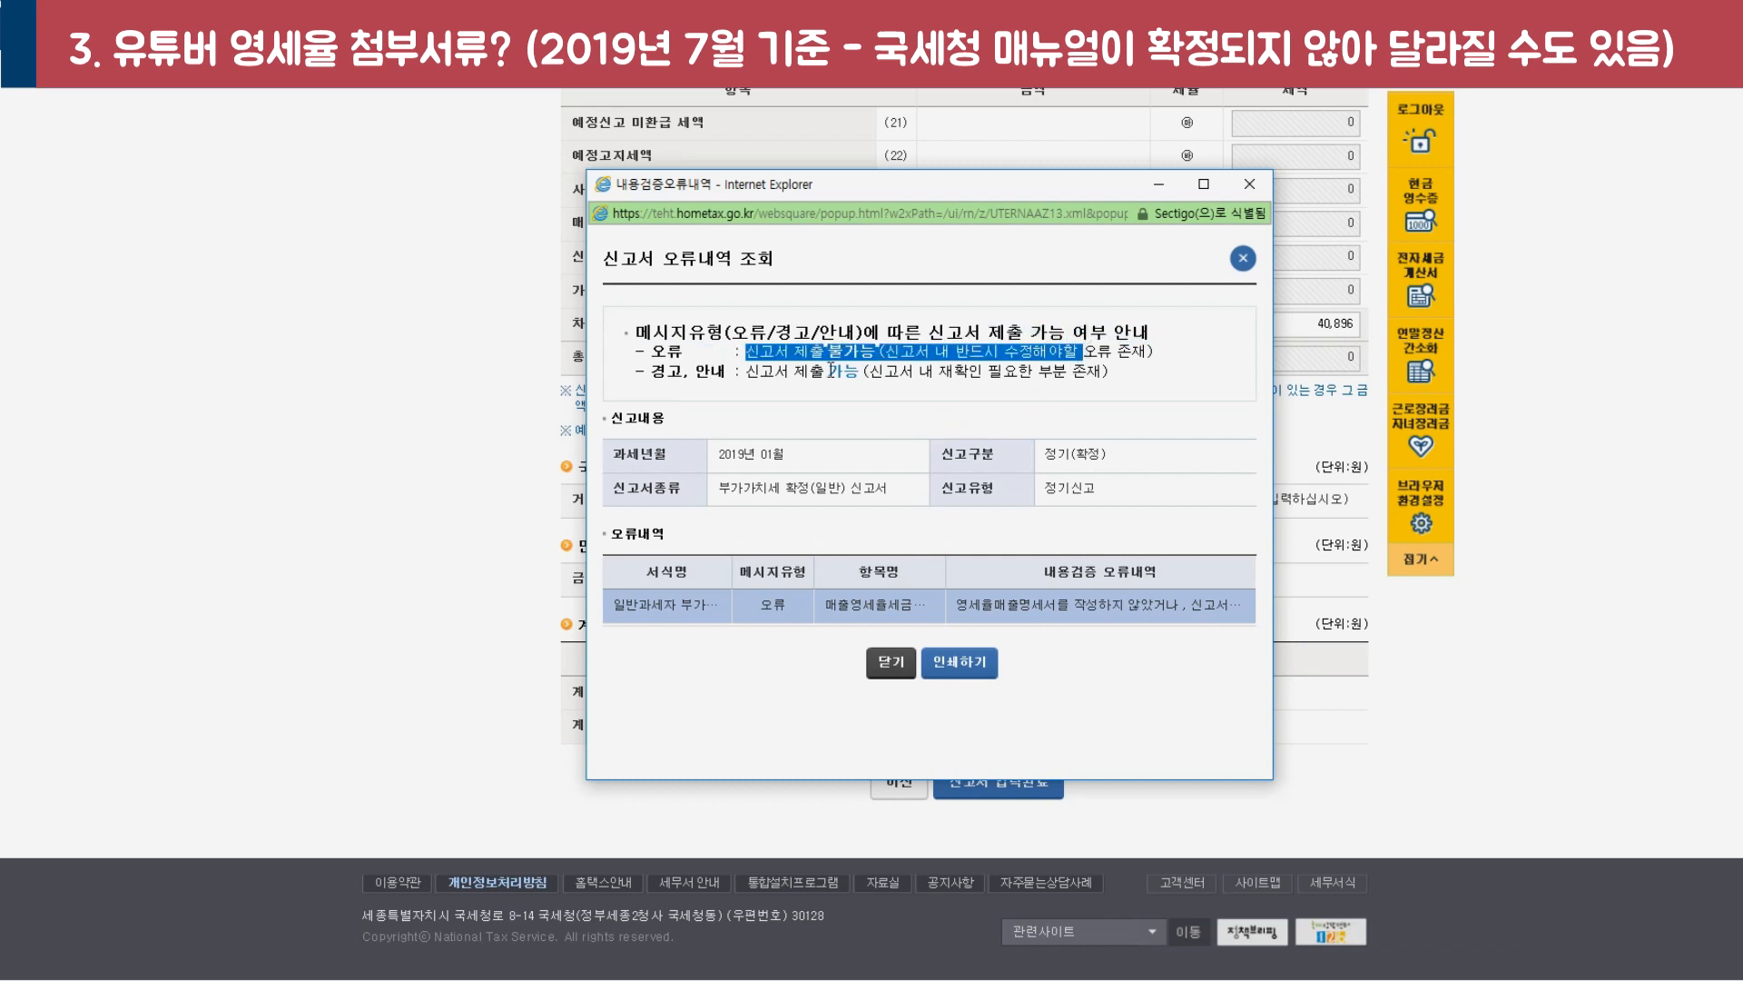
left_click_drag(958, 604, 1182, 623)
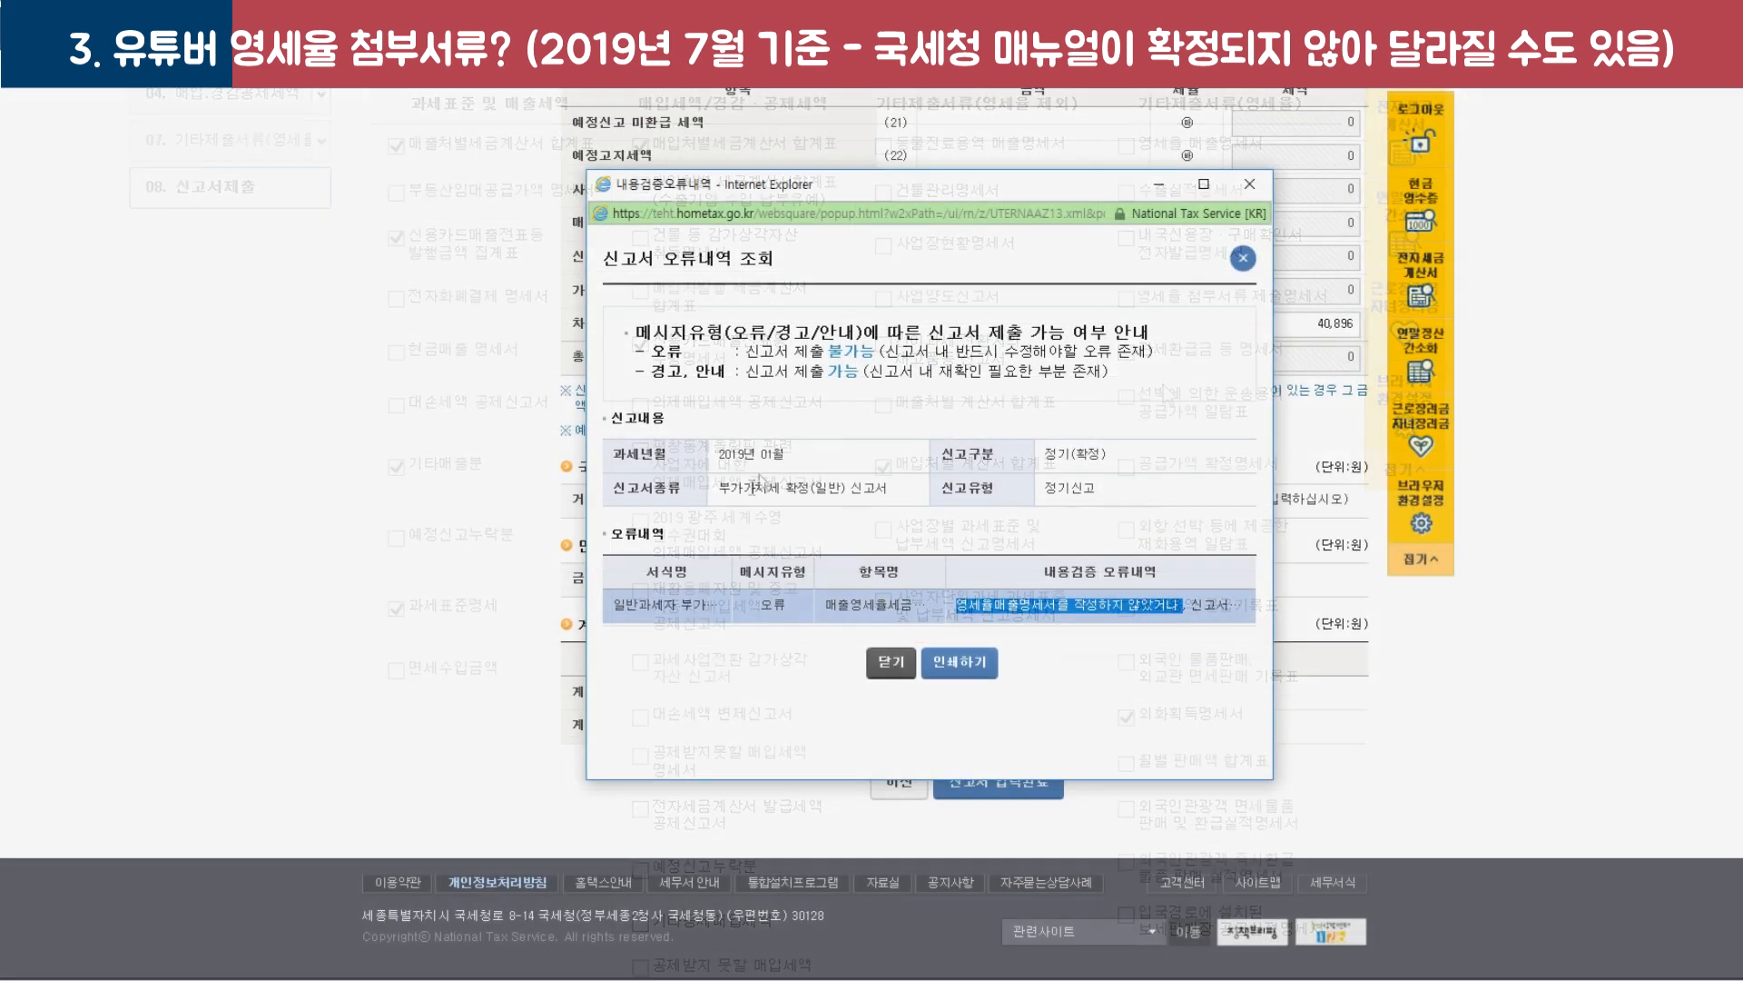
Close the error report, open the 외화획득명세서 form, and snap the Excel ledger to the left half.
left_click_drag(956, 604, 1180, 604)
left_click(889, 681)
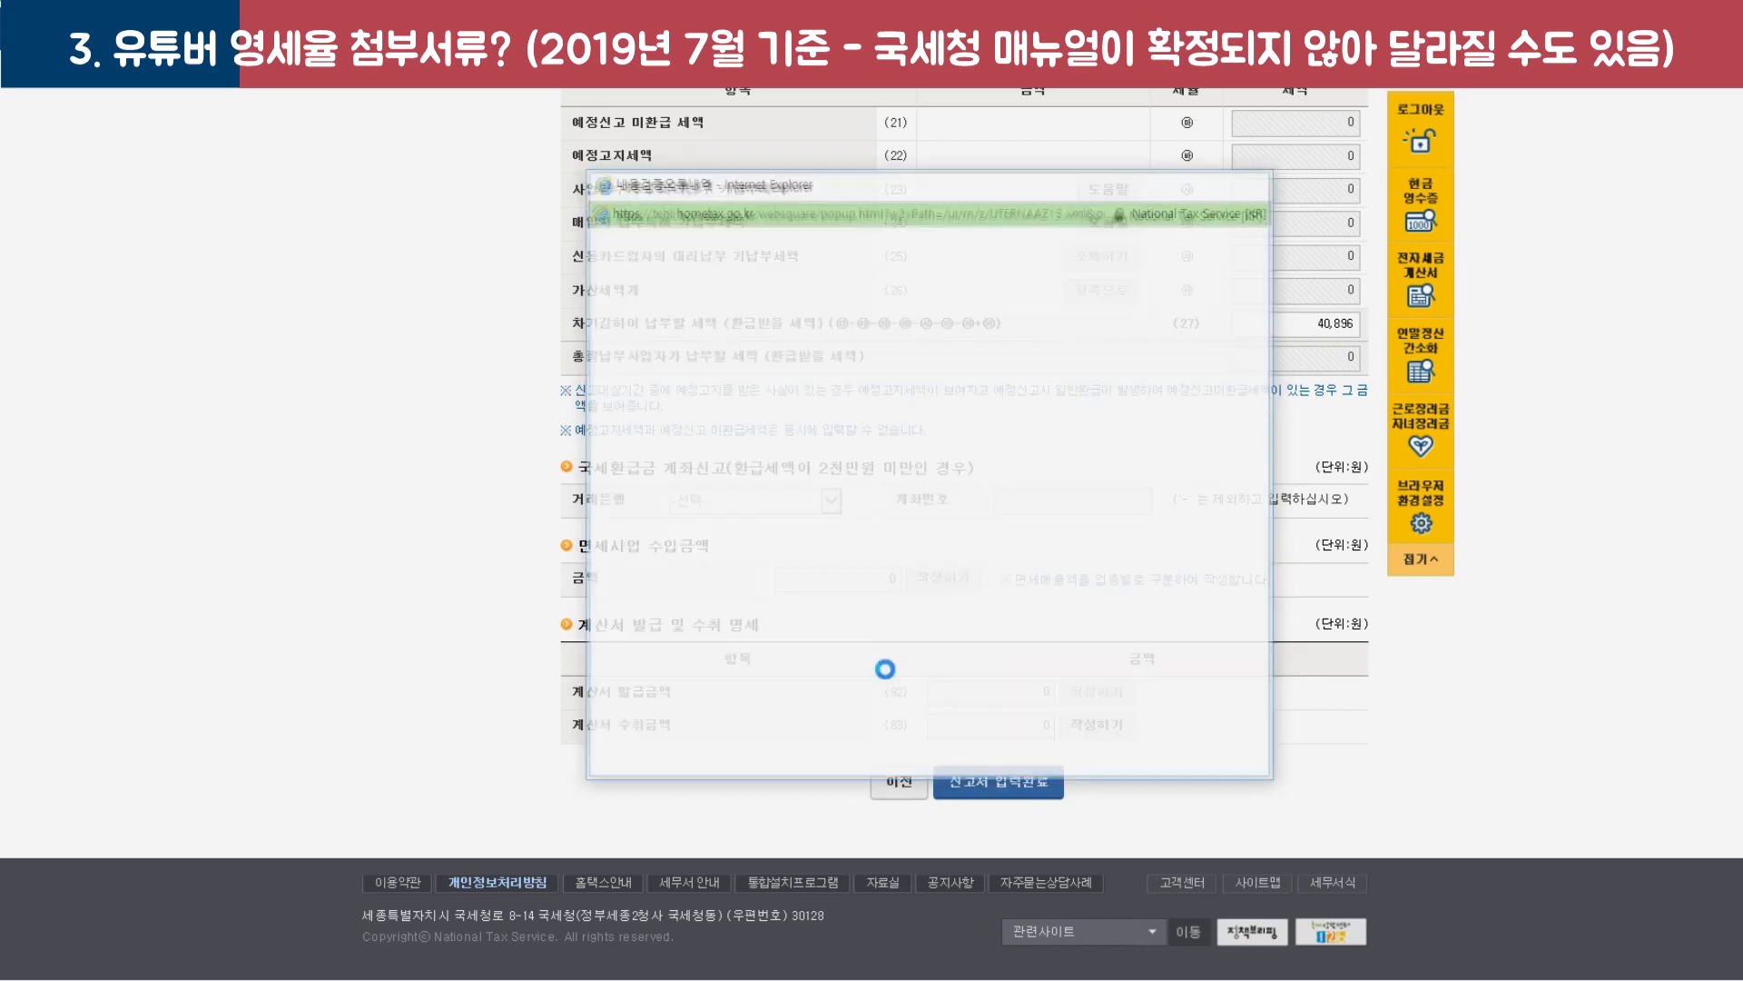
scroll(872, 717, "up", 15)
scroll(869, 724, "up", 3)
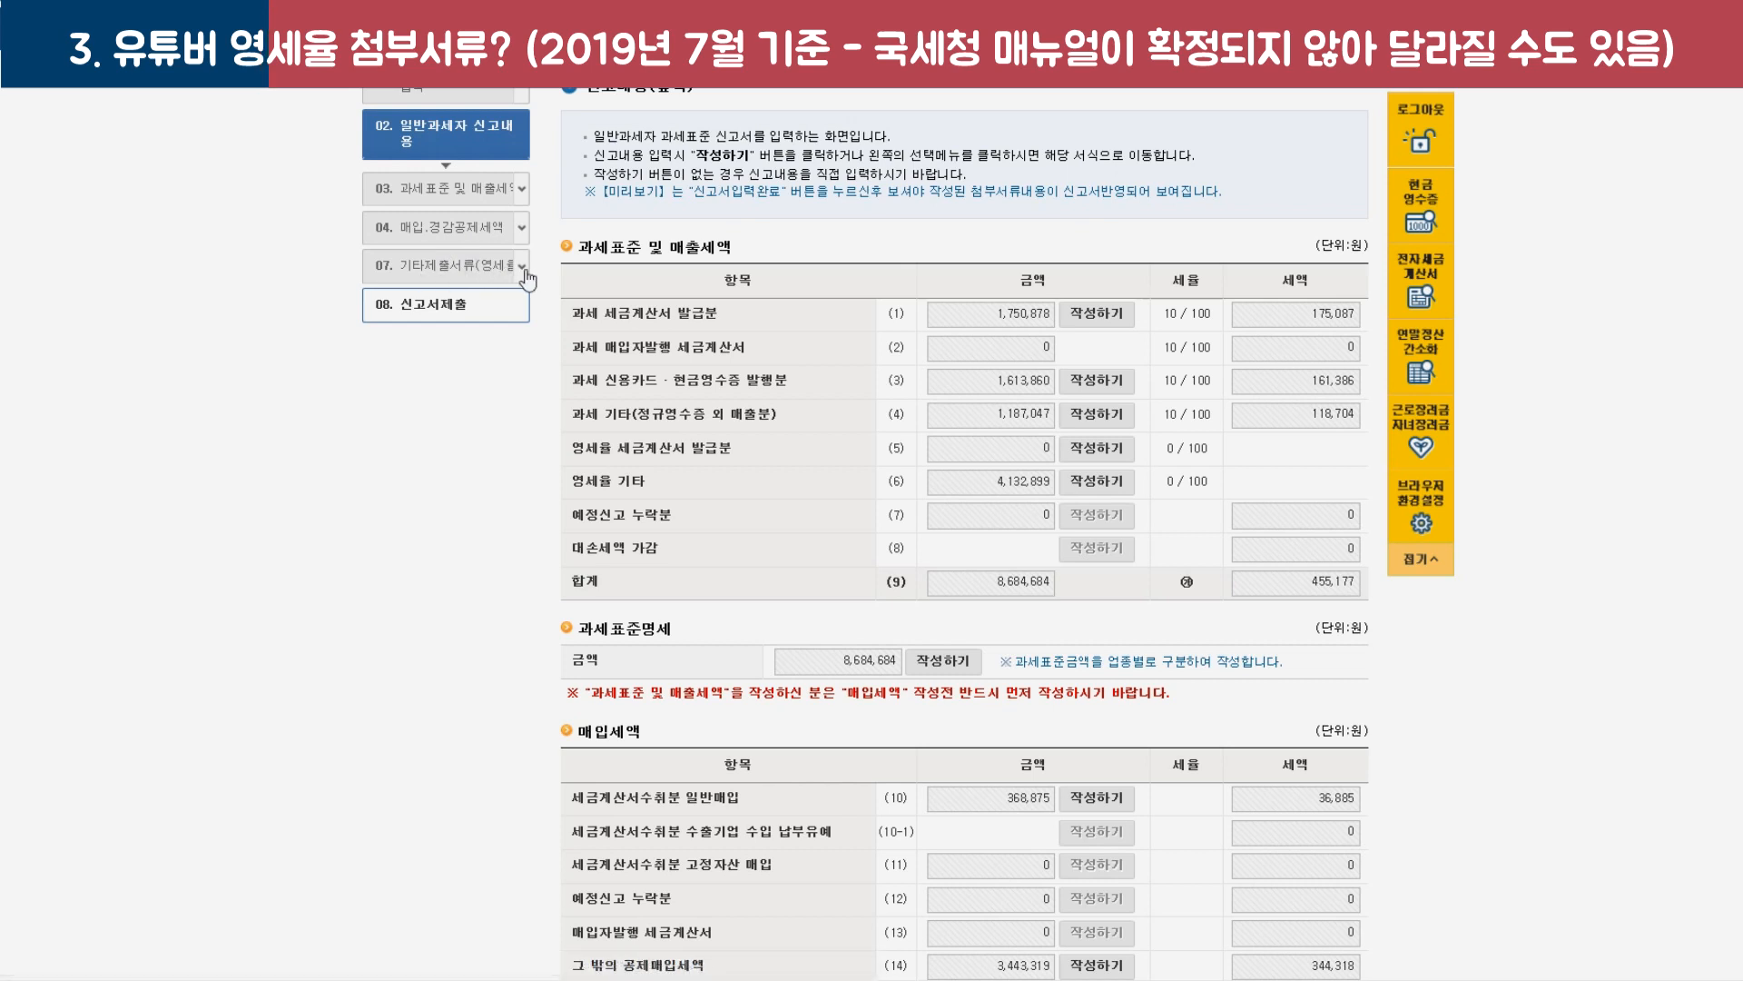
left_click(522, 269)
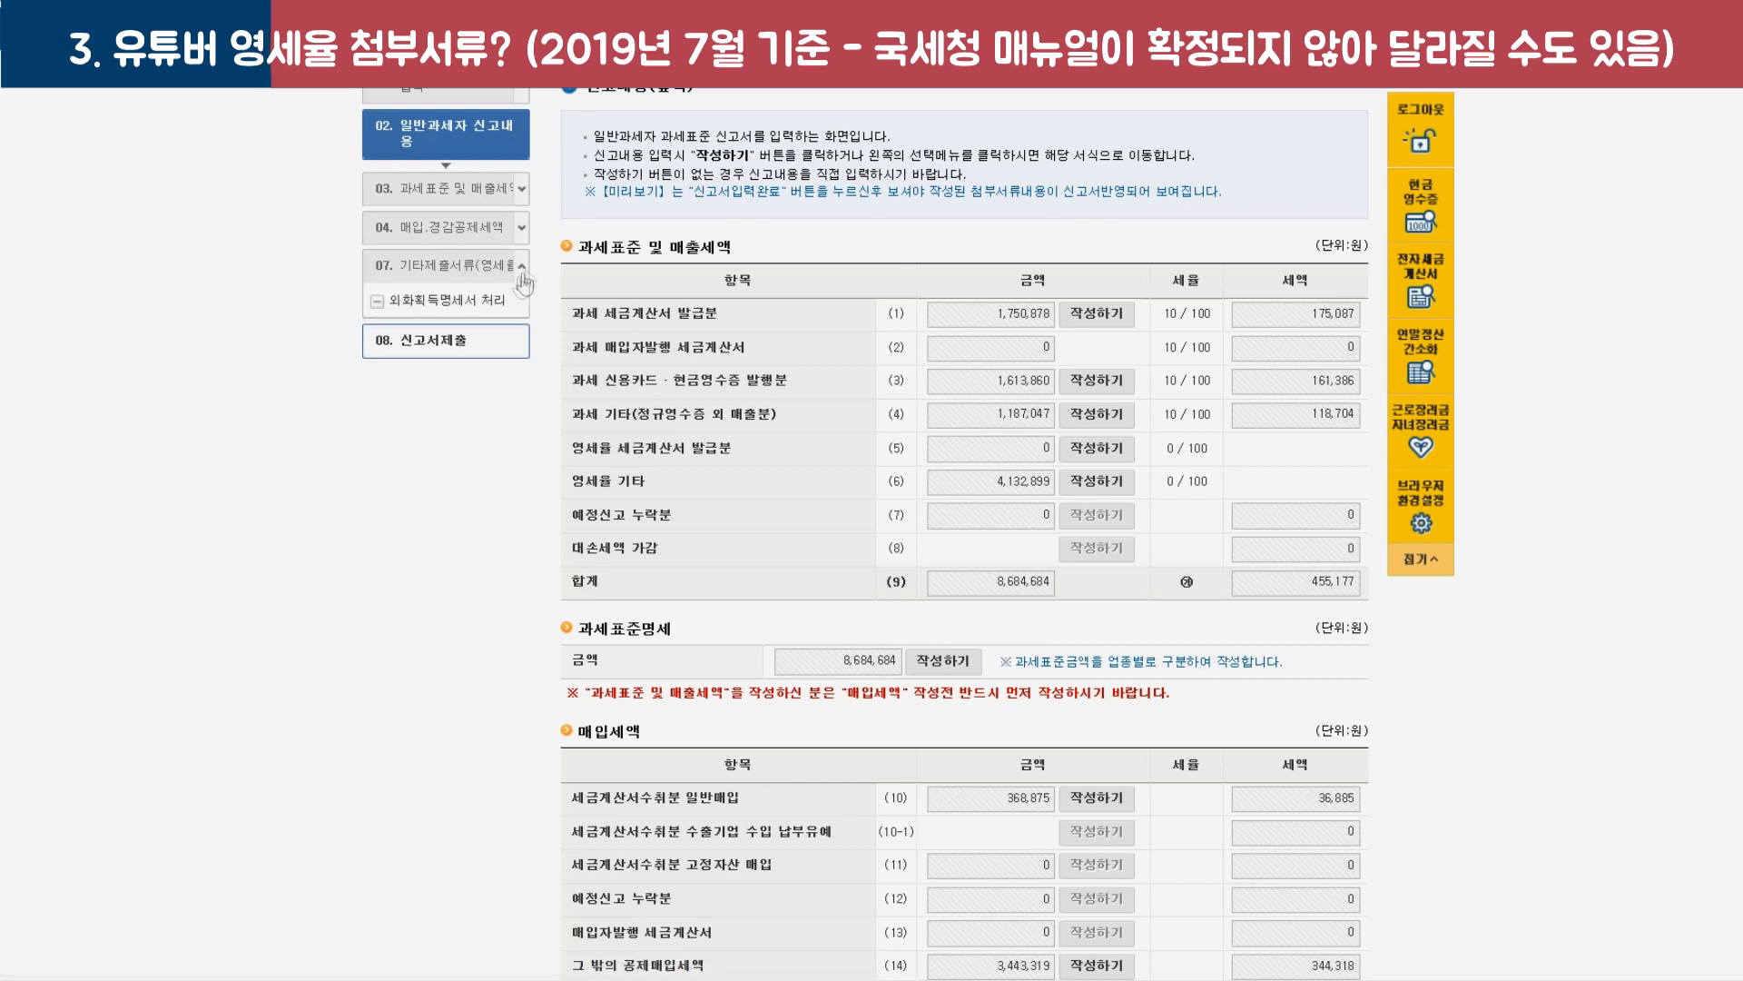
left_click(456, 314)
left_click(899, 519)
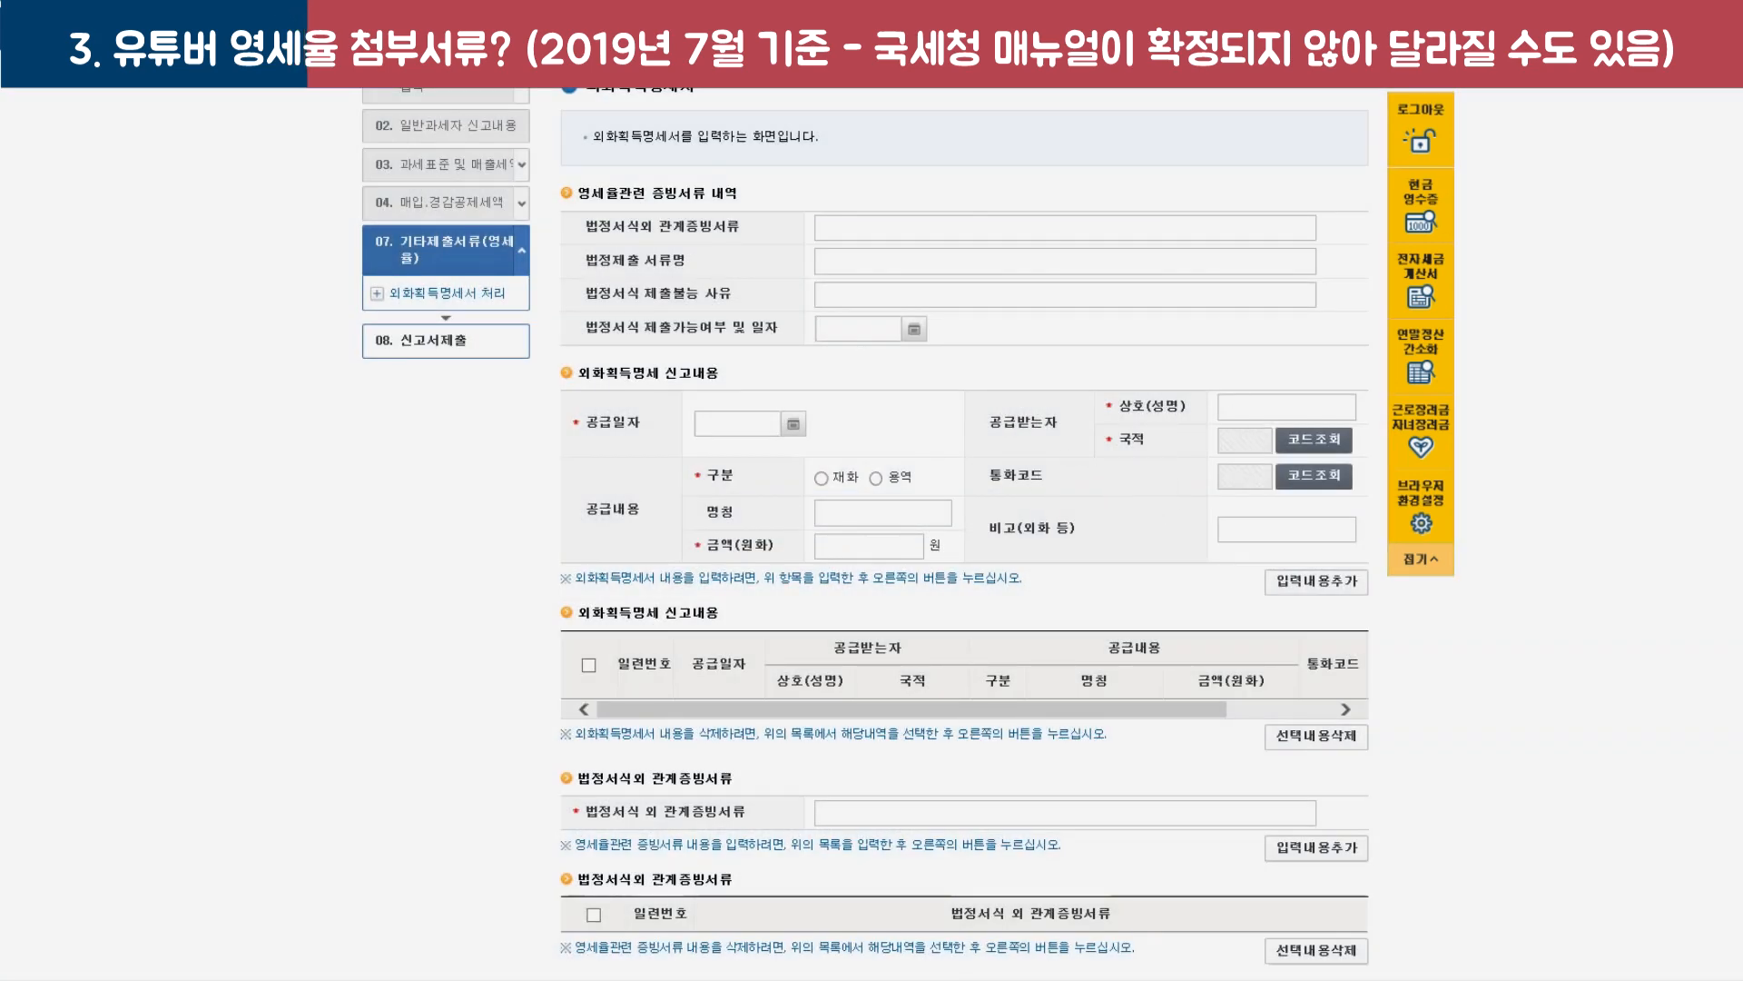
key("alt+Tab")
key("super+Left")
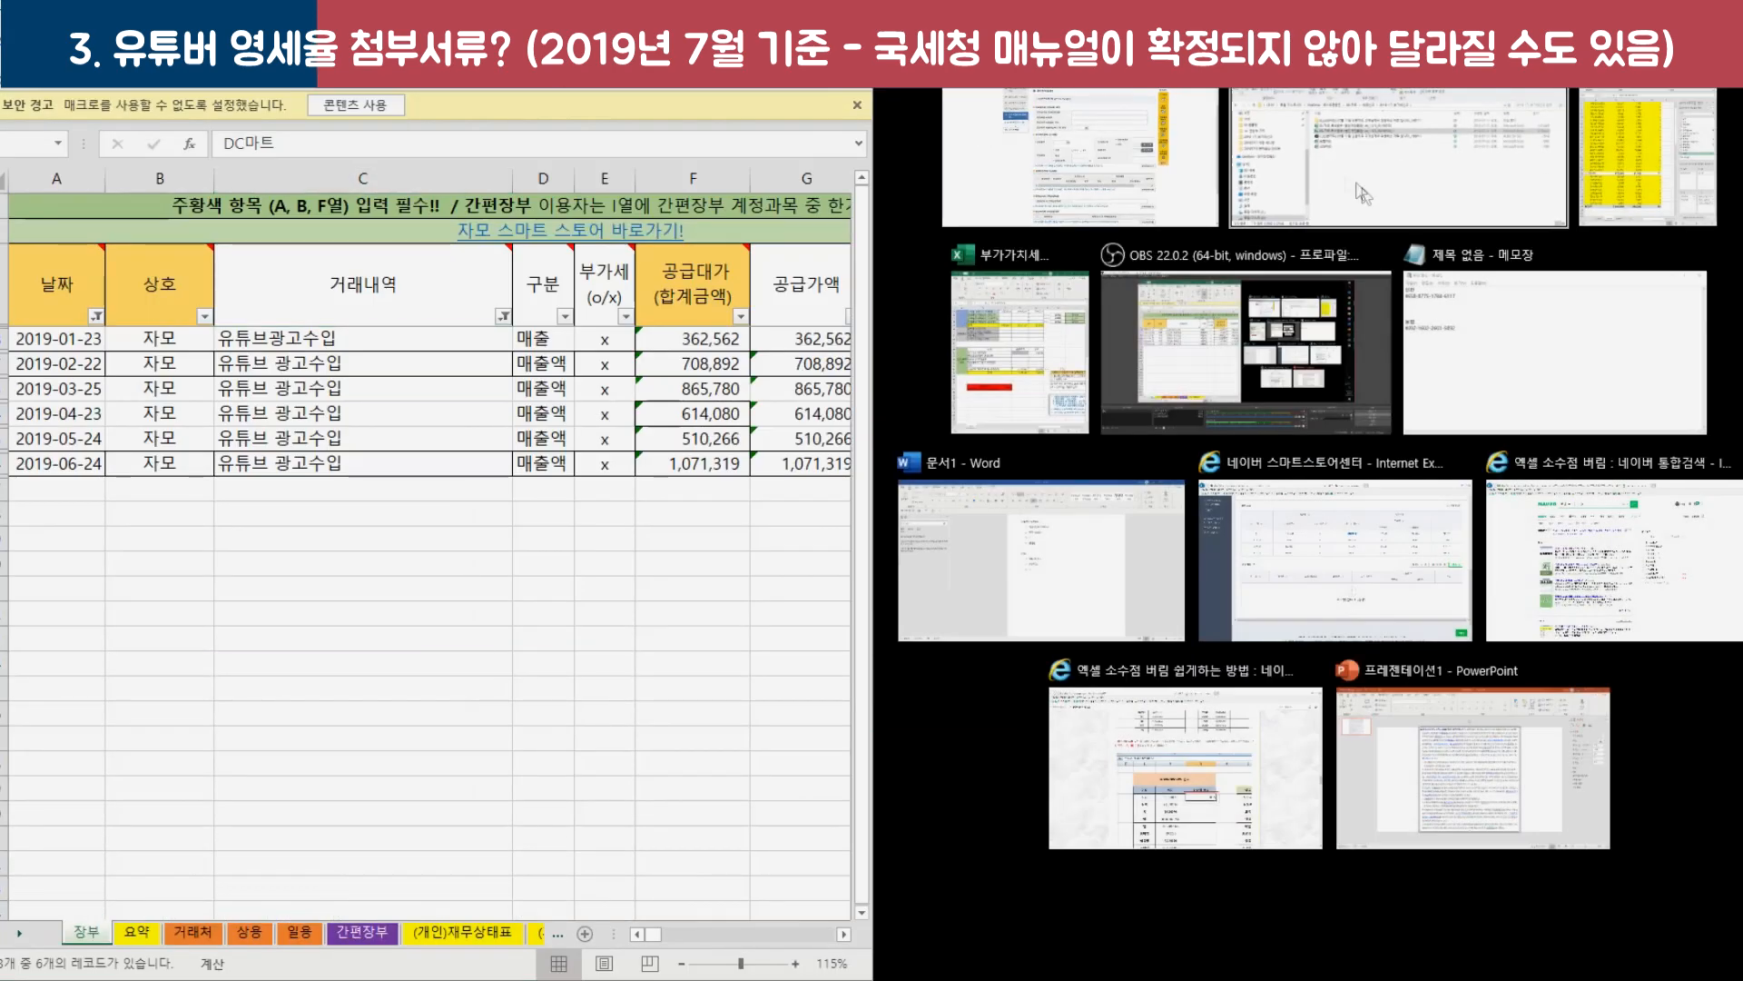
Place Hometax beside Excel and select the six sales rows in the ledger.
left_click(1362, 194)
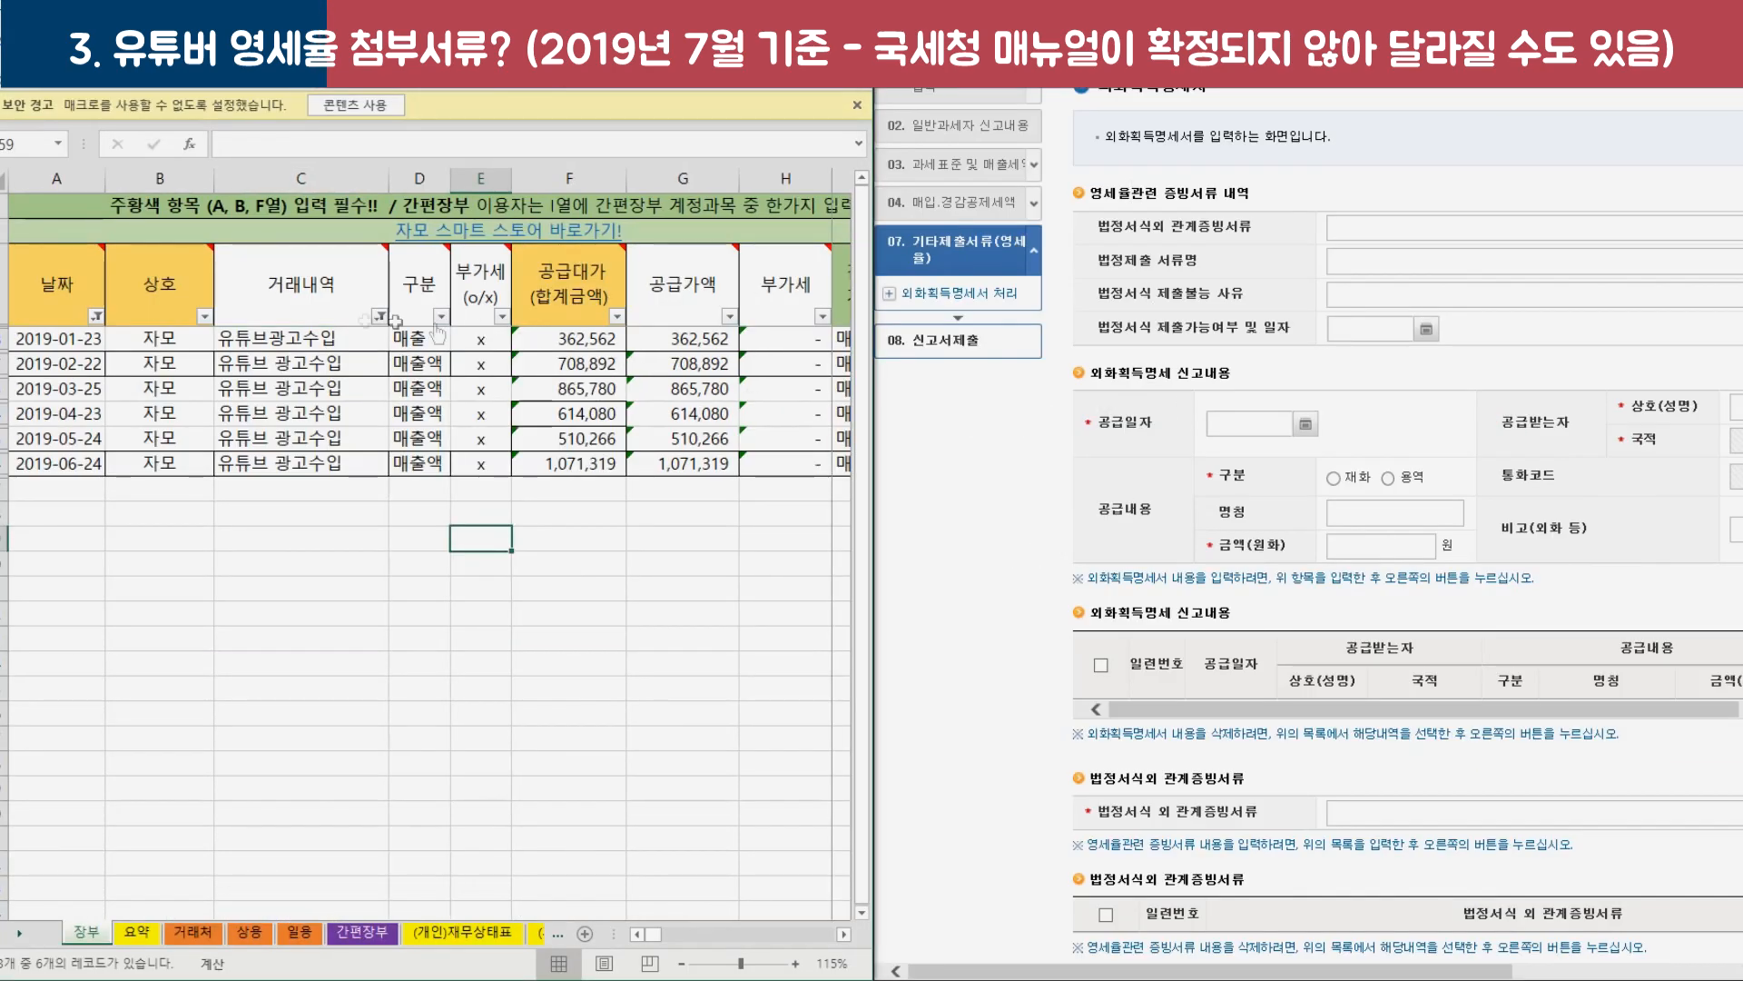
left_click_drag(86, 341, 232, 463)
left_click(1194, 976)
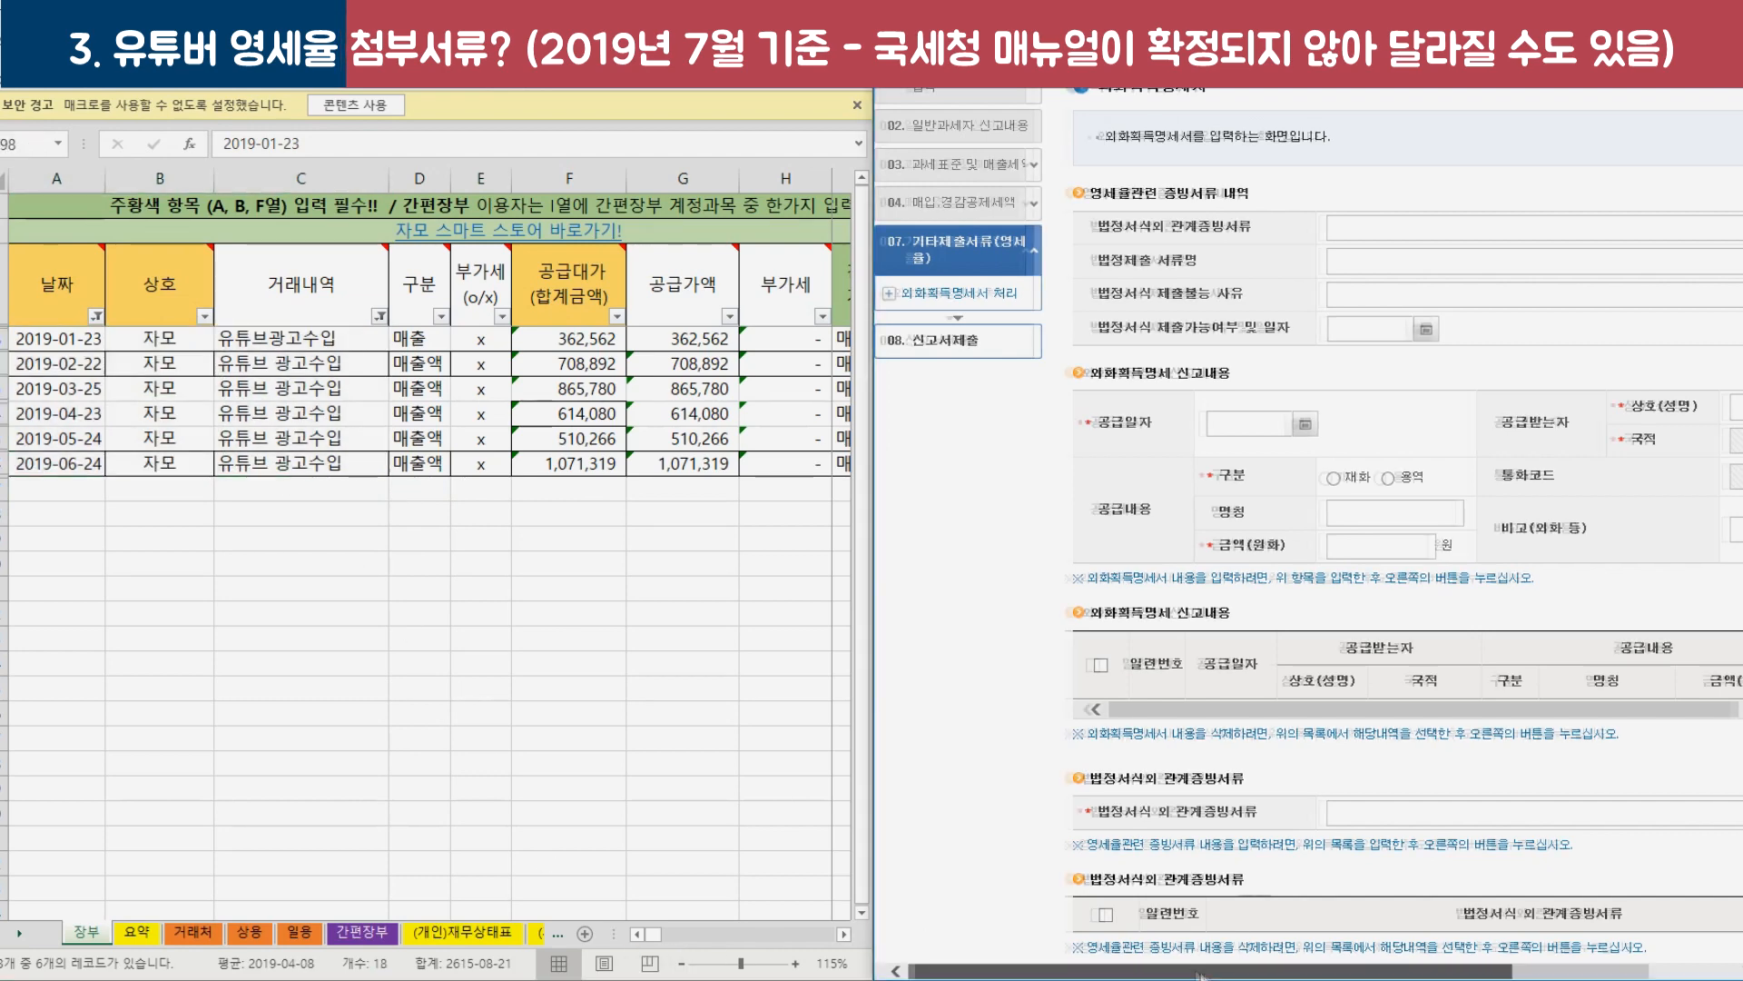
left_click_drag(1194, 976, 1294, 976)
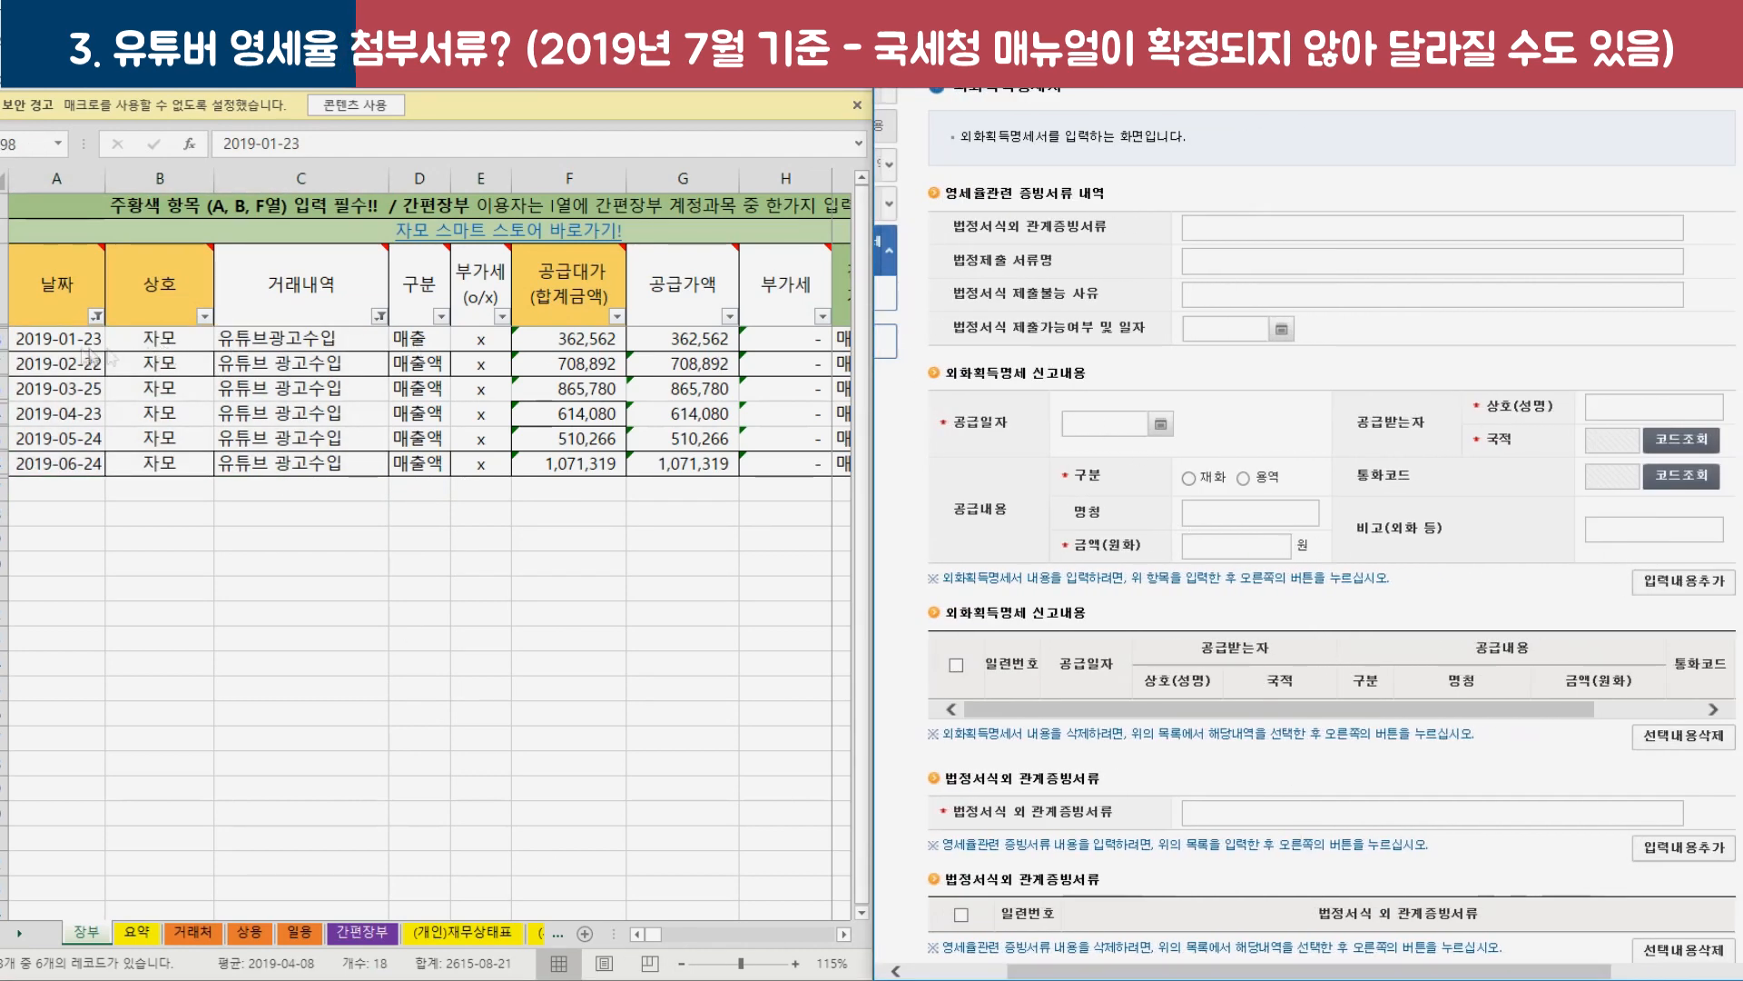
Set supply date 2019-01-23 and nationality 미국 via the country-code lookup.
left_click(1124, 425)
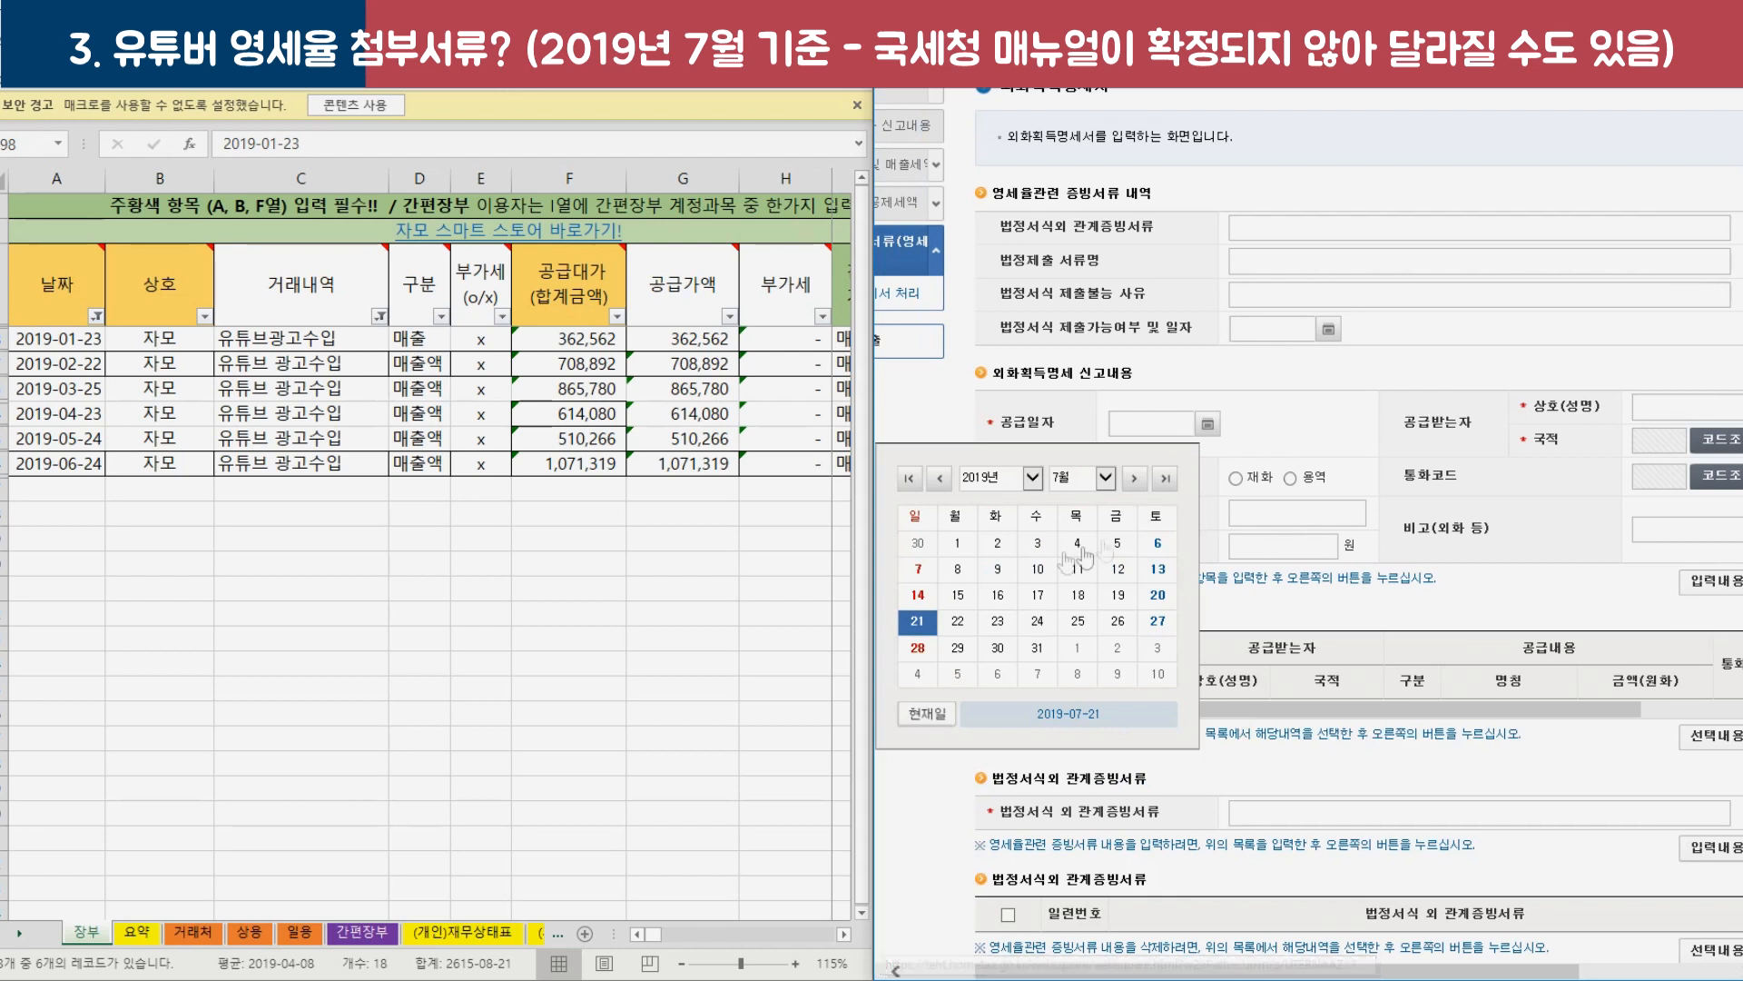
left_click(1062, 479)
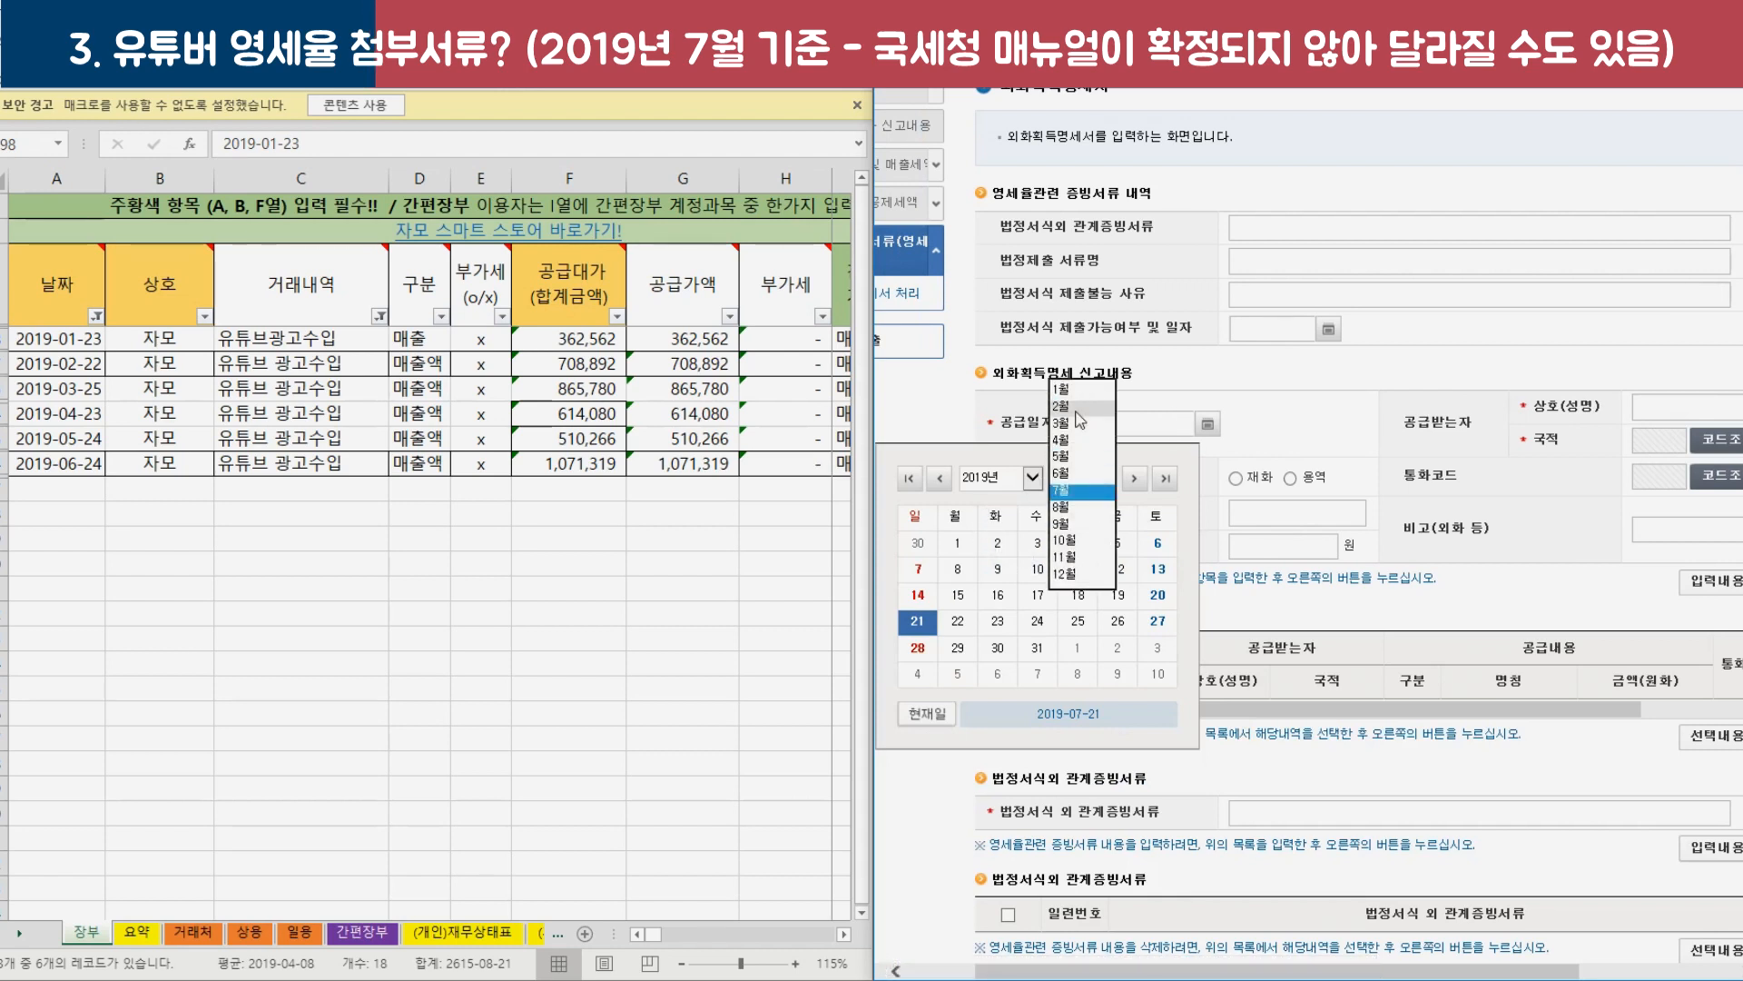
left_click(1062, 389)
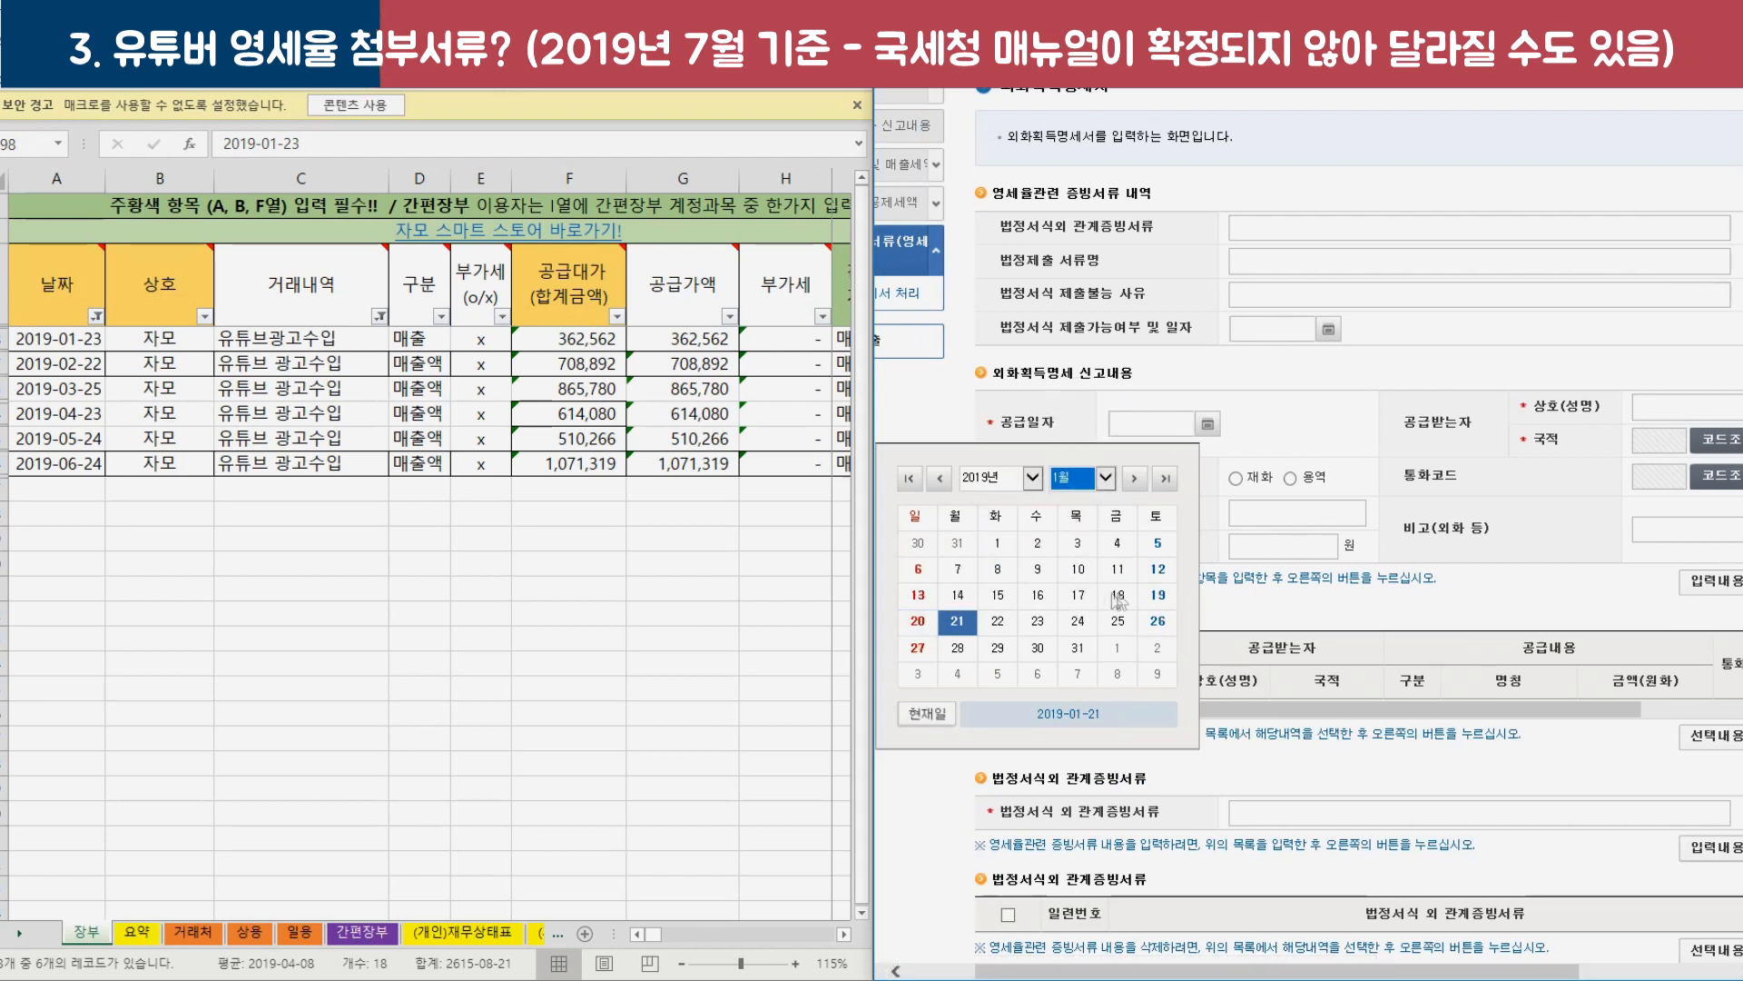
left_click(1031, 623)
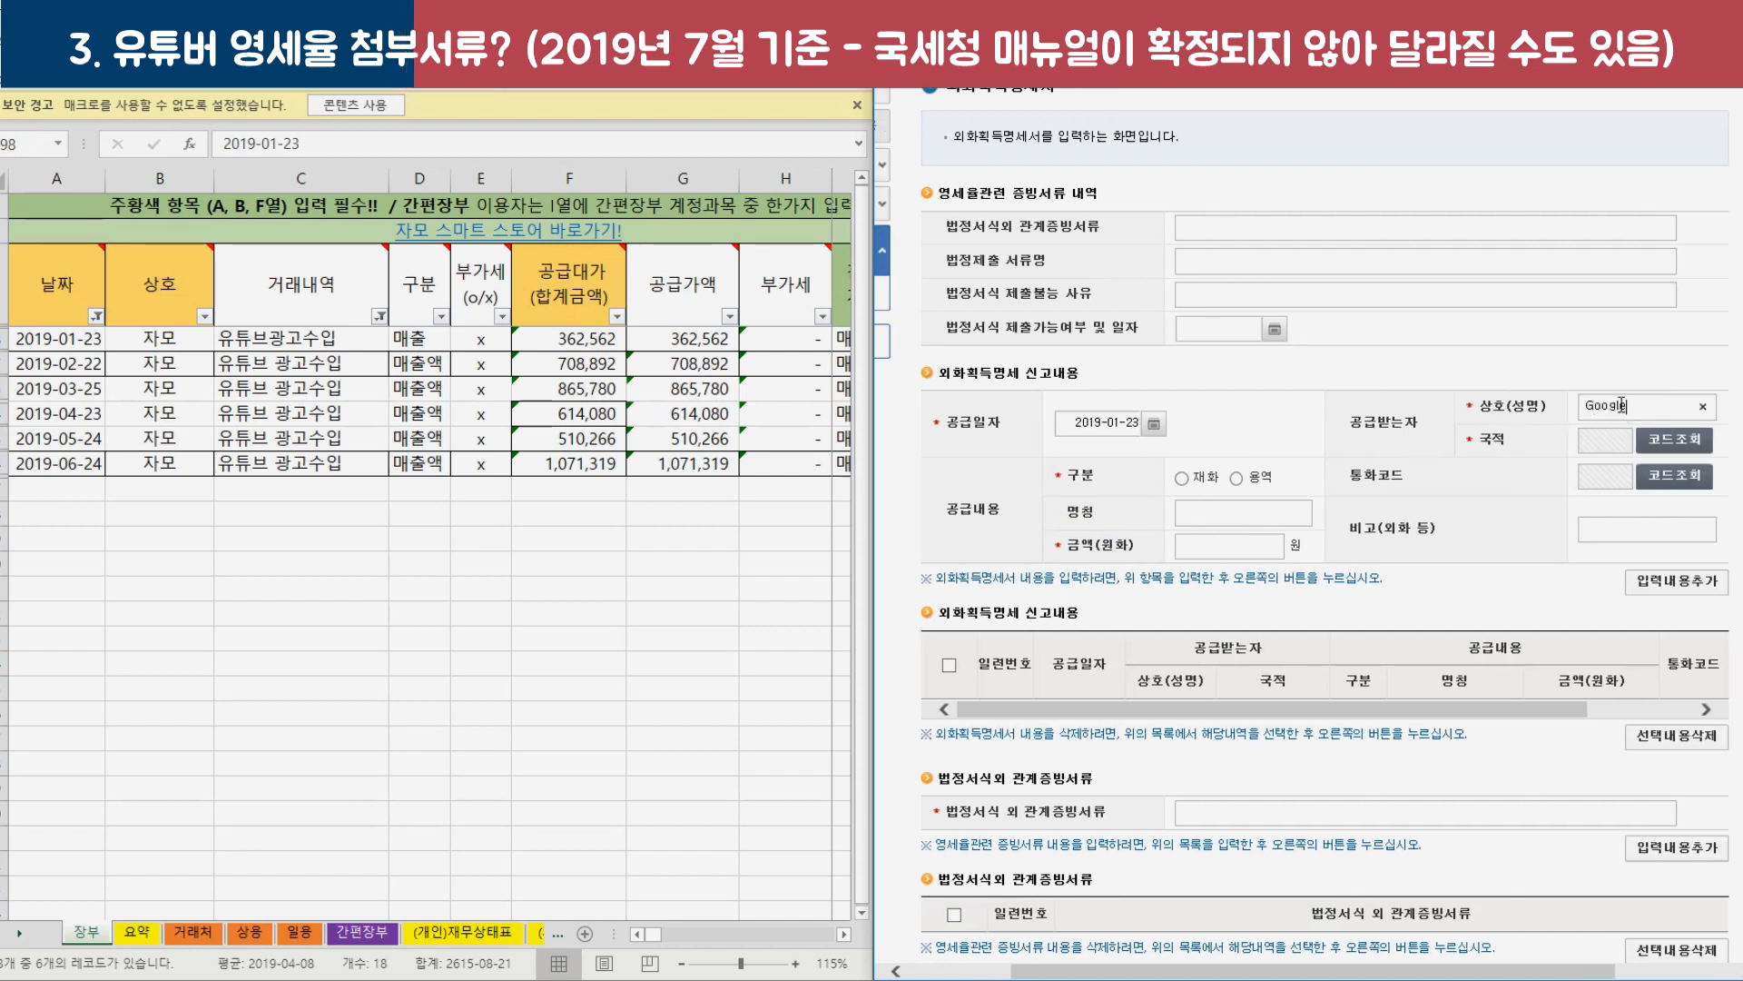
left_click(1673, 440)
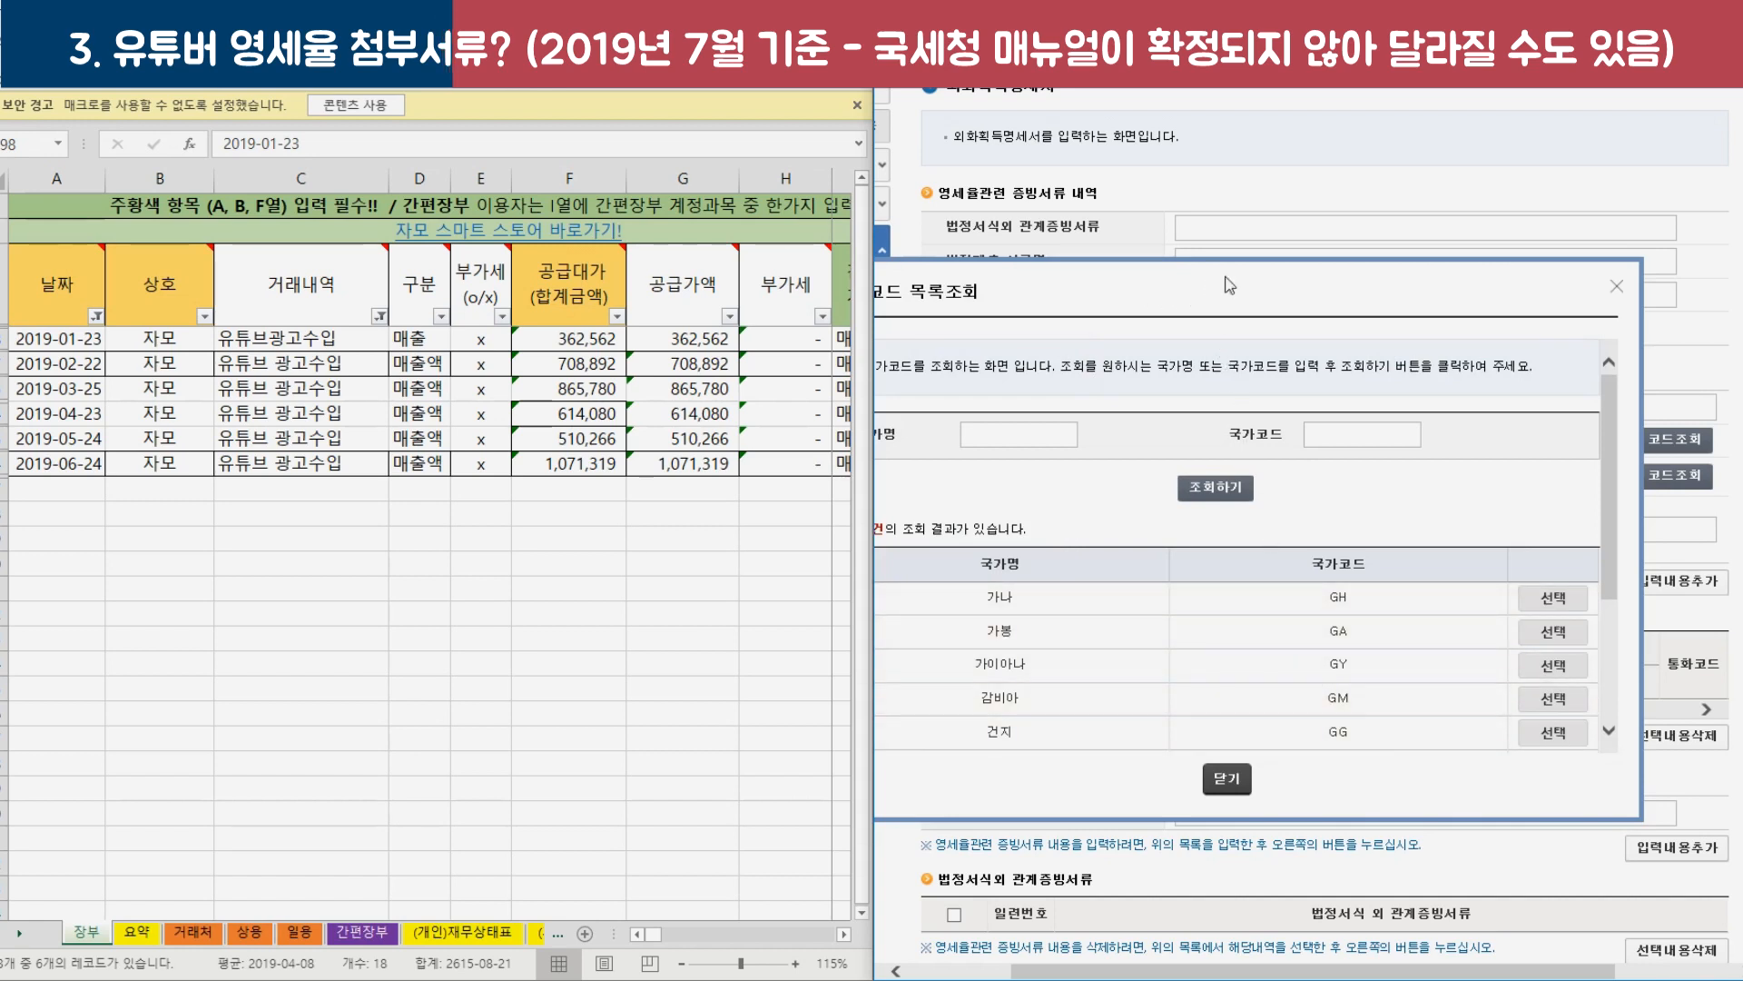
left_click(1616, 286)
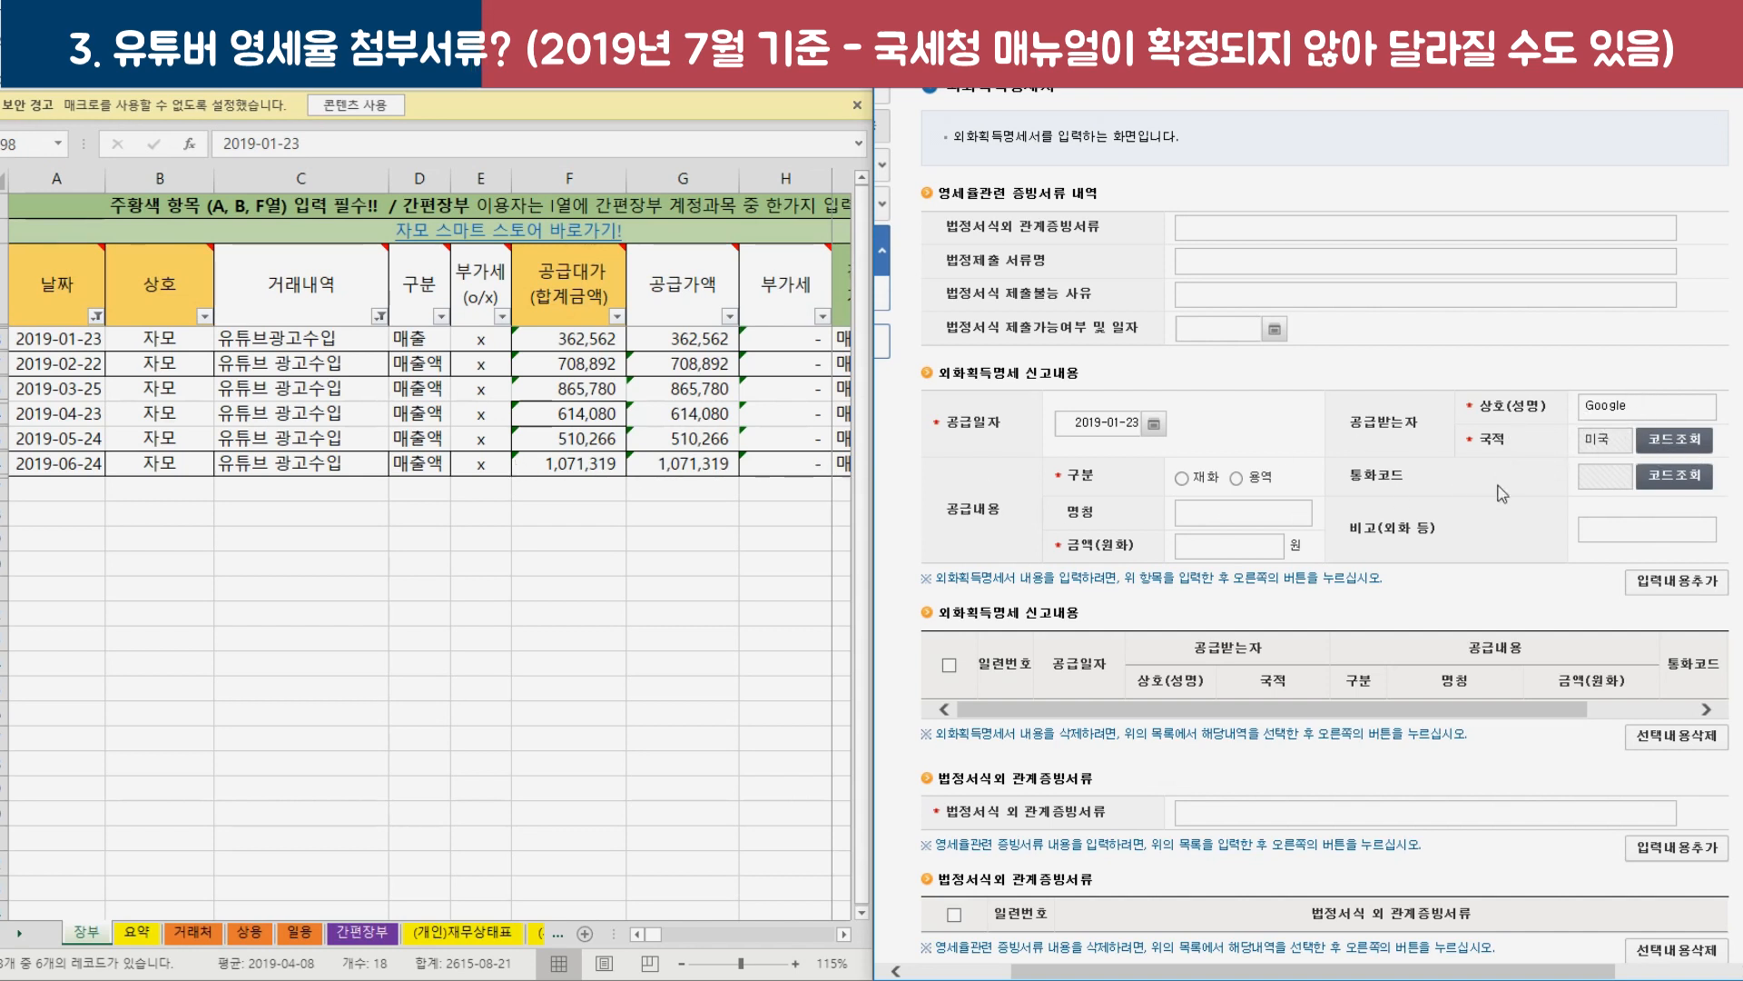
Mark the supply as 용역, enter the first sale's won amount from the ledger, and add it to the list.
left_click(1181, 478)
left_click(1251, 477)
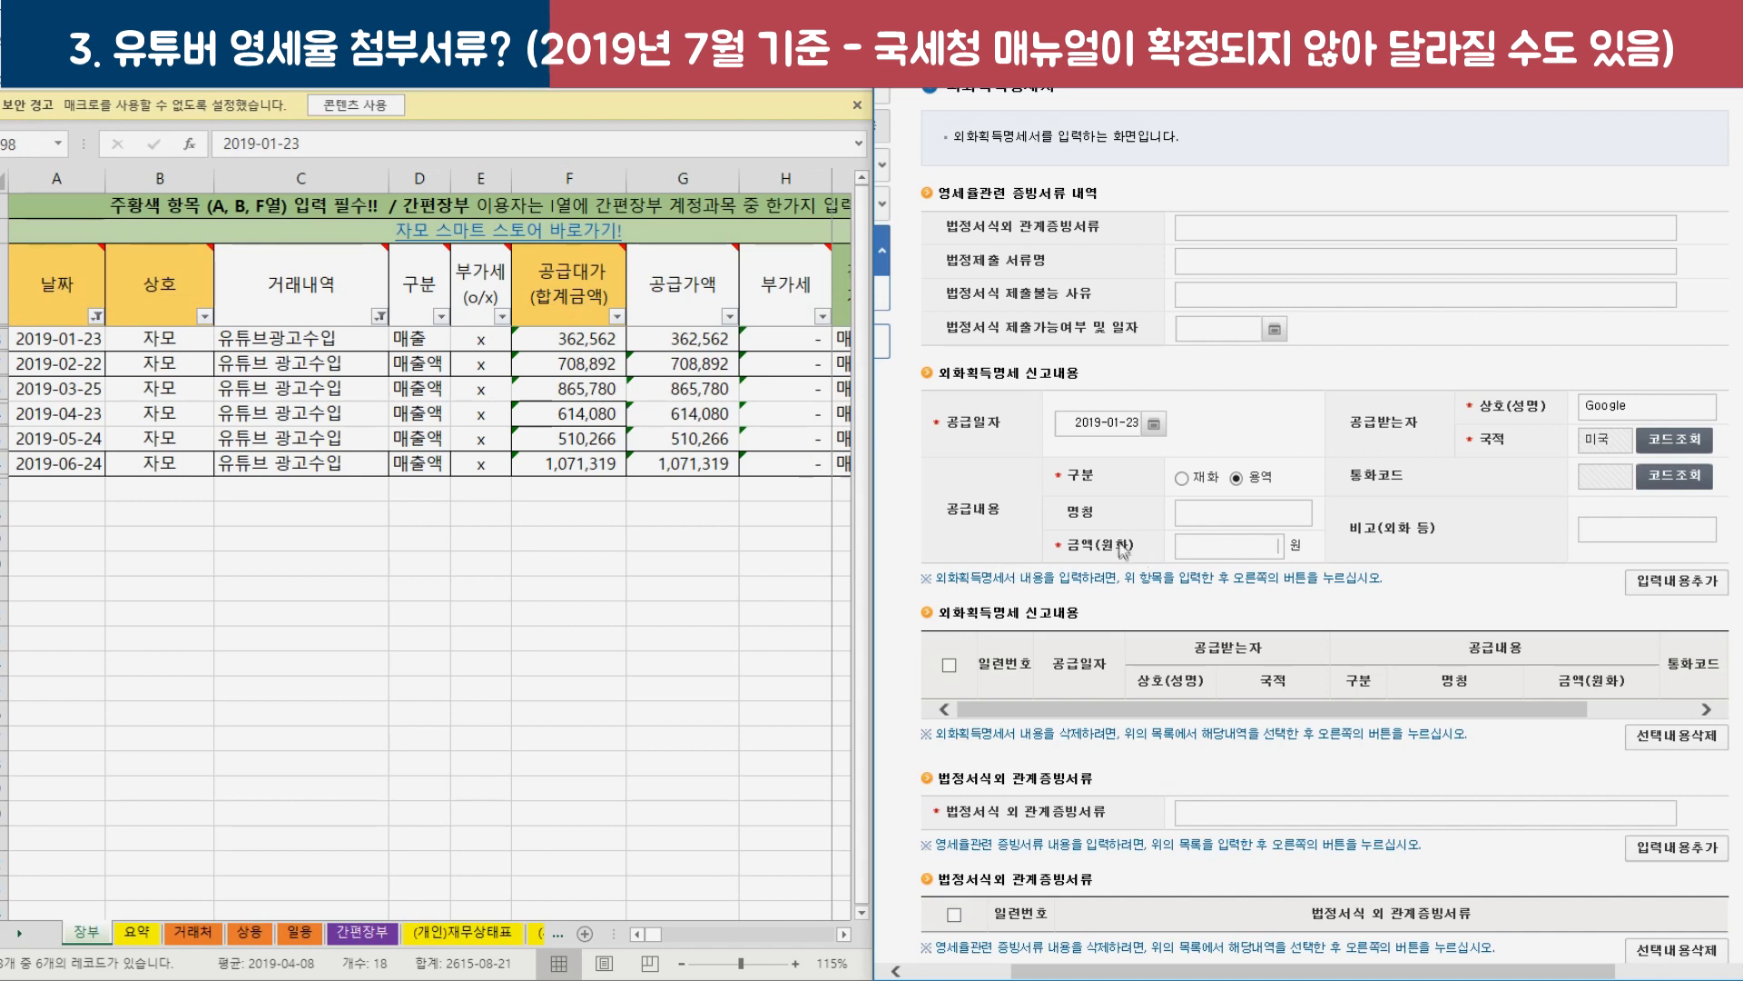
left_click(554, 339)
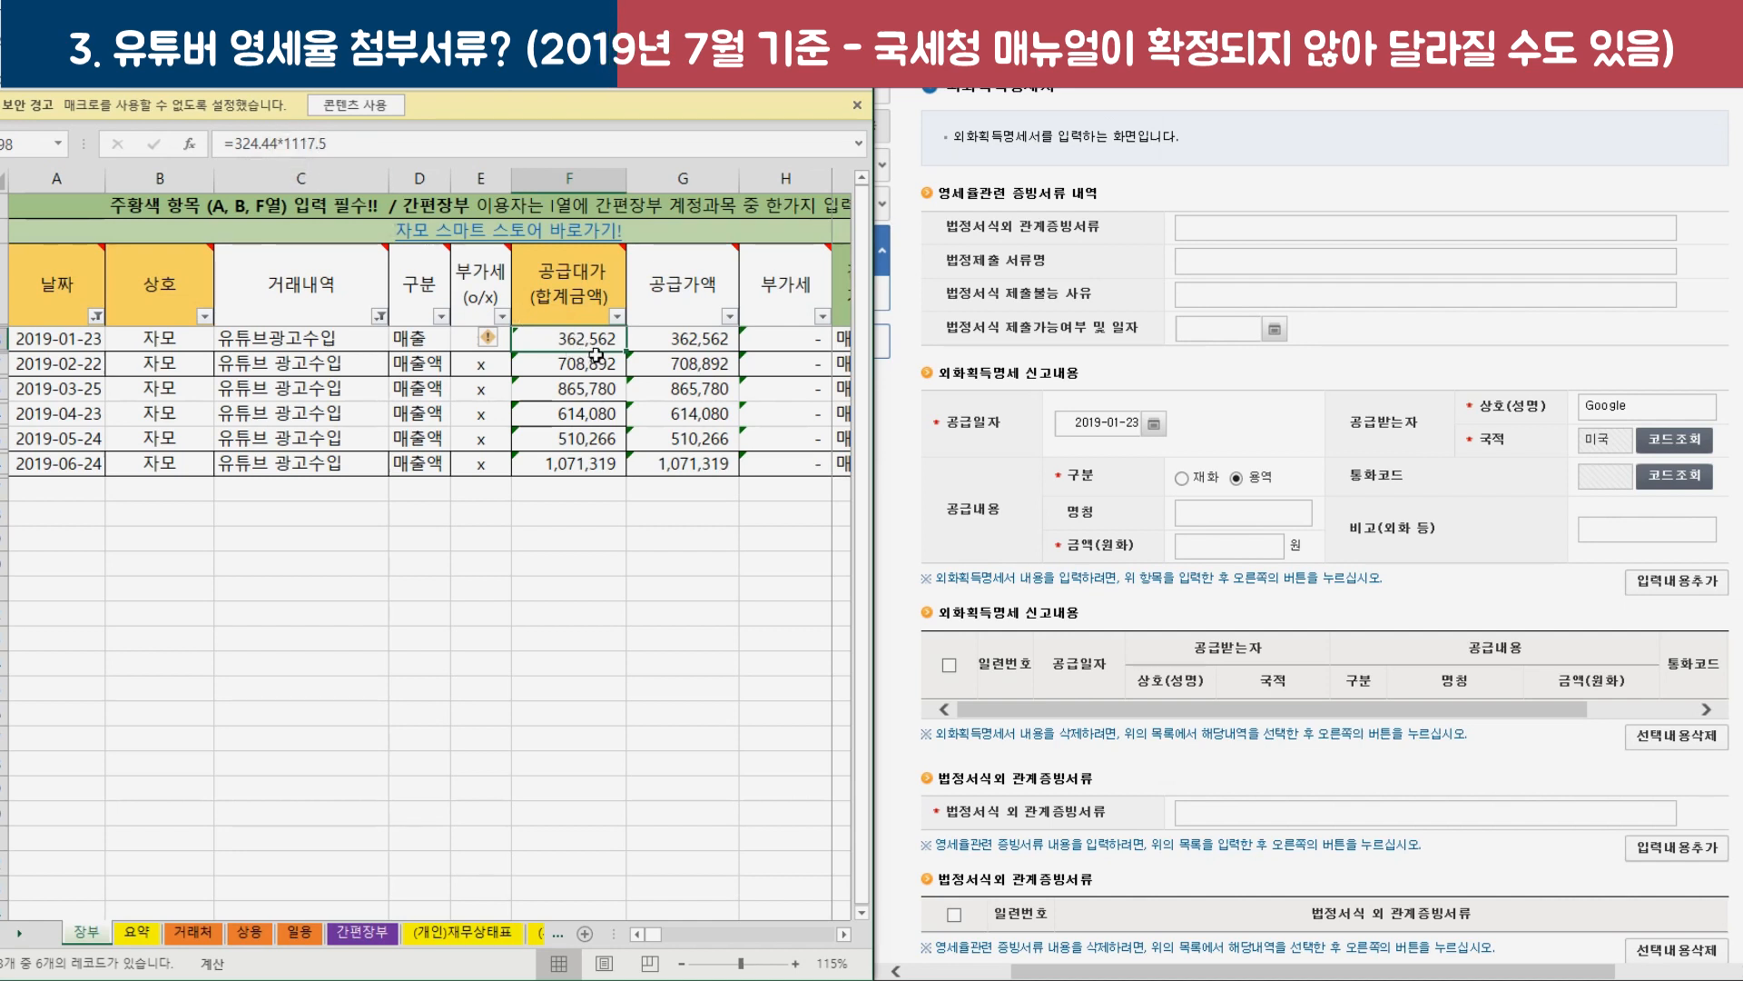
left_click(1223, 552)
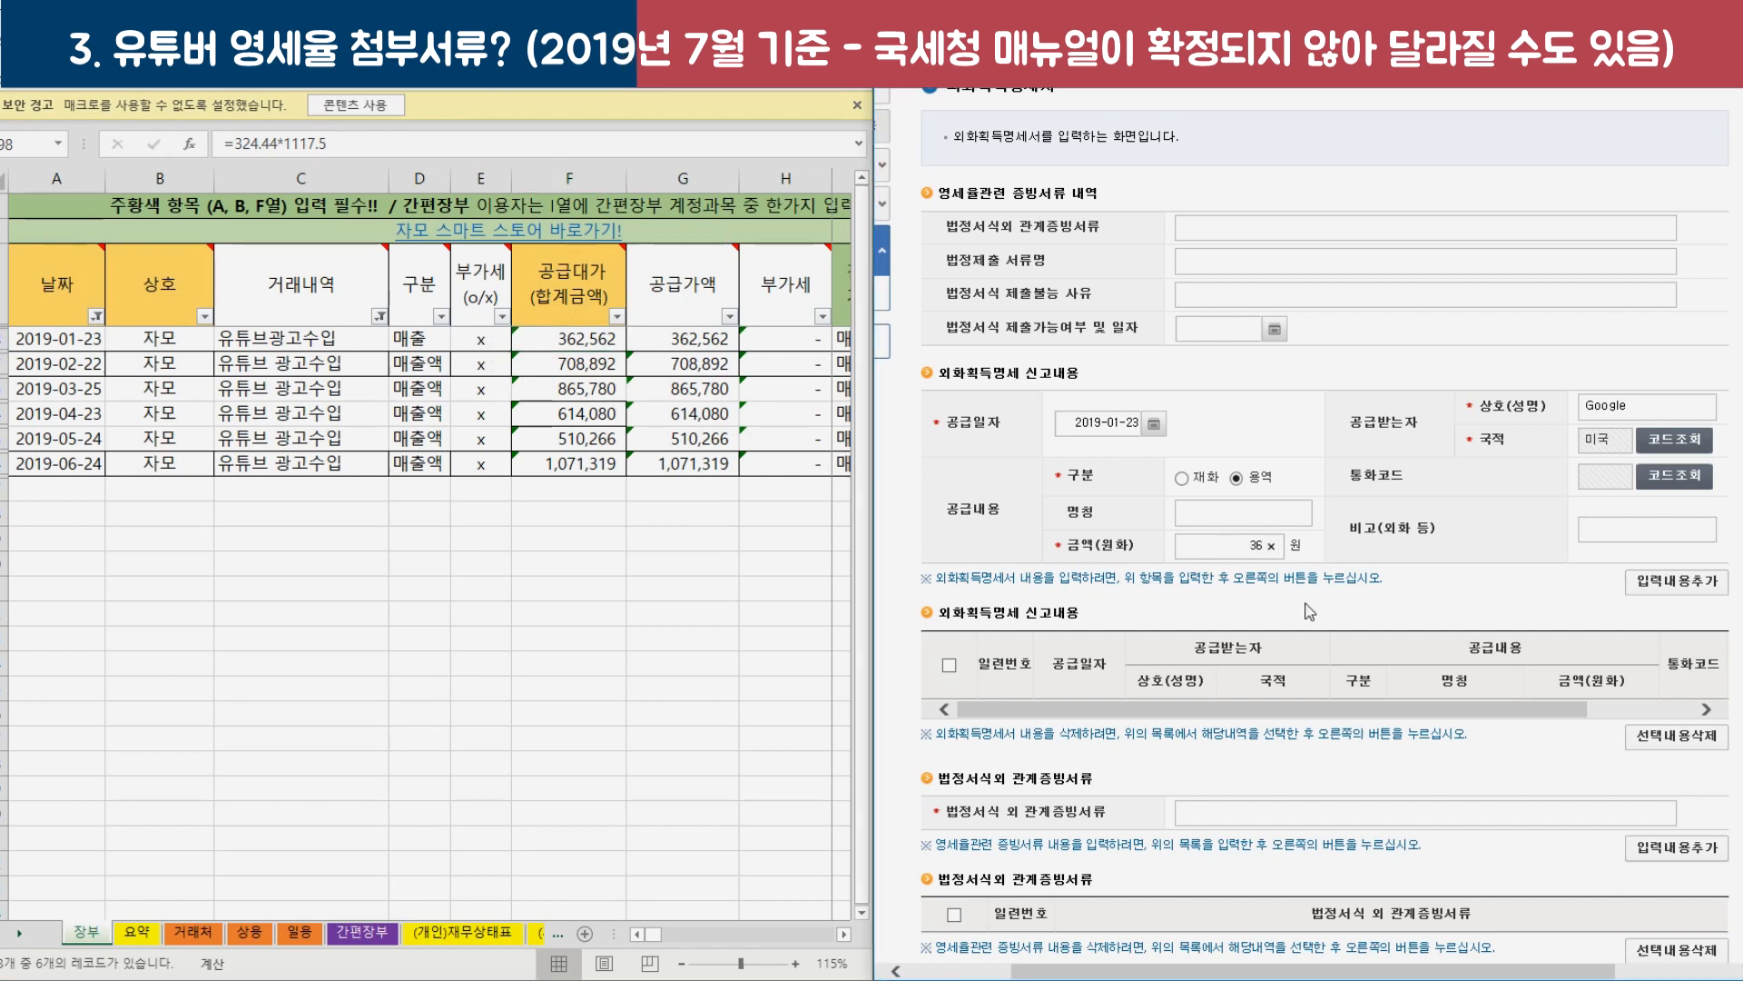
left_click(1680, 585)
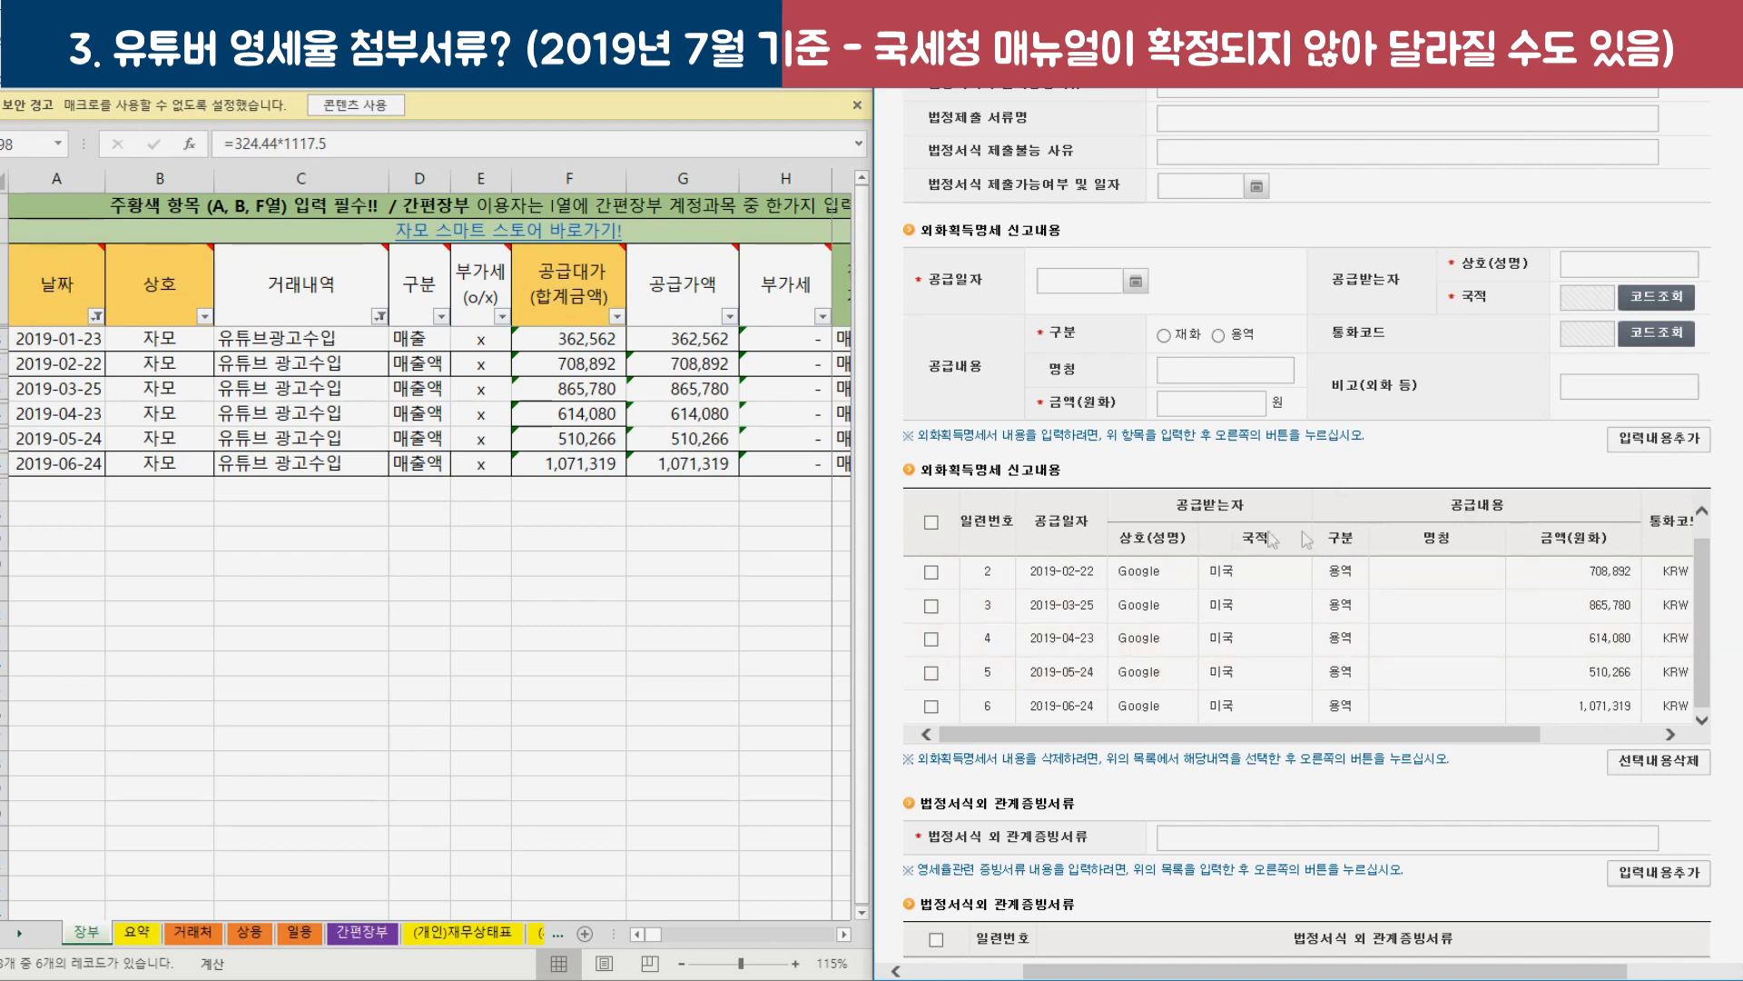
scroll(1442, 393, "down", 4)
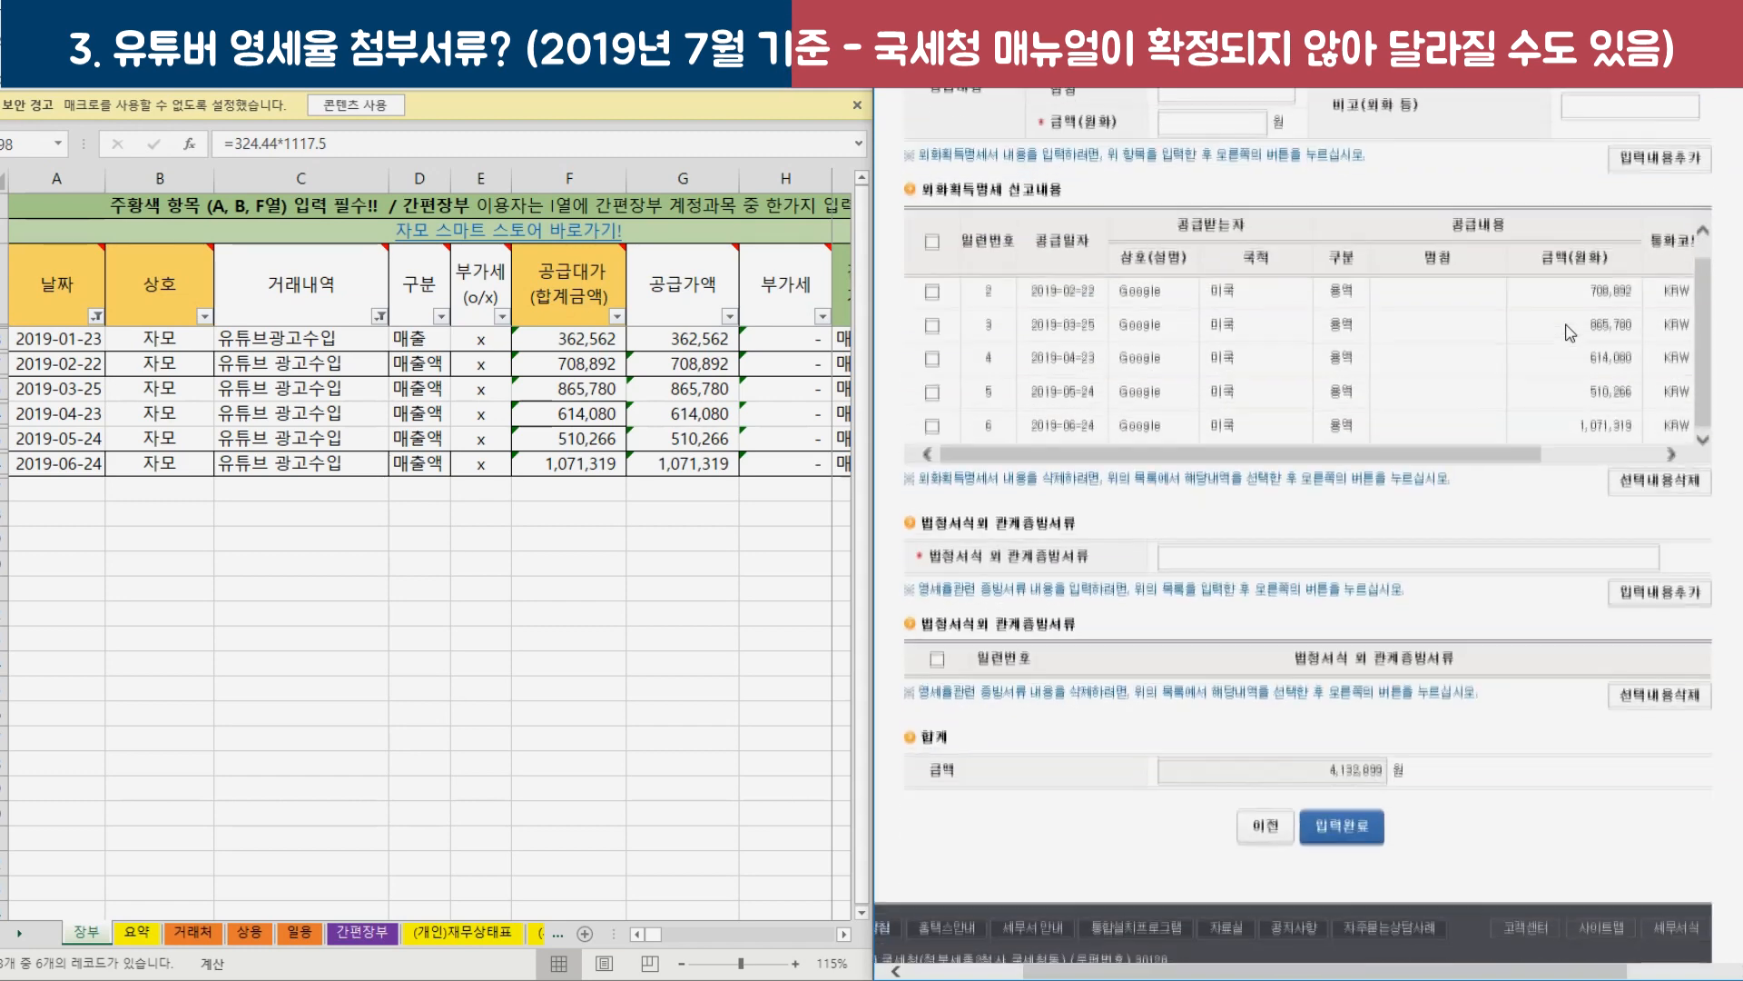
Add '은행 입금 내역' as the supporting document and save the foreign-currency earnings statement.
left_click(1253, 448)
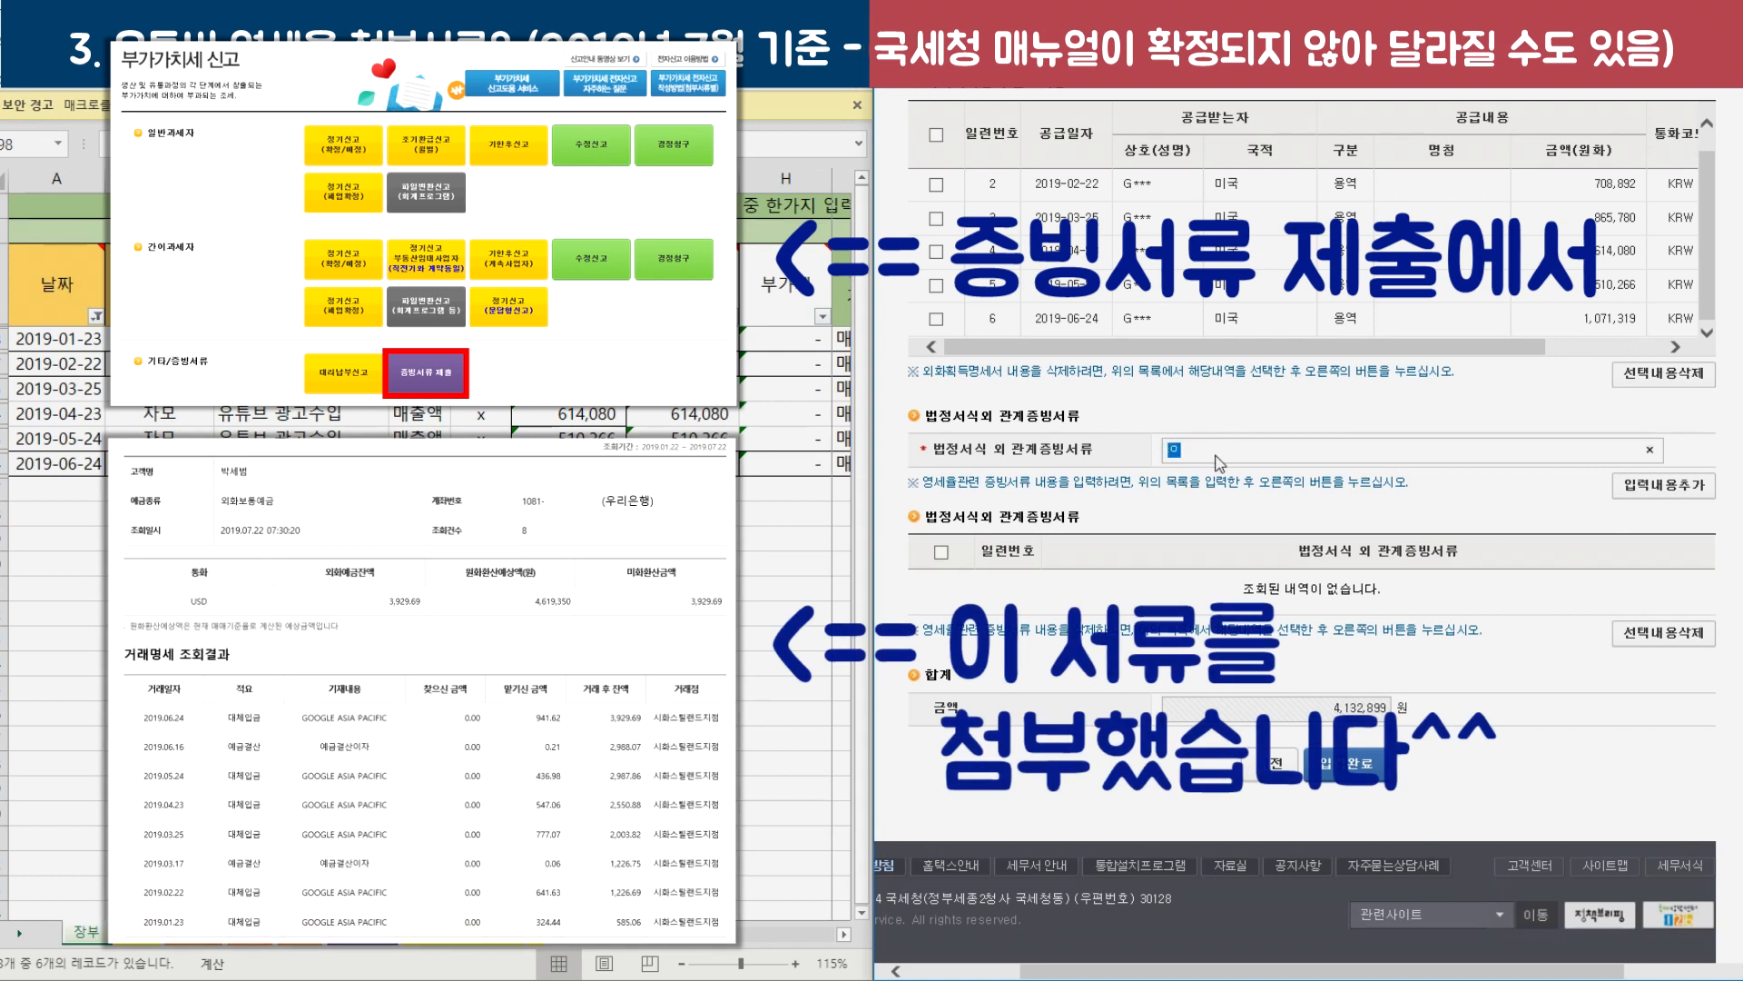
type("은행 여 ㅇ")
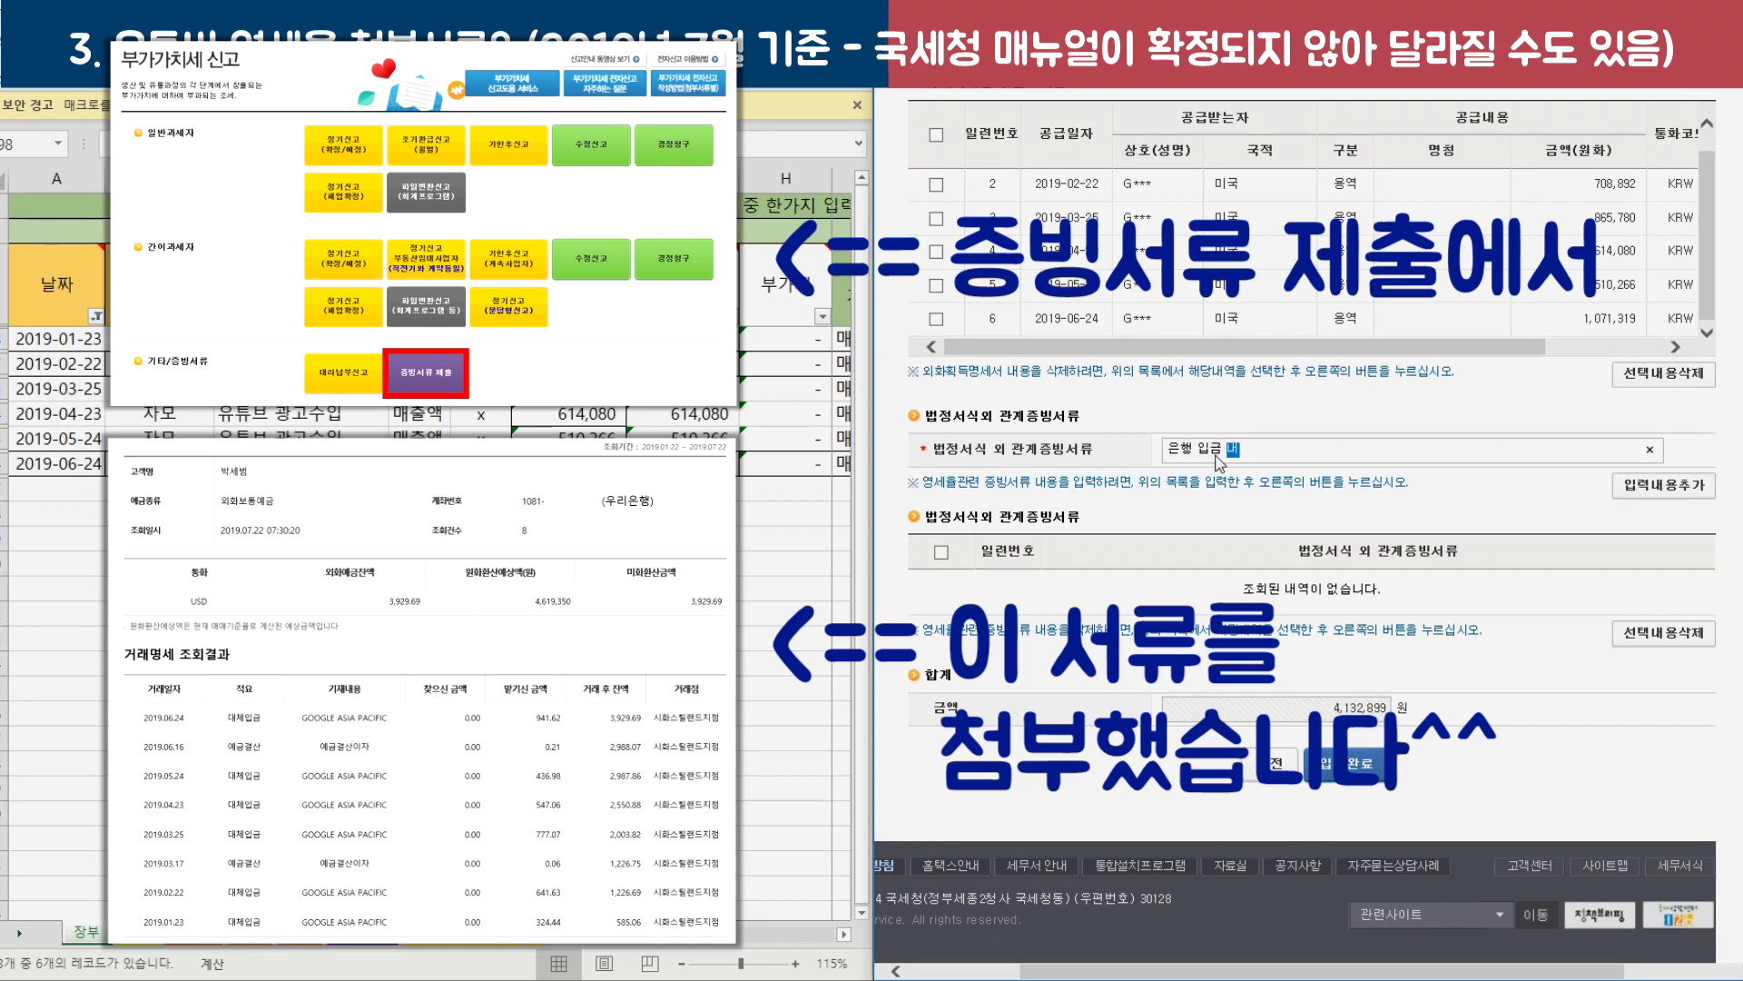
left_click(1664, 485)
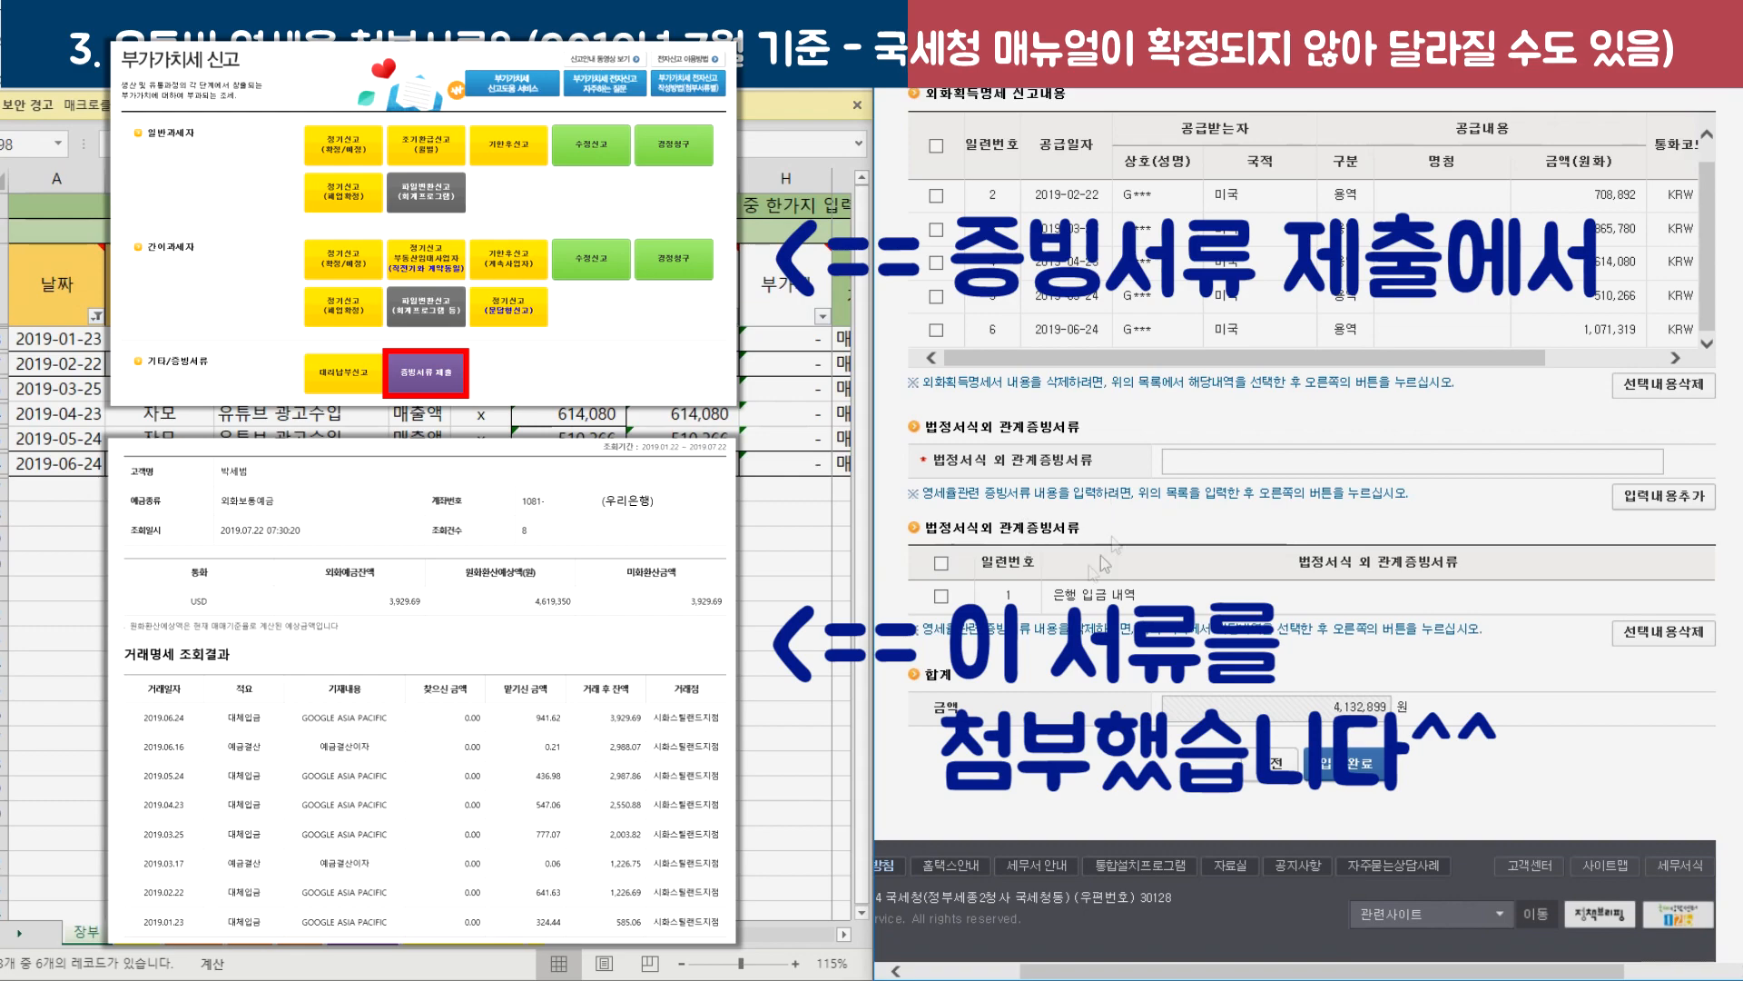
left_click(1326, 764)
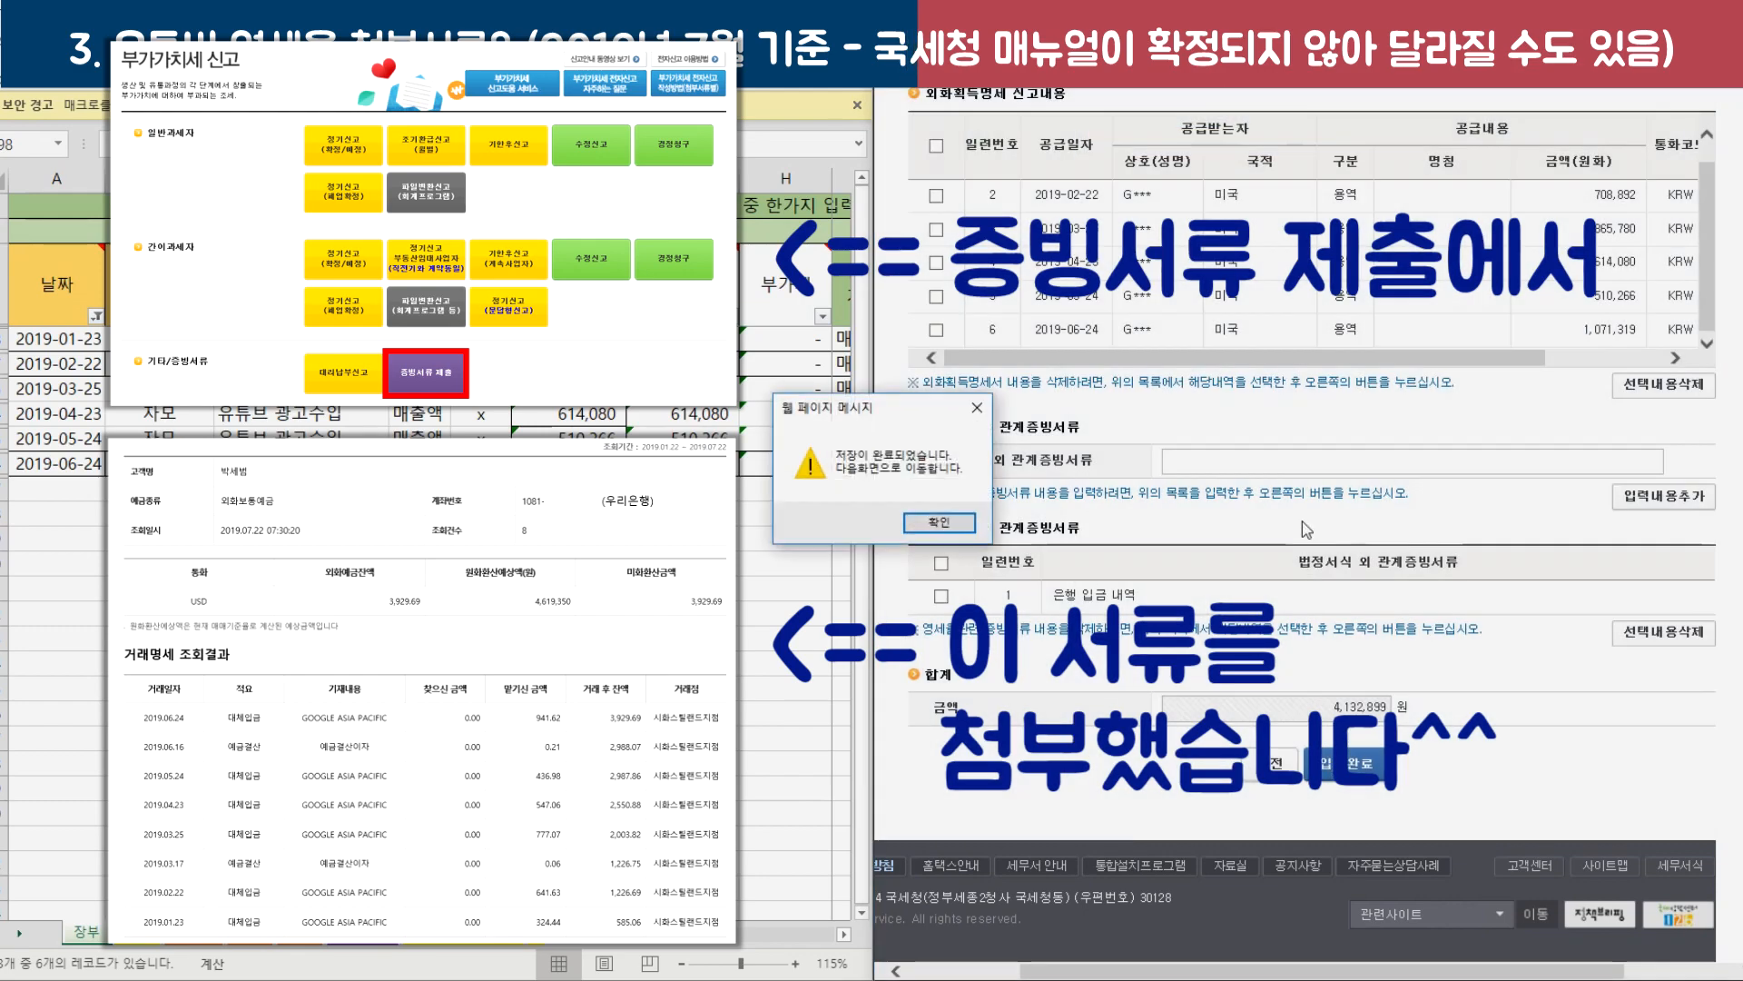
left_click(956, 522)
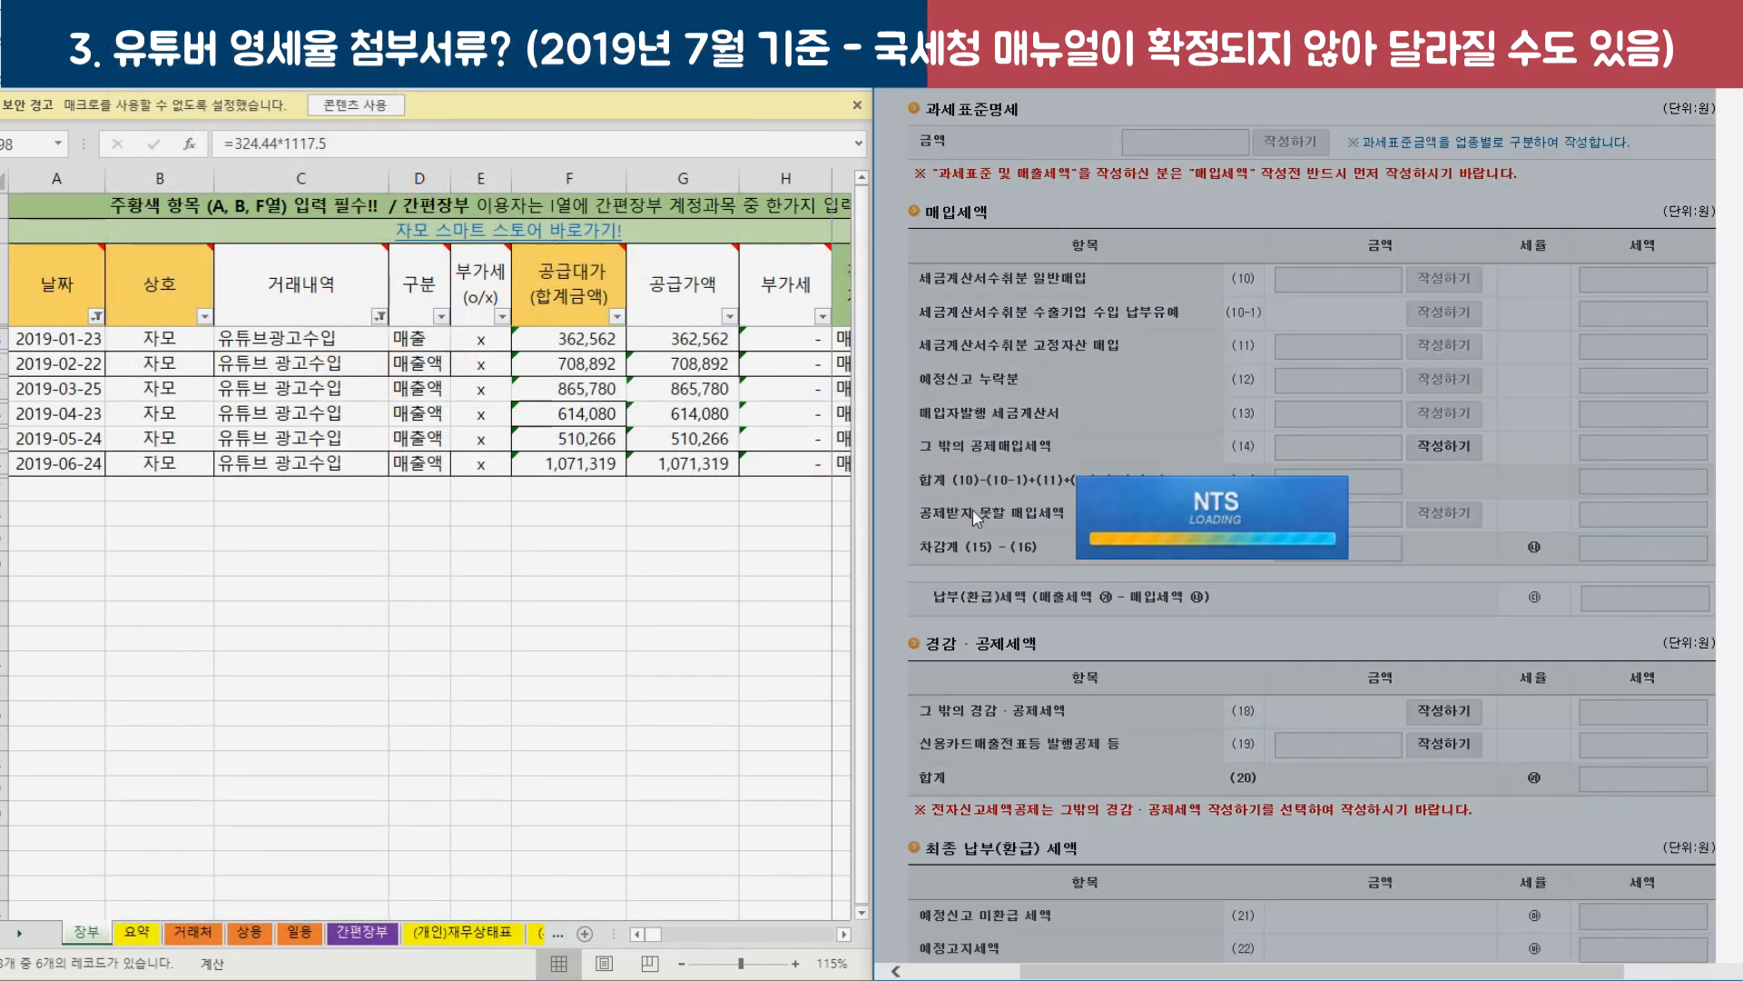
Finish entering the VAT return and confirm the save messages.
scroll(987, 536, "down", 15)
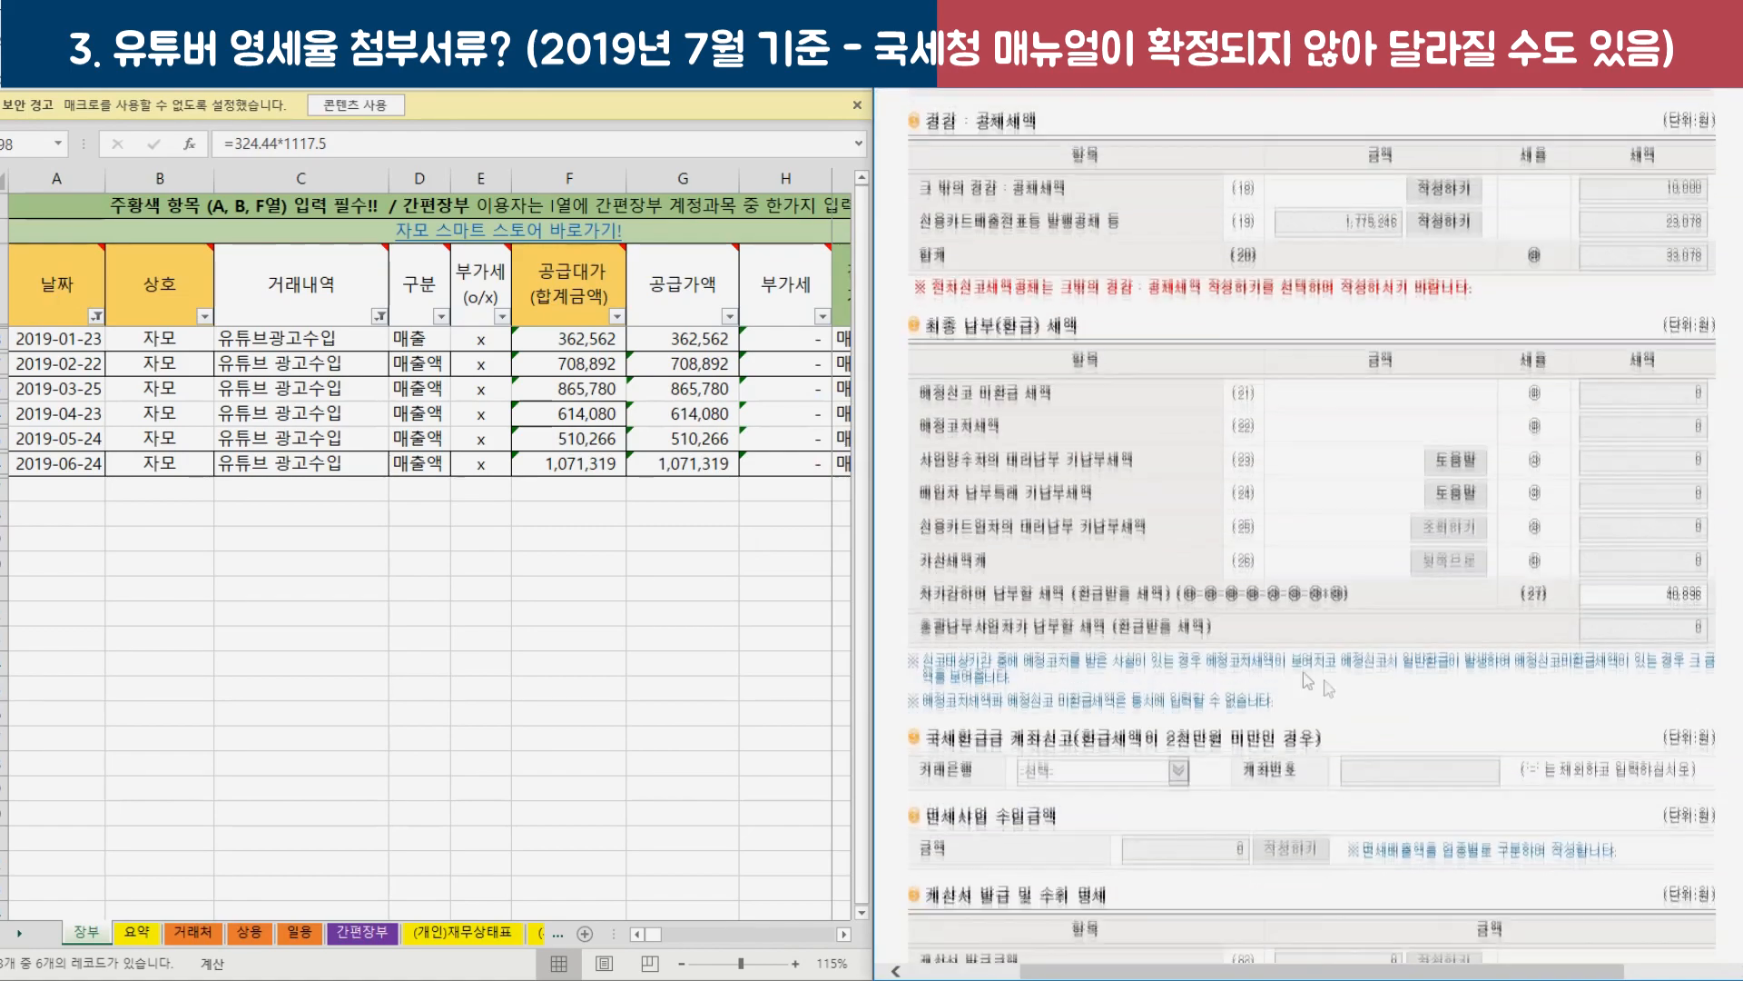
left_click(1374, 771)
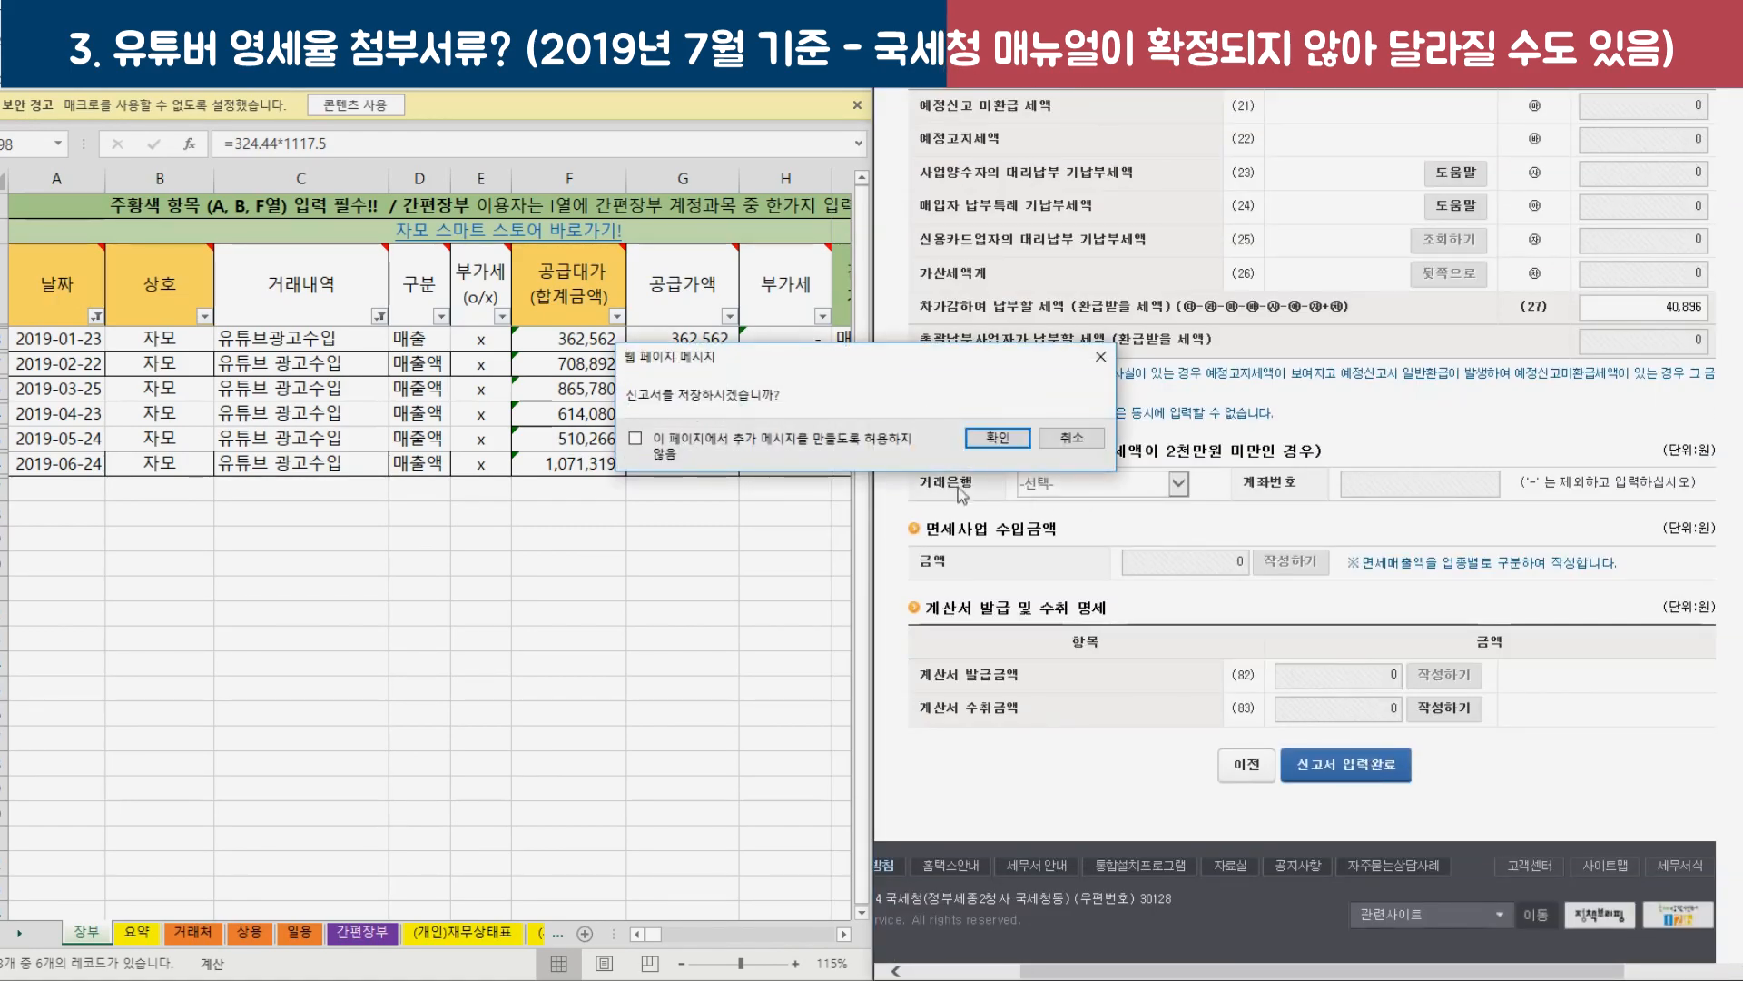
left_click(990, 454)
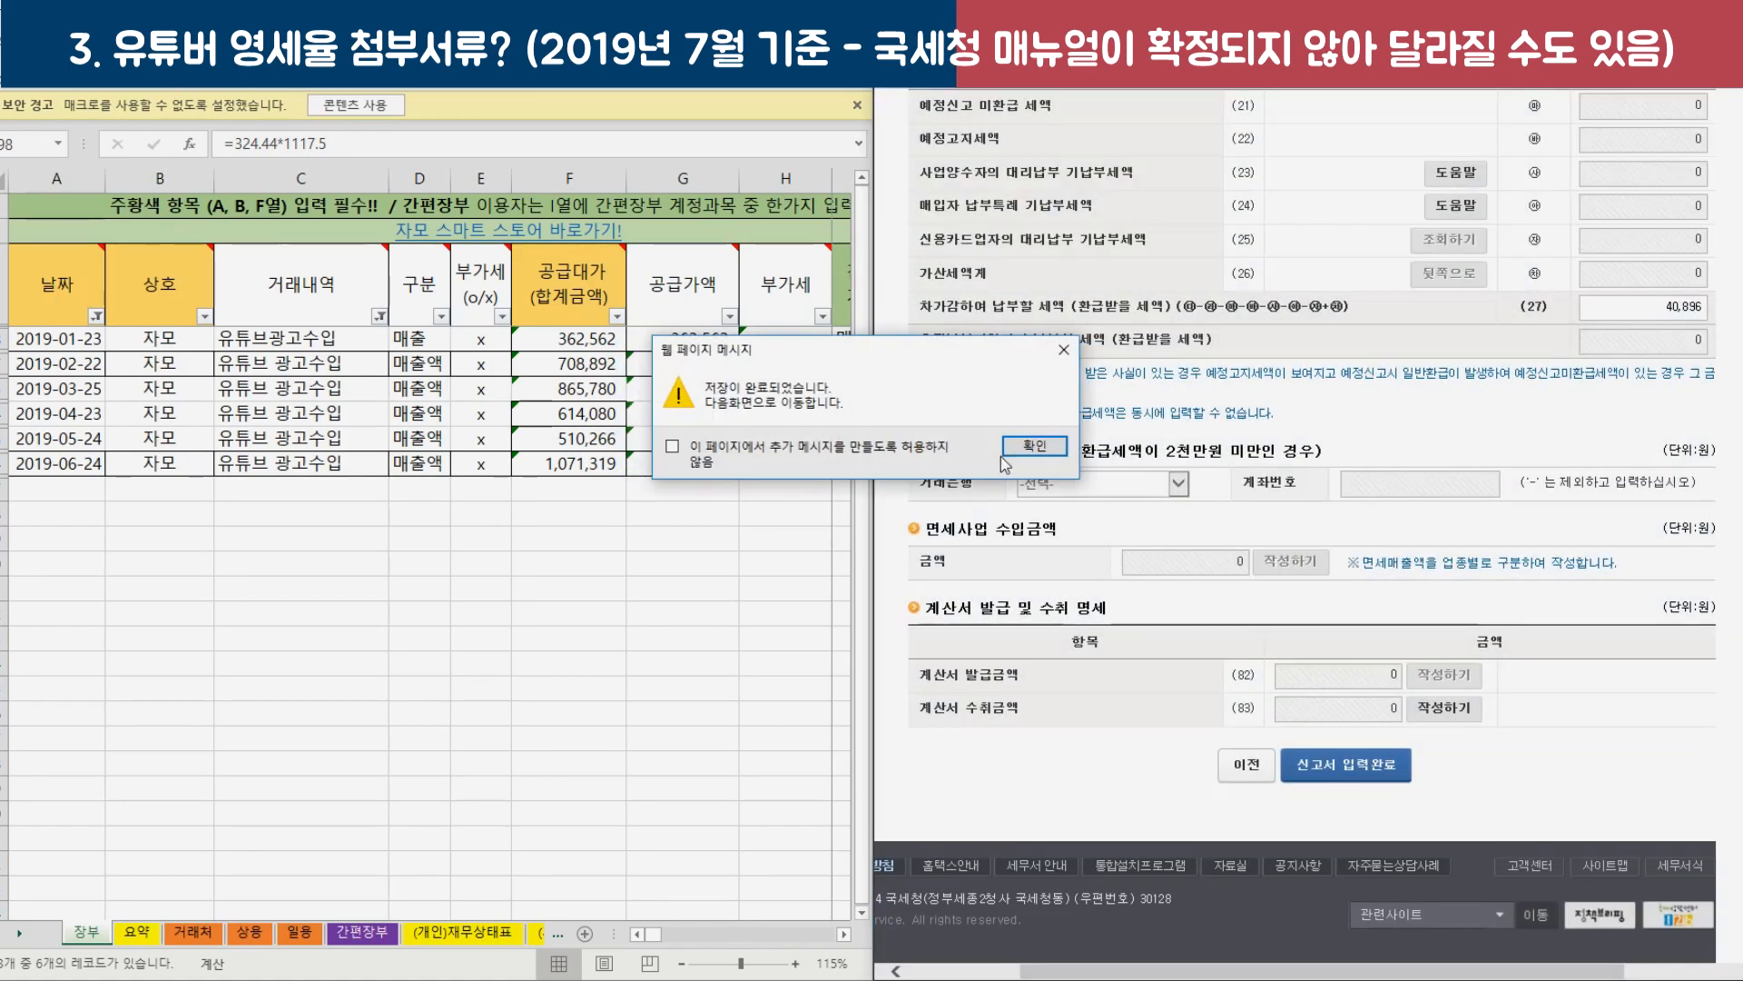
left_click(1011, 452)
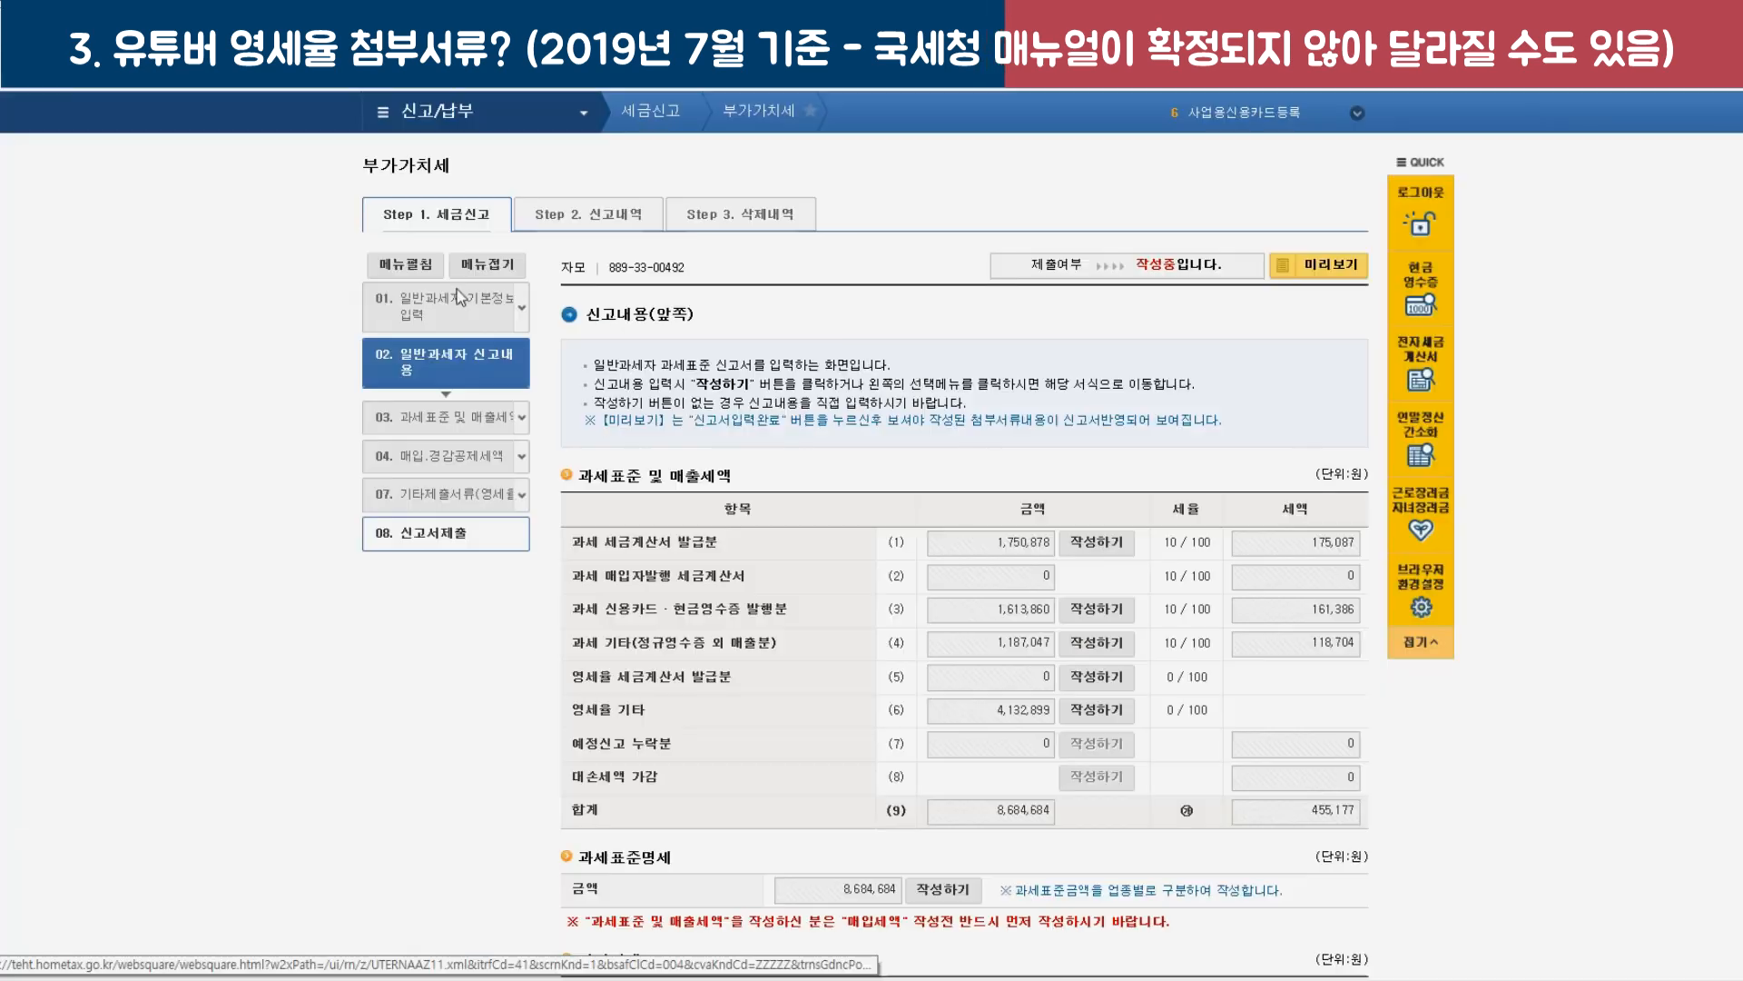
Return to the basic information step, save it, and continue past the warnings.
left_click(458, 315)
left_click(888, 519)
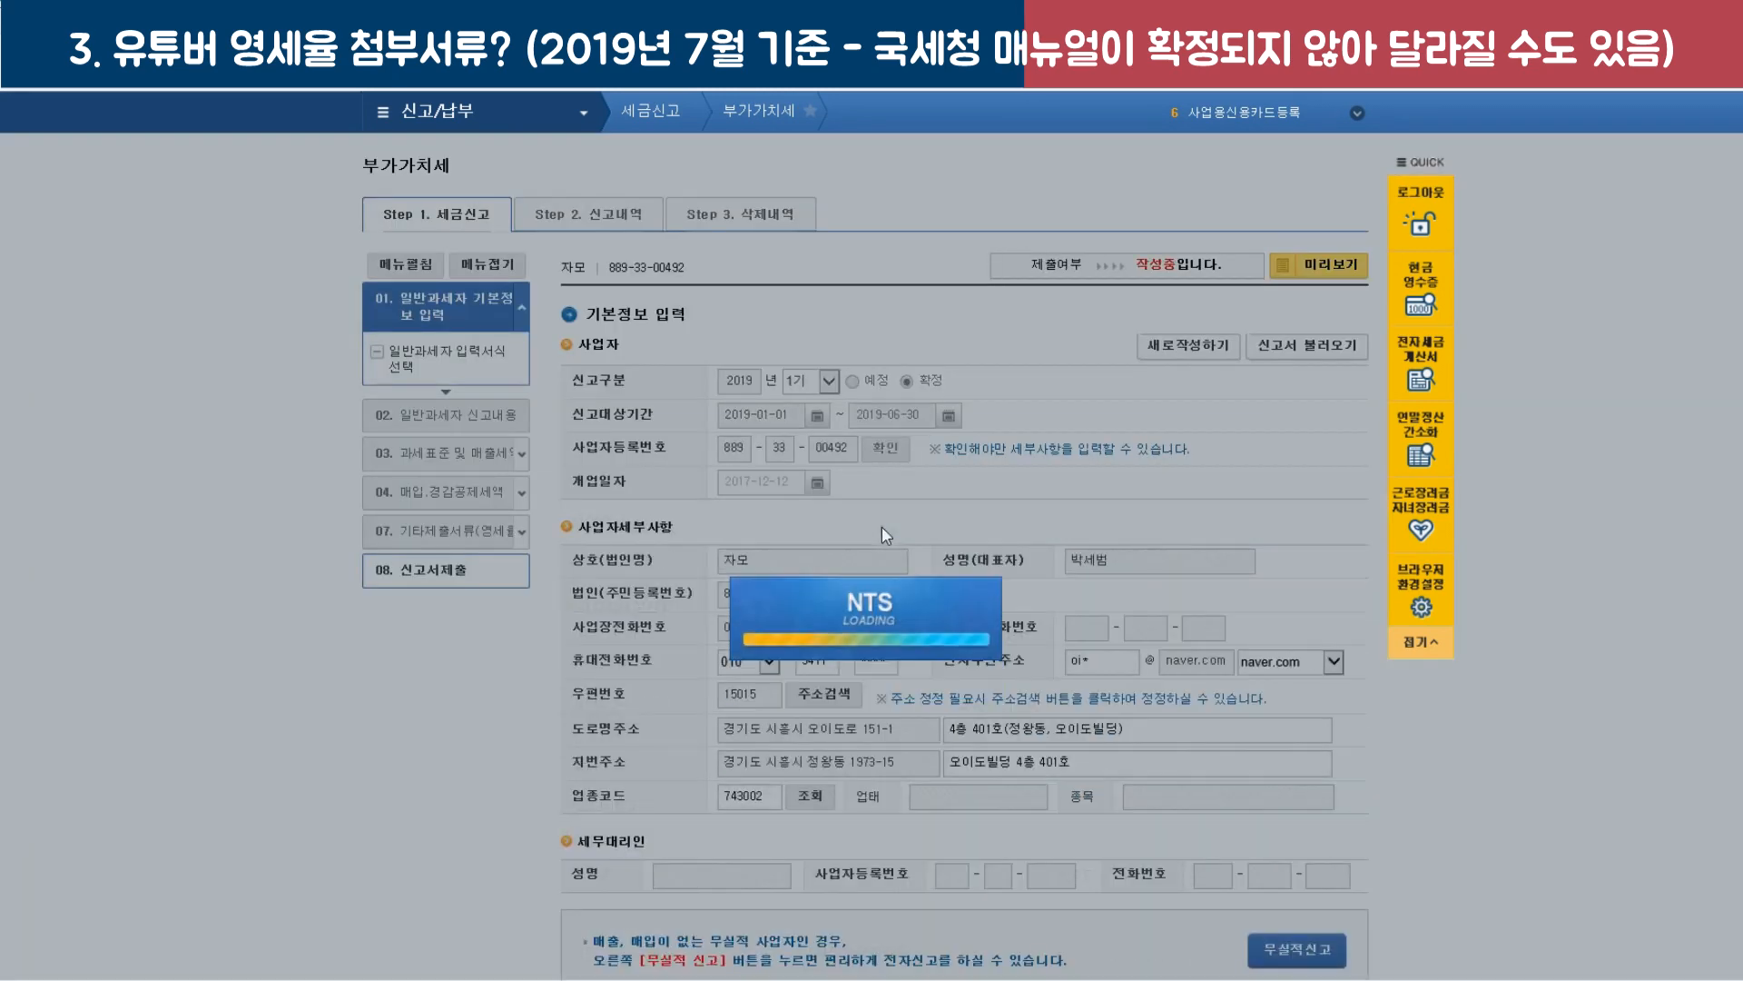
scroll(926, 636, "down", 3)
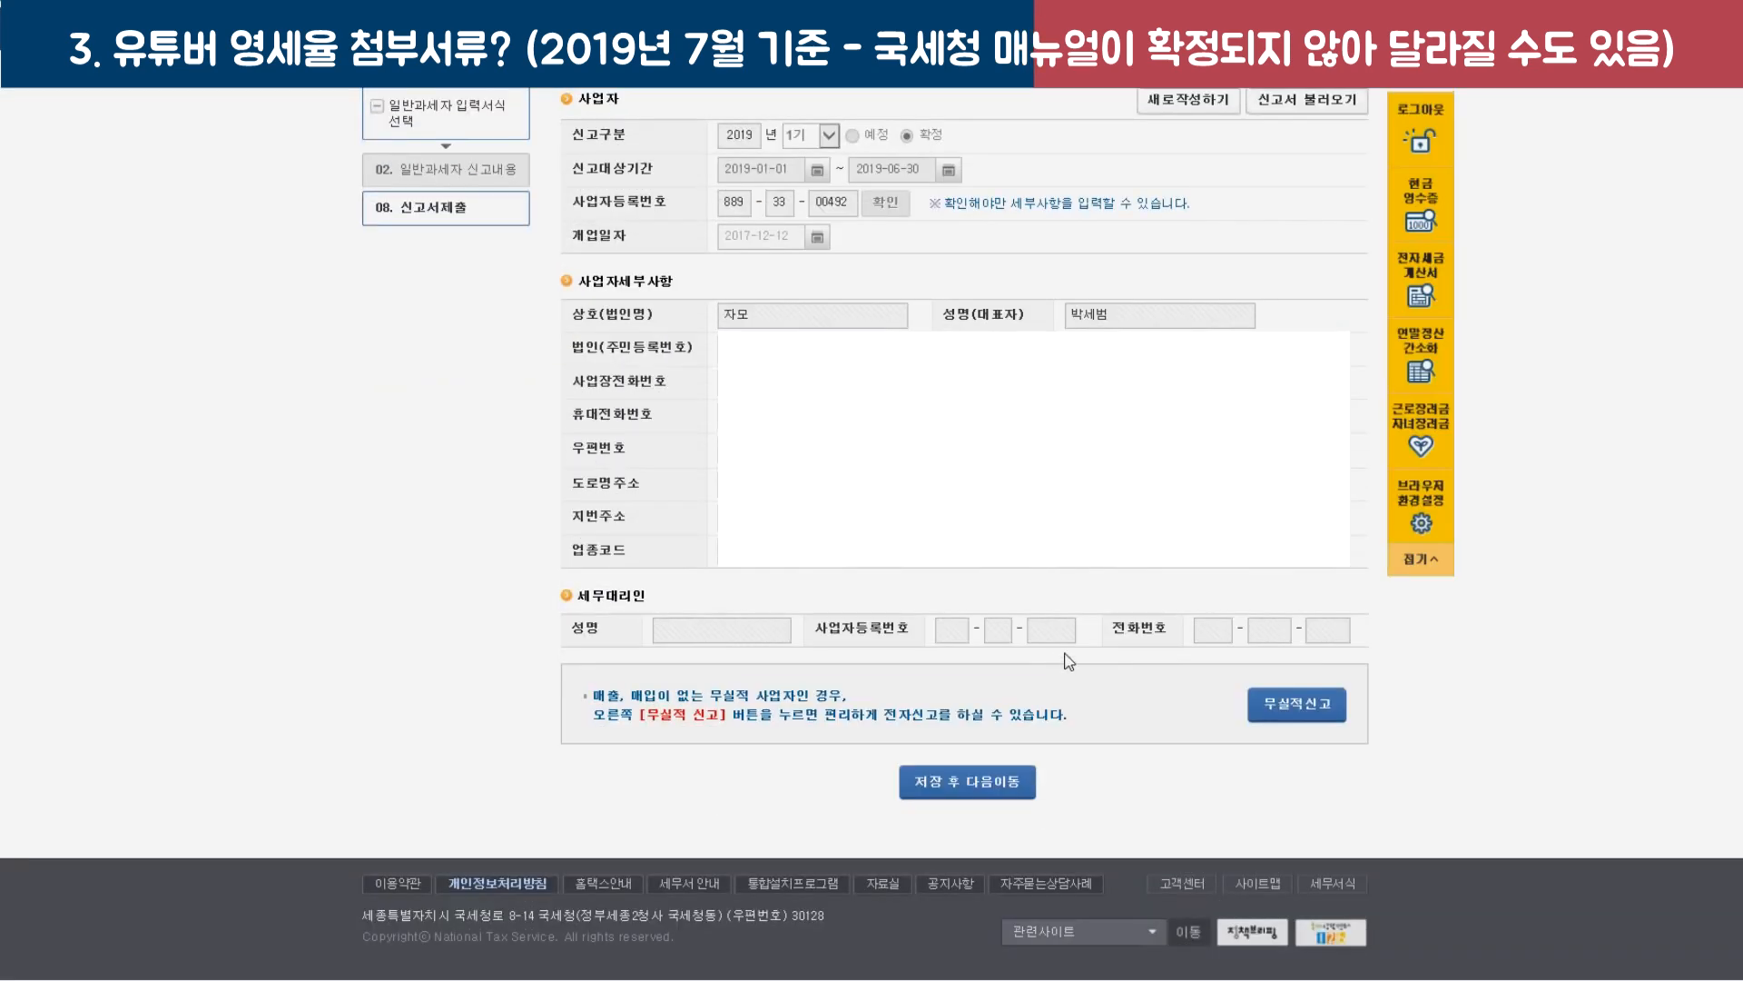
left_click(992, 783)
key("Return")
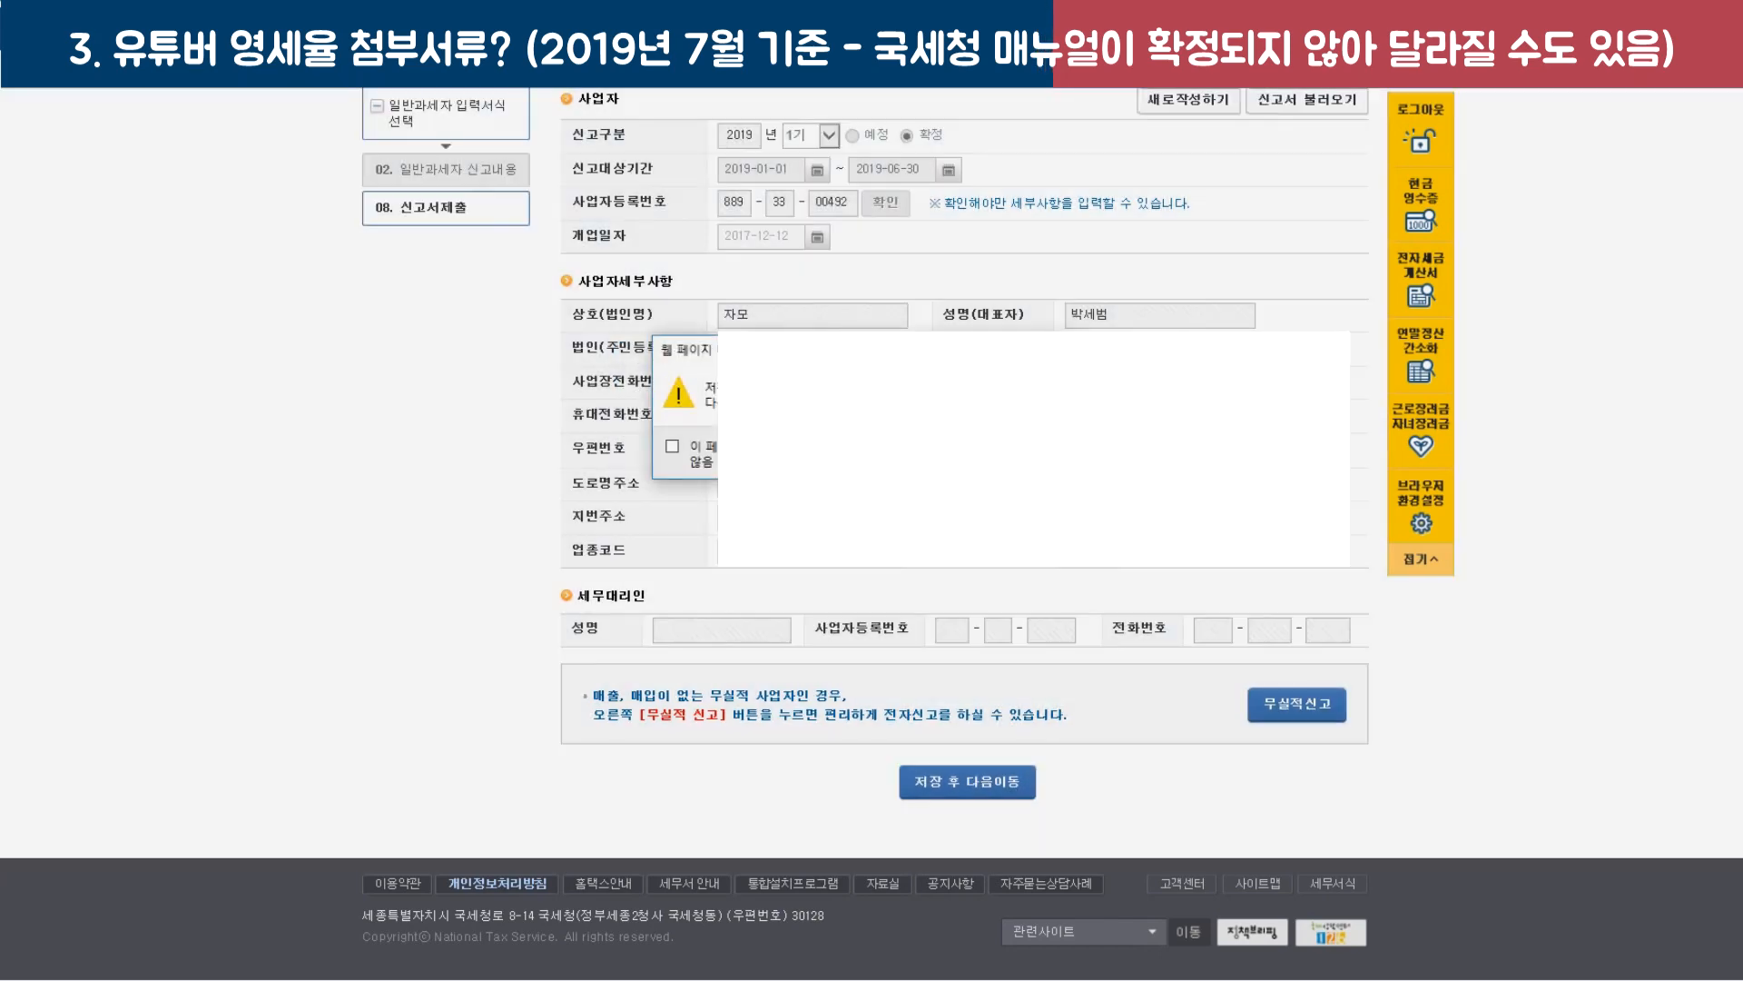
key("Return")
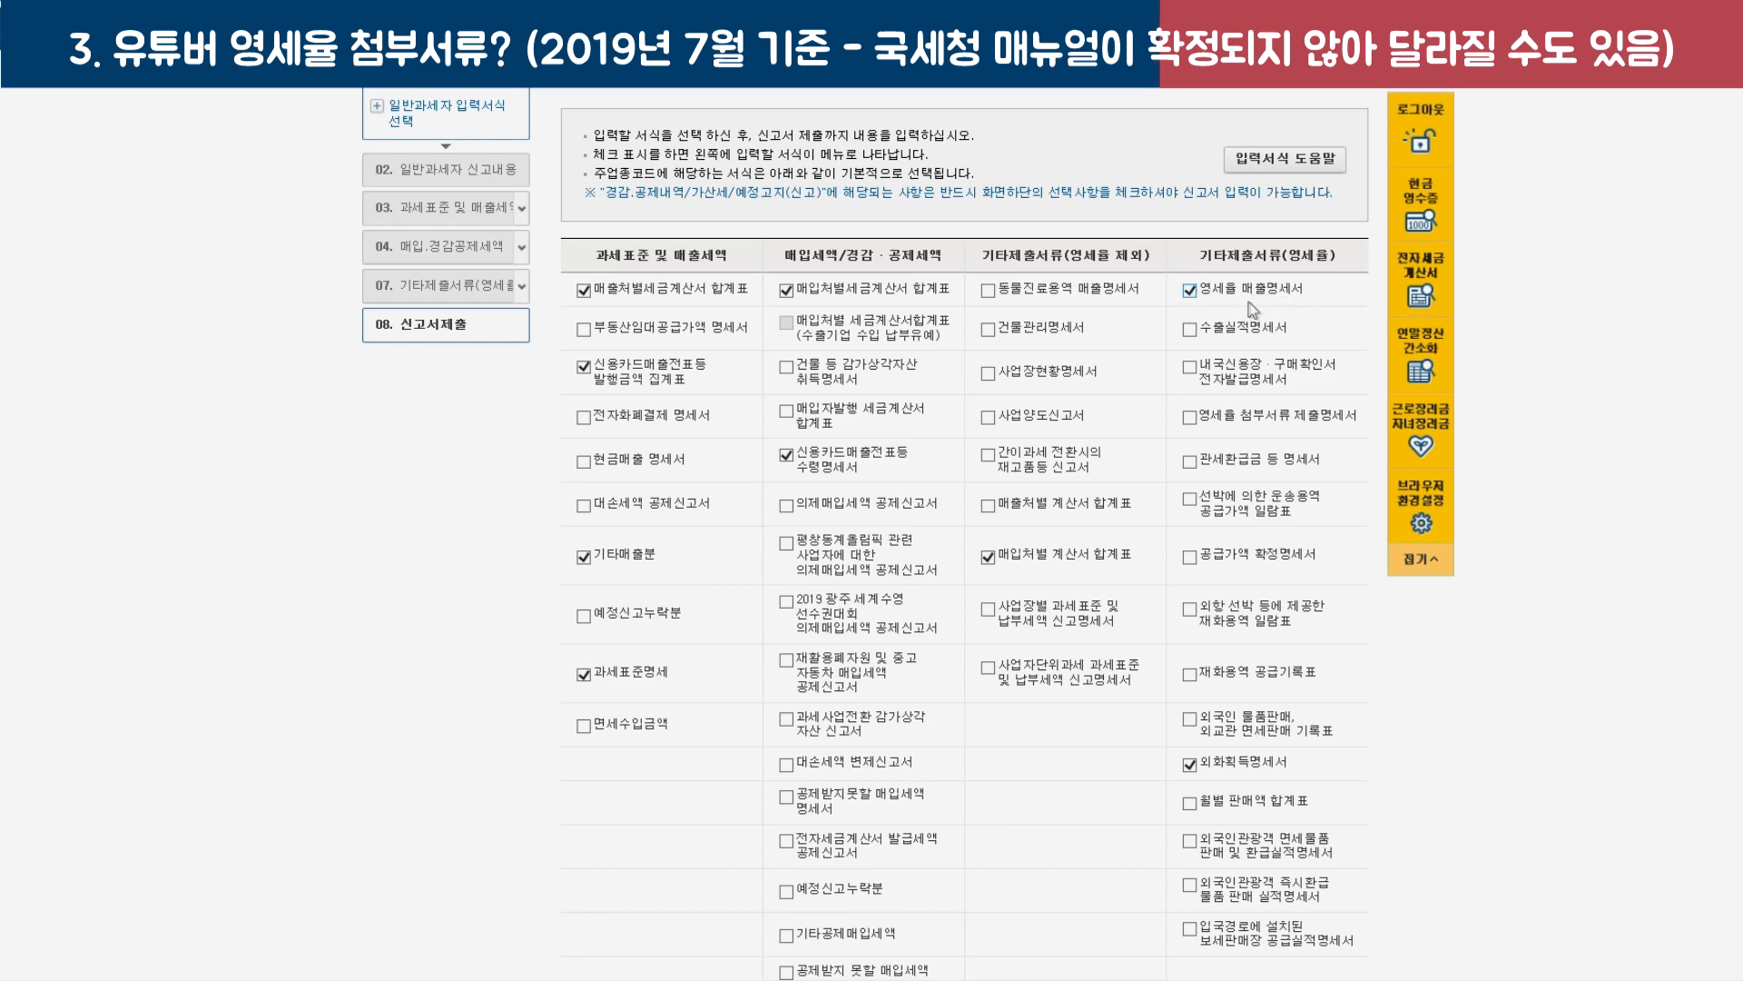
Save the attached-document choices and proceed to the main return form.
scroll(1251, 302, "down", 7)
left_click(1026, 799)
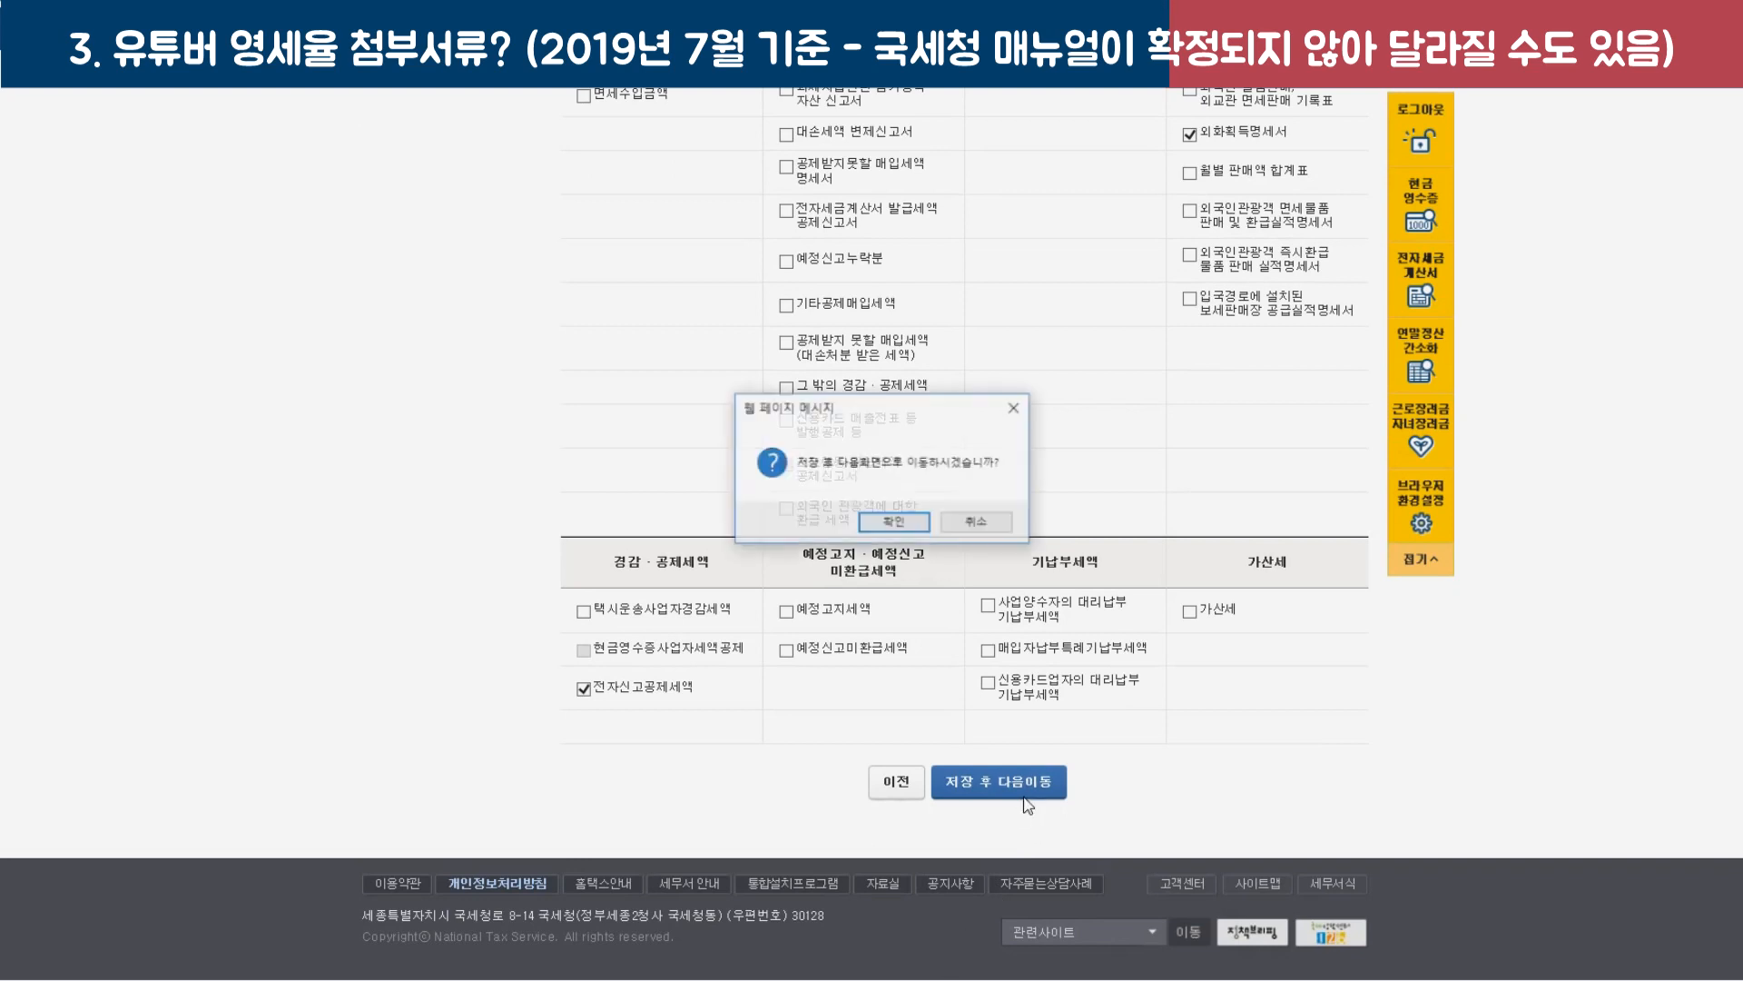
left_click(896, 524)
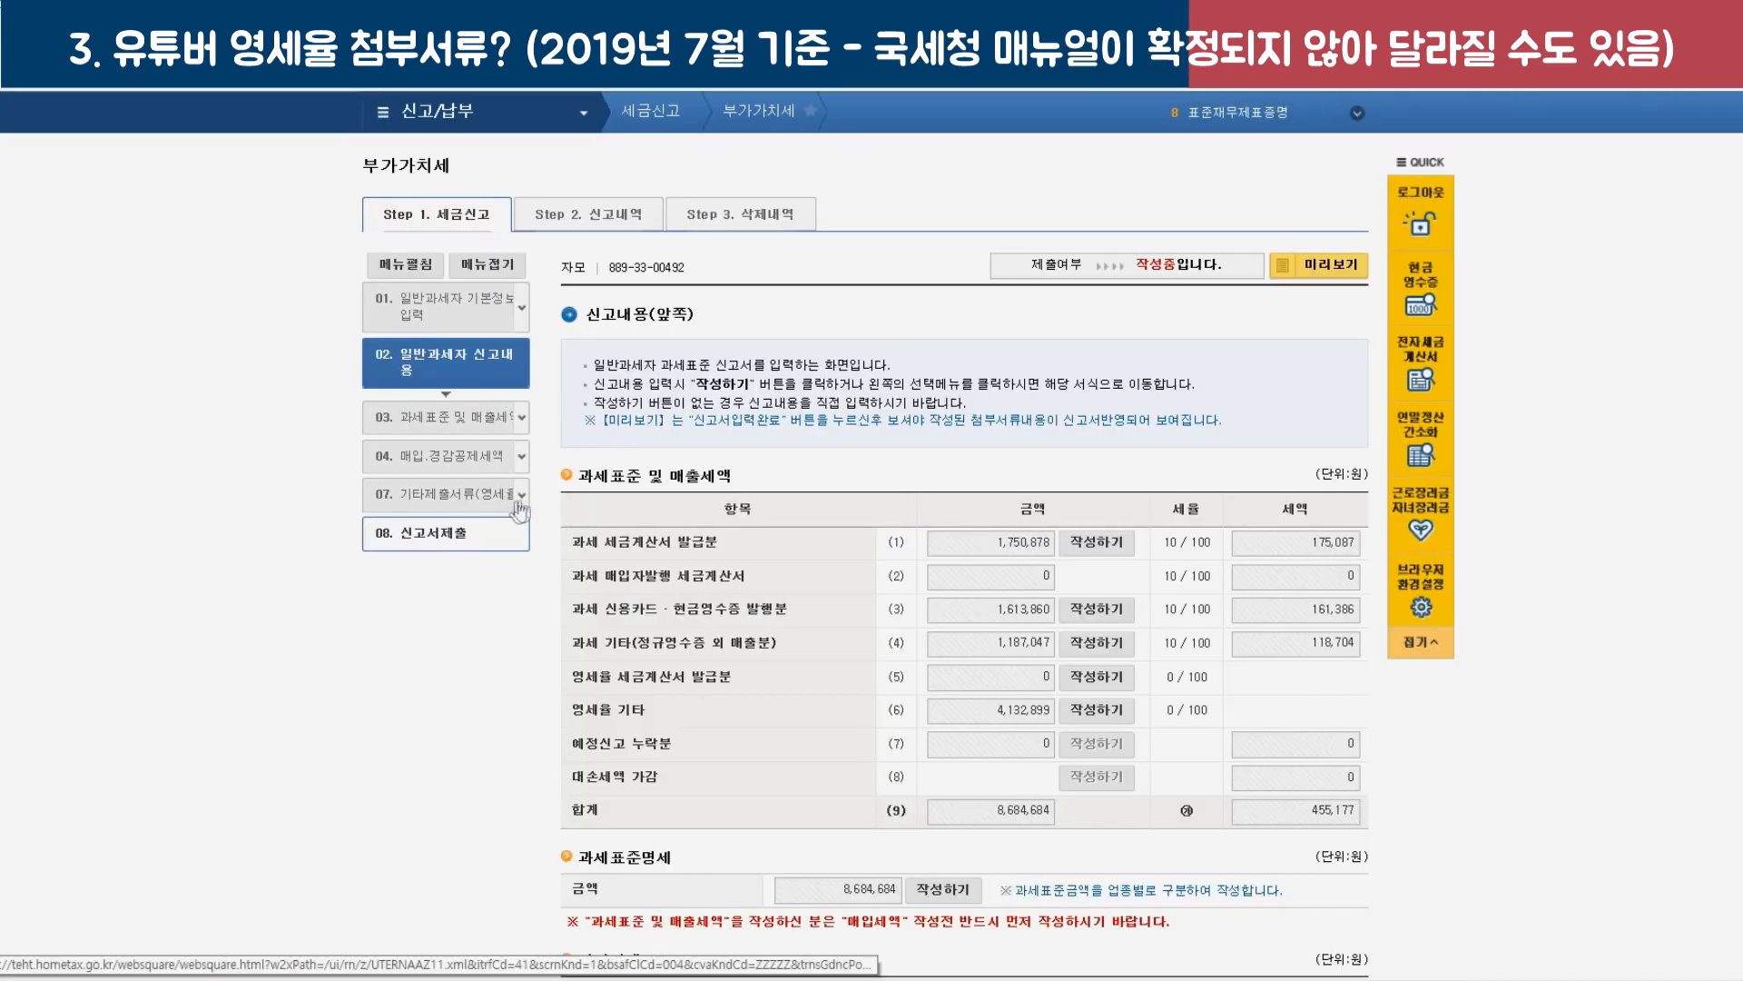
Open 영세율매출명세서 from 07. 기타제출서류 and confirm the dialogs.
left_click(511, 511)
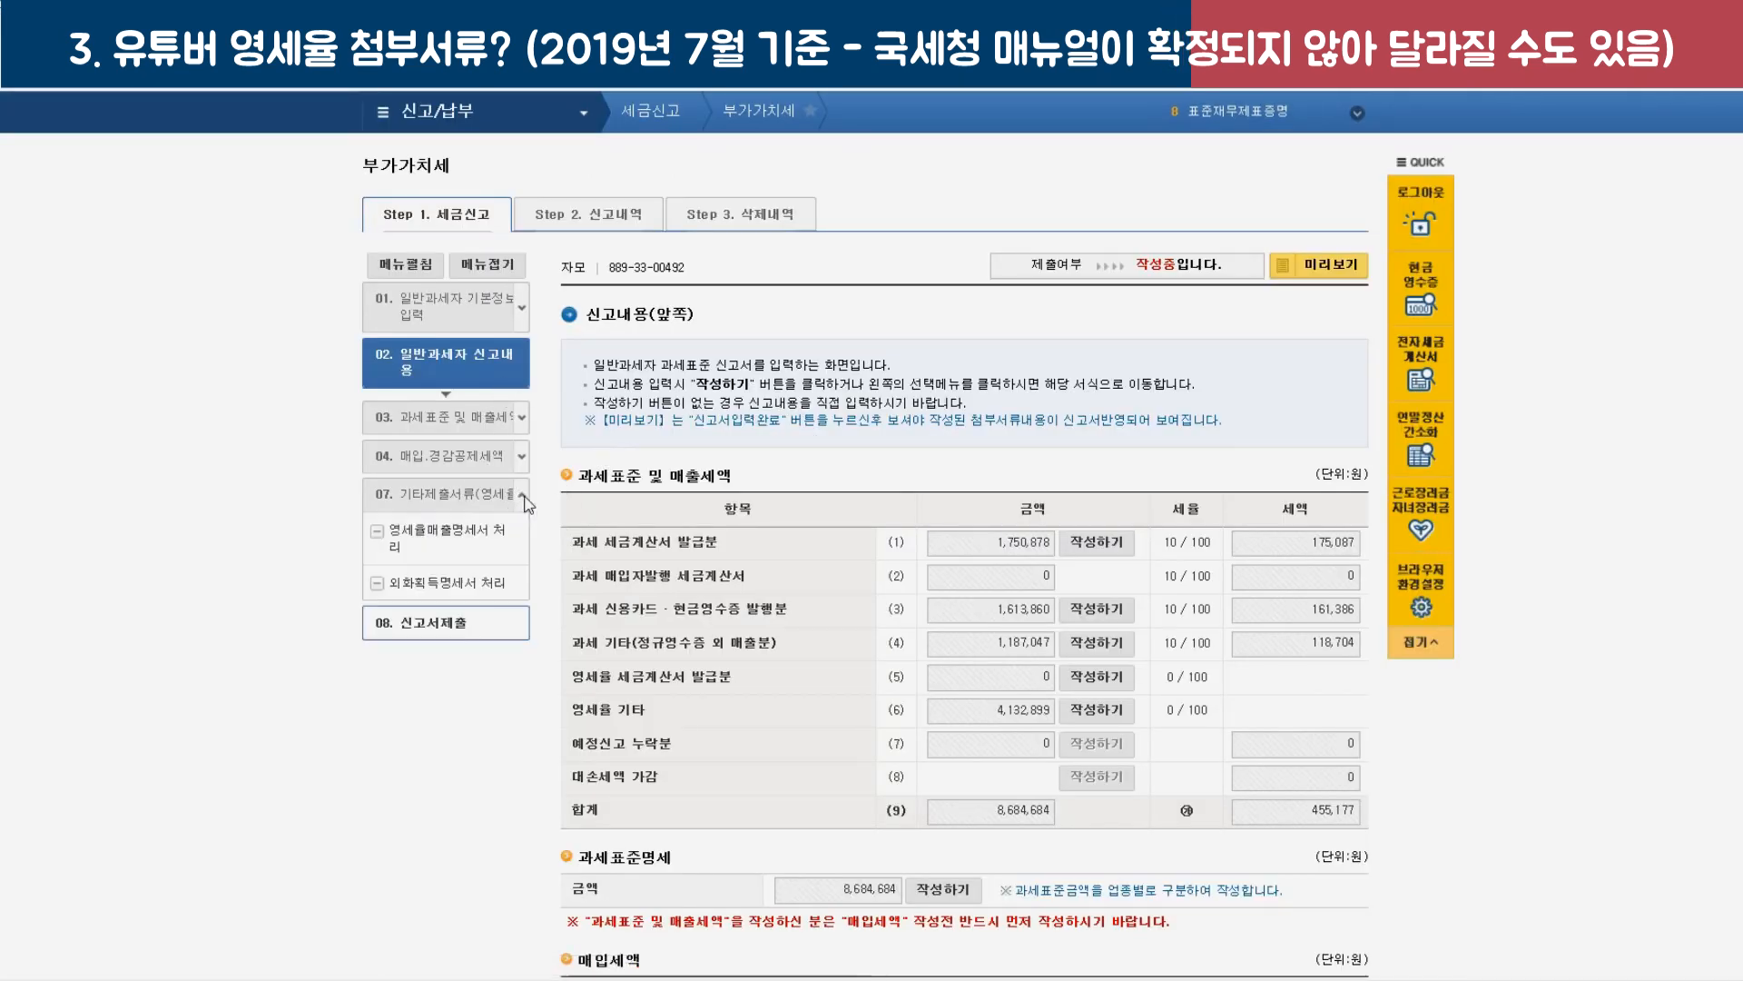
left_click(456, 544)
left_click(978, 451)
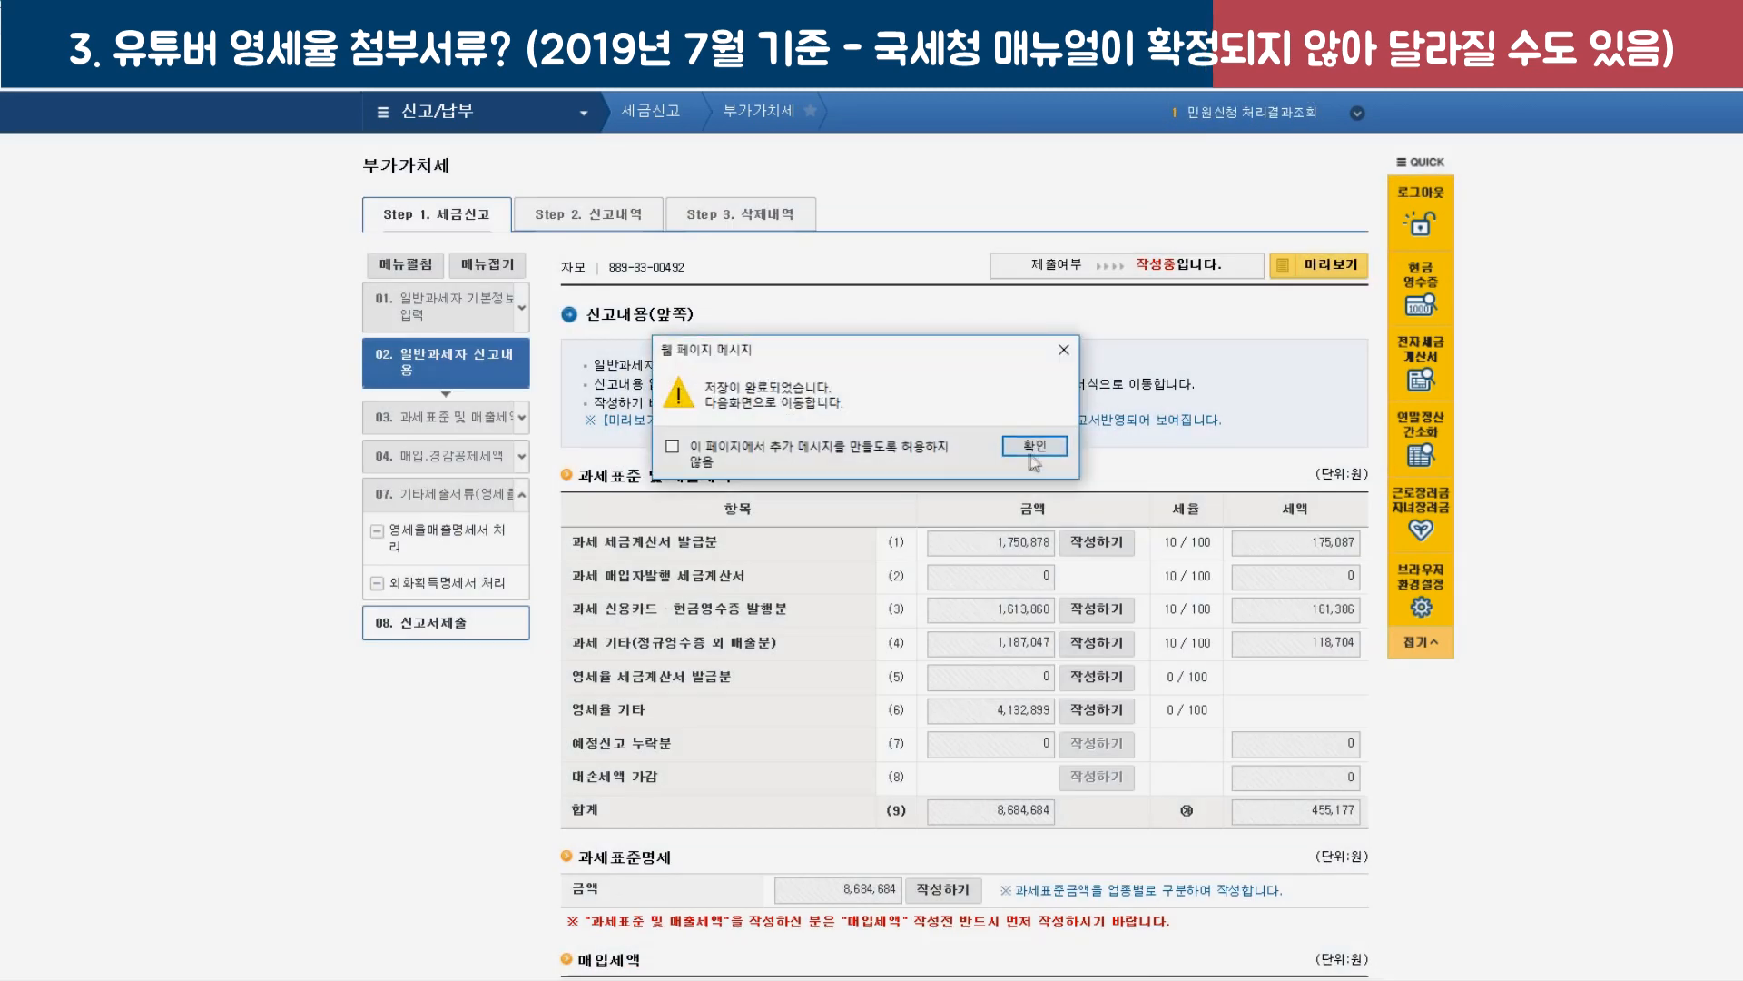
left_click(1031, 450)
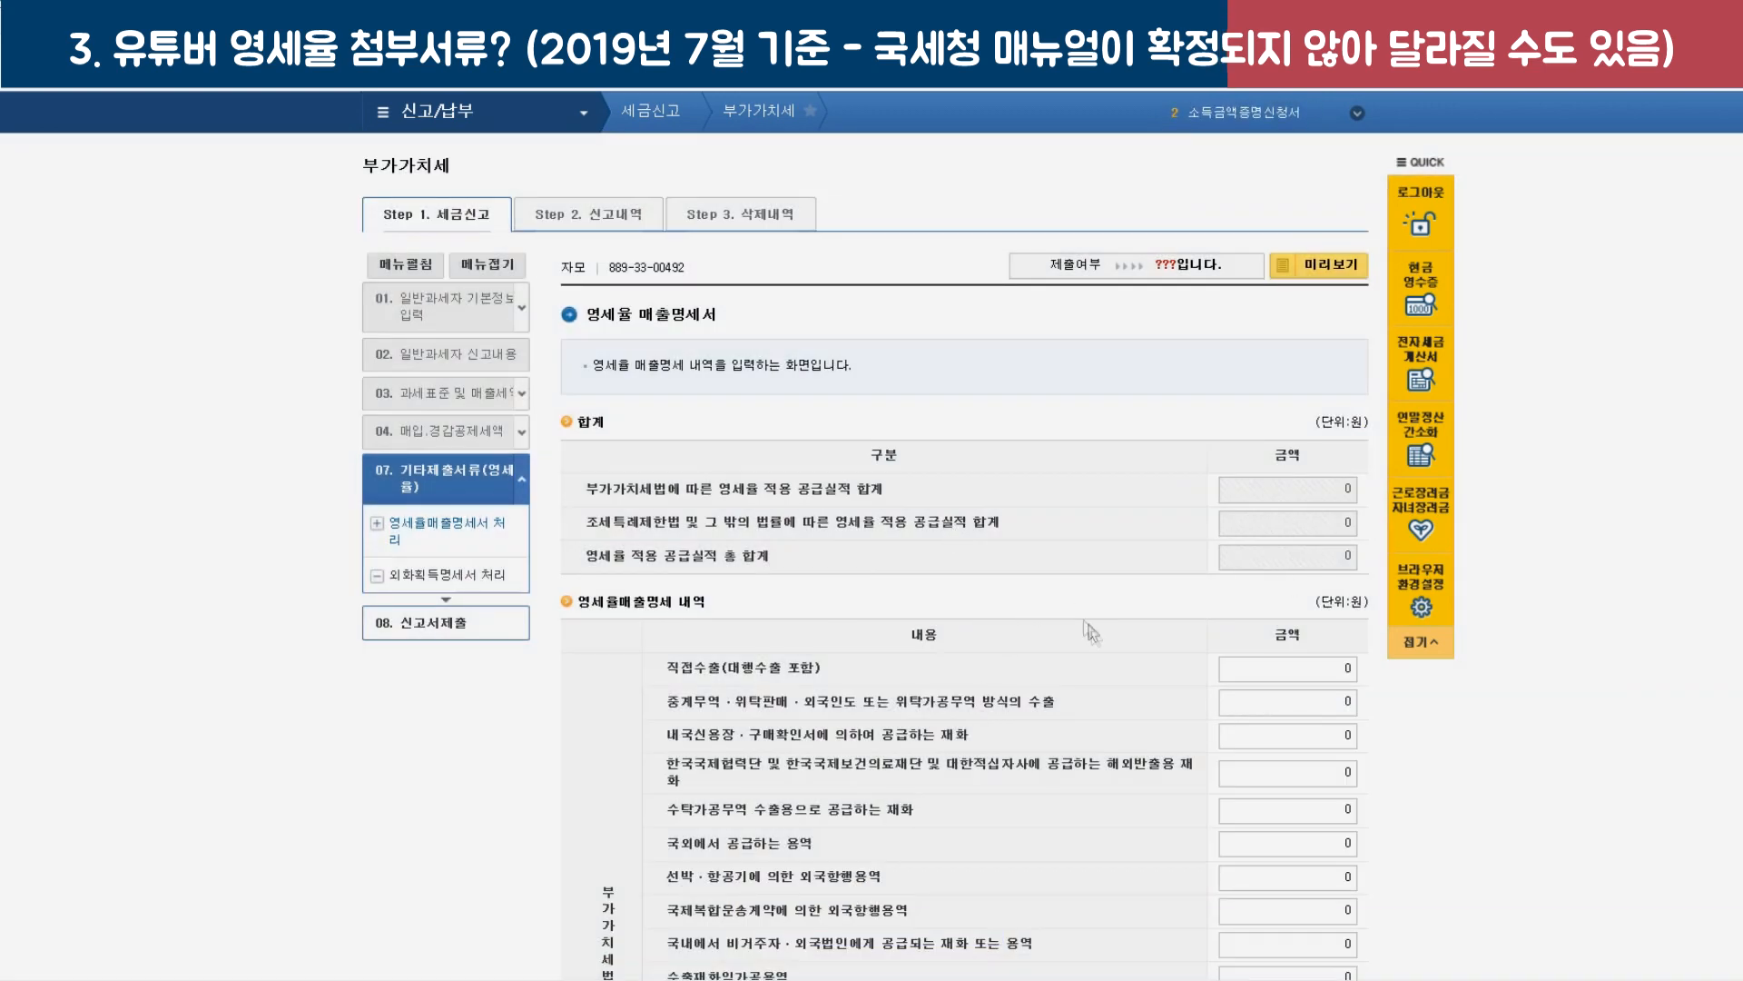
Review the statement, highlighting the VAT Act total row and the 직접수출 row, all at 0.
scroll(1090, 631, "down", 2)
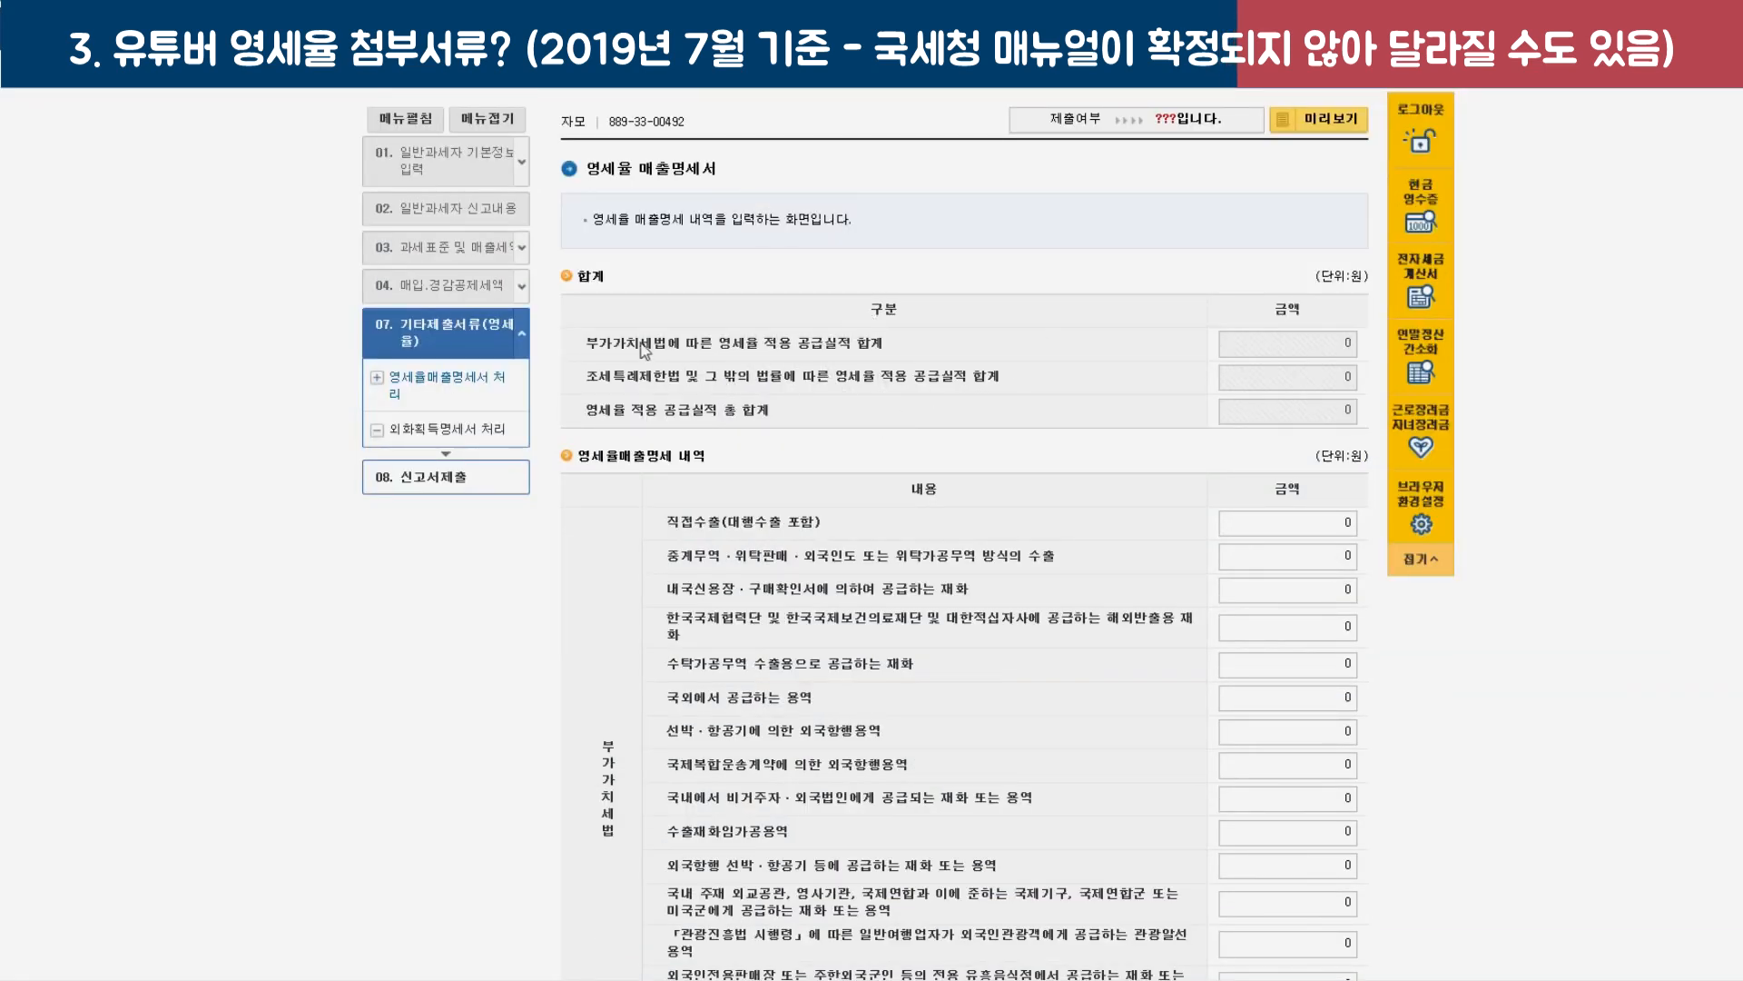
left_click_drag(587, 343, 911, 354)
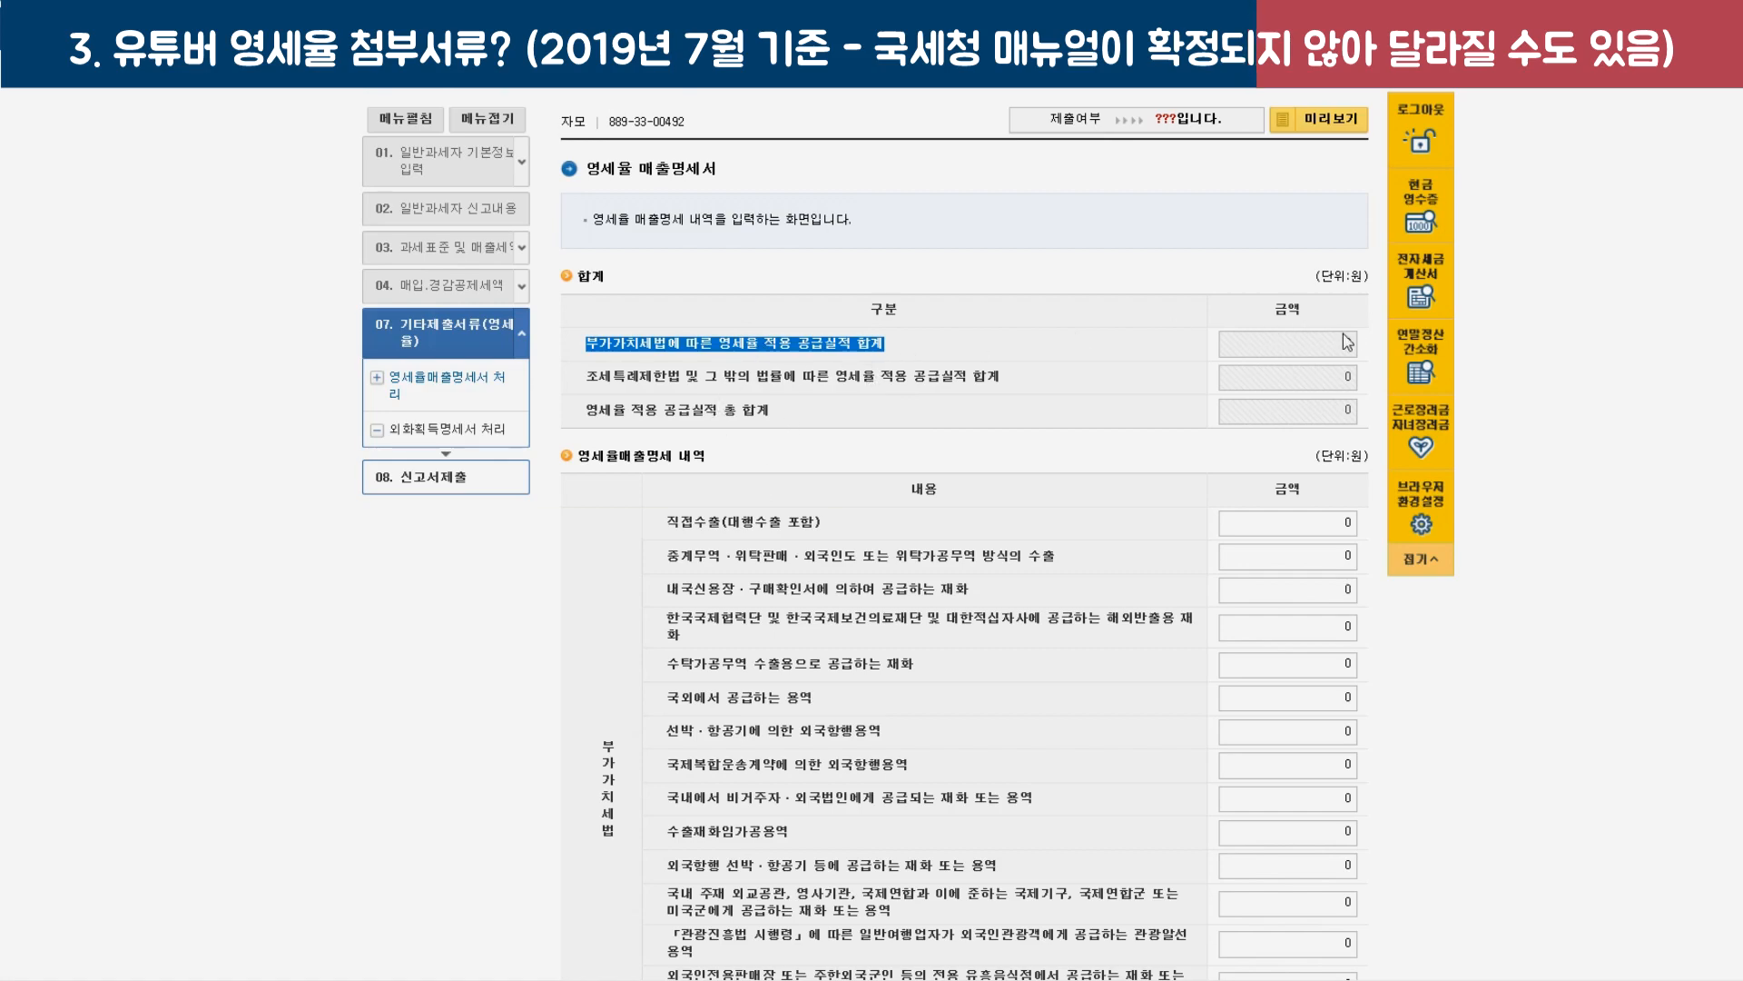
scroll(871, 572, "down", 4)
scroll(872, 572, "down", 3)
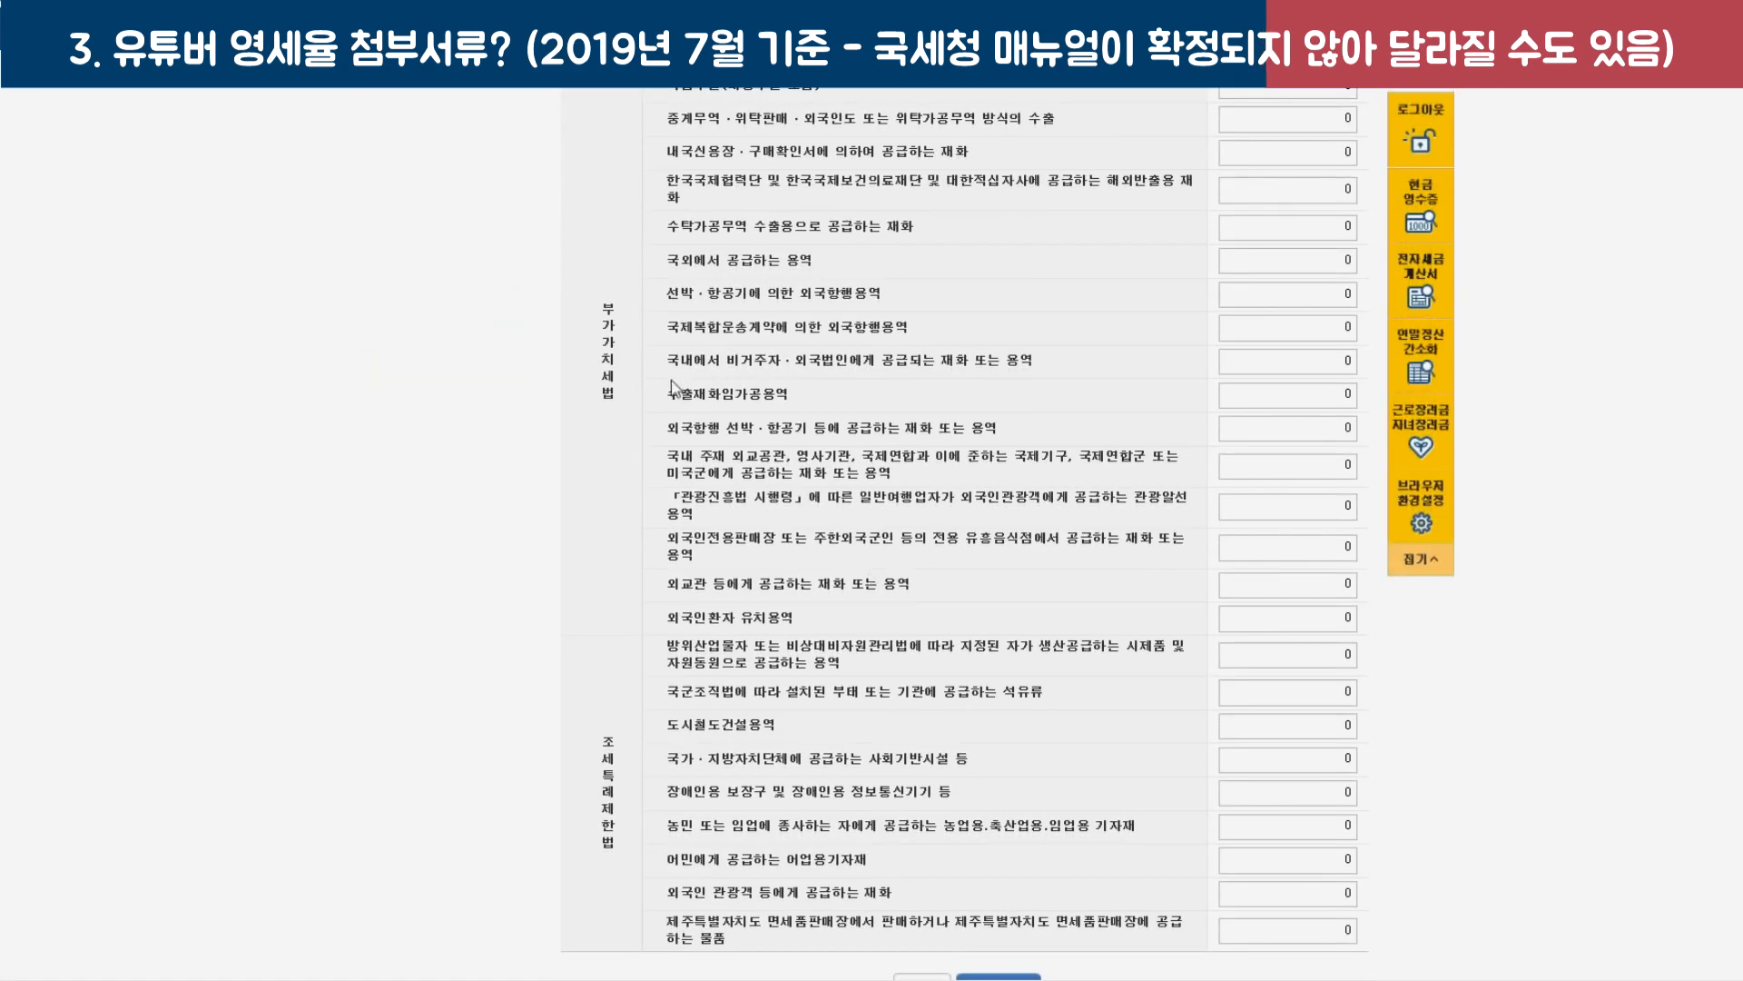
scroll(626, 300, "up", 5)
left_click(612, 234)
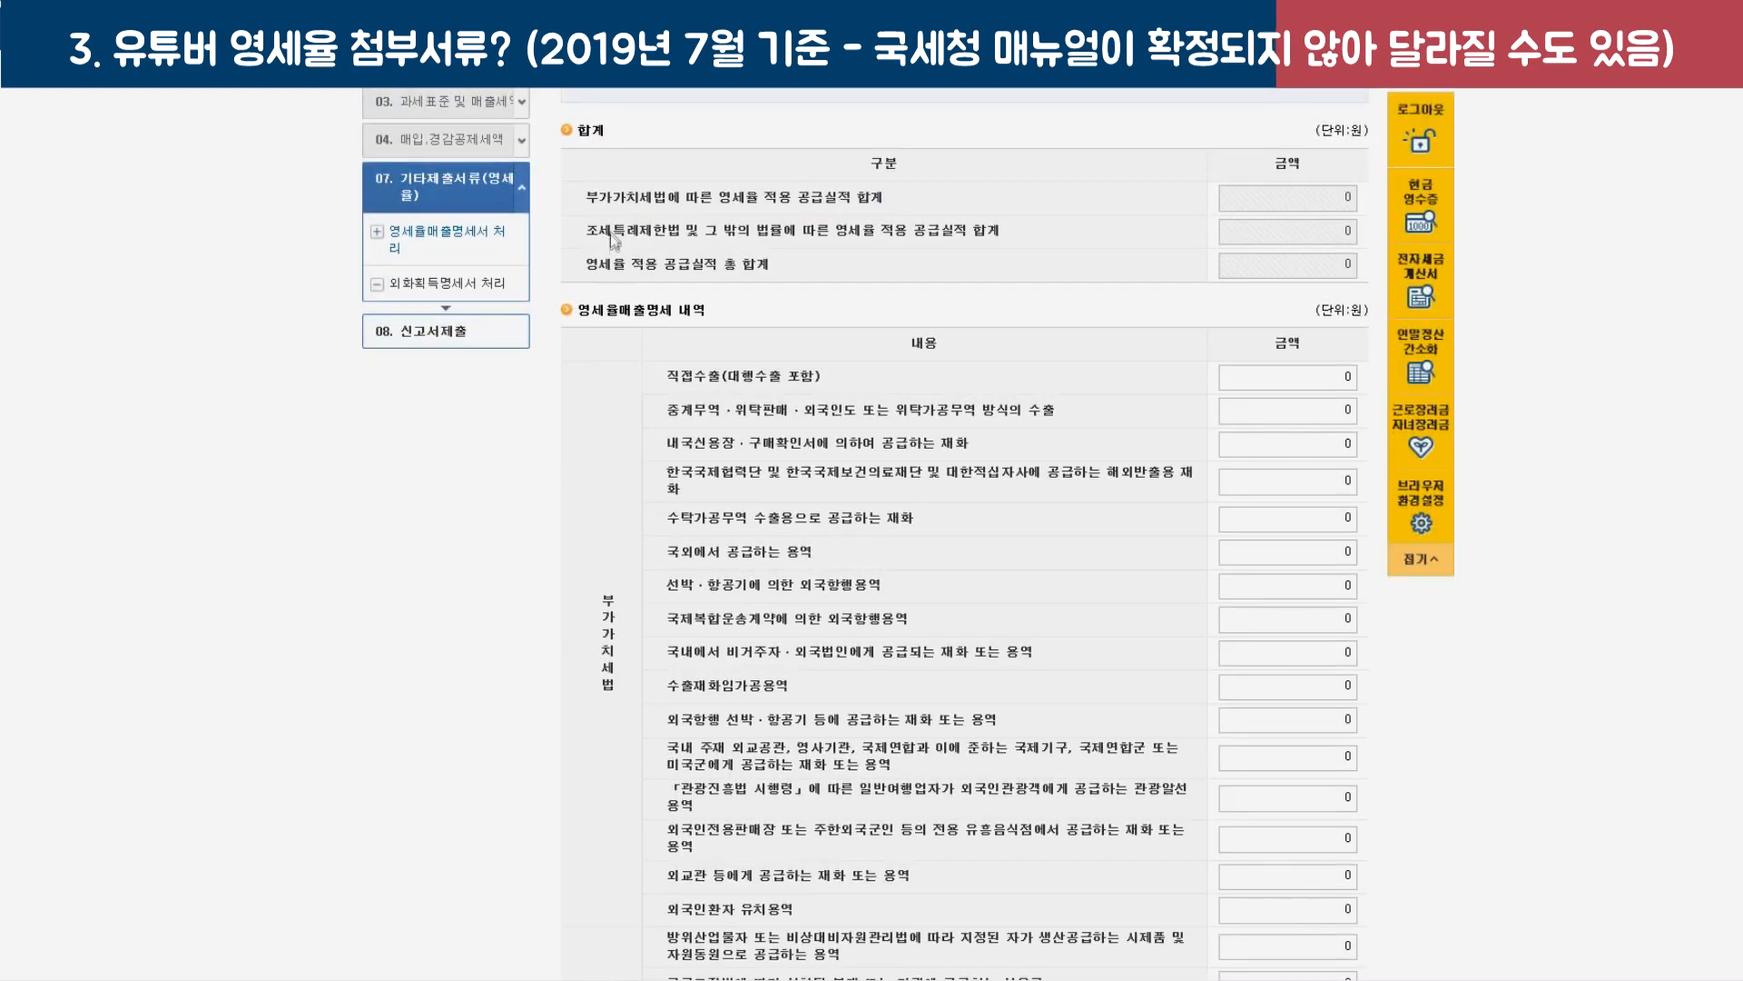
left_click_drag(596, 241, 743, 235)
scroll(651, 365, "down", 4)
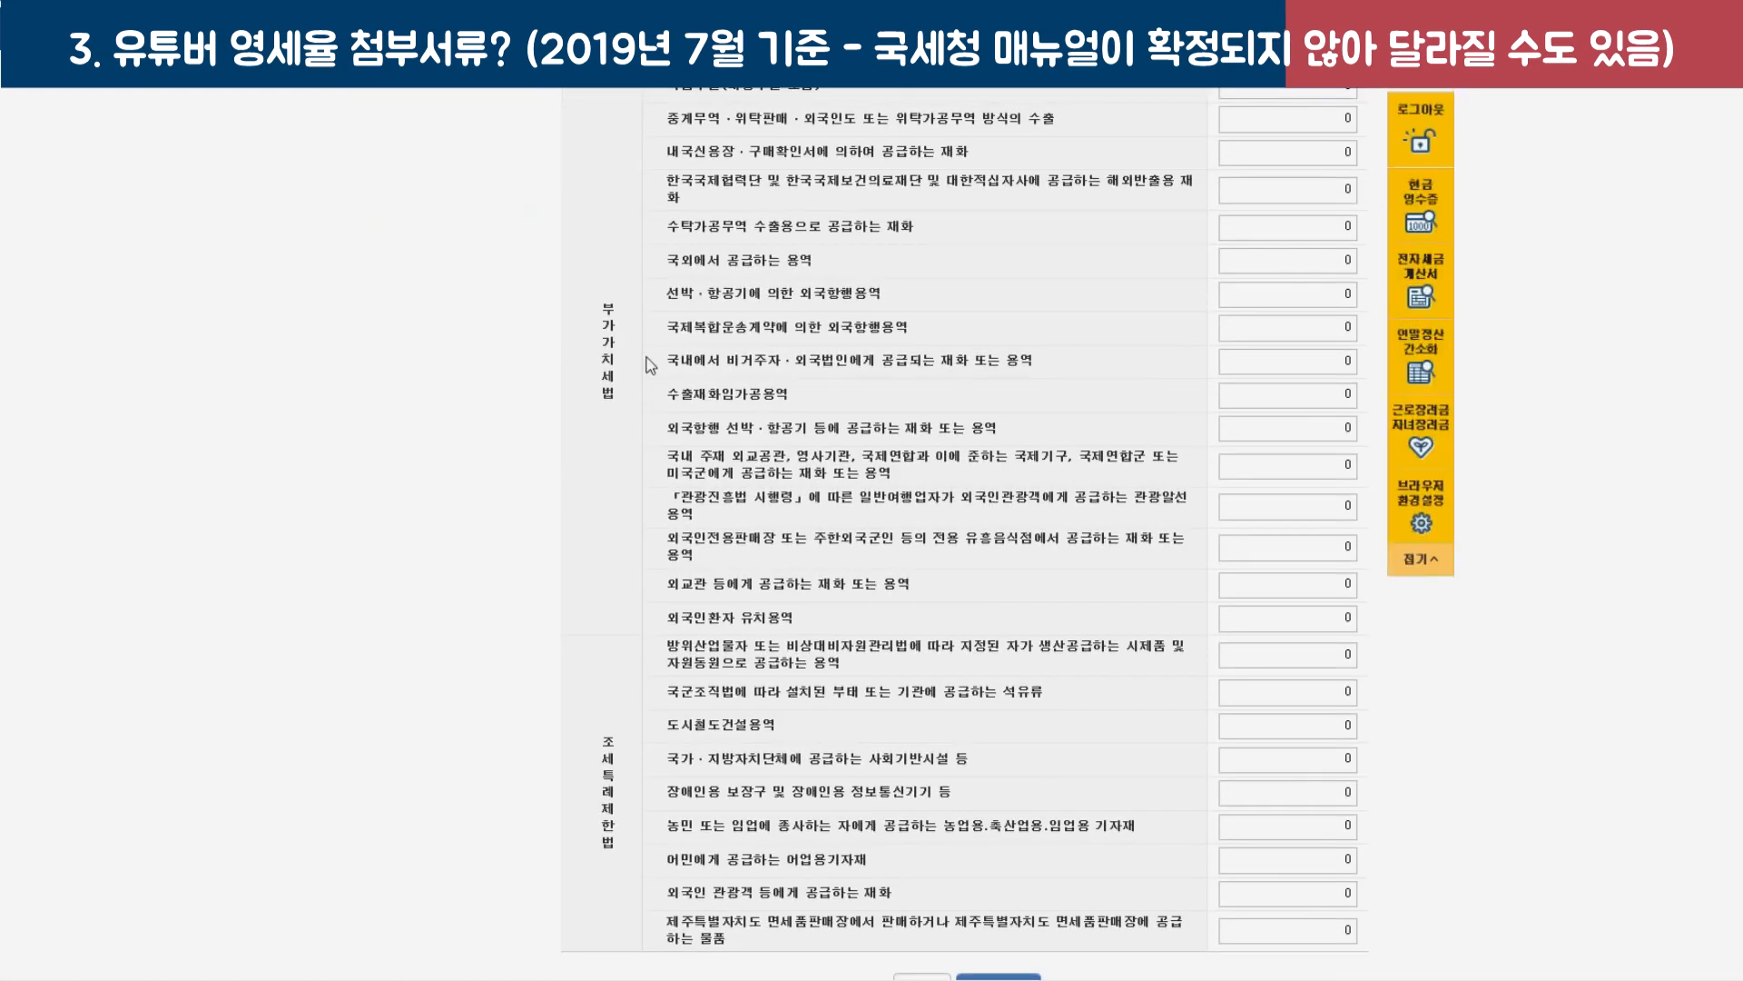
scroll(749, 347, "up", 2)
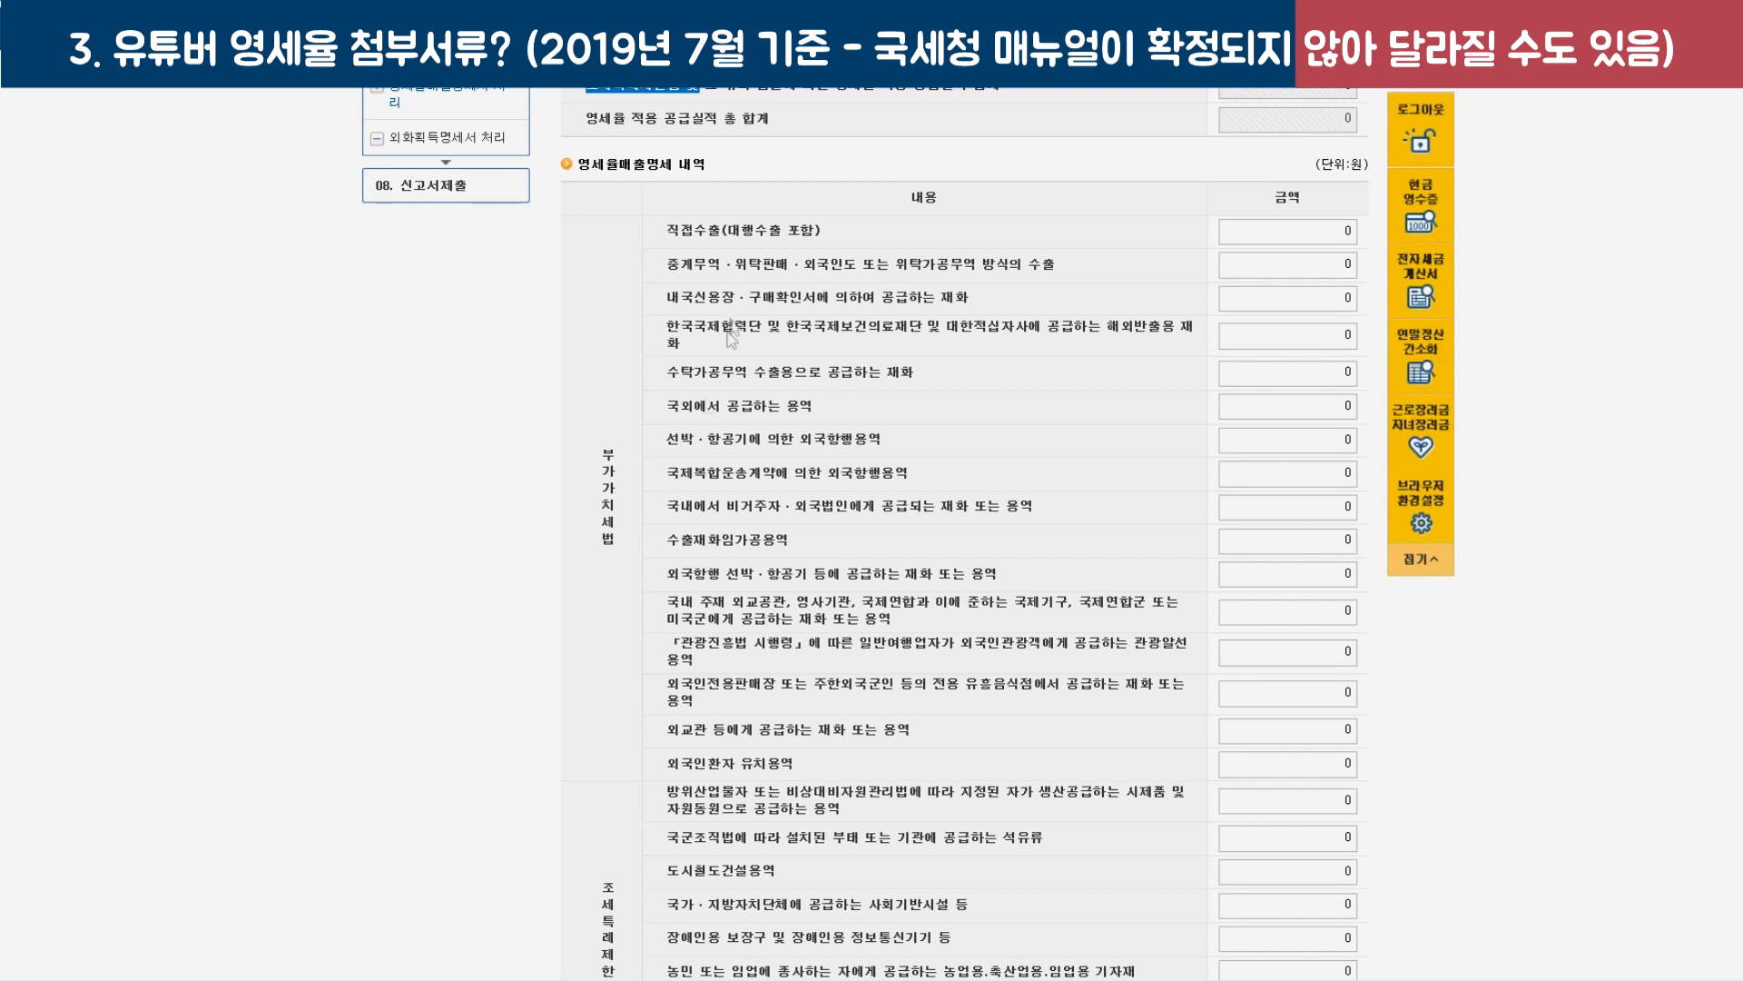
left_click_drag(666, 231, 826, 243)
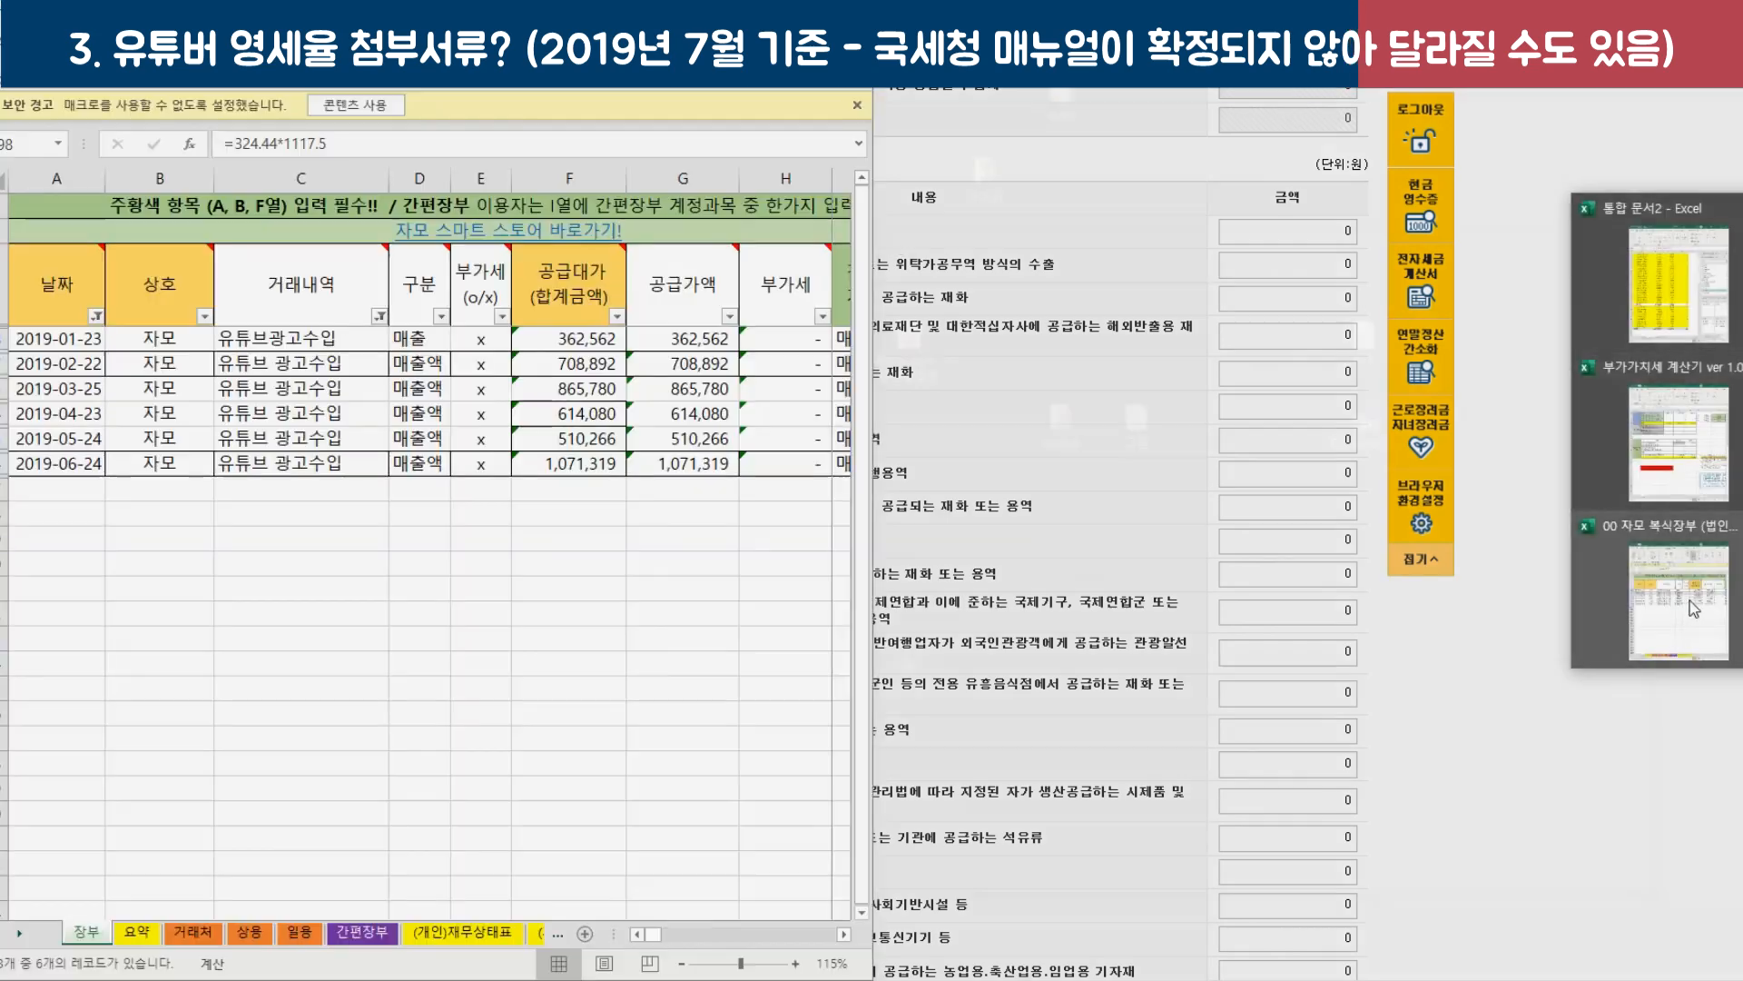
Enter 4,132,899 from the Excel 영세율 (기타) cell as the 직접수출 amount.
left_click(1695, 608)
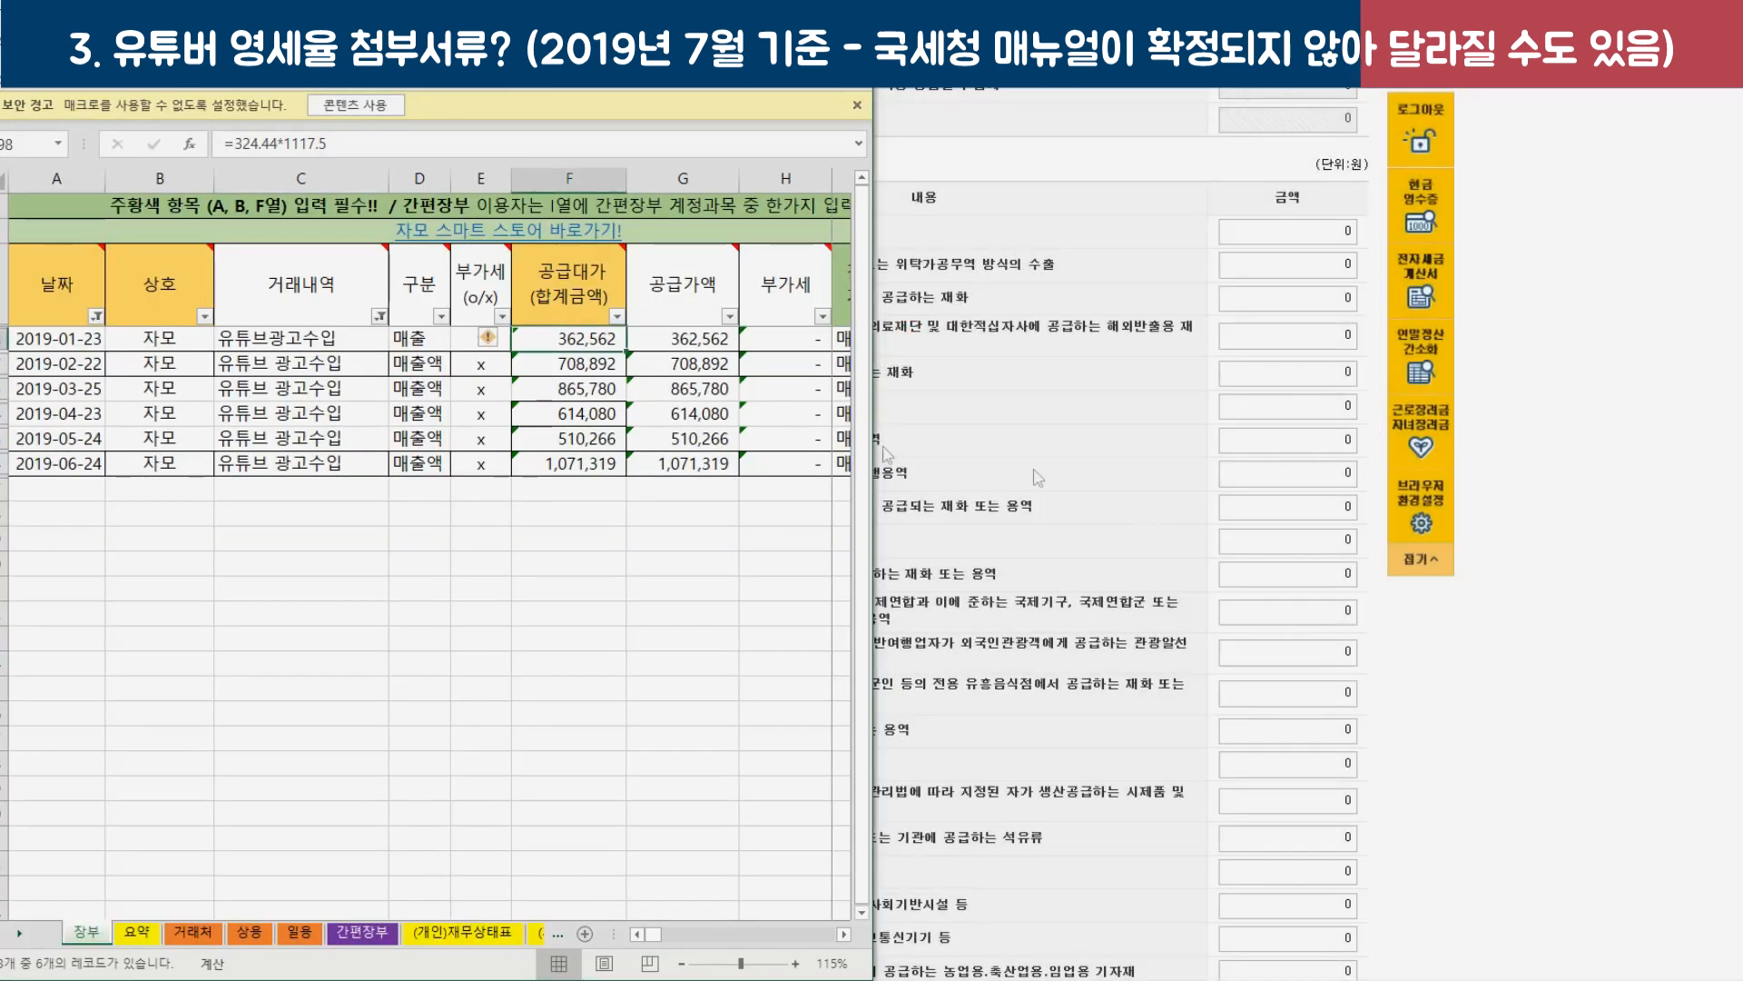
left_click_drag(598, 344, 598, 464)
key("alt+Tab")
left_click(319, 396)
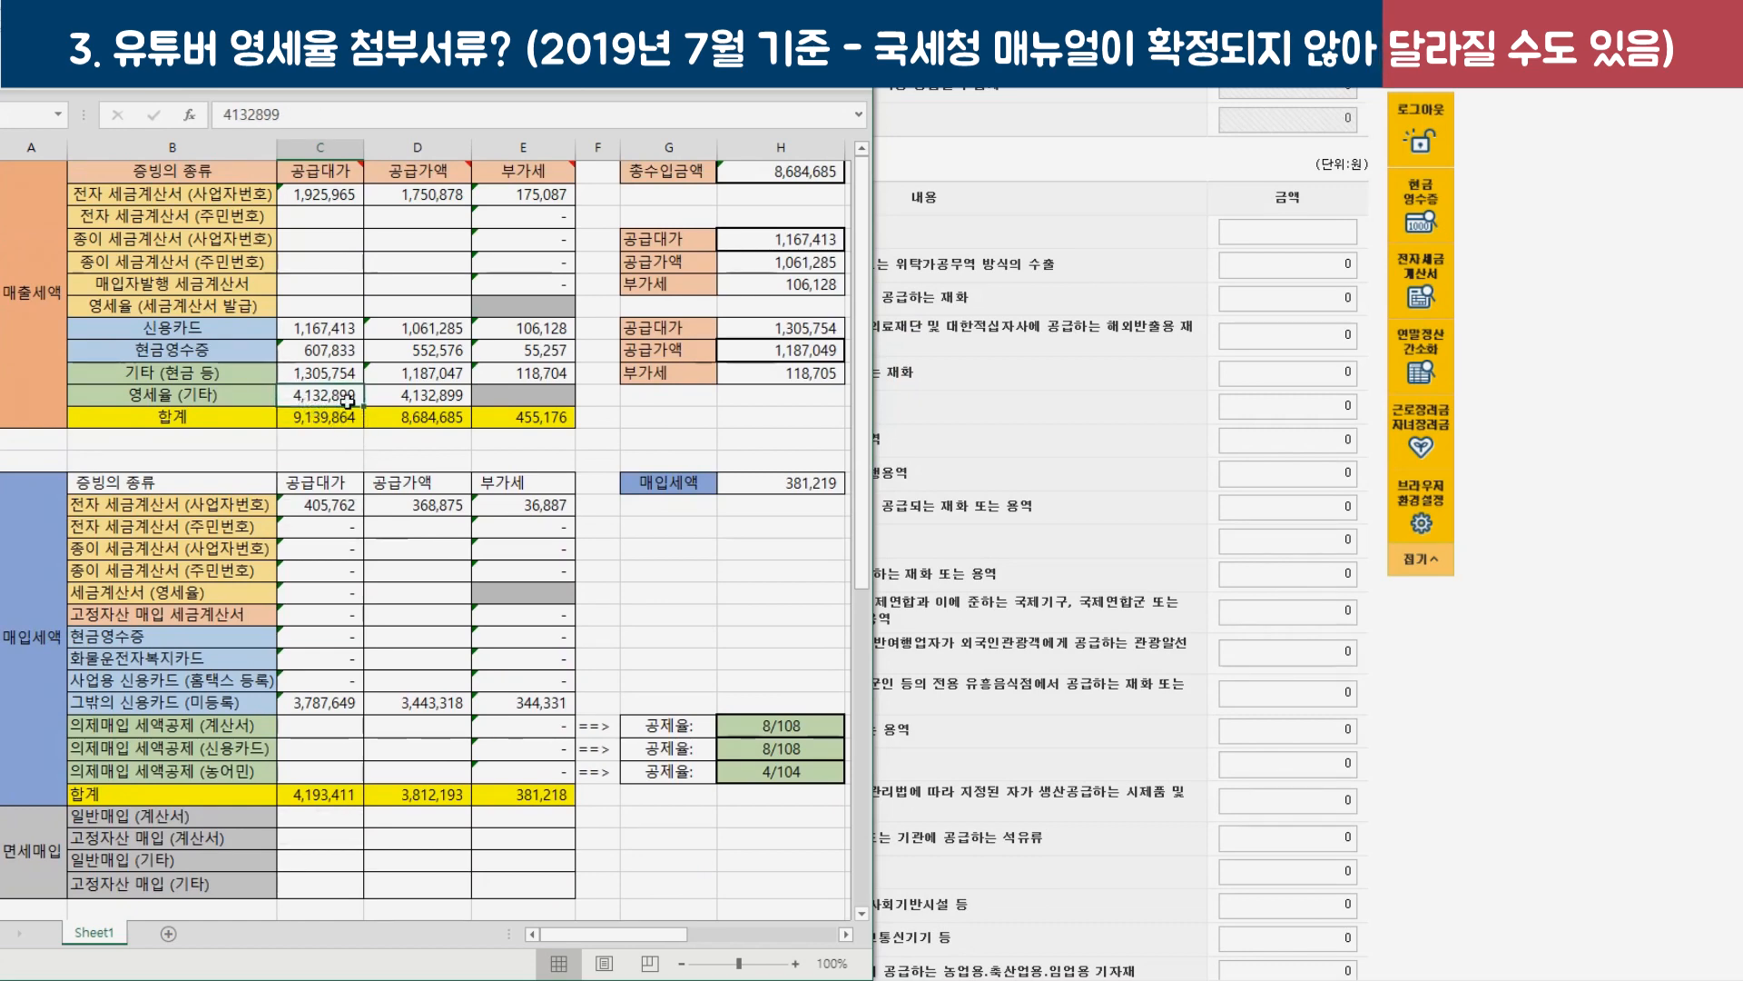
left_click(1287, 228)
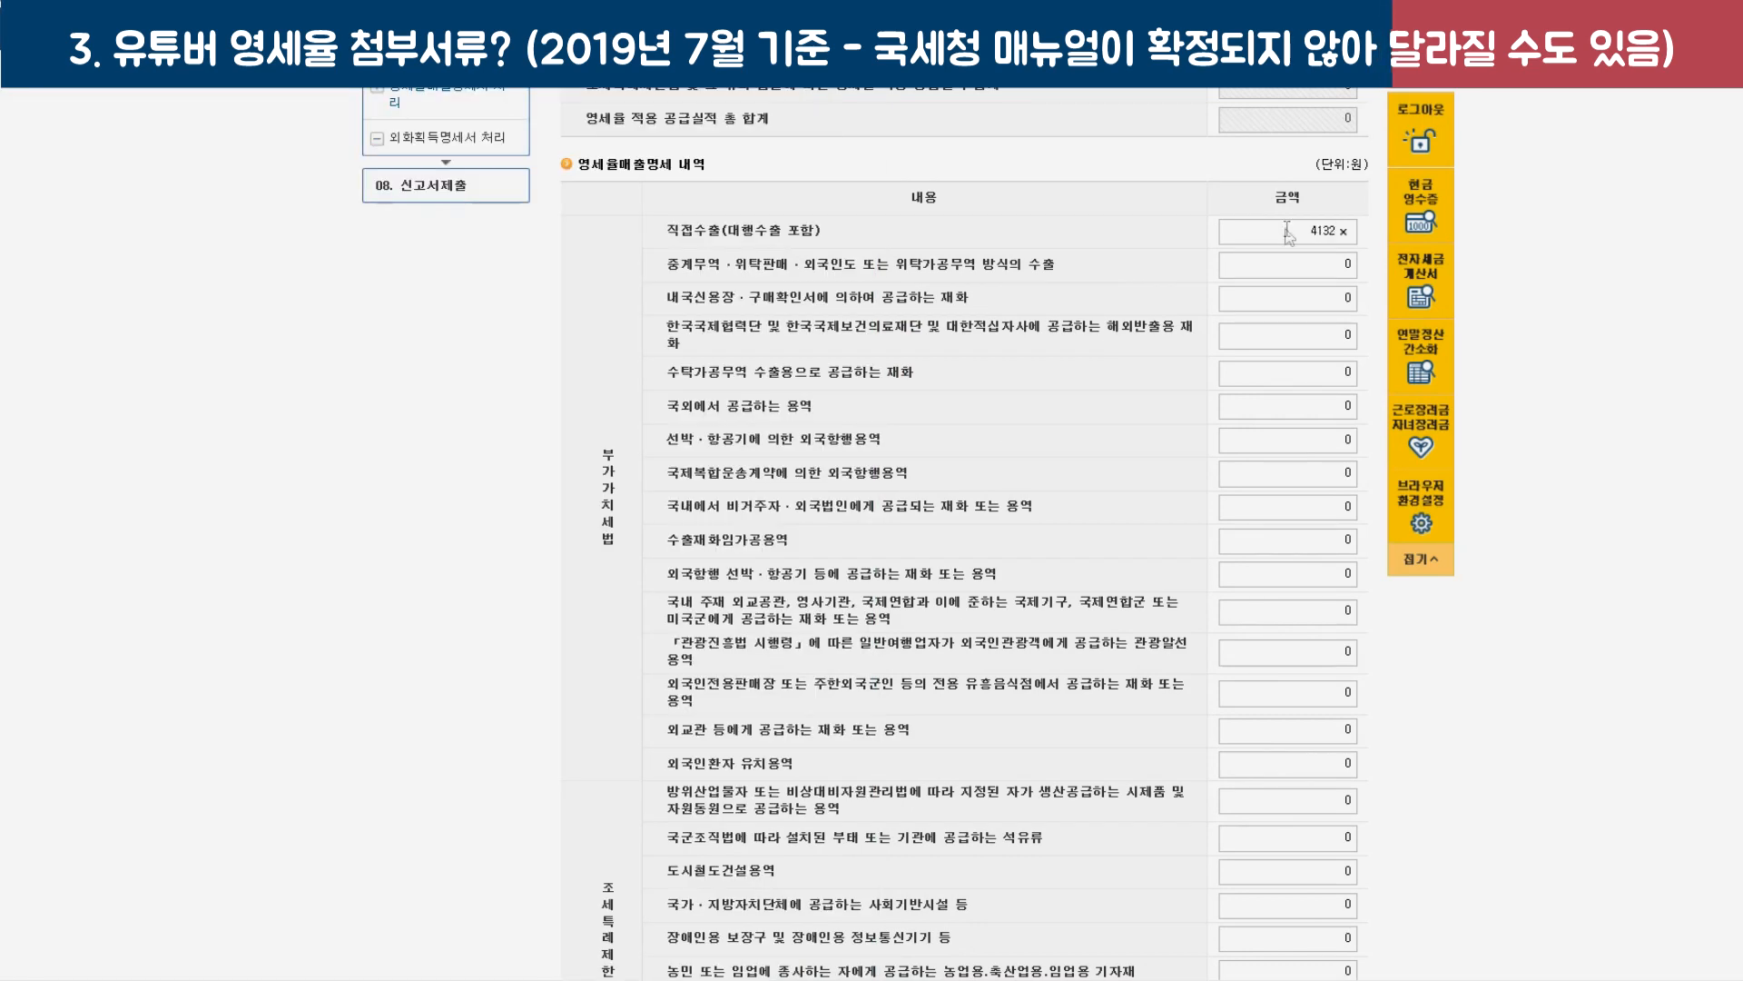
left_click(1119, 250)
scroll(1119, 251, "up", 3)
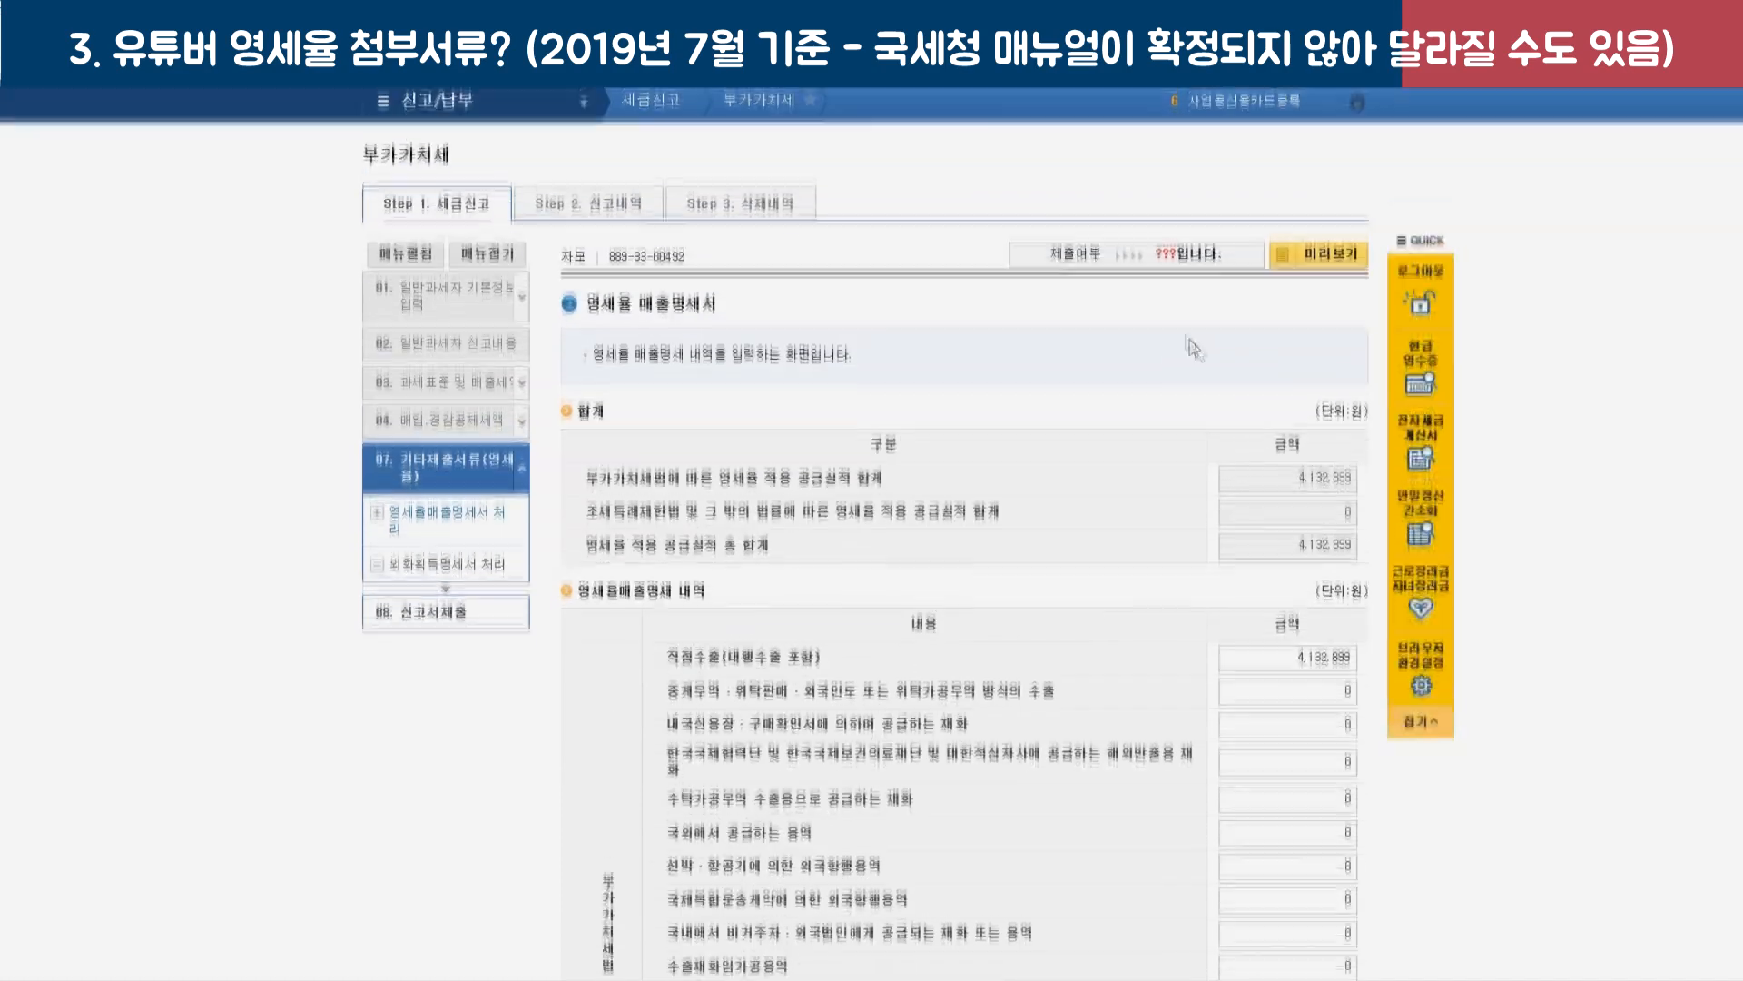
scroll(1352, 543, "down", 1)
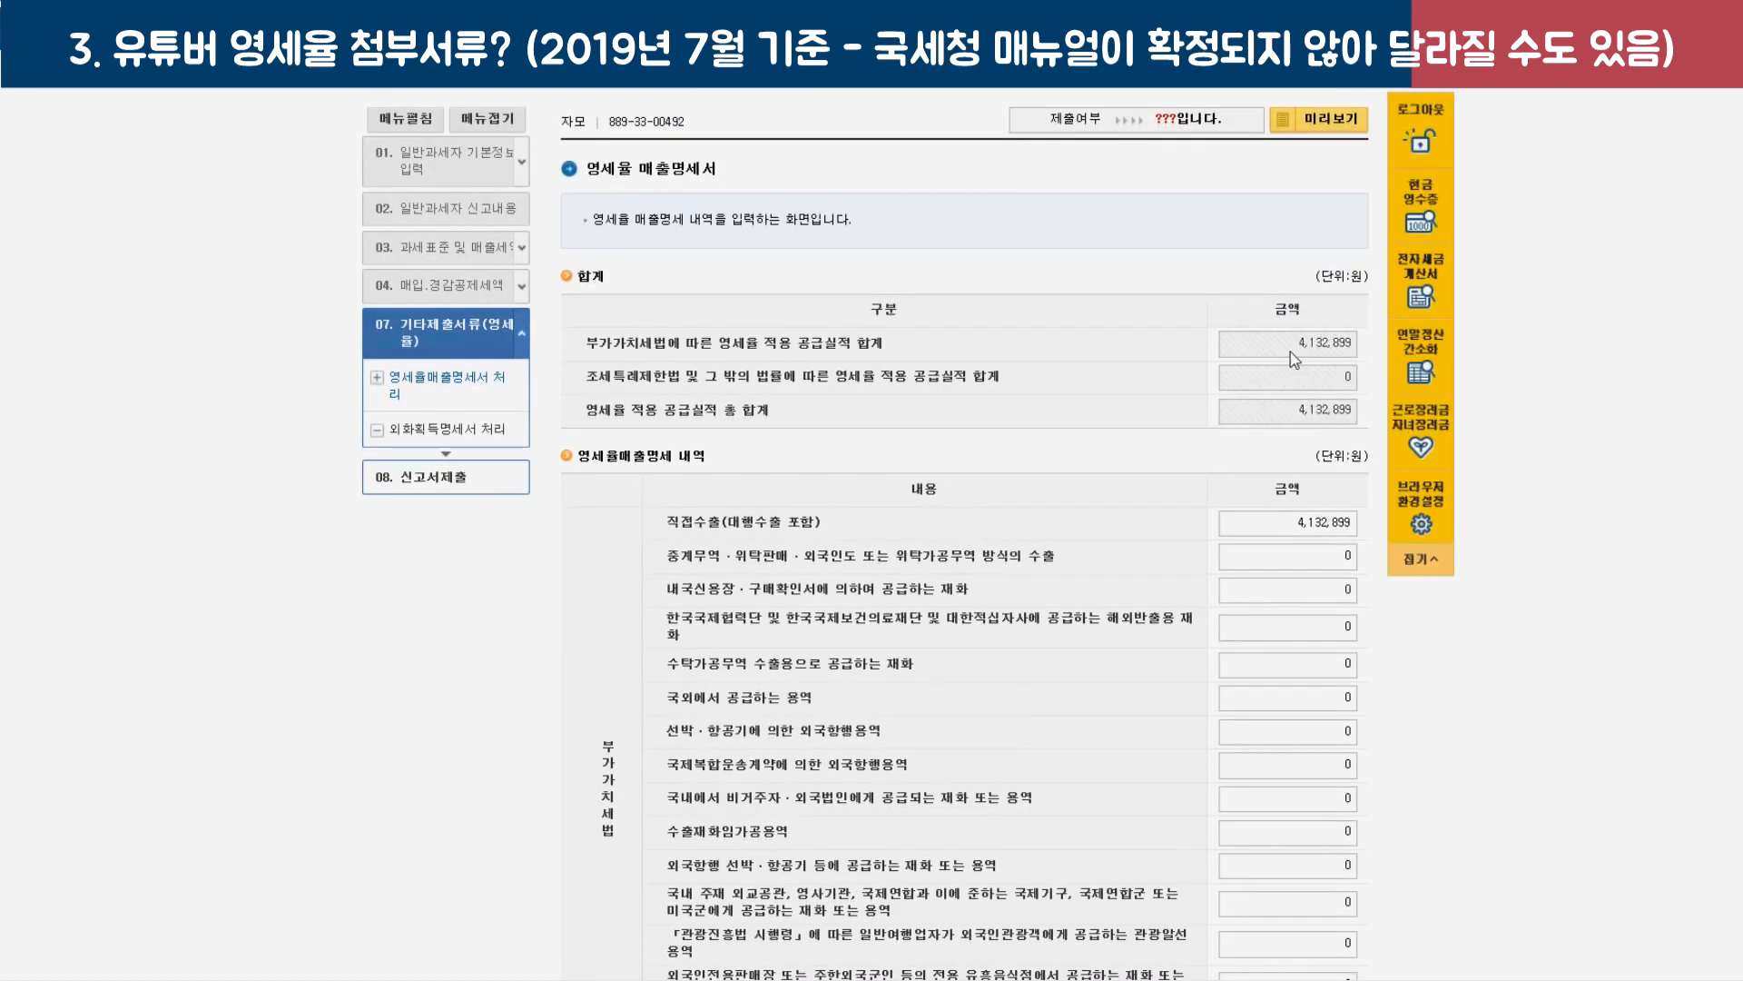
scroll(1289, 354, "down", 7)
Finish the zero-rated statement and save the completed return, confirming each notice.
left_click(1015, 763)
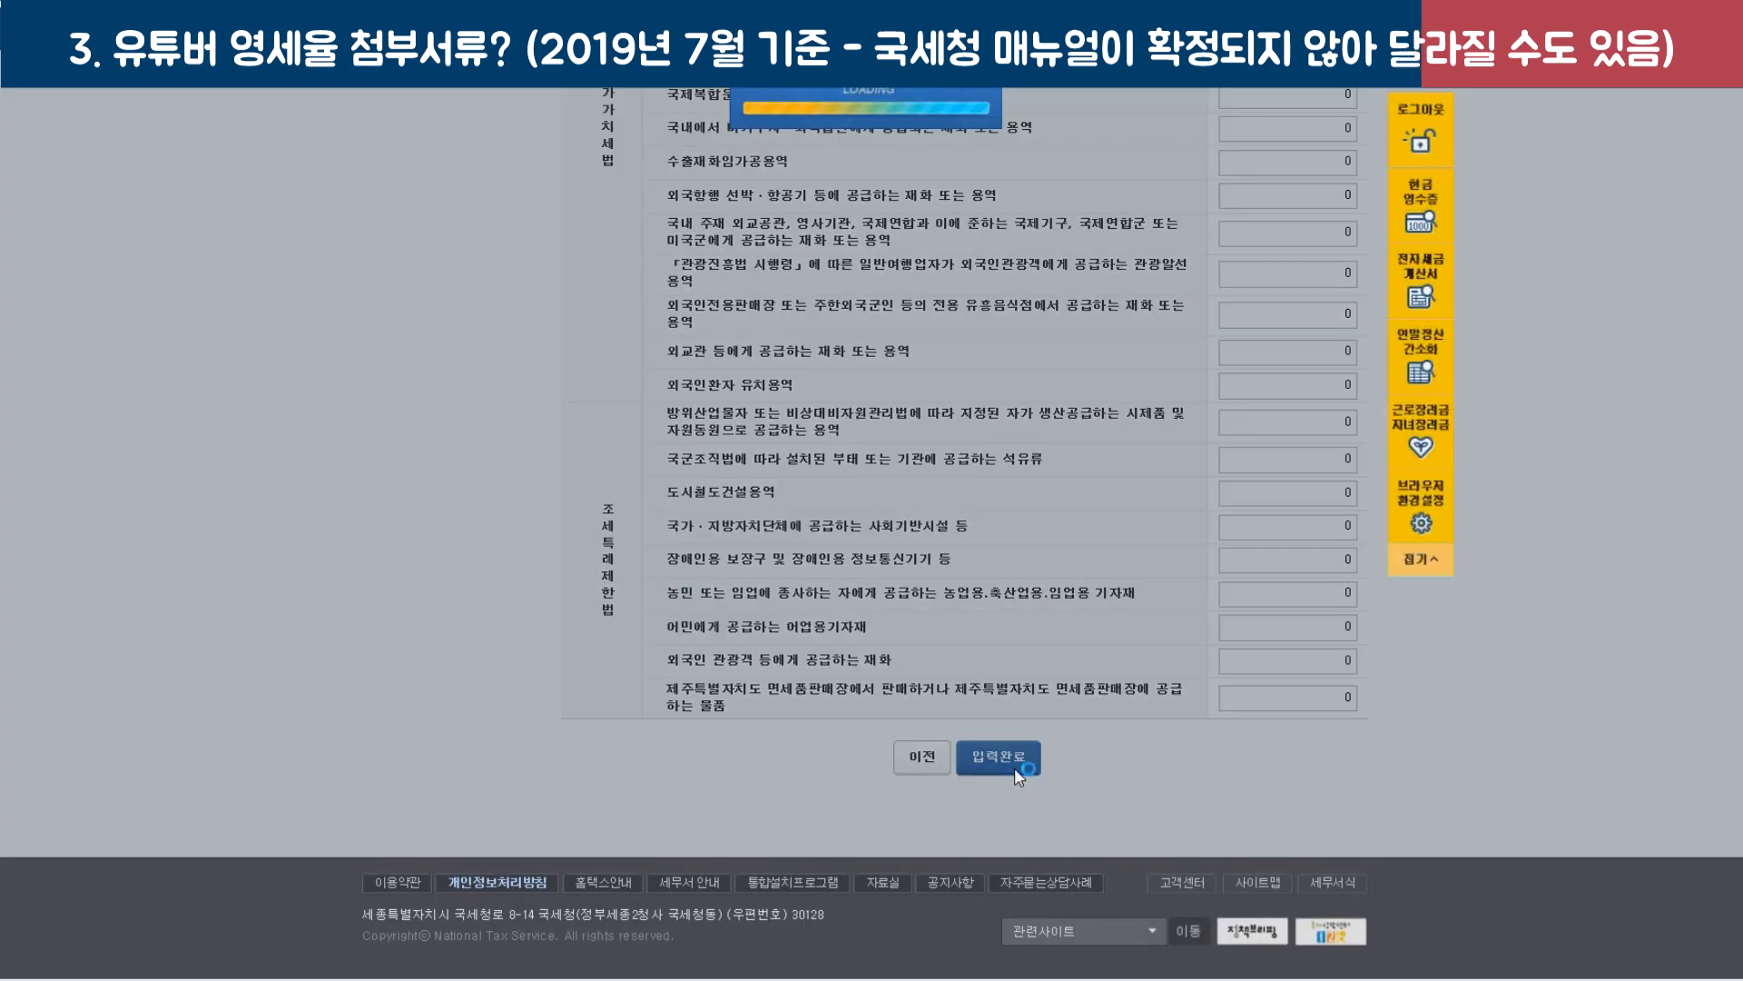
left_click(938, 521)
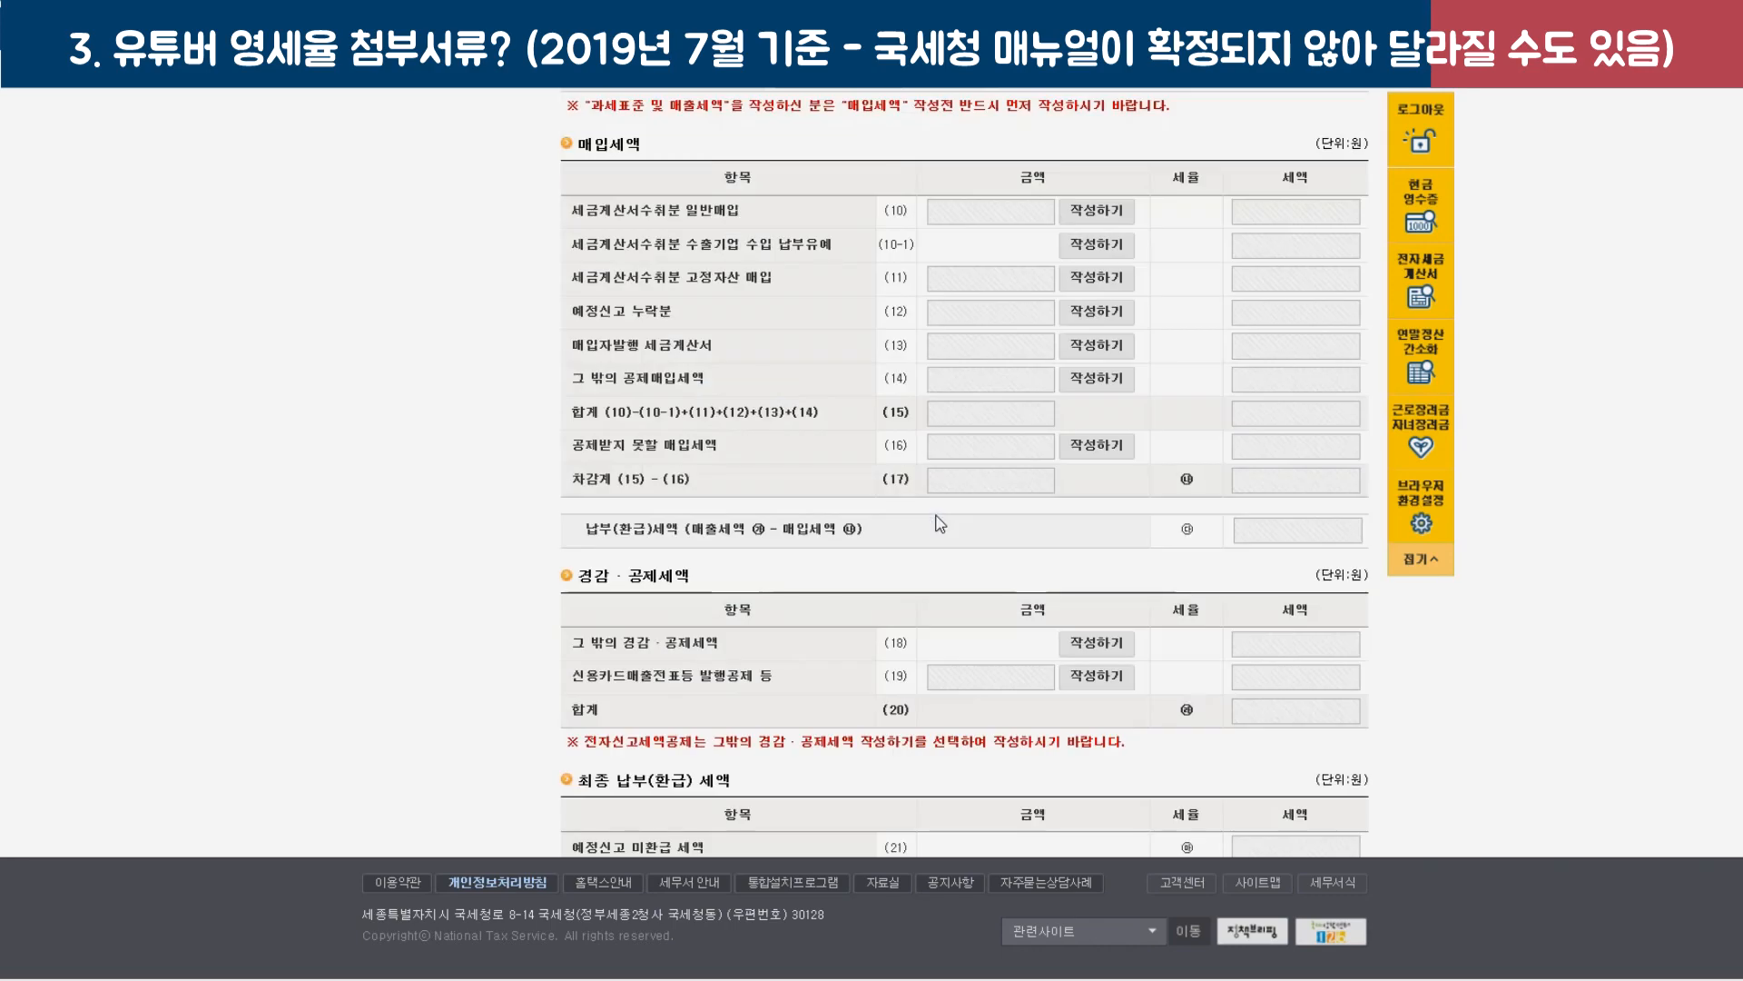
scroll(936, 528, "down", 10)
scroll(937, 528, "up", 10)
scroll(944, 535, "down", 20)
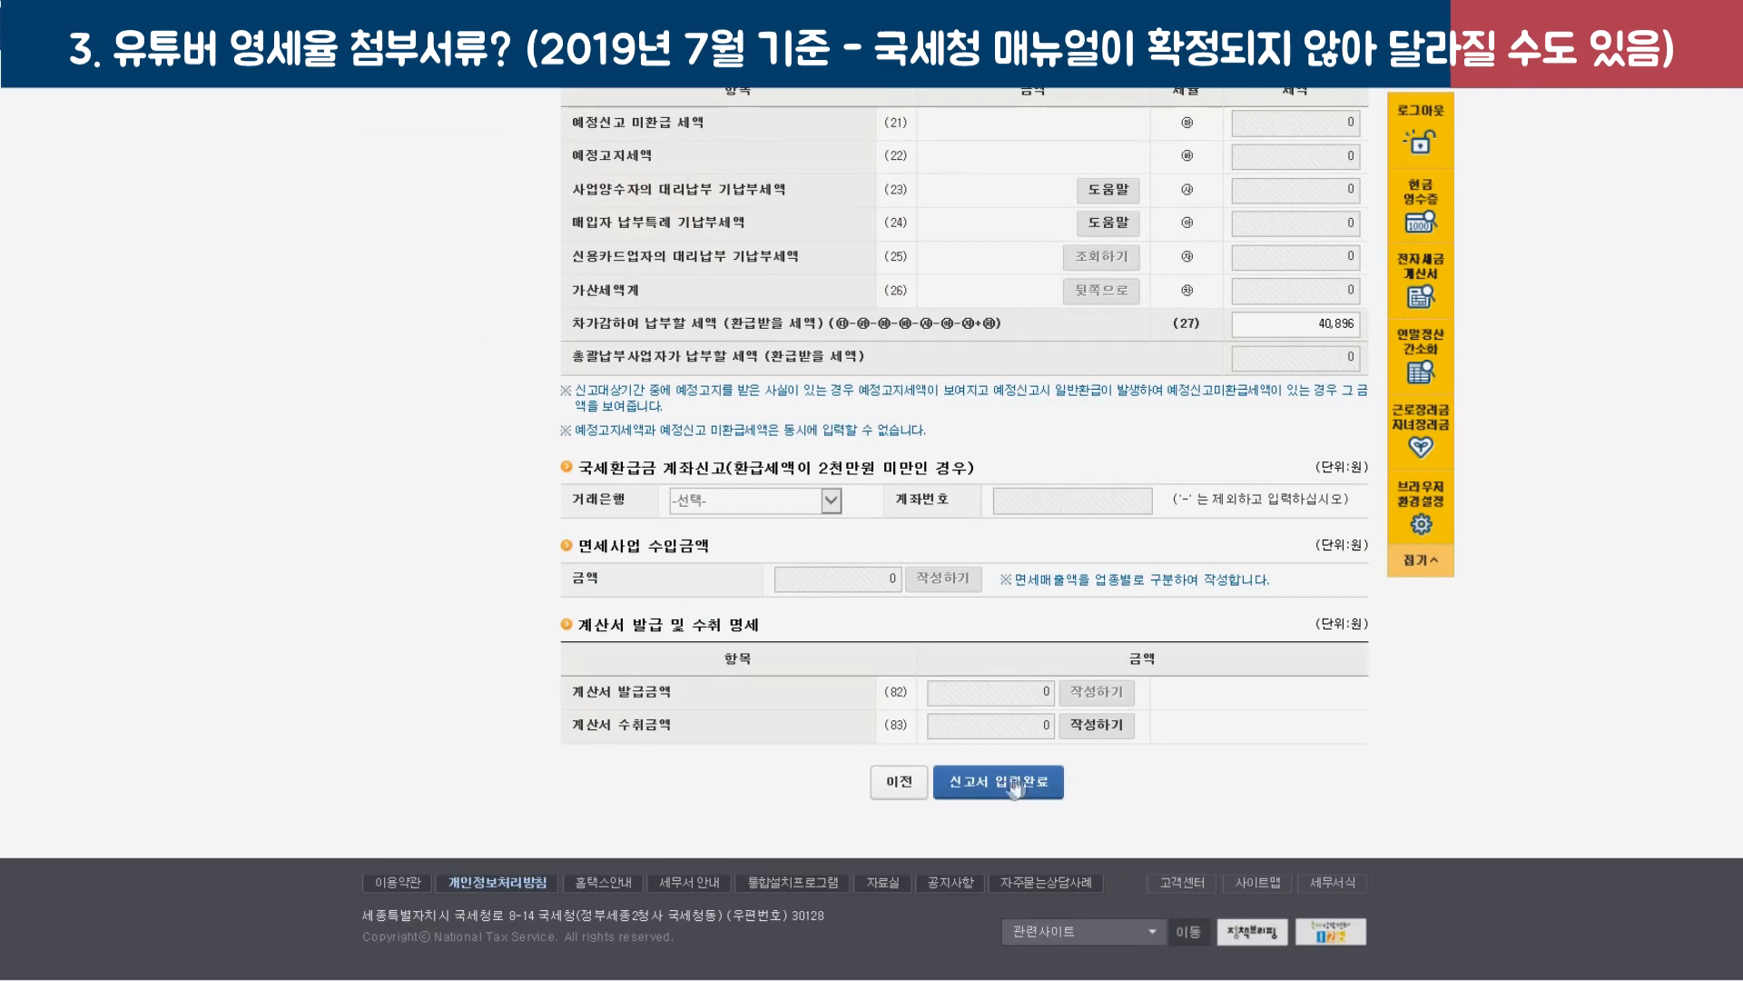
left_click(999, 782)
left_click(979, 443)
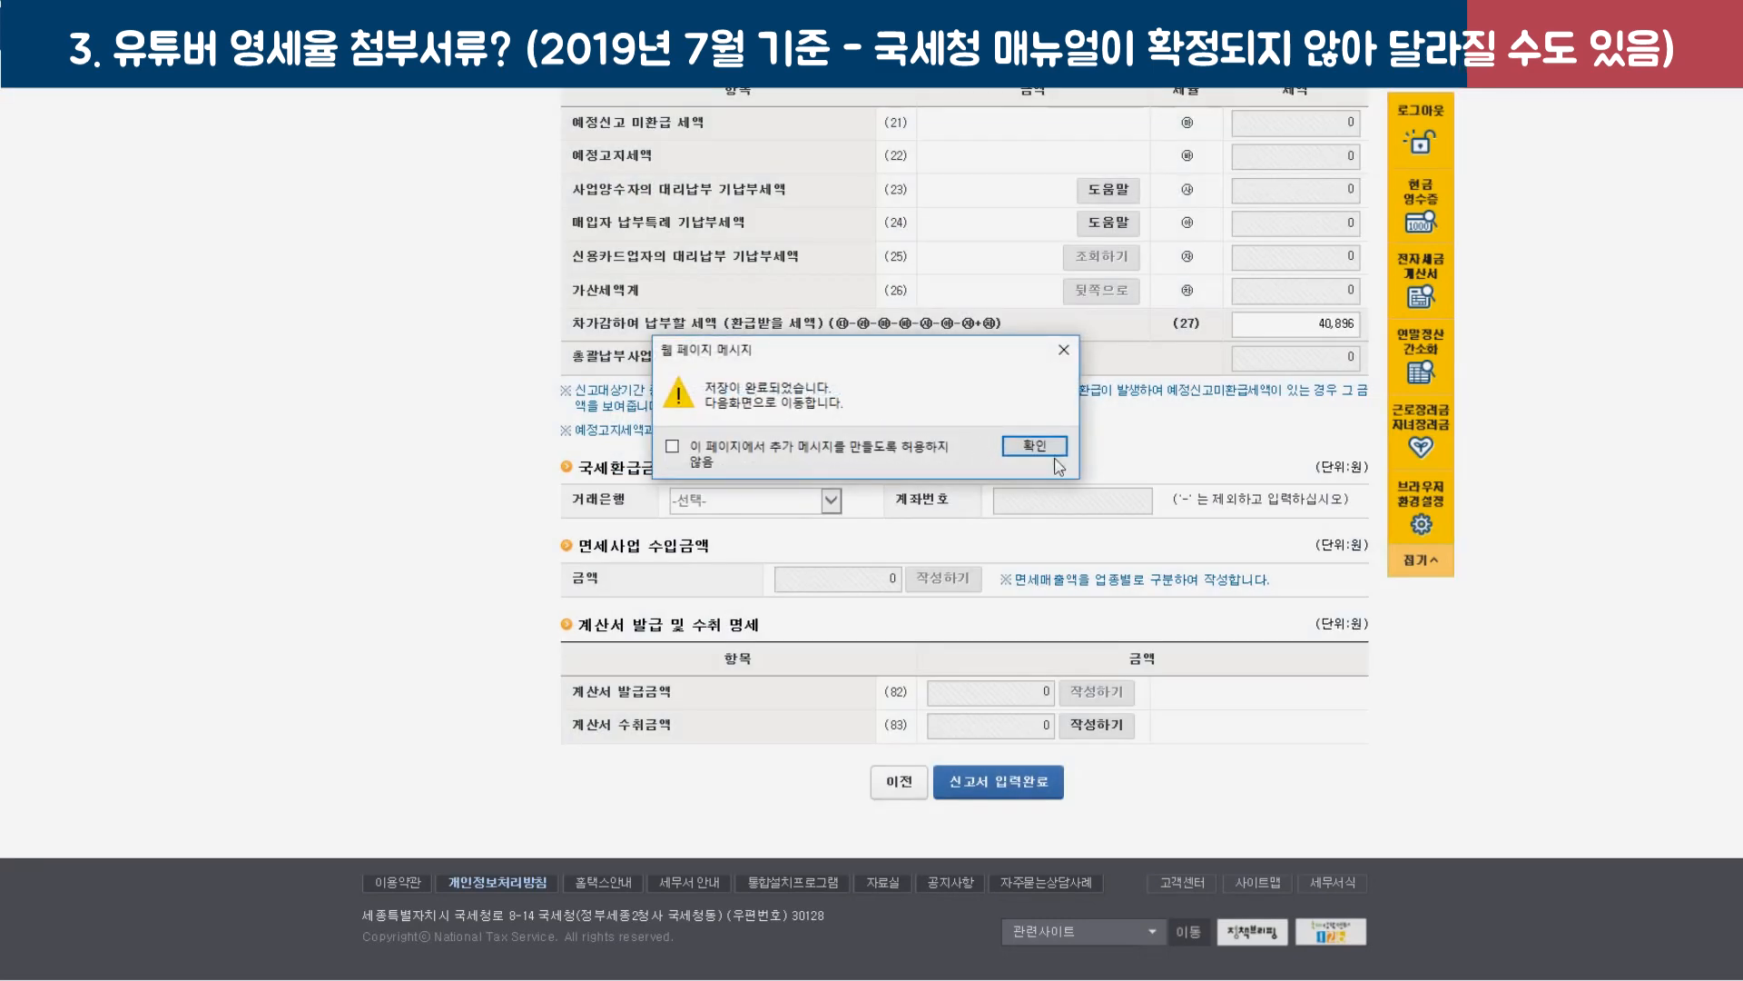
left_click(1035, 445)
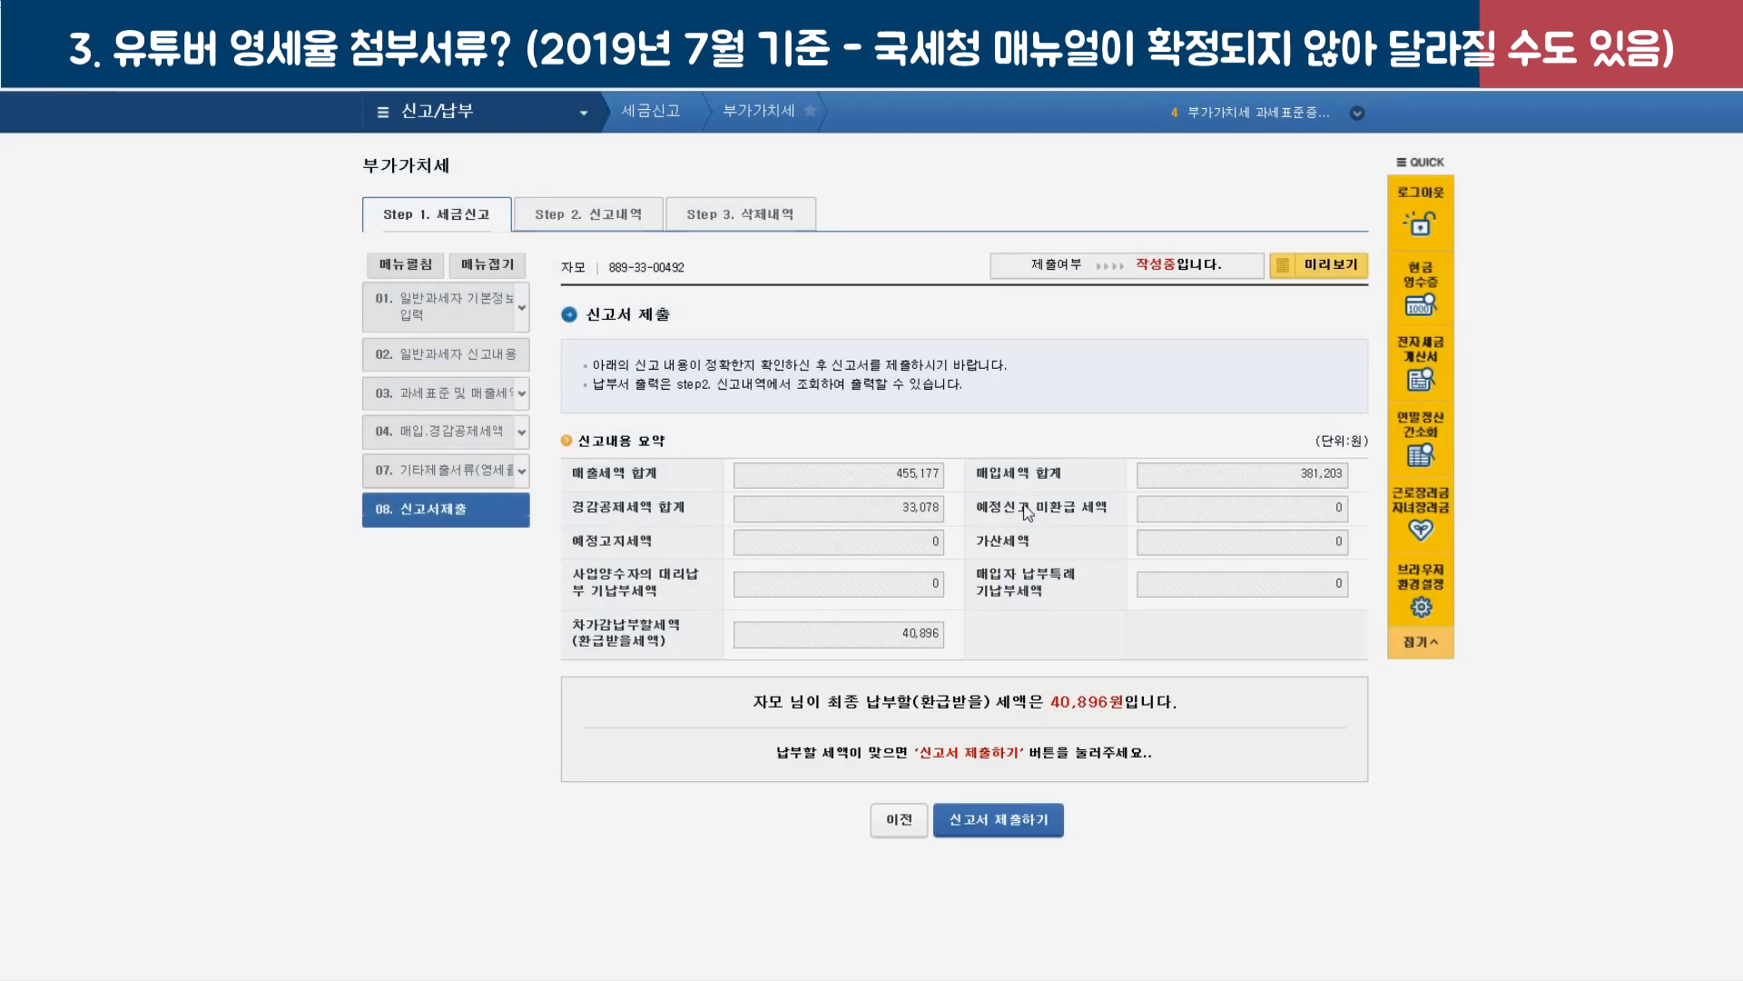
Review output, input and deduction totals and the 40,896 payable, then submit and confirm the return.
scroll(1028, 514, "down", 2)
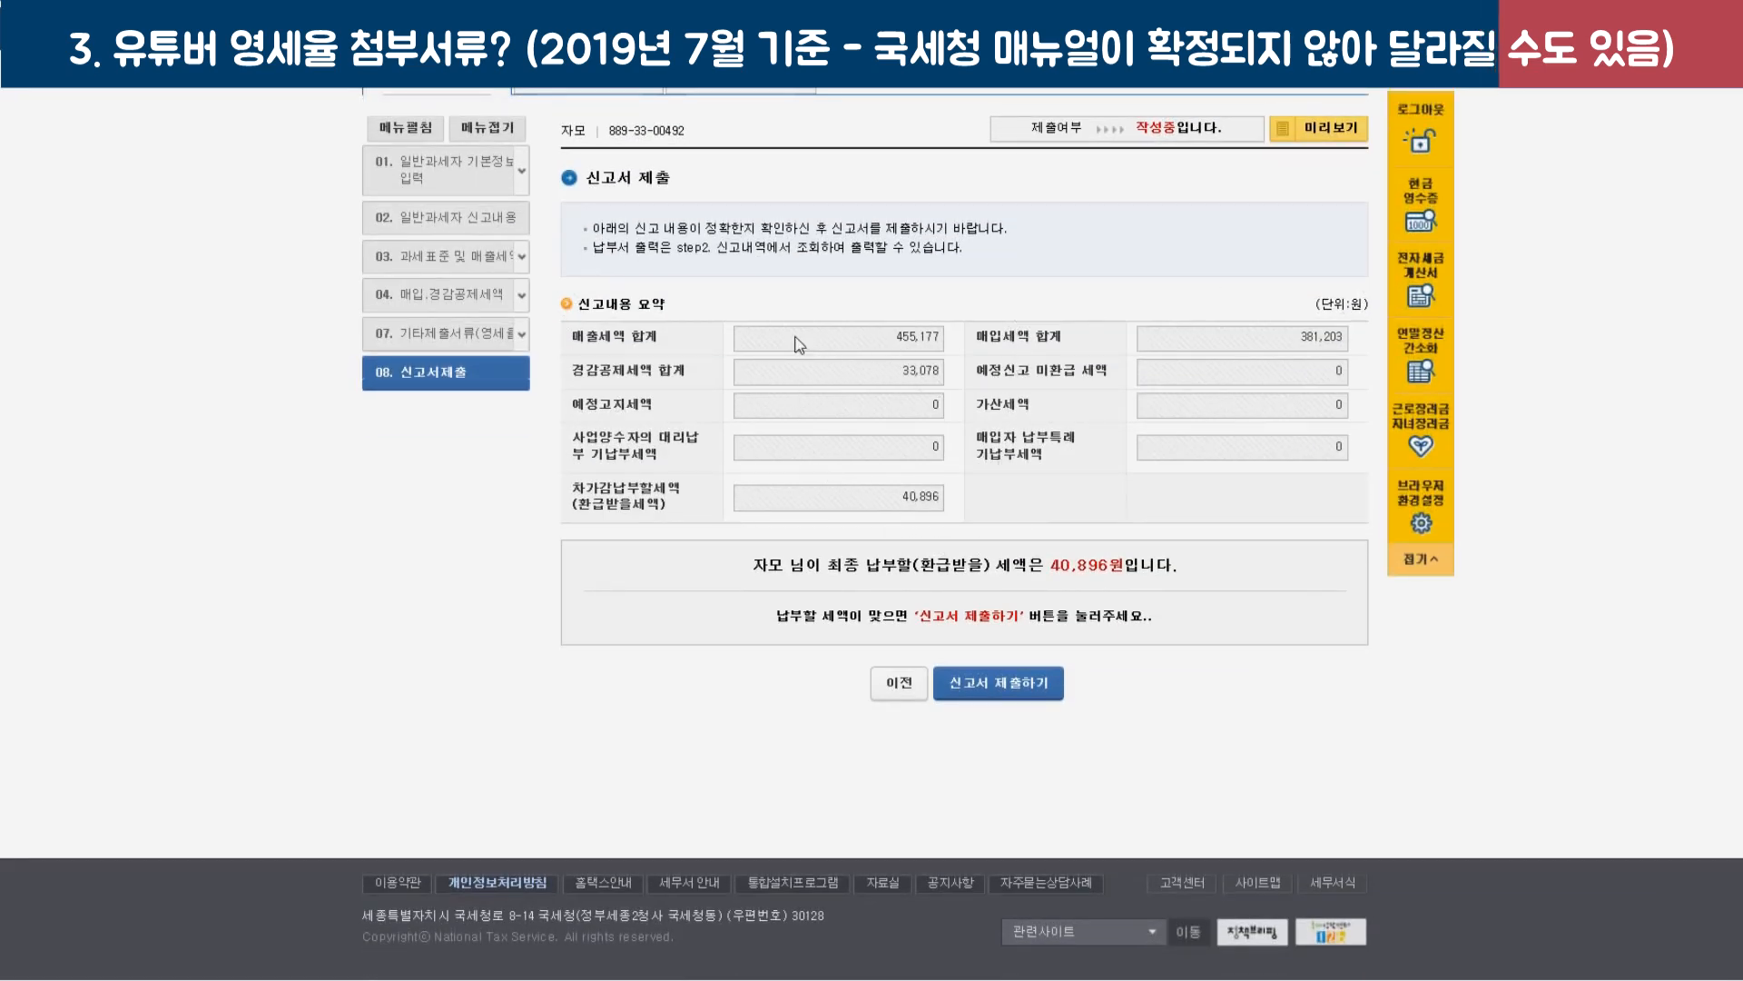
left_click_drag(574, 336, 661, 353)
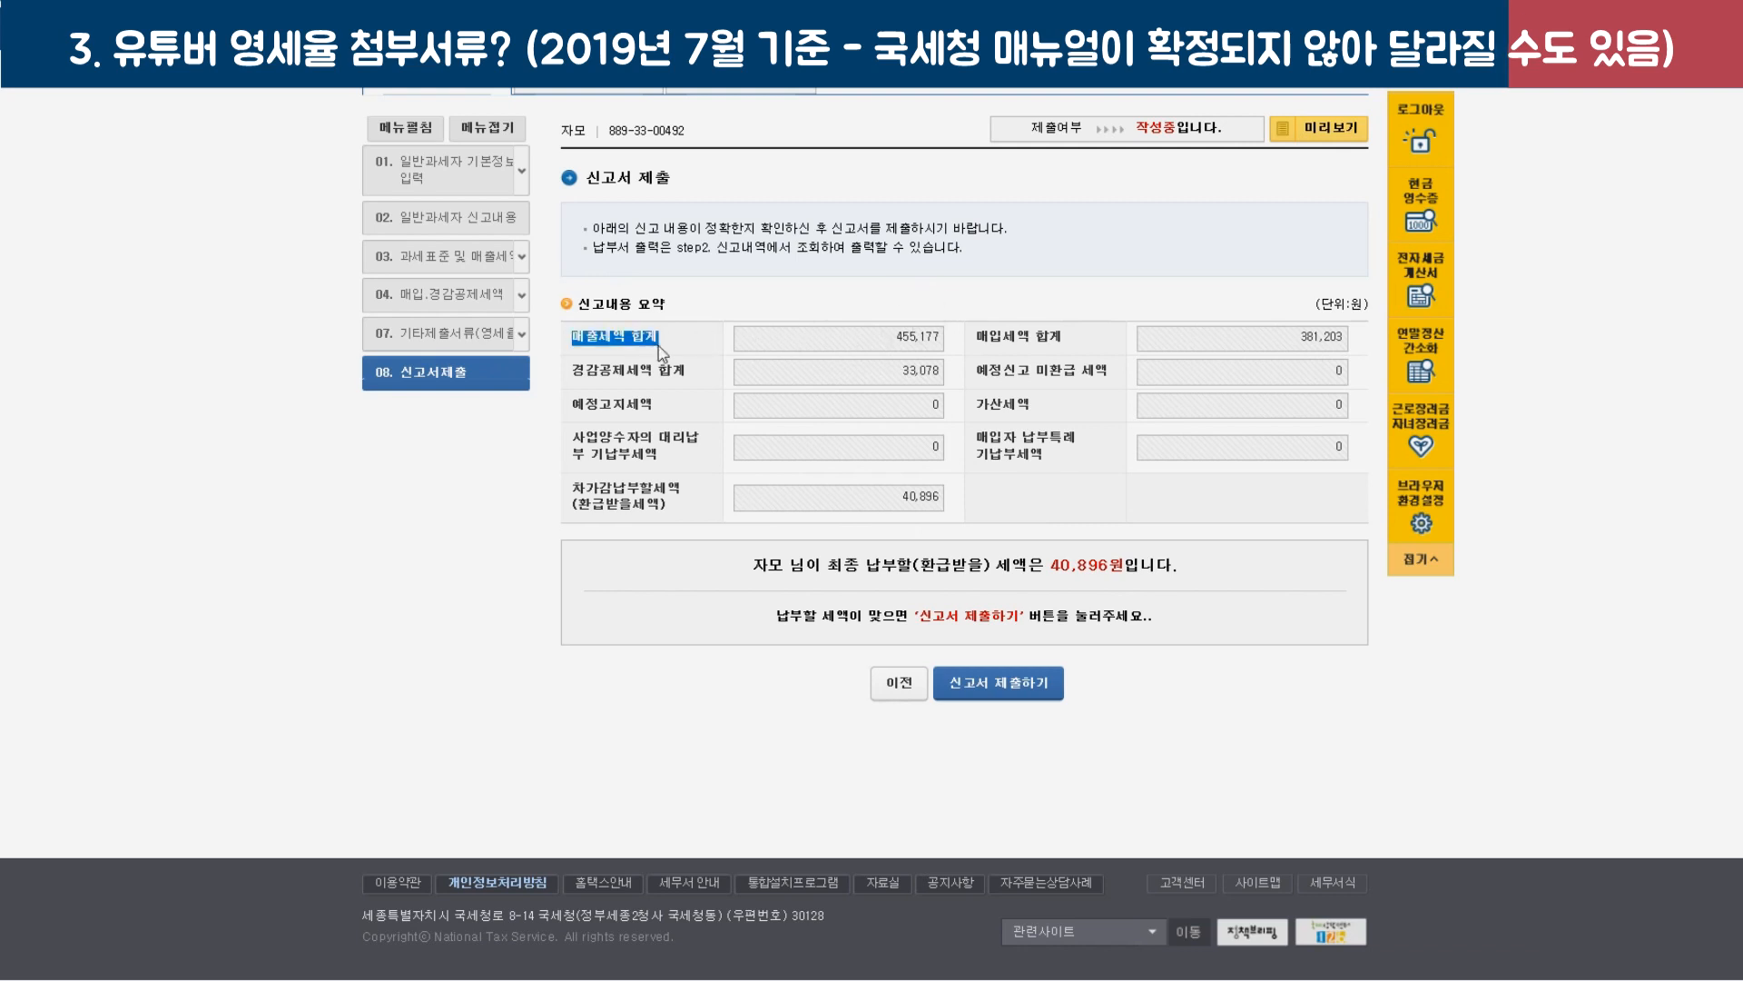
left_click_drag(973, 337, 1095, 358)
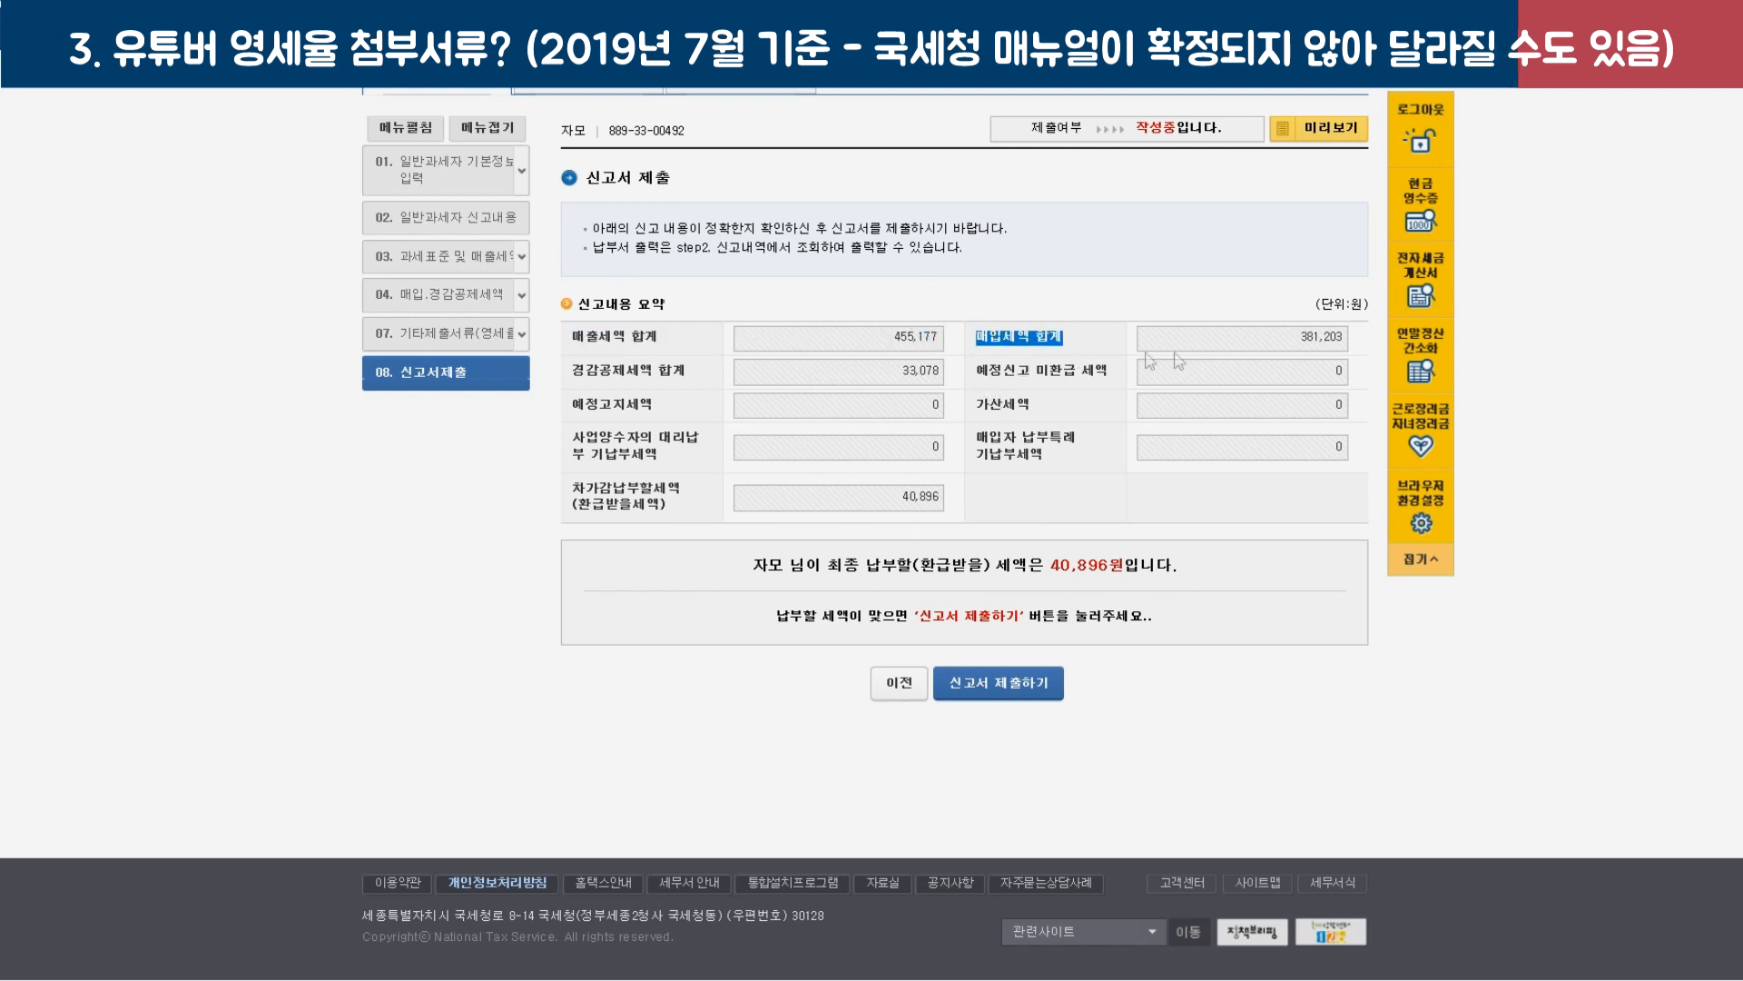
left_click(1307, 349)
left_click_drag(628, 381, 960, 381)
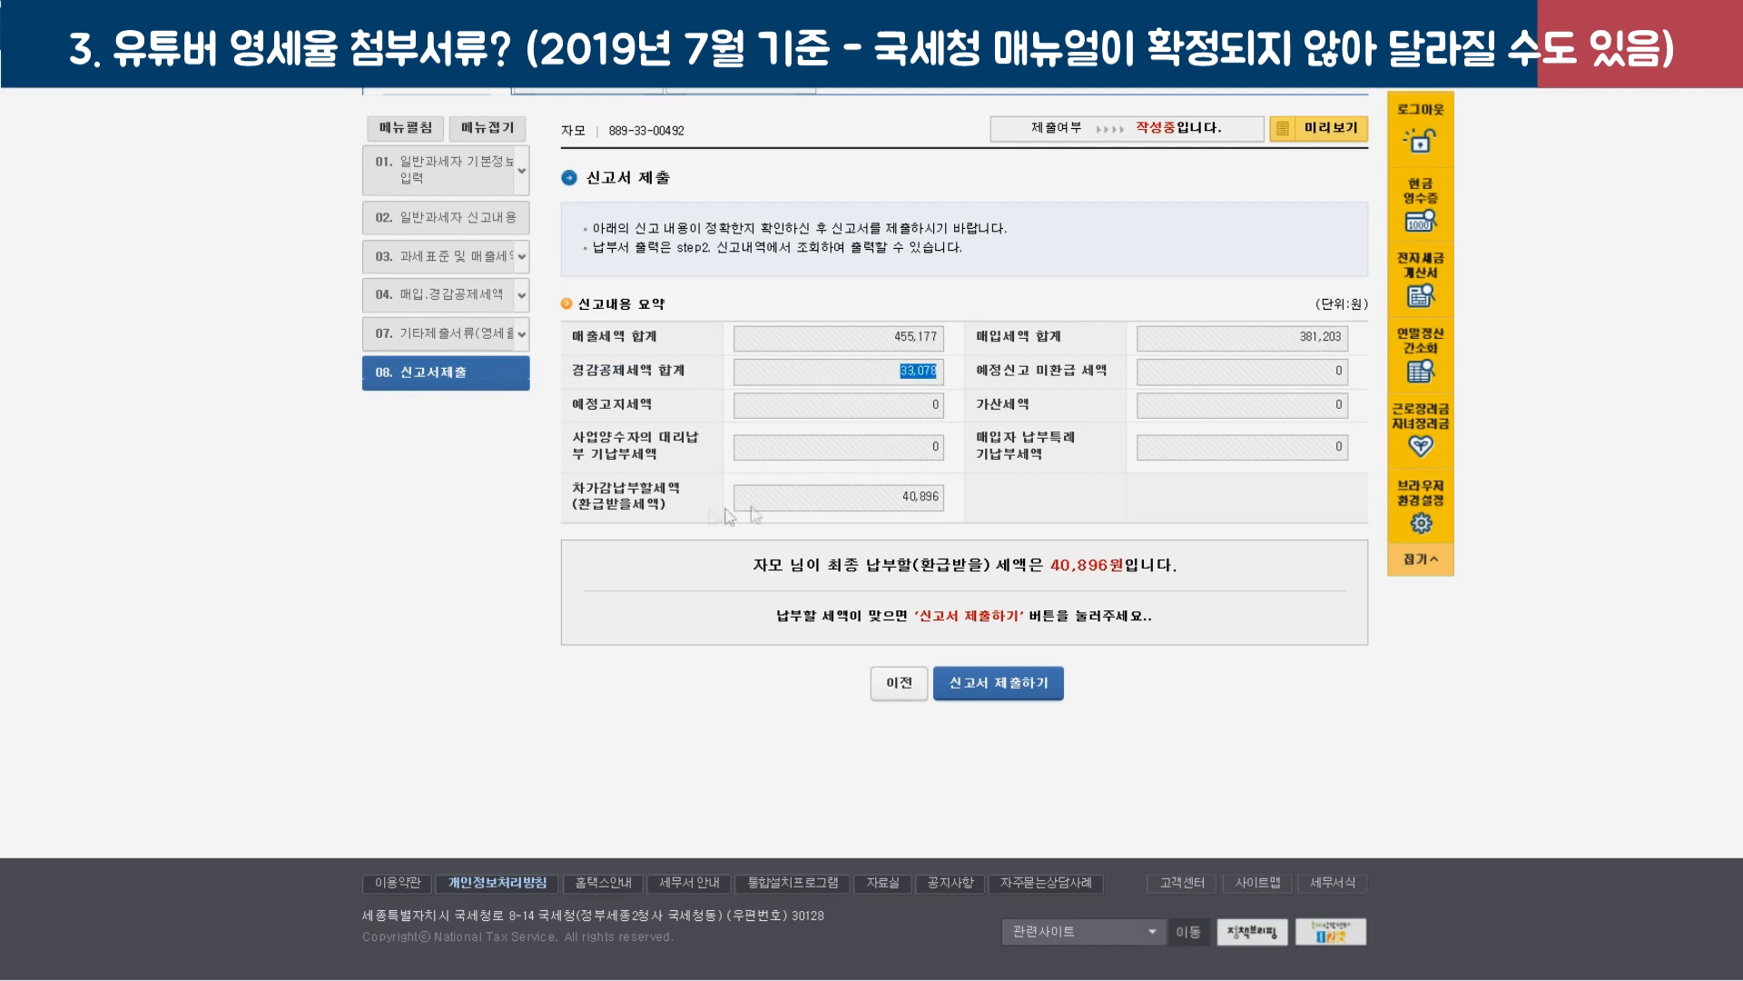
left_click_drag(851, 506, 982, 501)
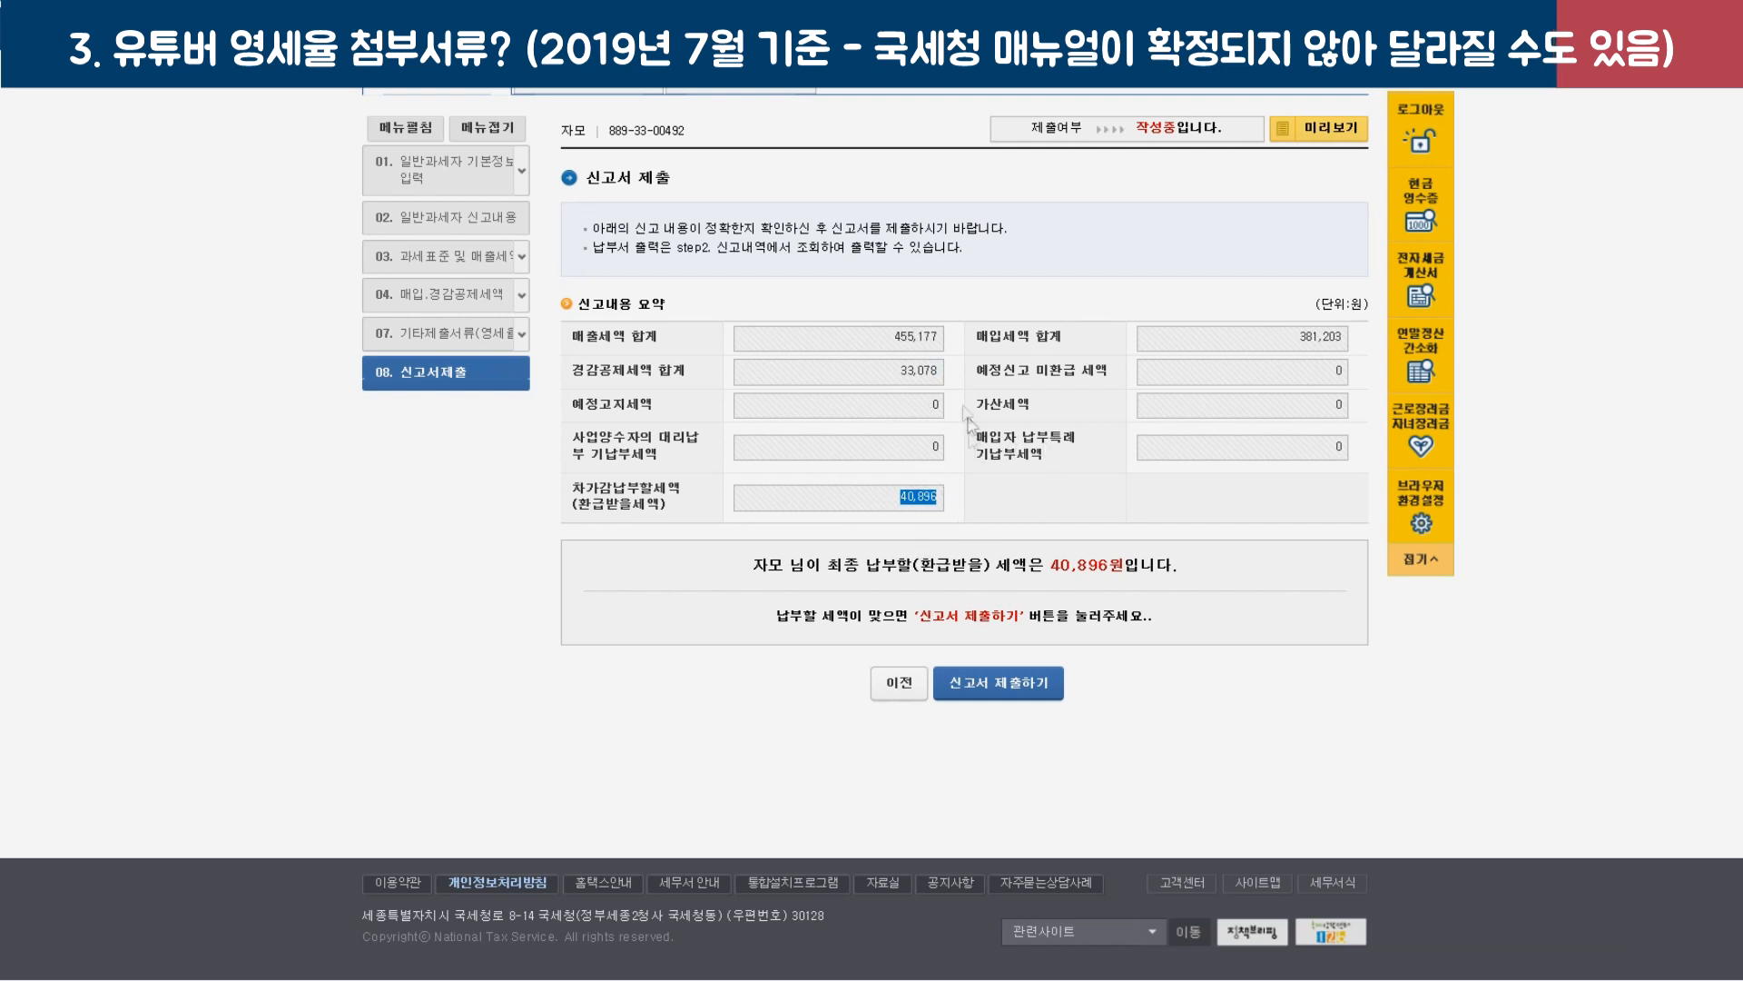
left_click(1004, 698)
left_click(1063, 538)
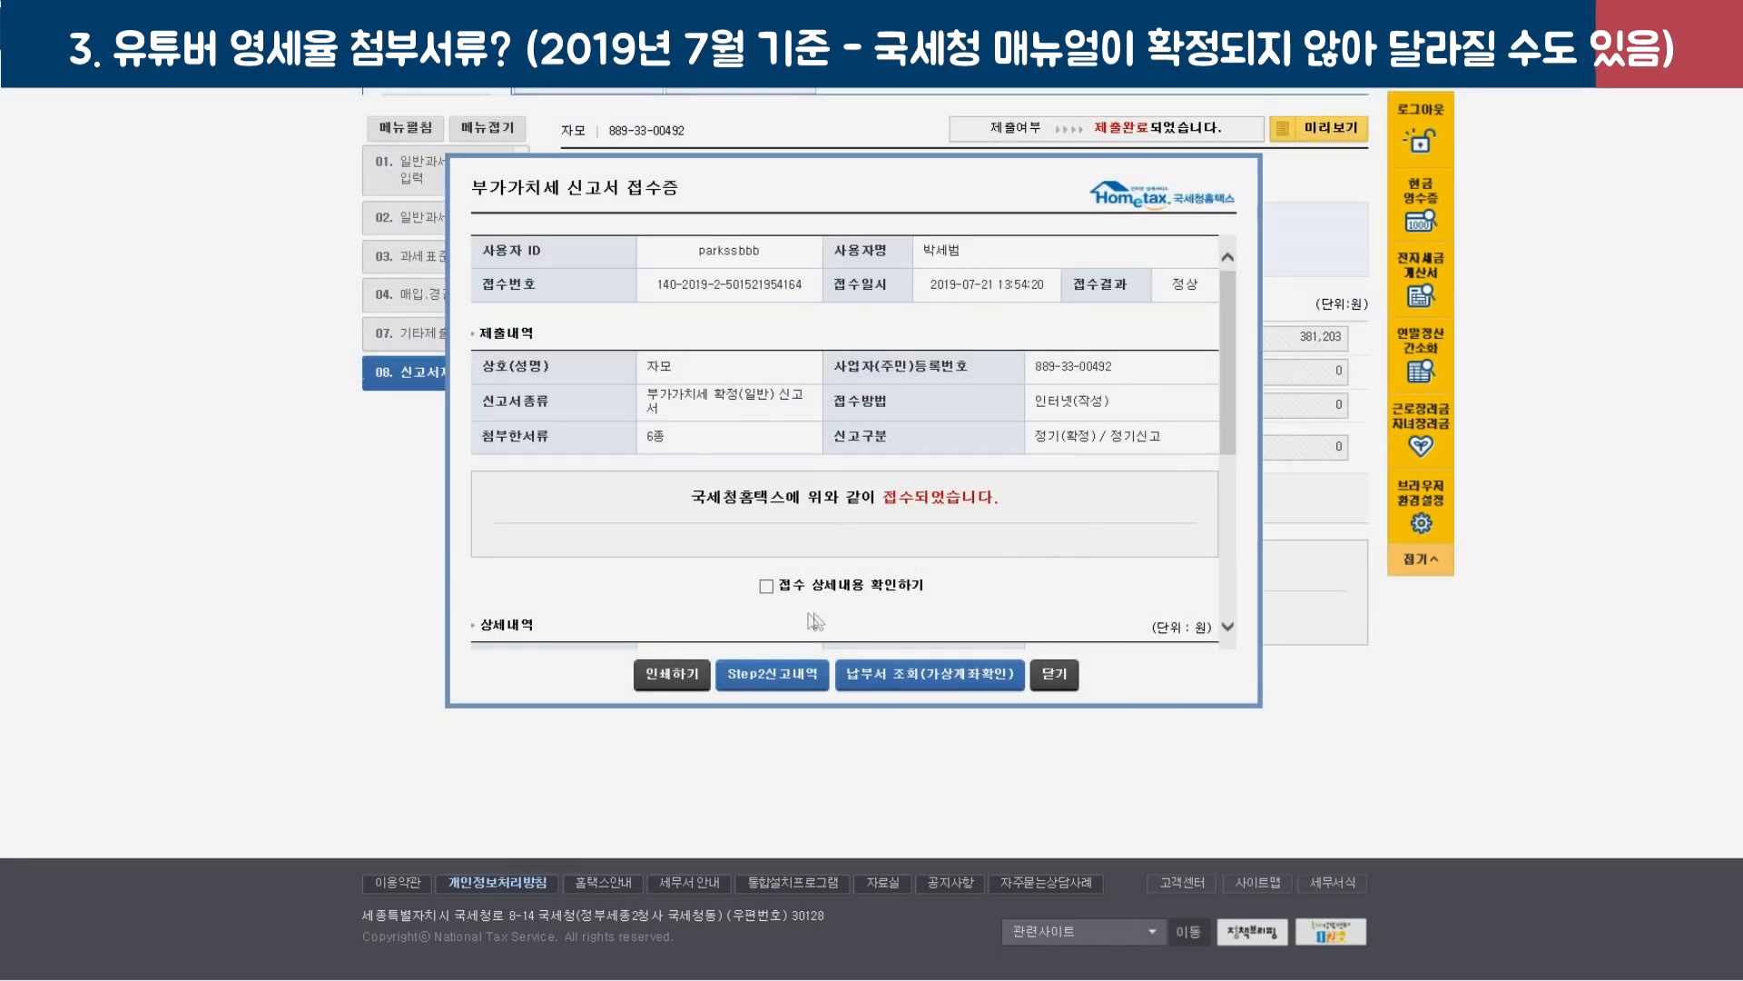
Tick 접수 상세내용 확인하기 and 확인하였습니다, then open the 납부서 조회 payment slip.
left_click(766, 586)
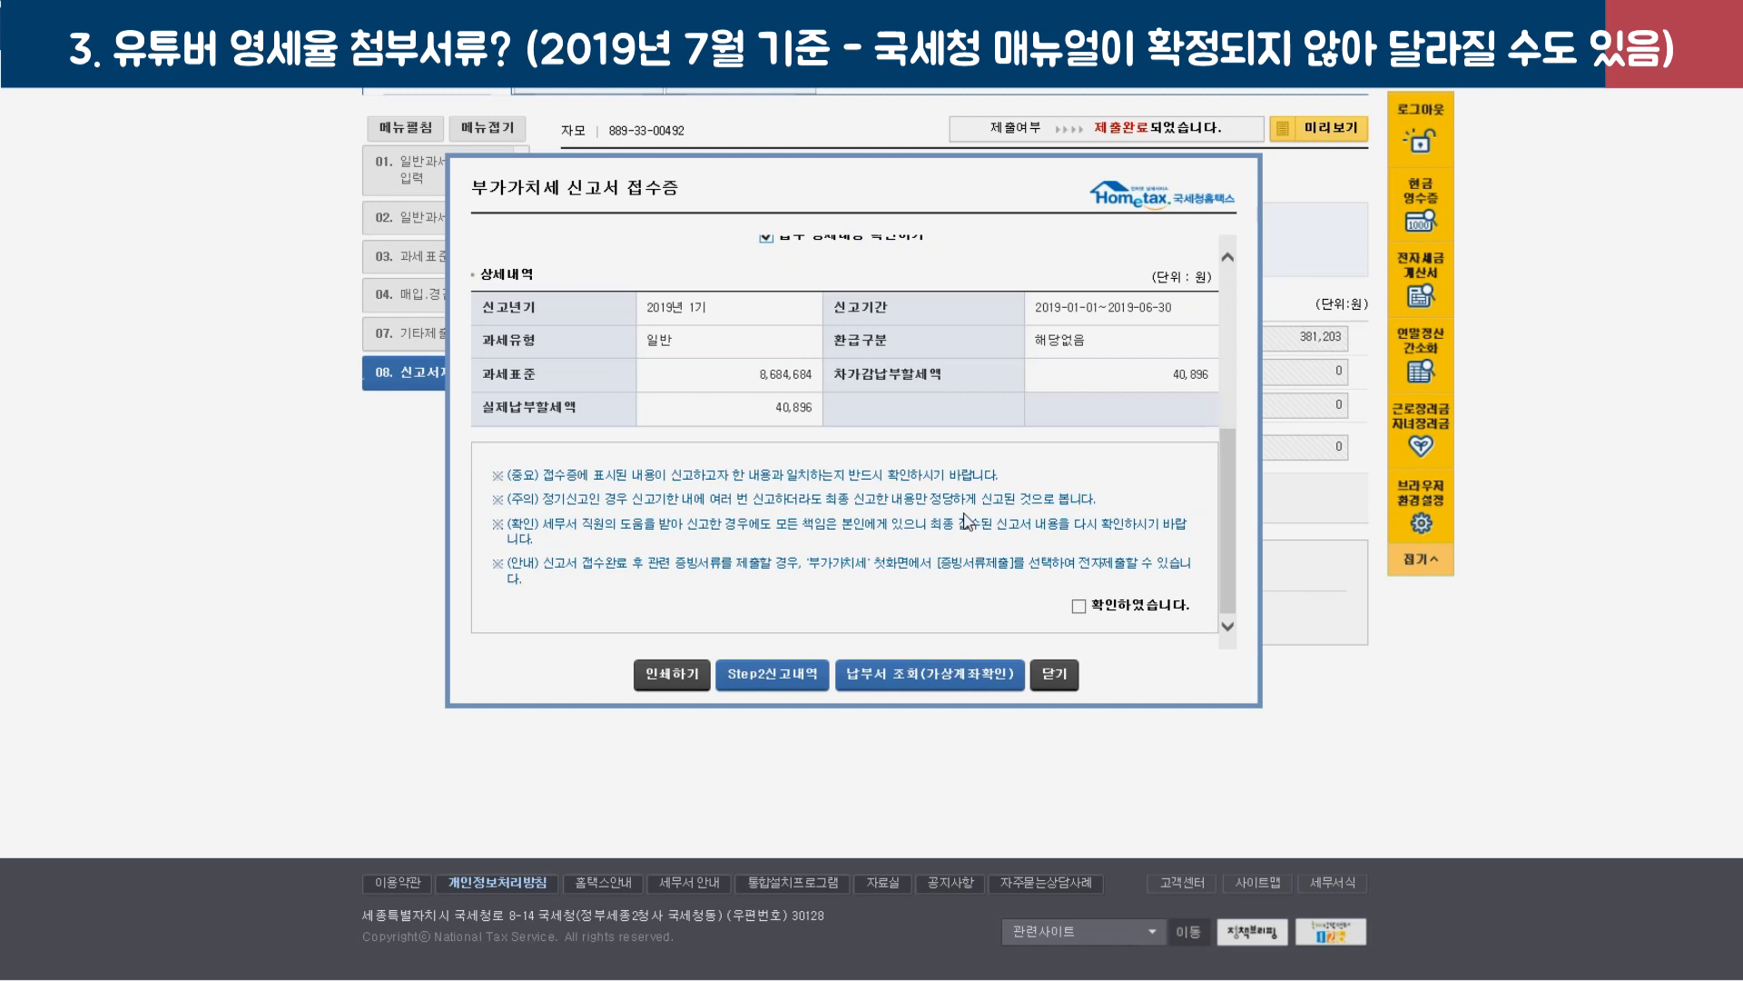
left_click(1080, 606)
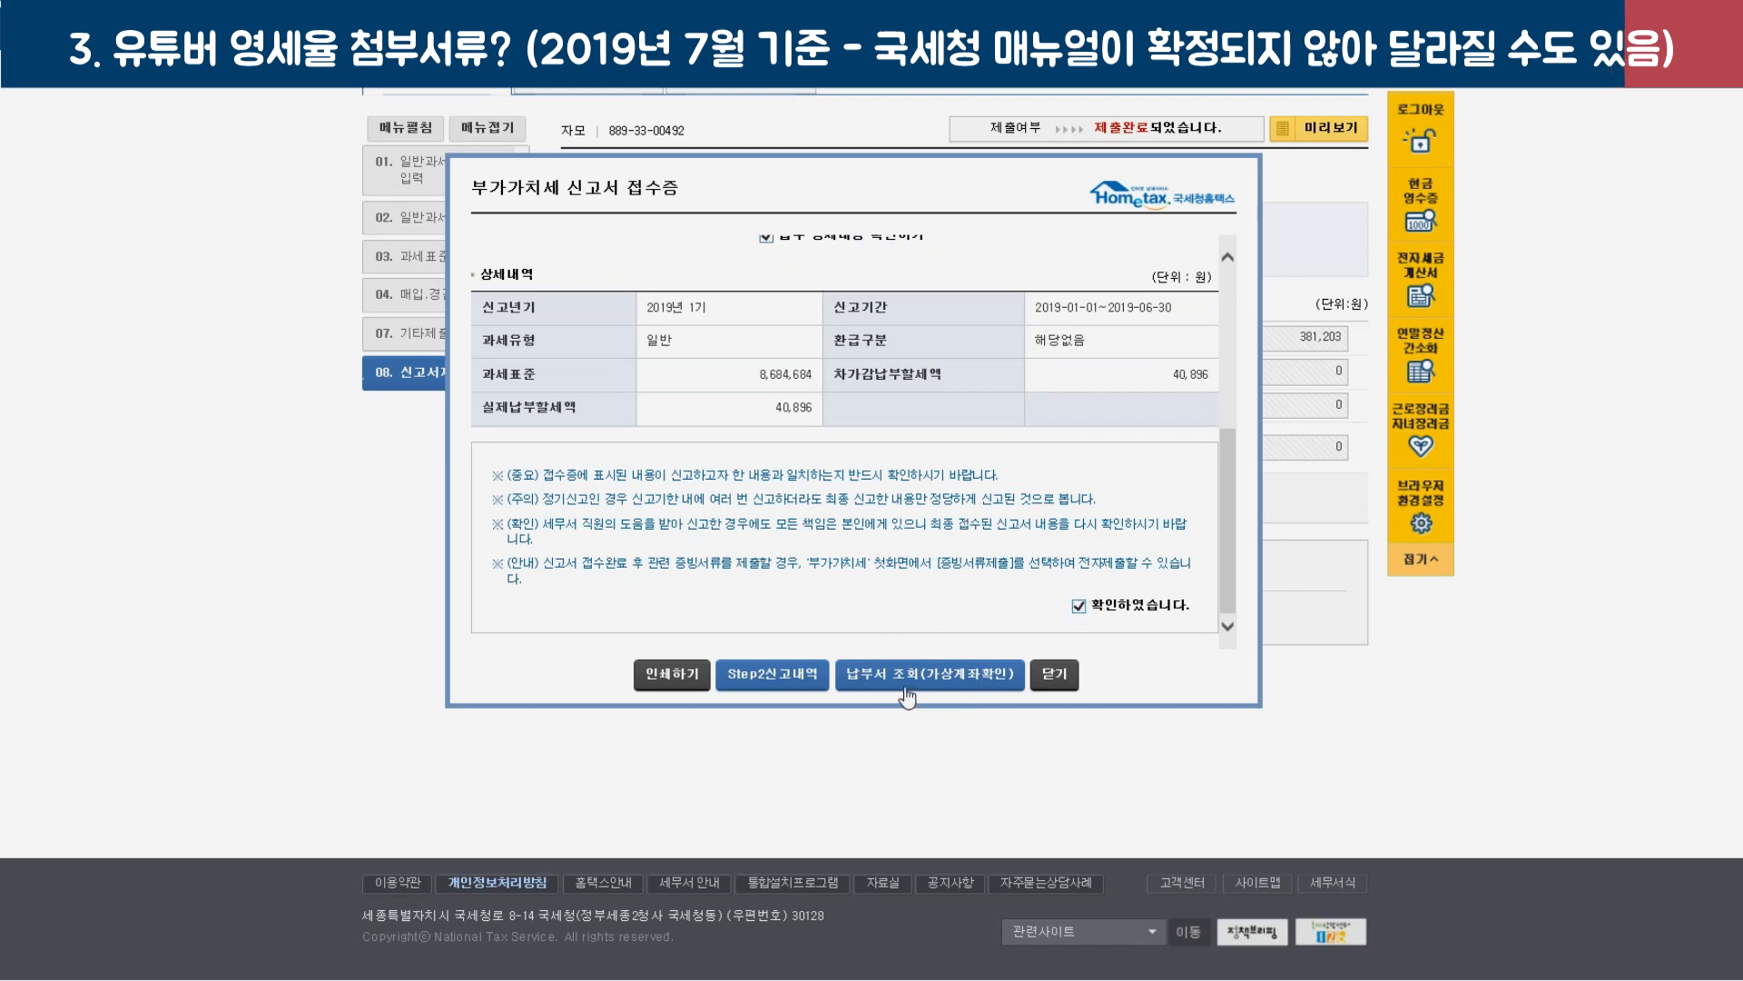
left_click(958, 693)
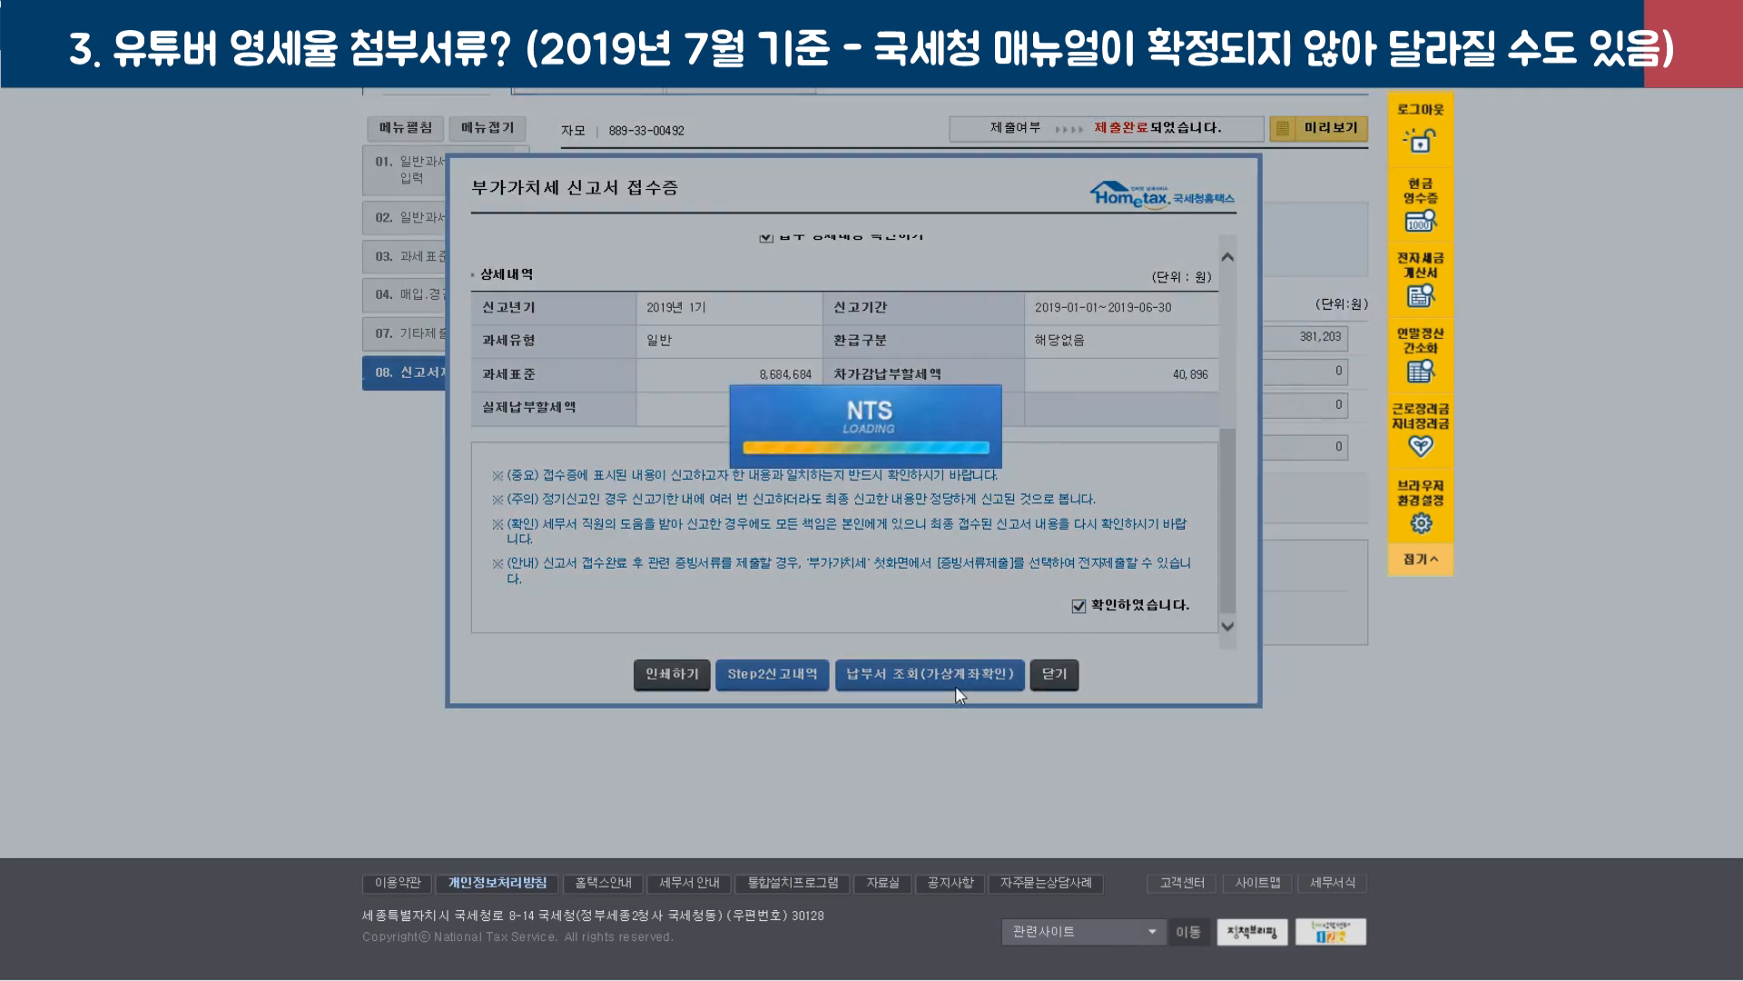